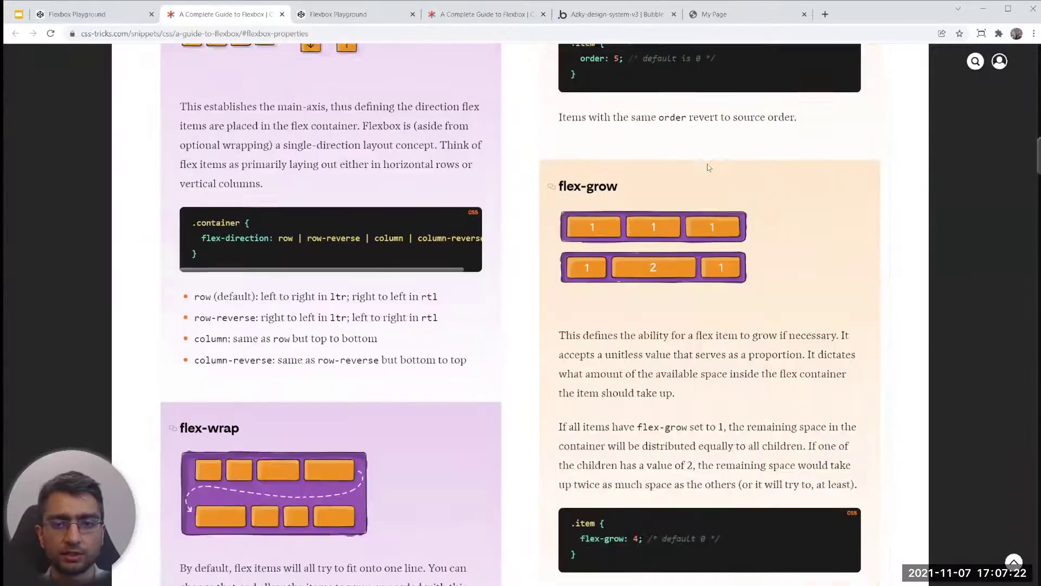
- Review the flex-grow, flex-shrink, flex-basis, align-self, justify-content and flex-wrap sections of the flexbox guide
left_click_drag(562, 169, 620, 173)
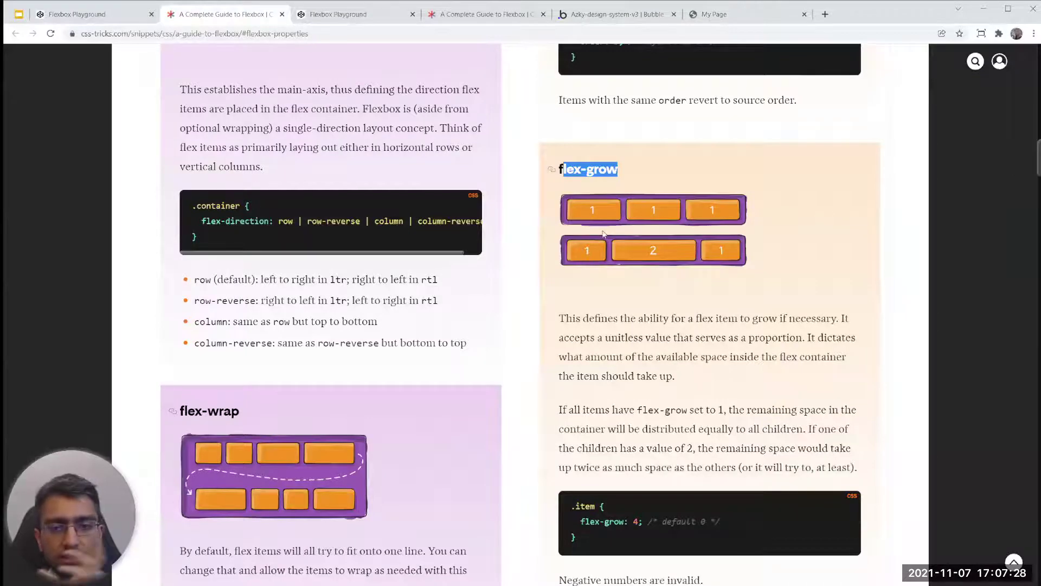
scroll(603, 233, "down", 10)
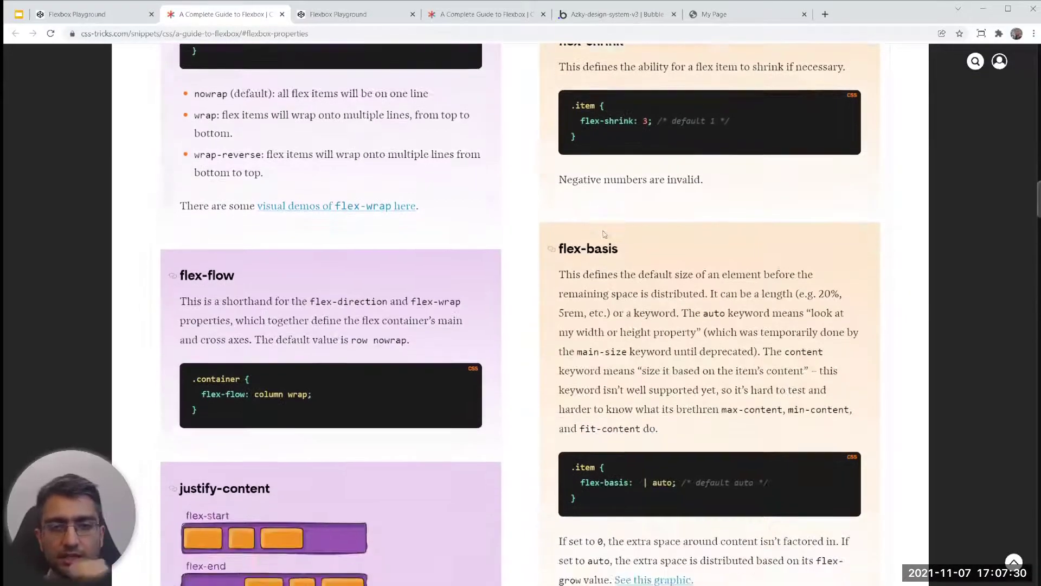
scroll(605, 235, "down", 13)
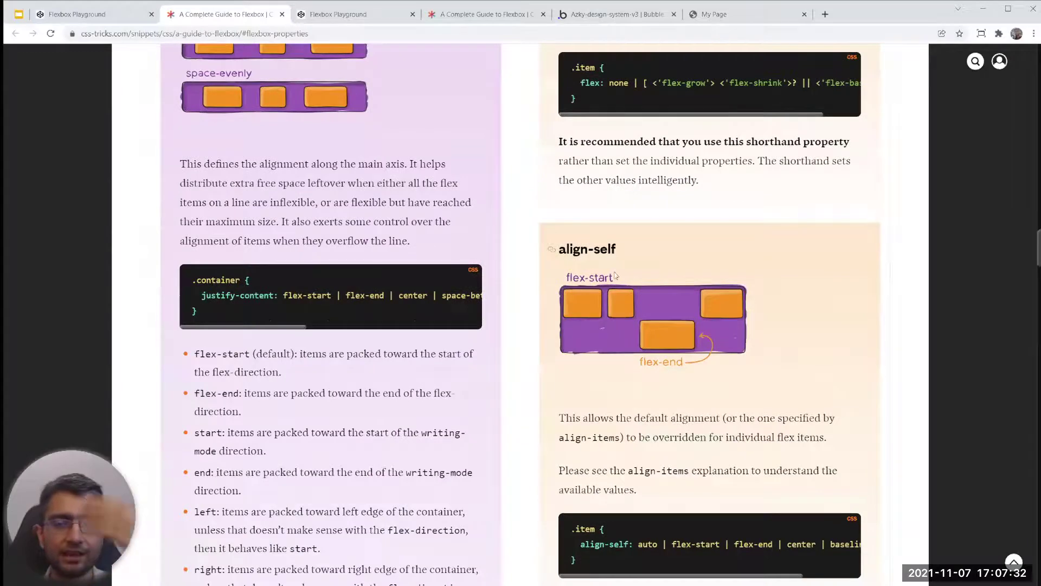
scroll(615, 276, "down", 3)
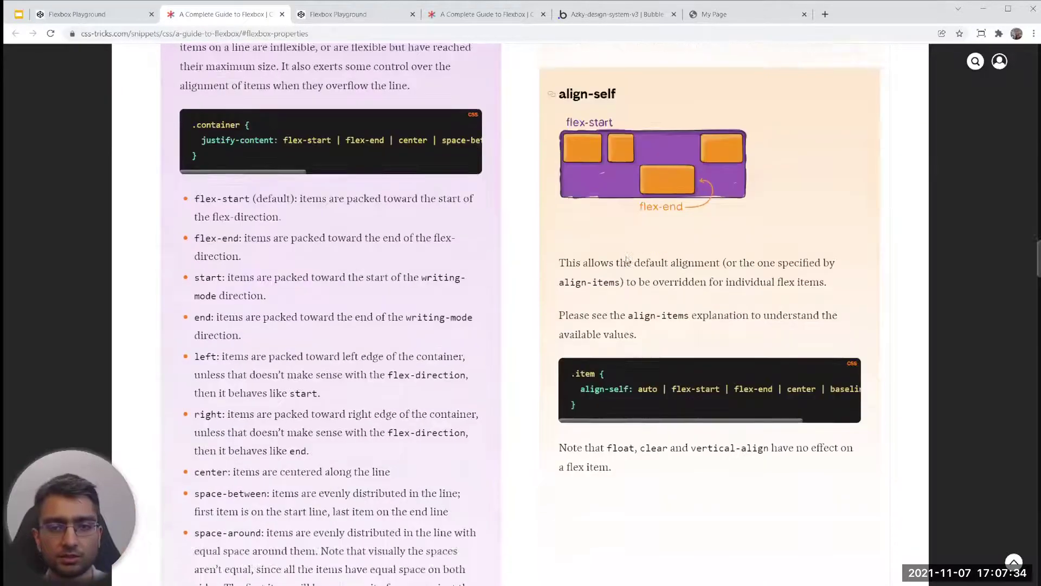
scroll(625, 259, "down", 7)
scroll(629, 261, "up", 13)
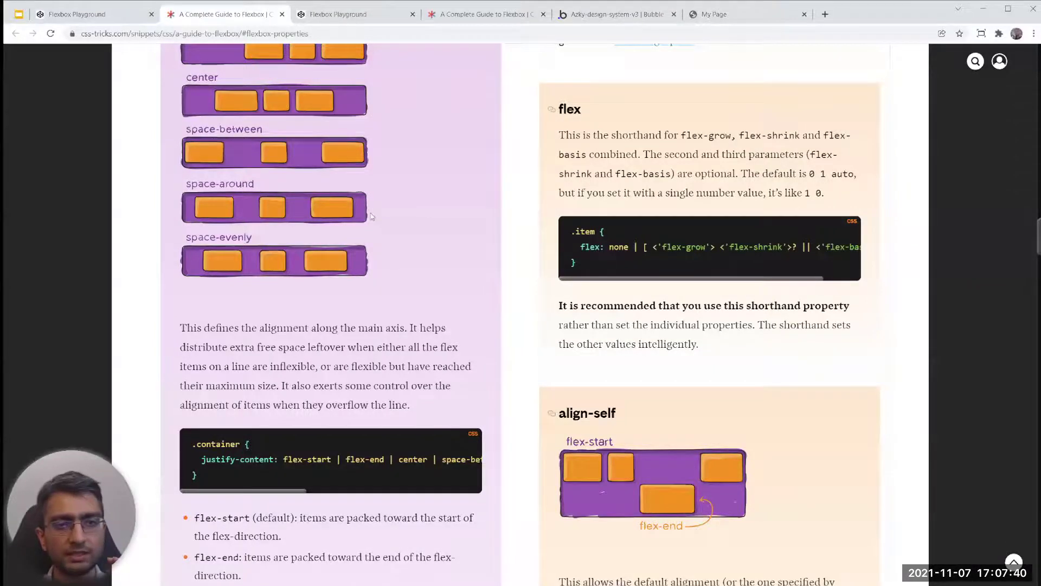
scroll(449, 215, "up", 13)
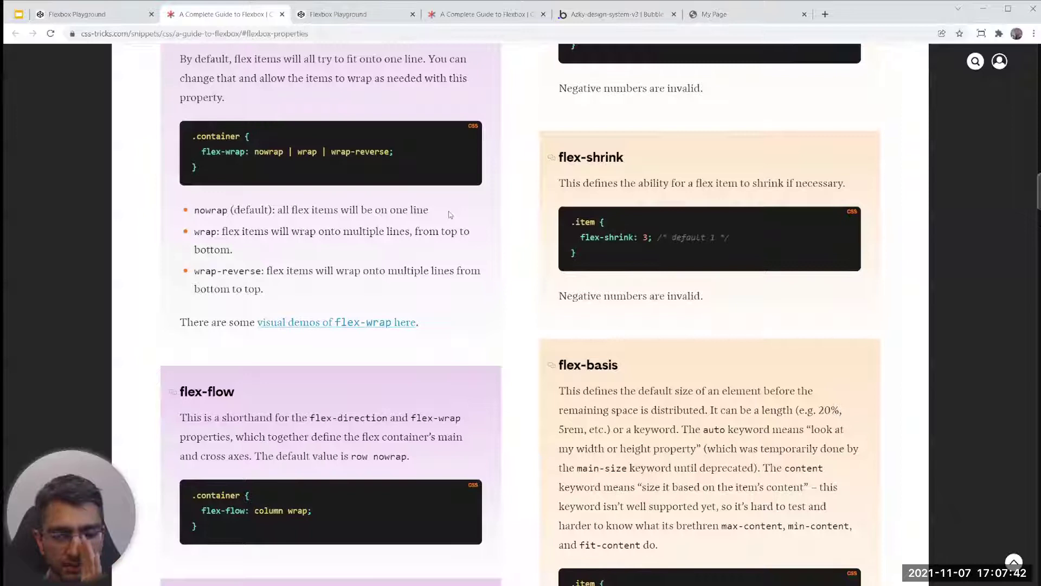
scroll(449, 215, "up", 4)
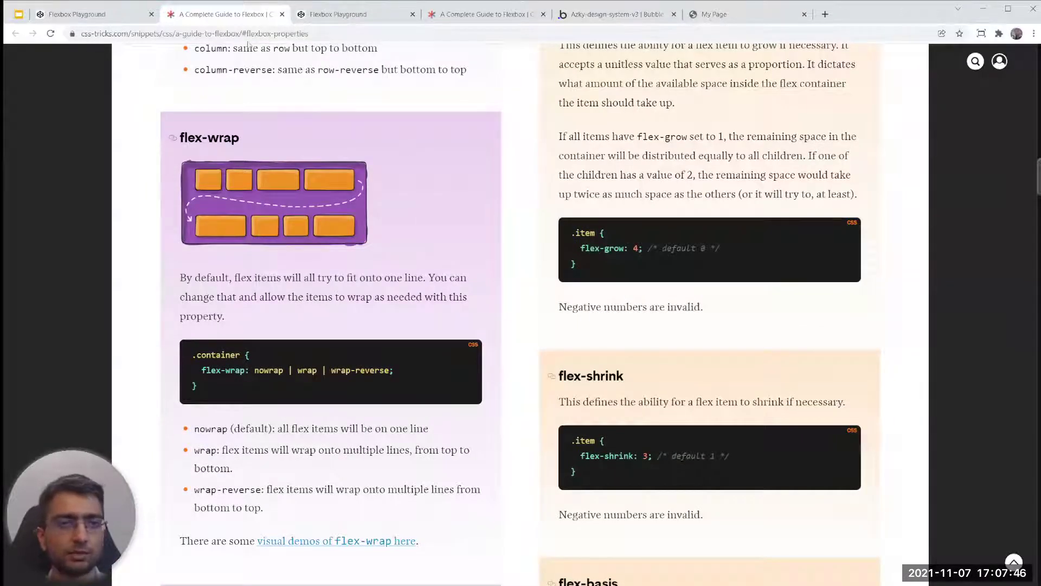
- Switch to the first Flexbox Playground page and compare the Row and Column flex directions, finishing on Column
left_click(93, 14)
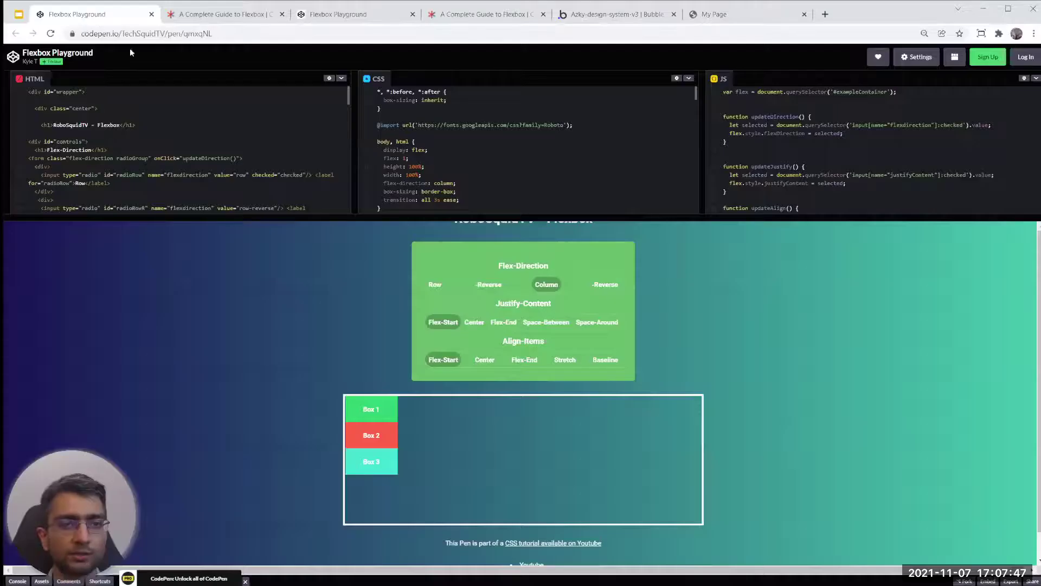
left_click(435, 285)
left_click(545, 287)
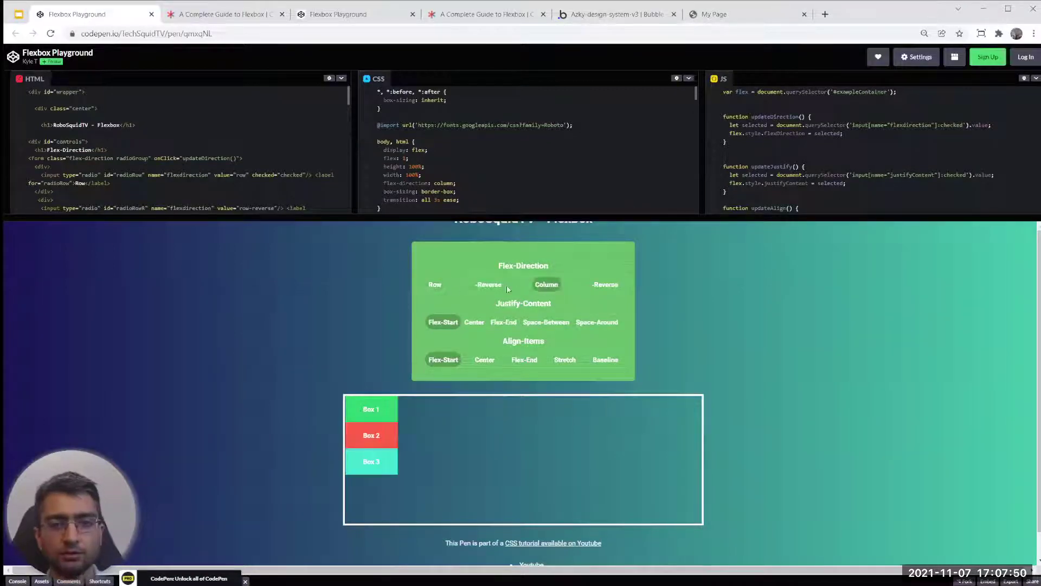
left_click(431, 287)
left_click(549, 287)
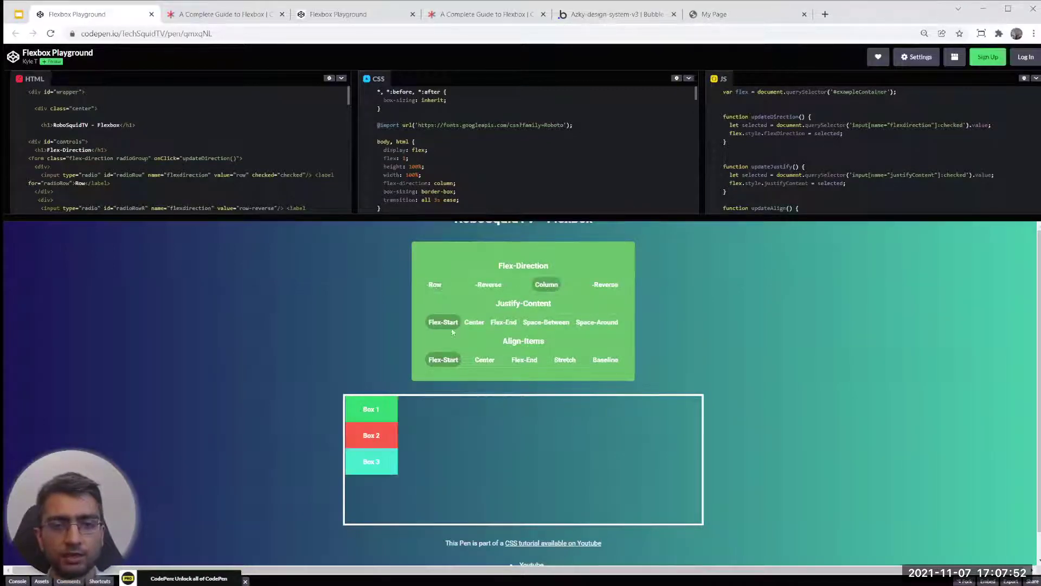
- Compare the Justify-Content options on the column of boxes, including Center, Flex-End and Space-Between, finishing on Space-Around
left_click(477, 323)
left_click(539, 324)
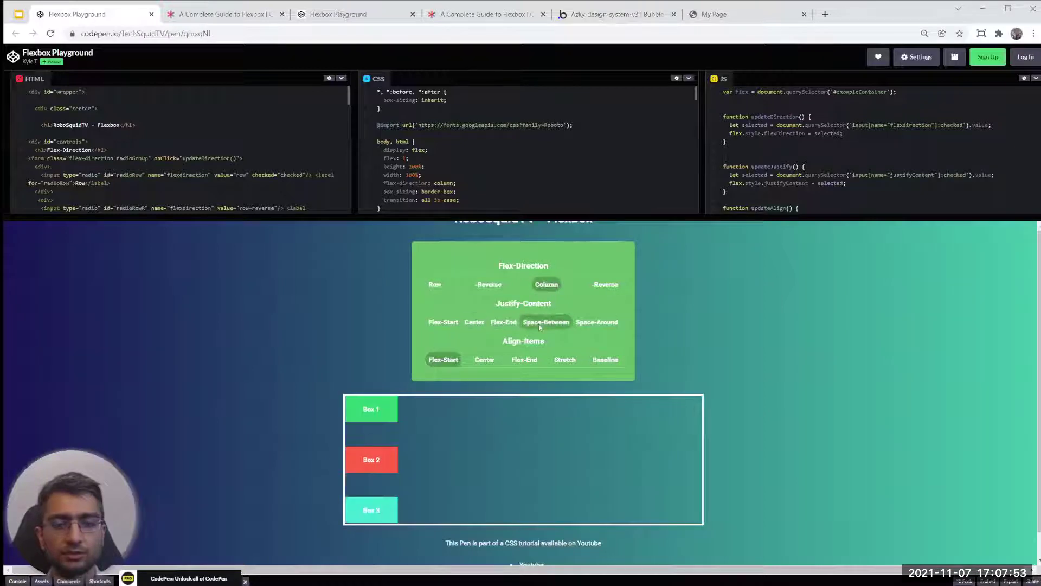
left_click(596, 323)
left_click(545, 323)
left_click(503, 323)
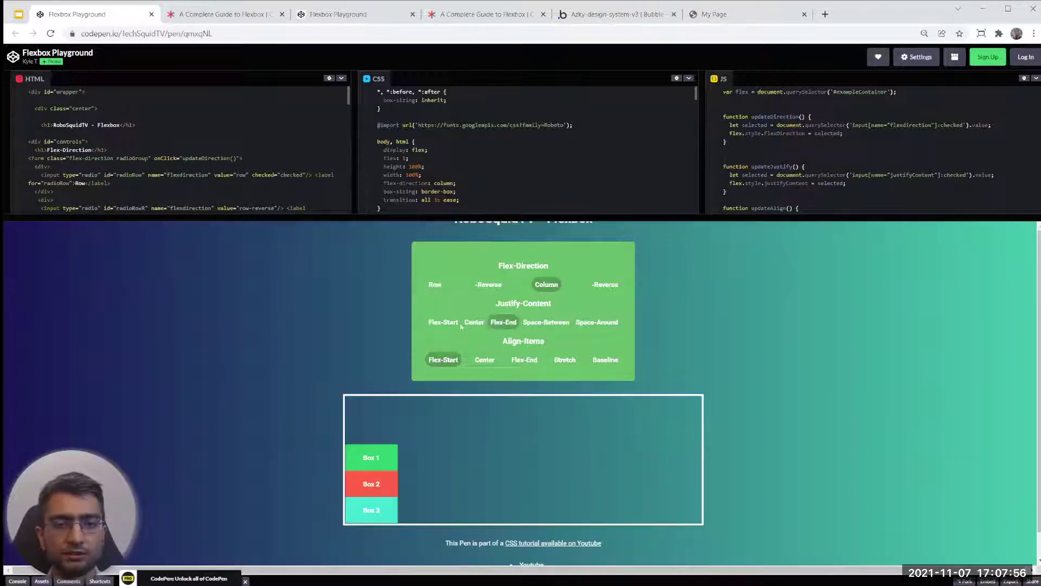
left_click(459, 324)
left_click(474, 322)
left_click(503, 322)
left_click(597, 322)
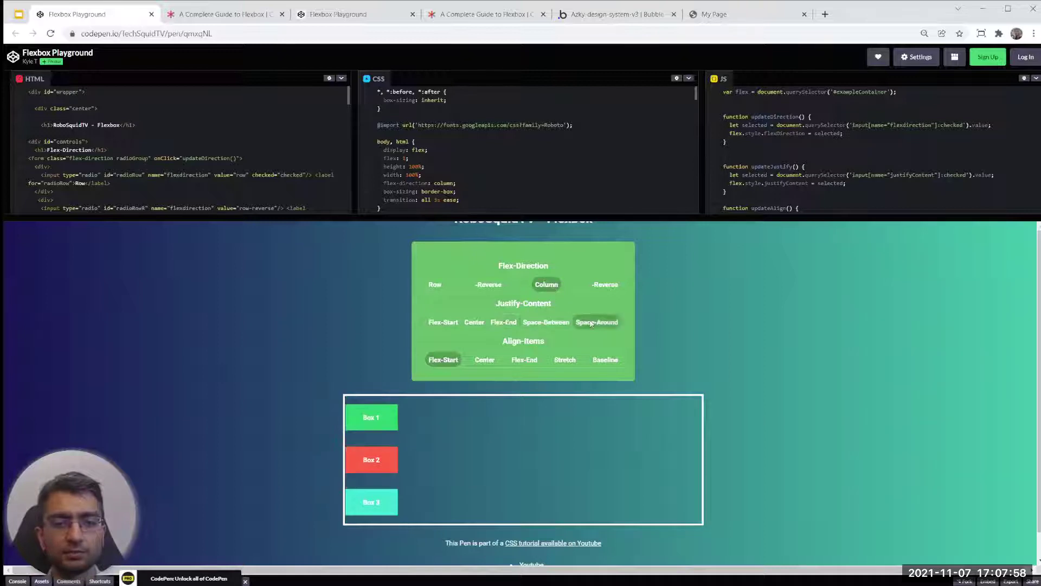
- Compare the Align-Items options on the column of boxes, including Stretch, Flex-End, Center and Flex-Start, finishing on Baseline
left_click(526, 361)
left_click(605, 360)
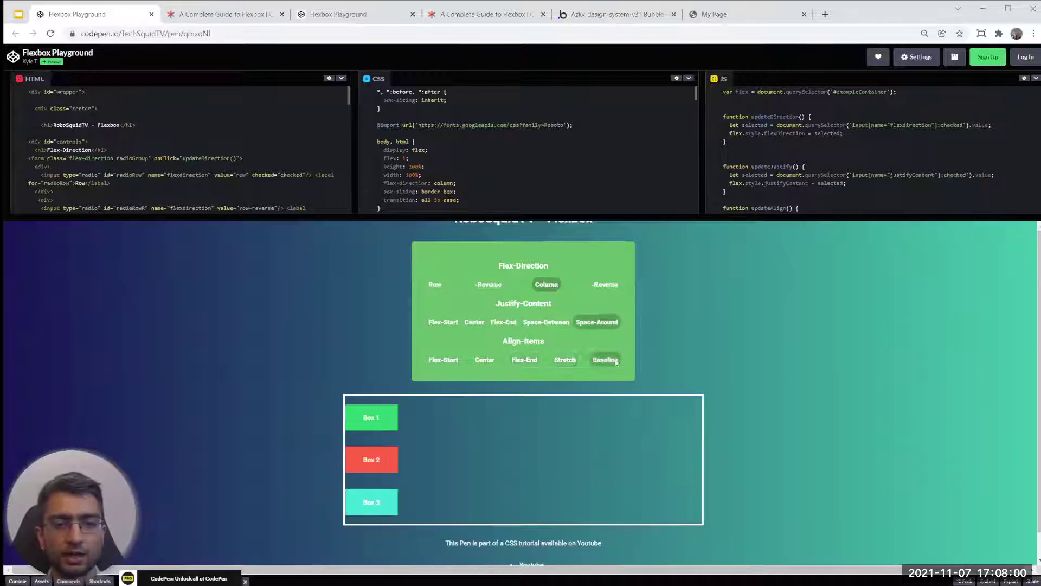
left_click(566, 361)
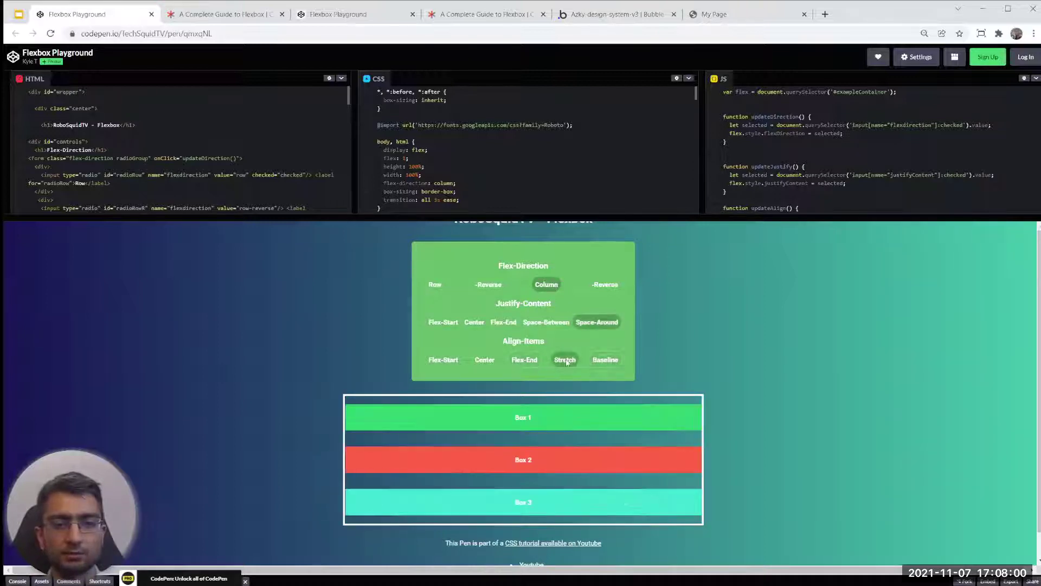
left_click(525, 360)
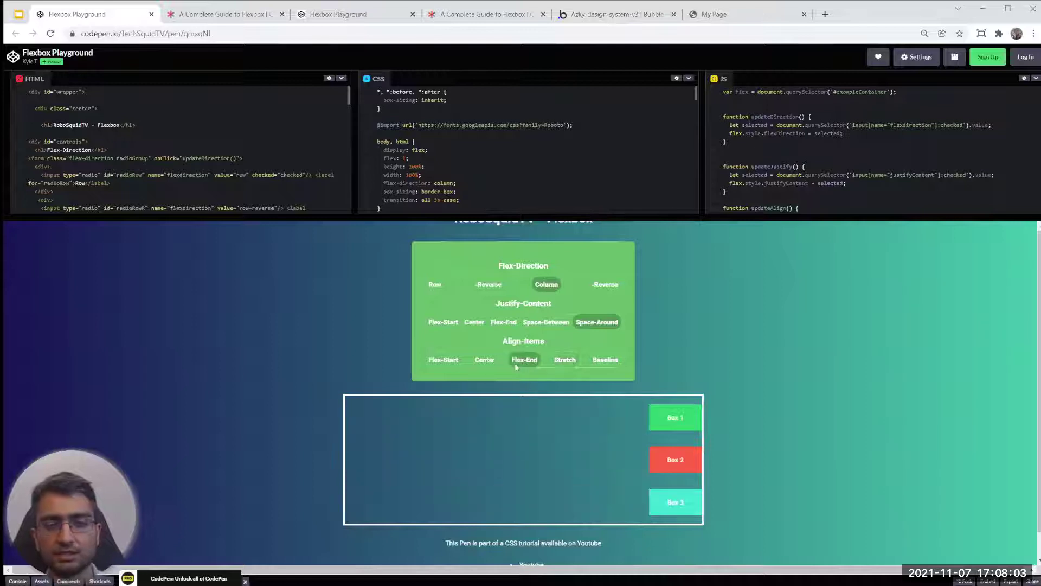
left_click(485, 360)
left_click(443, 360)
left_click(485, 360)
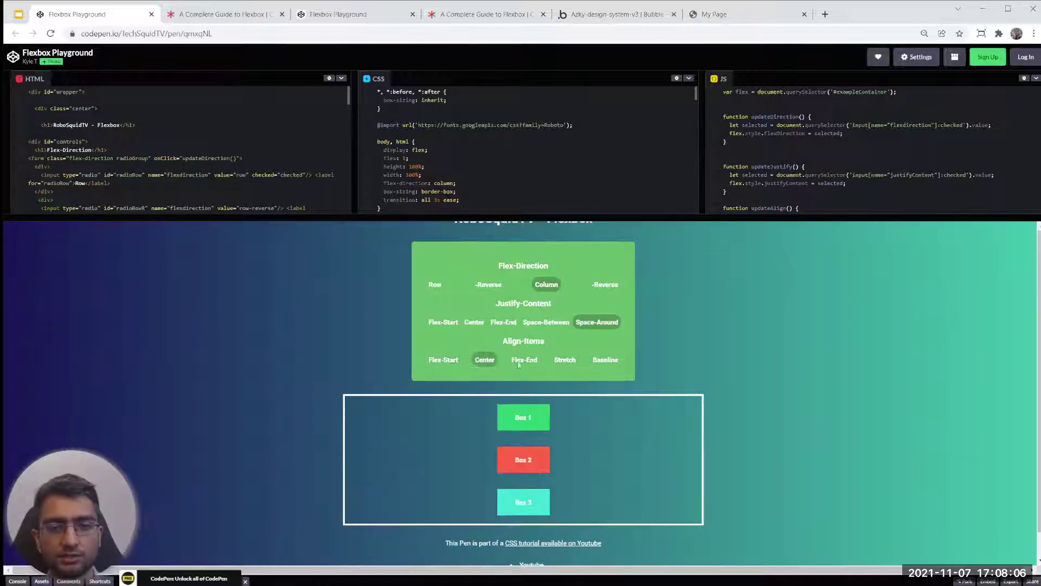
left_click(525, 360)
left_click(565, 360)
left_click(605, 360)
- With Baseline alignment, cycle Justify-Content through Space-Between, Flex-End, Center and Flex-Start, finishing on Space-Between
left_click(546, 322)
left_click(504, 322)
left_click(474, 322)
left_click(443, 322)
left_click(504, 322)
left_click(560, 325)
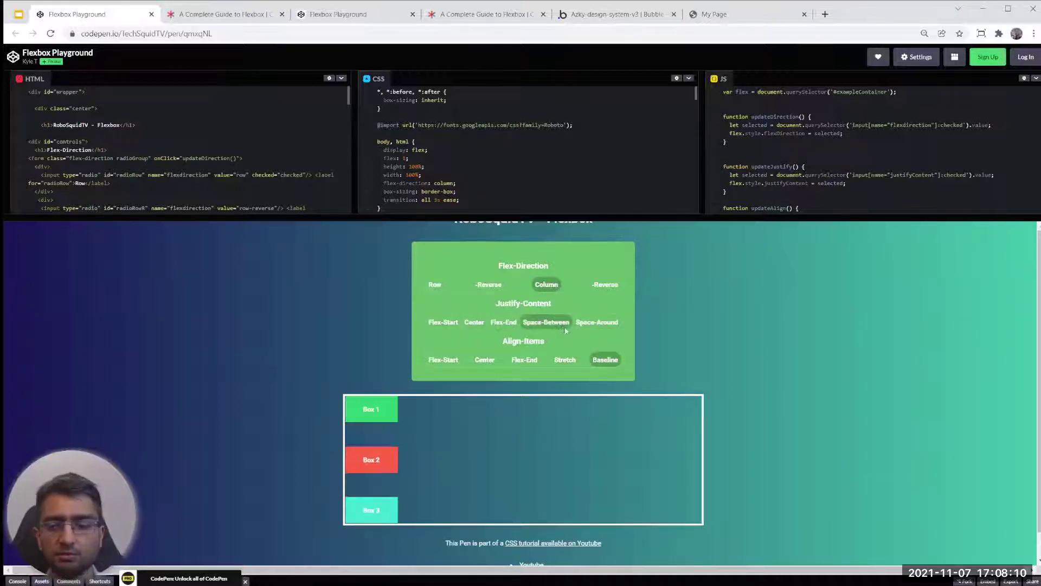
- Switch Flex-Direction to Row and back to Column, and cycle Justify-Content from Flex-Start to Space-Around
left_click(435, 284)
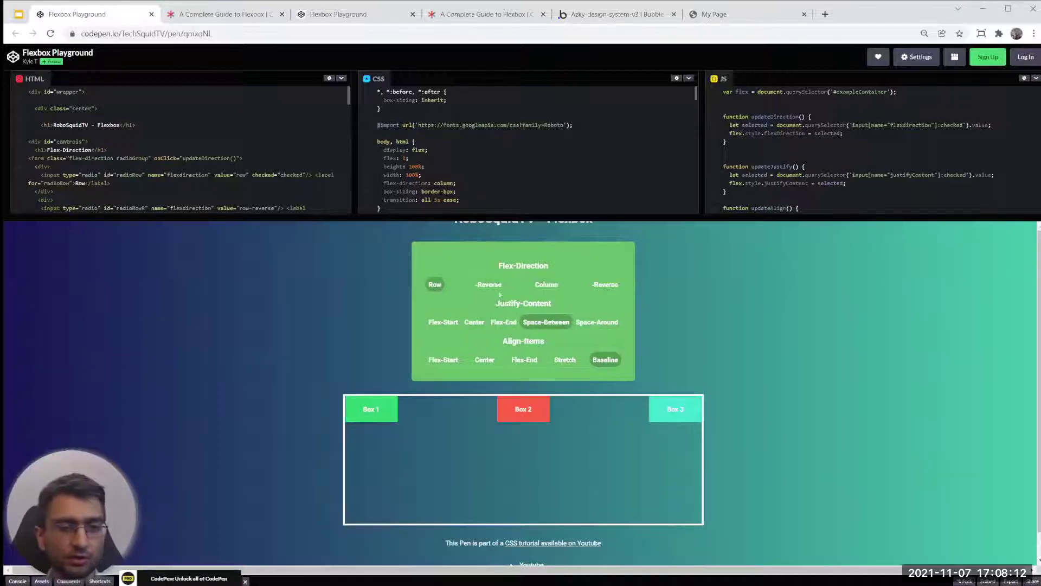
left_click(548, 285)
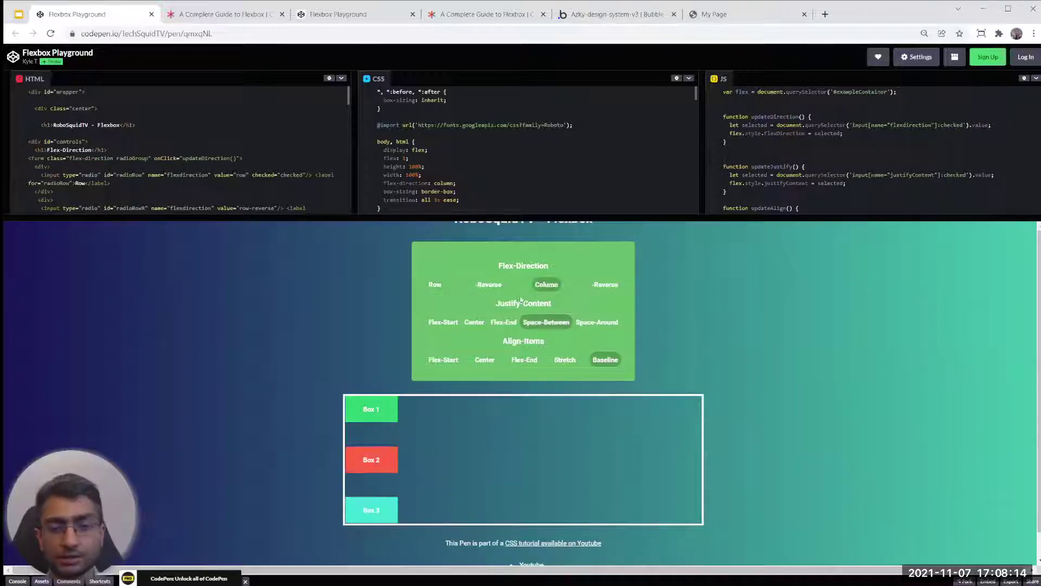
left_click(443, 322)
left_click(474, 322)
left_click(502, 322)
left_click(597, 322)
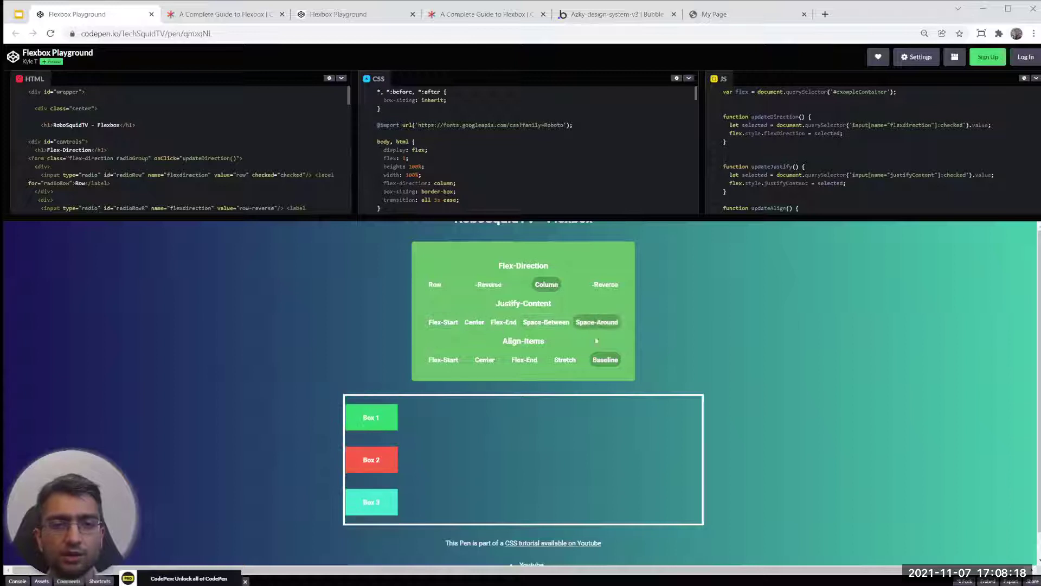
- Step Align-Items through Stretch, Flex-End and Center, and leave it set to Flex-Start
left_click(565, 359)
left_click(524, 360)
left_click(484, 359)
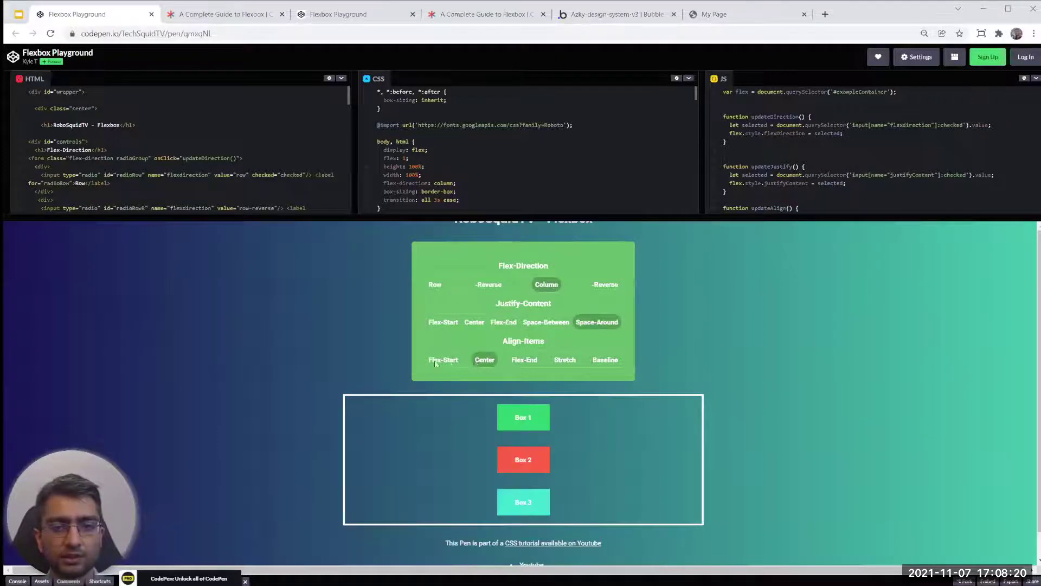
left_click(443, 359)
- Set Justify-Content to Flex-Start and step Flex-Direction through Row, row -Reverse and Column, ending on the column -Reverse option
left_click(443, 322)
left_click(435, 284)
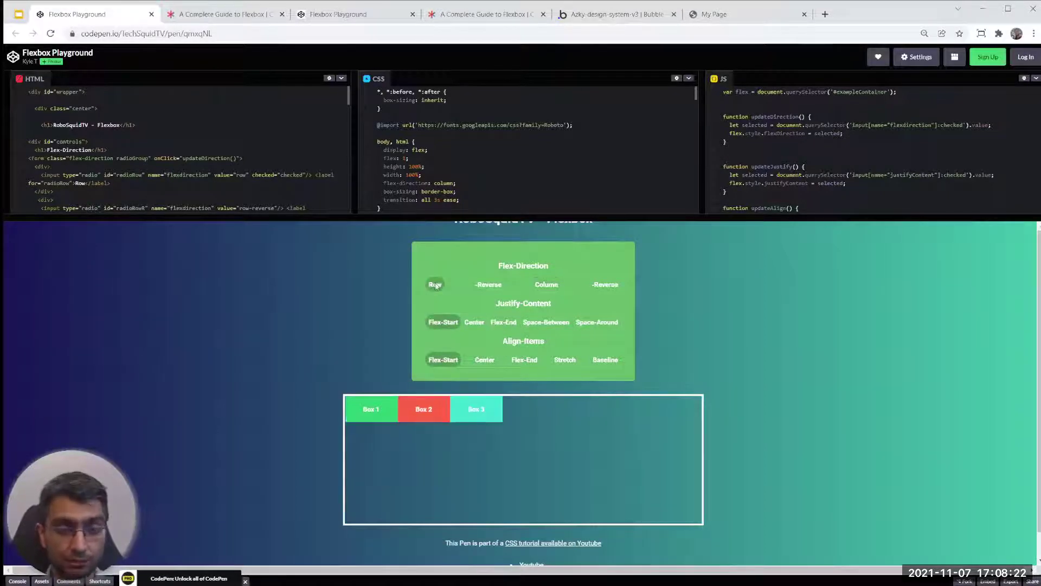
left_click(501, 285)
left_click(558, 285)
left_click(605, 284)
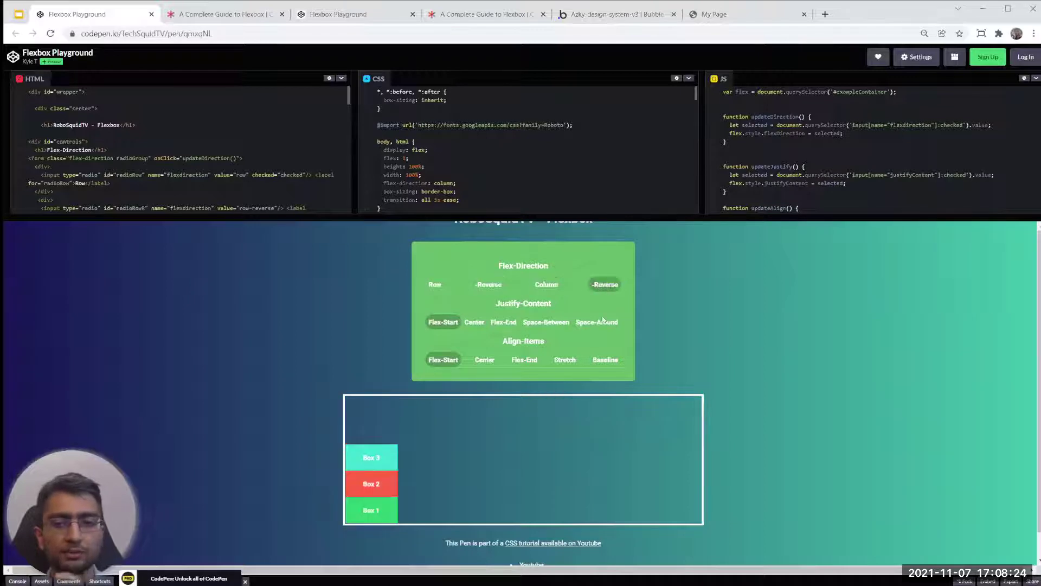
- Try Space-Around and Space-Between on the reversed column, and leave Justify-Content set to Flex-End
left_click(596, 322)
left_click(546, 322)
left_click(503, 322)
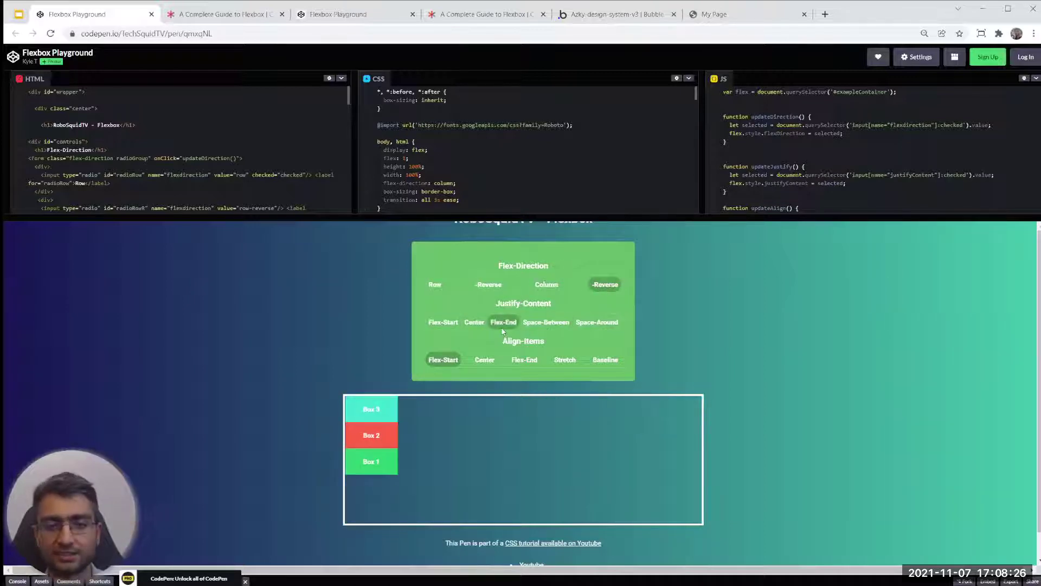
- Switch to the Google Slides presentation and show the "Flexbox and Bubble.io" slide
left_click(18, 14)
left_click(328, 258)
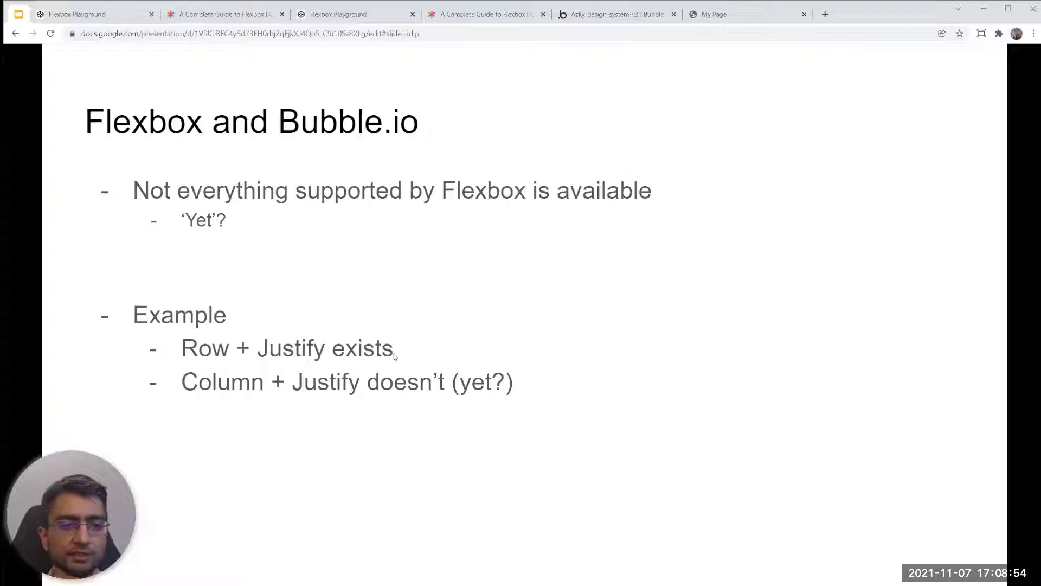
- Switch to the second Flexbox Playground page and set both Justify-Content and Align-Items to Flex-Start
left_click(335, 16)
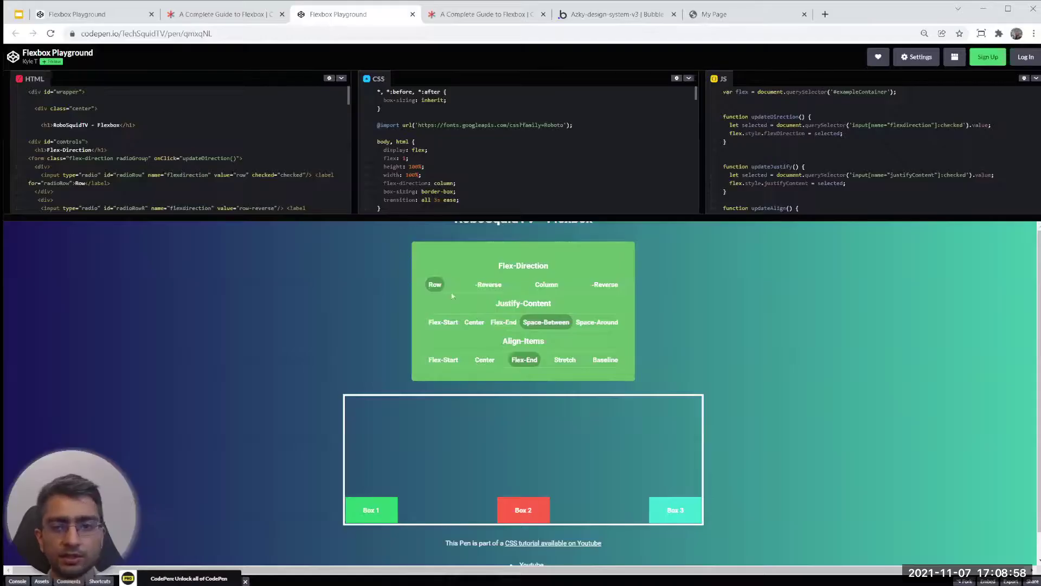
left_click(506, 324)
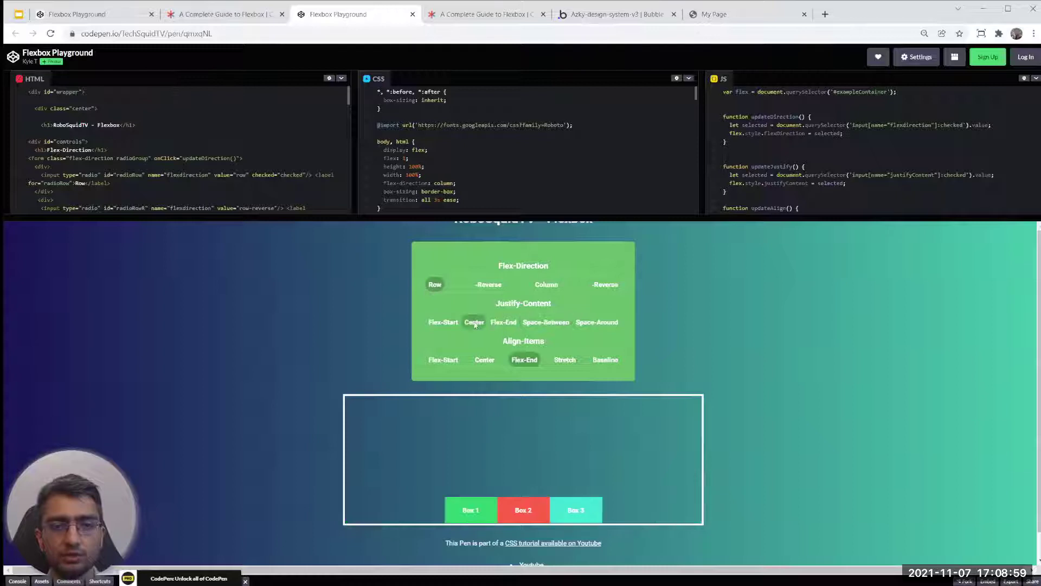
left_click(443, 322)
left_click(443, 360)
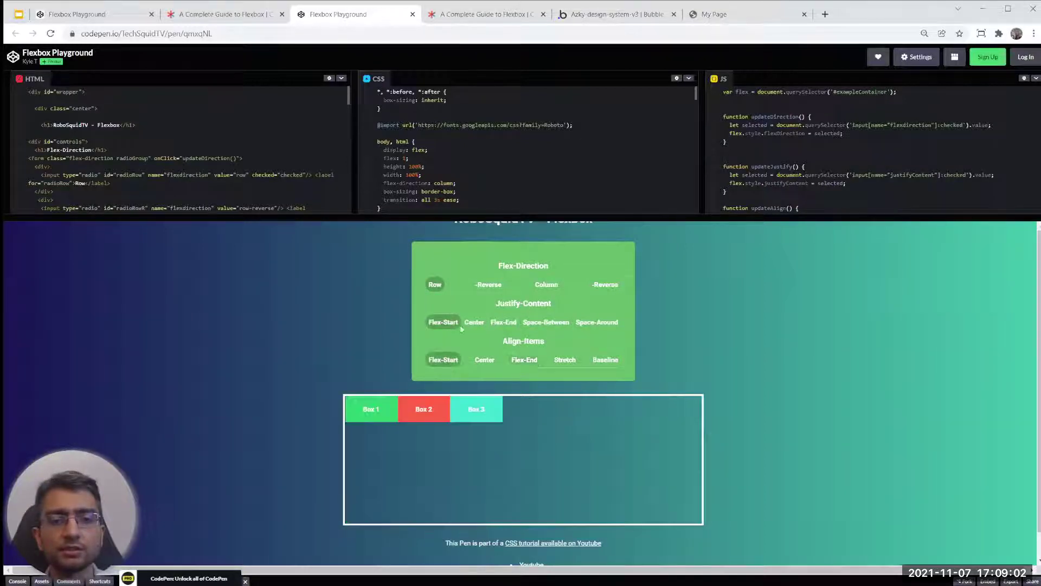
- Compare the Justify-Content options on the row of boxes, including Flex-End and Center, finishing on Space-Between
left_click(503, 323)
left_click(472, 325)
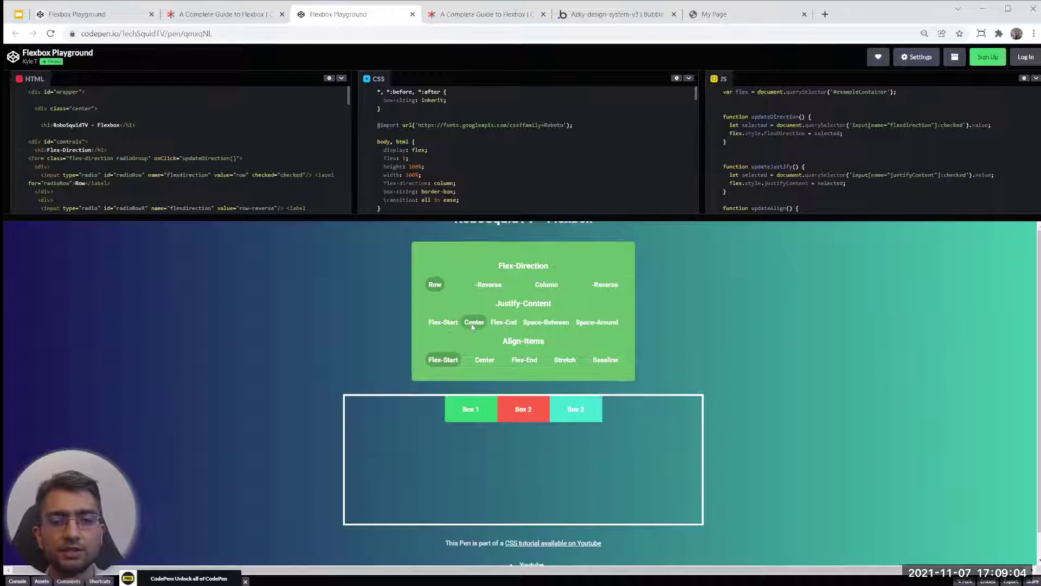
left_click(547, 324)
key("Left")
key("Left")
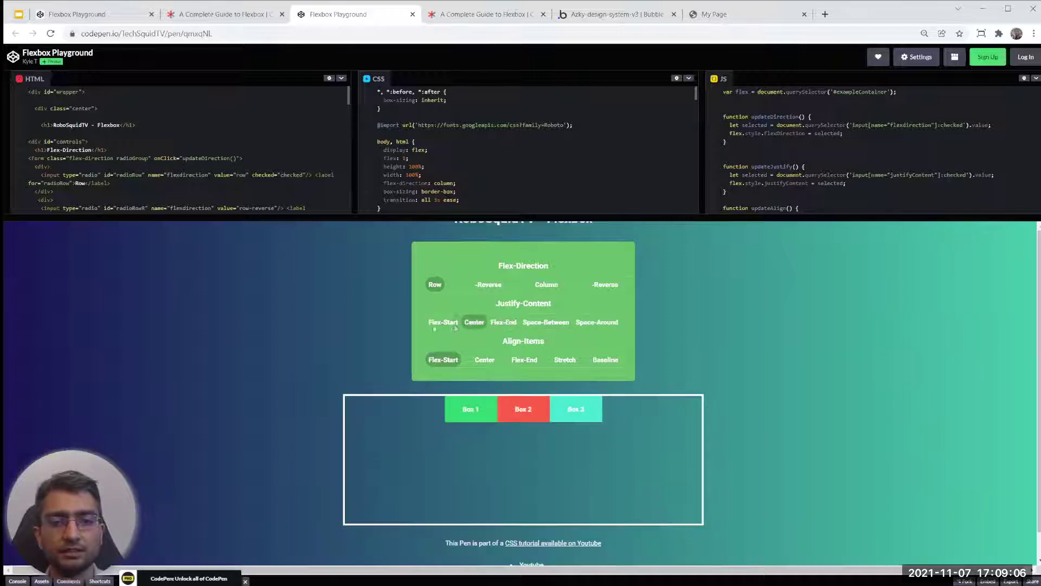
key("Left")
left_click(524, 324)
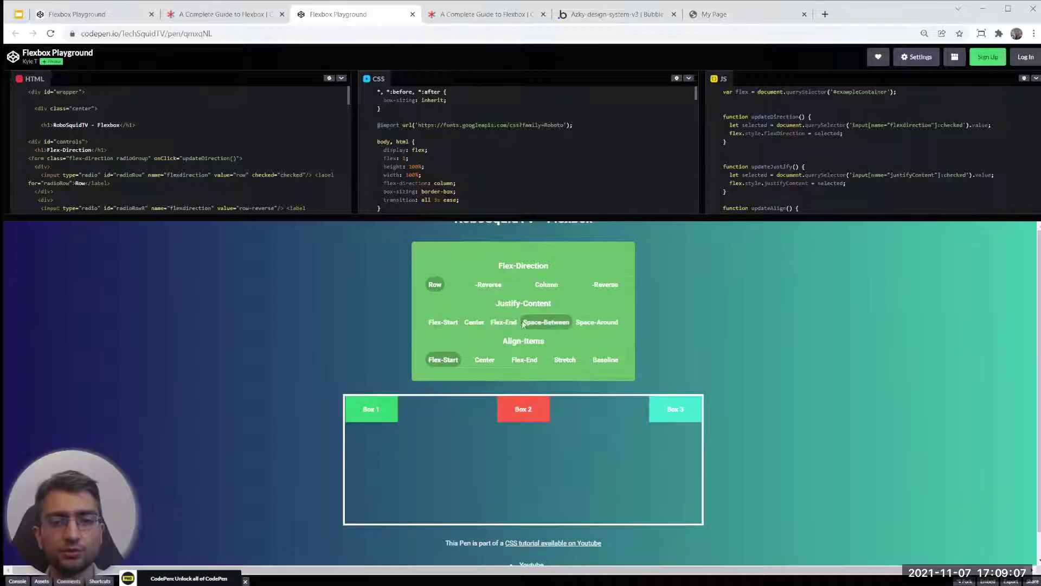
- Set Flex-Direction to Column and cycle through the Justify-Content options, leaving it on Space-Between
left_click(547, 285)
key("Left")
key("Left")
key("Left")
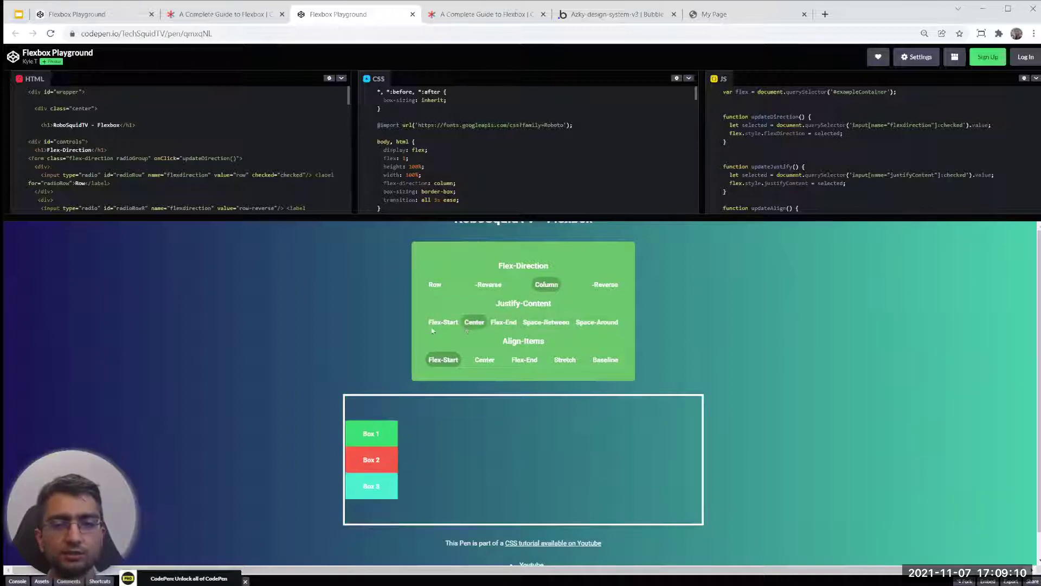
left_click(572, 324)
left_click(582, 324)
left_click(541, 325)
left_click(505, 325)
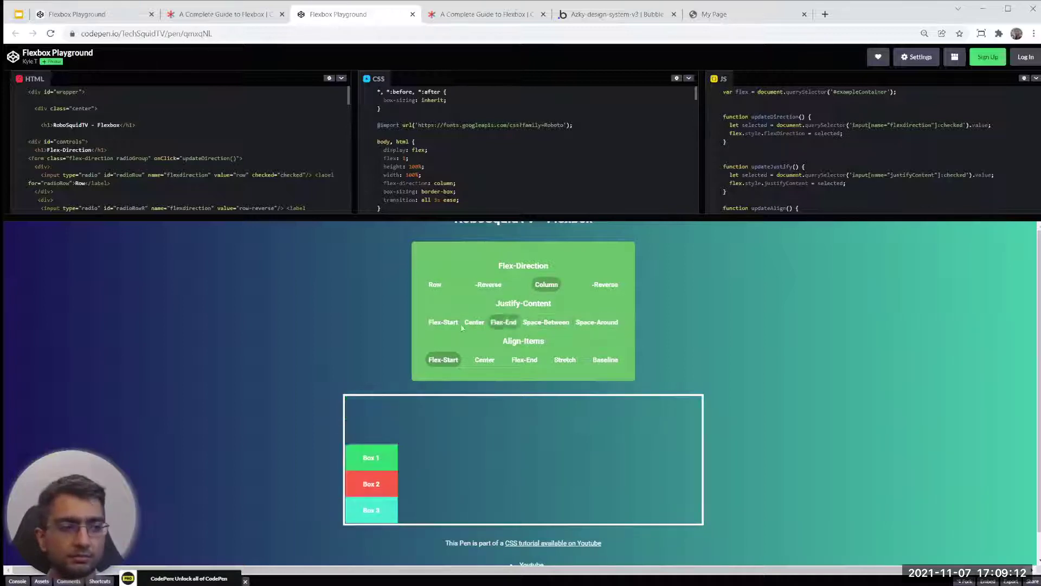
left_click(451, 325)
left_click(502, 326)
left_click(537, 326)
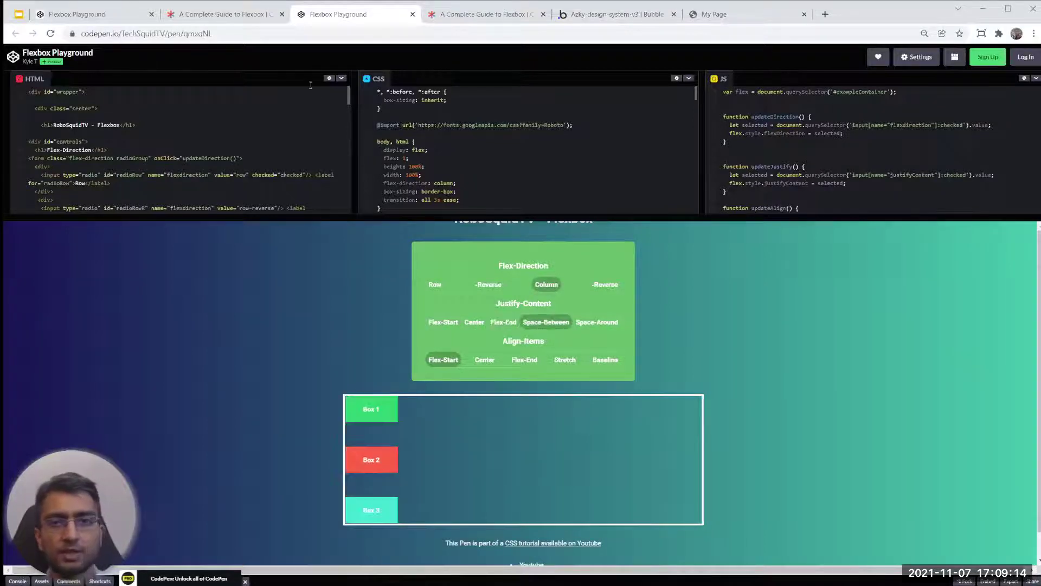
- Revisit the "Flexbox and Bubble.io" slide, and switch to the Bubble editor to open the tail_flexbox page
left_click(18, 14)
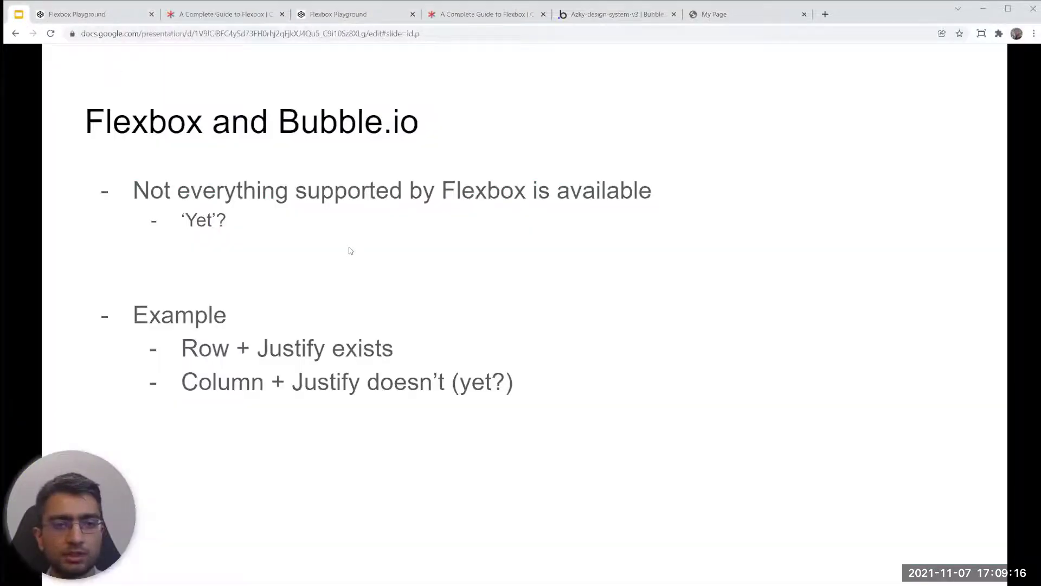
left_click(349, 249)
left_click(601, 19)
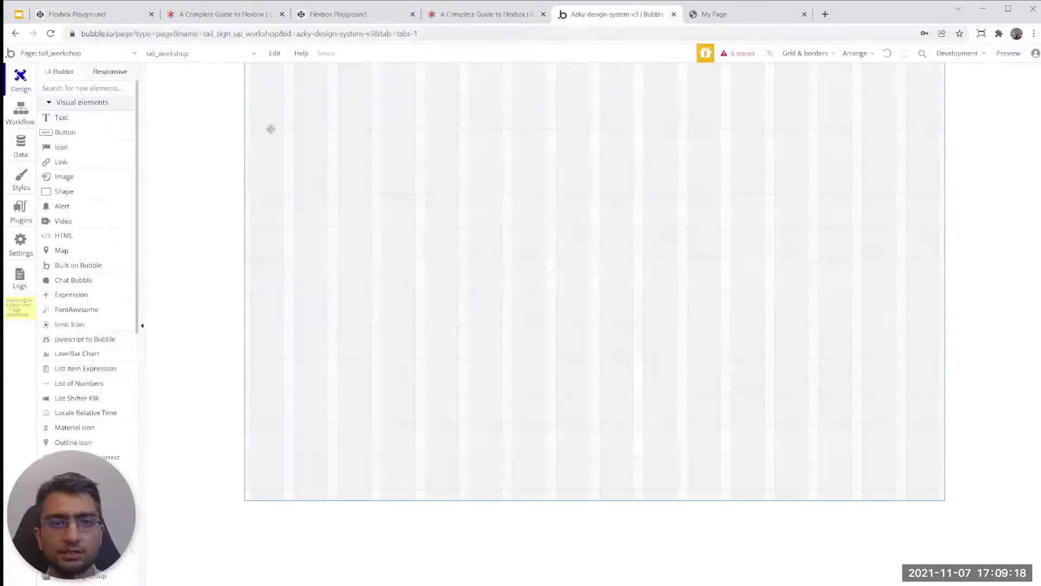
left_click(95, 54)
type("tail")
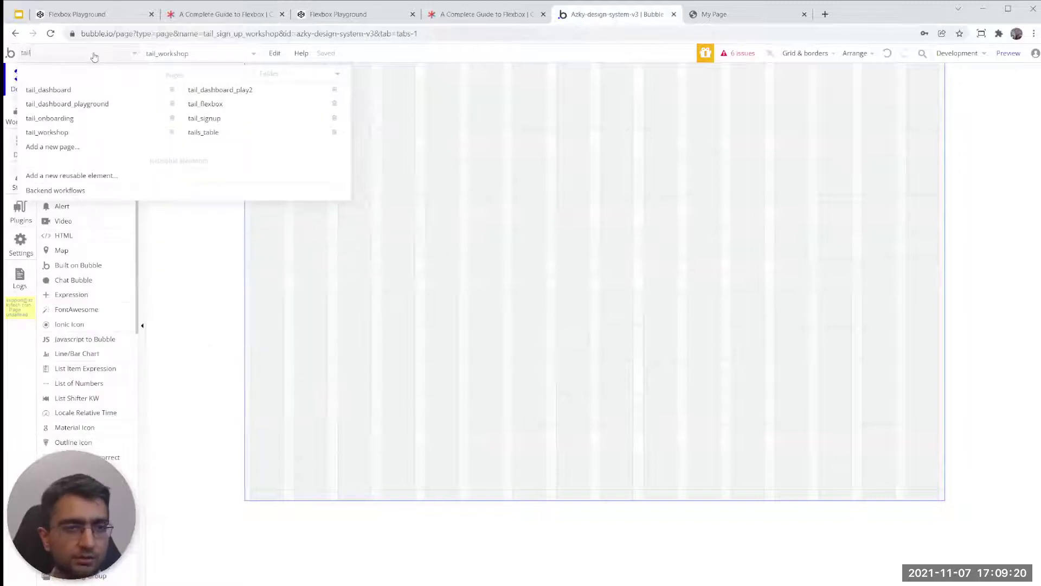
left_click(205, 104)
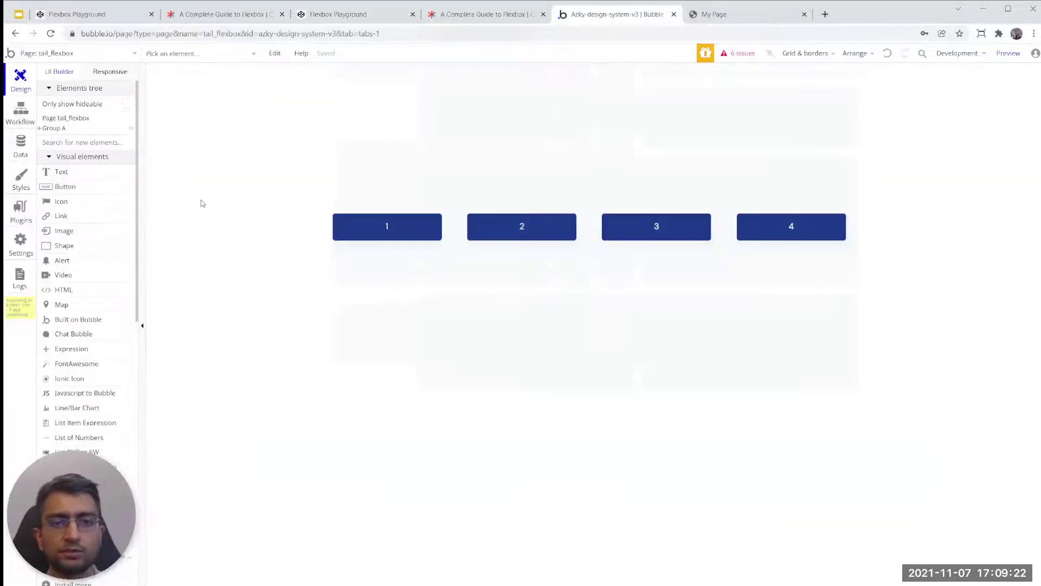
- Open the layout settings of the tail_flexbox page and examine its container layout type
left_click(66, 120)
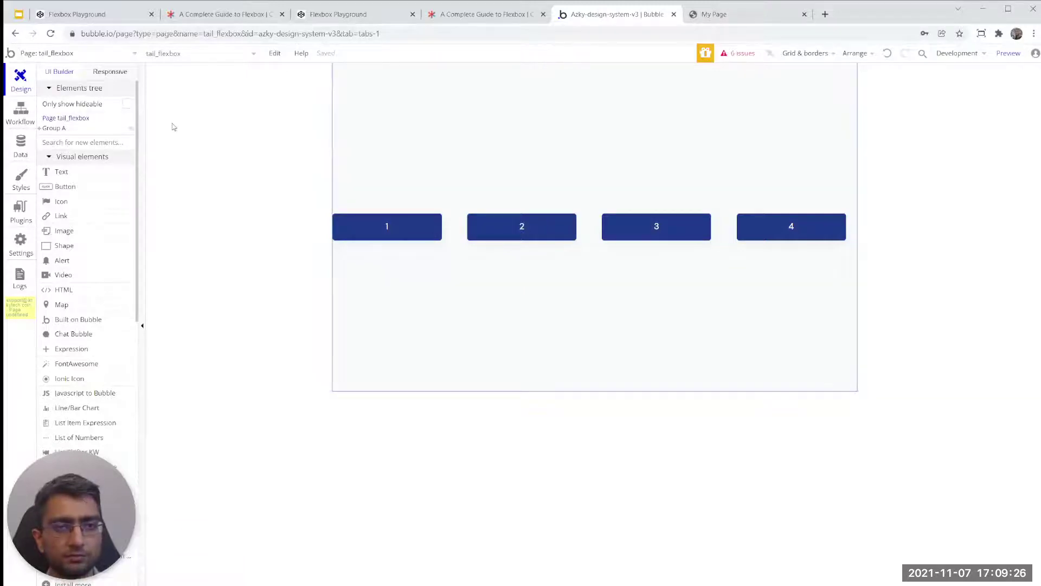
left_click_drag(131, 87, 268, 84)
left_click(273, 103)
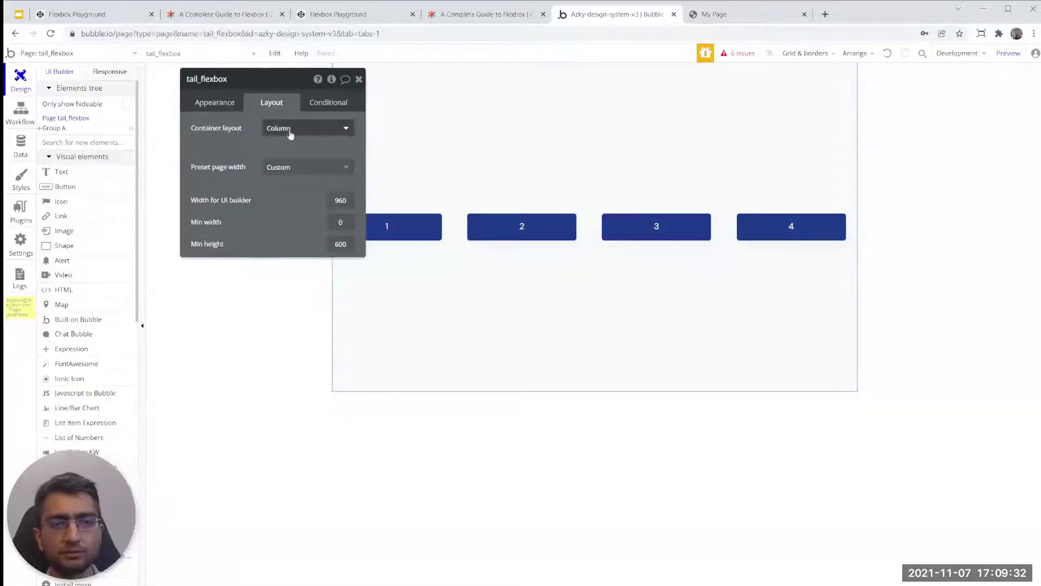
left_click_drag(217, 158, 186, 162)
- Cycle Group A's row container alignment through all options, ending on space-between, and change its container layout to Column
left_click(412, 155)
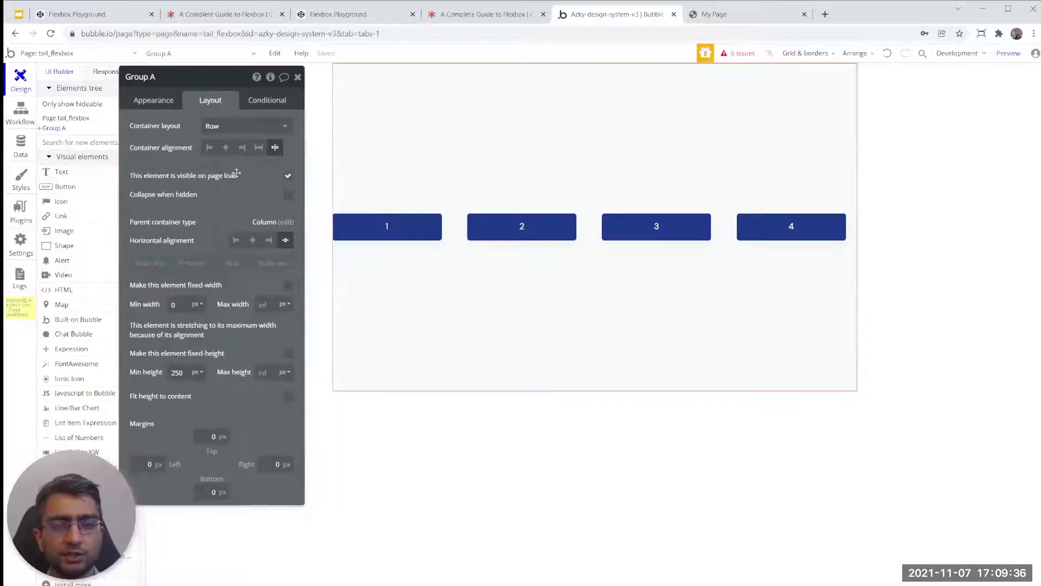
left_click(209, 149)
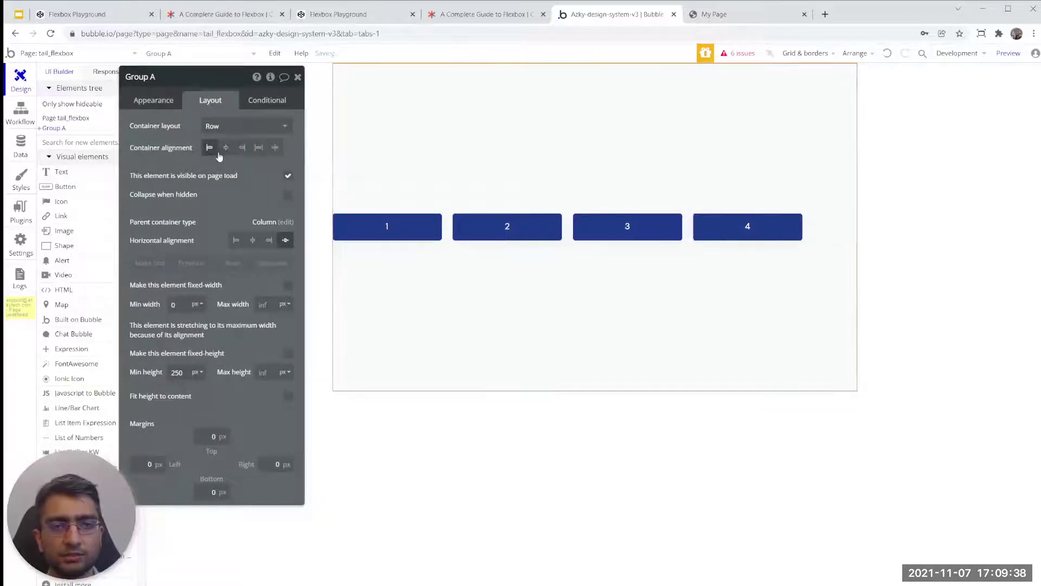
left_click(226, 148)
left_click(243, 148)
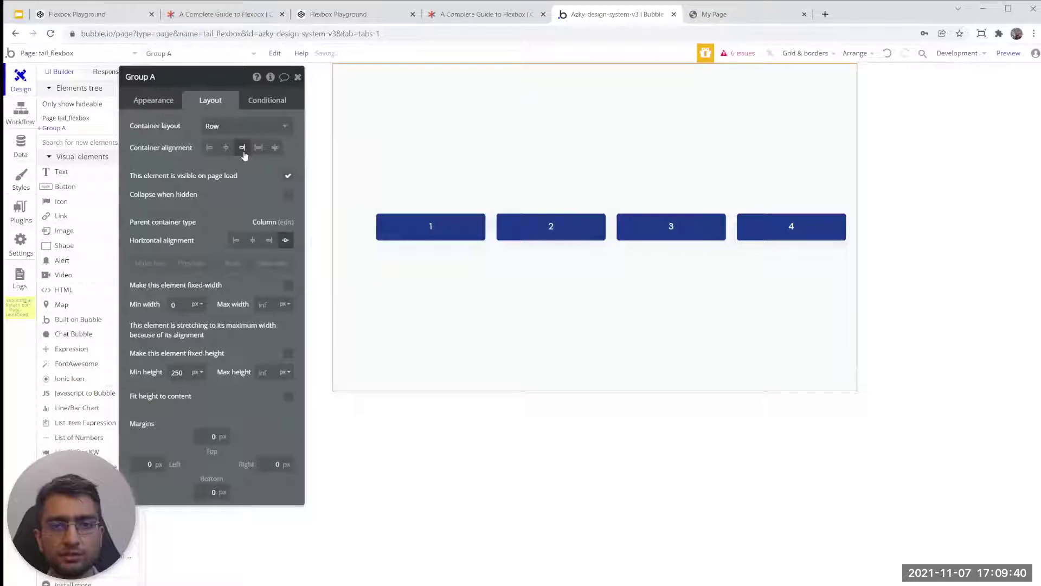
left_click(259, 149)
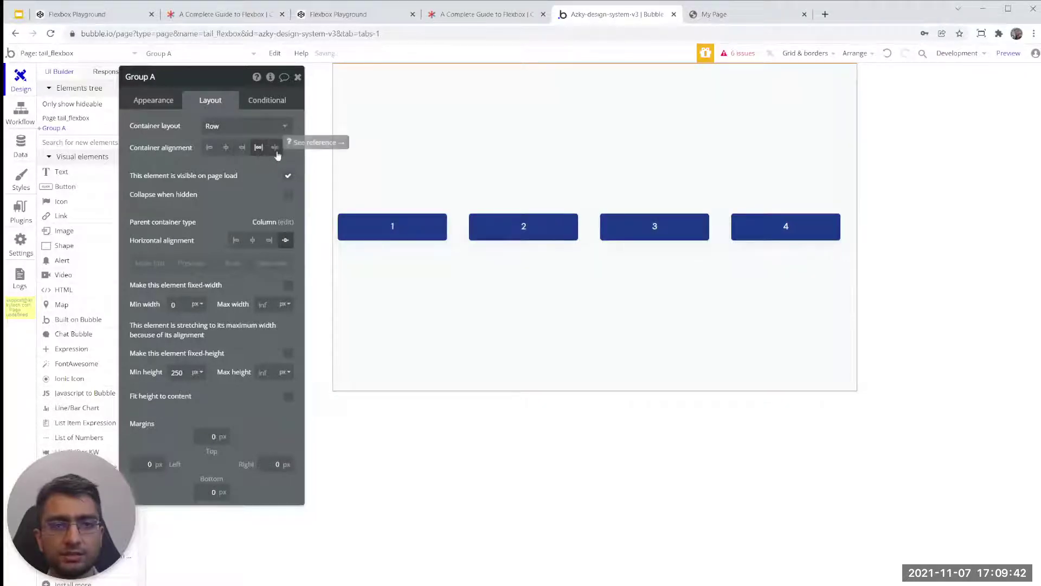
left_click(276, 153)
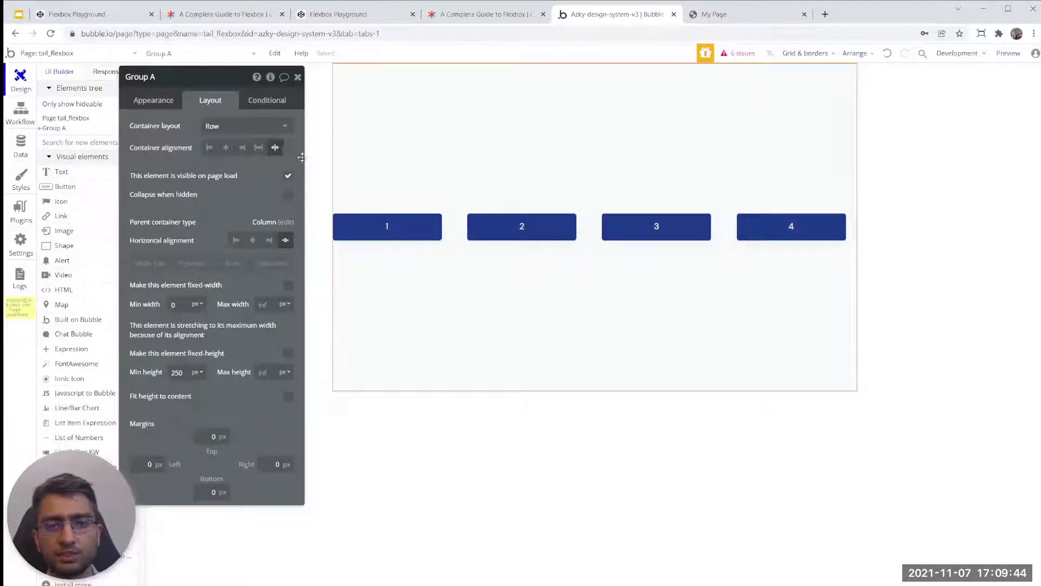
left_click(218, 131)
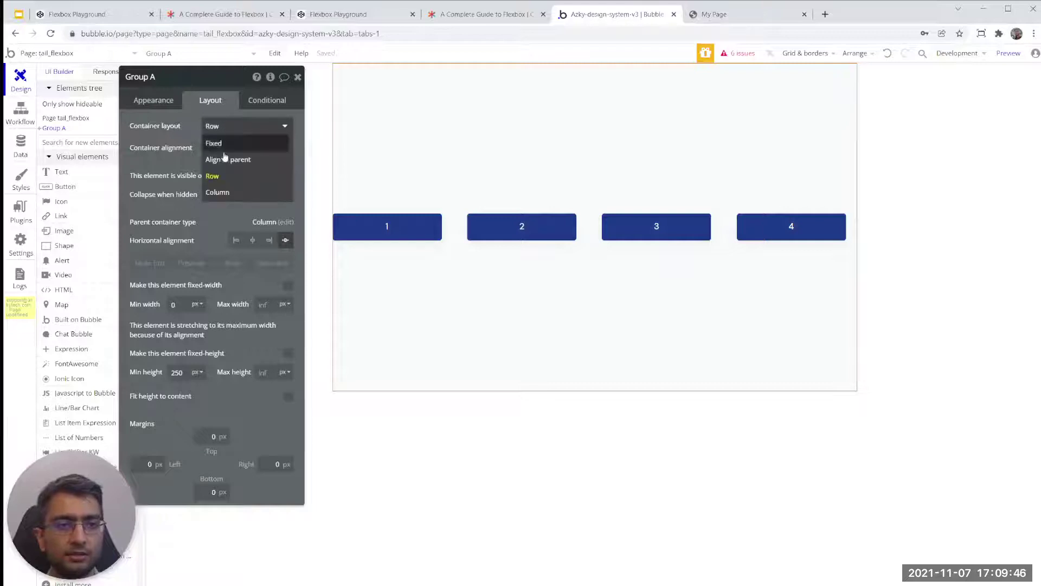
left_click(226, 192)
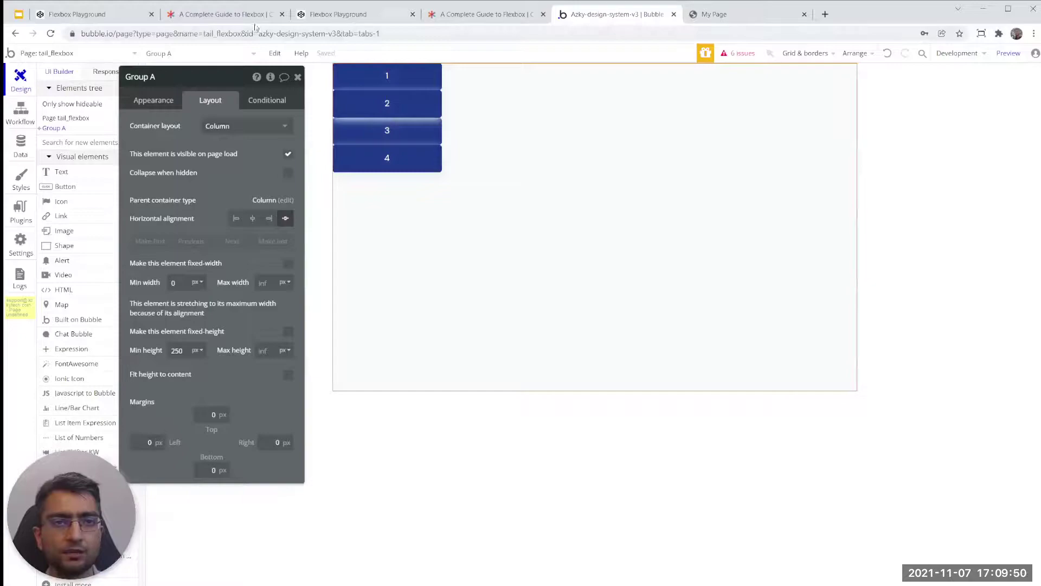
- Switch to the second Flexbox Playground page and compare the Justify-Content options for the column of boxes, finishing on Center
left_click(338, 14)
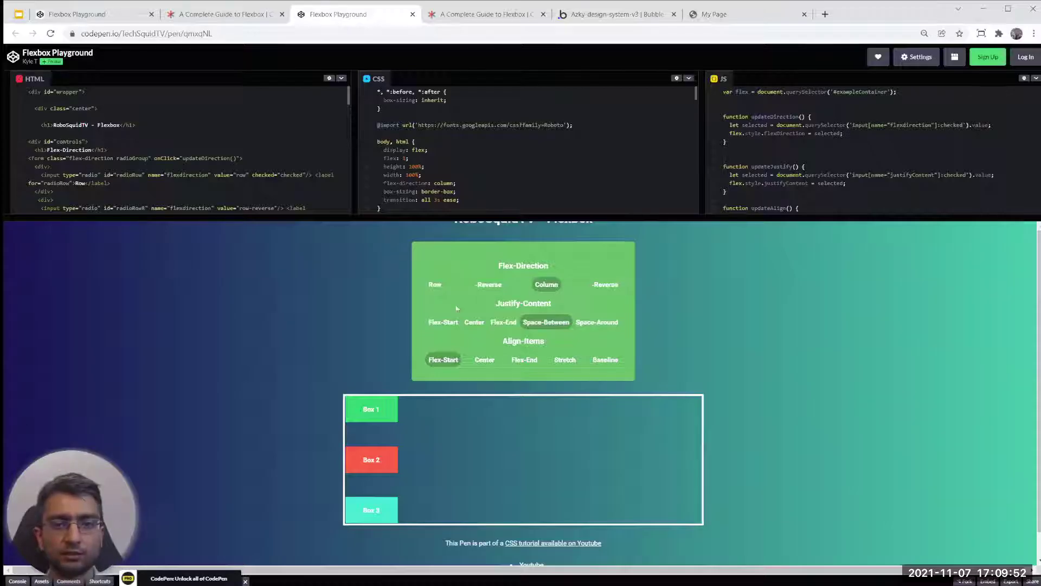
left_click(504, 322)
left_click(474, 322)
left_click(444, 322)
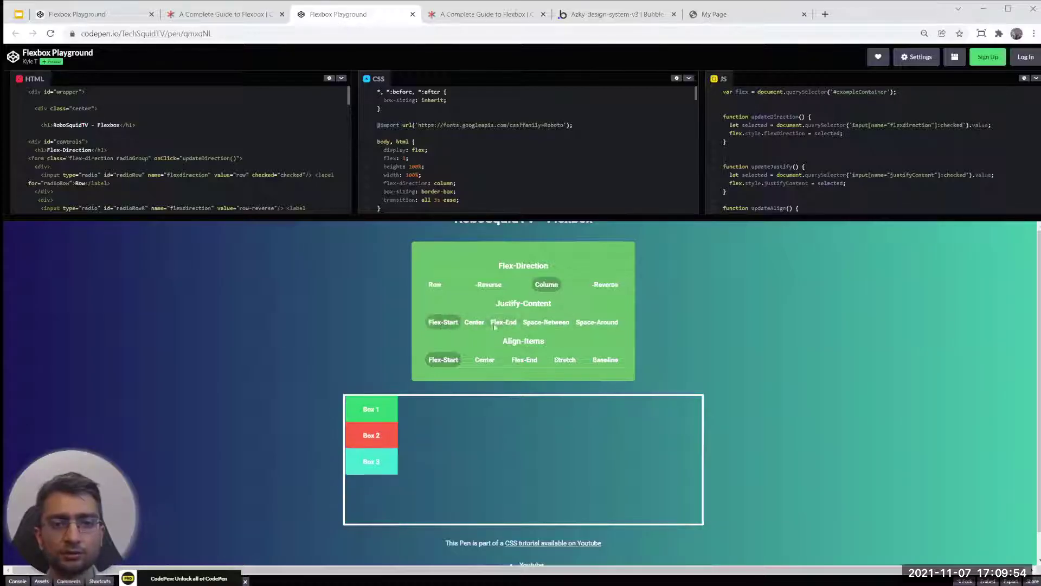
left_click(503, 322)
left_click(545, 322)
left_click(597, 322)
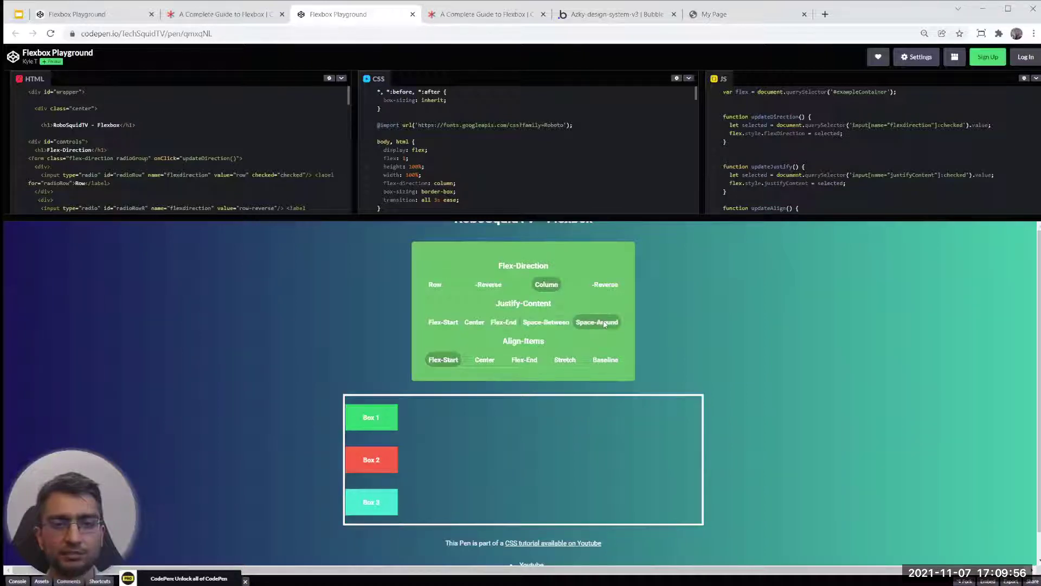
left_click(503, 322)
left_click(443, 322)
left_click(474, 322)
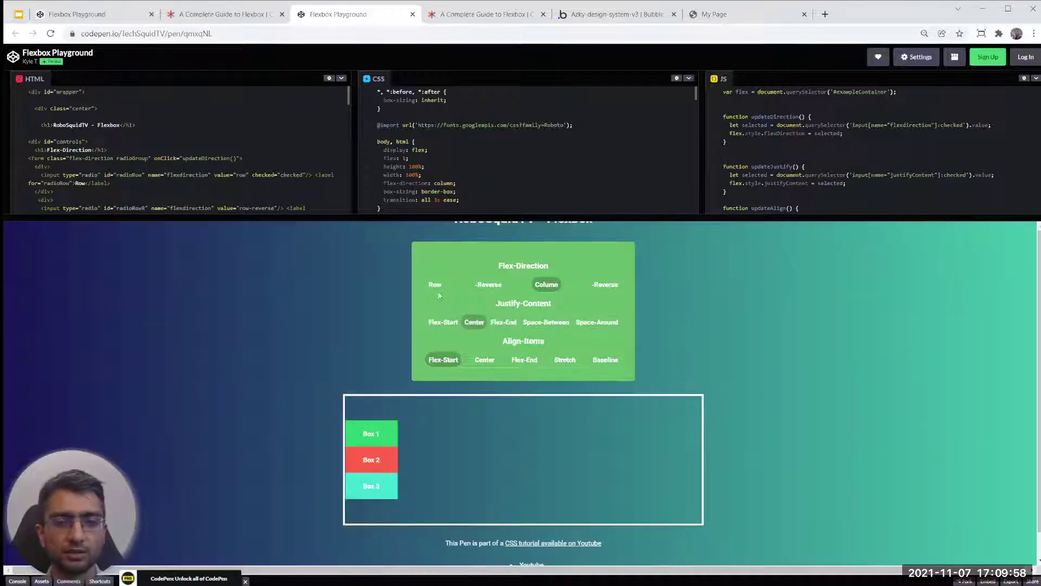
- Set Justify-Content to Space-Between, change Flex-Direction to Row, and try Center on the row of boxes
left_click(561, 324)
left_click(435, 284)
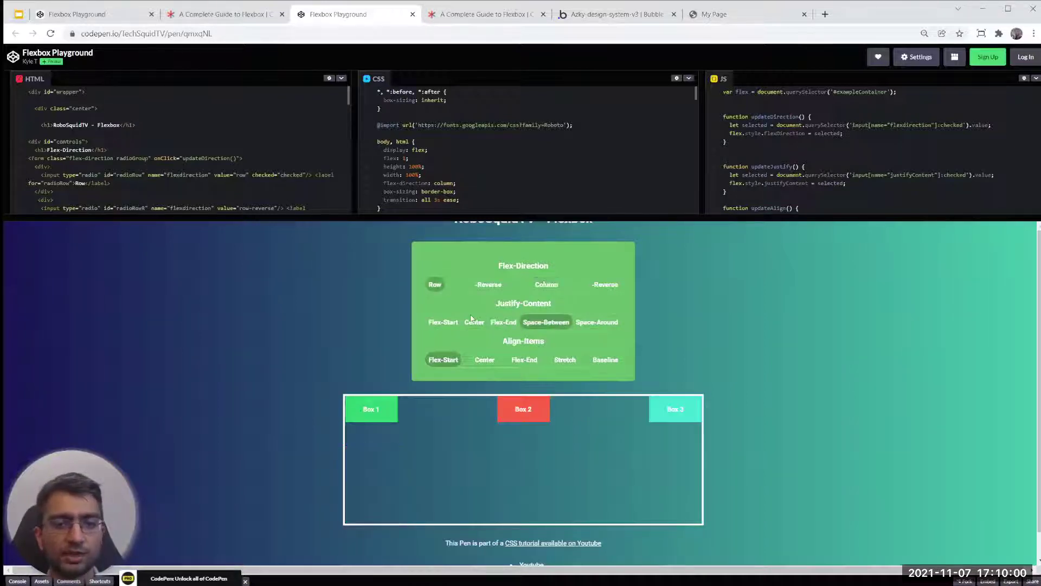
left_click(474, 322)
- Return to the Bubble editor, set Group A's container layout to Row, and cycle through its container alignments, finishing on left-aligned
left_click(613, 14)
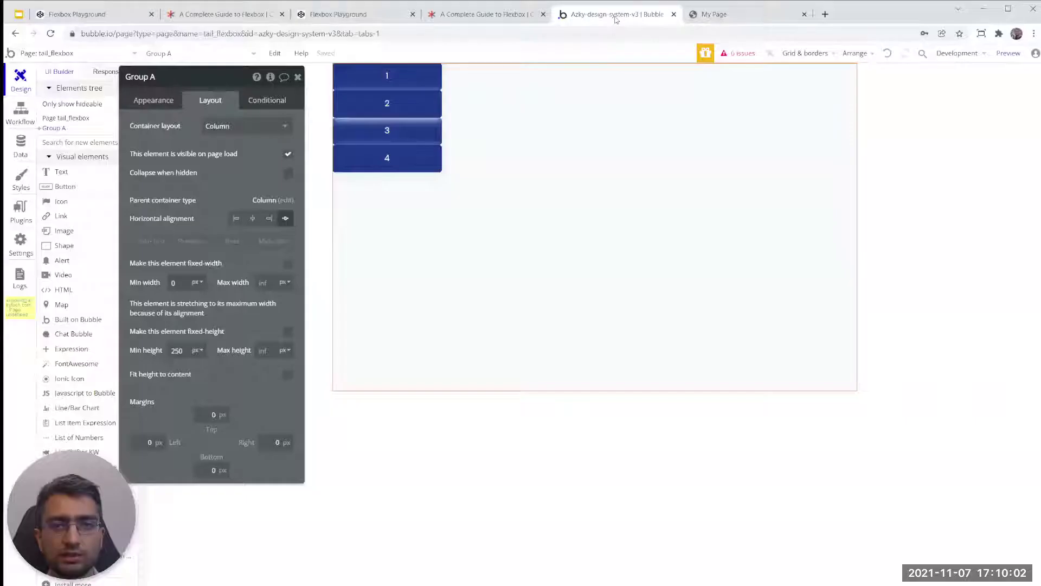
left_click(225, 127)
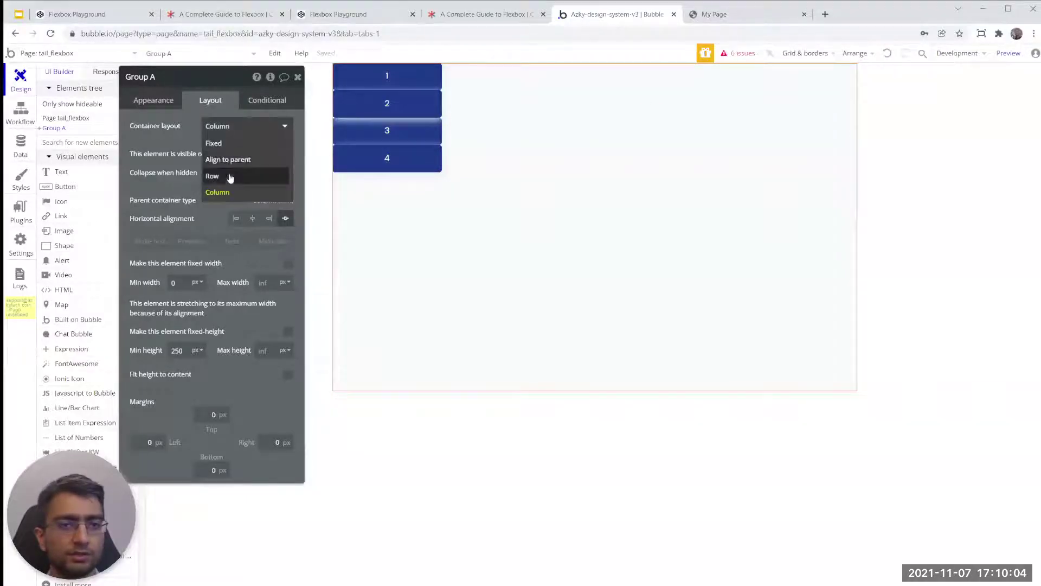
left_click(225, 179)
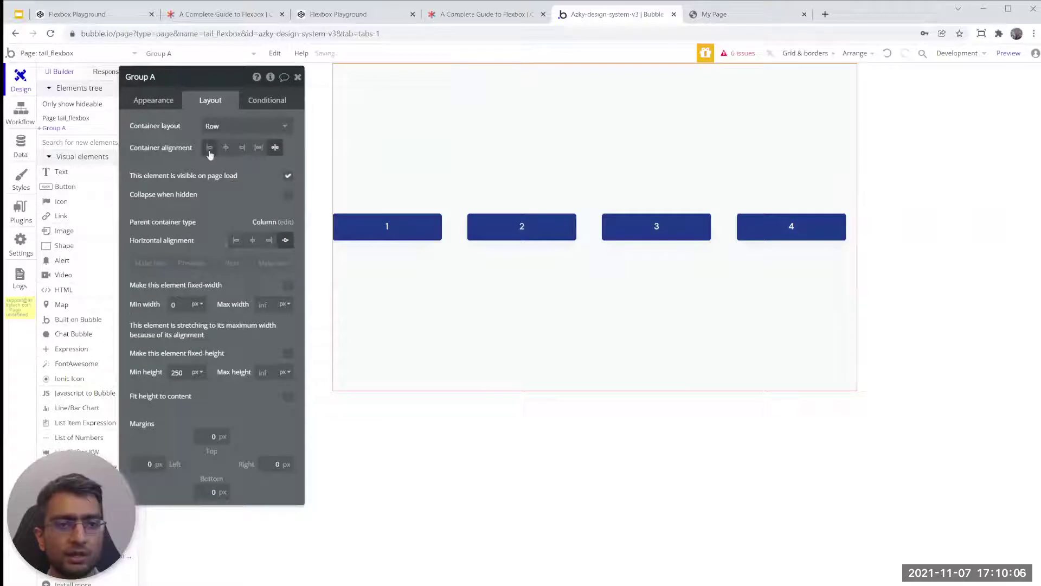
left_click(259, 148)
left_click(242, 147)
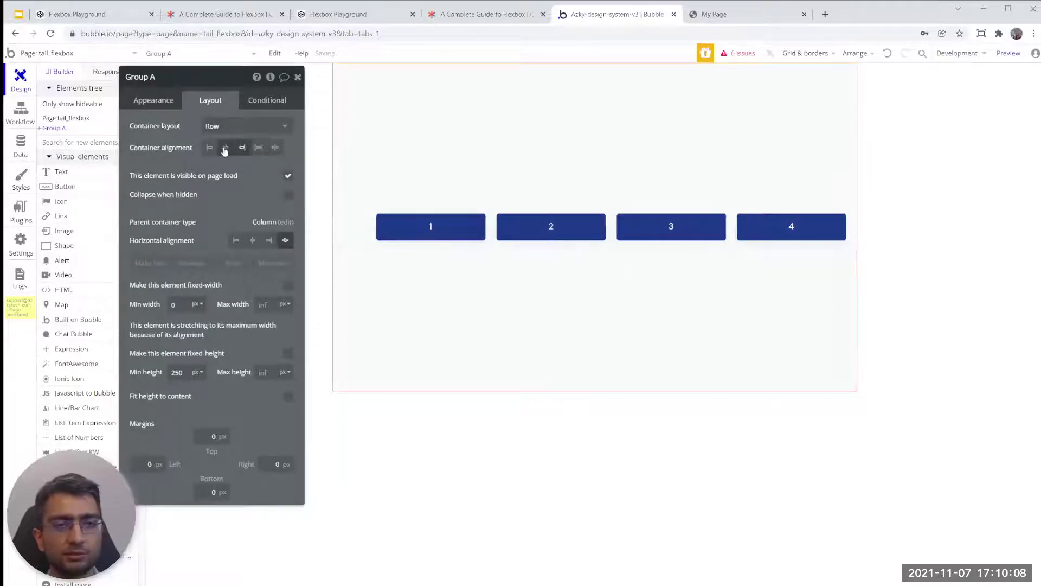
left_click(209, 148)
left_click(225, 147)
left_click(243, 148)
left_click(258, 147)
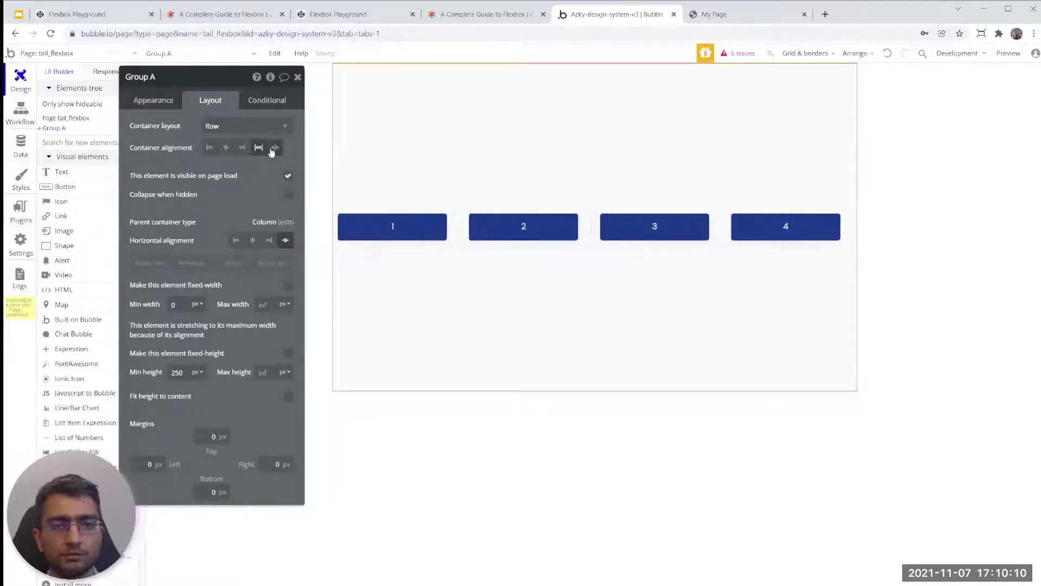
left_click(209, 147)
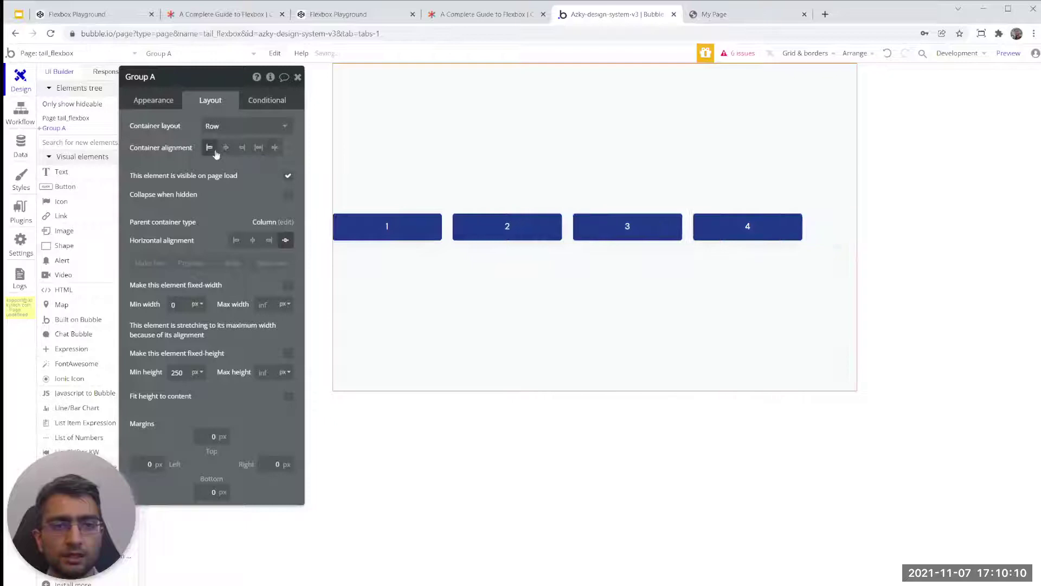
- Set the vertical alignment of boxes 1 and 3 to bottom, box 2 to top, and box 4 to stretch
left_click(433, 237)
left_click(268, 219)
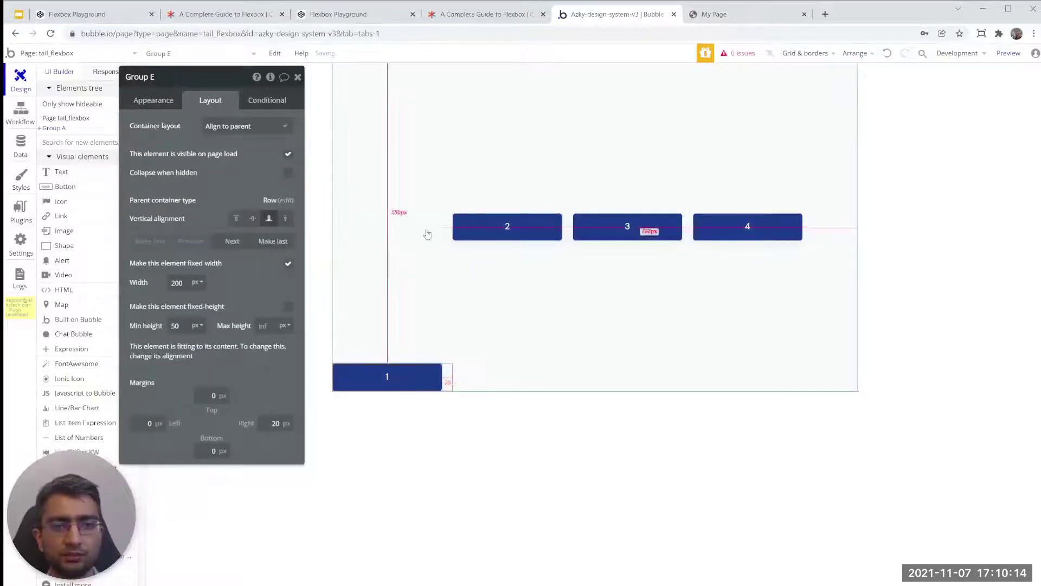
left_click(525, 225)
left_click(236, 218)
left_click(627, 227)
left_click(268, 218)
left_click(743, 231)
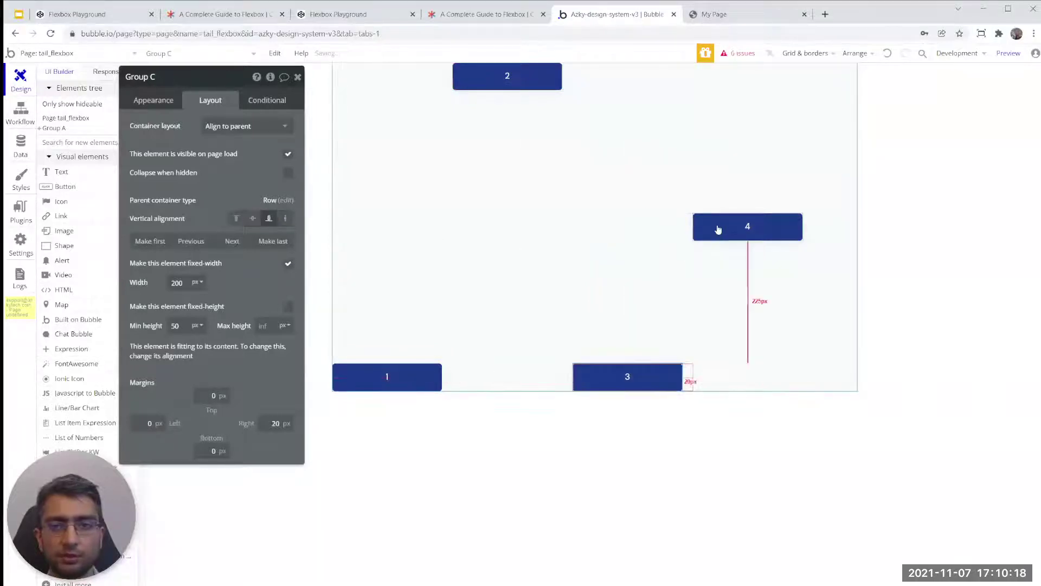
left_click(285, 218)
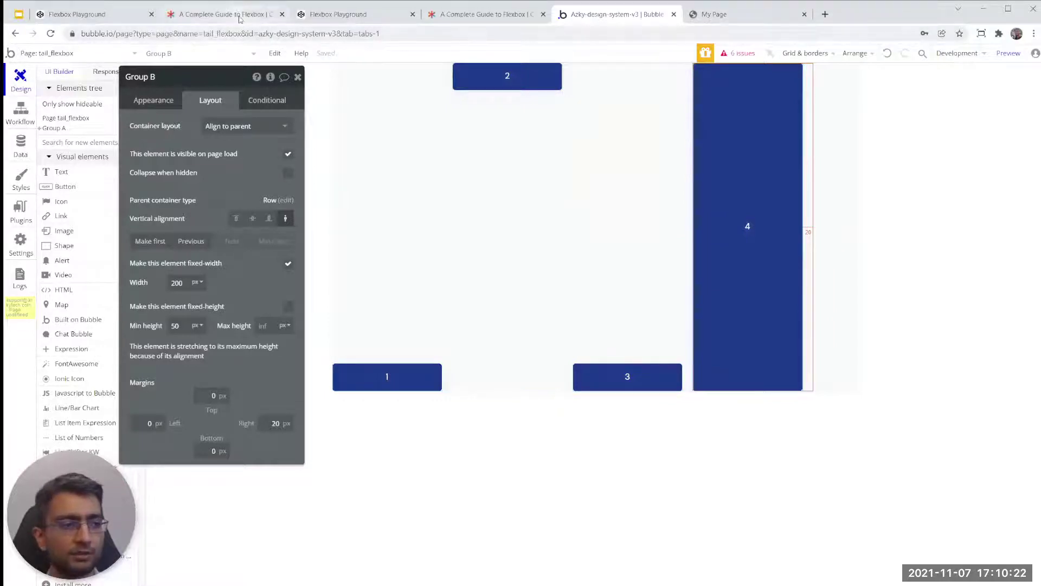
- Switch to the CSS-Tricks flexbox guide and examine the parent and children property sections, including order and flex-direction
left_click(240, 19)
scroll(645, 247, "up", 10)
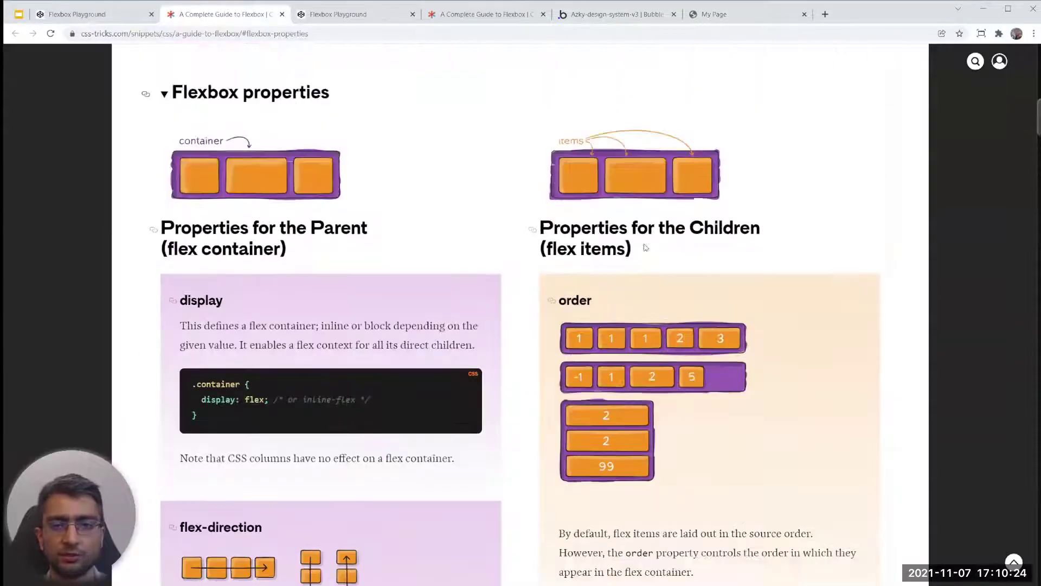
scroll(645, 247, "down", 1)
left_click_drag(553, 190, 797, 445)
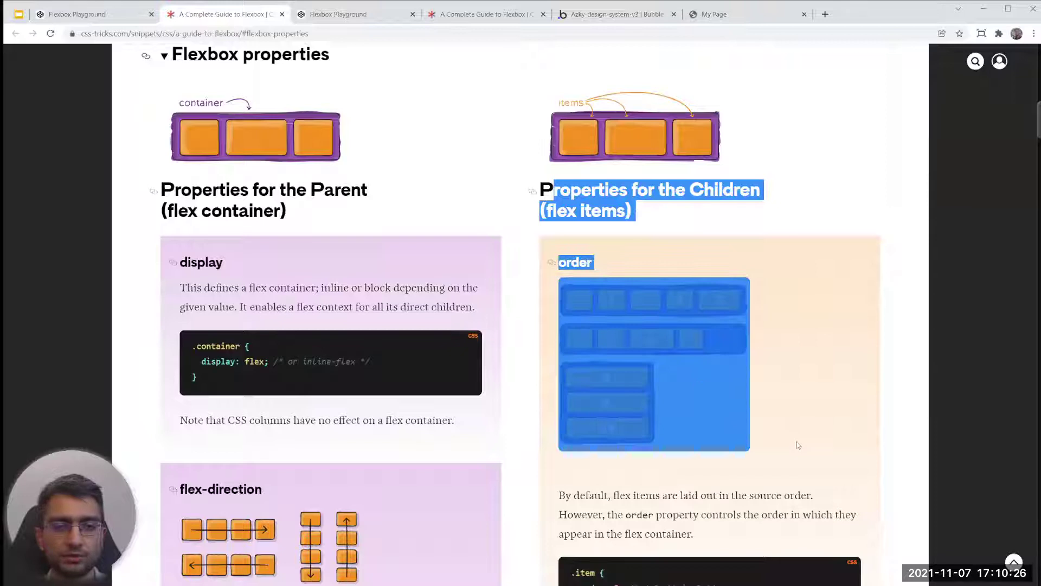
left_click(797, 445)
scroll(792, 434, "down", 3)
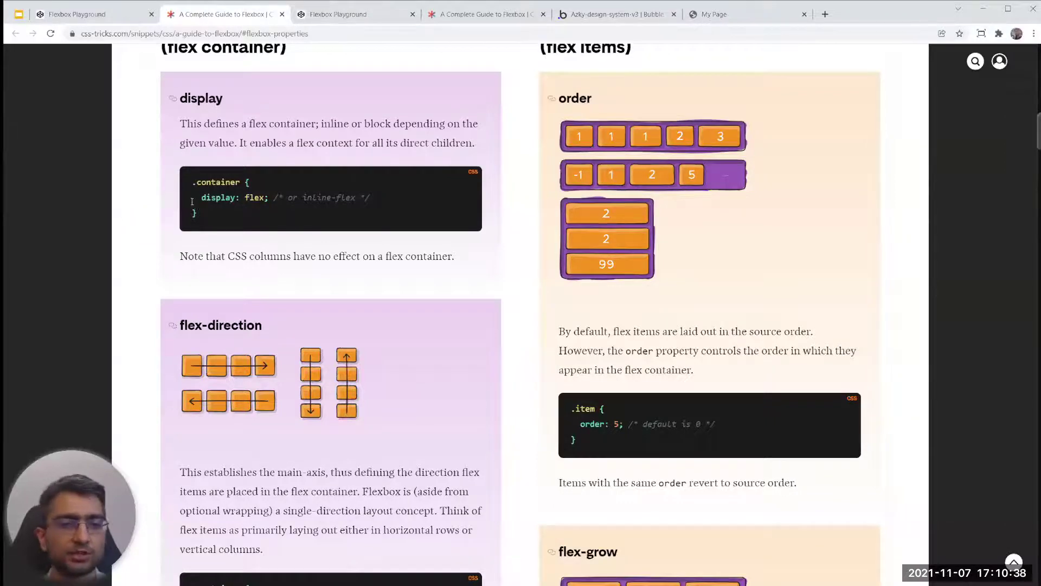
scroll(200, 214, "down", 1)
scroll(206, 223, "up", 2)
- Return to the Bubble editor and switch Group A's container layout to Column and back to Row
left_click(624, 16)
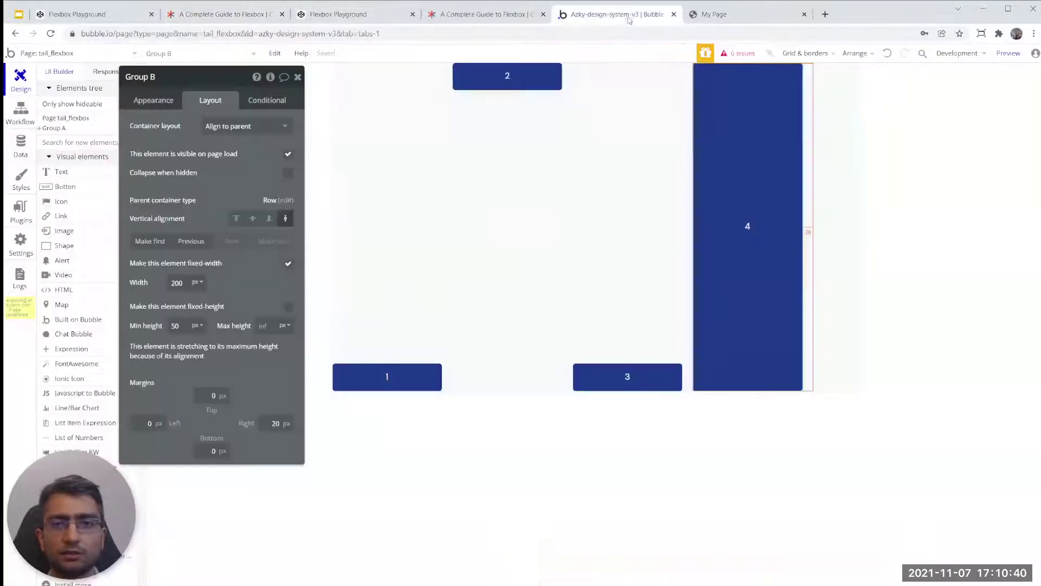
left_click(513, 318)
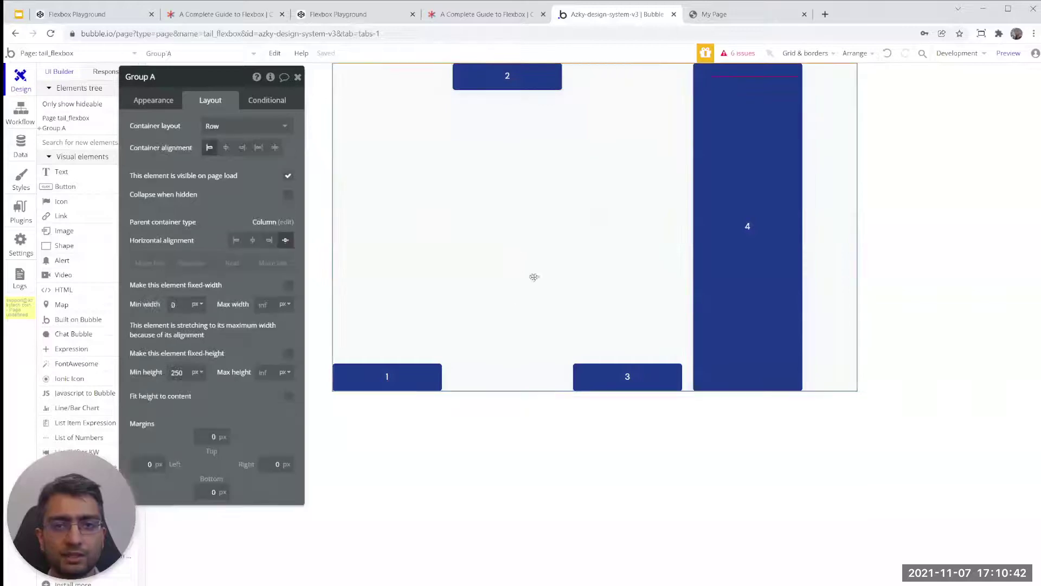
left_click(211, 130)
left_click(218, 192)
left_click(225, 126)
left_click(228, 174)
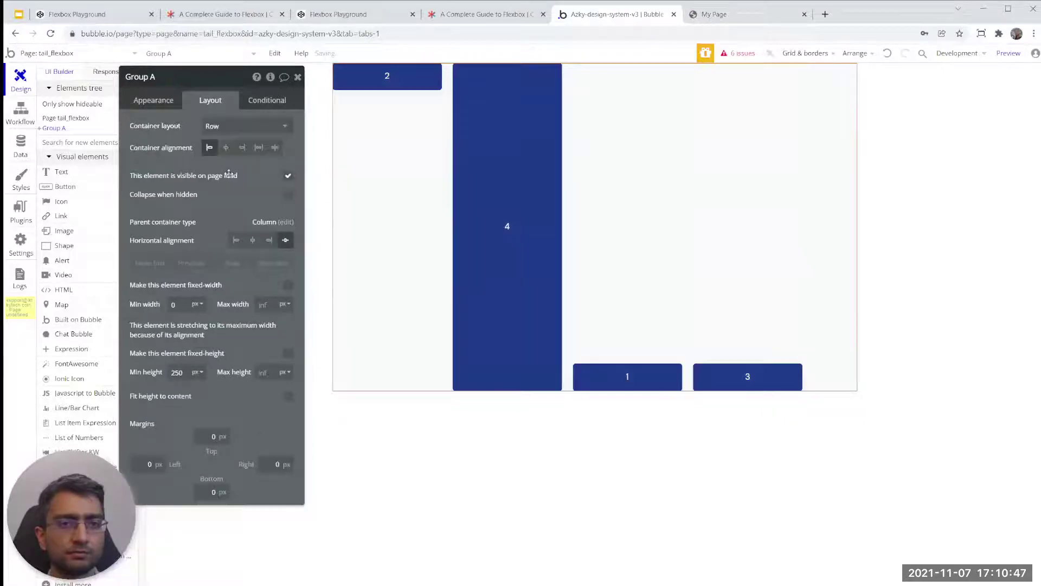
- Shift box 4 one place earlier in Group A's row, and move it two places later, between boxes 1 and 3
left_click(520, 172)
left_click(191, 242)
left_click(217, 243)
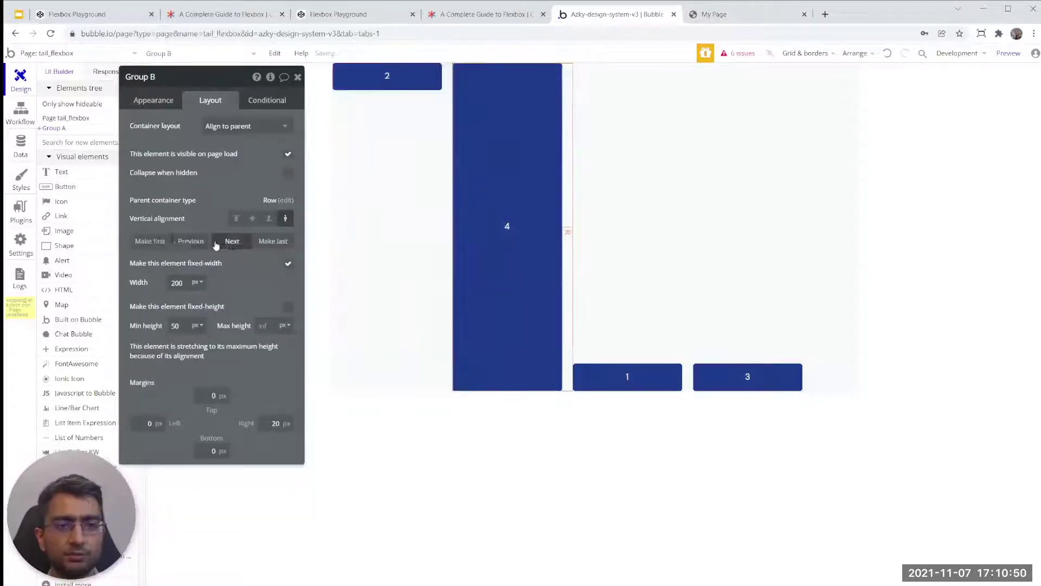
left_click(238, 246)
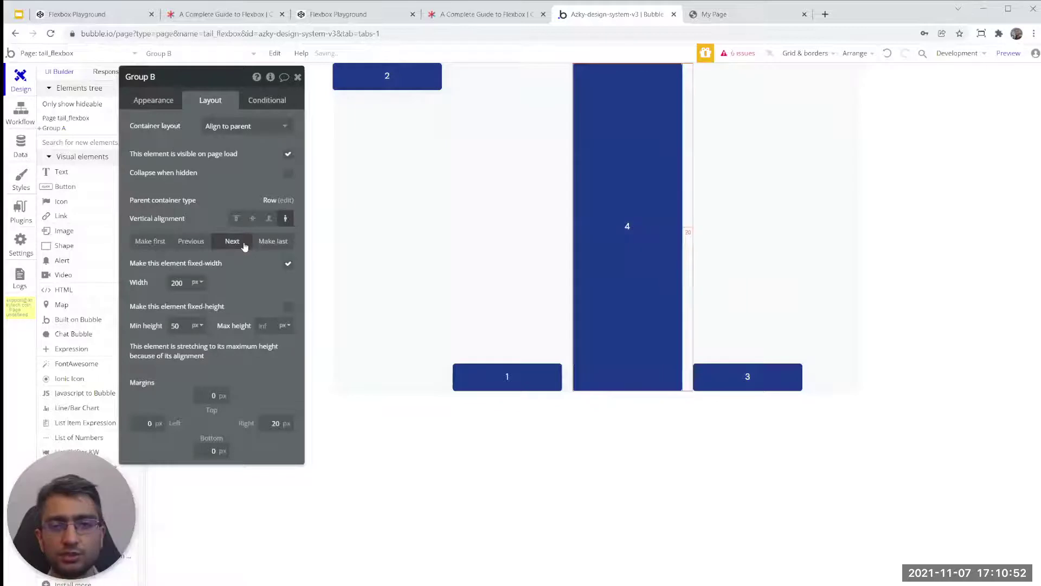
- Move box 4 to the end of Group A's row, then to the start, and leave it in second place, between boxes 2 and 1
left_click(244, 247)
left_click(200, 244)
left_click(183, 247)
left_click(179, 244)
left_click(232, 242)
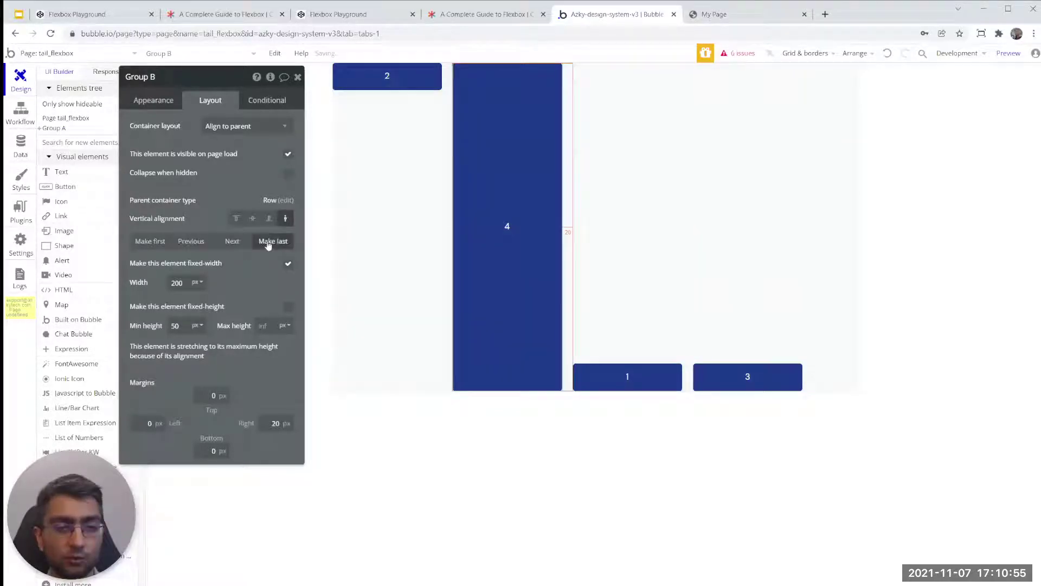
- Try adding an icon to the empty area of Group A's row container, and delete it again
left_click(52, 204)
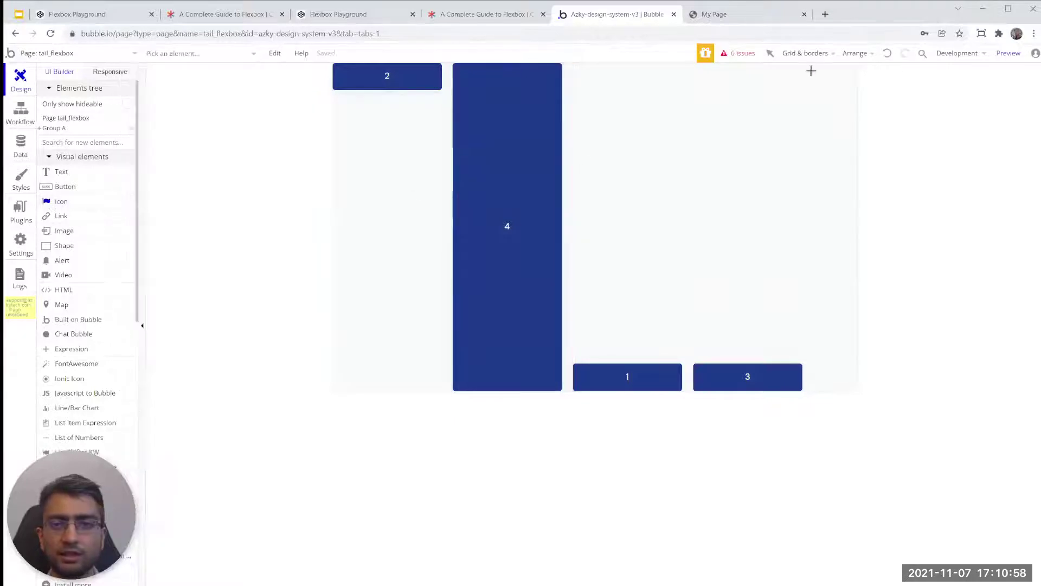
left_click(847, 120)
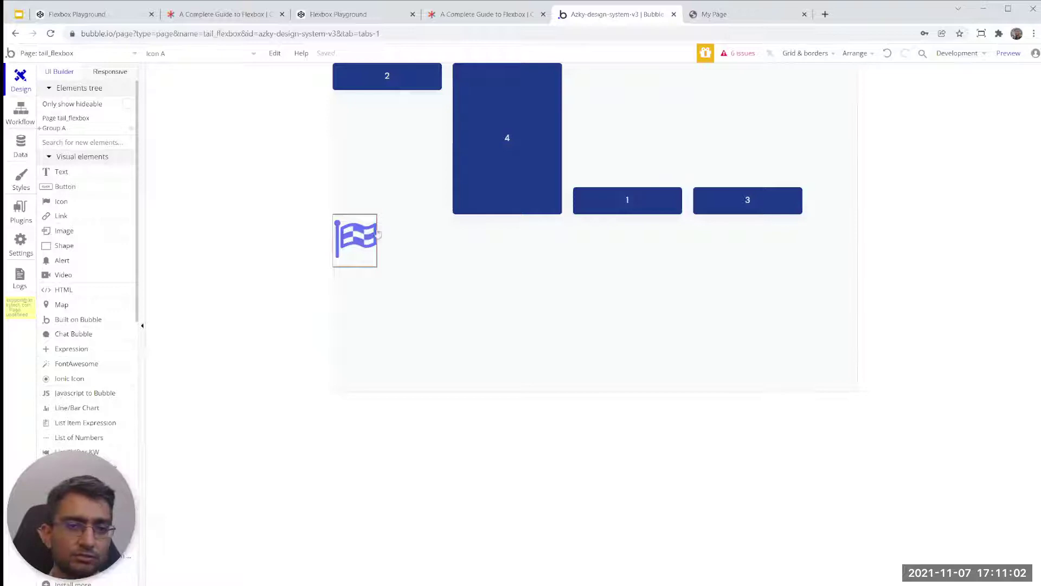
key("Delete")
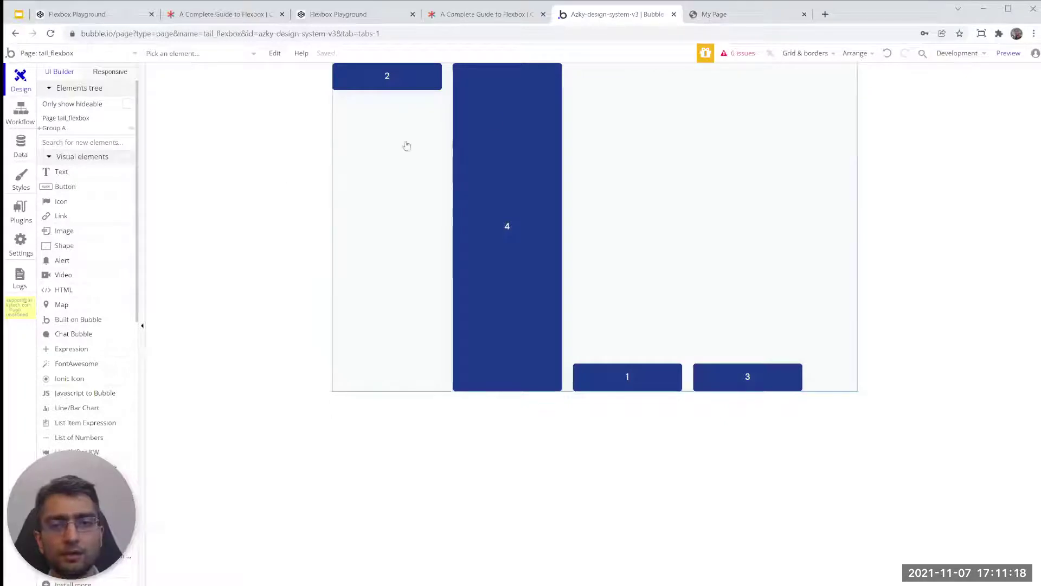
- Open box 4's layout settings and shift the box one place later in Group A's row
left_click(681, 144)
left_click(536, 203)
double_click(495, 210)
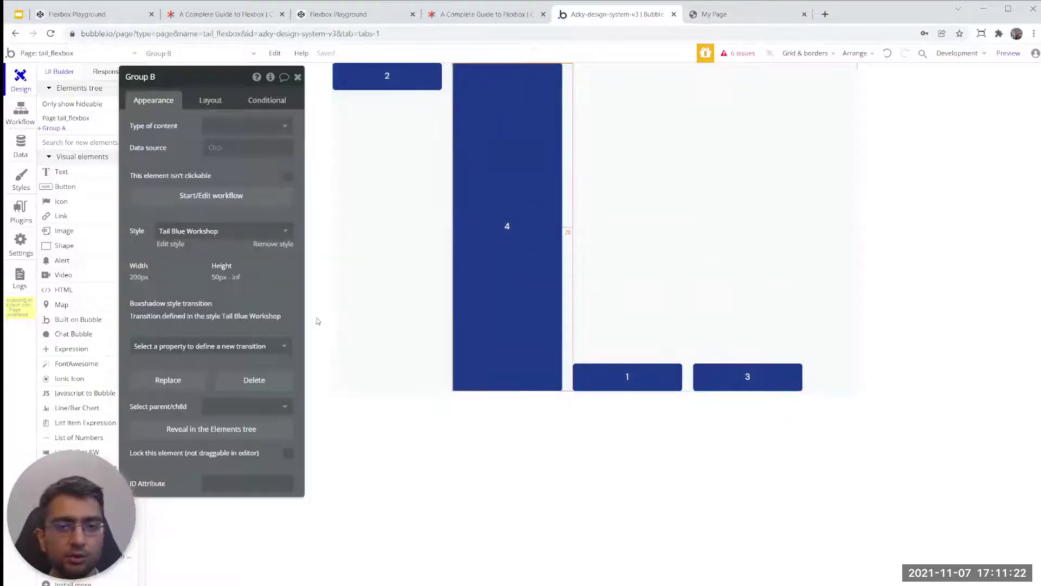
left_click(202, 100)
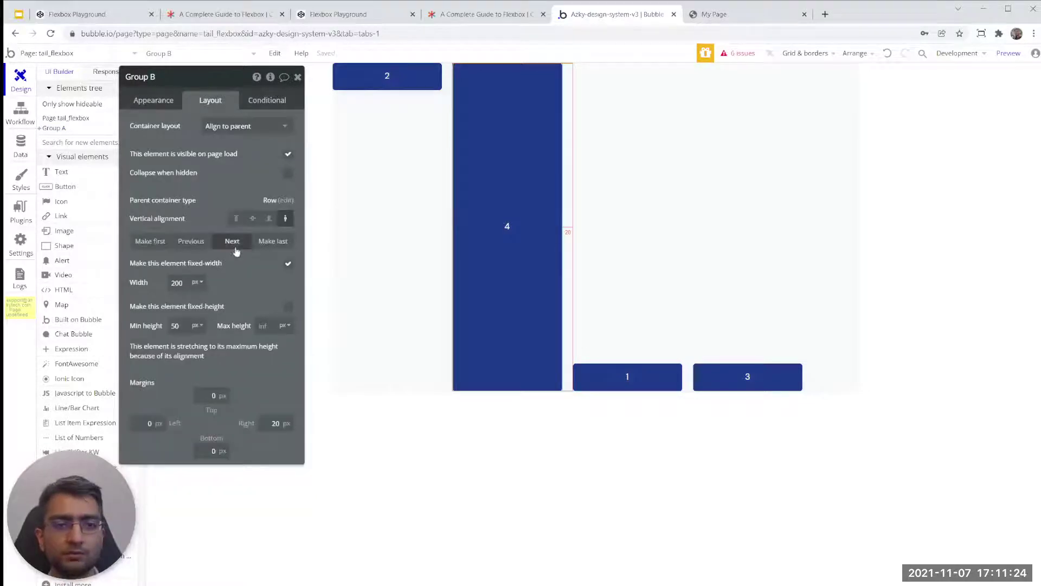
left_click(232, 241)
- Switch to the Google Slides deck, advance to the Some Helpful Links slide and open the Figma blog article on layout grids
left_click(19, 14)
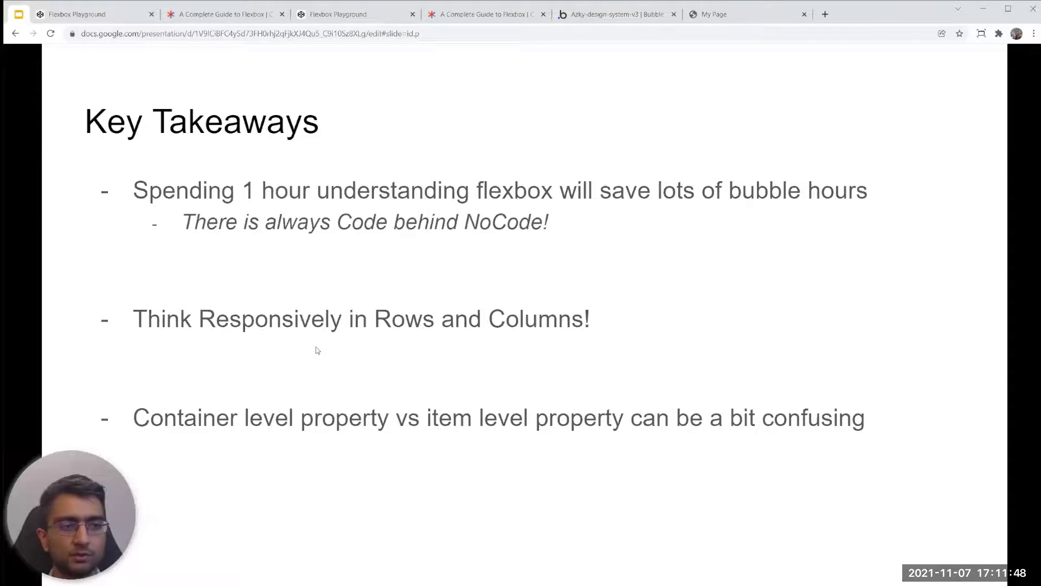
key("Right")
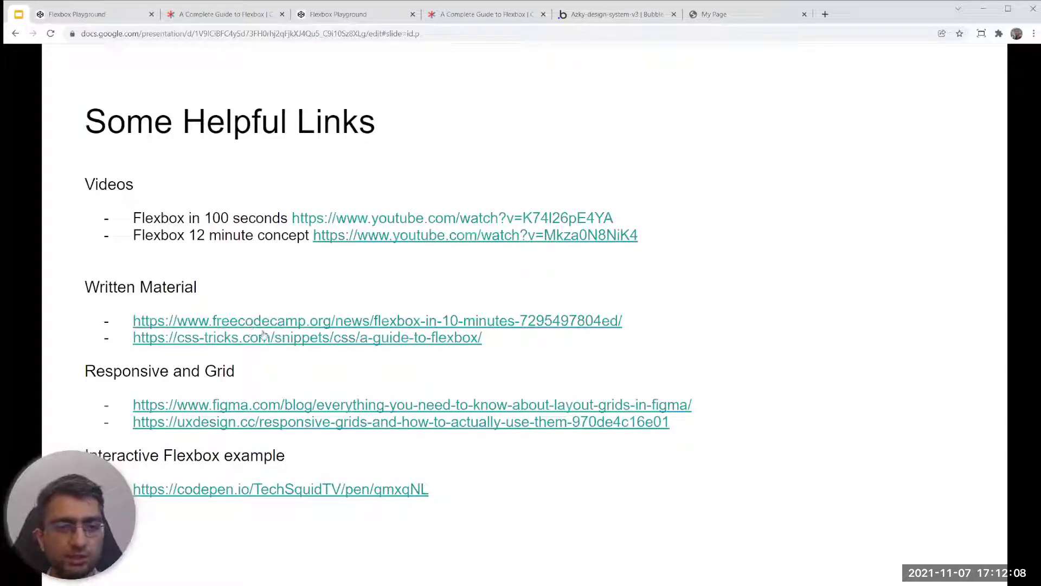
left_click(394, 407)
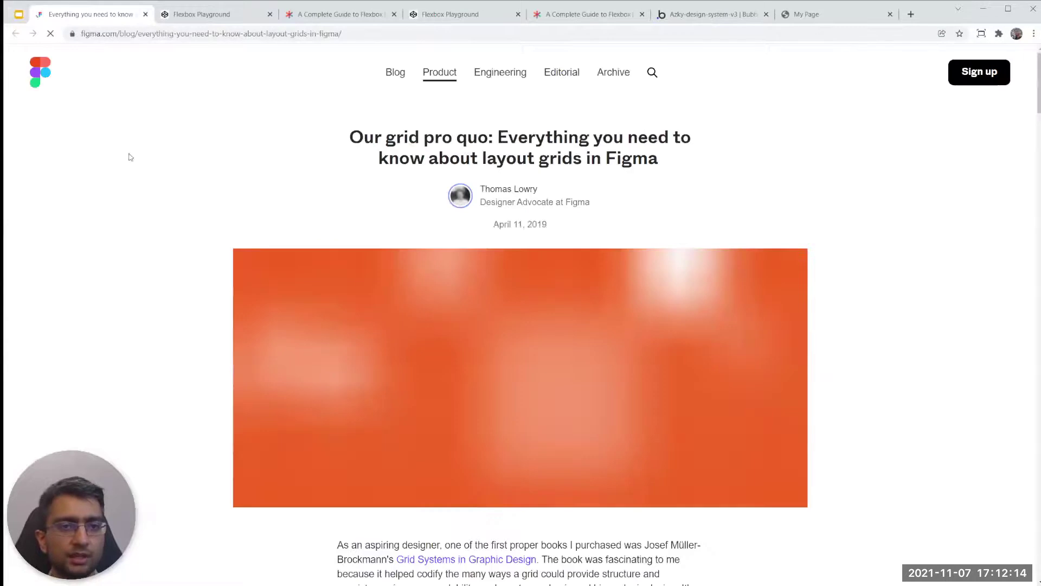
- Examine the article's sections on grid types and constraints with layout grids, and return to the slides to show the Q&A slide
scroll(479, 179, "down", 20)
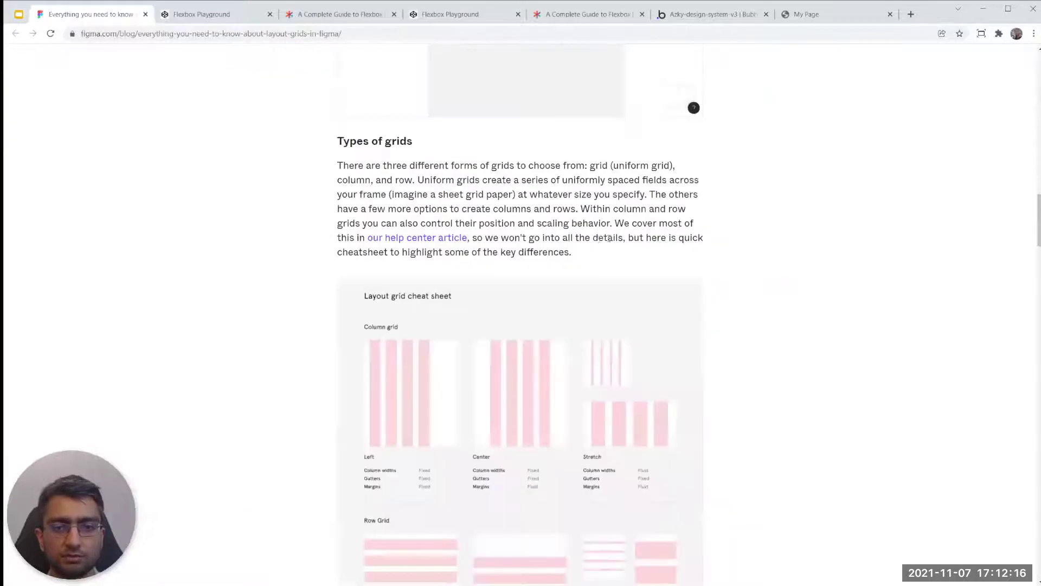
scroll(616, 241, "down", 20)
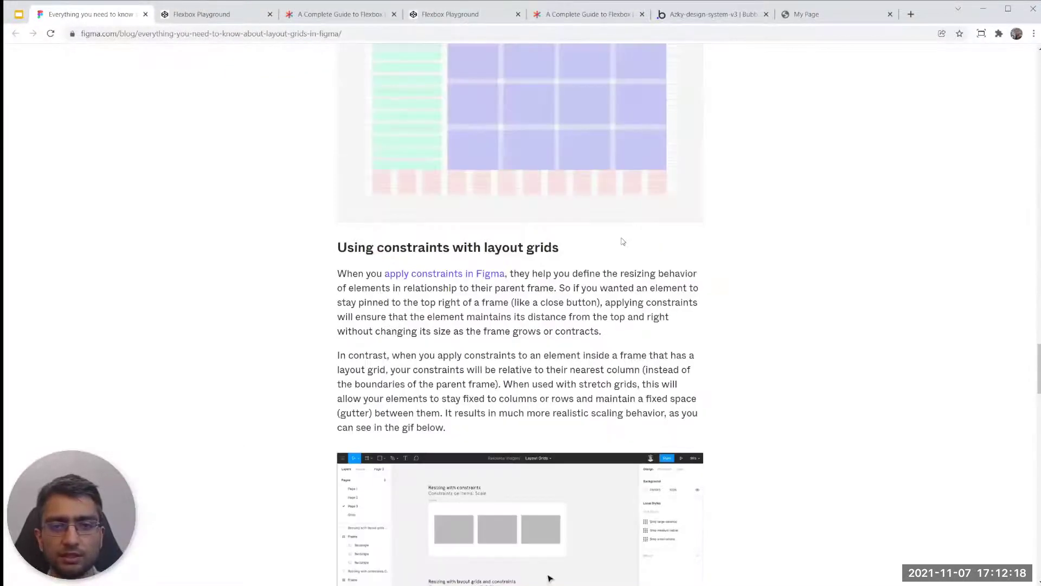
scroll(623, 240, "up", 2)
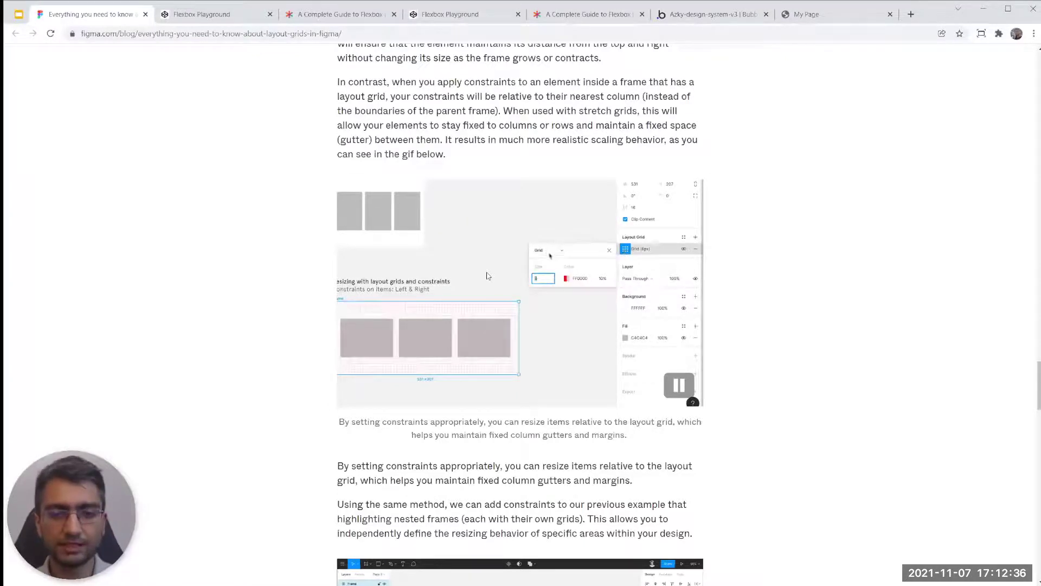
scroll(487, 276, "down", 7)
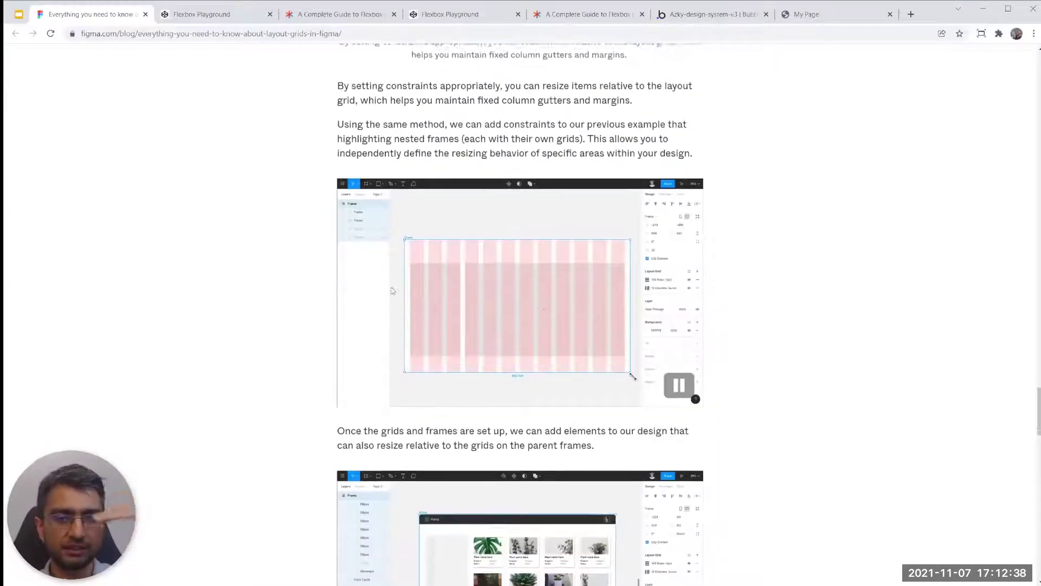
scroll(520, 314, "down", 5)
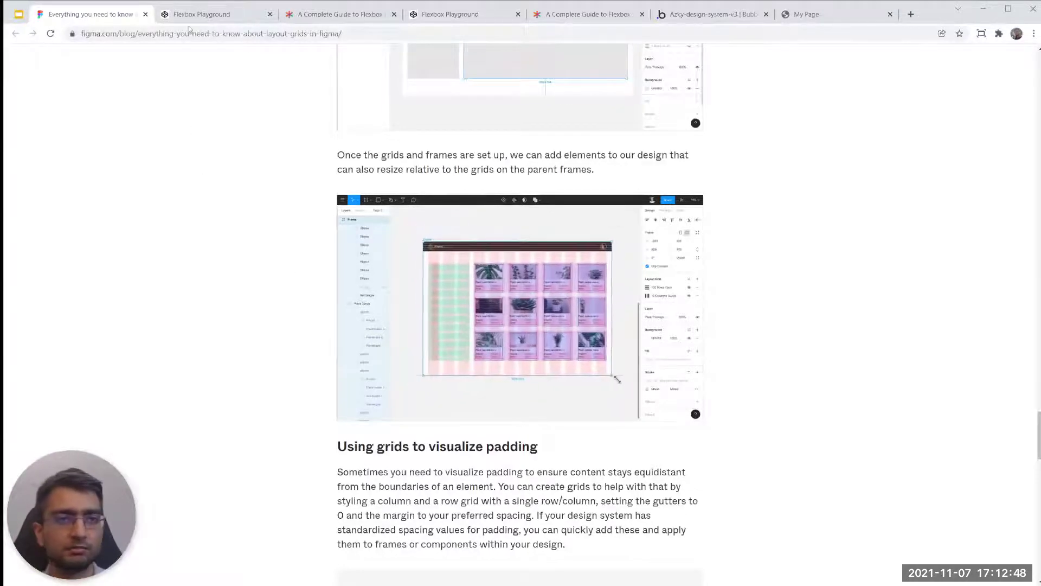
left_click(15, 18)
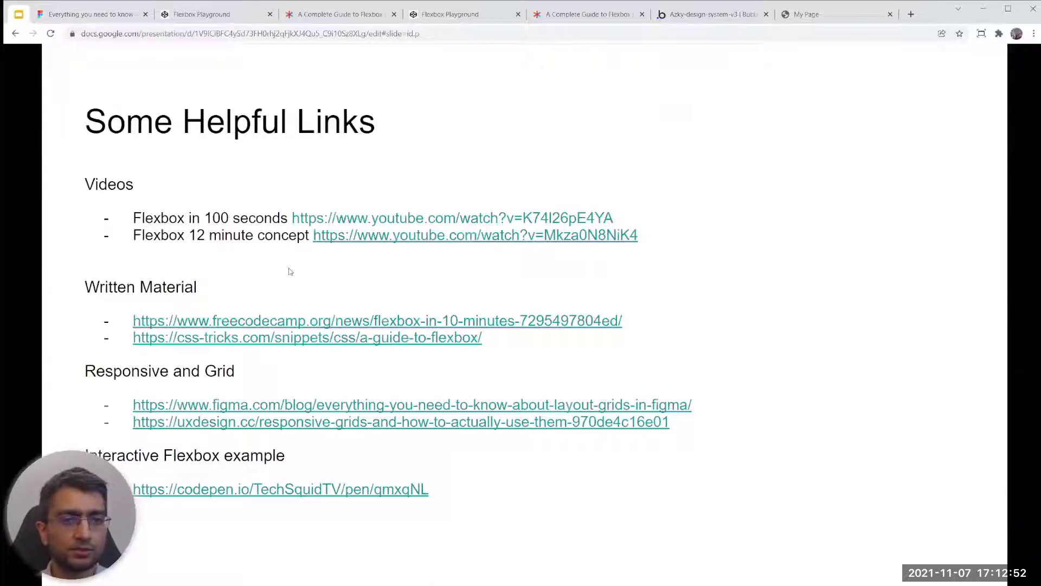
key("Right")
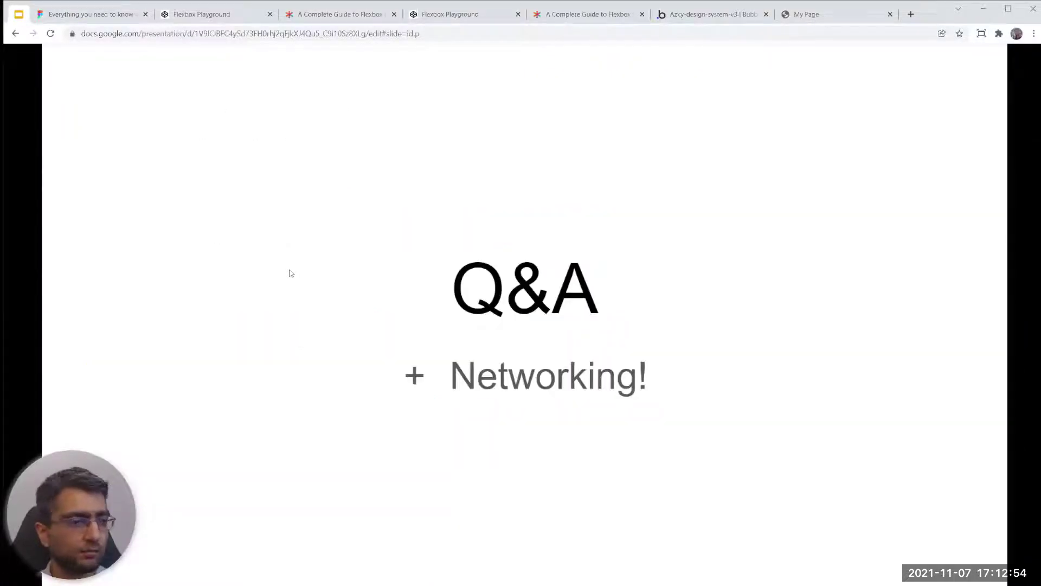
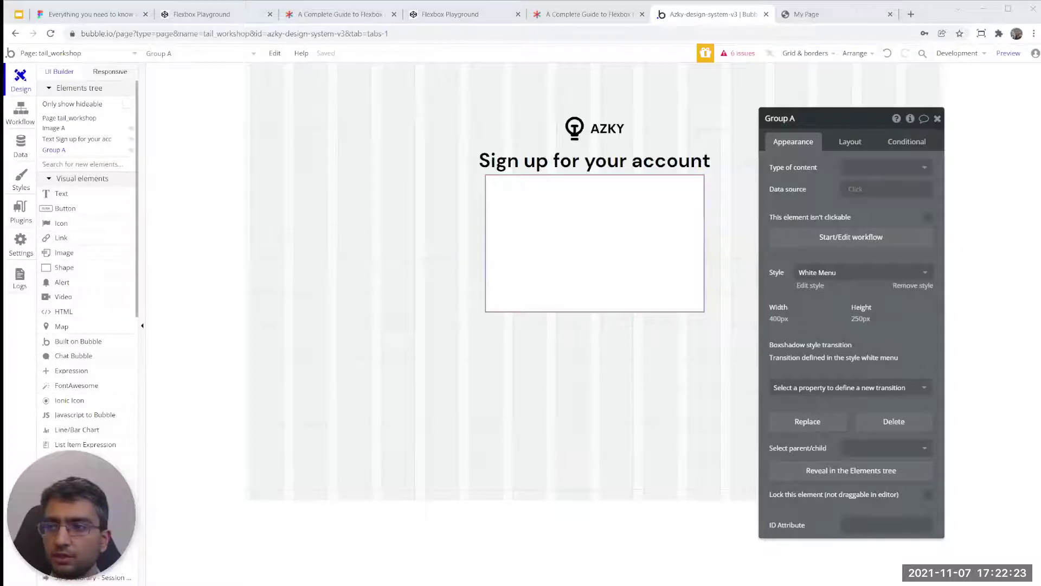
- Apply the Tail Group style to Group A and set its top margin to 20 px
left_click(831, 271)
type("tail")
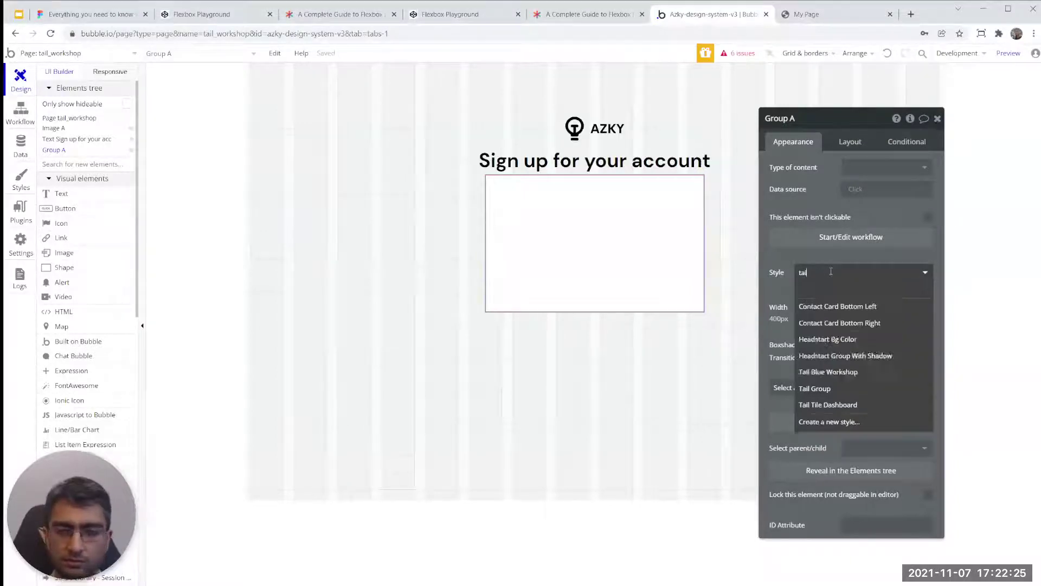
left_click(814, 323)
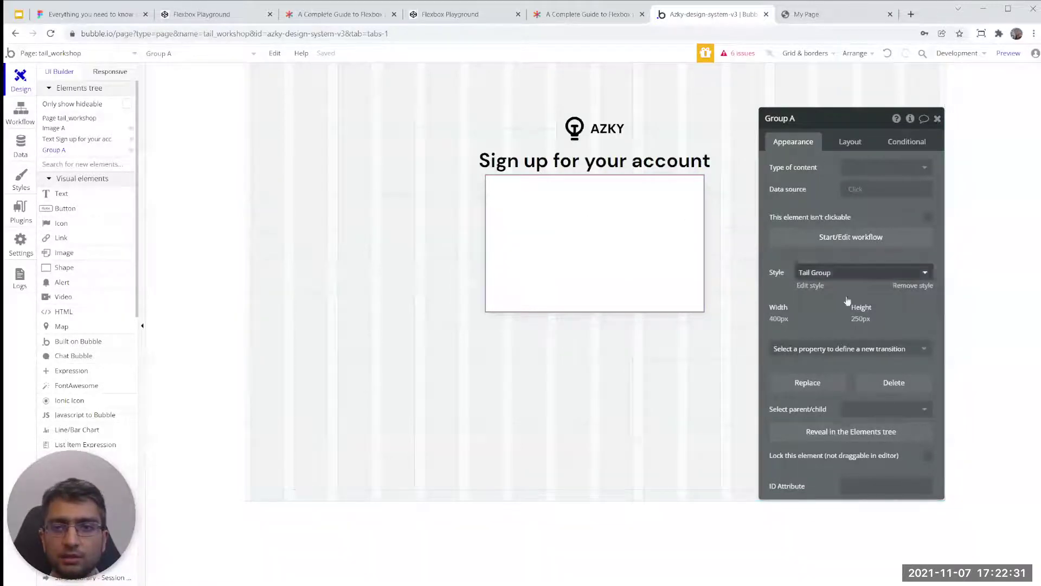
left_click(850, 141)
left_click(847, 359)
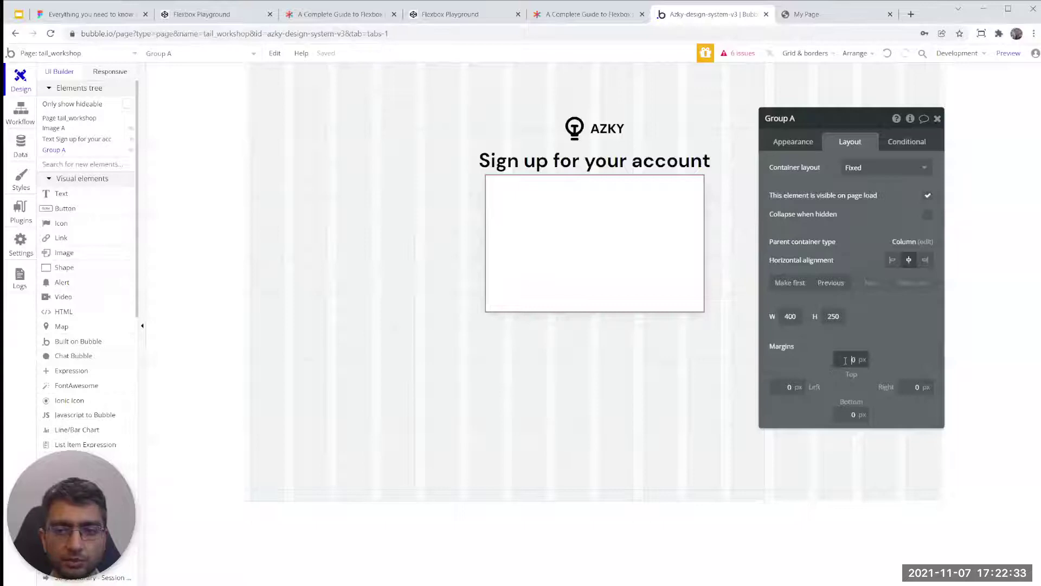
type("20")
left_click(786, 353)
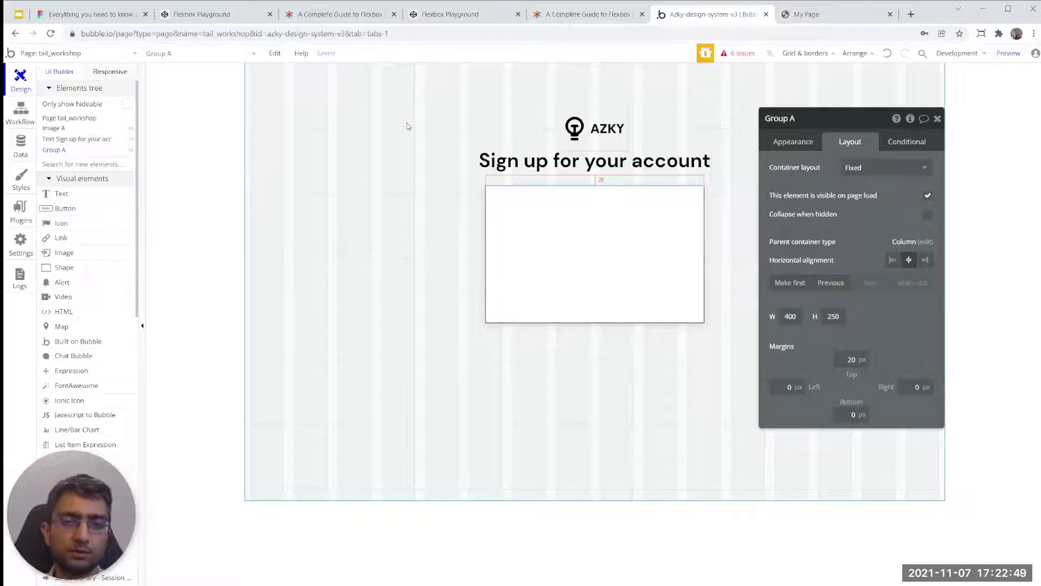
- Check the page's container layout, and try the AZKY logo image aligned left and right before restoring center alignment
left_click(61, 119)
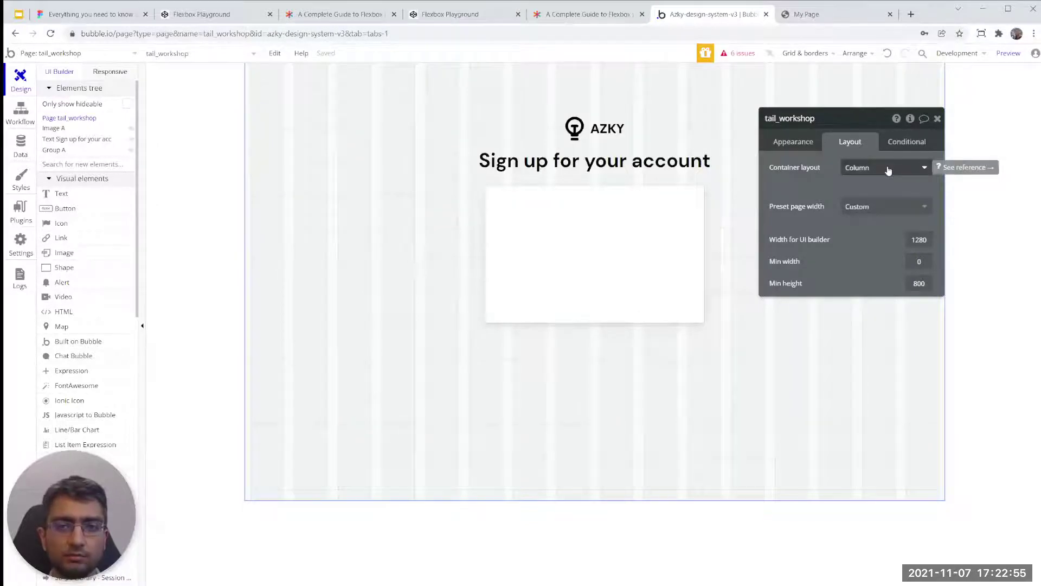
left_click(566, 124)
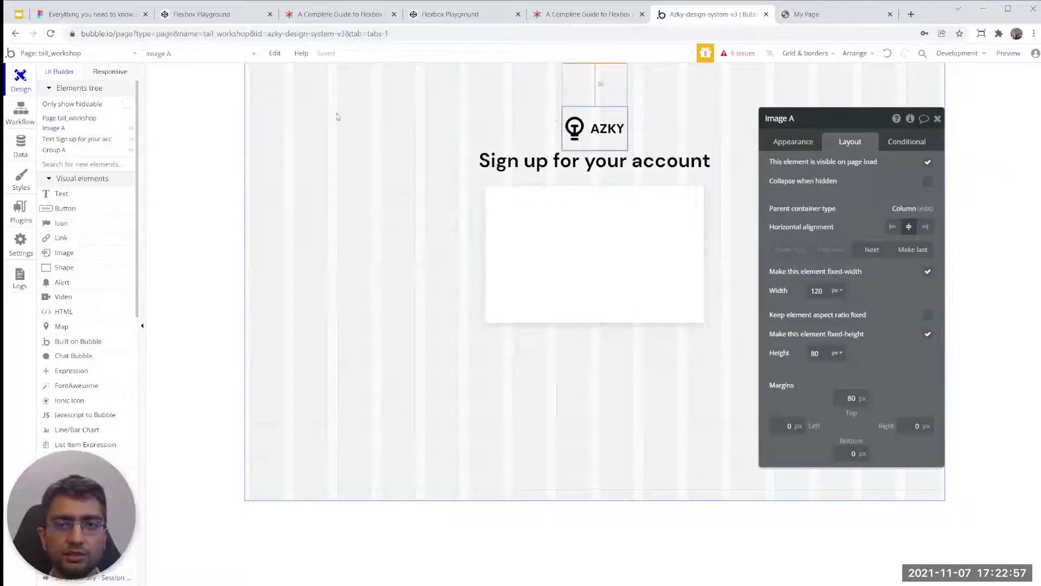
left_click(892, 226)
left_click(908, 227)
left_click(925, 227)
left_click(908, 227)
- Try left and right horizontal alignment on Group A, and set it back to center
left_click(598, 175)
left_click(505, 239)
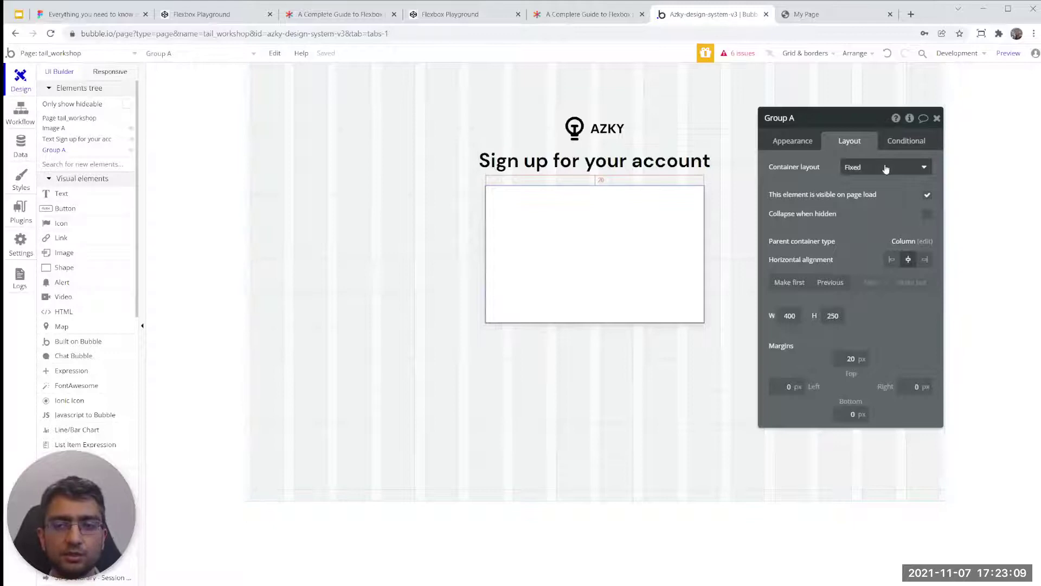
left_click(891, 259)
left_click(908, 260)
left_click(925, 259)
left_click(906, 261)
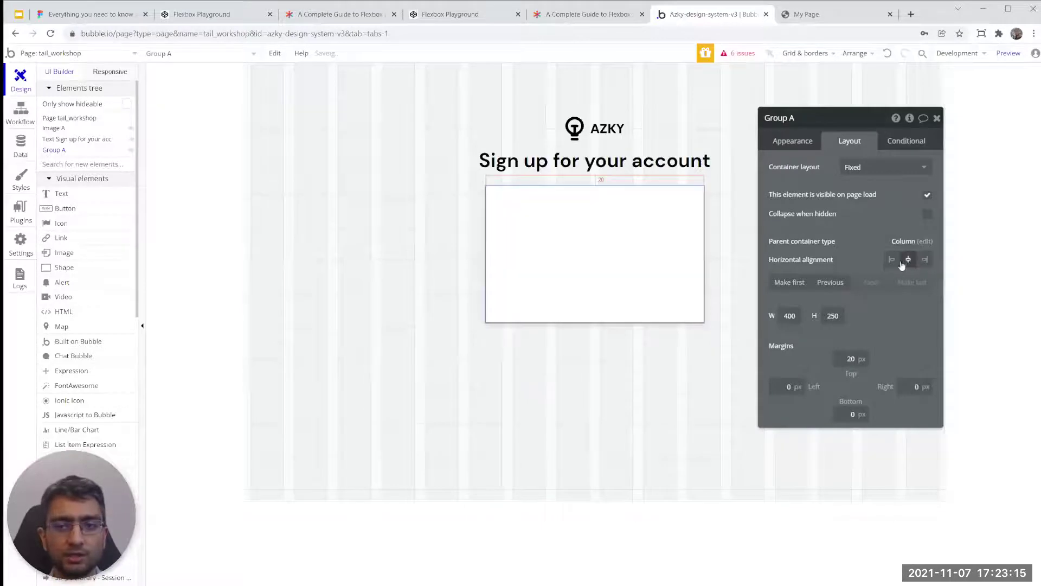
left_click(891, 260)
left_click(908, 260)
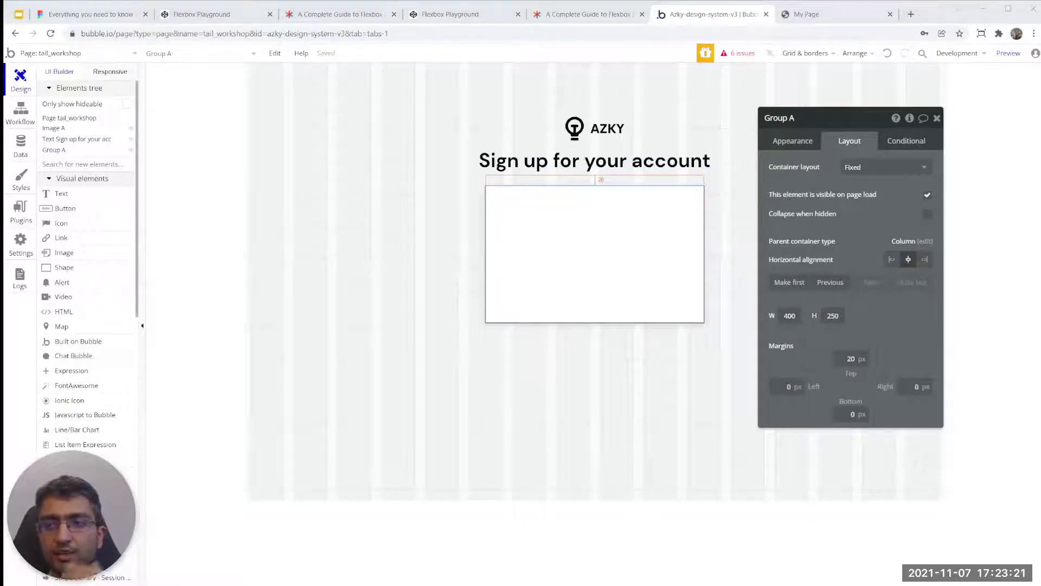
- Set Group A's container layout to Column, and check the finished sign-up form in the My Page preview for reference
left_click(862, 167)
left_click(865, 233)
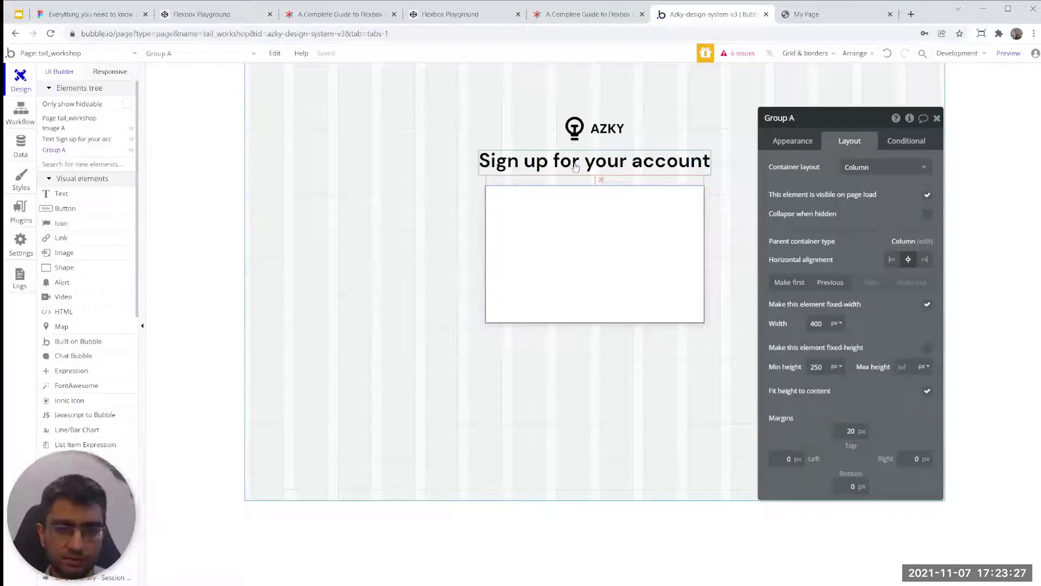
left_click(814, 15)
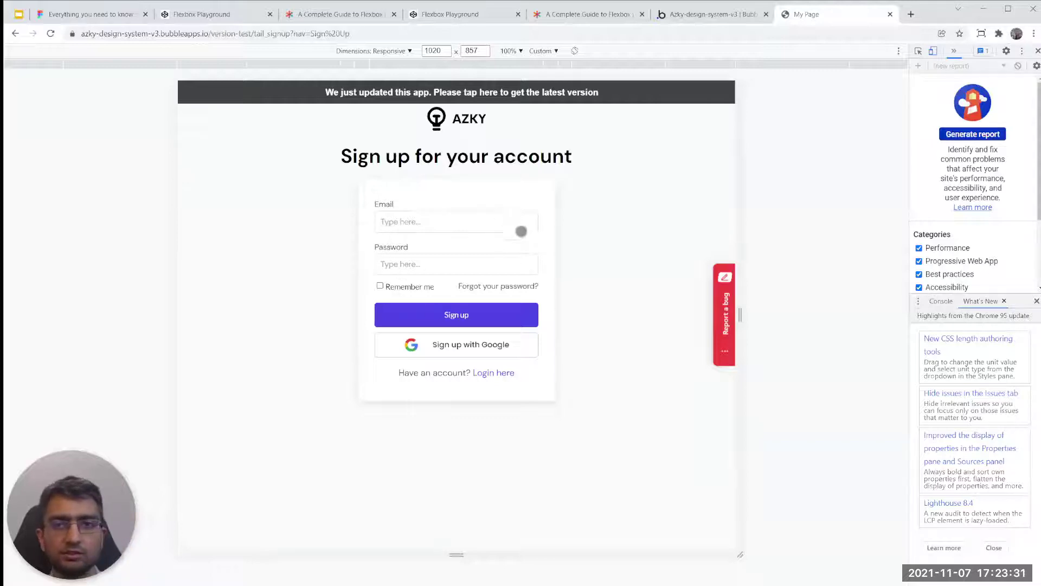
left_click(675, 16)
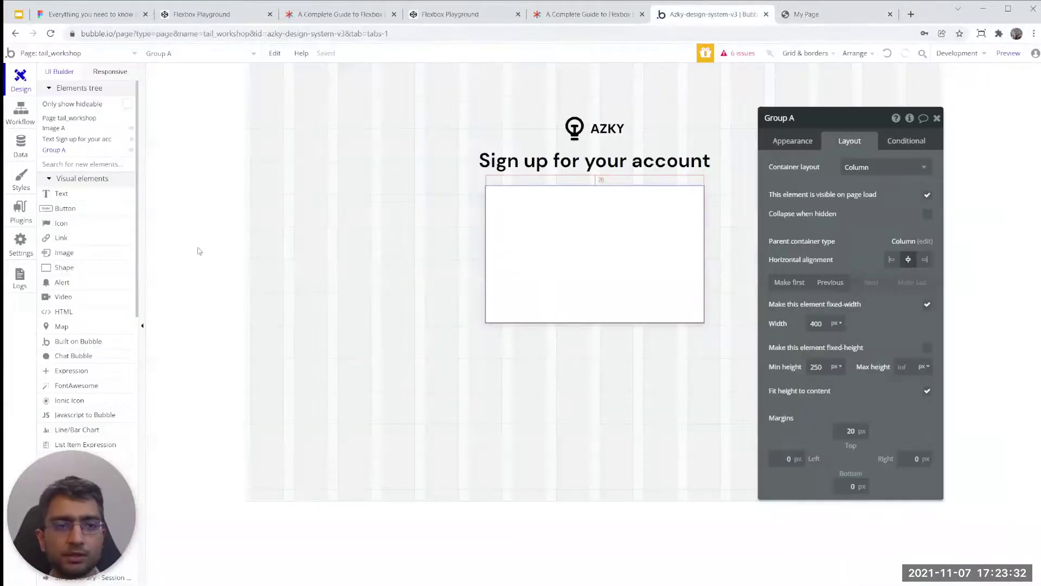
- Add a text element reading "Email" inside the white Group A and apply the Tails Label style to it
left_click(80, 198)
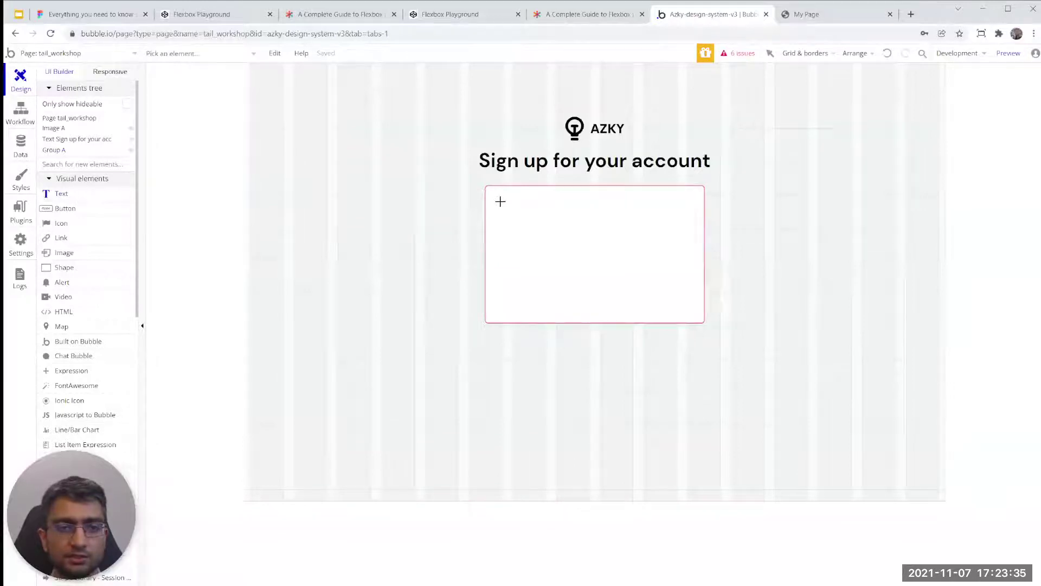
left_click(500, 201)
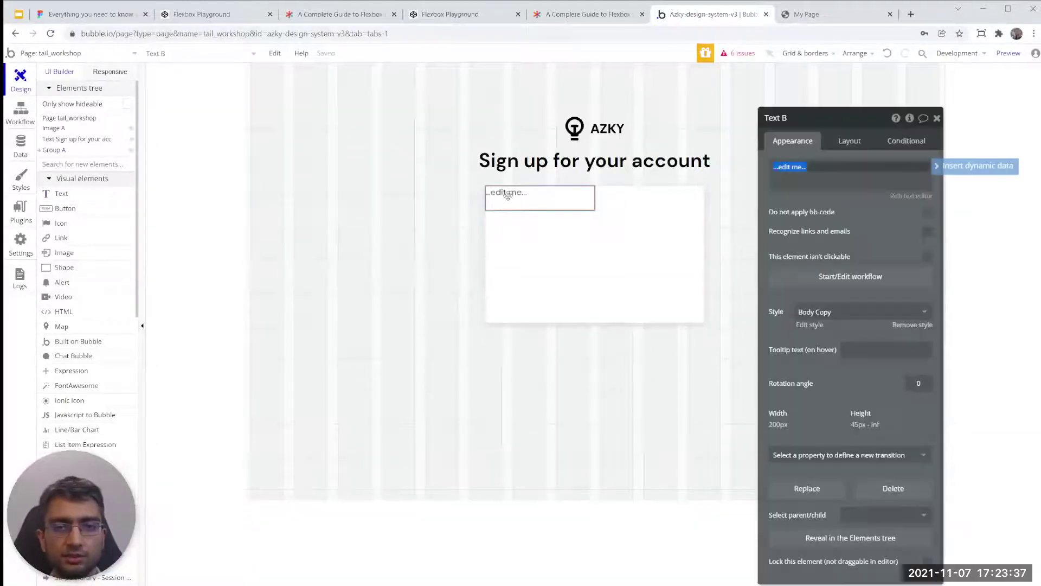
type("Email")
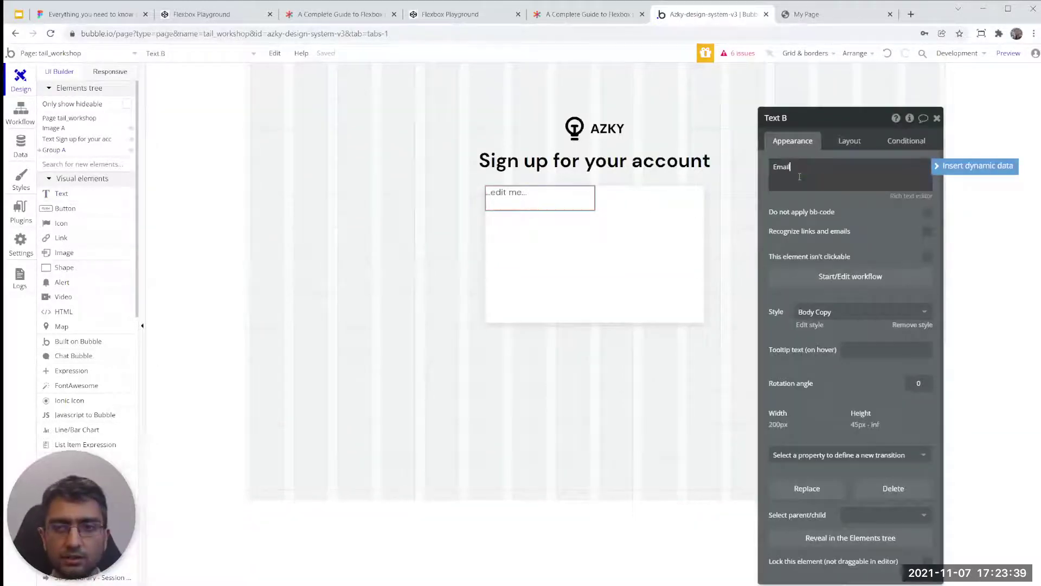
left_click(824, 311)
type("tail la")
key("ctrl+a")
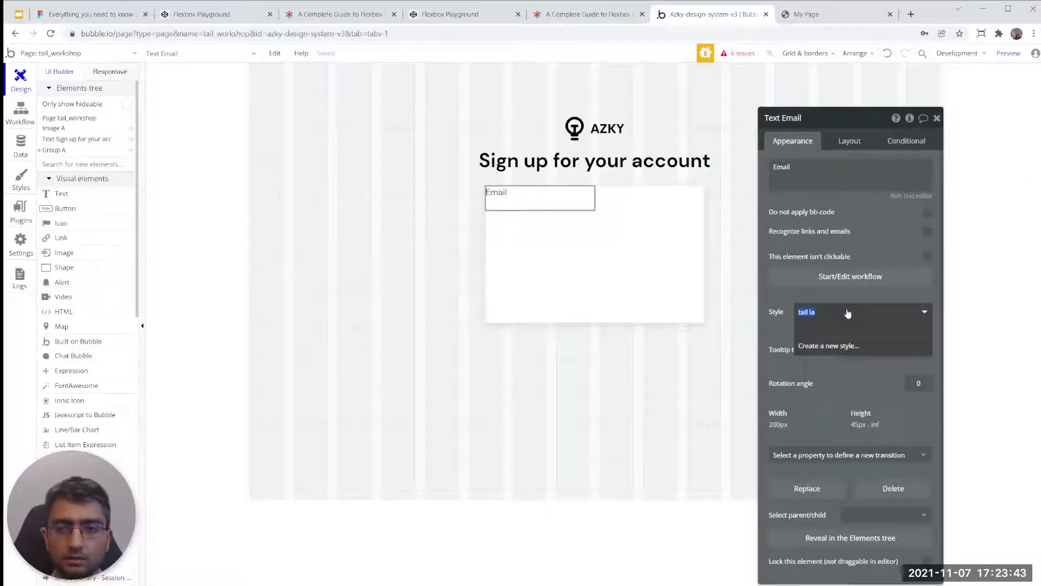
type("label")
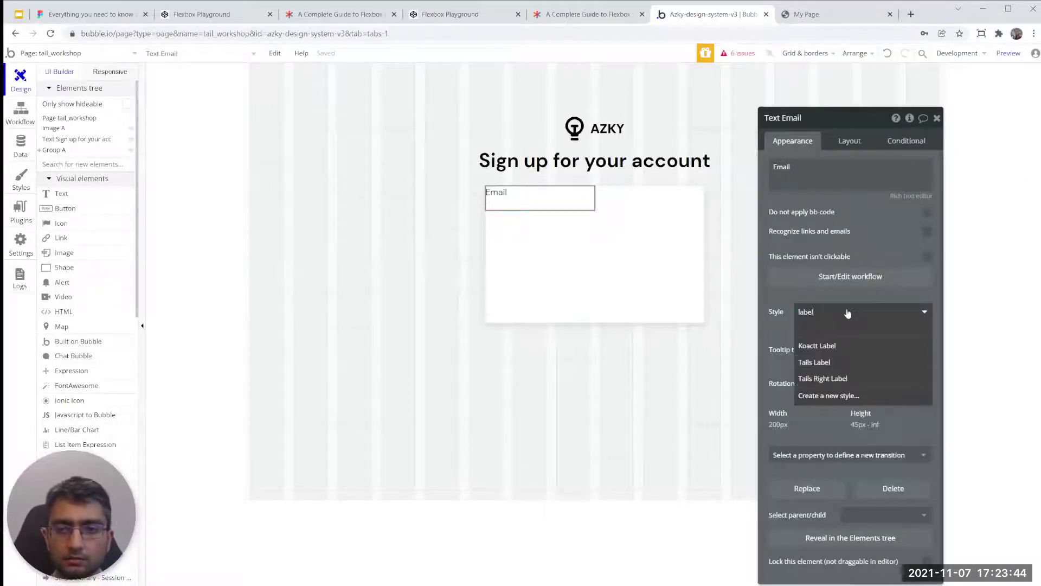
left_click(846, 363)
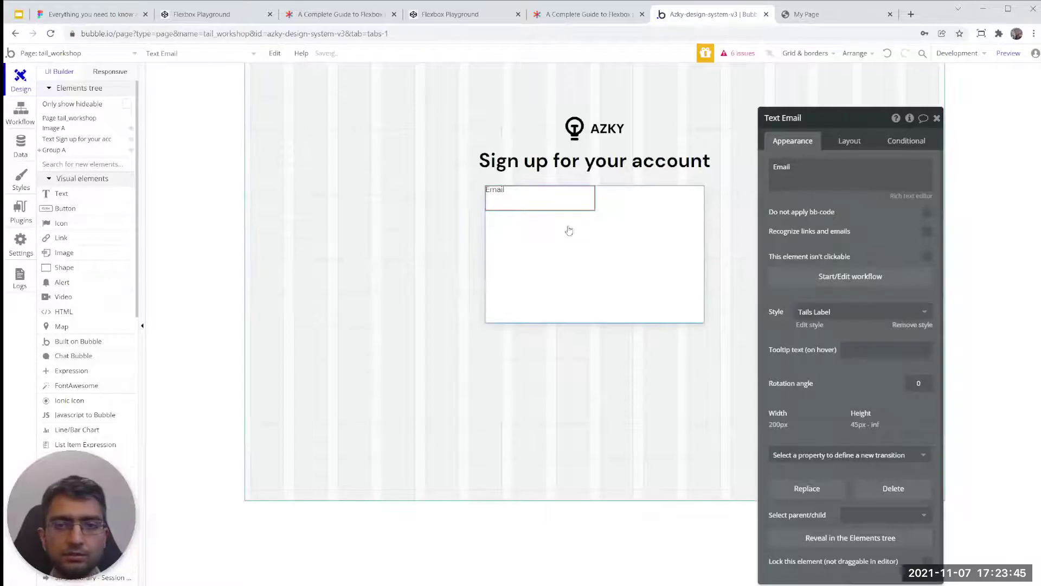
- Turn off fixed width for the Email text and stretch it across Group A with its horizontal alignment
left_click(849, 142)
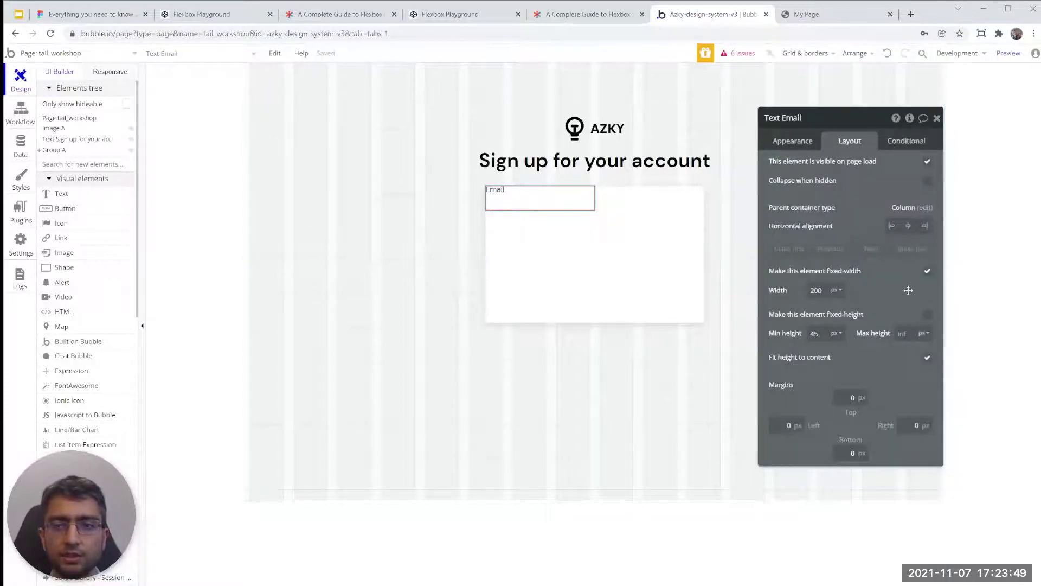
left_click(927, 271)
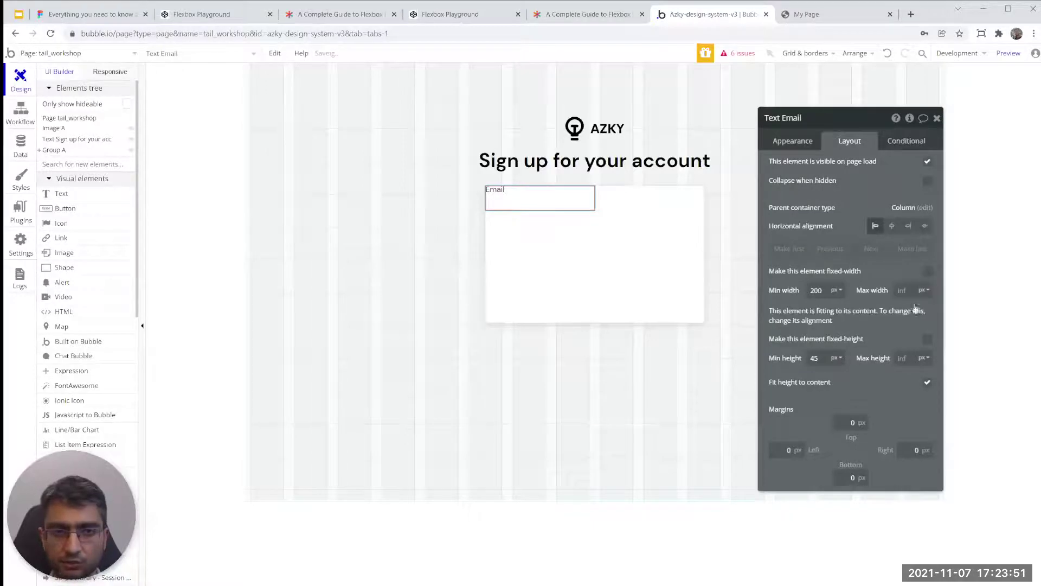
left_click(925, 226)
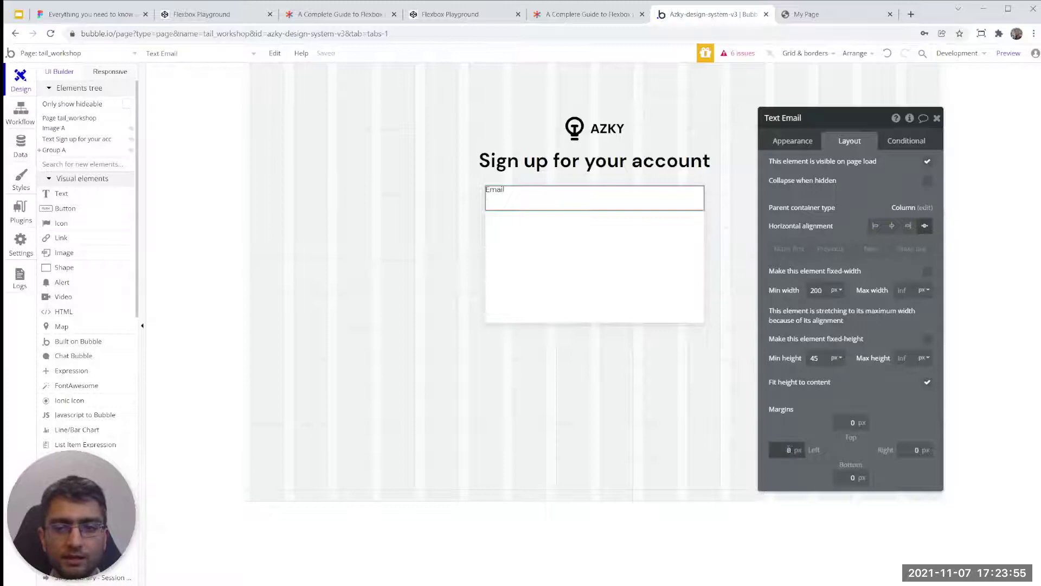
- Set the Email text's left and right margins to 30 px and its top margin to 40 px
type("3")
key("Tab")
type("30")
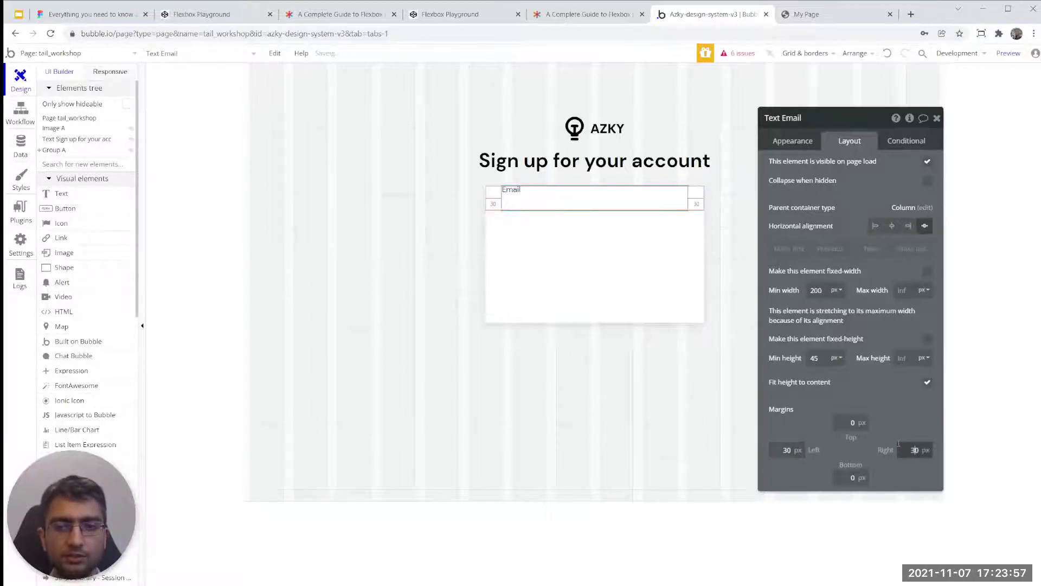
left_click(849, 421)
type("4")
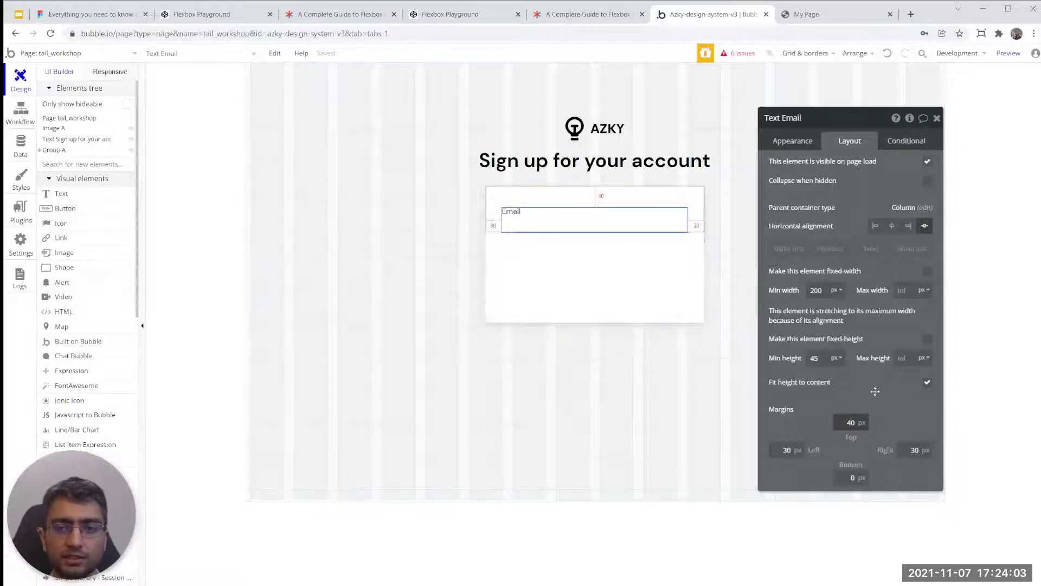
- Set the Email text's minimum height to 16 px, keeping its height fitted to content
left_click(928, 383)
left_click(927, 383)
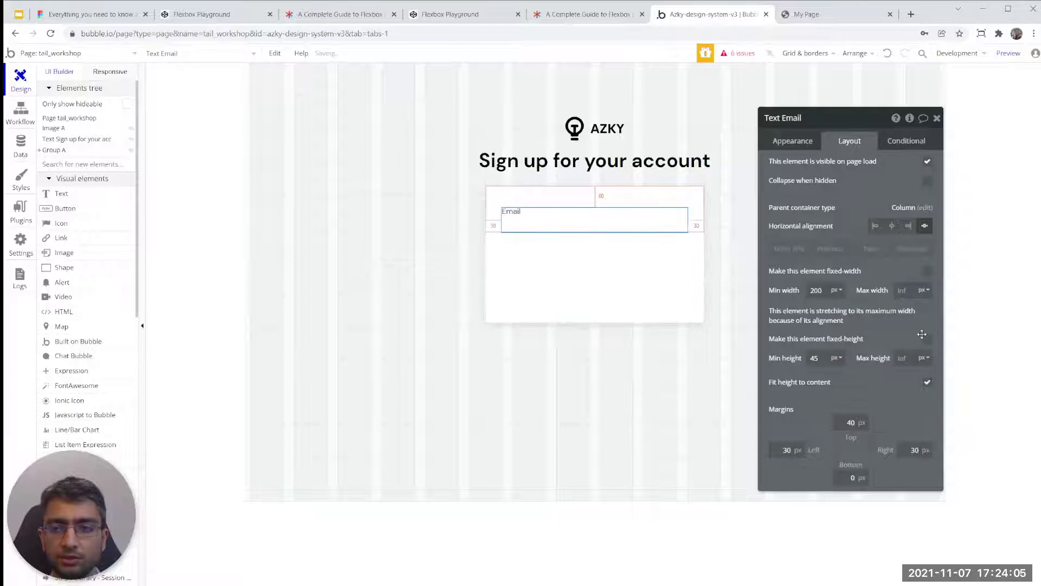
double_click(815, 358)
type("18")
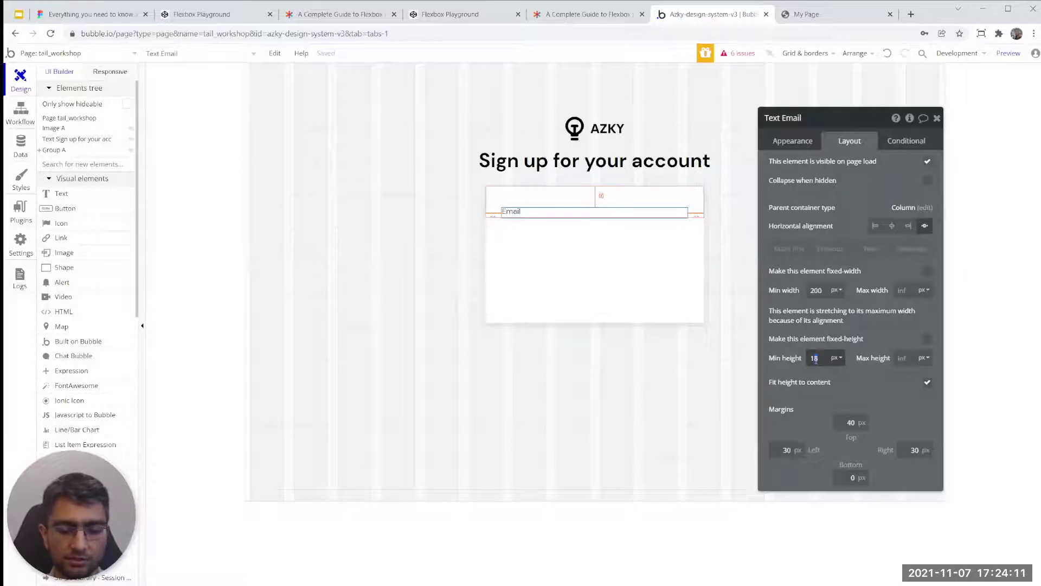
type("6")
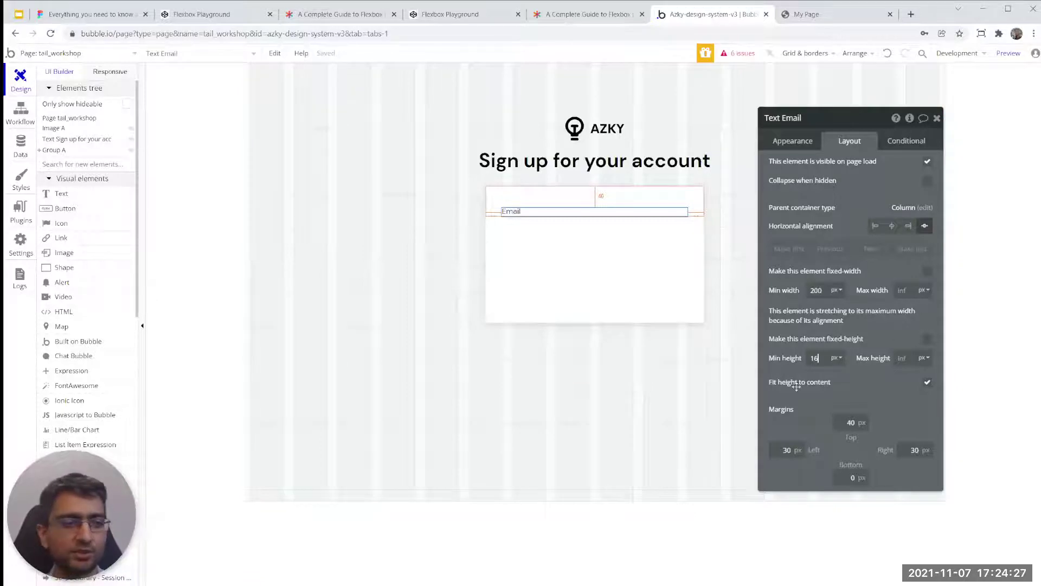
left_click(551, 235)
left_click(539, 212)
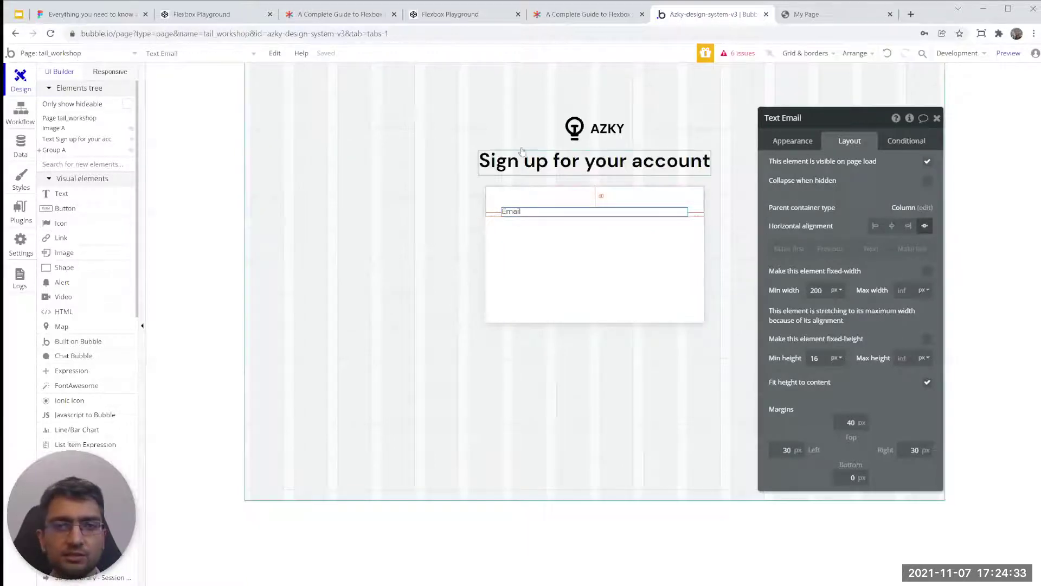
- Add an input below the Email label in Group A, turn off its fixed width and set its horizontal alignment to stretch
type("inp")
left_click(81, 195)
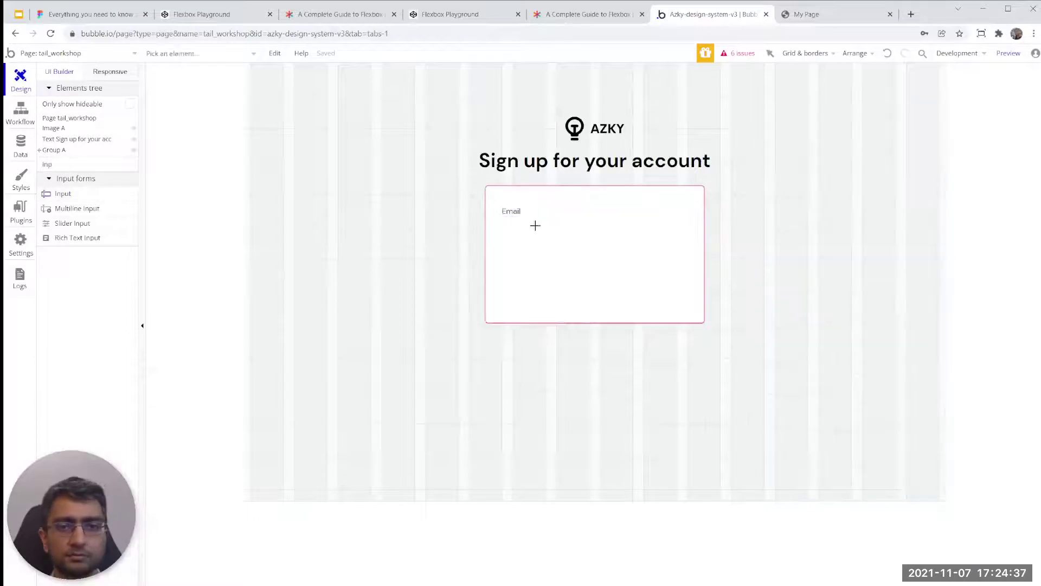
left_click(505, 230)
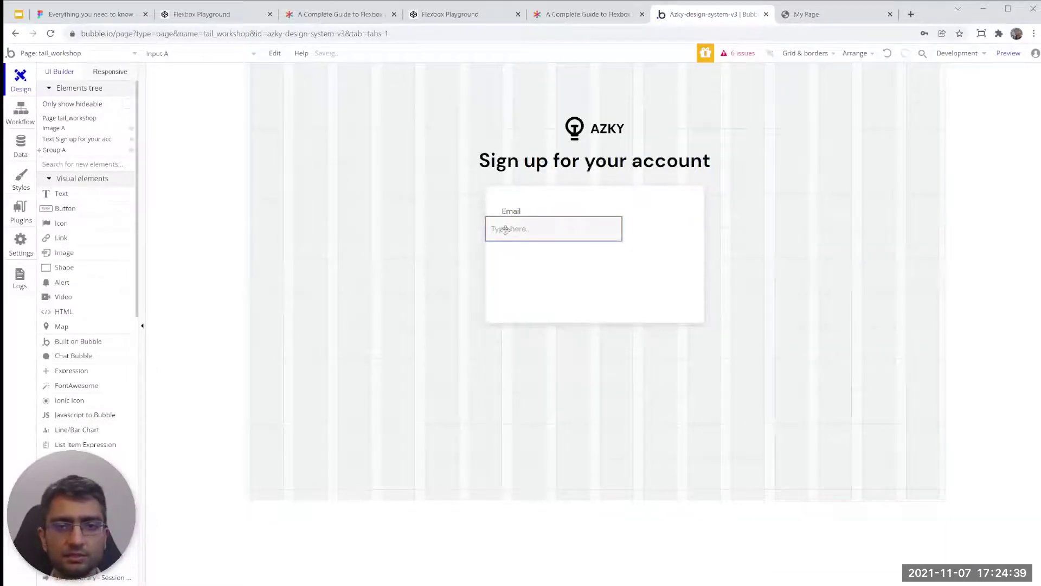
left_click(856, 143)
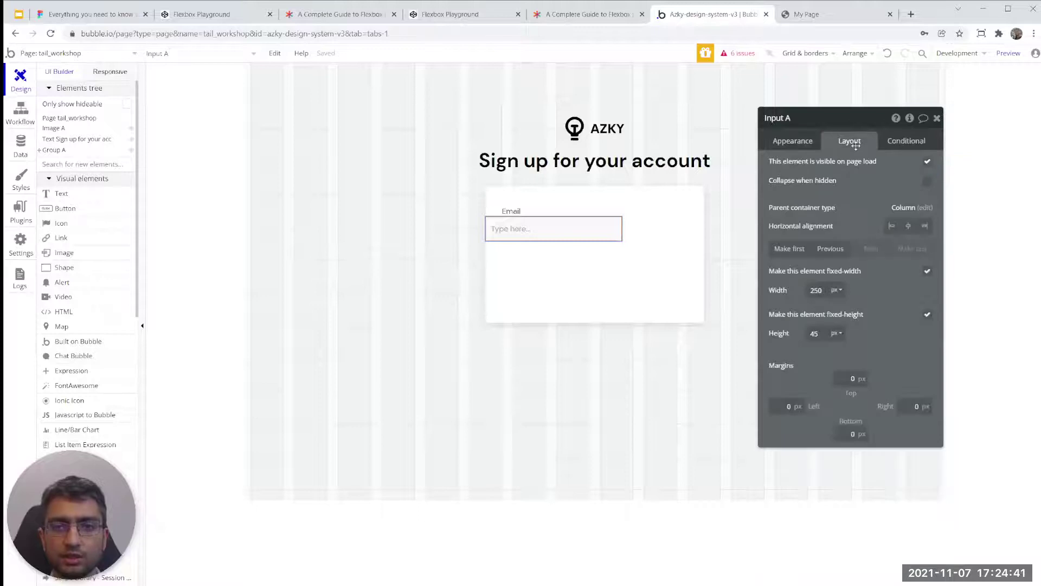
left_click(926, 272)
left_click(925, 227)
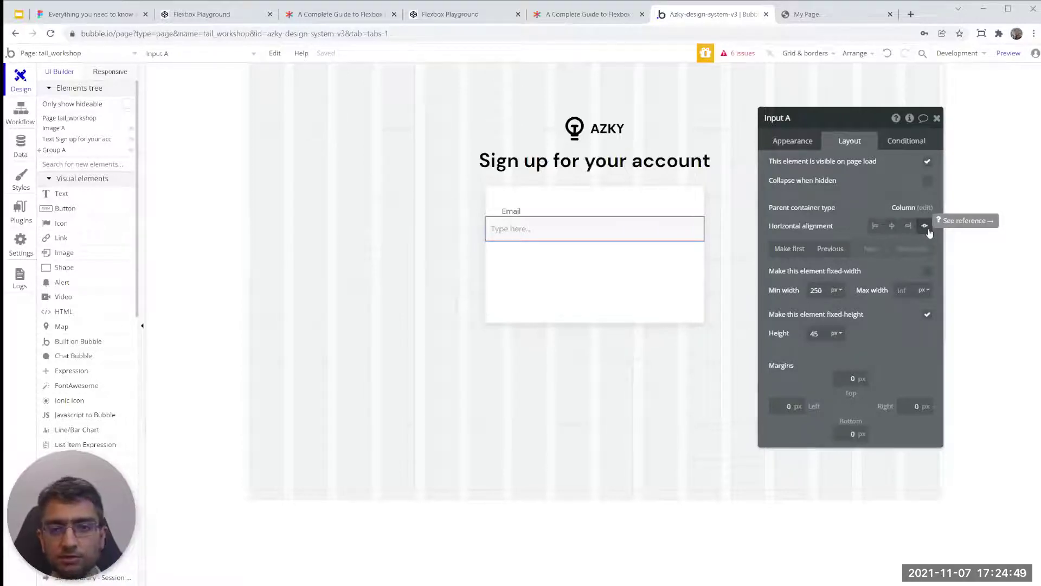
- Set the input's left and right margins to 30 px
left_click(785, 406)
type("3")
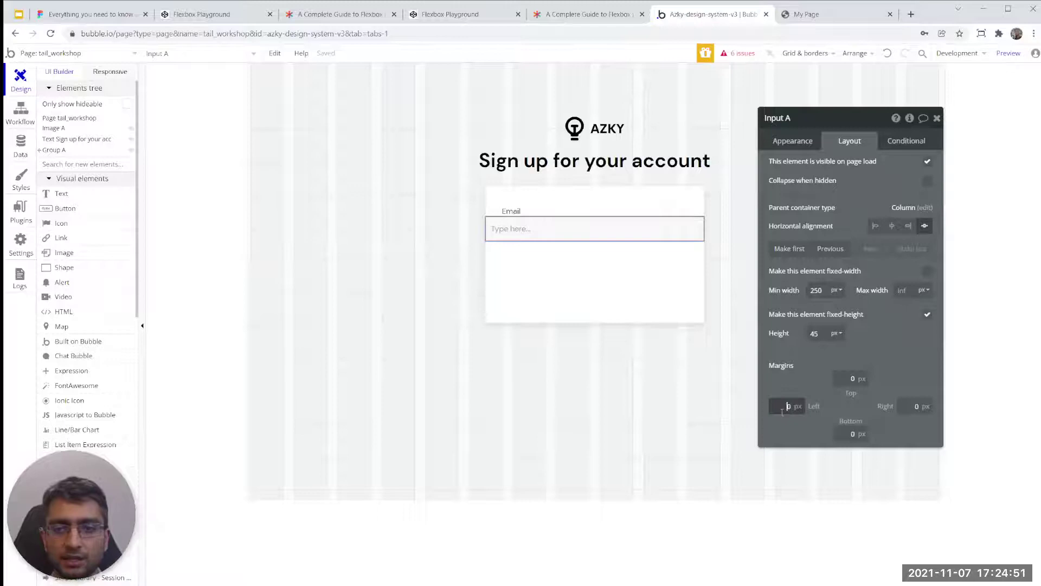
left_click(899, 411)
type("3")
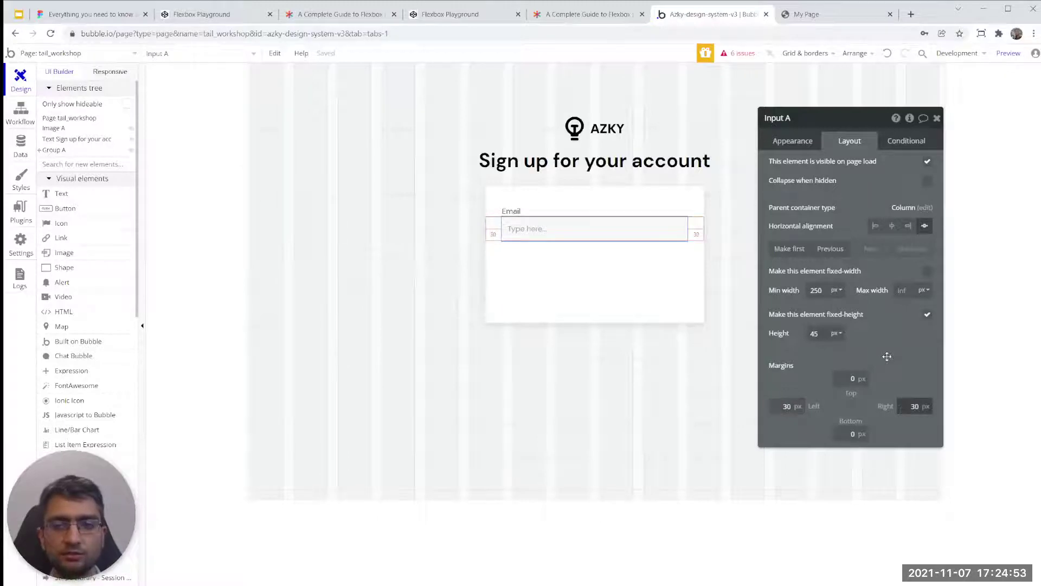
left_click(853, 380)
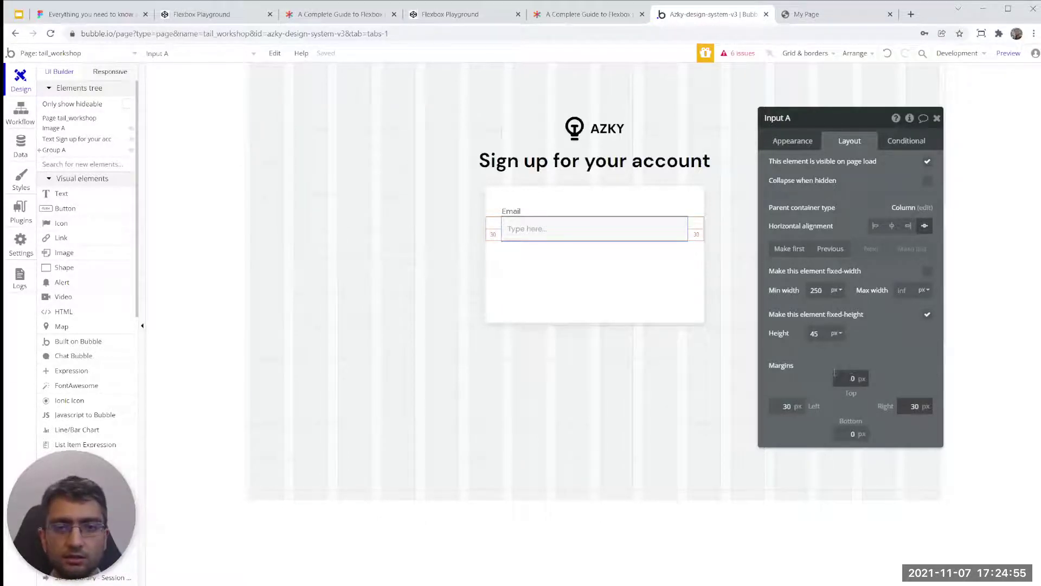
- Apply the Tail_input_text style to the input, and compare it with the finished form in the My Page preview
left_click(514, 212)
left_click(522, 229)
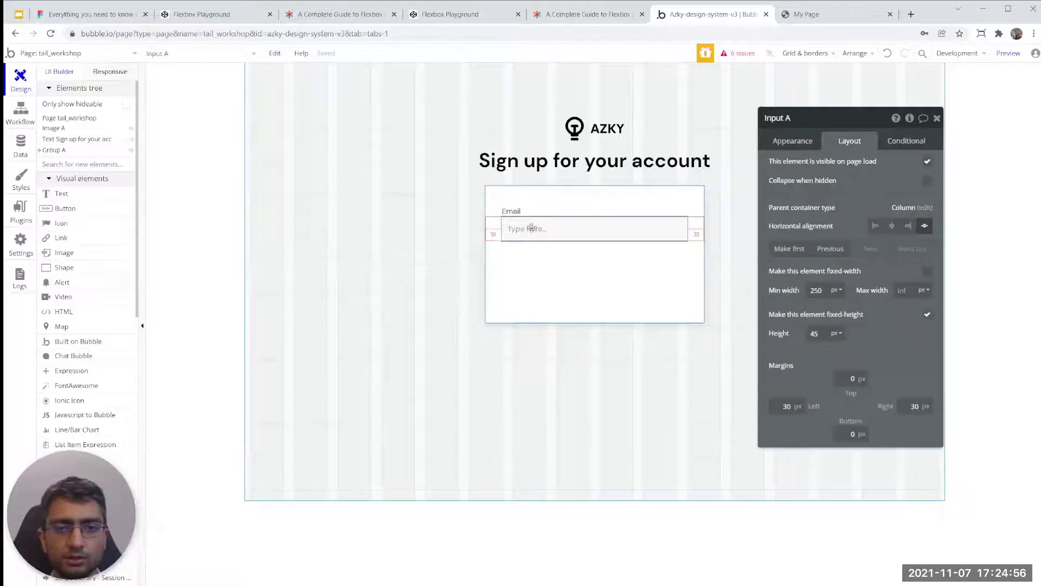
left_click(811, 140)
left_click(828, 339)
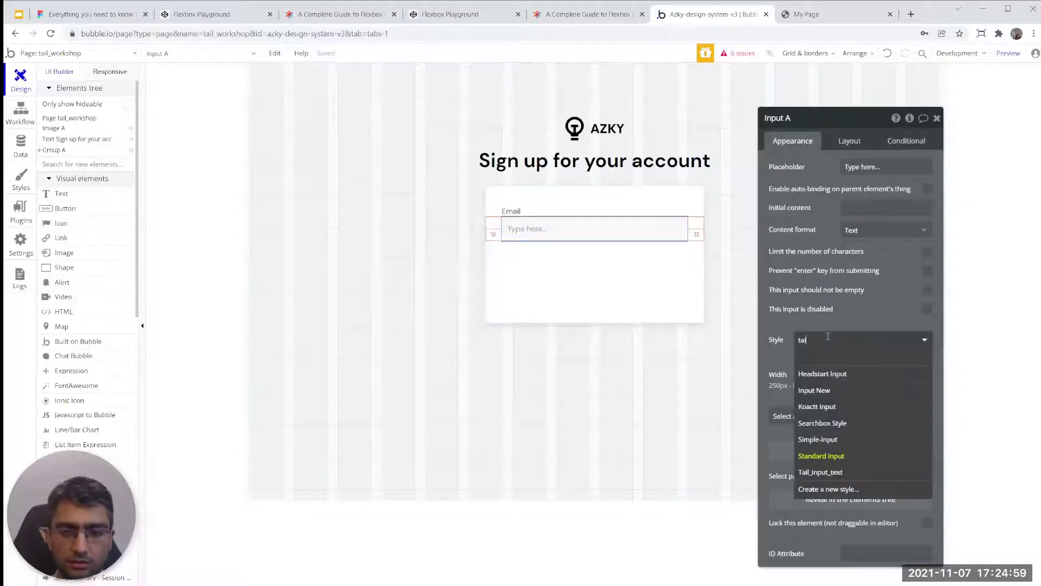
left_click(822, 373)
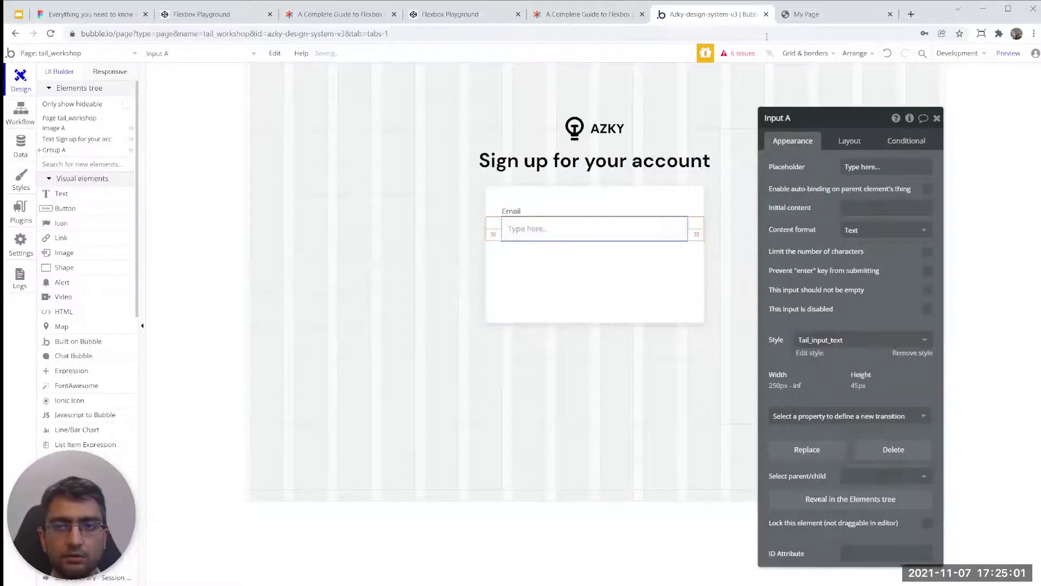
left_click(794, 17)
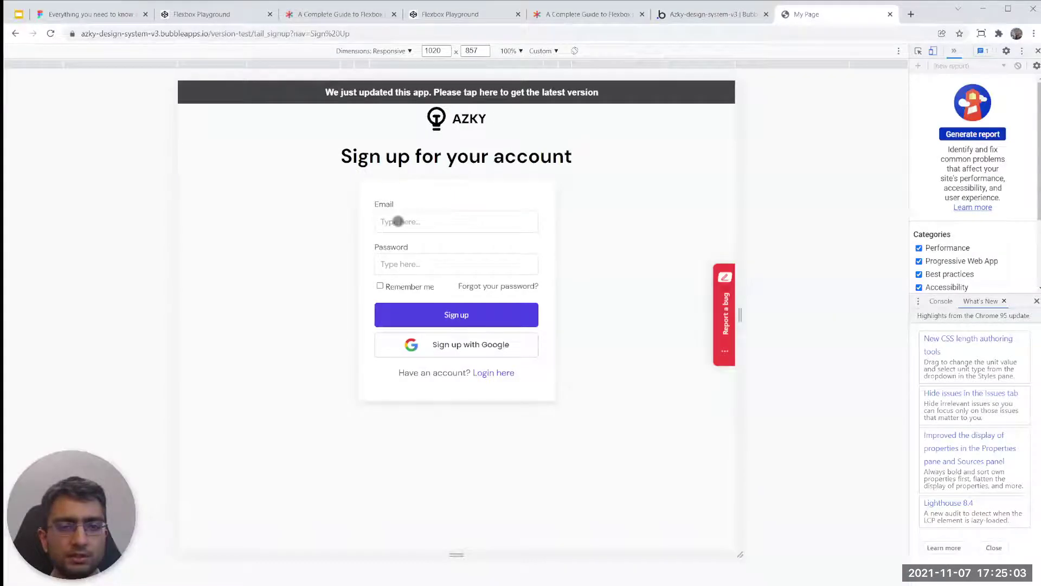
left_click(713, 15)
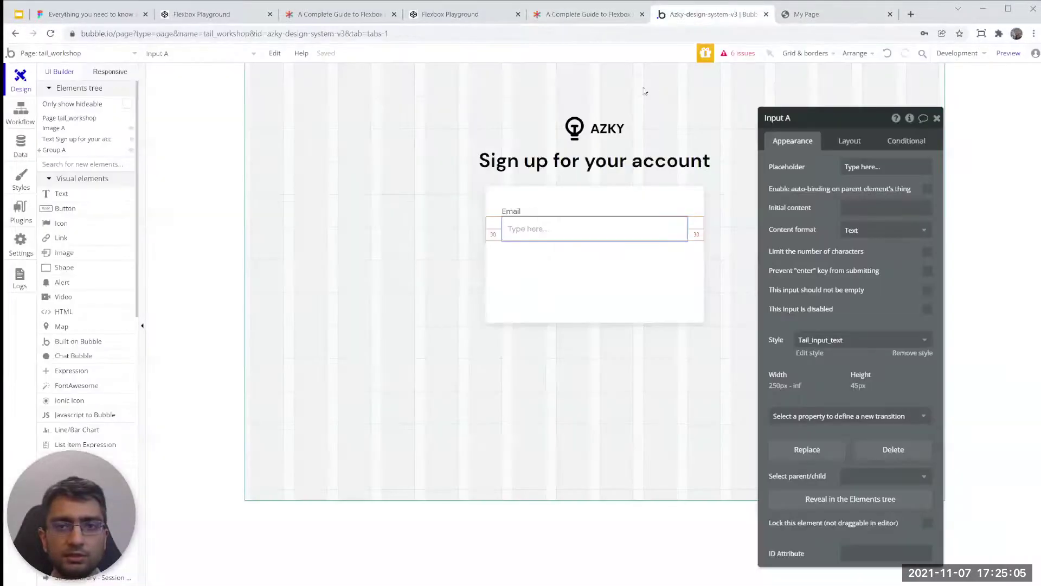
- Copy the Email label and its input together, and paste the duplicates into Group A
left_click(525, 212)
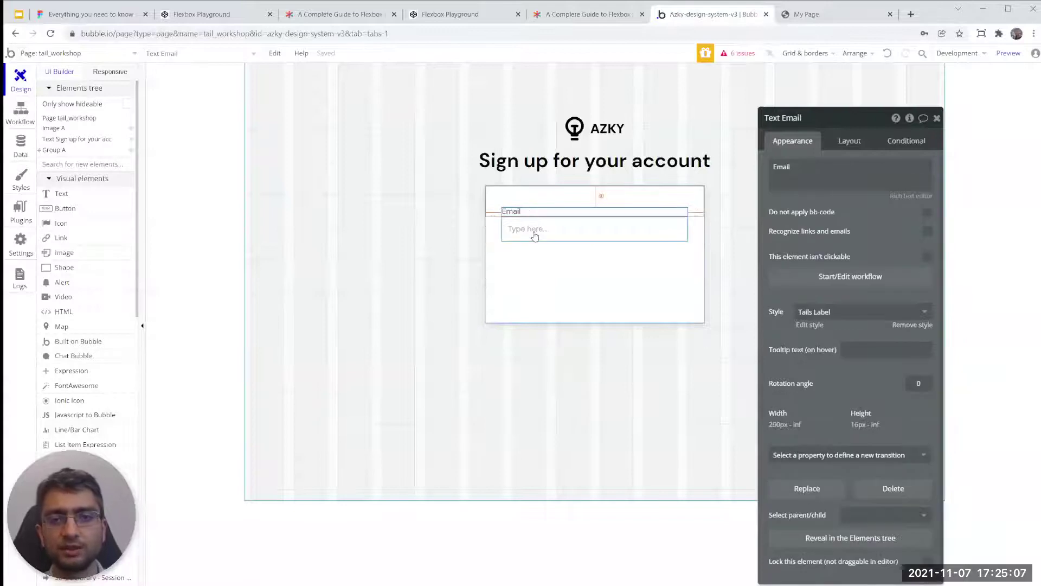
left_click(534, 233, "shift")
left_click(551, 272)
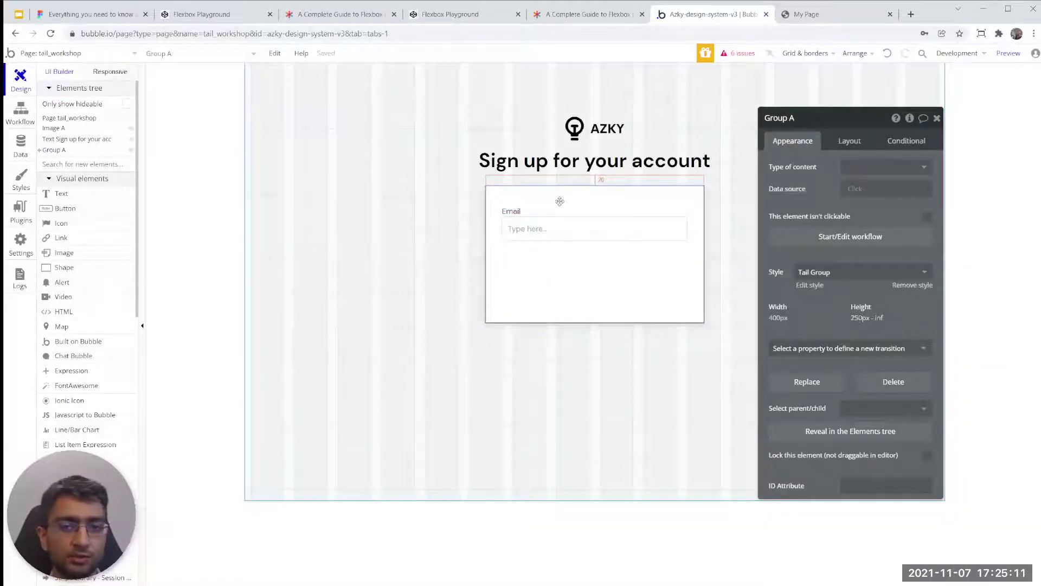
left_click(557, 217)
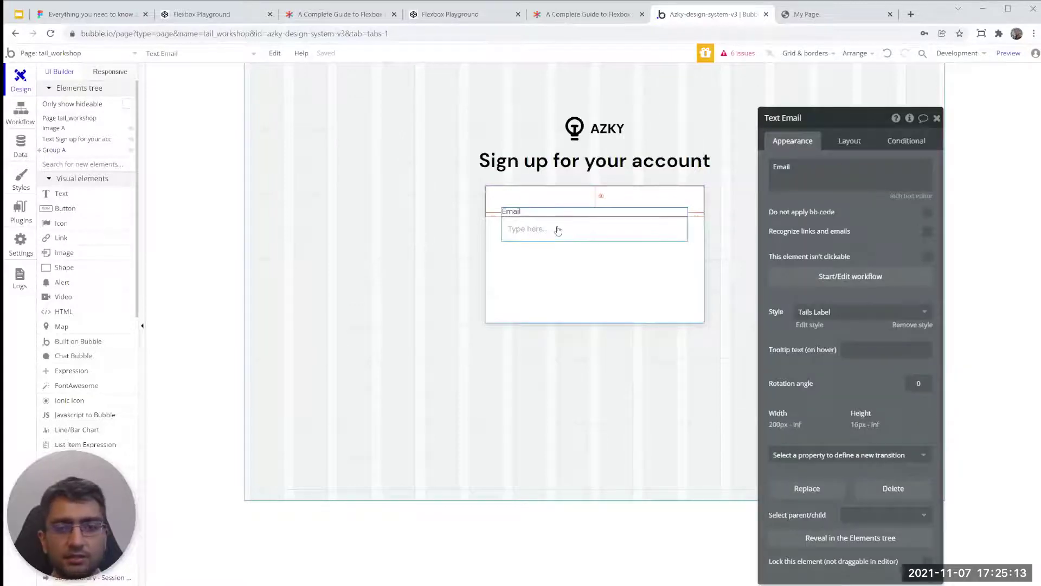
left_click(558, 229, "shift")
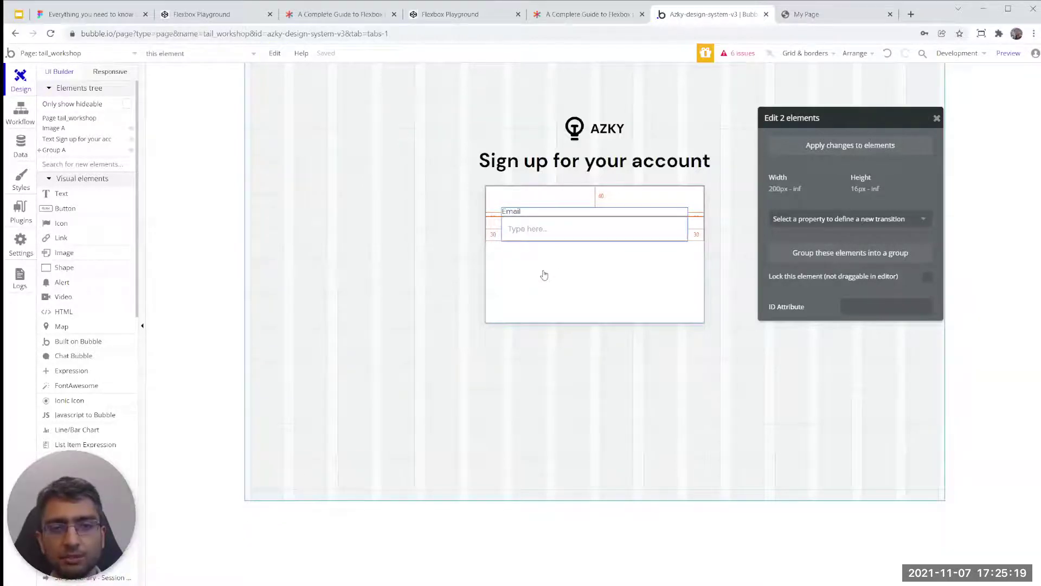
left_click(543, 273)
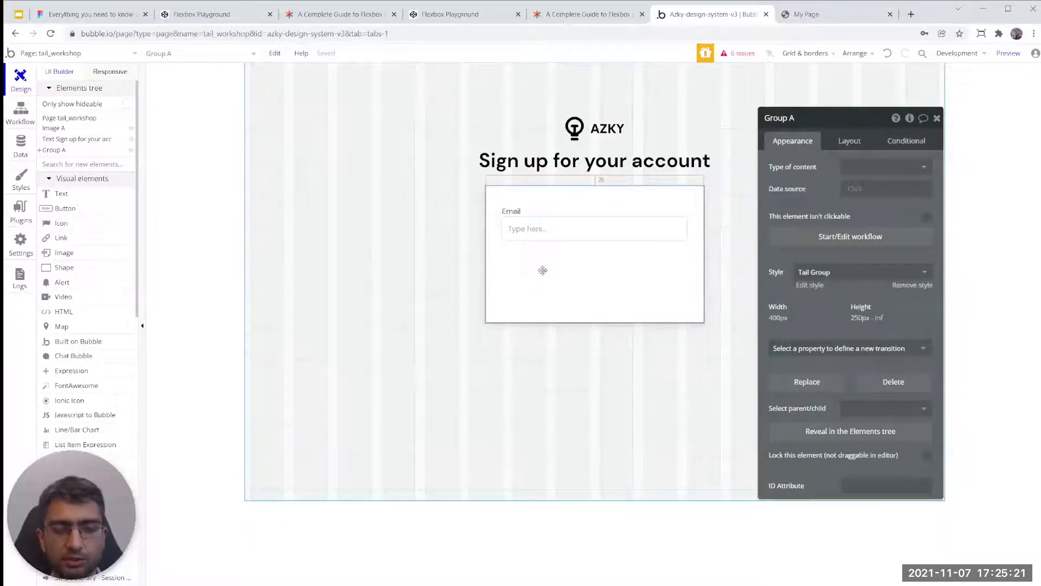
key("ctrl+v")
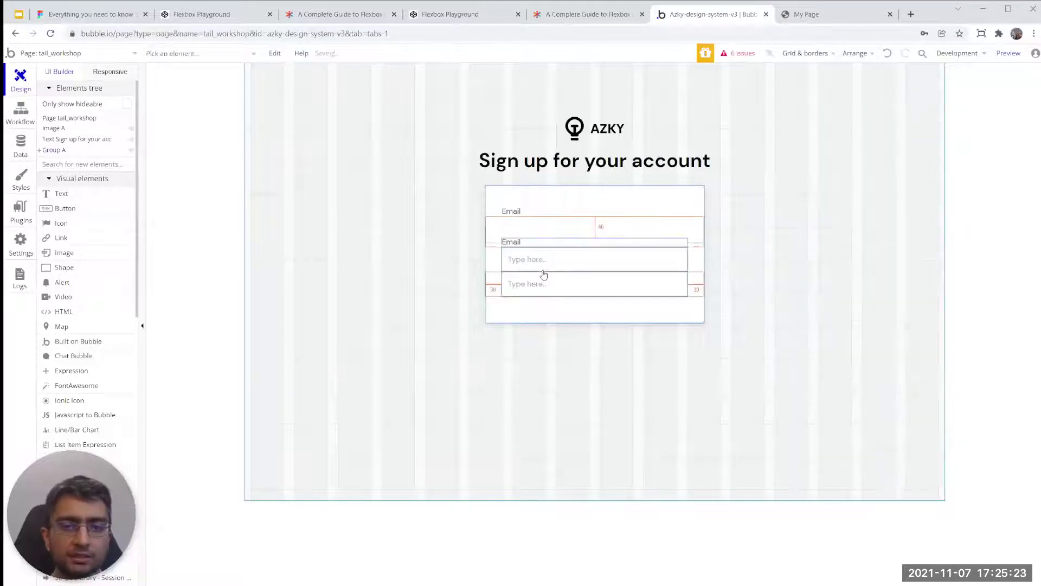
- Reorder the first input within Group A so it sits directly beneath the first Email label
left_click(518, 243)
double_click(512, 197)
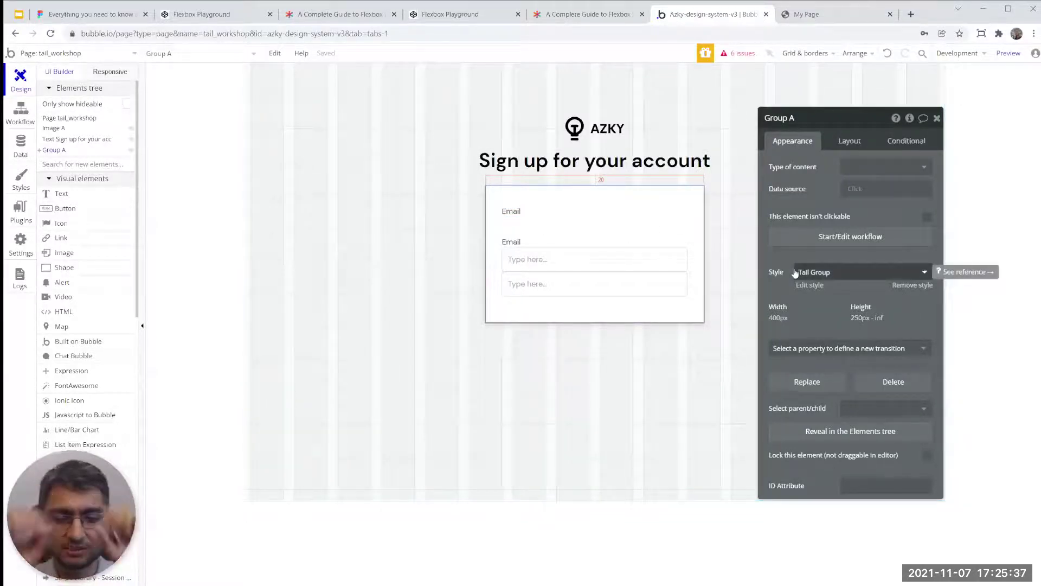
left_click(579, 260)
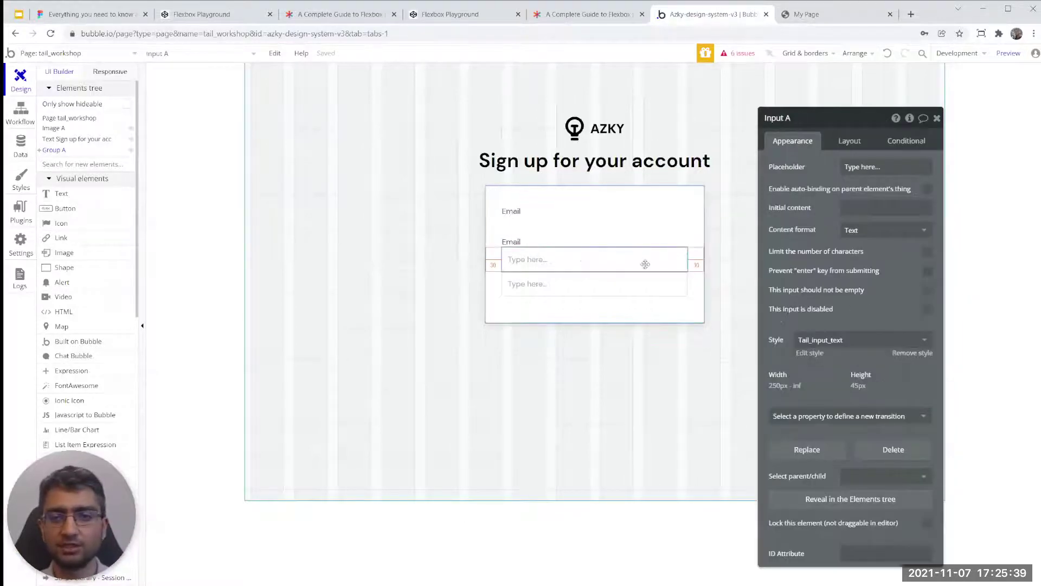
left_click(849, 141)
left_click(830, 249)
left_click(862, 249)
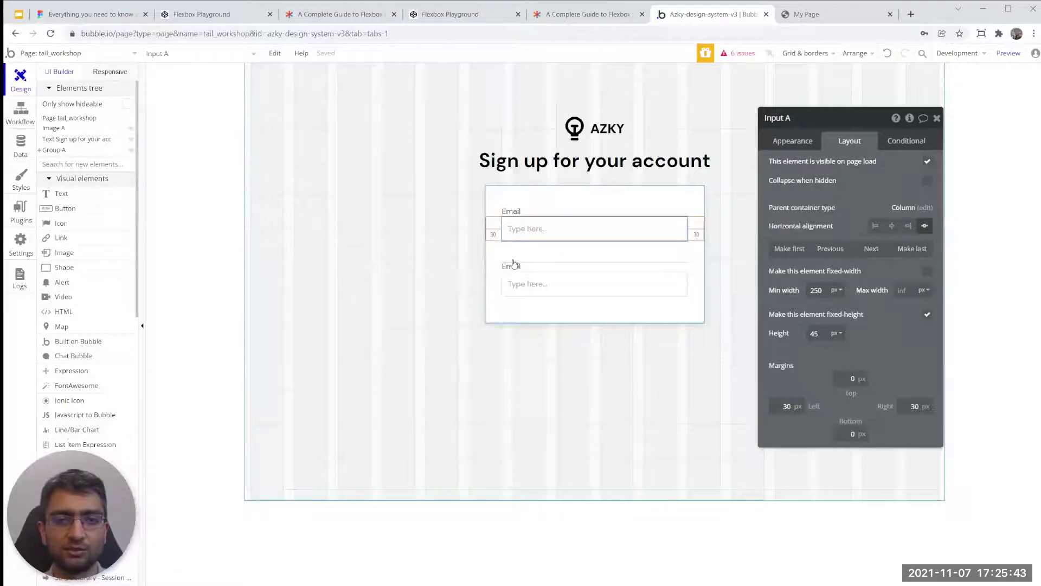
- Select the lower Email label, and review the order property for flex items in the CSS-Tricks flexbox guide
left_click(525, 267)
left_click(813, 145)
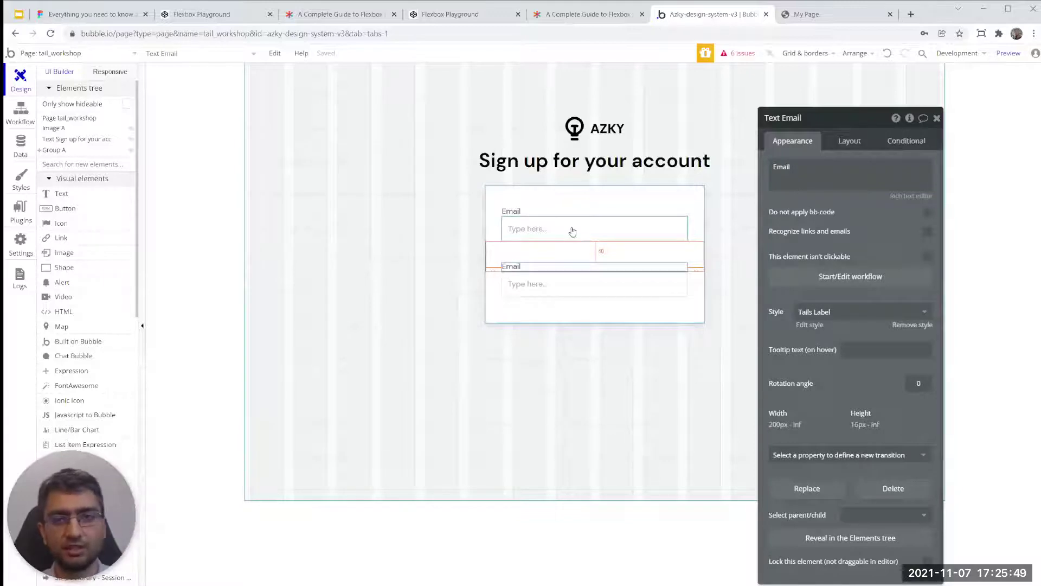
left_click(333, 18)
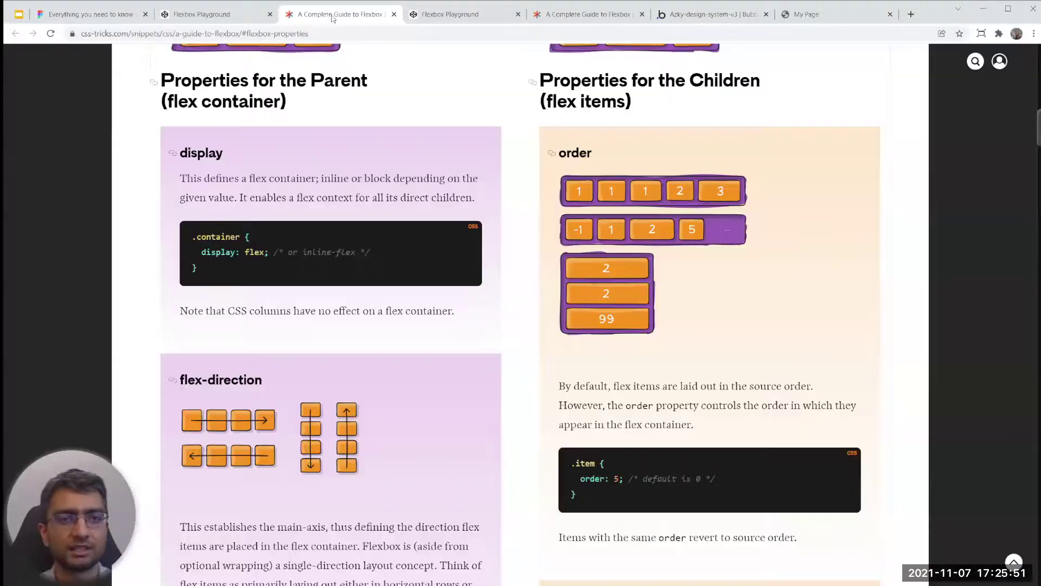
scroll(641, 207, "up", 1)
left_click_drag(566, 208, 586, 209)
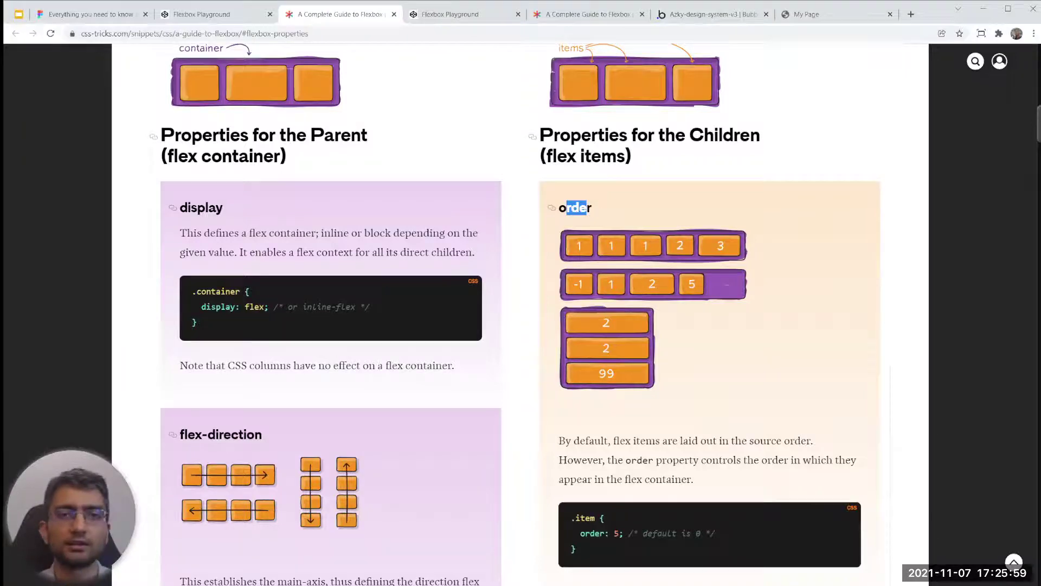
- Return to the Bubble editor and change the lower Email label's text to "Password"
left_click(664, 16)
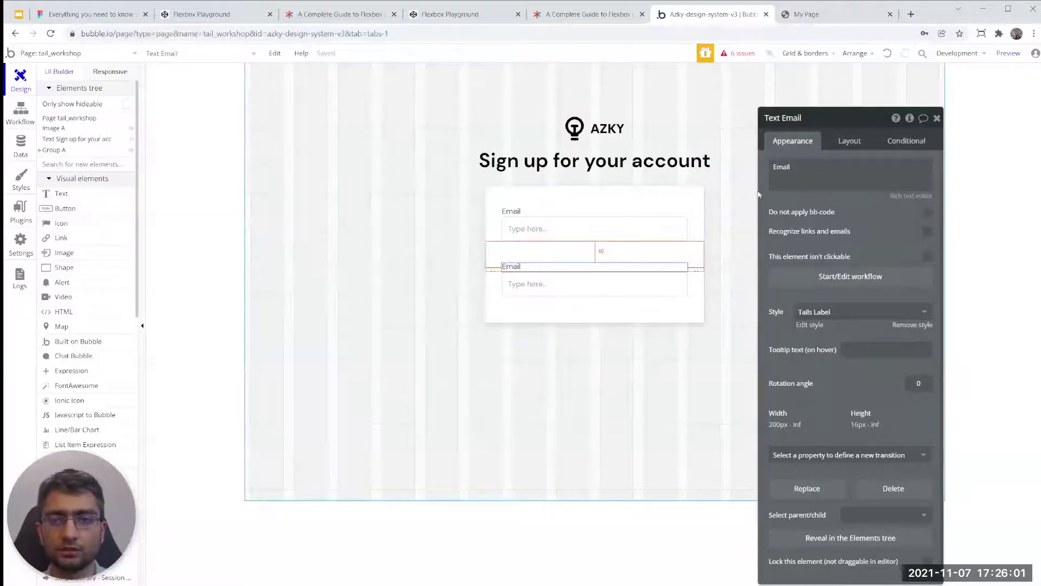
double_click(780, 182)
type("Password")
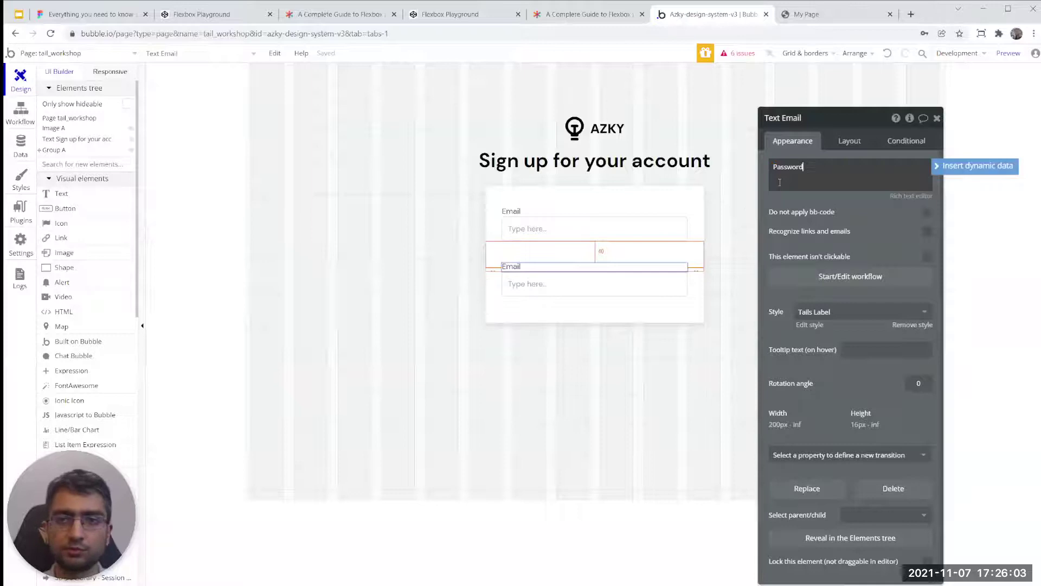
- Set the Password label's top margin to 10 px, and check its spacing against the neighbouring inputs
left_click(850, 141)
double_click(850, 422)
type("10")
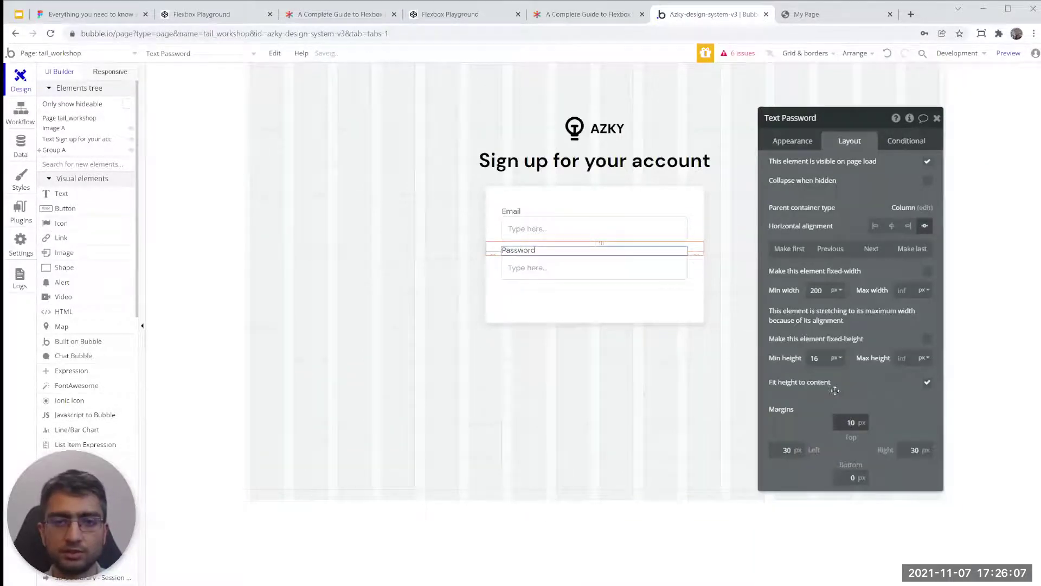
left_click(577, 237)
left_click(572, 270)
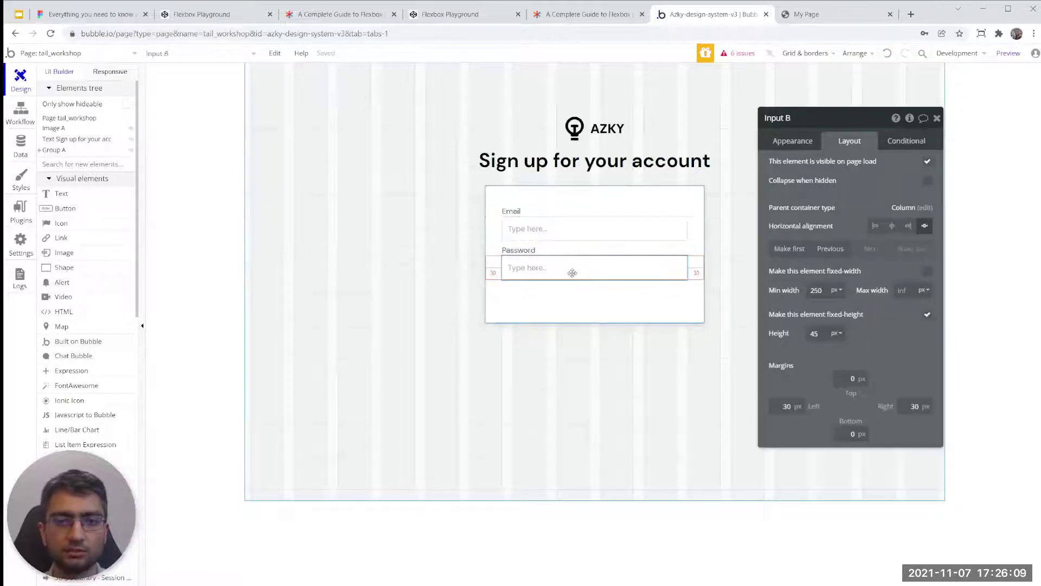
left_click(567, 249)
left_click(576, 269)
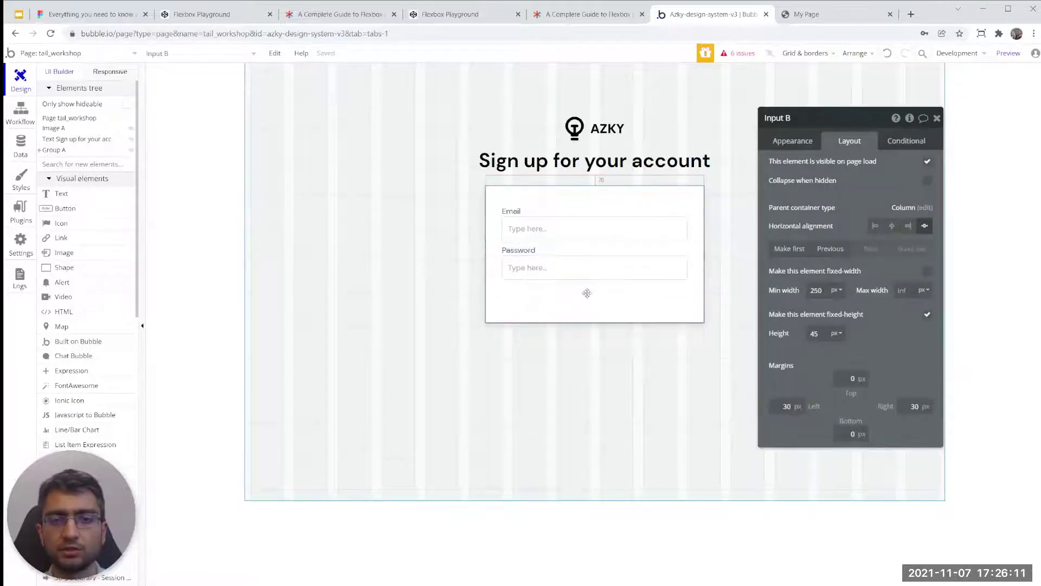
- Check the finished sign-up page for reference, and add a new group inside Group A beneath the password input
left_click(585, 296)
left_click(789, 18)
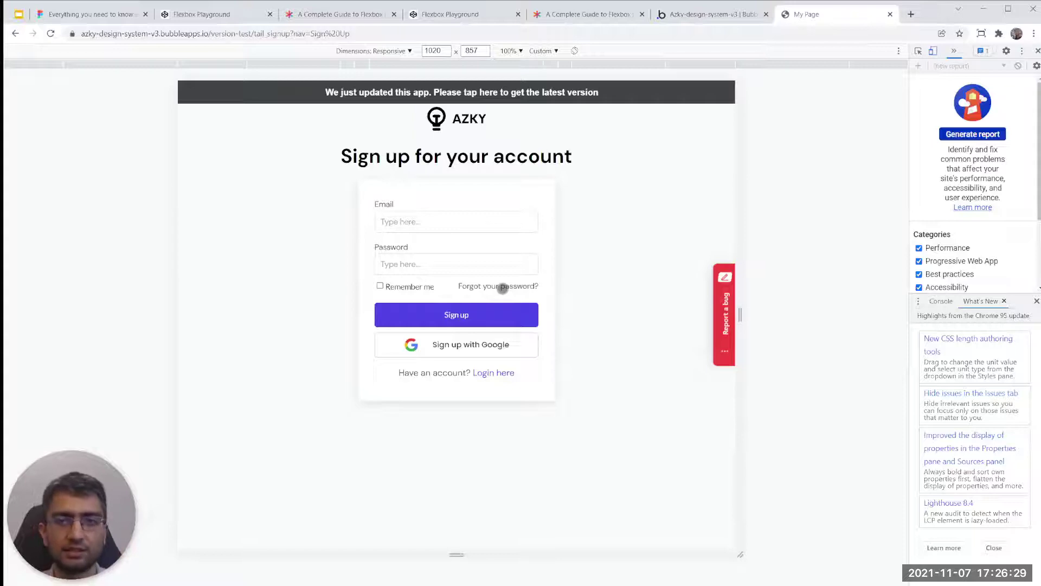
left_click(705, 14)
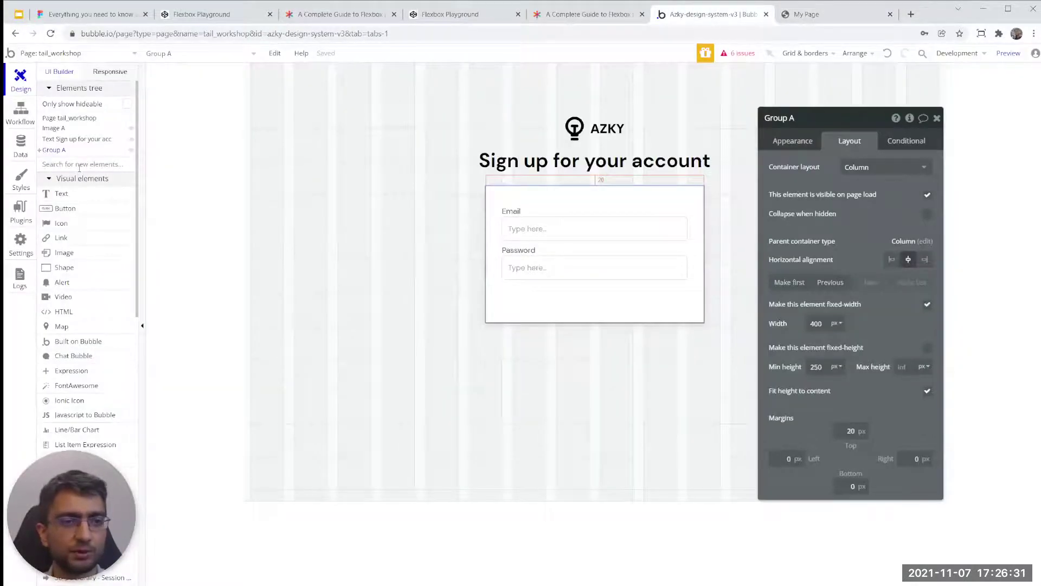
left_click(79, 165)
type("gr")
left_click(77, 193)
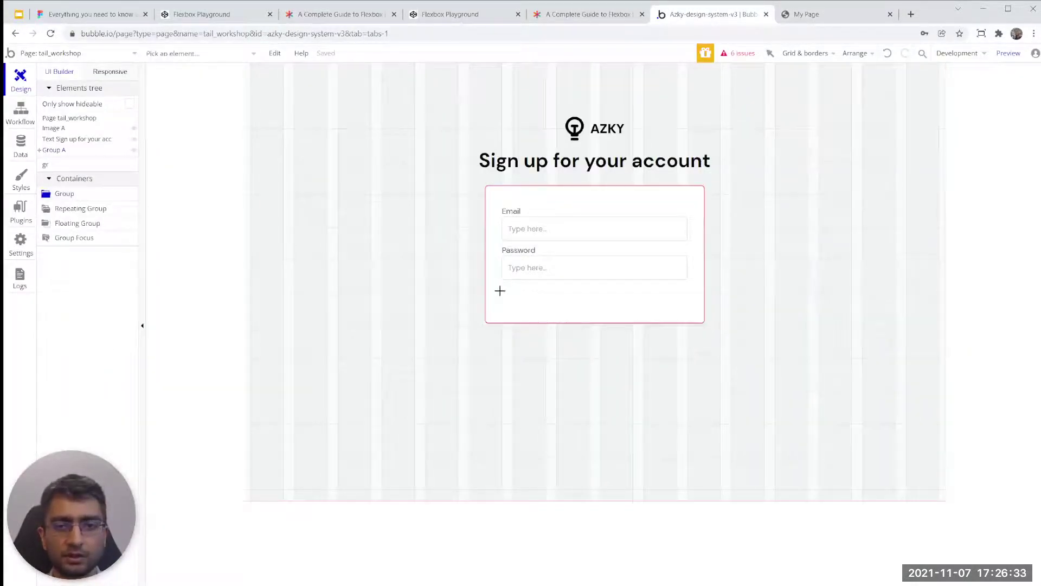
left_click(501, 290)
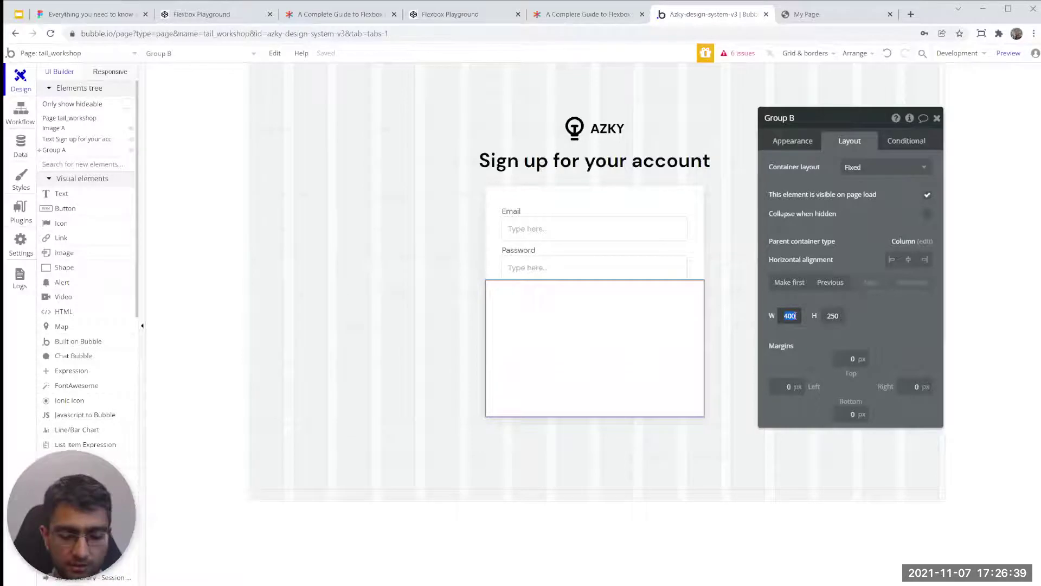
- Set the new group's height to 25 and its top margin to 10 px
left_click(833, 317)
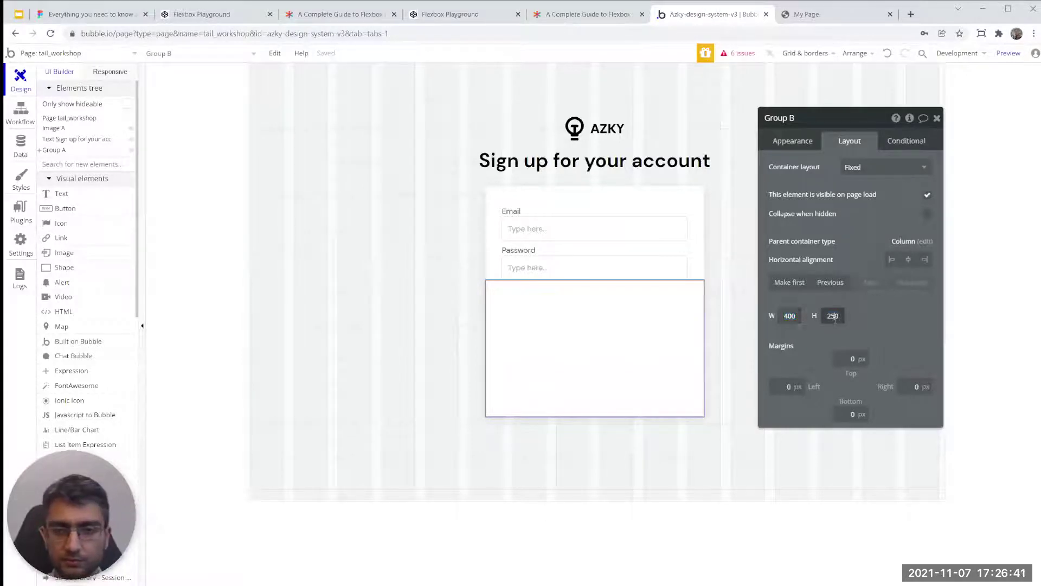
type("2")
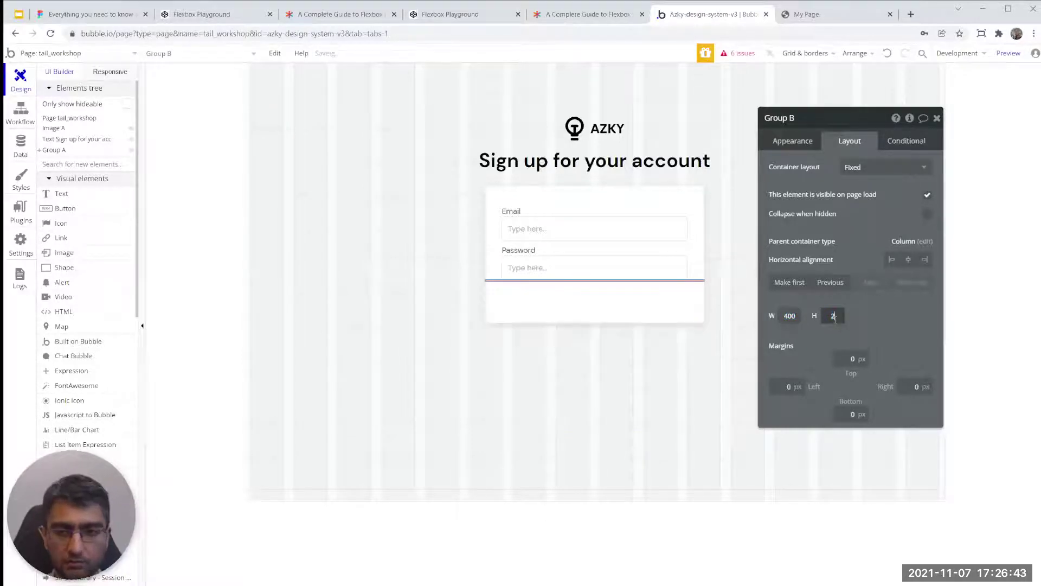
type("5")
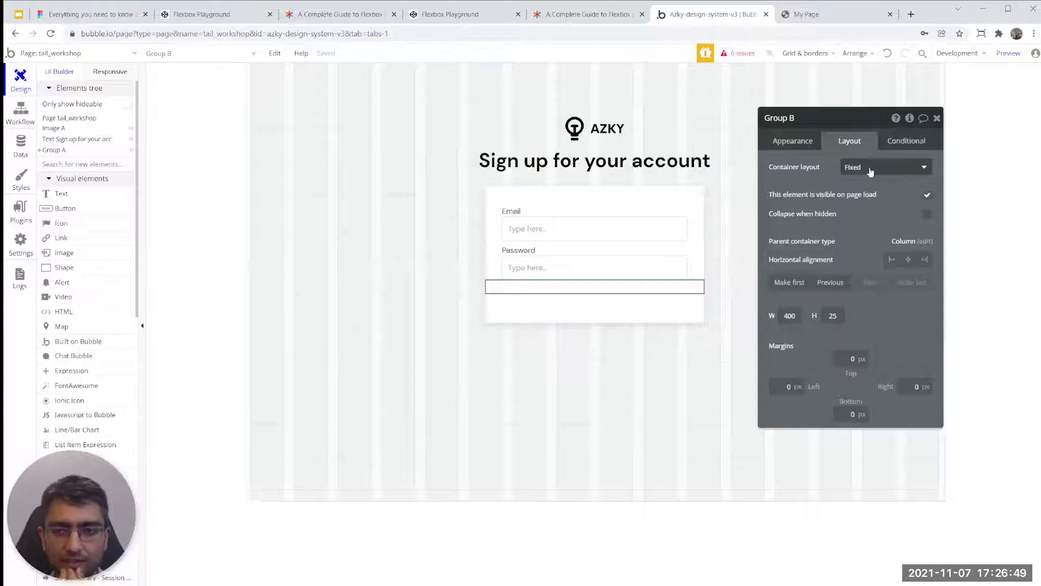
left_click(849, 359)
type("2")
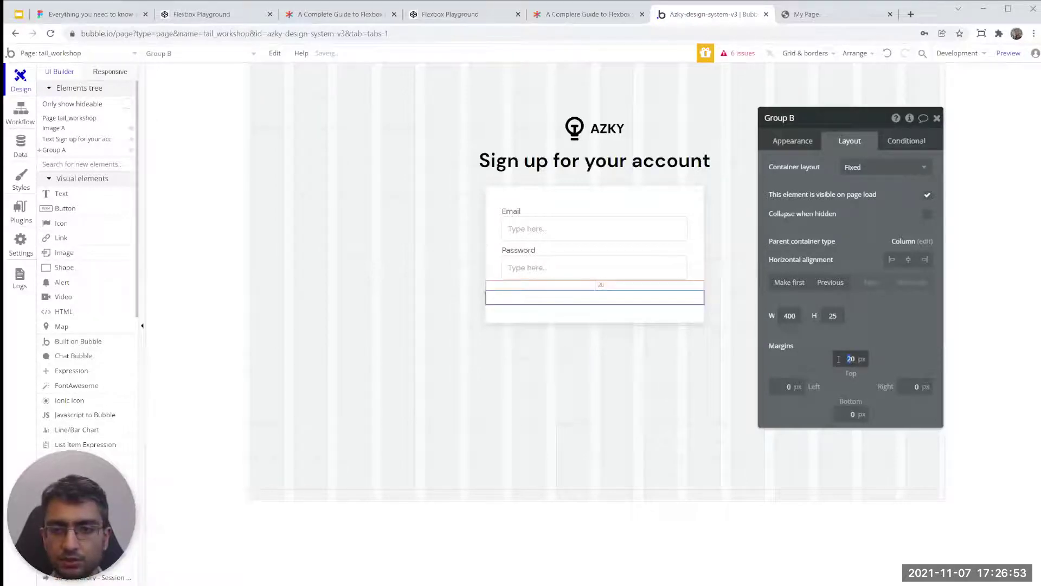
type("10")
- Change Group B's container layout to Row, and set its left and right margins to 30 px
left_click(879, 170)
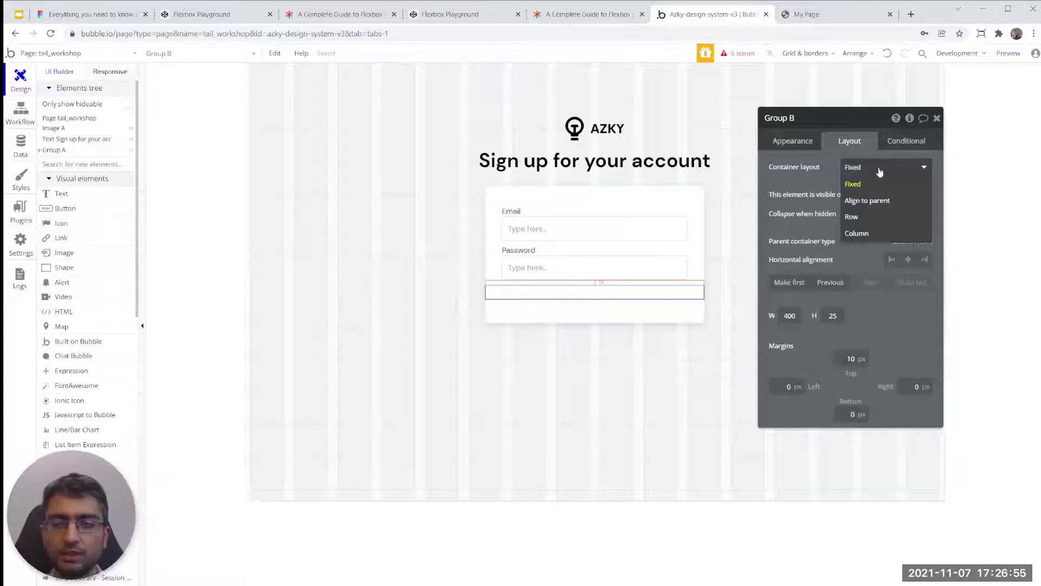
left_click(874, 218)
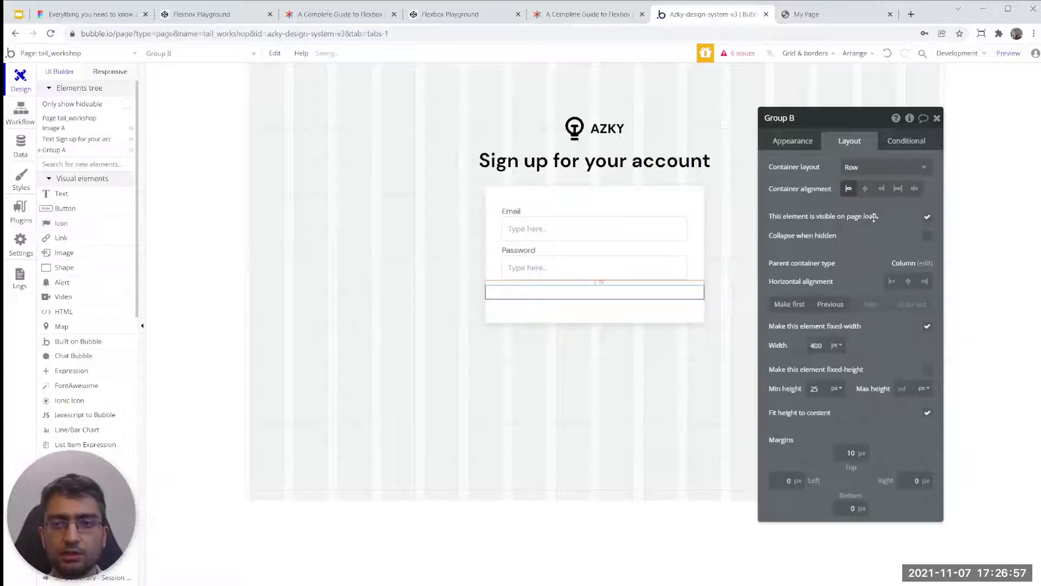
left_click(807, 141)
left_click(847, 142)
left_click(787, 480)
type("3")
left_click(914, 480)
type("3")
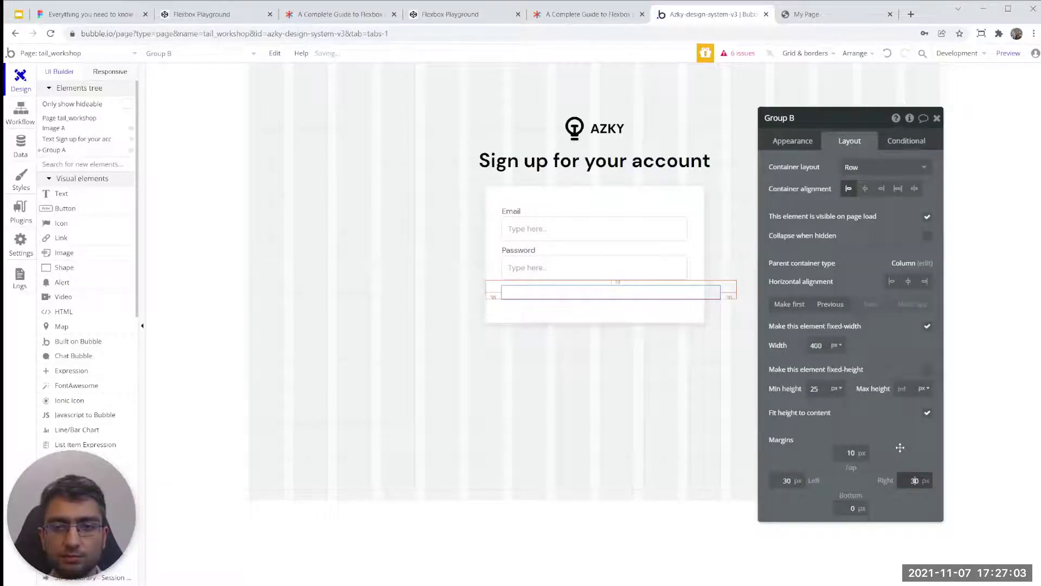
- Turn off fixed width for Group B, and set its horizontal alignment to stretch
double_click(816, 345)
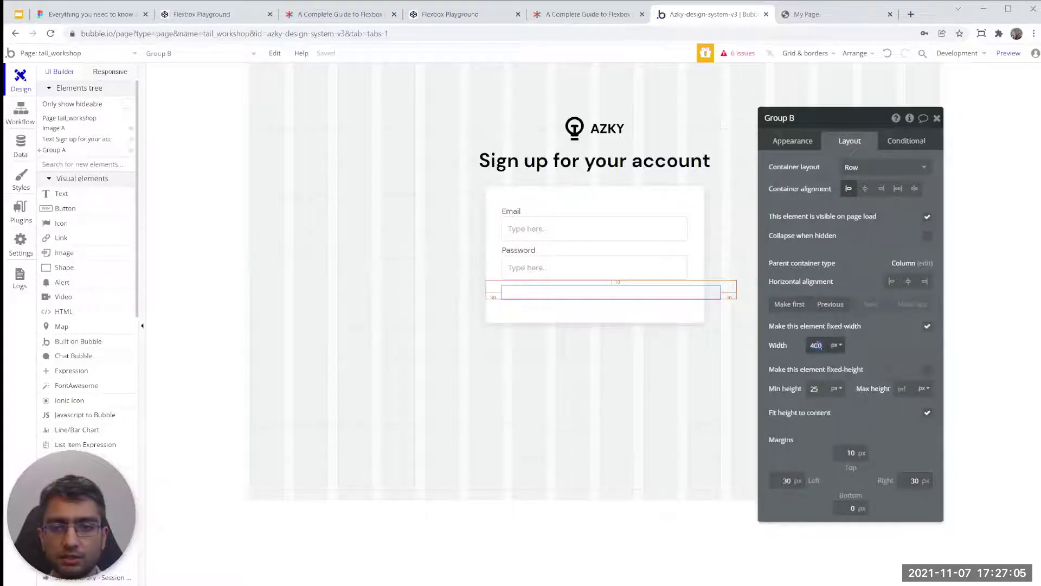
left_click(925, 327)
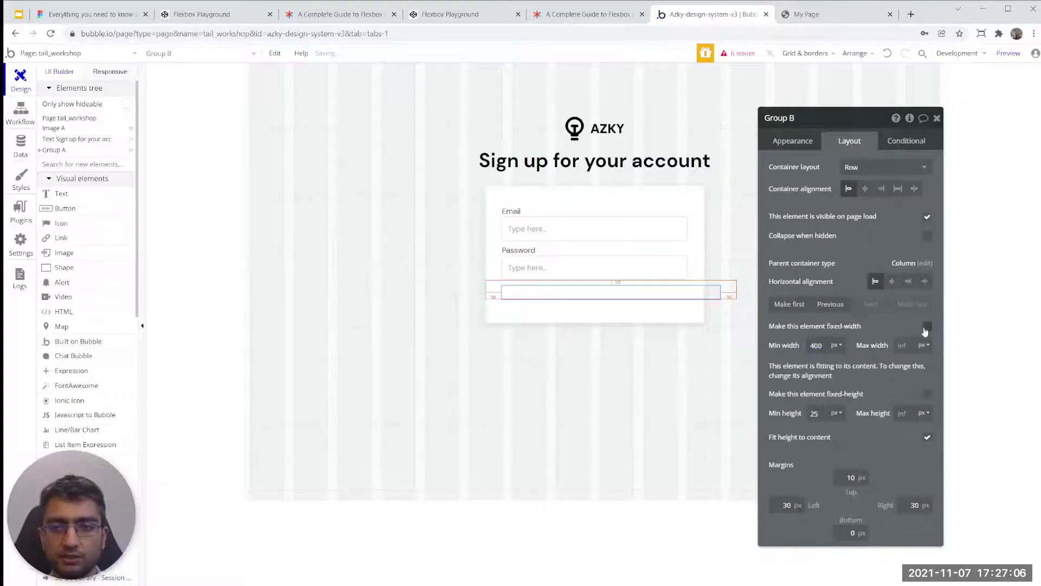
left_click(925, 282)
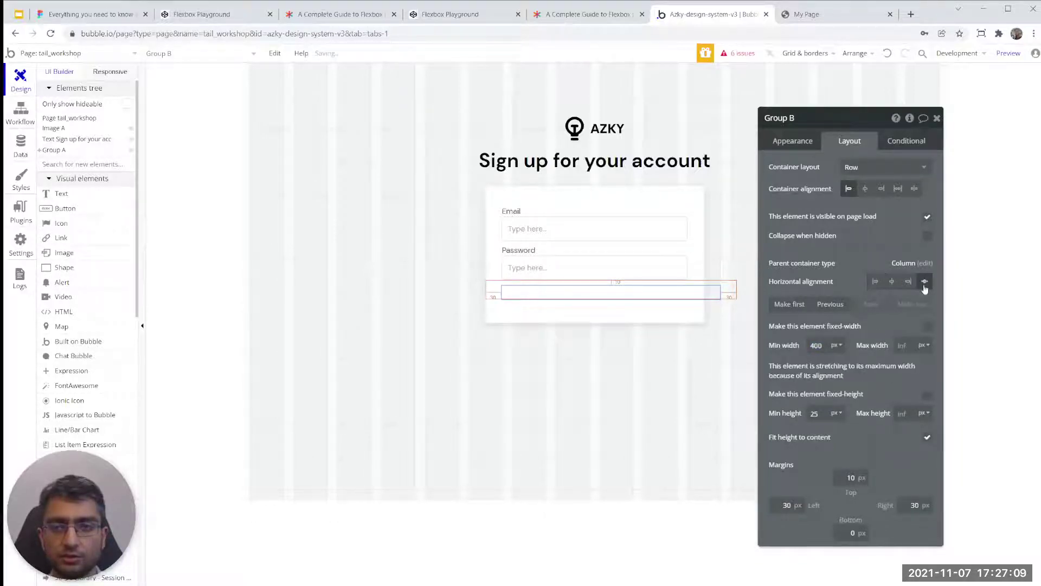
left_click(657, 263)
left_click(664, 294)
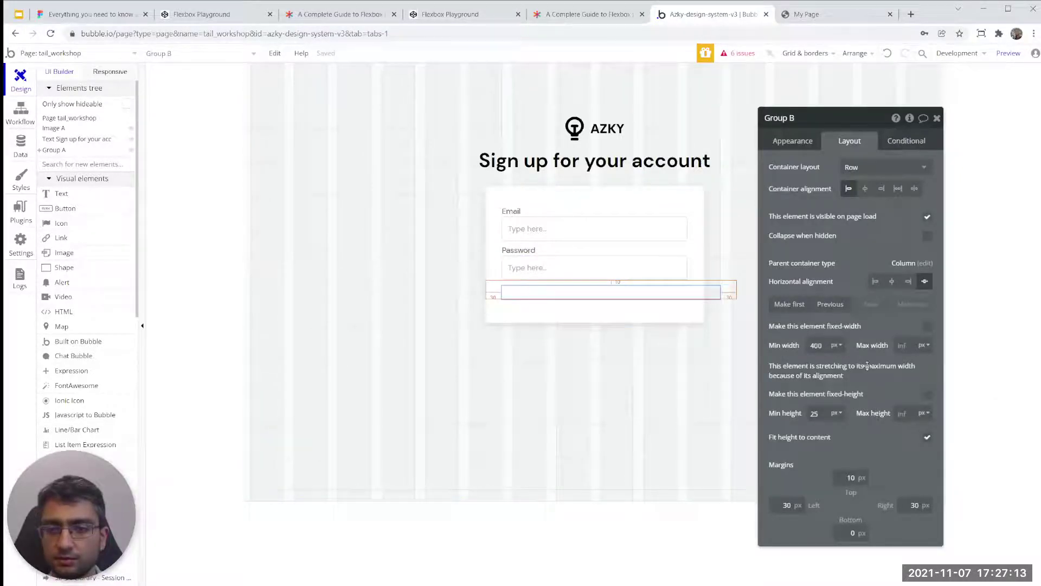
- Set Group B's minimum width to 300 px so it fits within the form card
left_click(821, 345)
type("300")
left_click(583, 271)
left_click(583, 292)
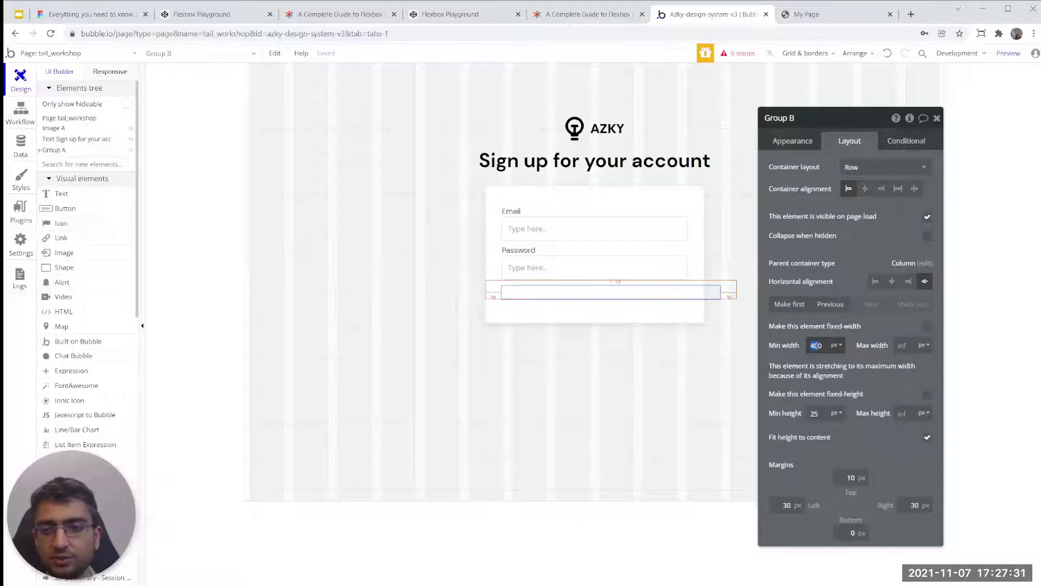
type("3")
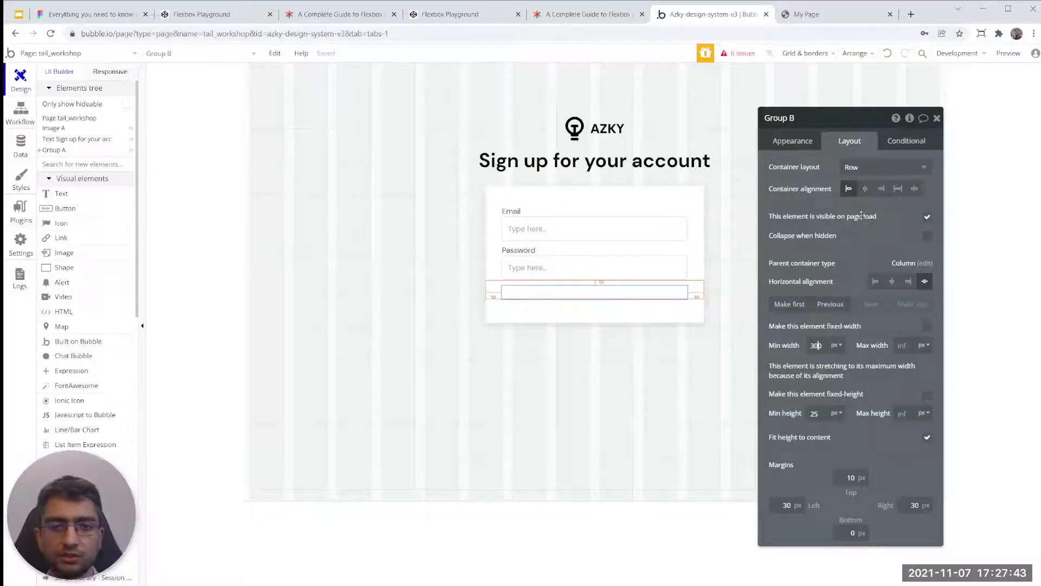
- Add a checkbox and a text element inside Group B
type("check")
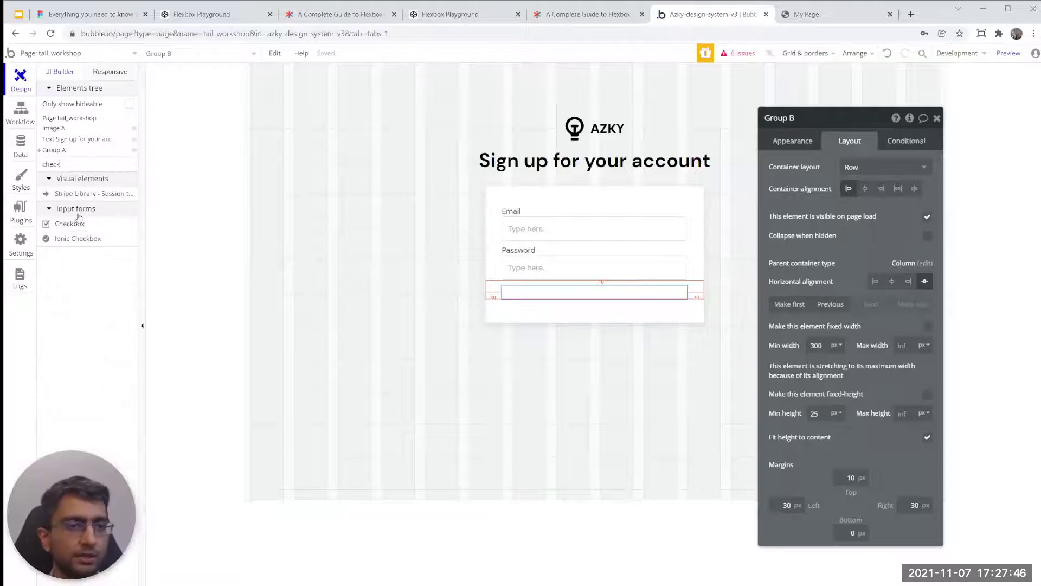
left_click(75, 223)
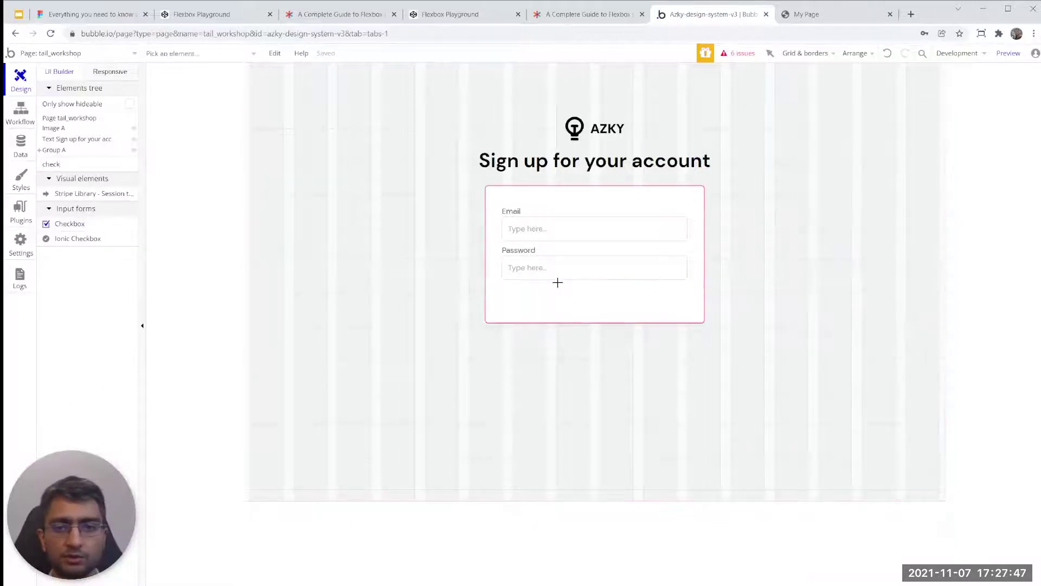
left_click(504, 289)
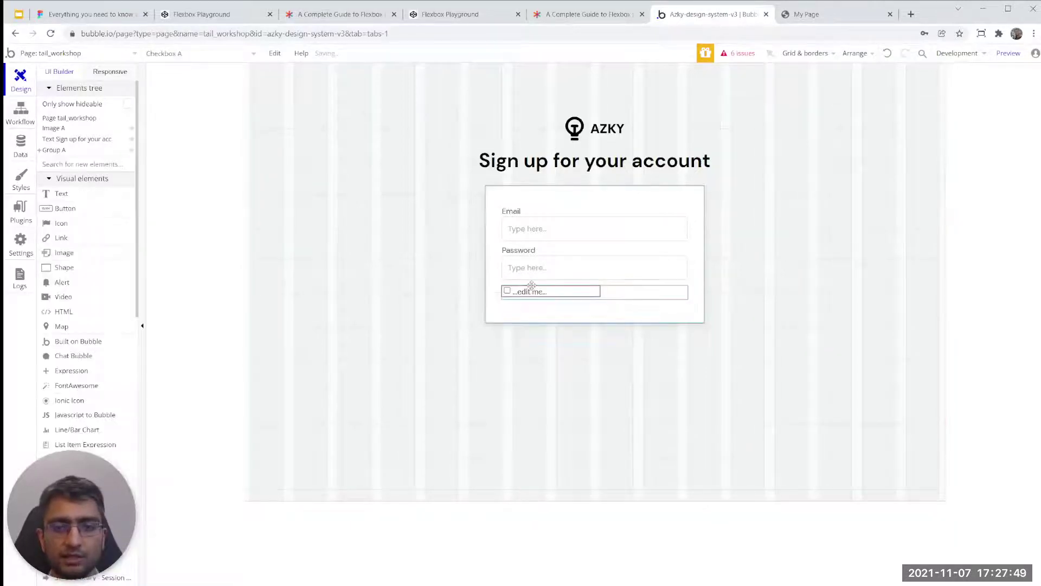
left_click(87, 198)
left_click(623, 291)
- Compare the container alignment options for Group B, settle on space around, and inspect the layout of its checkbox and text
double_click(616, 290)
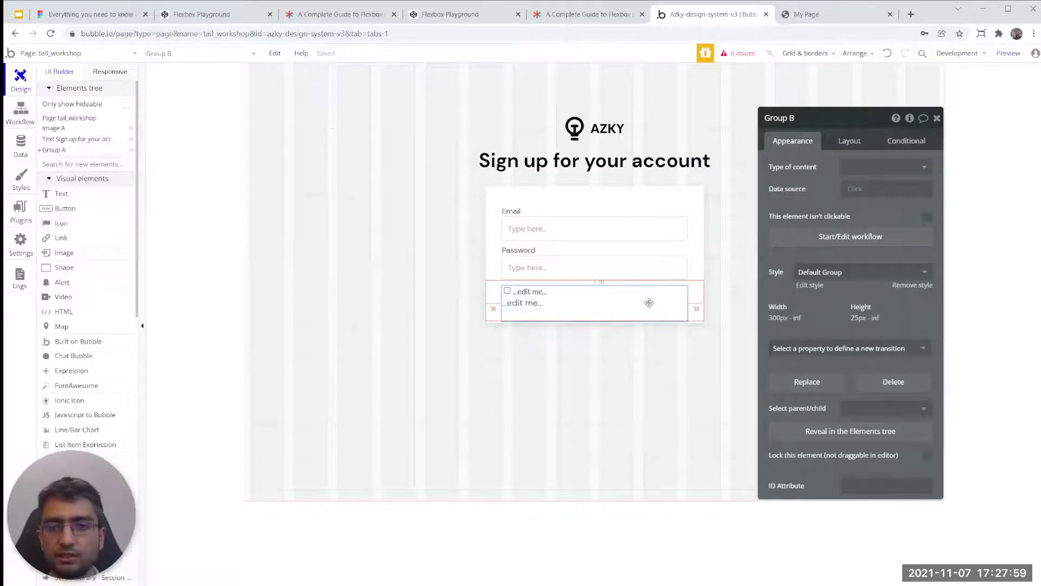
left_click(849, 140)
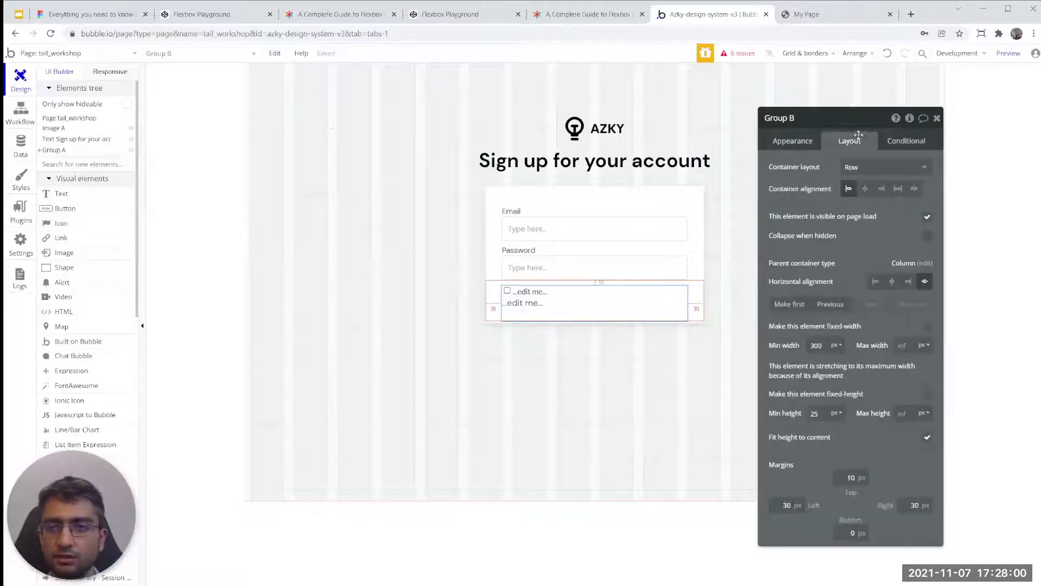
left_click(898, 190)
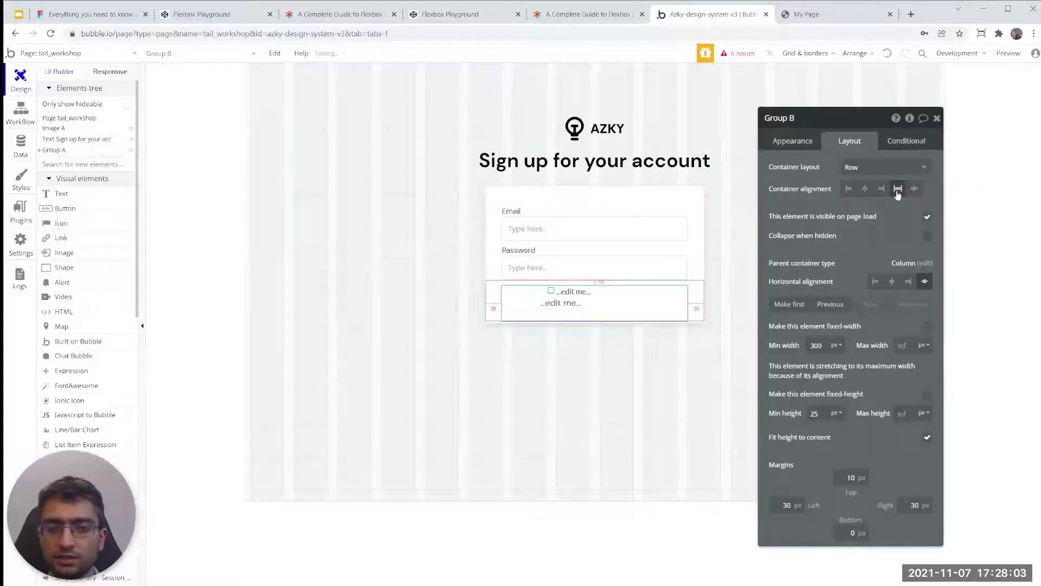
left_click(884, 192)
left_click(899, 192)
left_click(864, 192)
left_click(850, 192)
left_click(904, 191)
left_click(578, 292)
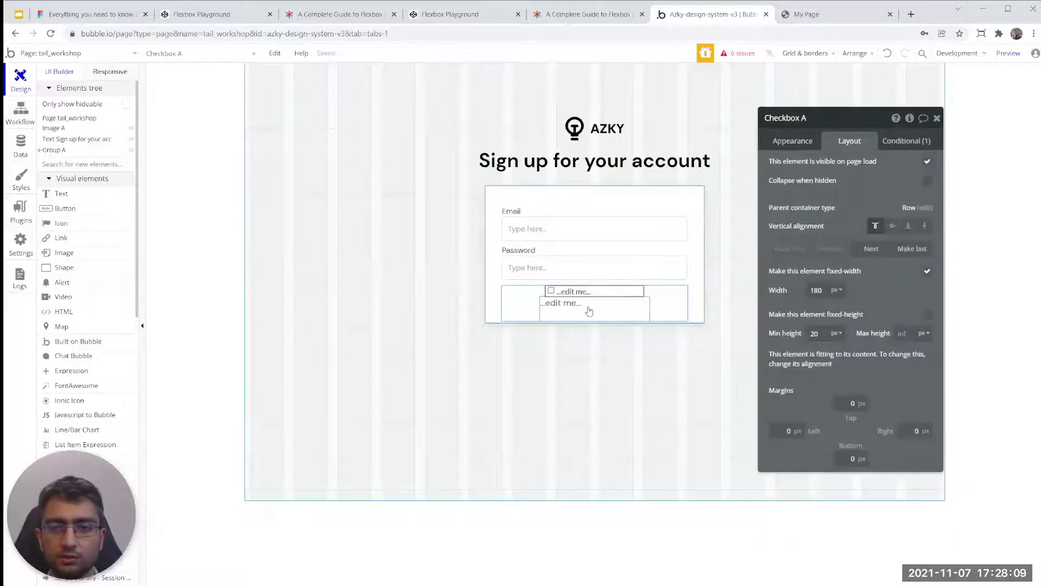
left_click(570, 307)
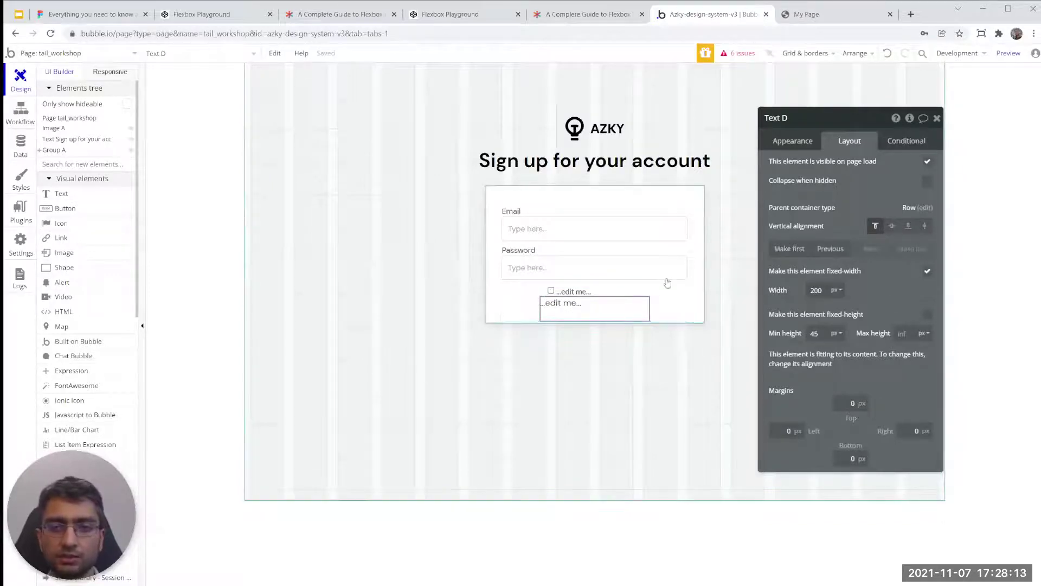
- Change the checkbox's label to "Remember me"
left_click(567, 291)
left_click(793, 141)
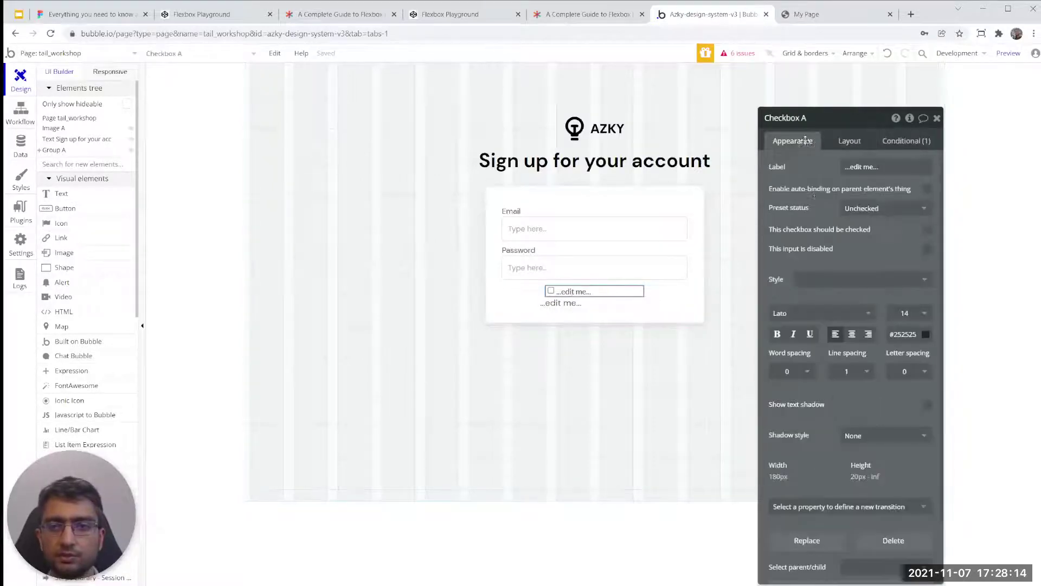
left_click(861, 167)
type("Remember M")
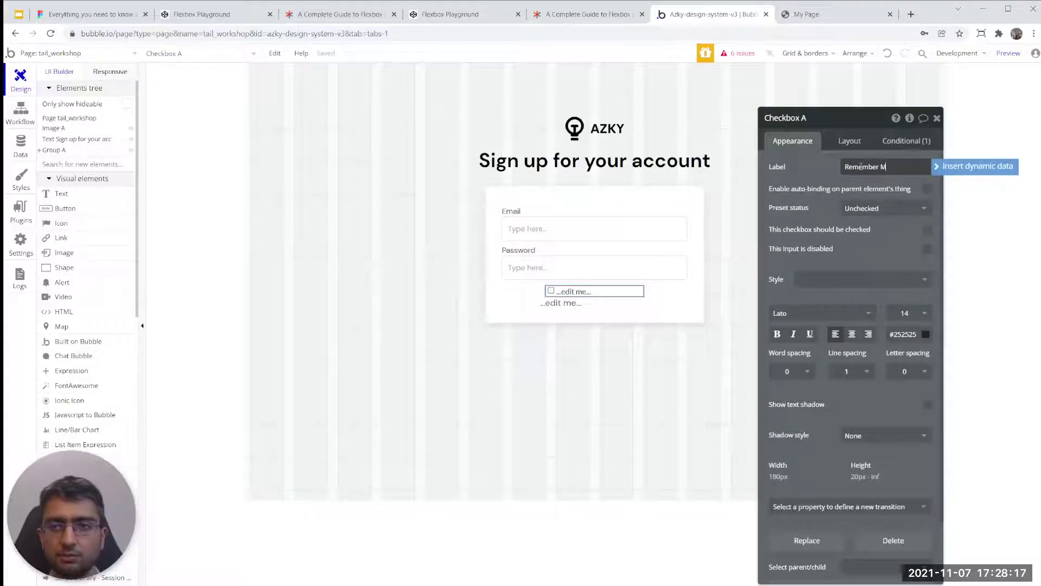
type("e")
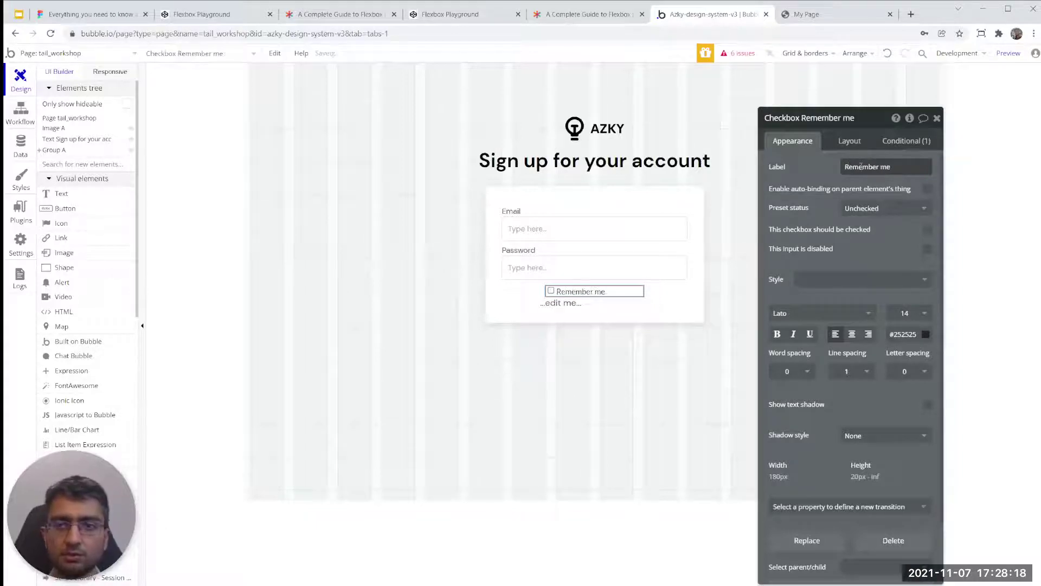
- Change the text below the checkbox to "Forgot your password?" and set its minimum height to 20 px
left_click(597, 310)
left_click(851, 172)
type("Forgot your pass")
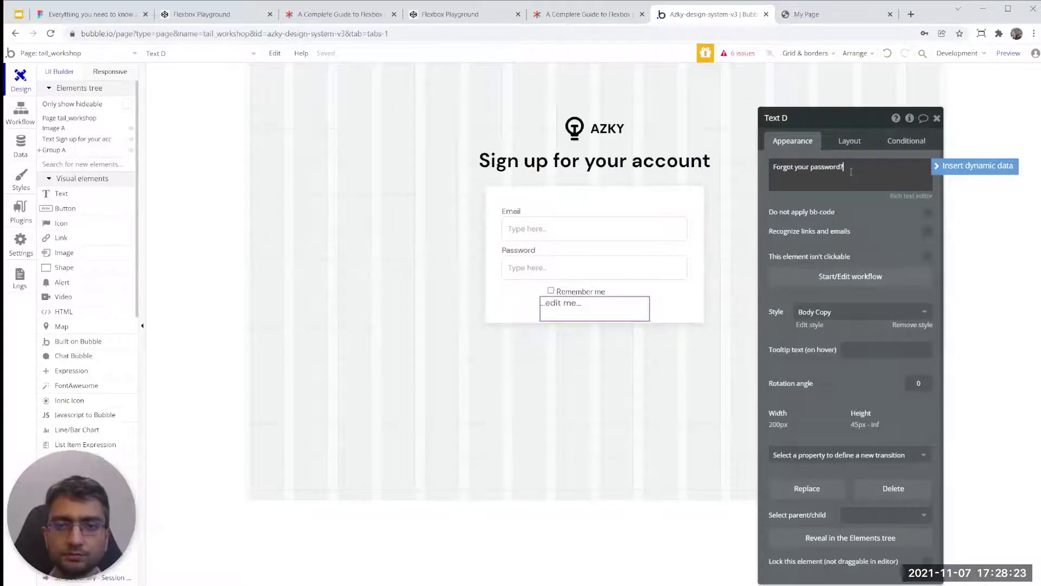
type("word?")
left_click(849, 141)
double_click(813, 333)
type("20")
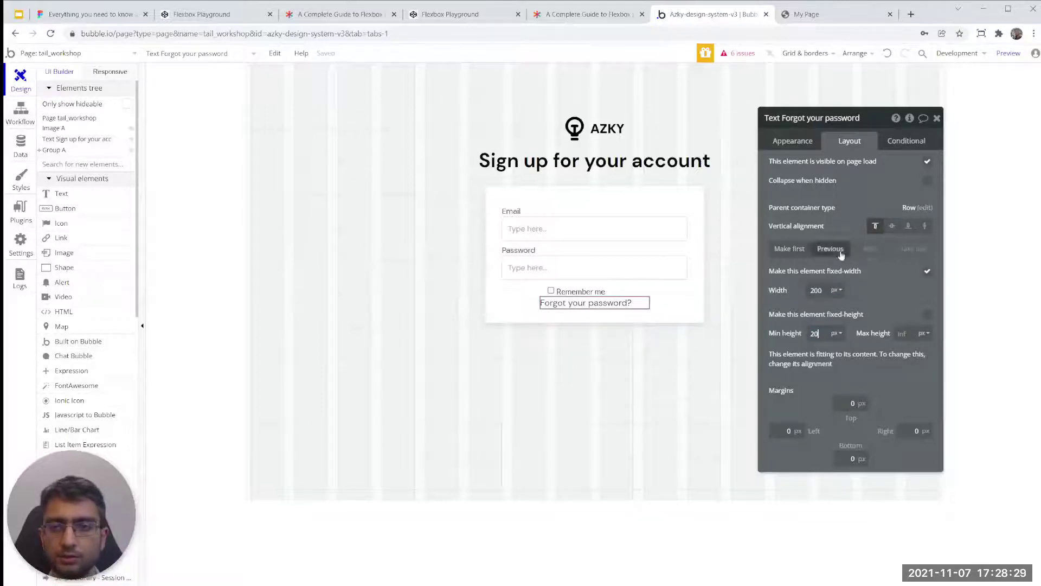
- Turn off fixed width for both the "Forgot your password?" text and the "Remember me" checkbox
left_click(927, 271)
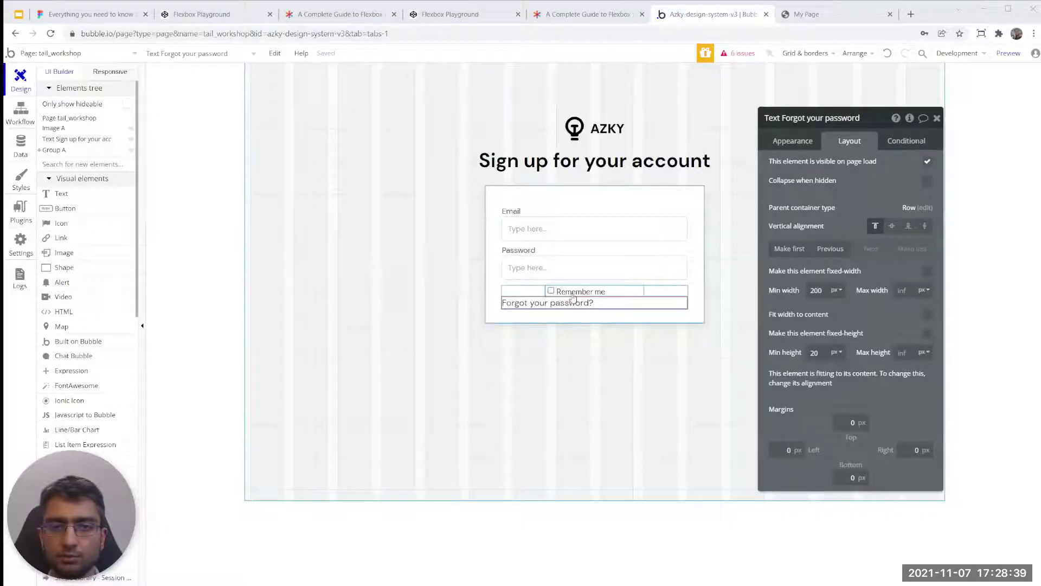
left_click(590, 291)
left_click(927, 270)
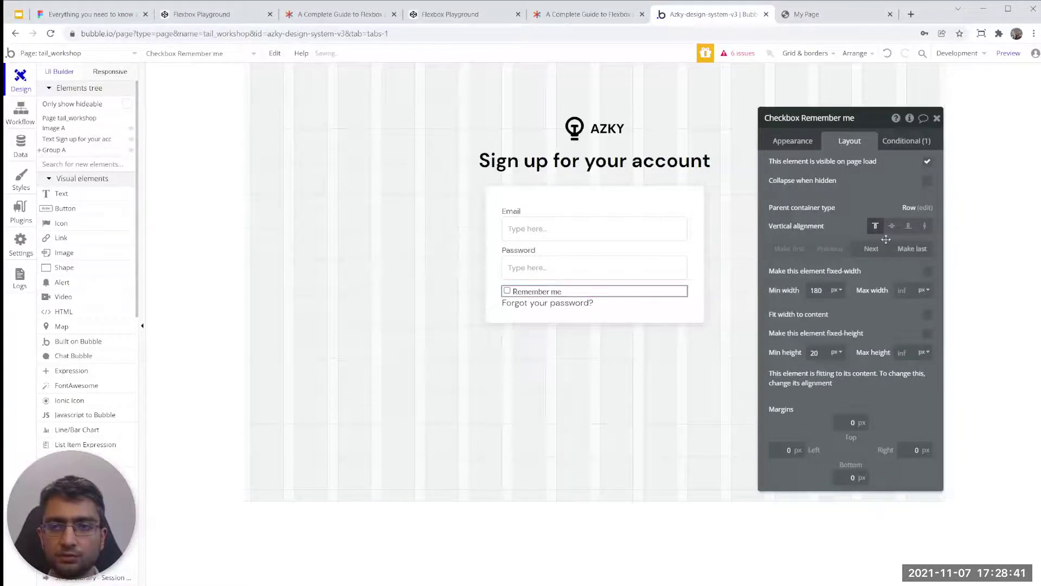
- Set the minimum width of both the "Remember me" checkbox and the "Forgot your password?" text to 50 px
left_click(872, 249)
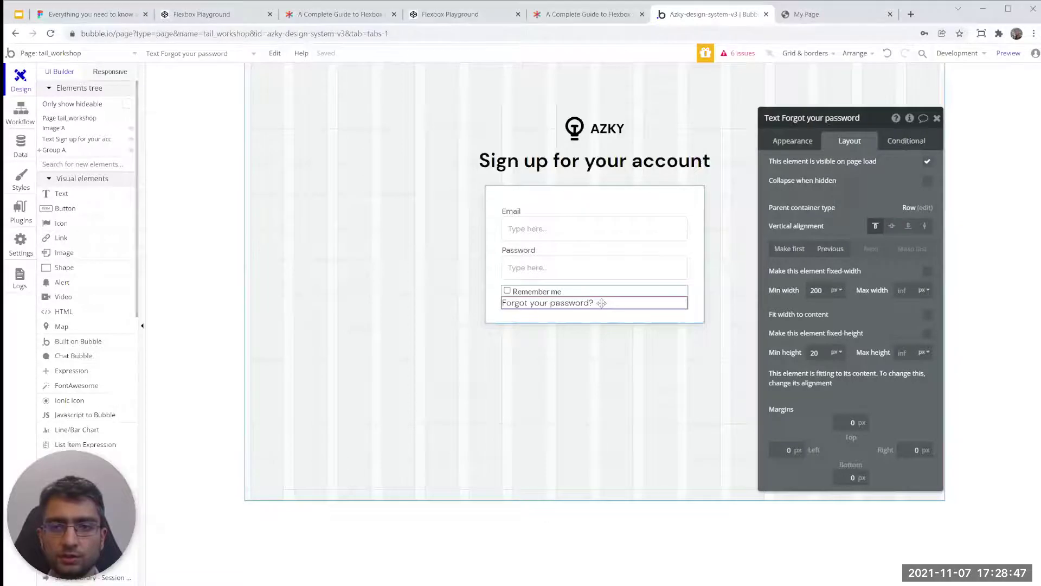
left_click(560, 289)
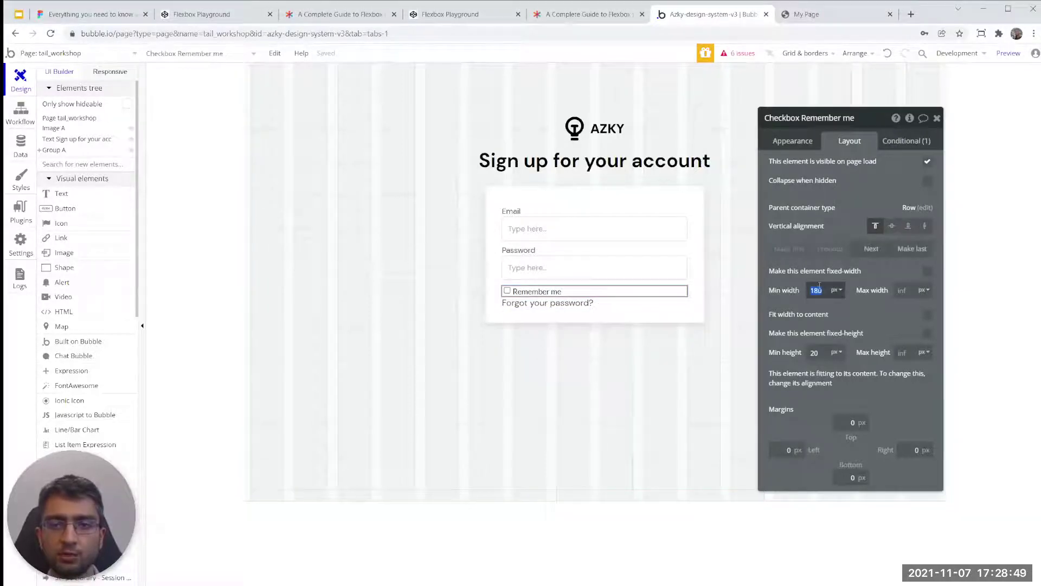
key("BackSpace")
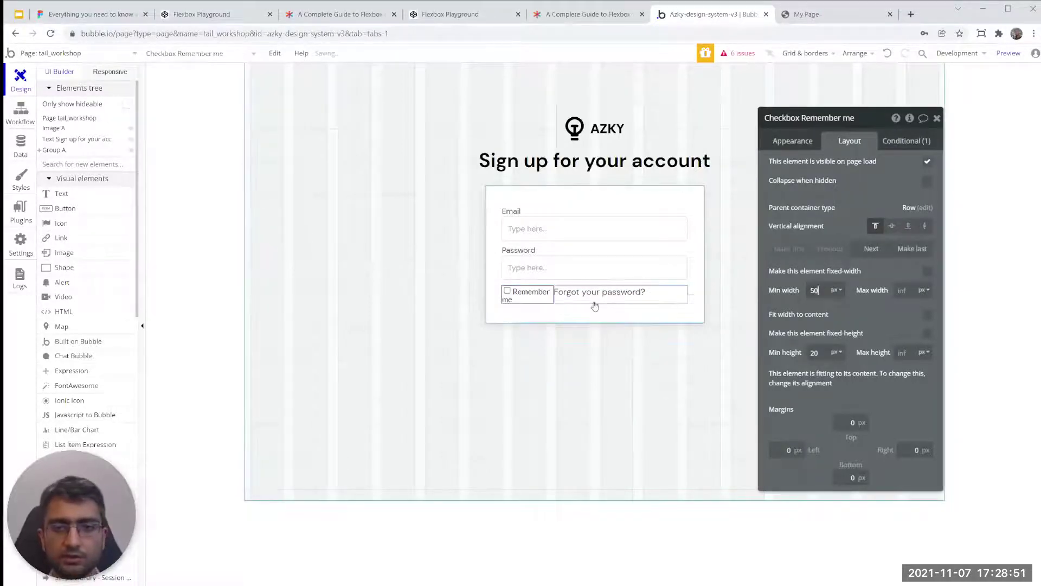
left_click(594, 298)
left_click(595, 294)
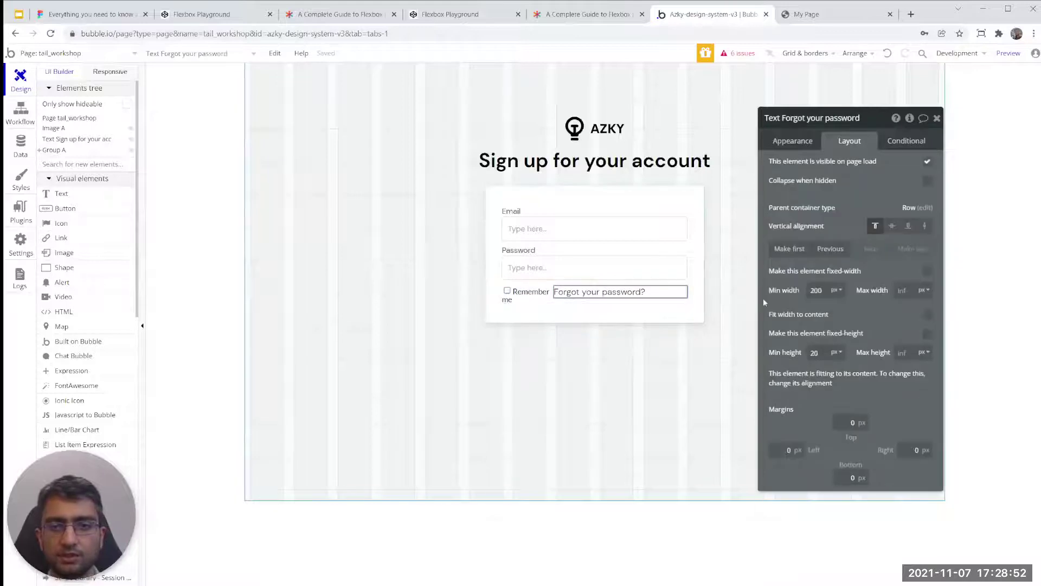
left_click(824, 289)
type("50")
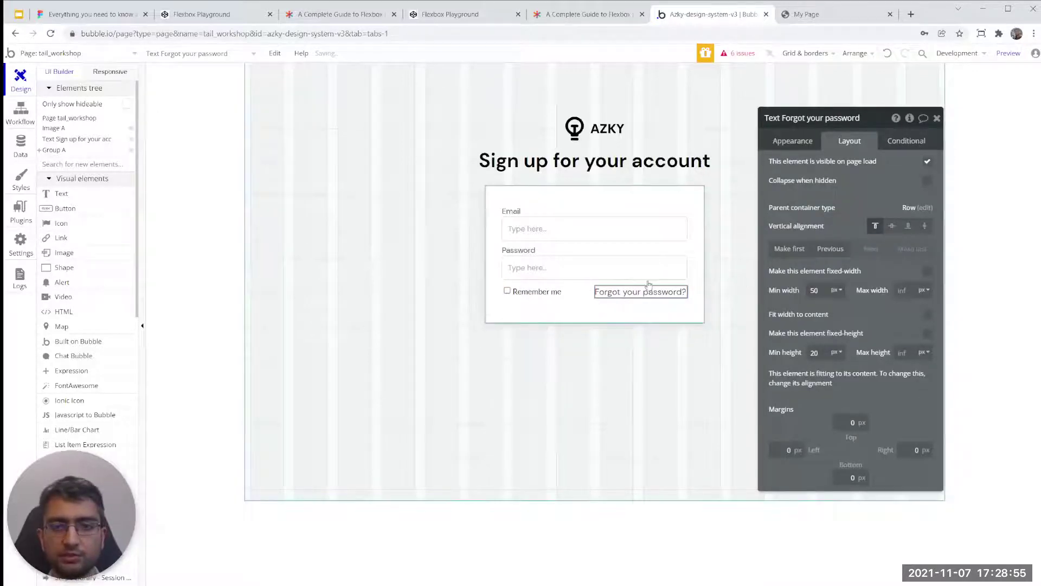
left_click(536, 294)
left_click(618, 293)
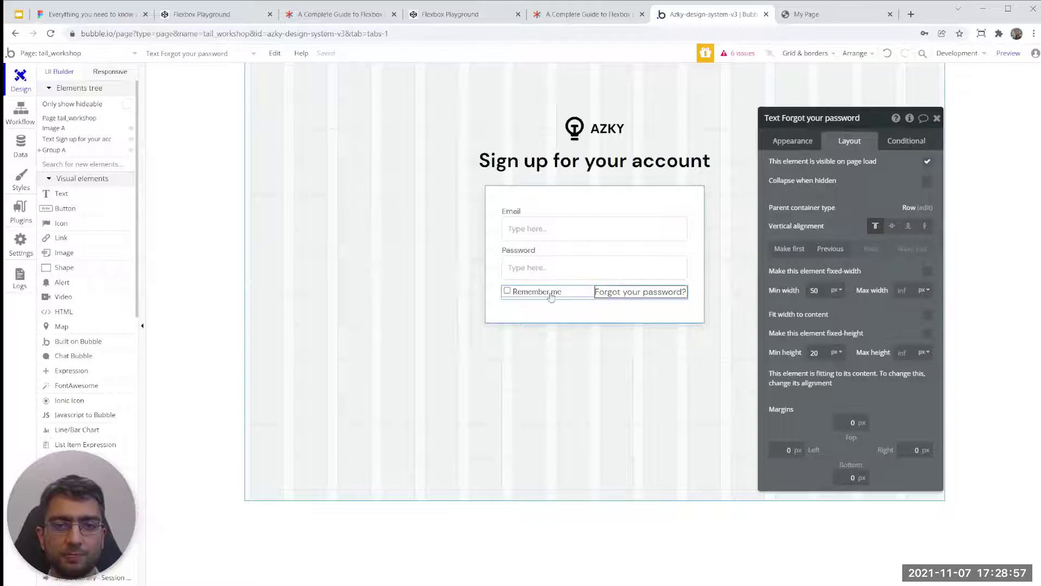
- Try a 200 px minimum width on the "Forgot your password?" text, return it to 50 px, and inspect Group B's layout
double_click(820, 290)
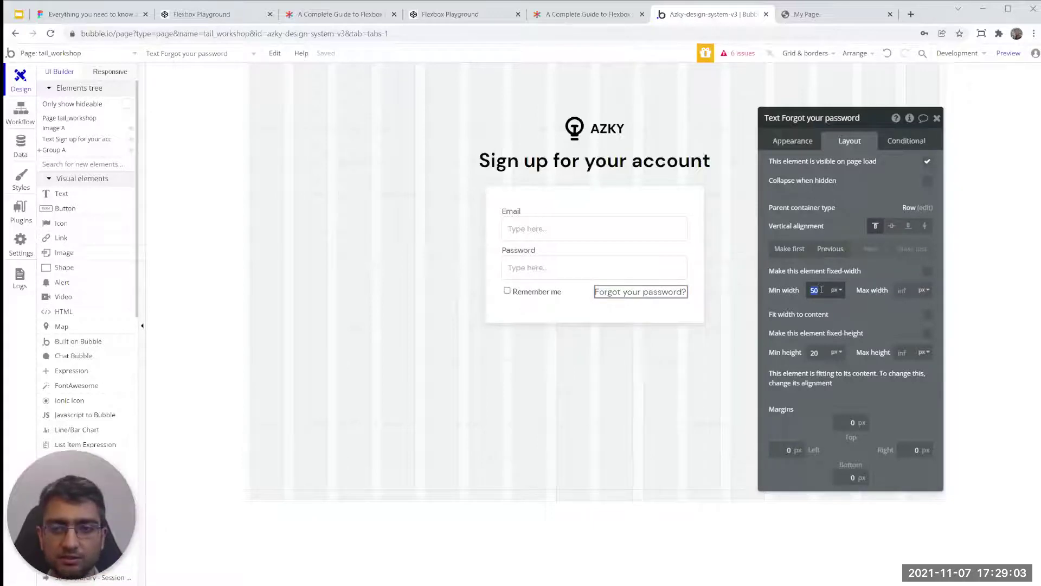
type("200")
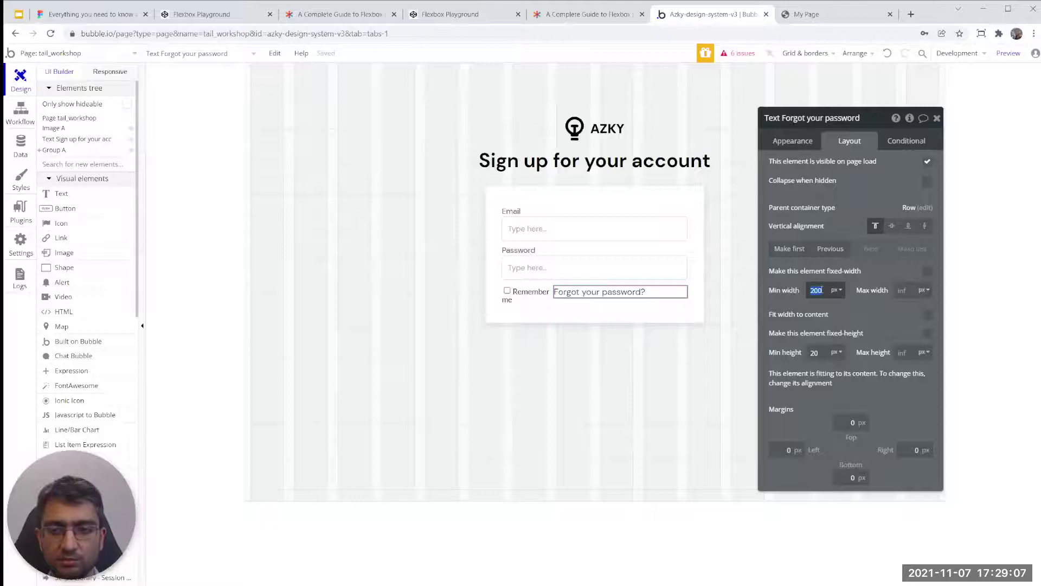
type("50")
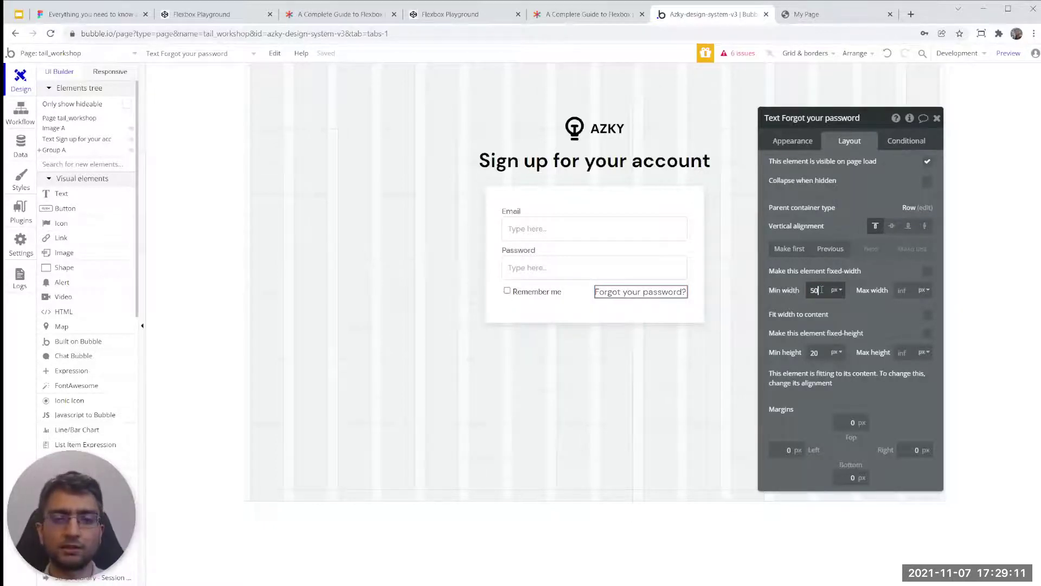
left_click(537, 292)
left_click(645, 296)
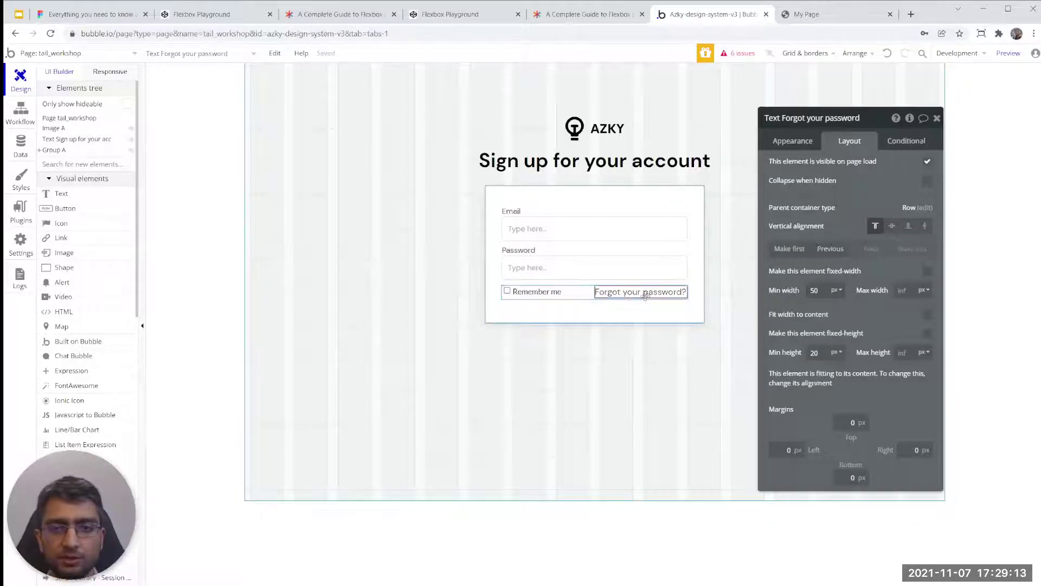
left_click(564, 297)
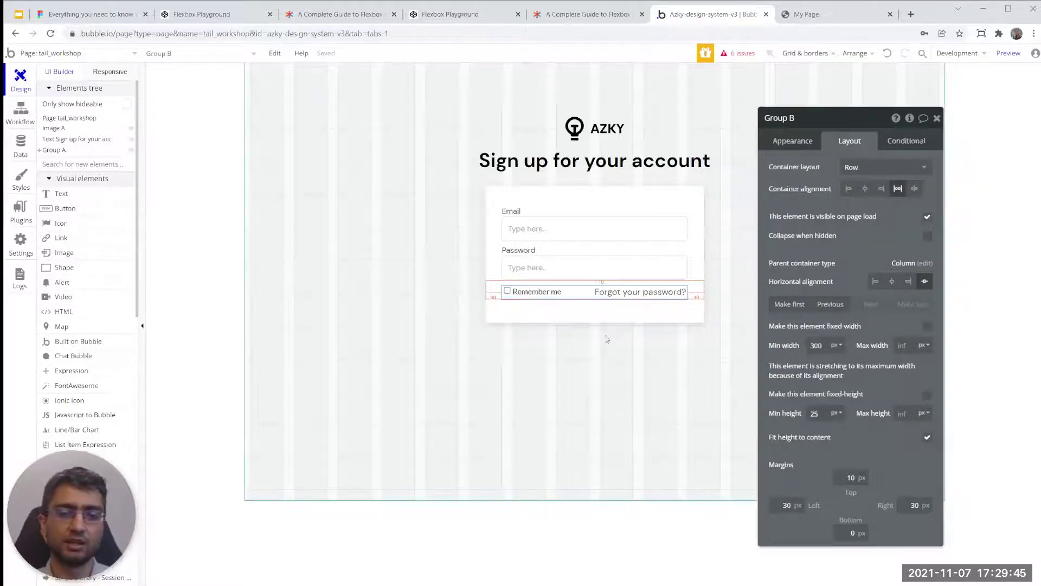
- After checking the reference sign-up page, add a button below the remember-me row, styled Tails Primary and labelled "Sign up"
left_click(813, 17)
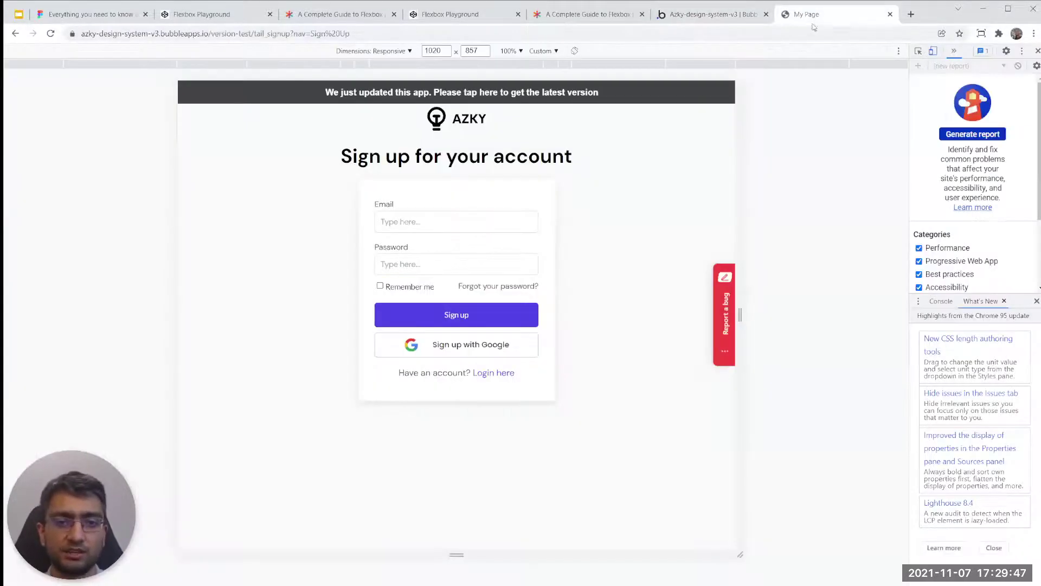
left_click(715, 16)
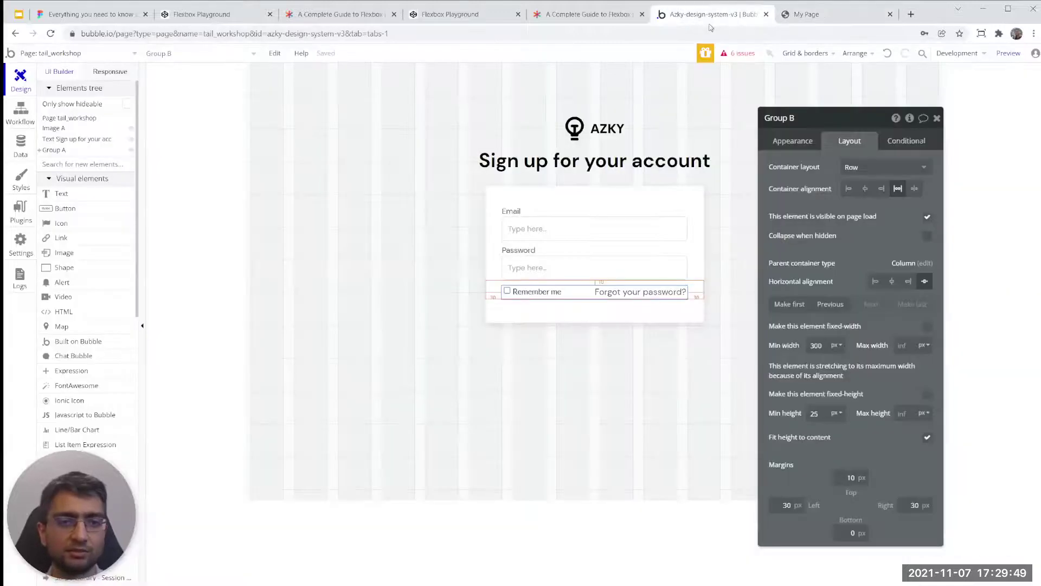
left_click(64, 209)
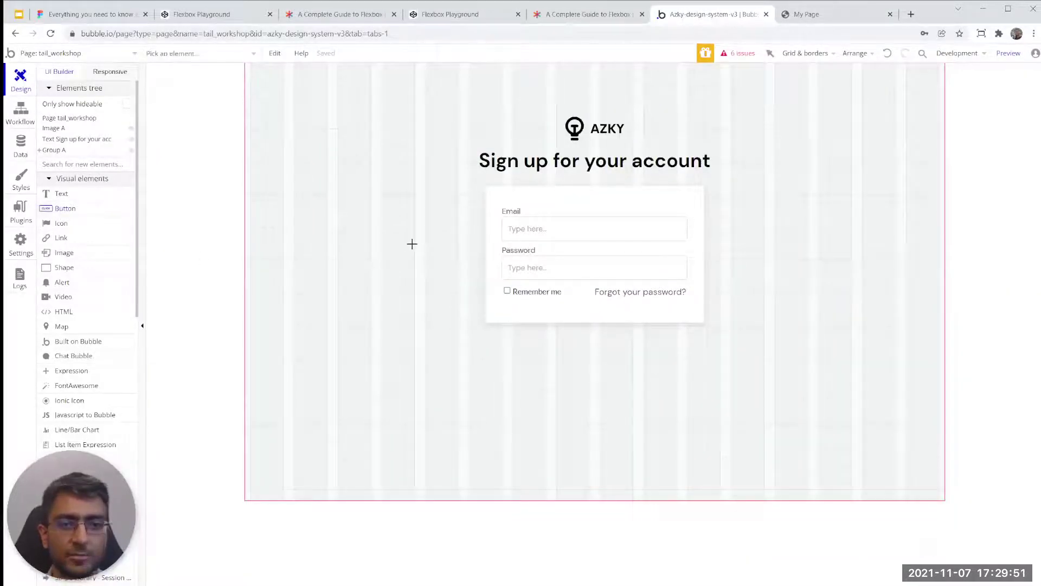
left_click(504, 307)
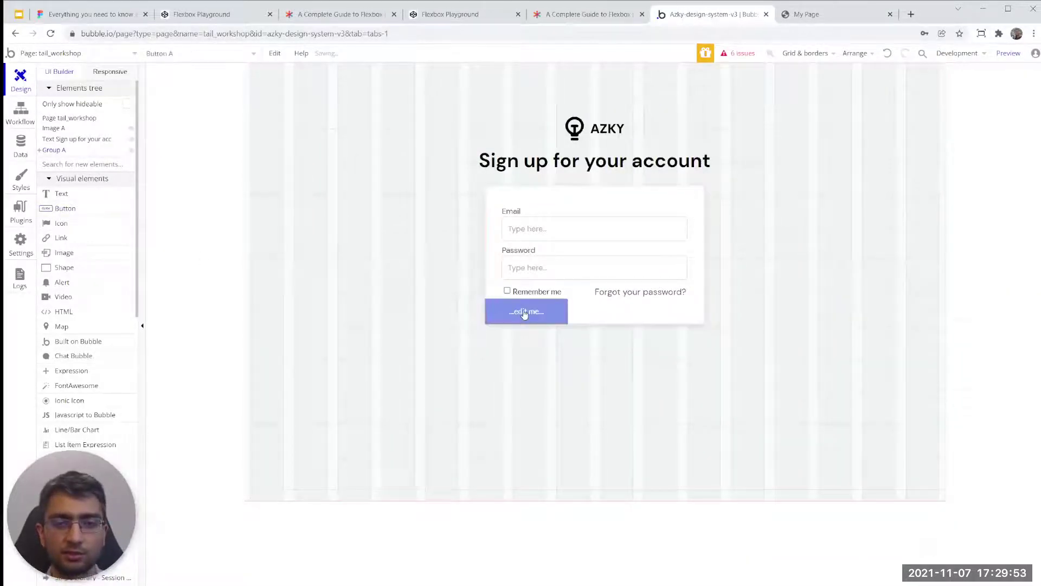
double_click(525, 315)
left_click(829, 246)
type("tail")
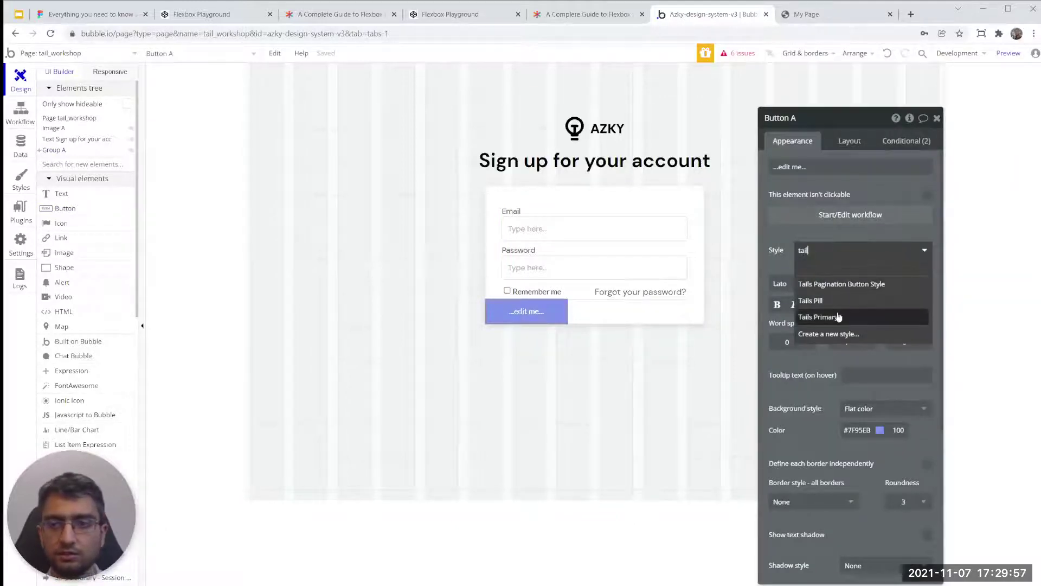
left_click(818, 316)
left_click(808, 168)
type("sign up")
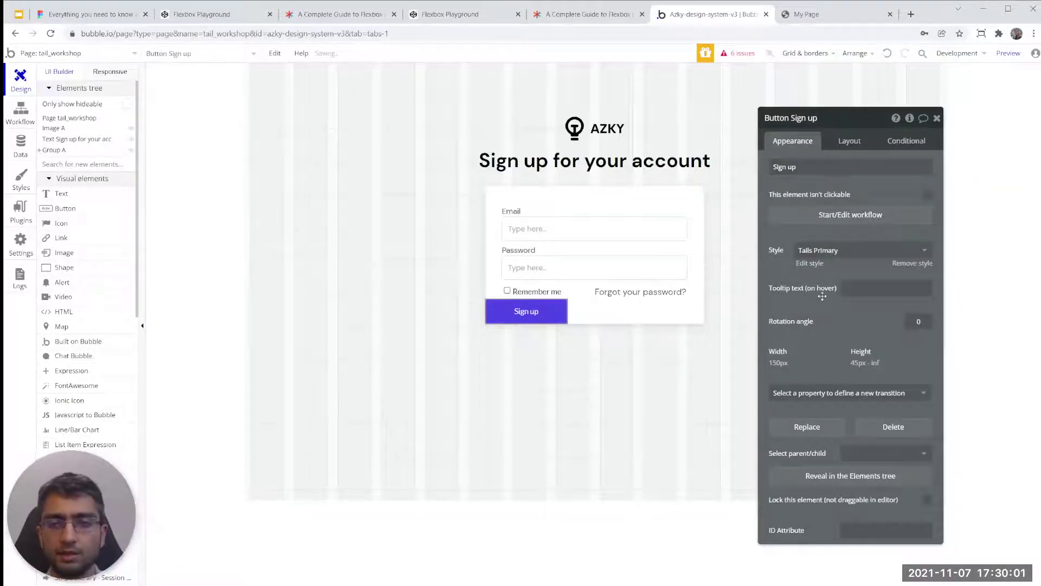
- Turn off fixed width for the Sign up button and set its horizontal alignment to stretch
left_click(844, 147)
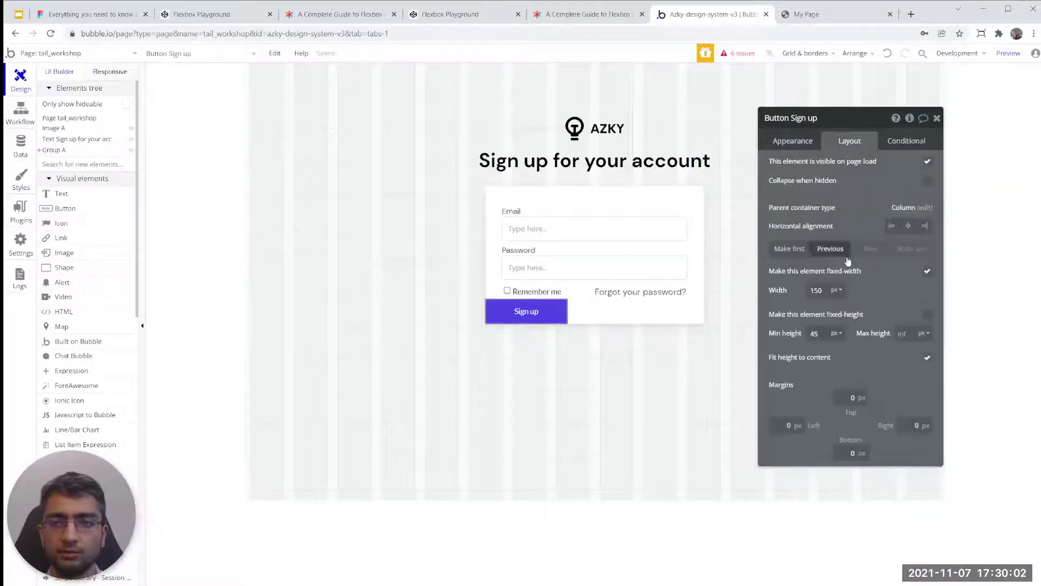
left_click(926, 273)
left_click(925, 226)
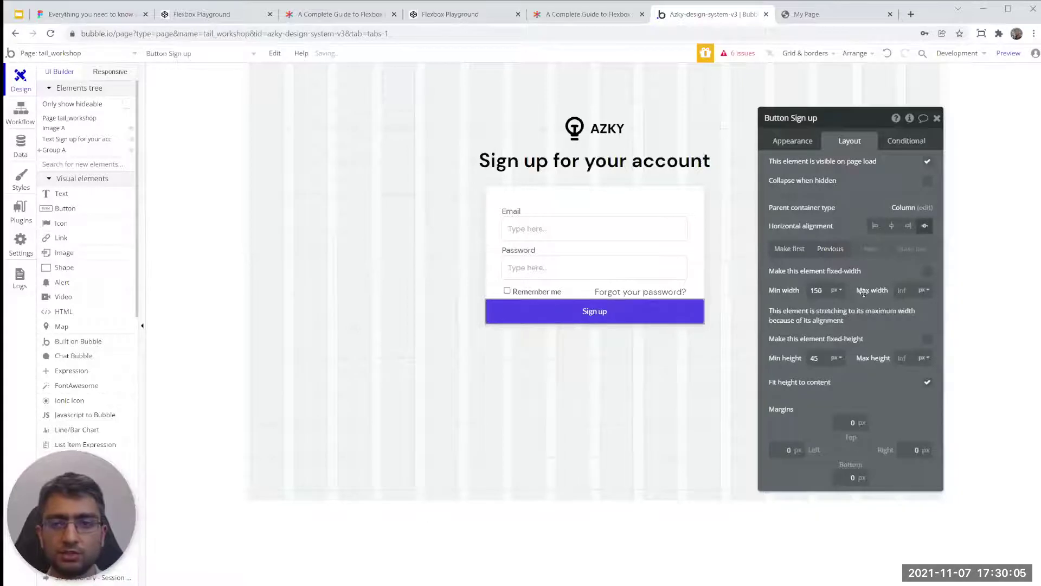
- Set the Sign up button's left and right margins to 30 px and its top margin to 20 px
left_click(786, 449)
type("30")
left_click(915, 449)
type("30")
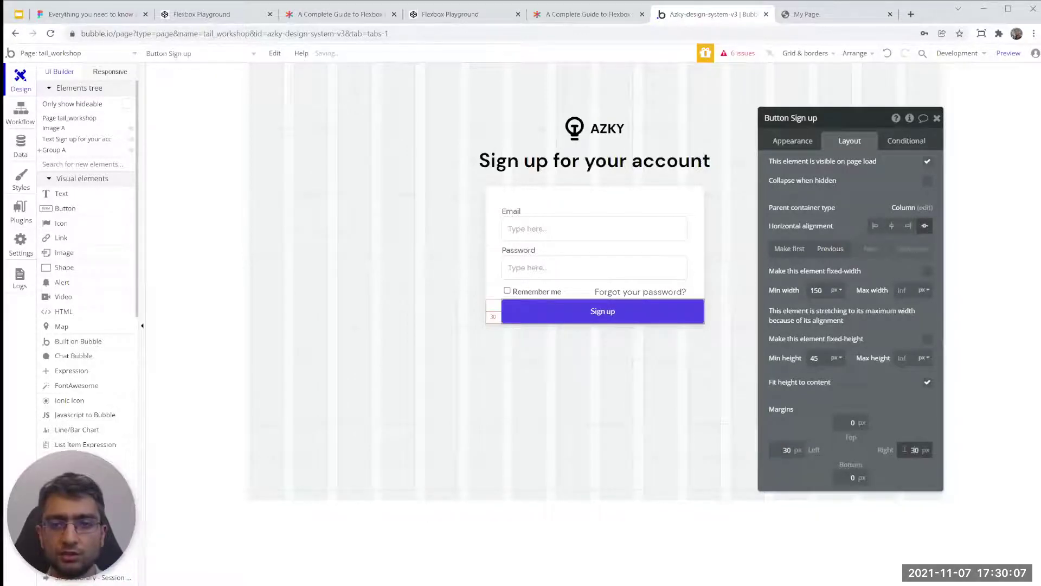
left_click(843, 422)
type("2")
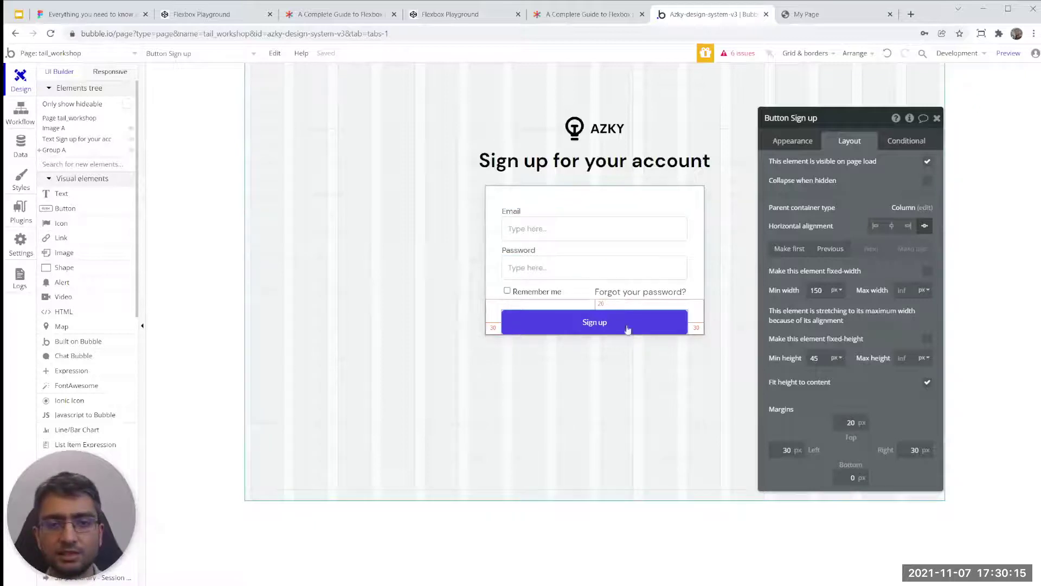
left_click(848, 477)
type("2")
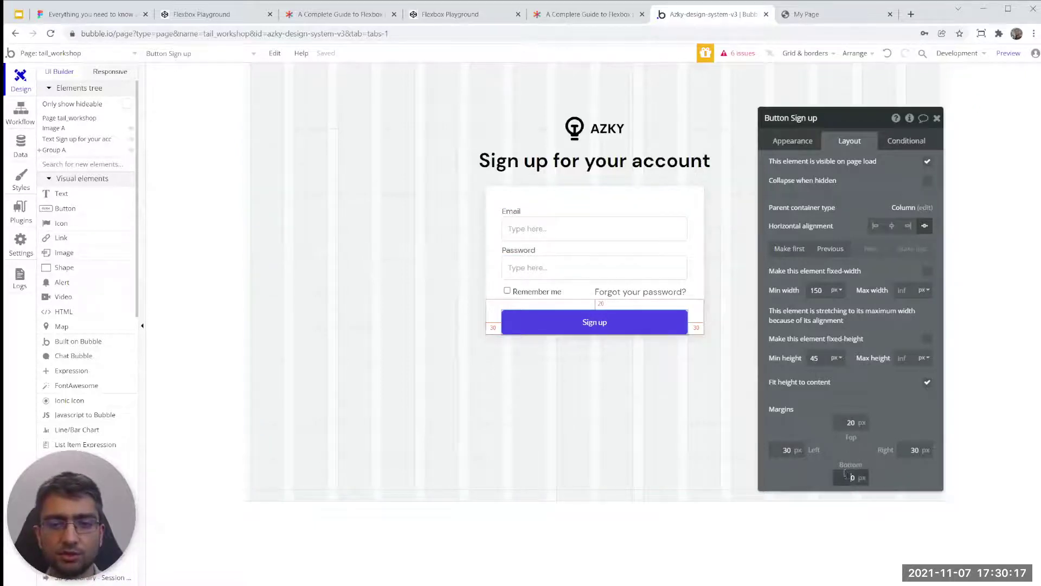
key("BackSpace")
- Inspect the layout margins of the Email and Password labels and their input fields
left_click(530, 214)
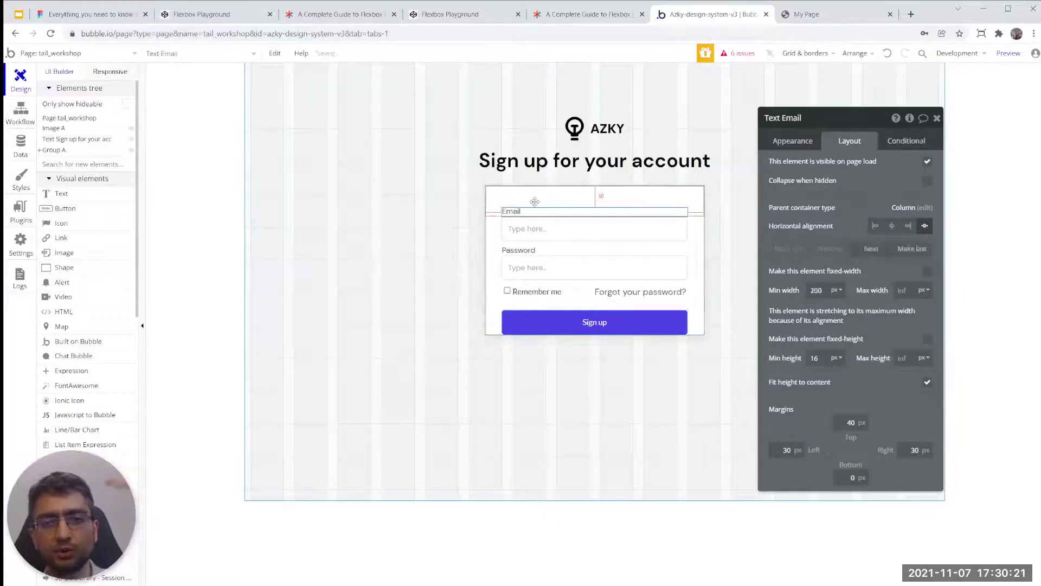
left_click(546, 220)
left_click(567, 255)
left_click(568, 251)
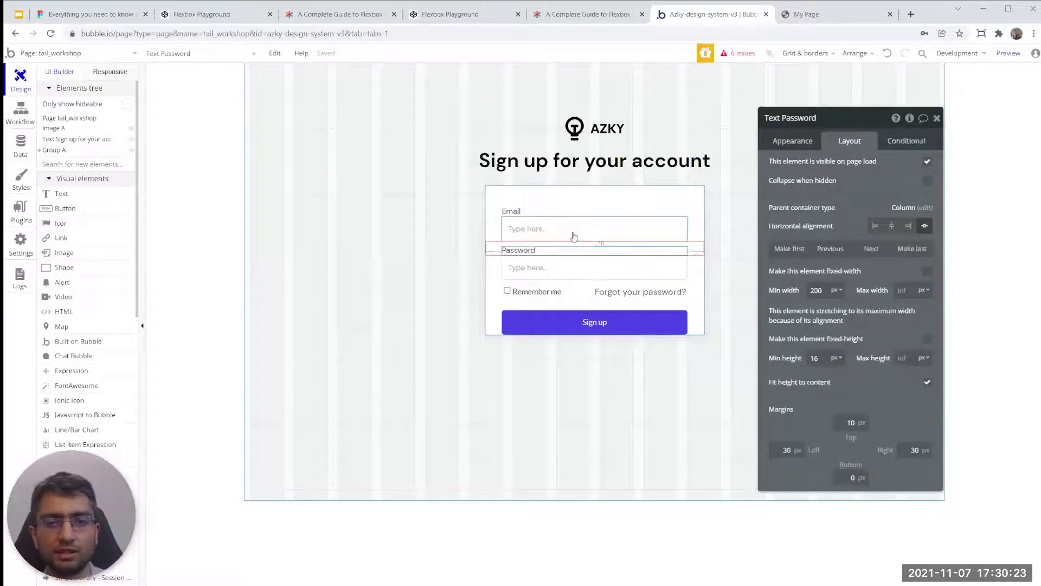
left_click(578, 265)
left_click(525, 230)
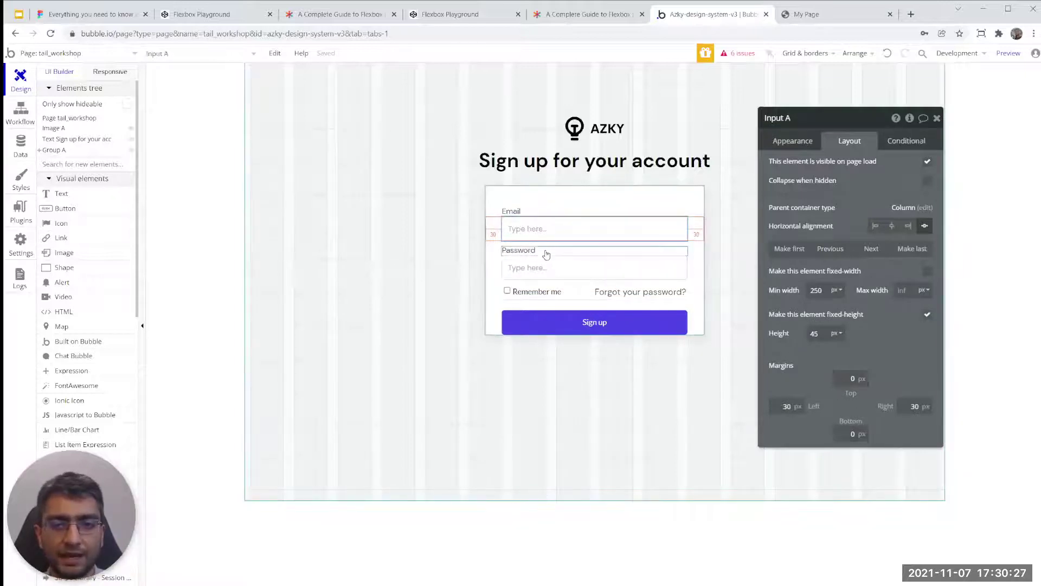
- Try 20 px bottom margins on the Email label and the input below it, and reset both to 0
left_click(580, 211)
type("20")
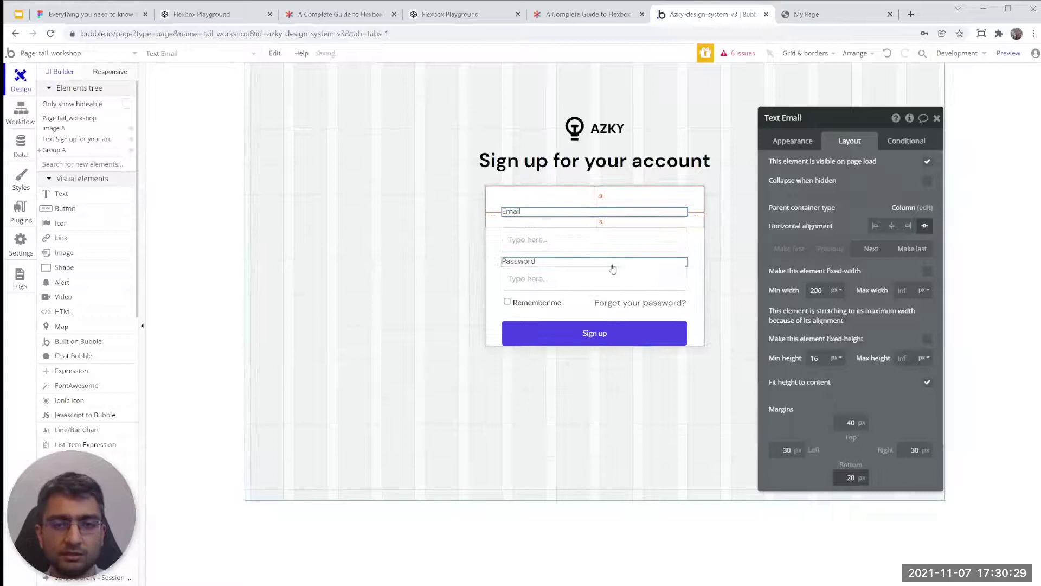
left_click(602, 244)
type("20")
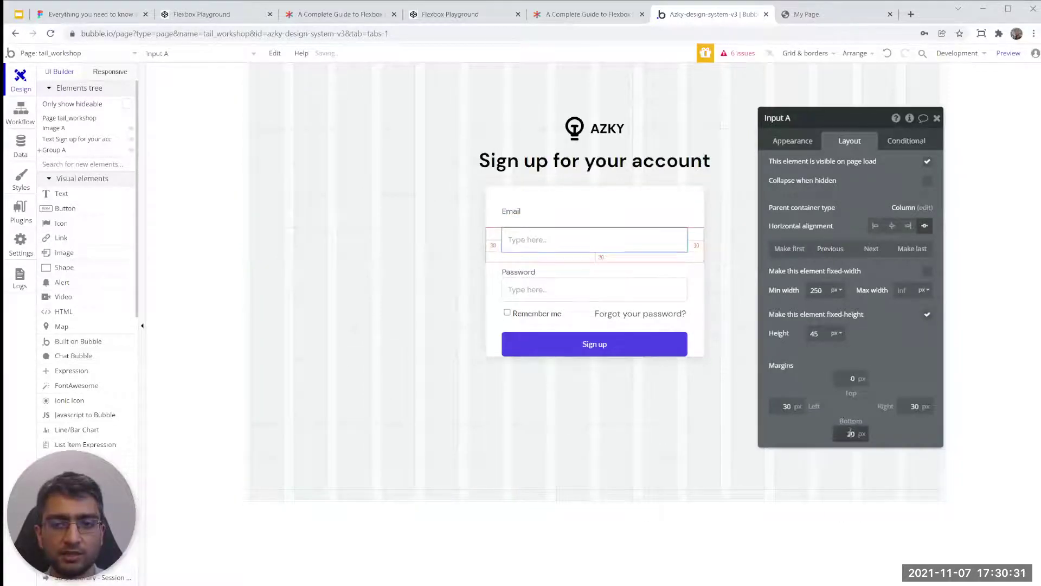
key("BackSpace")
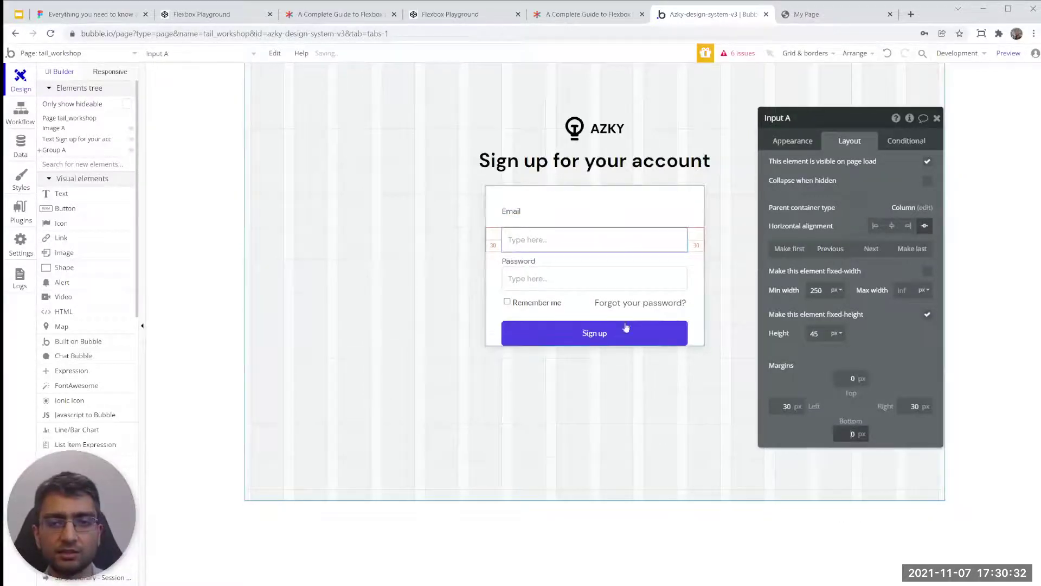
left_click(530, 210)
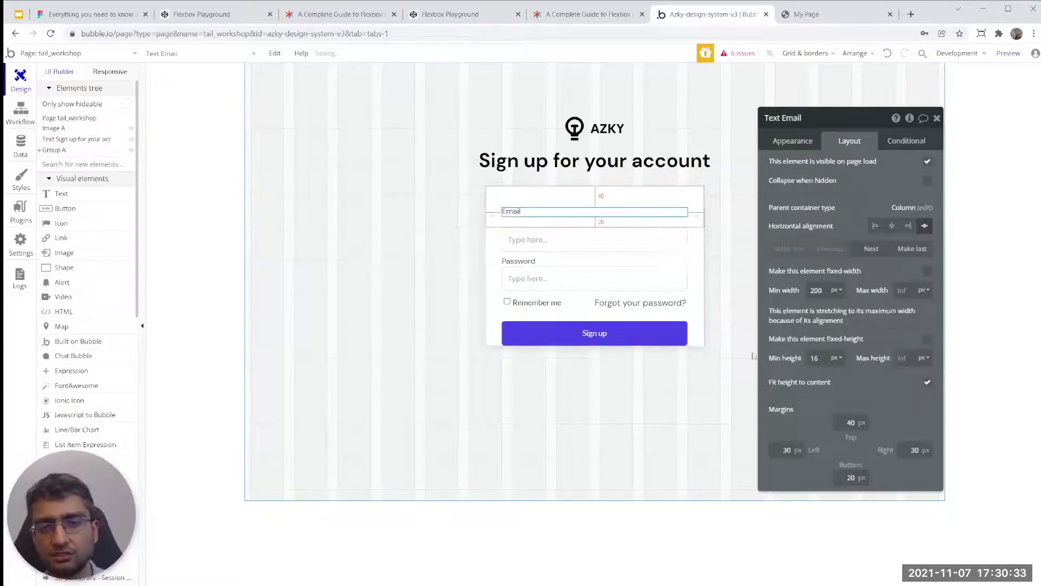
left_click(608, 251)
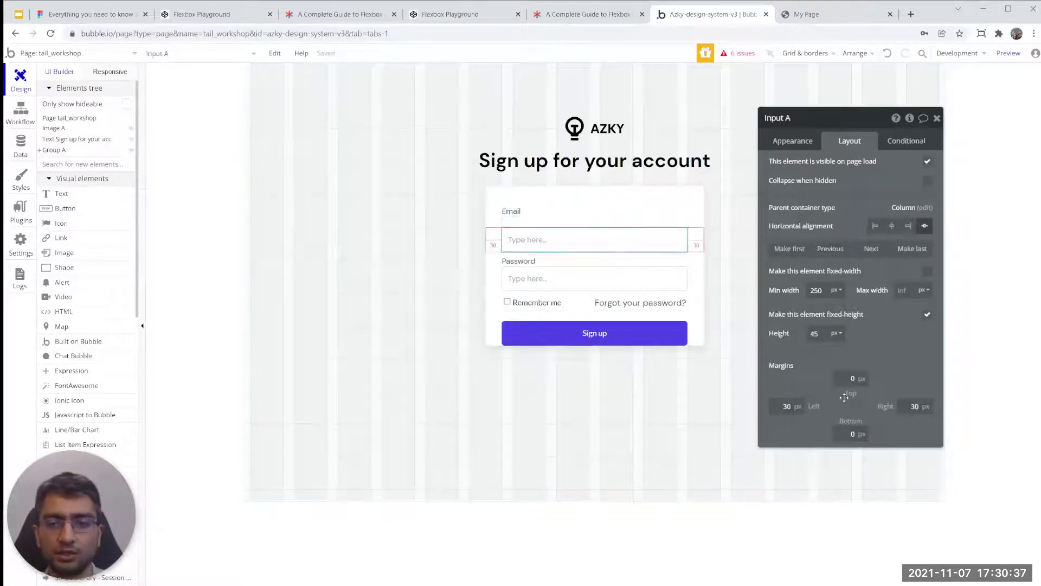
left_click(584, 219)
left_click(585, 214)
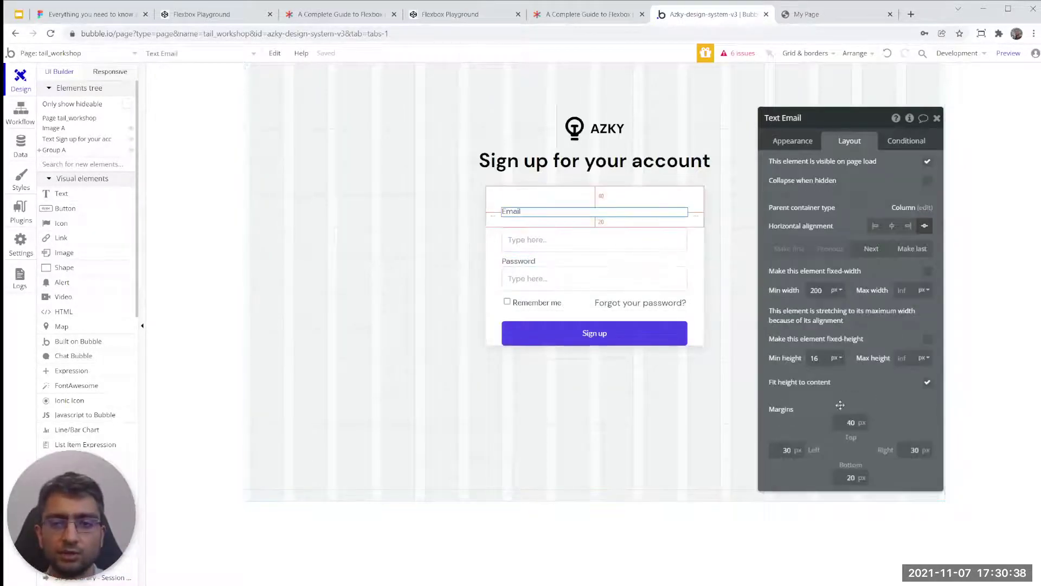
double_click(848, 474)
type("0")
- Try a 40 px bottom margin on the Sign up button and reset it to 0
left_click(657, 307)
left_click(659, 326)
left_click(850, 478)
type("4")
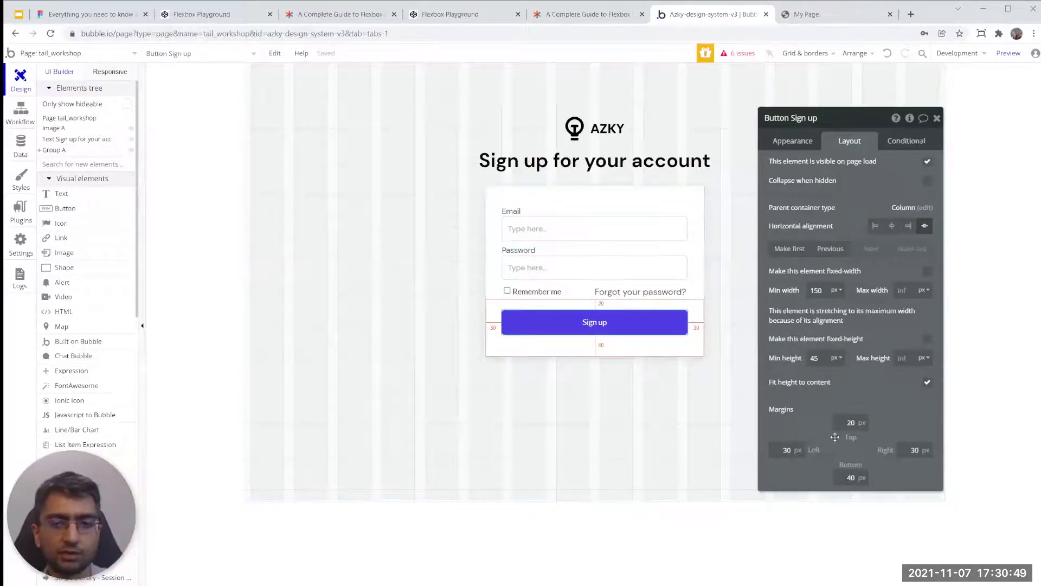
double_click(851, 477)
type("0")
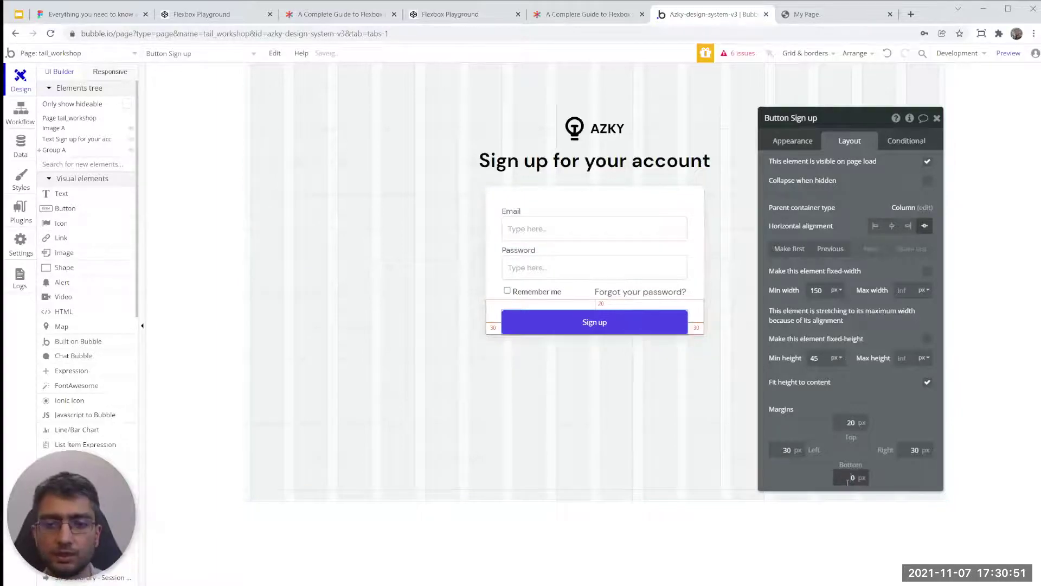
- Examine what follows the Sign up button on the reference sign-up page and return to the editor
left_click(800, 19)
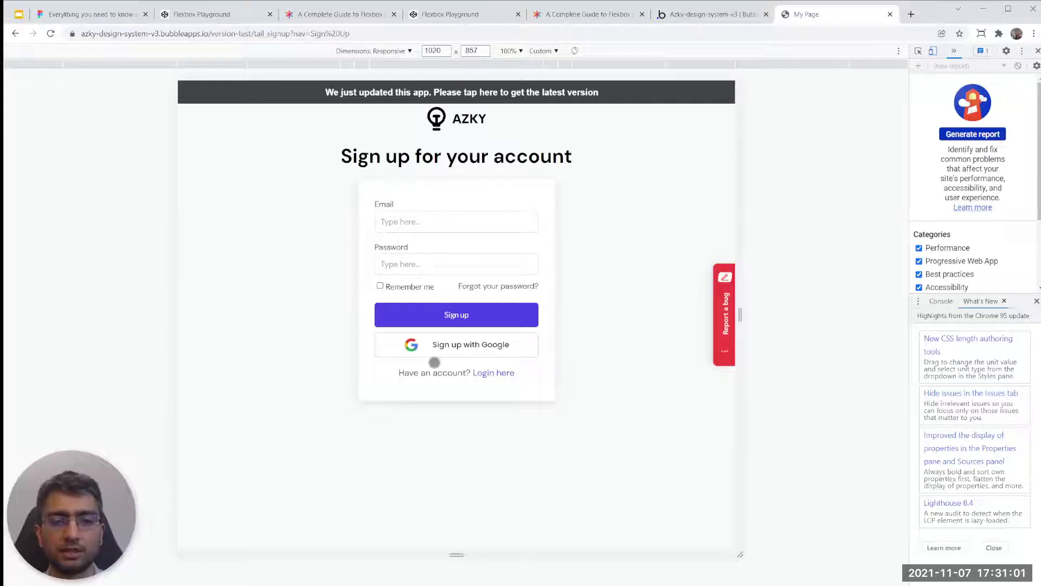
left_click(705, 14)
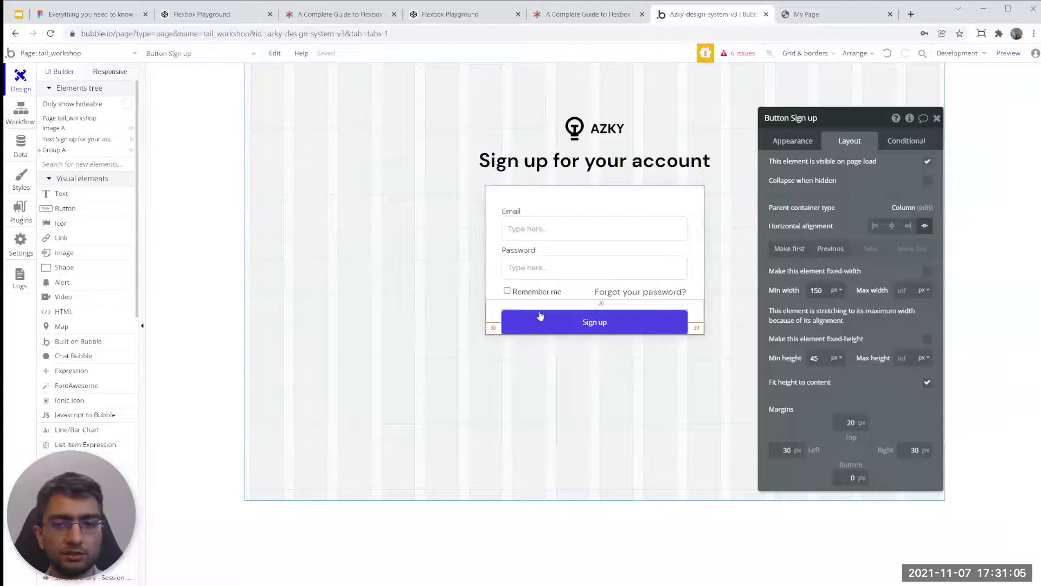
- Set the minimum height of the white sign-up form group to 350 px
left_click(497, 308)
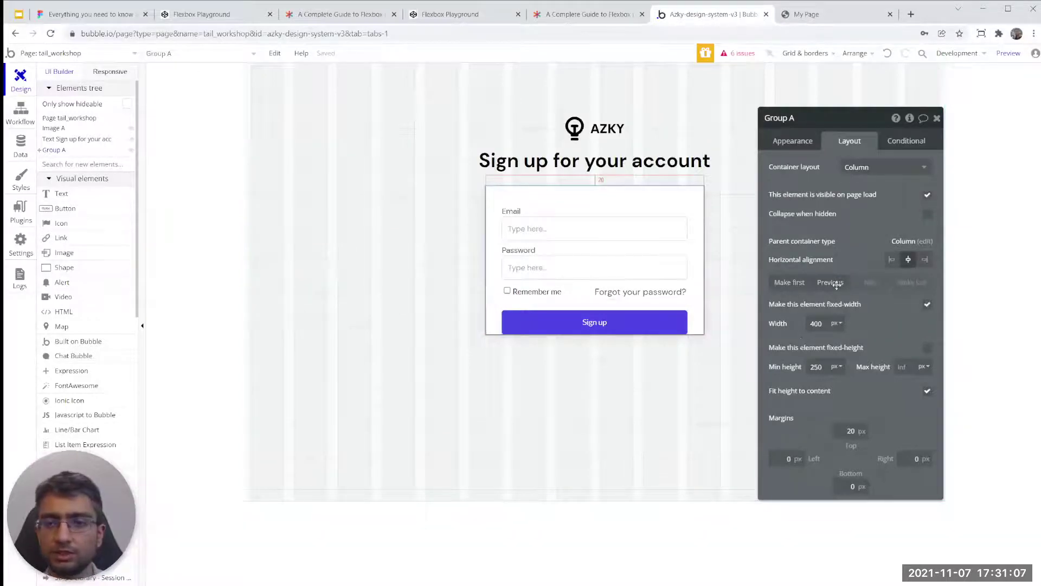
left_click_drag(814, 367, 802, 366)
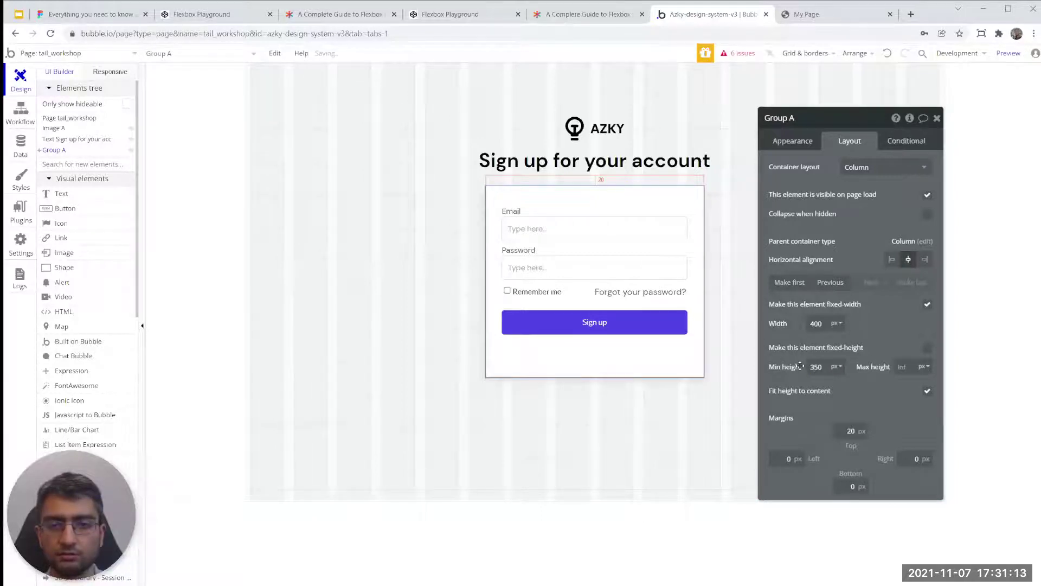
key("BackSpace")
type("2")
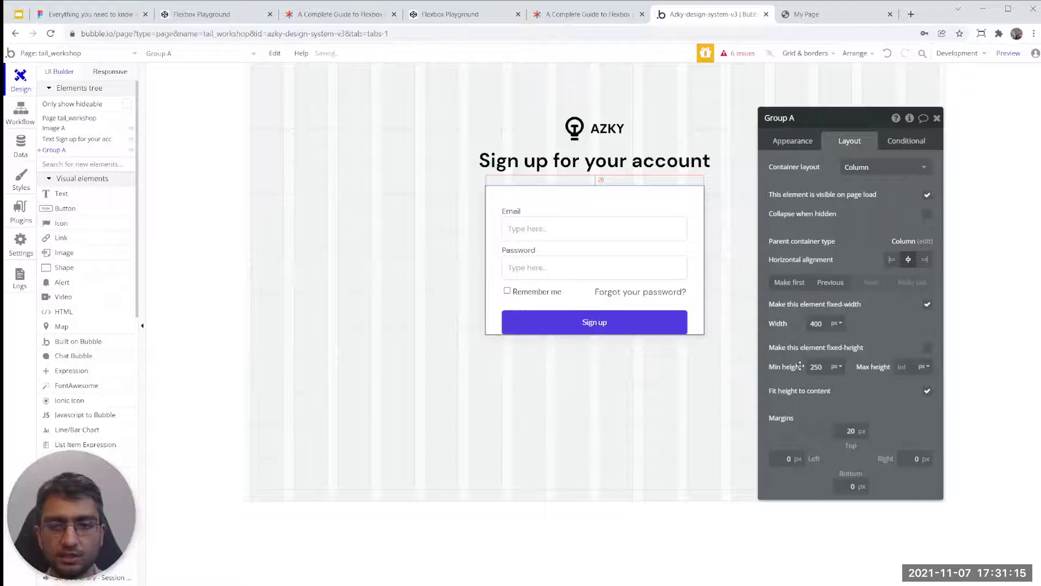
key("BackSpace")
type("1")
key("BackSpace")
type("2")
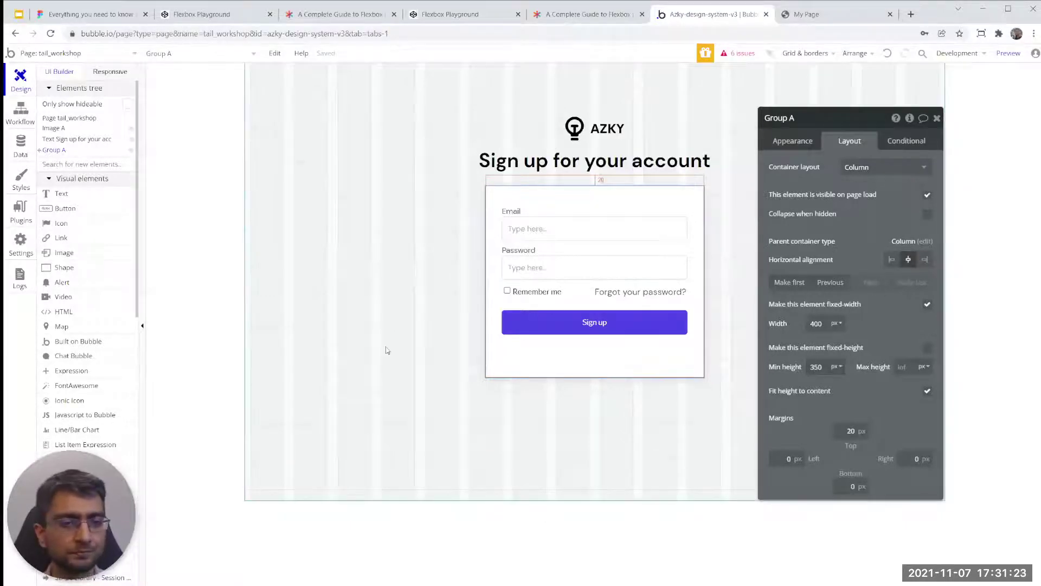
- Add a new group inside the form group, directly below the Sign up button
left_click(65, 165)
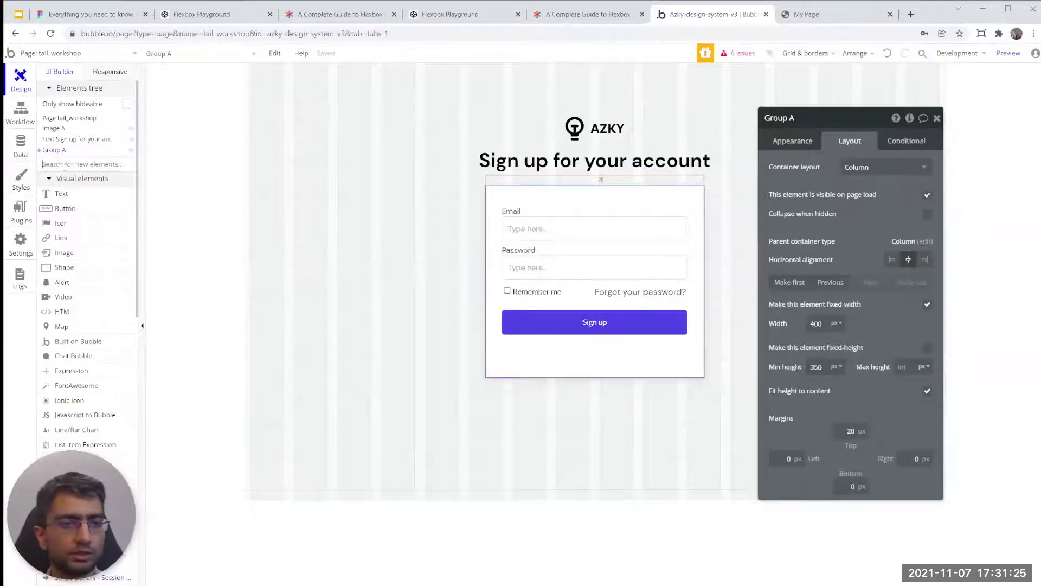
type("grou")
left_click(64, 194)
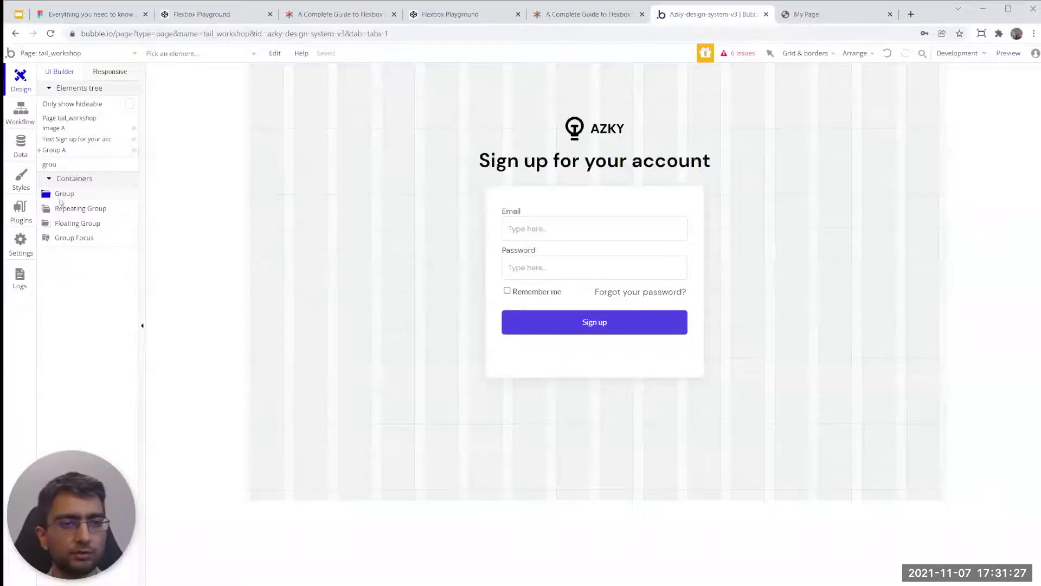
left_click(504, 351)
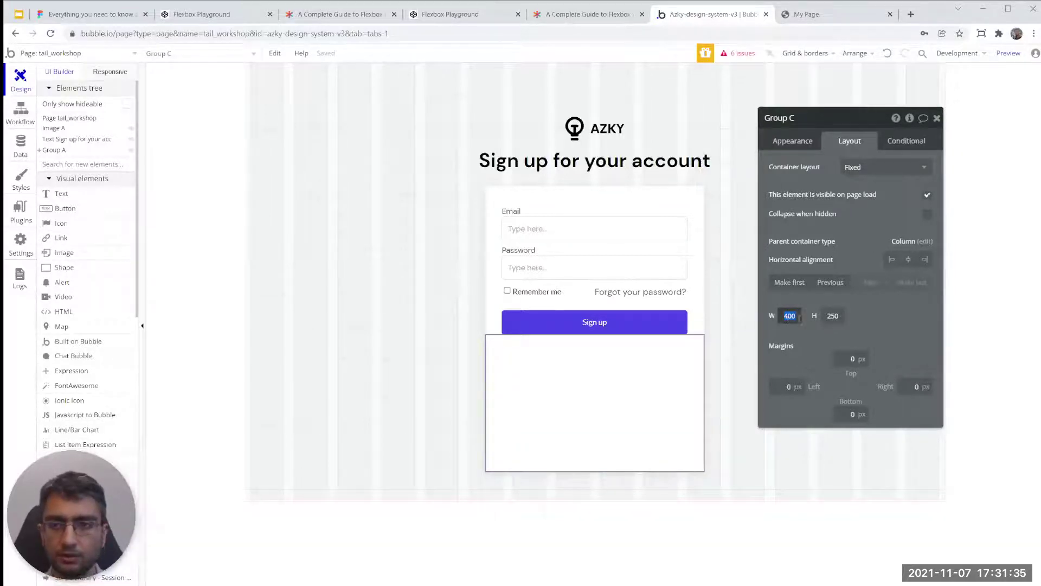
- Give the new group a Row container layout, turn off its fixed width and stretch it horizontally
left_click(876, 171)
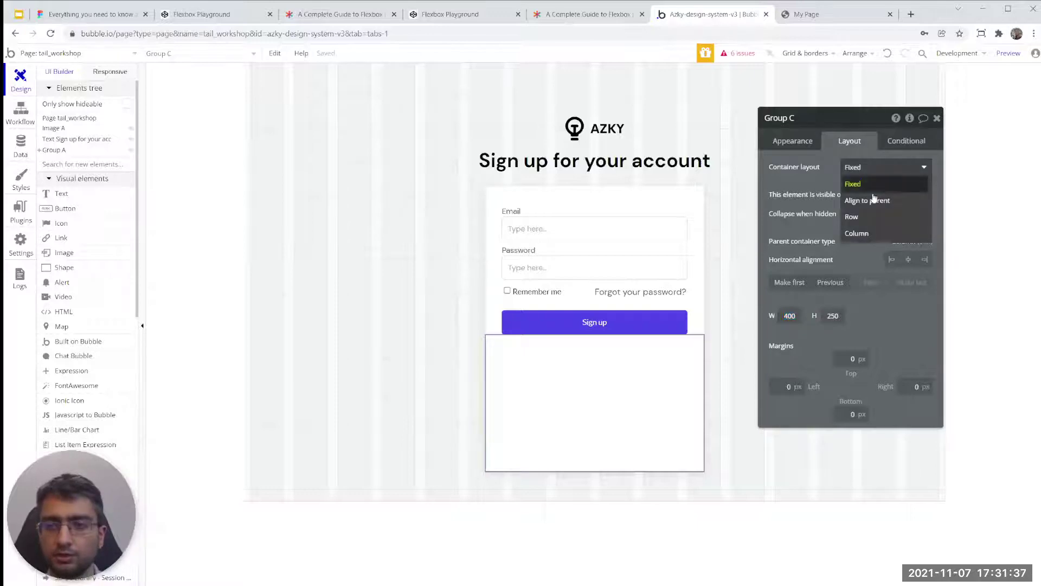
left_click(870, 217)
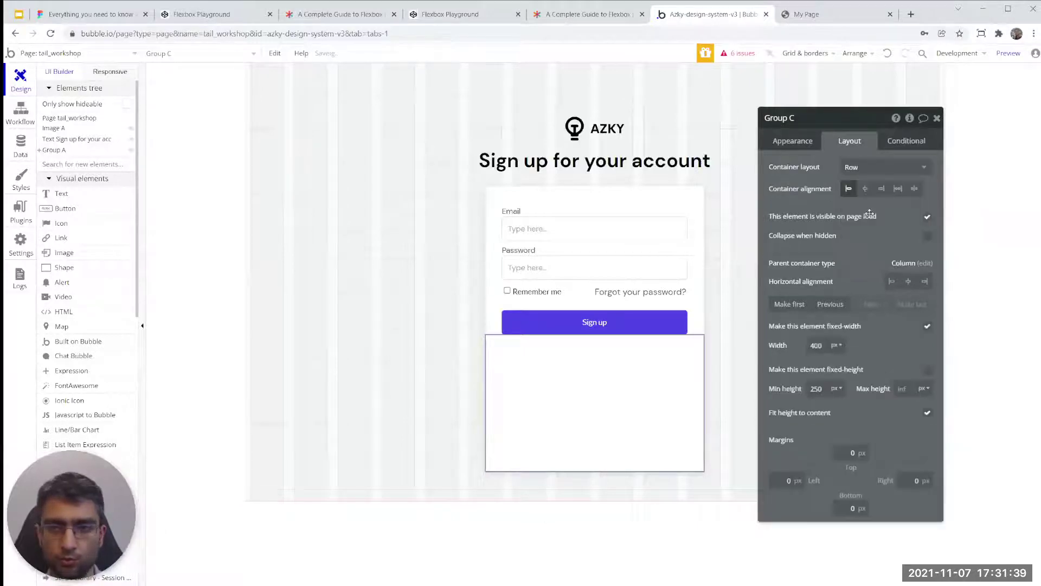
left_click(928, 326)
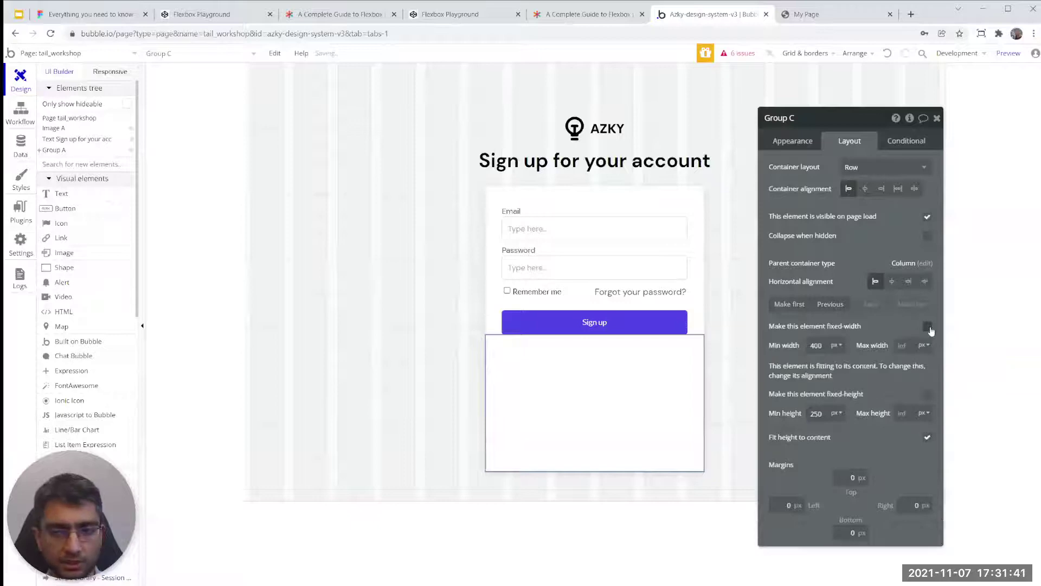
left_click(924, 281)
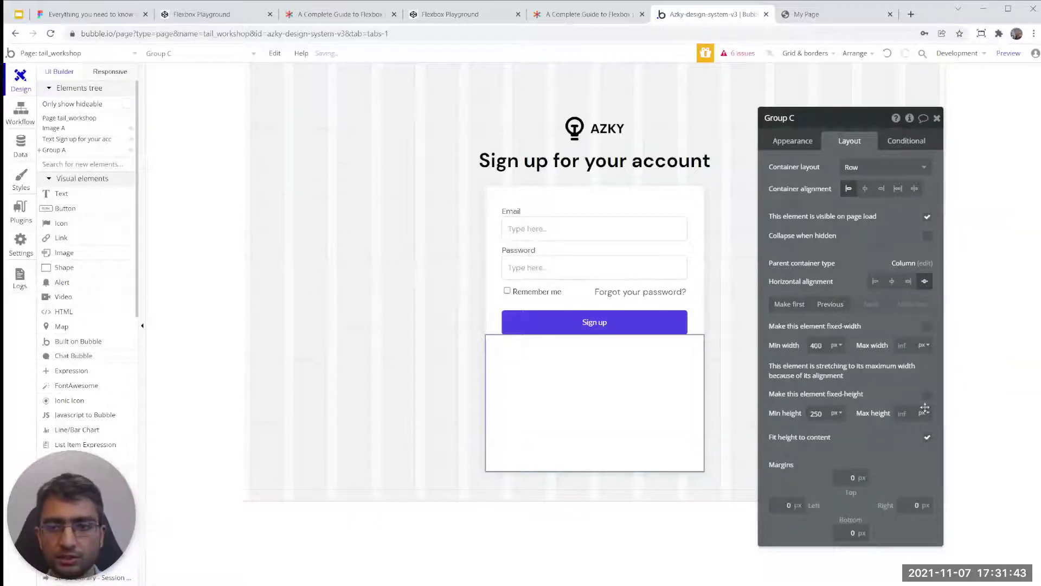
- Try a 60 px minimum height on the new group, and set it to 45 px
left_click(818, 414)
type("6")
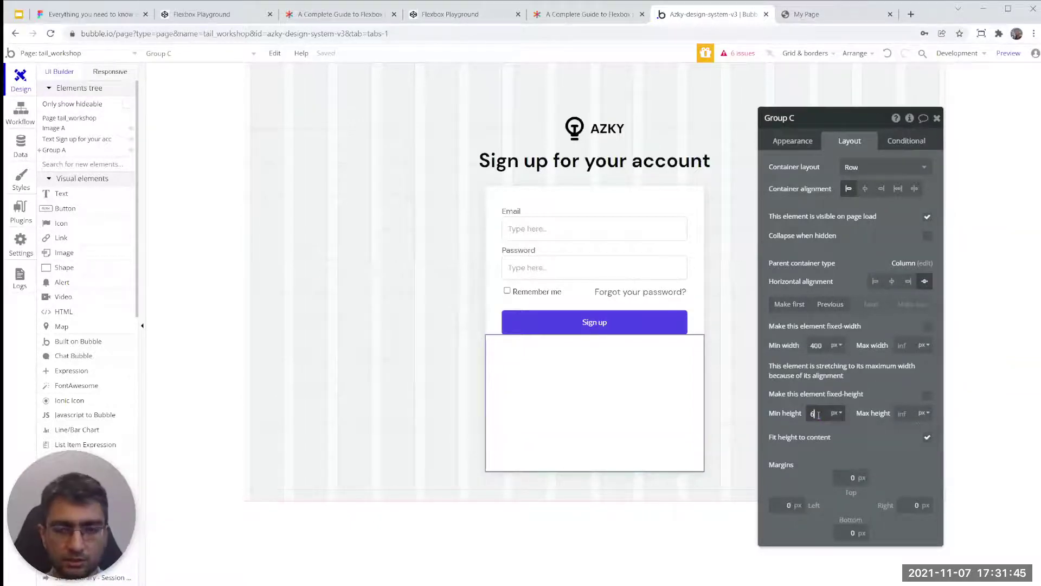
type("0")
key("Return")
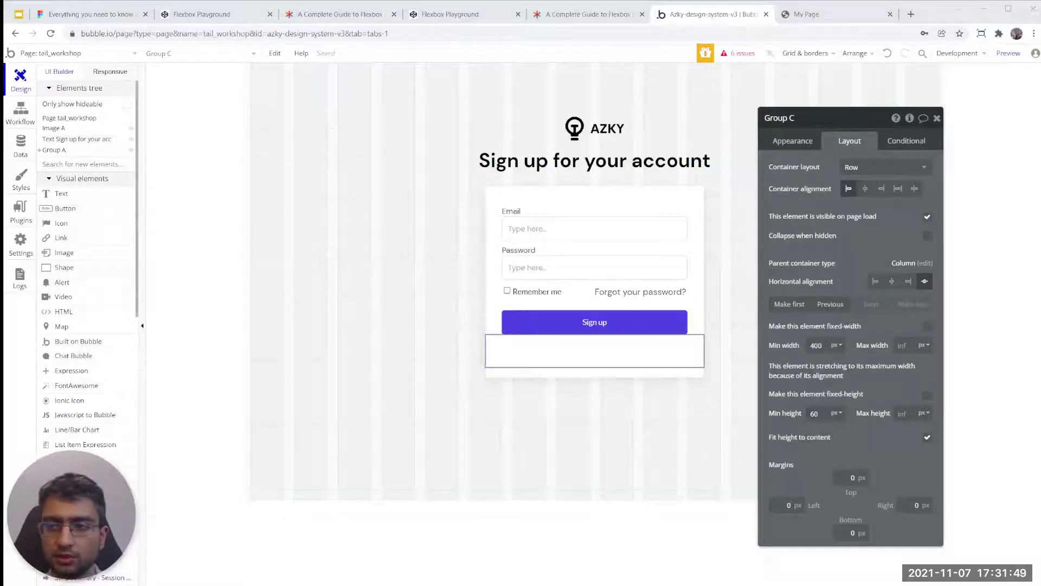
left_click(814, 414)
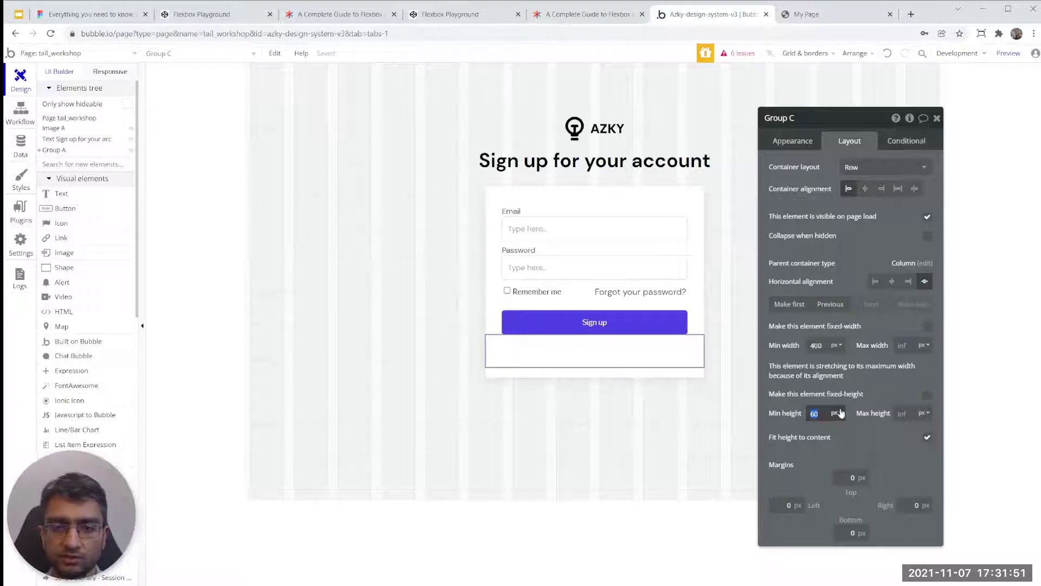
type("45")
key("Return")
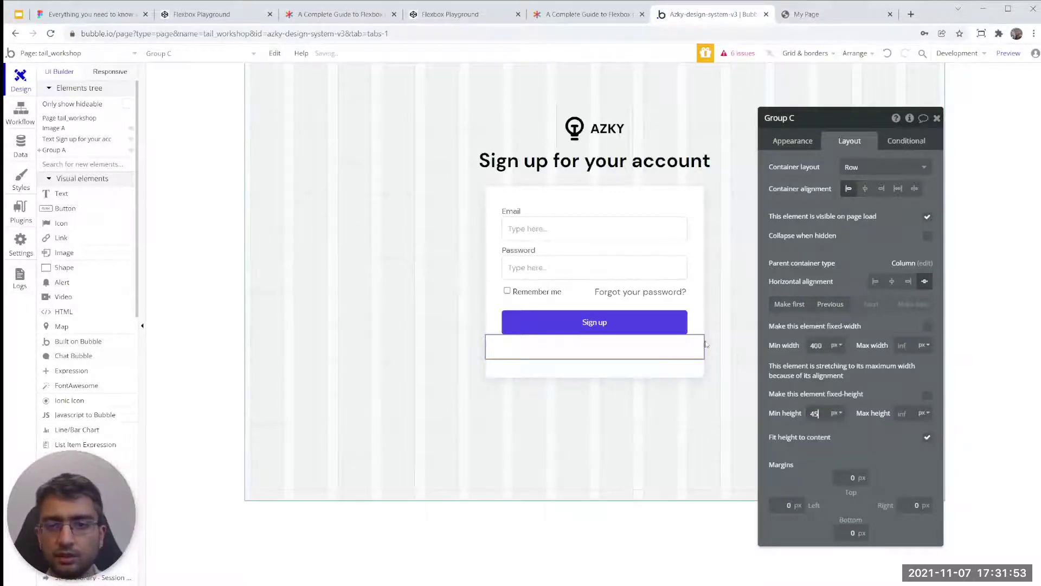
- Set the new group's margins to 30 px left, 30 px right and 10 px top
left_click(773, 507)
type("30")
key("Tab")
type("30")
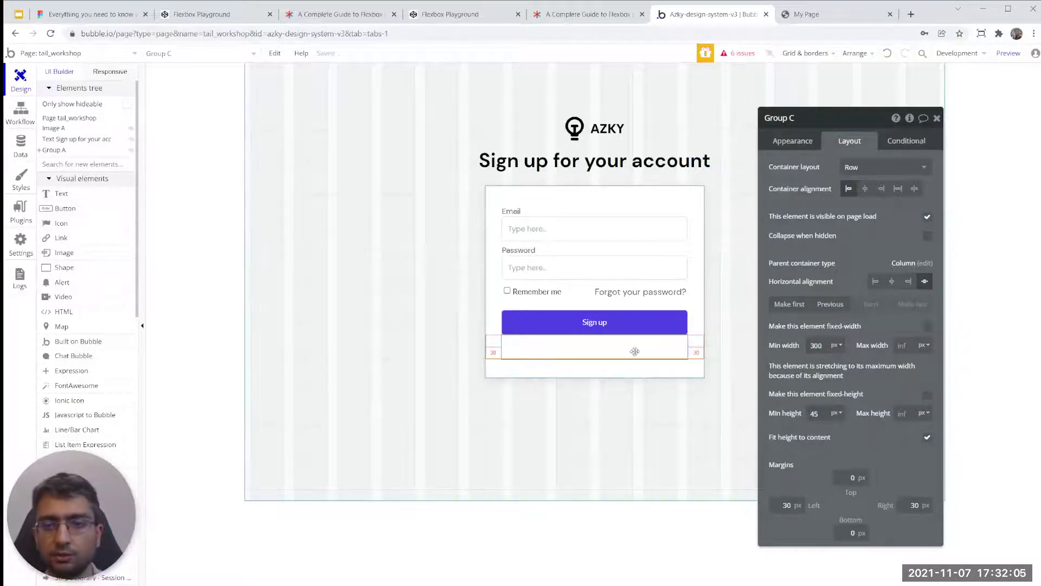
left_click(849, 478)
type("1")
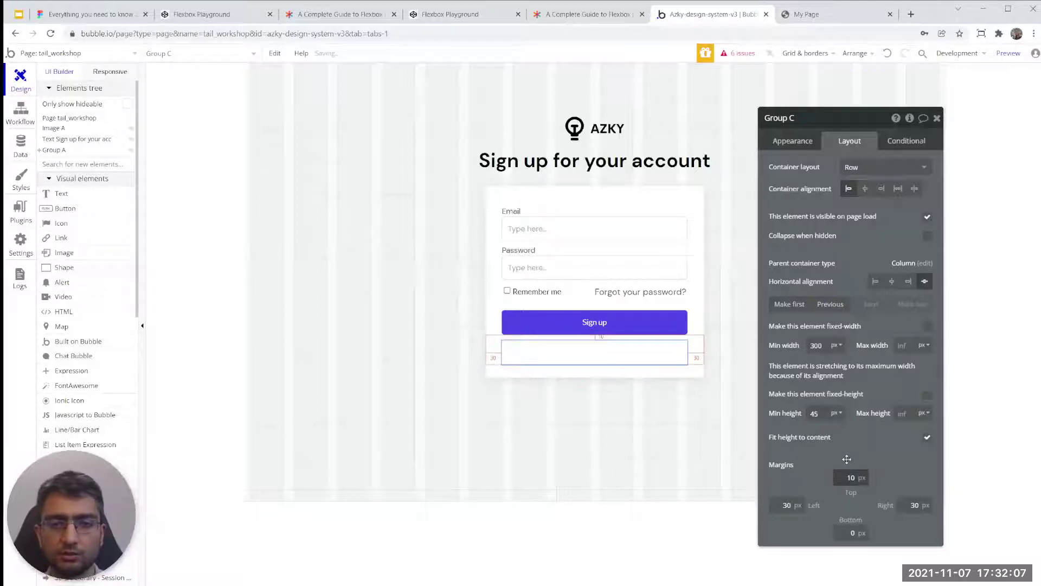
left_click(845, 460)
- Apply the Sign In With Google style to the new group below the Sign up button
left_click(594, 333)
left_click(595, 350)
left_click(793, 140)
left_click(840, 272)
type("sign")
left_click(849, 306)
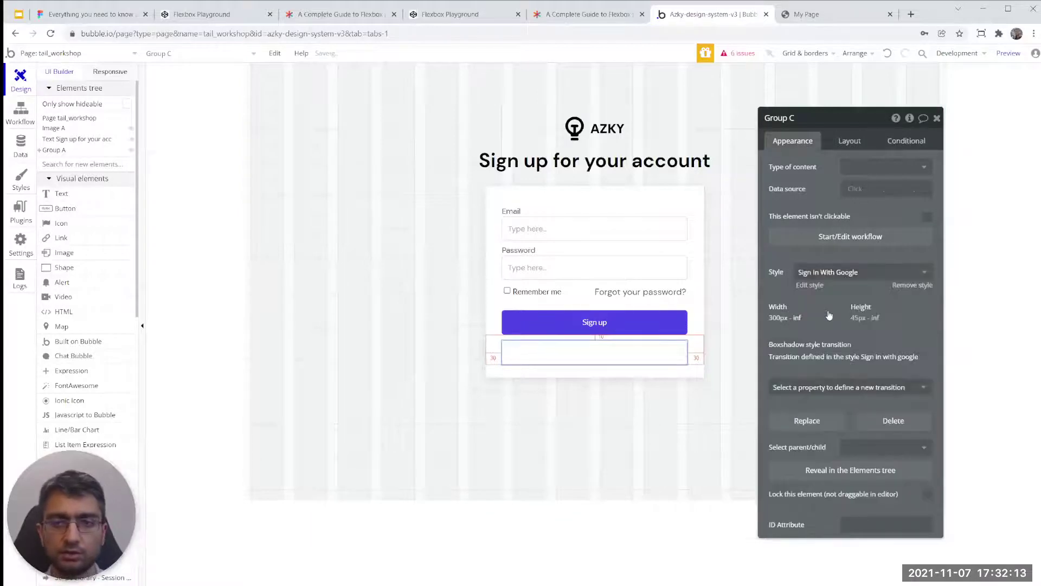
- Examine the Sign up with Google button on the reference page, reload that page and return to the editor
left_click(642, 319)
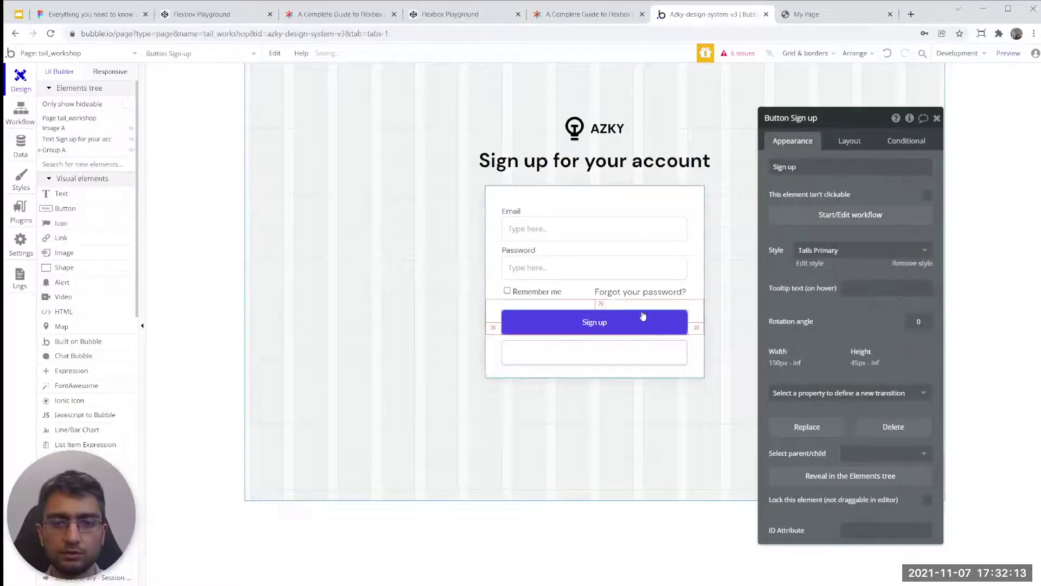
left_click(645, 347)
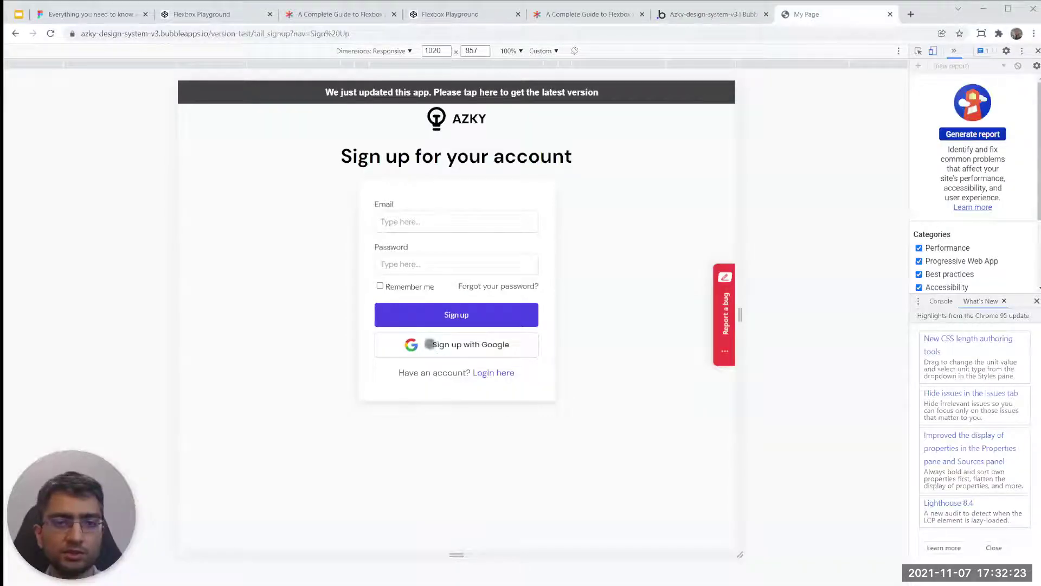
left_click(507, 93)
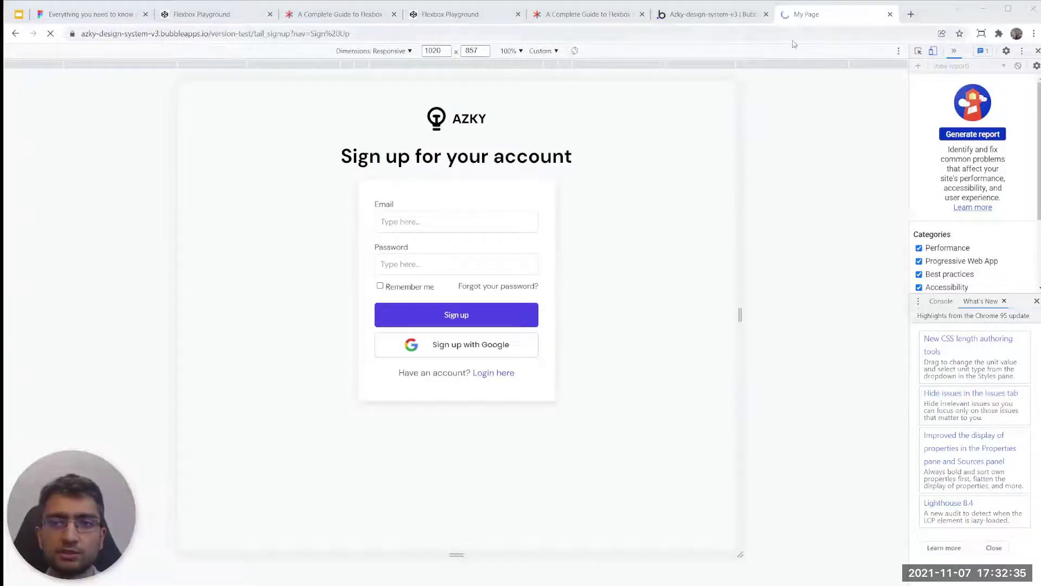
left_click(704, 16)
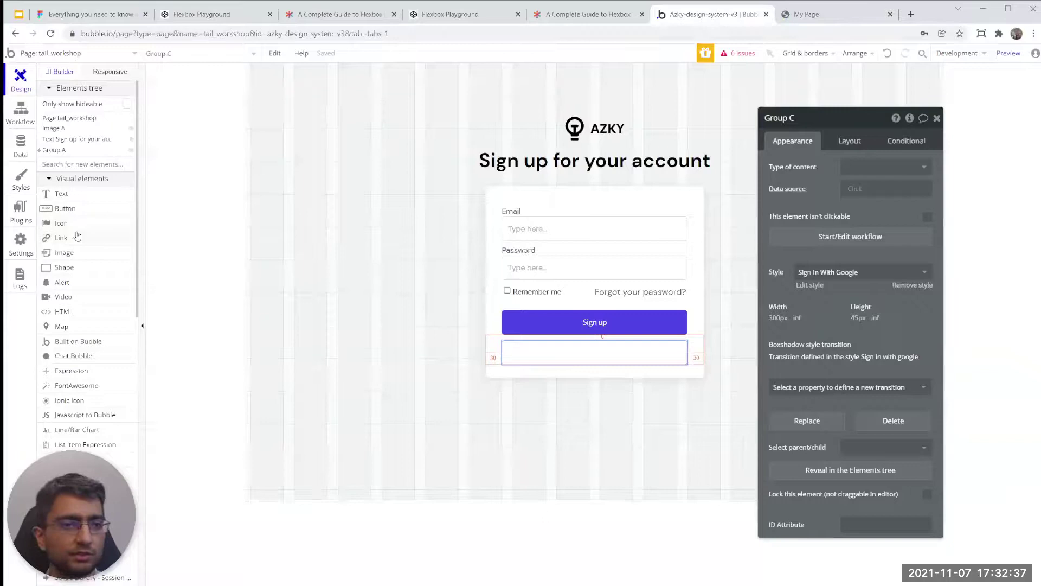
- Add an image inside the new group and fix its width and height at 45 px
left_click(63, 253)
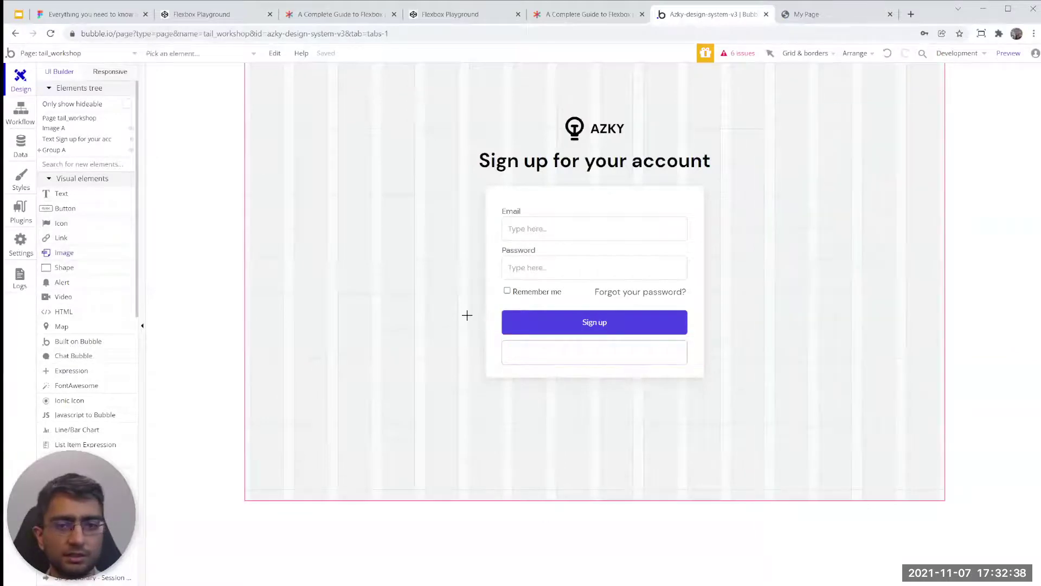
left_click(509, 346)
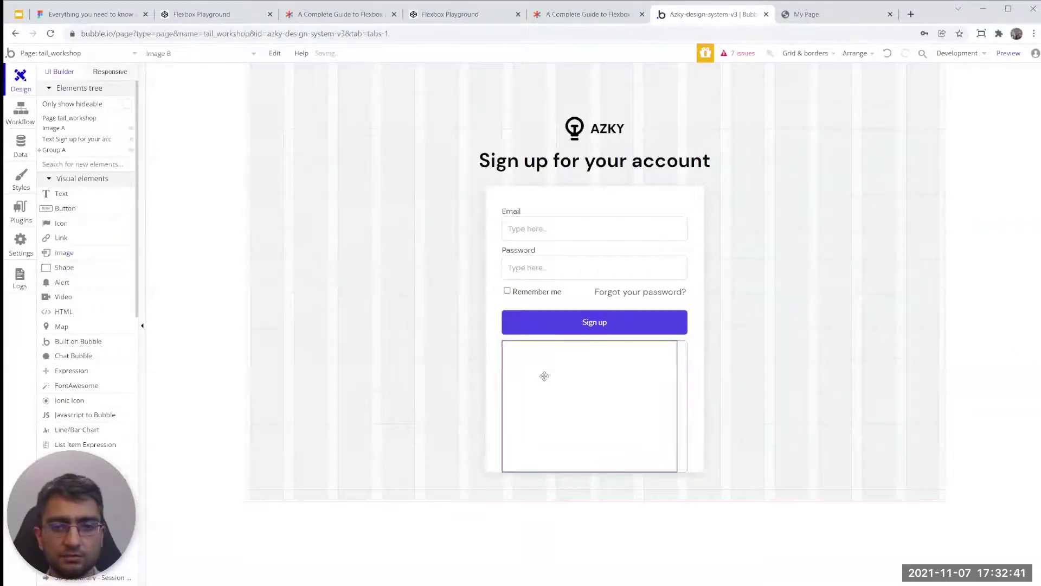
double_click(545, 375)
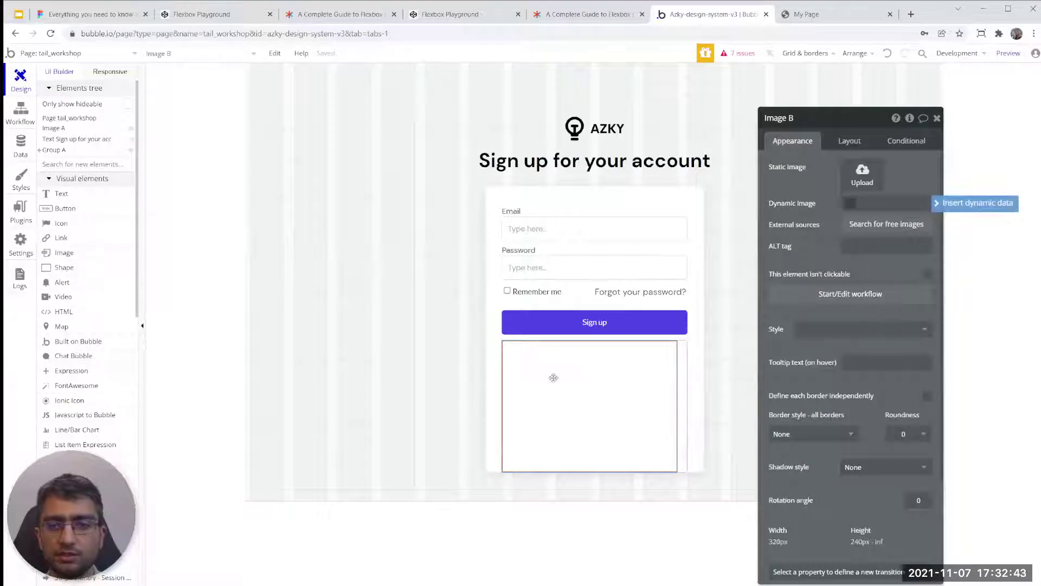
left_click(847, 141)
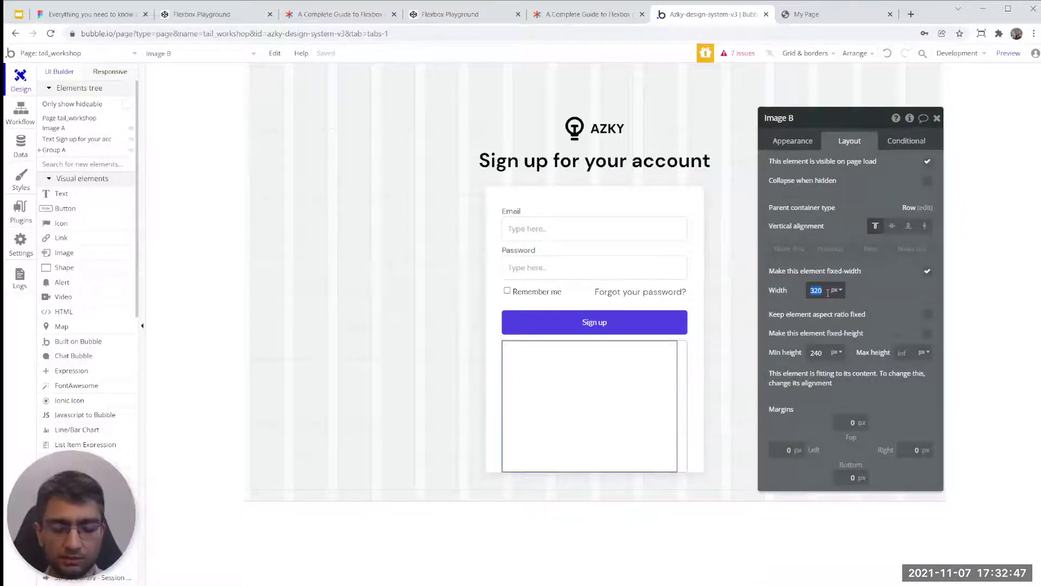
type("45")
left_click(826, 352)
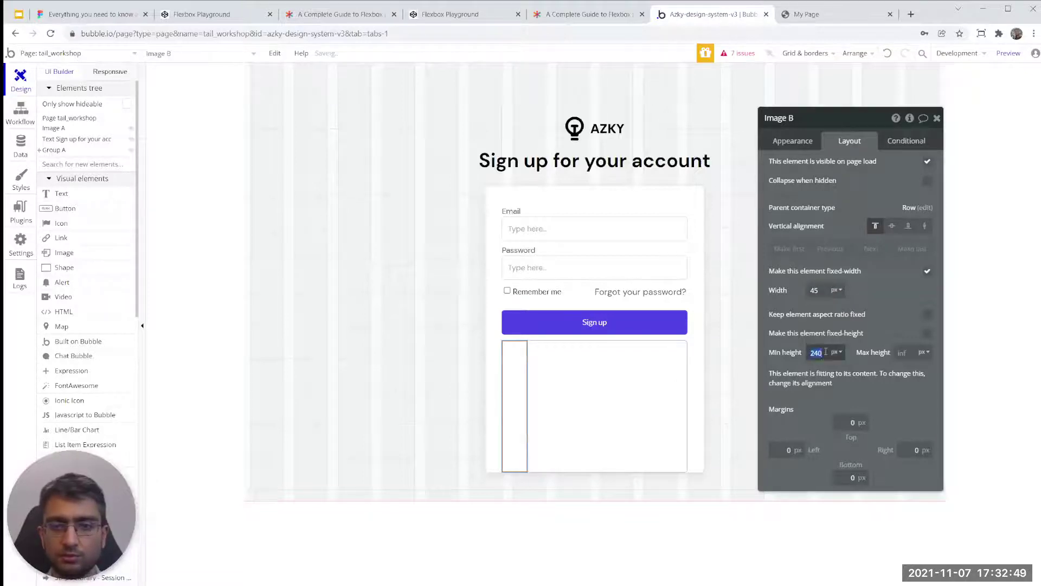
left_click(927, 332)
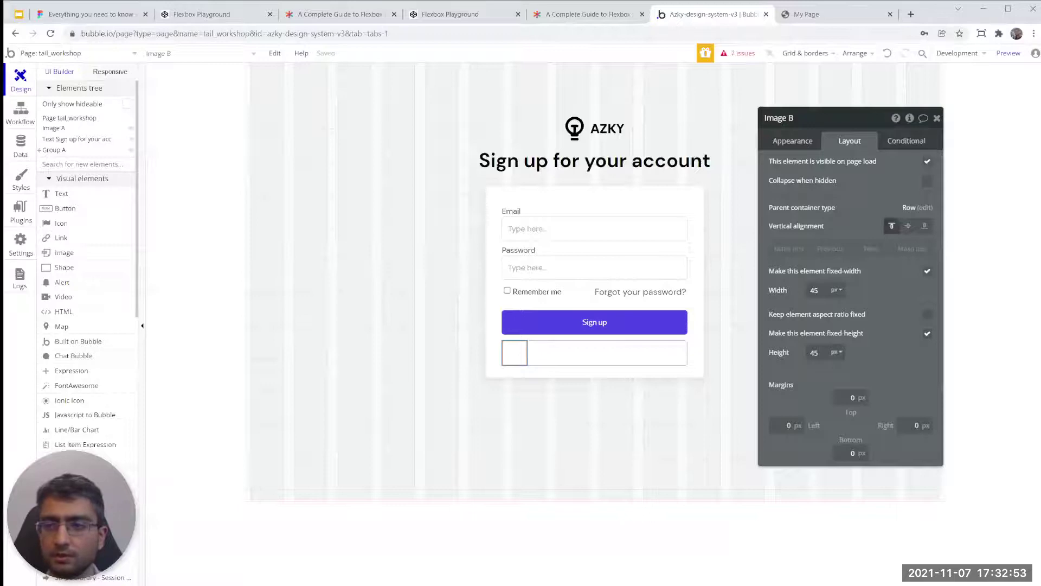
- Paste the Google logo SVG address as the new image's dynamic image source
left_click(792, 140)
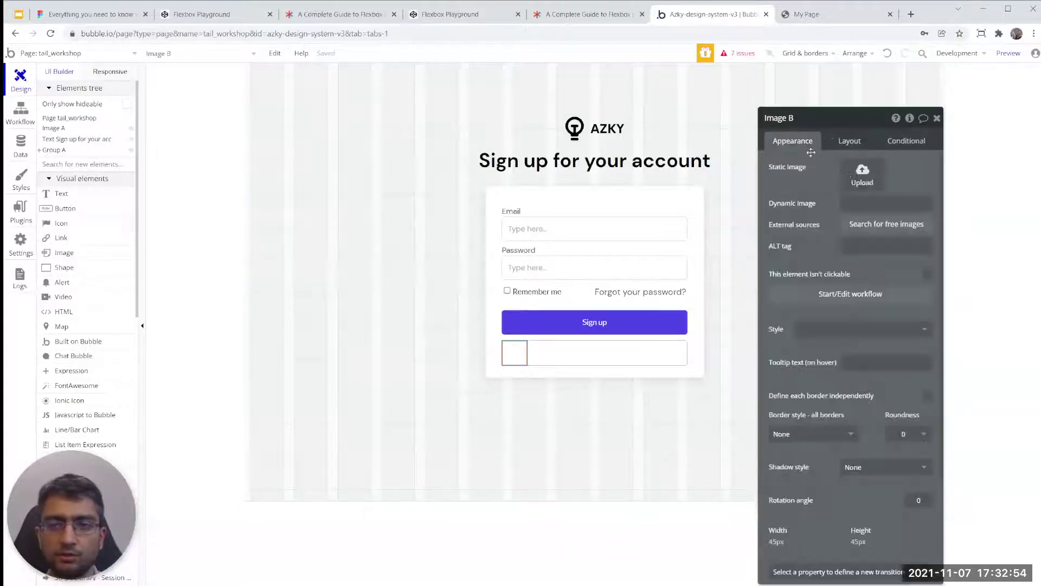
left_click(864, 202)
key("ctrl+v")
left_click(801, 207)
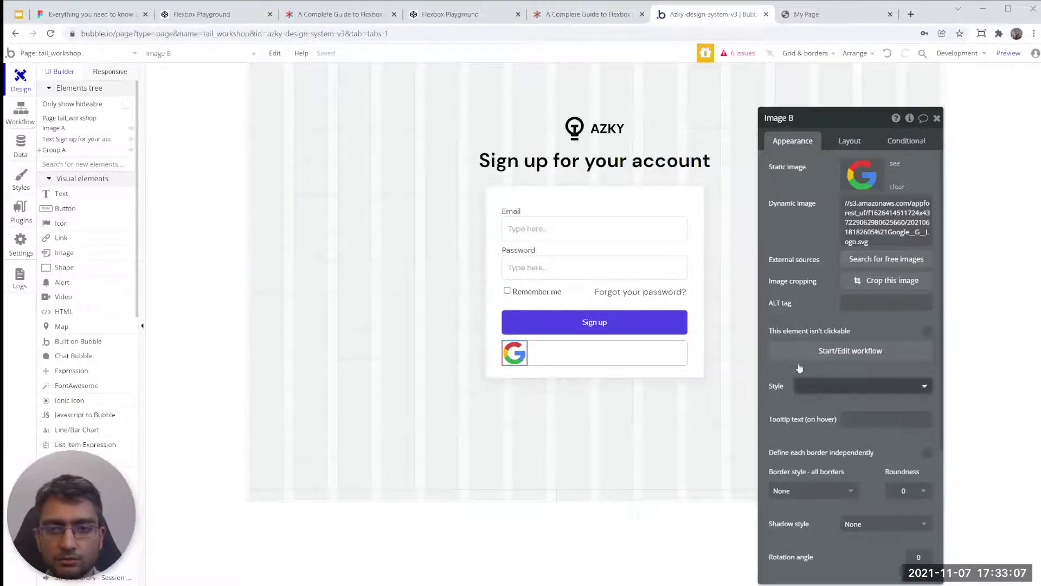
- Try a 30 px left margin on the Google logo image, and set it to 40 px
left_click(847, 142)
left_click(786, 421)
type("30")
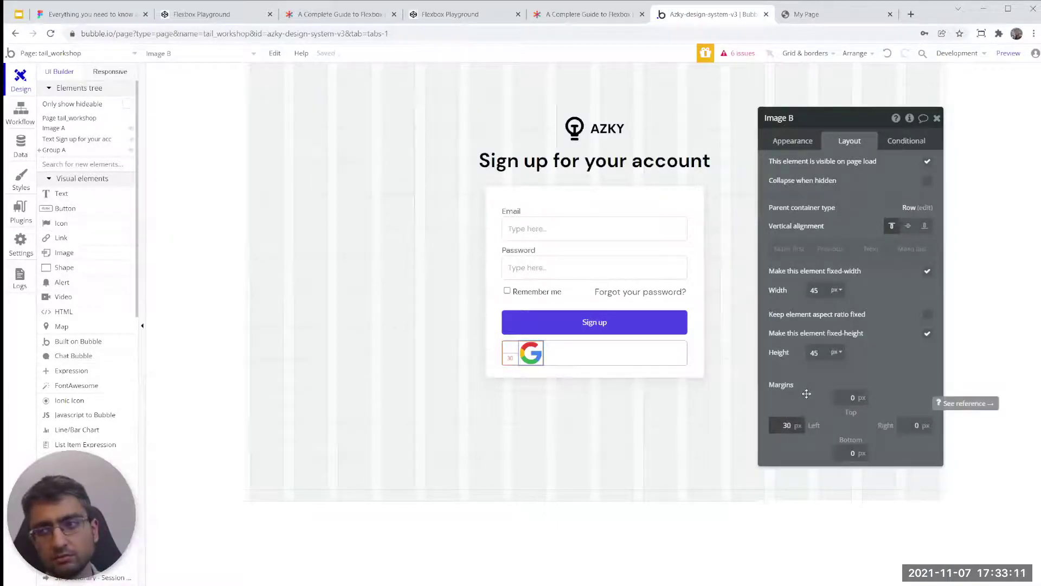
type("4")
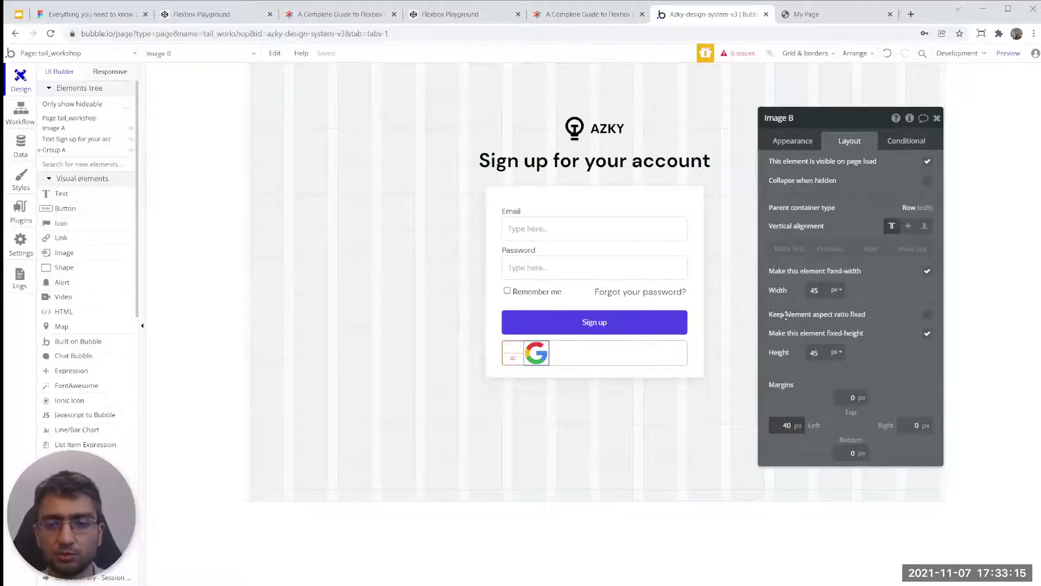
- Resize the Google logo image to 25 by 25 px and centre it vertically in its group
left_click(819, 291)
type("25")
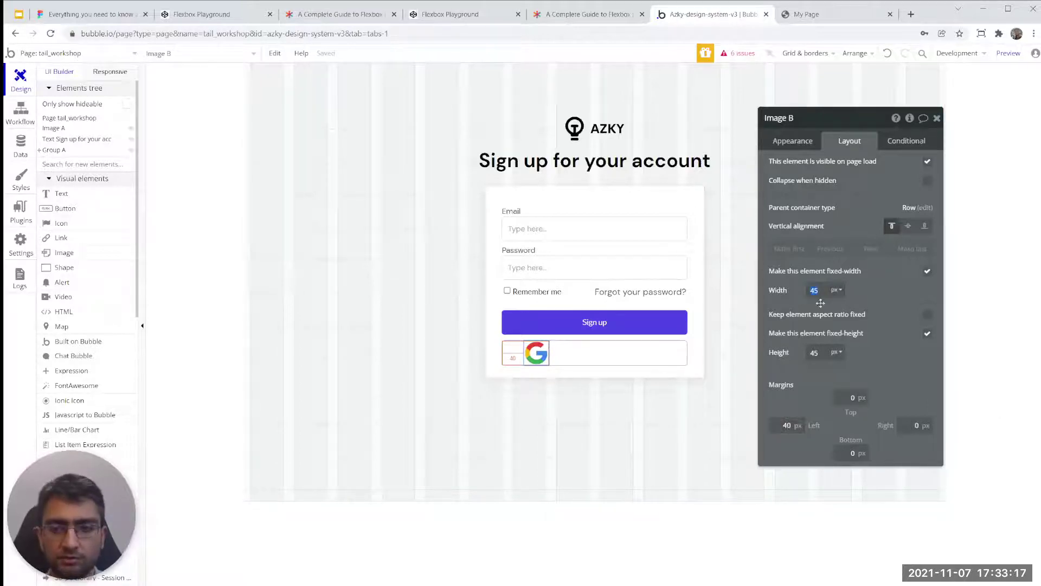
double_click(815, 353)
type("25")
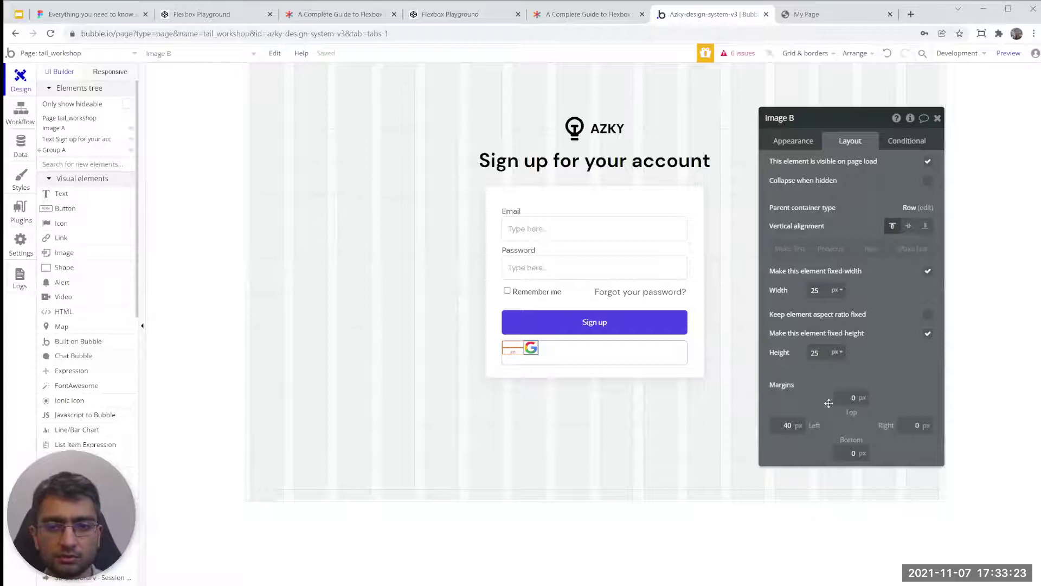
left_click(909, 227)
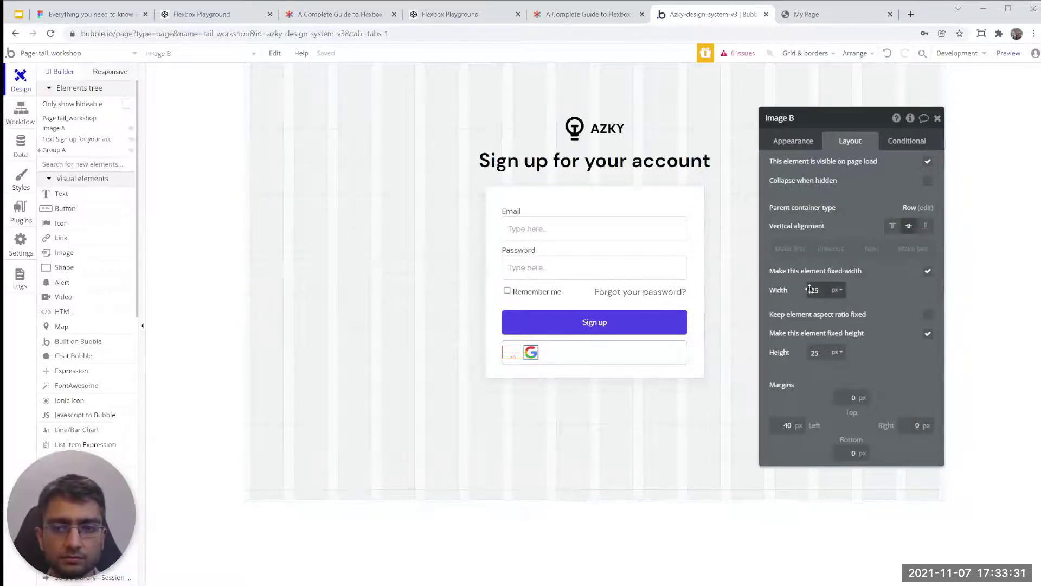
- Enlarge the Google logo image to 30 px wide and 30 px high
type("0")
left_click(814, 352)
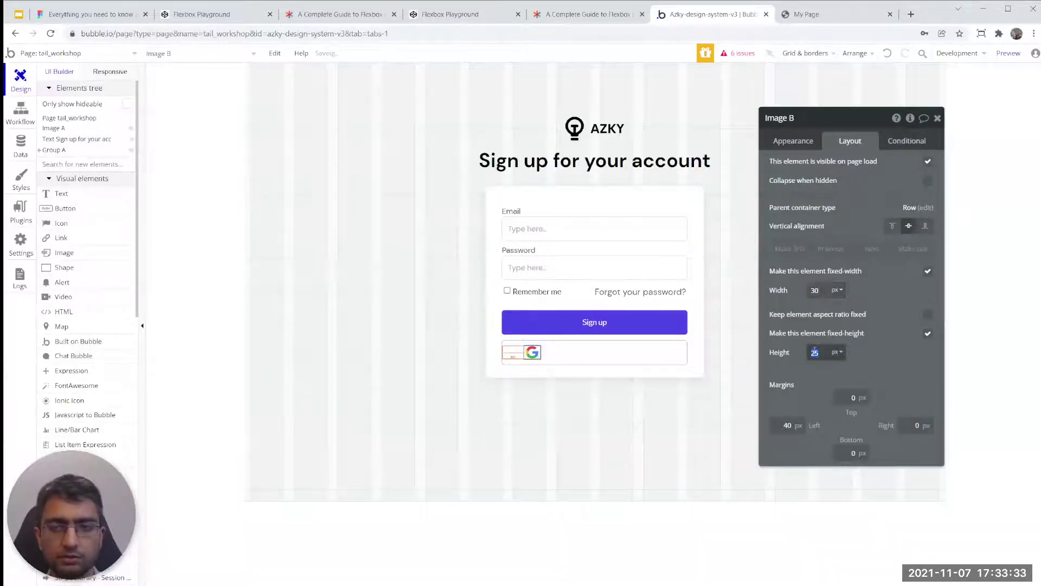
left_click(812, 373)
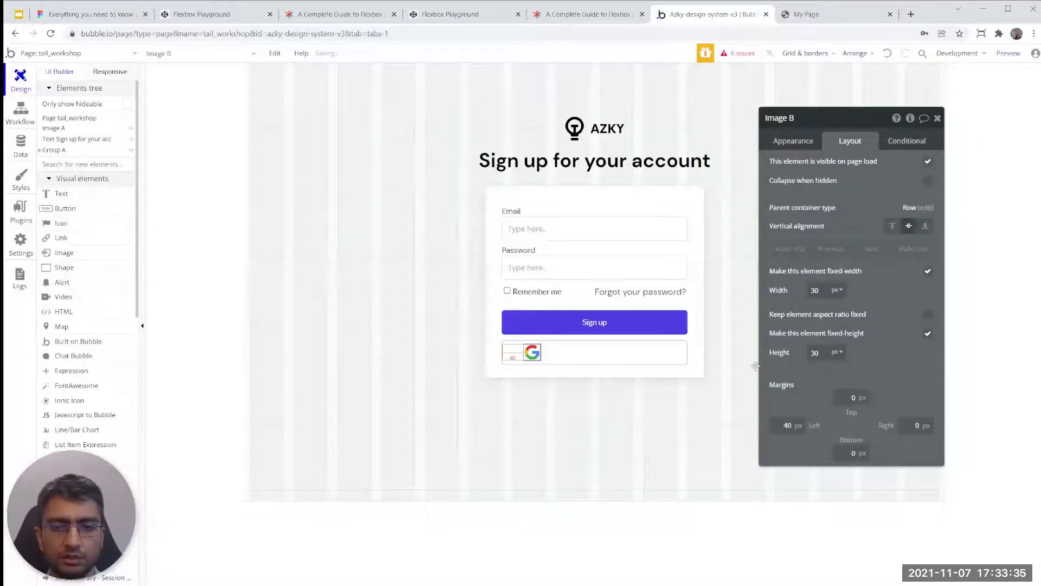
- Check the reference sign-up page and add a text element beside the Google logo inside its group
left_click(833, 10)
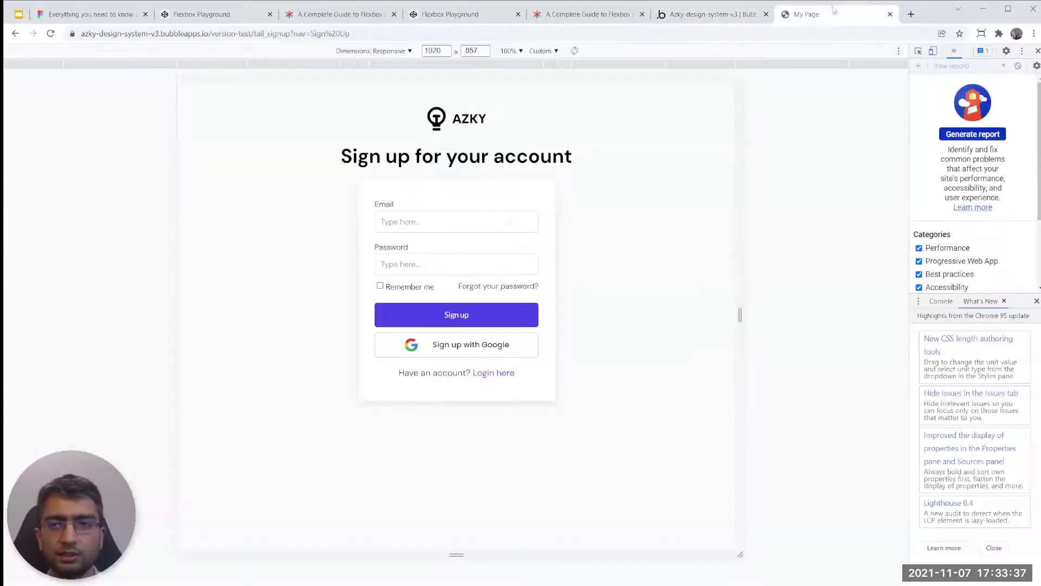
left_click(690, 16)
left_click(86, 197)
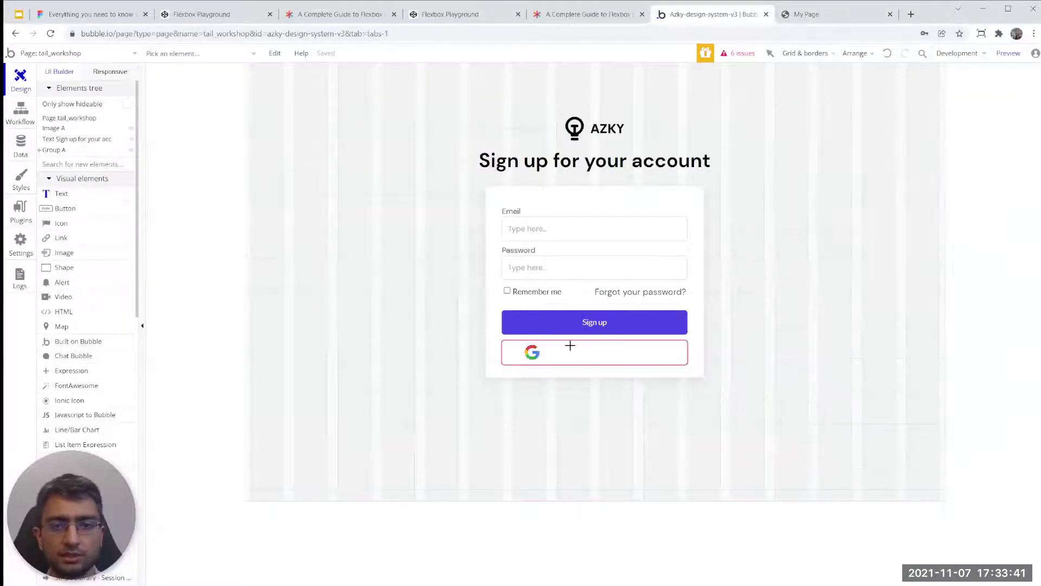
left_click(602, 351)
- Try the different container alignments on the row group holding the Google logo and text, and set it to centred
double_click(679, 349)
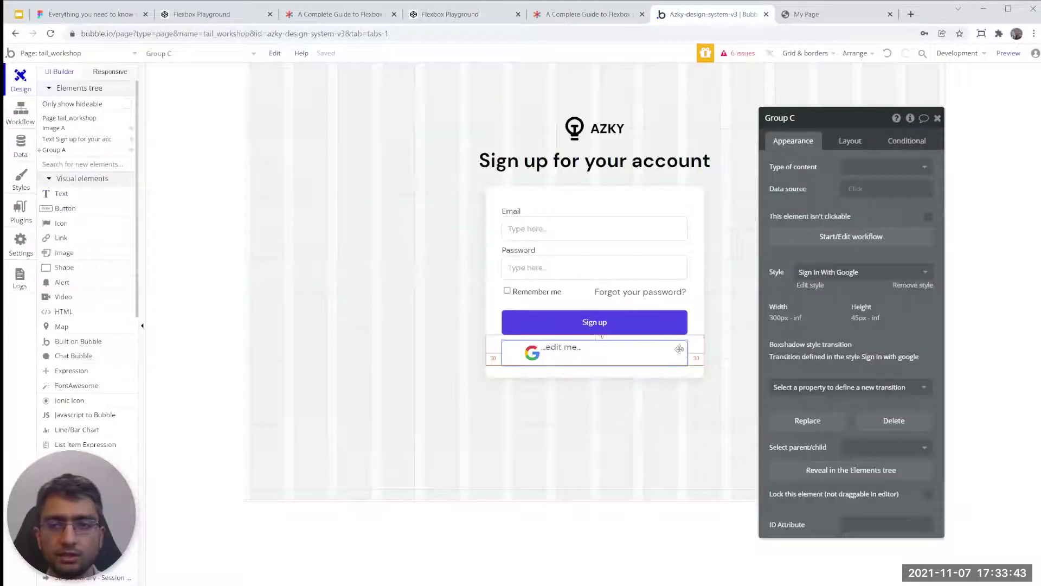
left_click(850, 142)
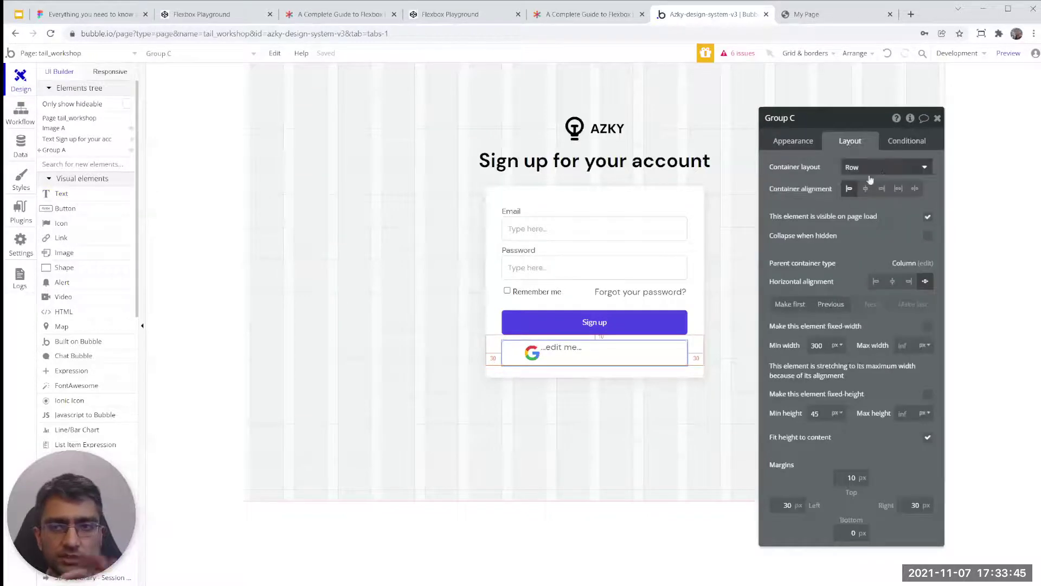
left_click(898, 189)
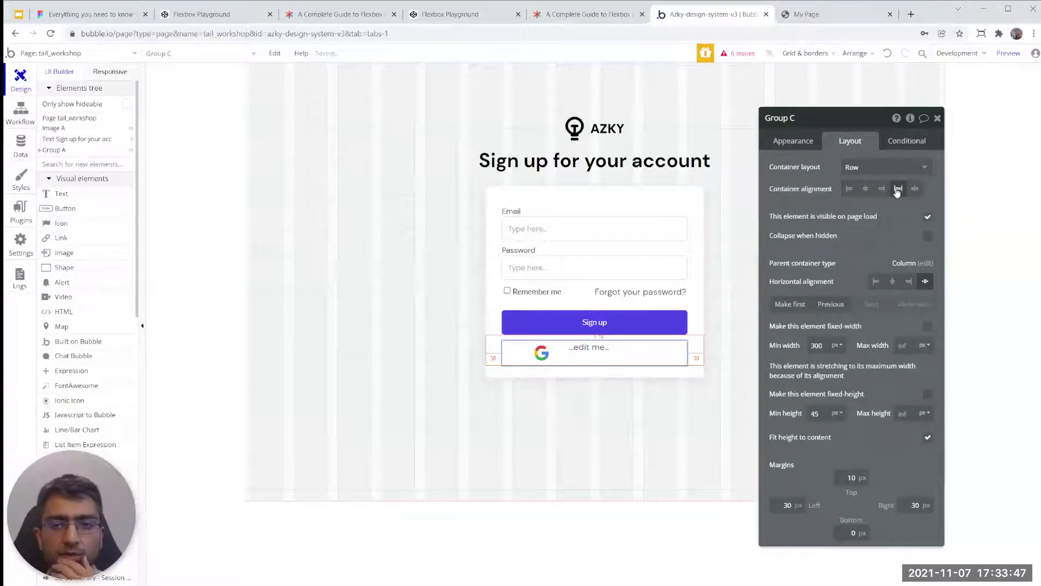
left_click(915, 189)
left_click(849, 188)
left_click(866, 190)
left_click(898, 190)
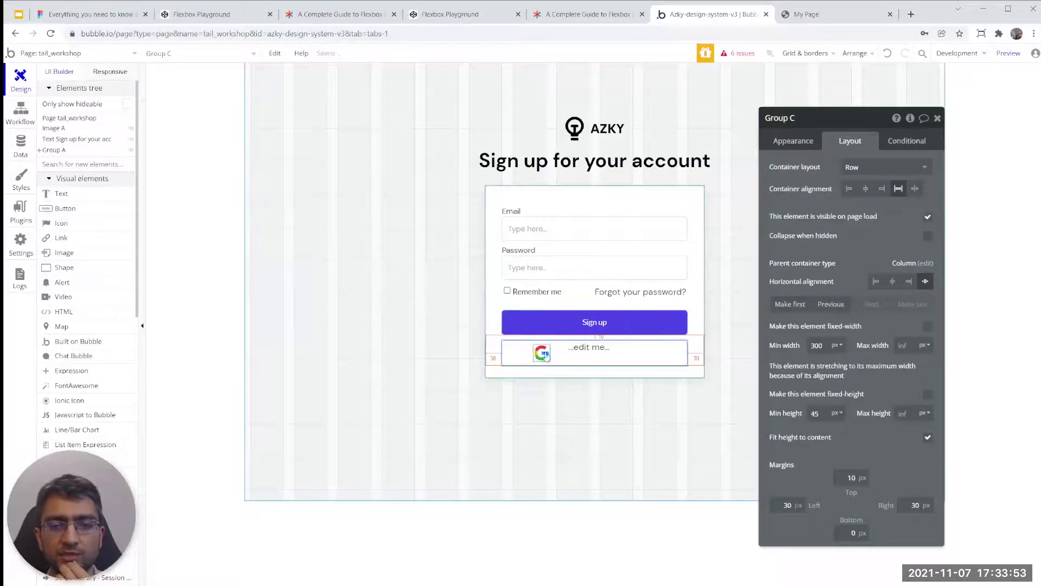
left_click(915, 189)
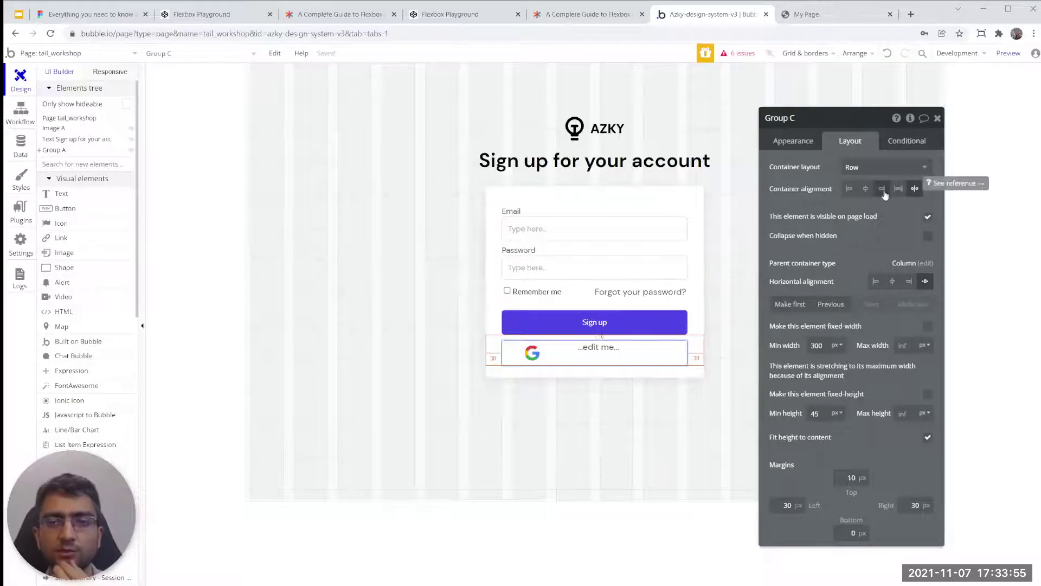
left_click(866, 189)
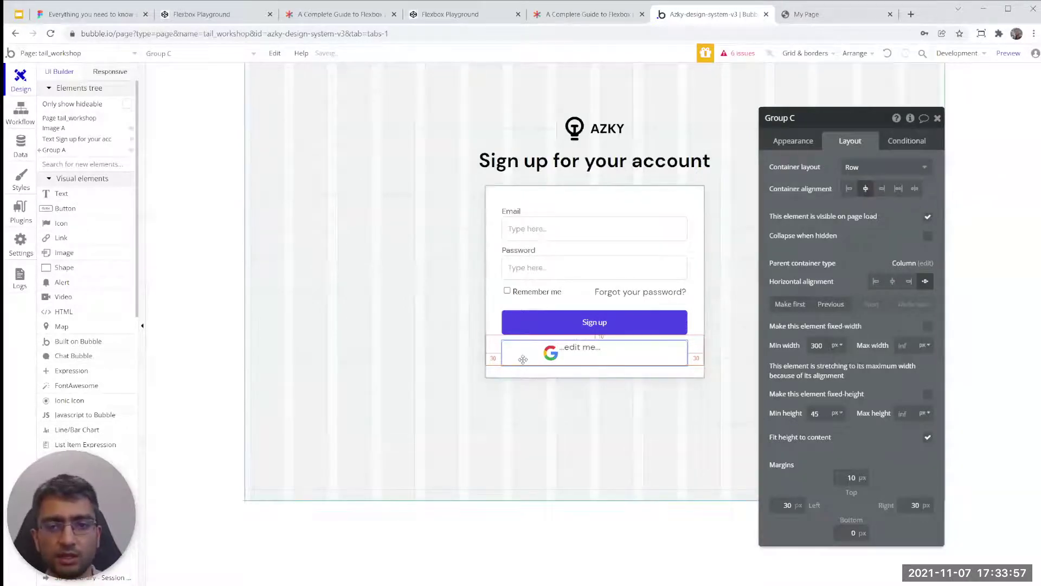
- Change the new text element's content to "Sign up with Google"
left_click(586, 353)
left_click(795, 141)
triple_click(844, 178)
type("s")
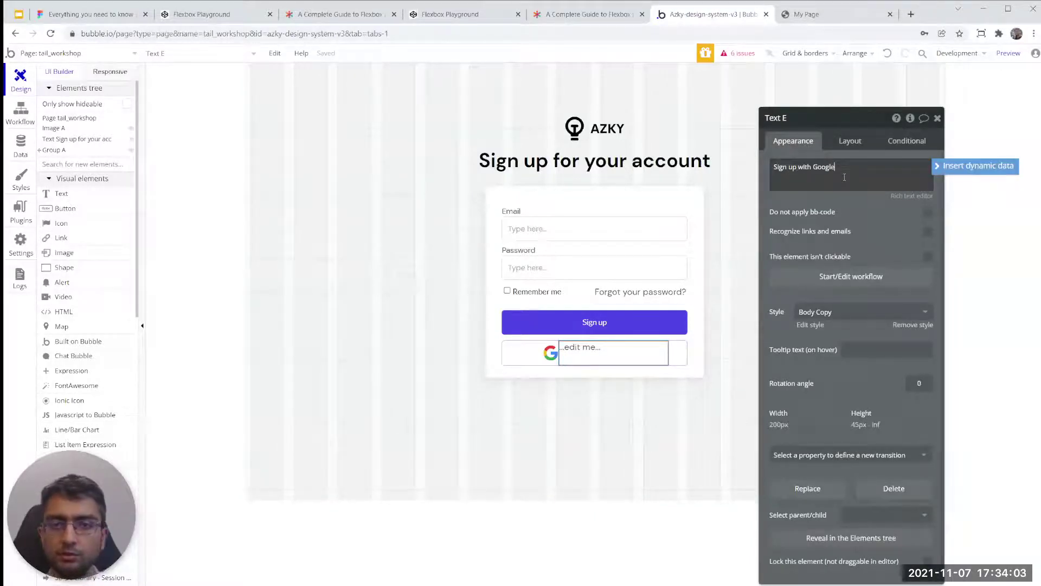
left_click(837, 212)
- Set the minimum height of the "Sign up with Google" text to 0 px
left_click(850, 146)
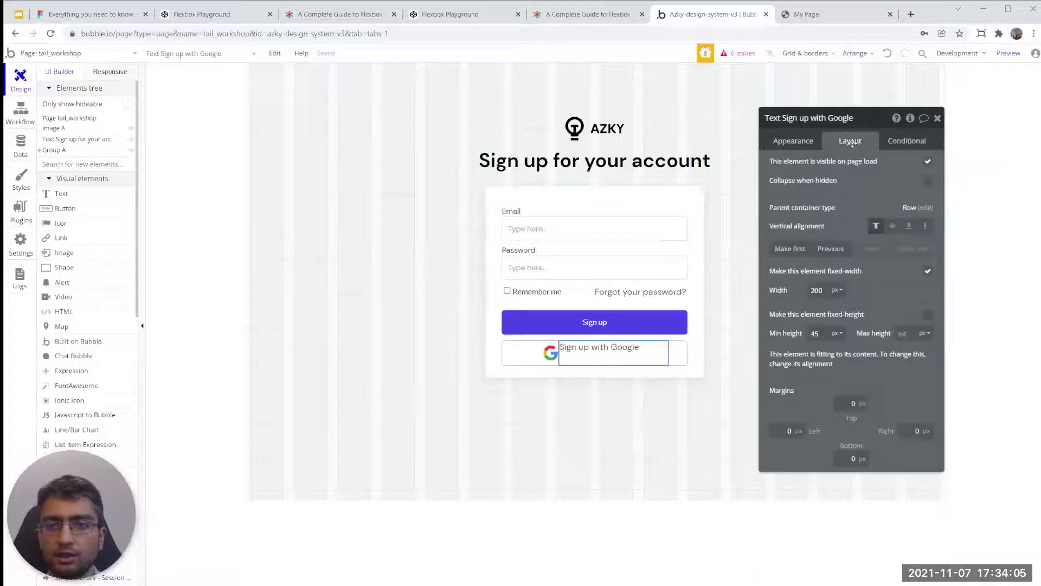
left_click(819, 334)
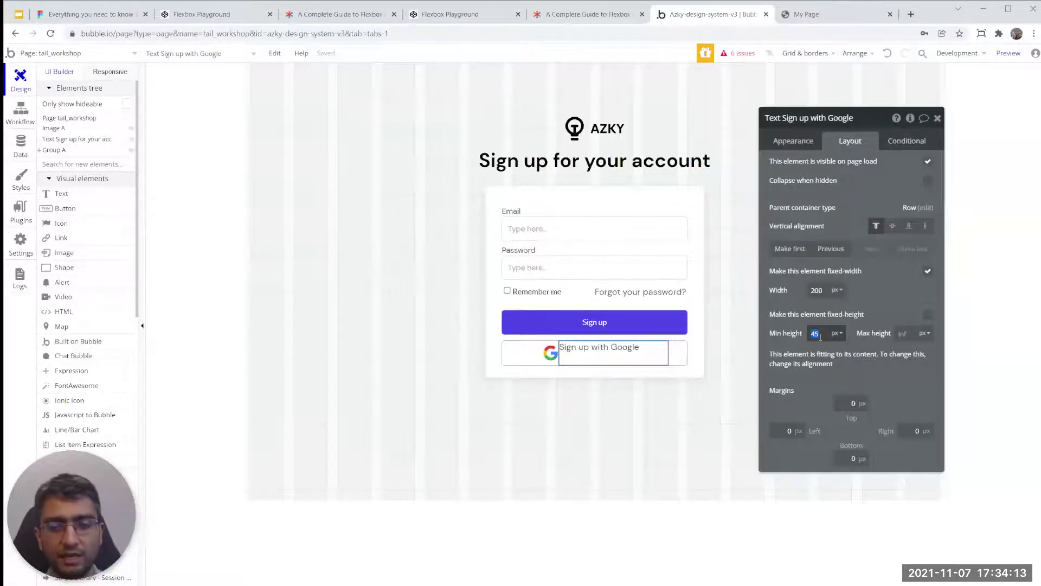
left_click(831, 351)
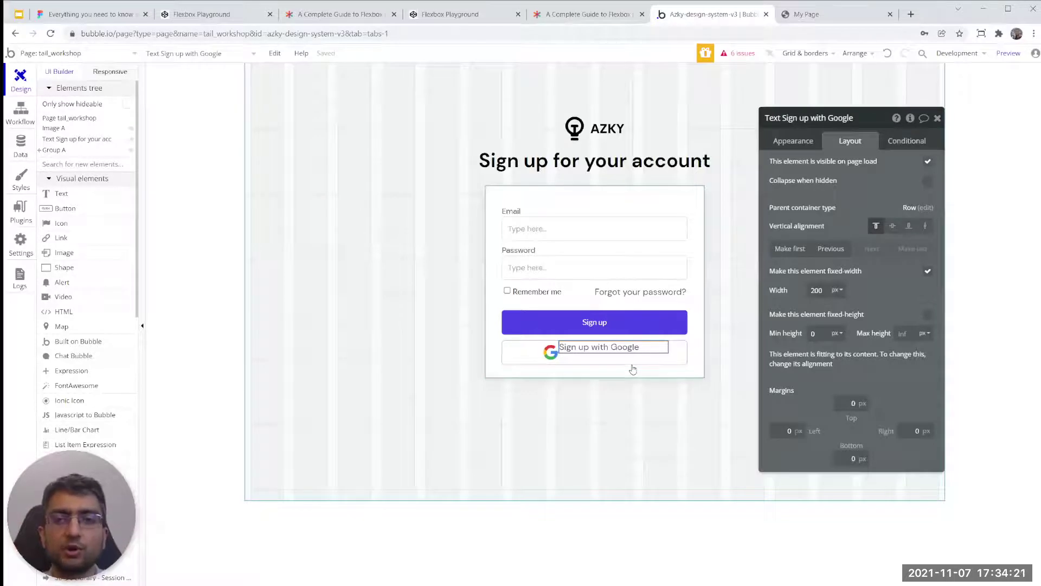
- Remove the Body Copy style from the "Sign up with Google" text so its font can be edited directly
left_click(793, 140)
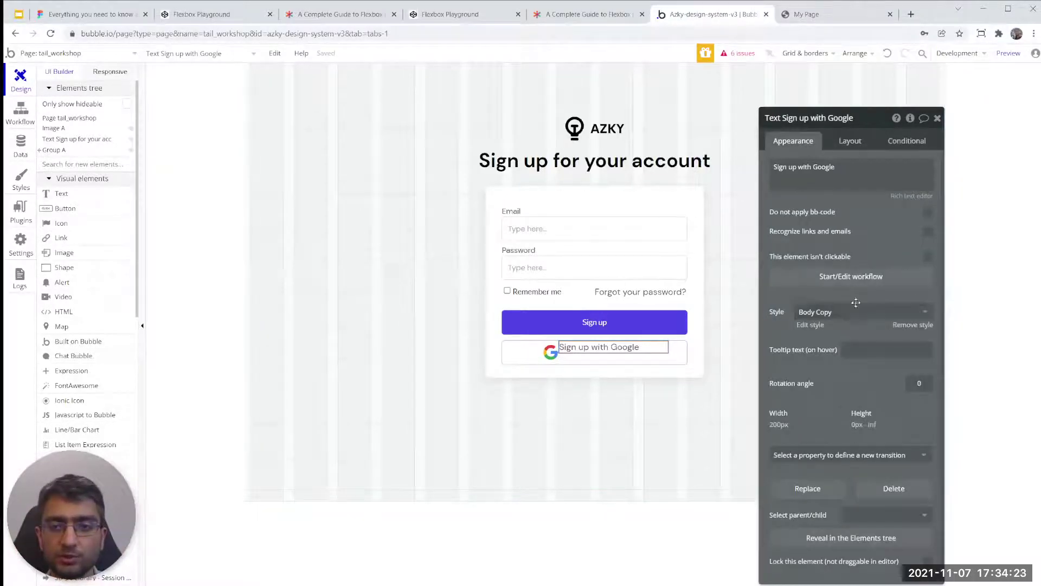
left_click(867, 316)
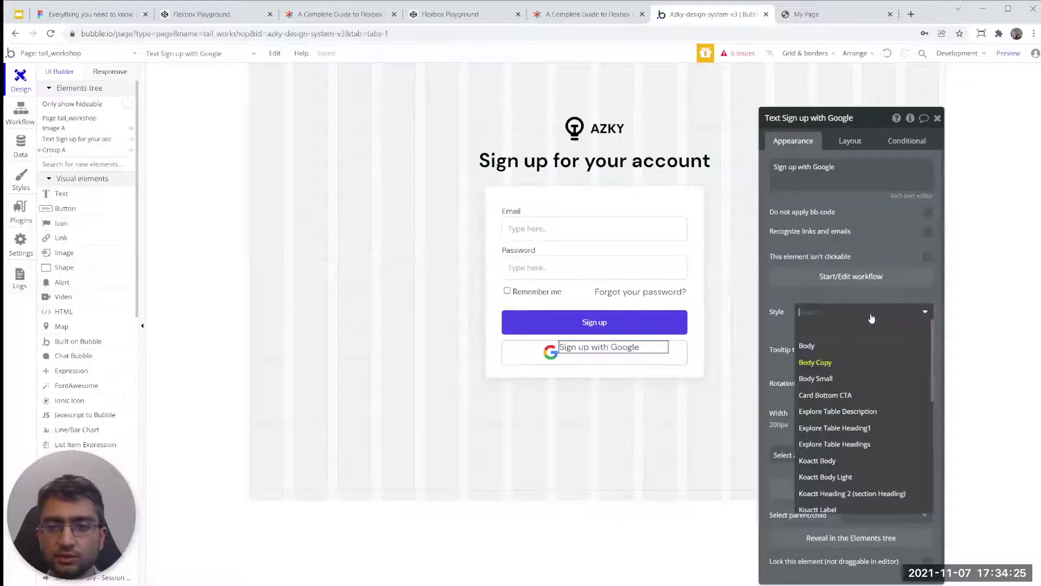
left_click(775, 317)
left_click(901, 327)
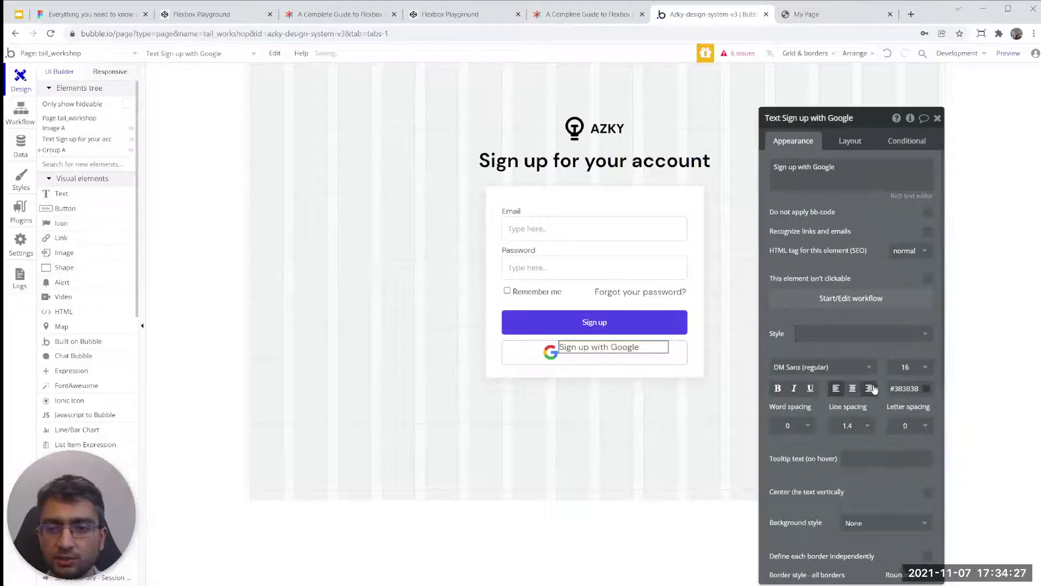
- Try font sizes 10, 8, 18 and 14 on the "Sign up with Google" text and return to 18
left_click(924, 367)
left_click(916, 451)
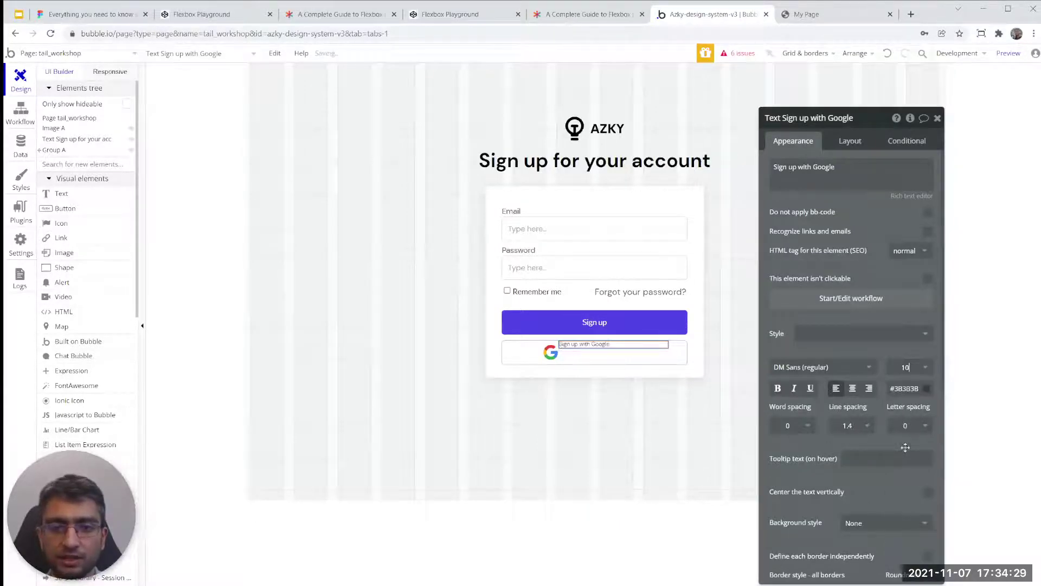
left_click(925, 369)
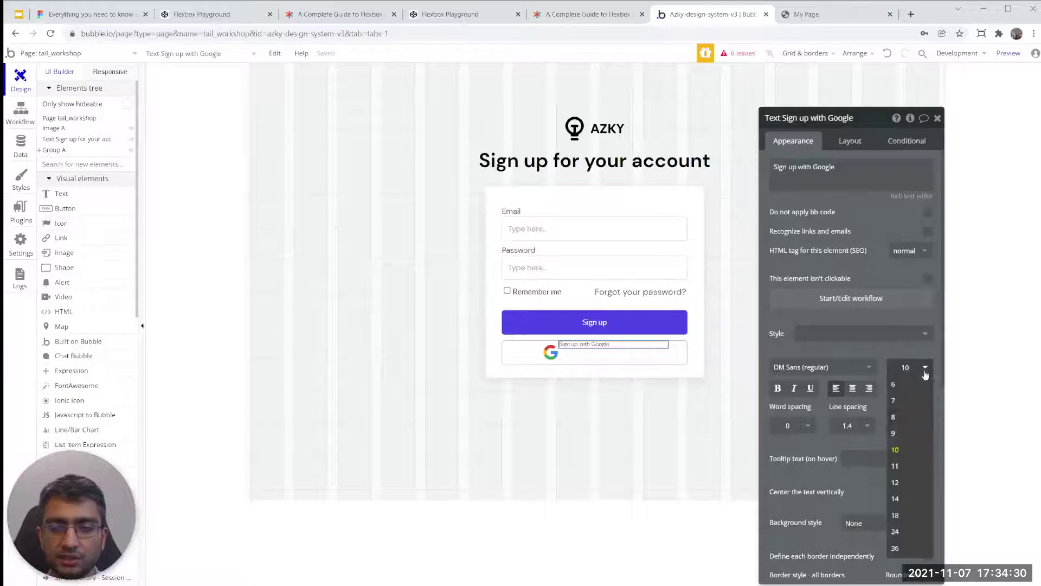
left_click(895, 417)
left_click(925, 372)
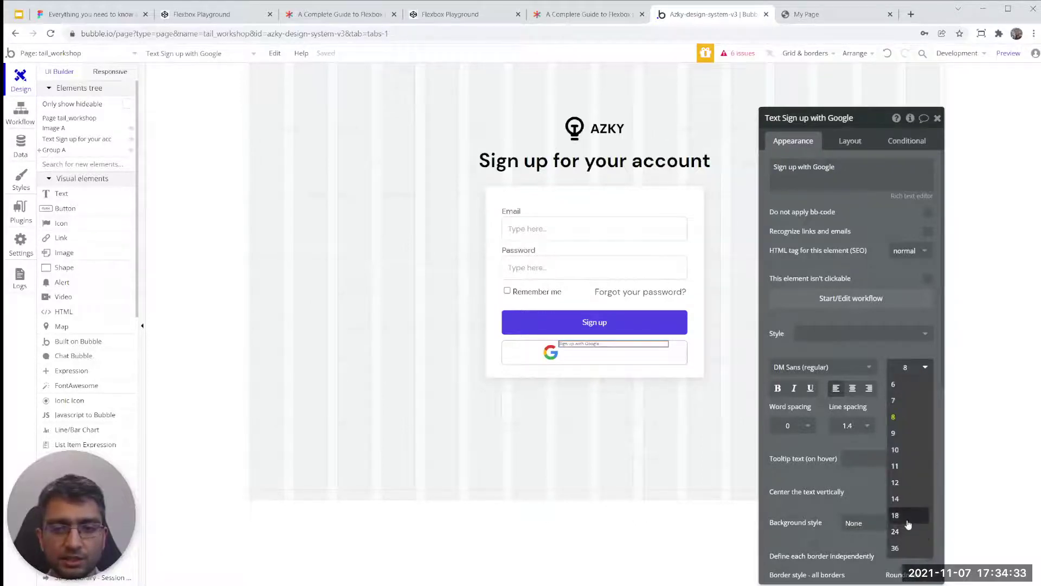
left_click(911, 518)
left_click(924, 371)
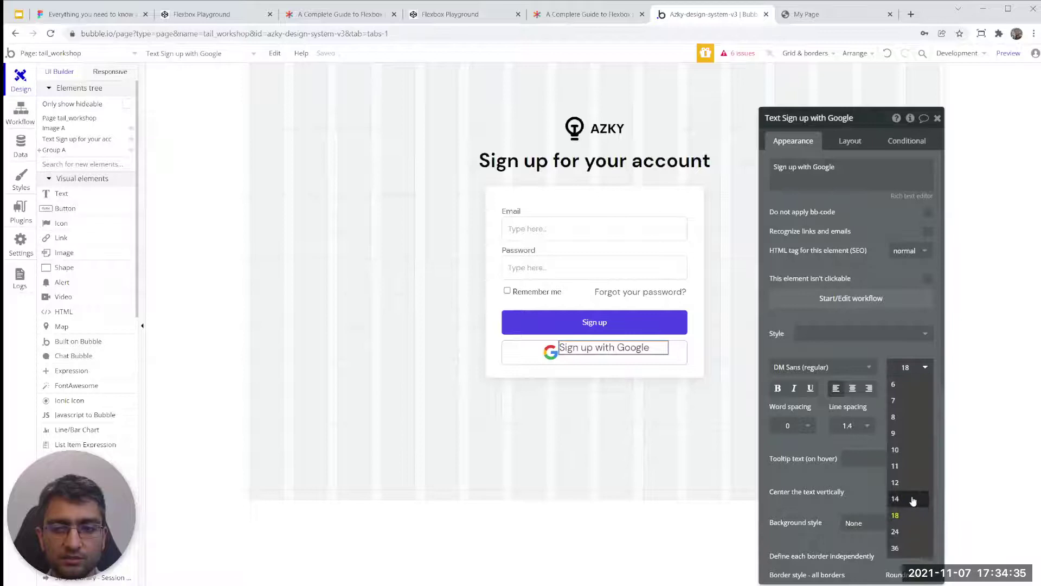
left_click(911, 500)
left_click(854, 144)
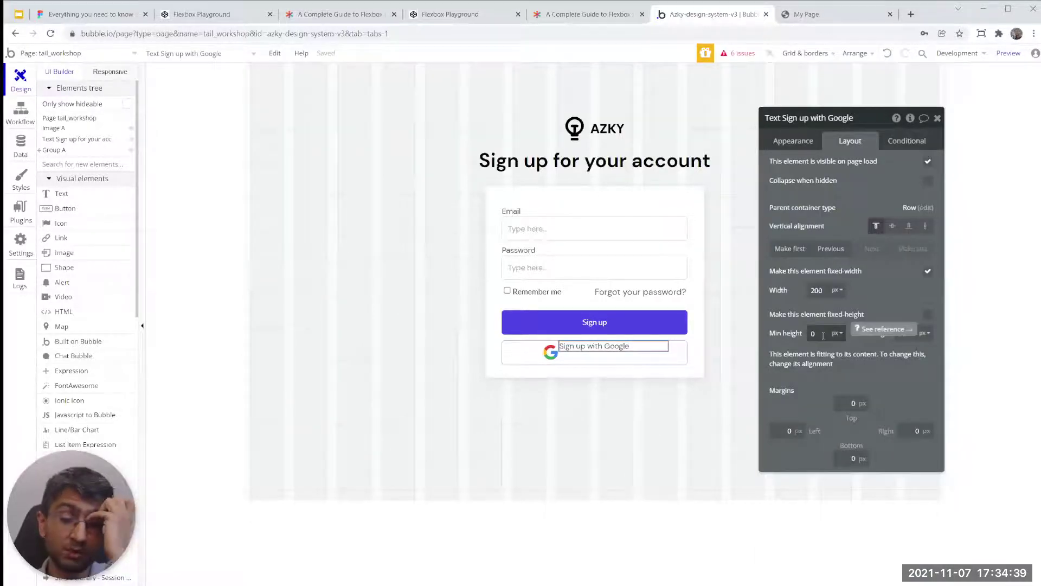
left_click(806, 141)
left_click(916, 368)
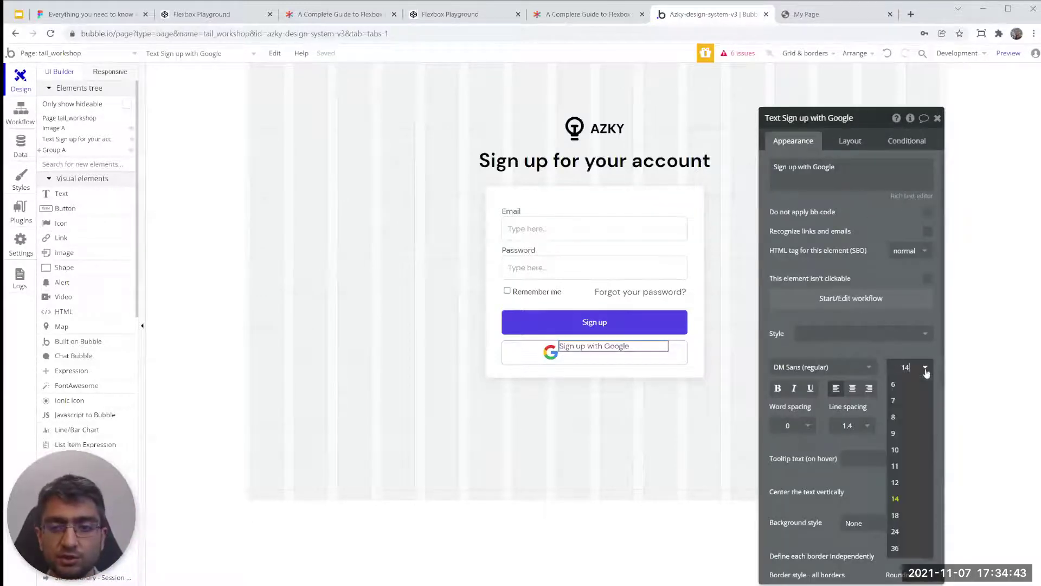
left_click(903, 515)
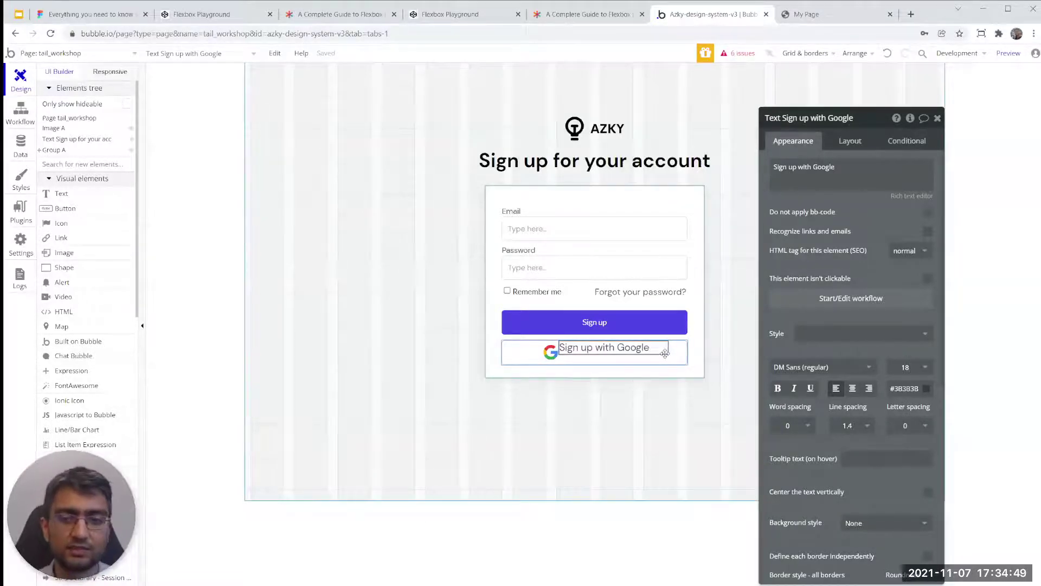
- Centre the "Sign up with Google" text vertically in its row and give it a 20 px left margin
left_click(850, 140)
left_click(928, 315)
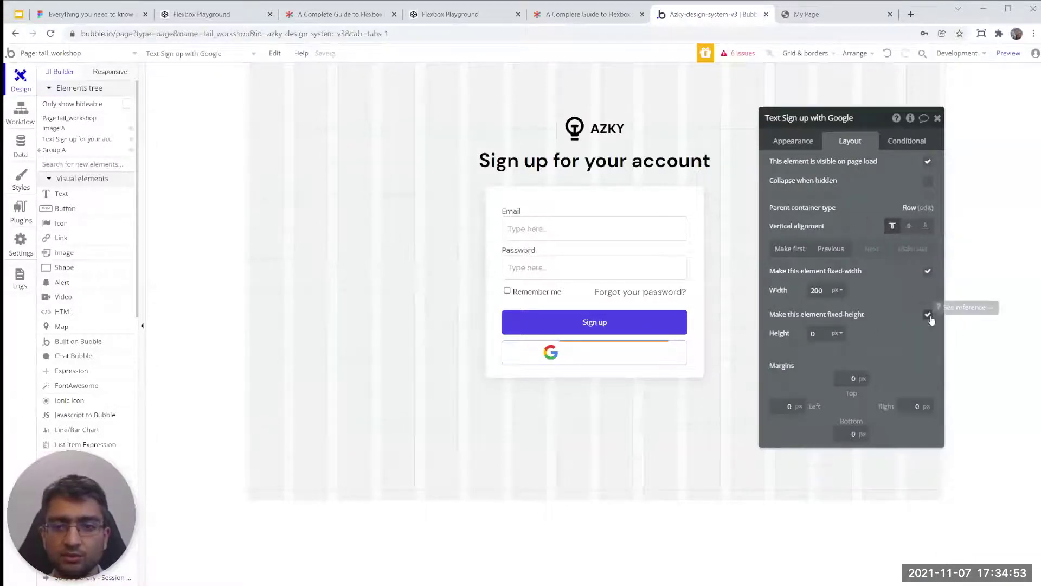
left_click(929, 316)
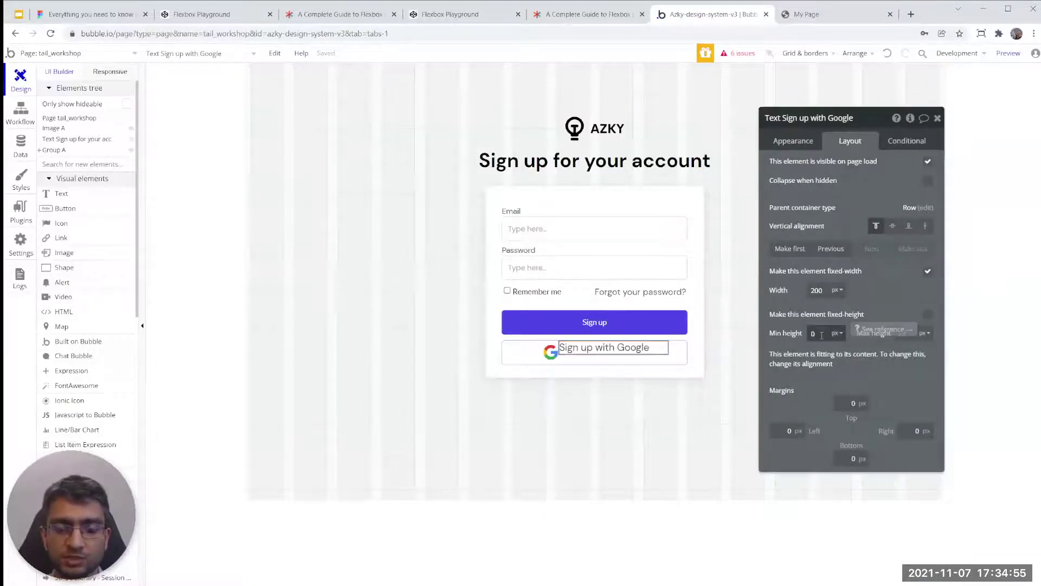
left_click(822, 334)
left_click(893, 225)
left_click(785, 431)
type("2")
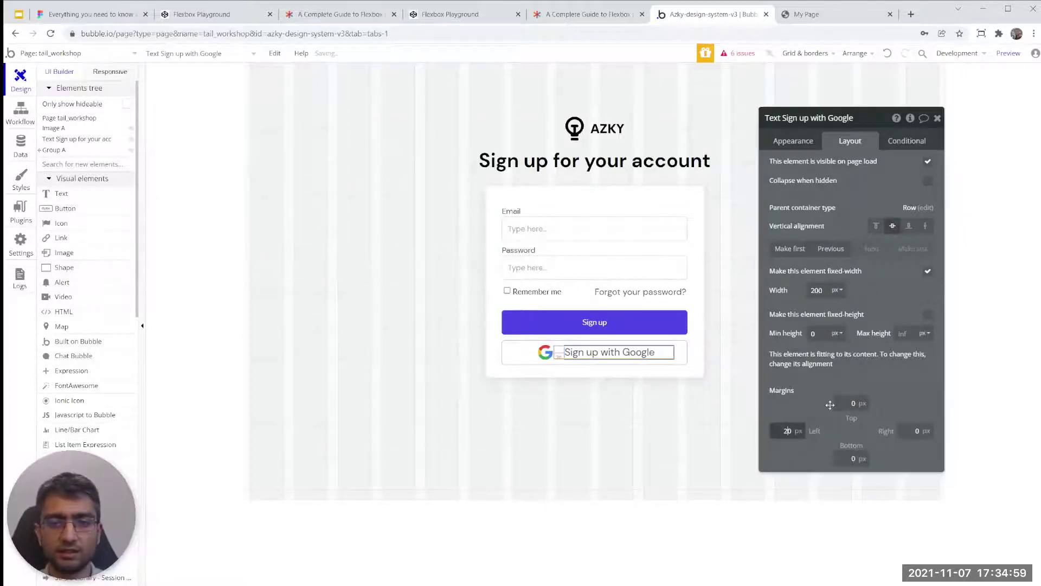
left_click(829, 390)
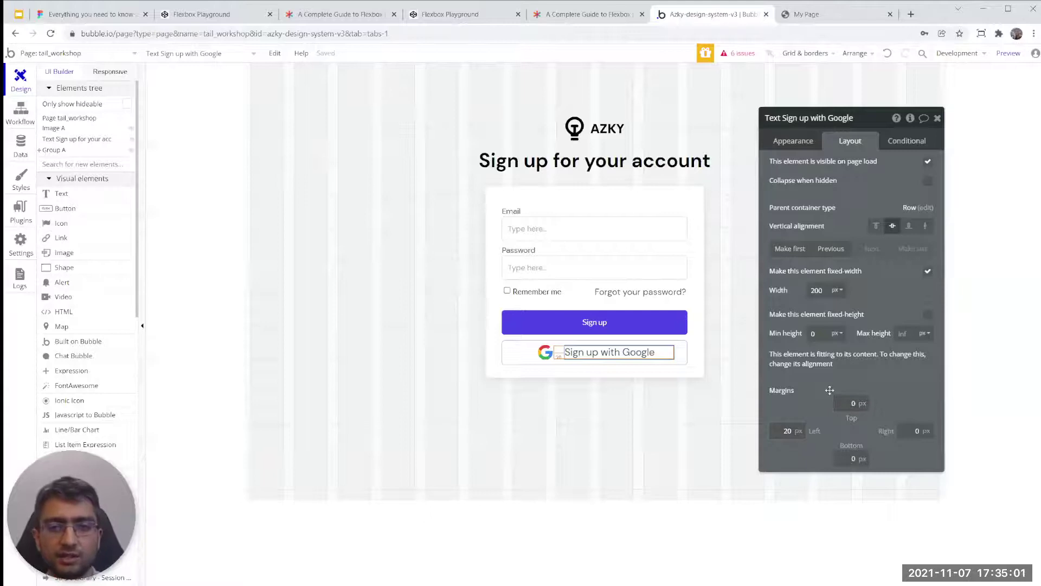
- Compare with the reference sign-up page and set the "Sign up with Google" text's font size to 16
left_click(821, 21)
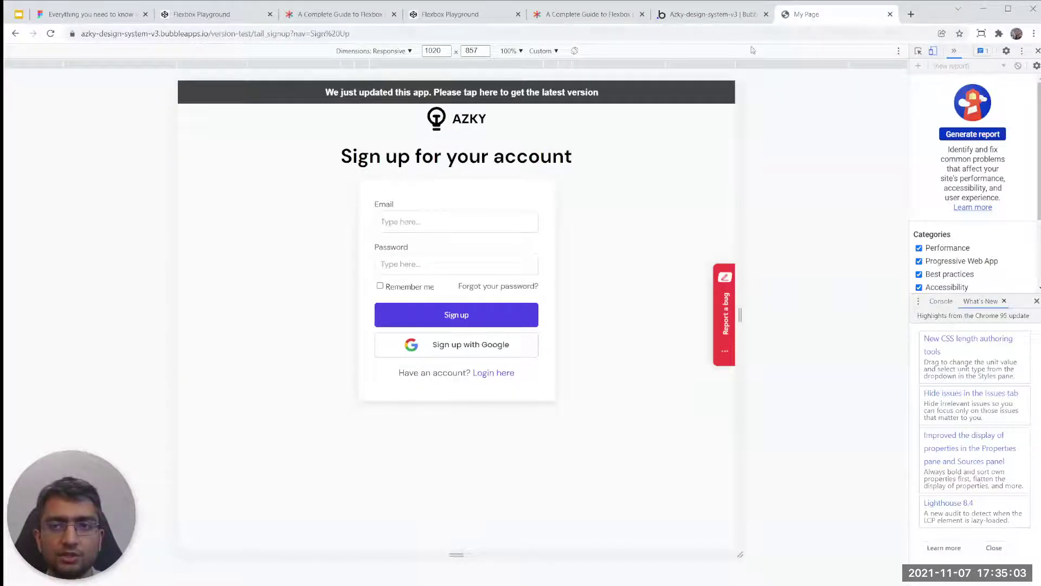
left_click(678, 21)
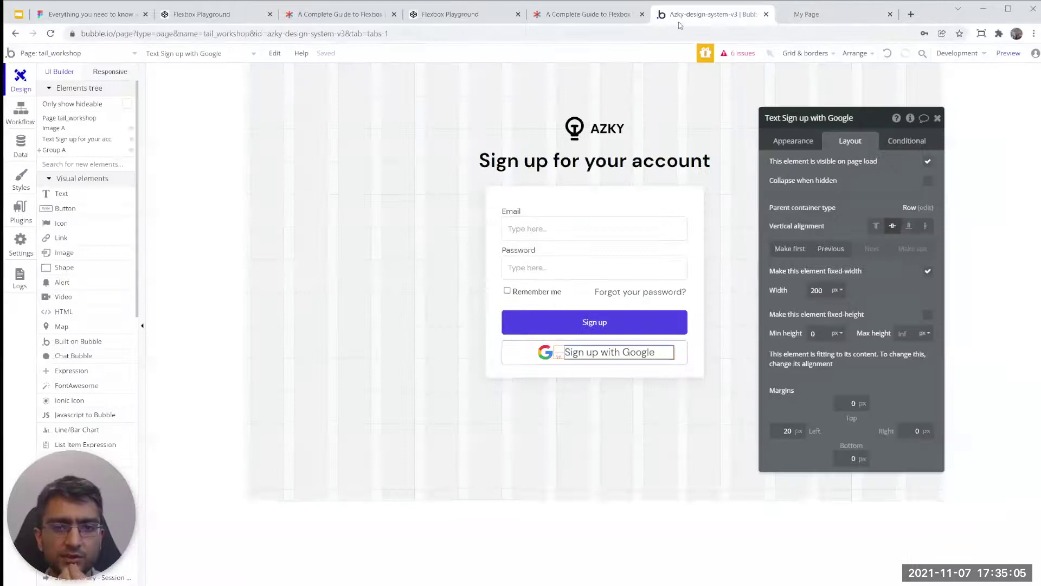
left_click(795, 141)
left_click(922, 368)
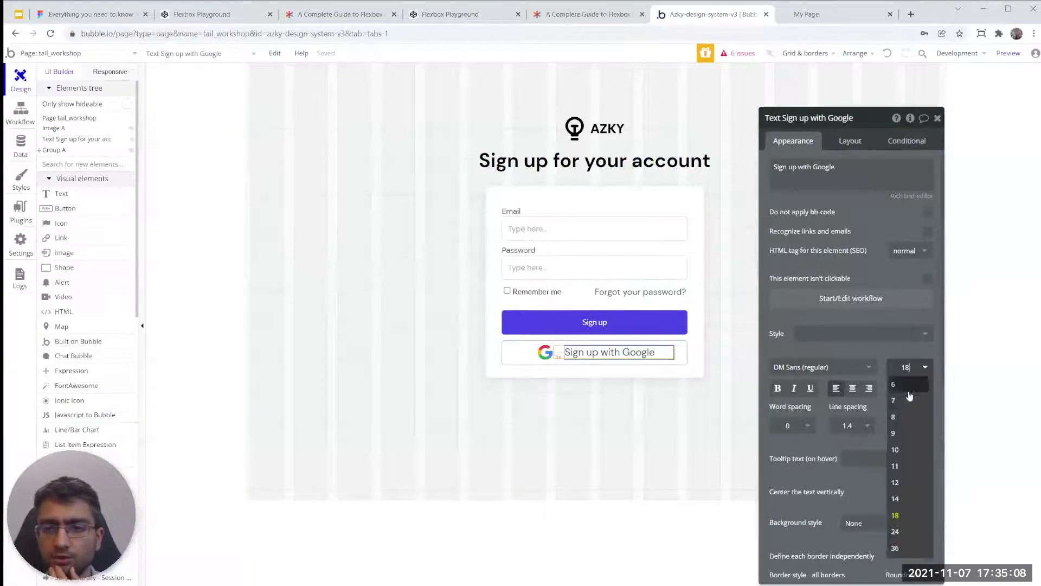
left_click(896, 498)
left_click(907, 367)
key("BackSpace")
type("6")
key("Return")
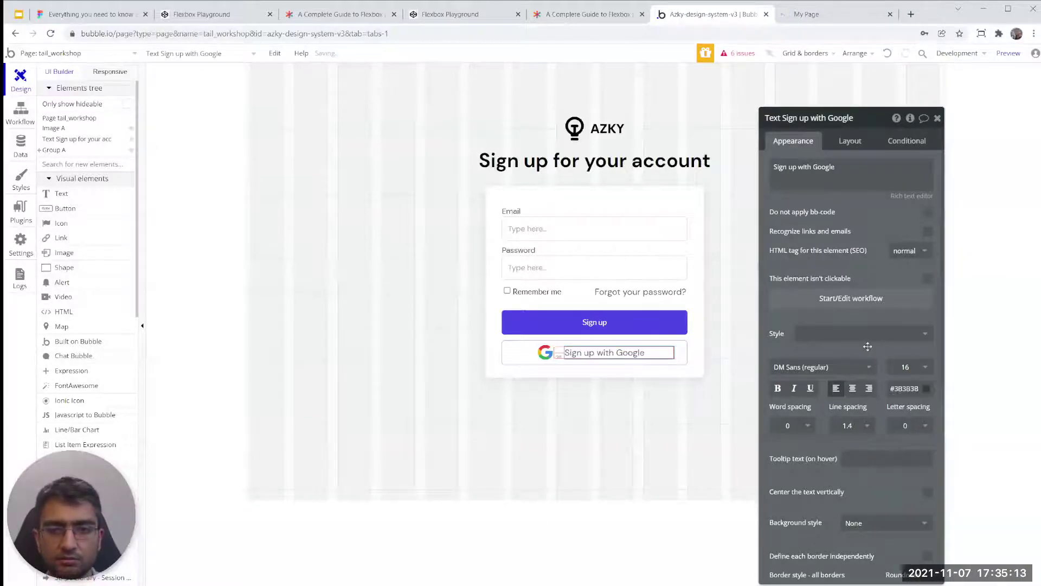
- Check the reference sign-up page and add a "Have an account? Login here" text below the Google sign-up group in the card
left_click(590, 322)
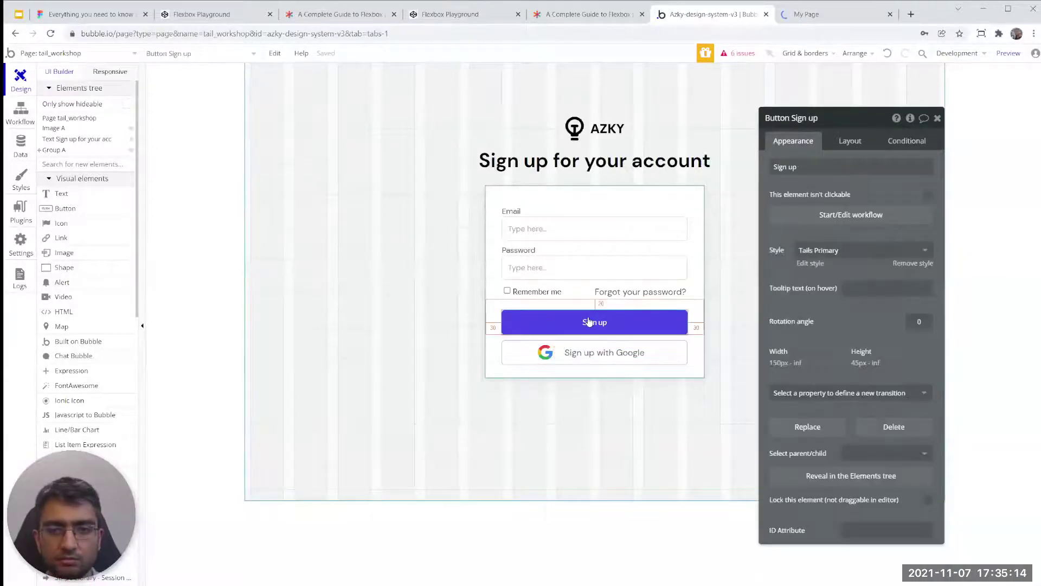
left_click(613, 348)
left_click(822, 4)
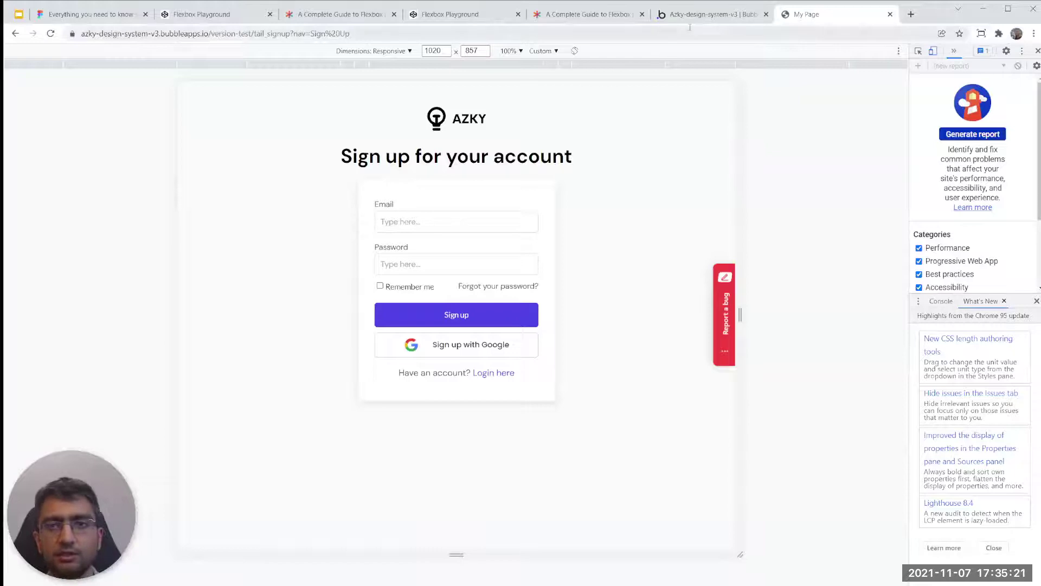
left_click(705, 14)
left_click(62, 181)
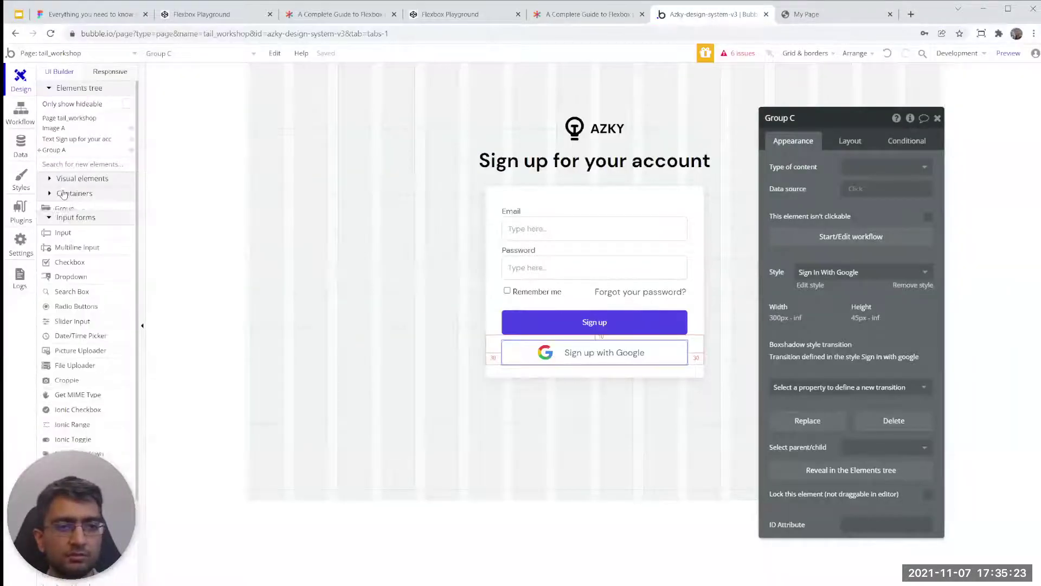
left_click(258, 261)
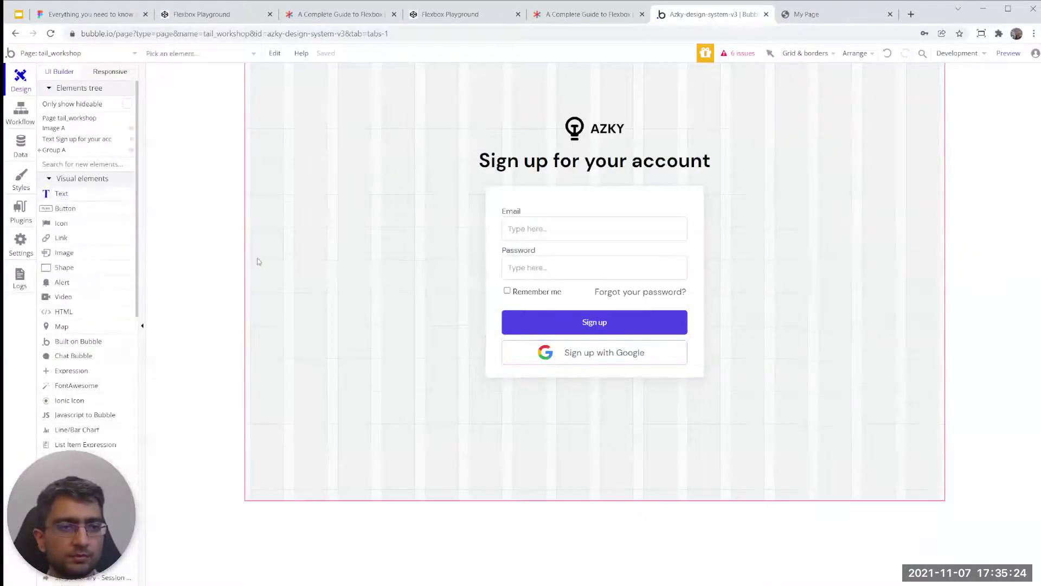
left_click(543, 370)
type("Have an account? Login here")
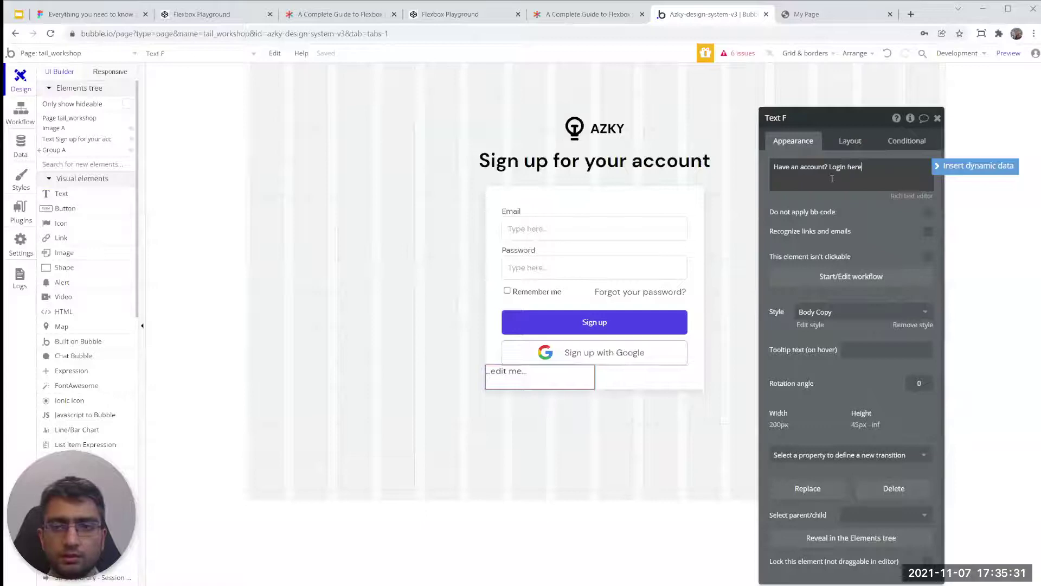
left_click(833, 197)
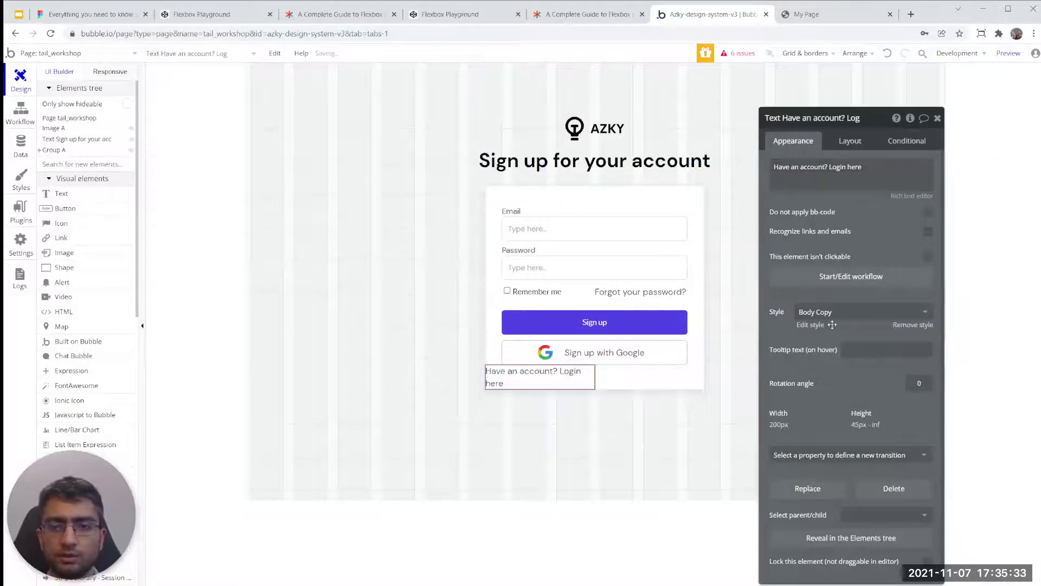
- Remove the fixed width from the "Have an account? Login here" text and stretch it horizontally across the card
left_click(861, 144)
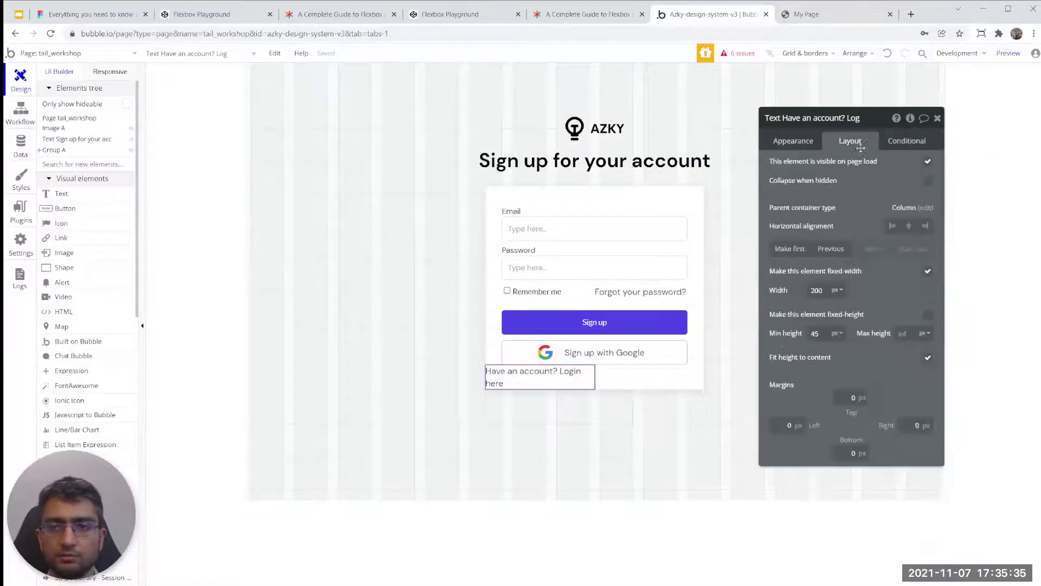
left_click(927, 271)
left_click(924, 227)
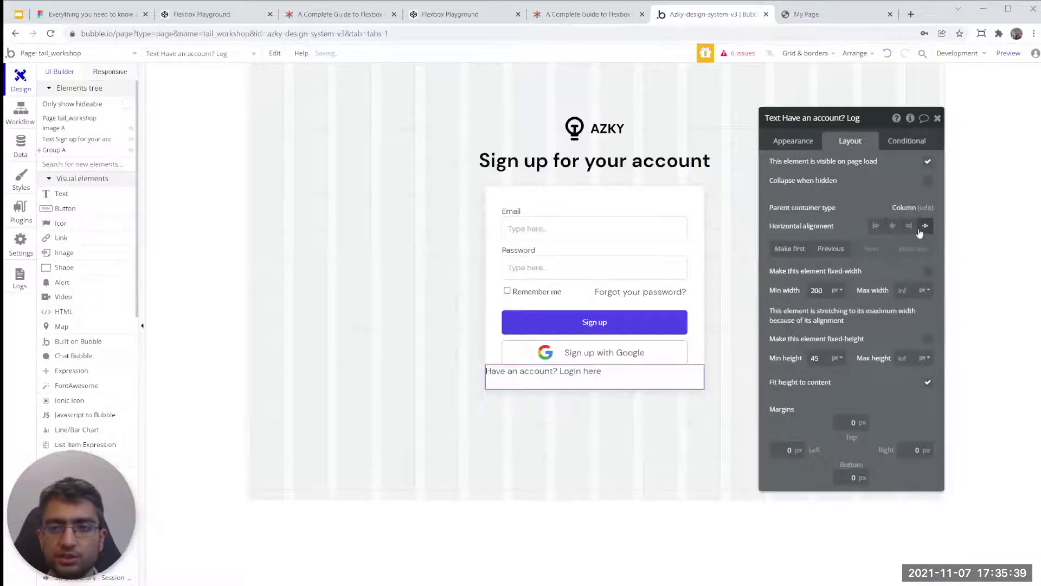
- Give the "Have an account? Login here" text margins of 30 px left and right, 20 px top and 40 px bottom, with minimum height 0
left_click(787, 449)
type("30")
key("Tab")
type("30")
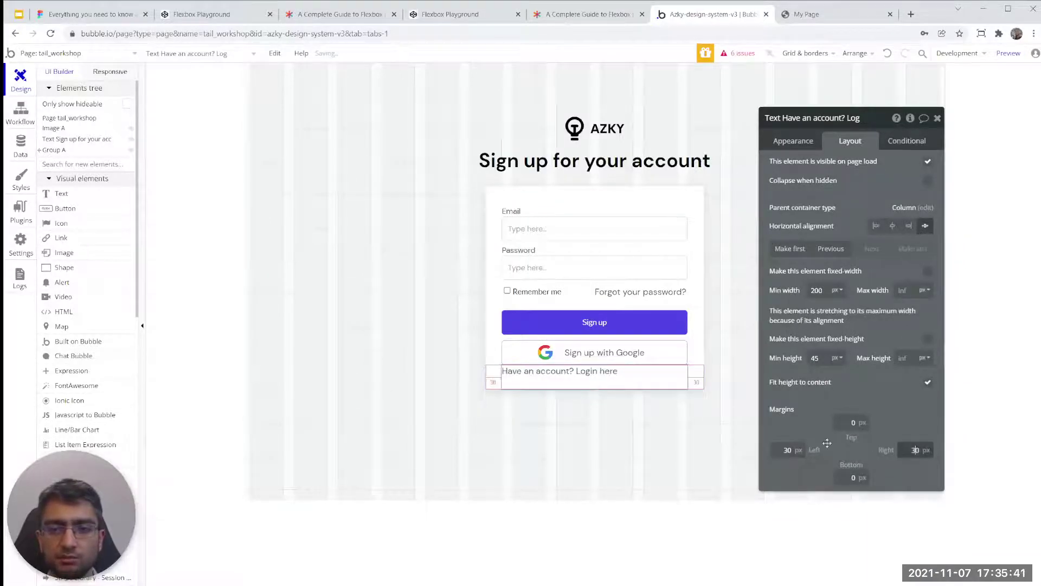
type("2")
key("Tab")
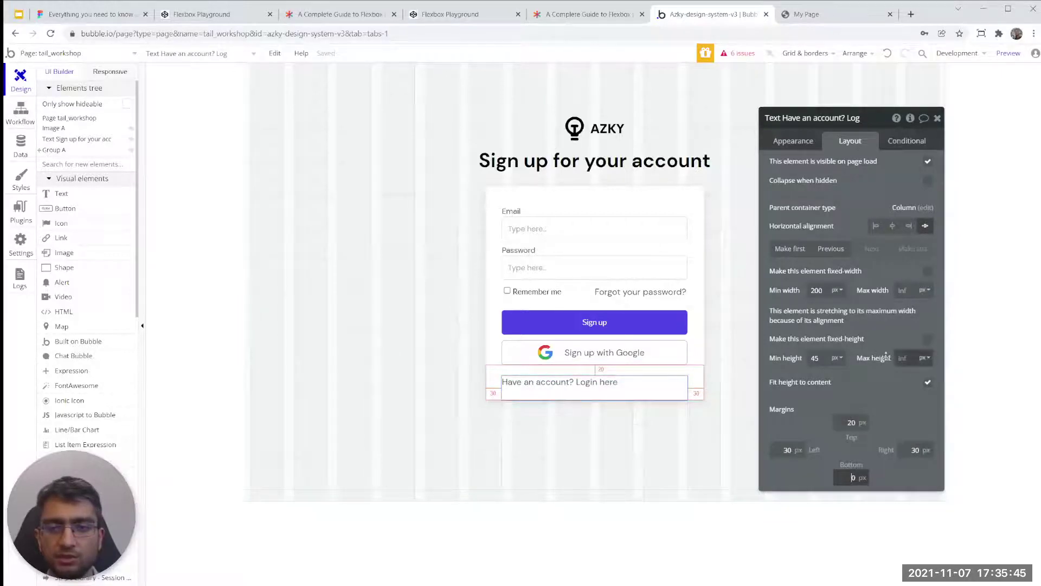
left_click(819, 359)
type("0")
left_click(851, 478)
type("40")
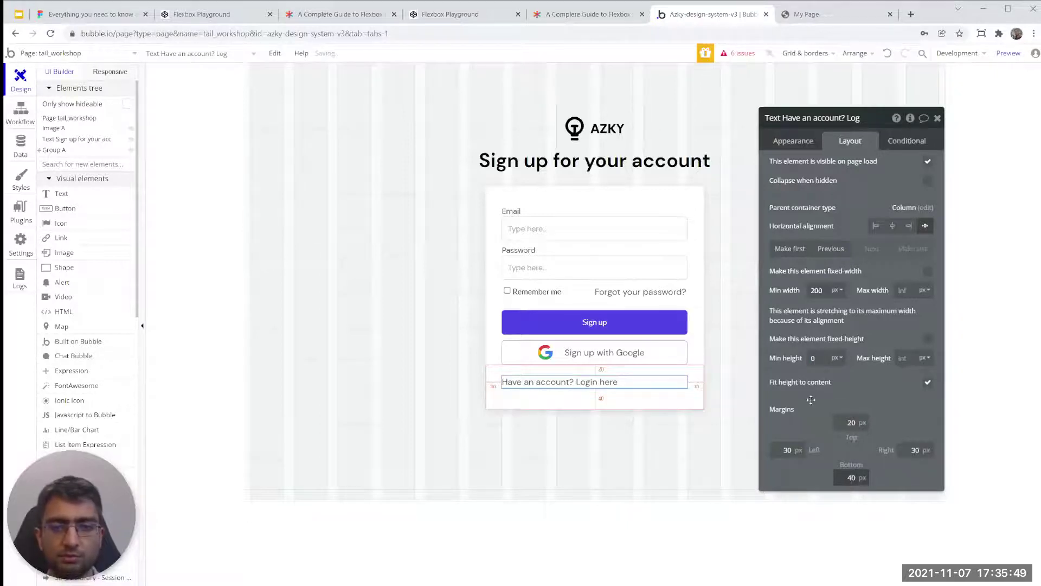
- Detach the Body Copy style from the "Have an account? Login here" text and centre-align its content
left_click(793, 140)
left_click(850, 312)
type("cen")
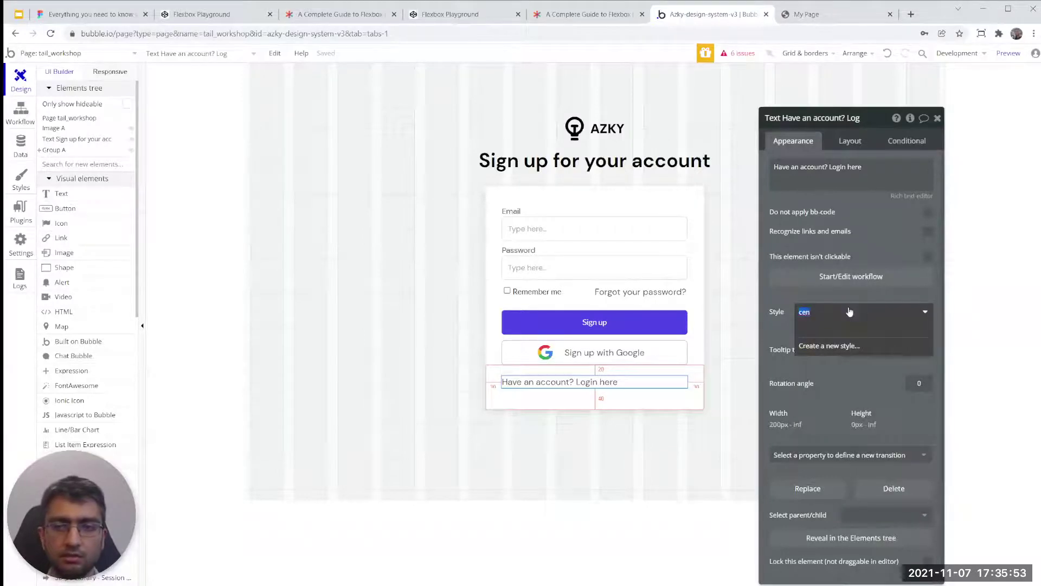
key("BackSpace")
scroll(850, 426, "down", 3)
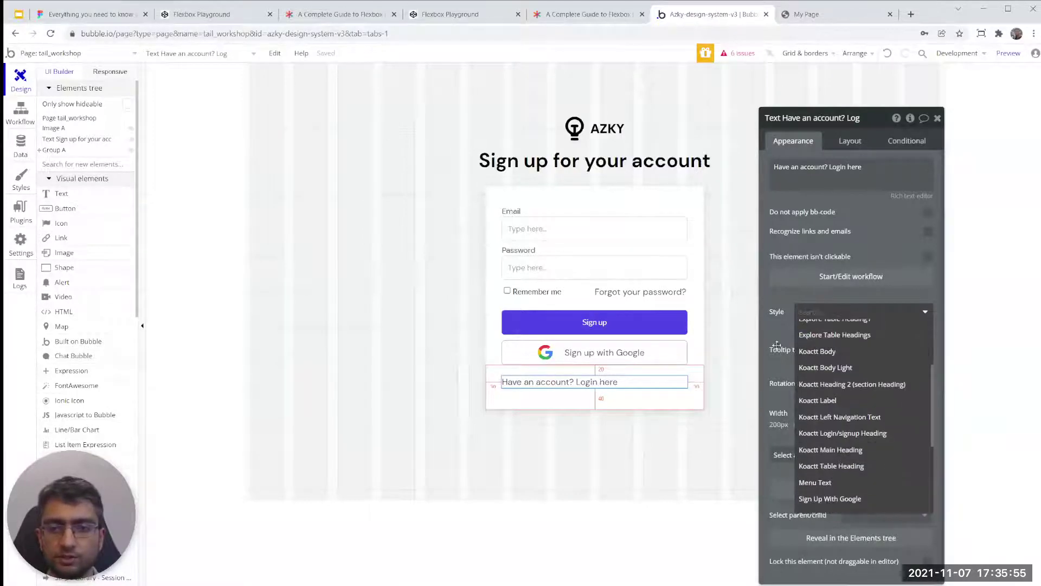
left_click(777, 345)
left_click(911, 329)
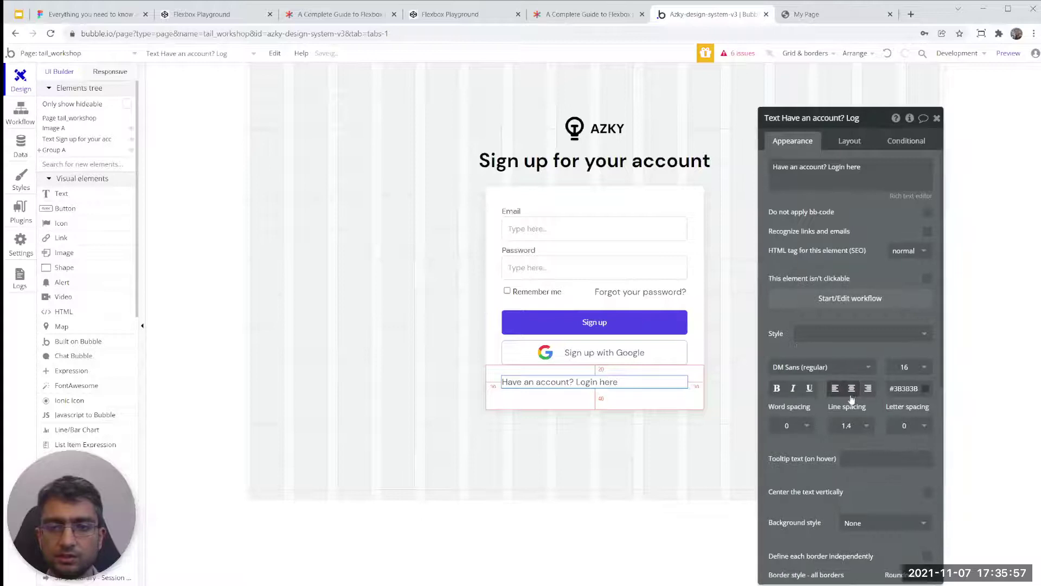
left_click(852, 388)
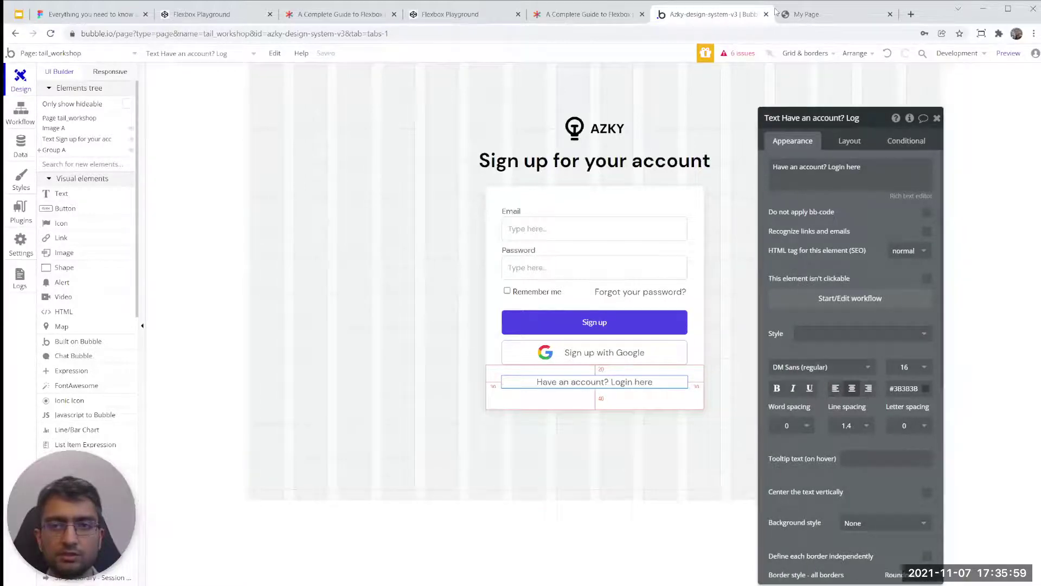
- Load the tail_workshop page's preview by replacing the page name in the reference page's address
left_click(631, 340)
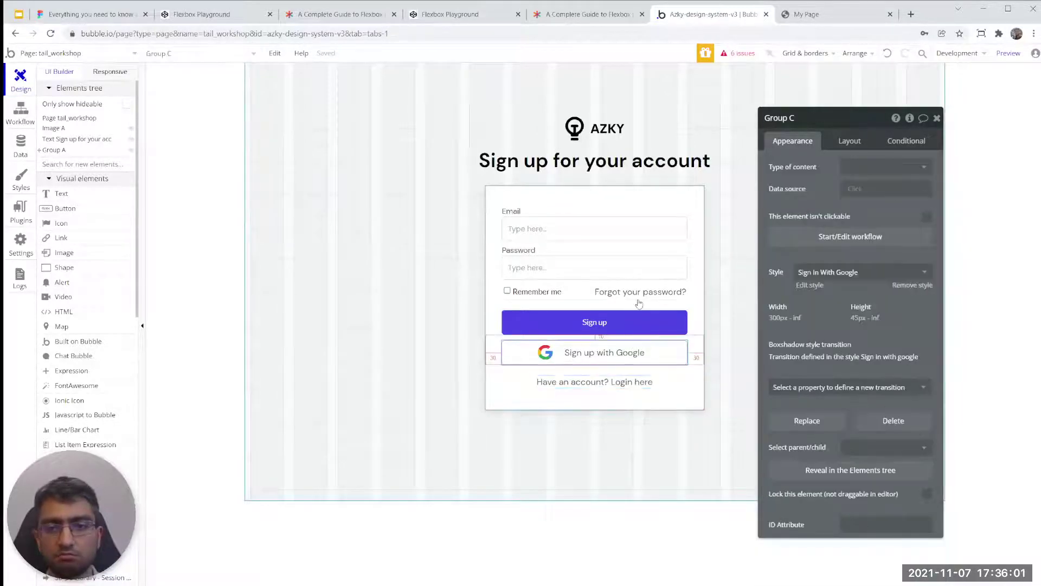
key("ctrl+Tab")
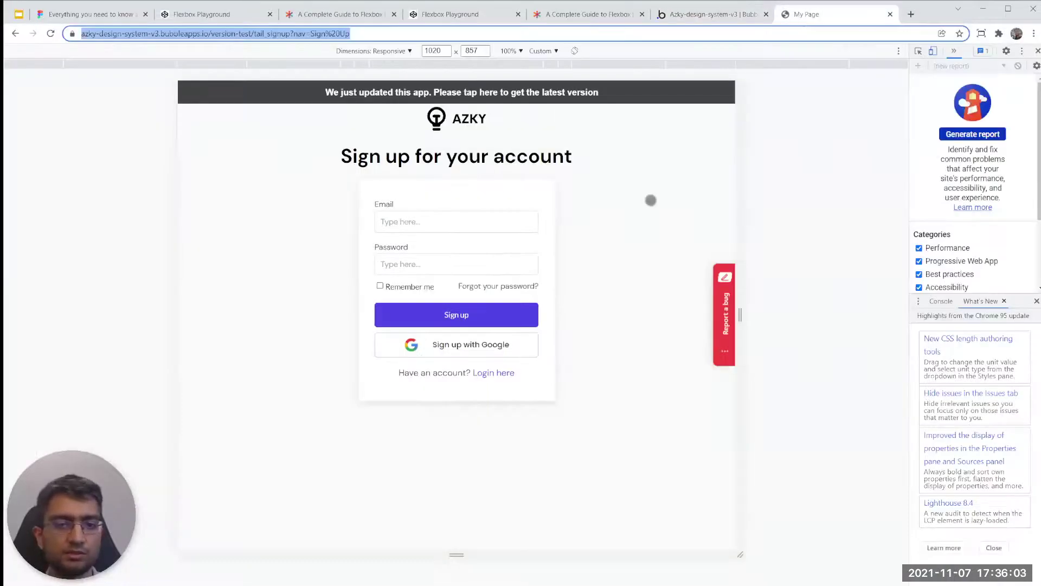
key("Return")
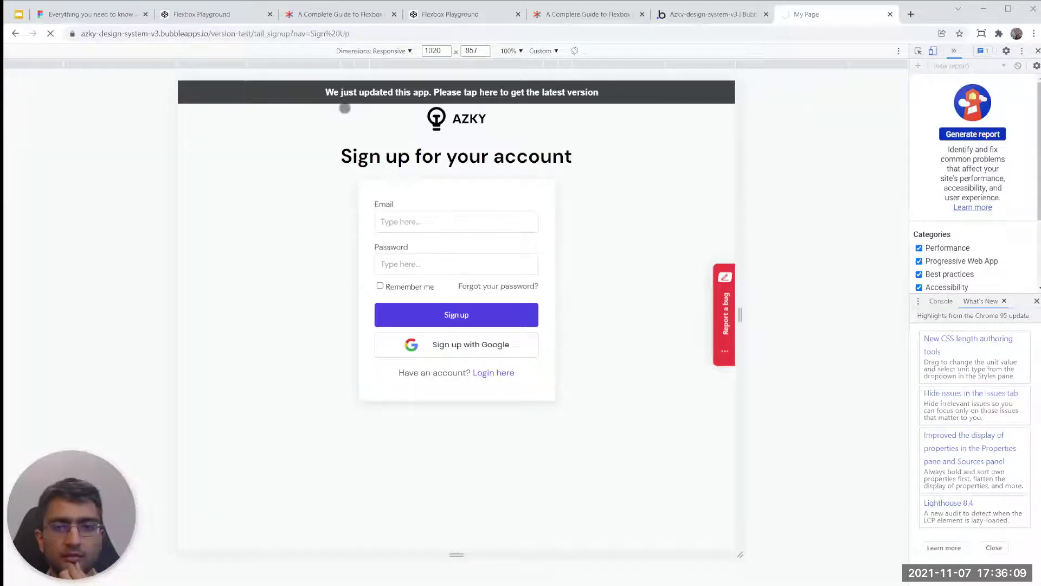
left_click(692, 11)
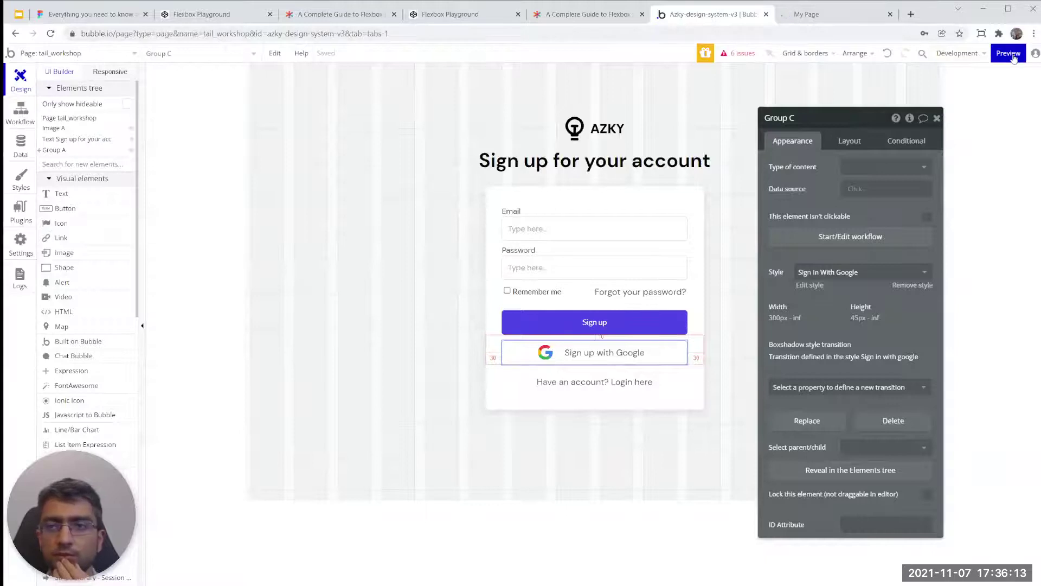
left_click(1010, 54)
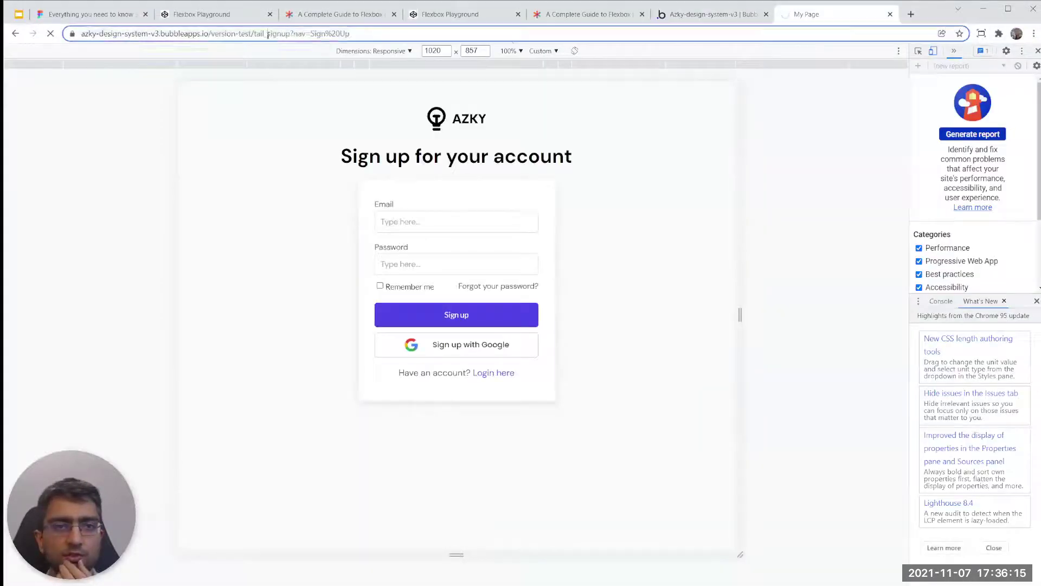
left_click_drag(291, 34, 514, 44)
type("workshop")
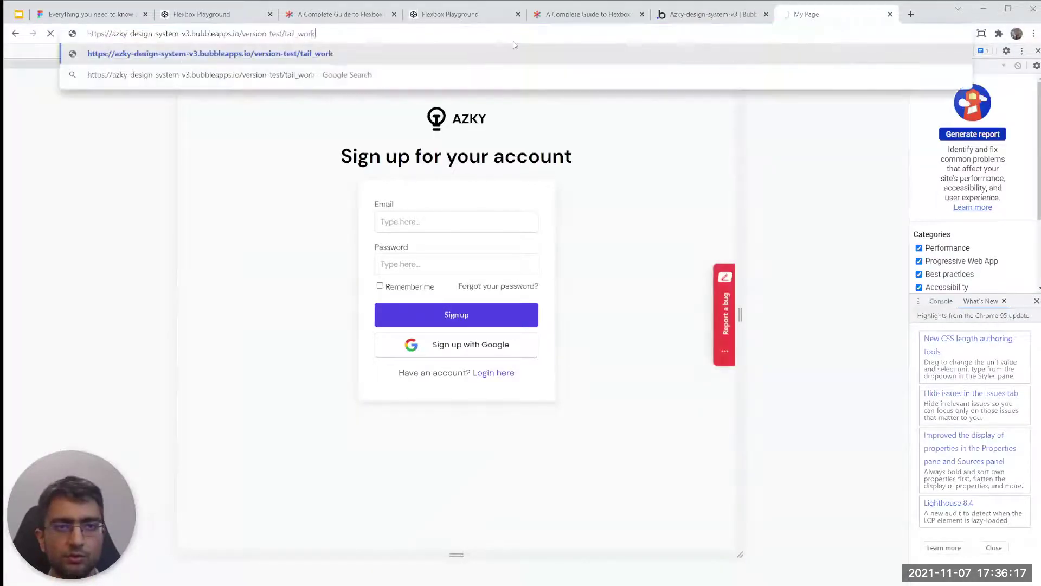
key("Return")
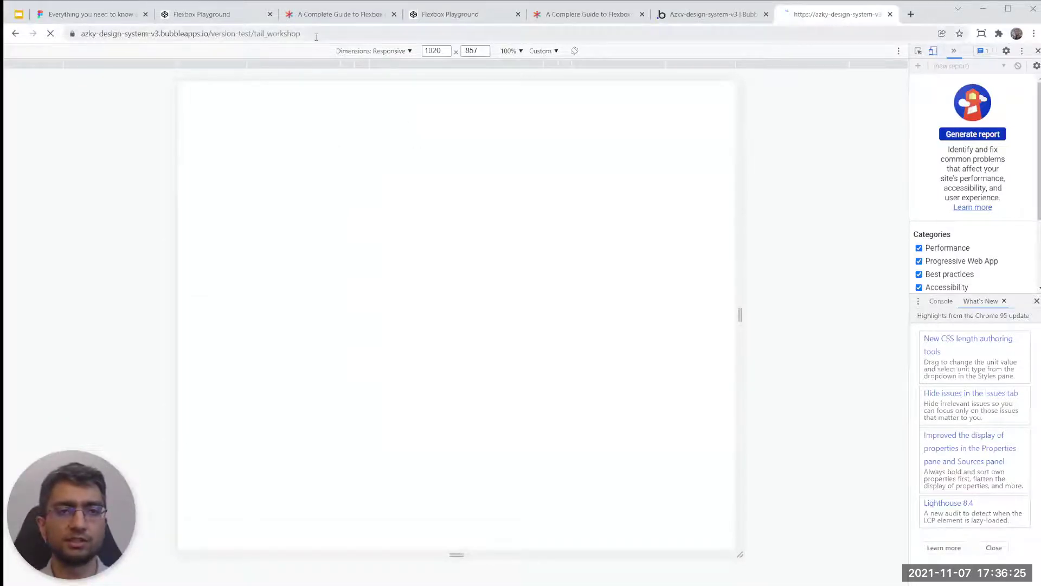
left_click(450, 38)
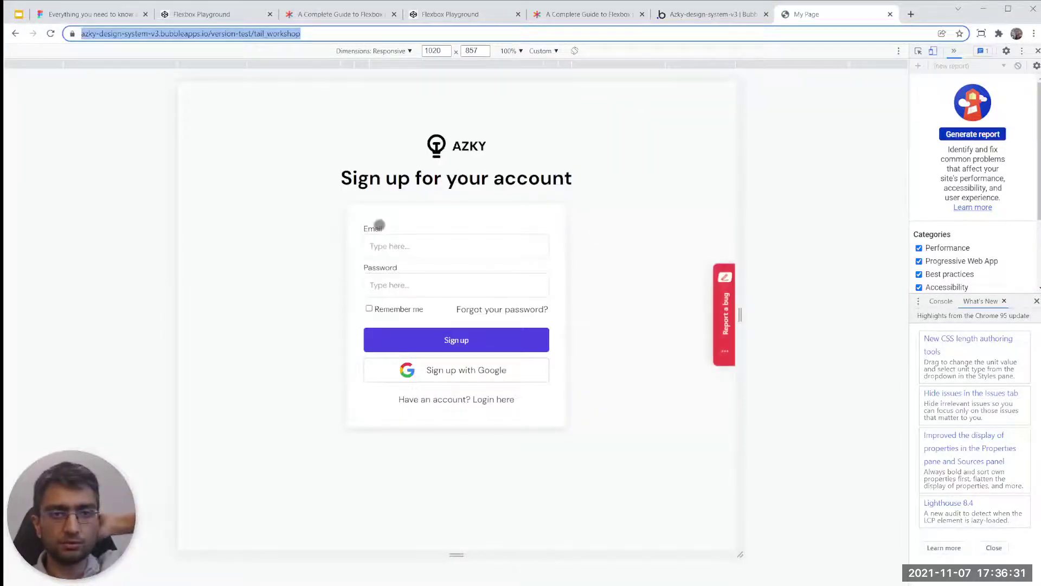
- Check the responsive behaviour of the tail_workshop preview at several device widths, including Tablet 768 px and Laptop 1024 px
left_click_drag(744, 233, 787, 239)
left_click(576, 69)
left_click(603, 69)
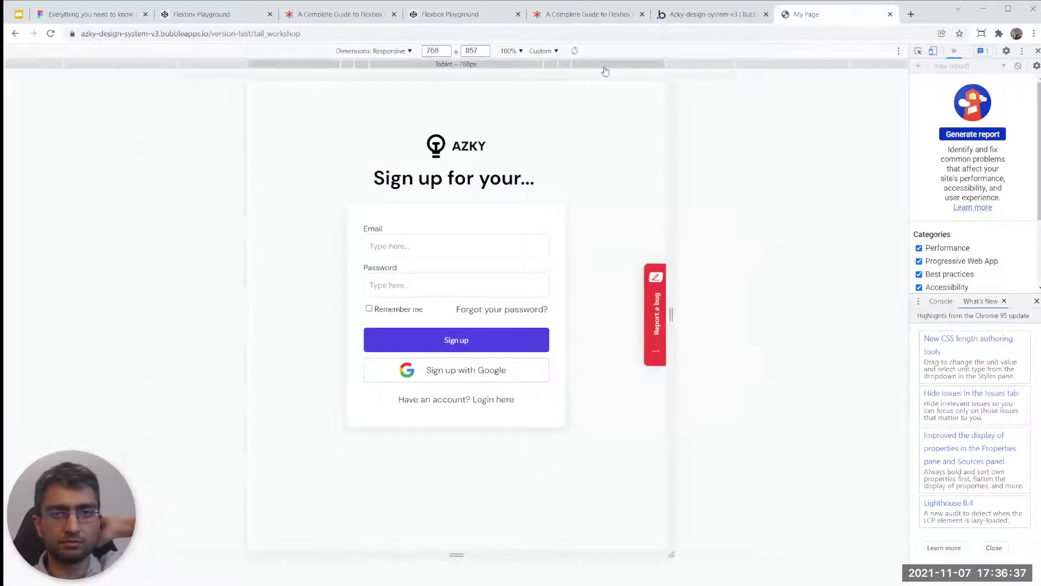
left_click(700, 69)
left_click(801, 70)
left_click(711, 70)
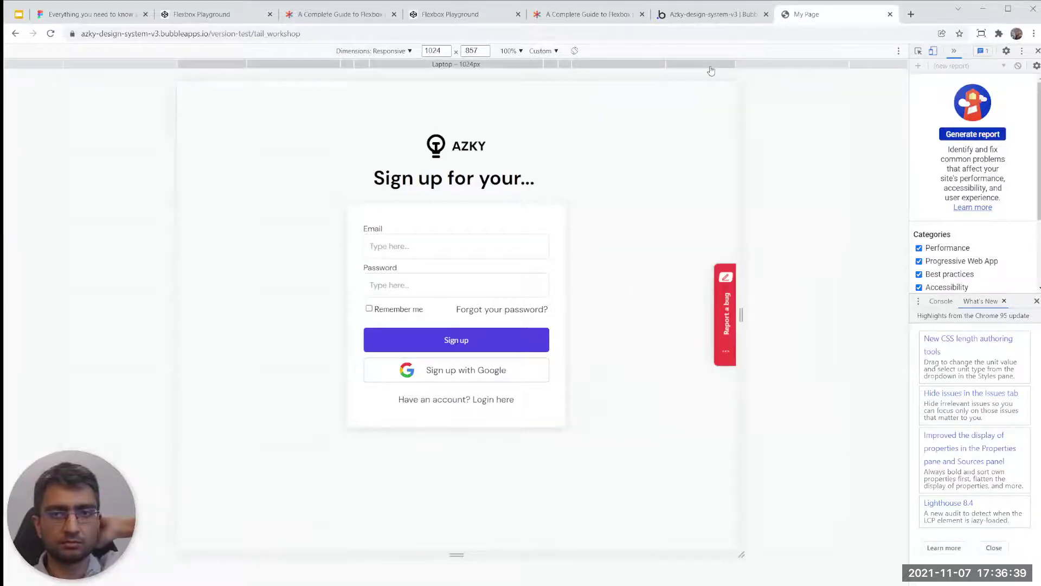
left_click(638, 69)
- Return to the Bubble editor and open the fixed width of the card group holding the sign-up form for editing
left_click(704, 17)
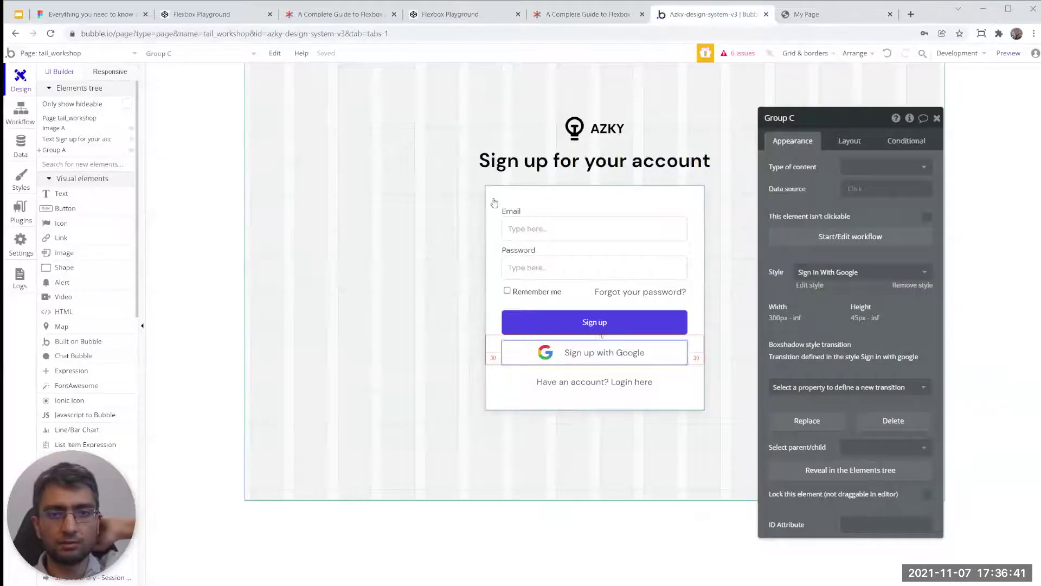
left_click(525, 198)
left_click(861, 140)
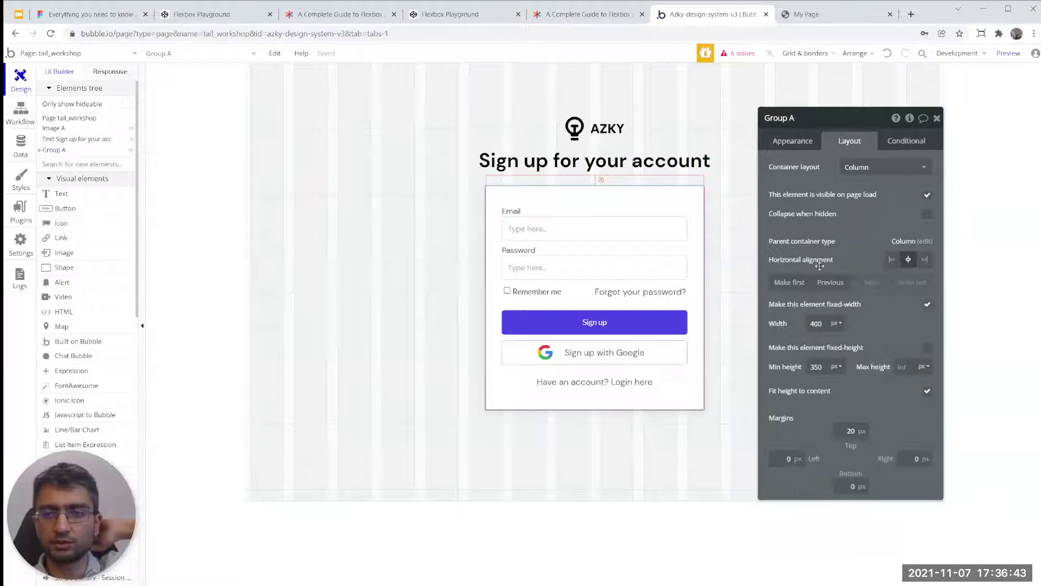
double_click(816, 323)
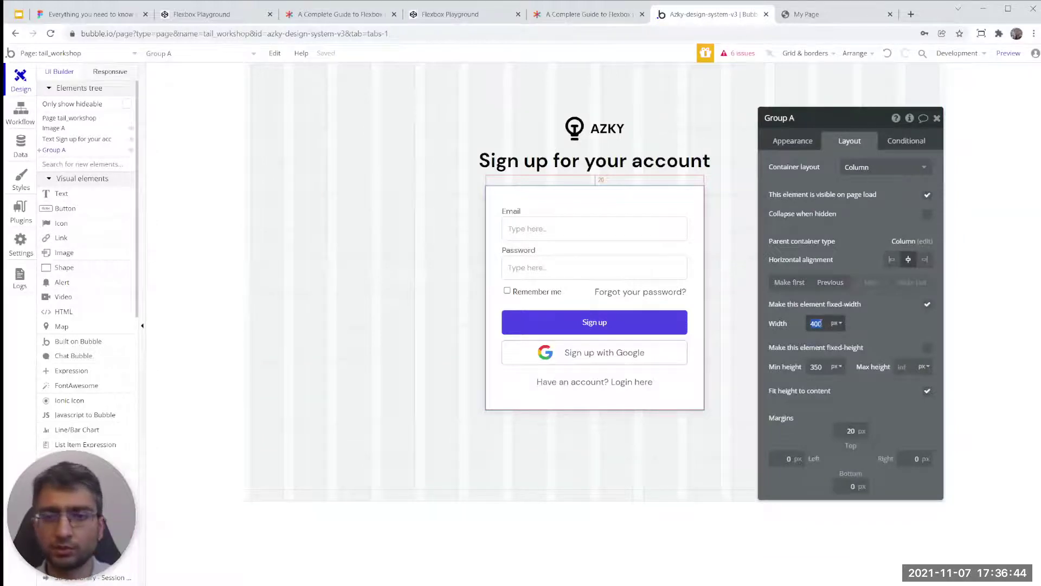
- Turn off the fixed width on Group A, the white sign-up card, and set its minimum width to 360 px
left_click(926, 304)
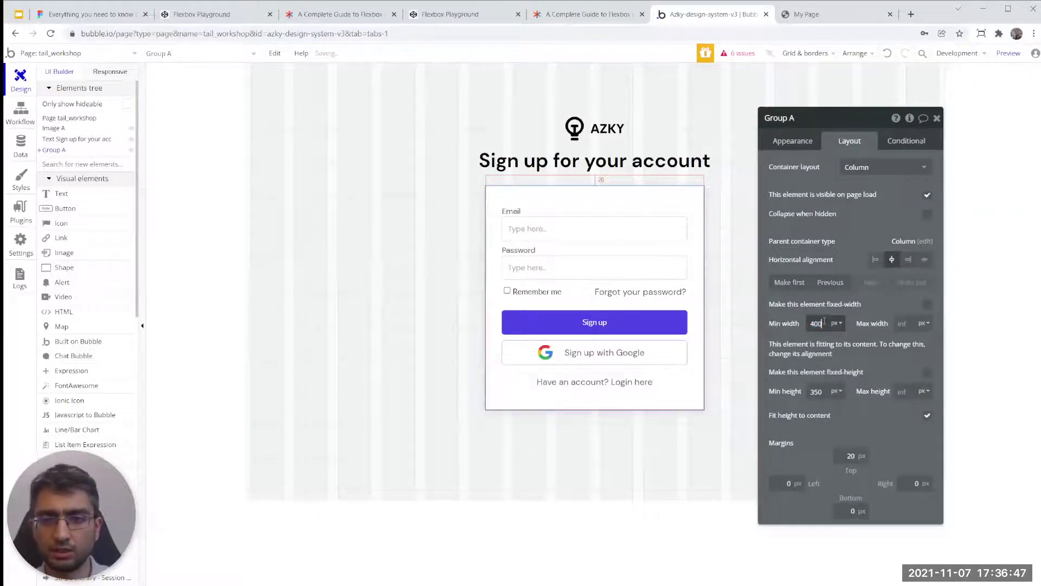
type("320")
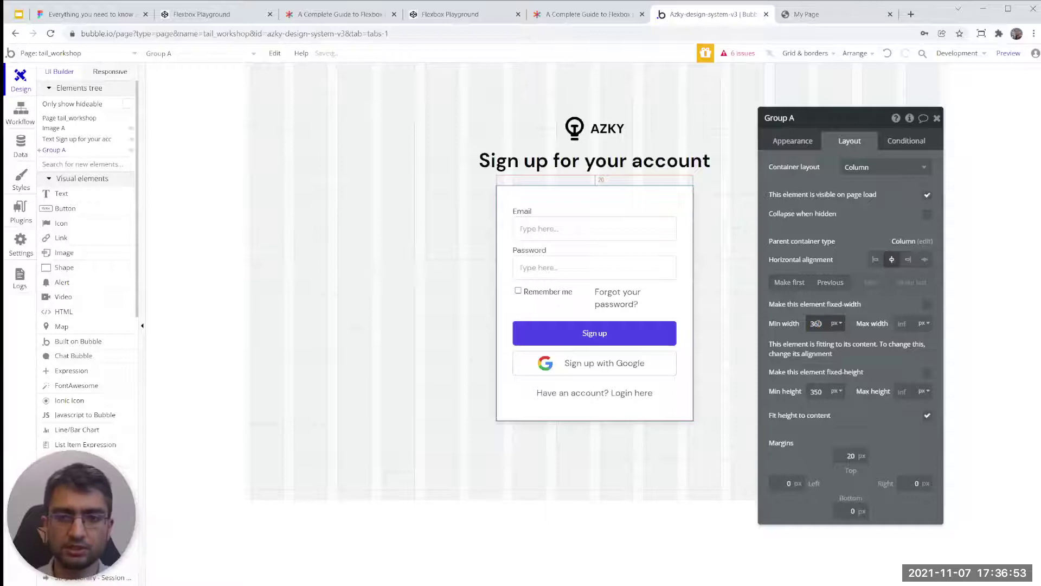
- Examine the appearance and layout settings of Group B, the Remember me row, and of its parent Group A
left_click(645, 308)
left_click(585, 302)
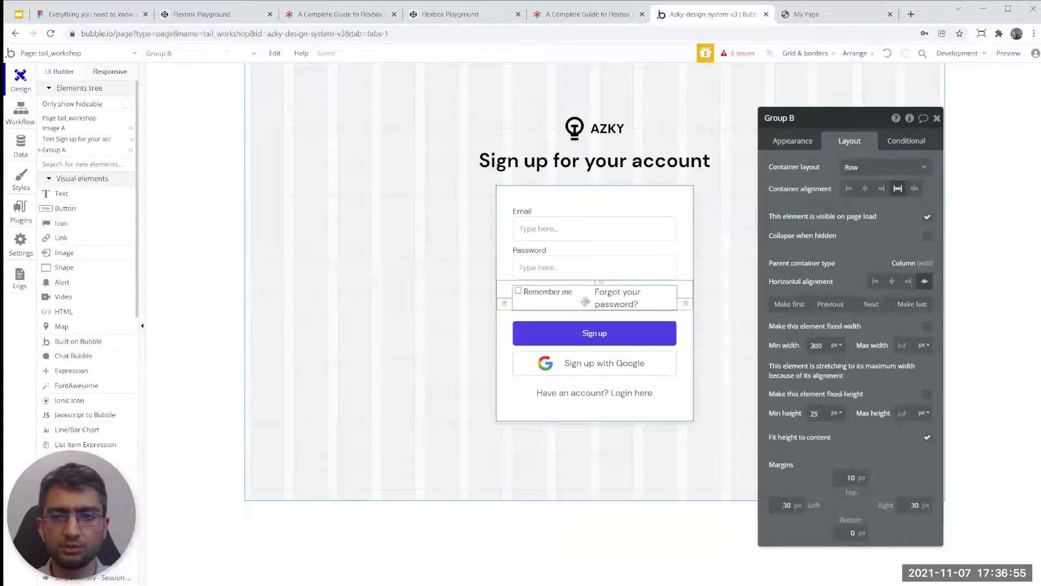
left_click(594, 317)
left_click(594, 337)
left_click(572, 300)
left_click(809, 145)
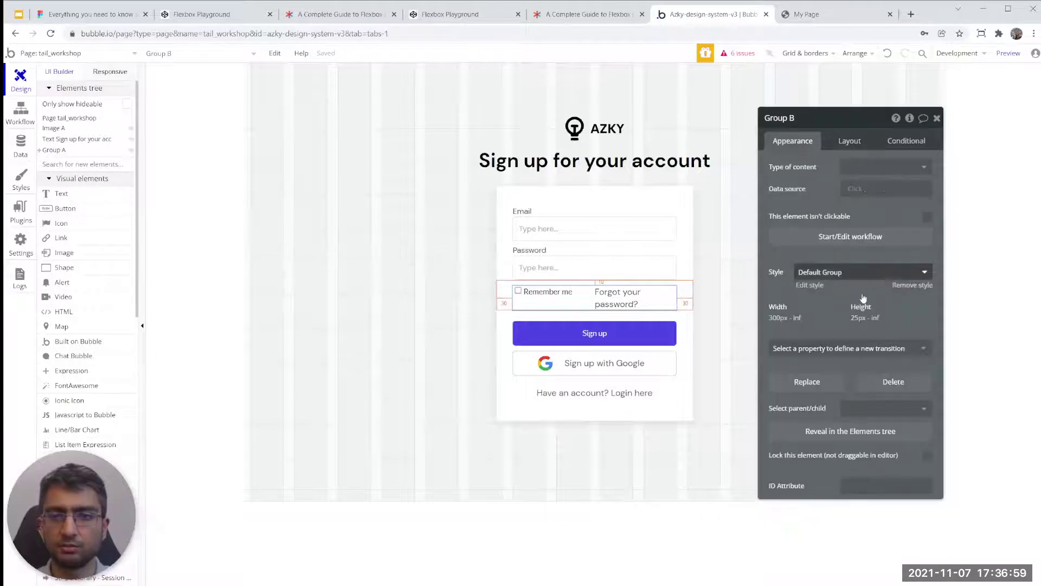
left_click(854, 408)
left_click(859, 438)
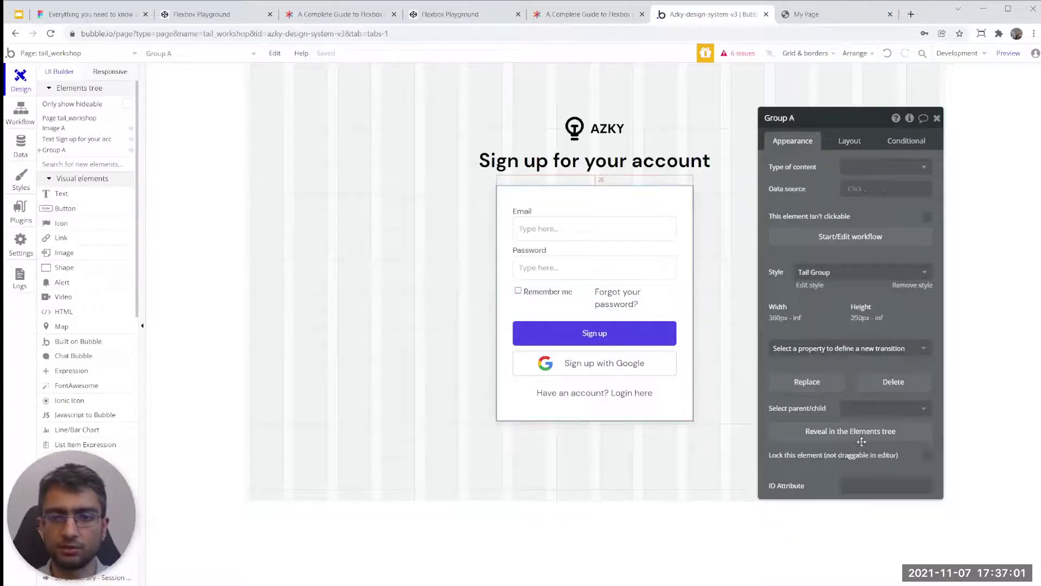
left_click(576, 301)
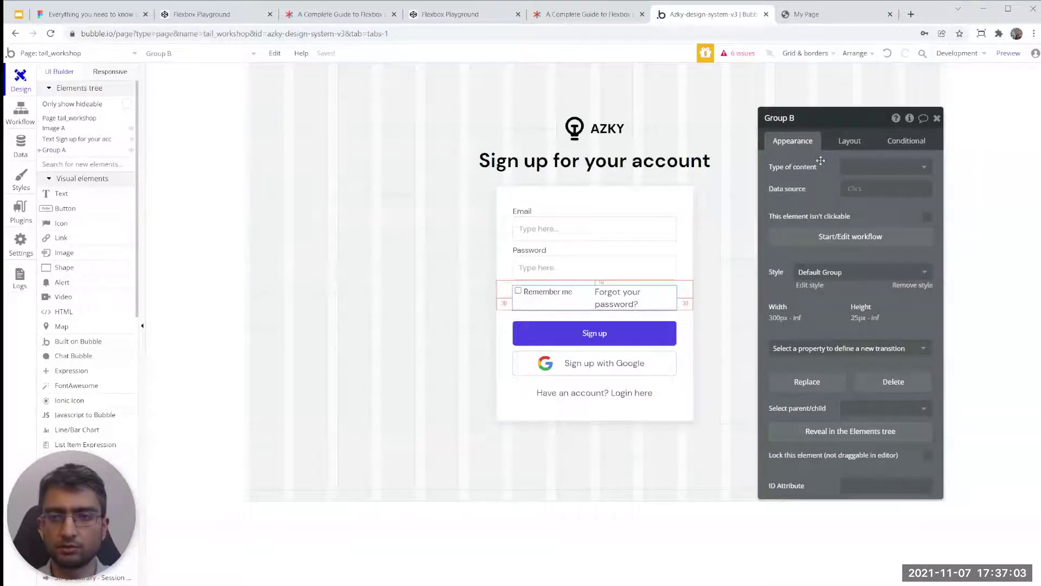
left_click(847, 141)
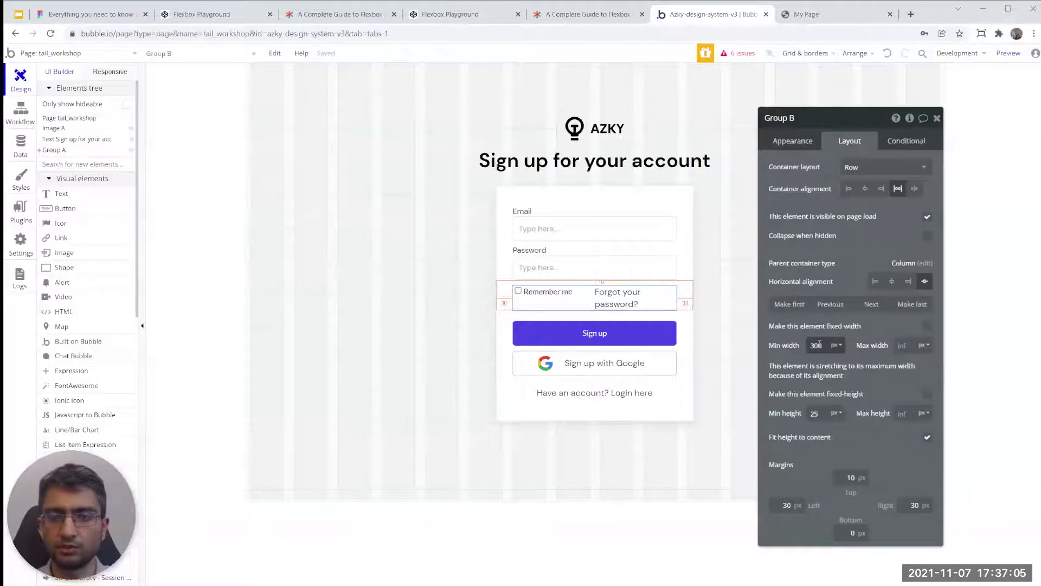
- Try a minimum height of 0 px on the "Forgot your password?" text and restore it to 20 px
left_click(635, 298)
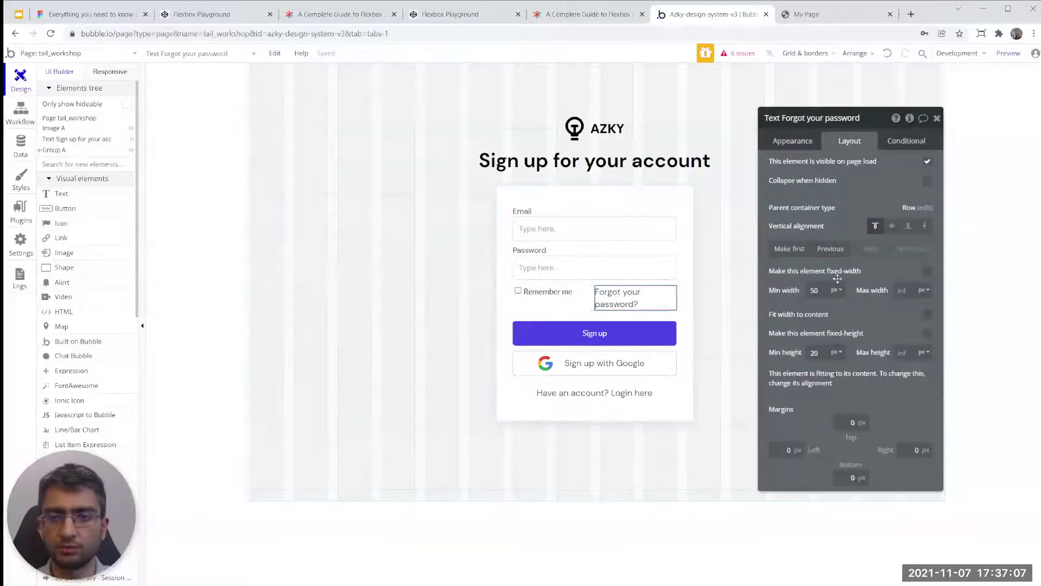
double_click(814, 353)
type("0")
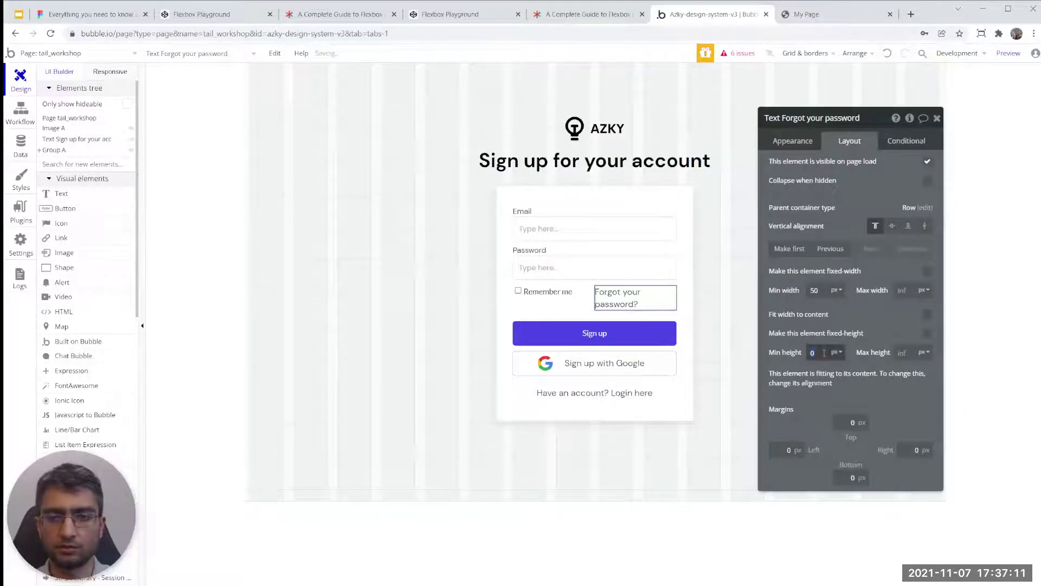
type("20")
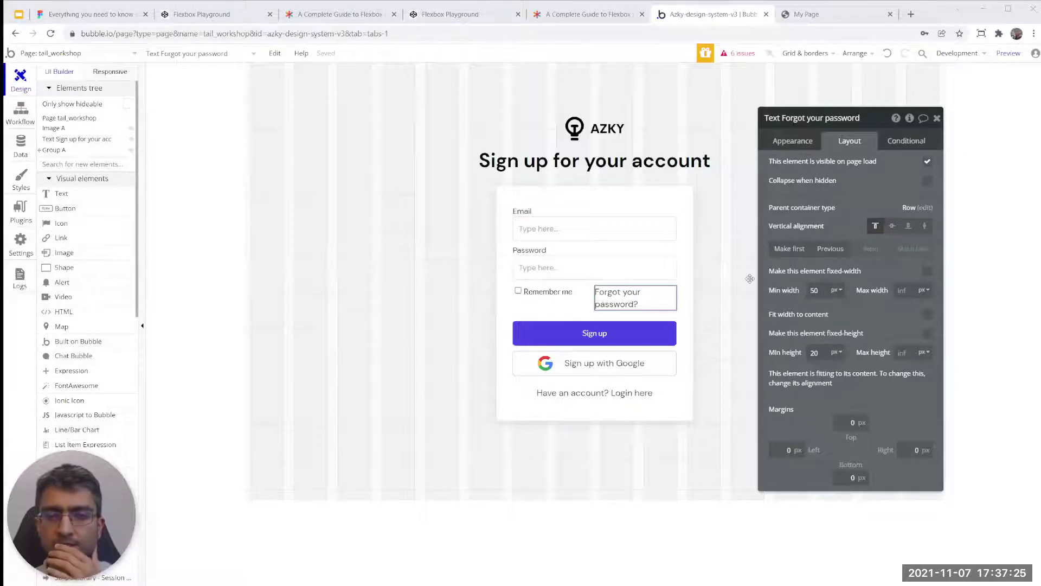
- Try a 20 px minimum height on Group B, restore it to 25 px, and set the group's minimum width to 240 px
left_click(567, 291)
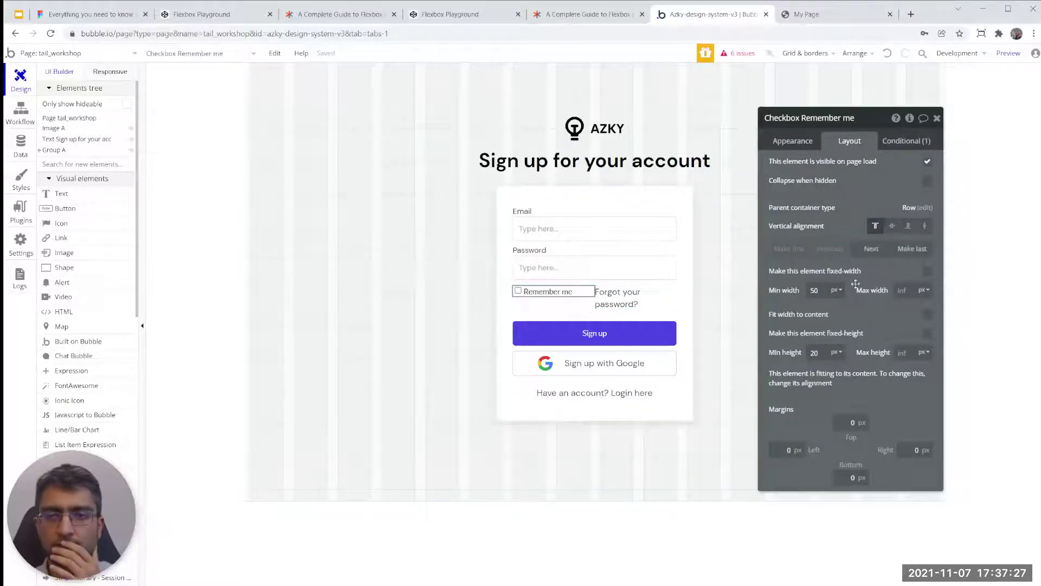
left_click(619, 296)
left_click(573, 306)
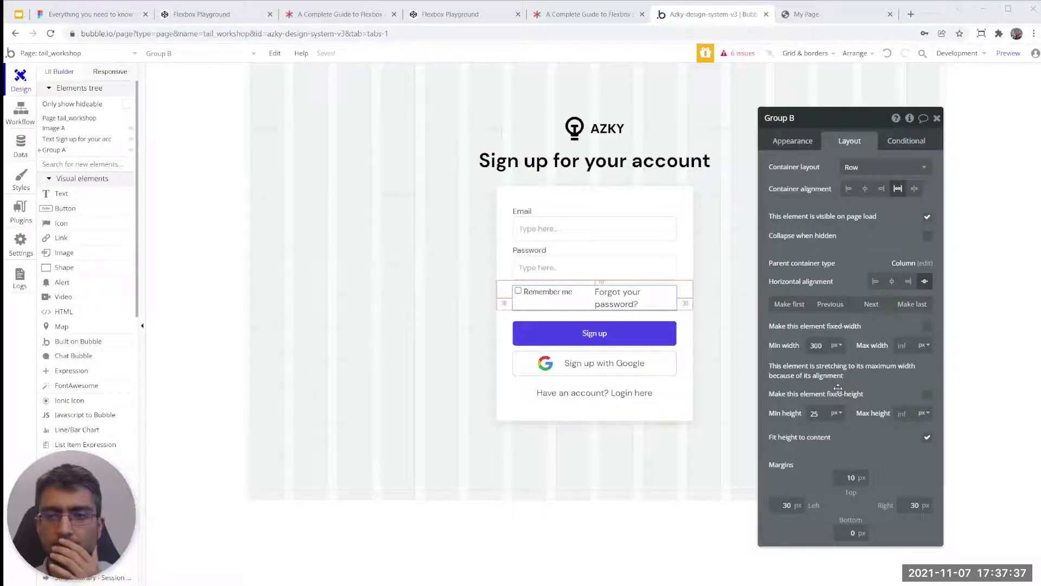
left_click(814, 414)
key("BackSpace")
type("0")
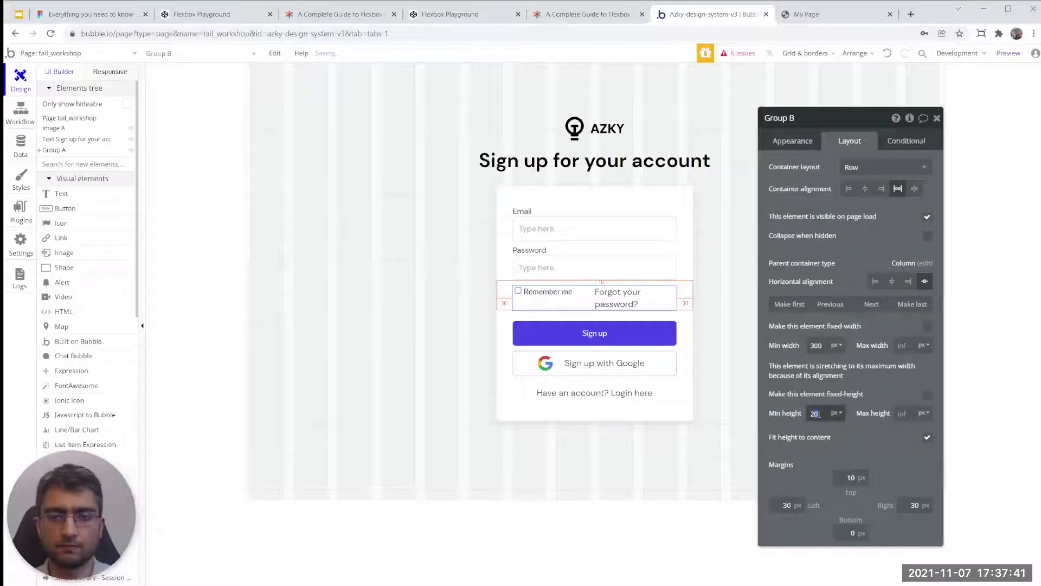
key("BackSpace")
type("5")
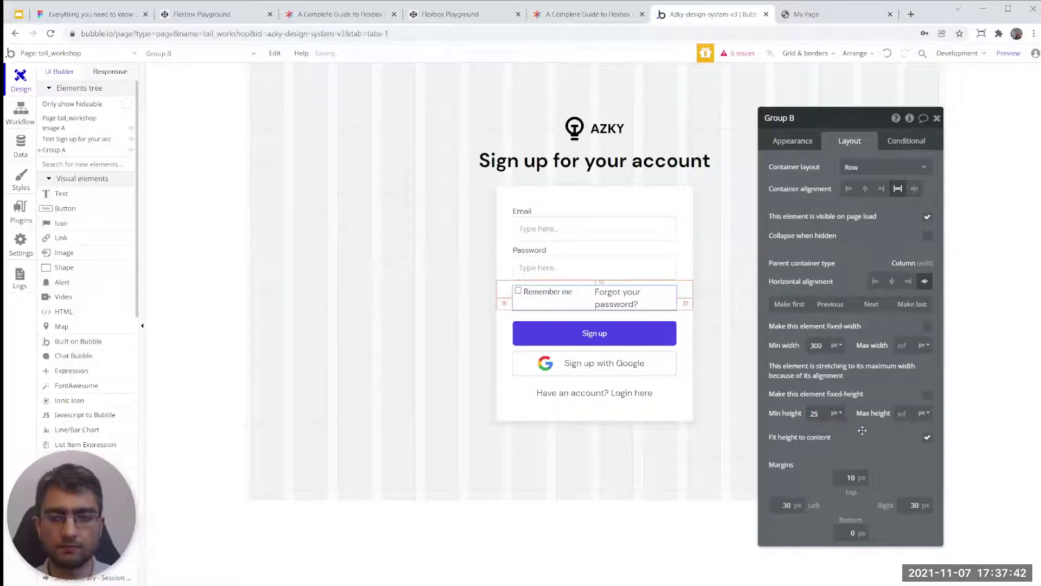
double_click(815, 345)
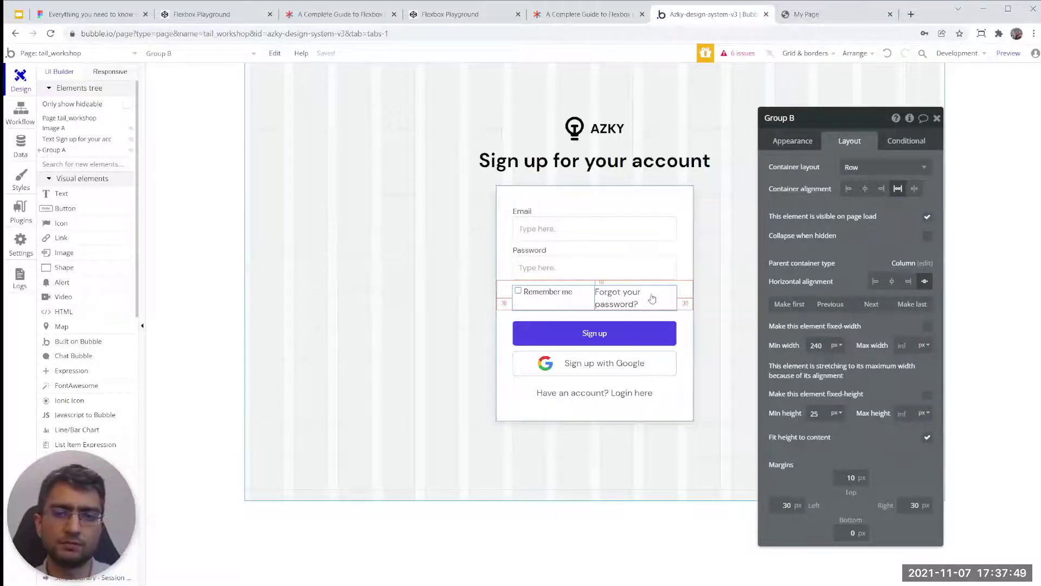
- Try a minimum width of 80 px on the "Forgot your password?" text and restore it to 50 px
left_click(636, 301)
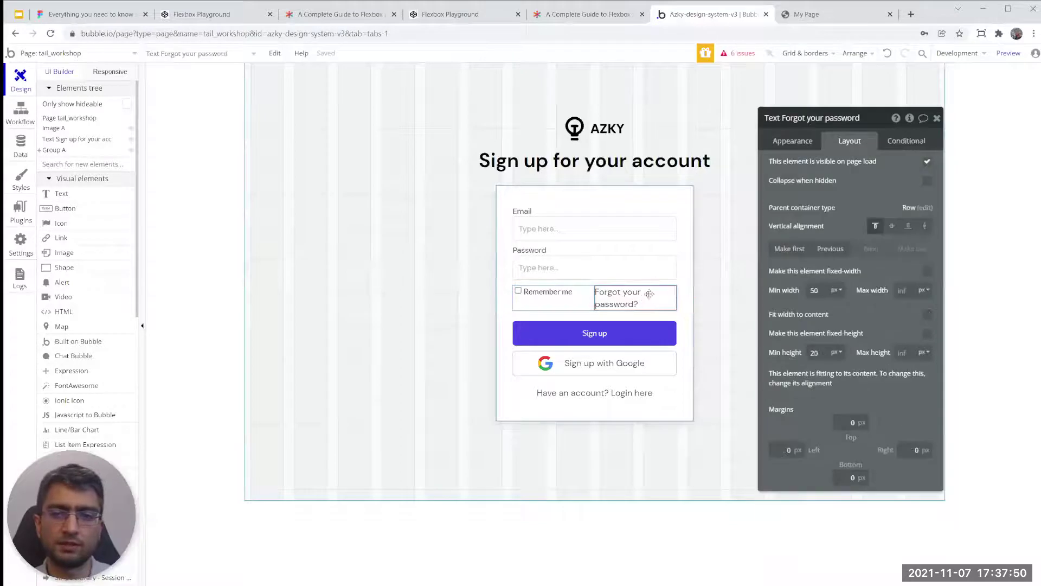
double_click(814, 291)
type("60")
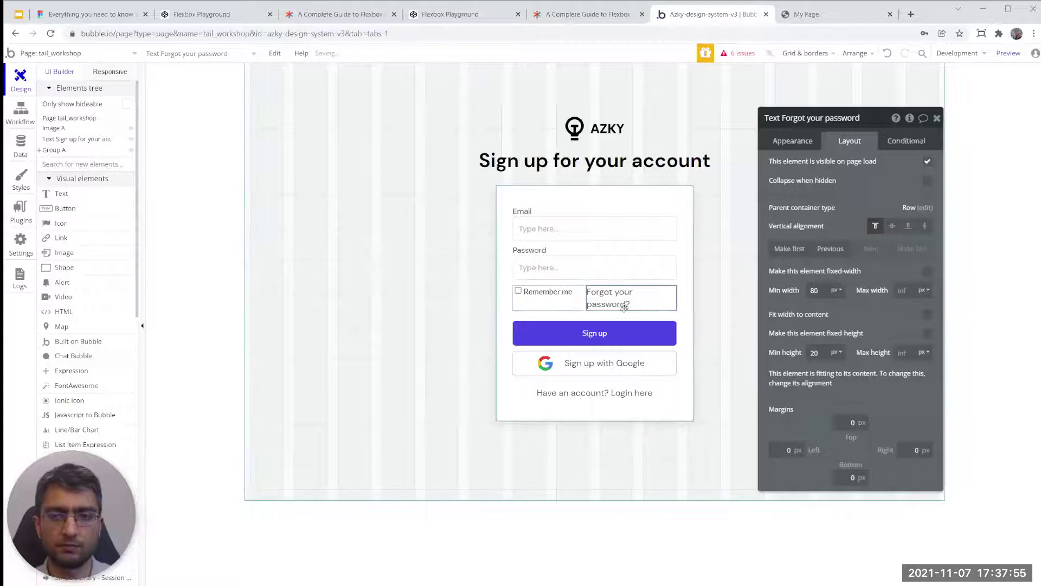
double_click(814, 290)
type("50")
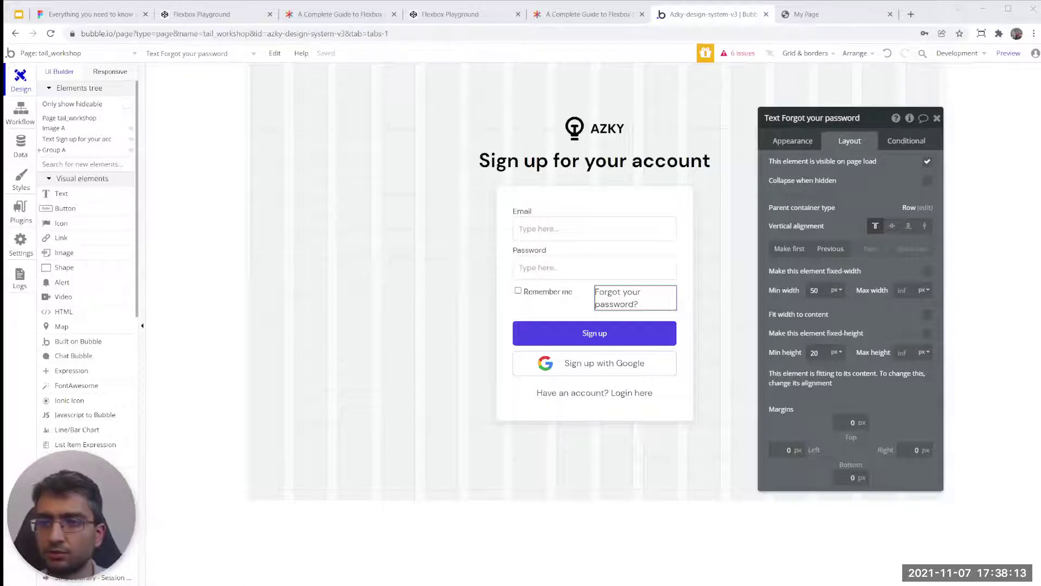
- Set the minimum height of Group B, the row holding Remember me and the forgotten-password text, to 20 px
left_click(575, 305)
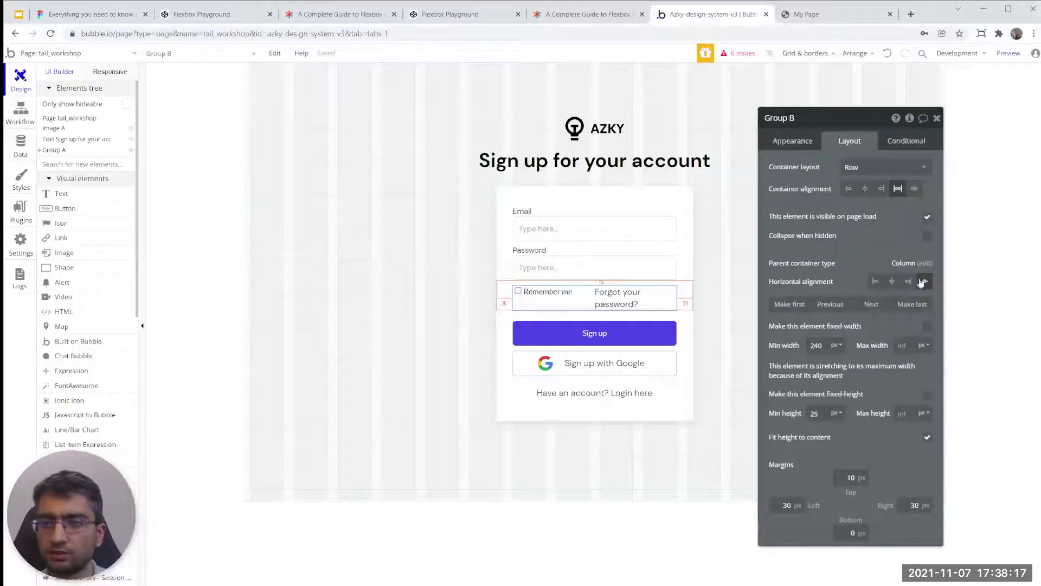
left_click(819, 415)
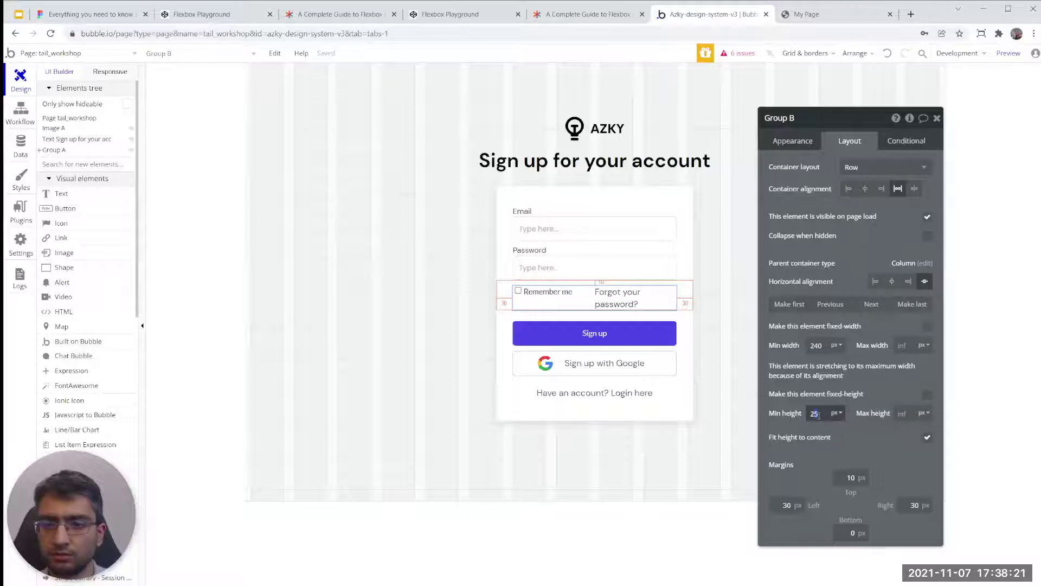
type("20")
left_click(825, 434)
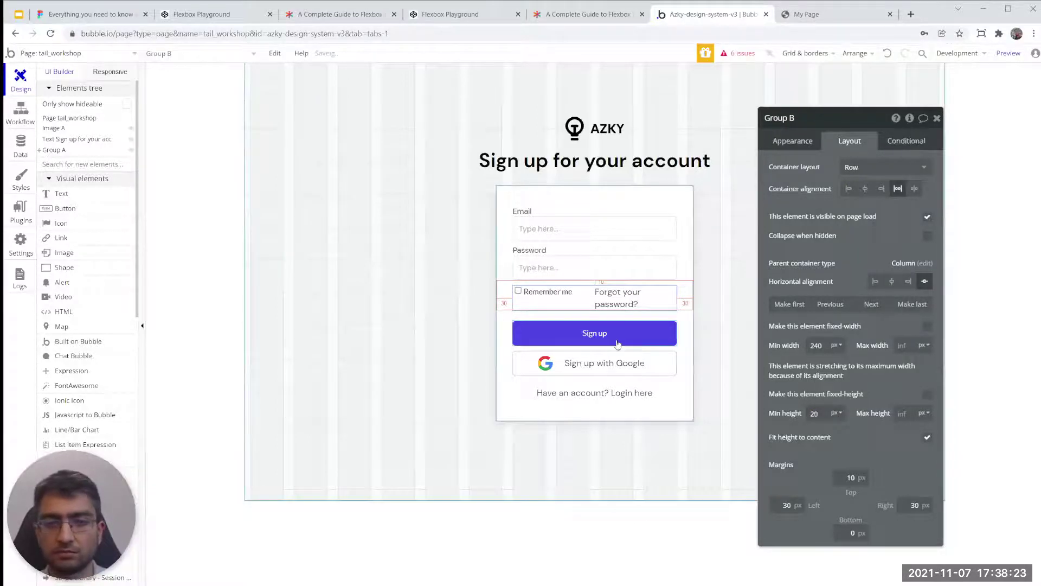
- Try a minimum width of 380 px on the sign-up card Group A and set it to 400 px
left_click(682, 253)
left_click(816, 324)
type("80")
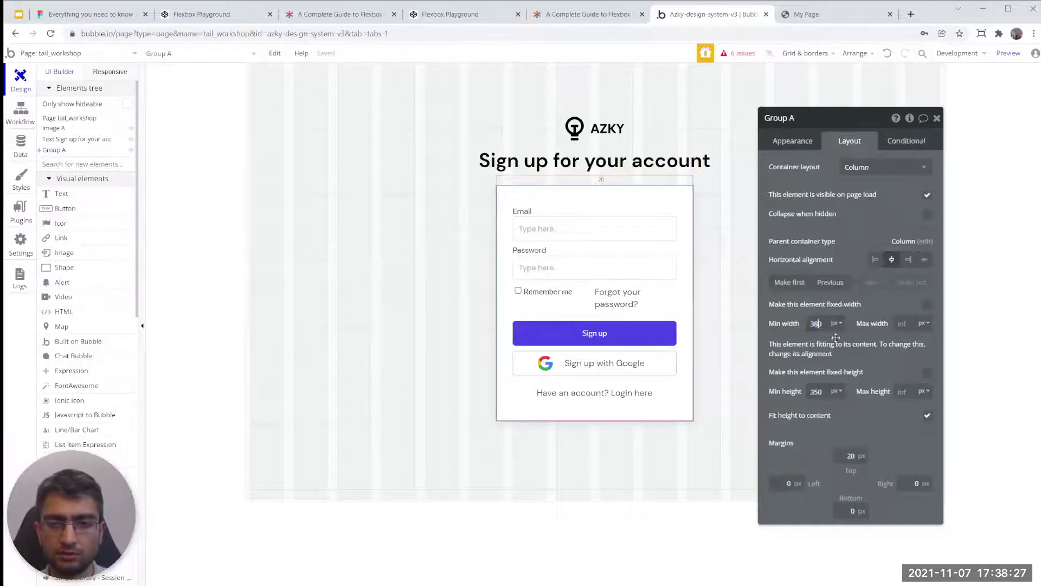
left_click(849, 334)
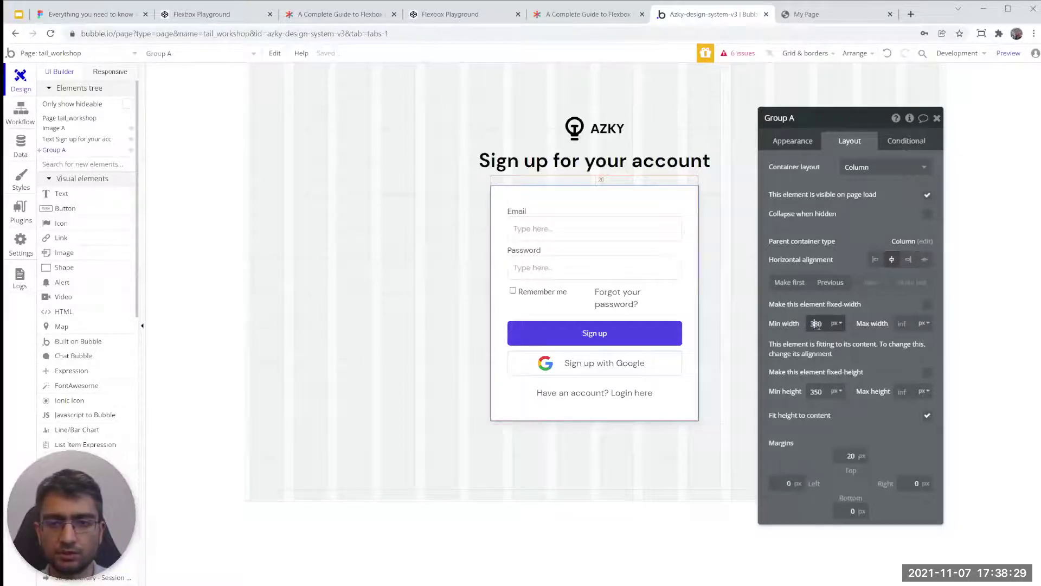
left_click_drag(823, 324, 800, 324)
type("400")
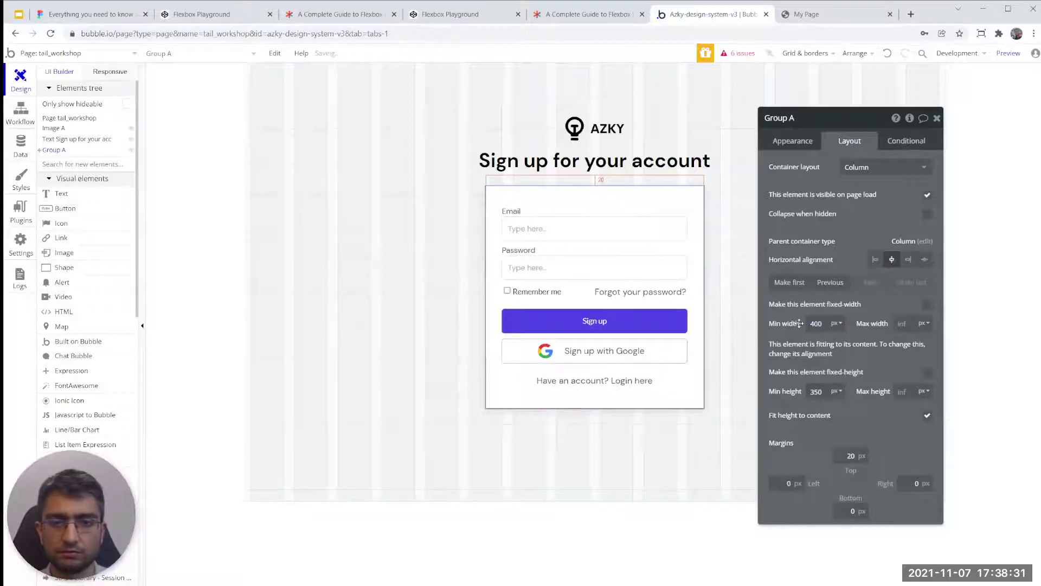
- Set the minimum width of Group B, the Remember me row, to 100 px
left_click(618, 292)
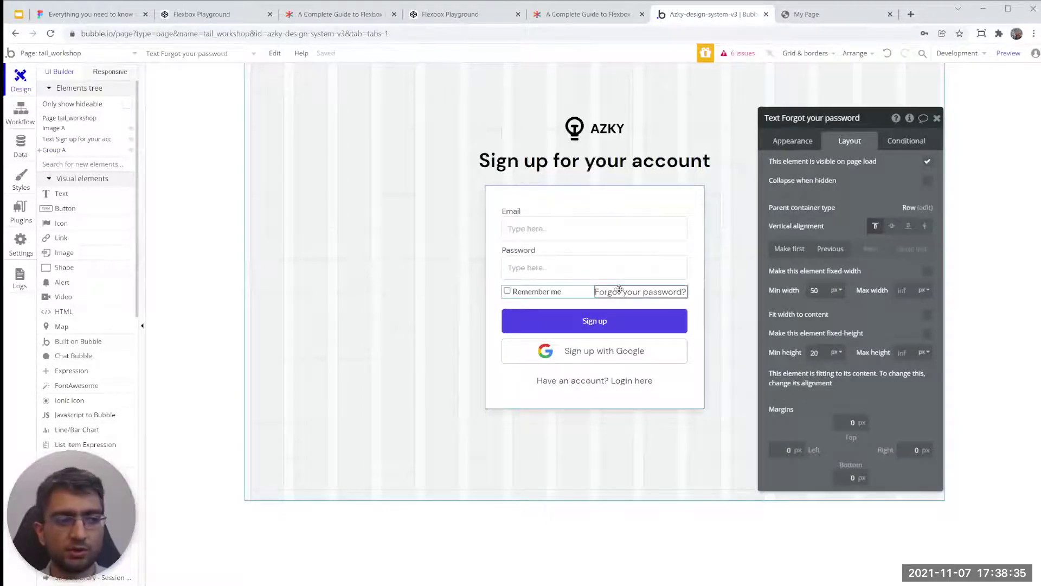
left_click(590, 301)
left_click(590, 301)
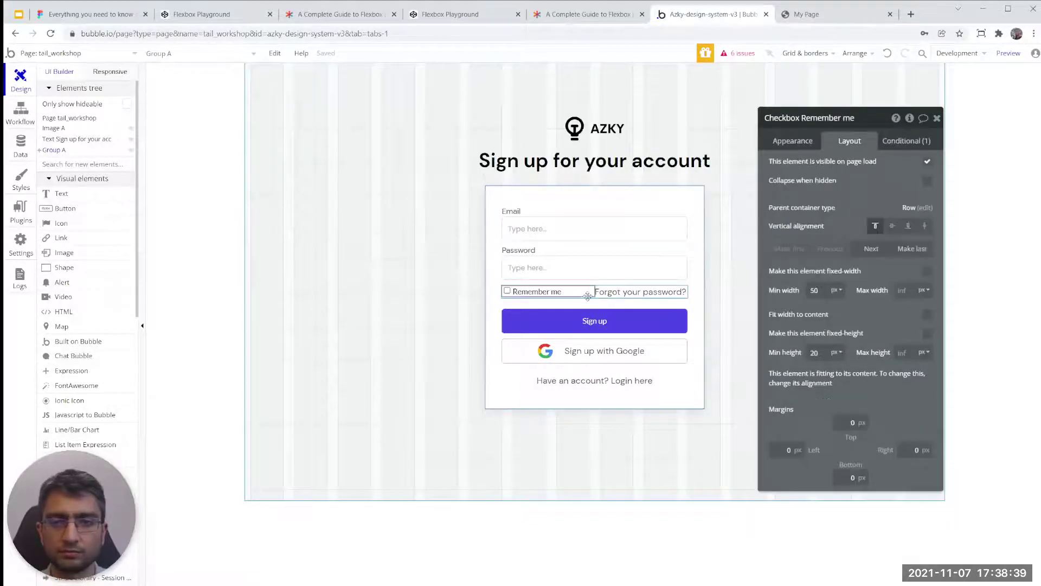
left_click(590, 299)
left_click(588, 296)
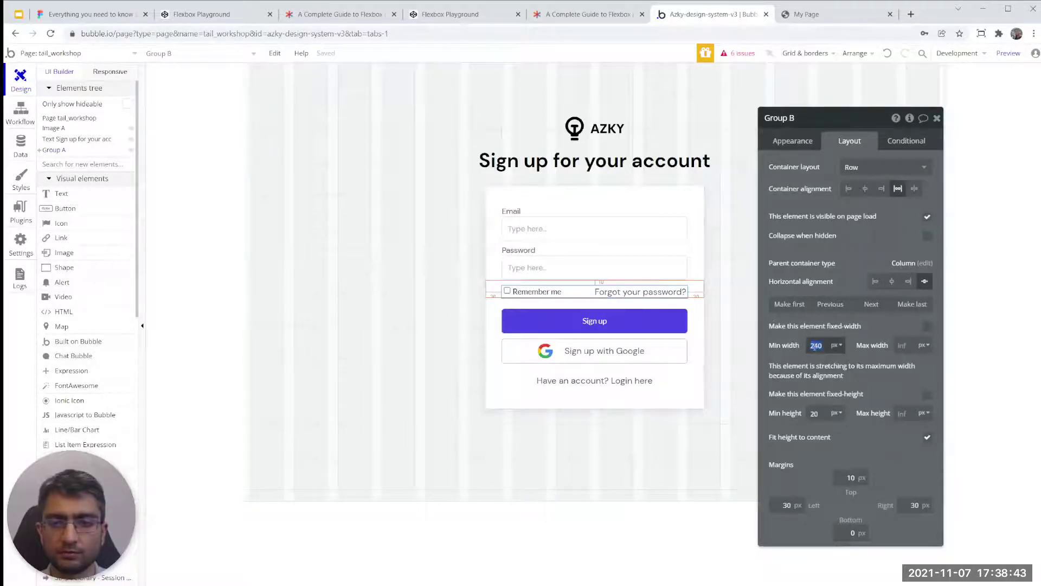
type("00")
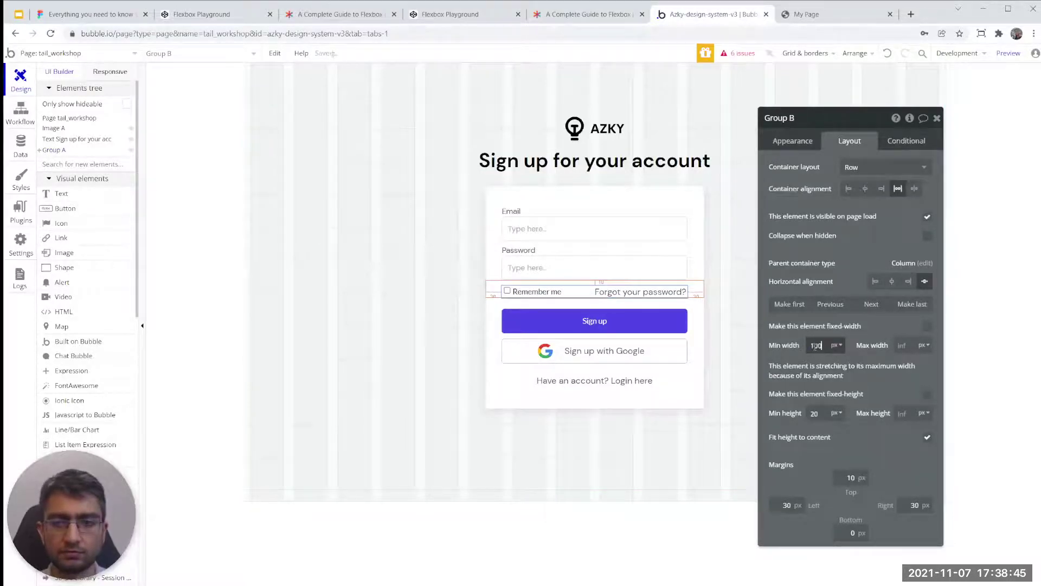
- Test Group A at a minimum width of 360 px and return it to 400 px
left_click(702, 314)
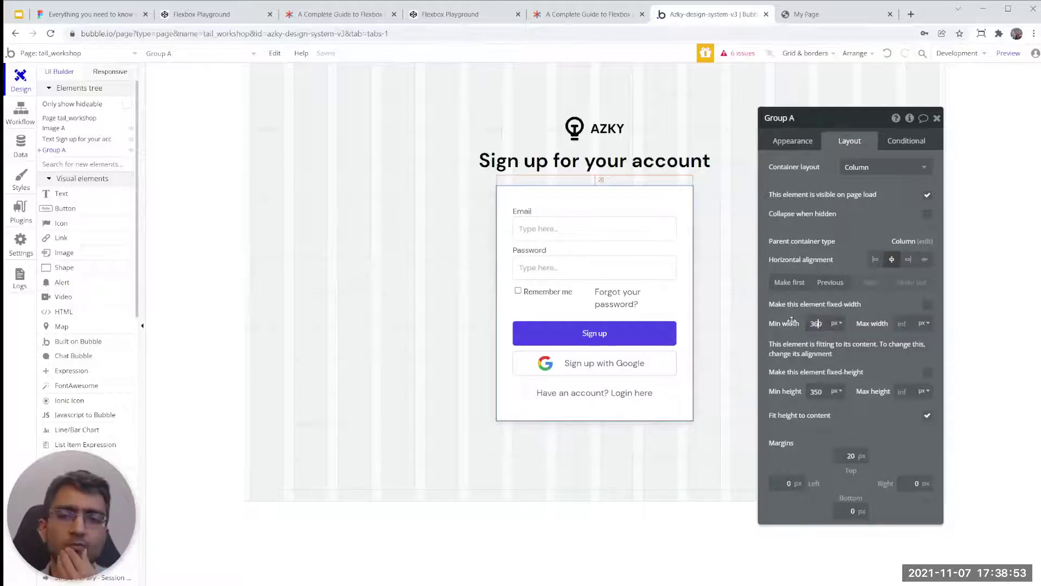
double_click(817, 324)
type("400")
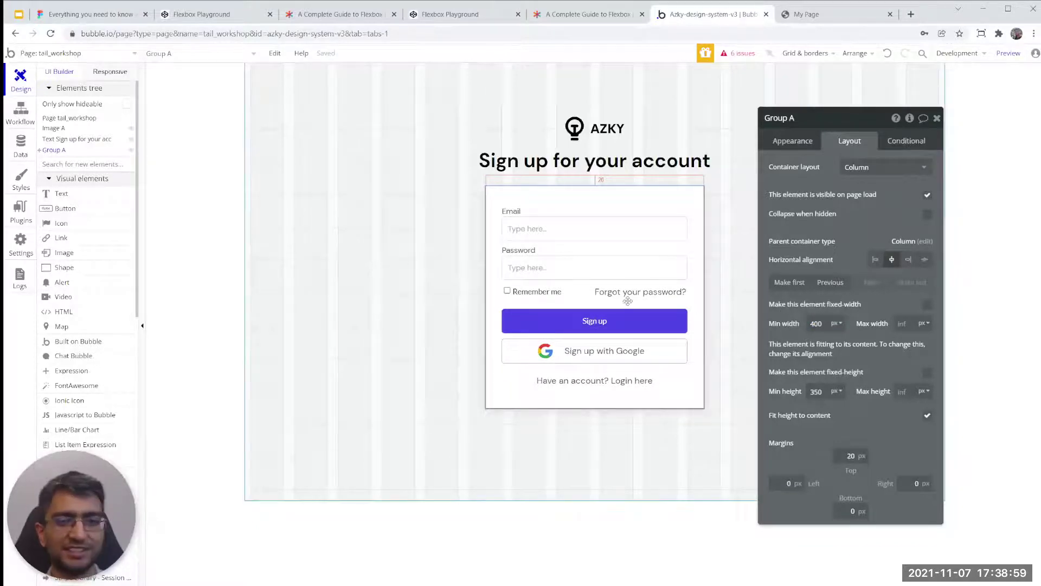
- Try a fixed width on the "Forgot your password?" text, turn it off again, and select the Remember me checkbox
left_click(603, 295)
left_click(555, 294)
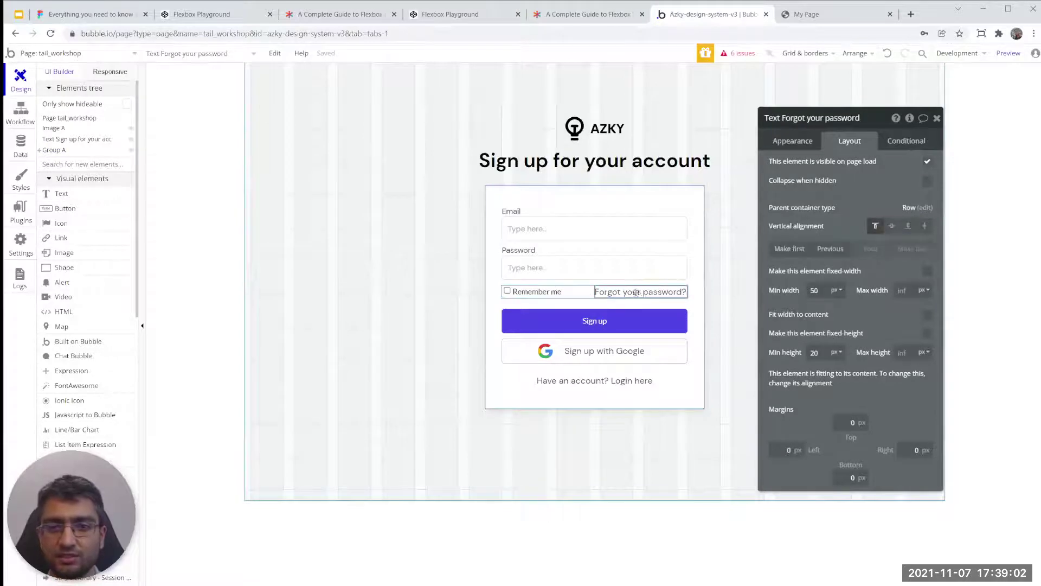
left_click(927, 272)
left_click(928, 273)
left_click(566, 293)
- Preview the sign-up page in the responsive view at the 320, 768, 992 and 1200 breakpoints
left_click(129, 72)
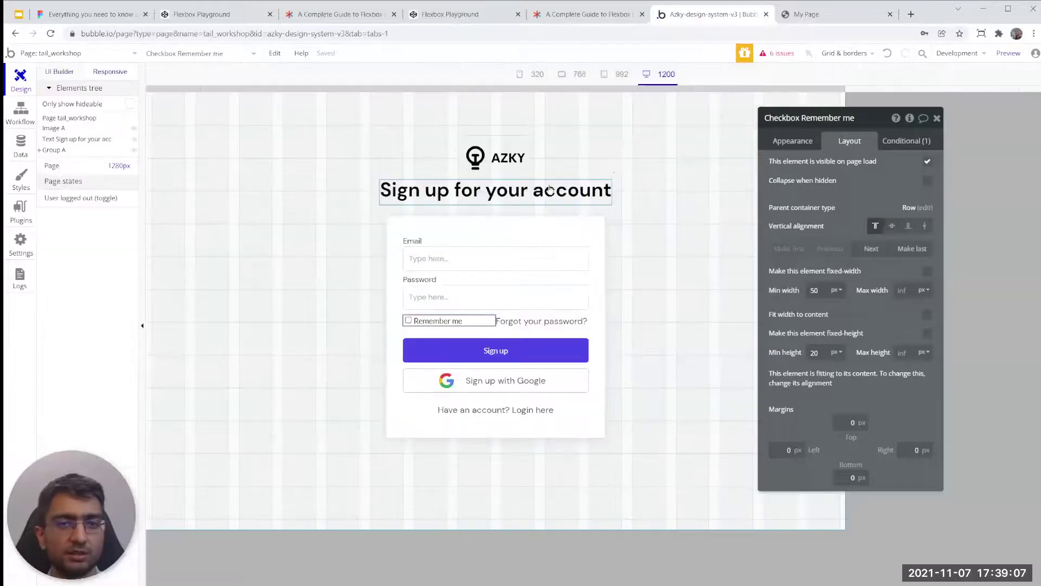
left_click_drag(751, 102, 483, 111)
left_click(542, 69)
left_click(573, 73)
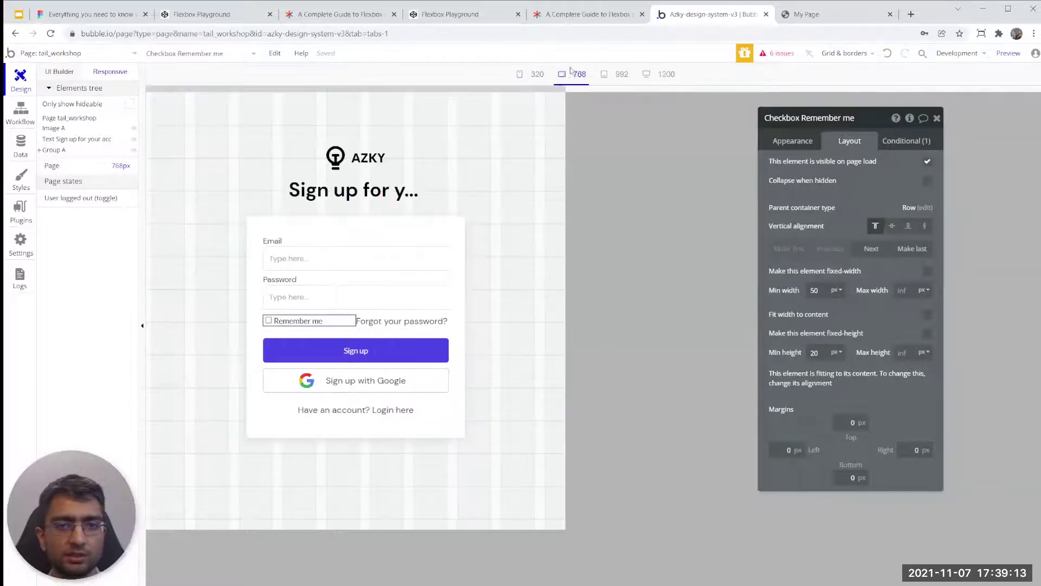
left_click(609, 76)
left_click(672, 77)
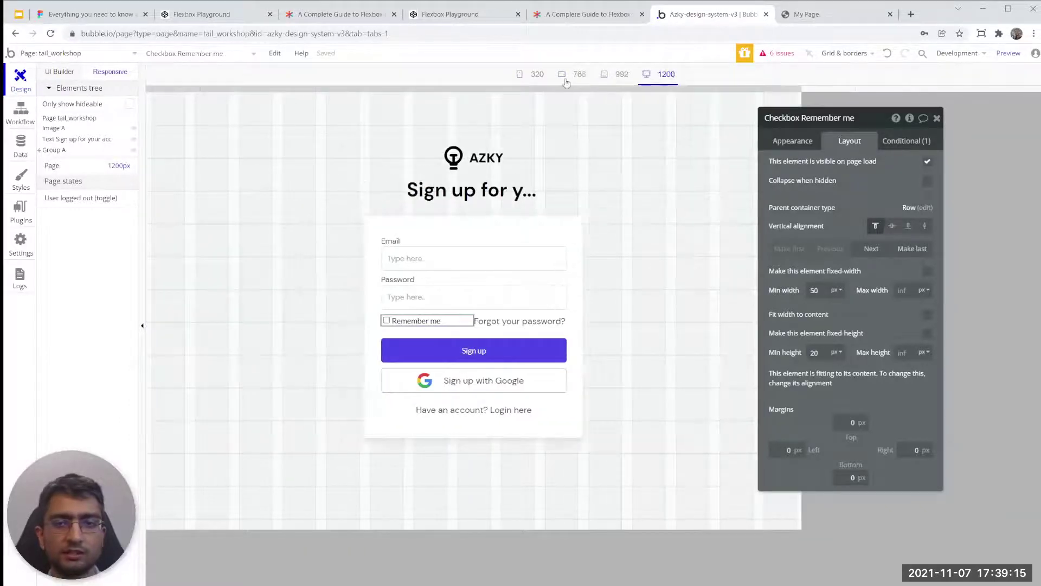
left_click(604, 77)
left_click(561, 78)
left_click(537, 74)
left_click(575, 74)
left_click(618, 75)
left_click(664, 75)
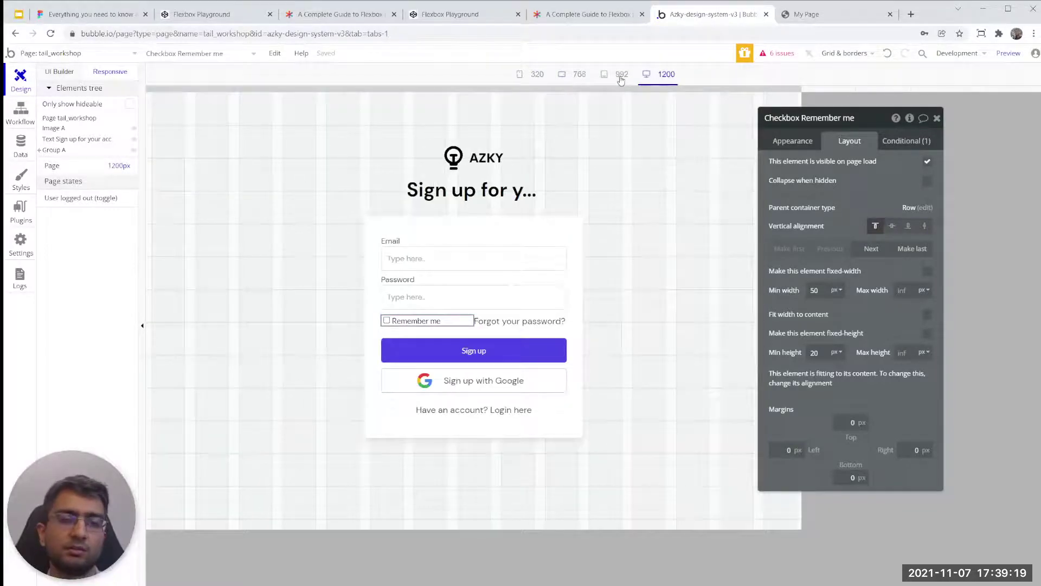
- Compare the page layout across the 320, 768, 992 and 1200 breakpoints again, with the Sign up button selected
left_click(621, 77)
left_click(584, 80)
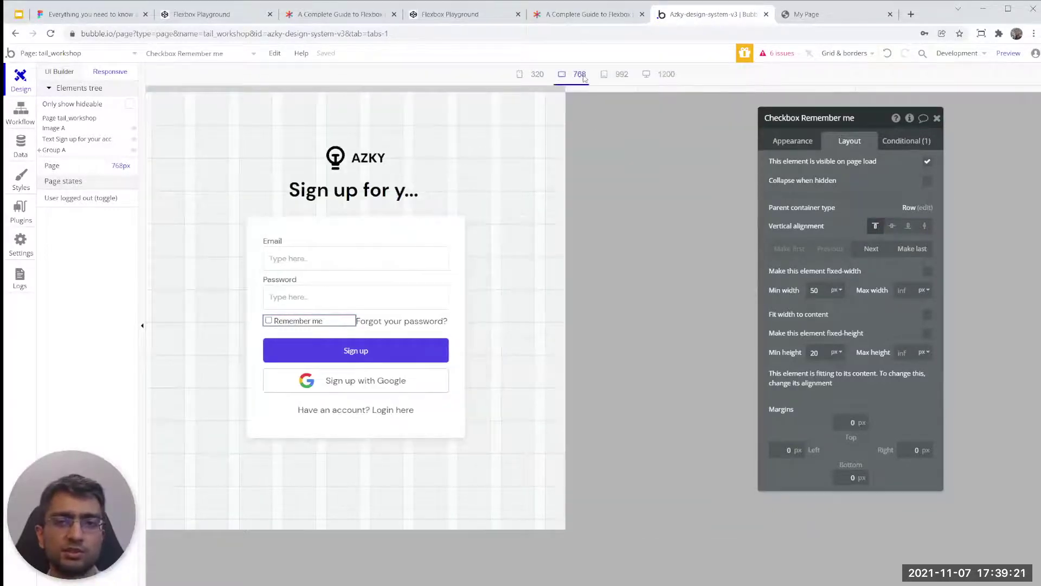
left_click(355, 351)
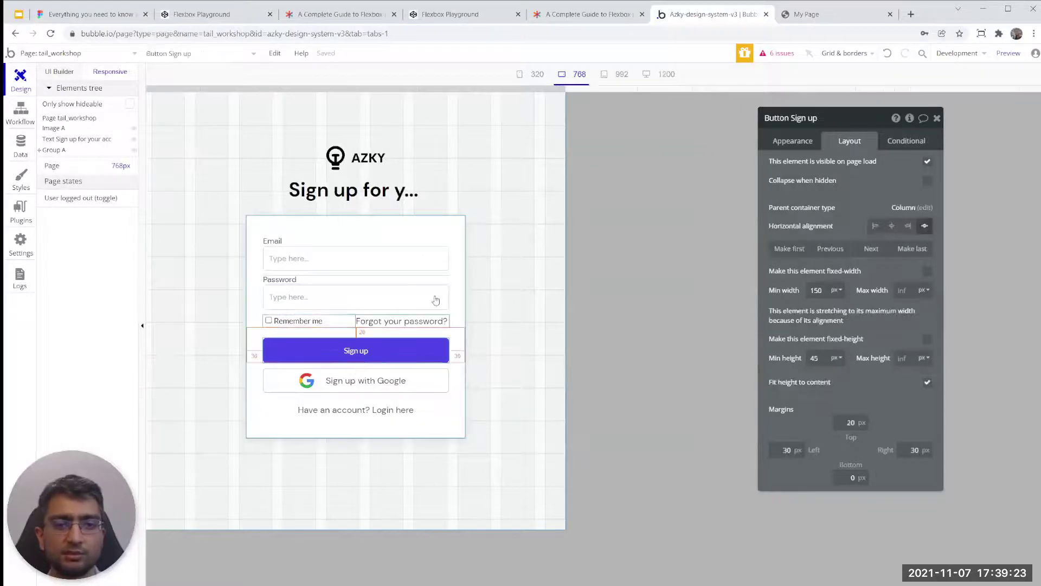
left_click(614, 76)
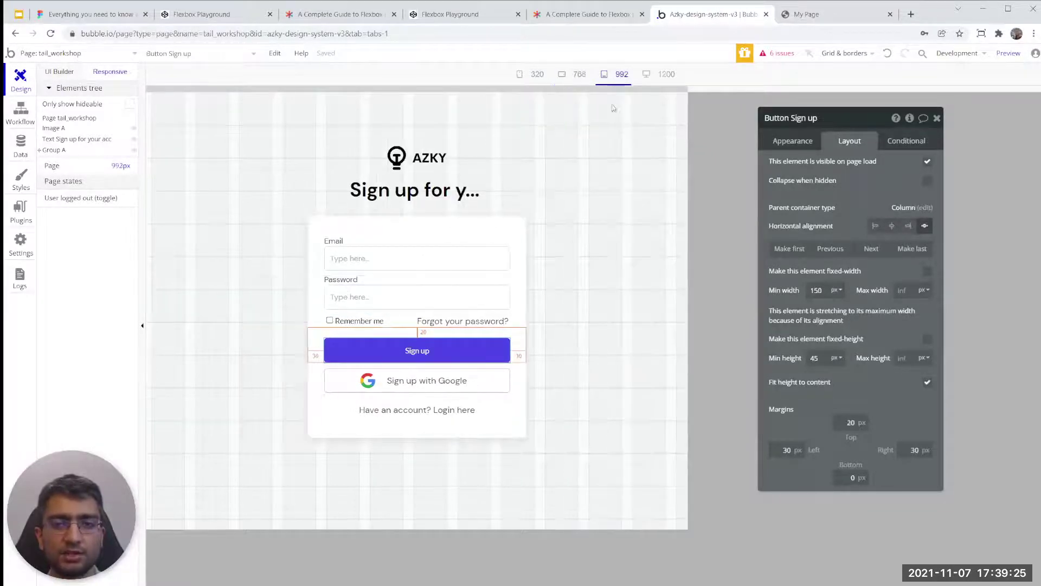
left_click(667, 76)
left_click(619, 76)
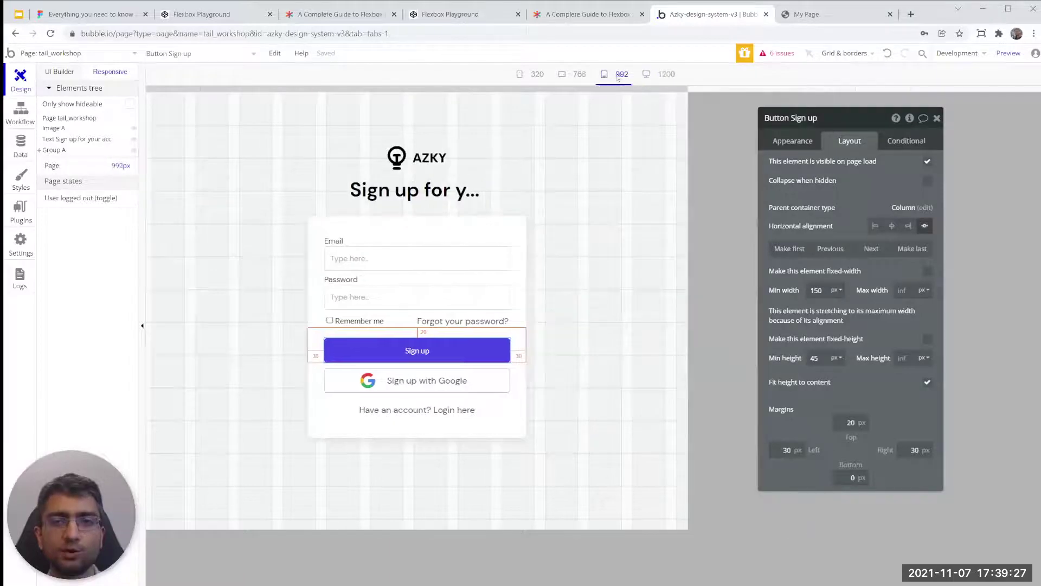
left_click(574, 79)
left_click(536, 76)
left_click(576, 76)
left_click(620, 76)
left_click(664, 76)
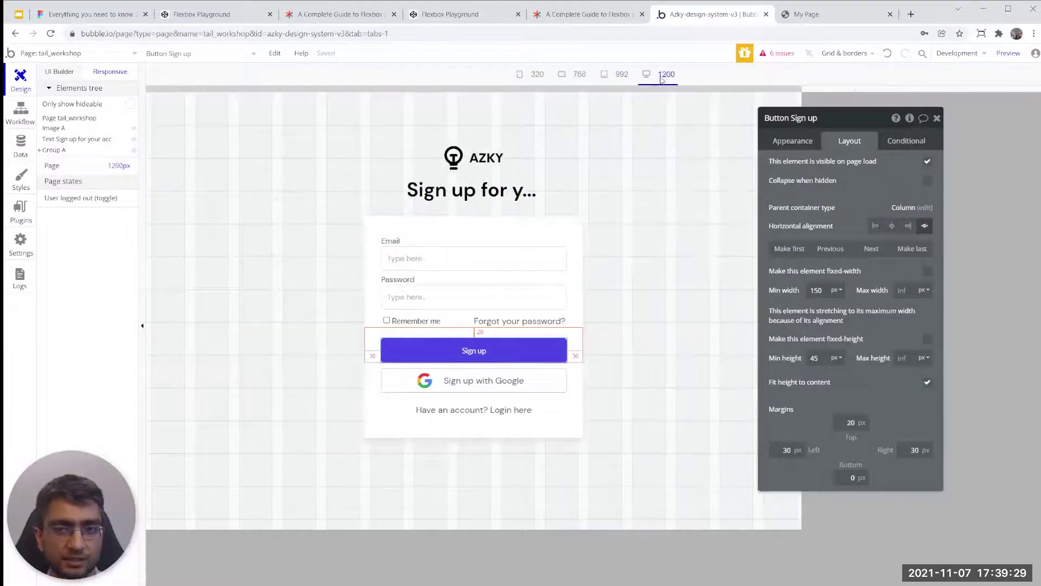
left_click(621, 76)
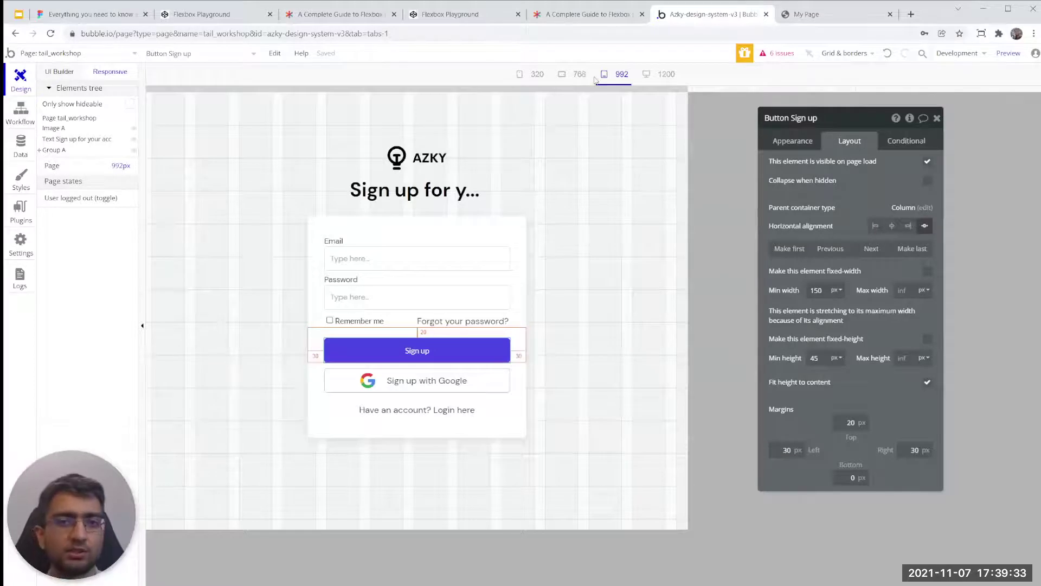
left_click(665, 76)
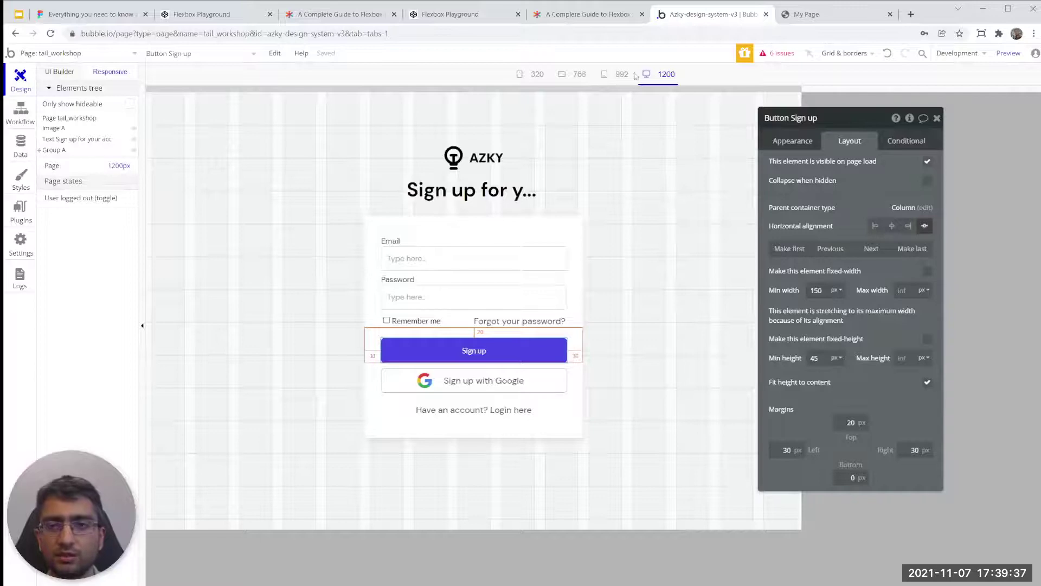
left_click(603, 78)
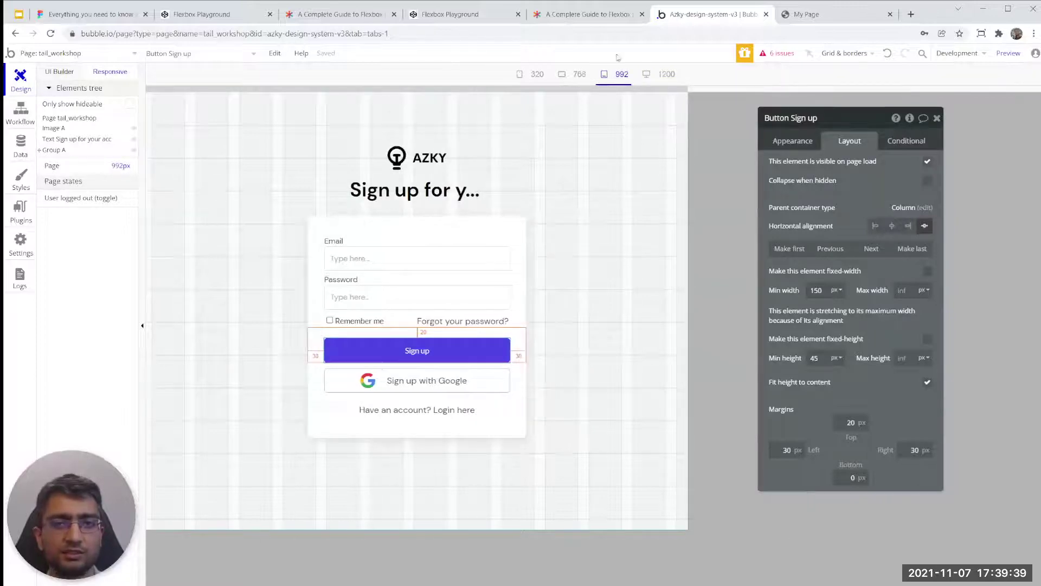
- Try minimum widths of 260 px and 300 px on the "Sign up for your account" heading in the editor
left_click(59, 71)
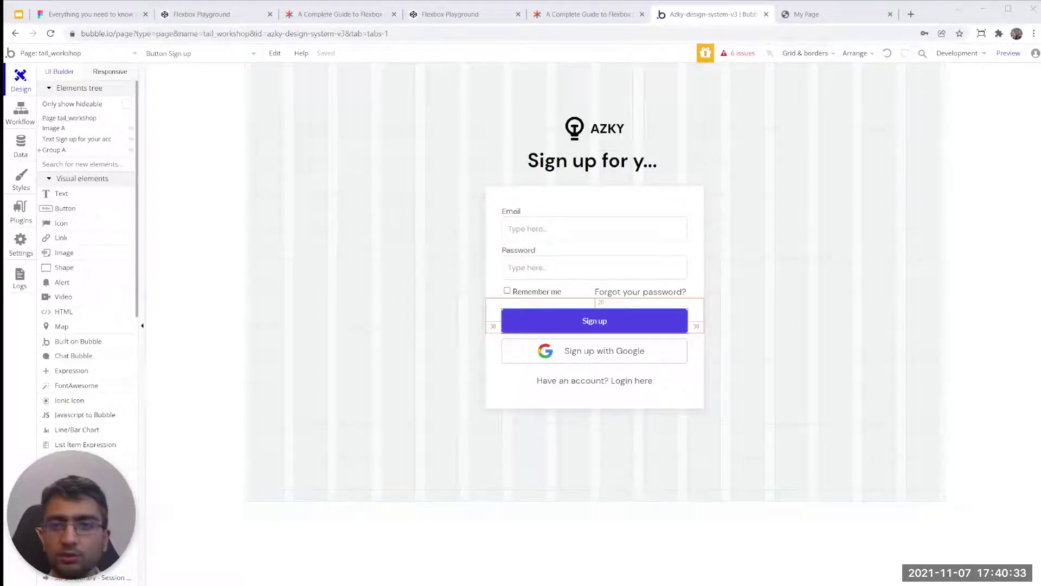
left_click(836, 13)
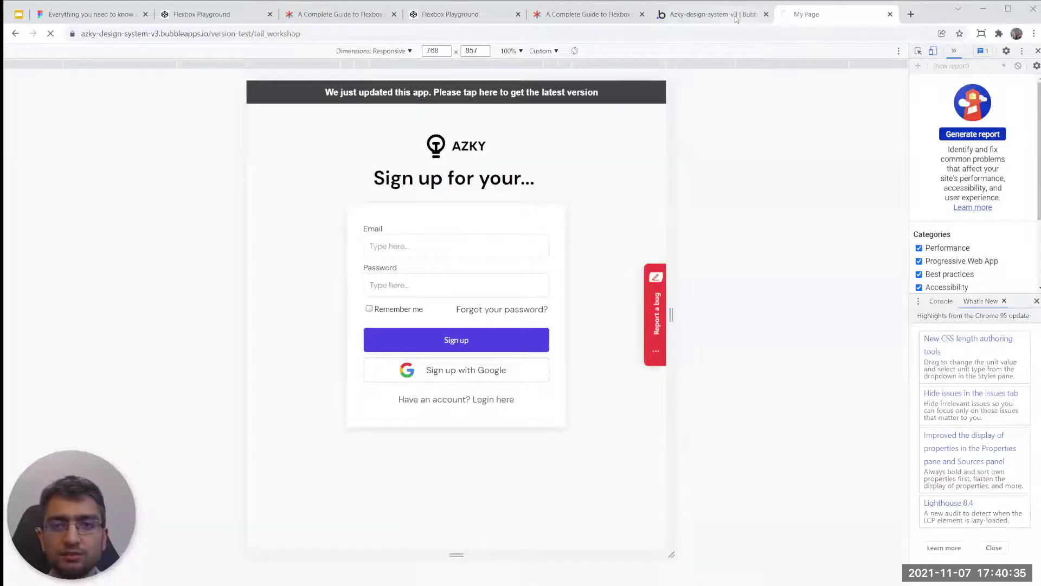
left_click(731, 22)
left_click(599, 158)
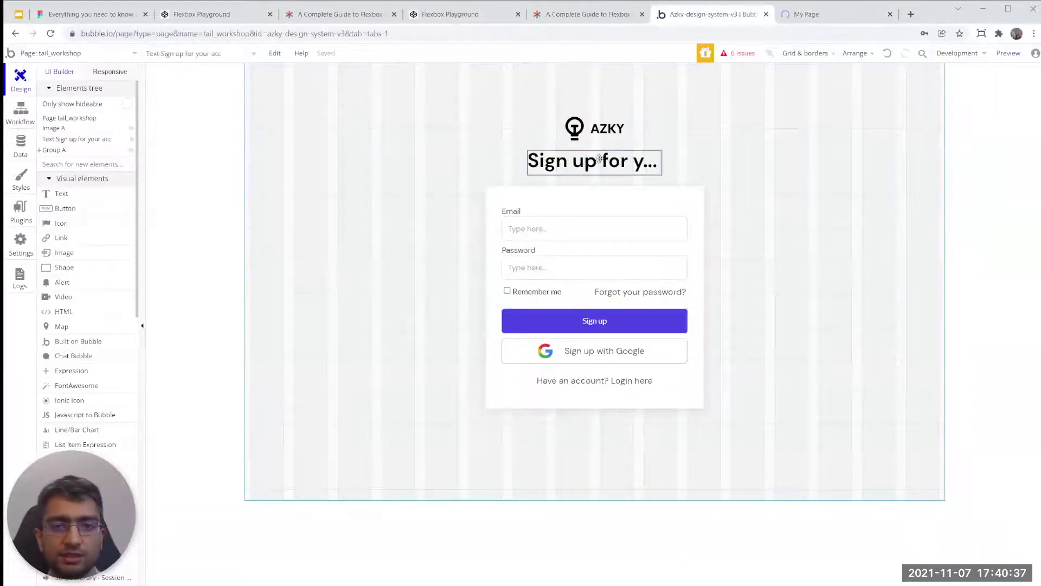
double_click(599, 158)
left_click(850, 136)
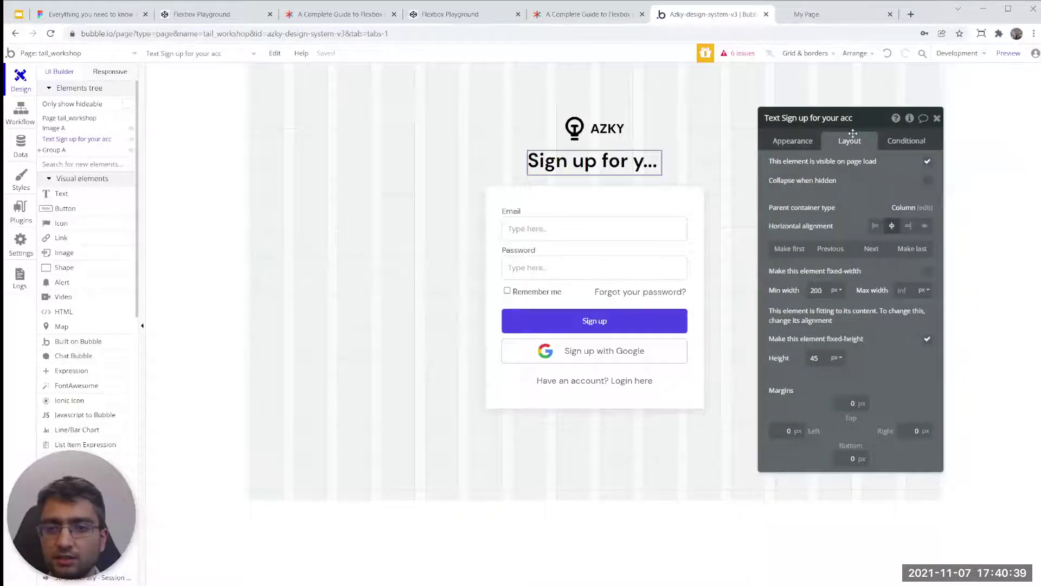
left_click(815, 290)
key("Delete")
type("6")
left_click(831, 302)
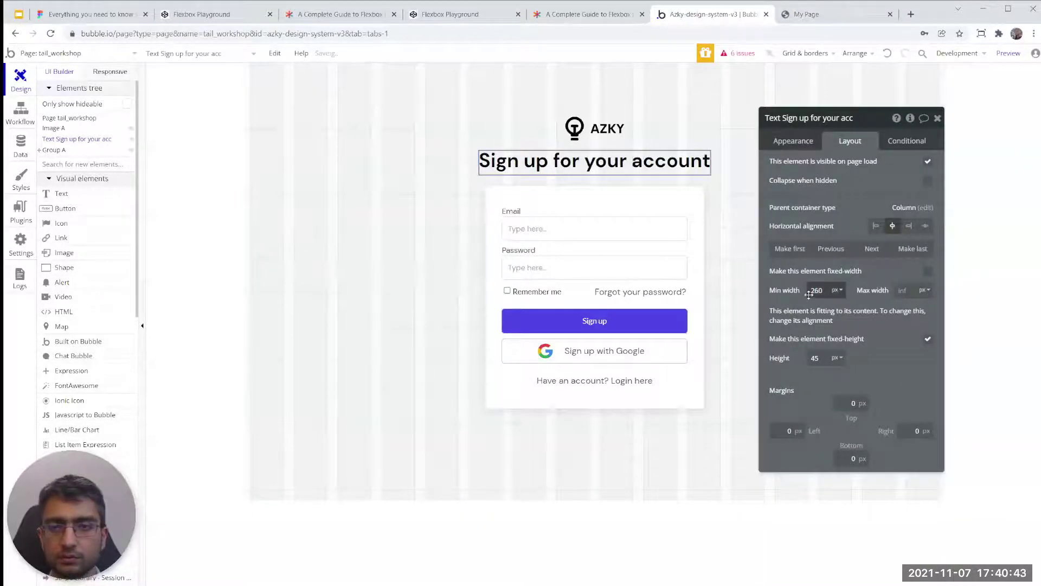
double_click(817, 291)
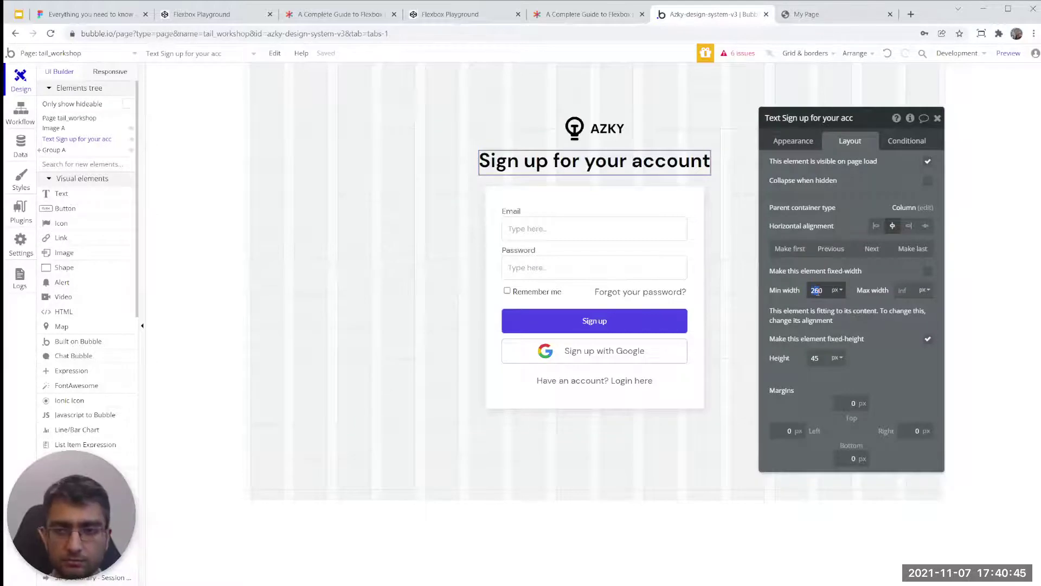
type("300")
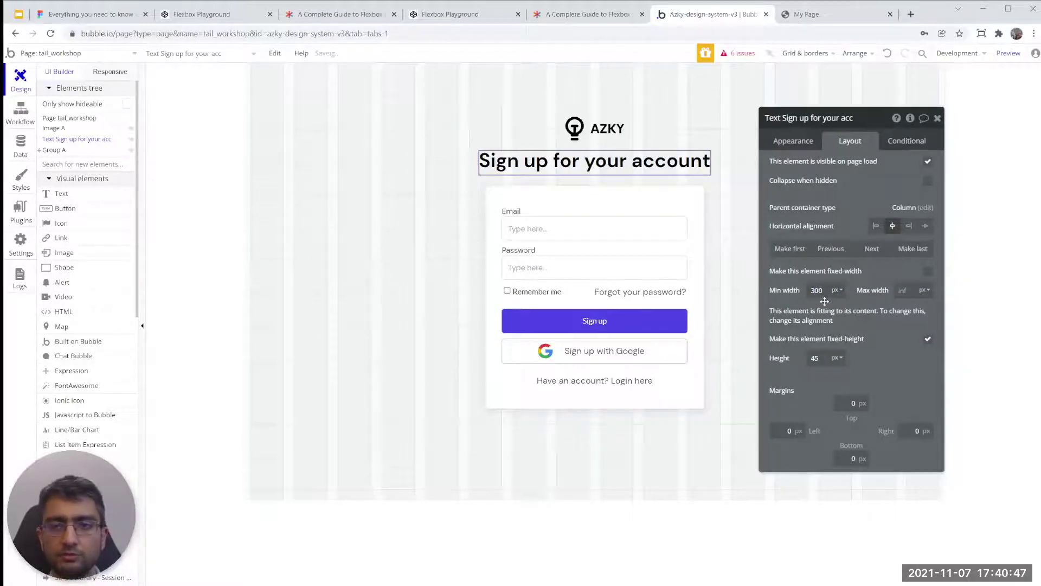
- Set the heading's minimum width to 360 px and check it in the live preview and at the 768 breakpoint
left_click(112, 72)
left_click_drag(715, 91, 576, 91)
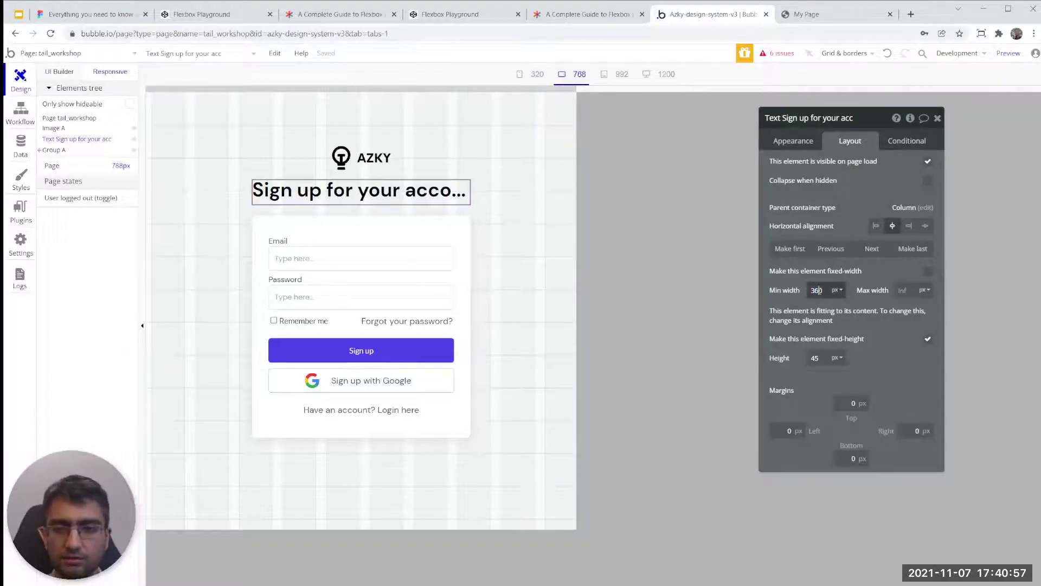
left_click(806, 14)
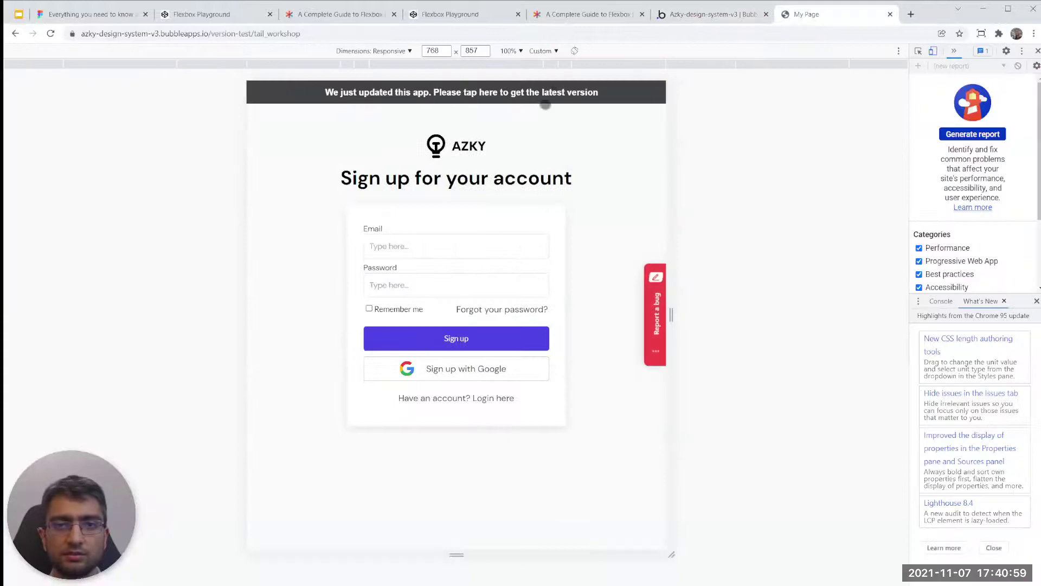
left_click(713, 14)
left_click(564, 76)
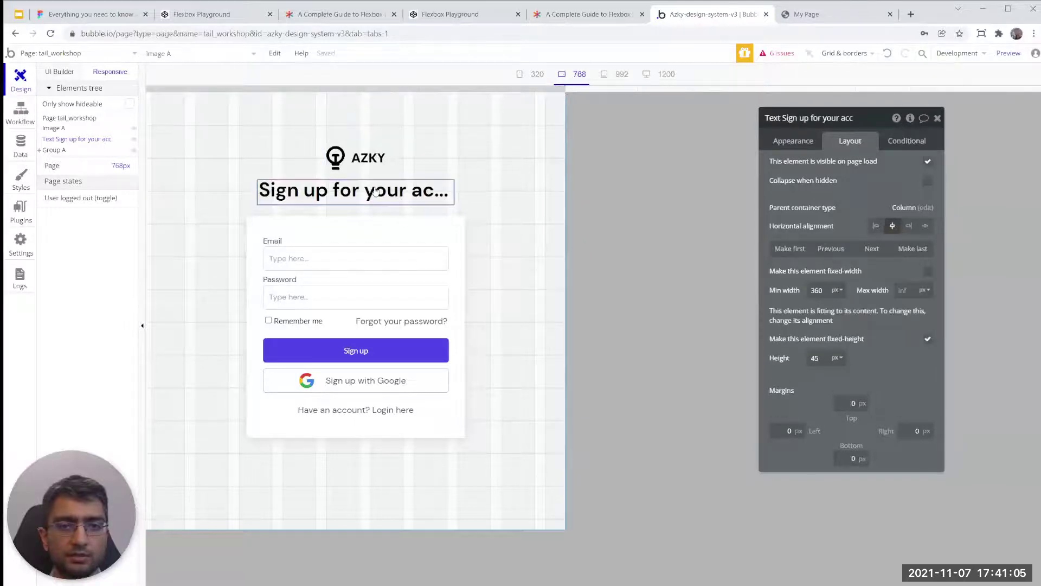
- Review the heading's layout settings in the editor and reload the live preview page to compare how the heading renders
left_click(60, 72)
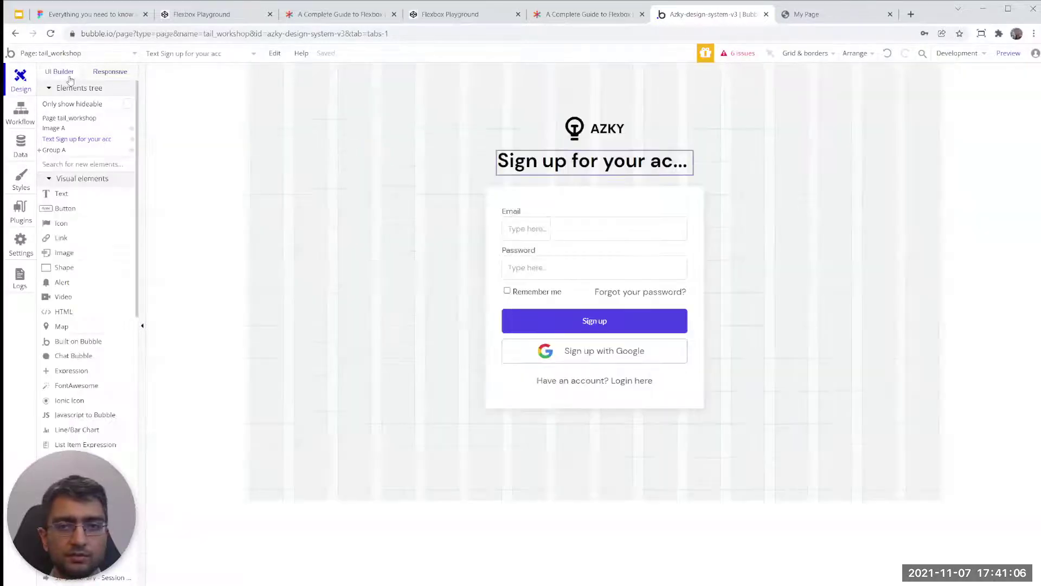
double_click(631, 159)
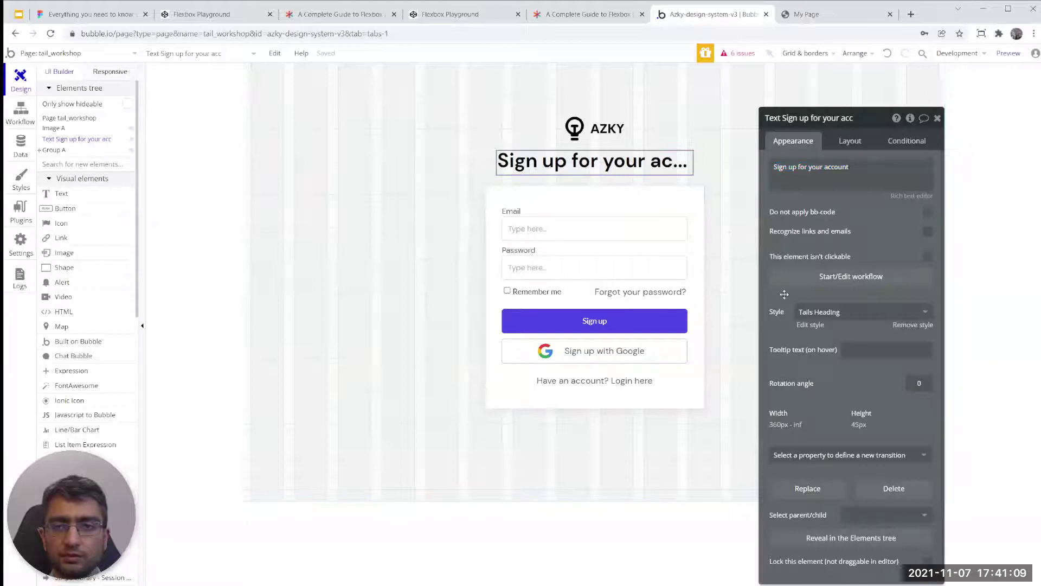
left_click(847, 142)
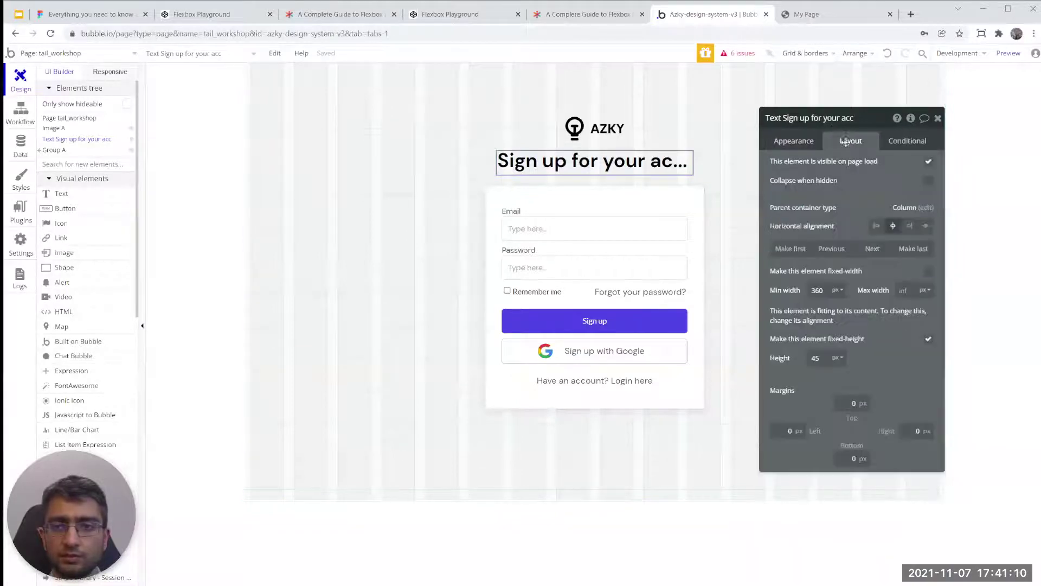
left_click(808, 15)
left_click_drag(705, 115, 631, 116)
left_click(630, 65)
key("ctrl+r")
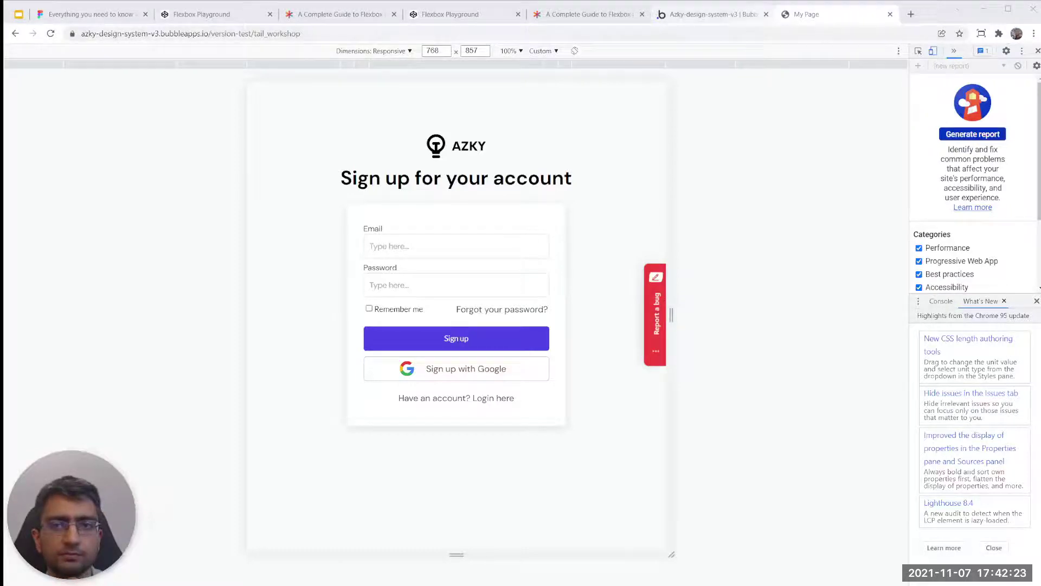
- Return from the live preview to the Bubble editor and open the grid and border options
left_click(751, 17)
left_click(809, 16)
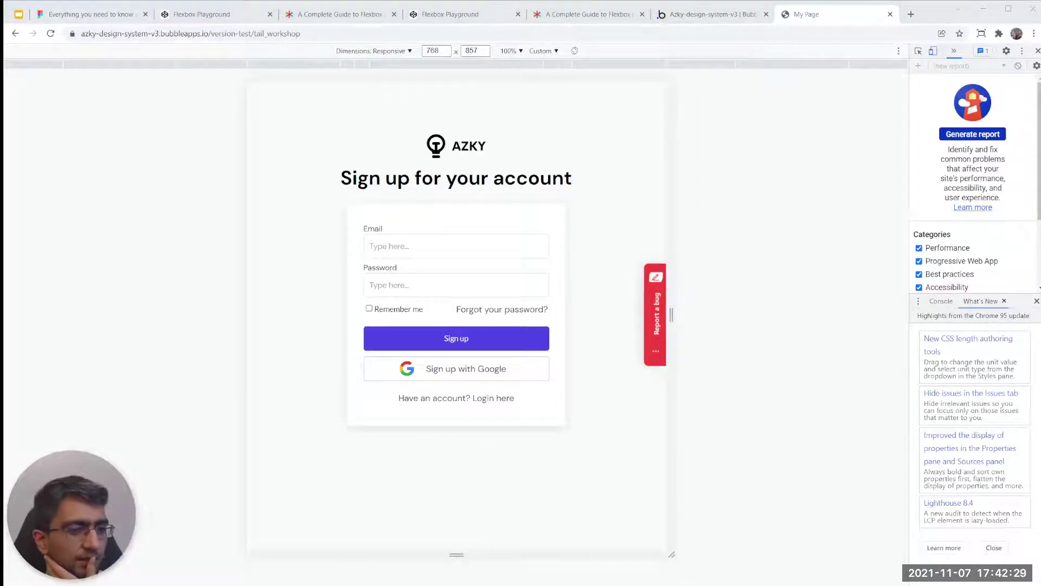
left_click(705, 14)
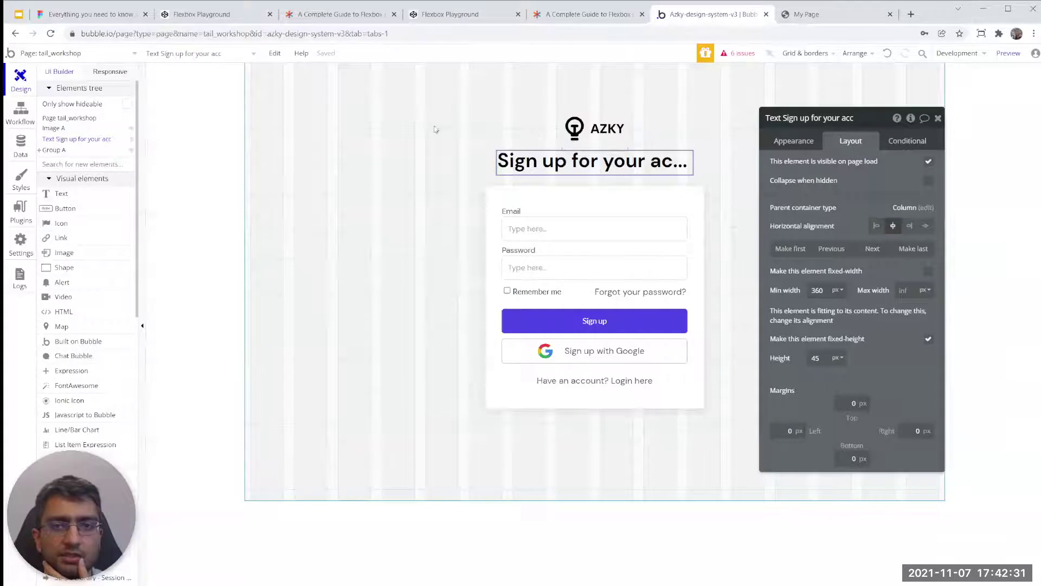
left_click(807, 53)
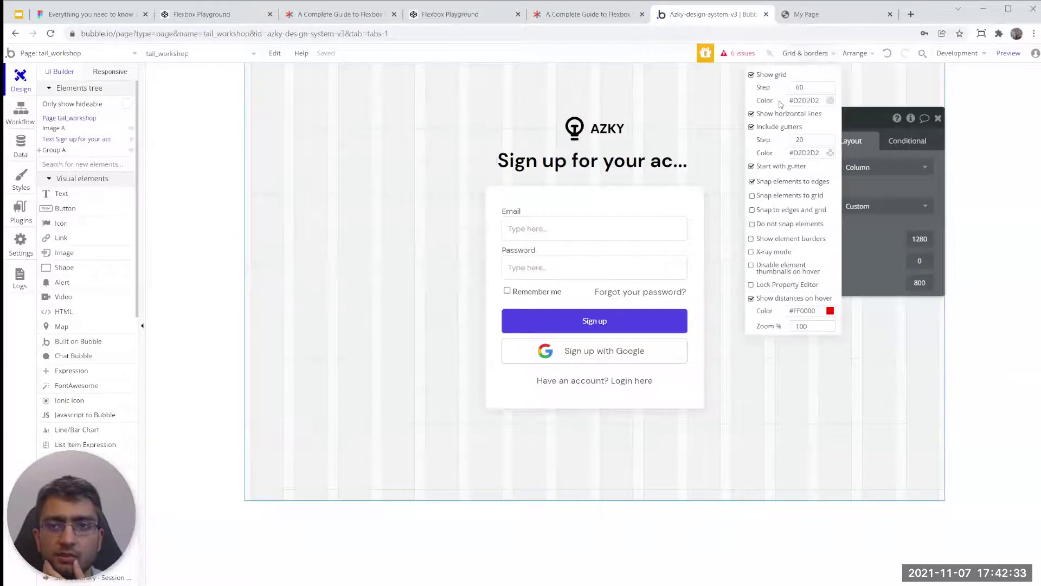
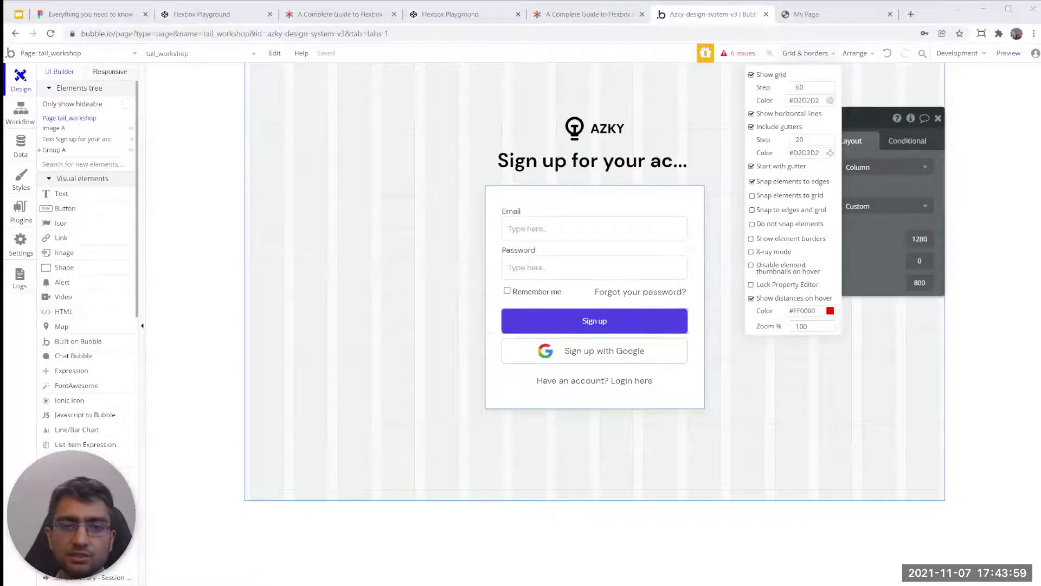
- Switch the unit of the Sign up button's minimum width from pixels to percent and move its property editor aside
left_click(594, 320)
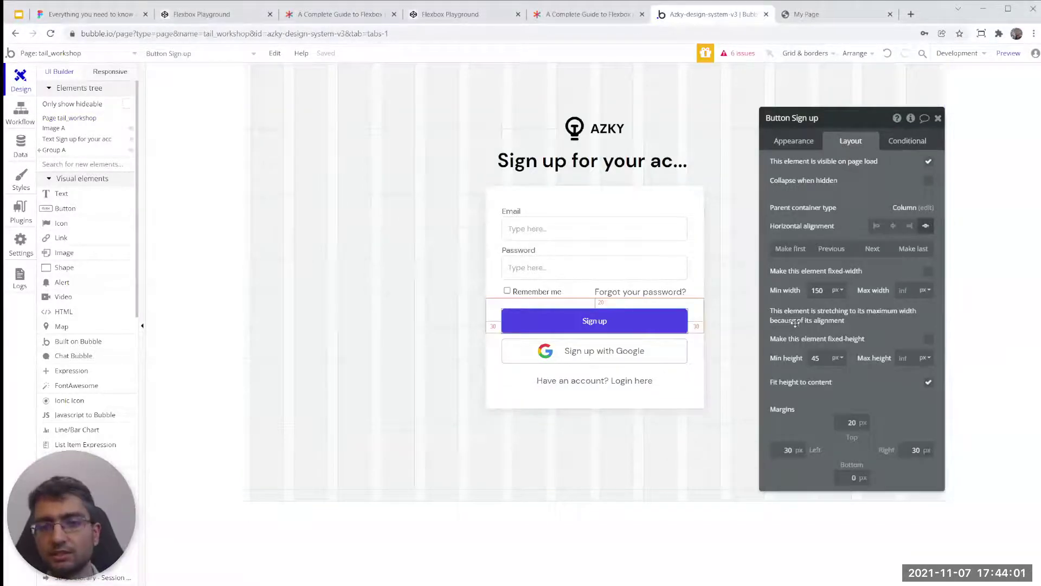
mouse_move(813, 321)
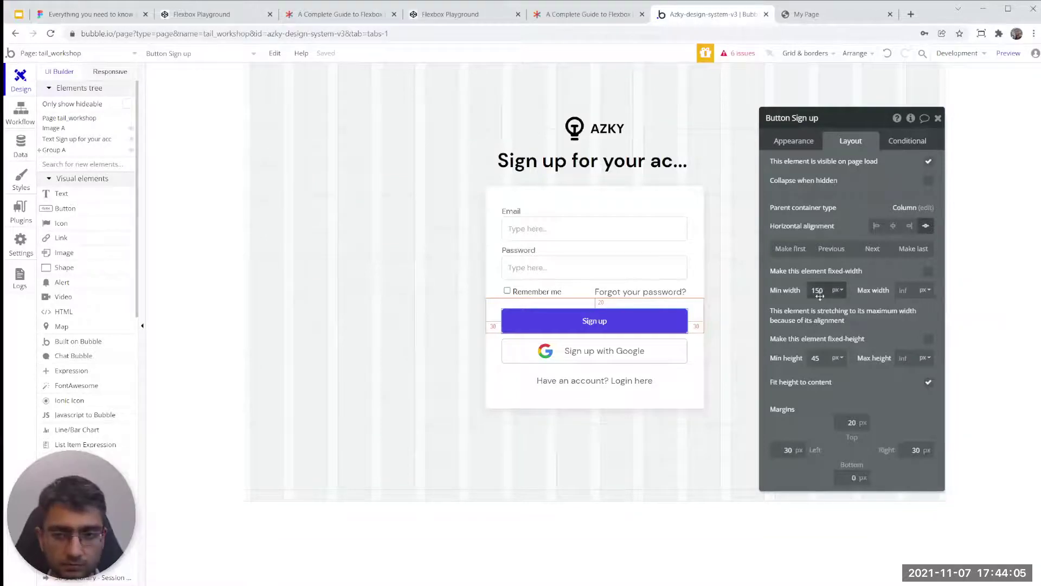
mouse_move(821, 291)
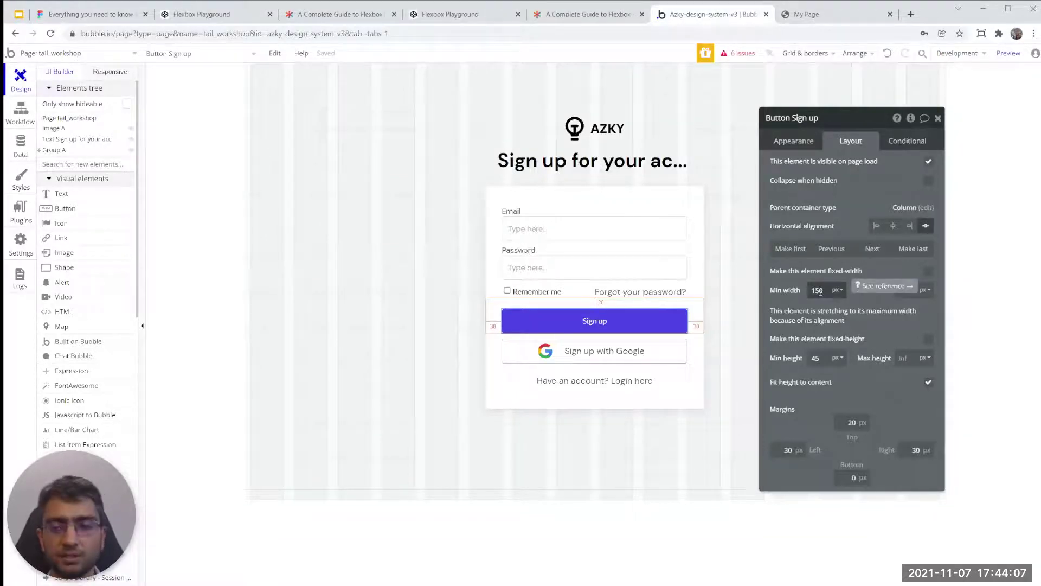
left_click(837, 290)
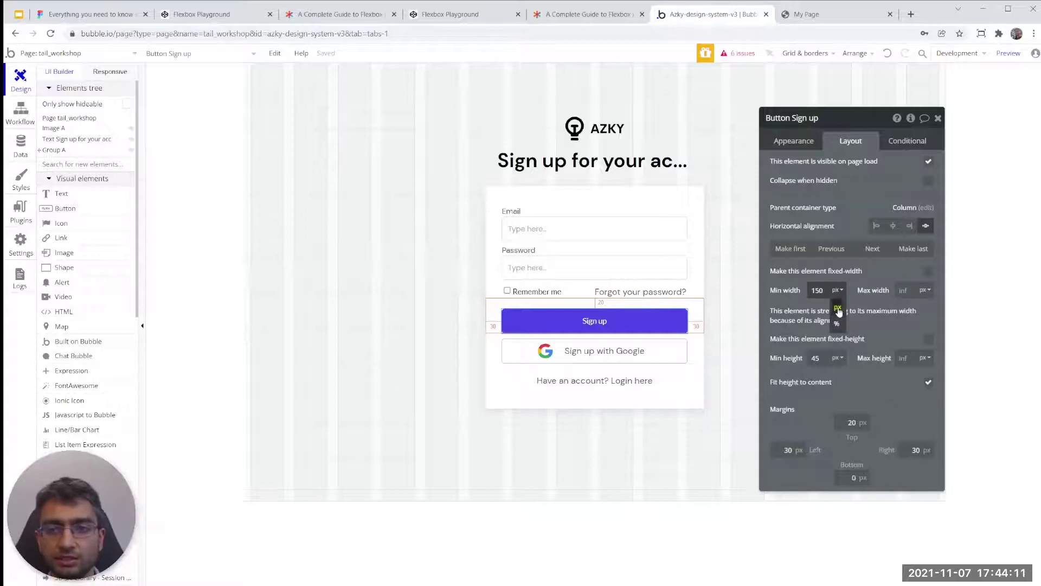
left_click(862, 425)
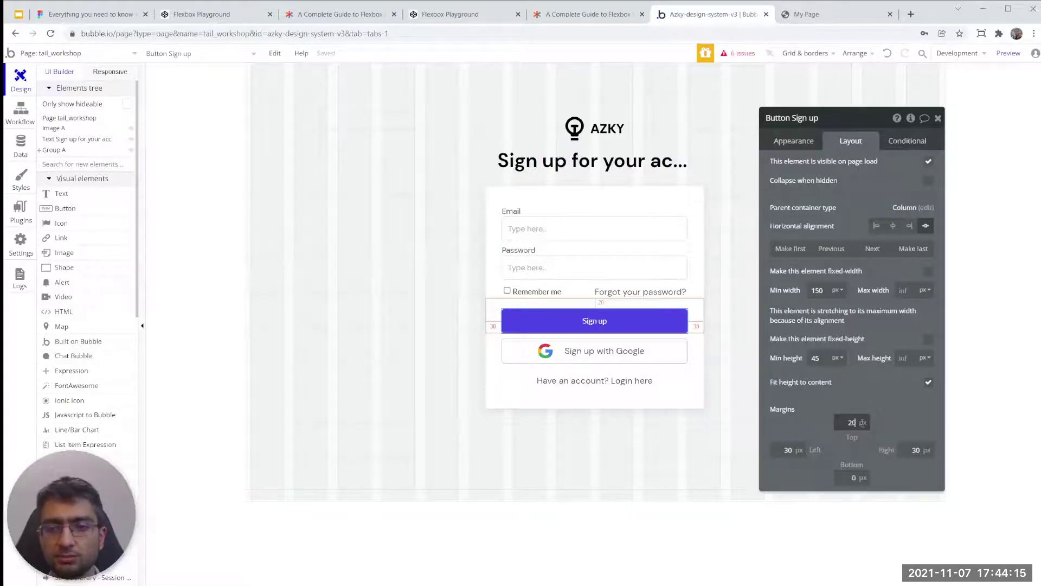
left_click(838, 290)
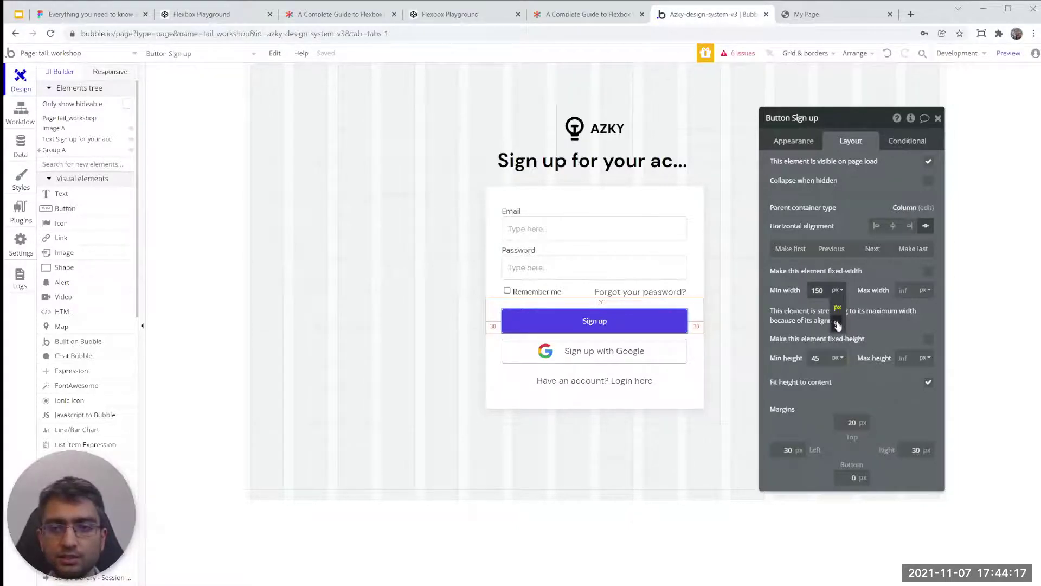
left_click(837, 321)
left_click_drag(838, 319, 949, 319)
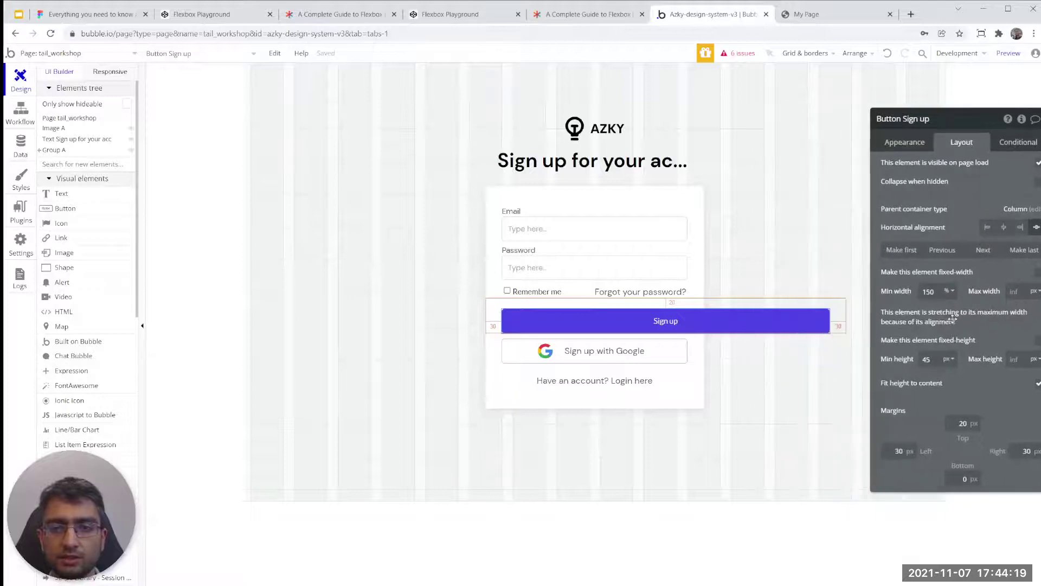
- Try 50% as the Sign up button's minimum width and settle on 10%
key("Delete")
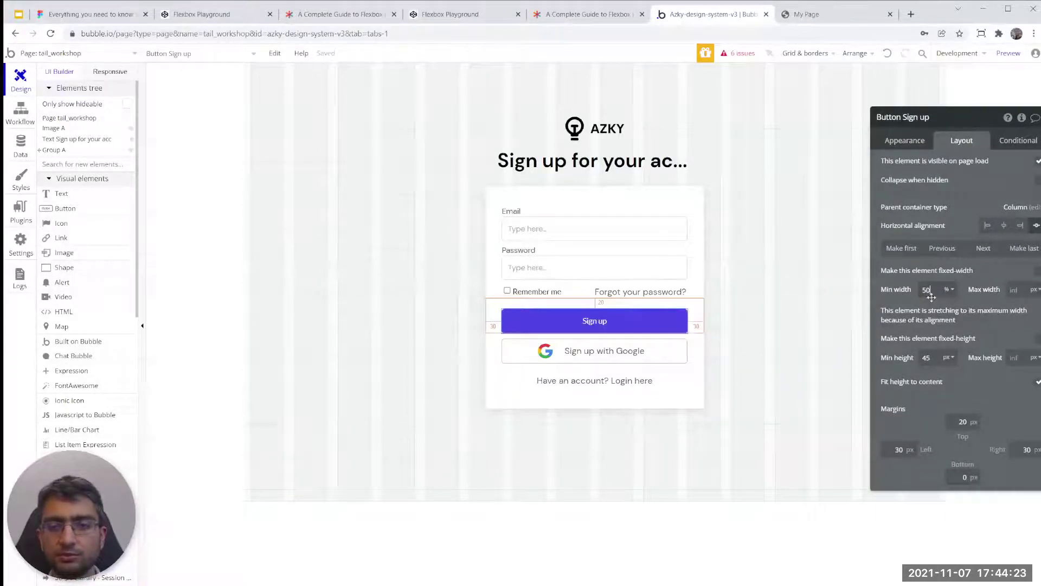
double_click(931, 289)
type("10")
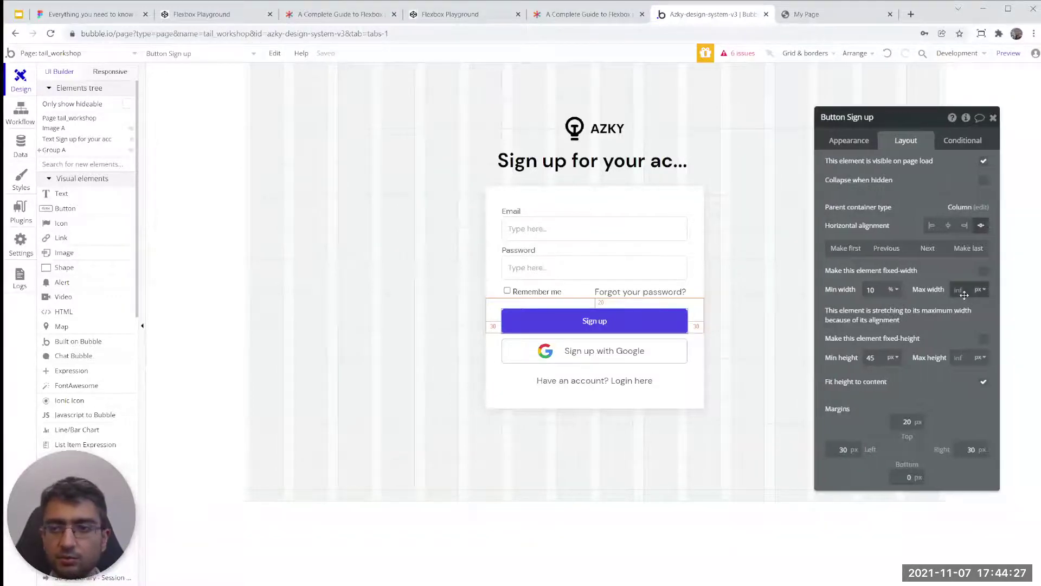
- Try a percentage maximum width of 50% on the Sign up button
left_click(980, 290)
left_click(980, 323)
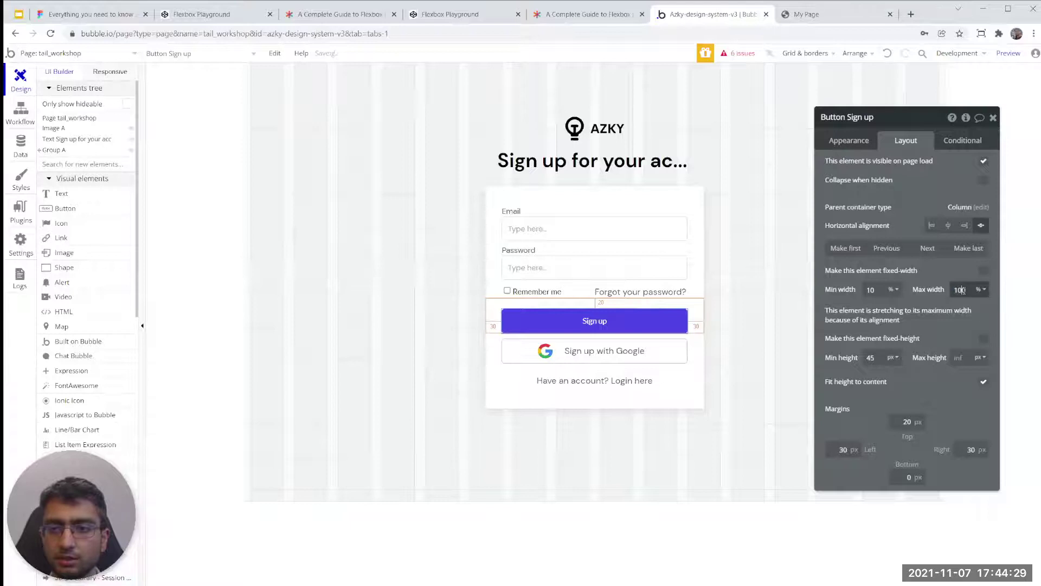
double_click(960, 290)
type("50")
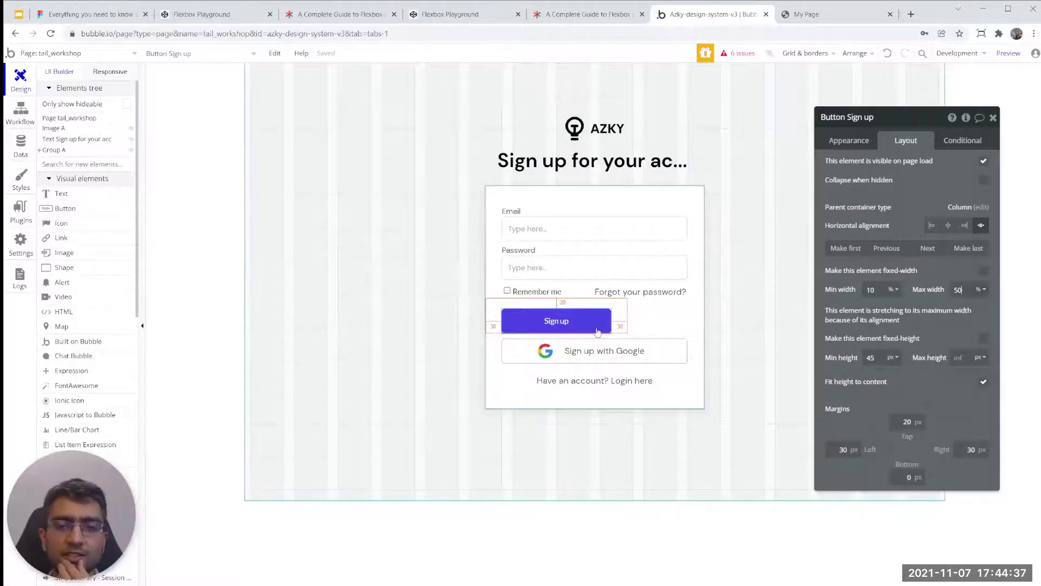
left_click(981, 290)
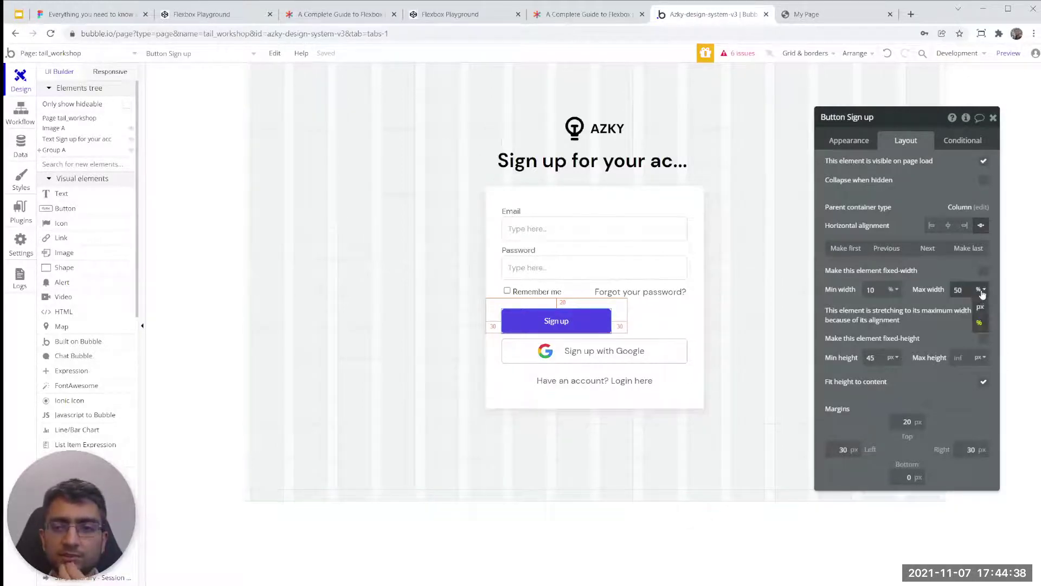
- Undo the recent width changes to the Sign up button and the heading, and select the sign-up card group
left_click(887, 53)
left_click(887, 53)
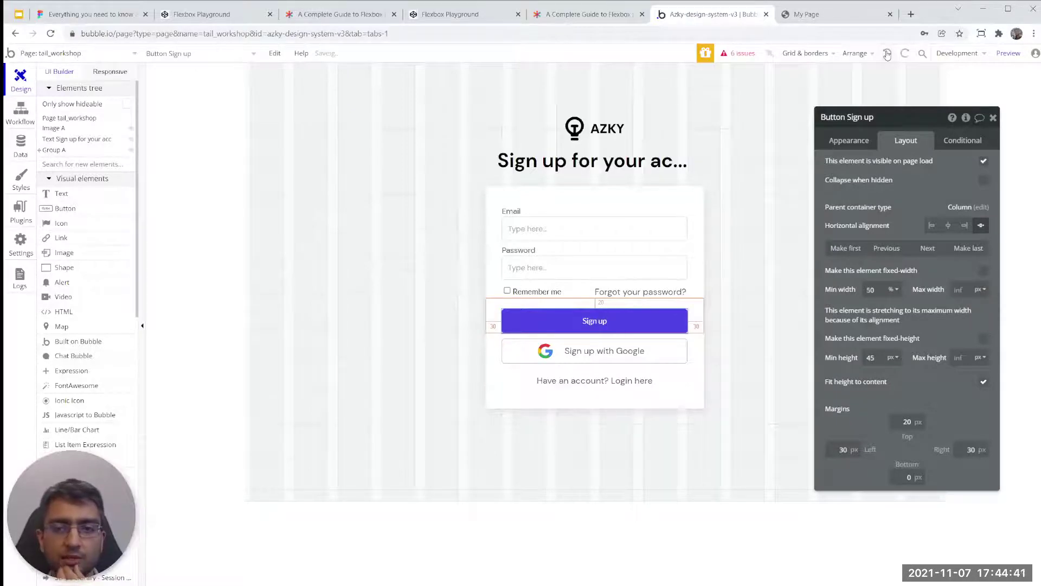
left_click(887, 53)
left_click(887, 53)
left_click(887, 53)
left_click(888, 53)
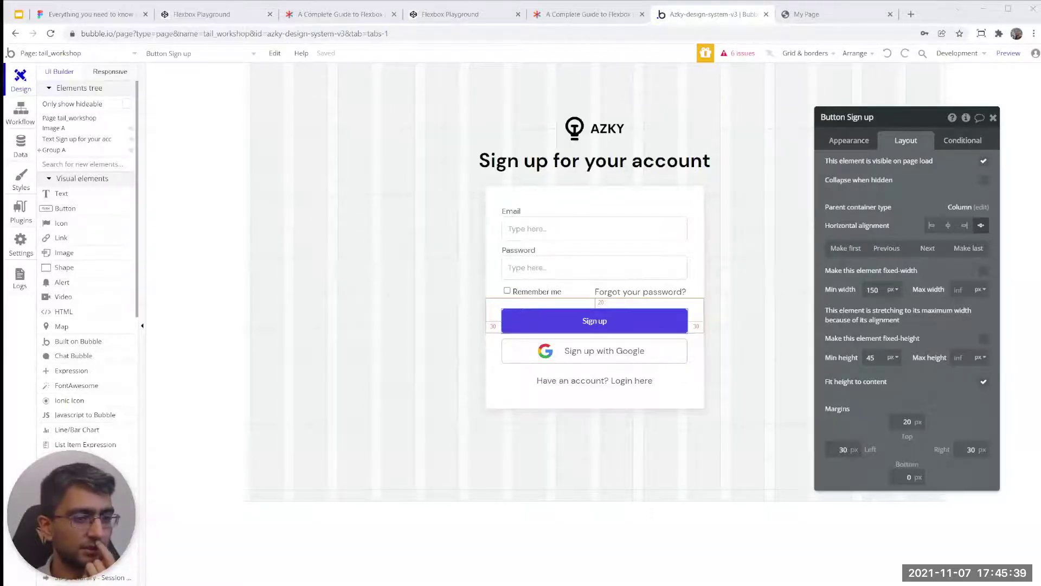
left_click(486, 236)
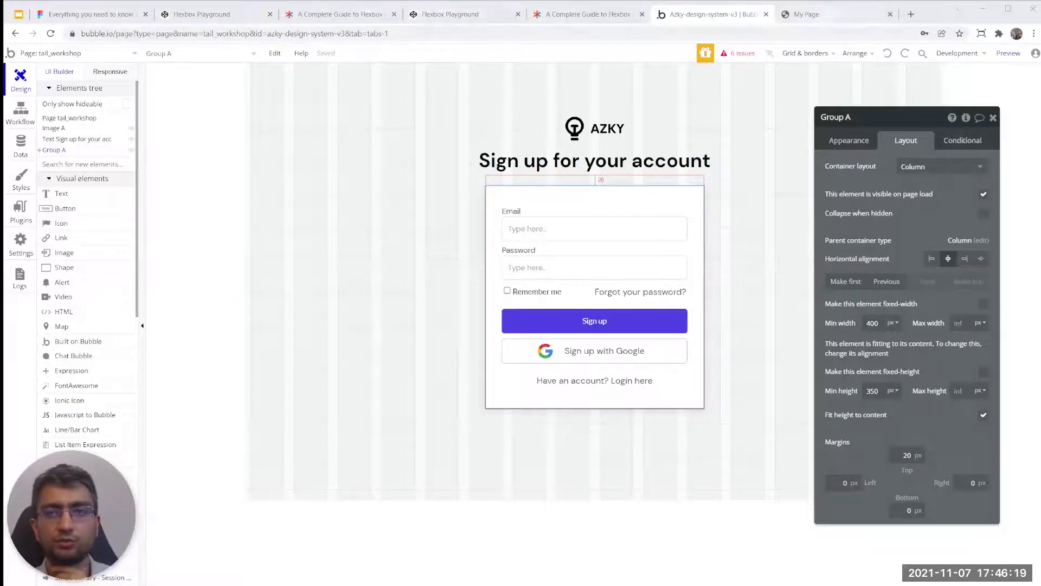
- Switch to the live preview, load the tail_dashboard page and widen the responsive viewport to 1262 px
left_click(835, 14)
double_click(281, 34)
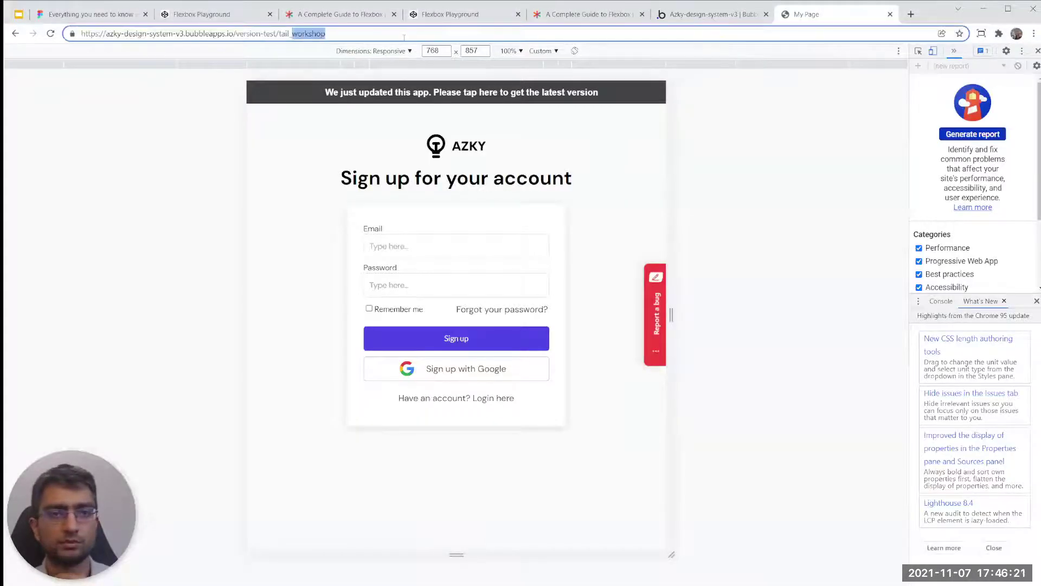
type("dash")
key("Return")
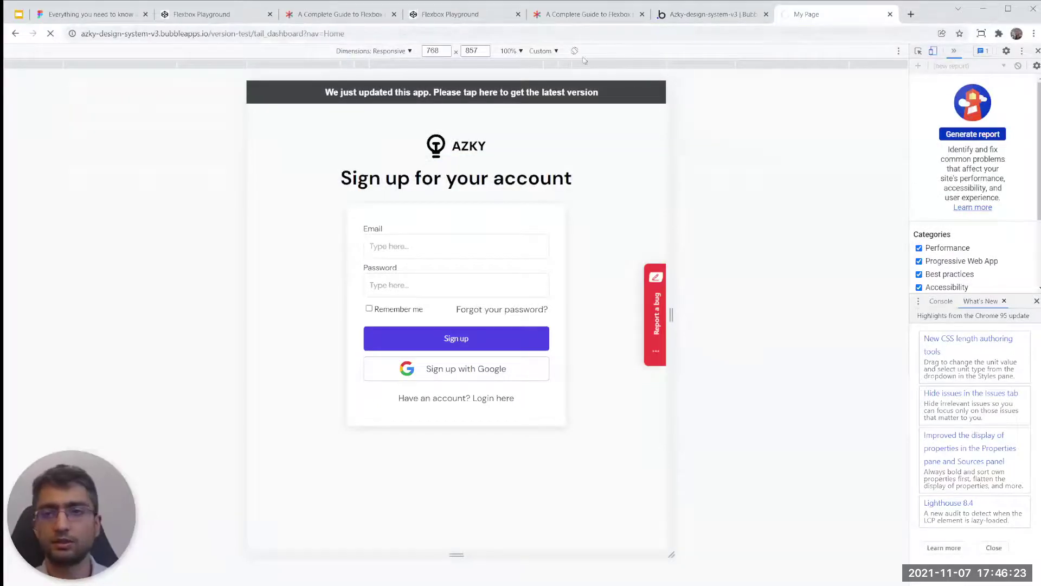
left_click_drag(671, 225, 799, 230)
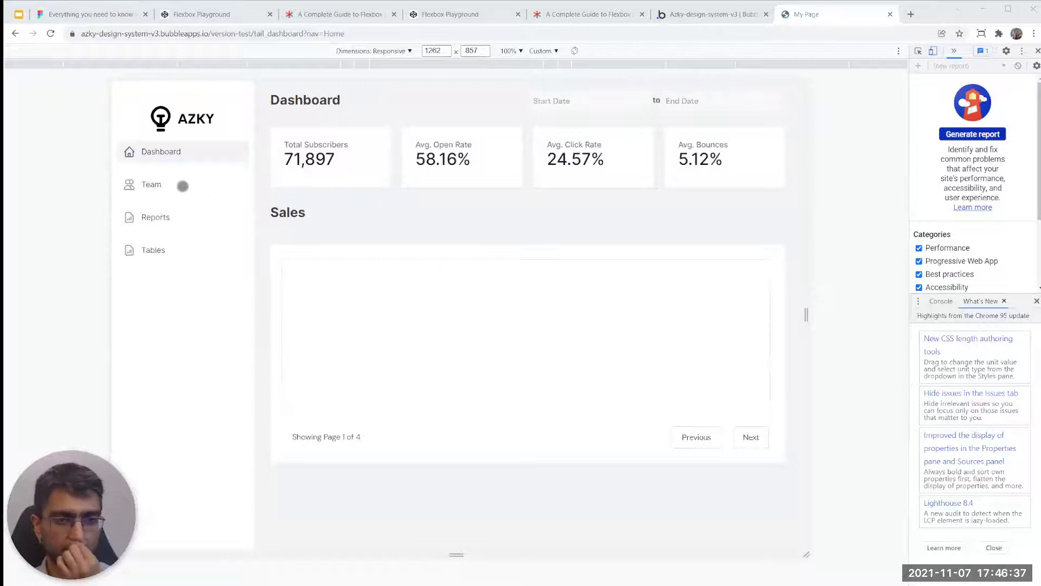
- Browse the Team, Reports, Tables and Dashboard sections of the previewed app, finishing on Team
left_click(181, 184)
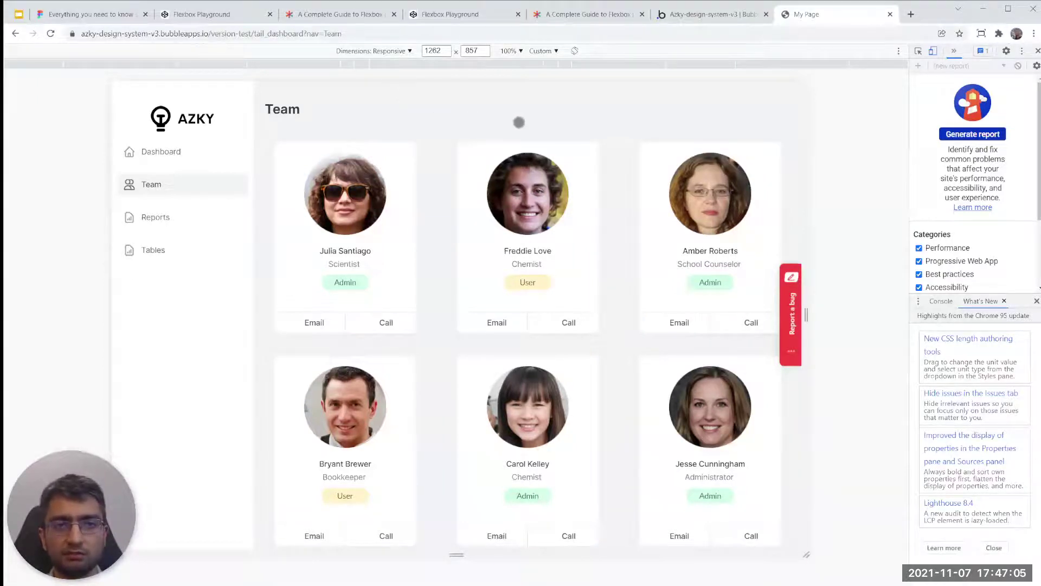
left_click(163, 210)
left_click(170, 251)
left_click(171, 214)
left_click(181, 146)
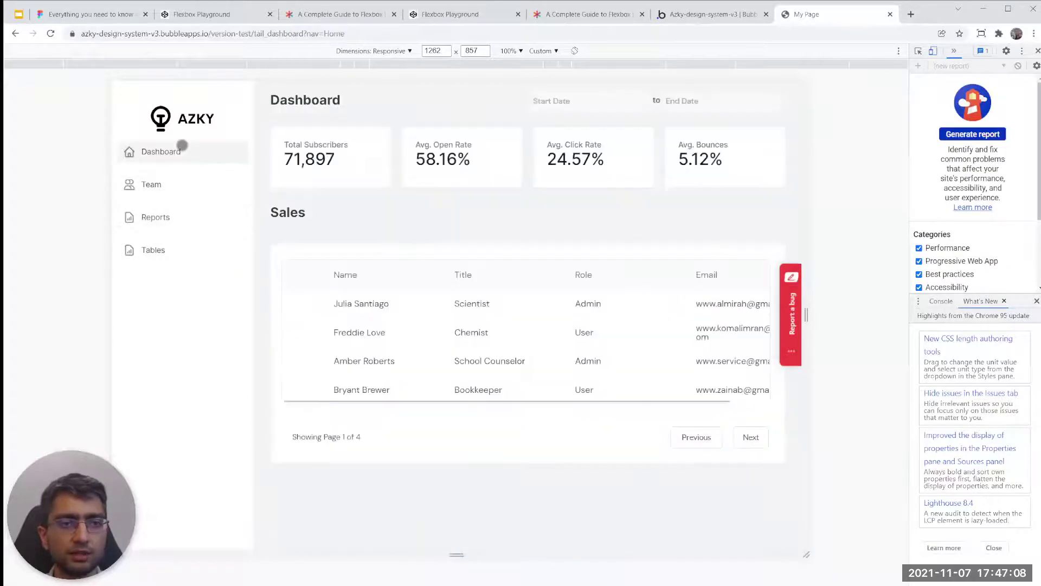
left_click(182, 191)
- Check the Team page's collapsible menu at a 748 px viewport width, and widen the viewport to 1326 px
left_click_drag(810, 162, 669, 158)
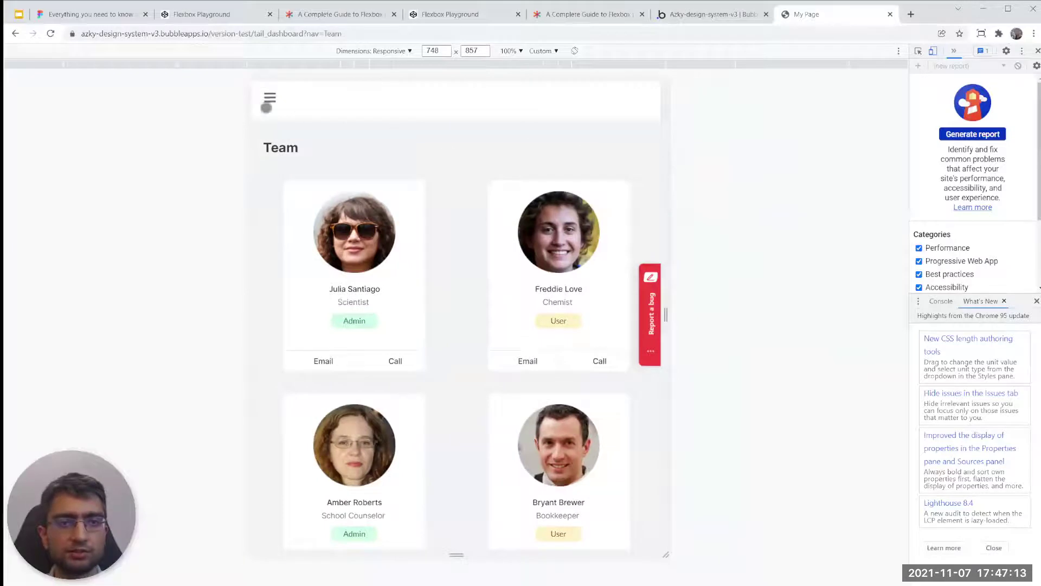
left_click(270, 97)
left_click(412, 98)
left_click(266, 98)
left_click(412, 99)
left_click_drag(672, 133, 823, 140)
left_click(389, 98)
left_click(525, 98)
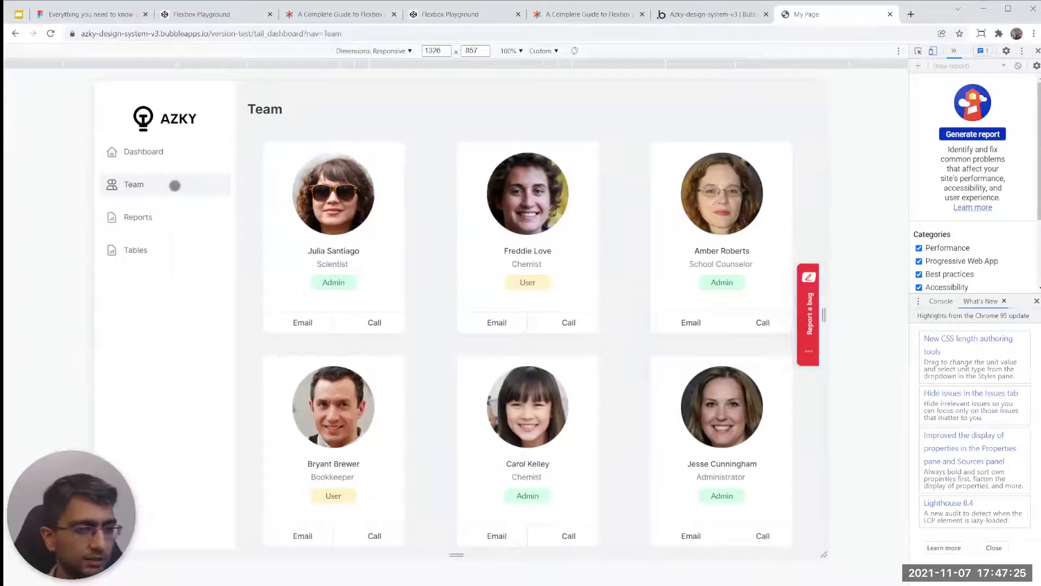
- Look through the Team page's cards and revisit the Reports and Tables sections, finishing on Tables
scroll(437, 240, "down", 3)
scroll(448, 232, "up", 3)
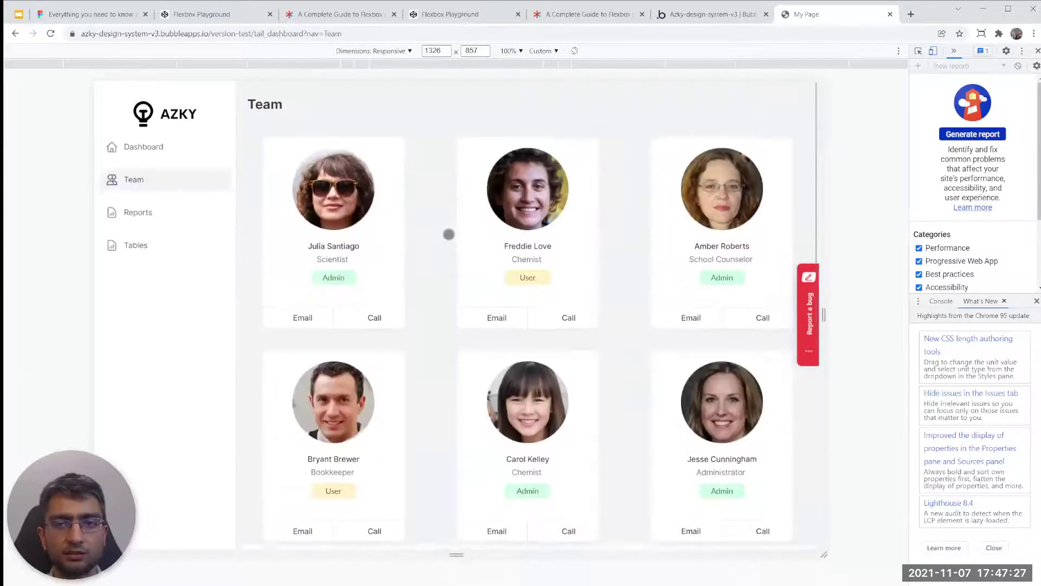
left_click(158, 249)
left_click(165, 218)
left_click(164, 188)
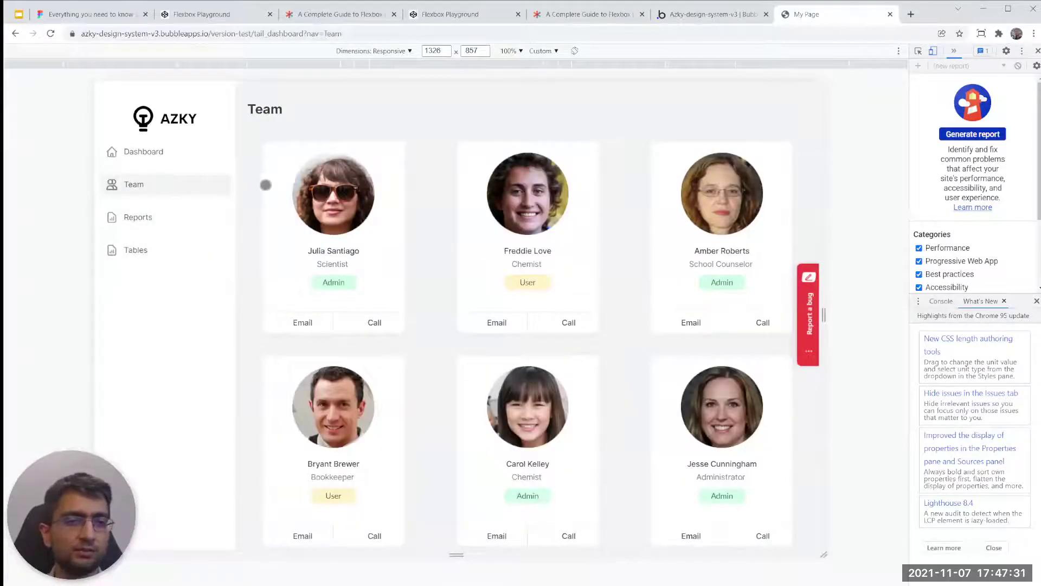
left_click(146, 249)
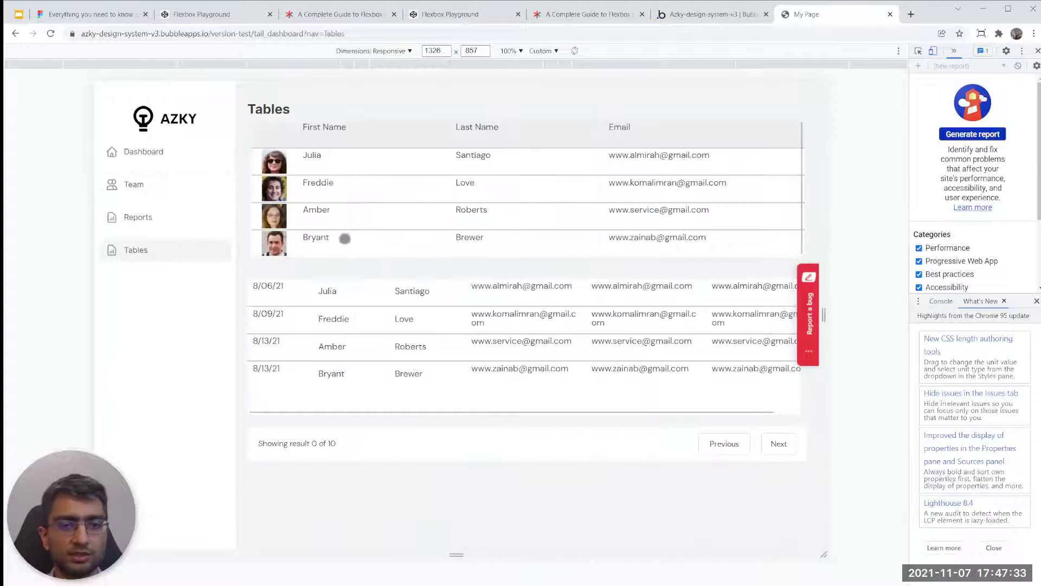
- Check how the Tables section adapts to a narrow viewport, and widen the viewport to 1494 px
left_click_drag(822, 230, 621, 231)
left_click_drag(537, 356, 583, 381)
left_click_drag(625, 315, 870, 322)
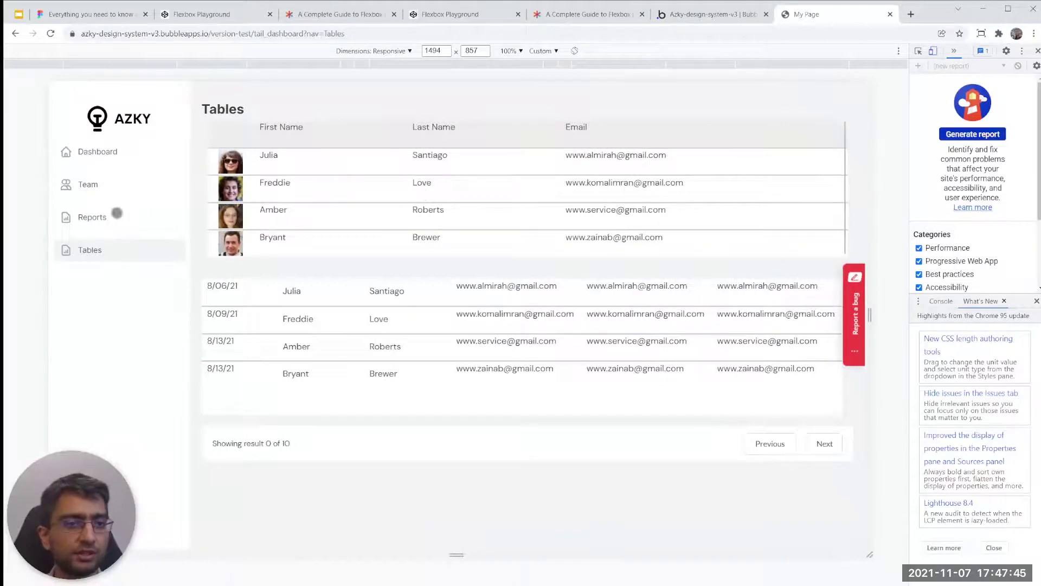
- Examine how the Team cards' spacing adapts at viewport widths of 1430 and 1454 px
left_click(95, 185)
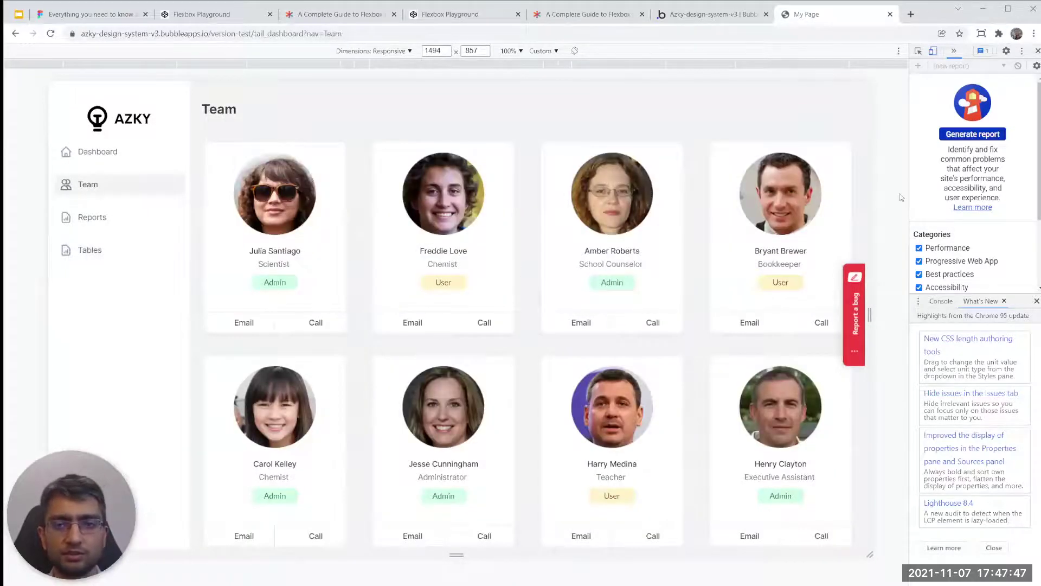
mouse_move(868, 191)
left_mouse_down()
mouse_move(627, 185)
mouse_move(880, 187)
mouse_move(806, 190)
mouse_move(852, 190)
left_mouse_up()
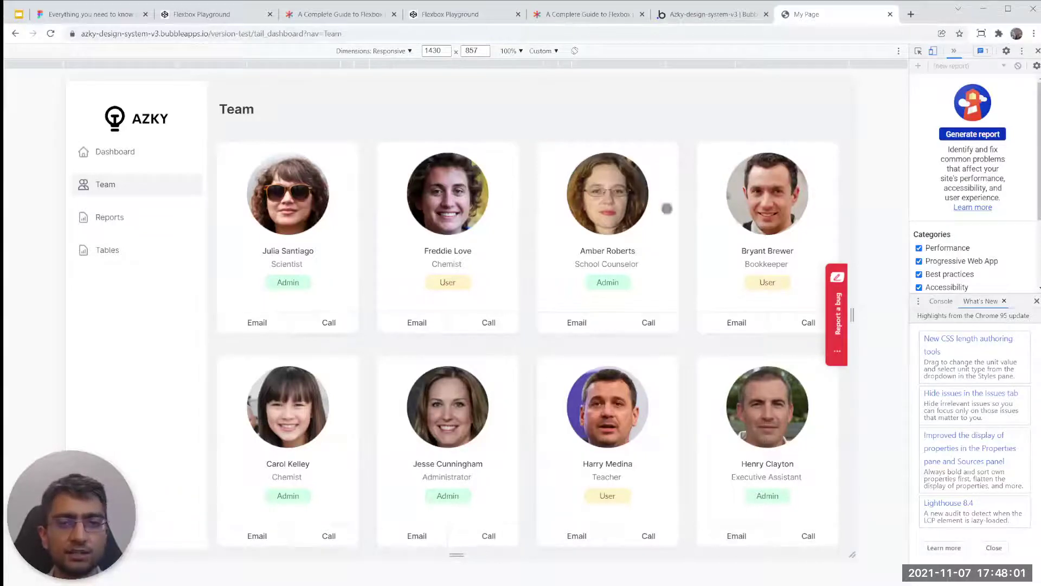
mouse_move(856, 175)
left_mouse_down()
mouse_move(675, 174)
mouse_move(895, 169)
mouse_move(674, 168)
mouse_move(858, 169)
left_mouse_up()
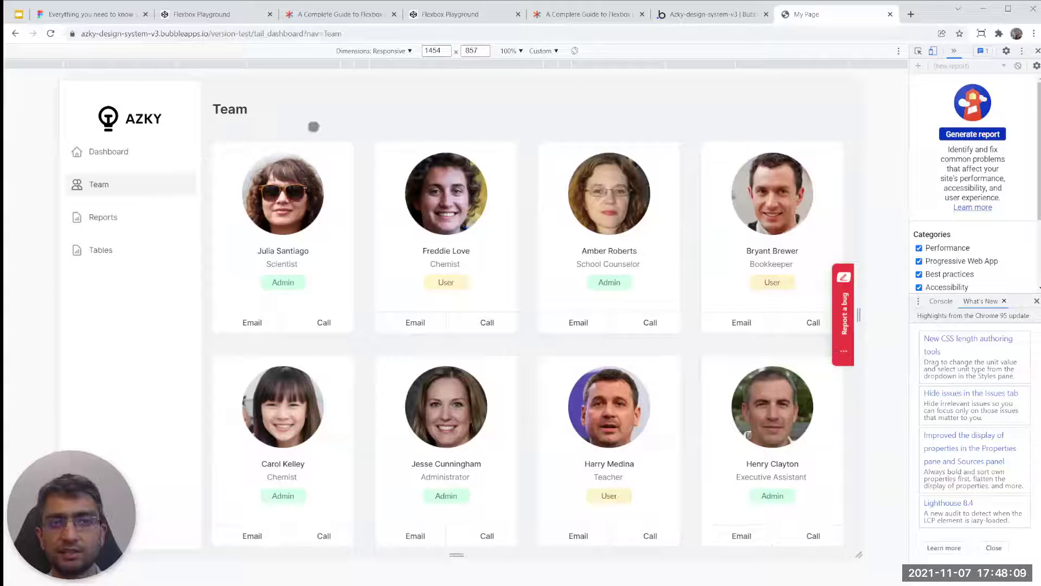
- Return to the Bubble editor and delete every element on the tail_workshop page
left_click(705, 14)
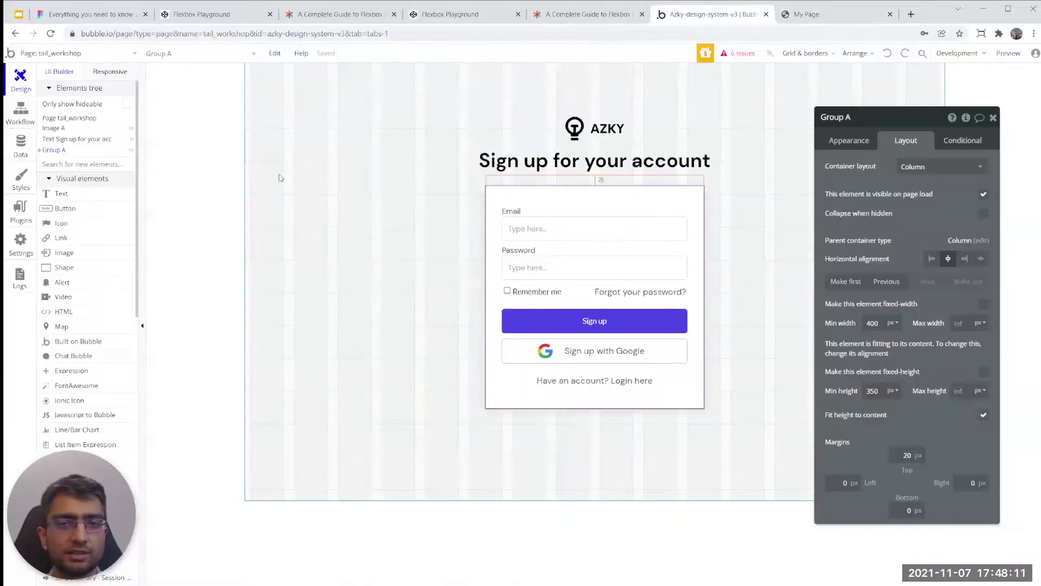
left_click(242, 163)
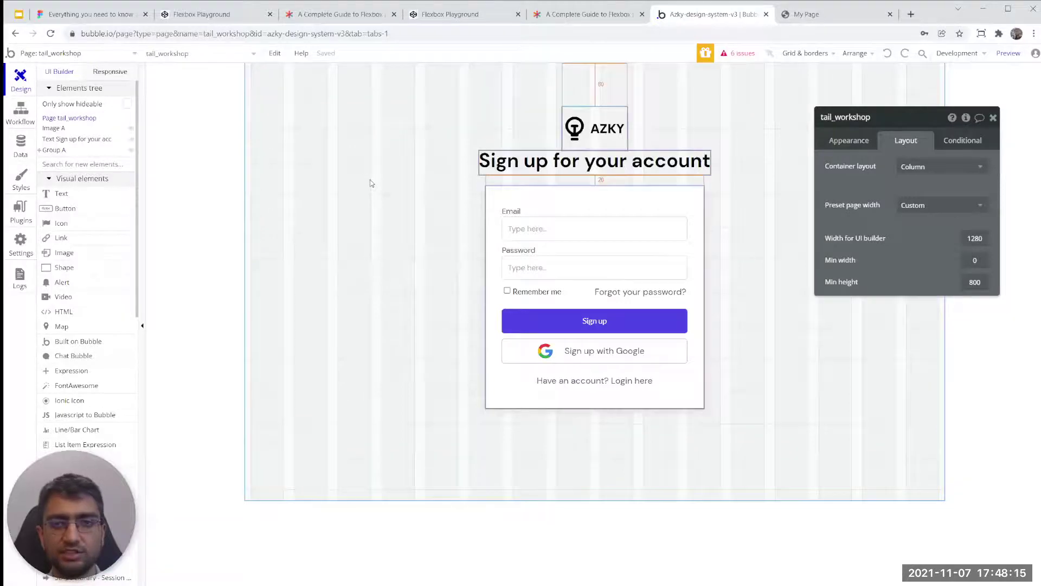
key("ctrl+a")
key("Delete")
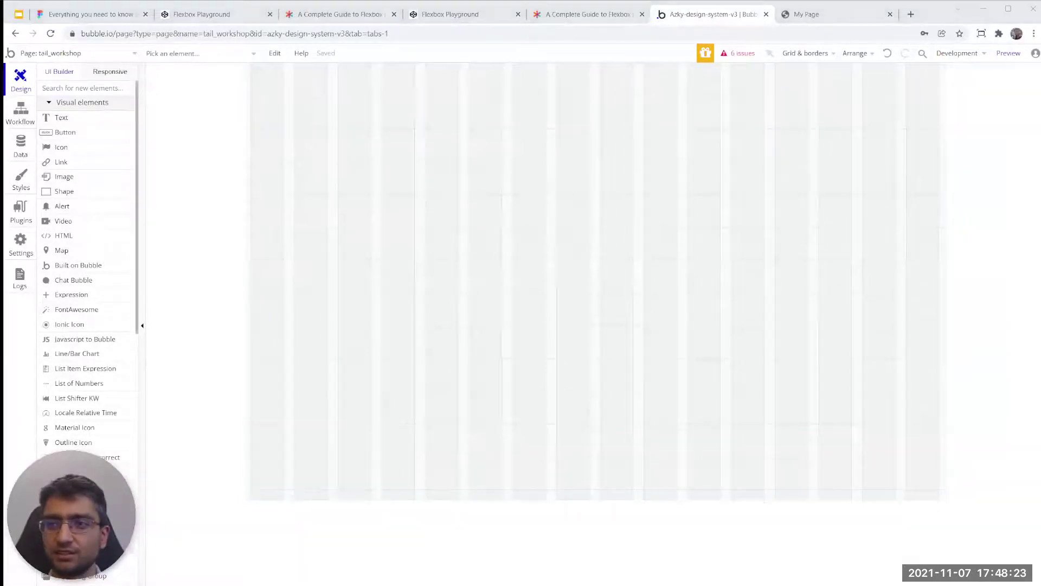
- Add a Group container to the empty tail_workshop page and name it Group Left Menu
left_click(201, 126)
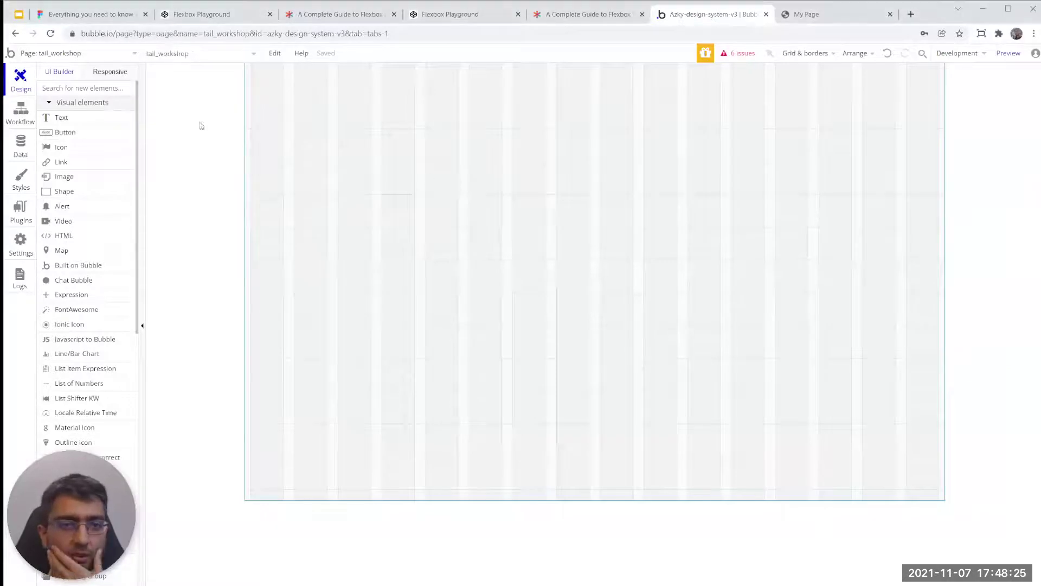
double_click(264, 103)
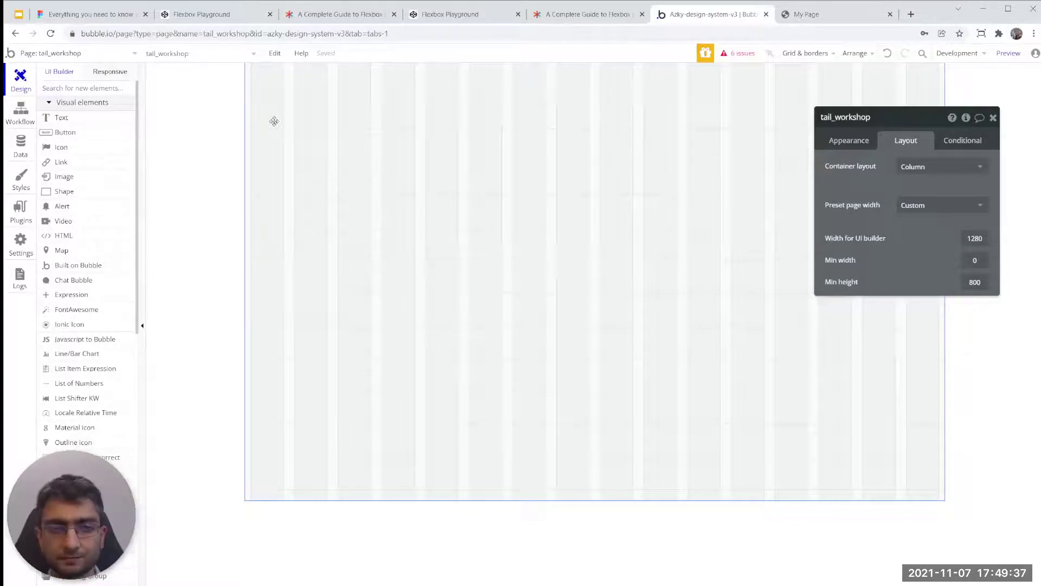
left_click(87, 88)
type("group")
left_click(85, 121)
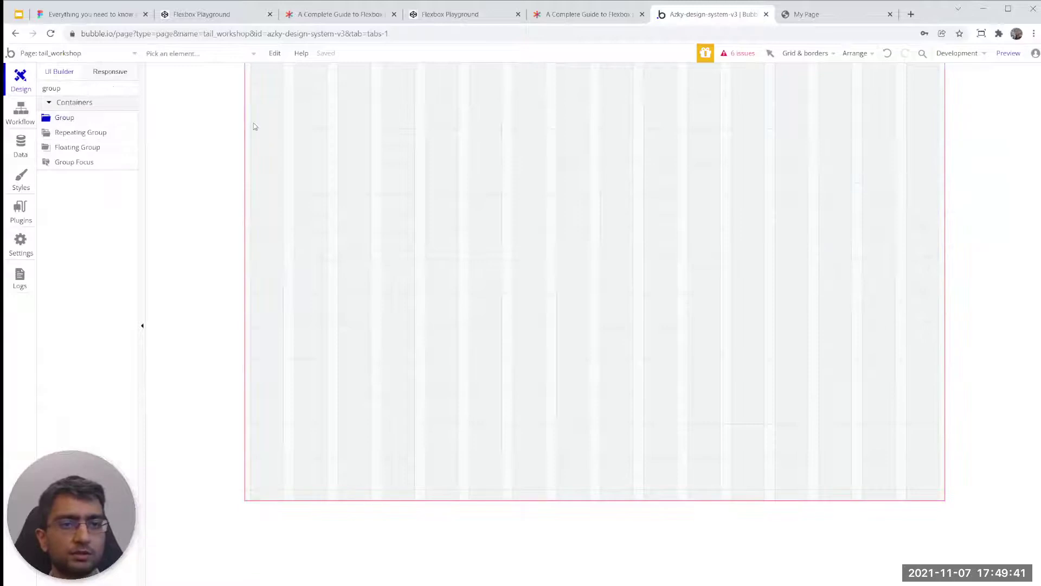
left_click(285, 121)
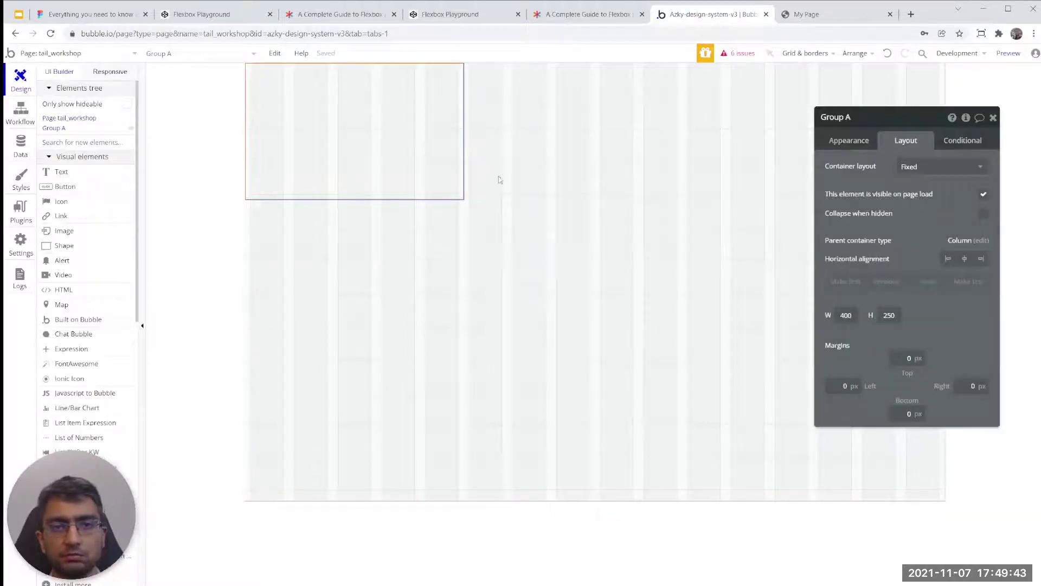
left_click(857, 120)
type("Left Menu")
key("Return")
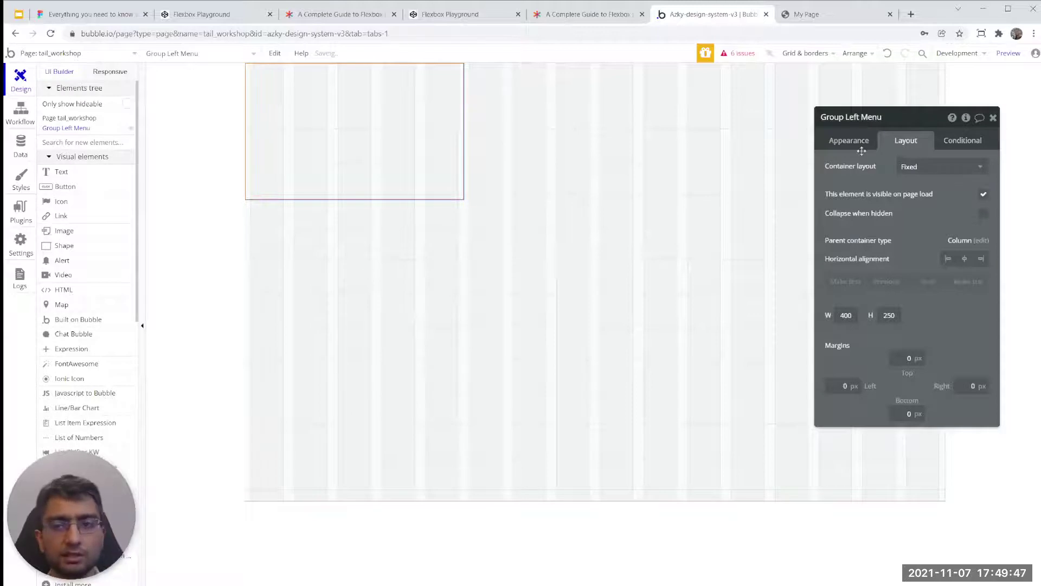
- Give the Left Menu group a Column layout with a fixed width of 260 px and no fitting of height to content
left_click(914, 168)
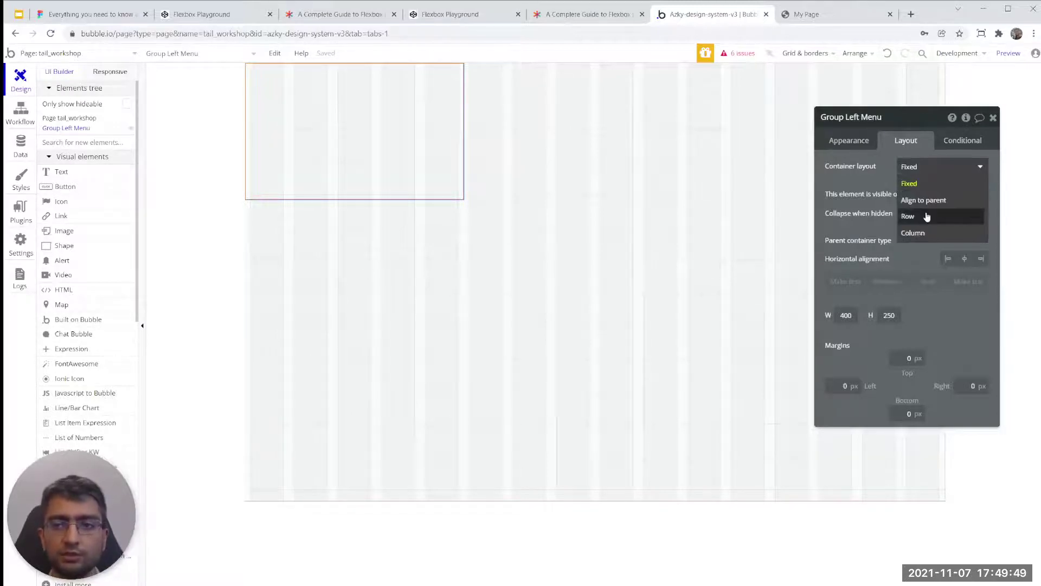
left_click(927, 233)
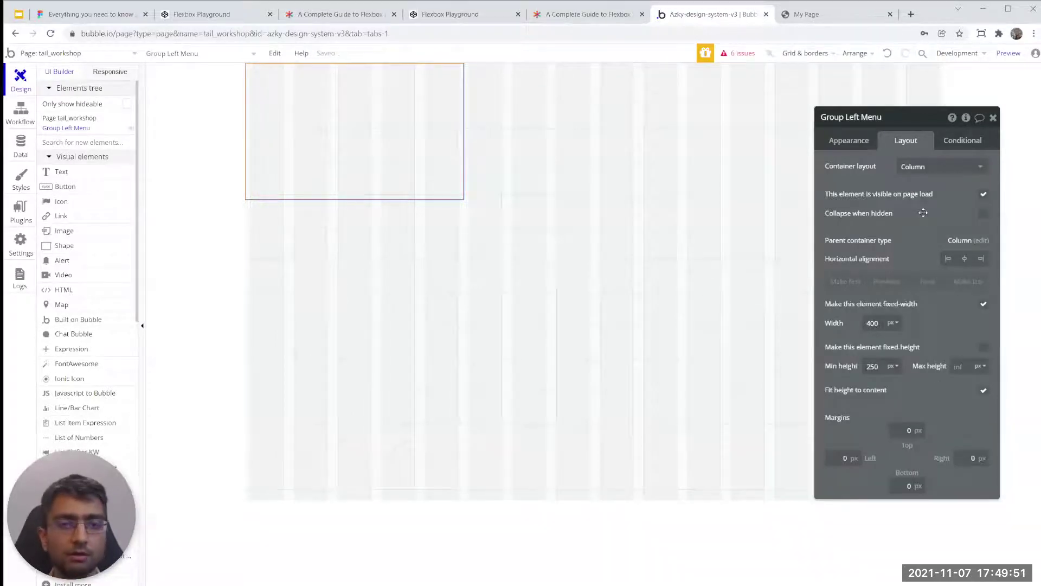
left_click(982, 359)
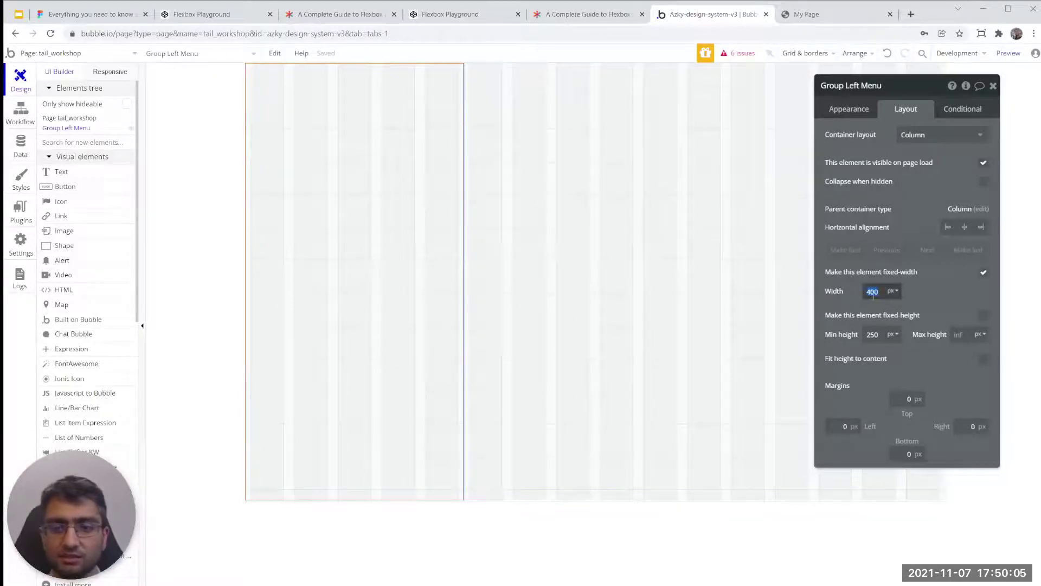
key("Return")
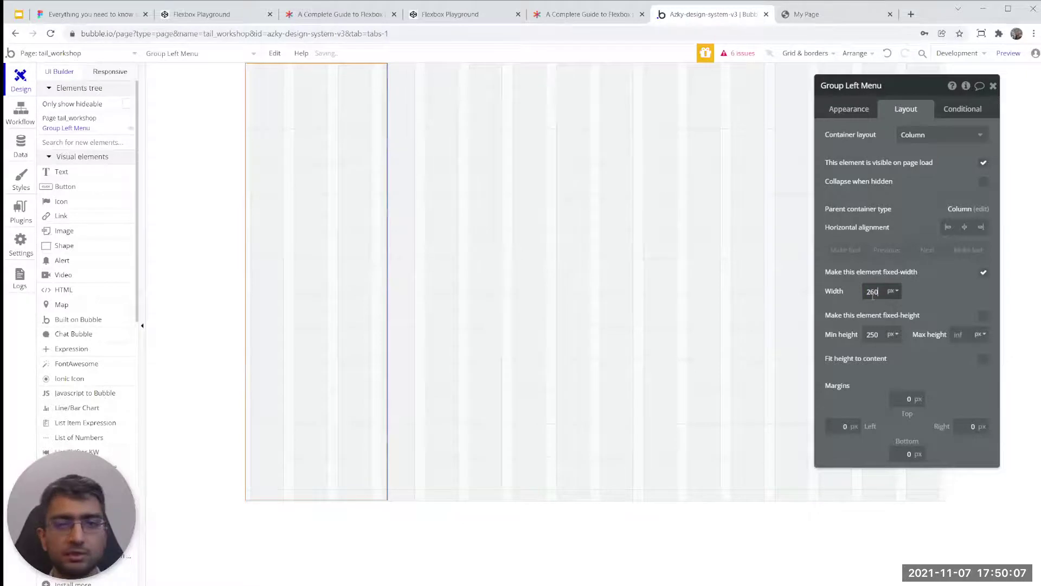
- Apply the White Menu style to the Left Menu group
left_click(865, 111)
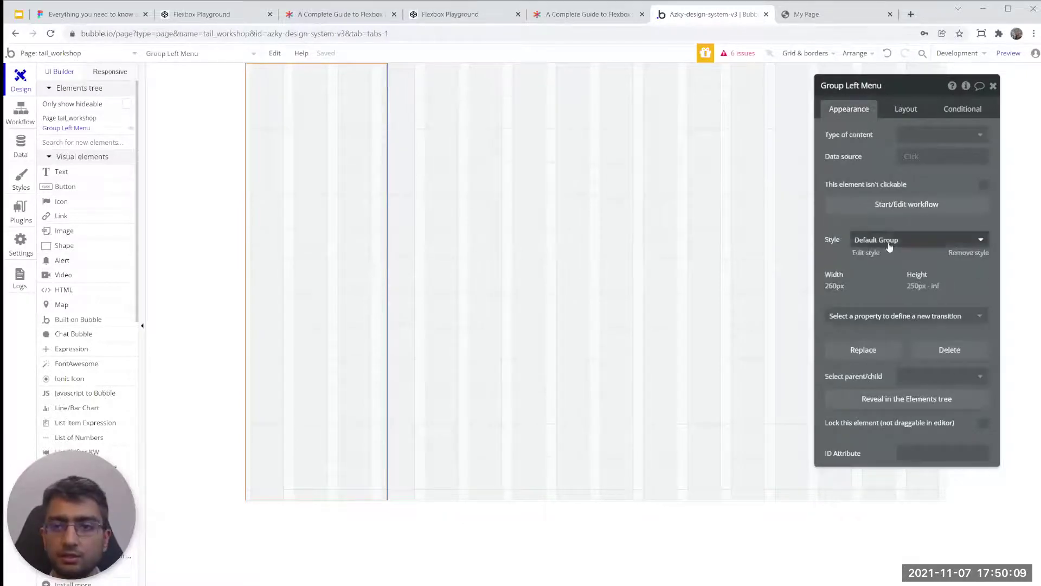
left_click(889, 247)
type("menu")
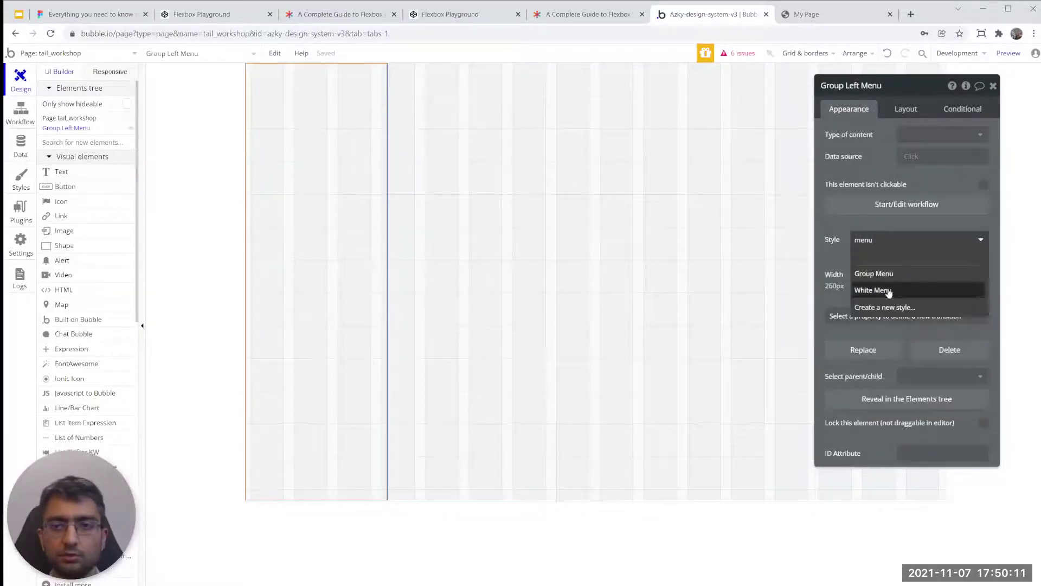
left_click(890, 291)
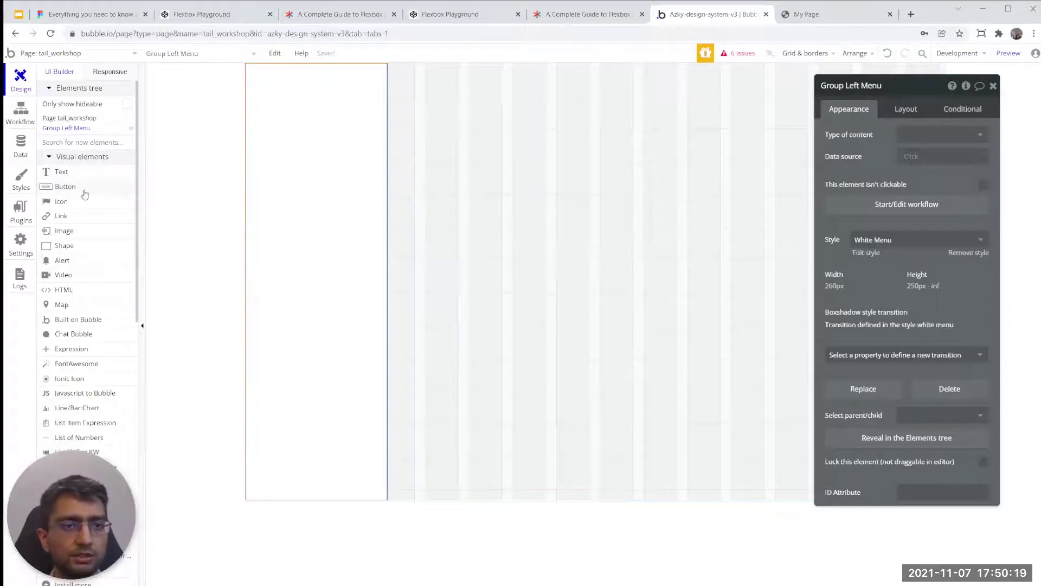
- Add an Image element inside the Left Menu group and upload the AZKY logo azky.svg as its static image
left_click(76, 142)
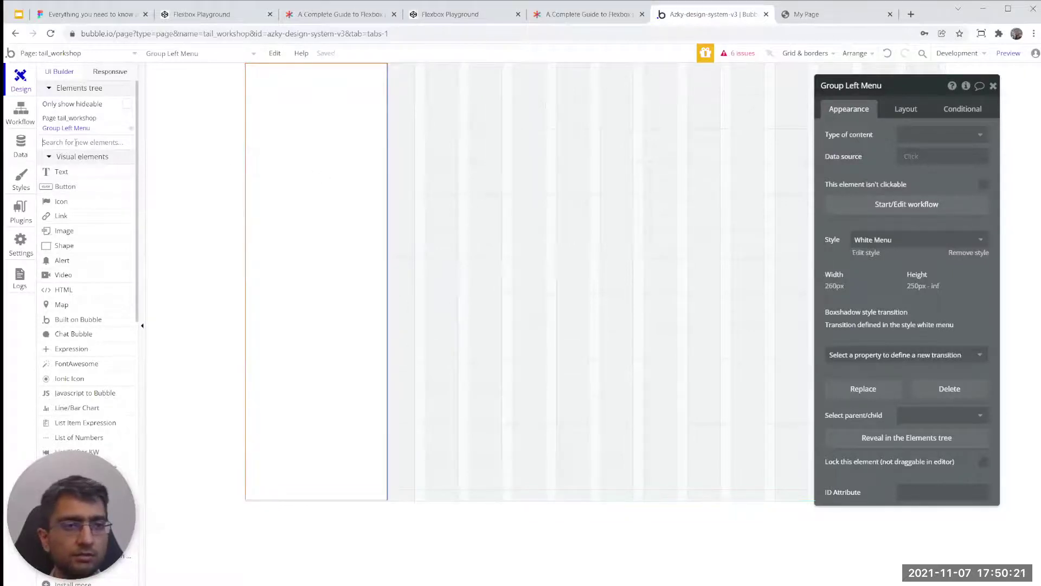
type("Ima")
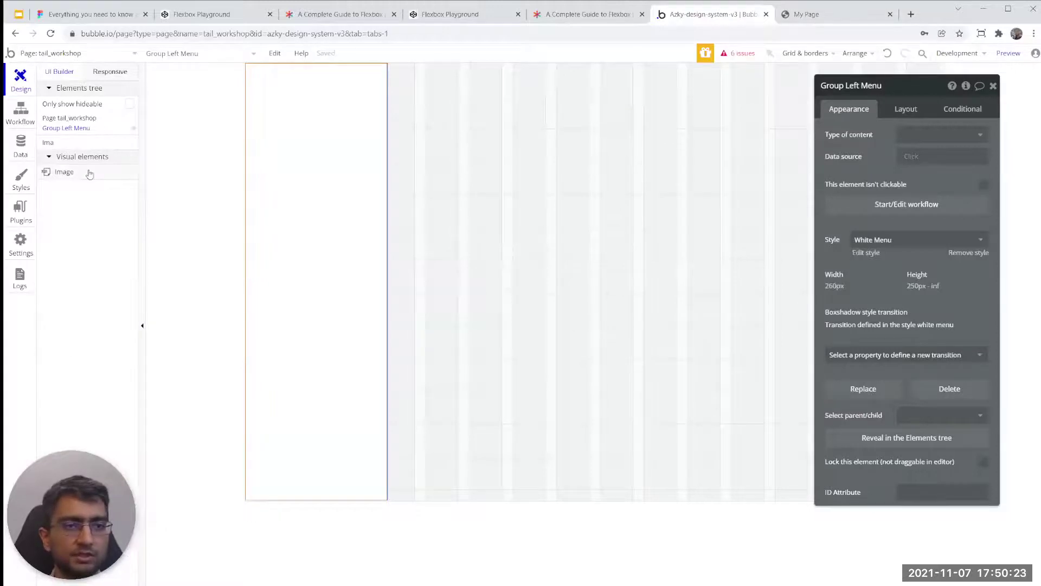
left_click(95, 172)
left_click(360, 121)
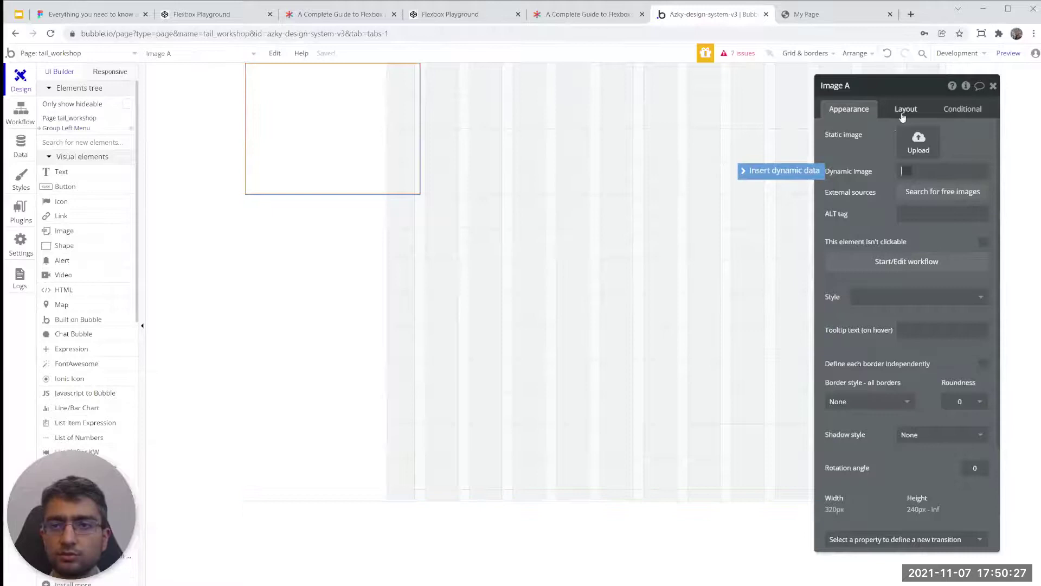
left_click(917, 151)
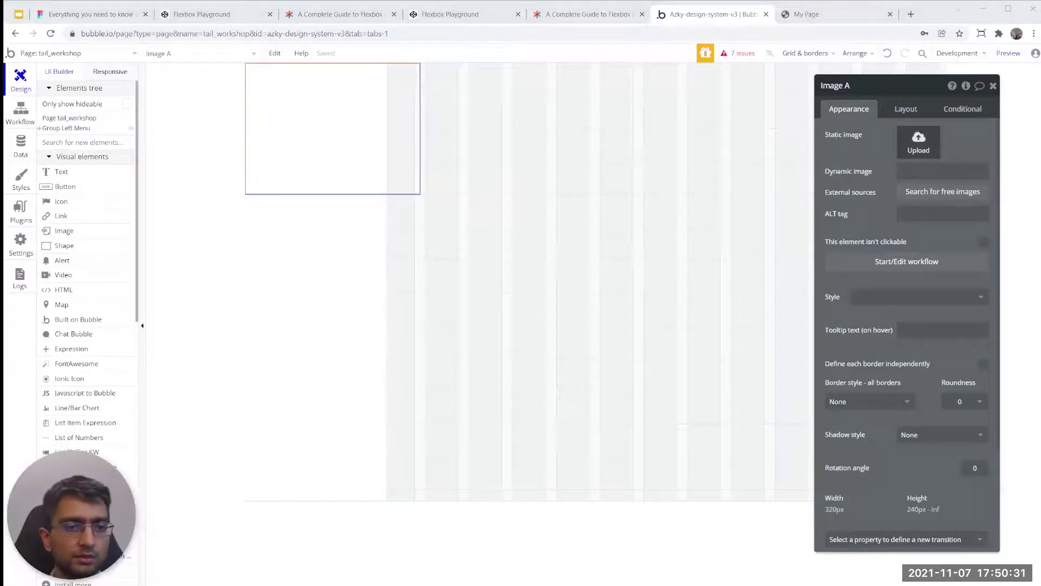
double_click(508, 242)
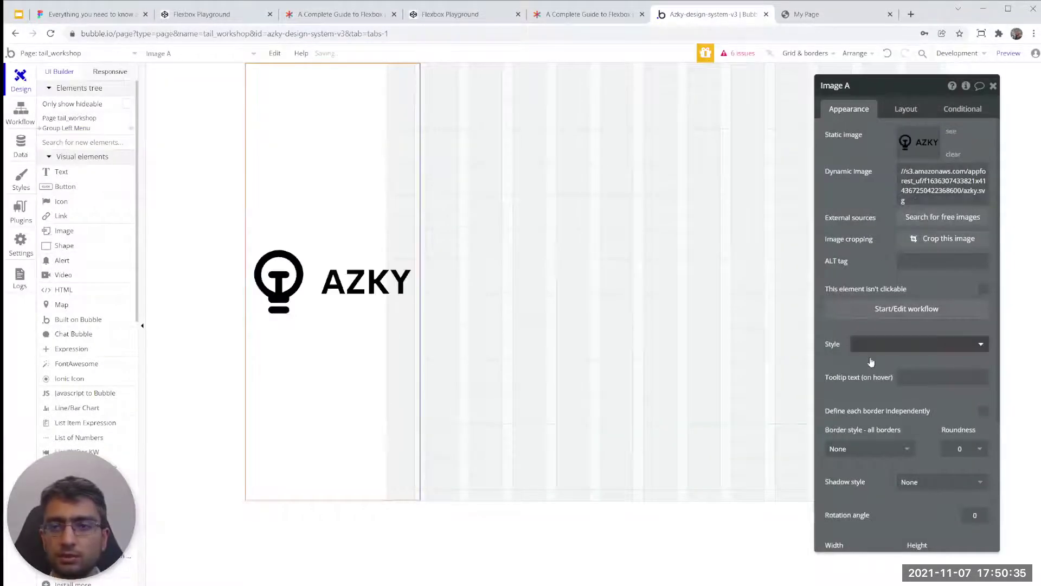
- Give the logo image a fixed size, 120 px wide and 60 px high
left_click(907, 109)
double_click(871, 259)
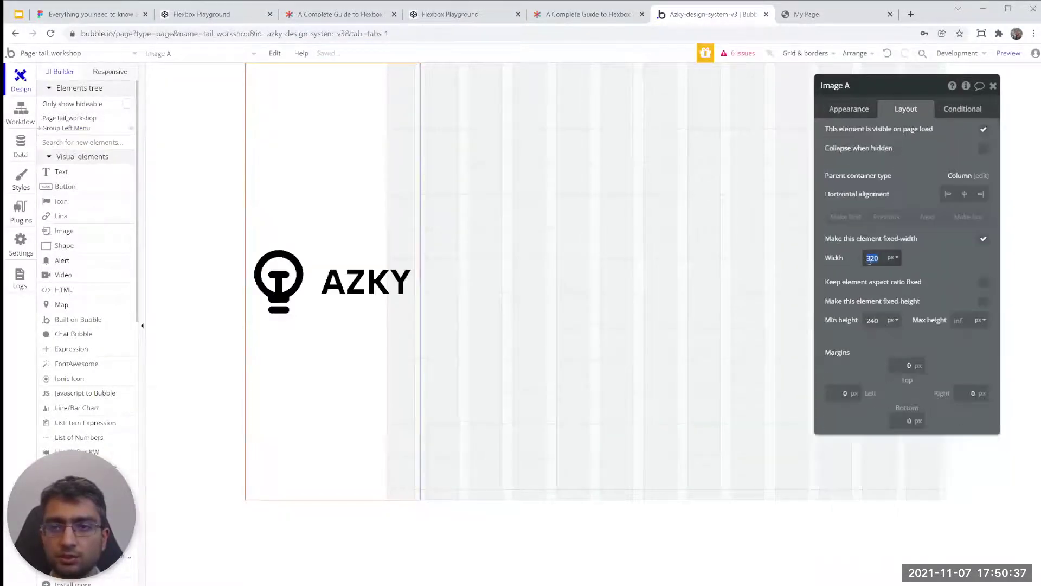
type("120")
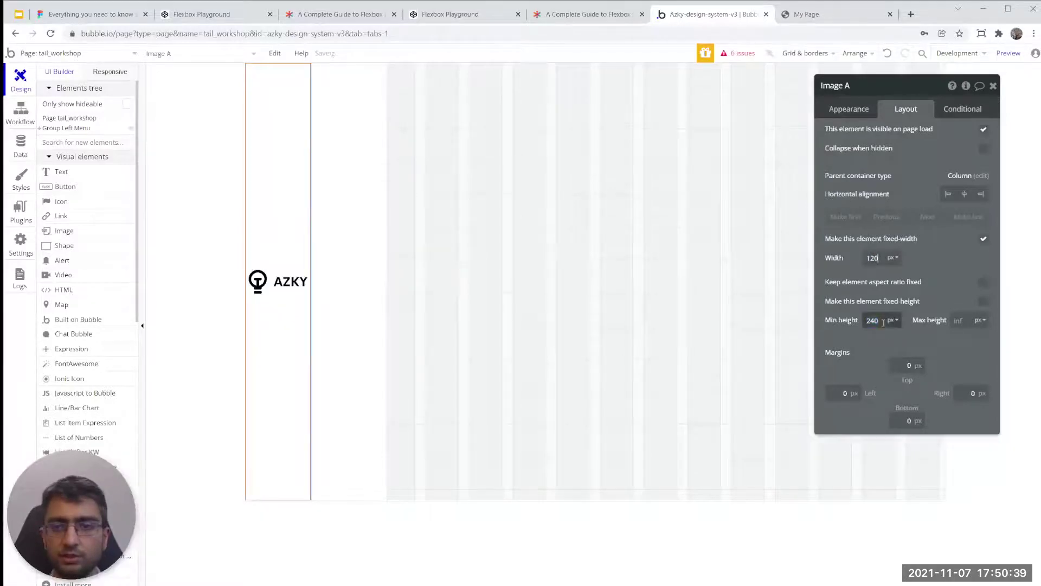
type("80")
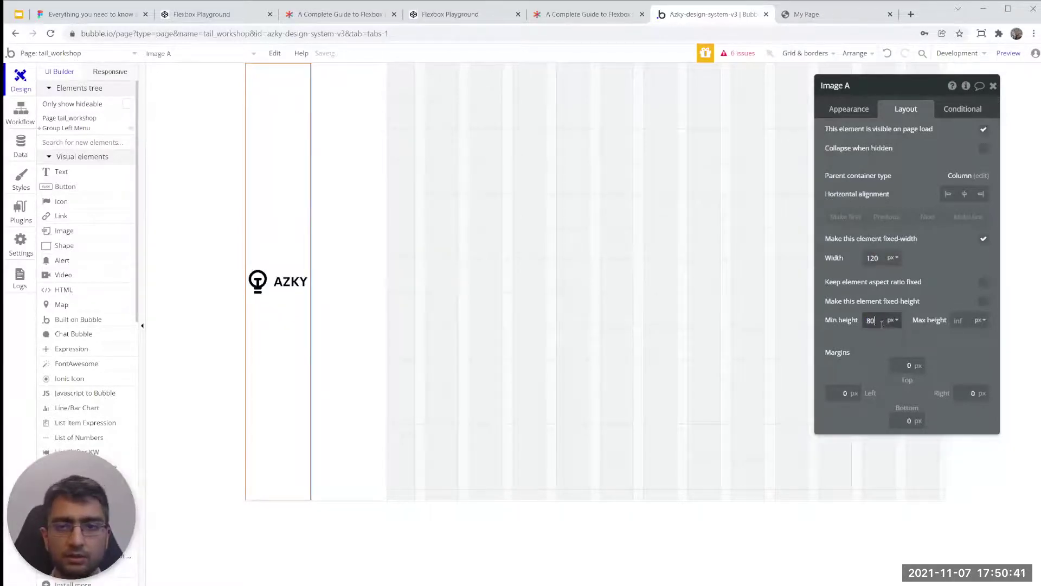
left_click(983, 301)
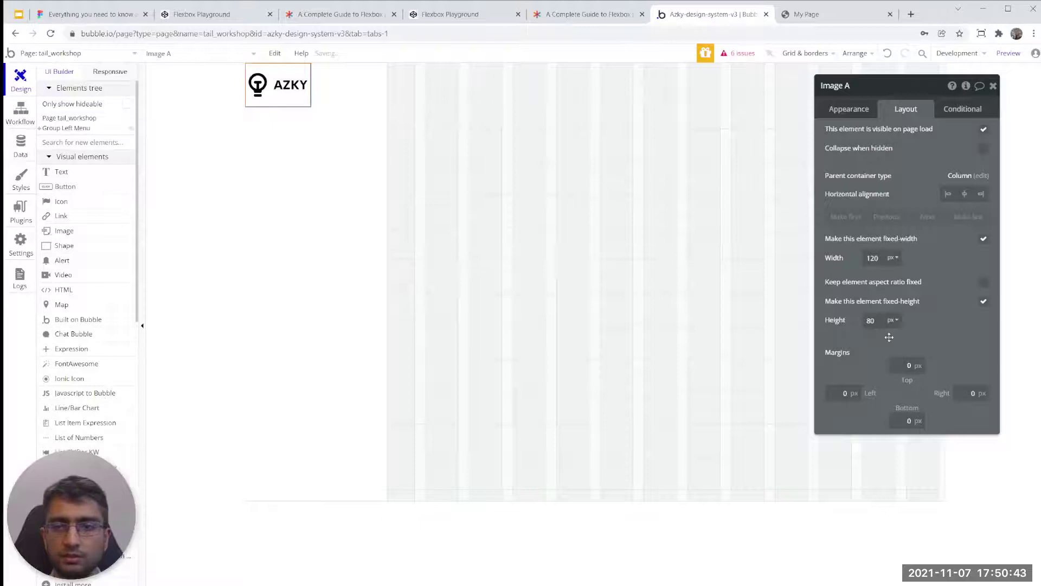
left_click(868, 321)
type("6")
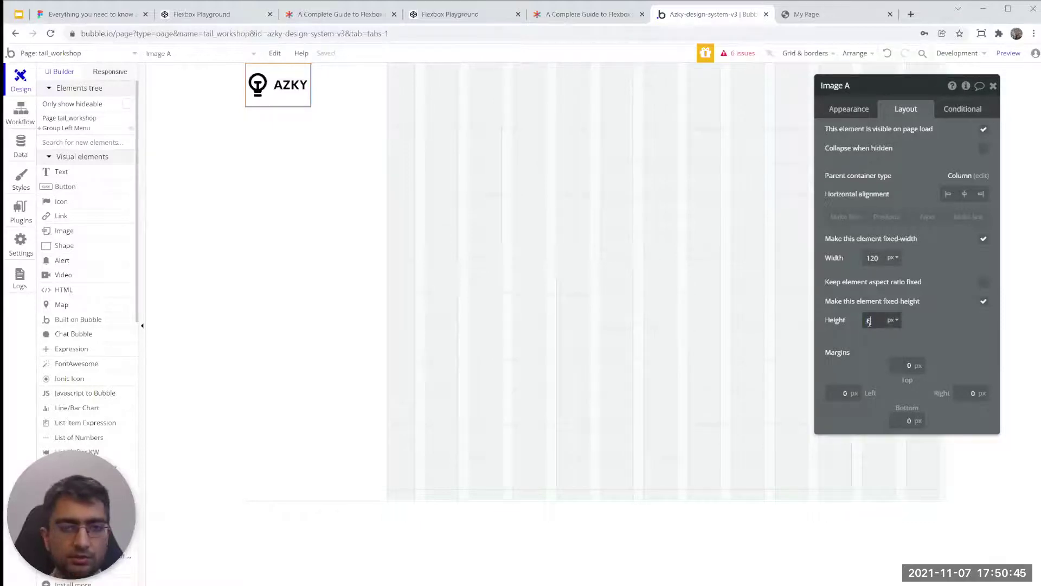
type("0")
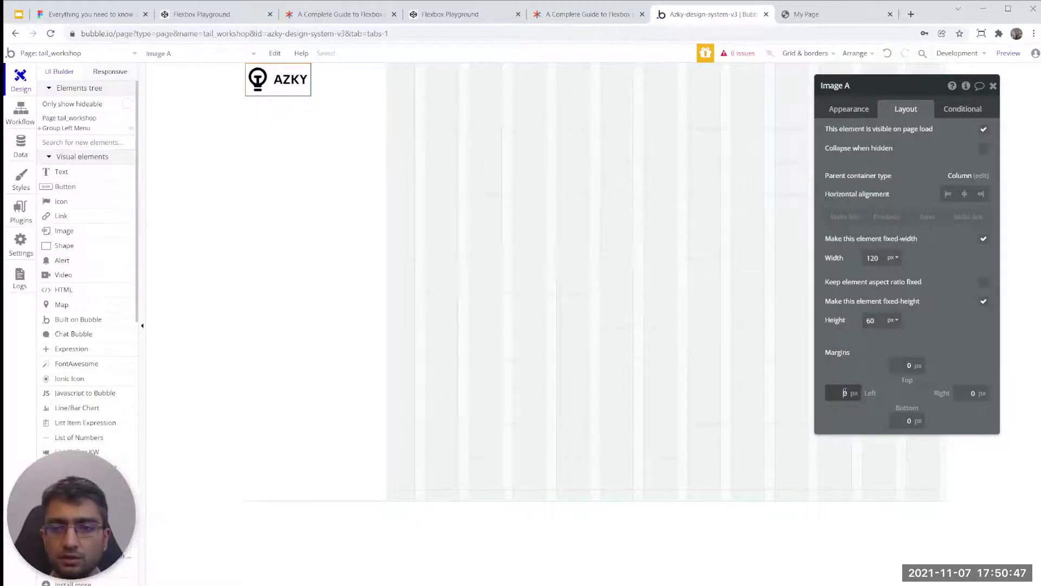
- Center the logo horizontally in the Left Menu group and set its top margin to 40 px
left_click(964, 194)
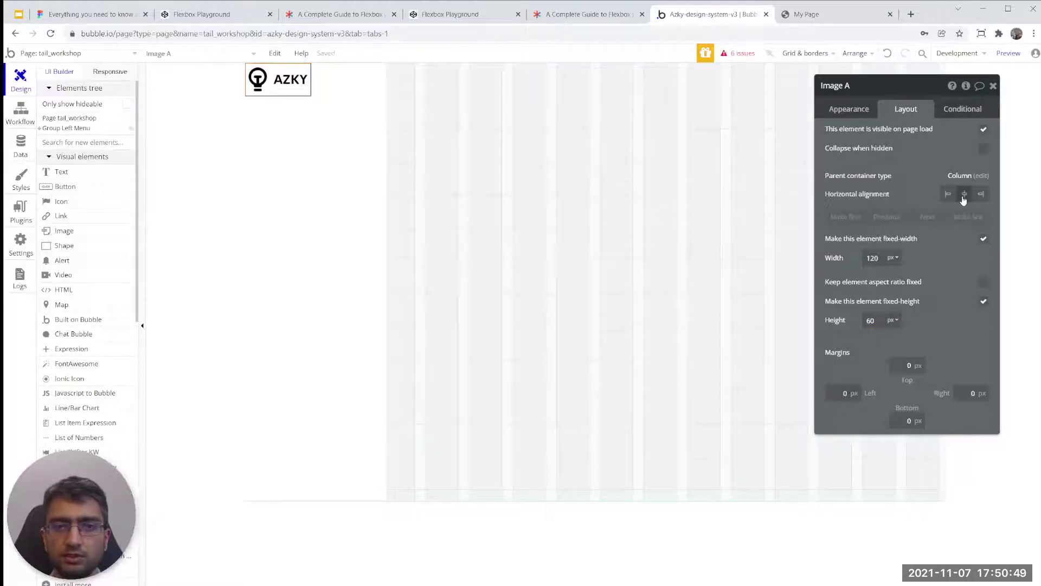
left_click(904, 359)
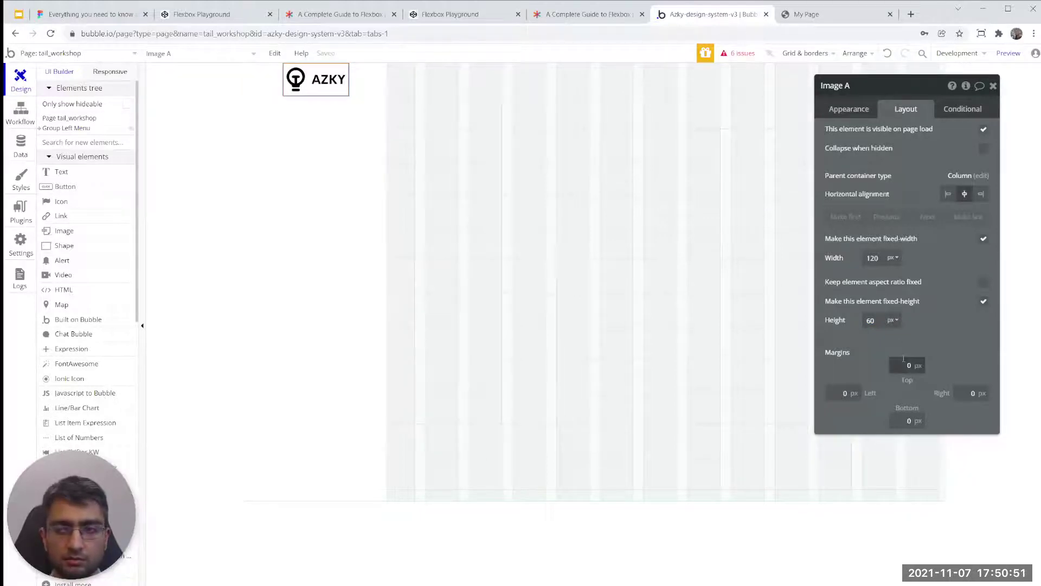
type("4")
left_click(890, 337)
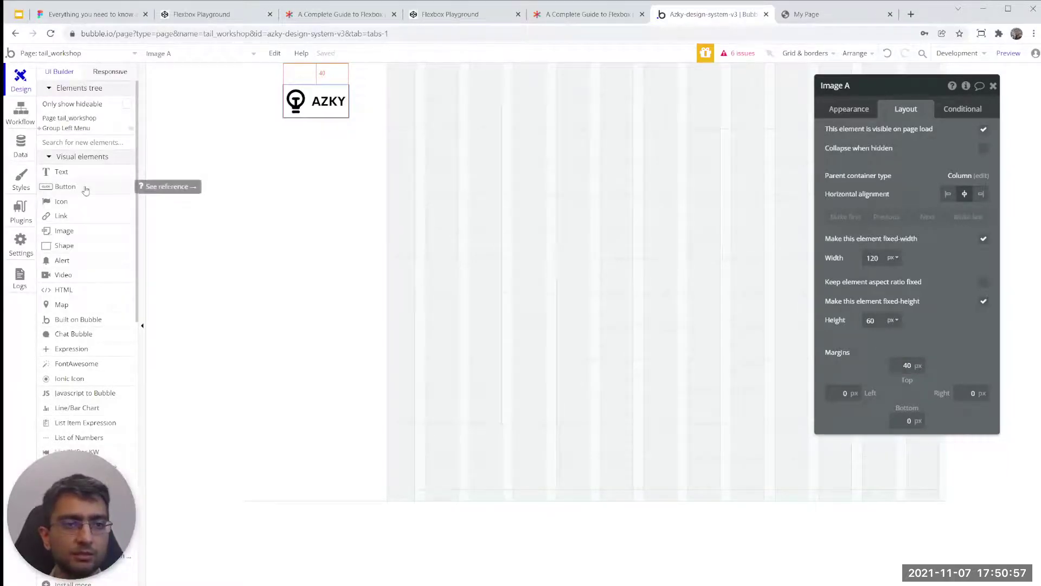
- Check the menu in the dashboard preview, then add a Group with a Row layout below the logo in the Left Menu group
left_click(805, 17)
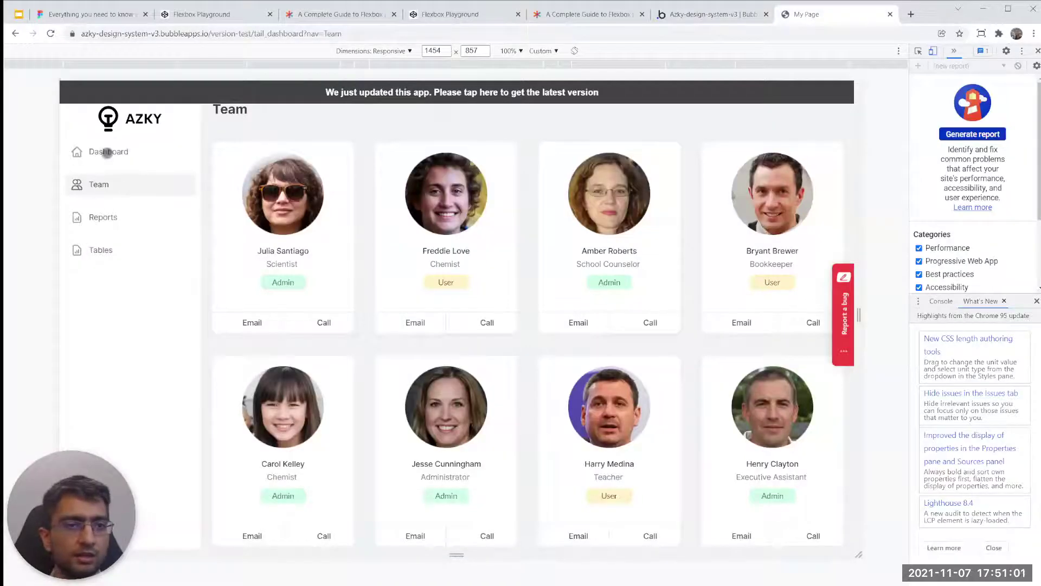
left_click(679, 21)
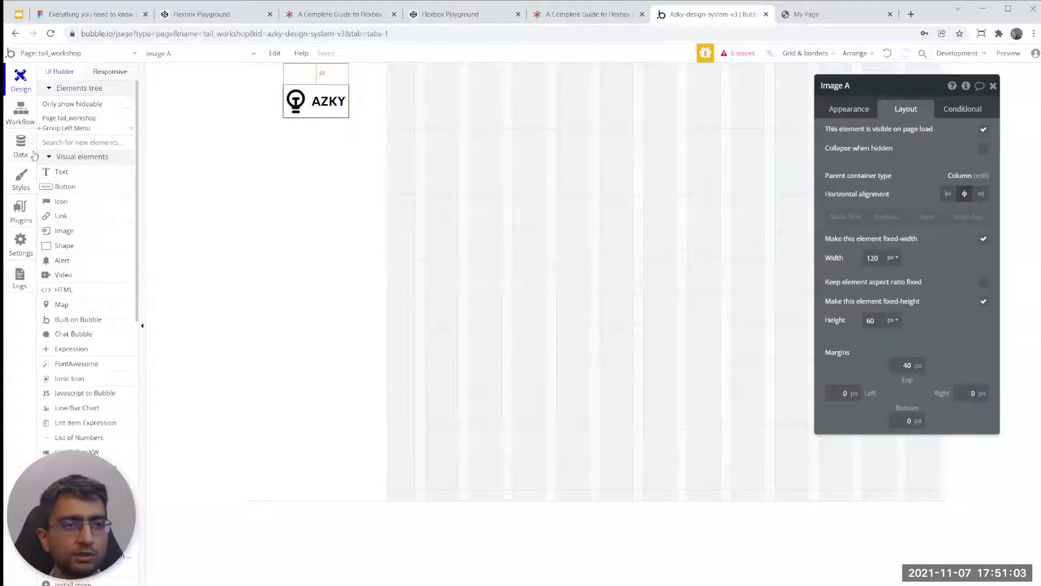
left_click(65, 142)
type("group")
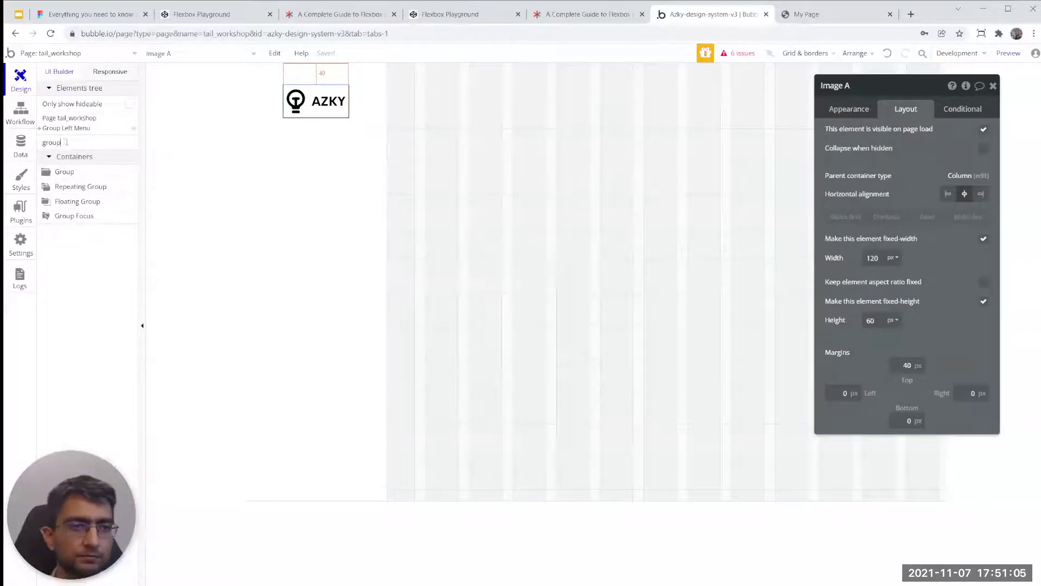
left_click(98, 173)
left_click(265, 125)
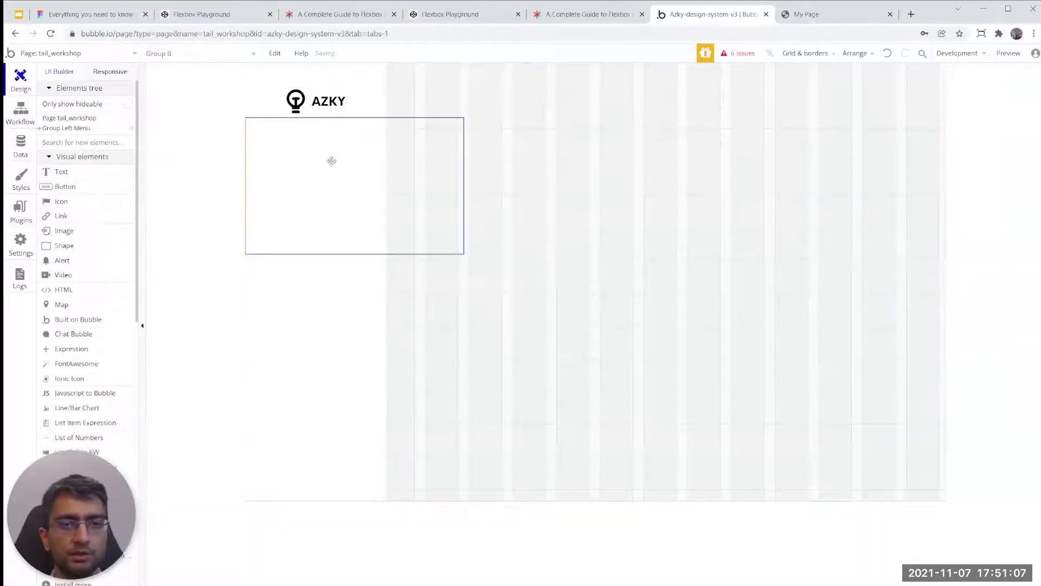
left_click(937, 136)
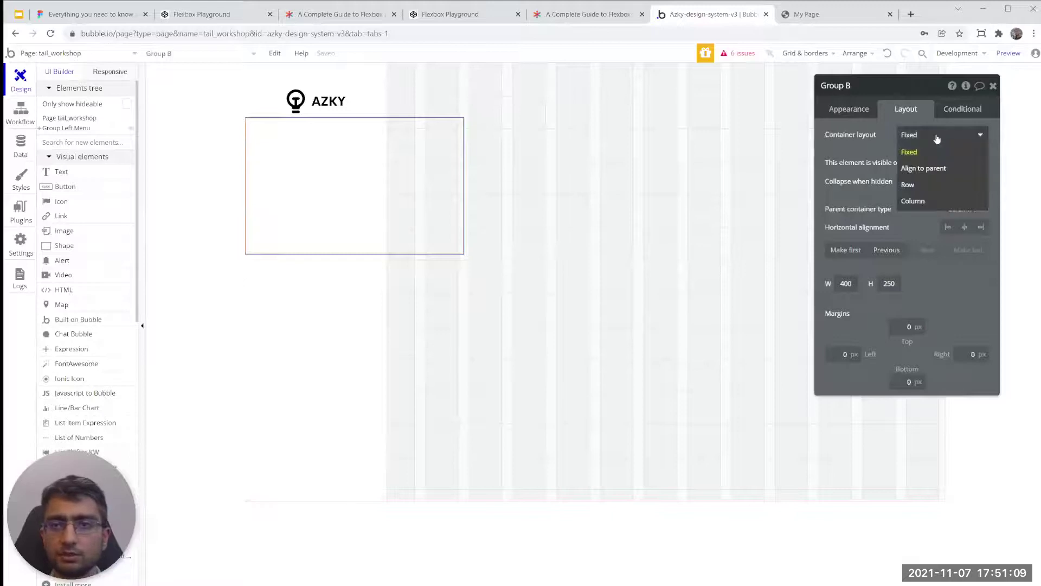
left_click(927, 185)
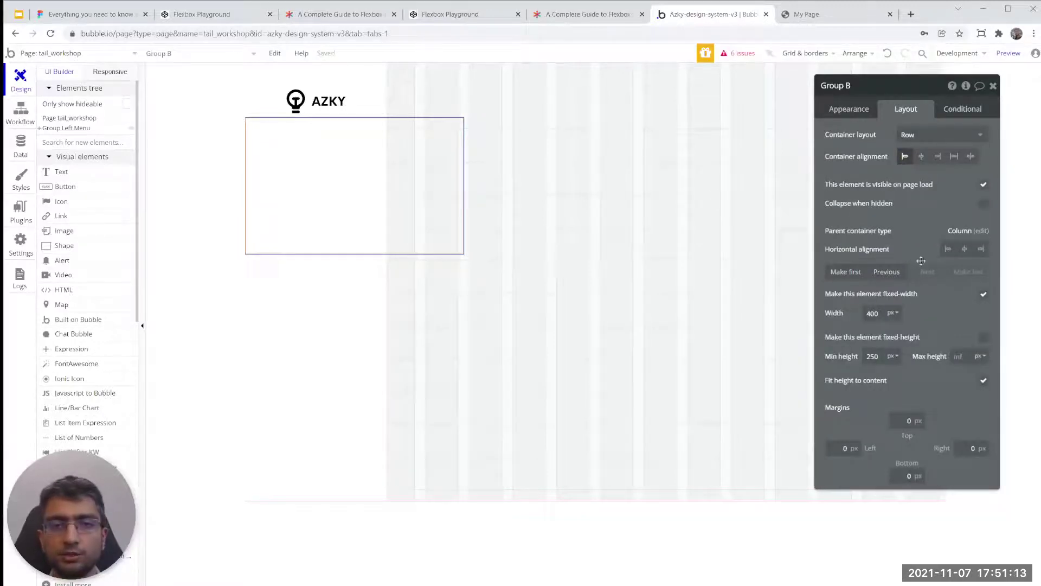
- Compare with the dashboard preview again and rename the new row group as Group Dashboard Menu
left_click(829, 14)
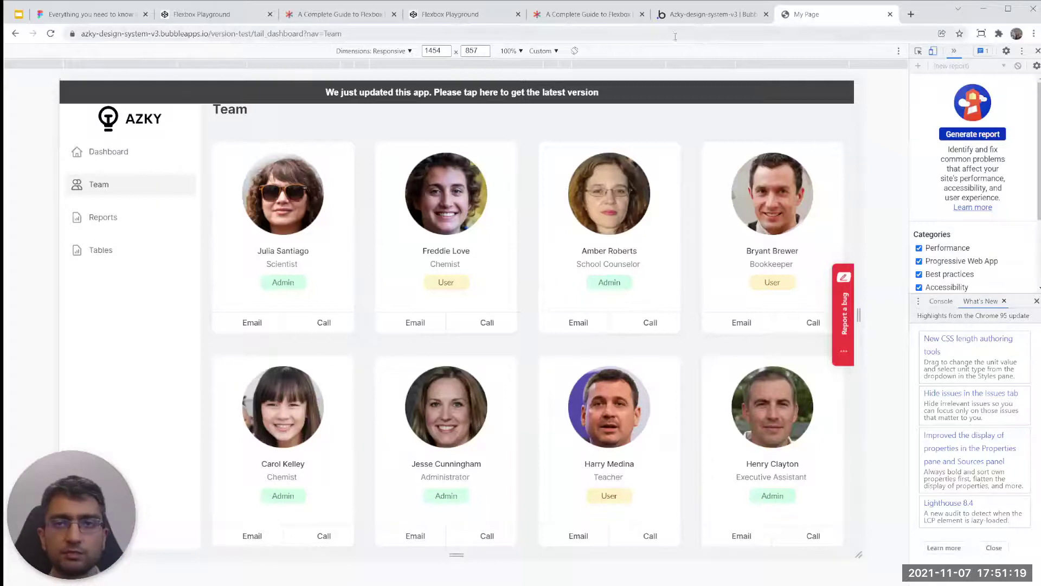
left_click(705, 14)
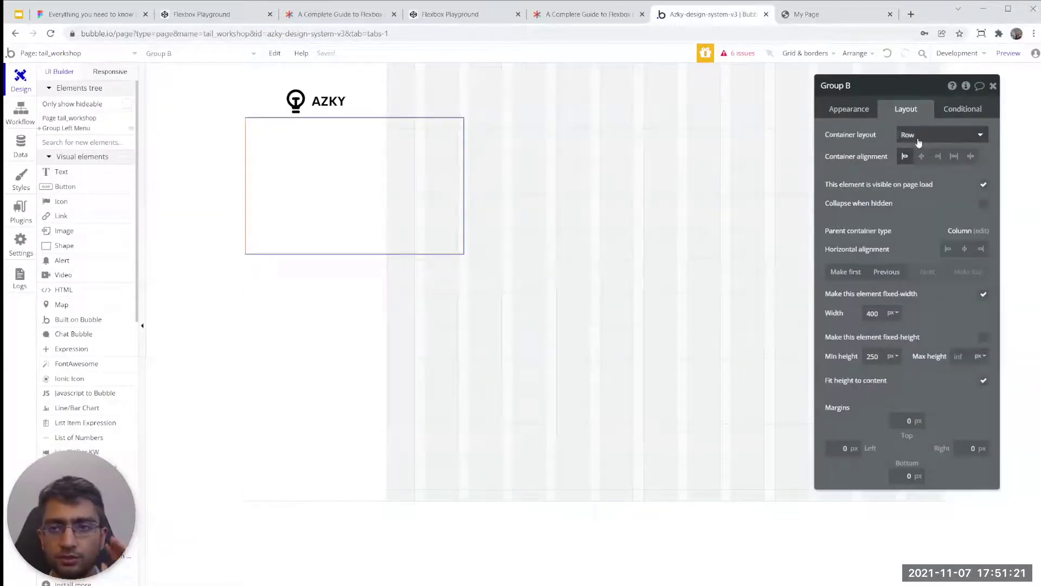
left_click(871, 87)
type("Dashboard Menu")
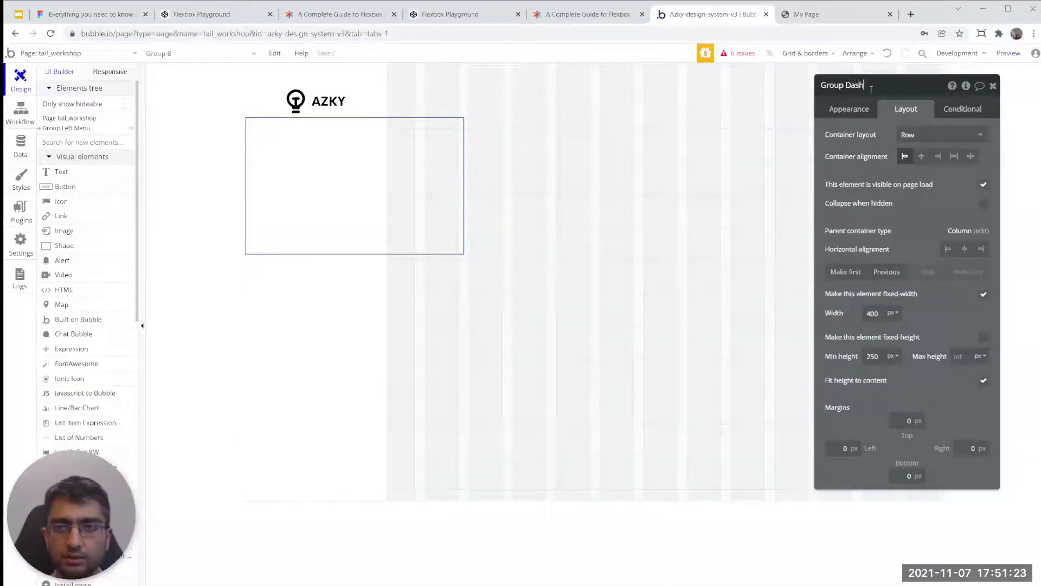
key("Return")
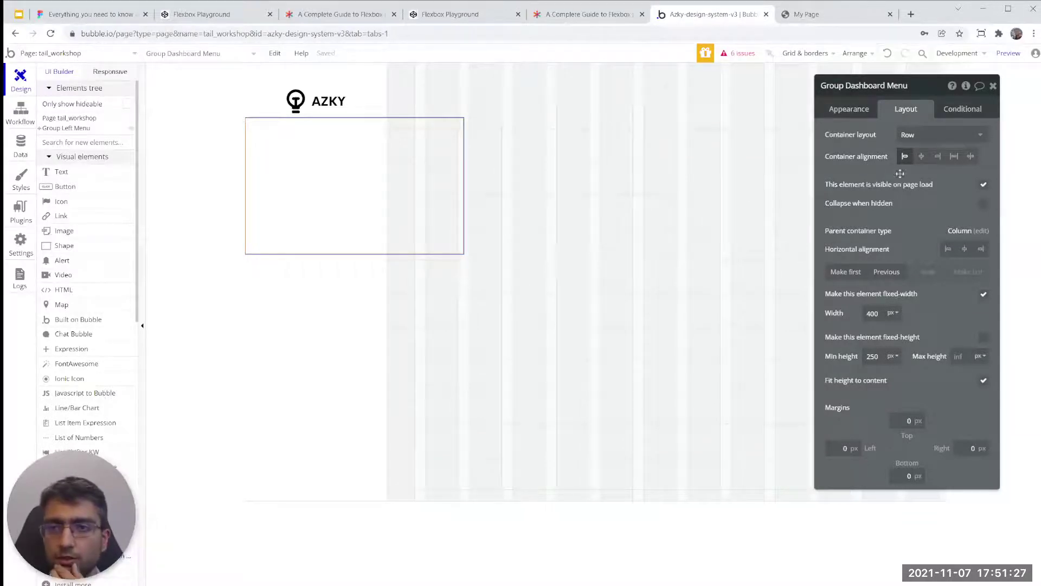
- Make the Dashboard Menu group non-fixed in width with a 260 px minimum, stretched horizontally, with 20 px left and right margins
left_click(984, 295)
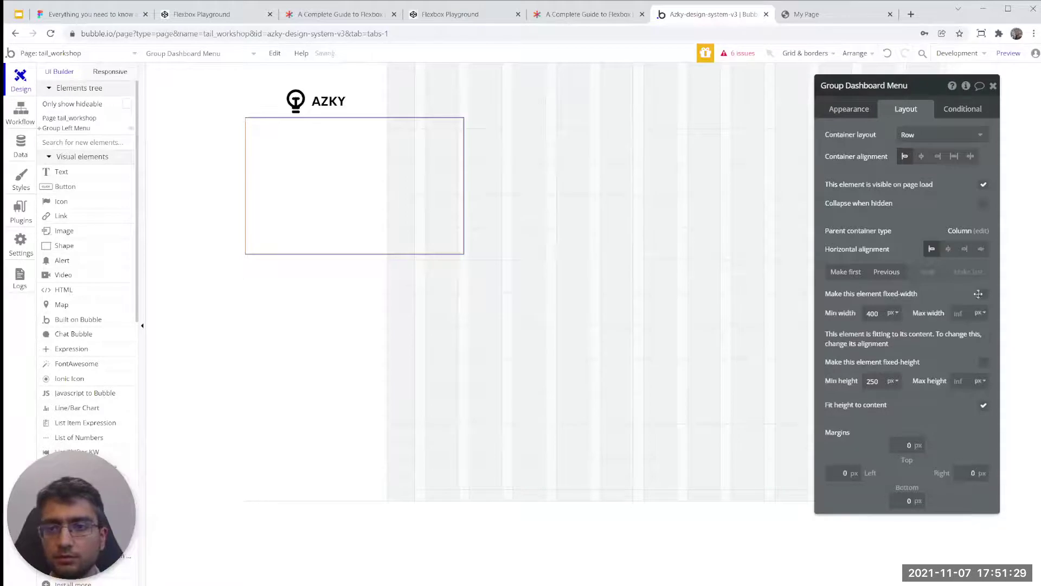
type("260")
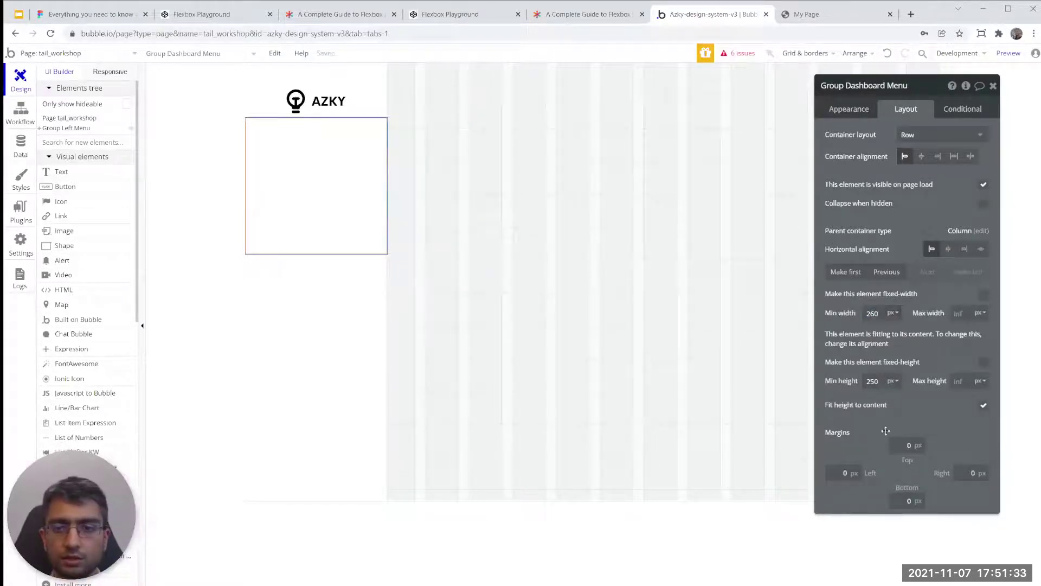
left_click(844, 473)
left_click(981, 249)
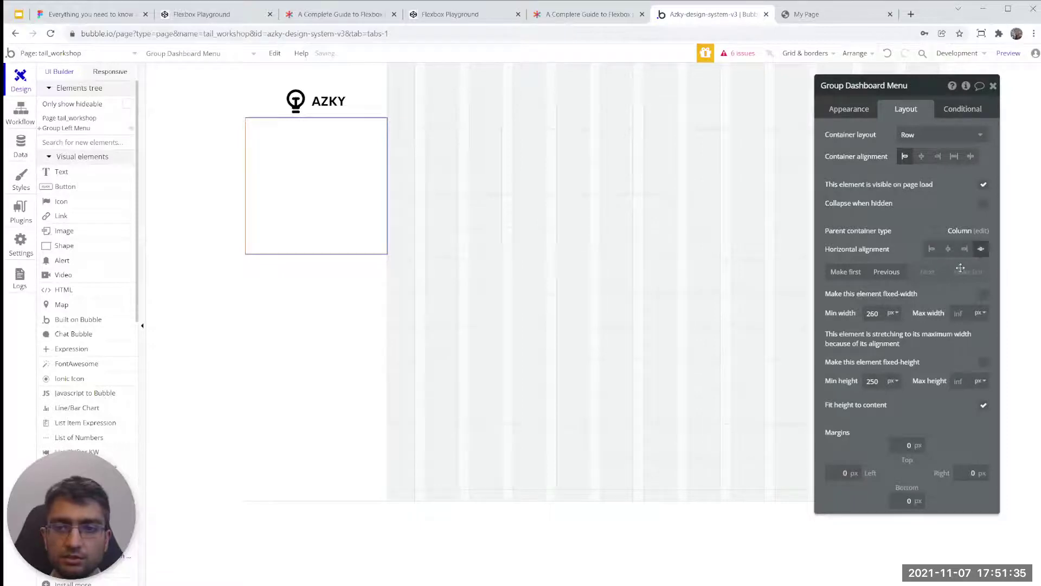
type("2")
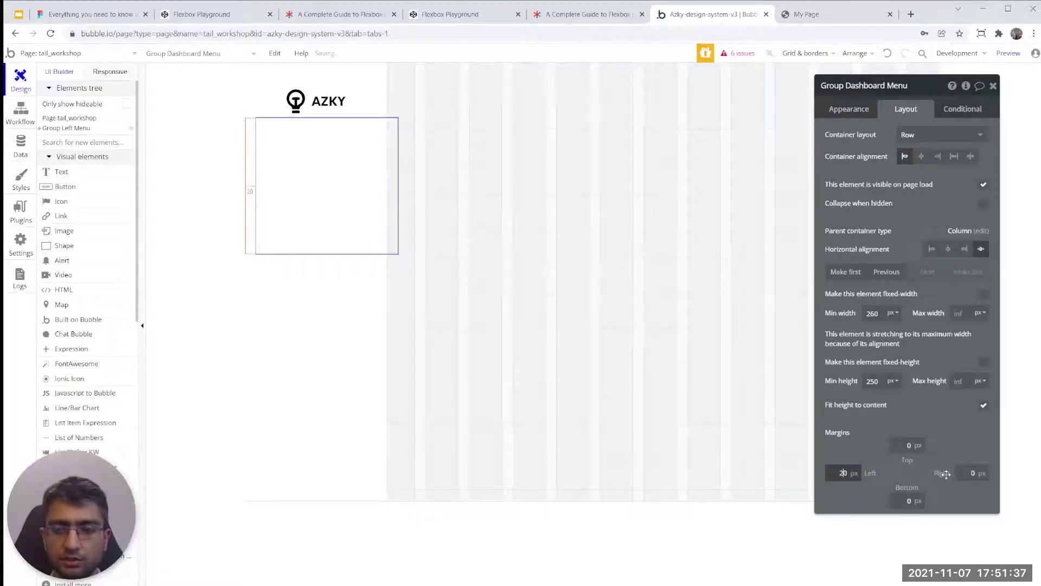
left_click(968, 473)
type("2")
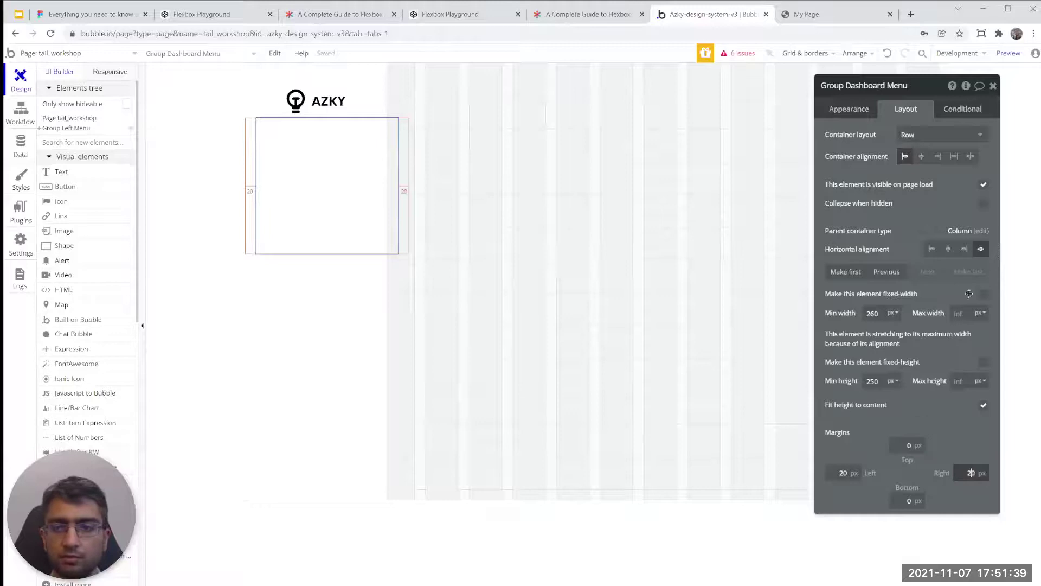
- Set the Dashboard Menu group's minimum width to 200 px, minimum height to 40 px and top margin to 20 px
left_click(878, 318)
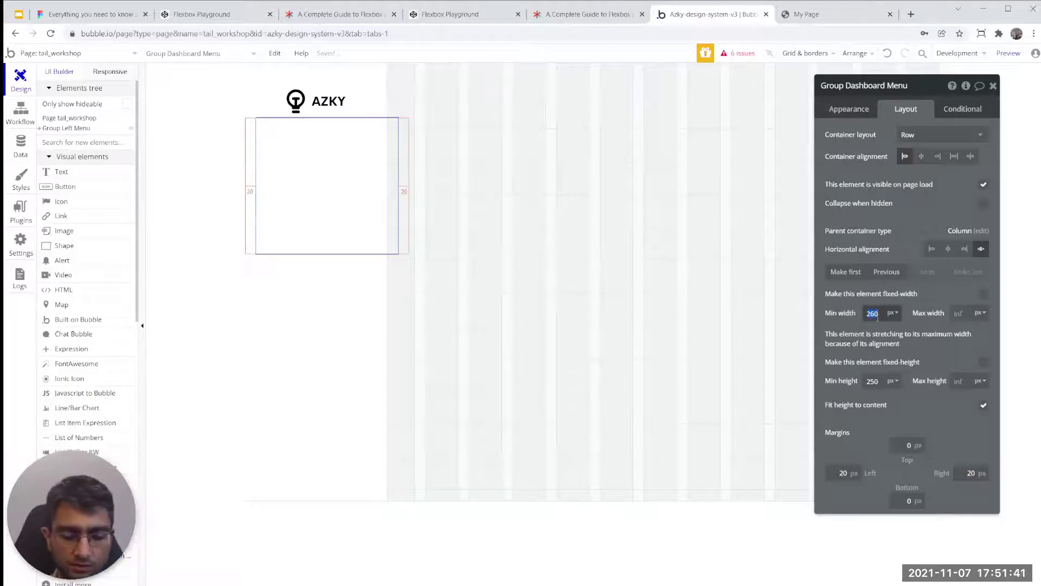
type("200")
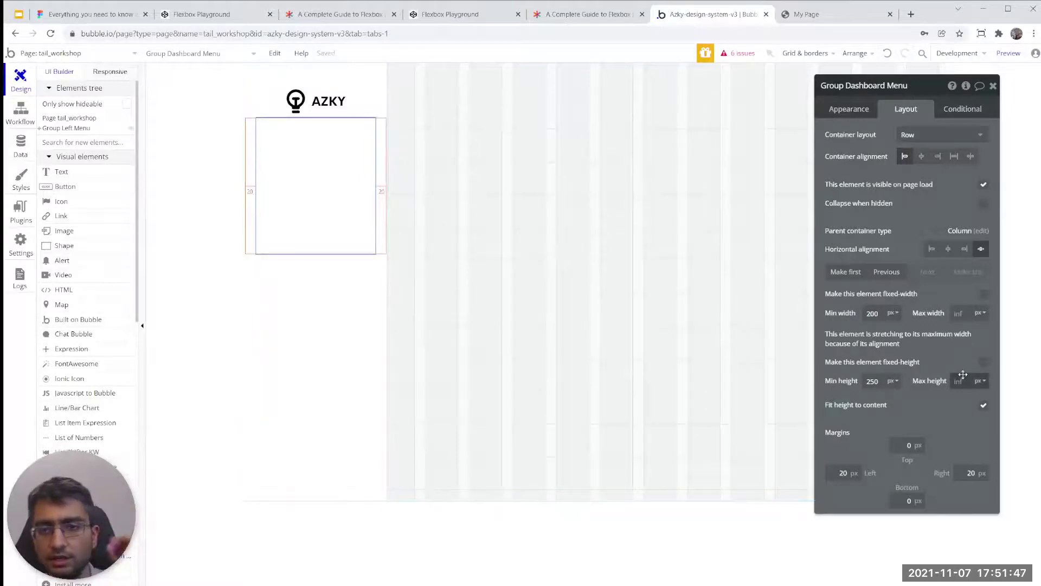
type("50")
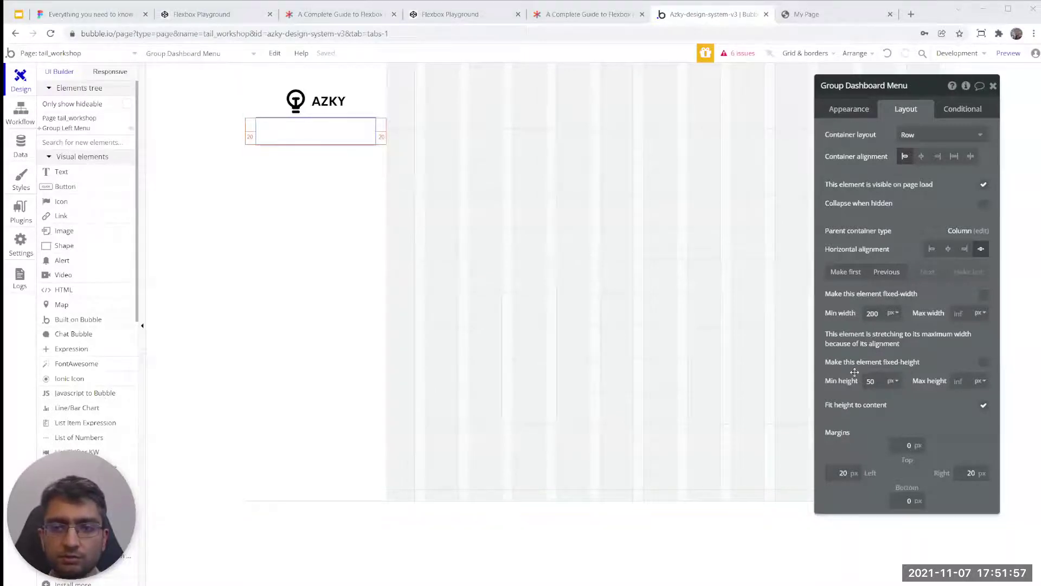
left_click_drag(877, 381, 846, 377)
type("40")
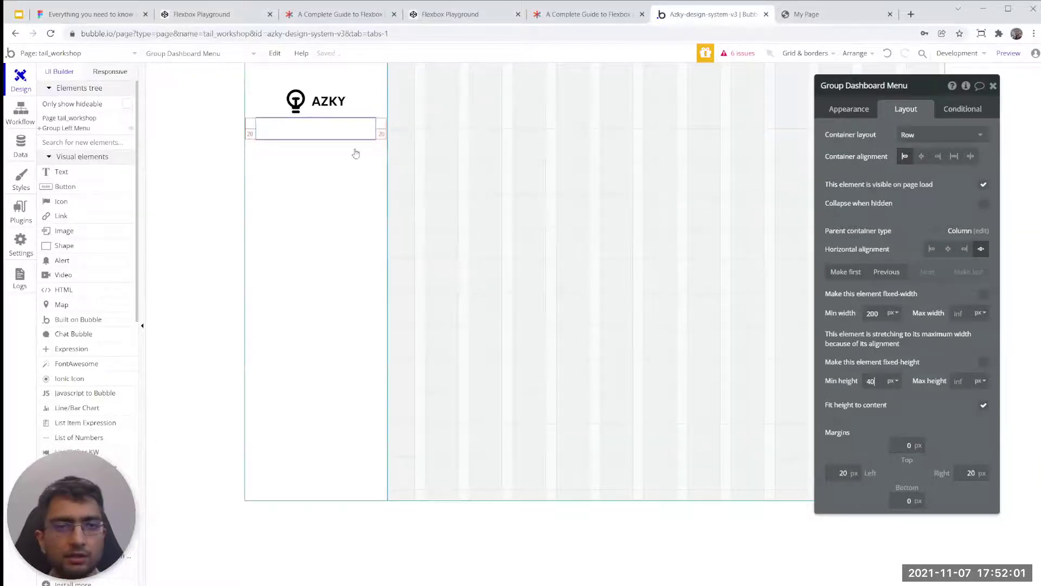
type("2")
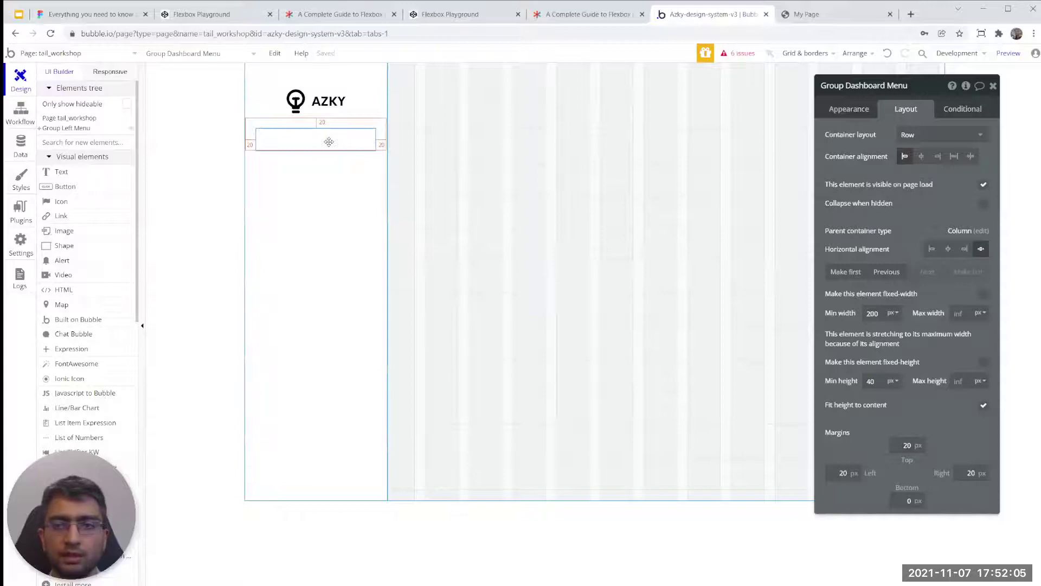
- Apply the Group Menu style to the Dashboard Menu group and open its layout settings
left_click(849, 109)
left_click(903, 239)
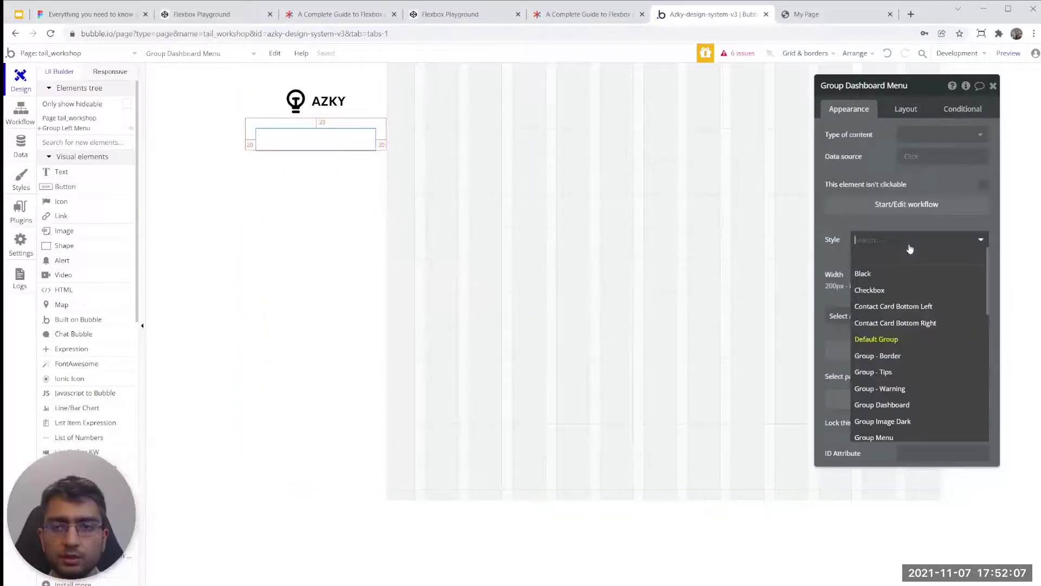
type("menu")
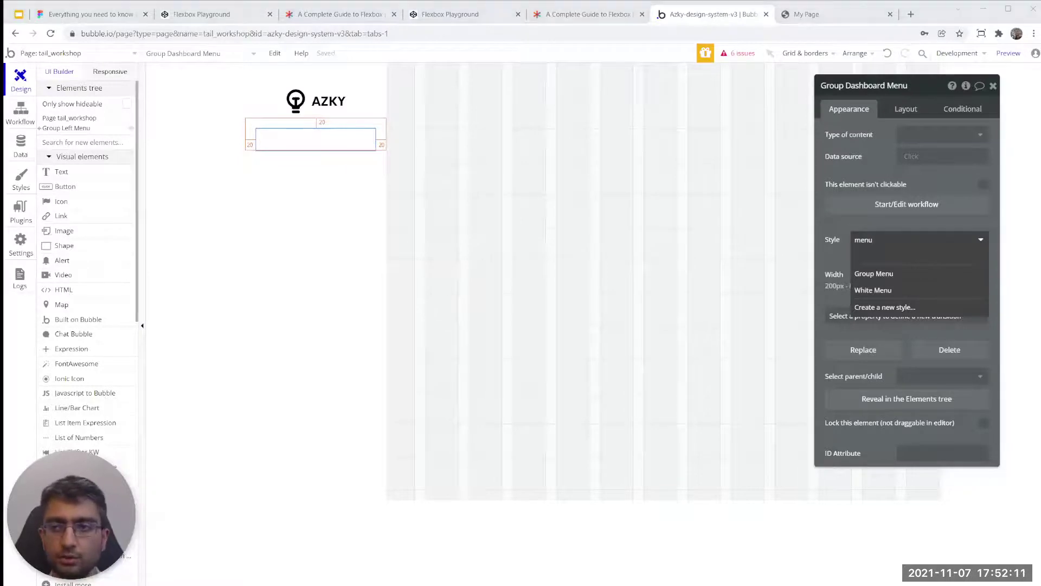
left_click(876, 274)
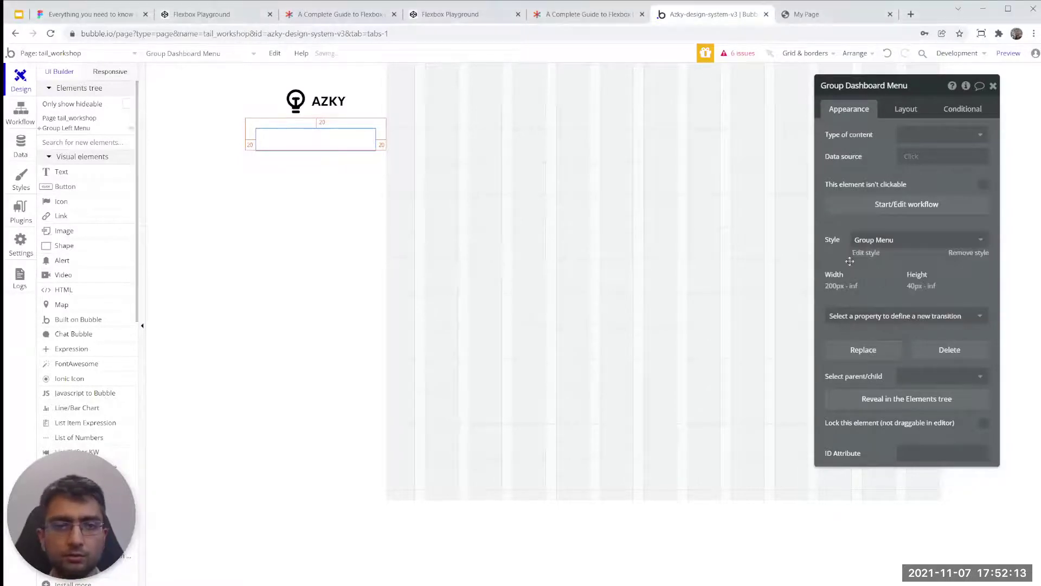
left_click(905, 108)
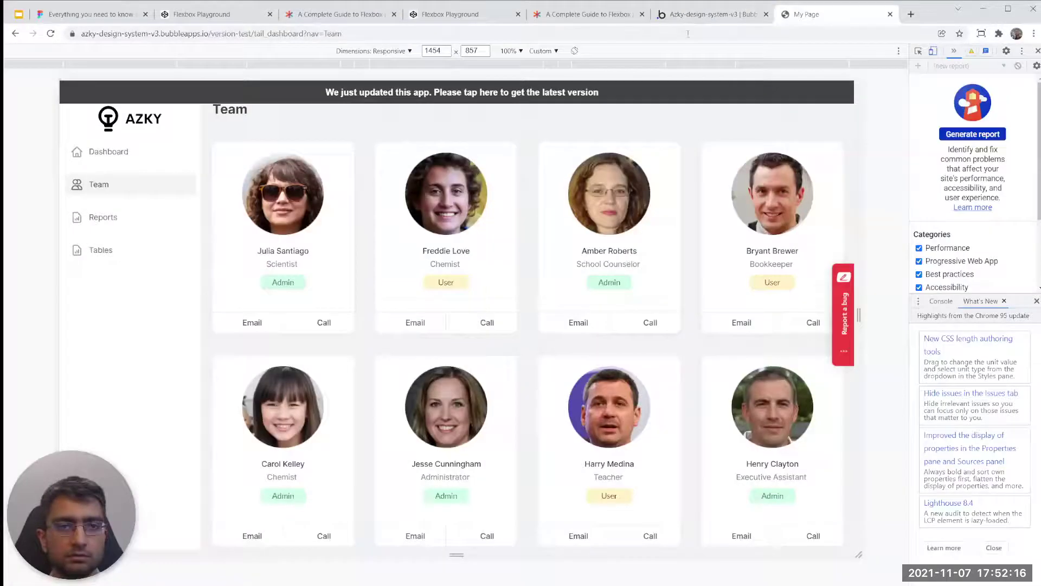
- Check the menu in the dashboard preview, then add a home icon inside the Dashboard Menu group
left_click(837, 14)
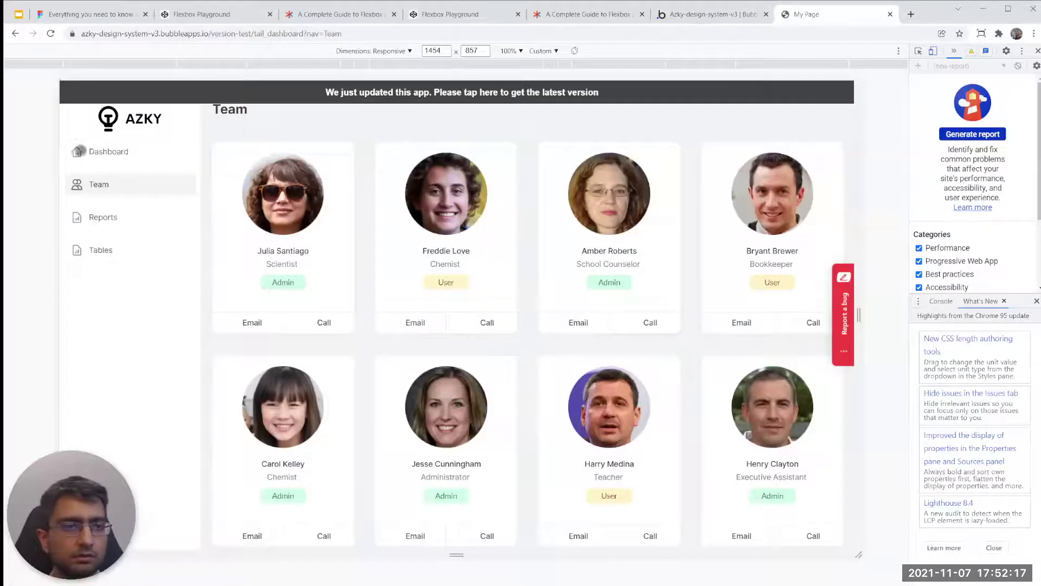
left_click(738, 15)
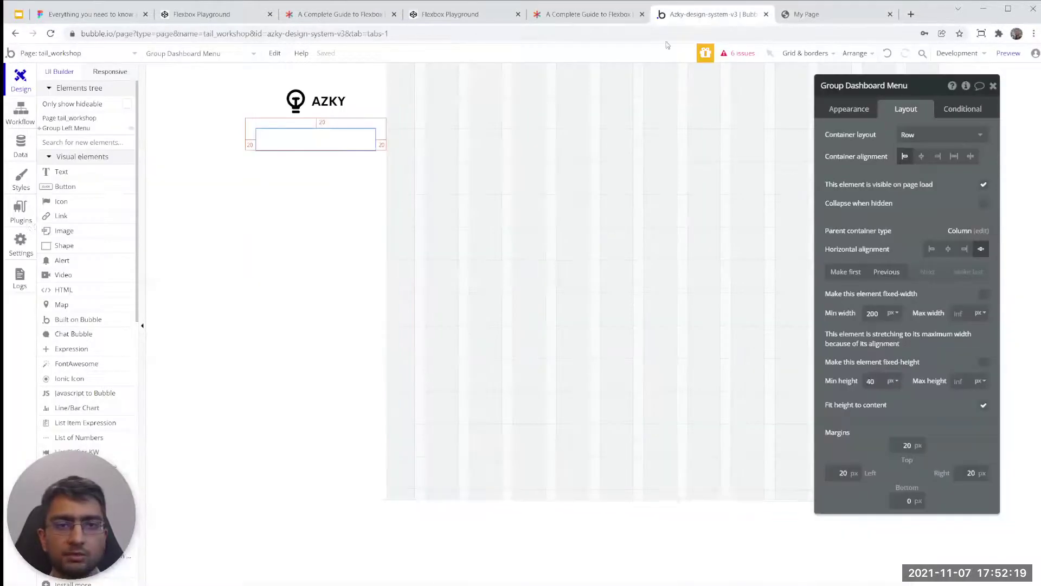
left_click(57, 187)
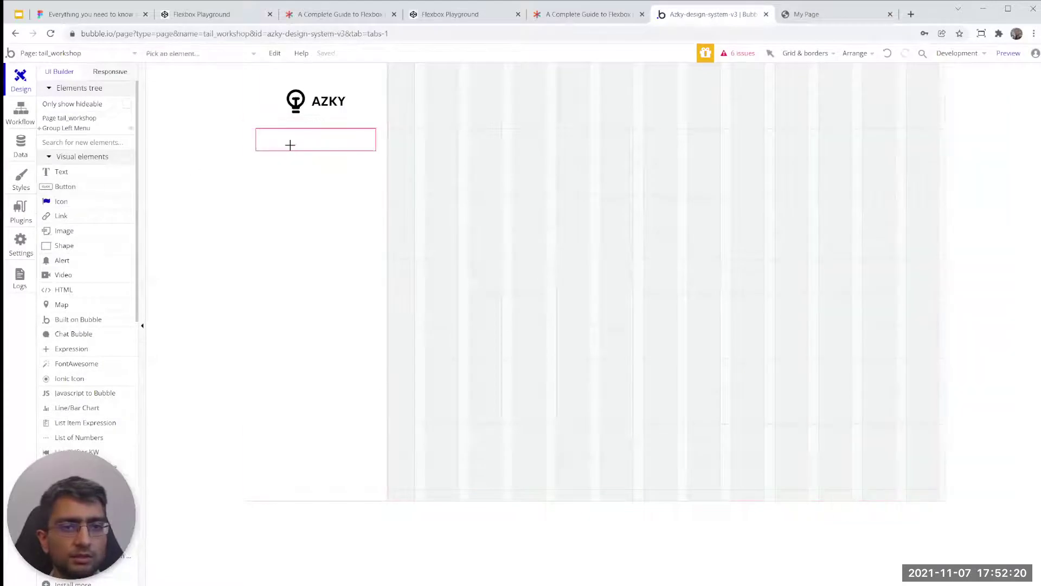
left_click(261, 135)
double_click(262, 142)
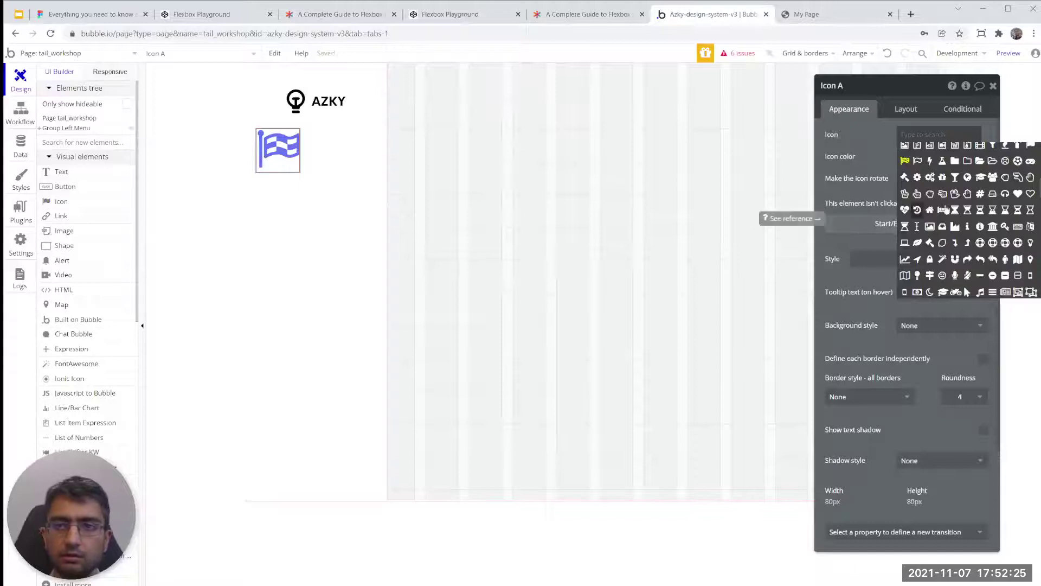
left_click(936, 136)
left_click(936, 136)
type("home")
left_click(905, 152)
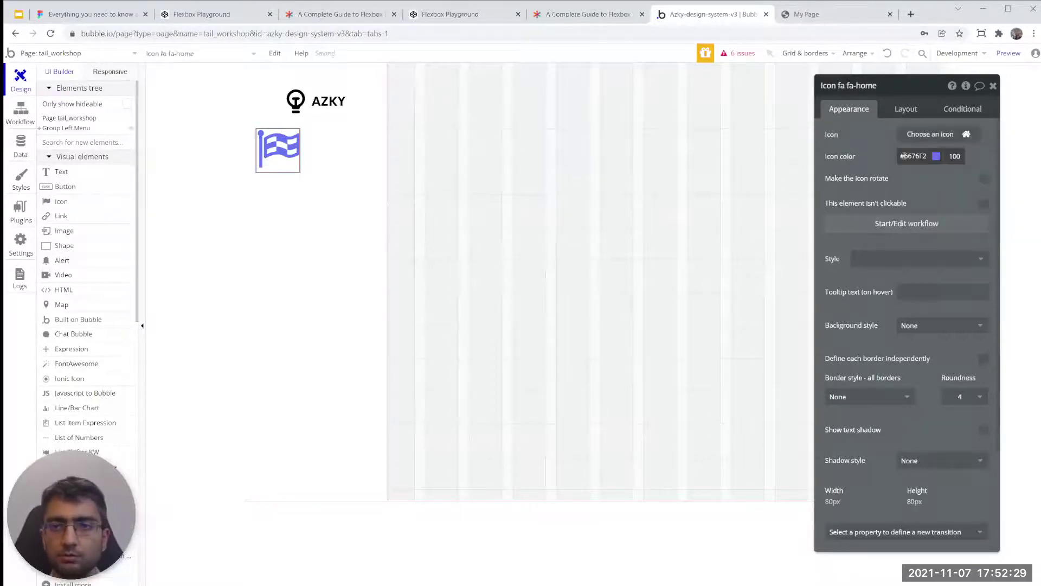
- Size the home icon to 20 × 20 px, centre it vertically and give it a 20 px left margin
left_click(906, 110)
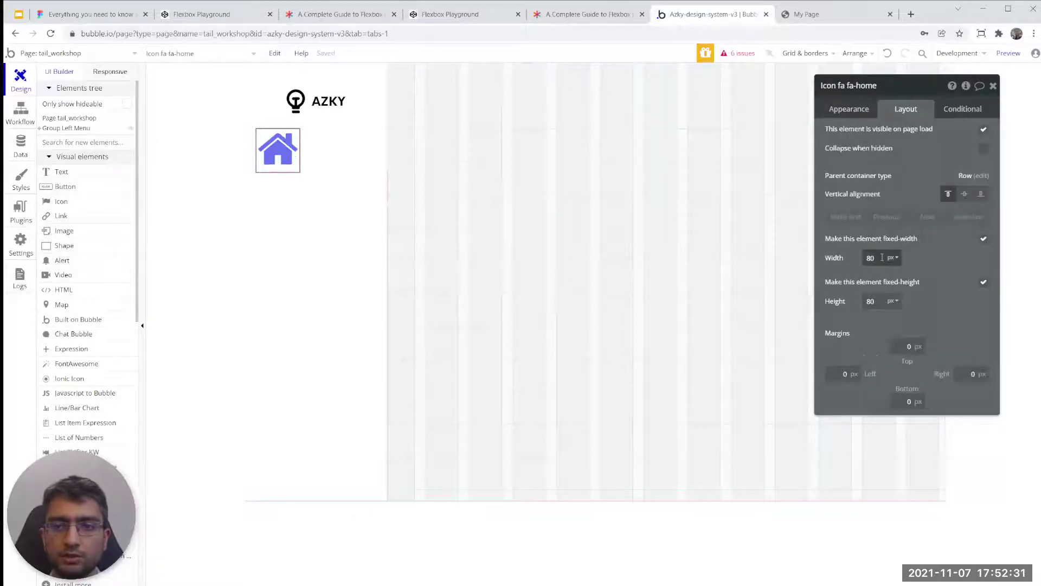
type("20")
left_click(870, 301)
type("20")
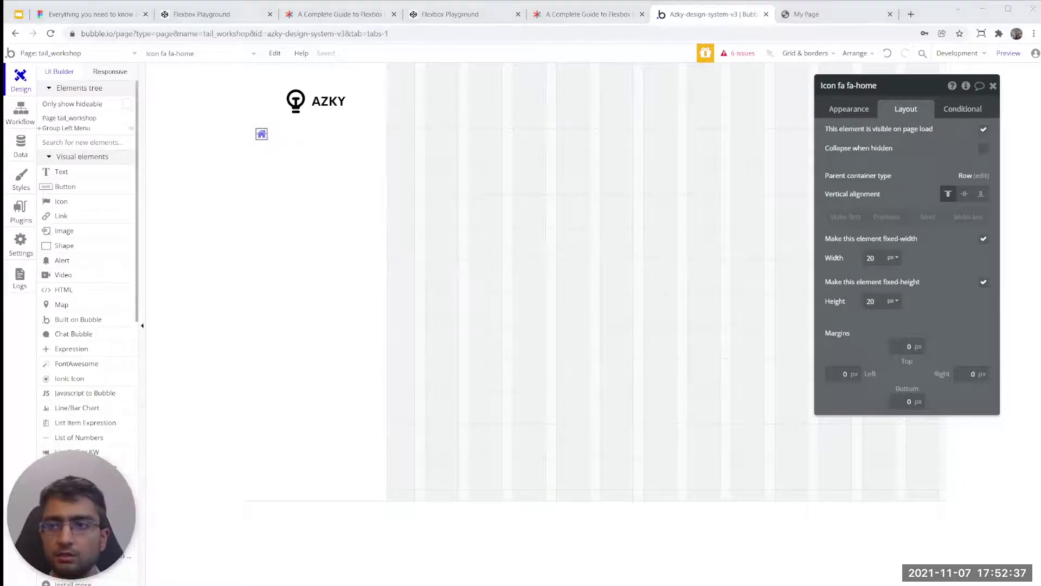
left_click(965, 194)
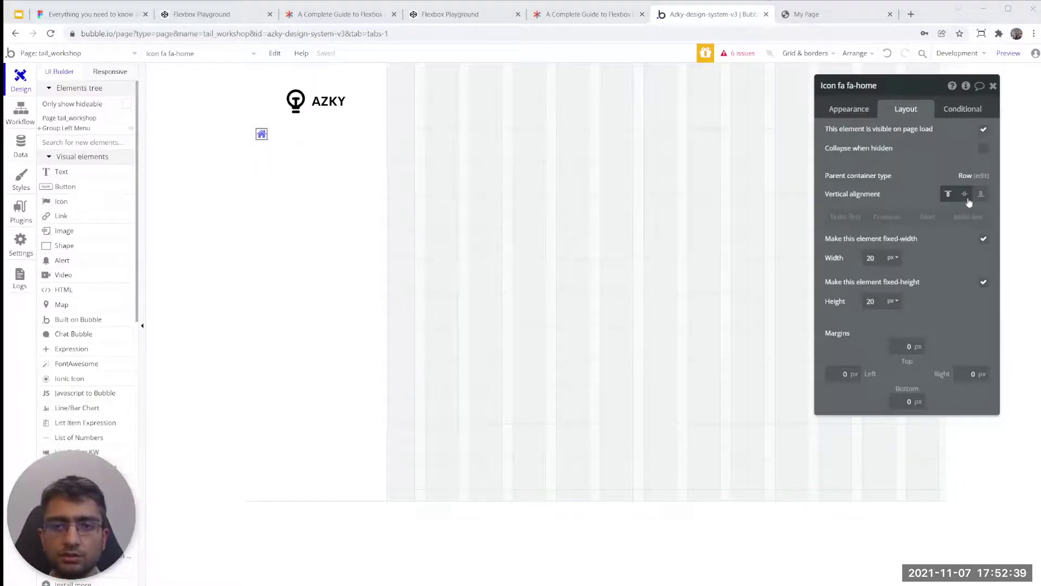
left_click(843, 374)
type("20")
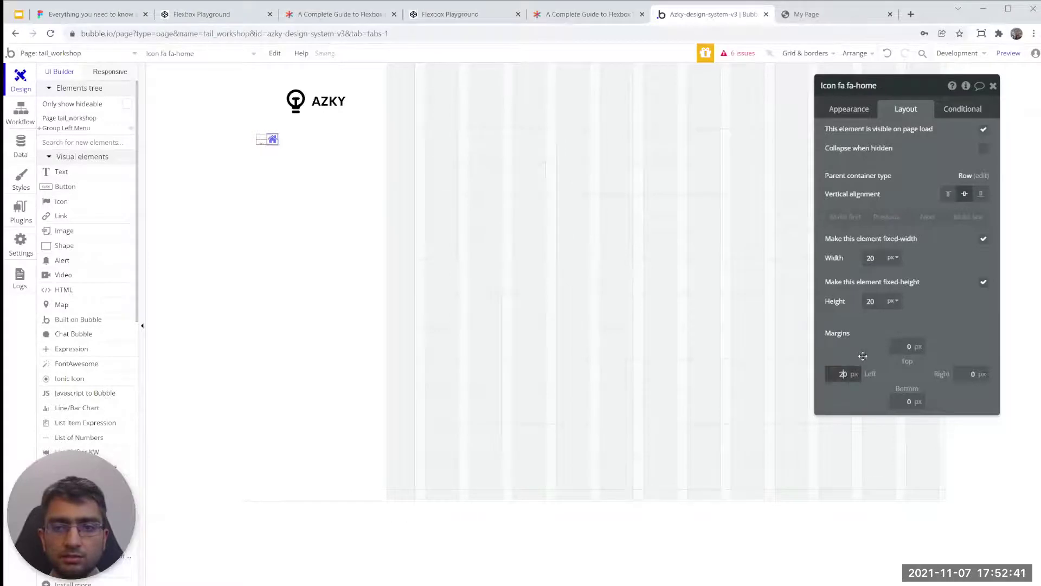
left_click(271, 141)
left_click(272, 139)
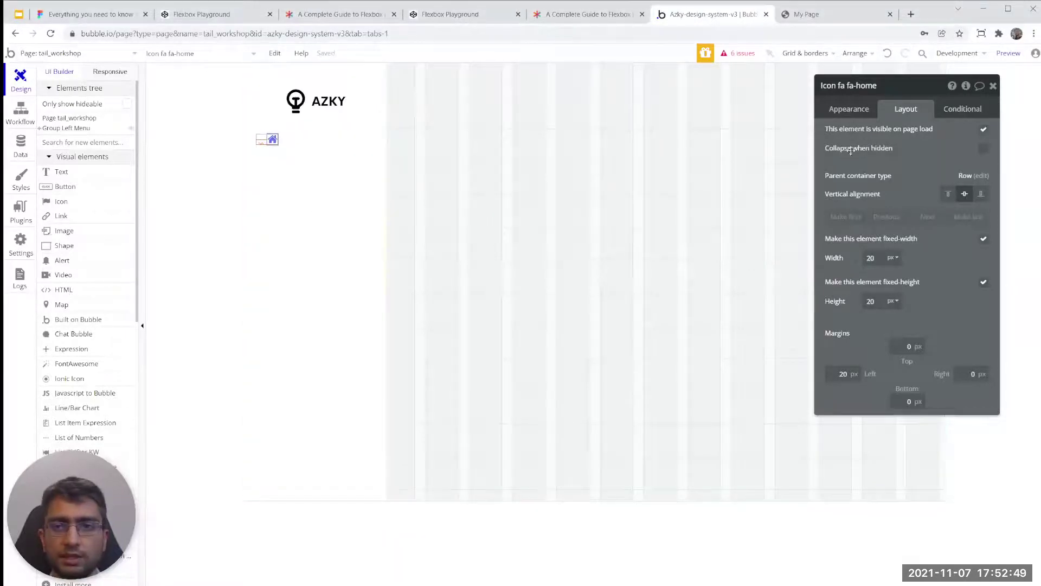
- Set the home icon's colour to #9CA3AF
left_click(849, 108)
double_click(914, 156)
type("#9CA3AF")
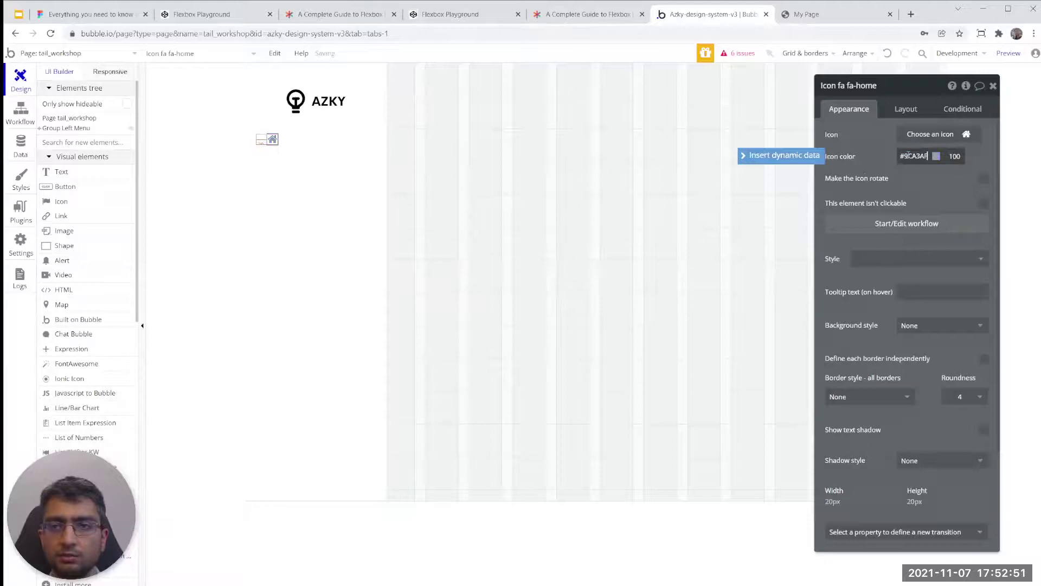
left_click(871, 166)
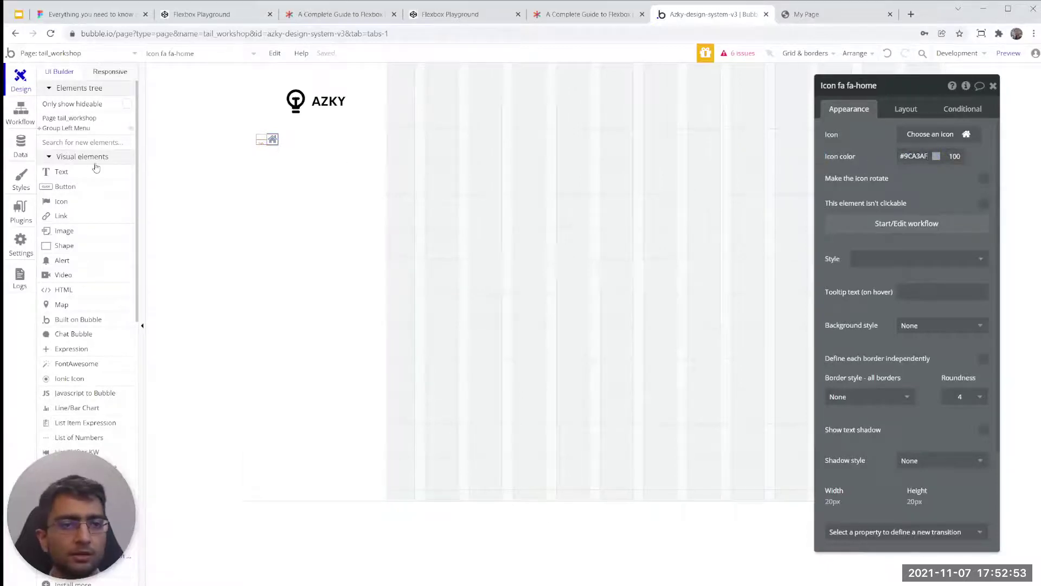
- Add a text element reading "Dashboard" beside the home icon in the Dashboard Menu group
key("Escape")
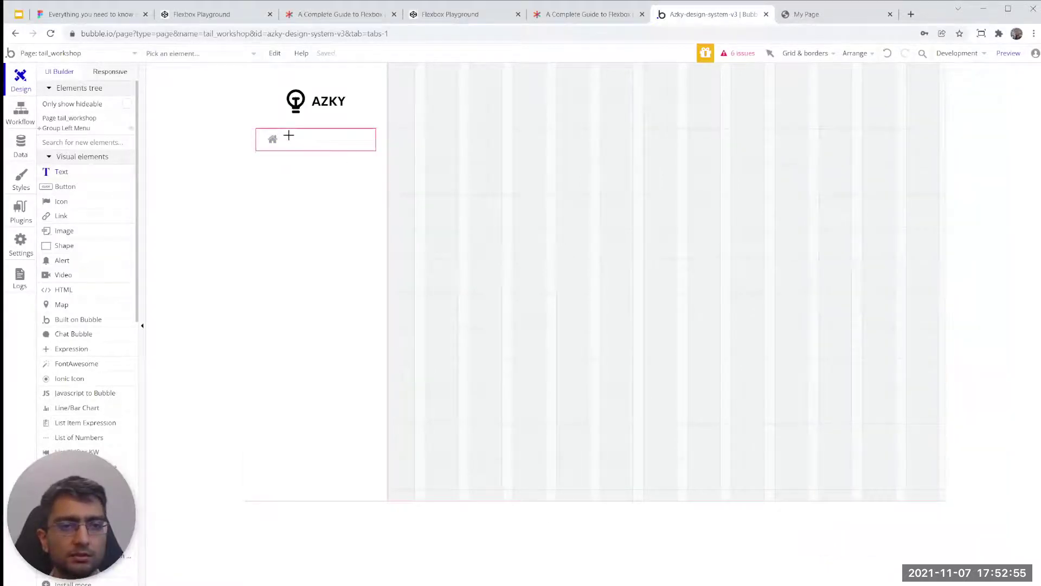
left_click(286, 133)
type("Dashboard")
key("BackSpace")
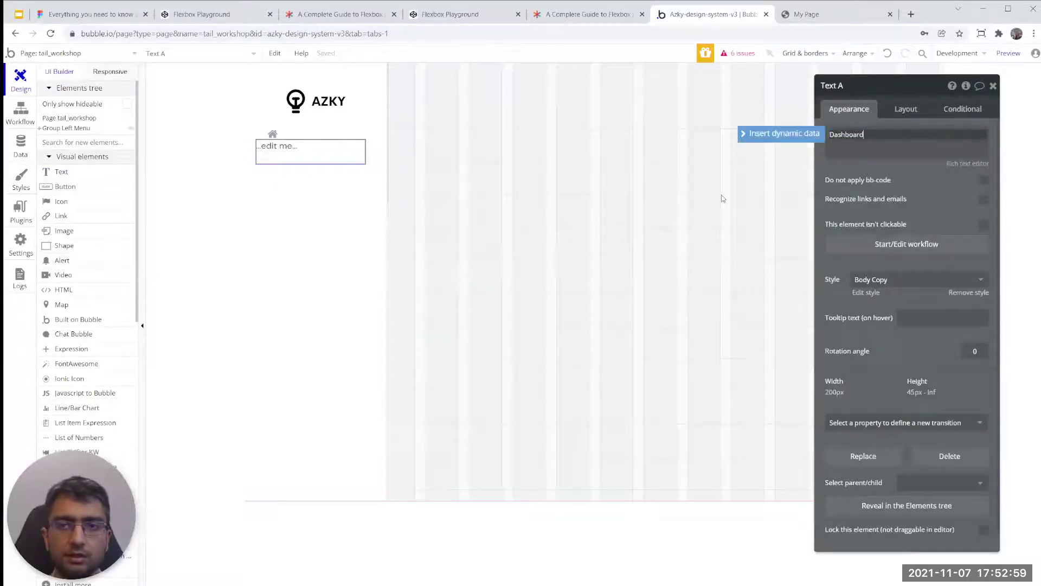
left_click(830, 191)
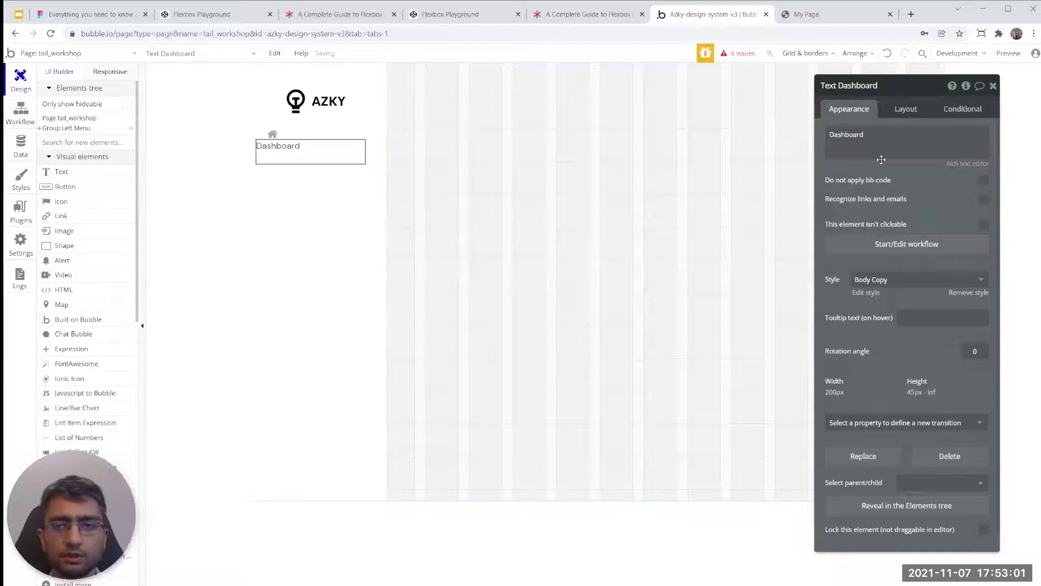
- Set the Dashboard text's minimum height to 0 px and its fixed width to 120 px
left_click(914, 112)
left_click(871, 301)
type("0")
left_click(891, 279)
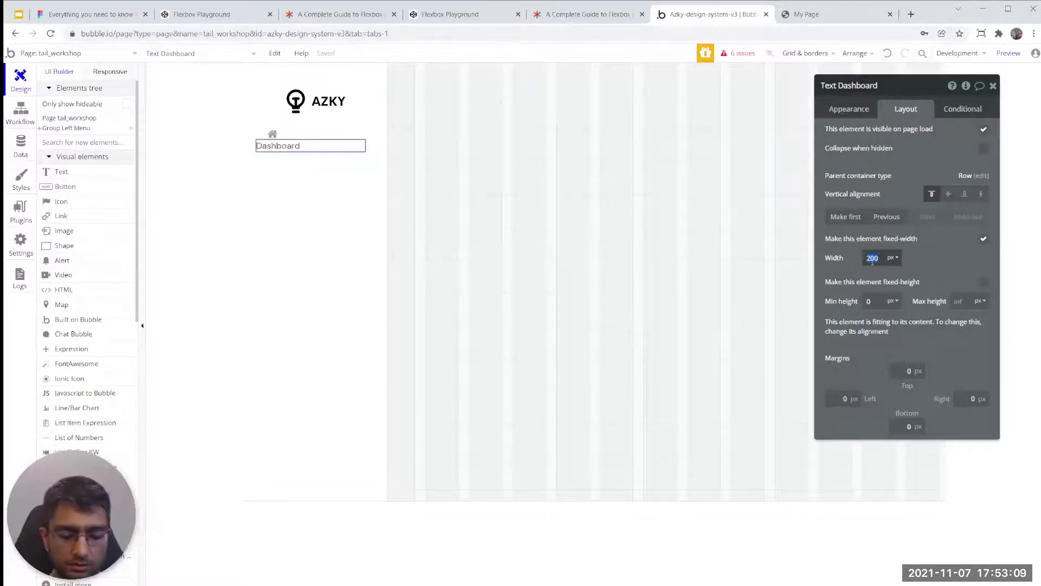
key("Return")
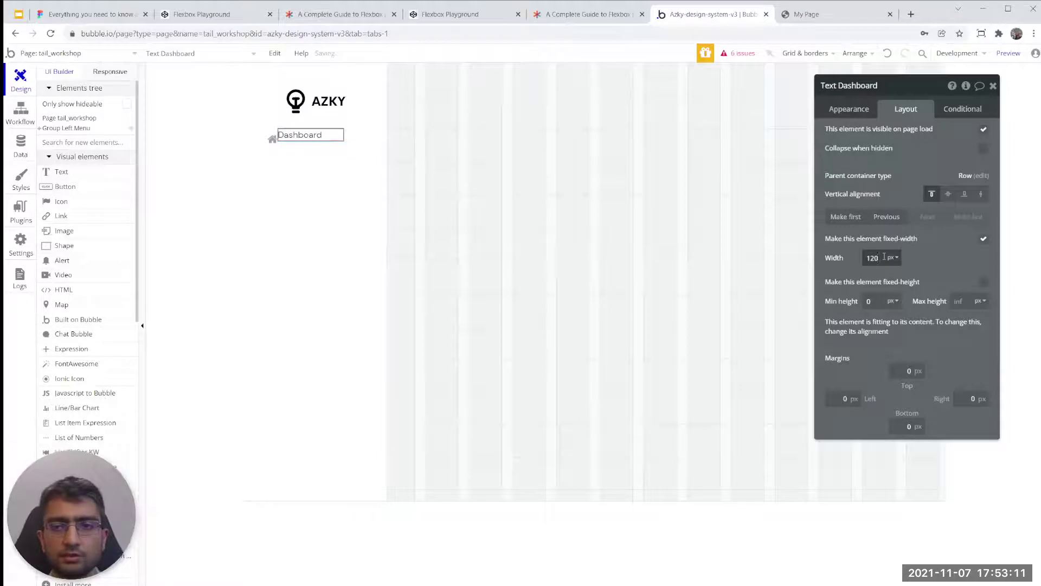
- Centre the Dashboard text vertically in its row and give it a 20 px left margin
left_click(950, 197)
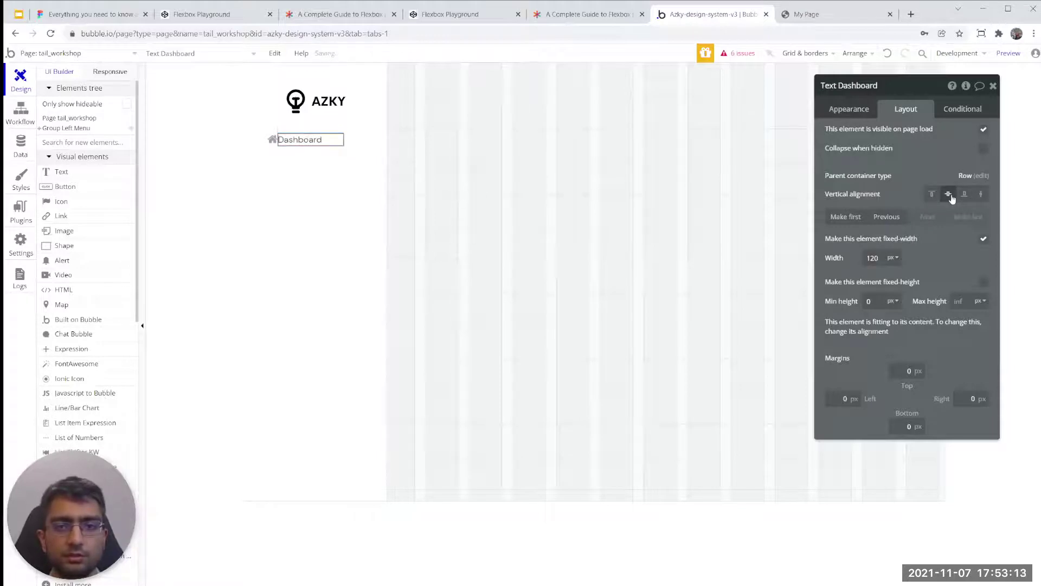
left_click(840, 397)
type("2")
key("Return")
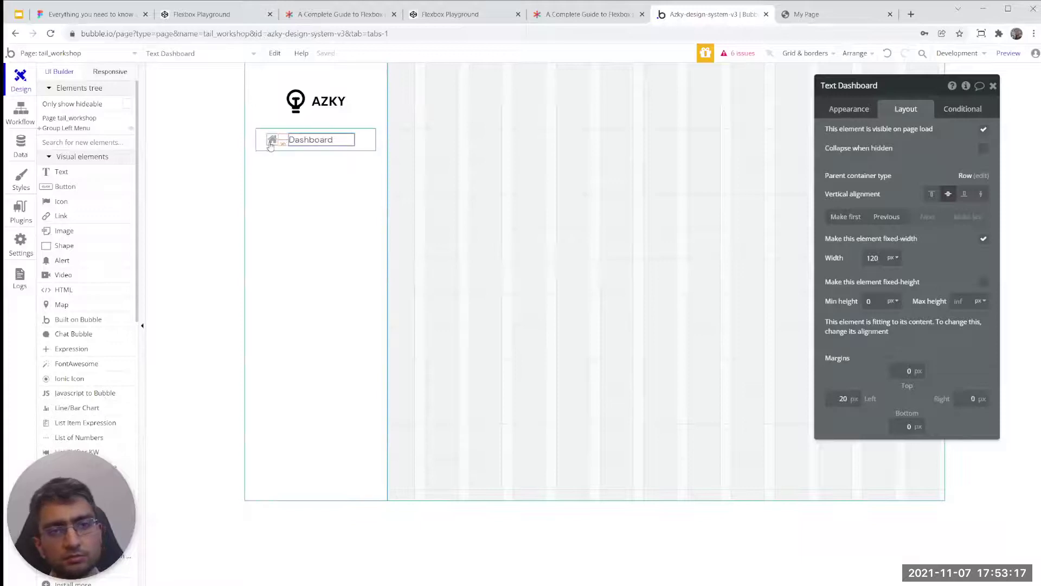
left_click(367, 143)
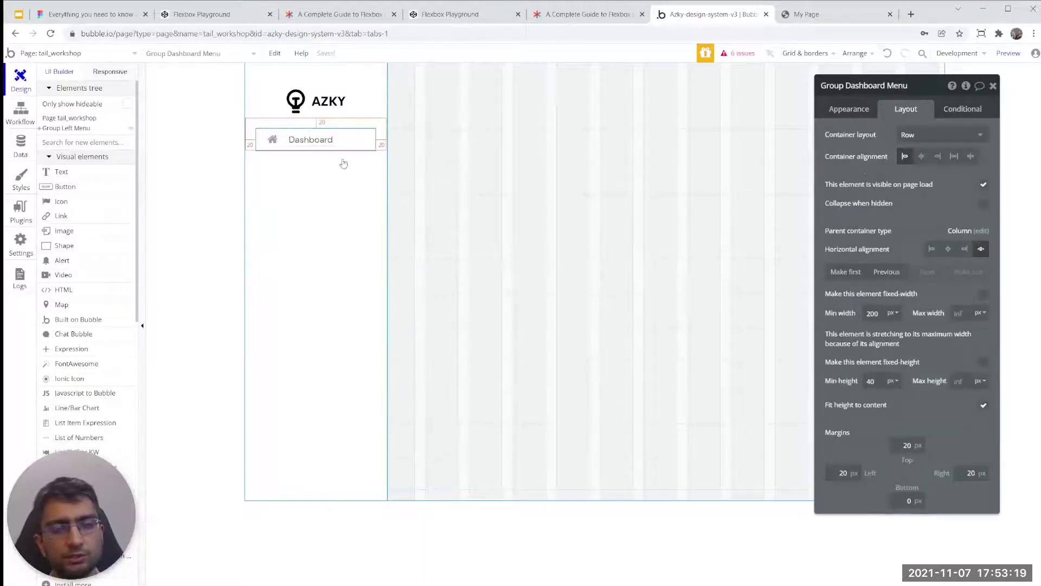
- Apply the Menu Text Button style to the Dashboard text
left_click(298, 142)
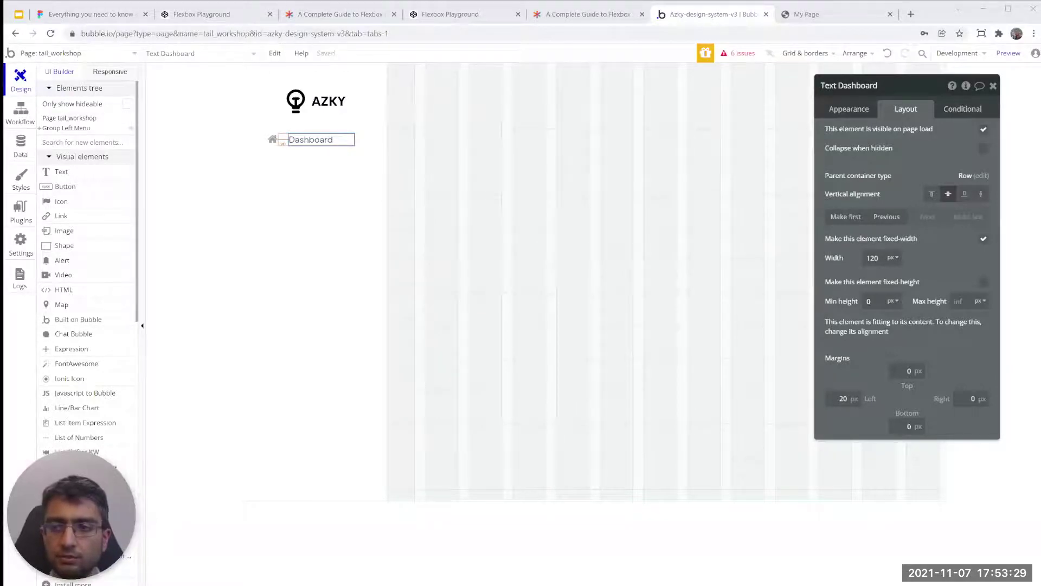
left_click(850, 108)
left_click(895, 280)
type("menu")
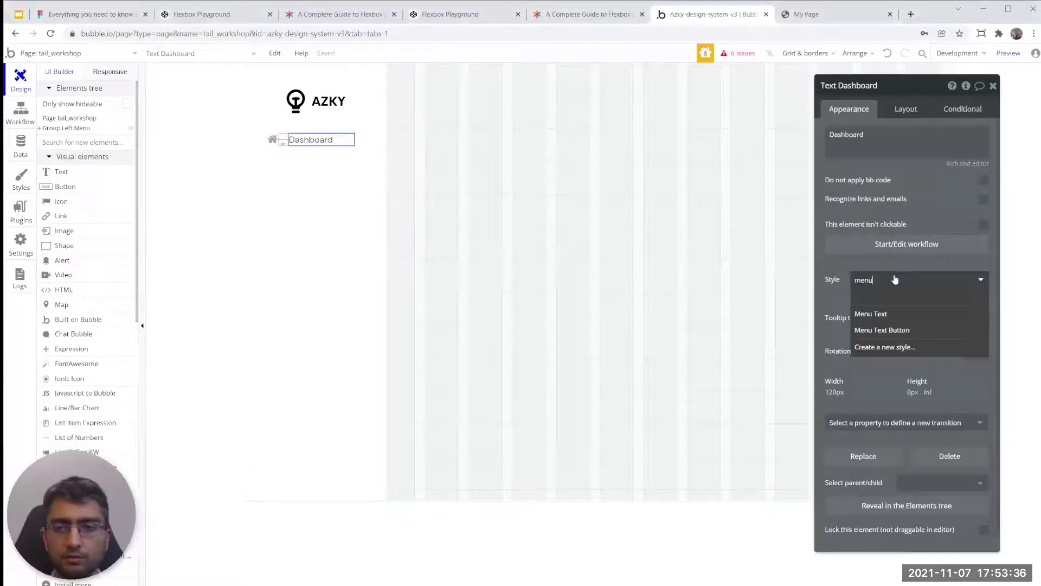
left_click(908, 330)
left_click(273, 140)
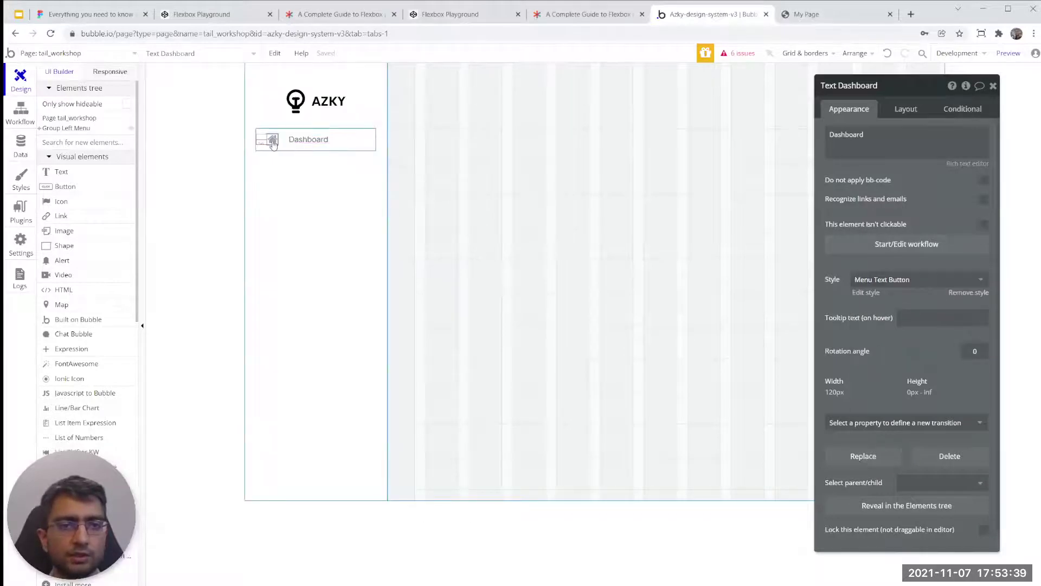
left_click(302, 140)
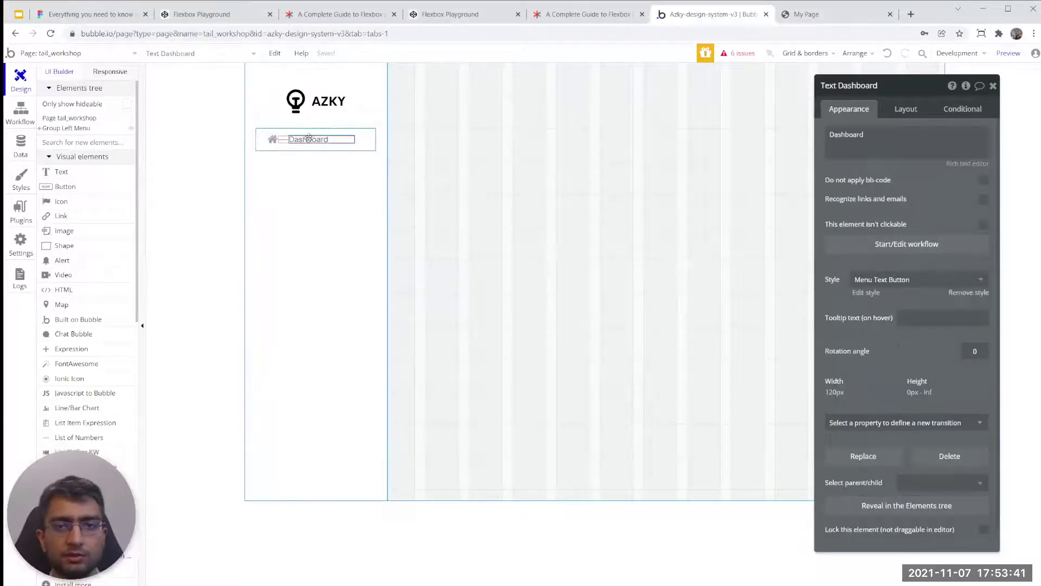
- Check the menu items in the dashboard preview, then duplicate the Dashboard Menu group below the original to make further menu rows
left_click(364, 144)
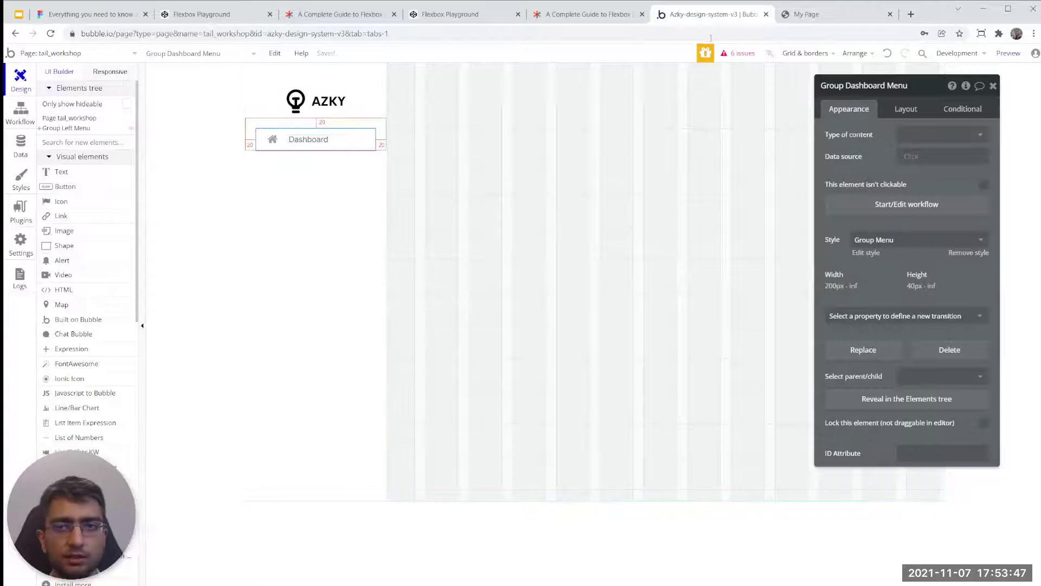
left_click(813, 15)
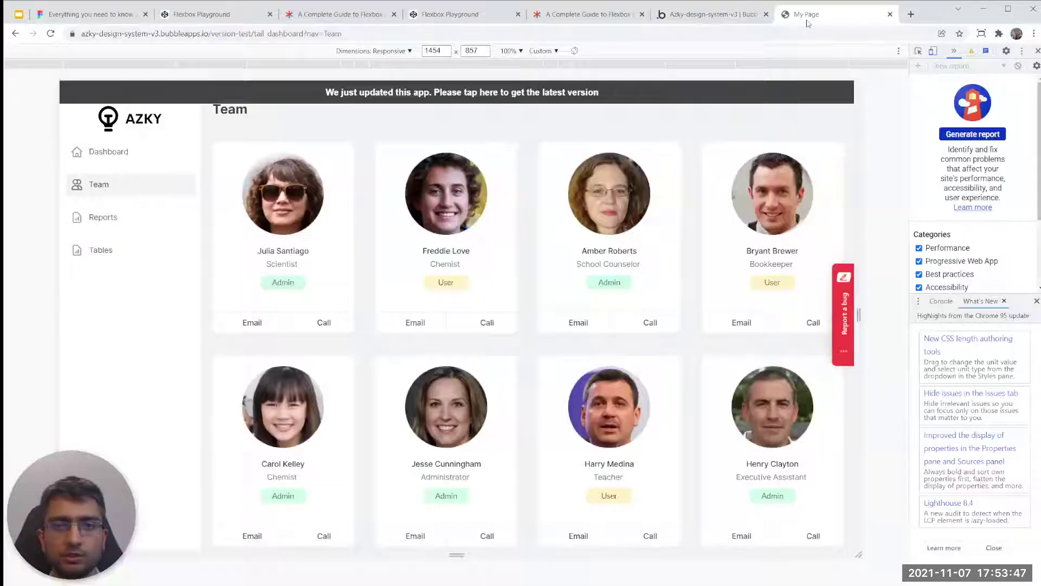
left_click(730, 17)
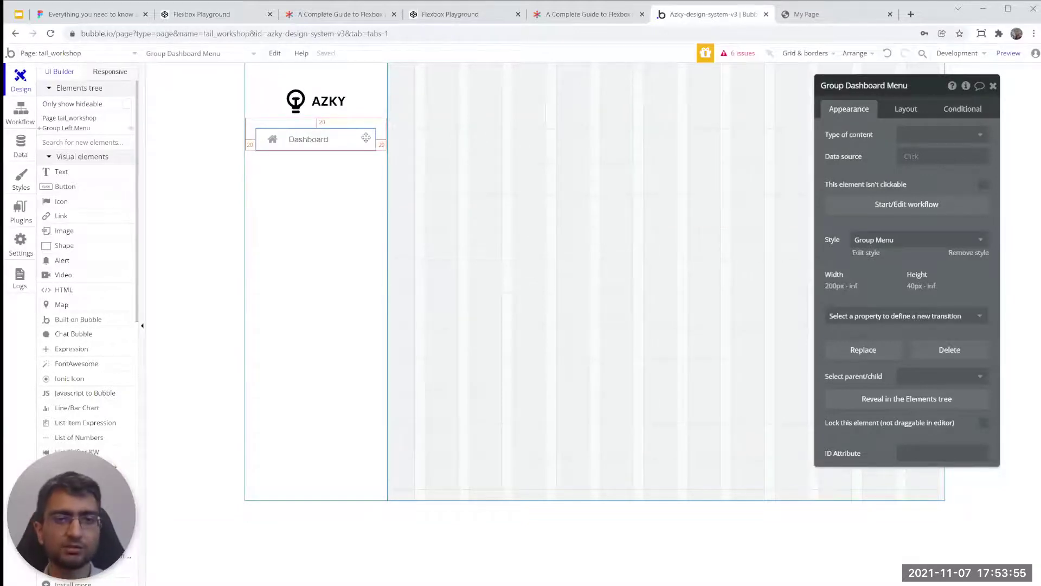
left_click(266, 174)
left_click(368, 139)
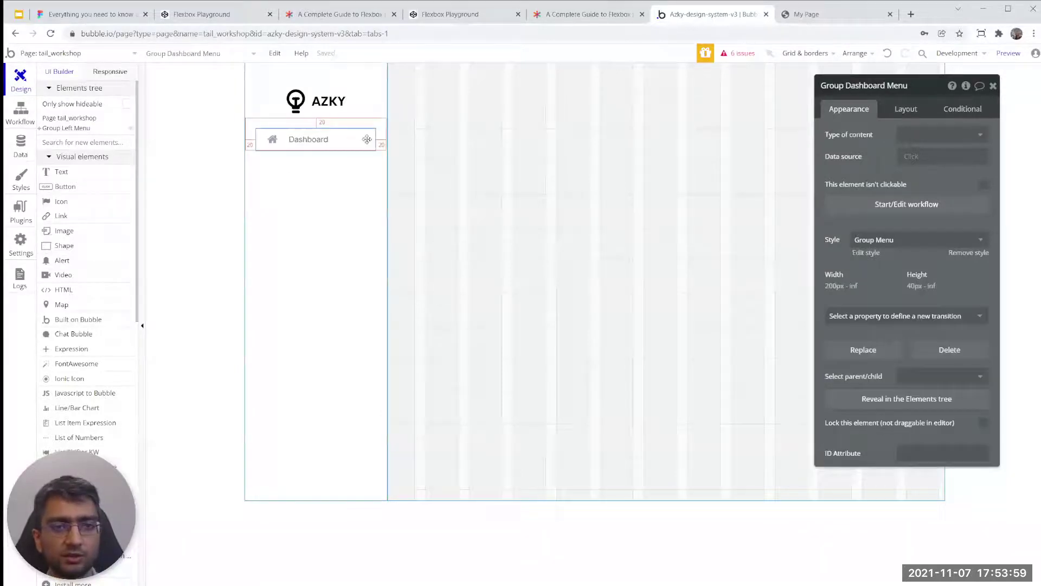
key("ctrl+d")
left_click_drag(367, 143, 367, 174)
- Expand the Left Menu group in the elements tree to check how the pasted menu groups are nested, and undo the pastes
left_click(39, 128)
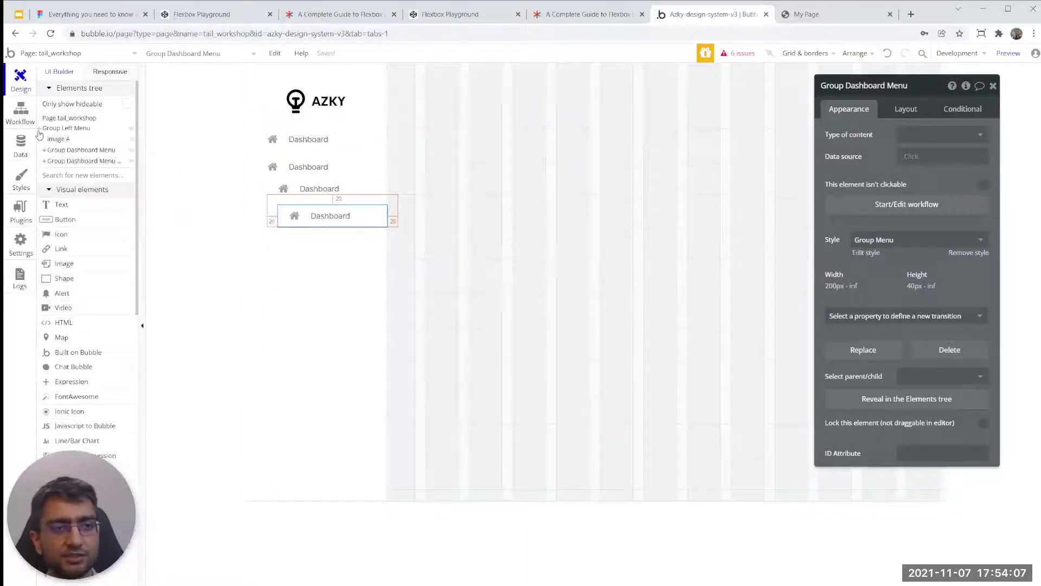
left_click(43, 151)
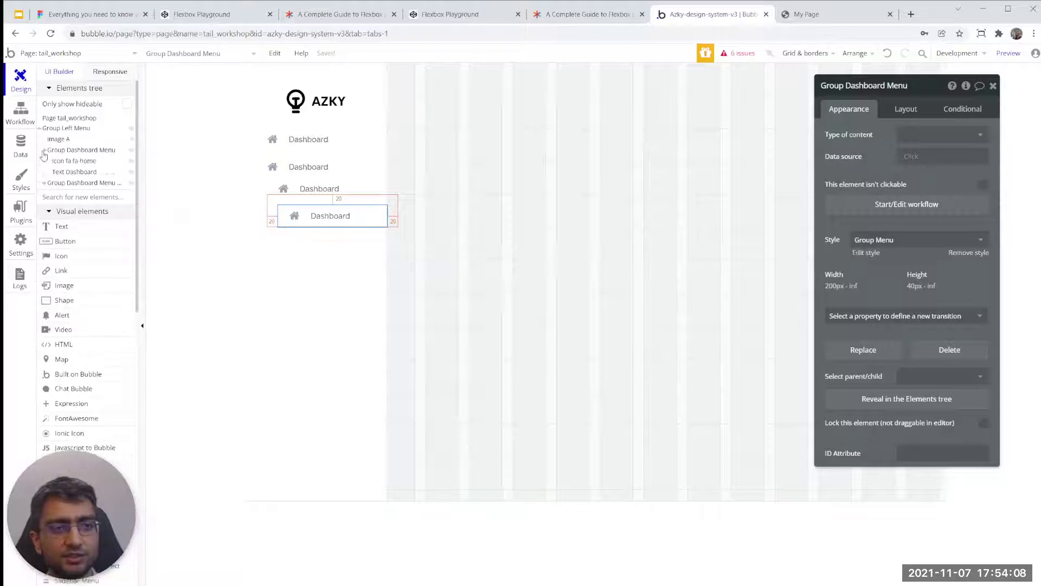
left_click(45, 184)
left_click(49, 216)
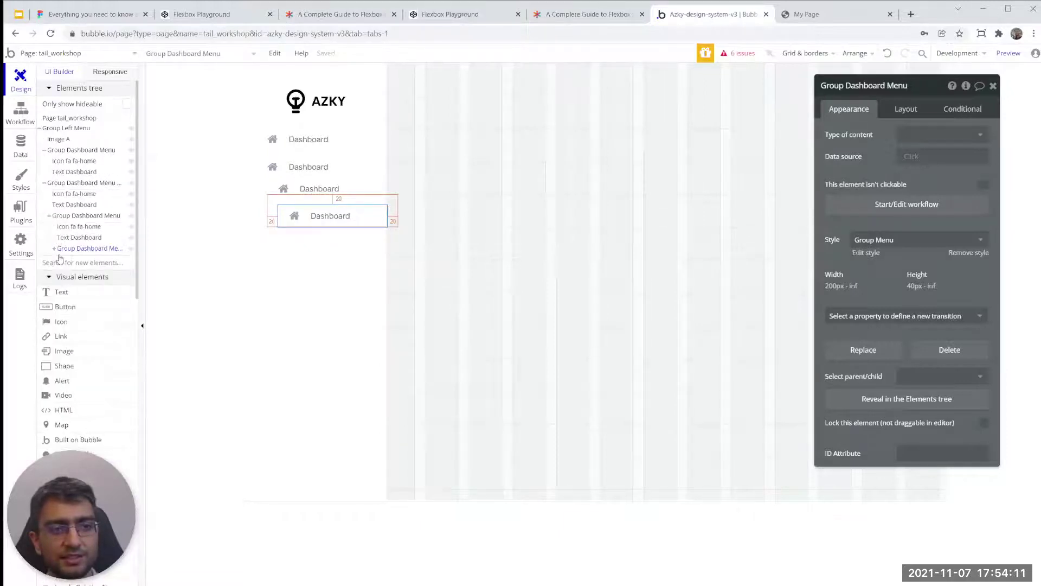
left_click(54, 249)
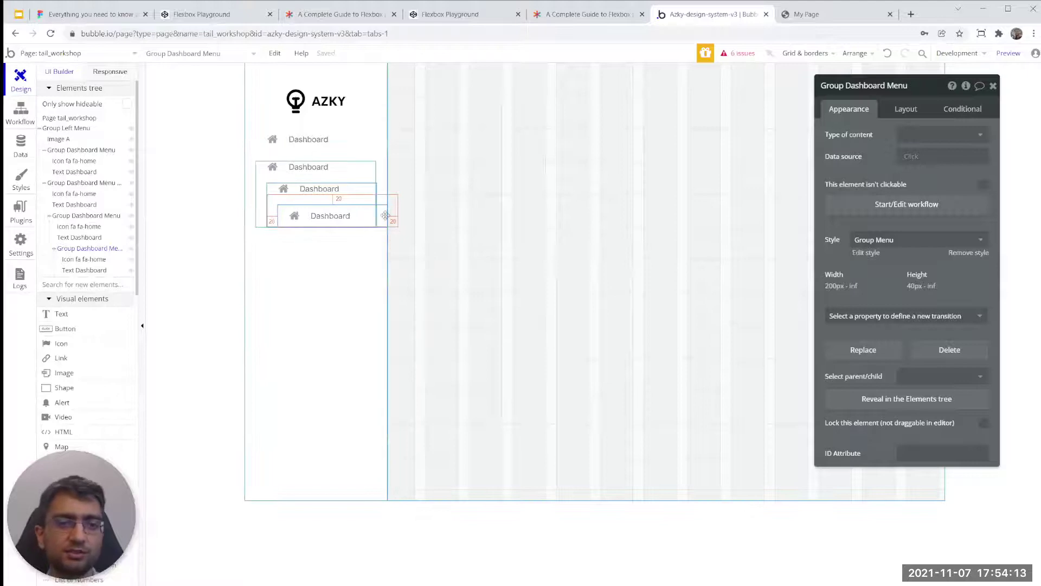
left_click(888, 54)
left_click(887, 54)
left_click(888, 54)
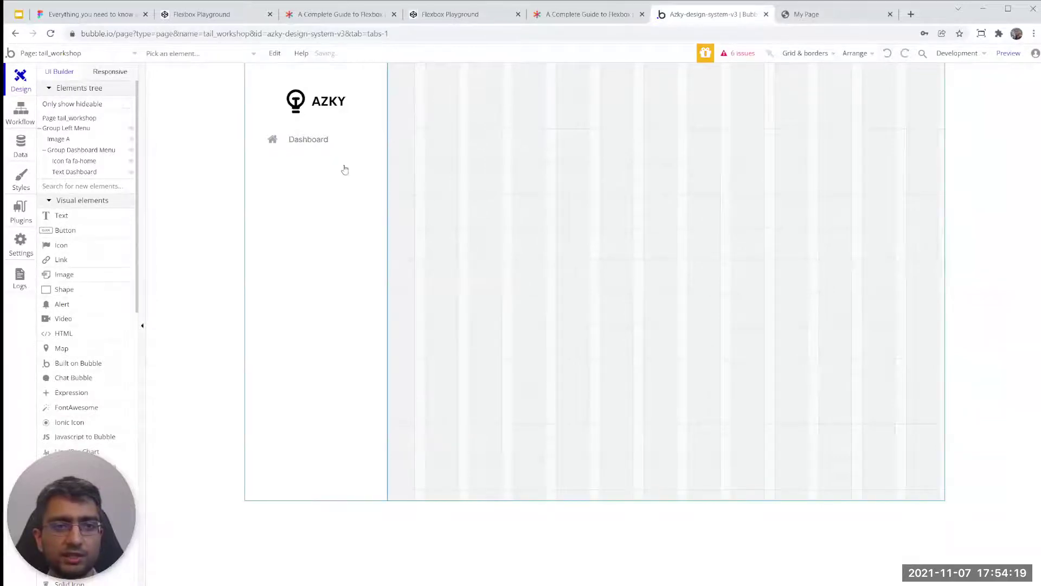
- Paste three copies of the Dashboard Menu group directly into the Left Menu group, below the original item
left_click(366, 141)
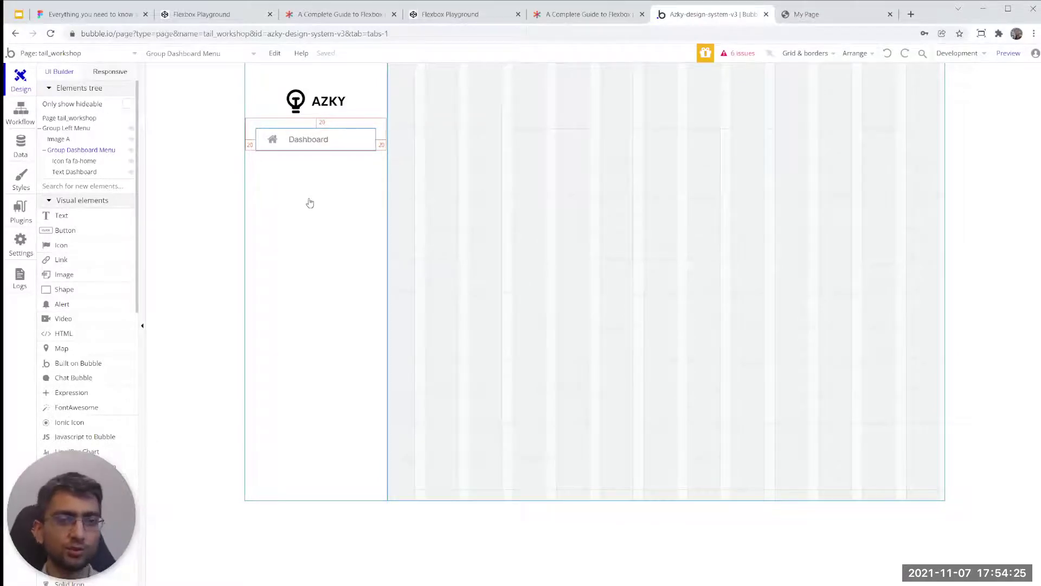
left_click(310, 172)
key("ctrl+v")
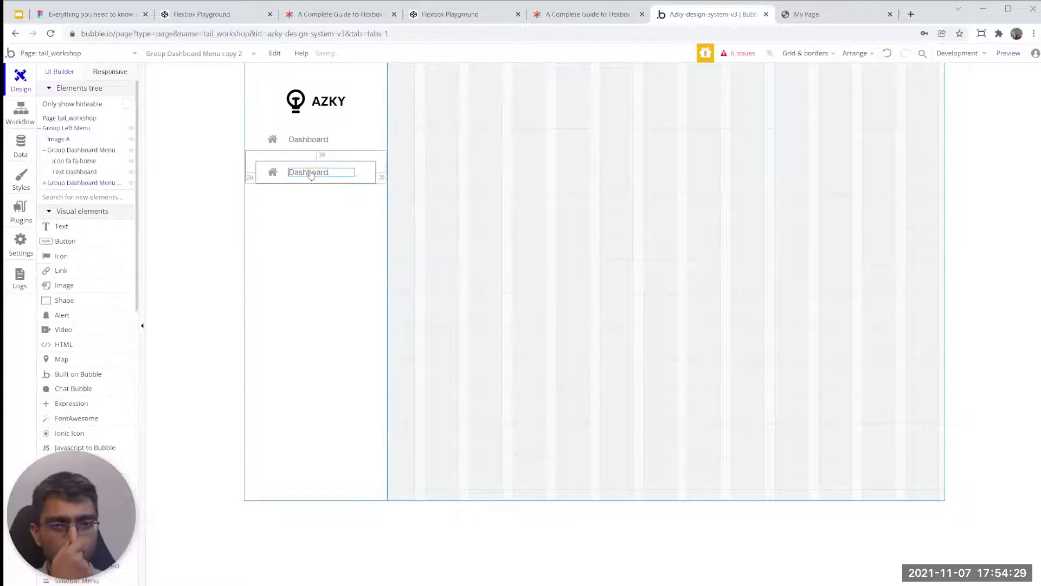
left_click(279, 212)
key("ctrl+v")
left_click(280, 236)
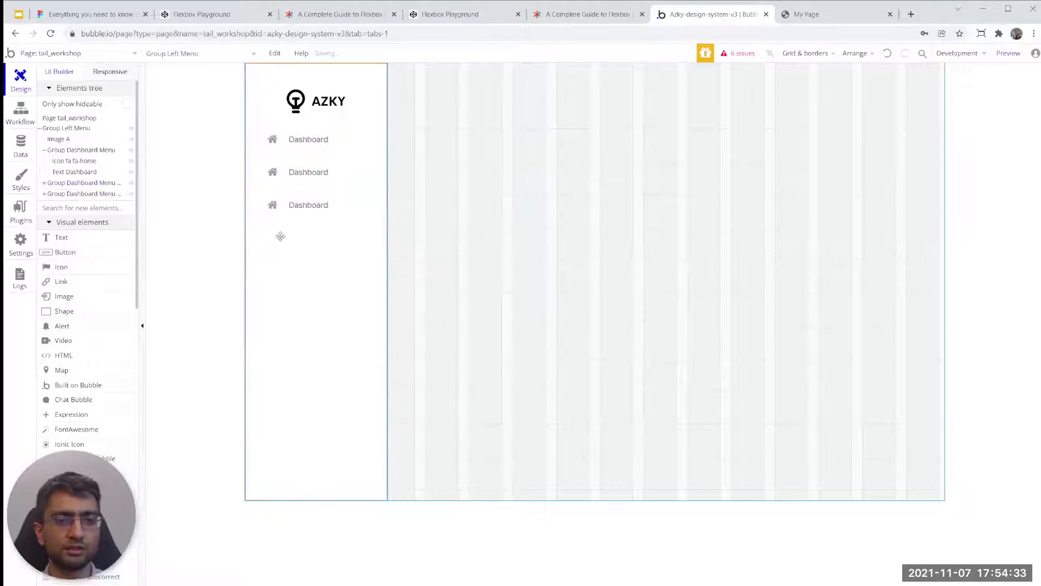
key("ctrl+v")
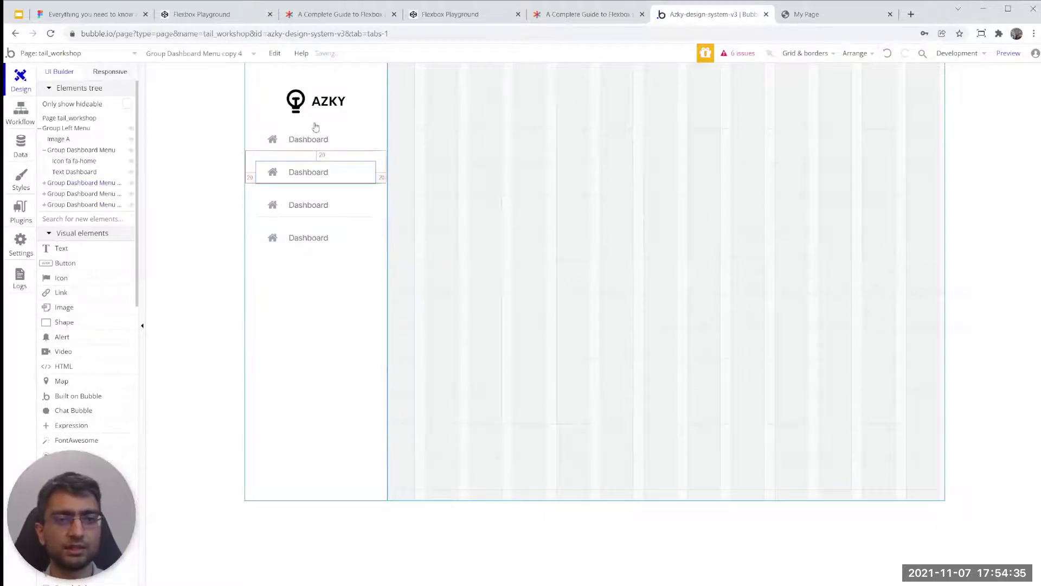
- Change the second menu item's text to Team and its icon to the multiple-users icon
double_click(307, 174)
type("Team")
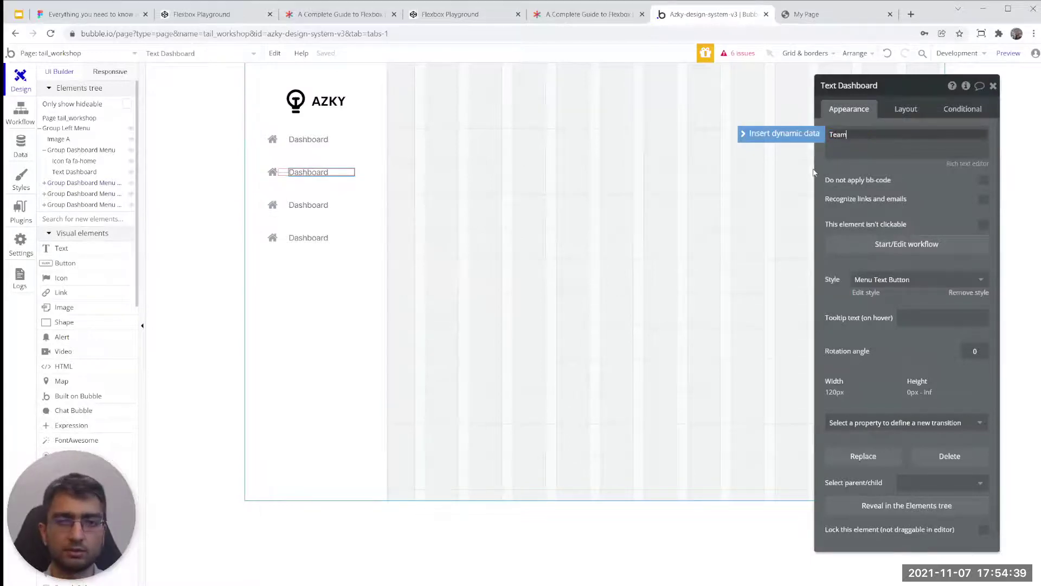
left_click(272, 172)
left_click(948, 136)
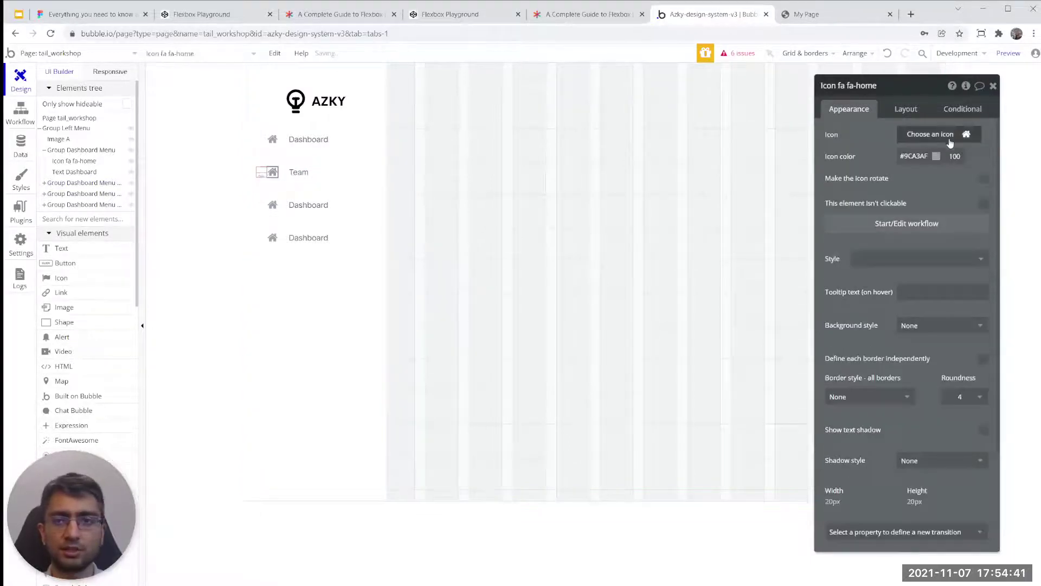
type("user")
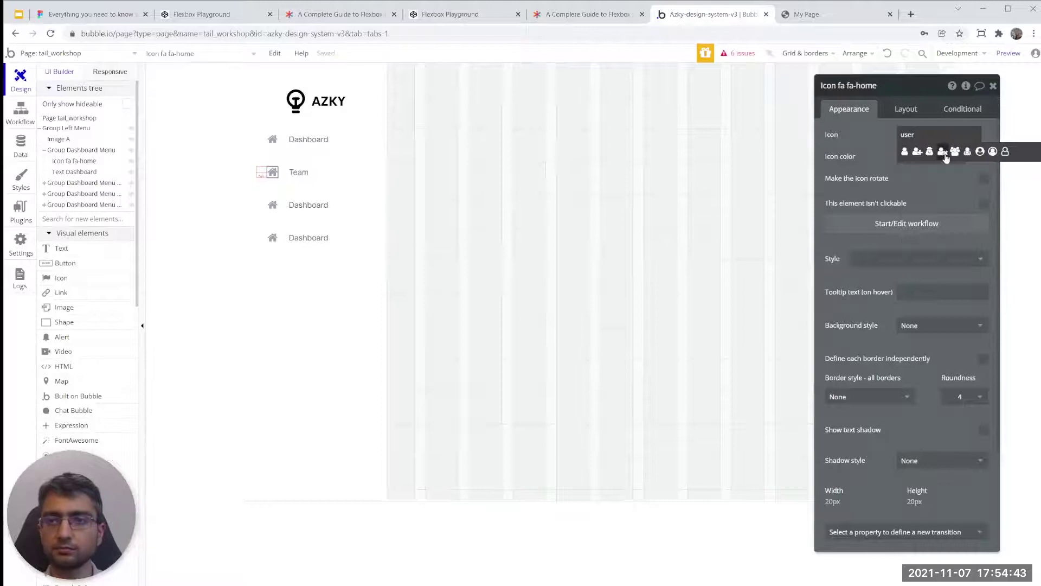
left_click(920, 157)
- Change the third menu item's text to Reports
double_click(308, 205)
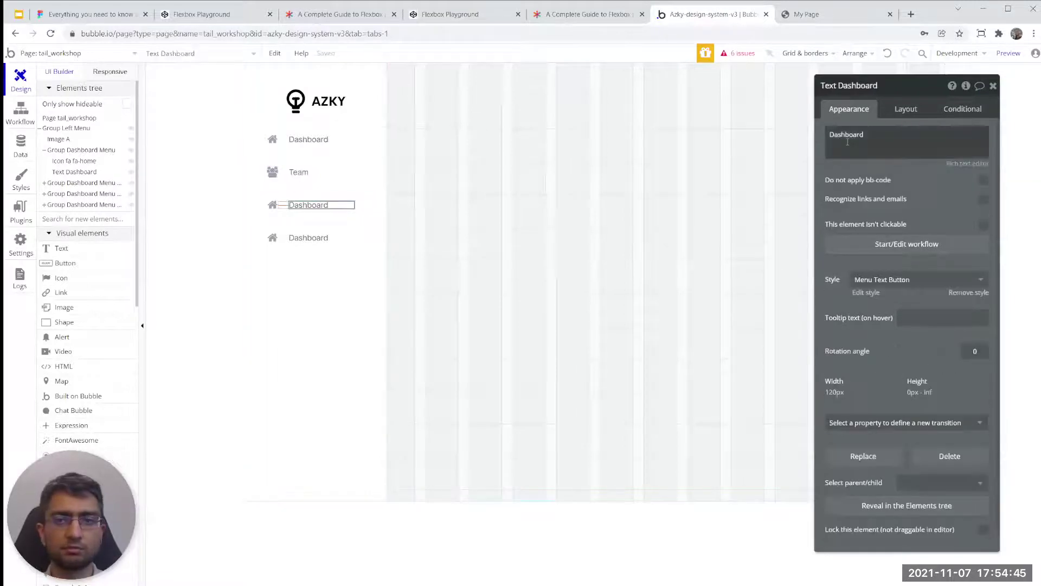
type("o")
type("rof")
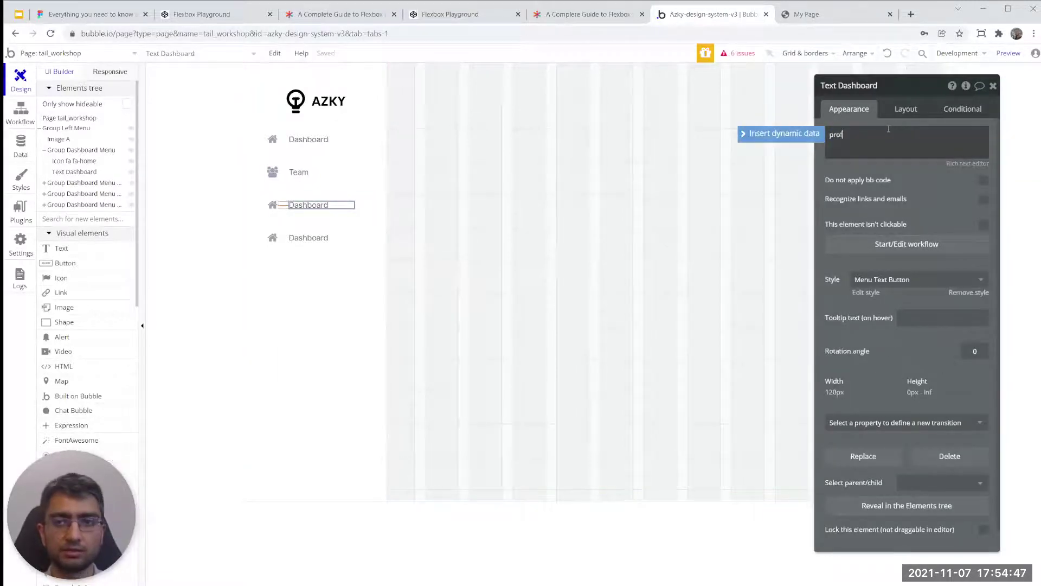
key("ctrl+a")
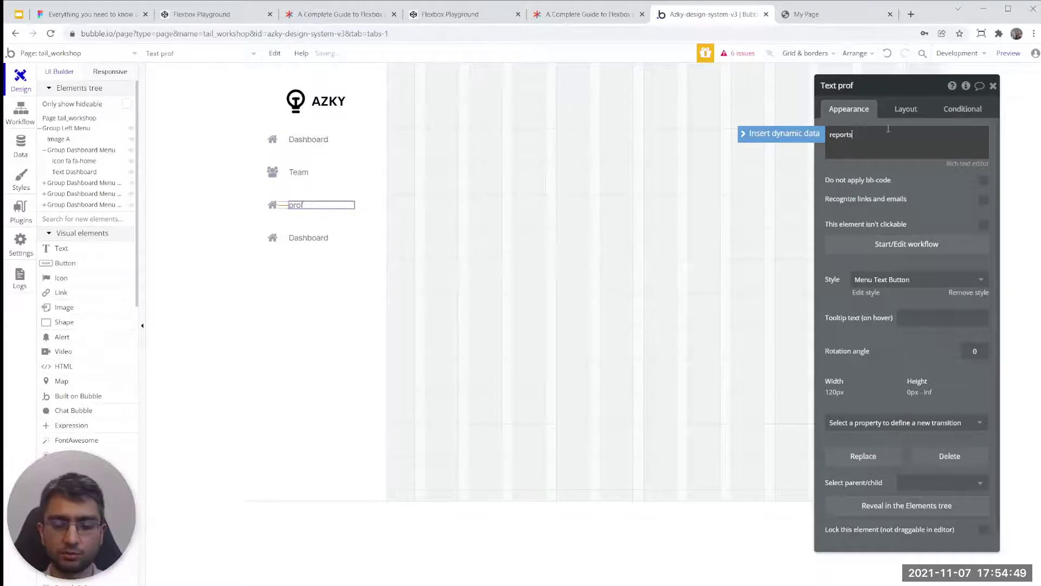
- Replace the Reports item's home icon with the outlined building icon (fa-building-o)
left_click(267, 205)
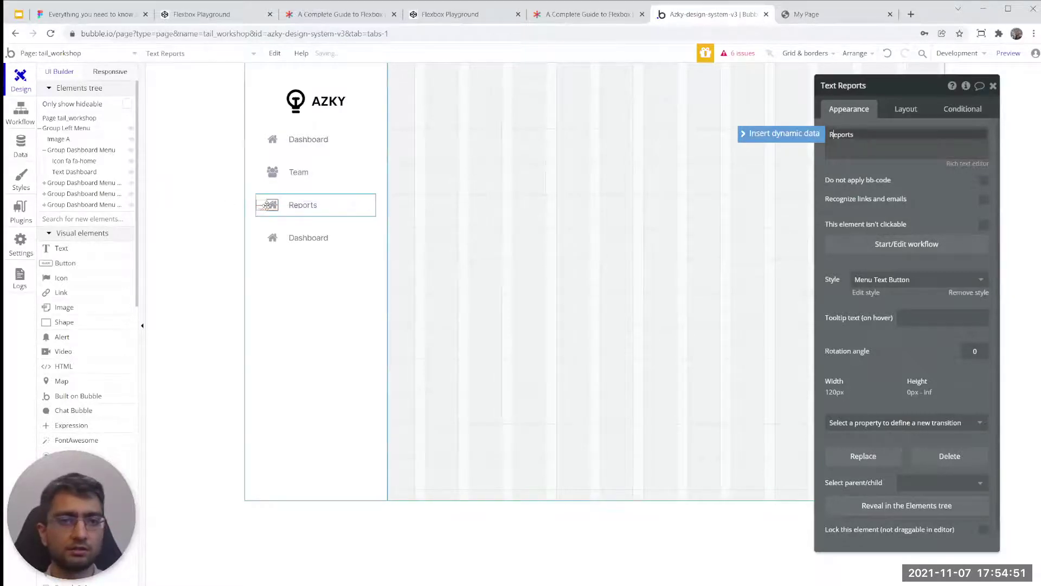
left_click(914, 140)
type("doc")
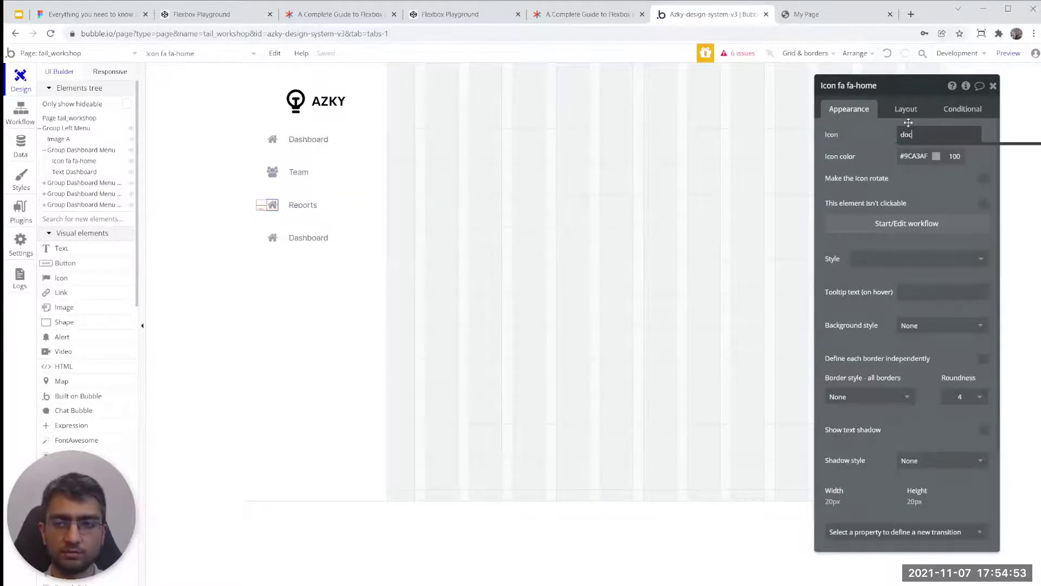
type("ema")
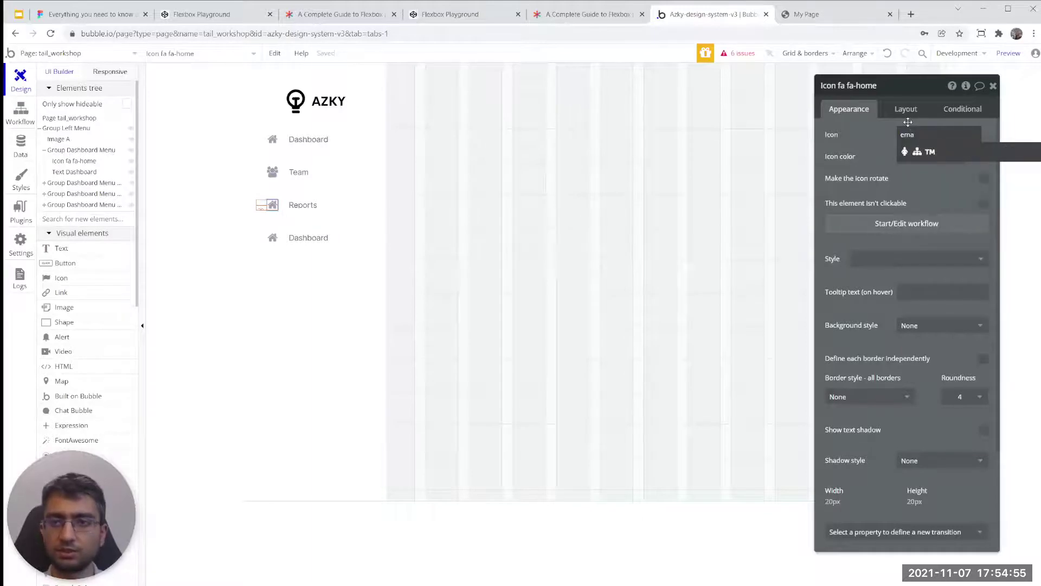
key("BackSpace")
key("BackSpace")
key("BackSpace")
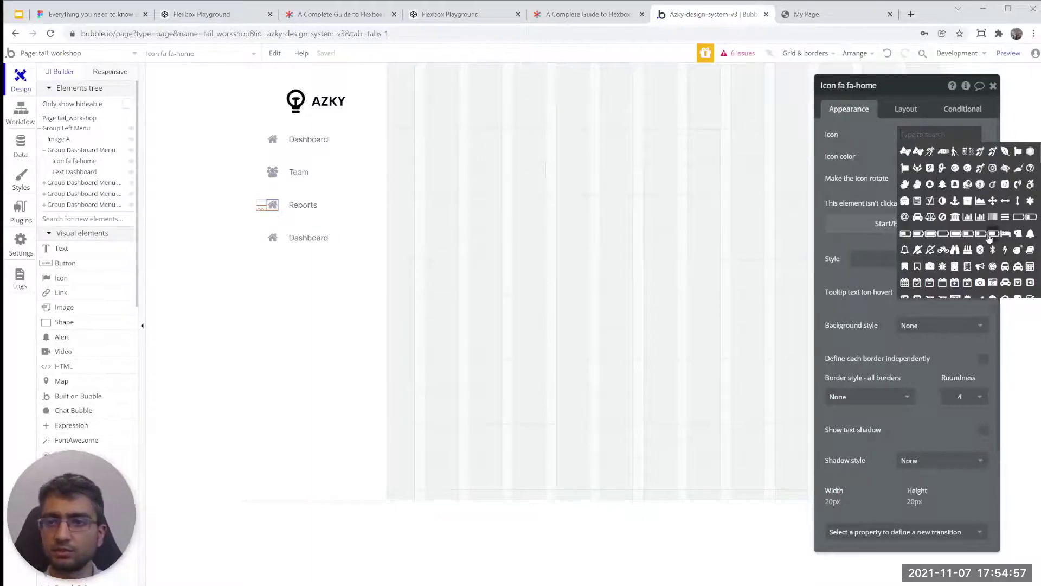
scroll(1005, 217, "down", 1)
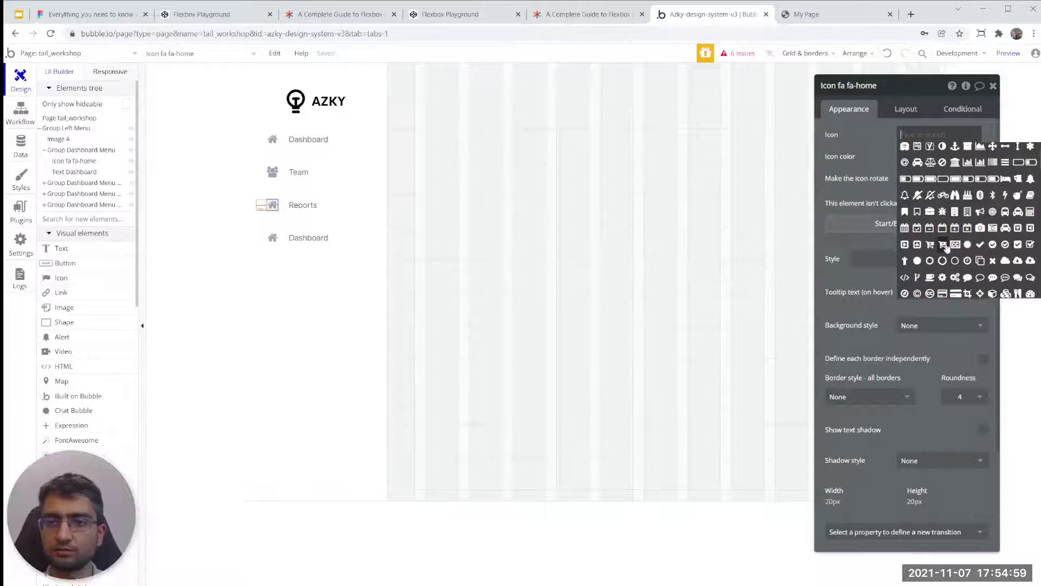
left_click(956, 214)
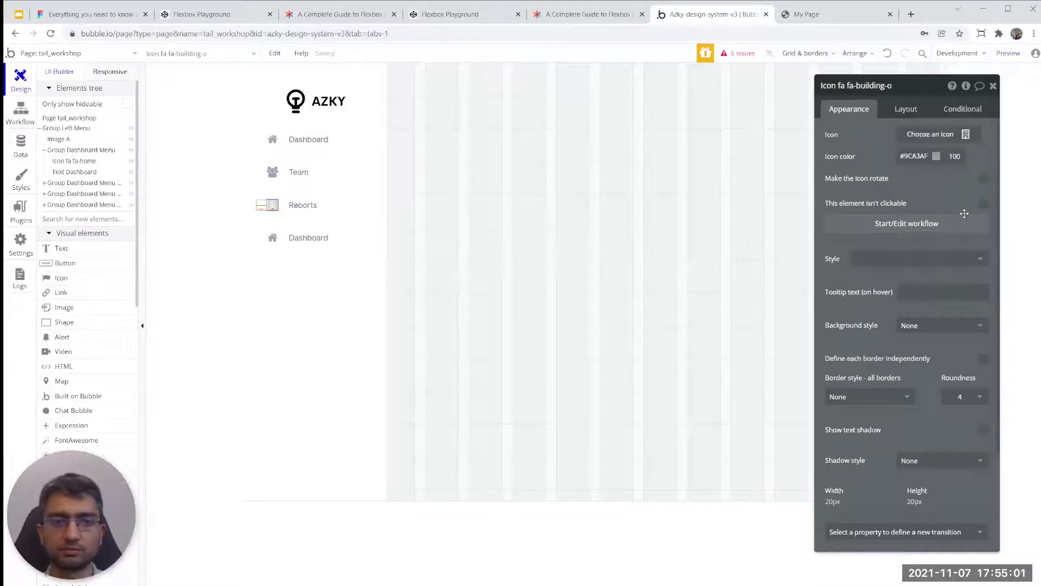
- Change the fourth menu item's text to Profile and its icon to the single-user icon (fa-user)
left_click(297, 237)
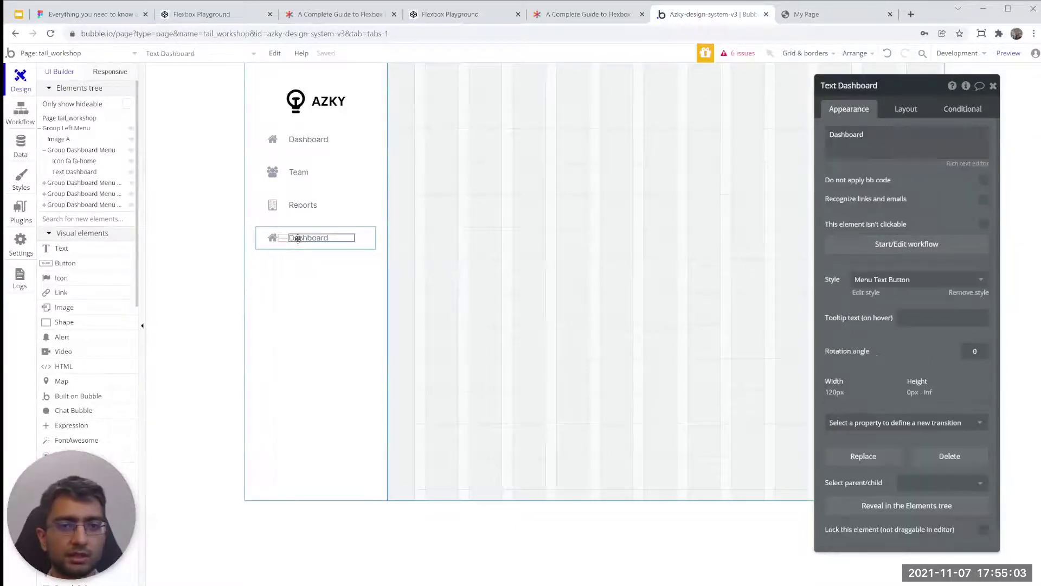
double_click(886, 134)
type("Profile")
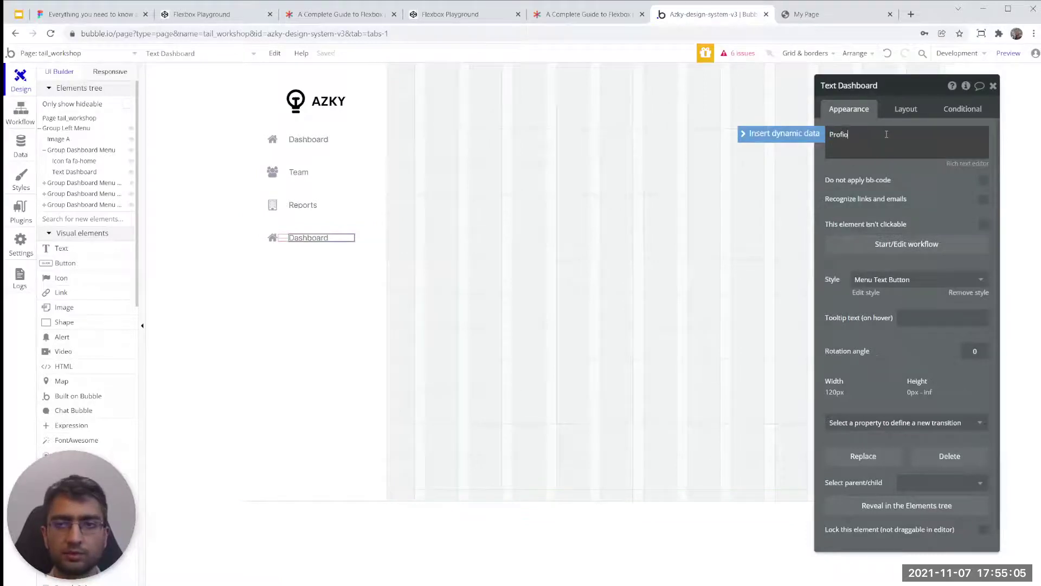
left_click(272, 239)
left_click(922, 140)
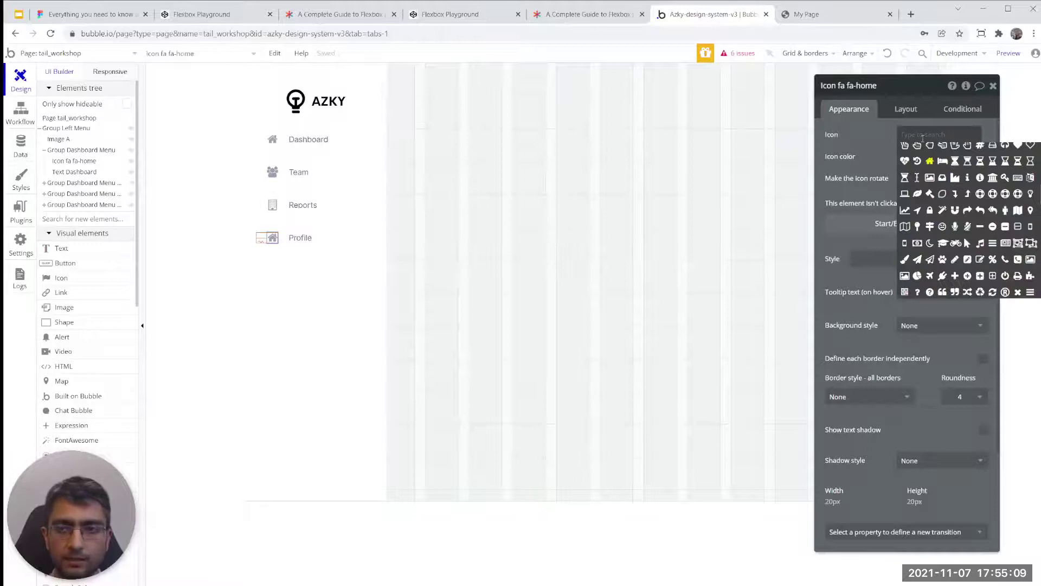
type("user")
left_click(904, 146)
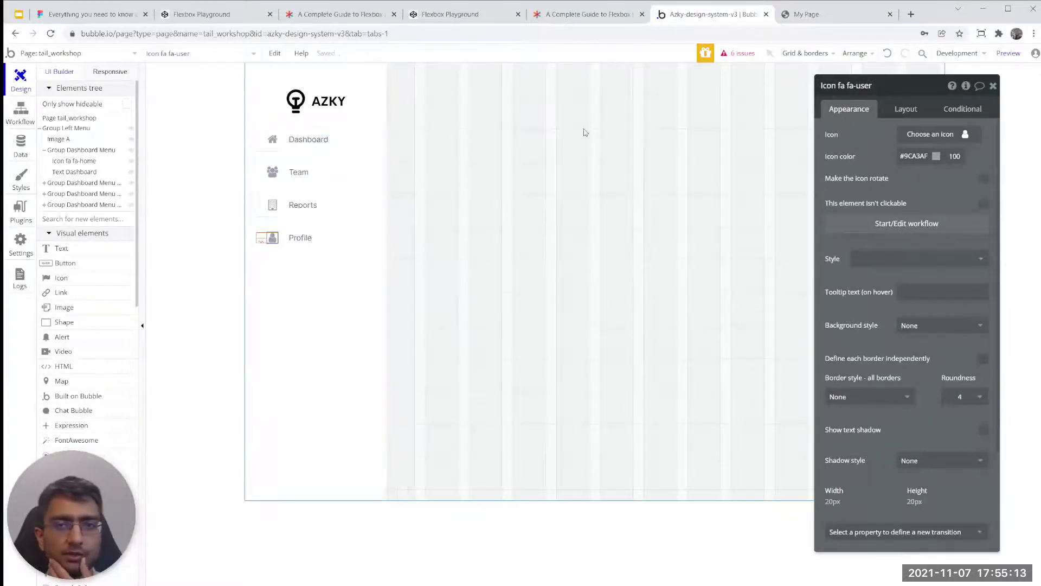
- Check the Team view of the finished dashboard preview, then add a new group directly on the tail_workshop page
left_click(808, 15)
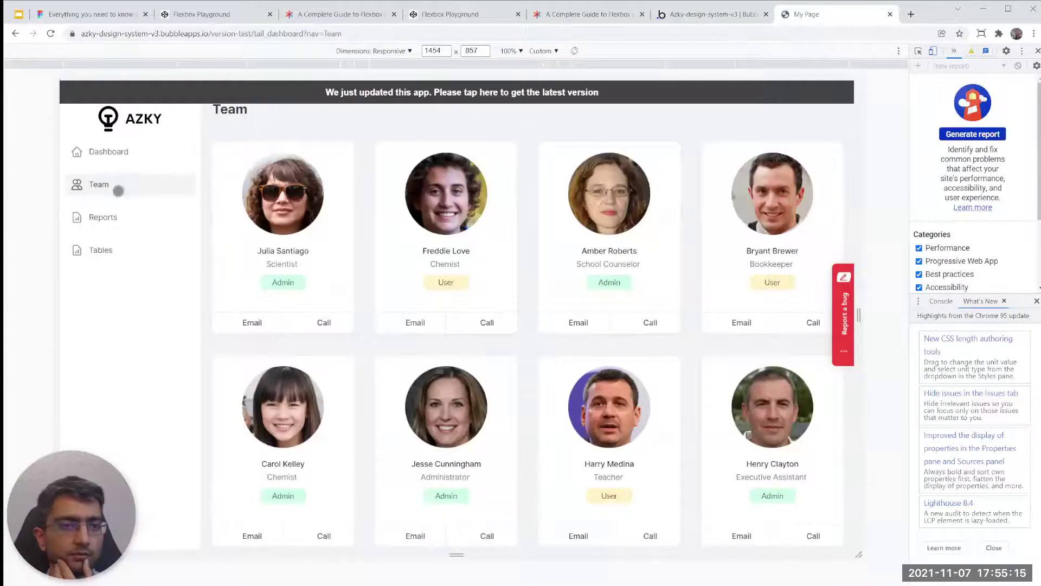
left_click(711, 16)
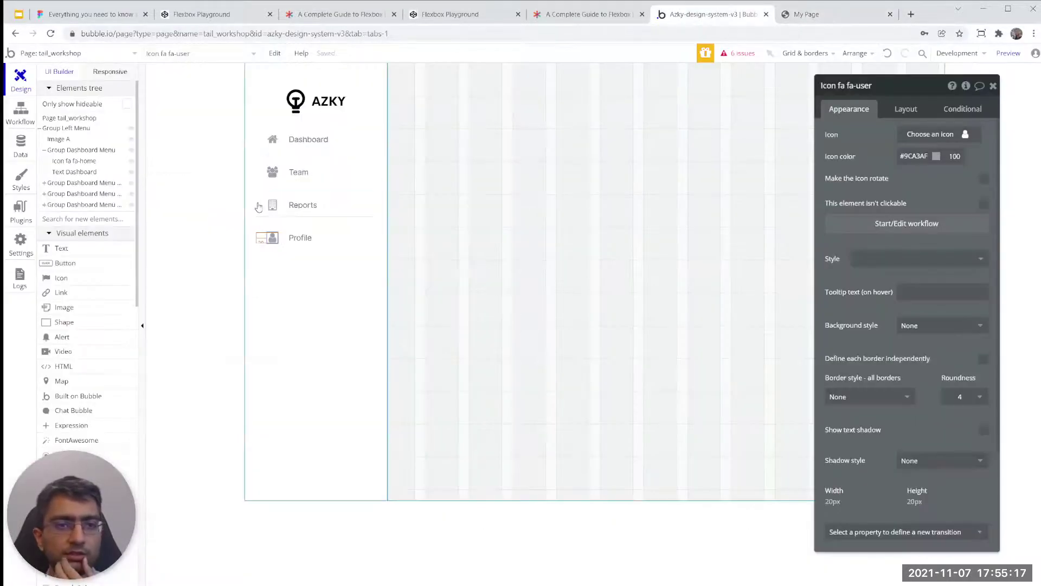
left_click(494, 160)
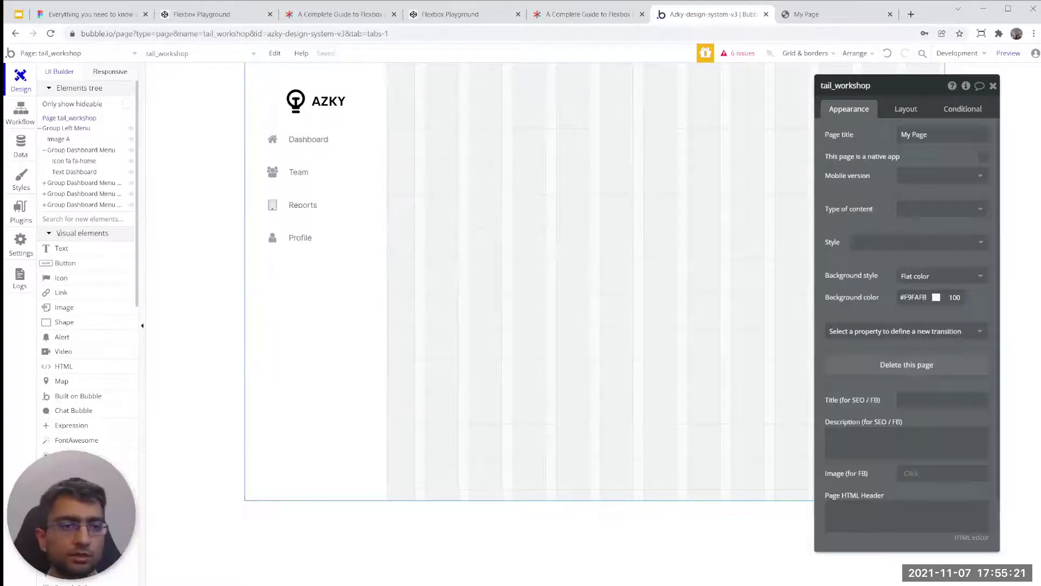
type("grou")
left_click(65, 248)
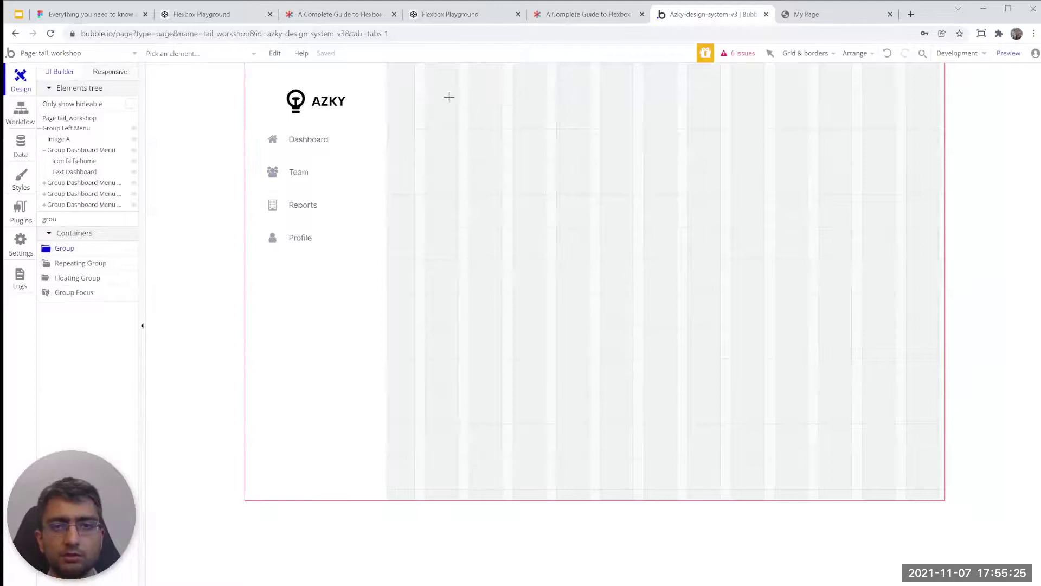
left_click(449, 98)
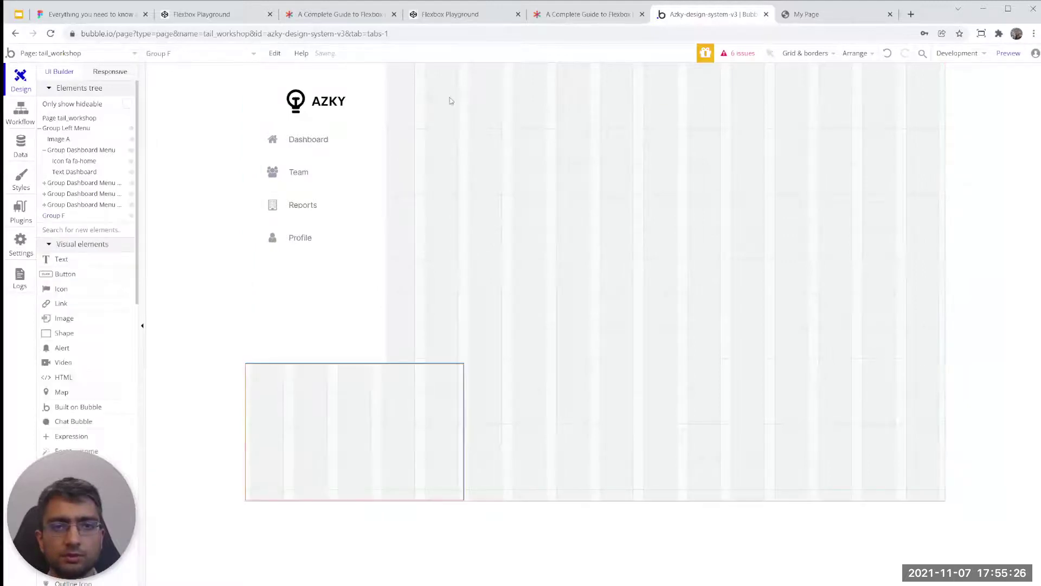
- Check the page's container layout and set the new group's container layout to Column
double_click(393, 388)
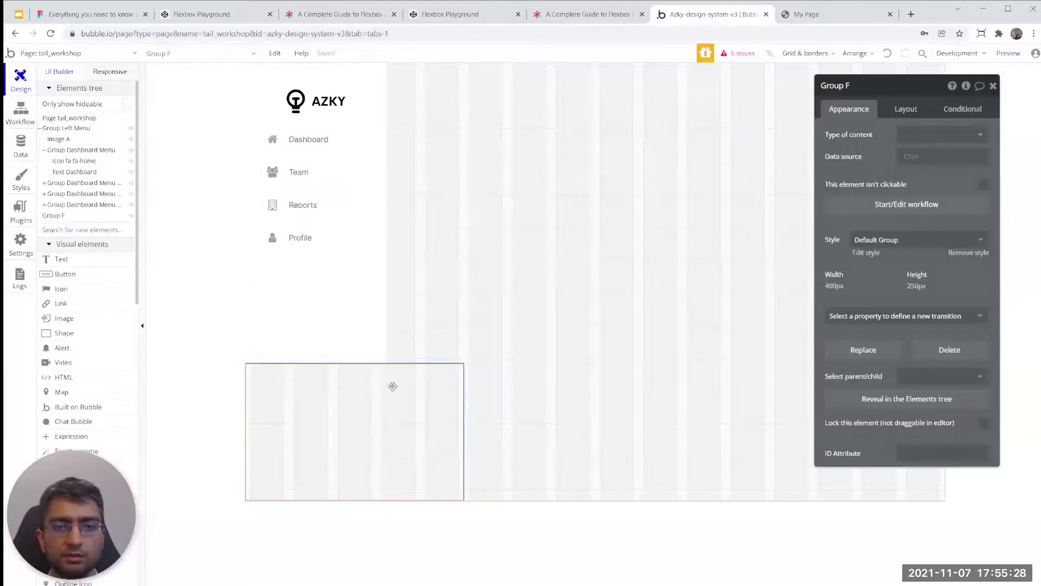
left_click(471, 219)
left_click(921, 103)
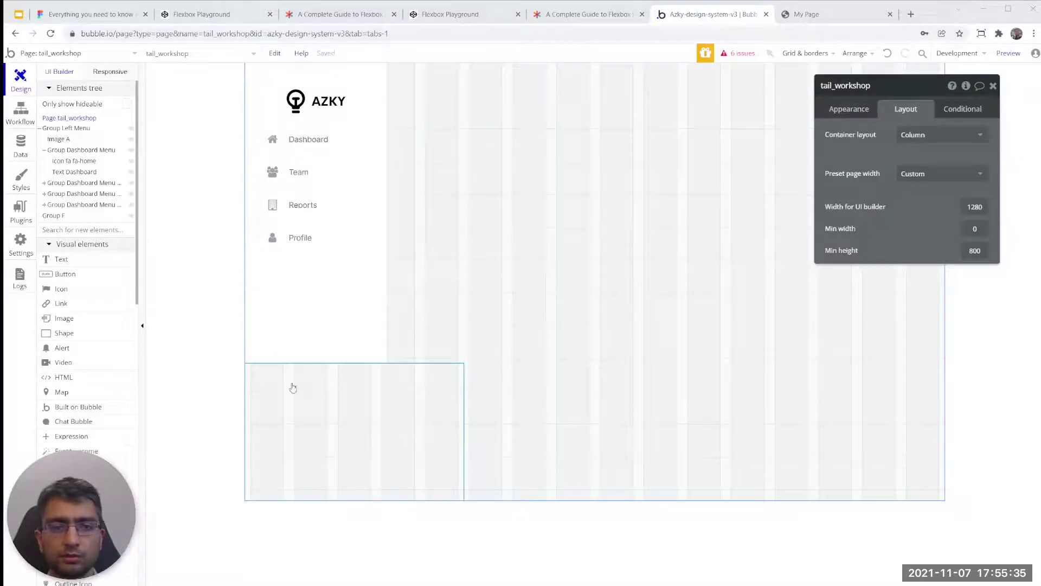
left_click(324, 406)
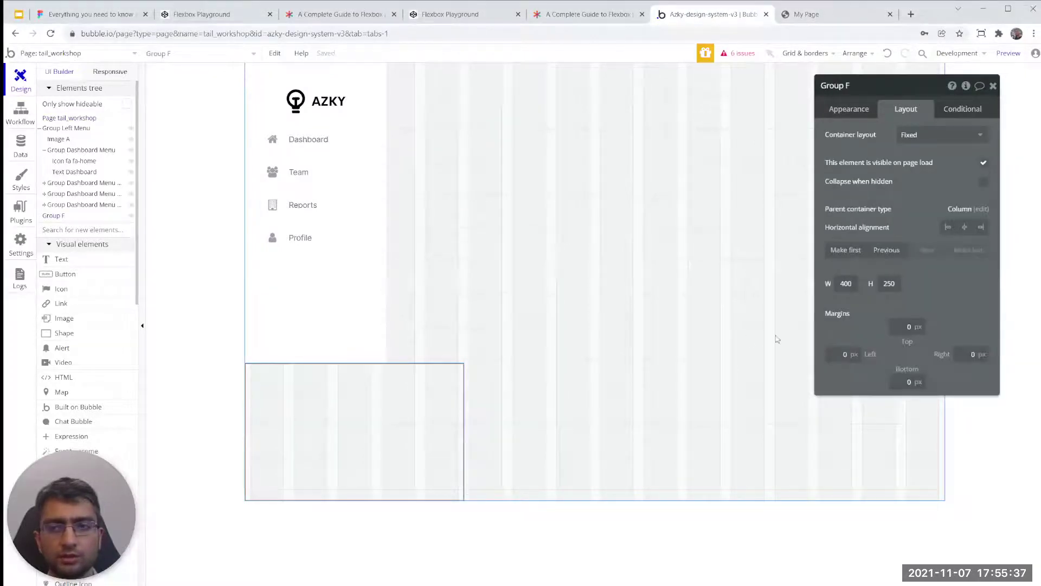
left_click(960, 135)
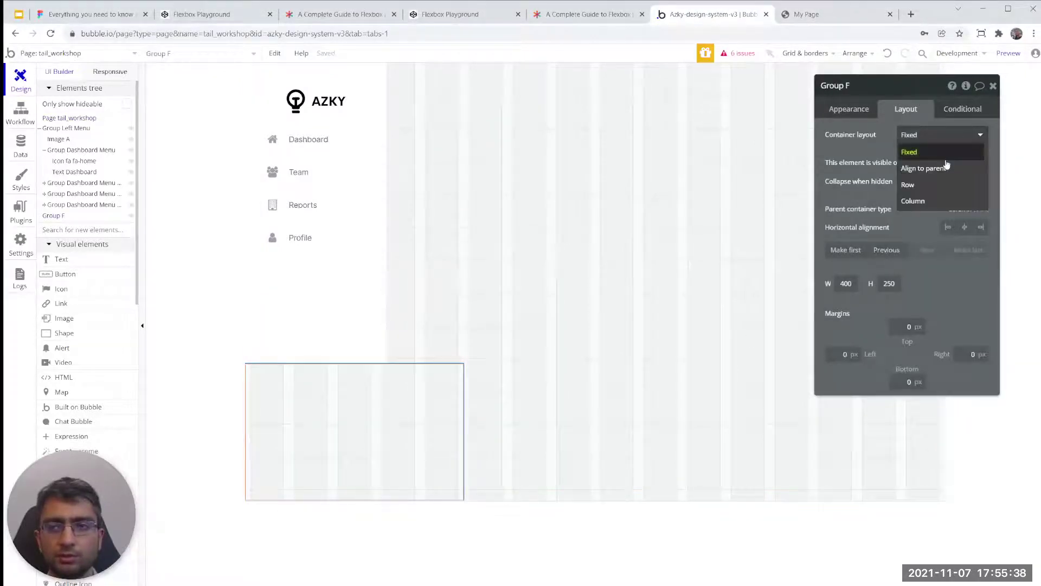
left_click(917, 184)
left_click(940, 135)
left_click(922, 202)
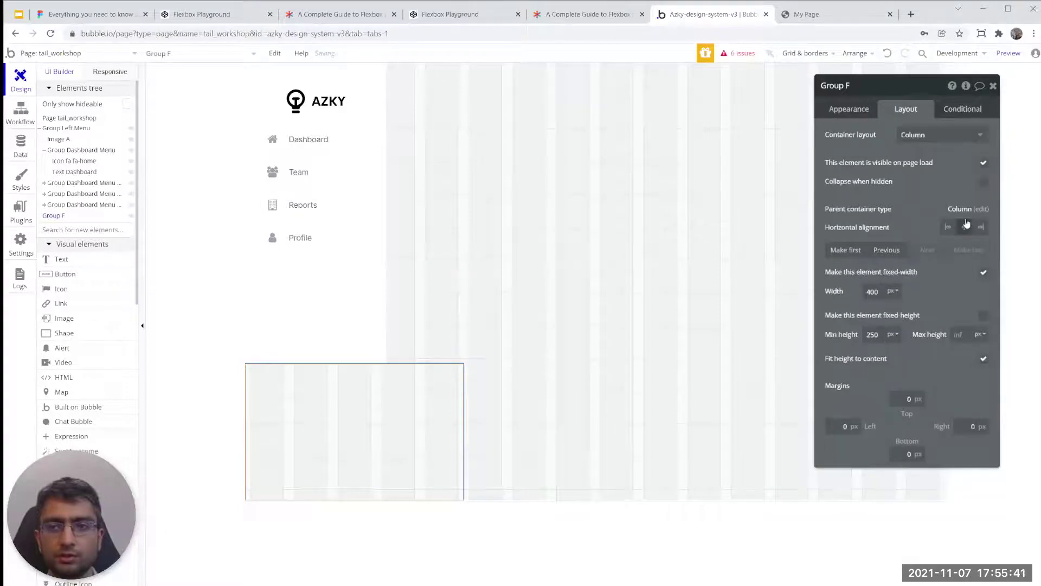
- Turn off the new group's fixed width and fit-height-to-content settings, and align it horizontally to the right
left_click(984, 272)
left_click(983, 384)
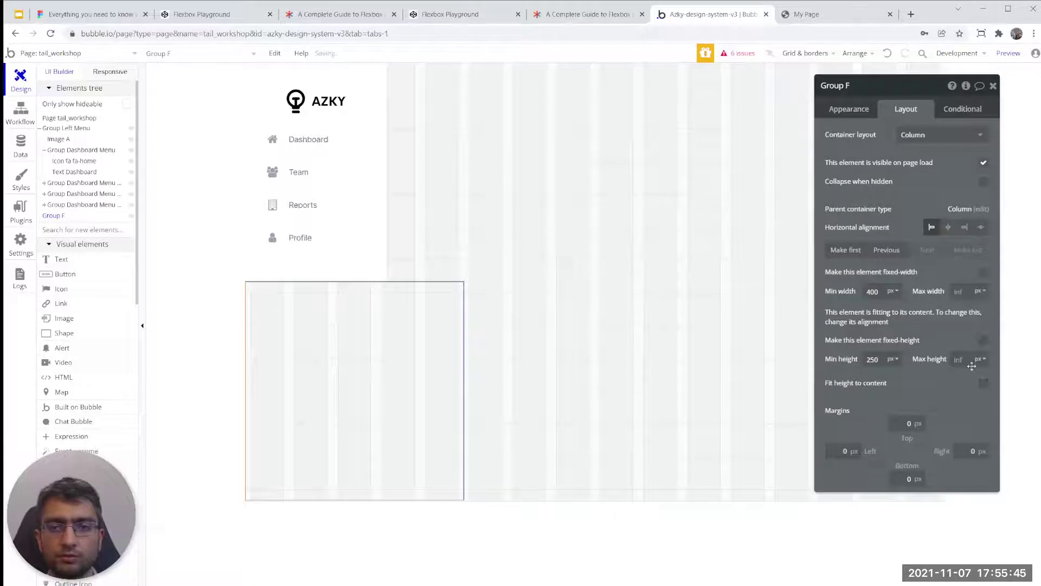
left_click(964, 226)
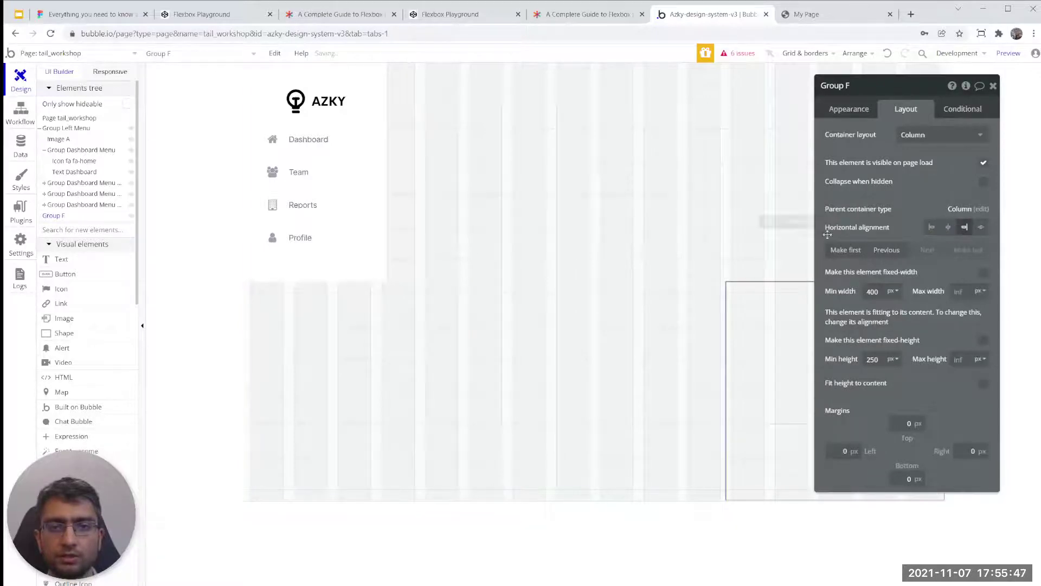
- Set the tail_workshop page's container layout to Row
left_click(379, 233)
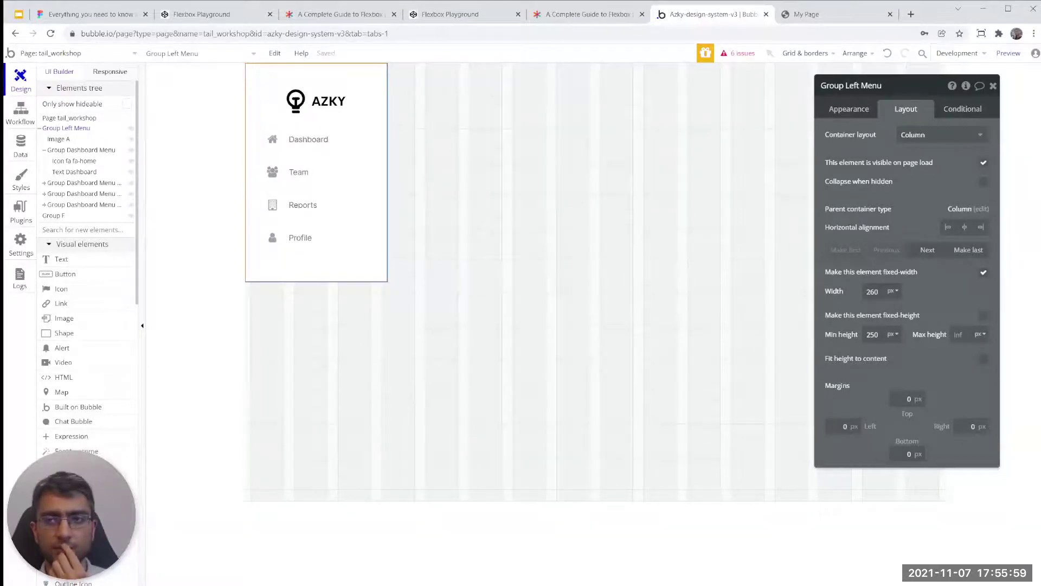
left_click(531, 201)
left_click(911, 135)
left_click(916, 185)
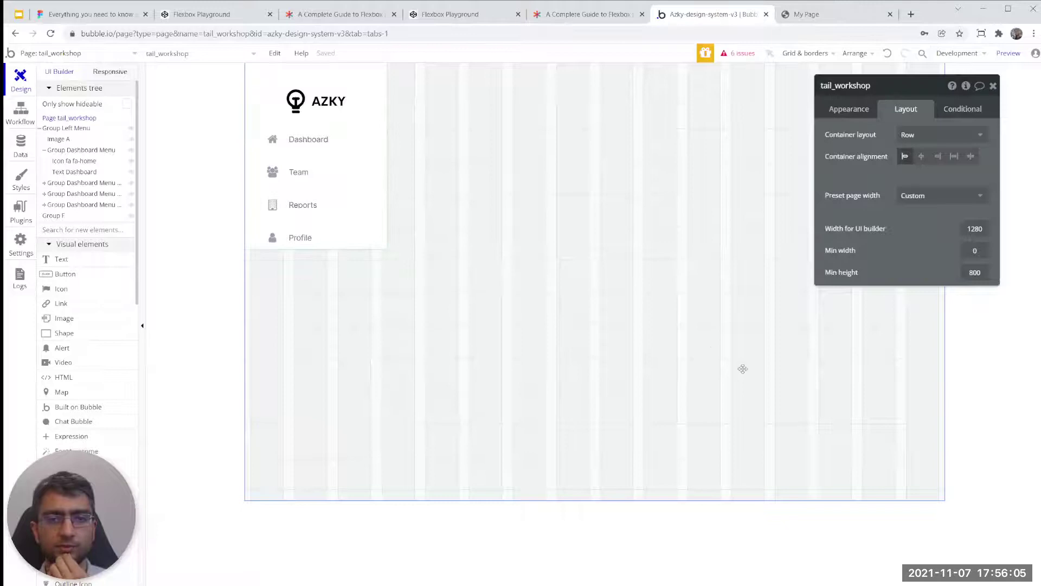
- Set the Left Menu group's vertical alignment to stretch so that it fills the page height
left_click(537, 125)
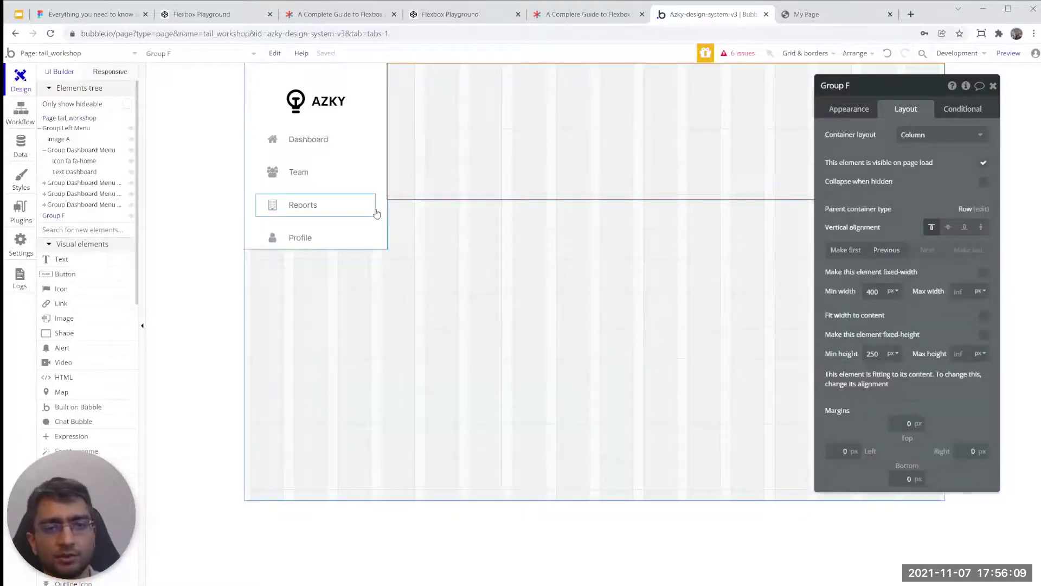
left_click(384, 216)
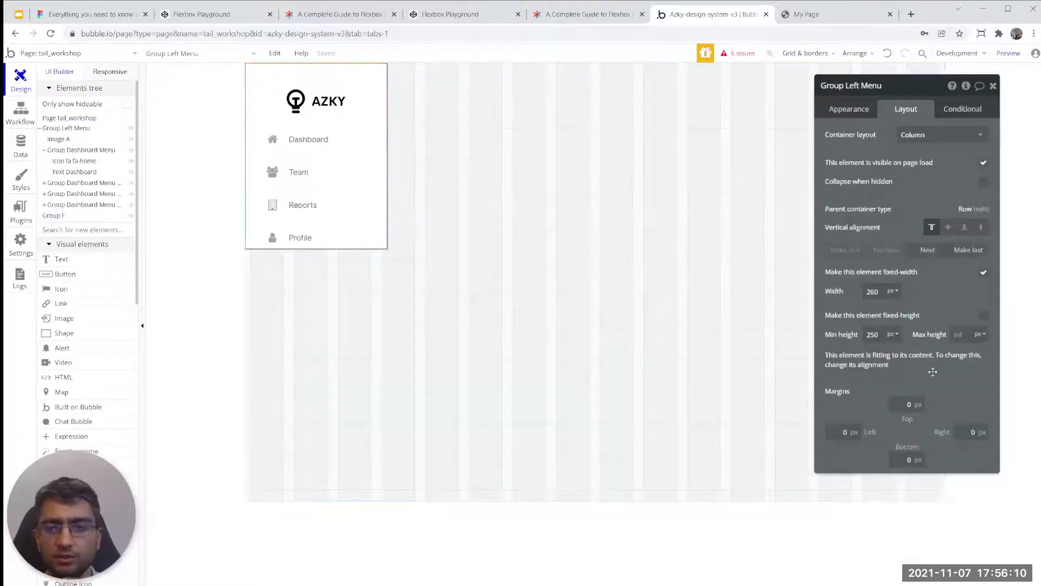
left_click(983, 317)
left_click(983, 318)
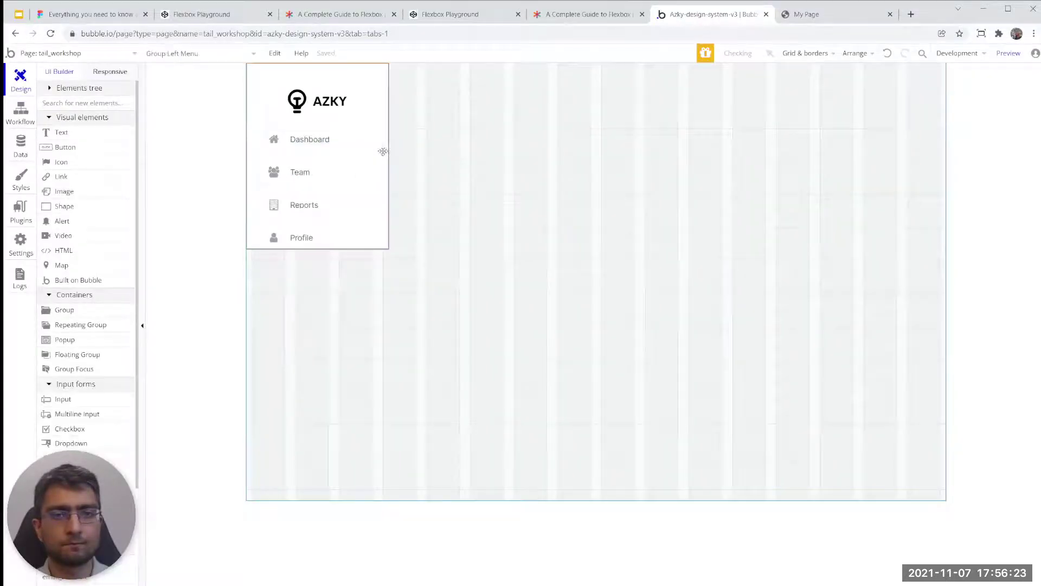
double_click(372, 135)
left_click(382, 110)
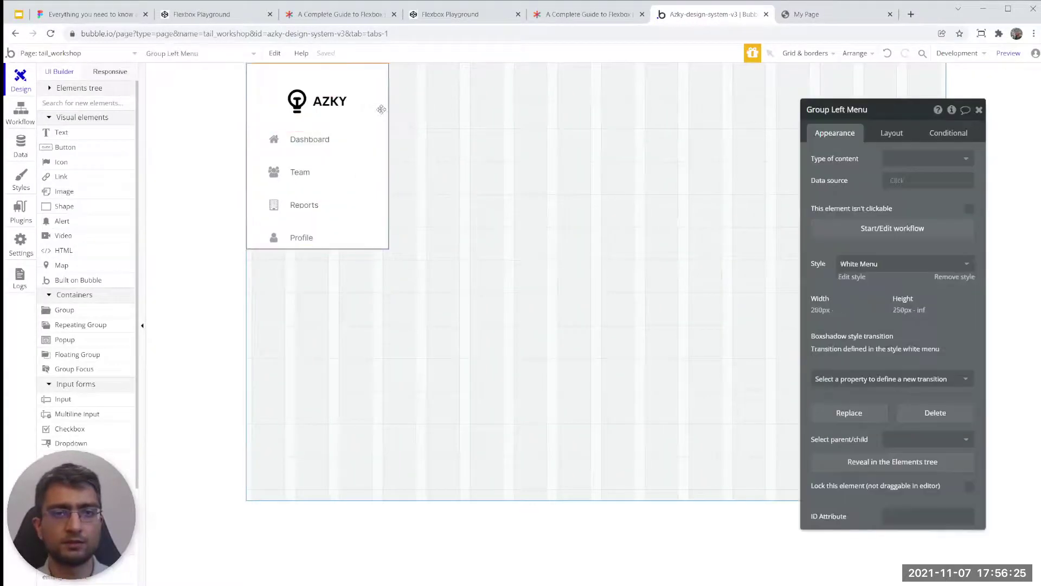
left_click(891, 133)
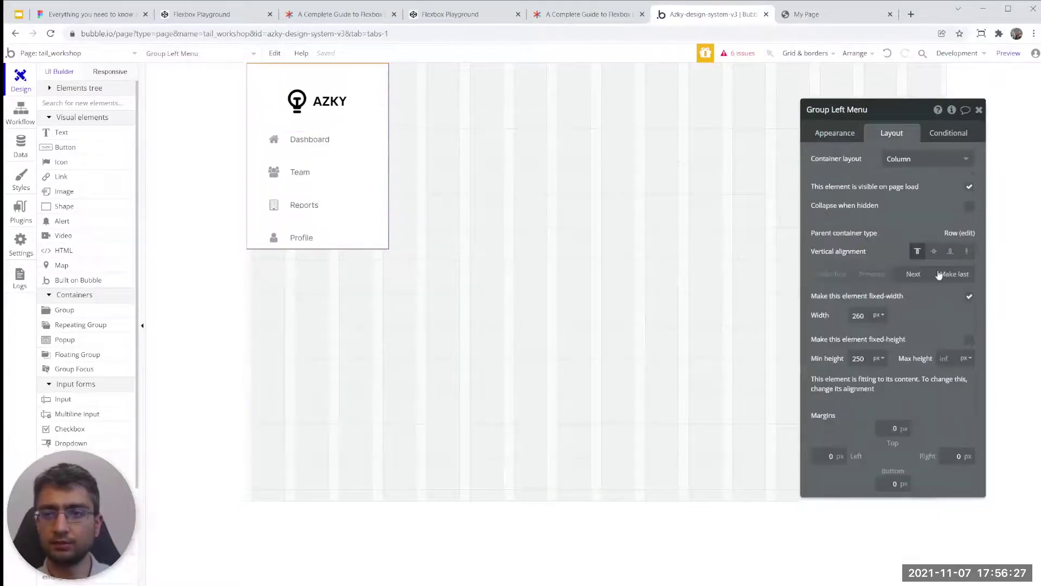
left_click(967, 251)
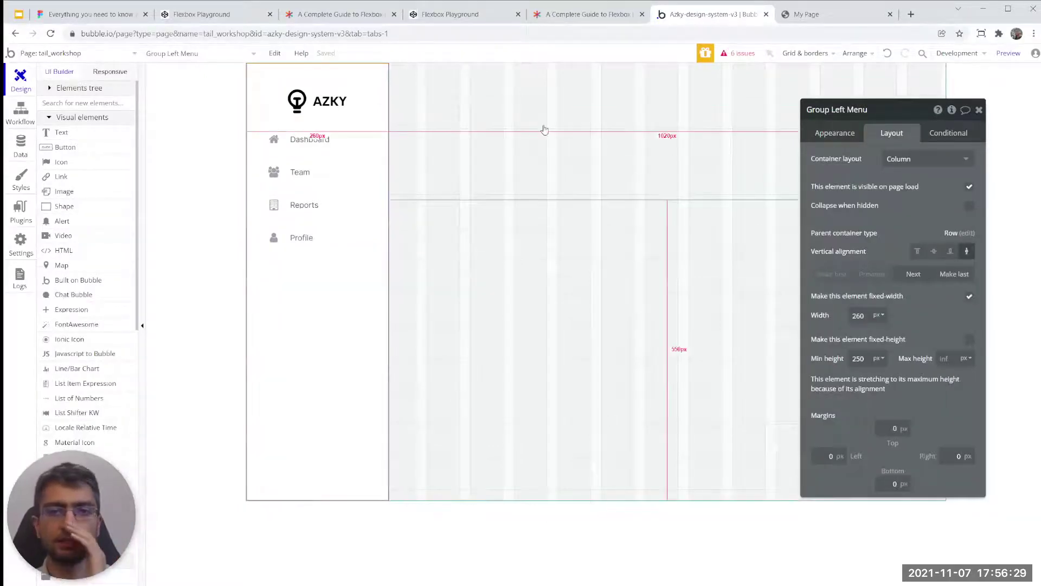
- Set the vertical alignment of the group beside the left menu to stretch
left_click(533, 222)
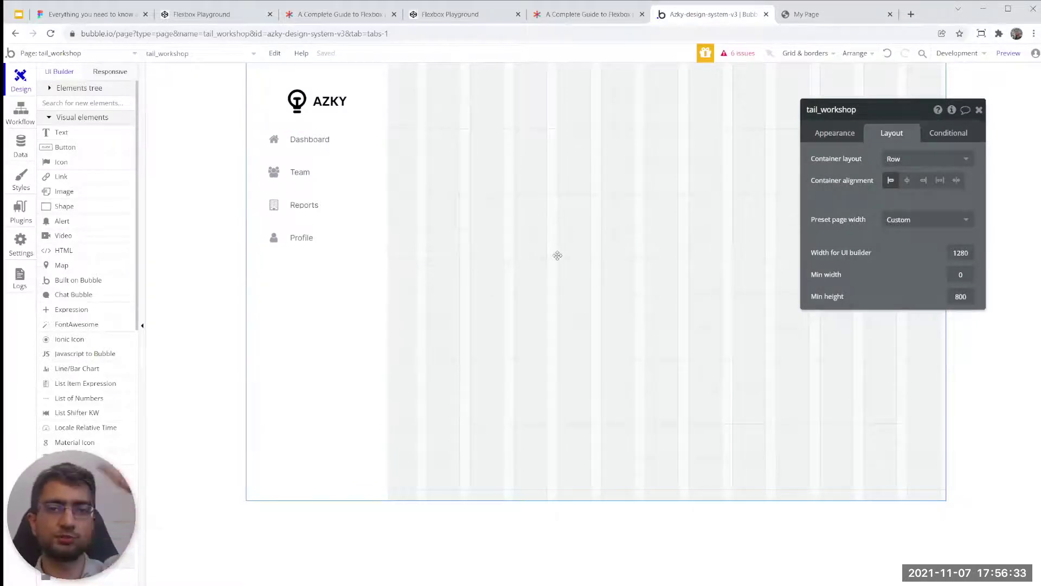
left_click(441, 181)
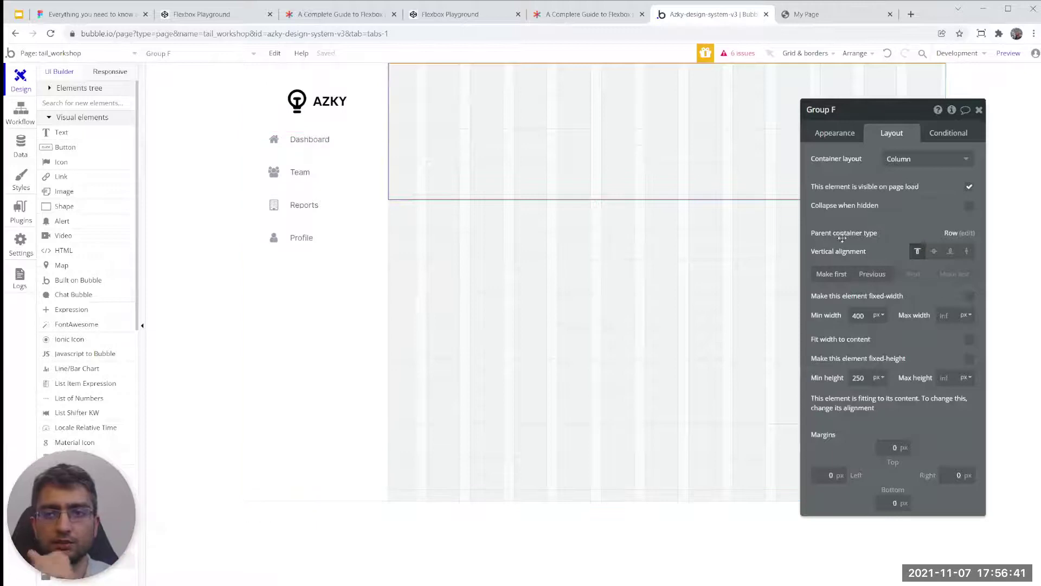
left_click(967, 252)
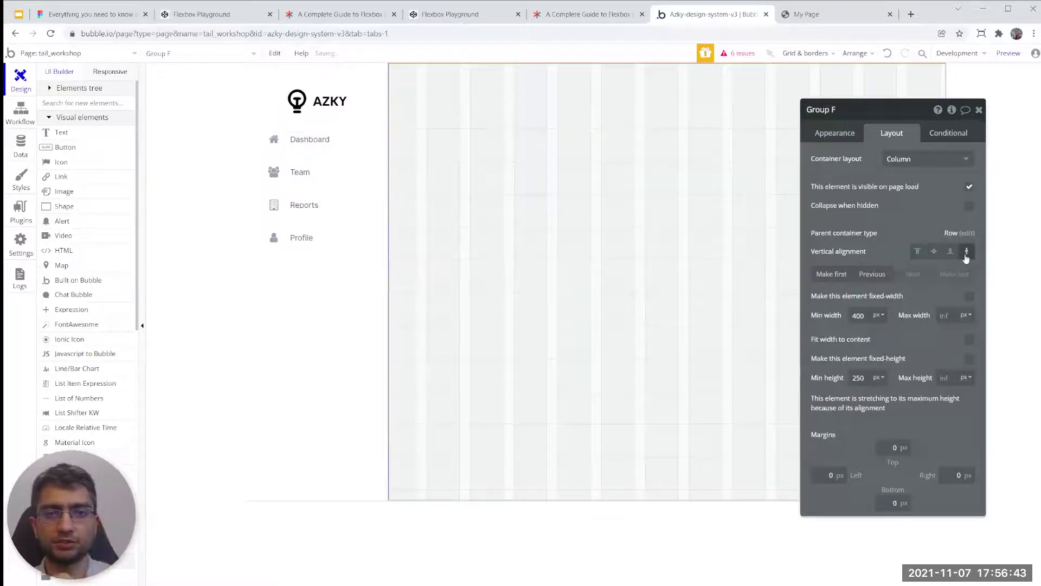
- Rename the stretched content group as Group Dashboard
left_click(851, 112)
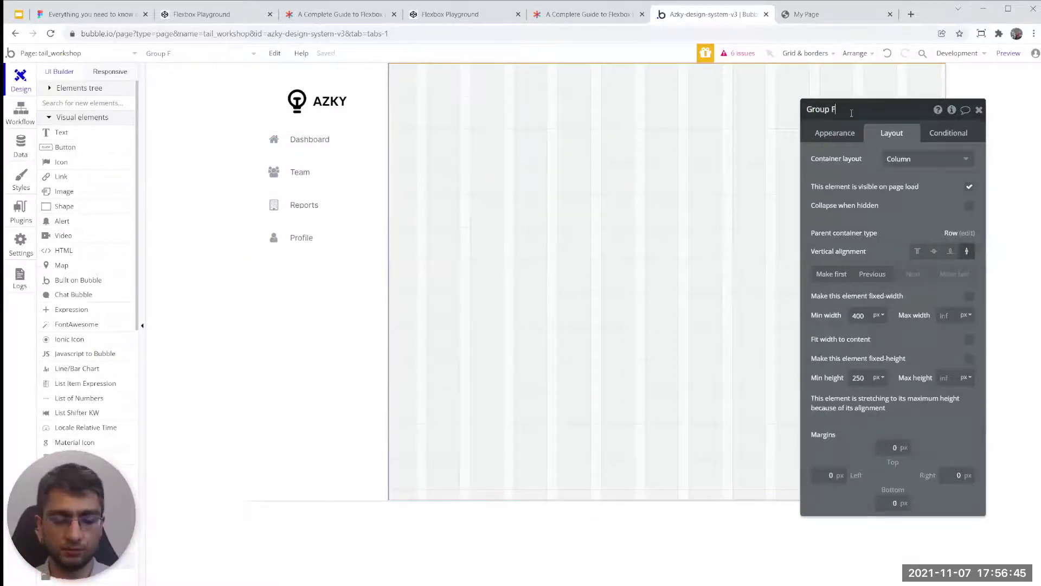
key("BackSpace")
key("F11")
key("F11")
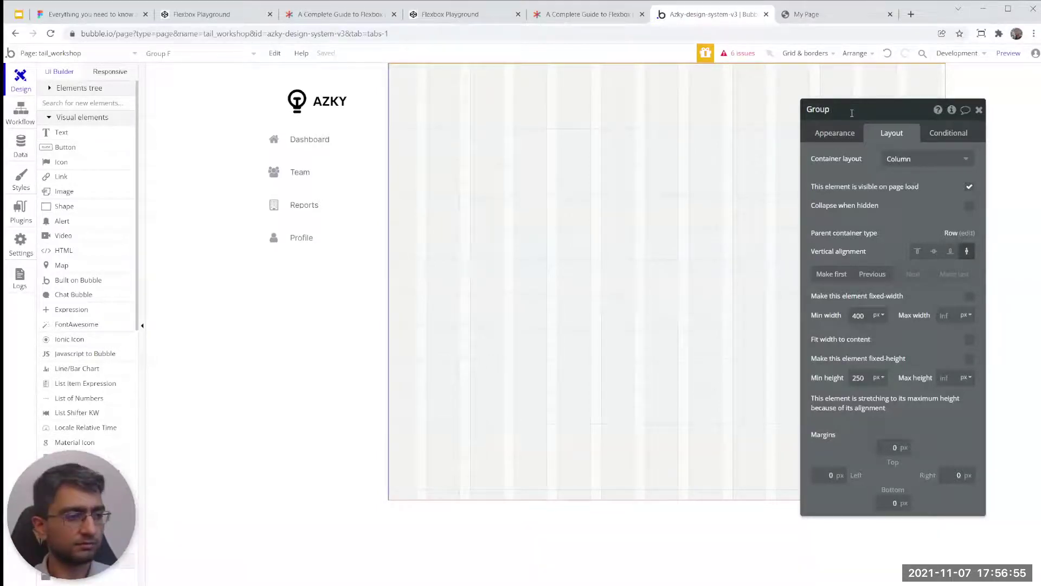
left_click(860, 176)
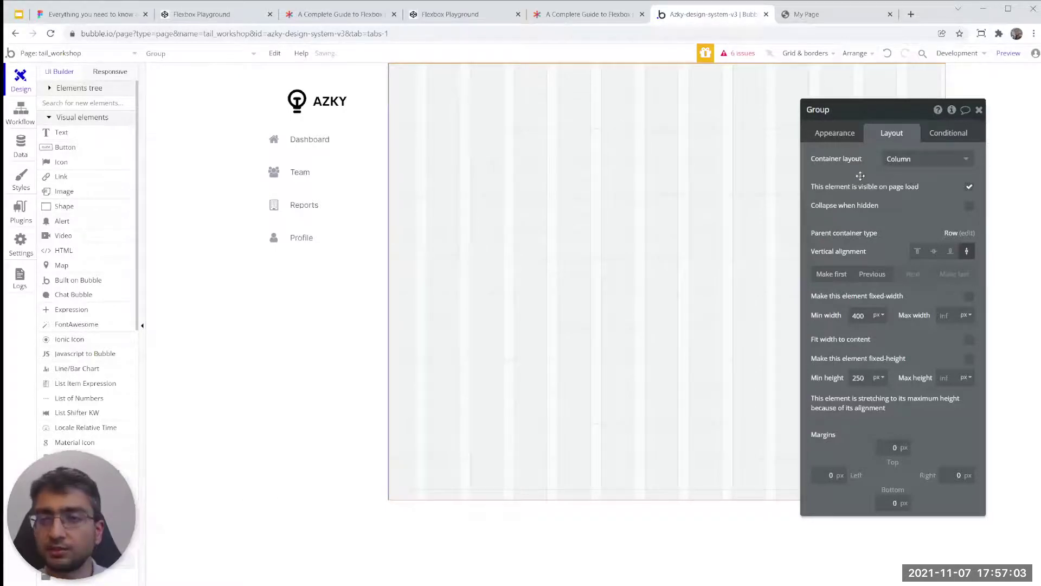
left_click(876, 116)
key("Return")
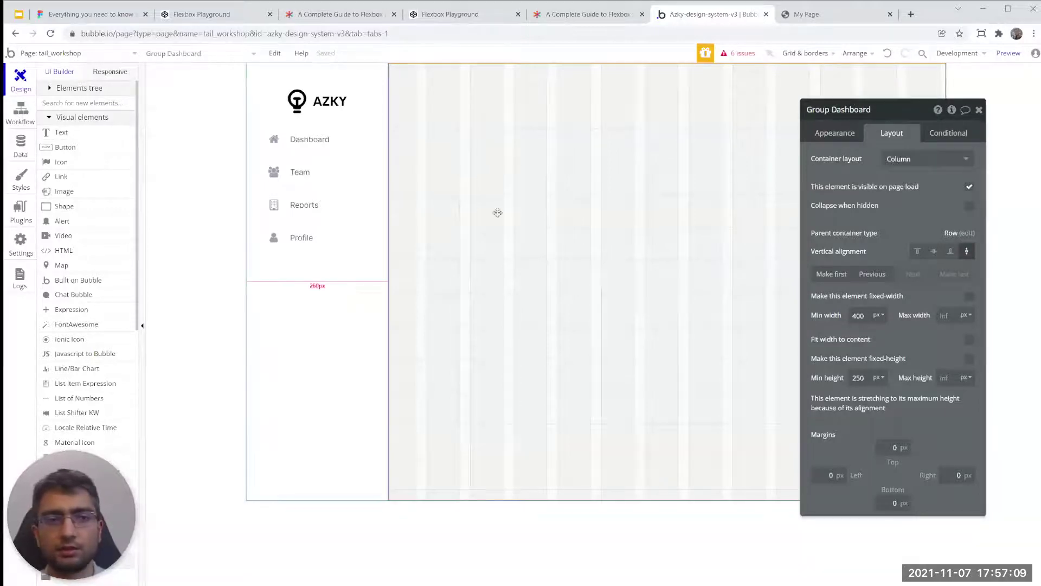
- Add a text element reading Dashboard inside Group Dashboard
left_click(48, 133)
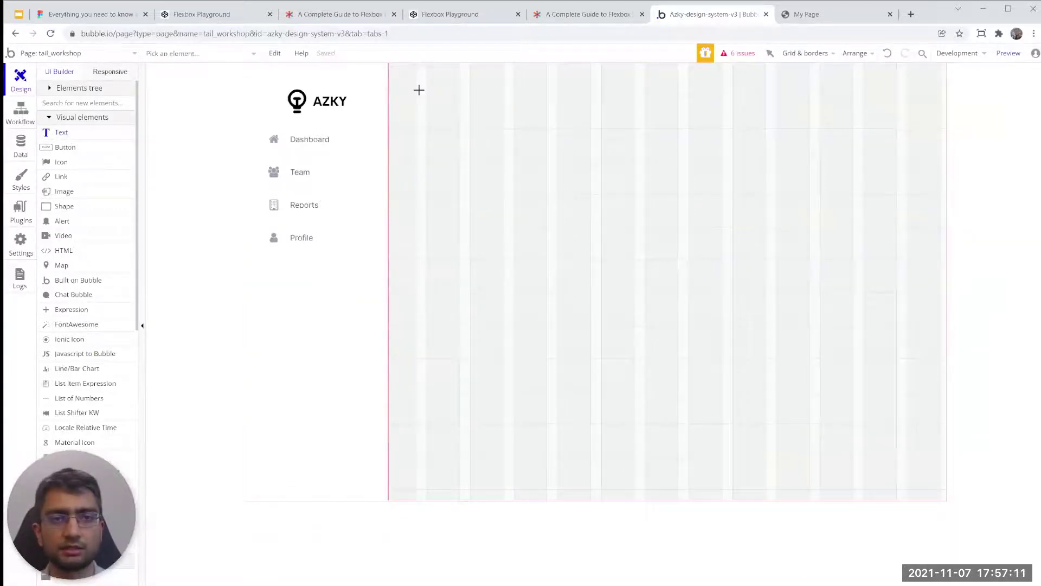
left_click(419, 90)
type("Dashboard")
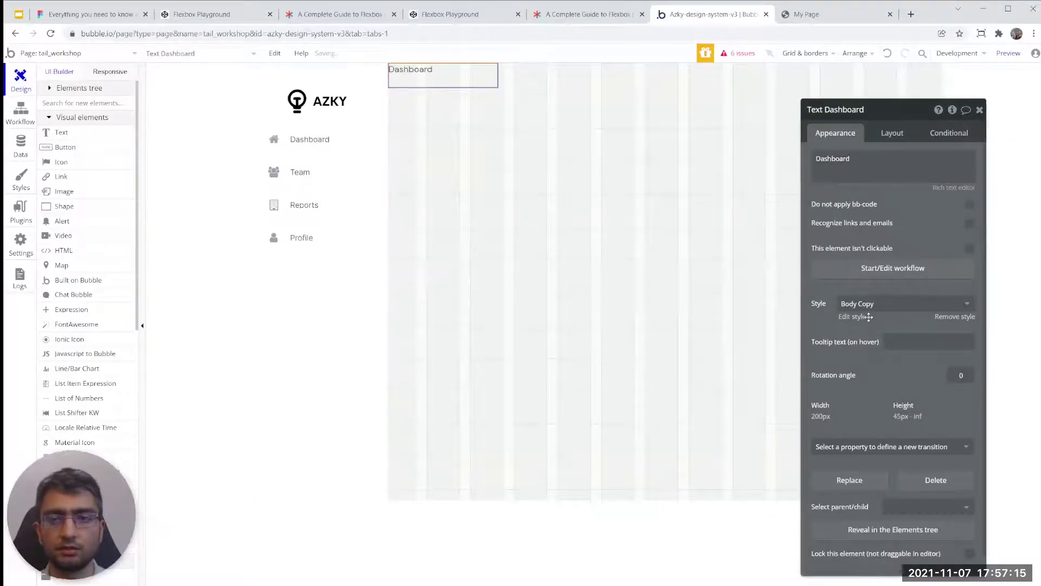
left_click(488, 106)
left_click(460, 81)
scroll(846, 472, "down", 1)
scroll(855, 379, "up", 1)
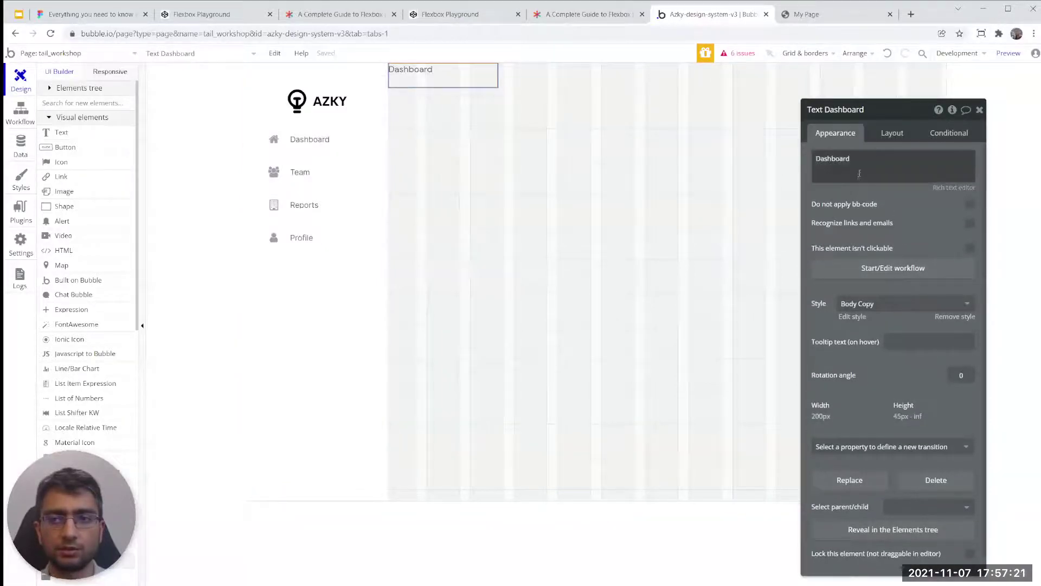
- Give the new Dashboard text a left margin of 30 px and a top margin of 40 px
left_click(892, 133)
left_click(830, 417)
type("30")
left_click(895, 389)
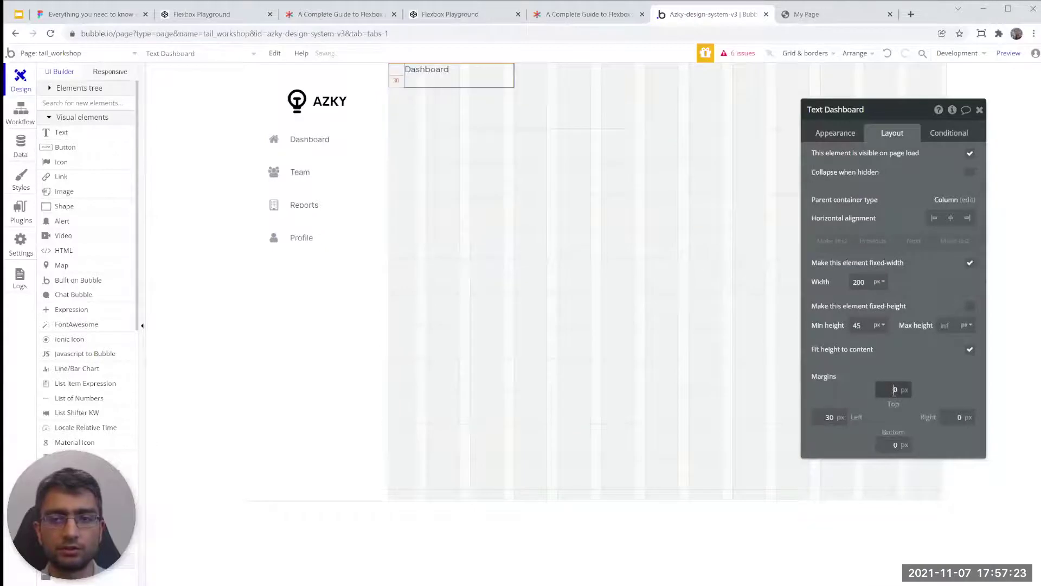
type("4")
left_click(838, 133)
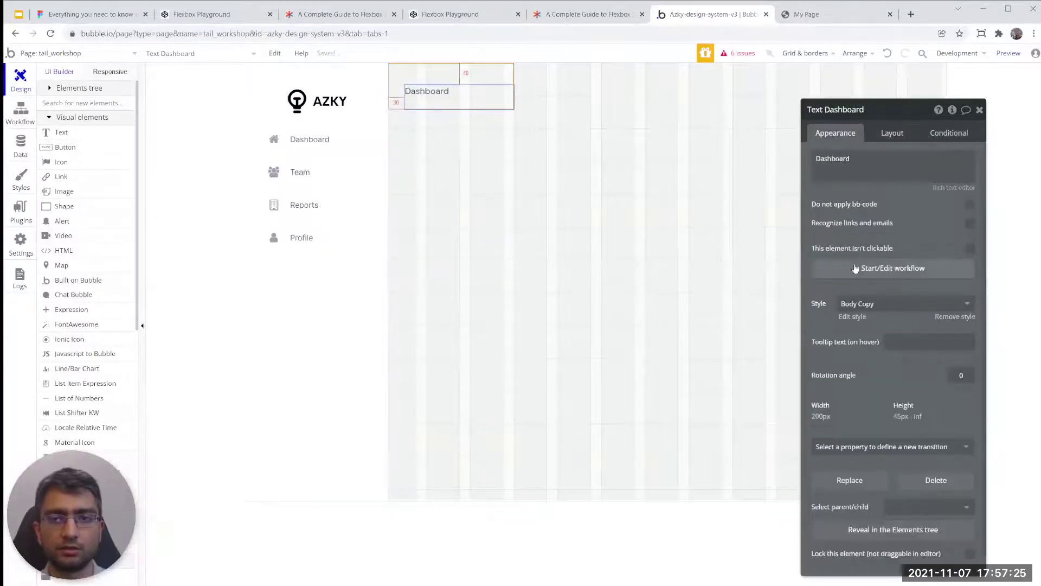
- Try the Menu Text style on the Dashboard text in the content group
left_click(866, 304)
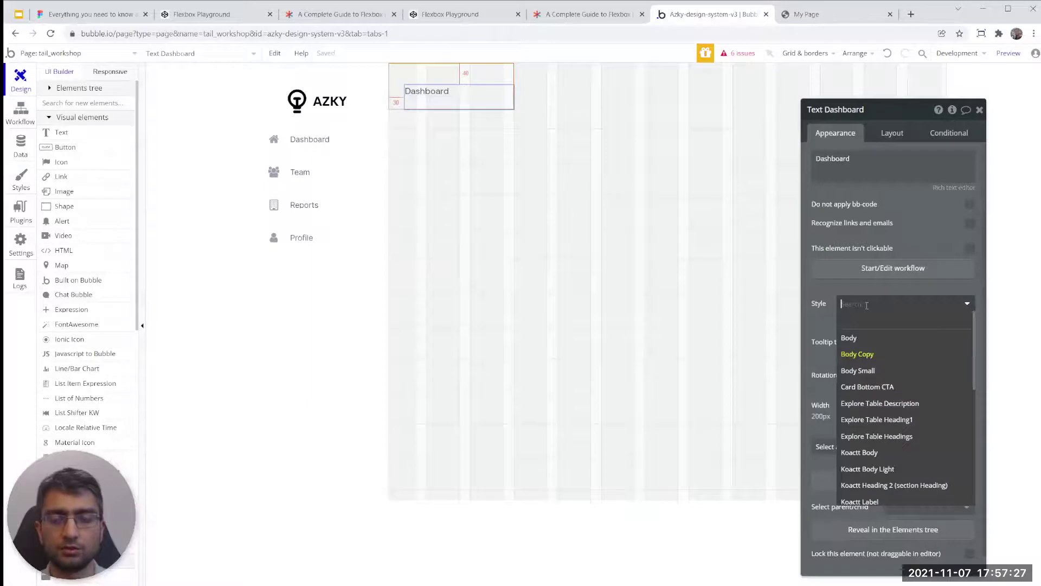
type("titlmenu")
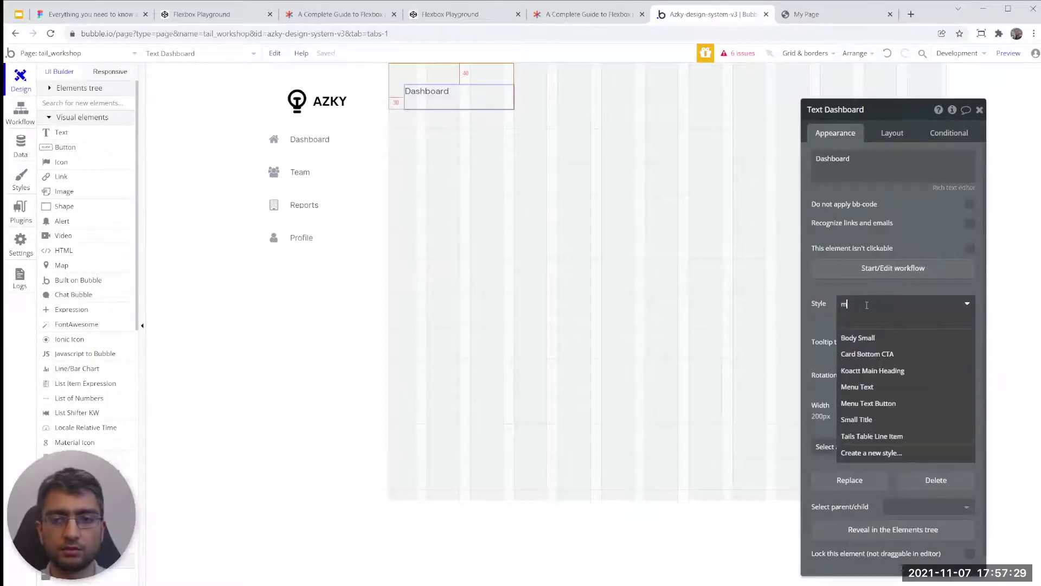
left_click(878, 336)
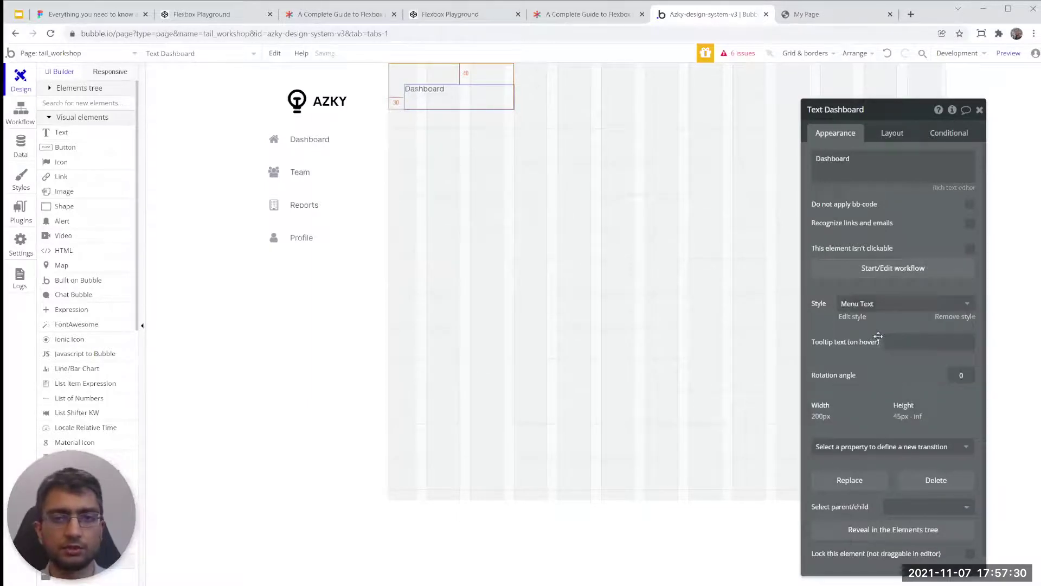
- Apply the Tails Heading style to the Dashboard text in the content group
left_click(873, 304)
type("Ti")
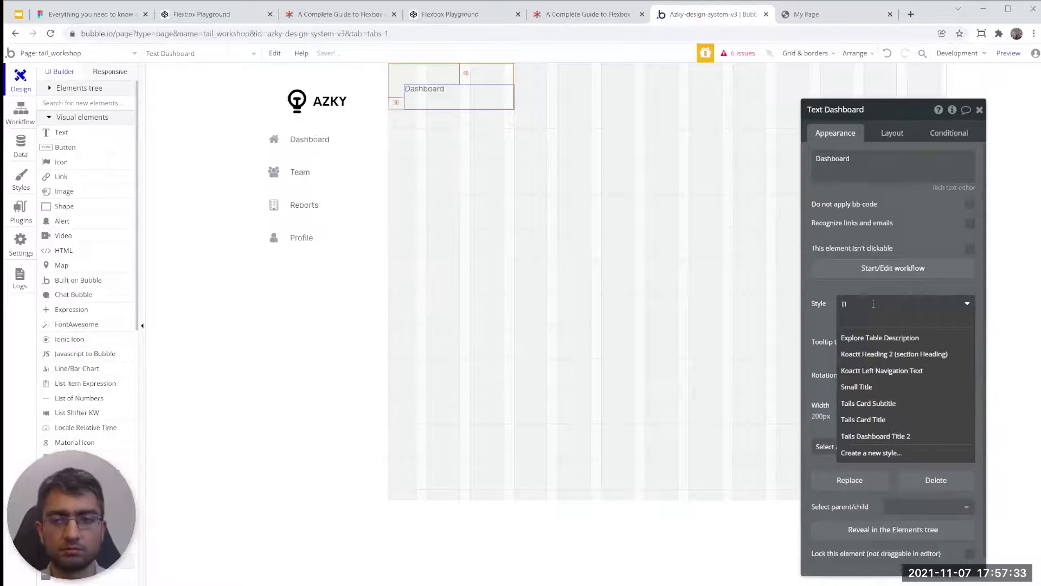
type("head")
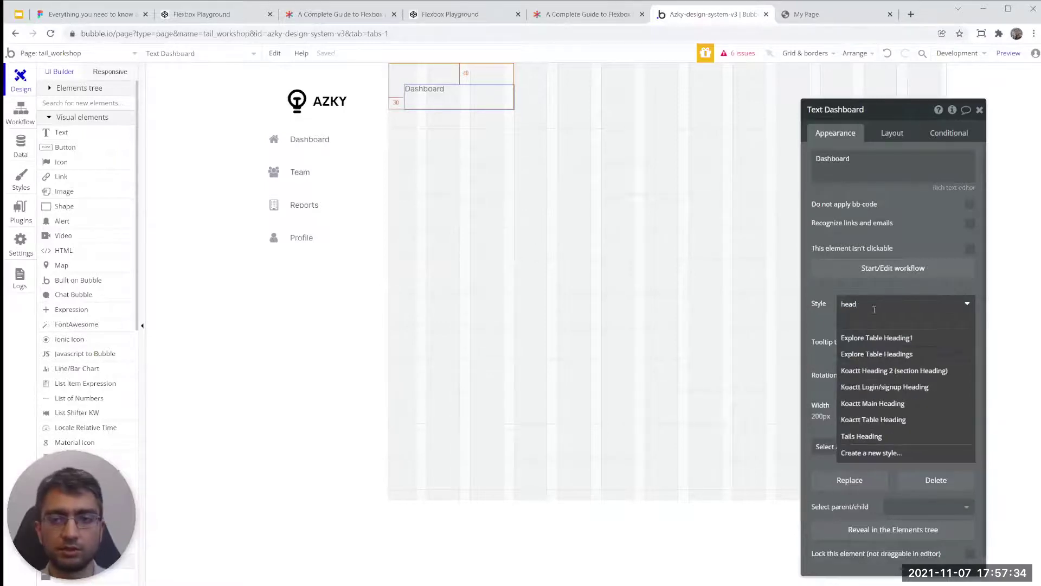
left_click(887, 436)
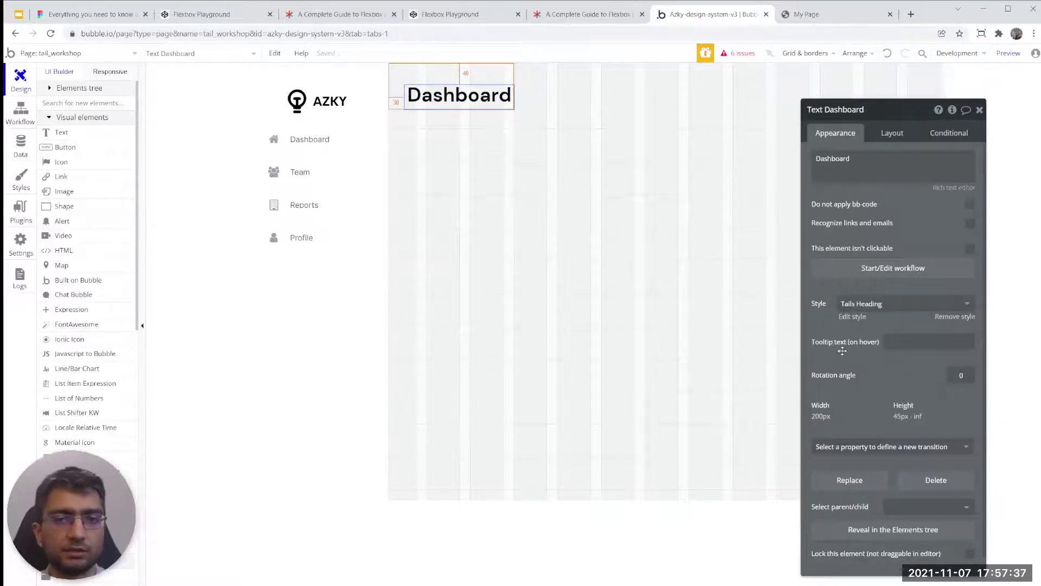
- Compare the Dashboard and Team views in the finished dashboard preview, update it to the latest app version, and return to the editor
left_click(487, 141)
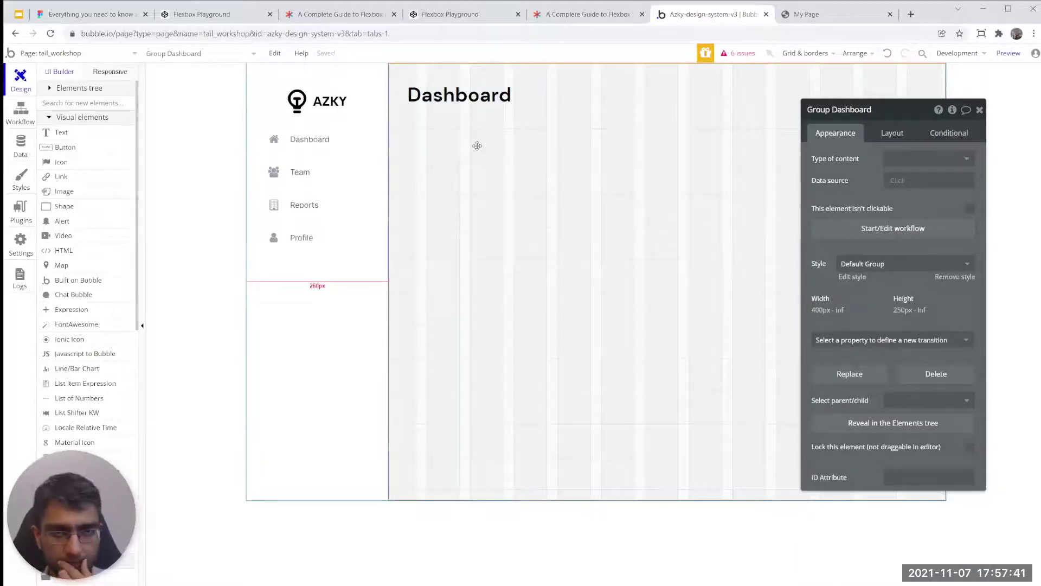
left_click(806, 15)
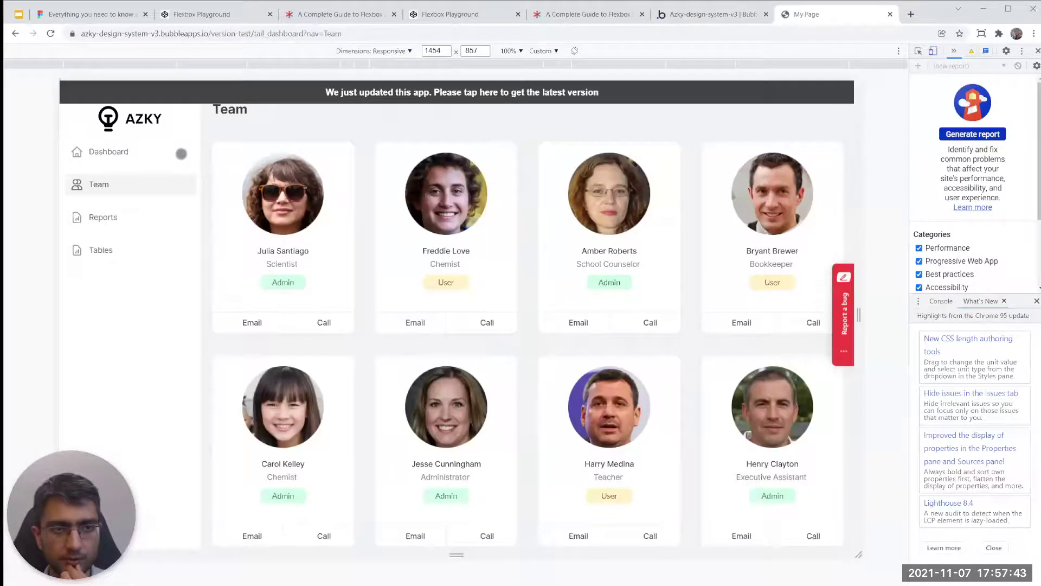
left_click(143, 147)
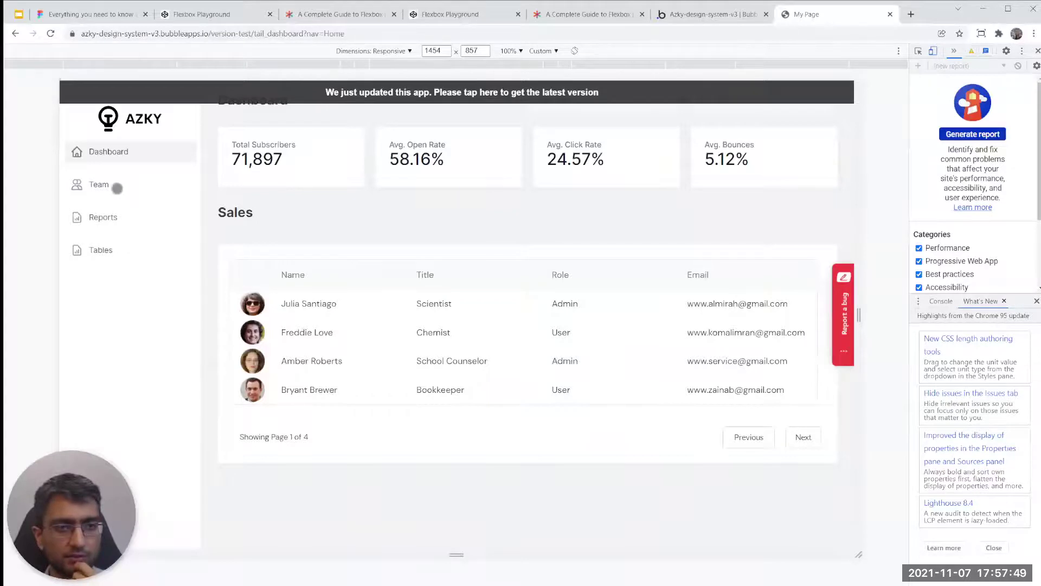
left_click(117, 188)
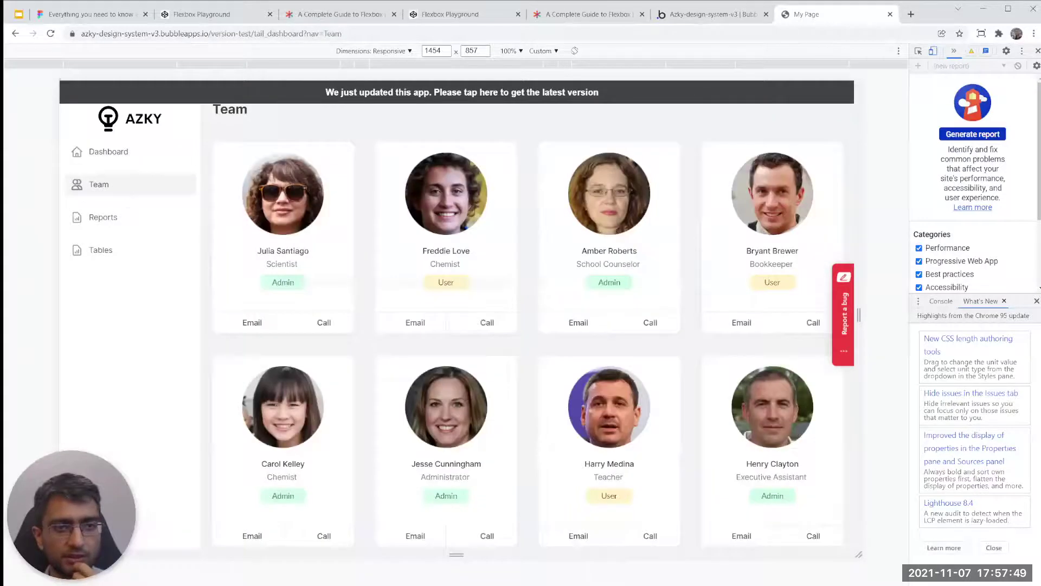
left_click(710, 16)
left_click(830, 14)
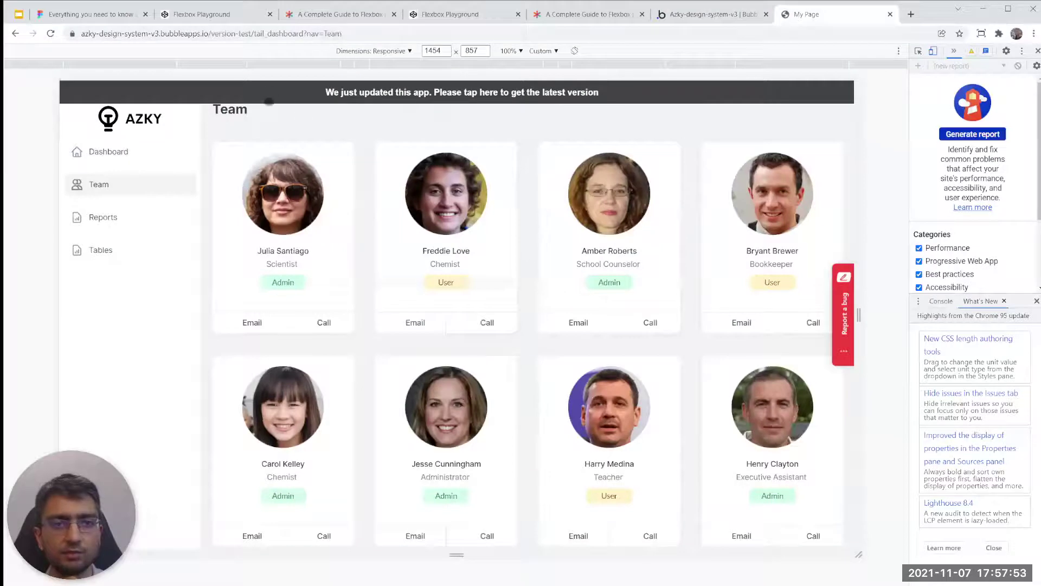
left_click(474, 94)
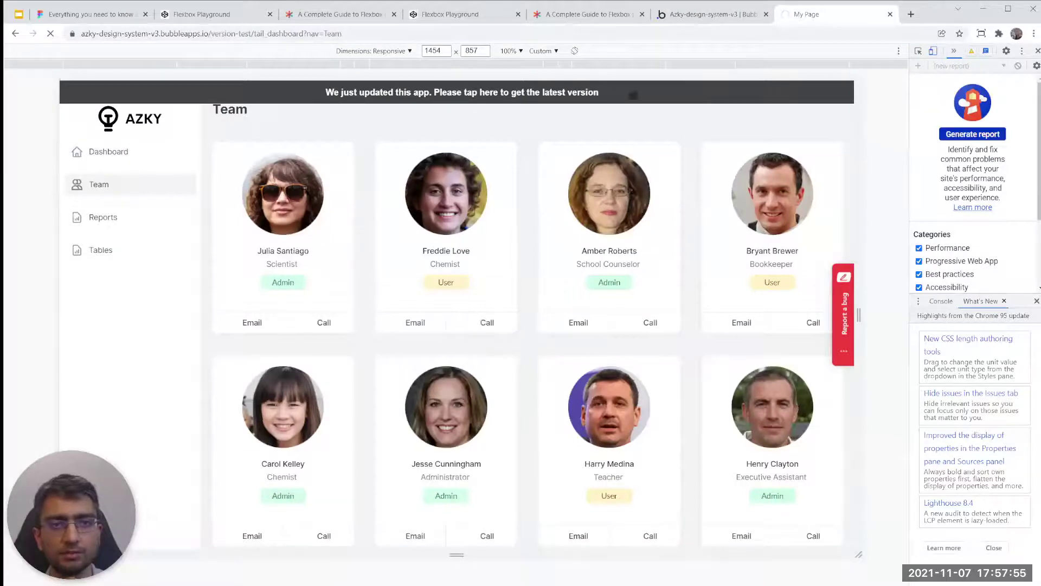
left_click_drag(855, 111, 850, 134)
left_click(719, 16)
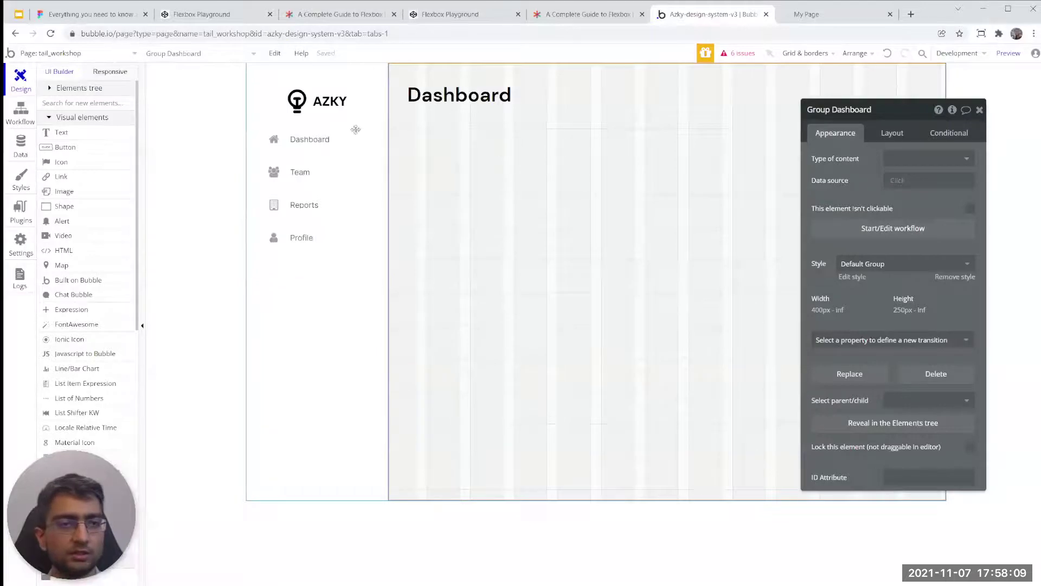
- Rename the content group beside the left menu as "Group Right Column"
left_click(49, 88)
left_click(45, 140)
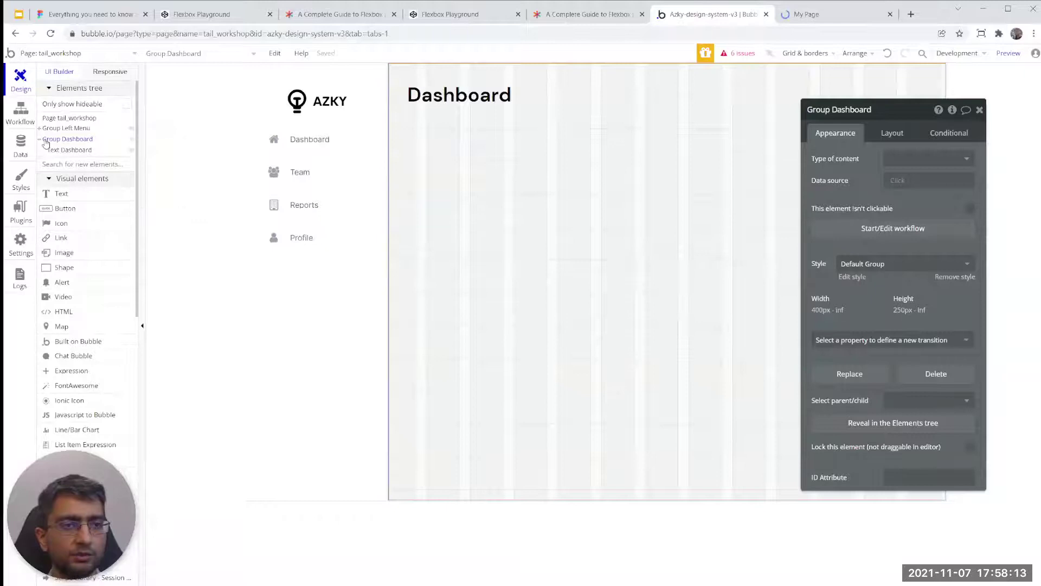
left_click(45, 141)
left_click(69, 141)
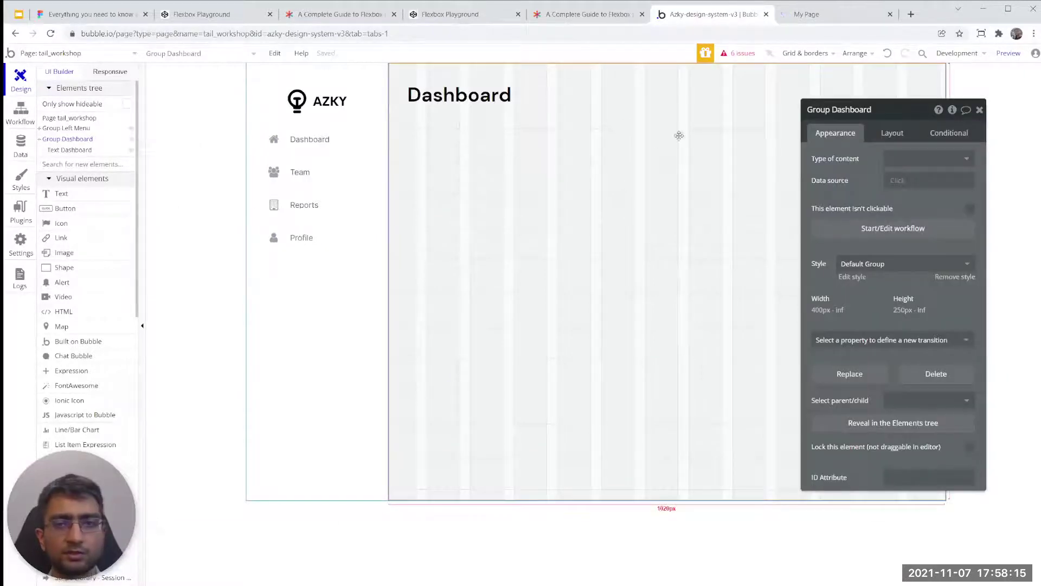
double_click(853, 112)
type("Right Column")
key("Return")
- Move the Dashboard heading text into a new group named "Group Dashboard" placed inside Group Right Column
left_click(496, 93)
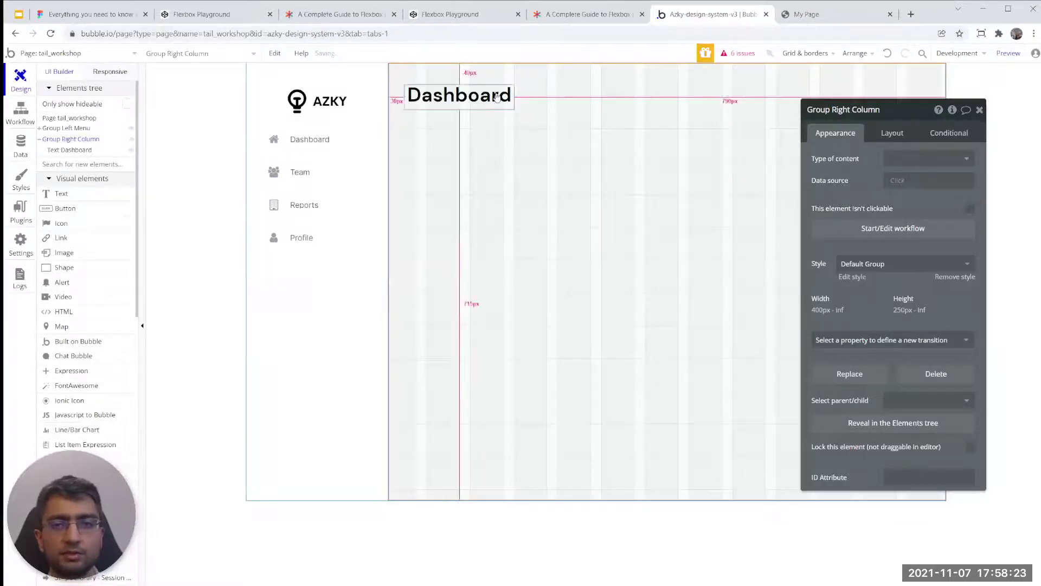
key("Delete")
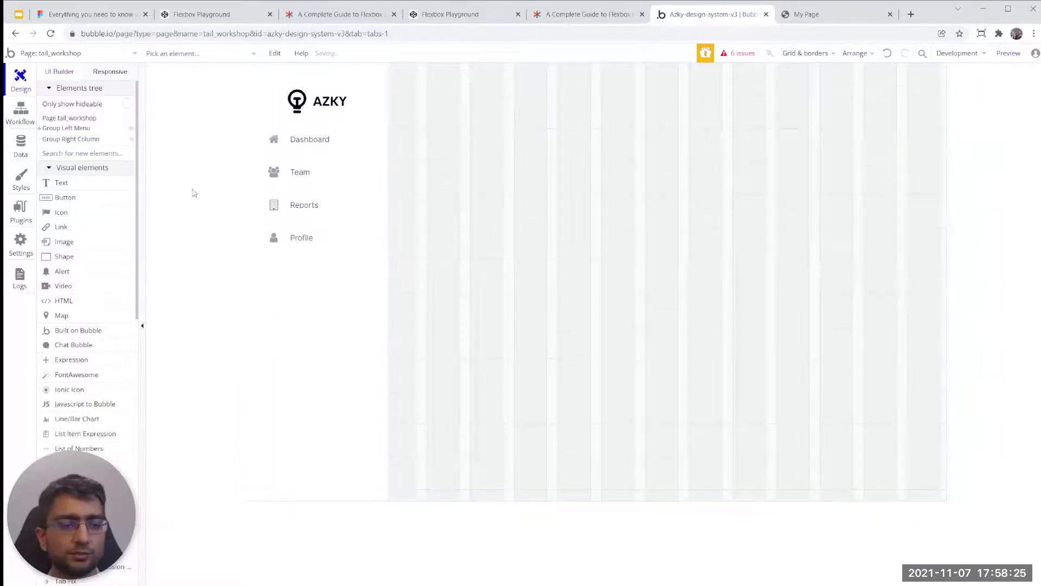
left_click(75, 143)
left_click(60, 153)
type("group")
left_click(64, 183)
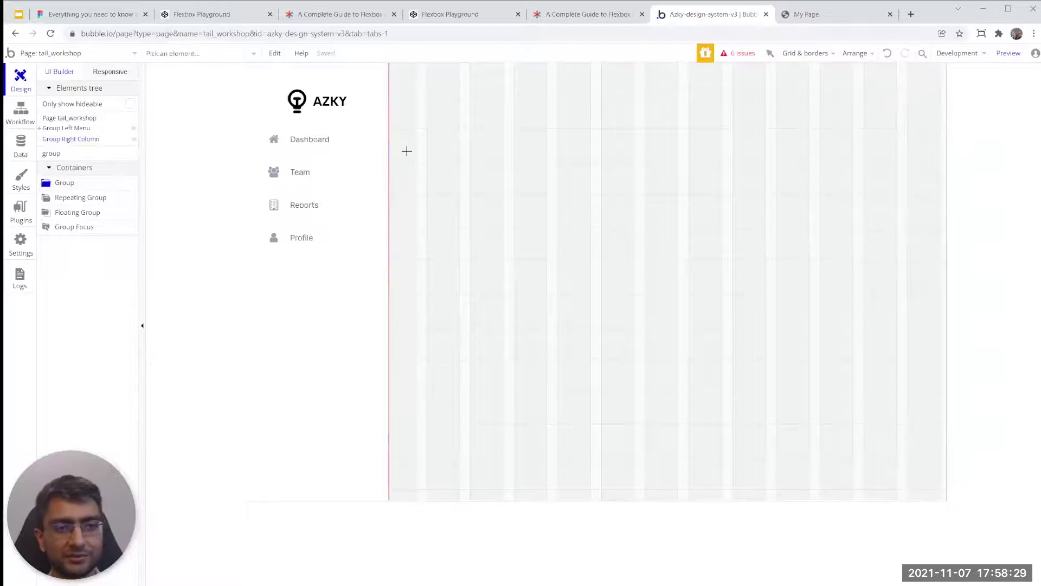
left_click(488, 112)
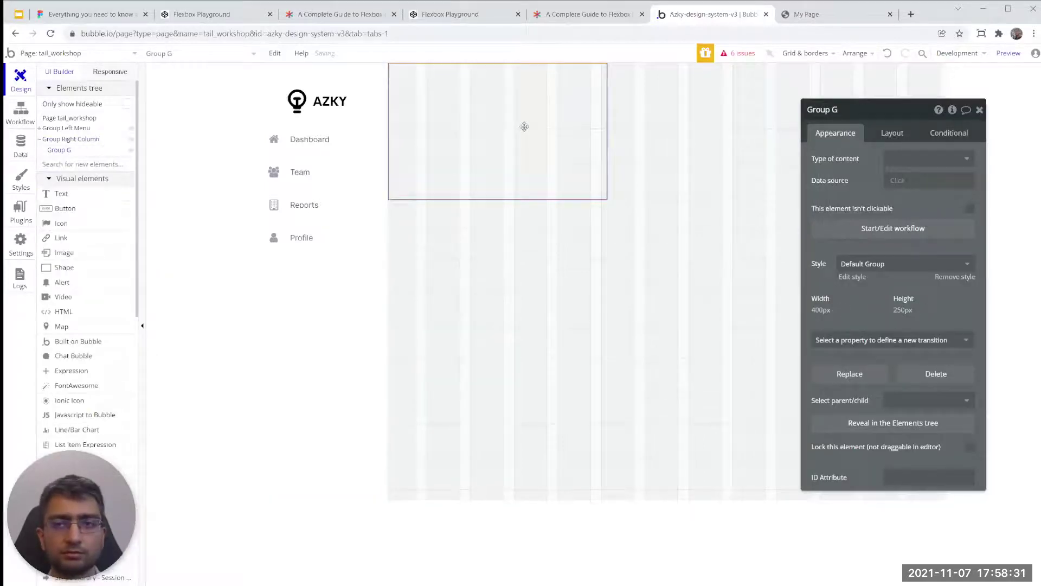
type("oard")
key("Return")
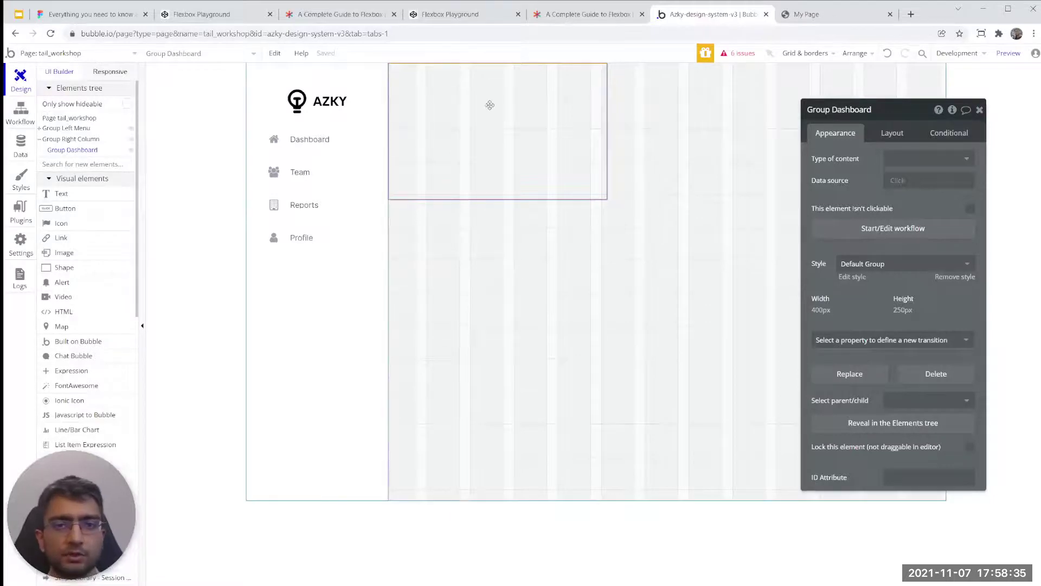
key("ctrl+v")
left_click(527, 110)
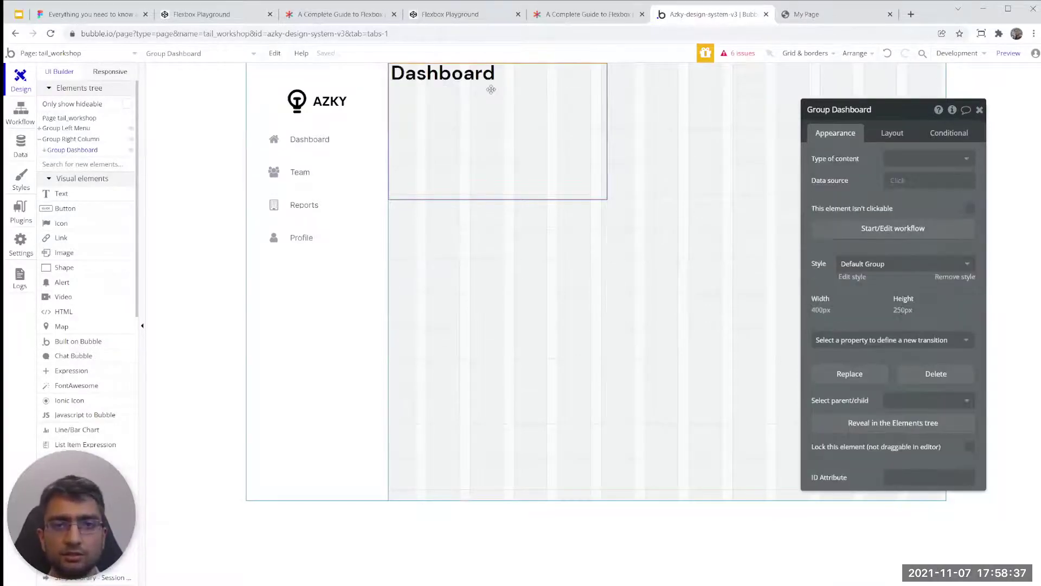
- Give Group Dashboard a Column layout, hide it on page load, stretch it horizontally, and turn off fixed width and fit height to content
left_click(892, 133)
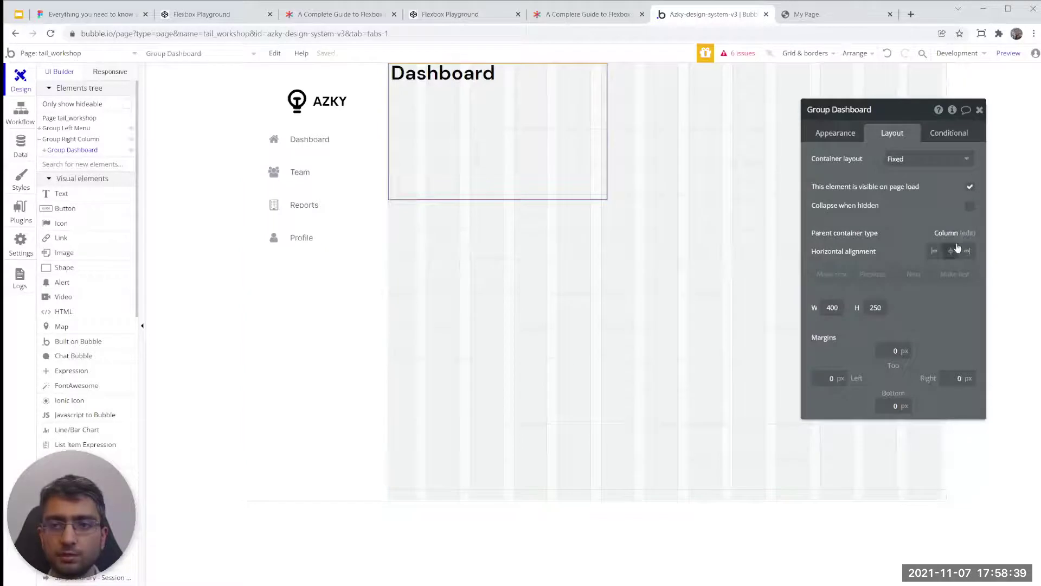
left_click(968, 185)
left_click(946, 159)
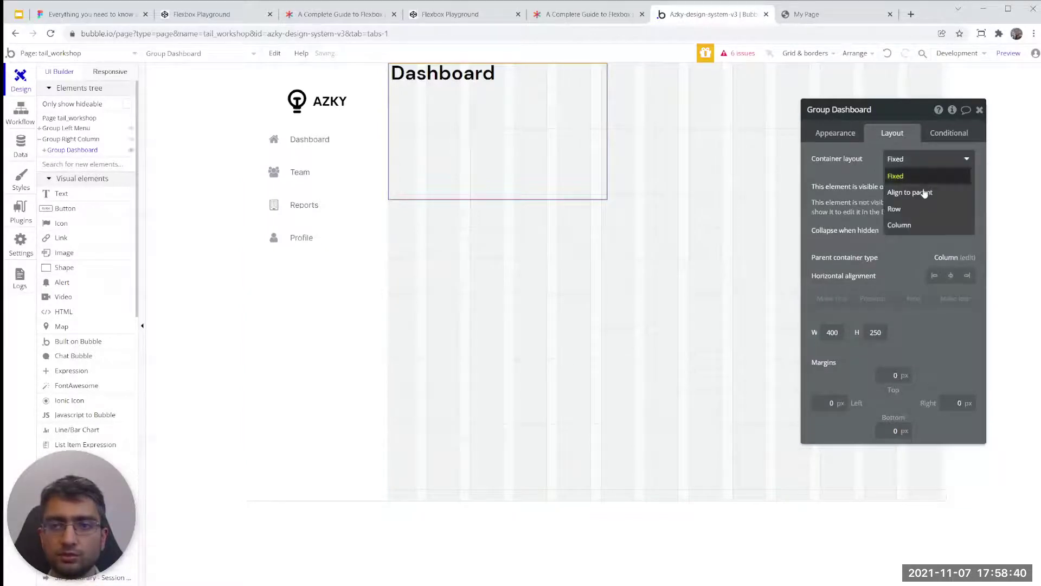
left_click(905, 224)
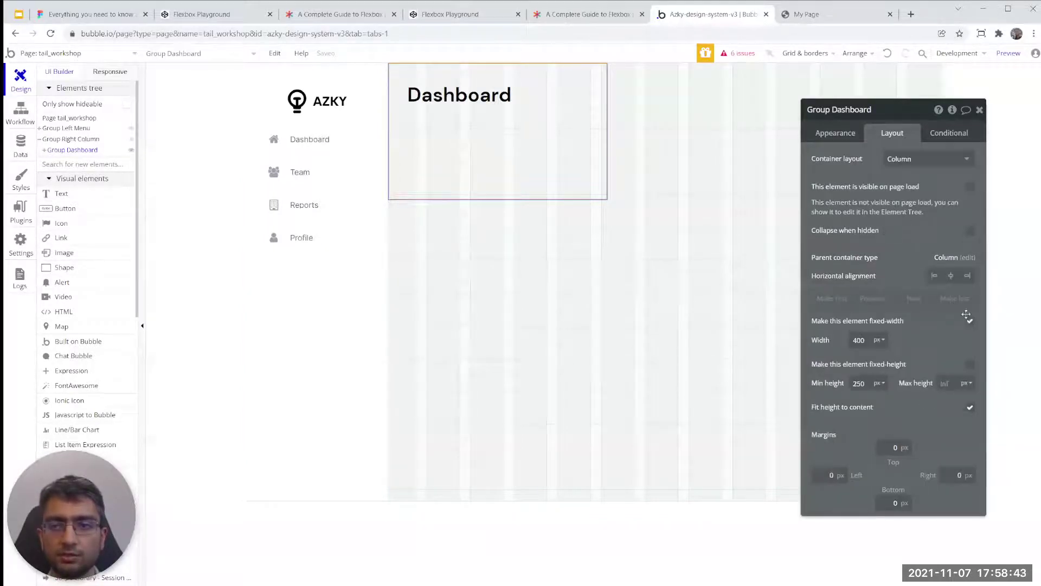
left_click(970, 320)
left_click(969, 275)
left_click(970, 432)
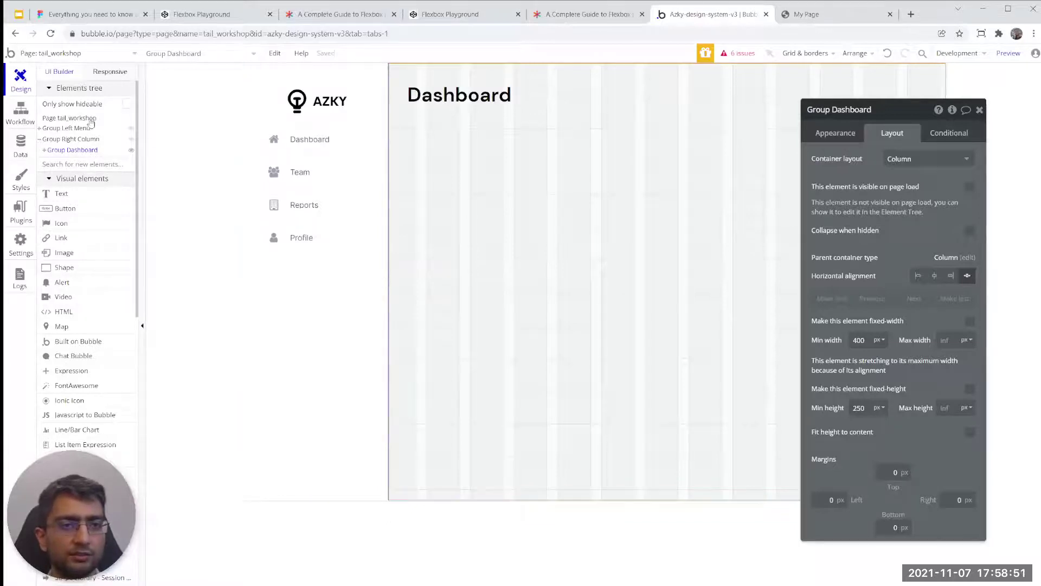
- Review the layout settings of the tail_workshop page, Group Left Menu and Group Right Column
left_click(73, 119)
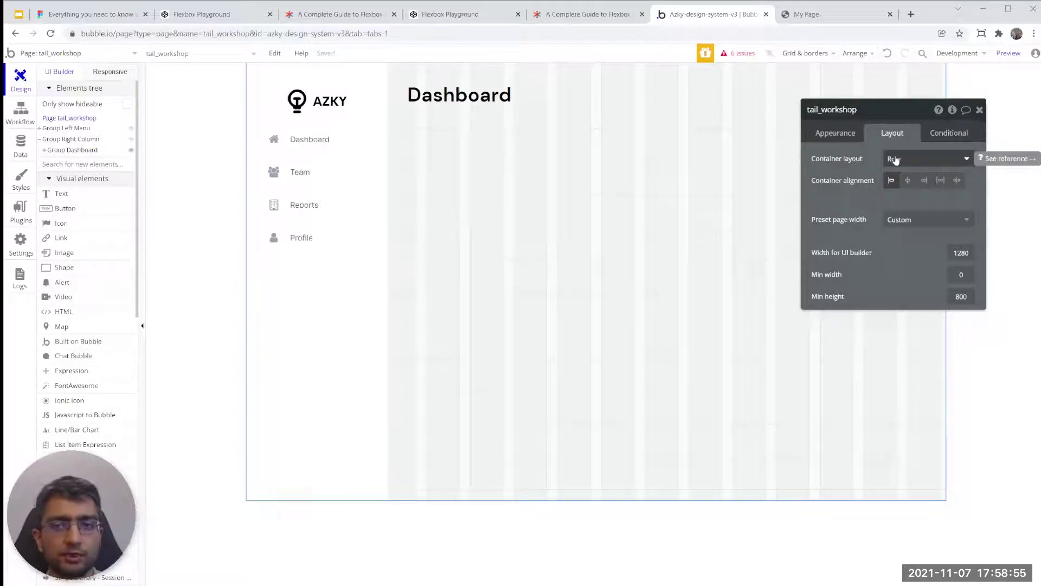
left_click_drag(51, 133, 54, 131)
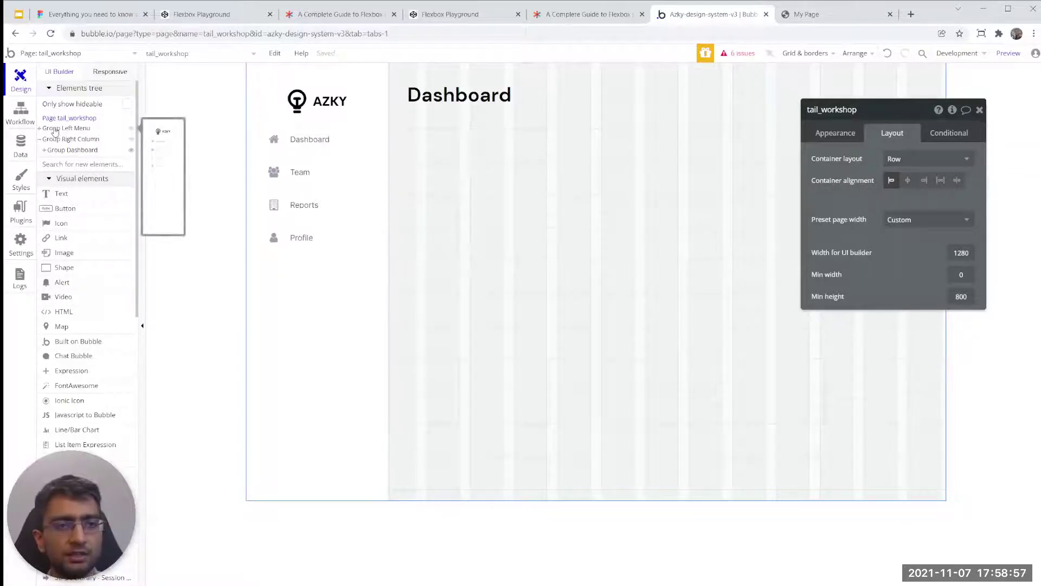
left_click(54, 130)
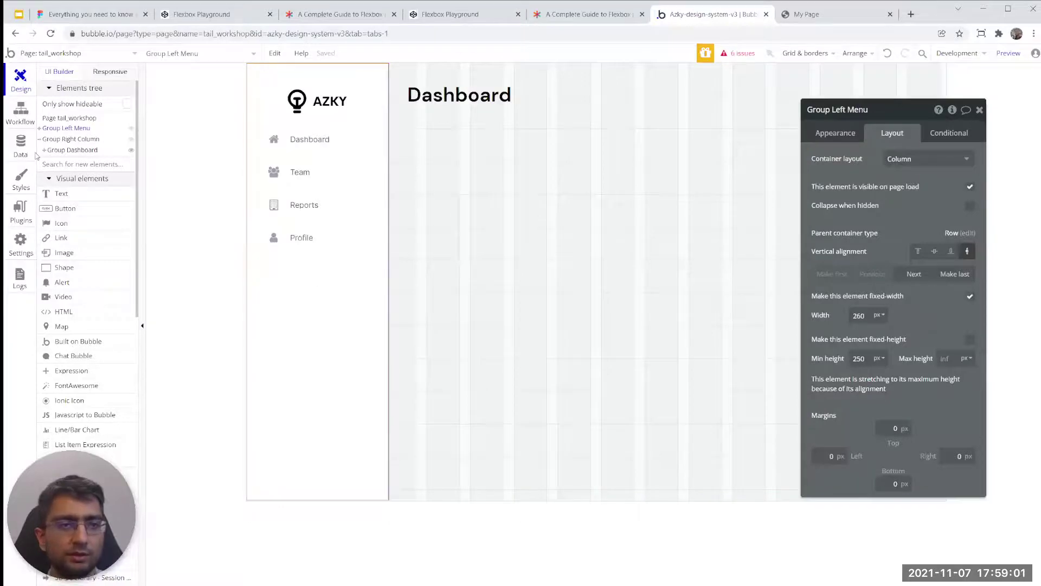
left_click(68, 140)
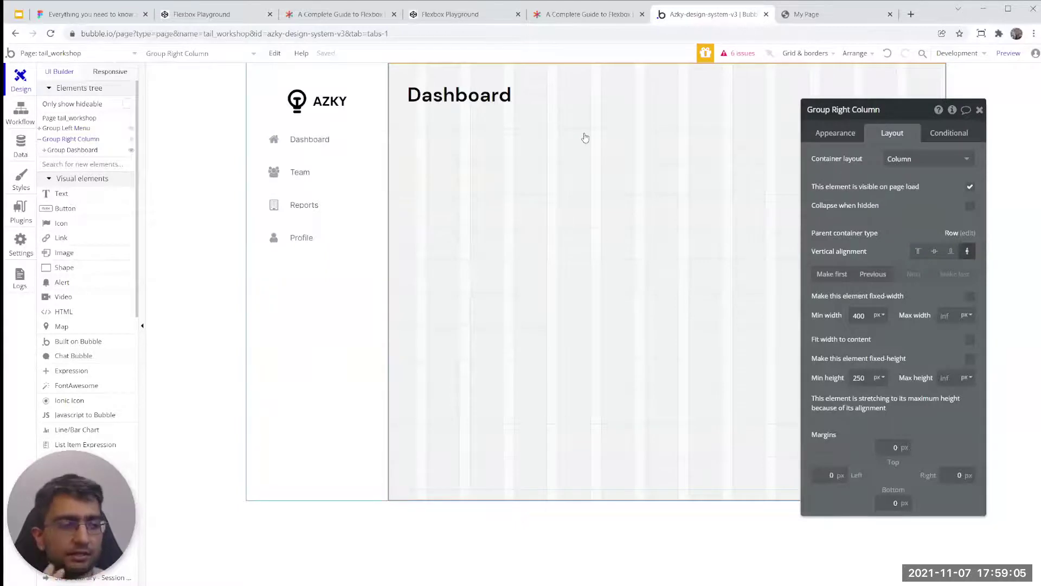
- Duplicate Group Dashboard inside Group Right Column
left_click(89, 152)
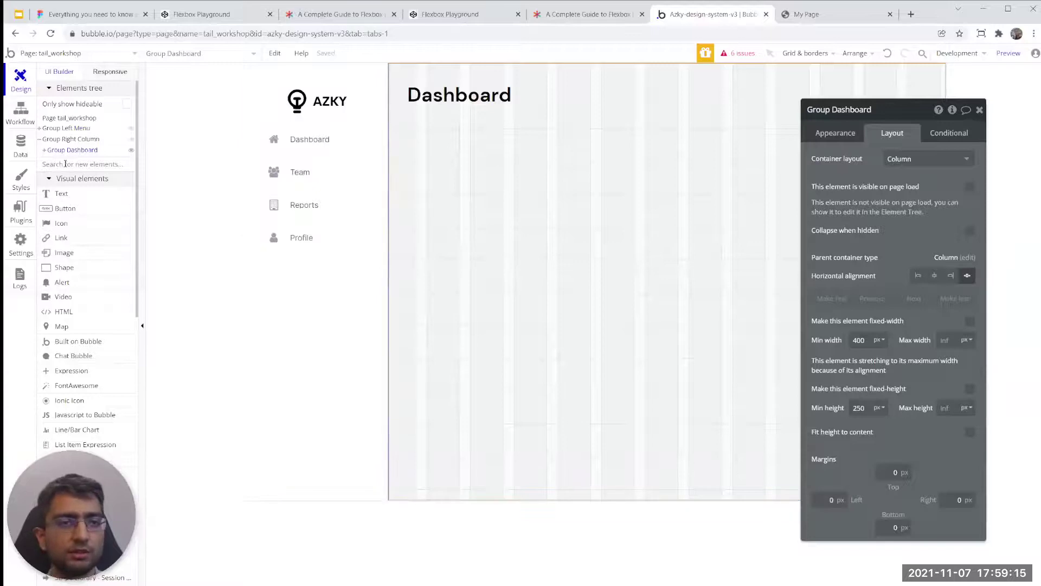
left_click(79, 138)
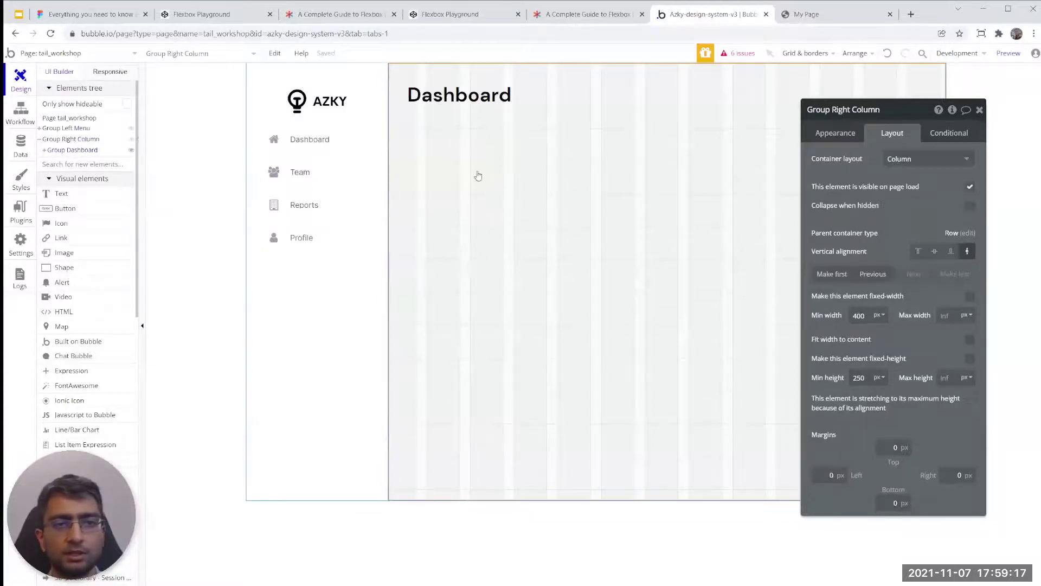
right_click(67, 142)
left_click(86, 162)
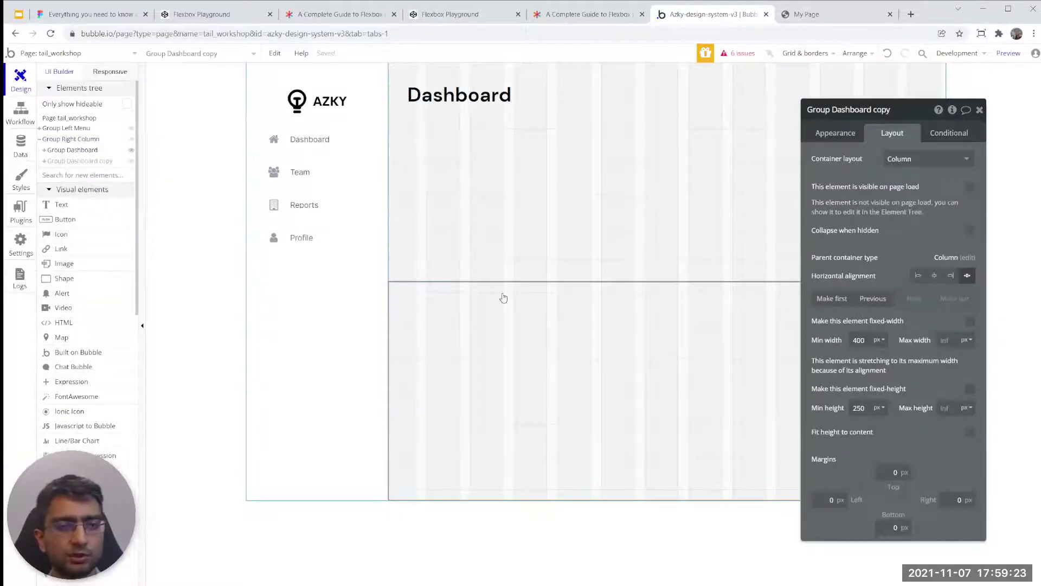
key("Escape")
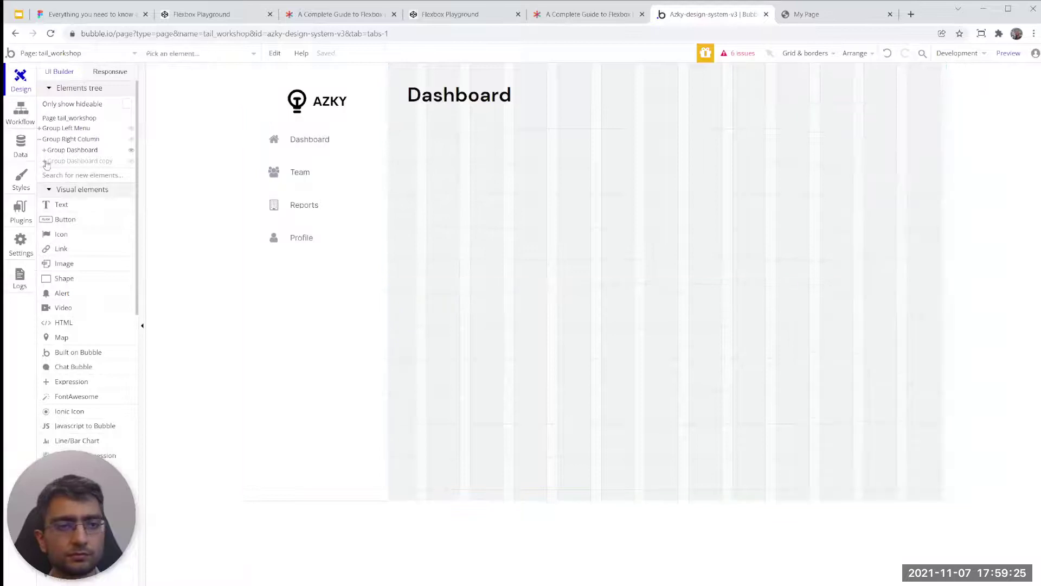
- Change the heading text in the duplicated dashboard group to "Team"
left_click(45, 162)
left_click(69, 173)
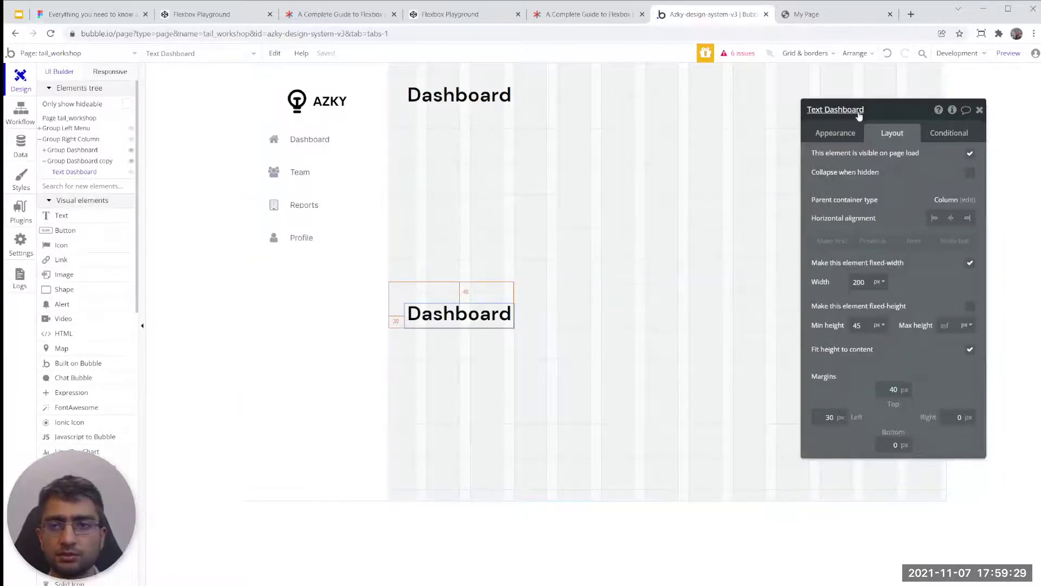
left_click(835, 133)
double_click(854, 163)
type("Te")
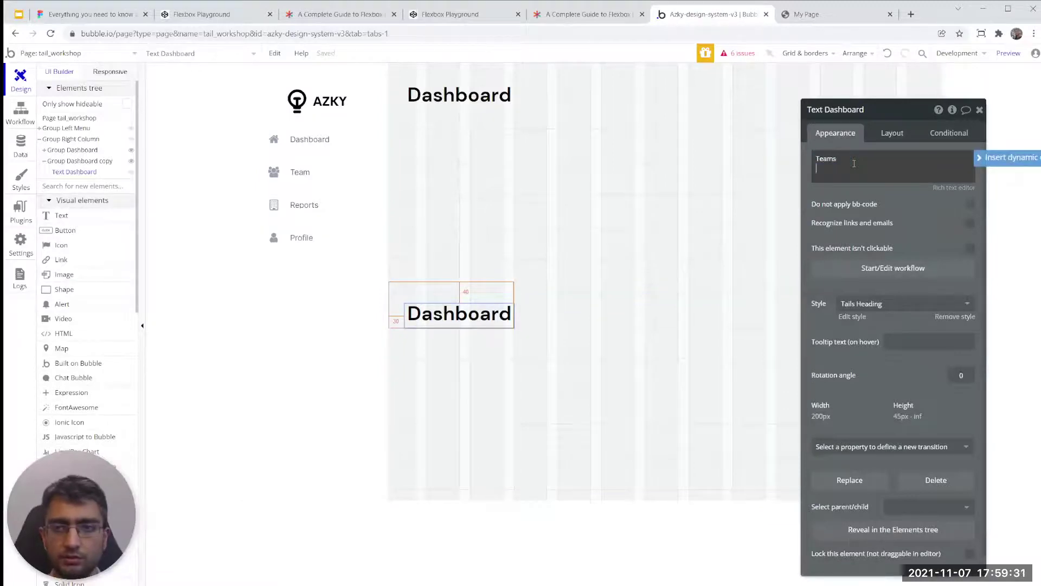
type("ams")
key("BackSpace")
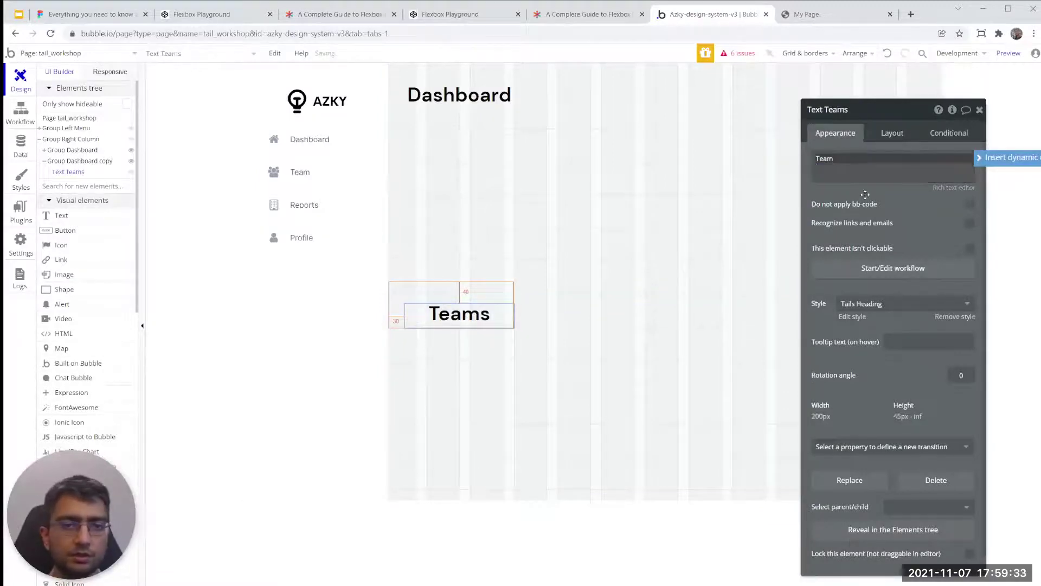
- Rename the duplicated dashboard group as "Group Team"
left_click(82, 161)
left_click(857, 110)
left_click_drag(831, 109, 902, 111)
type("Team")
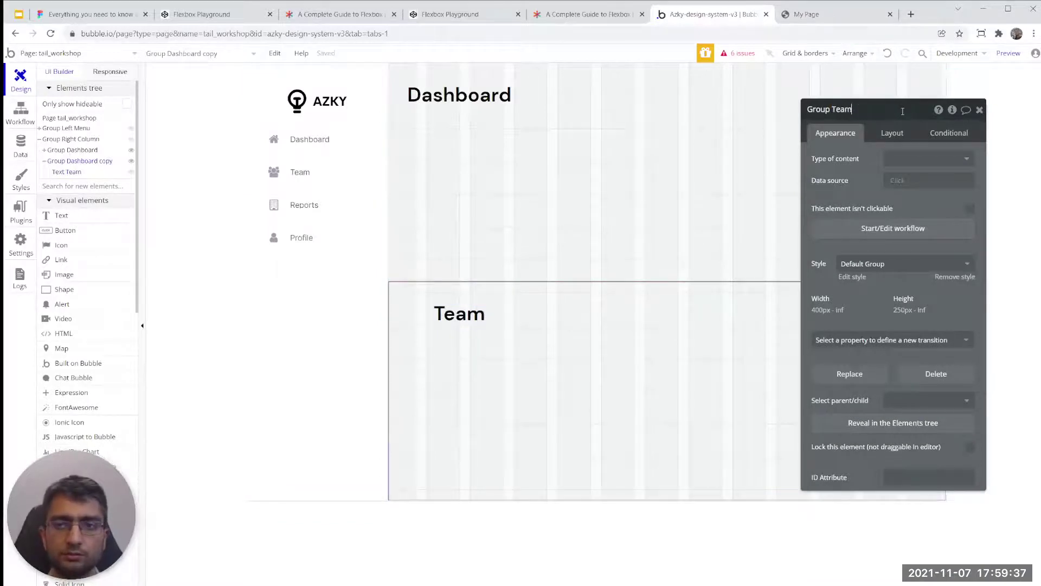
left_click(864, 168)
- Hide Group Dashboard and Group Team on the canvas to examine the space they occupy
left_click(69, 141)
left_click(74, 151)
left_click(67, 161)
left_click(71, 152)
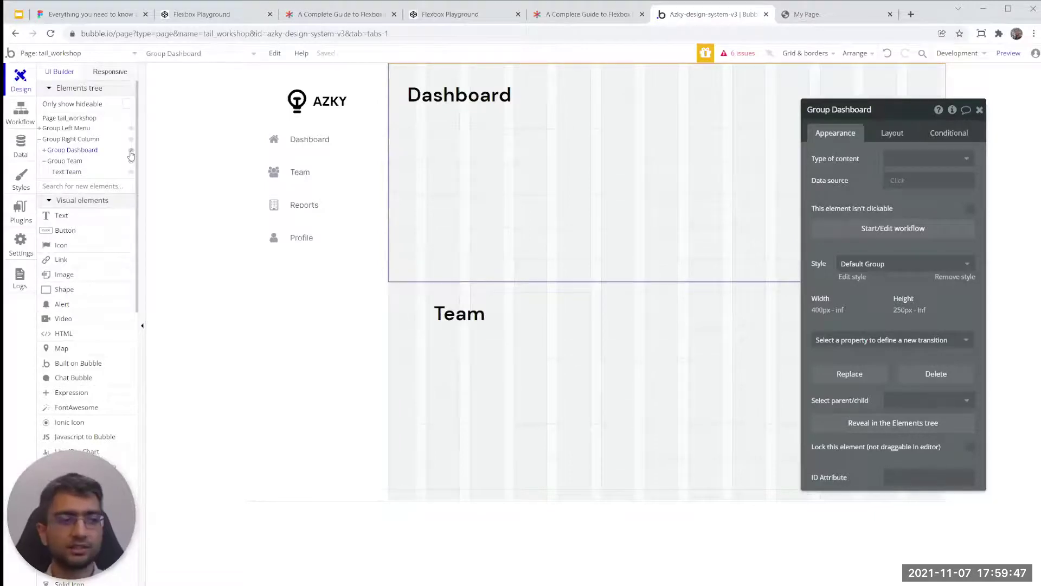
left_click(130, 153)
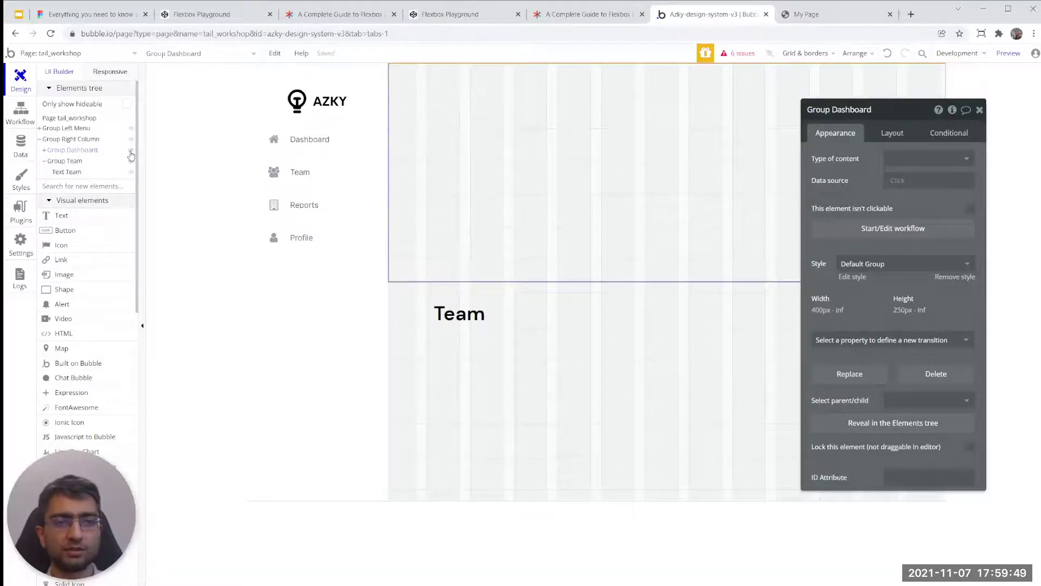
left_click(131, 161)
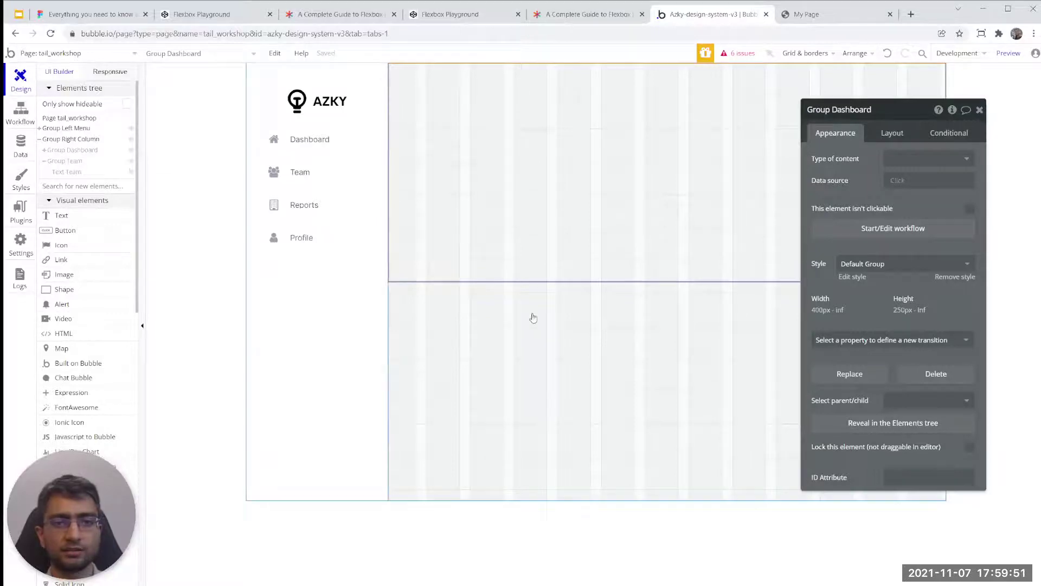
left_click(507, 223)
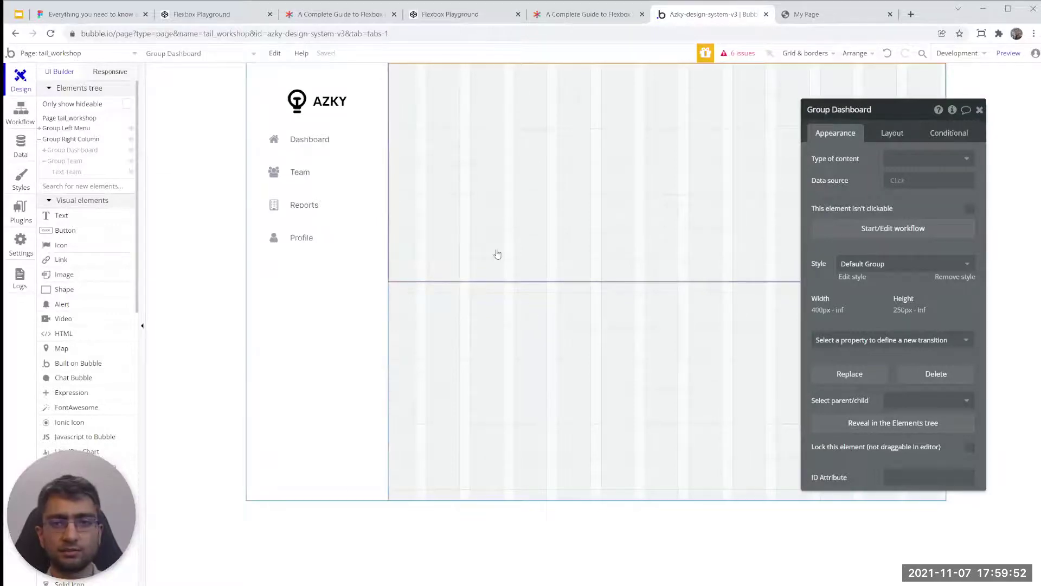
- Make both Group Dashboard and Group Team collapse when hidden, and hide Group Team on the canvas
left_click(892, 133)
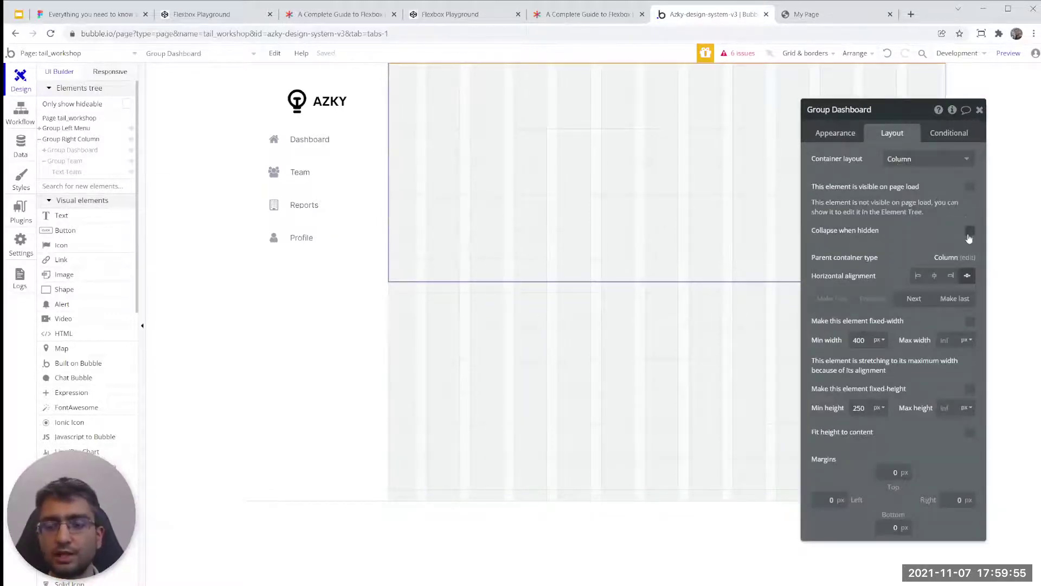
left_click(970, 232)
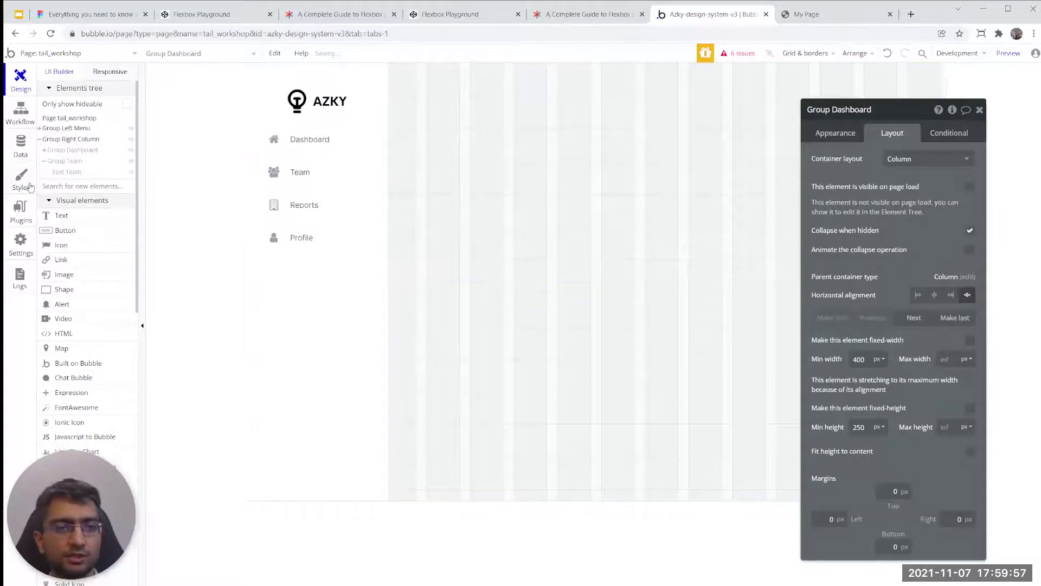
left_click(64, 162)
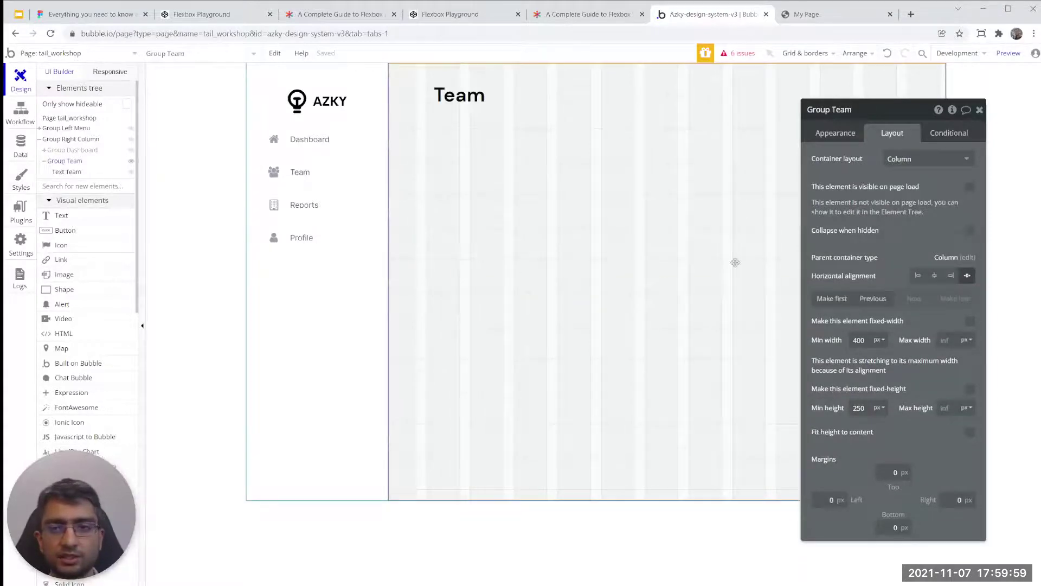
left_click(970, 231)
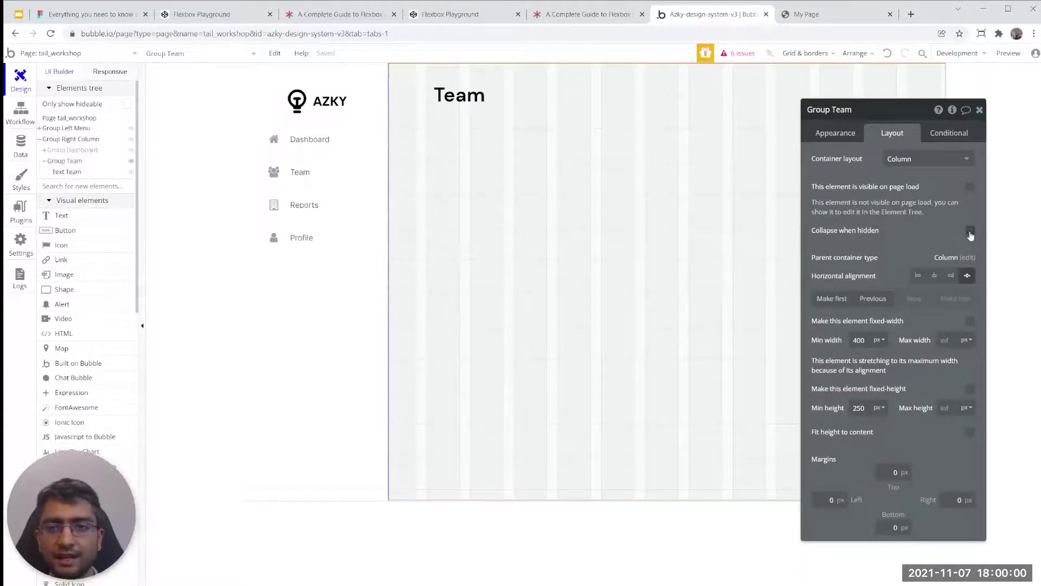
left_click(131, 161)
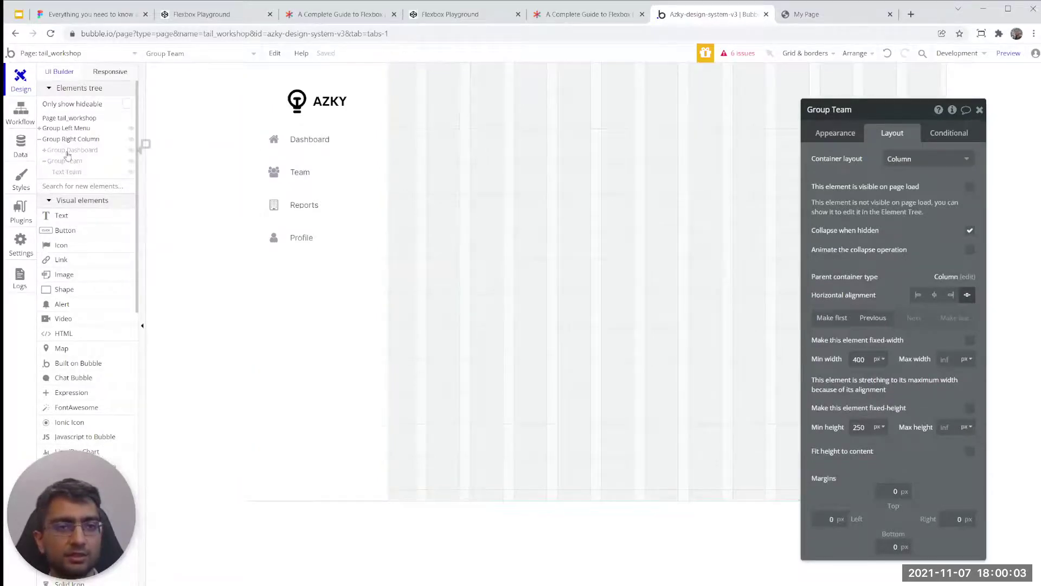
- Toggle the canvas visibility of Group Dashboard and Group Team to check their collapsing, leaving only Group Team shown
left_click(68, 153)
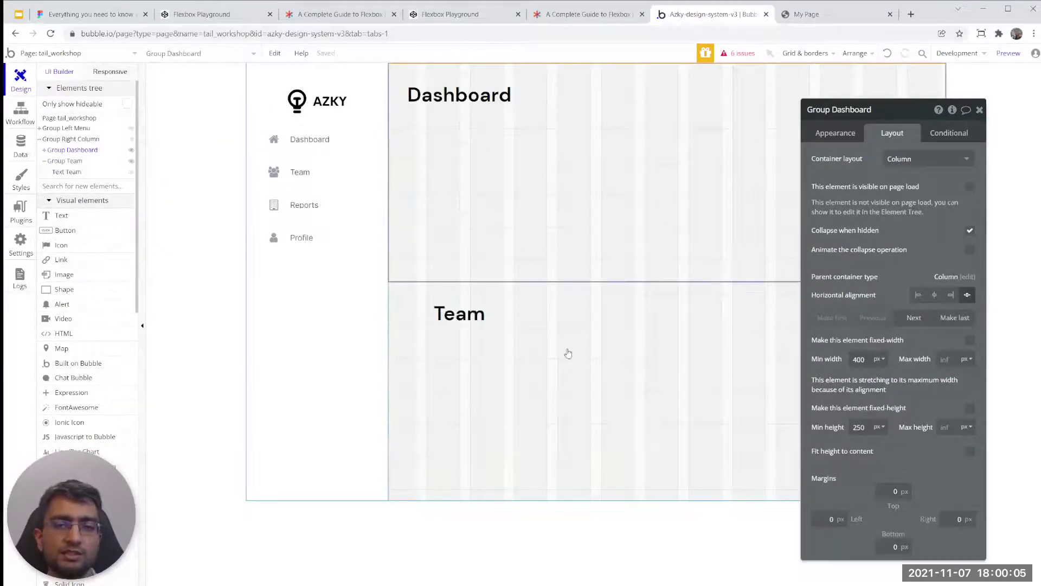
left_click(130, 163)
left_click(130, 162)
left_click(131, 151)
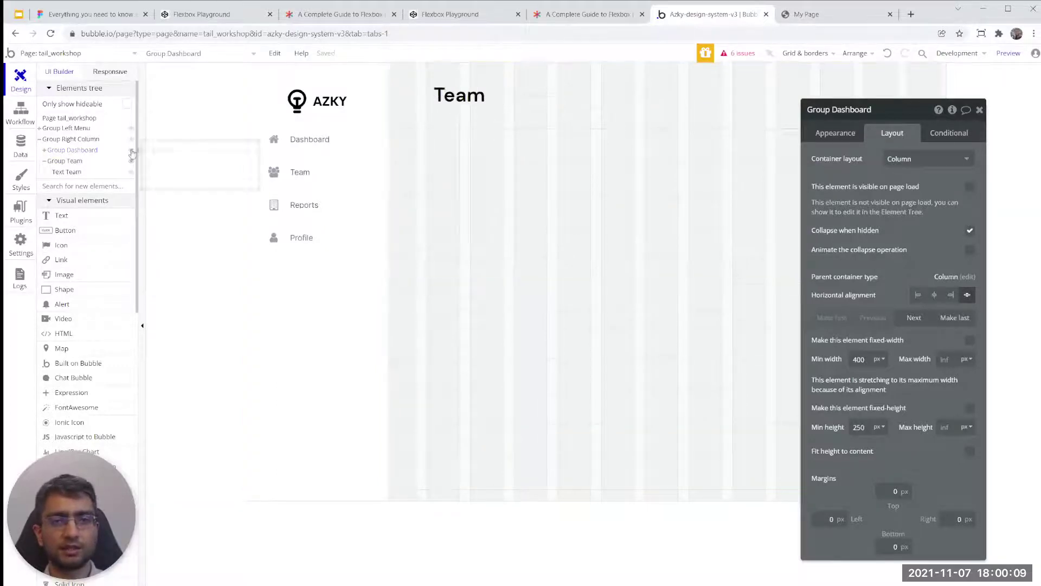
- Show Group Dashboard on the canvas above Group Team and select each of the two groups, ending on Group Dashboard
left_click(132, 153)
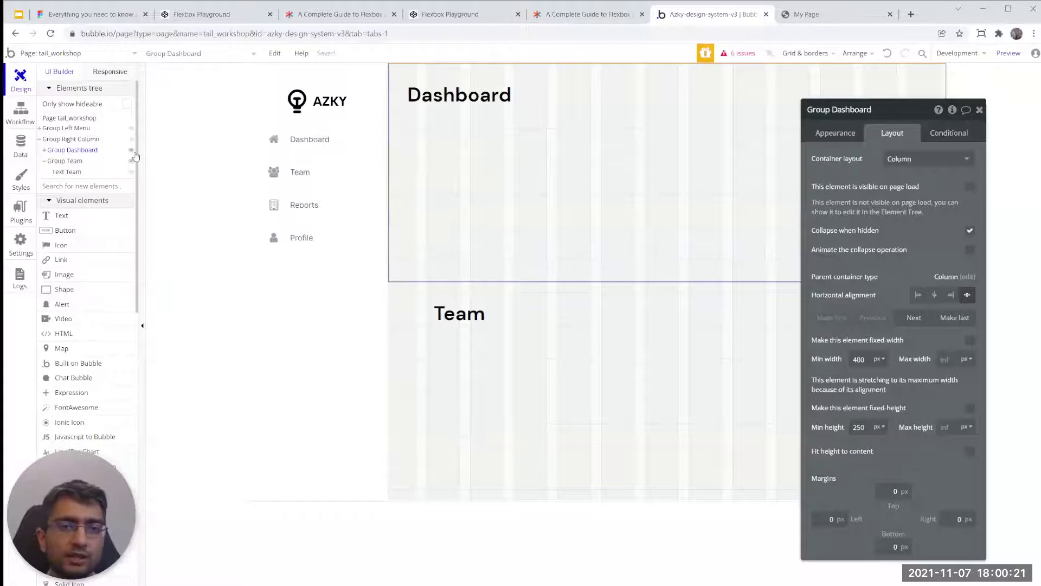
left_click(521, 376)
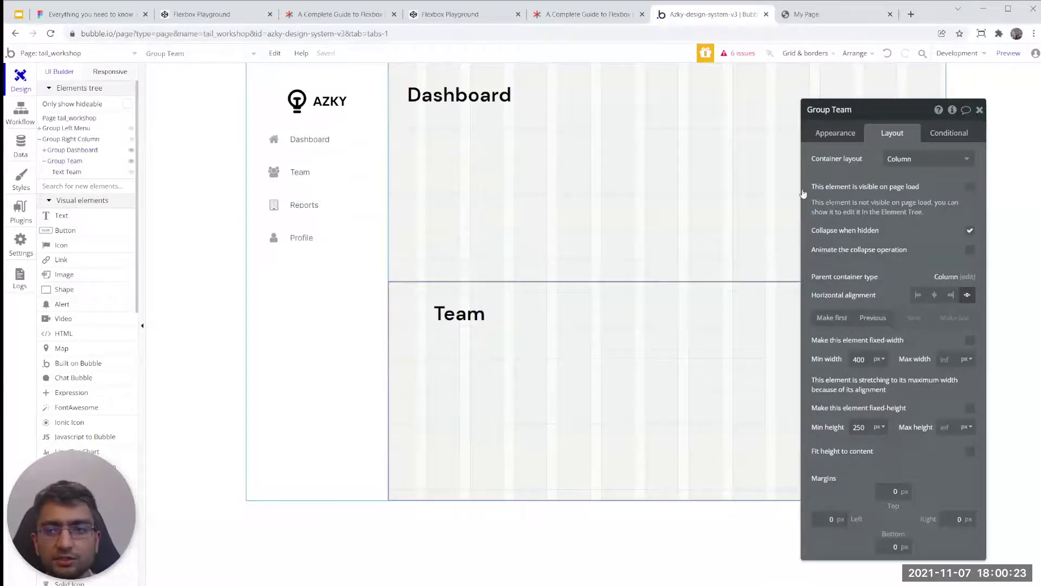
left_click(500, 225)
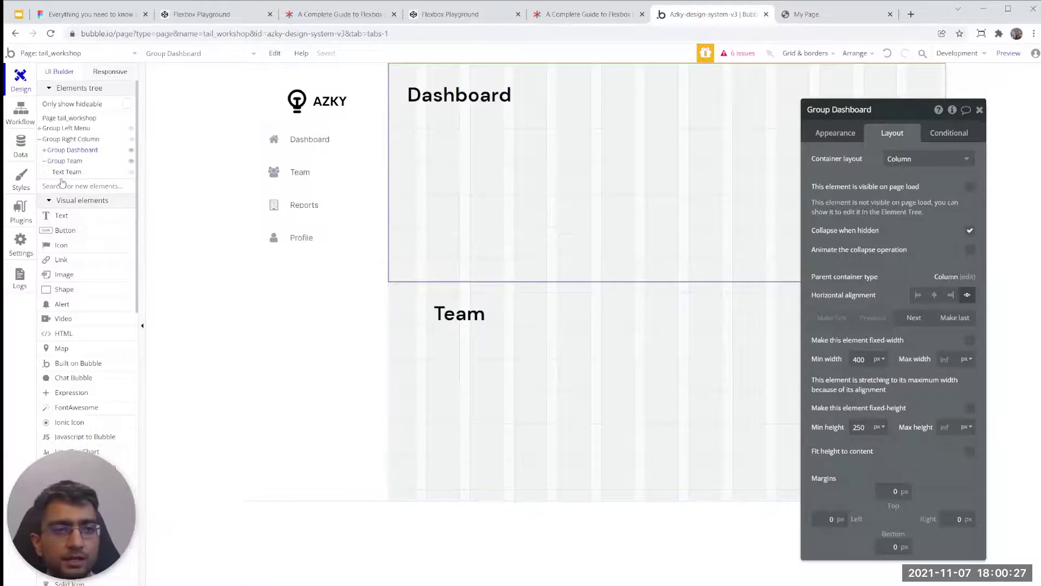
mouse_move(65, 161)
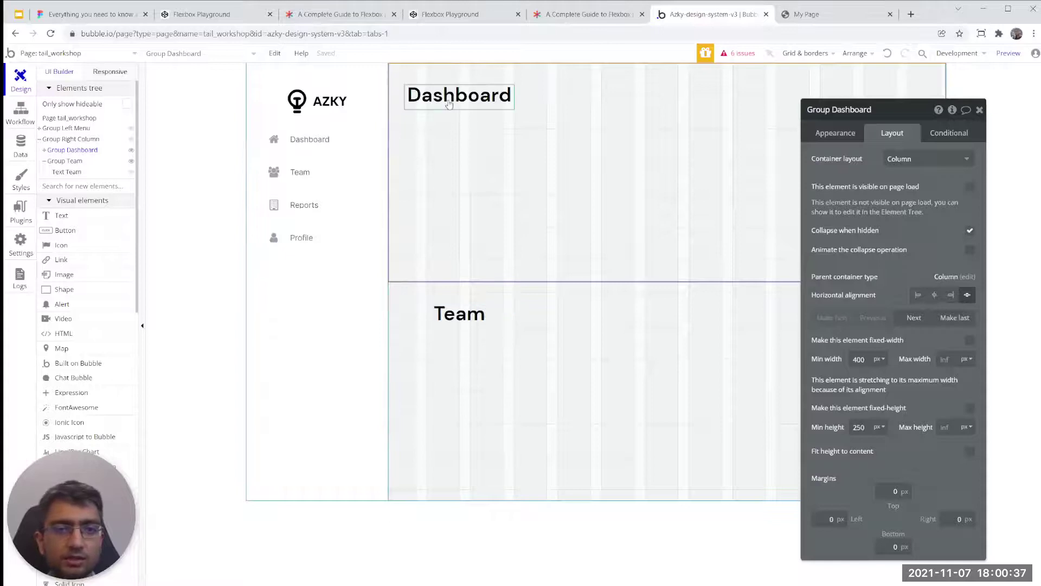
- Start a condition on Group Dashboard that reads the page URL parameter "url" with type OS Nav Dashboard
left_click(949, 133)
left_click(875, 162)
left_click(860, 165)
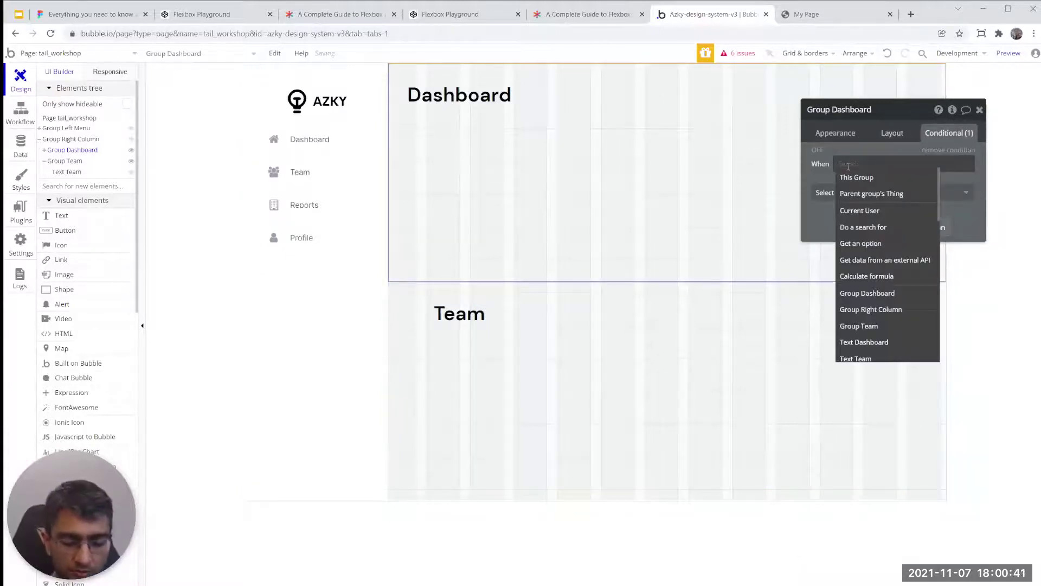
type("pag")
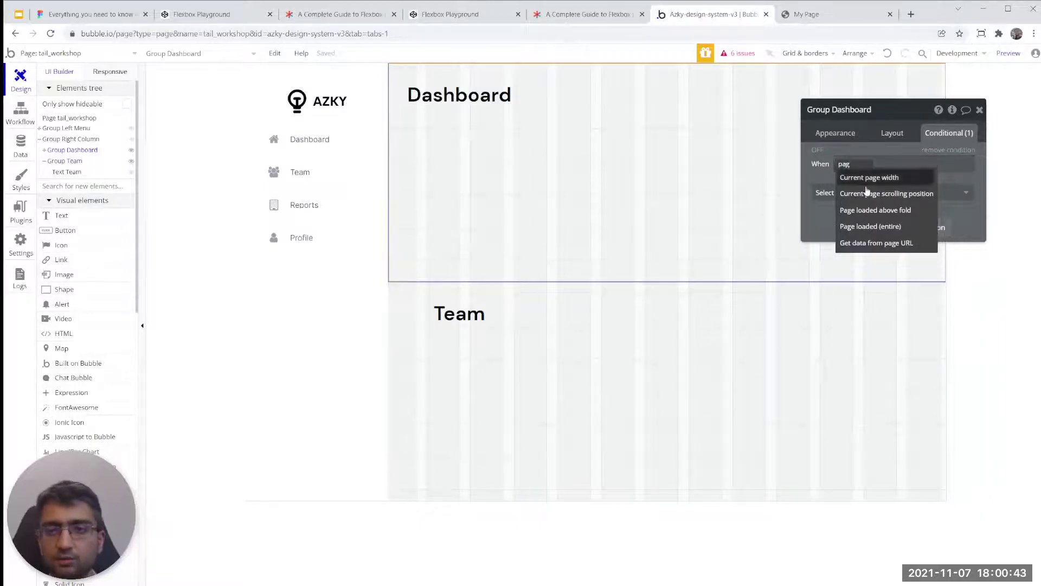
left_click(876, 243)
left_click(705, 159)
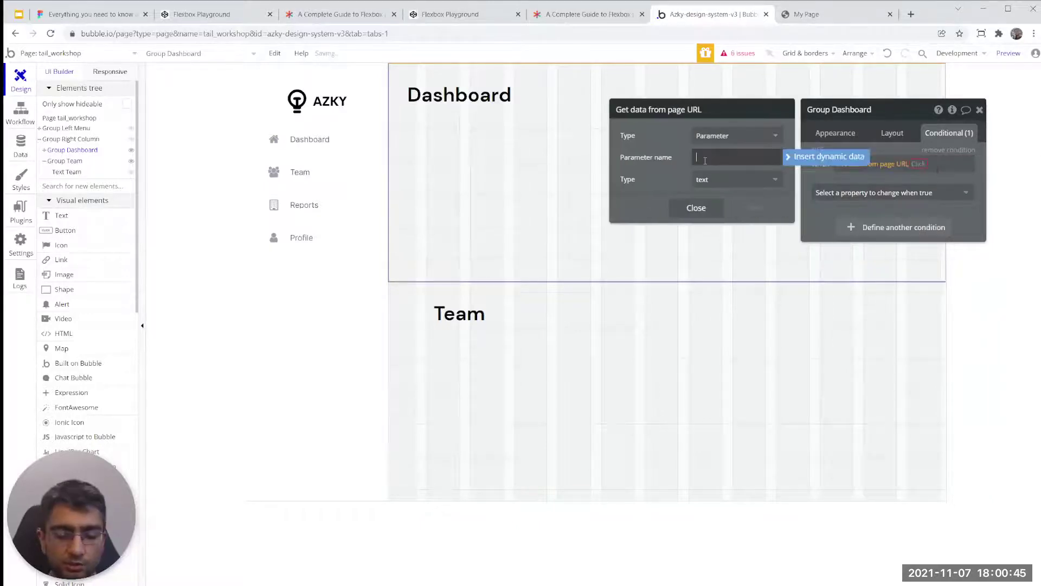
left_click(710, 178)
type("nav")
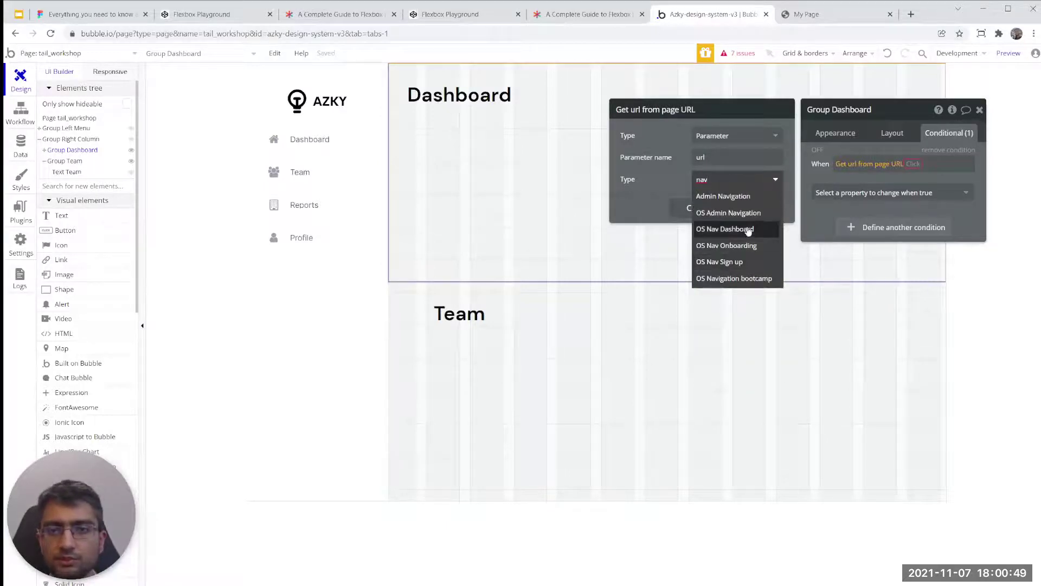
left_click(749, 229)
- Complete Group Dashboard's condition with "is Home" and make the element visible when it is true
left_click(914, 164)
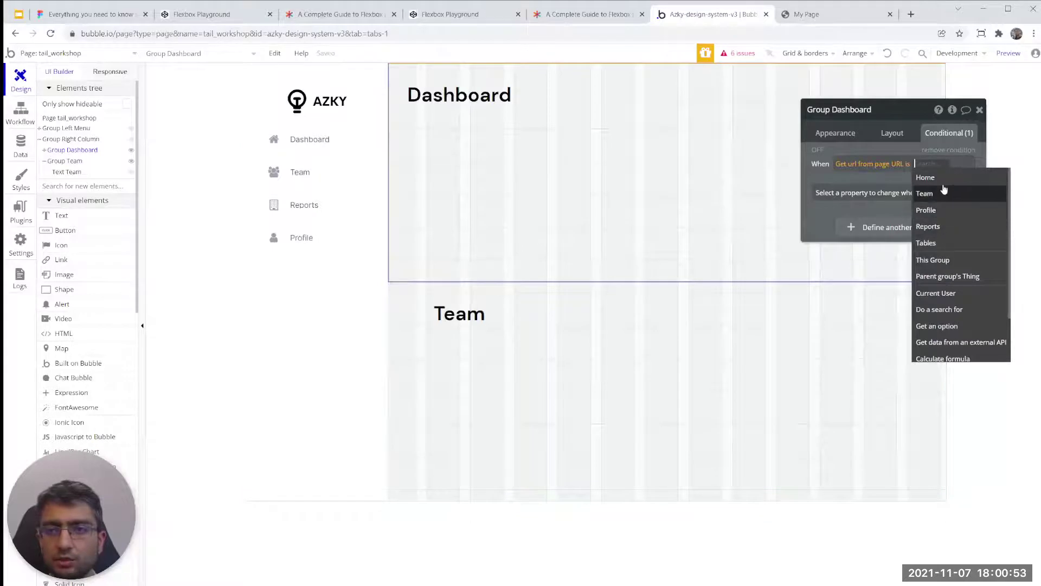
left_click(925, 178)
left_click(892, 193)
left_click(846, 225)
left_click(959, 189)
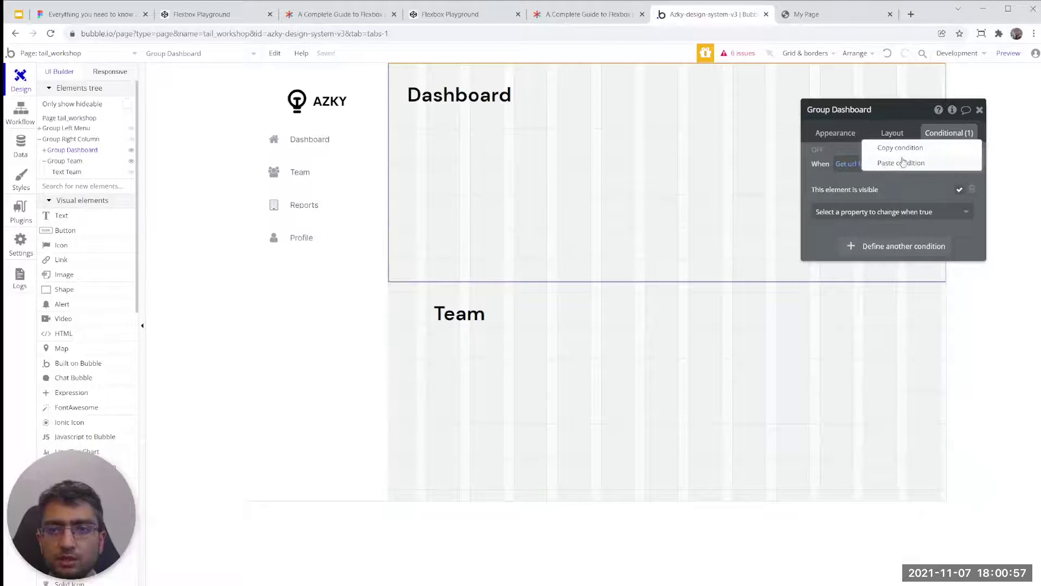
- Copy Group Dashboard's condition to Group Team and change its compared option to Team
left_click(651, 344)
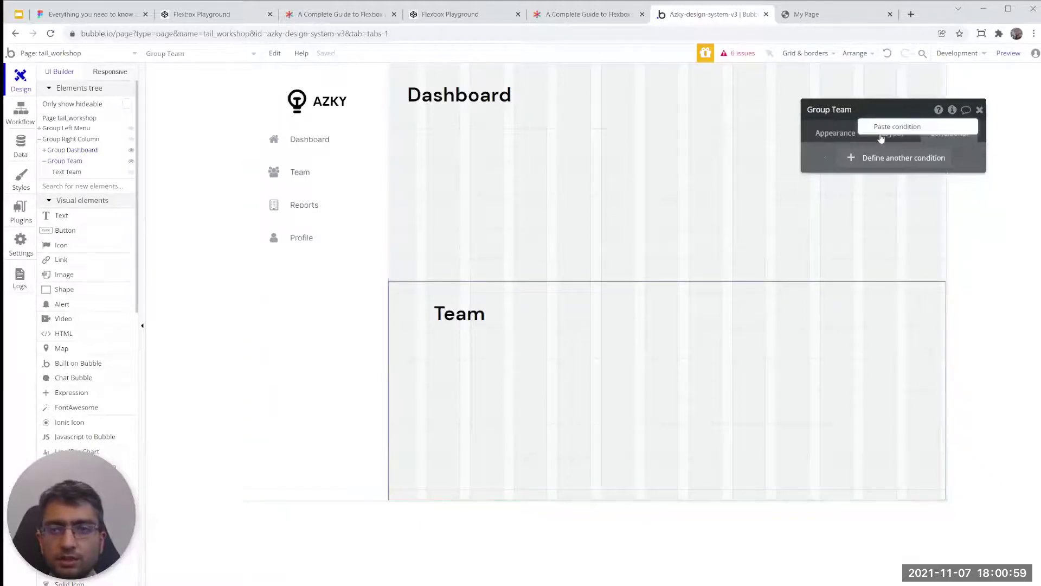
left_click(885, 135)
left_click(922, 164)
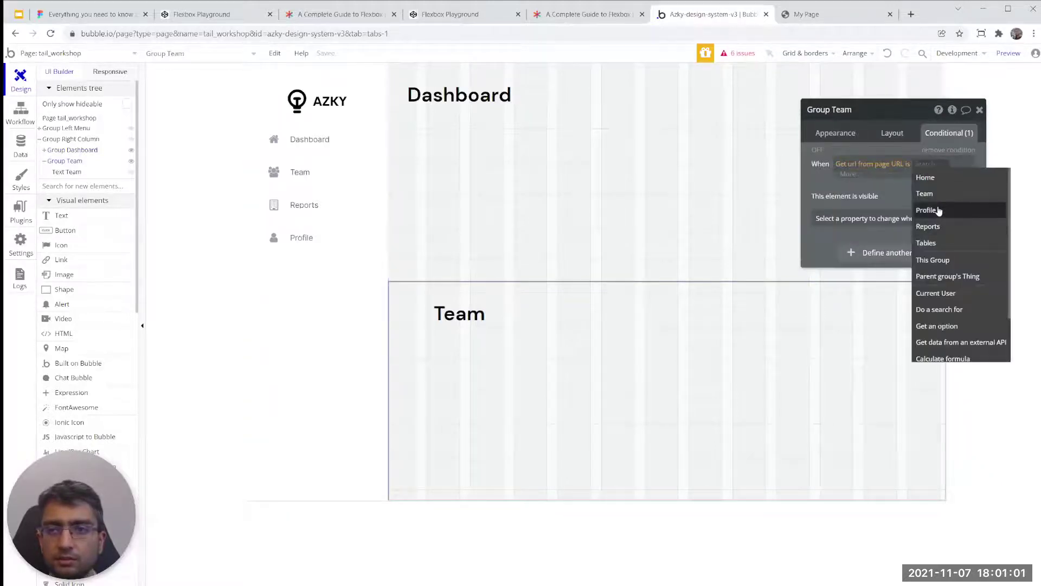
left_click(937, 194)
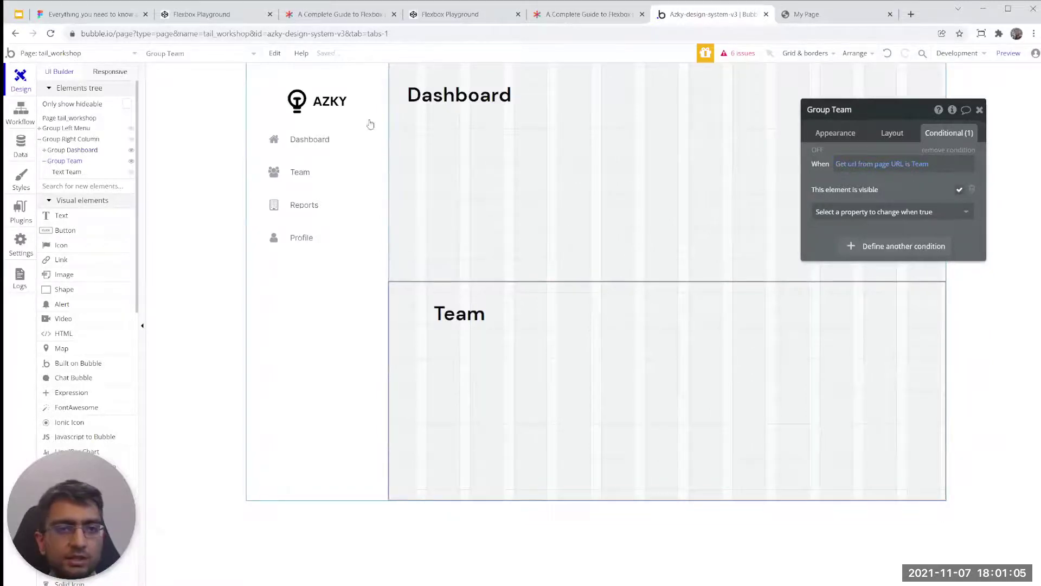
- Create a click workflow for the Dashboard menu item with a Go to page action targeting tail_workshop
left_click(356, 137)
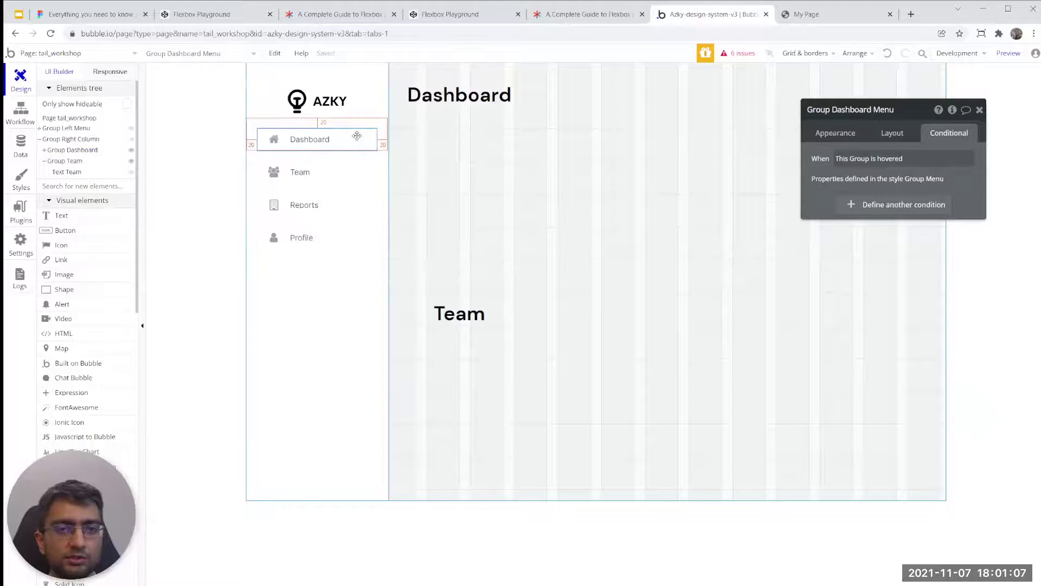
right_click(357, 135)
left_click(416, 433)
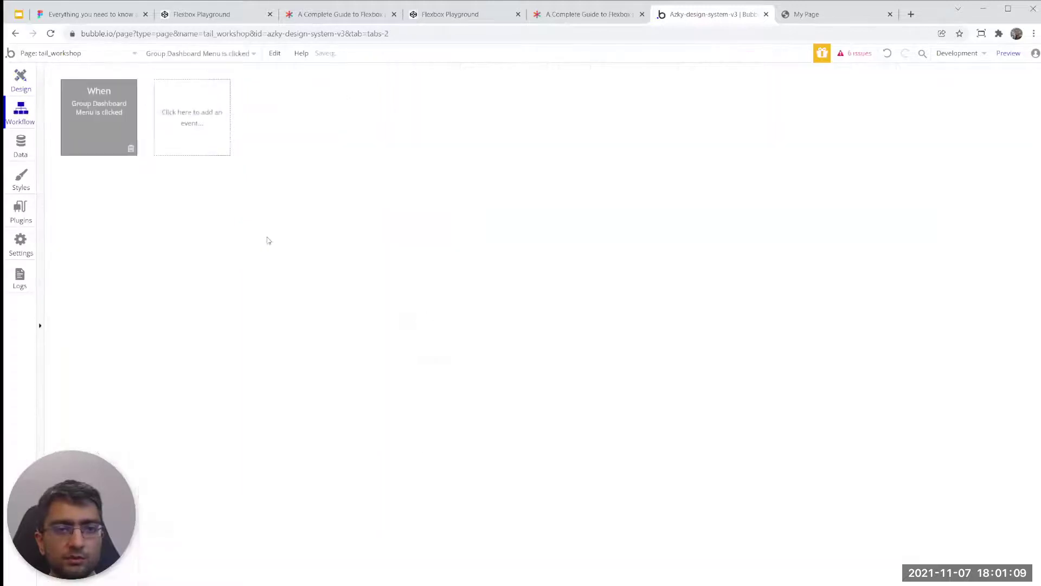
left_click(103, 201)
type("go to")
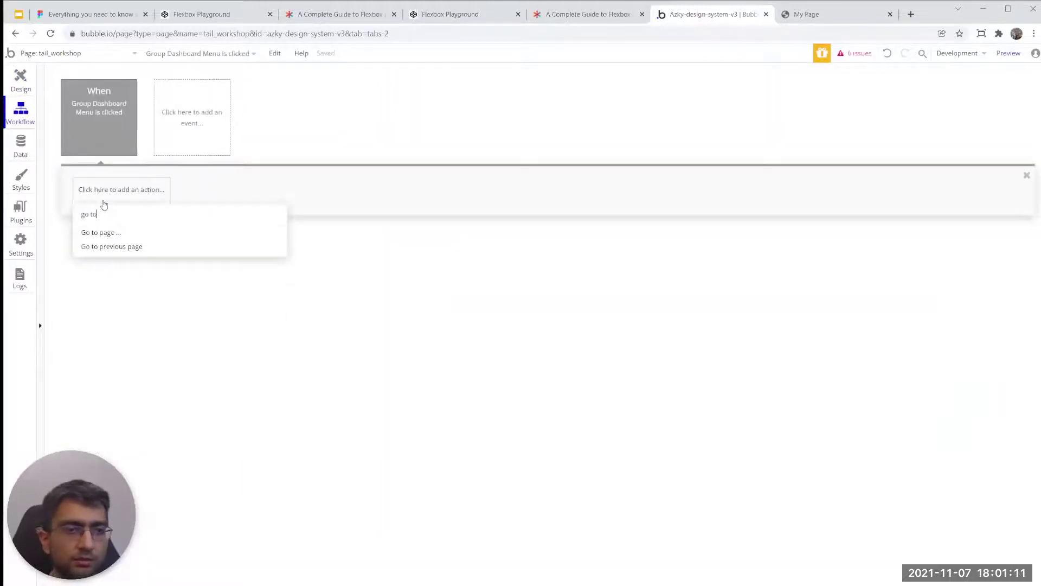
left_click(107, 234)
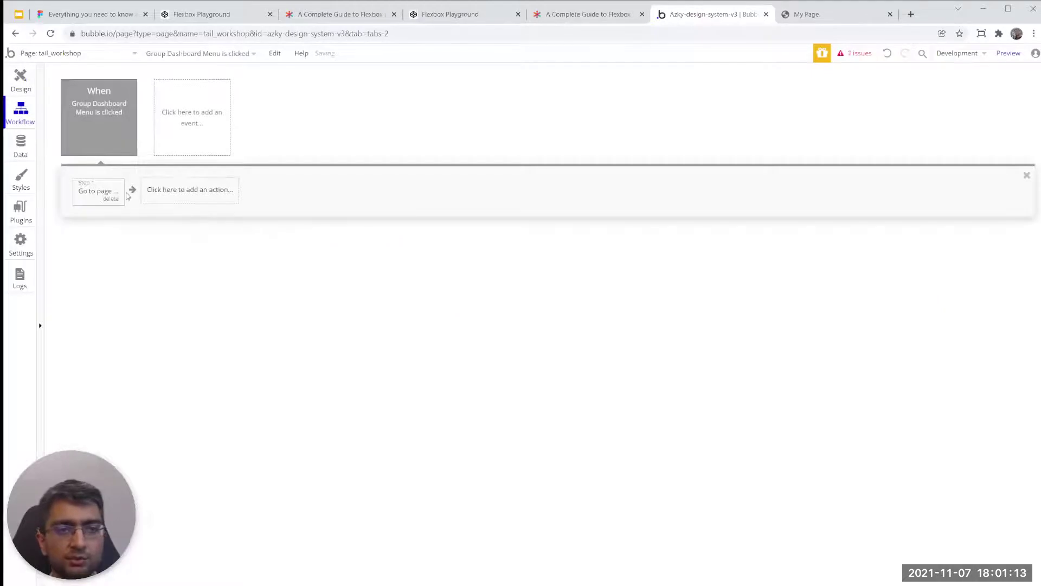
left_click(911, 136)
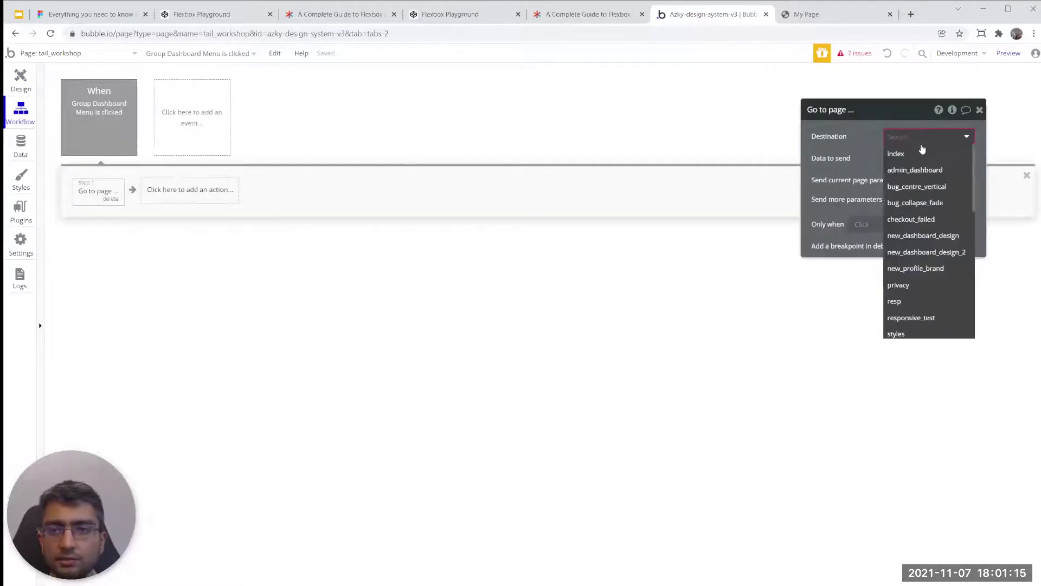
type("tail")
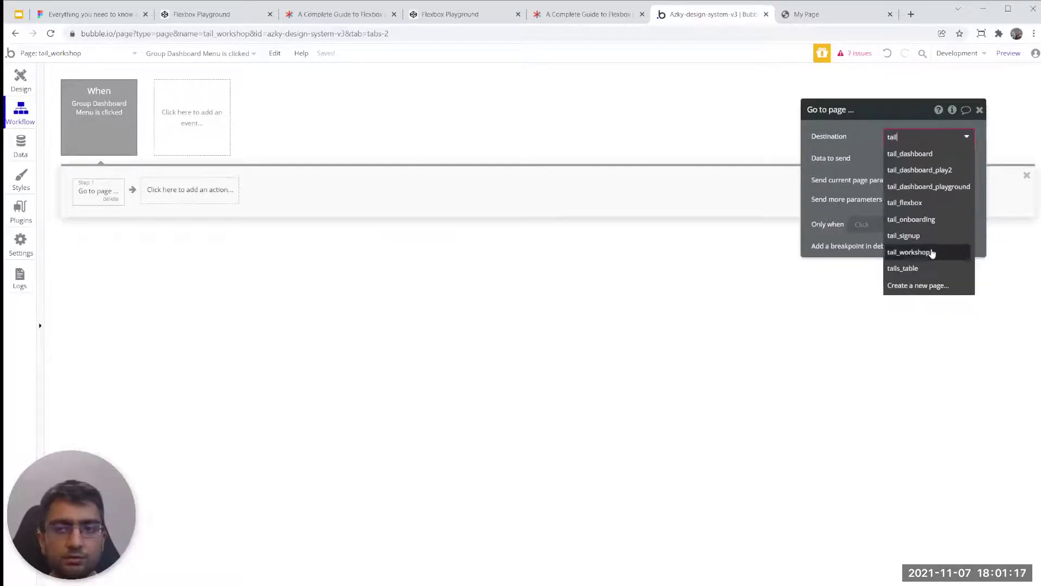
left_click(931, 252)
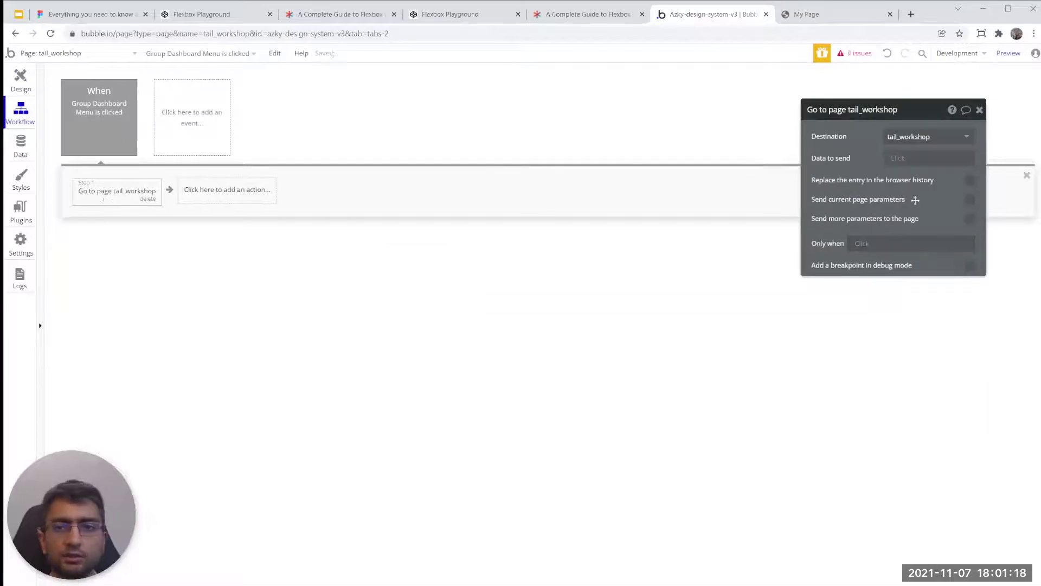
- Send a page parameter with key "nav" set to the Display of the OS Nav Dashboard option Home
left_click(969, 218)
left_click(849, 241)
type("nav")
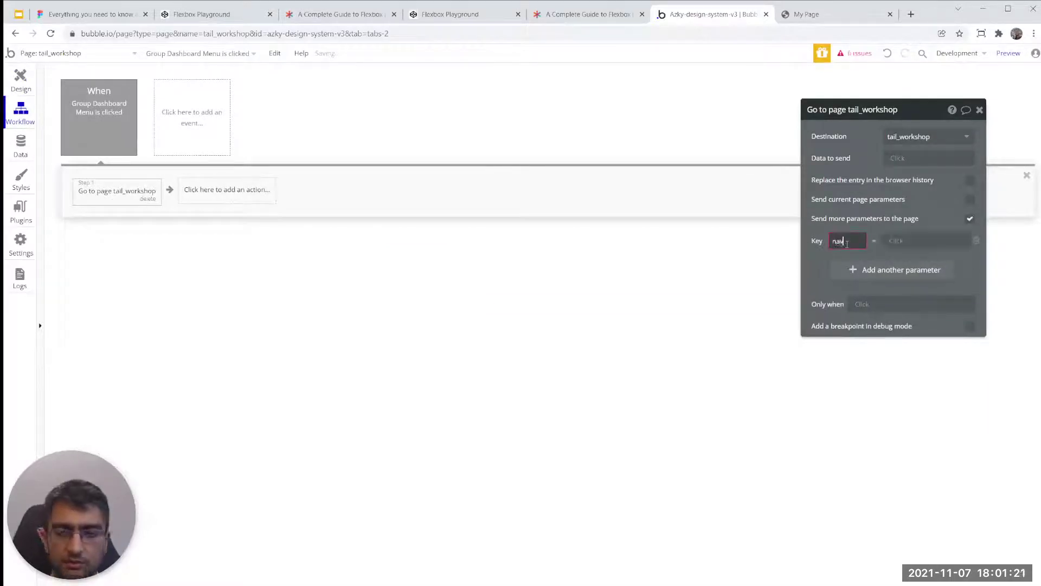
left_click(896, 240)
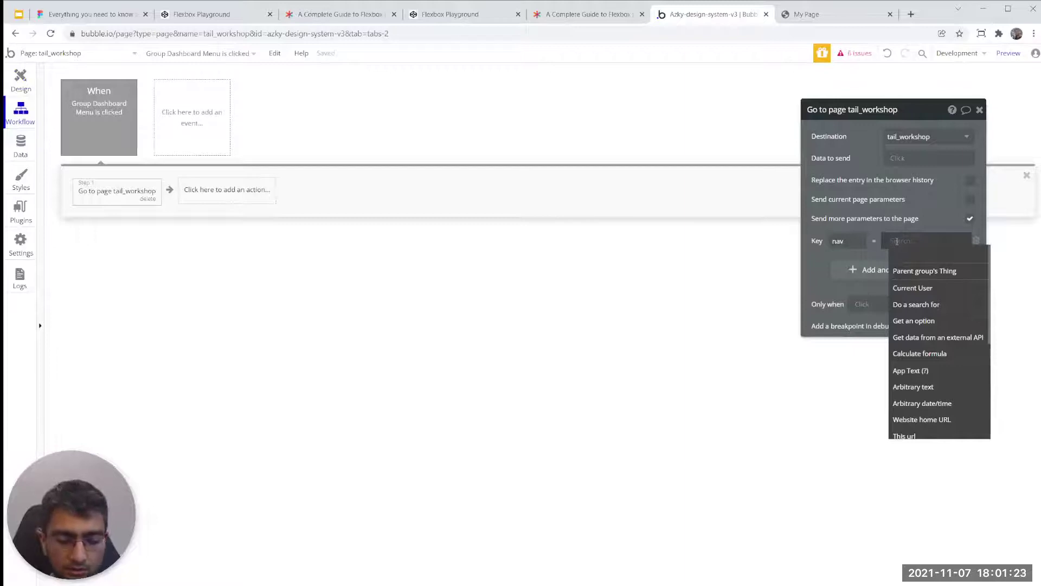
type("get")
left_click(914, 278)
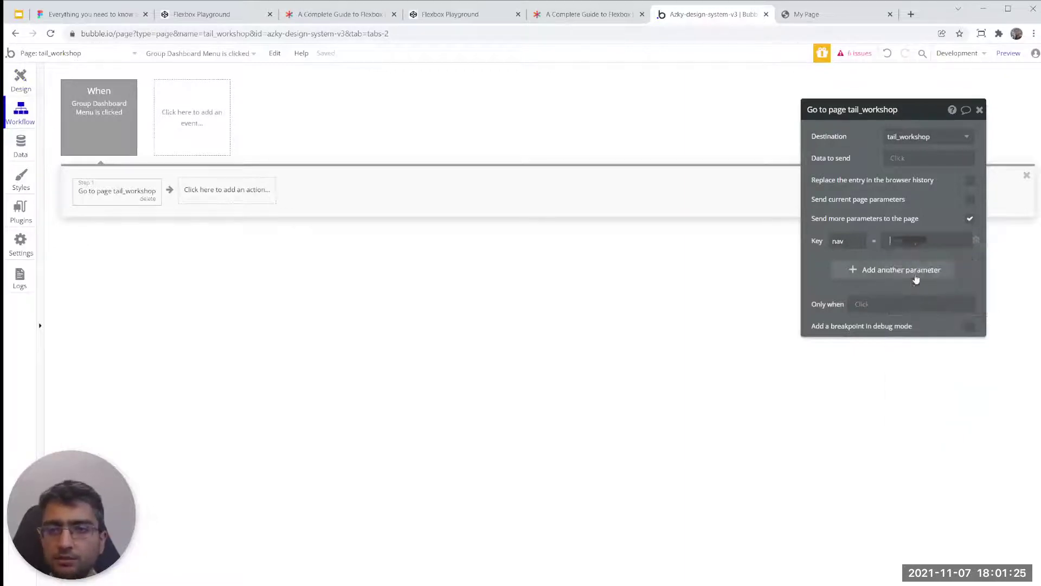
left_click(777, 135)
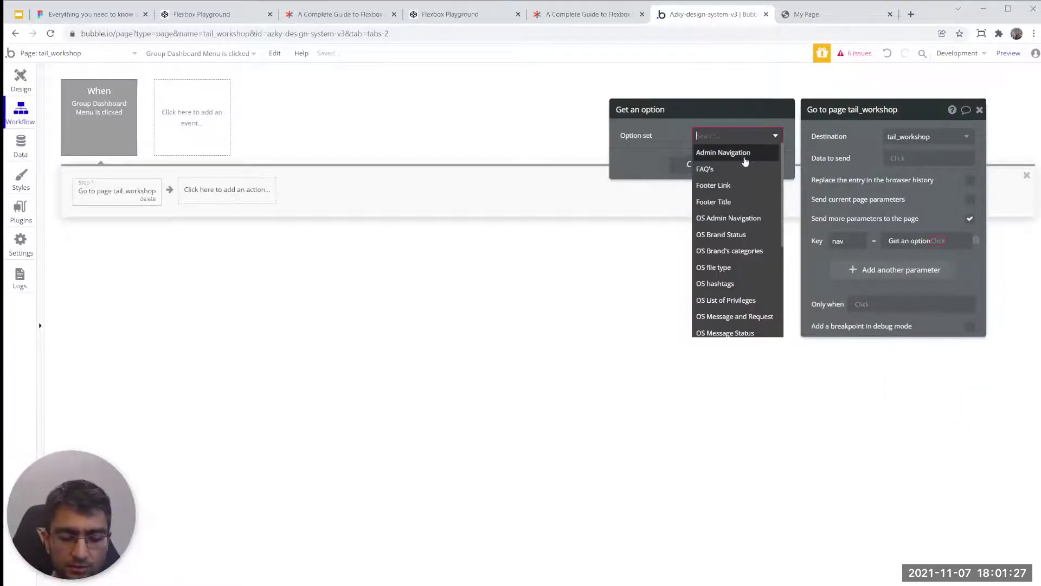
type("dash")
left_click(744, 154)
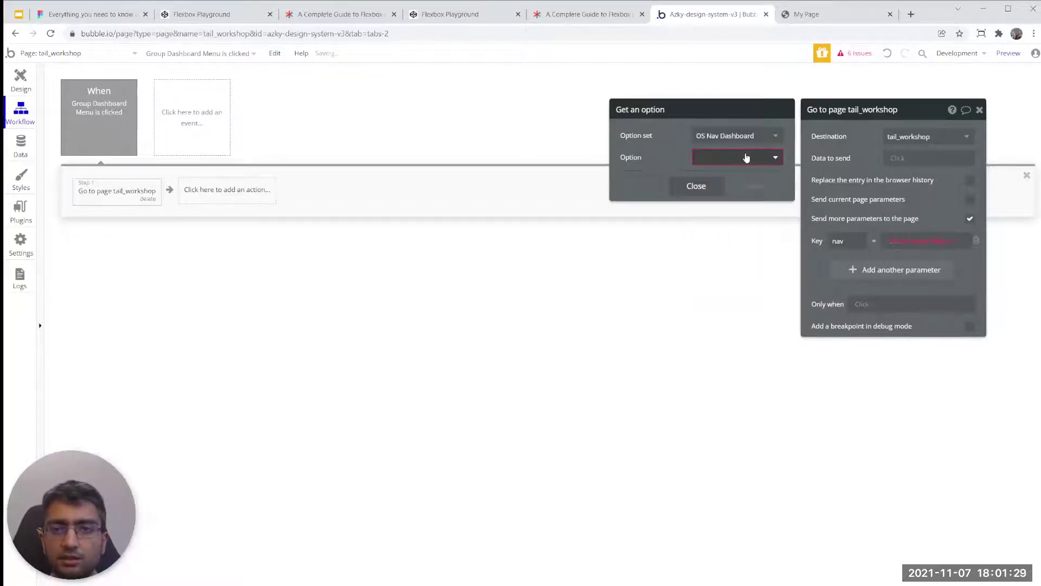
left_click(731, 194)
left_click(920, 241)
left_click(927, 254)
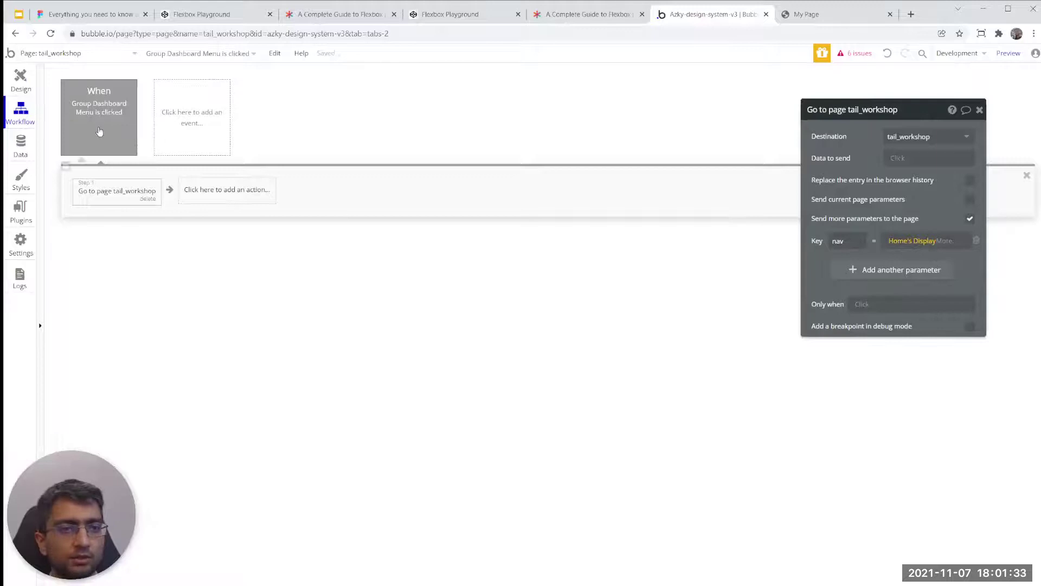
- Create a click workflow for the Team menu item and paste in a copy of the Dashboard item's Go to page action
left_click(100, 132)
left_click(112, 189)
right_click(112, 190)
left_click(136, 244)
left_click(22, 81)
left_click(365, 174)
right_click(363, 176)
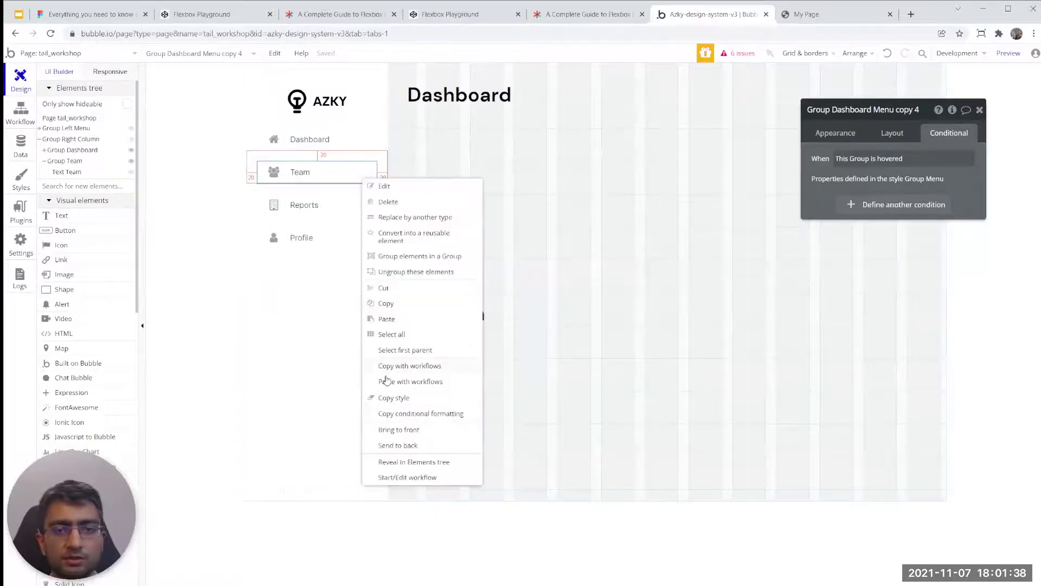
left_click(410, 477)
right_click(99, 190)
left_click(119, 197)
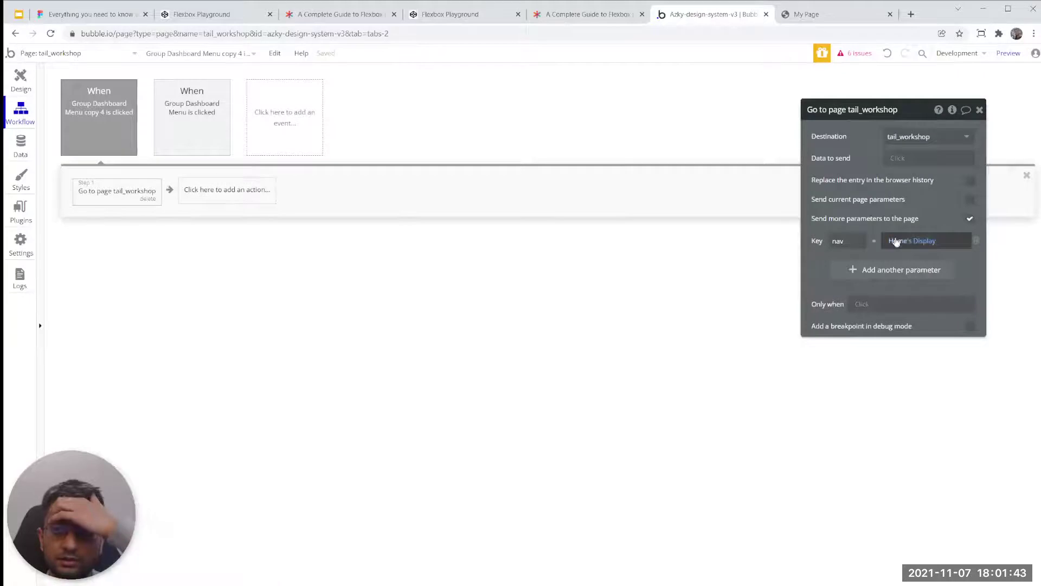
- Change the pasted action's "nav" parameter value to the option Team
left_click(896, 240)
left_click(722, 157)
left_click(716, 208)
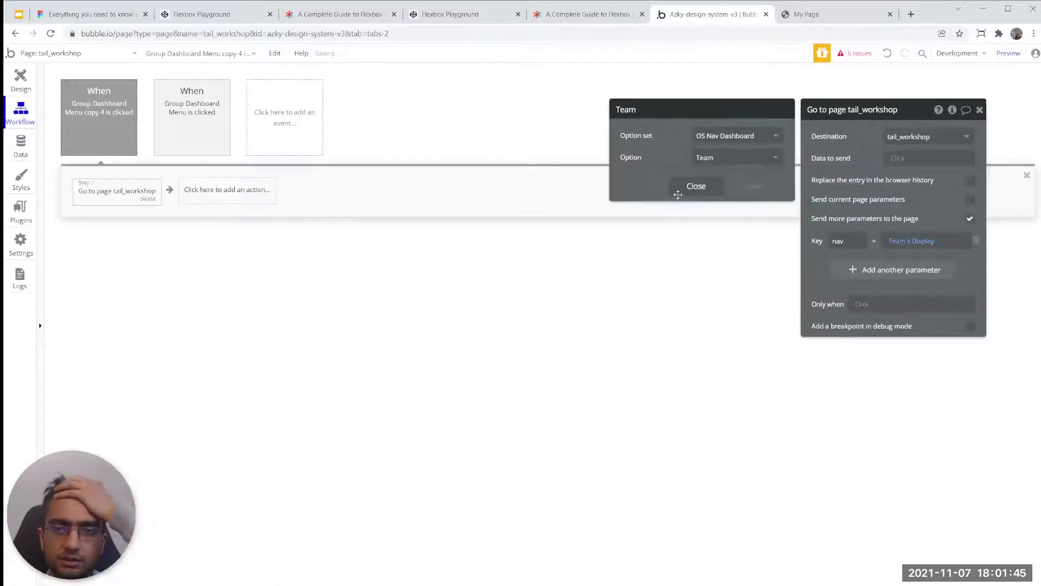
- Rename the copied menu group around the Team entry to "Group Team Menu" in the page design
left_click(20, 80)
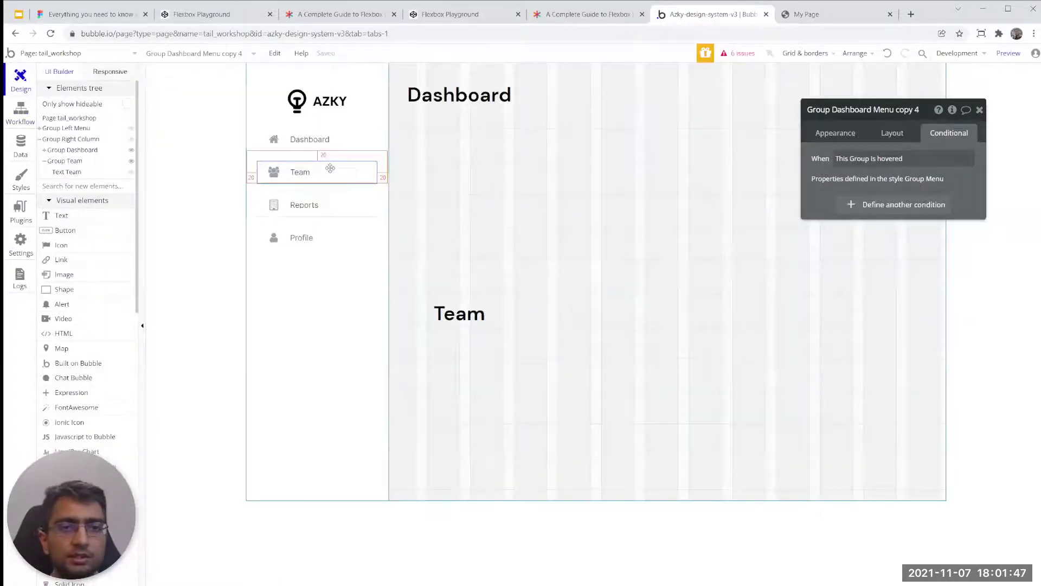
left_click(890, 109)
double_click(850, 109)
type("Team Menu")
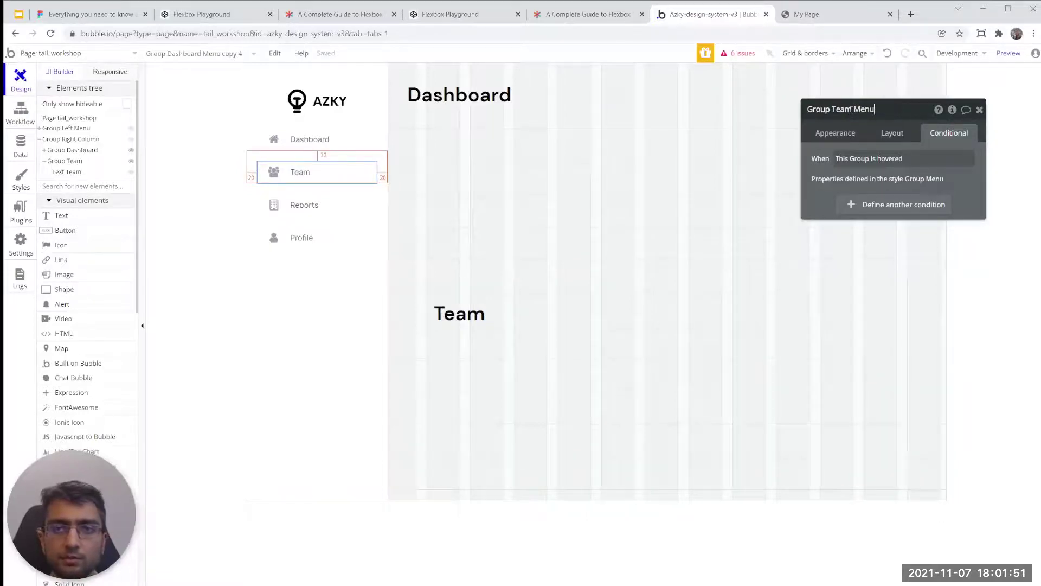
key("Return")
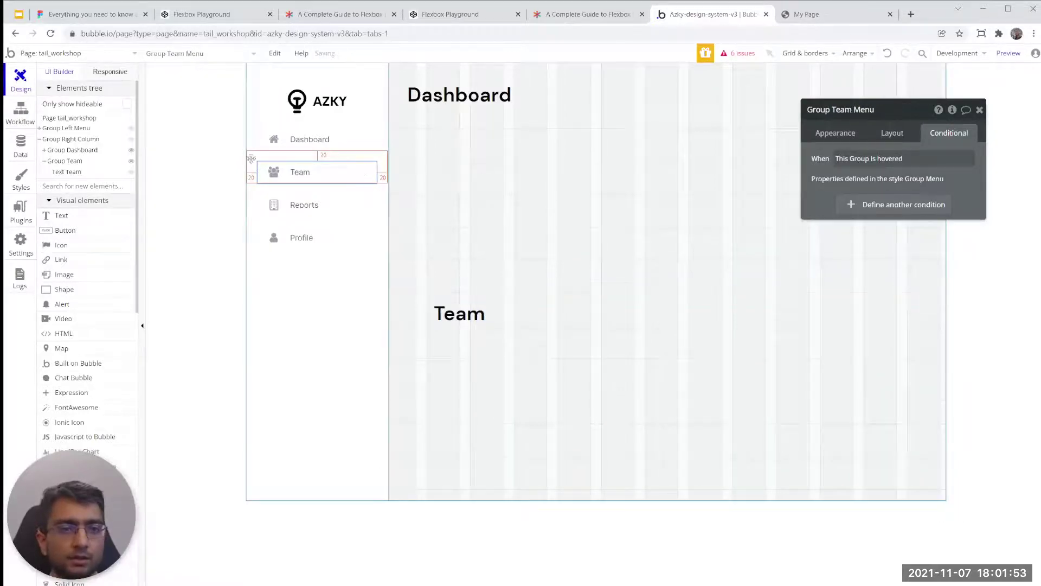
- Examine the page-load visibility and conditional settings of the Dashboard and Team content groups and of their menu groups
left_click(495, 173)
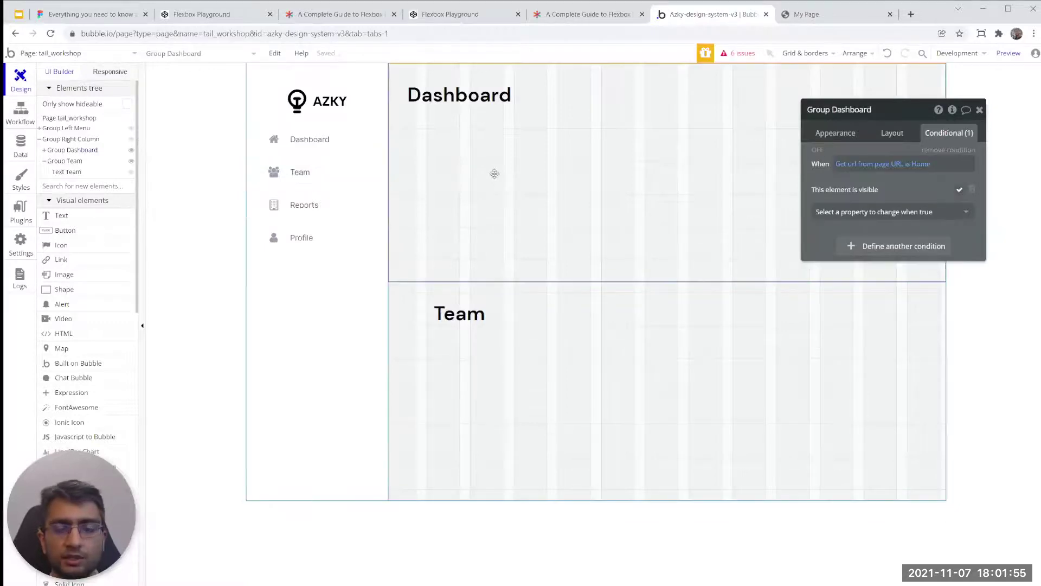
left_click(65, 139)
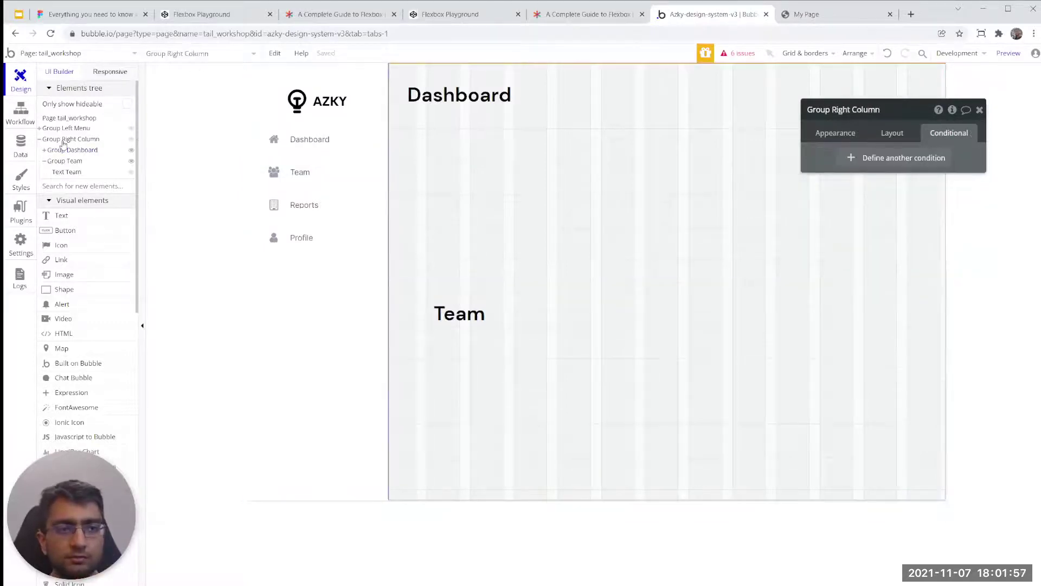
left_click(75, 150)
left_click(892, 132)
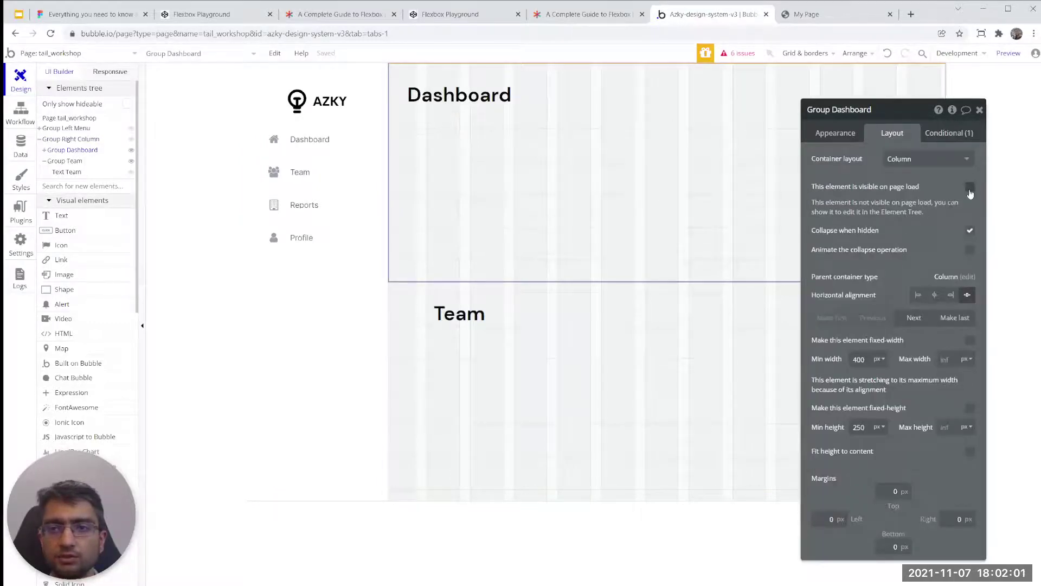
left_click(663, 341)
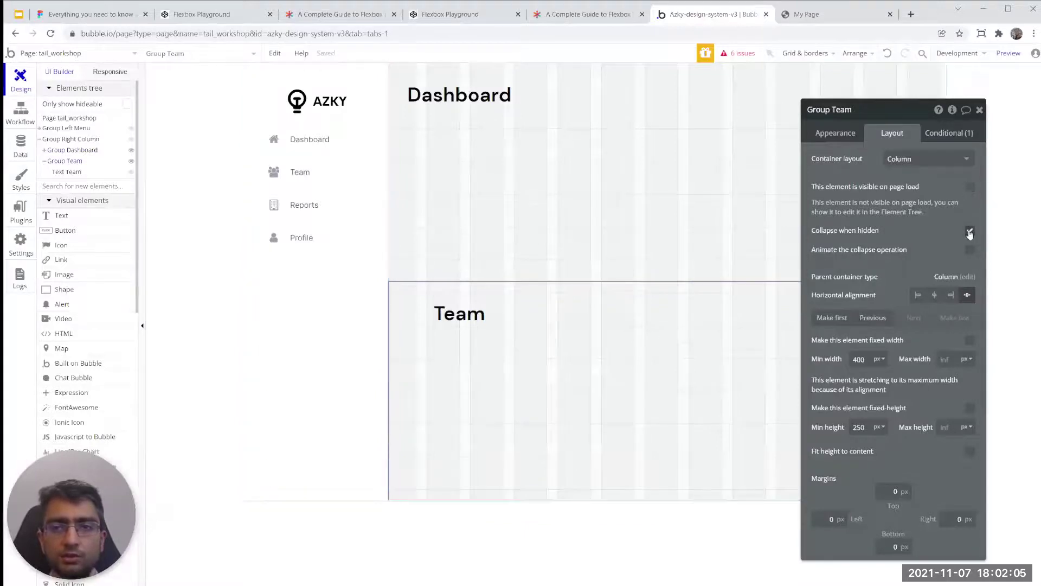
left_click(949, 133)
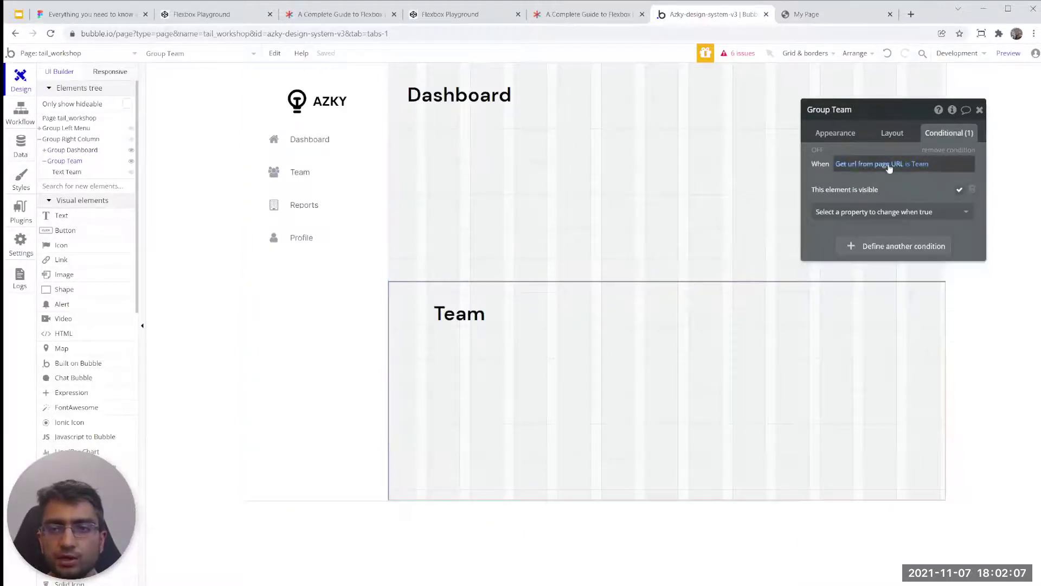
left_click(566, 213)
left_click(684, 350)
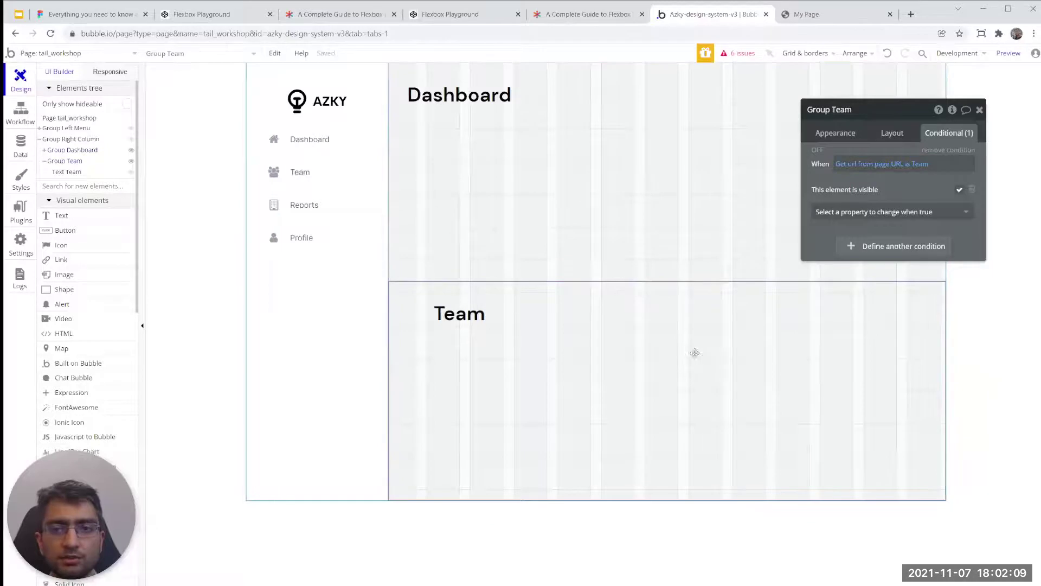
left_click(362, 146)
left_click(354, 171)
left_click(360, 145)
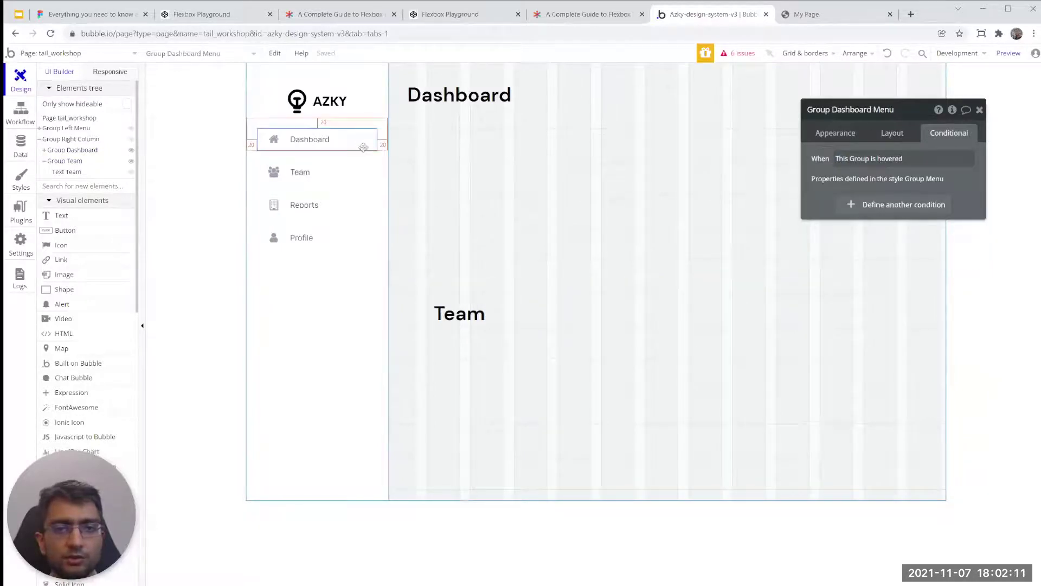
left_click(365, 173)
left_click(363, 141)
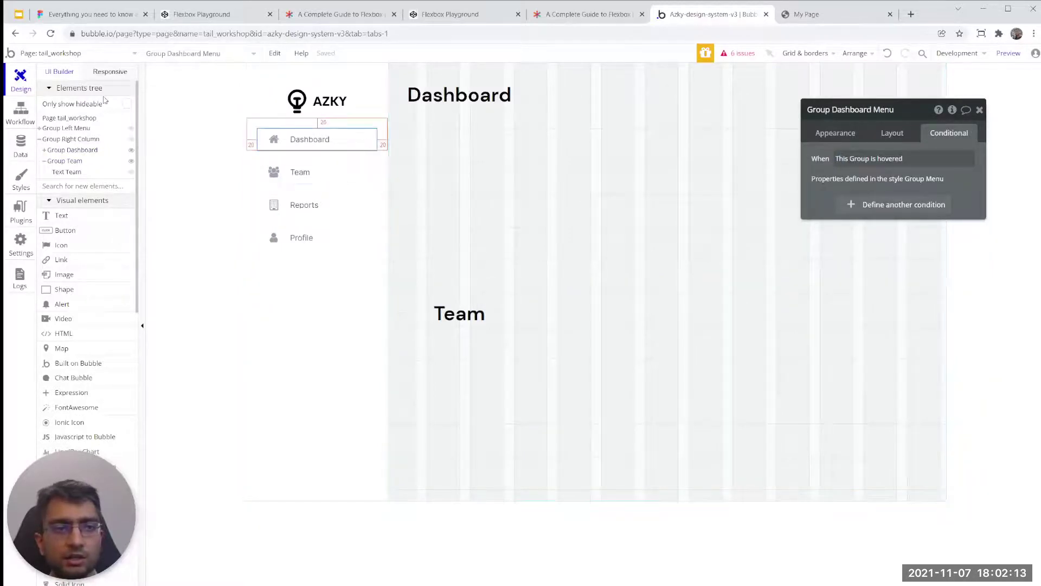
- Create a "Page is loaded" workflow event and add a Go to page action to it
left_click(21, 113)
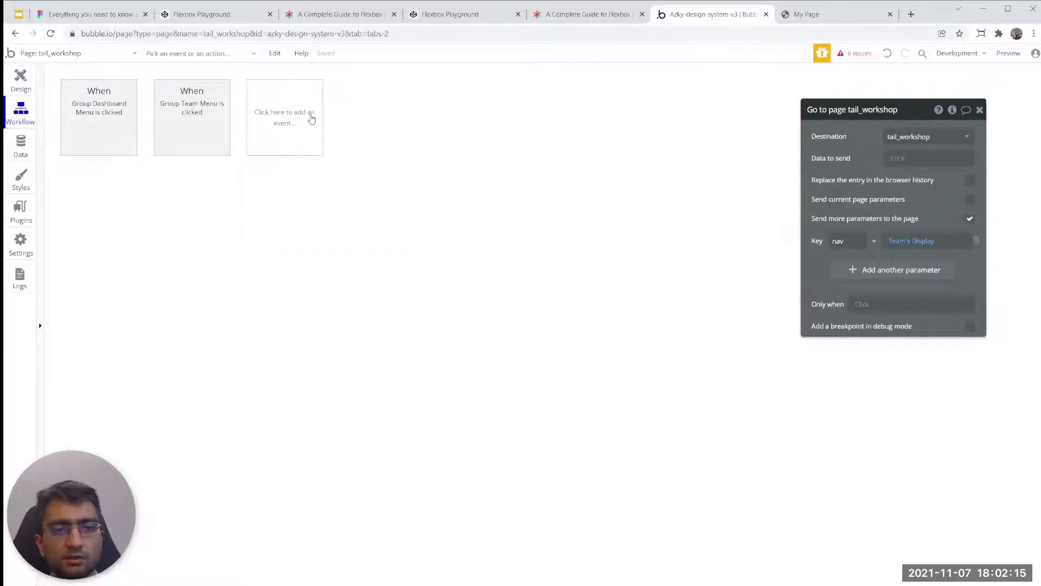
left_click(309, 114)
left_click(353, 191)
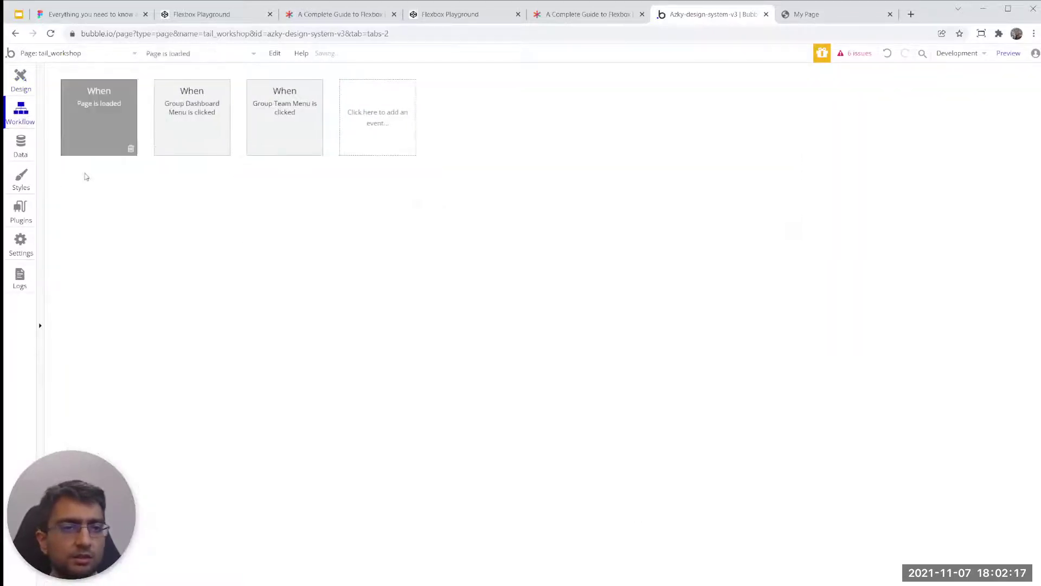
left_click(99, 191)
type("go")
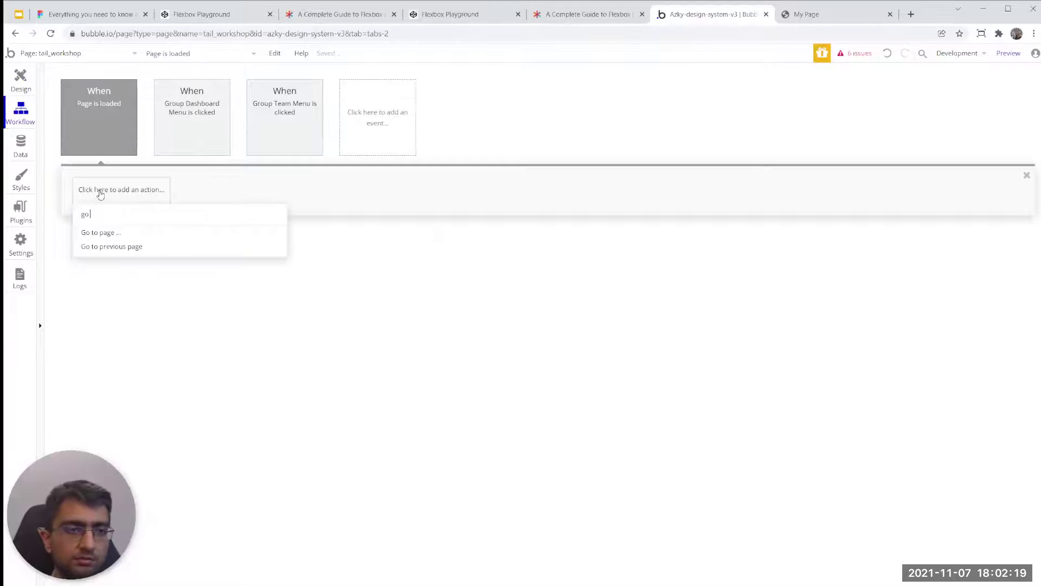
left_click(112, 233)
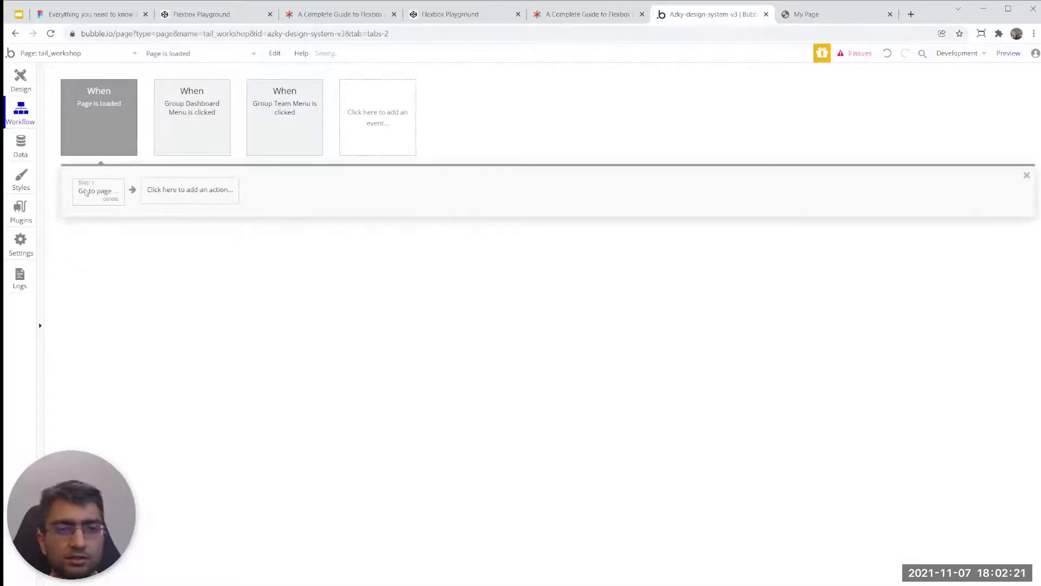
- Set the Go to page destination to tail_workshop and send an extra page parameter with the key nav
left_click(86, 192)
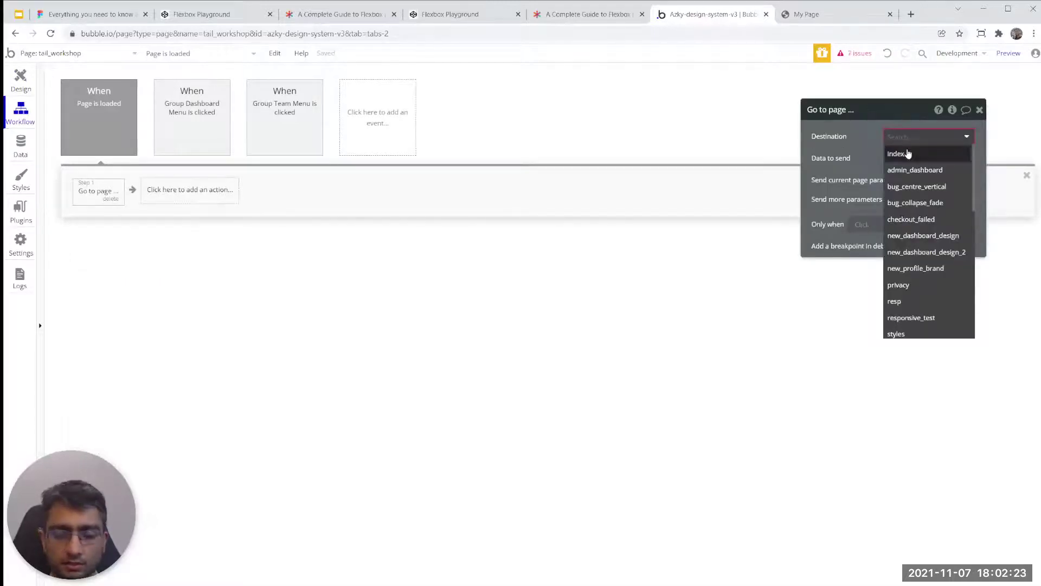
type("tail")
left_click(929, 252)
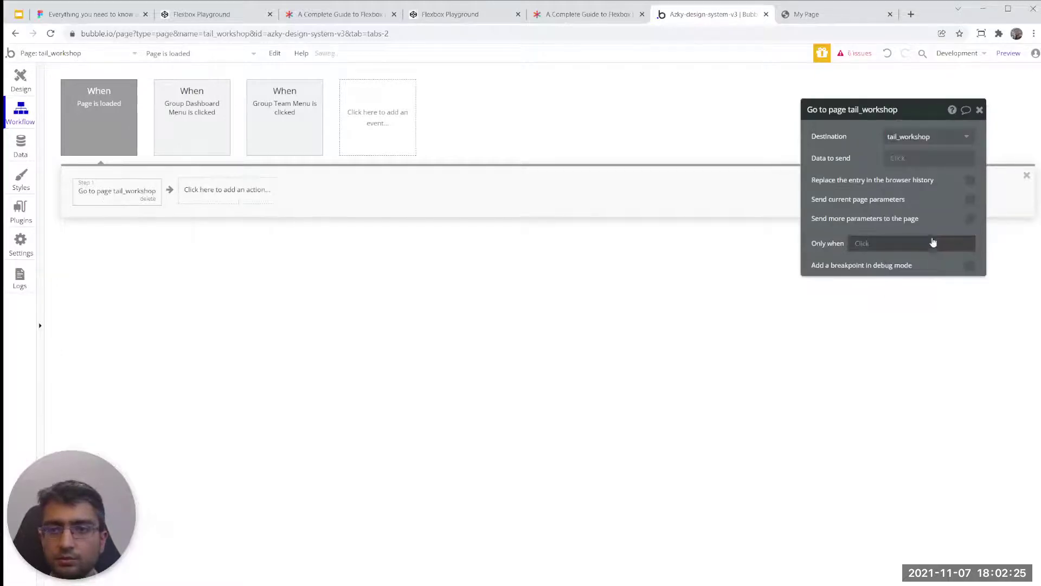
left_click(974, 222)
left_click(834, 245)
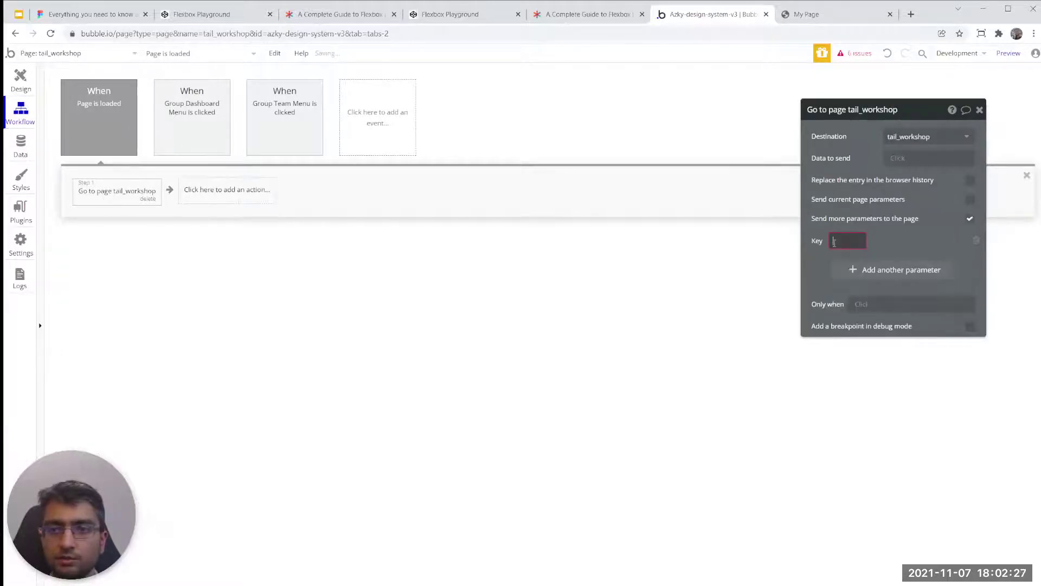
type("nav")
left_click(895, 244)
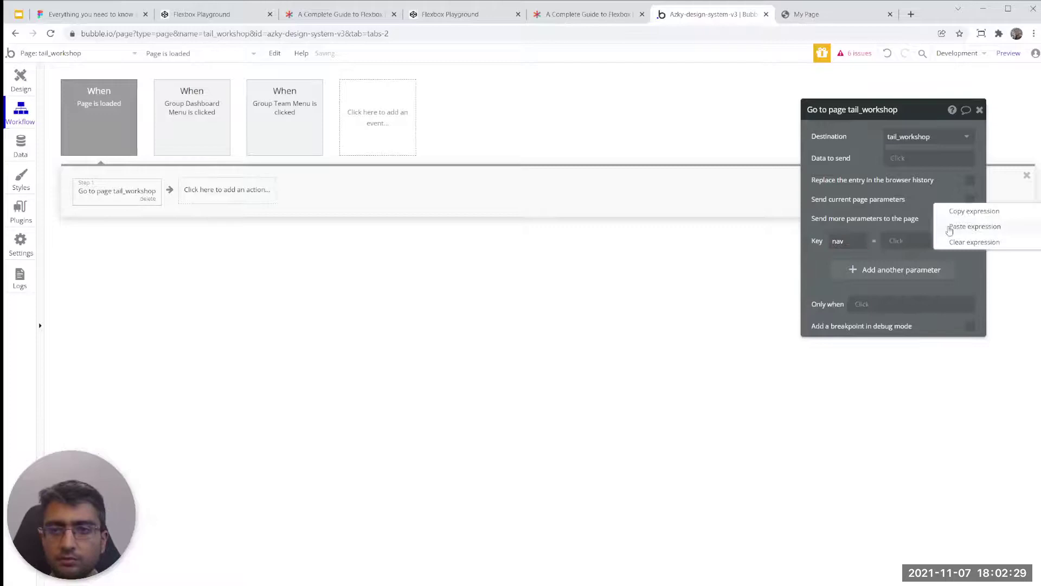
left_click(949, 230)
left_click(912, 248)
left_click(918, 288)
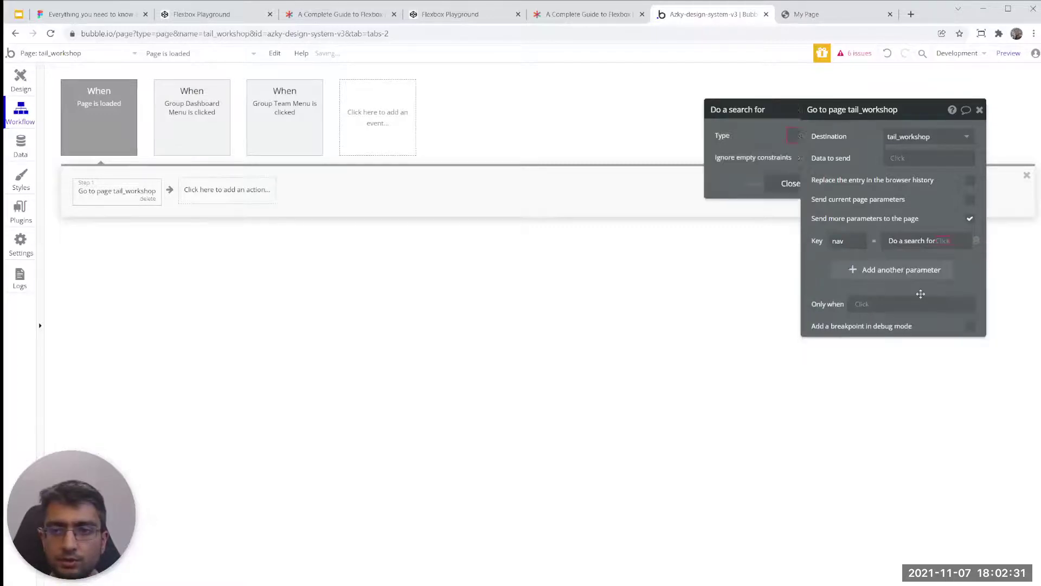
left_click(763, 183)
- Set the nav parameter's value to the Display of the Home option from the OS Nav Dashboard option set
left_click(897, 240)
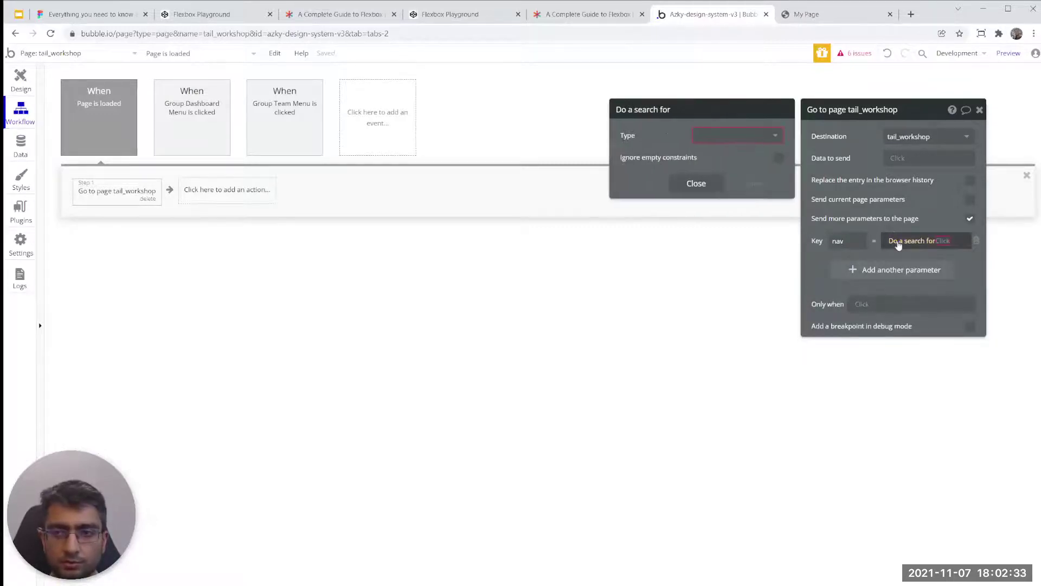
type("get")
left_click(914, 270)
left_click(750, 135)
type("das")
left_click(727, 152)
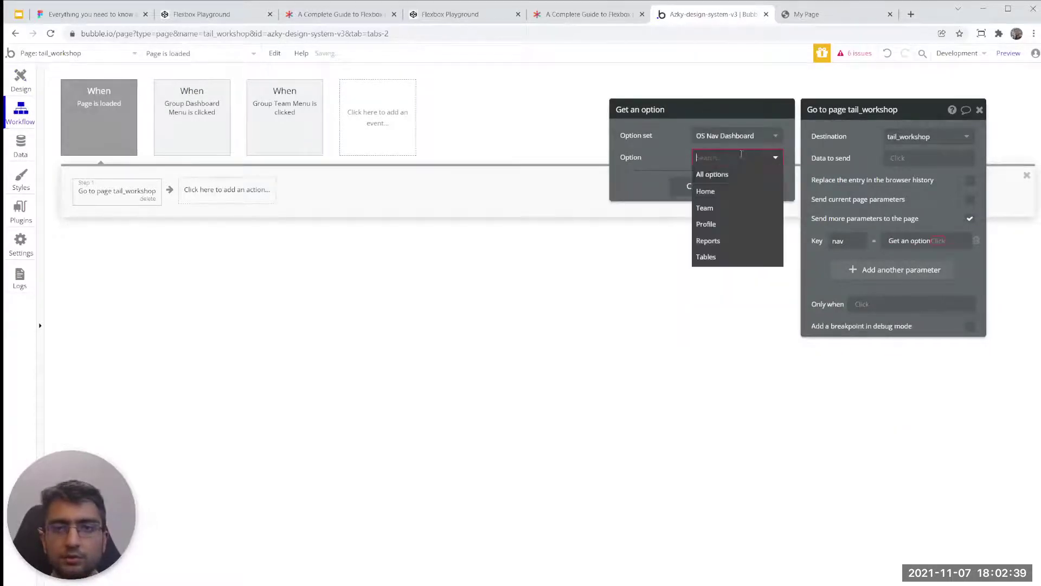
left_click(721, 191)
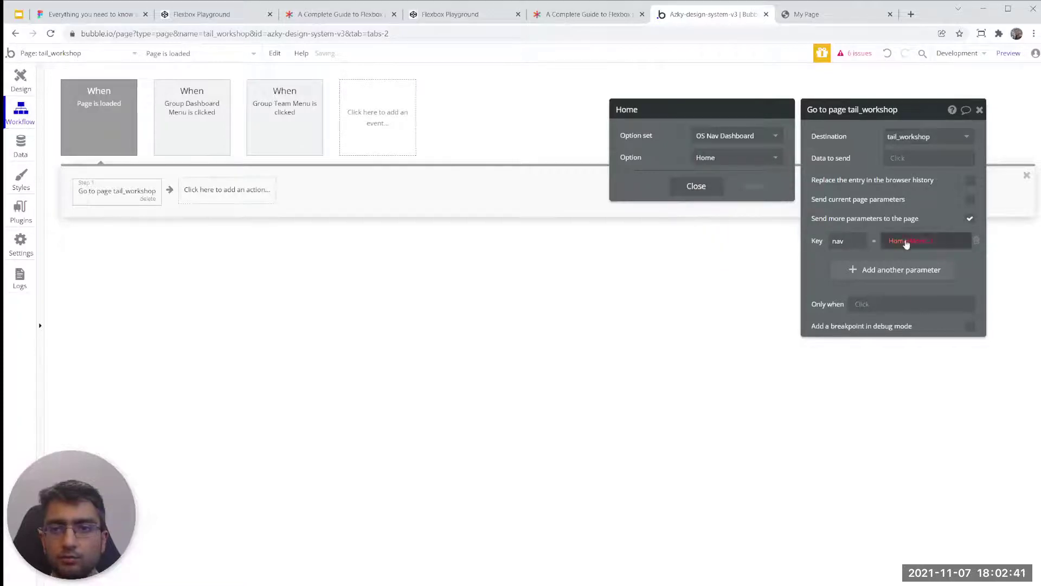
left_click(921, 241)
left_click(923, 255)
- Restrict the action to run only when the nav URL parameter, of type OS Nav Dashboard, is empty
left_click(861, 303)
type("url")
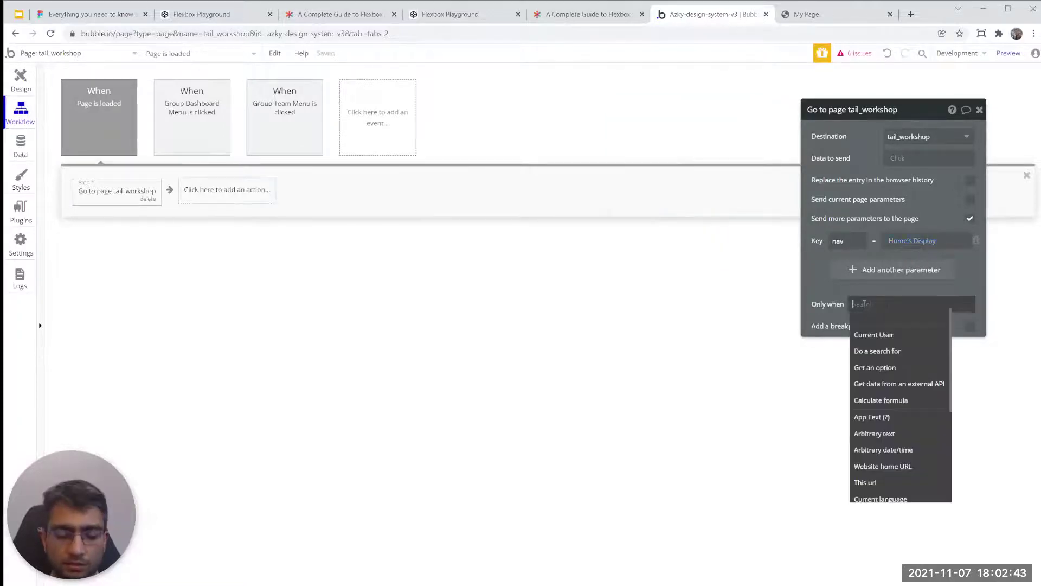
left_click(895, 365)
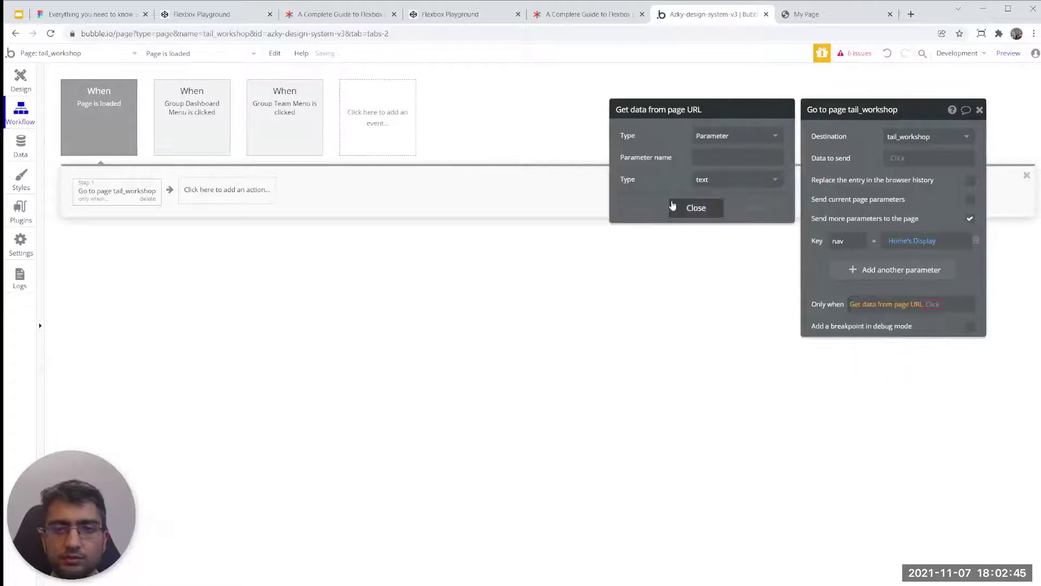
left_click(705, 160)
type("nav")
left_click(714, 185)
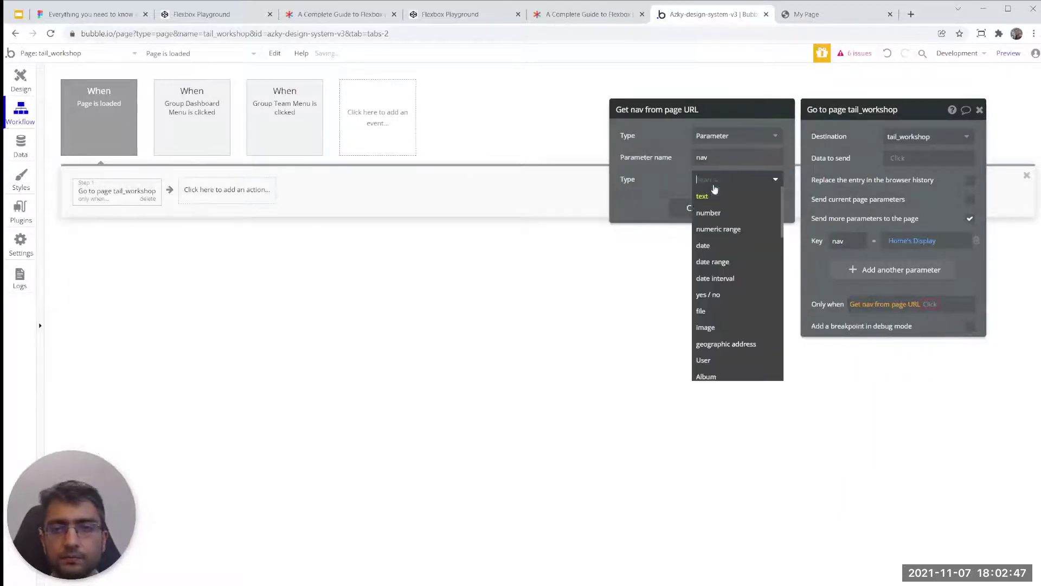
type("da")
left_click(735, 197)
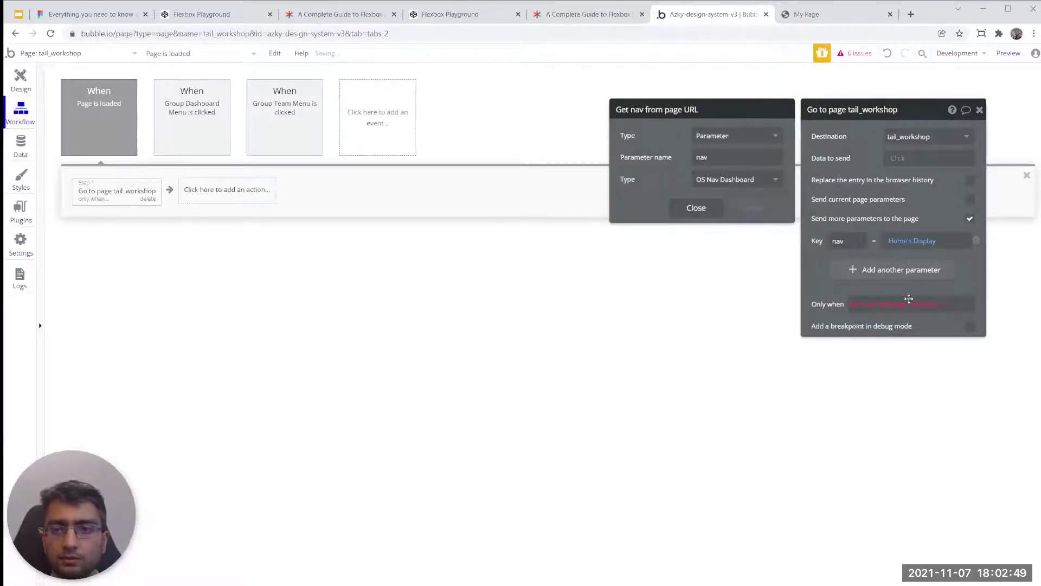
left_click(909, 299)
left_click(939, 365)
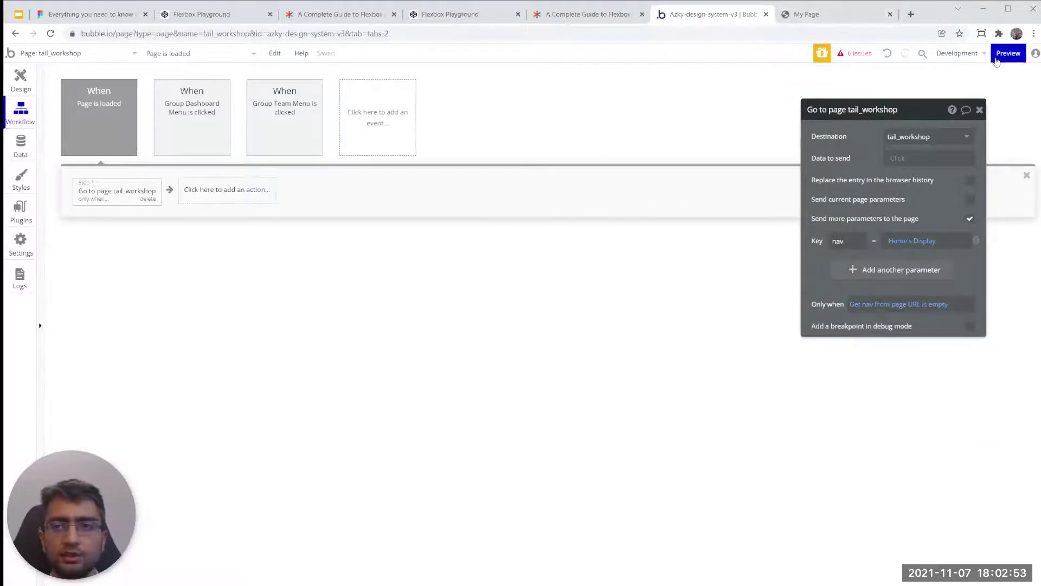
- Preview the app and load the tail_workshop page without any URL parameters in the existing test window
left_click(1008, 52)
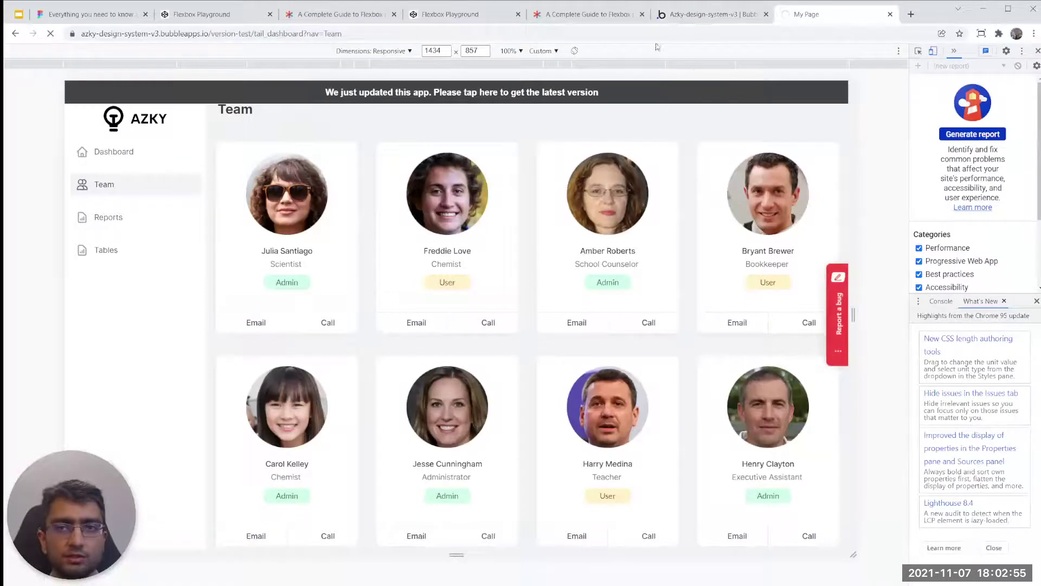
middle_click(15, 35)
left_click(854, 14)
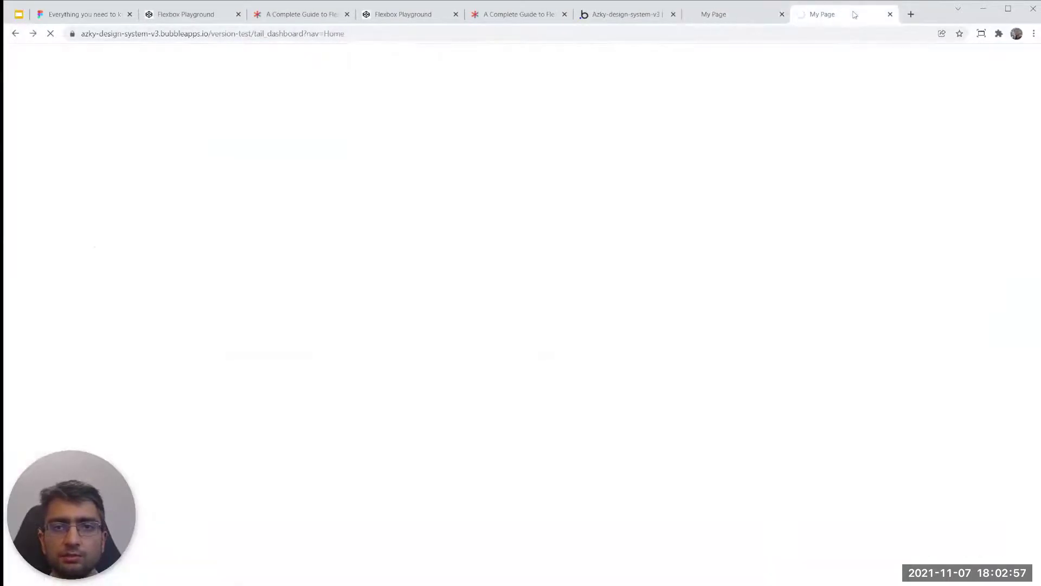
left_click(714, 17)
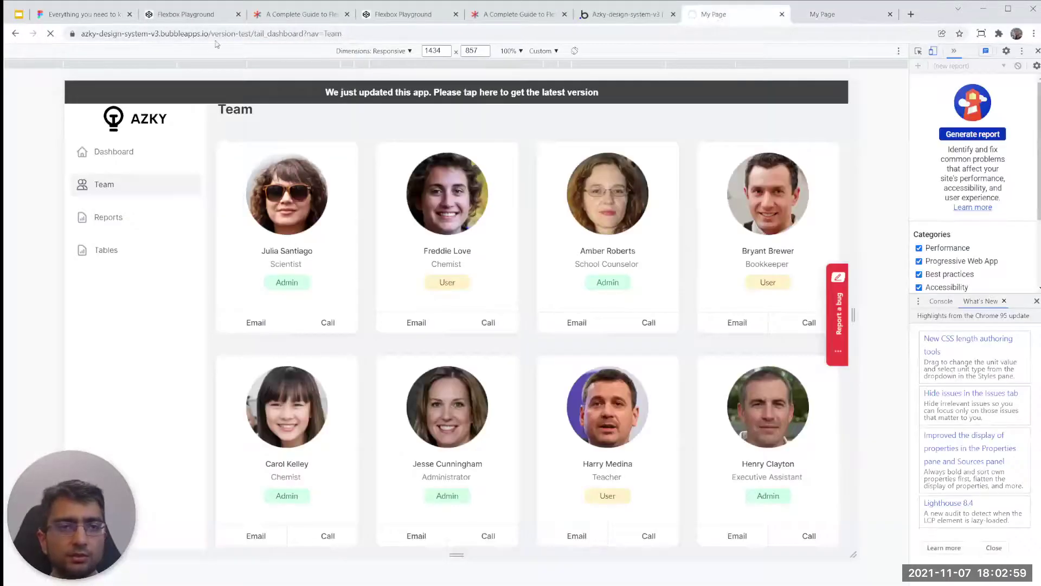
left_click_drag(281, 34, 487, 46)
type("tai")
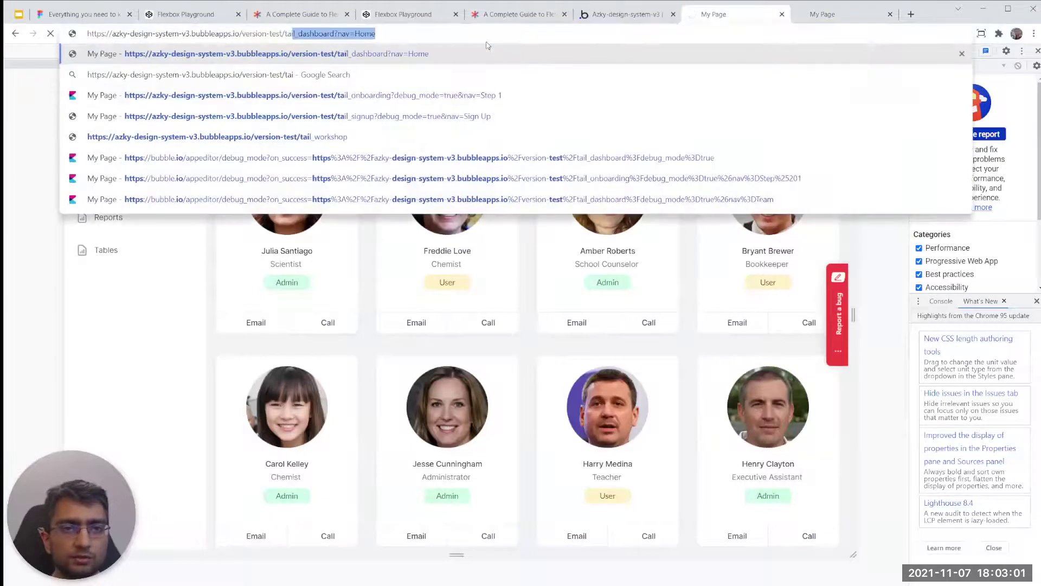
type("l_workshop")
key("Return")
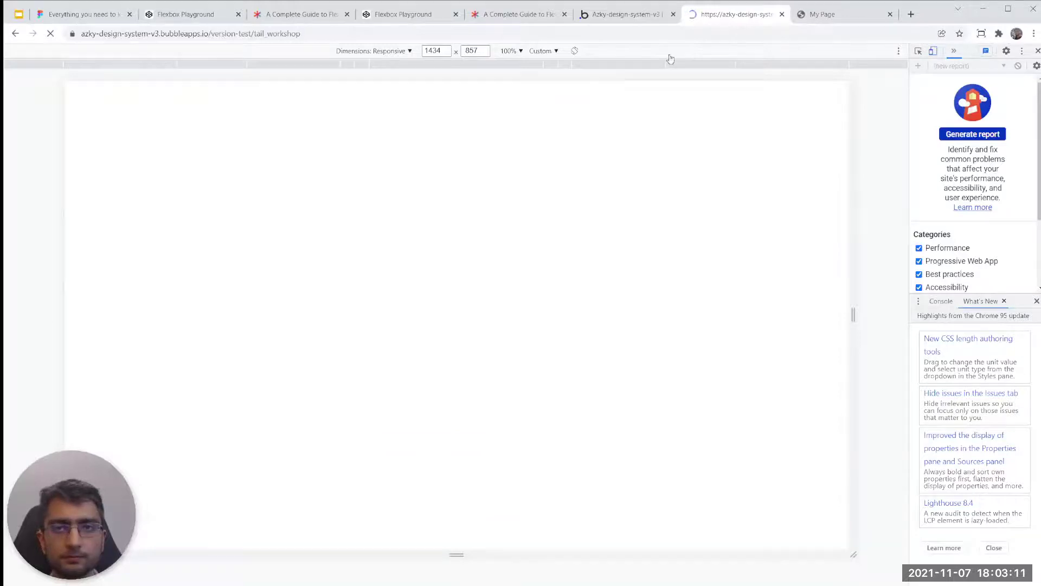
- Test the sidebar navigation of the previewed tail_workshop page by opening the Team entry
left_click(820, 15)
left_click(744, 16)
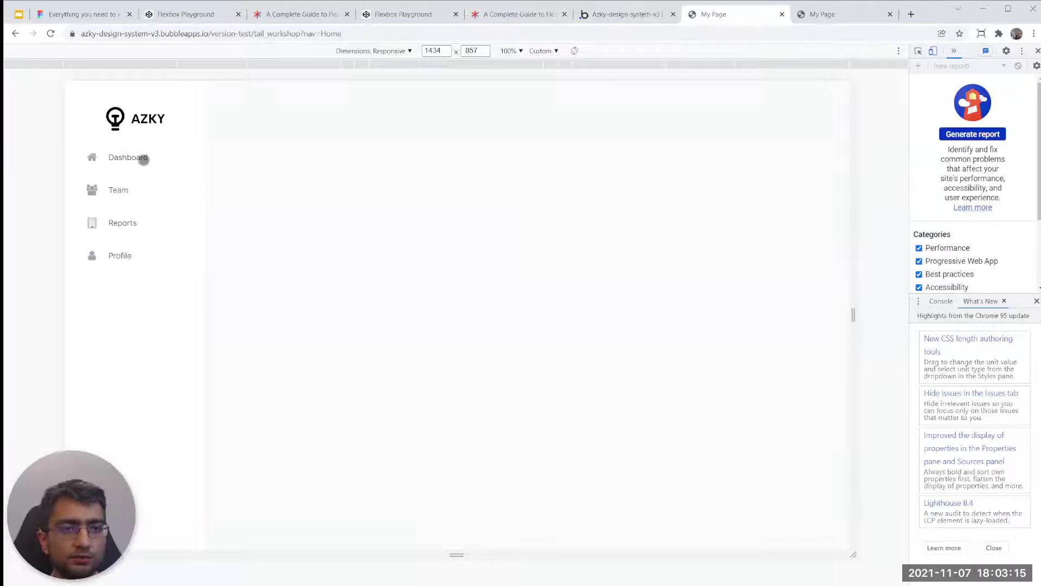
left_click(133, 190)
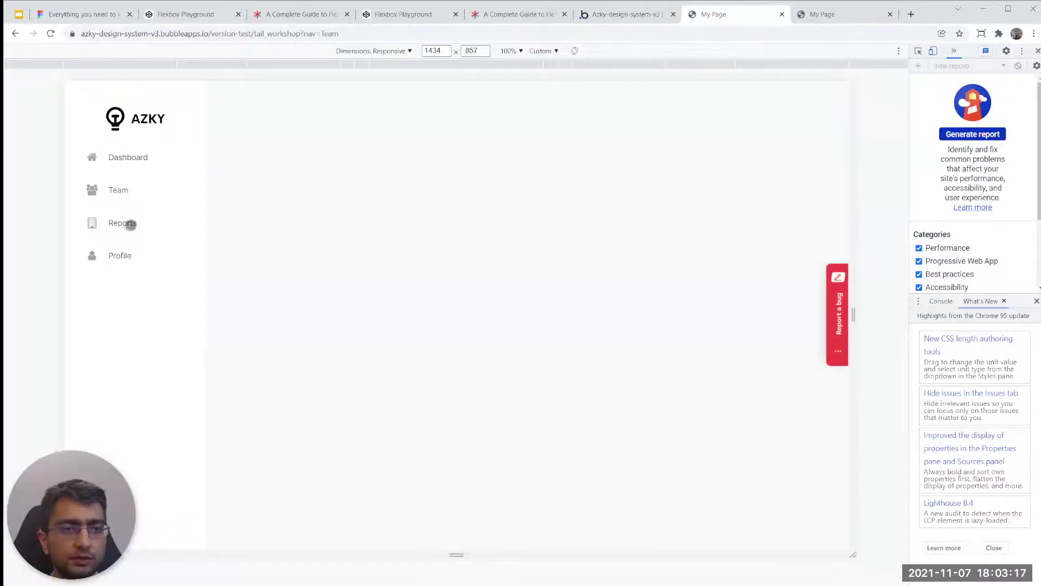
- Test the previewed page's sidebar by switching repeatedly between the Dashboard and Team entries
left_click(162, 159)
left_click(123, 184)
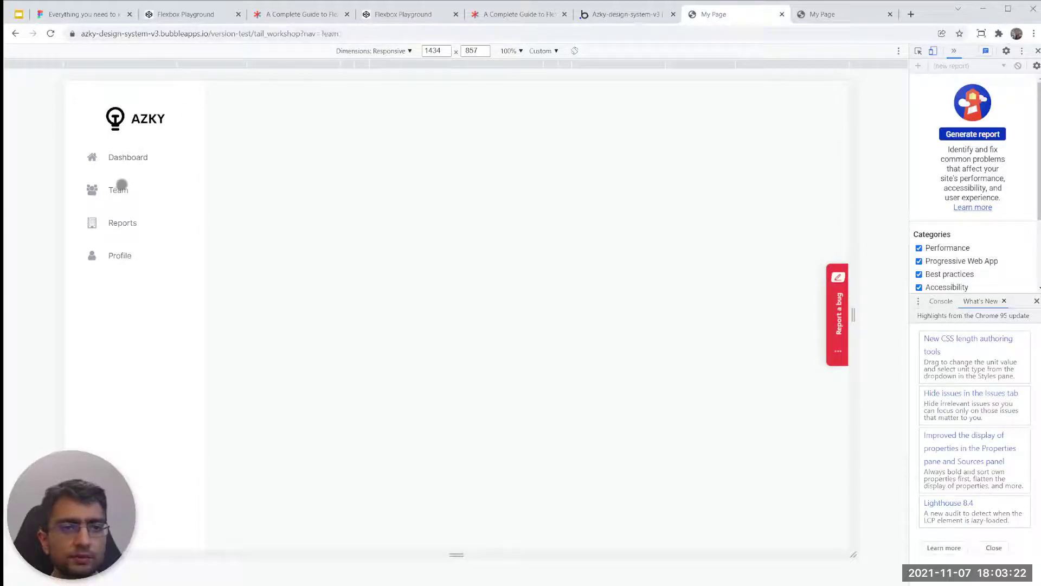
left_click(152, 159)
left_click(142, 184)
left_click(129, 158)
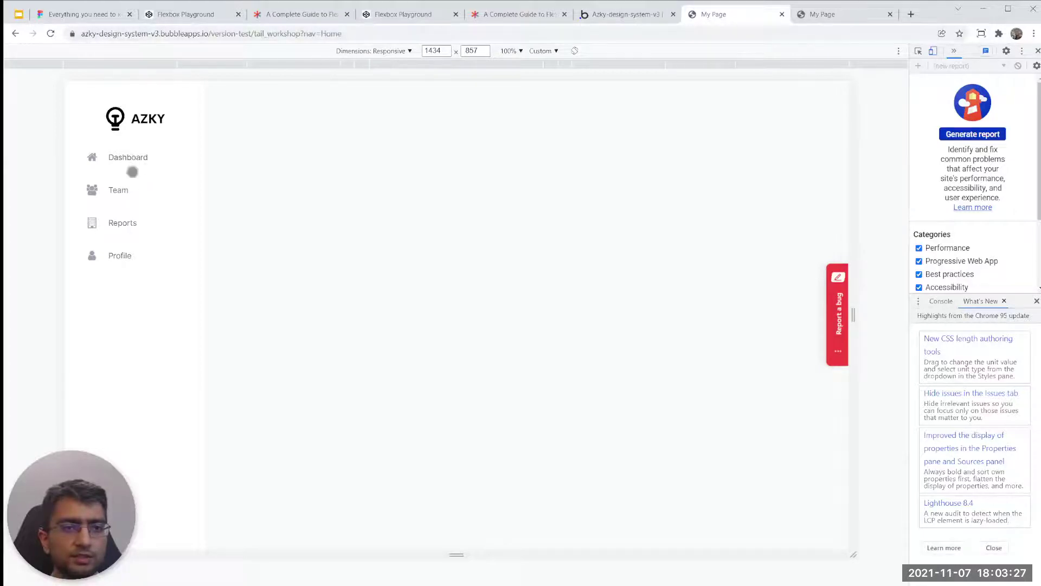
- Back in the Bubble editor, check Group Team's visibility condition and the layout settings of Group Right Column
left_click(631, 17)
left_click(28, 84)
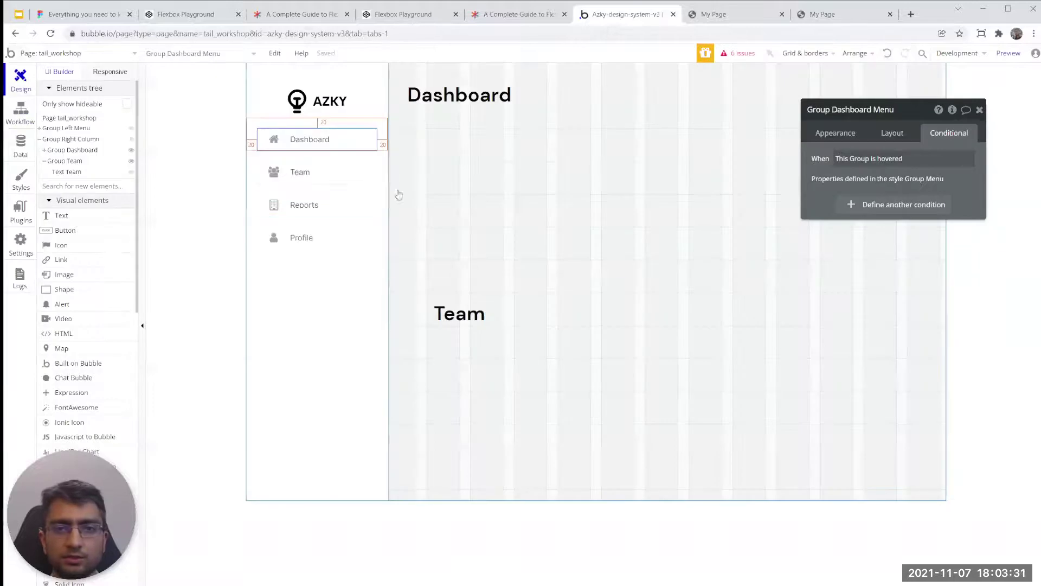
left_click(469, 178)
left_click(762, 342)
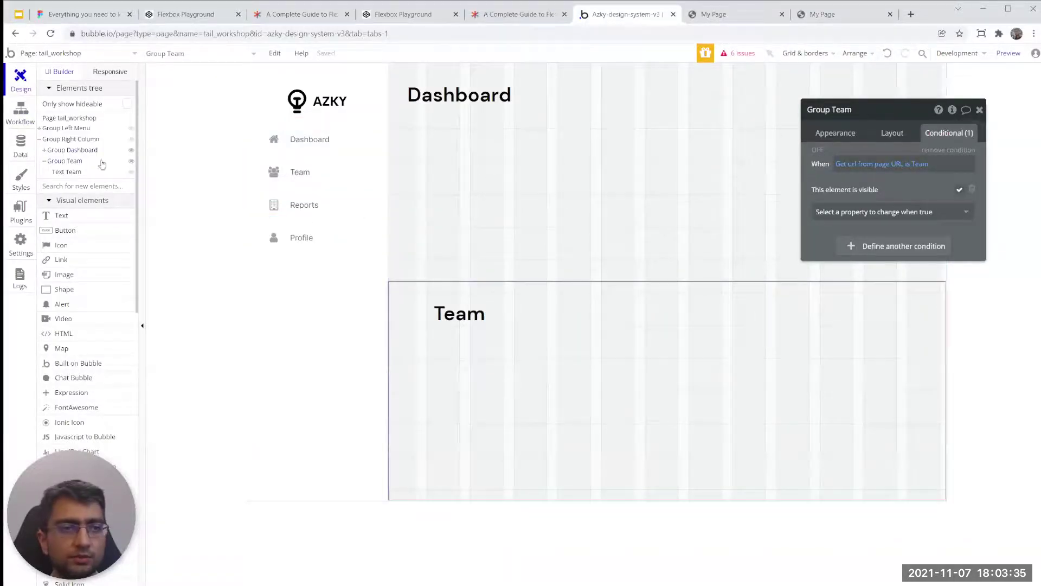
left_click(80, 139)
left_click(889, 139)
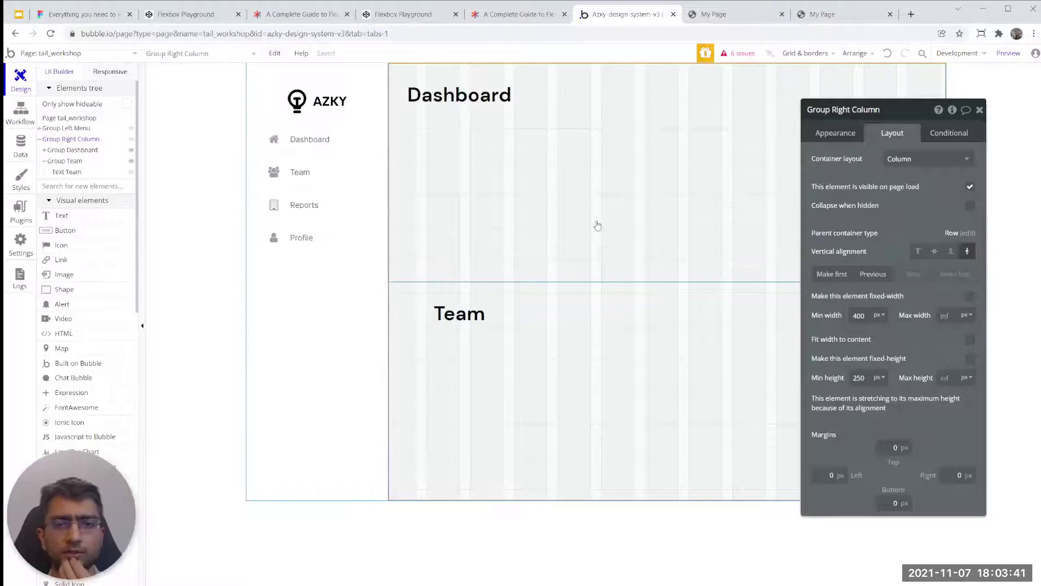
- In the preview, open Team and Dashboard again and examine the nav parameter in the page URL
left_click(713, 16)
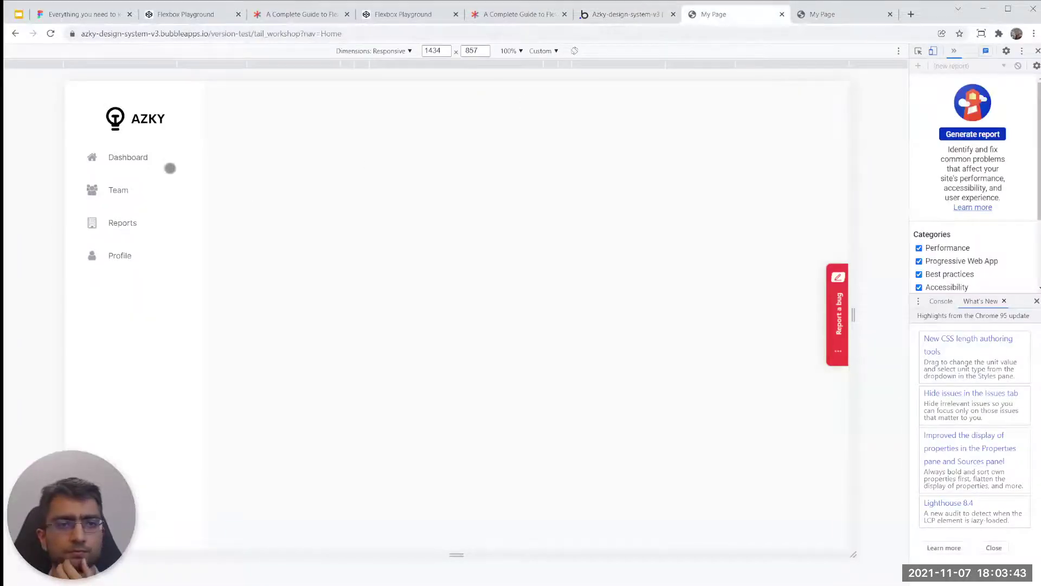
left_click(150, 192)
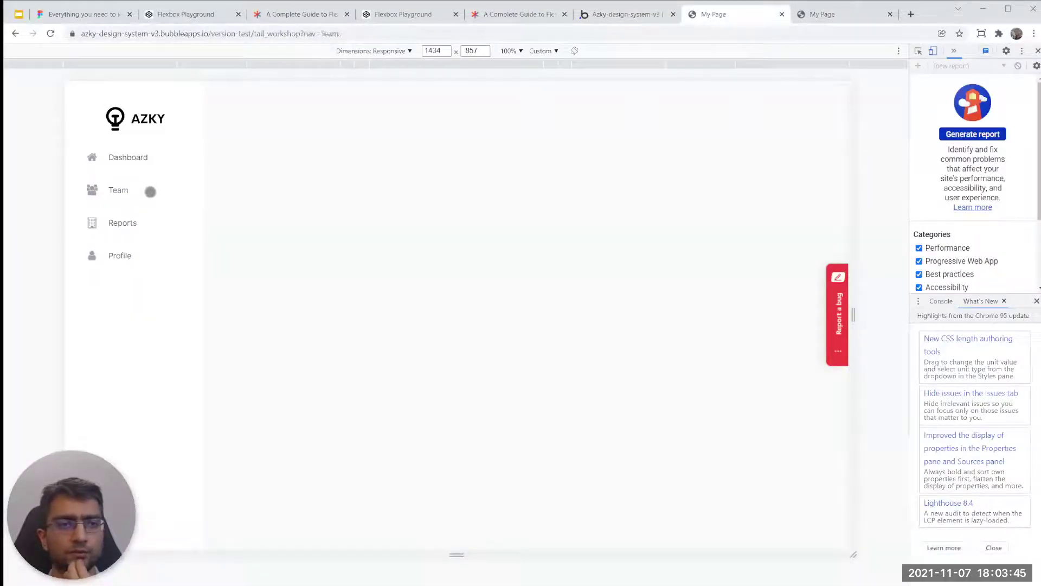
left_click(162, 160)
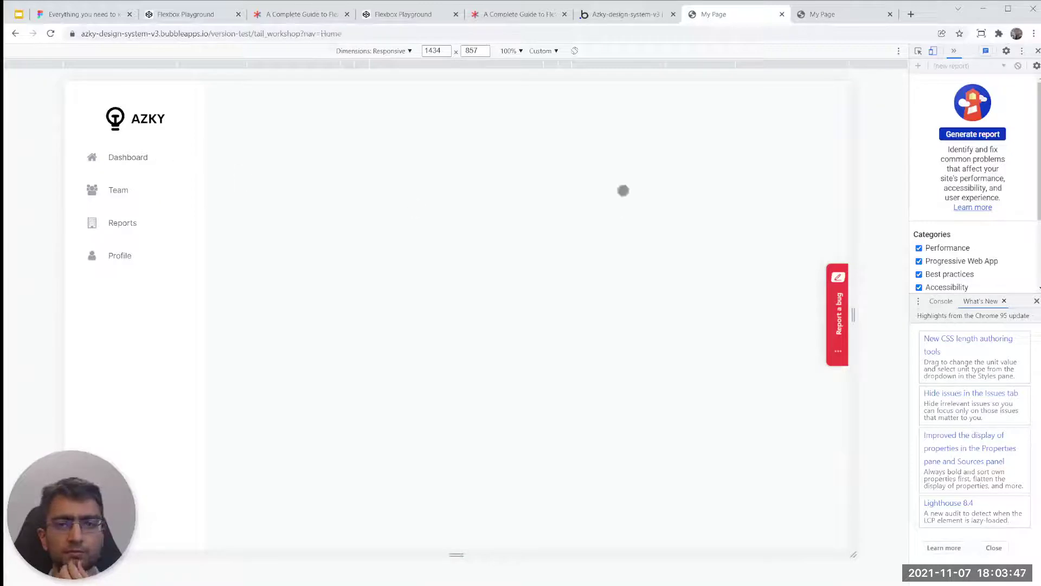
left_click(339, 33)
left_click(345, 33)
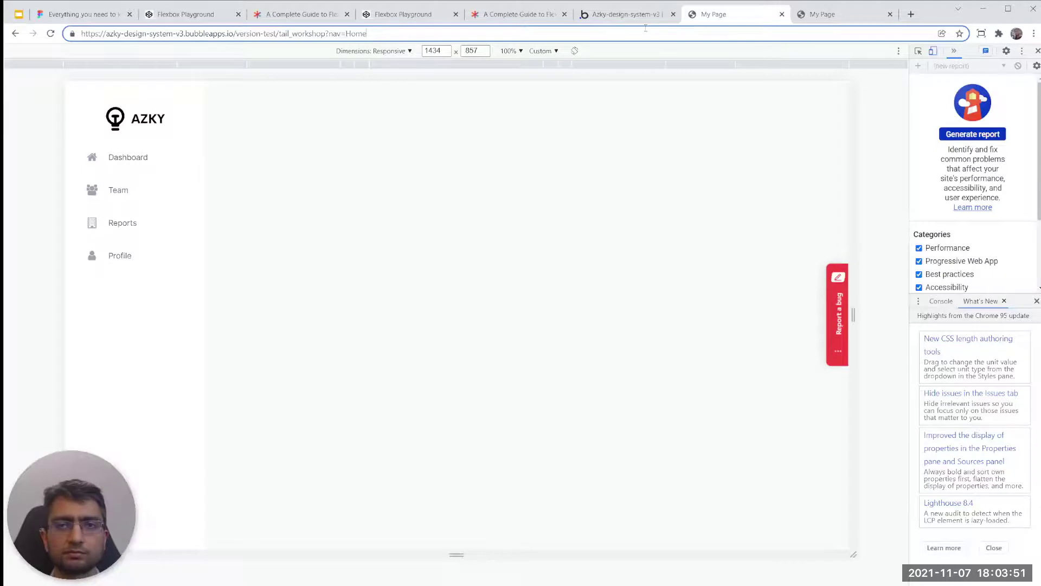
- In the Bubble editor, apply the Group - Tips style to Group Right Column
left_click(629, 15)
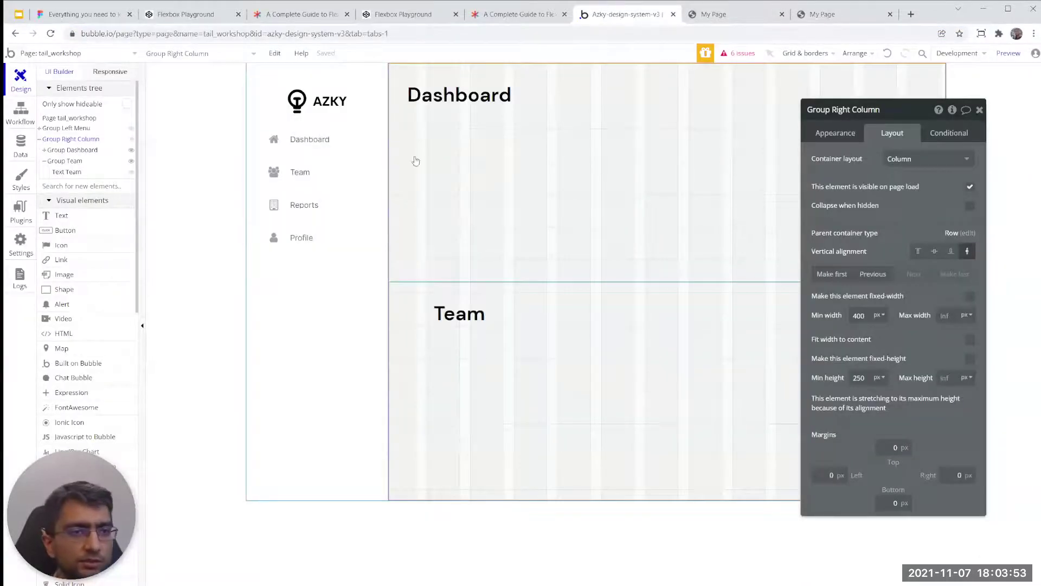
left_click(450, 126)
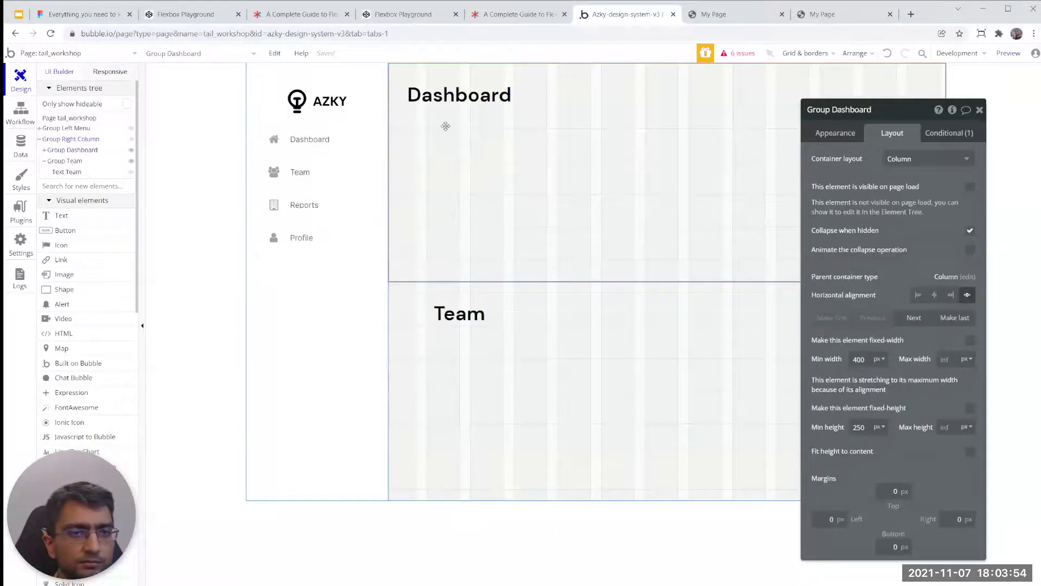
left_click(61, 139)
left_click(835, 133)
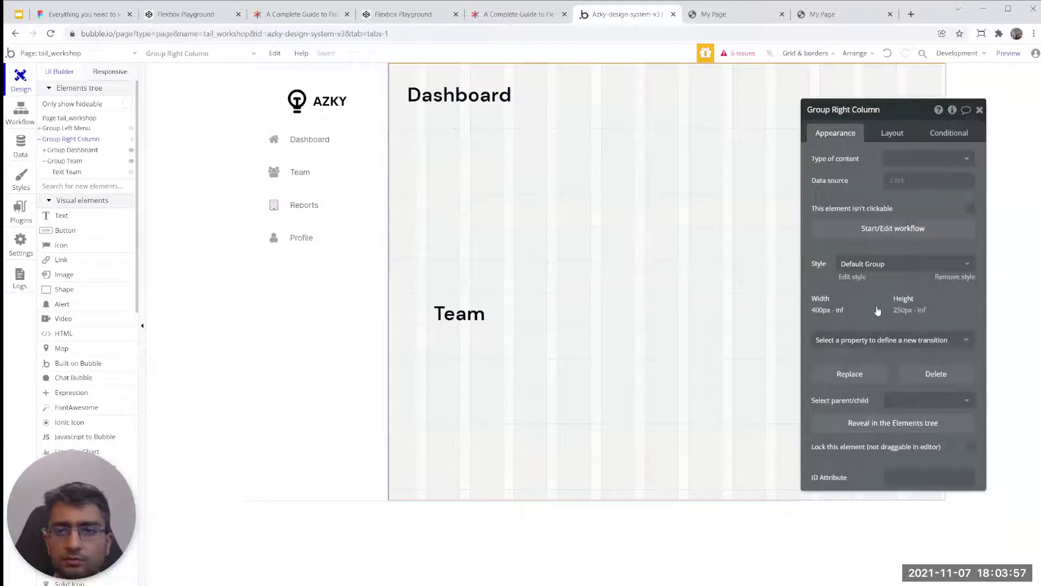
left_click(884, 267)
type("tips")
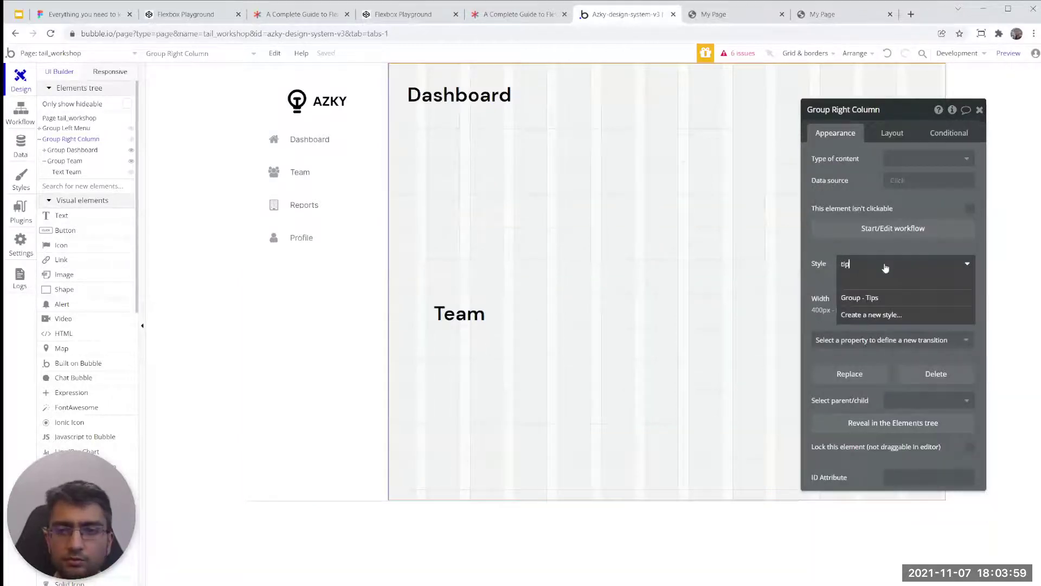
left_click(890, 298)
- Apply the White Menu style to Group Dashboard
left_click(590, 149)
left_click(863, 264)
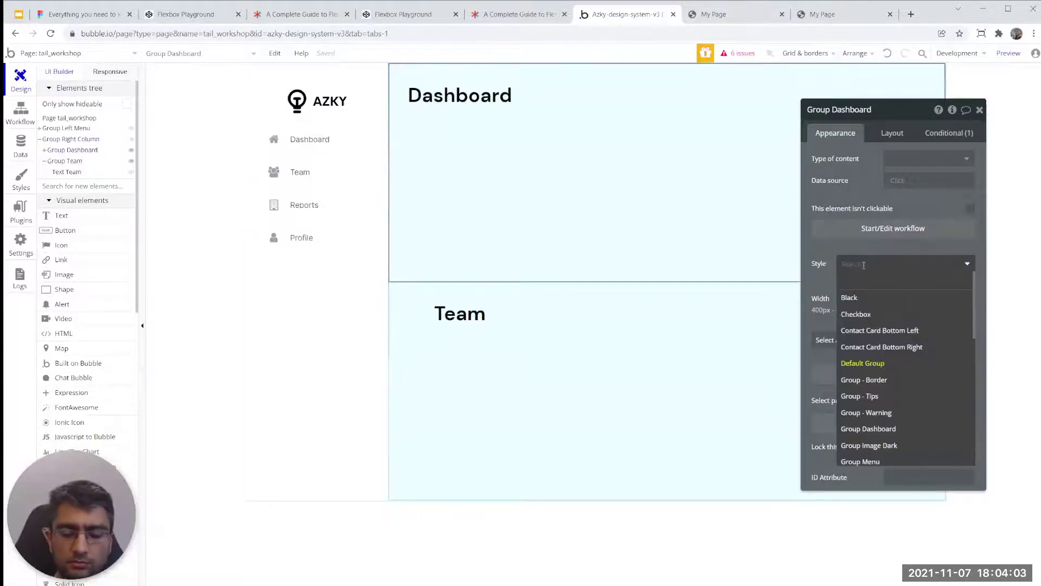
type("wh")
left_click(868, 299)
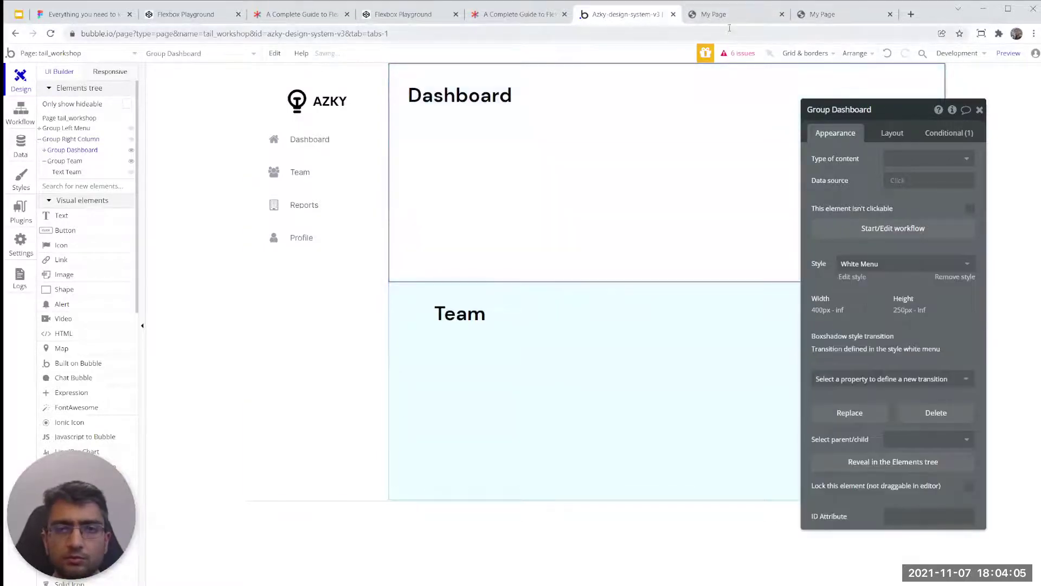
- Reload the previewed page and test switching between the Team and Dashboard entries
left_click(729, 15)
key("Return")
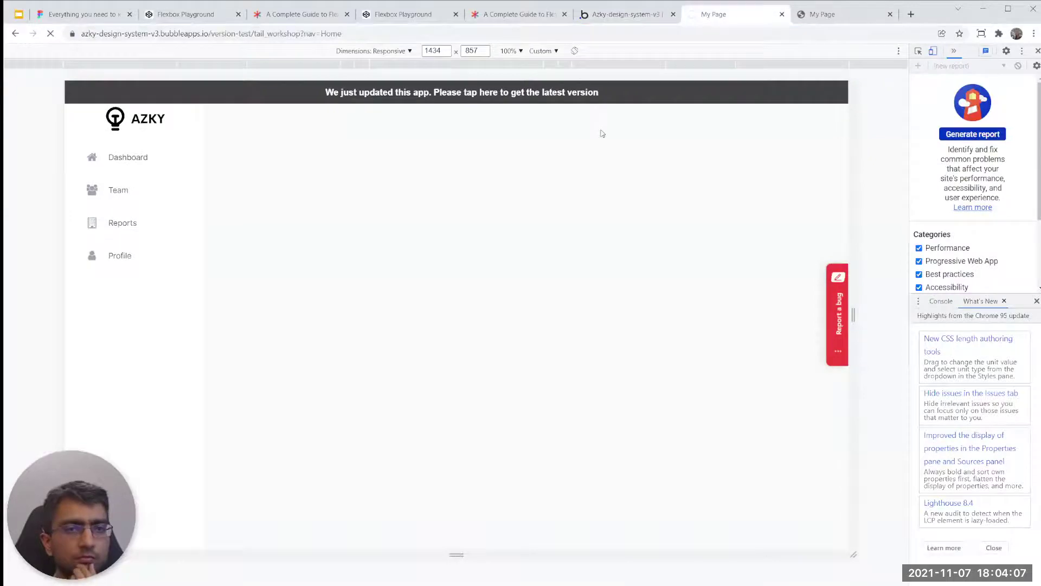
left_click(601, 130)
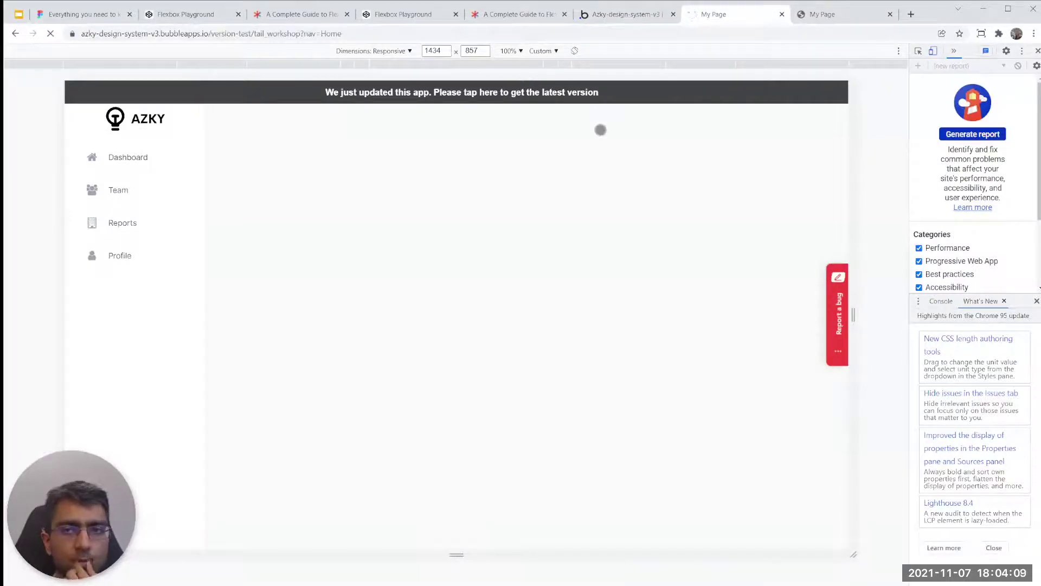
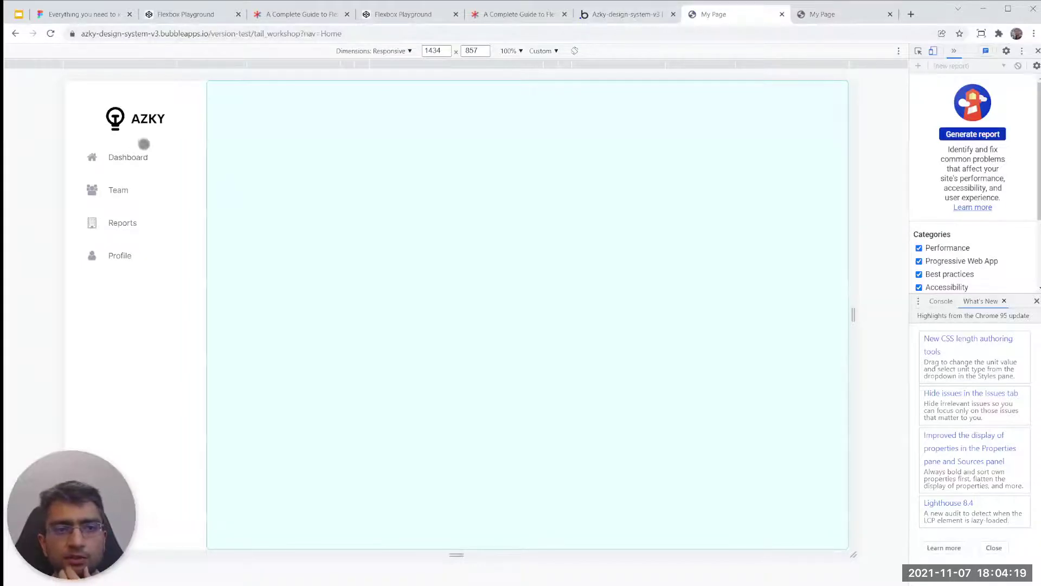
left_click(130, 188)
left_click(135, 158)
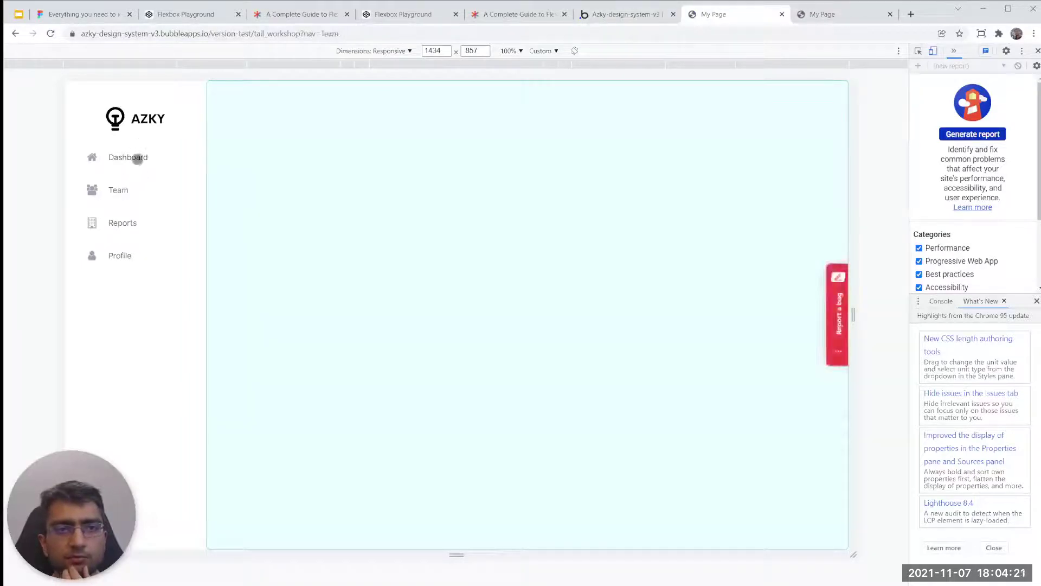
- In the Bubble editor, change the URL parameter name in Group Dashboard's visibility condition to nav
left_click(629, 15)
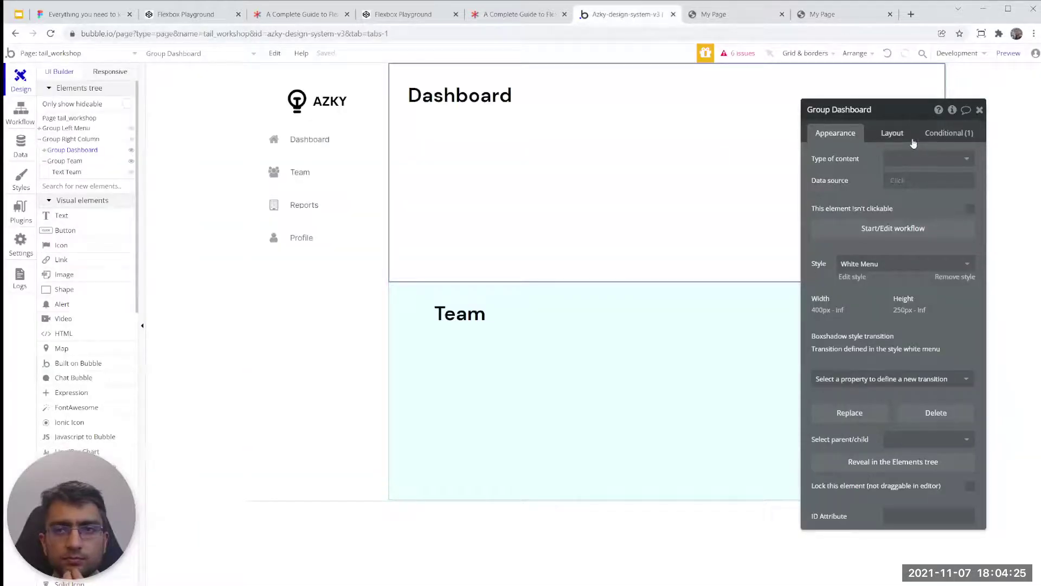
left_click(942, 135)
left_click(854, 163)
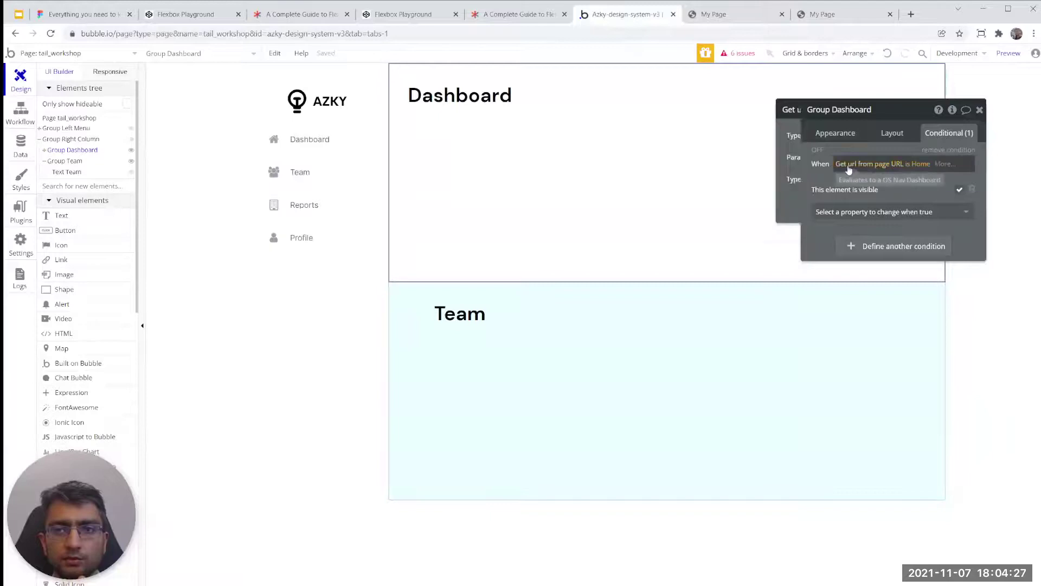
double_click(708, 162)
type("t")
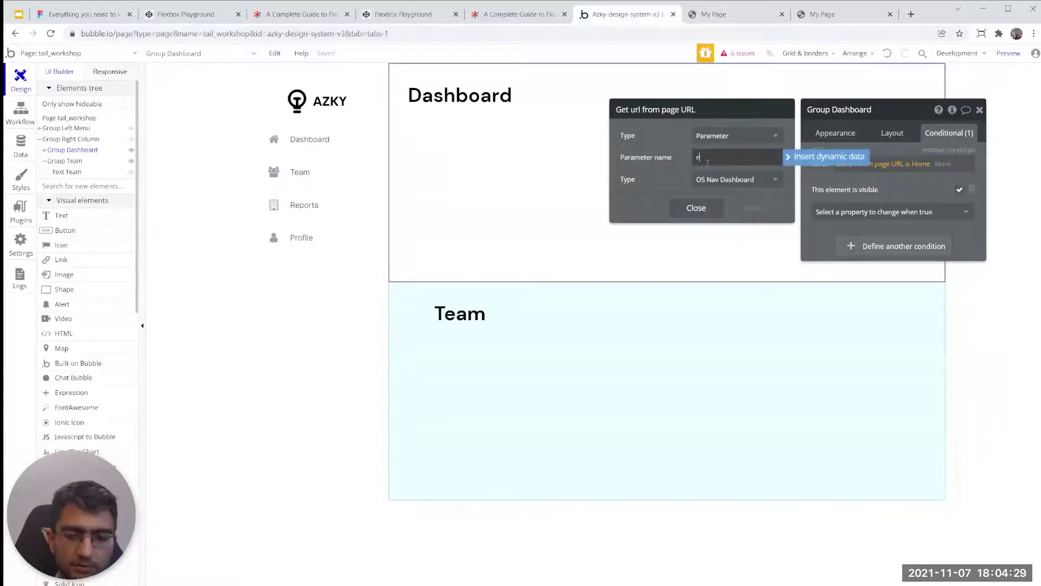
type("ab")
- Change the URL parameter name in Group Team's visibility condition to nav
left_click(713, 316)
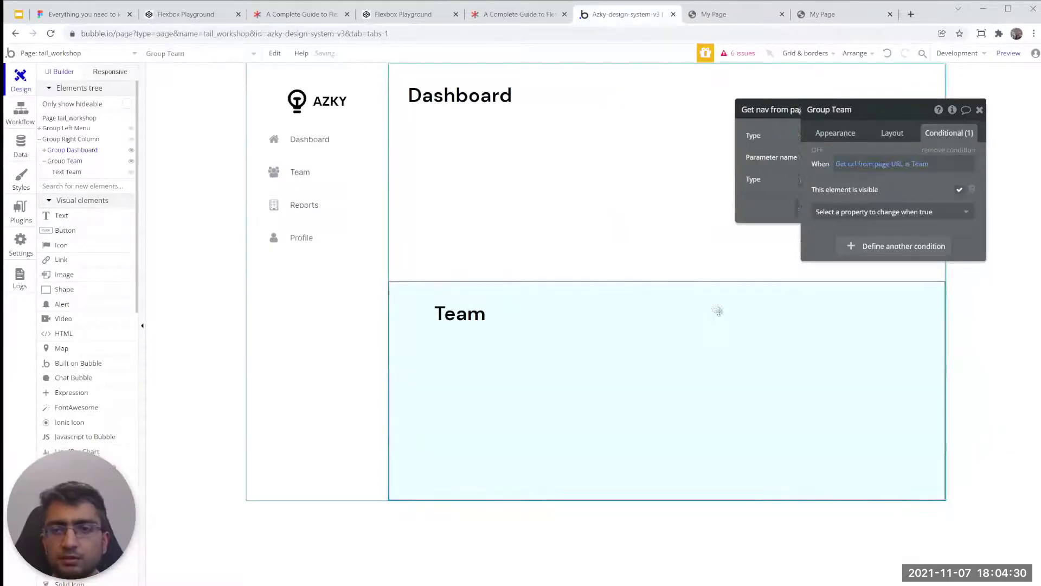
left_click(859, 171)
double_click(719, 156)
type("tab")
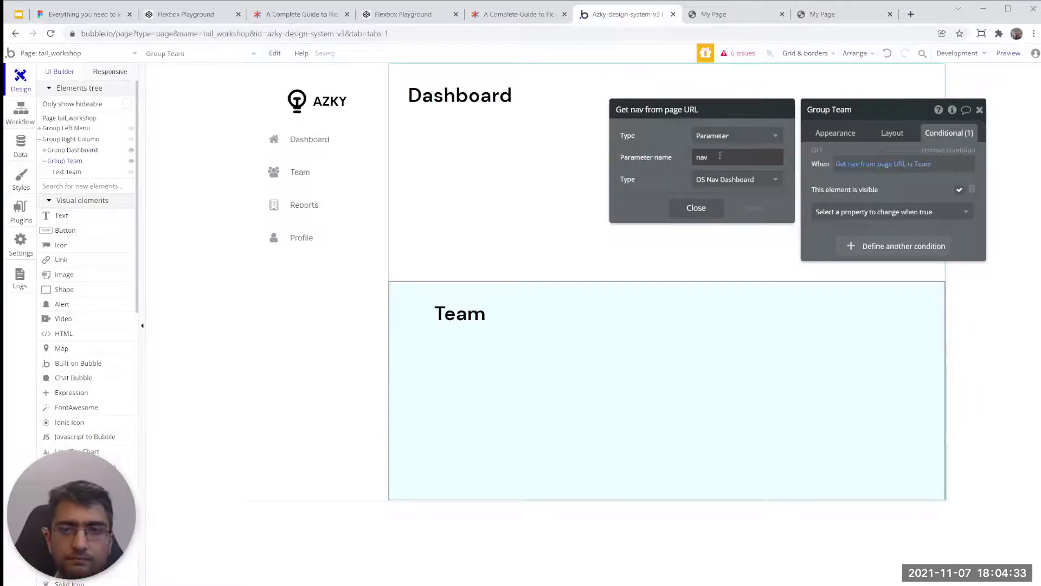
left_click(563, 175)
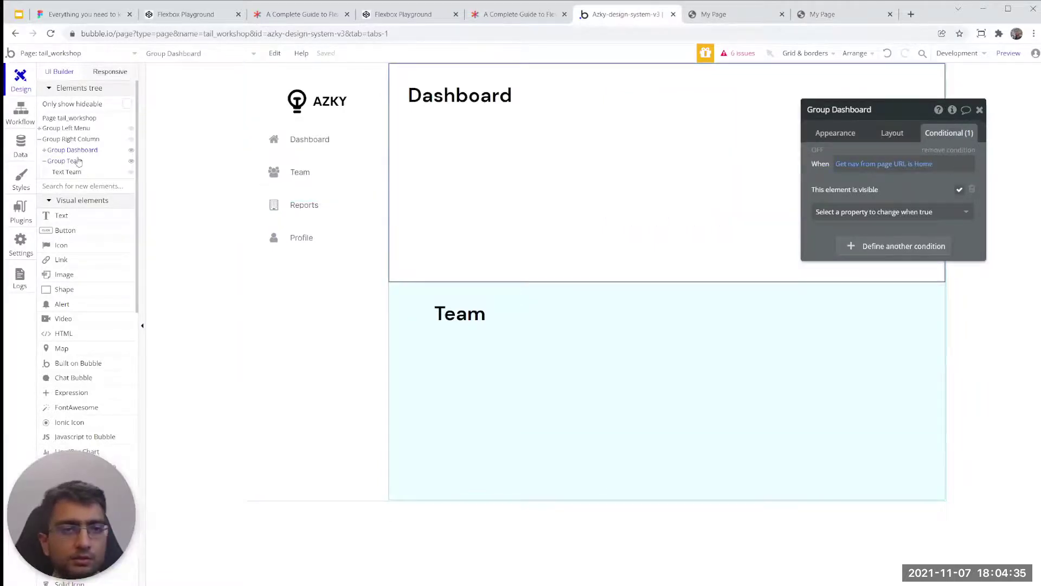
- Set the style of Group Right Column back to Default Group
left_click(509, 310)
left_click(68, 139)
left_click(836, 133)
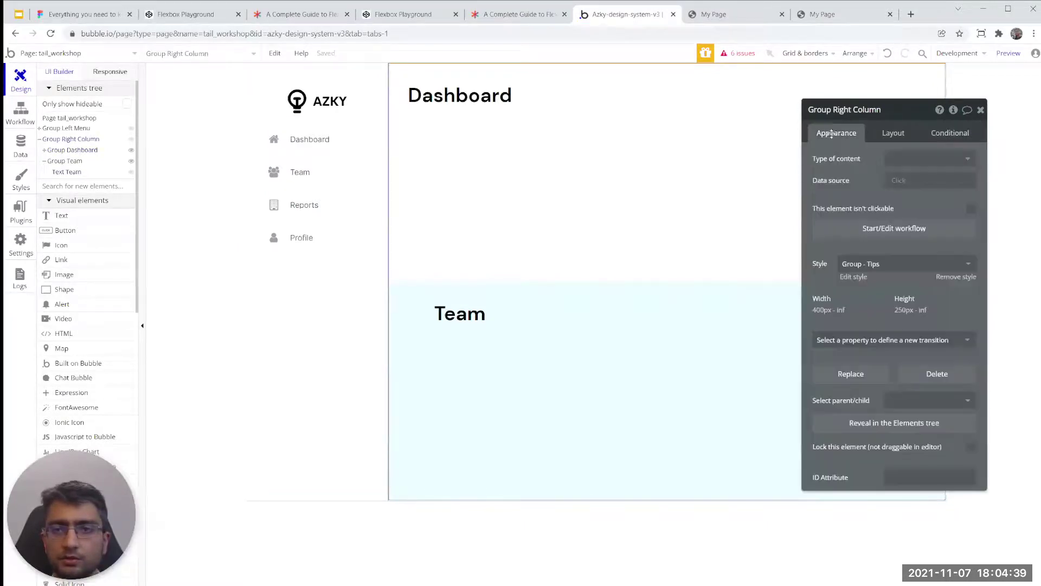
left_click(885, 264)
type("das")
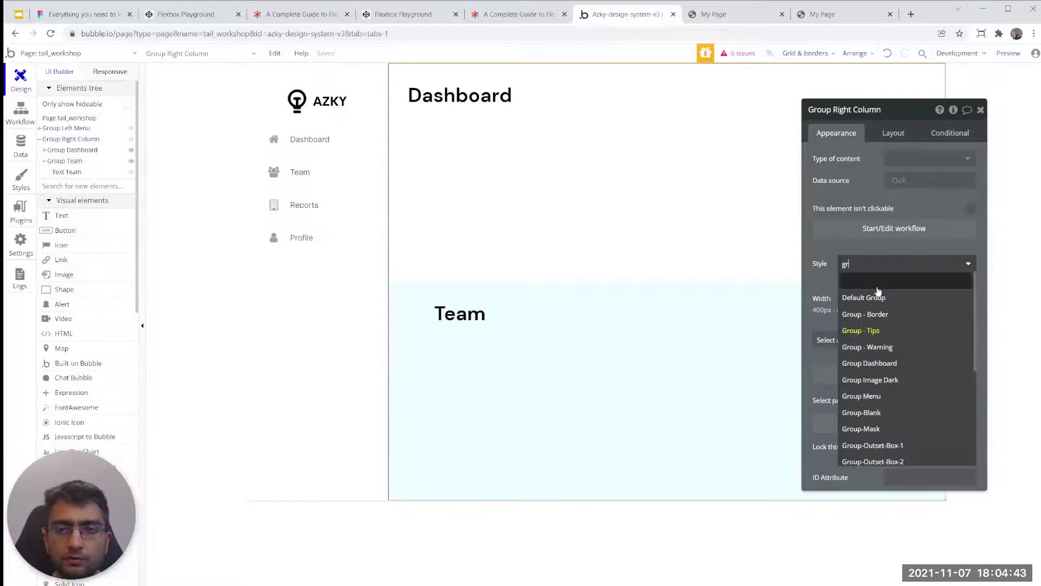
left_click(878, 296)
- Set the style of Group Dashboard back to Default Group
left_click(546, 199)
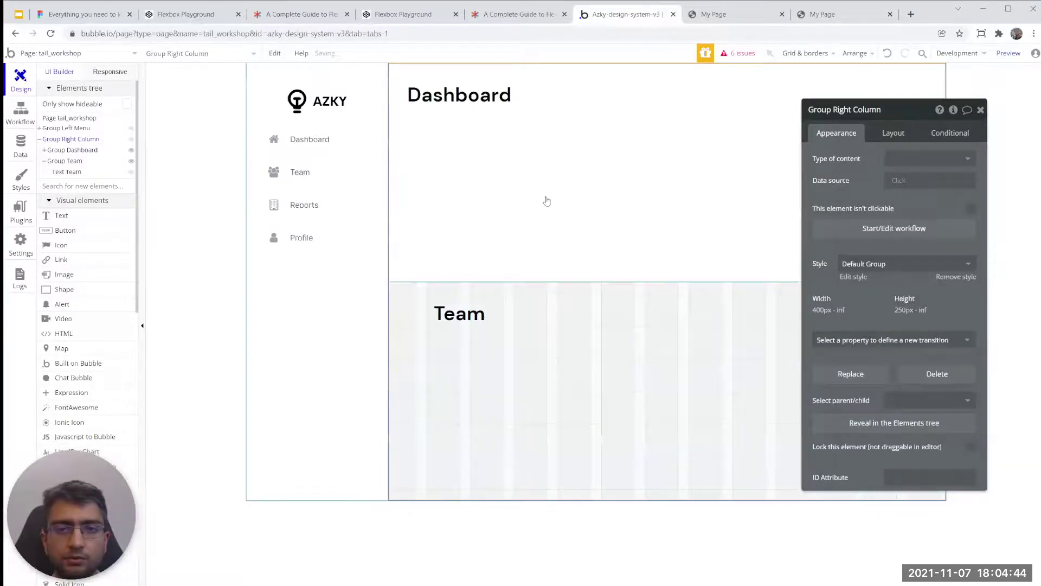
left_click(898, 265)
type("def")
left_click(887, 298)
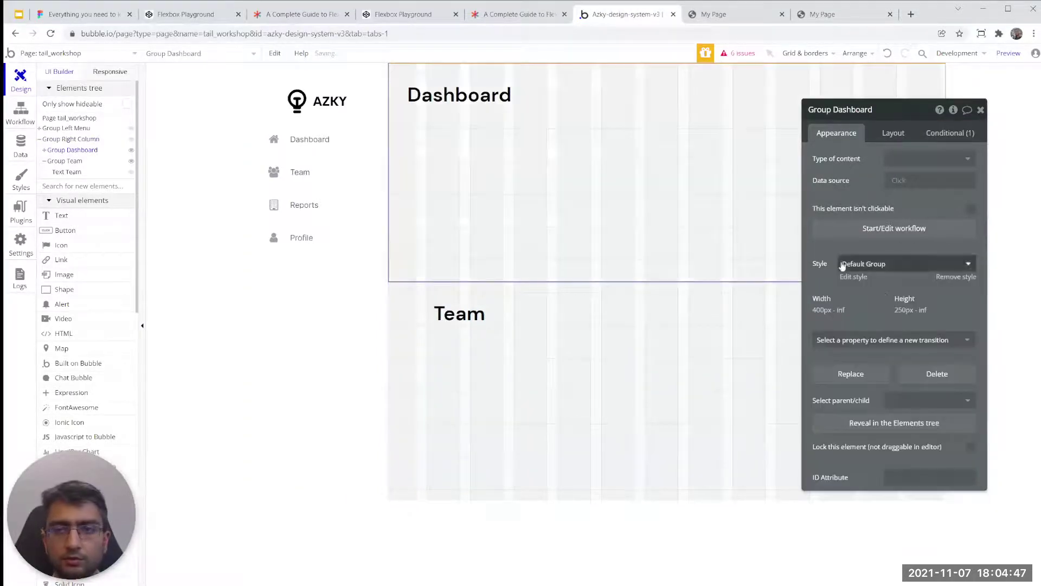
- In the preview, test that the Team and Dashboard sidebar entries switch the content by alternating between them several times
left_click(726, 14)
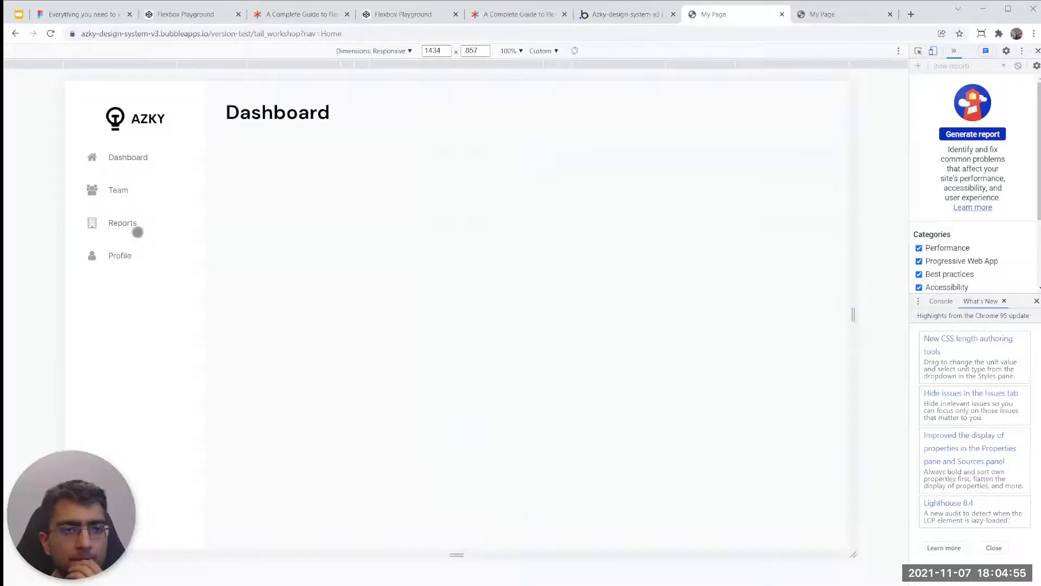
left_click(130, 186)
left_click(147, 159)
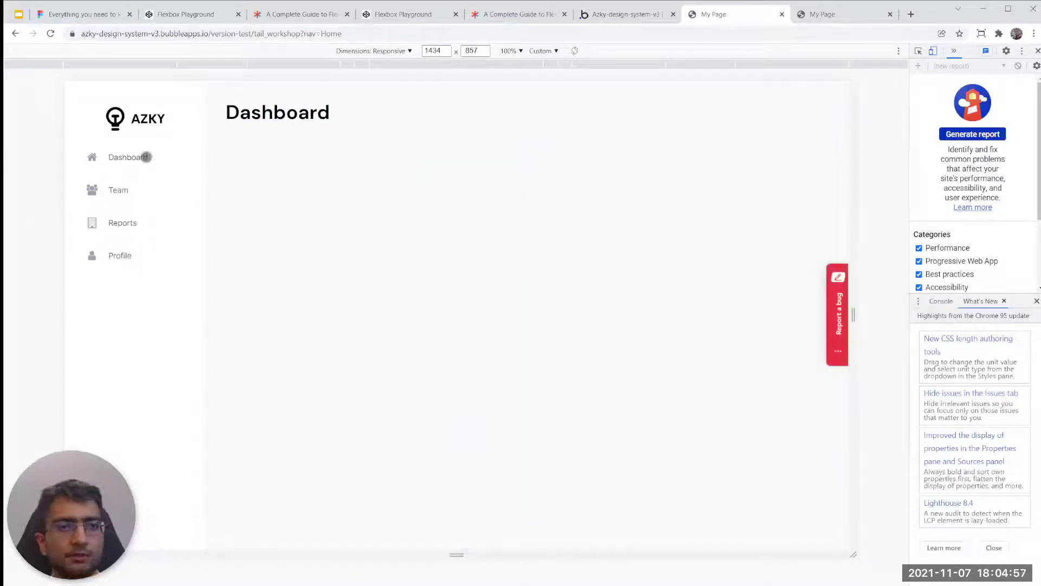
left_click(142, 186)
left_click(143, 157)
left_click(140, 191)
left_click(146, 157)
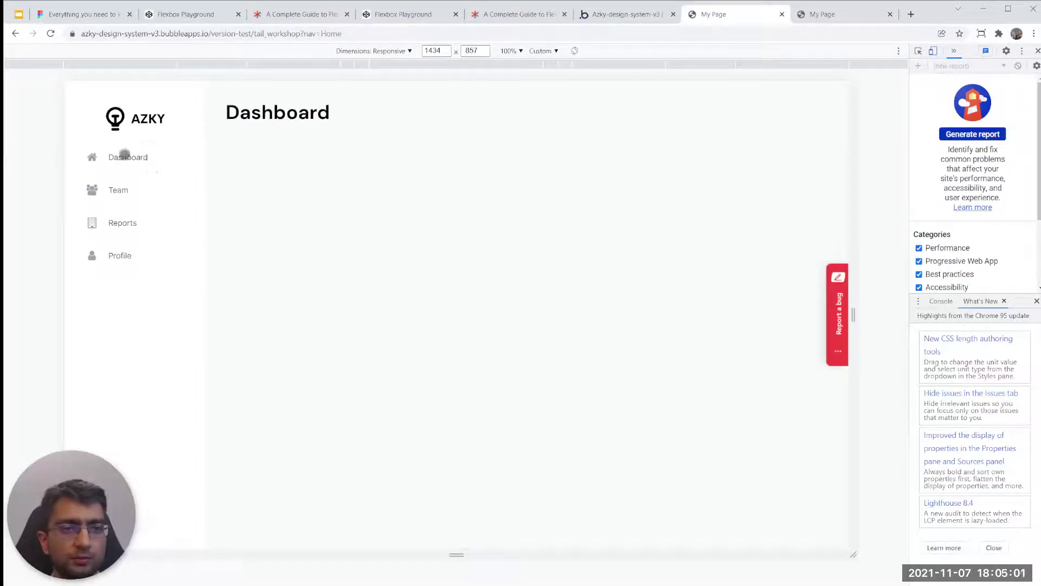
left_click(137, 189)
left_click(136, 163)
left_click(131, 196)
left_click(136, 162)
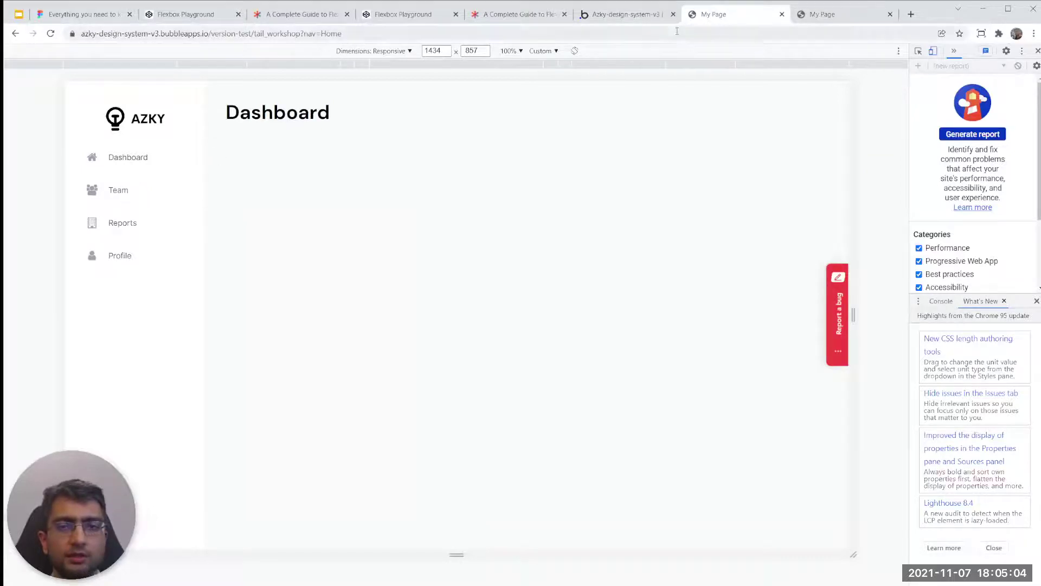
left_click_drag(852, 147, 811, 127)
- Back in the Bubble editor, hide Group Dashboard from the canvas and paste a copy of Group Team into Group Right Column
left_click(644, 15)
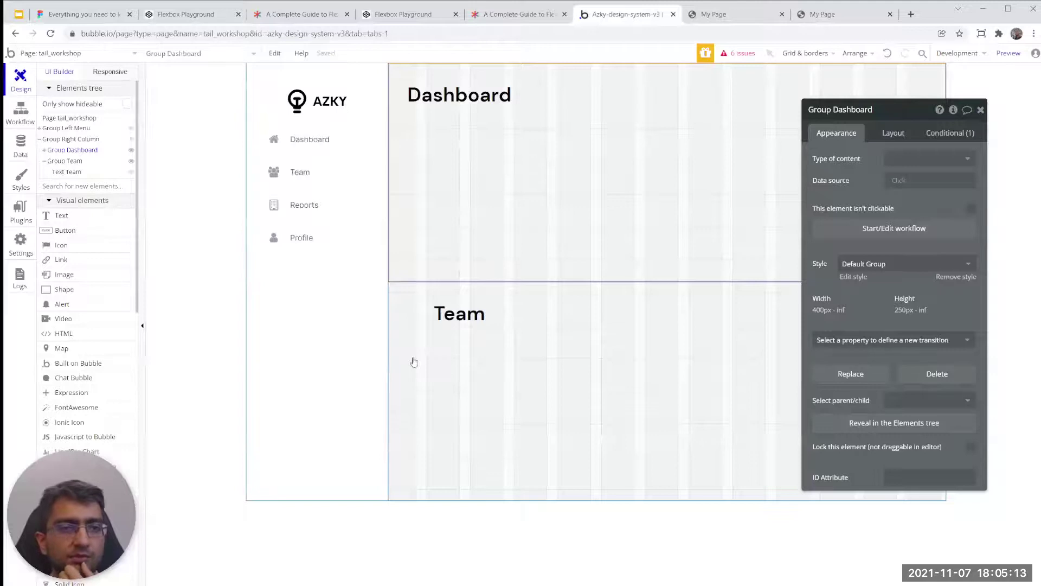
left_click(419, 355)
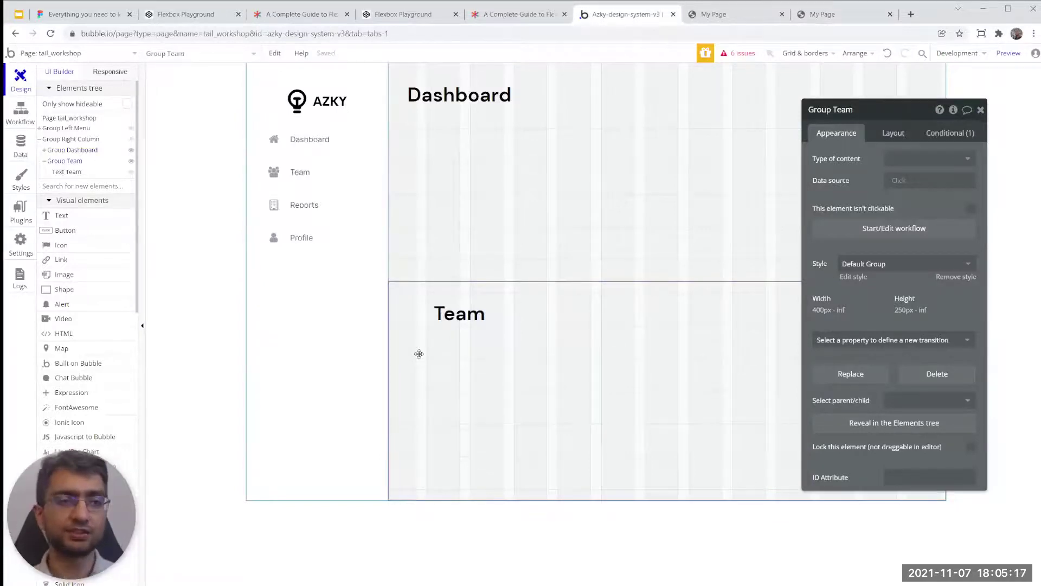
left_click(131, 150)
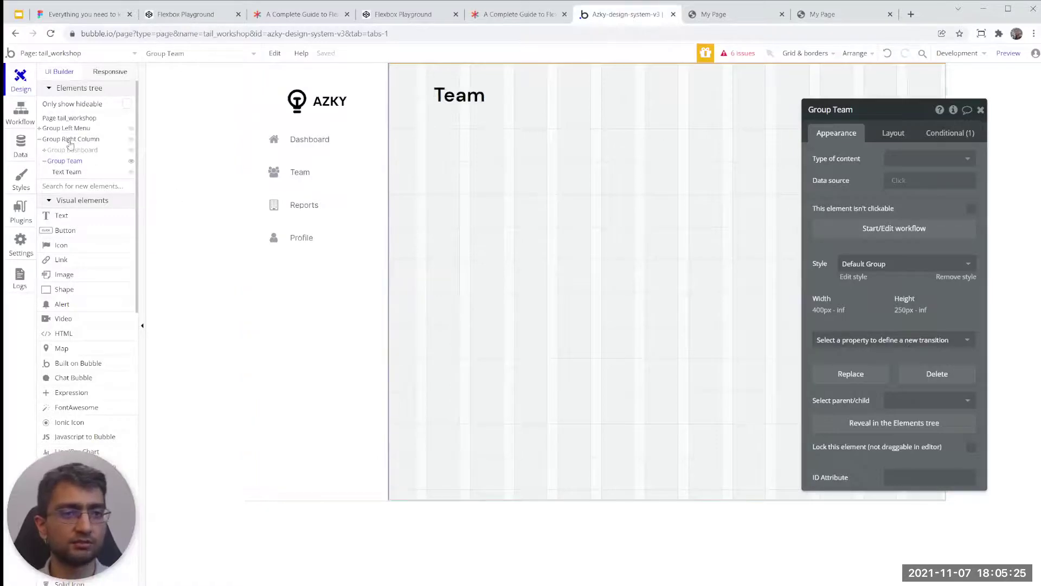
left_click(69, 140)
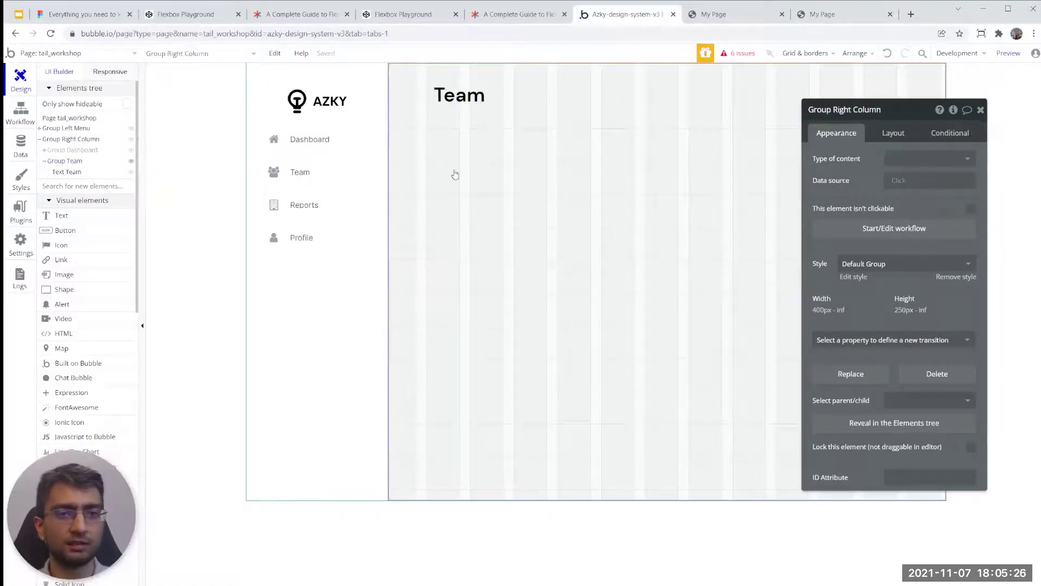
right_click(79, 140)
left_click(110, 164)
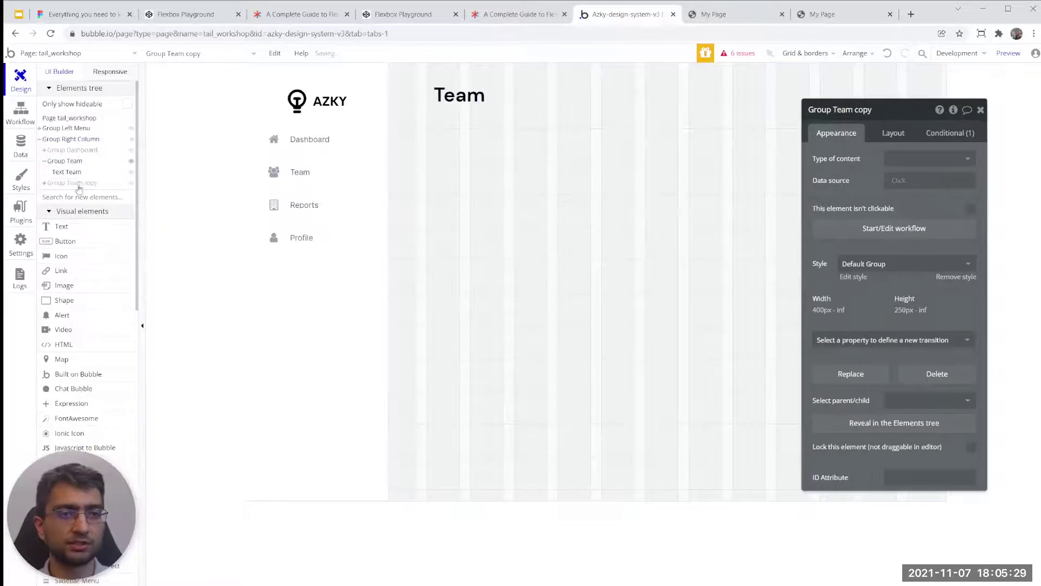
key("Escape")
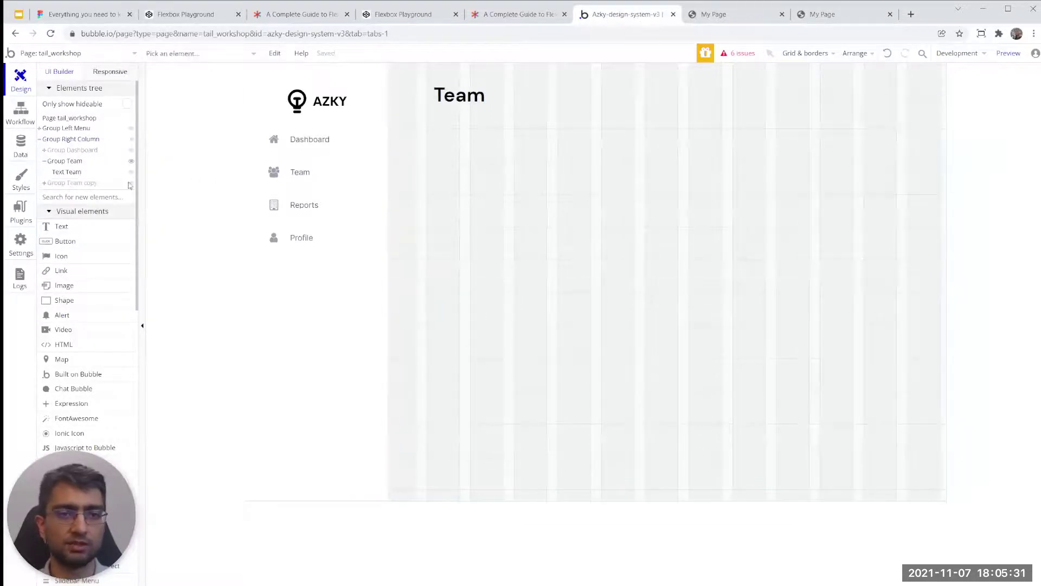
- Rename the copied team group to Group Reports
left_click(72, 184)
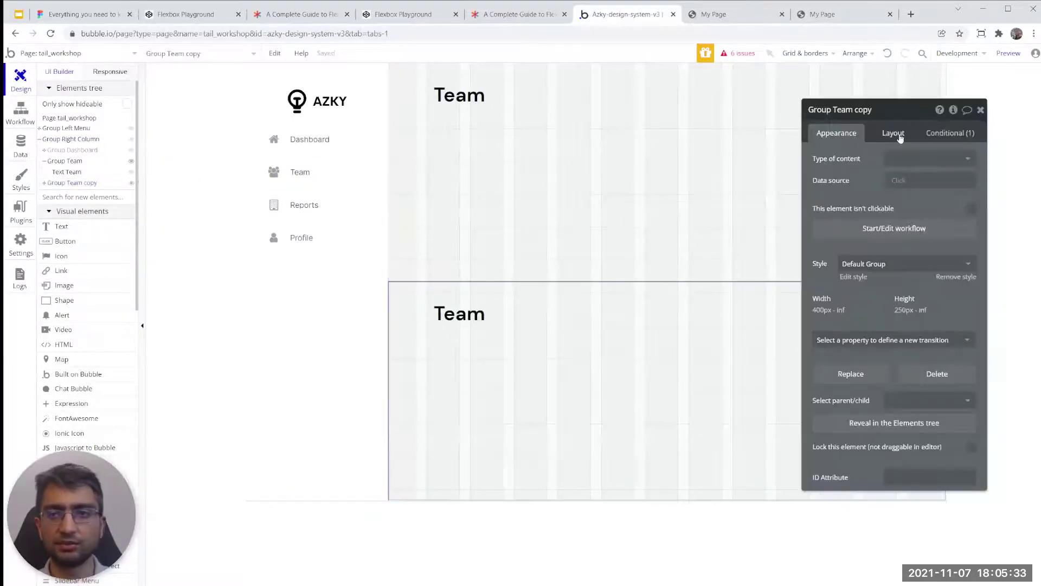
double_click(841, 109)
type("Reports")
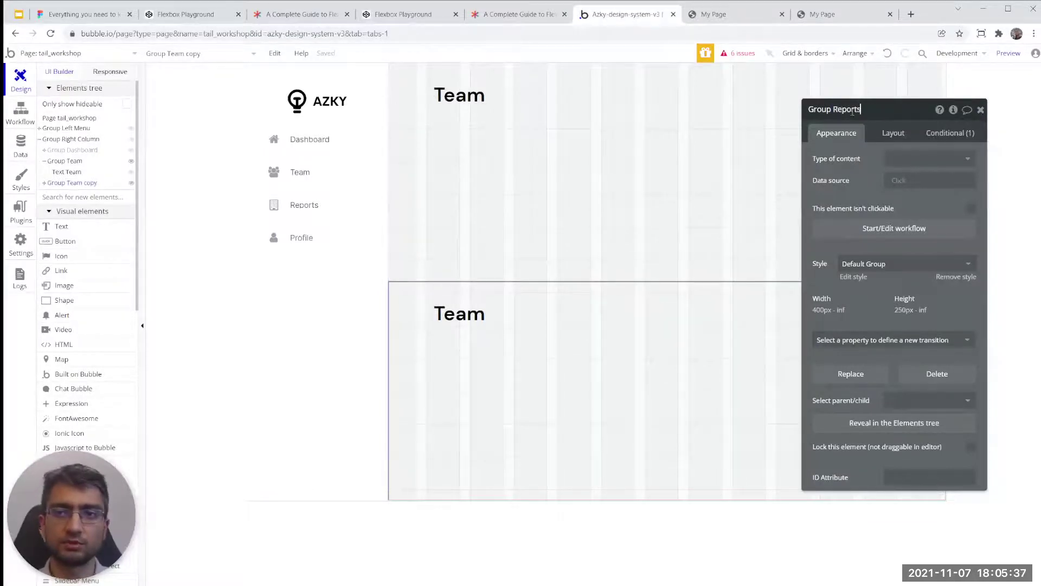
- Change the heading text inside the copied group to Reports
left_click(461, 315)
double_click(834, 163)
type("Reports")
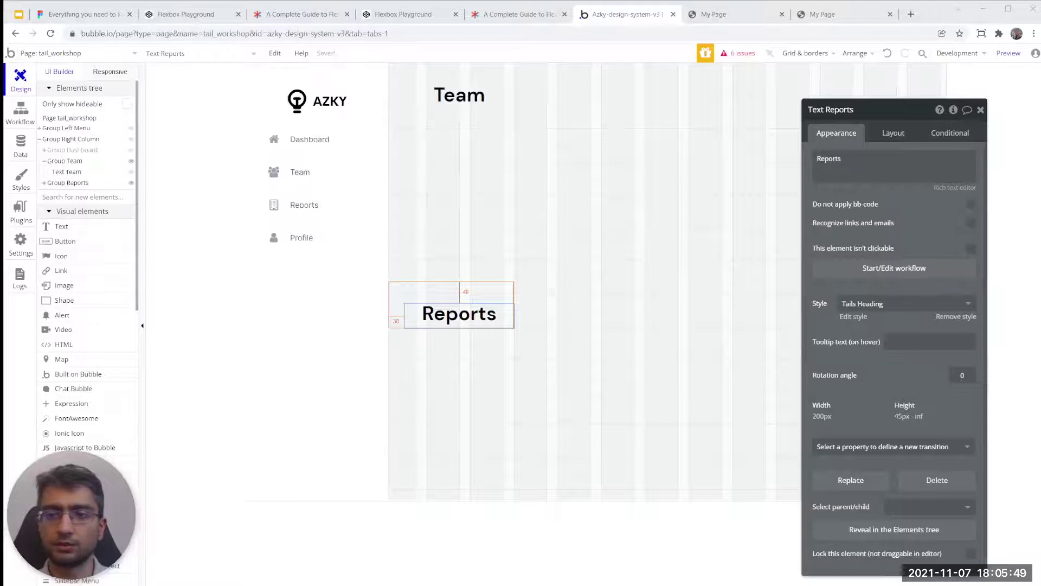
- Change the compared option in Group Reports' visibility condition to Reports
left_click(616, 309)
left_click(951, 133)
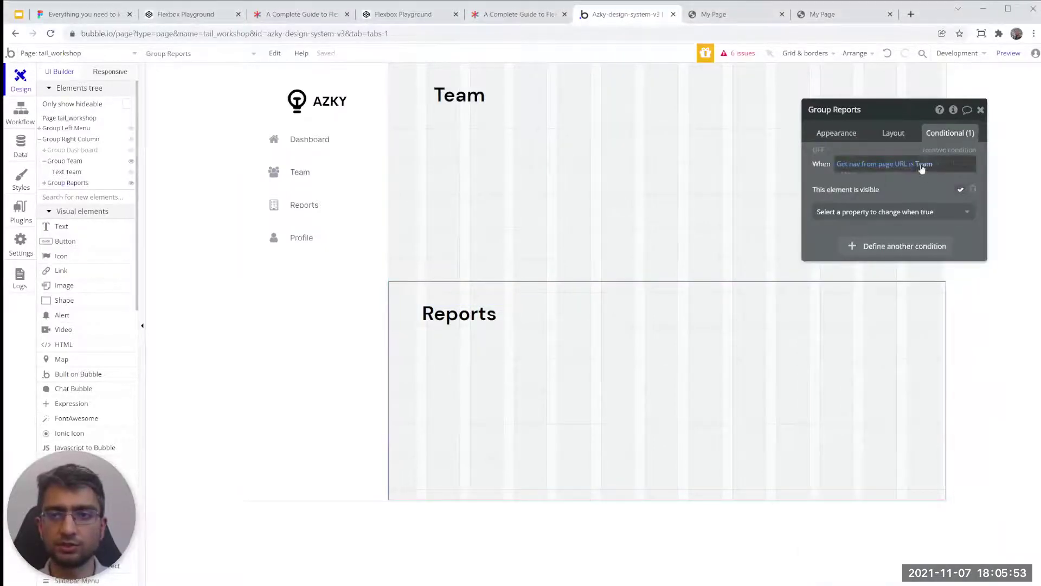
left_click(920, 164)
left_click(932, 226)
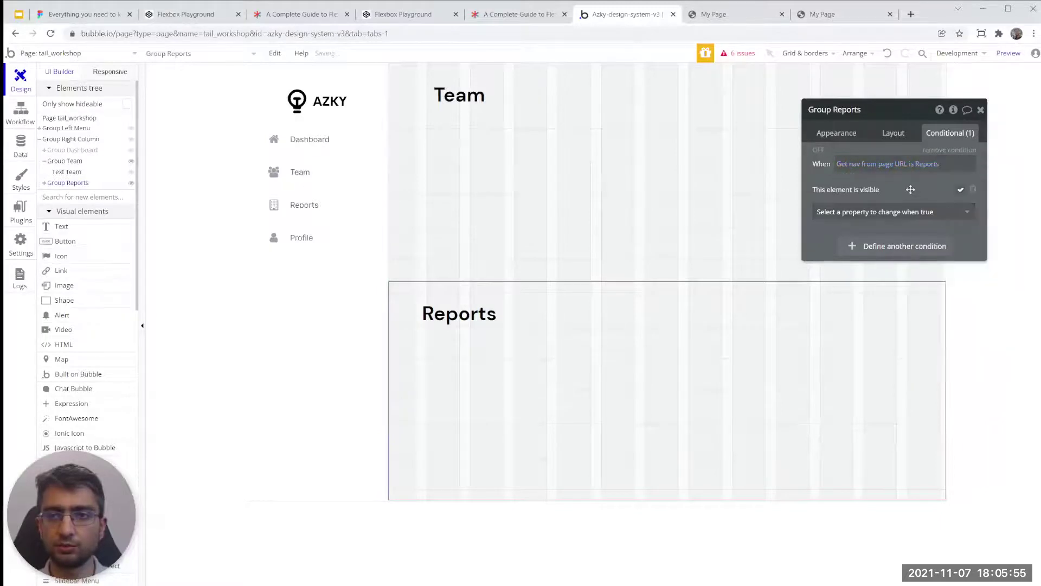
- Create a click workflow for the Reports sidebar entry and paste the Go to page tail_workshop action into it
left_click_drag(454, 167, 349, 205)
left_click(367, 204)
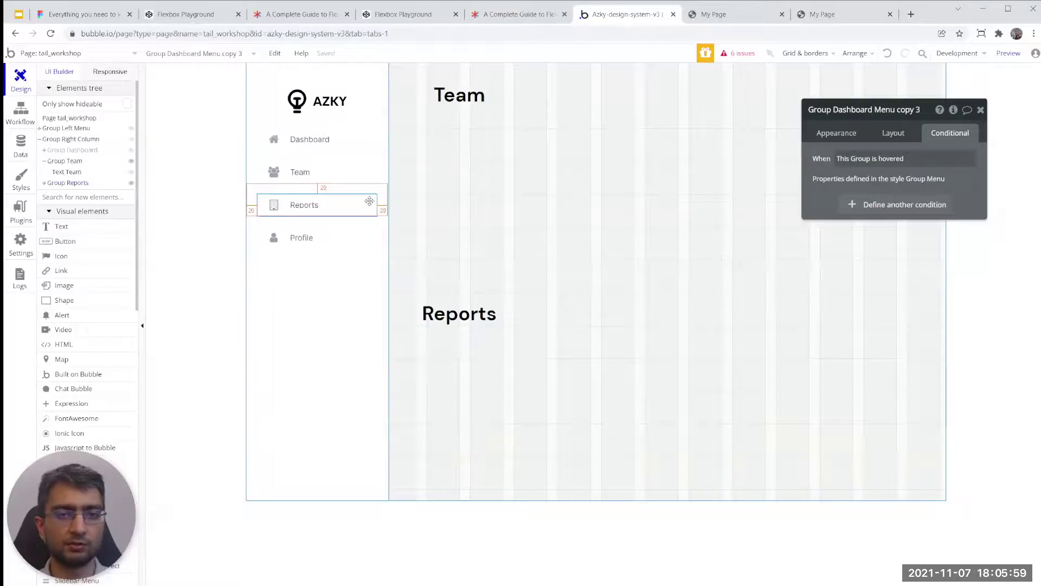
right_click(368, 204)
left_click(428, 502)
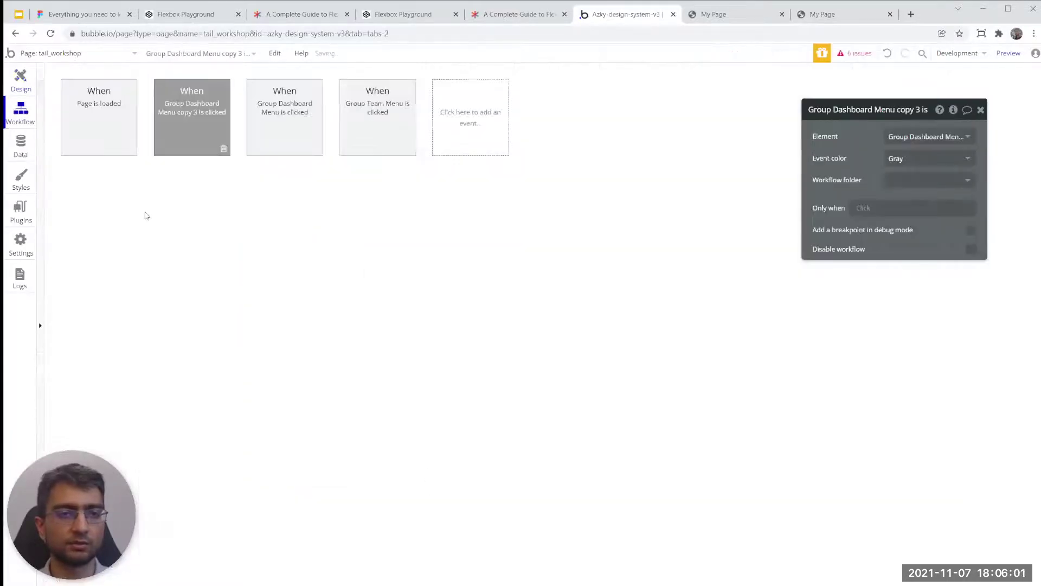
left_click(117, 184)
left_click(116, 201)
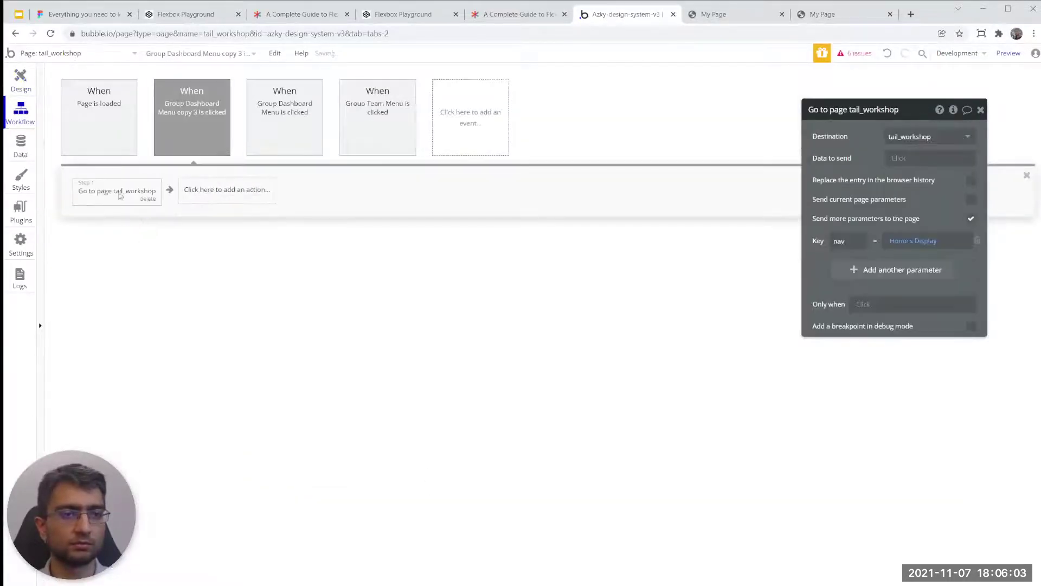
- Set the nav parameter of the Reports workflow's page action to the Reports option's Display, and return to the page design
left_click(900, 241)
left_click(737, 157)
left_click(708, 240)
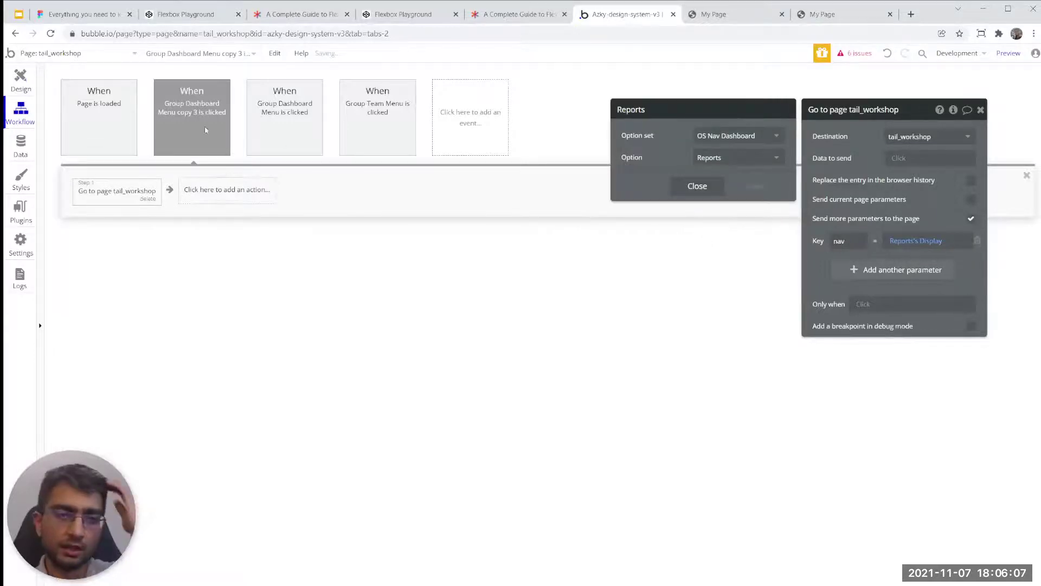
left_click(24, 80)
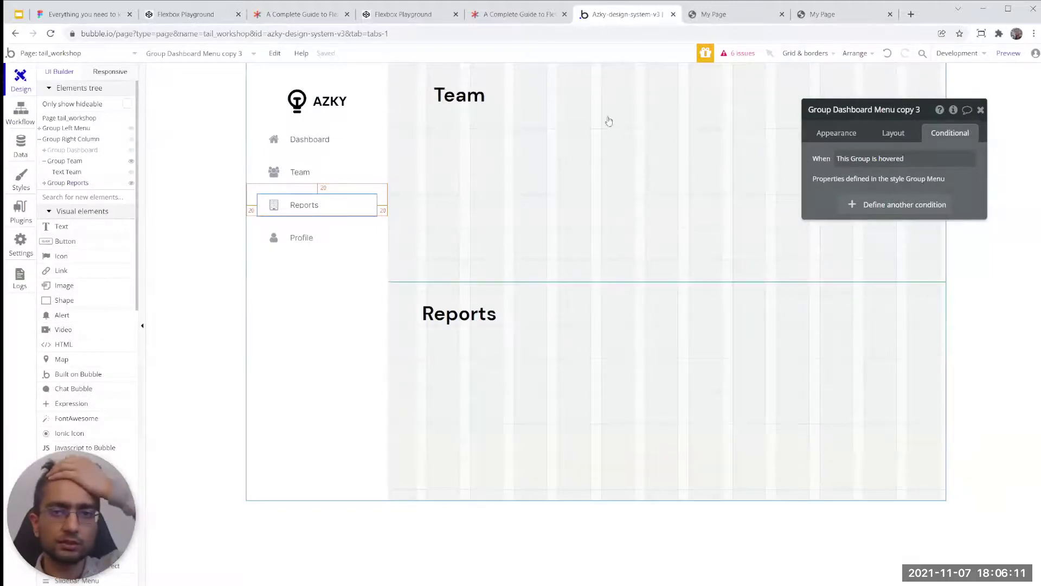
- Reload the preview and test the navigation by switching repeatedly between the Dashboard, Team and Reports sidebar entries
left_click(749, 14)
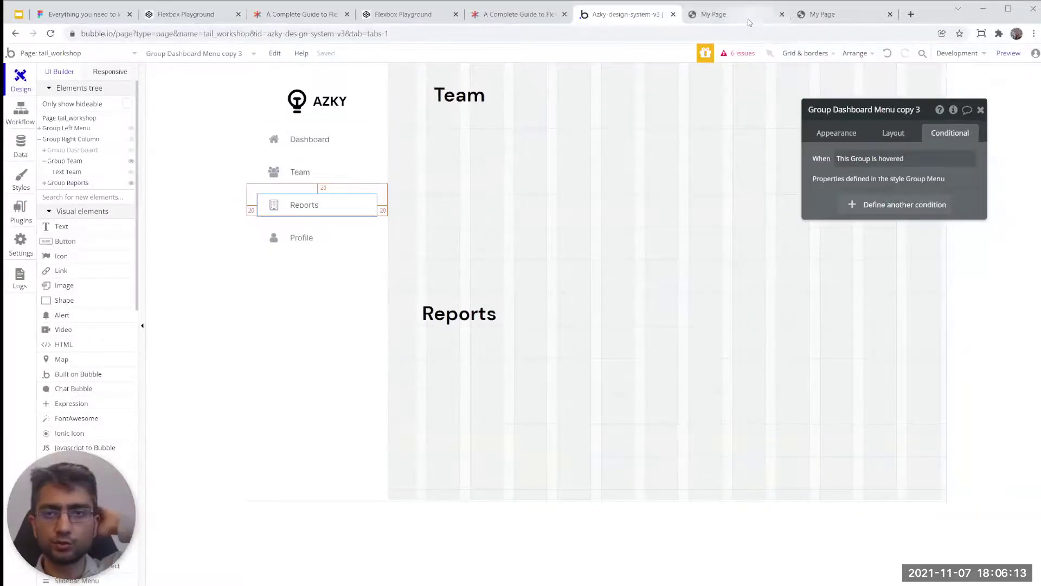
key("ctrl+r")
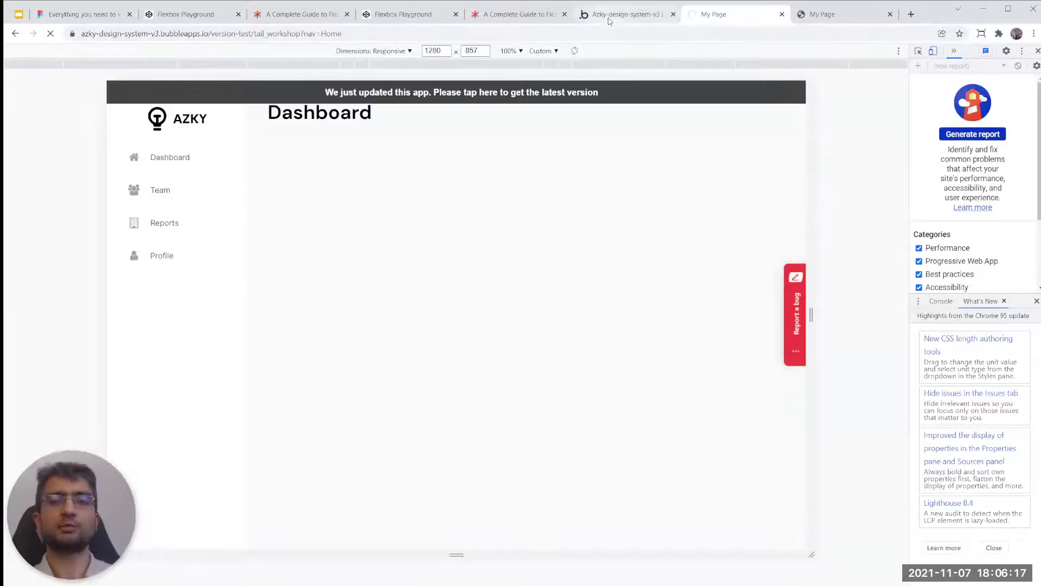
left_click(610, 16)
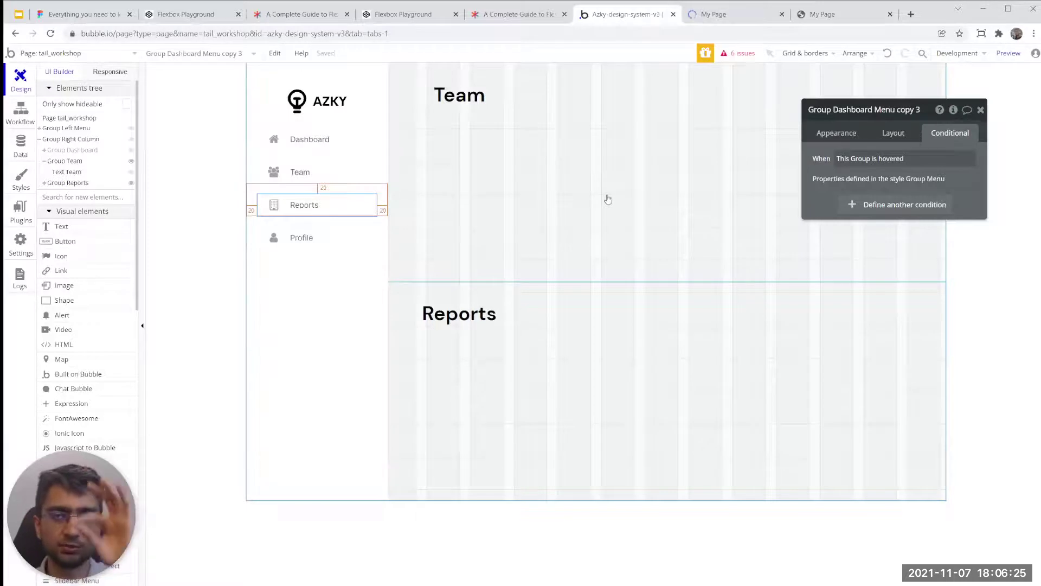
key("ctrl+Tab")
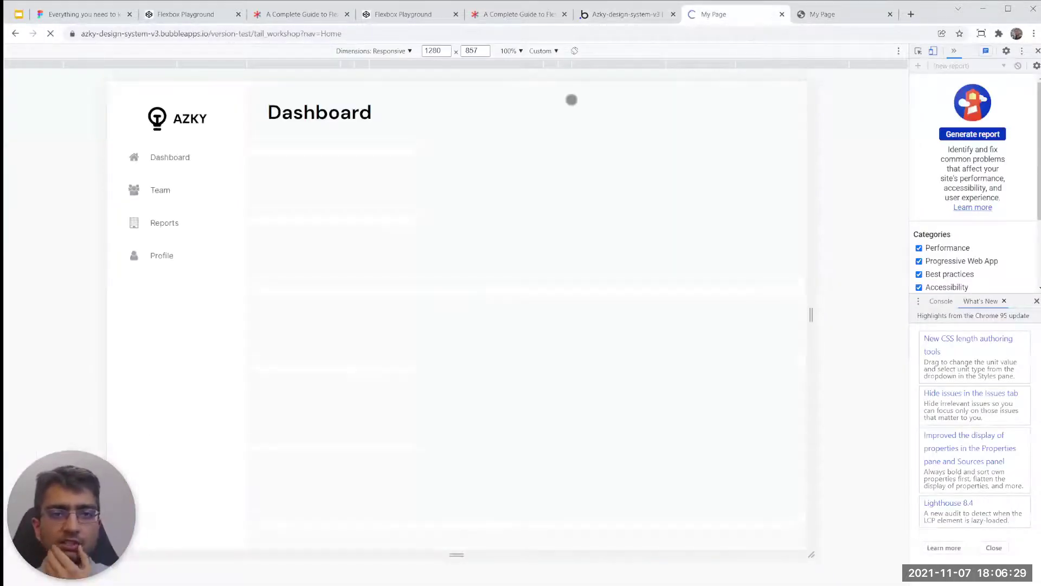
left_click(205, 190)
left_click(205, 212)
left_click(203, 189)
left_click(203, 158)
left_click(207, 191)
left_click(205, 221)
left_click(210, 189)
left_click(202, 156)
left_click(206, 200)
left_click(207, 216)
left_click(202, 193)
left_click(208, 150)
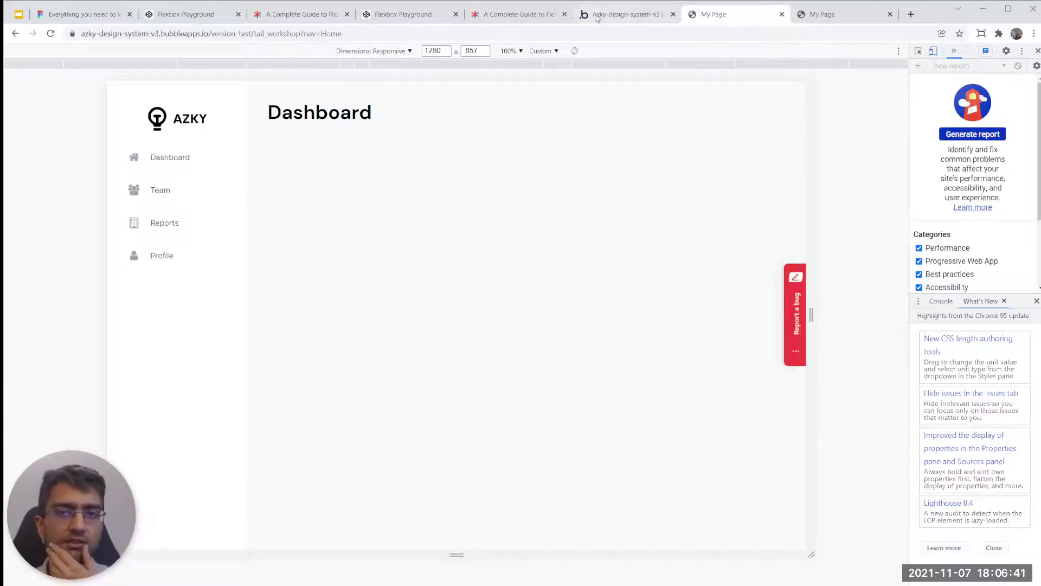
- Return to the Bubble editor and review the layout settings of the tail_workshop page
left_click(599, 15)
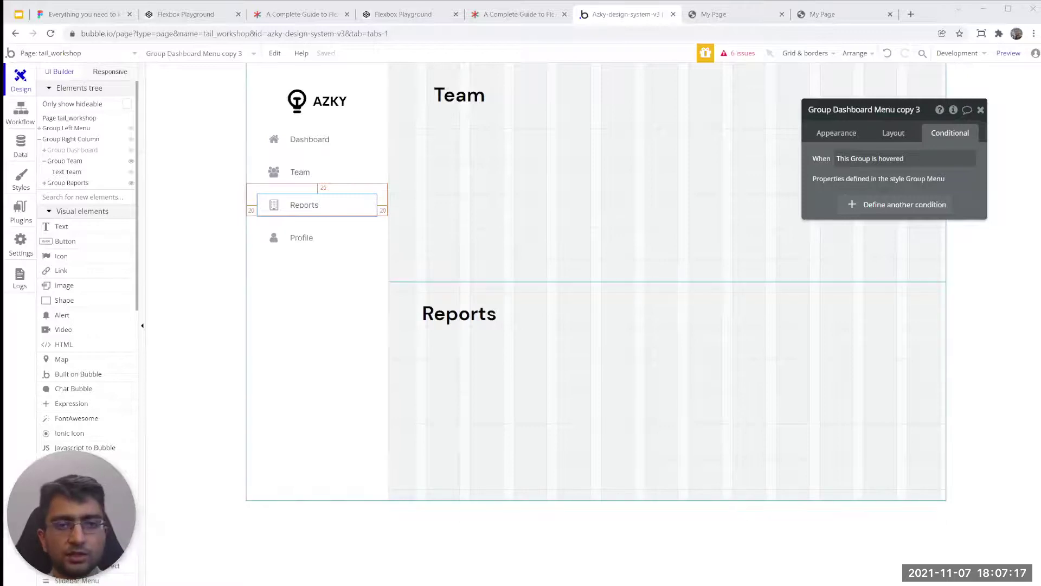
left_click(75, 119)
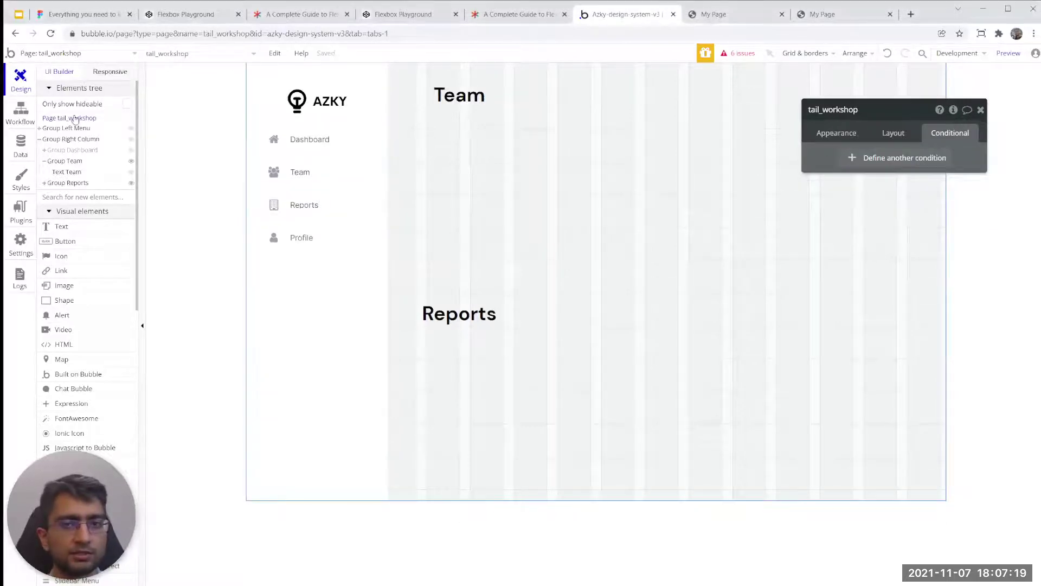
left_click(889, 131)
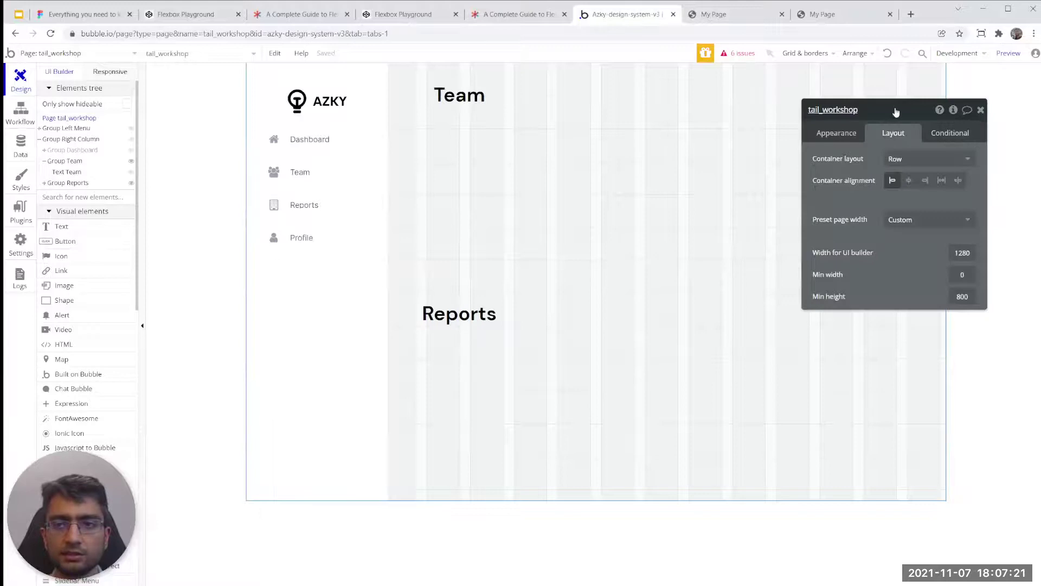
left_click_drag(896, 113, 902, 96)
left_click(77, 121)
left_click(77, 120)
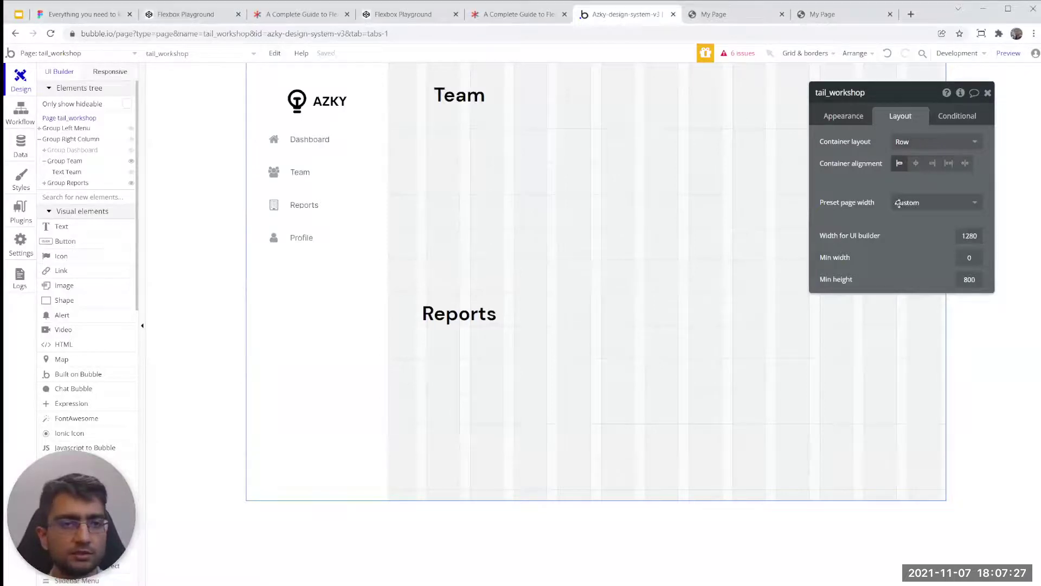
- Try the centre, bottom and top vertical alignments on Group Left Menu and set it back to stretch
left_click(62, 130)
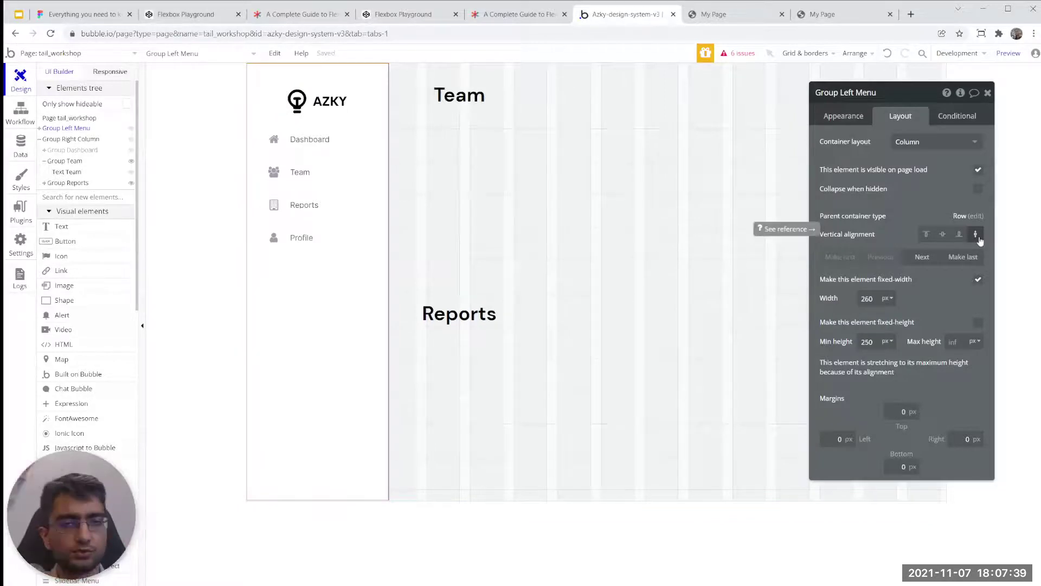
left_click(943, 234)
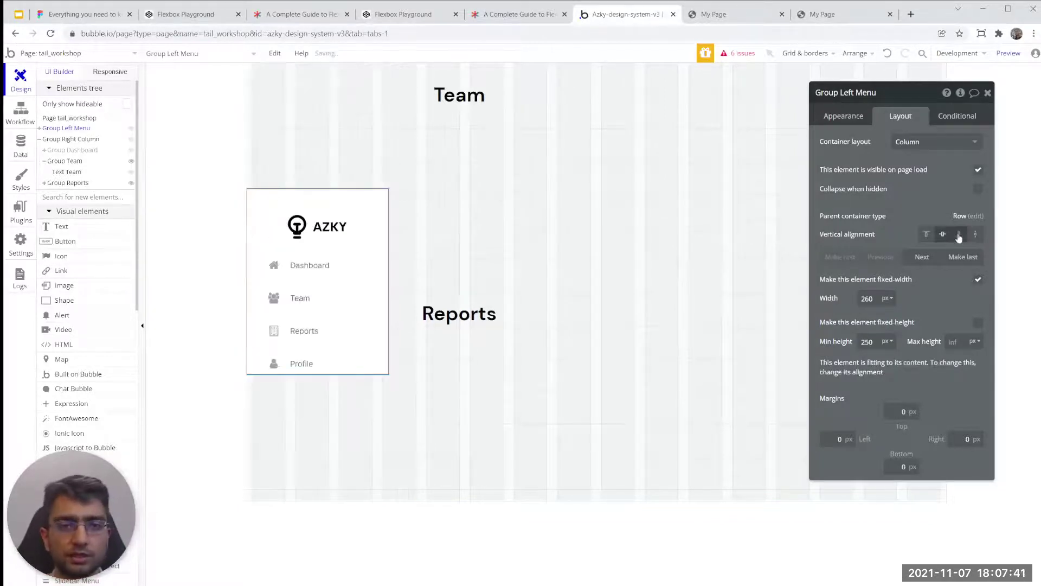
left_click(958, 234)
left_click(926, 234)
left_click(942, 234)
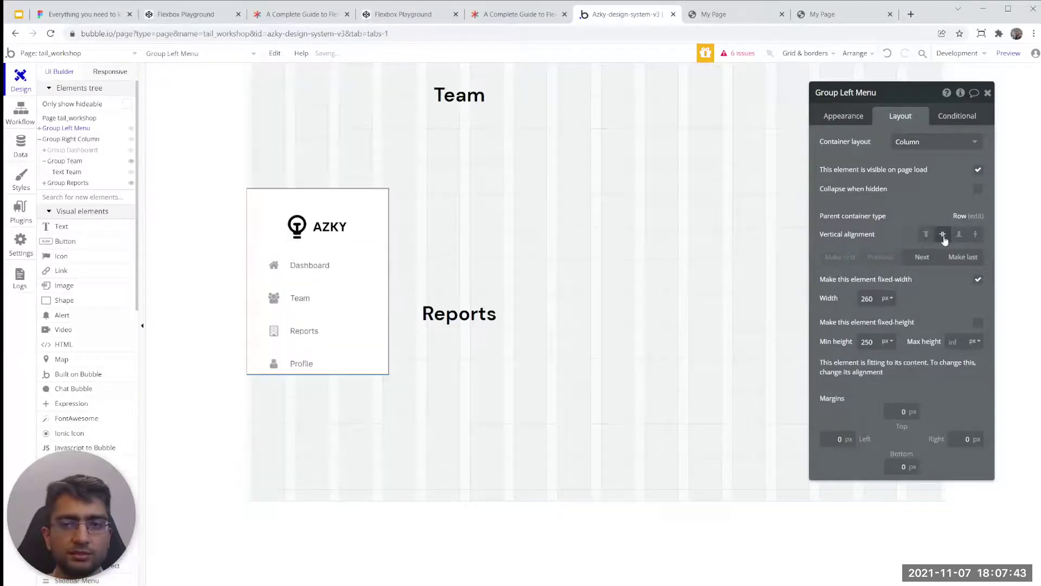
left_click(959, 234)
left_click(926, 235)
left_click(975, 235)
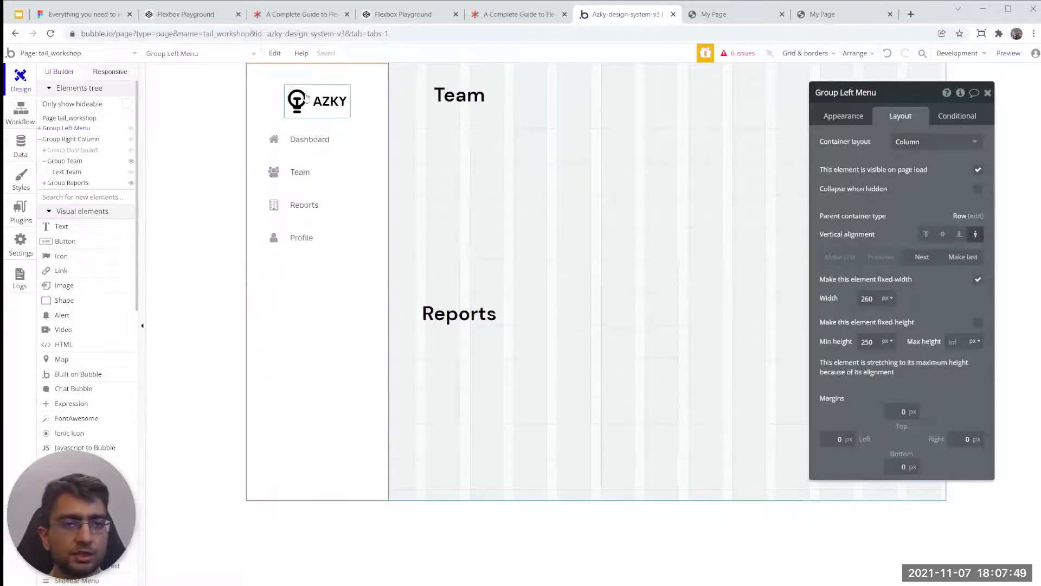
- Review Group Right Column's layout with Group Team and Group Reports hidden on the canvas and Group Dashboard shown
left_click(67, 140)
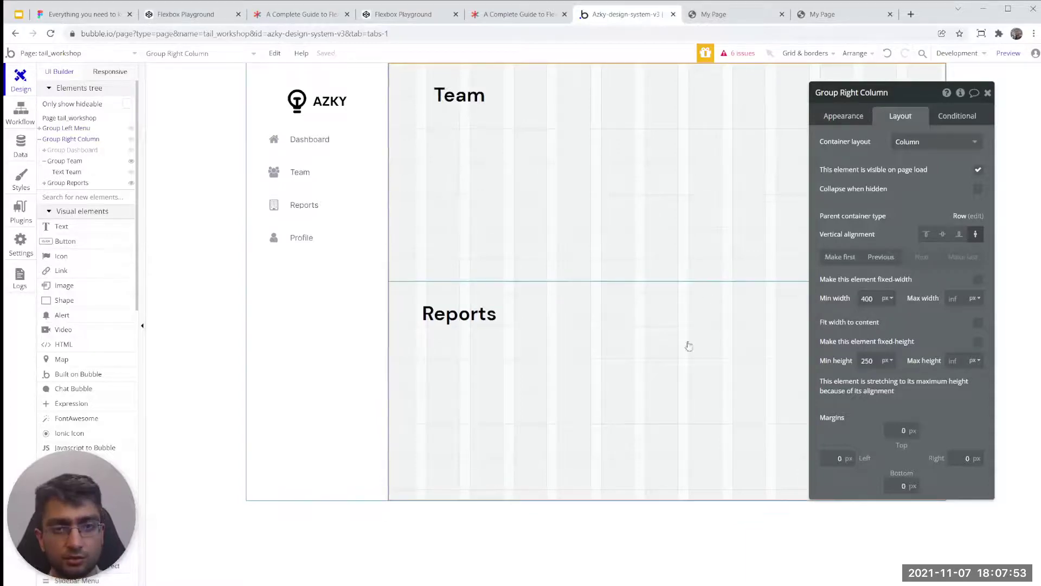
left_click(130, 161)
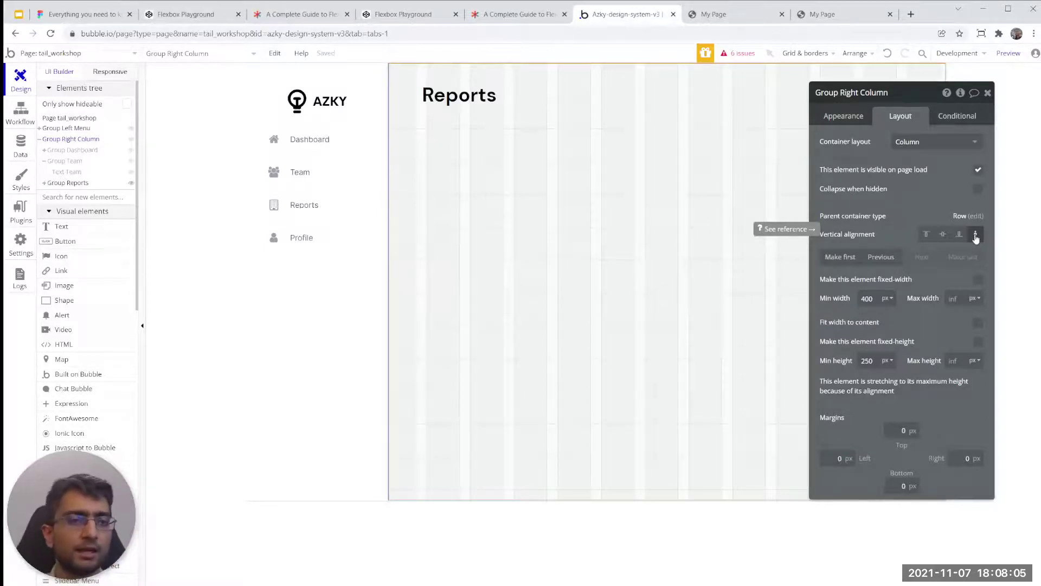
left_click(131, 184)
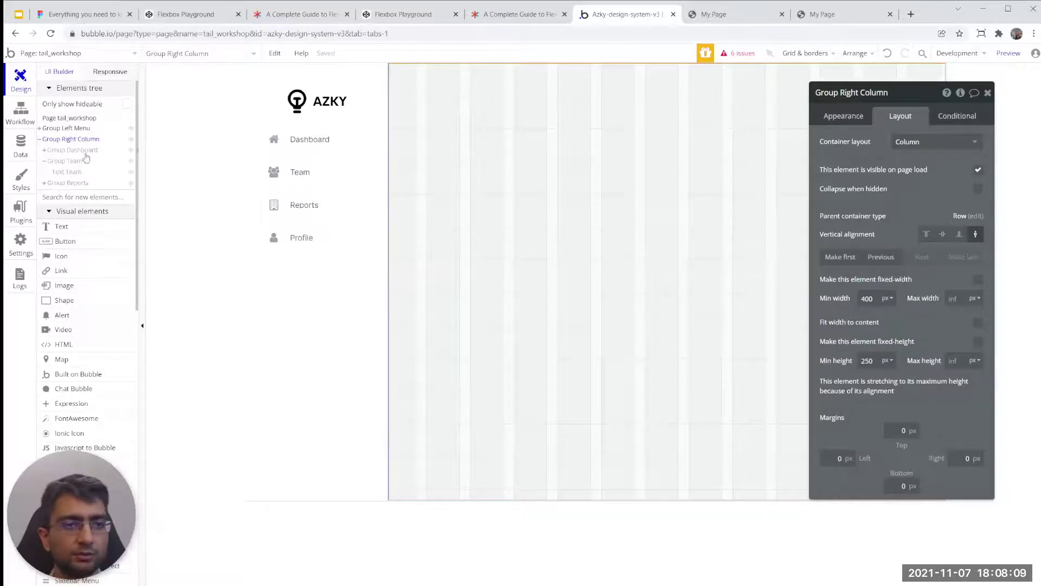
left_click(130, 151)
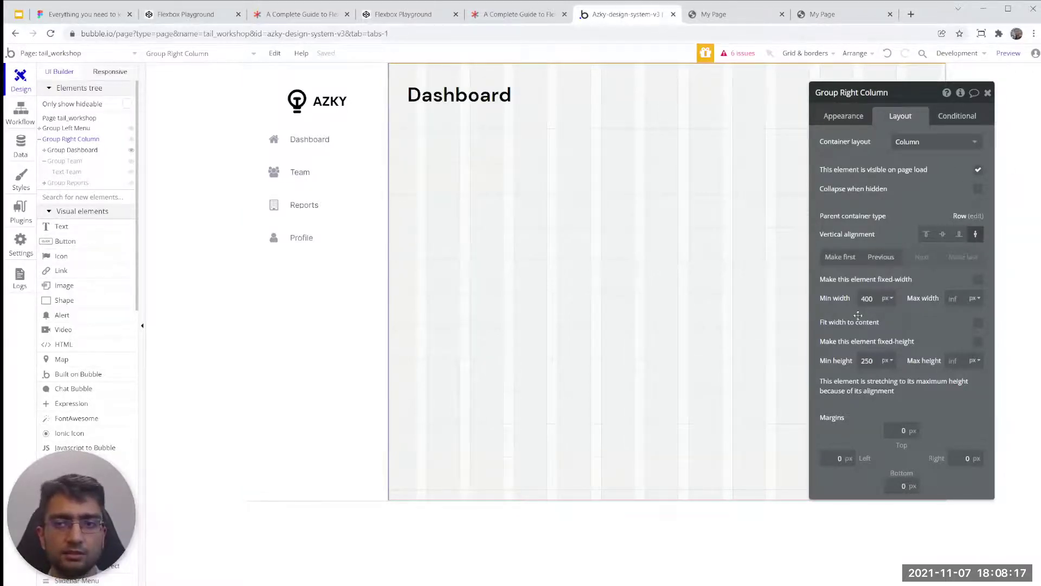
- Review the layout settings of Group Team, Group Reports and Group Dashboard in turn
left_click(66, 162)
left_click(71, 185)
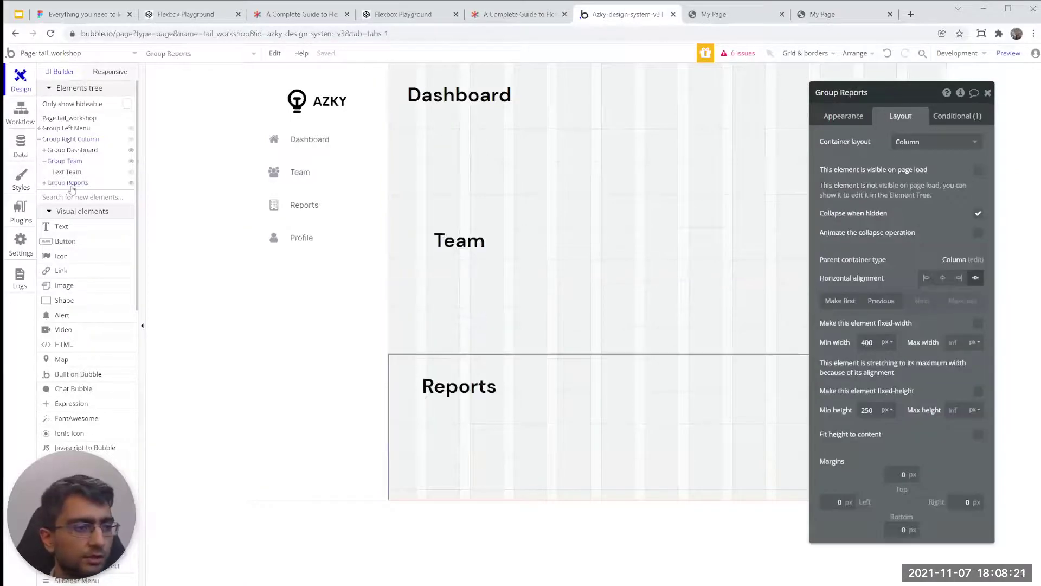
left_click(78, 151)
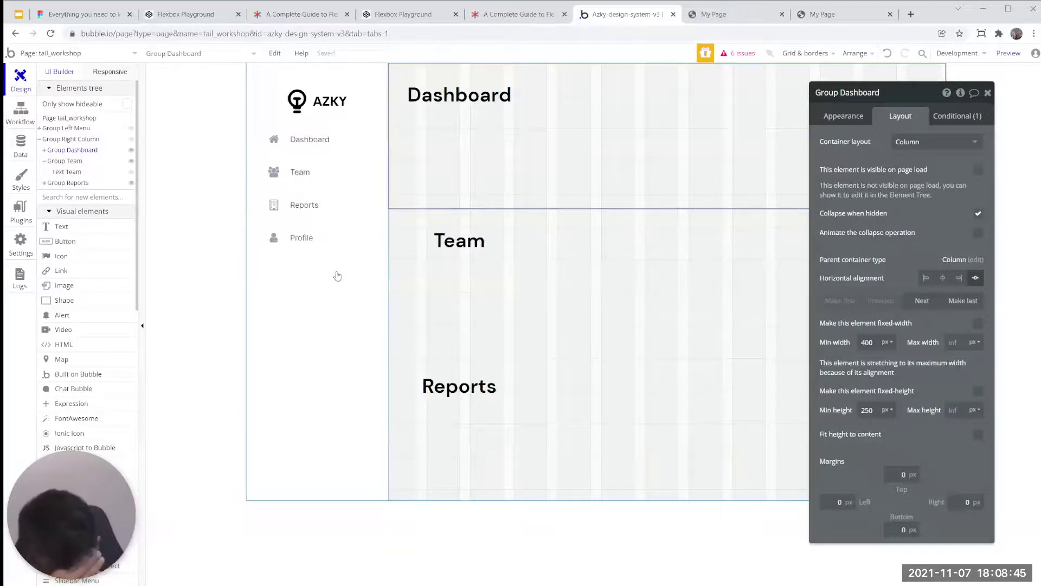
- Review the layout settings of the tail_workshop page and of Group Left Menu
left_click(67, 119)
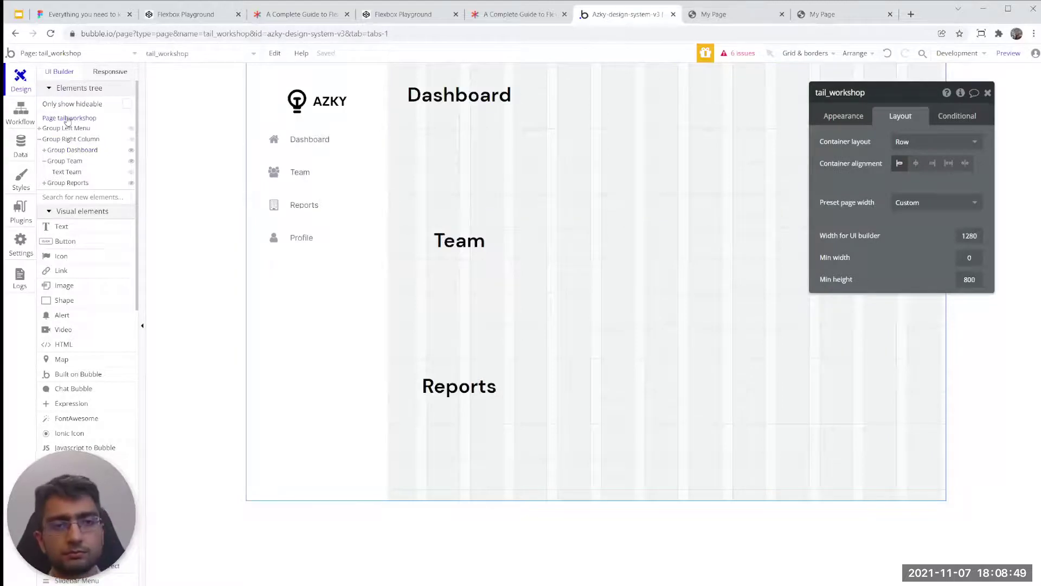
mouse_move(73, 132)
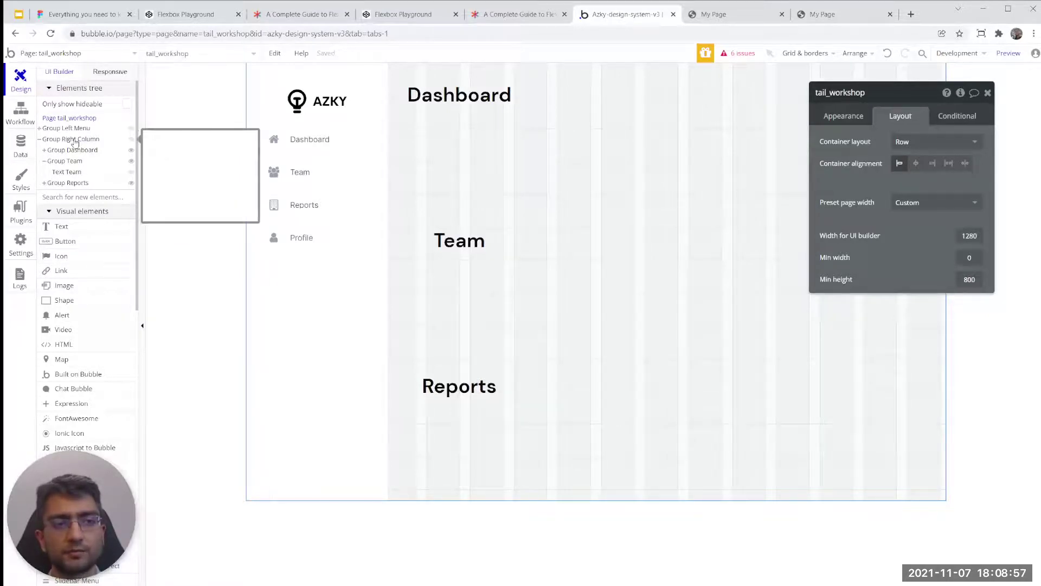
left_click(75, 130)
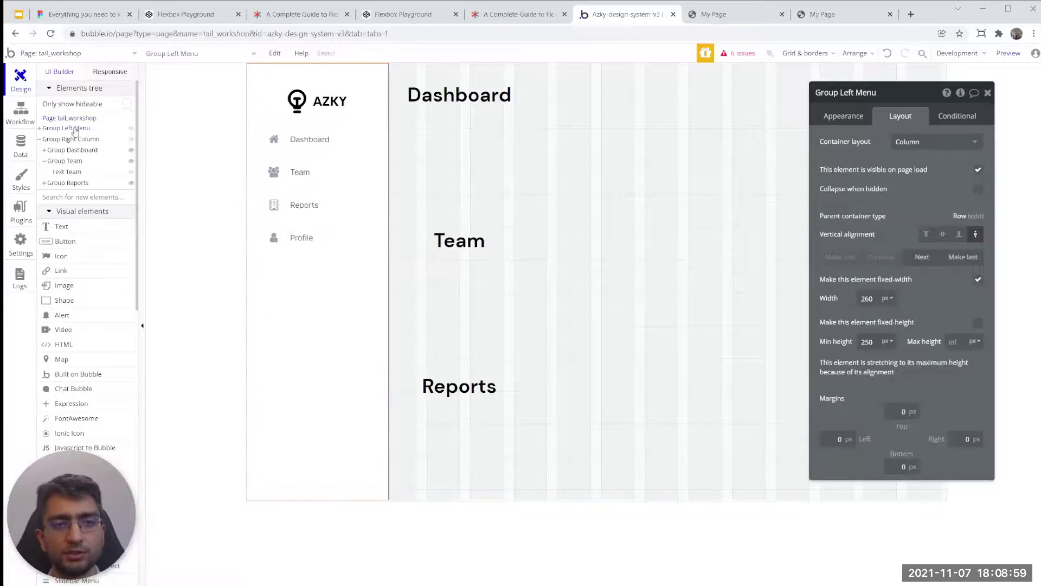
left_click(79, 119)
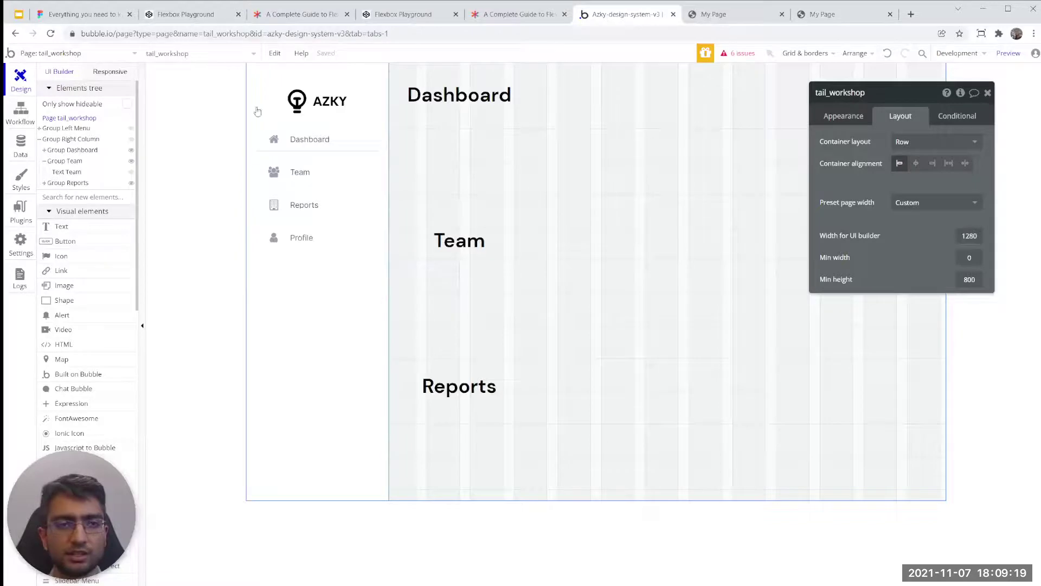
key("Escape")
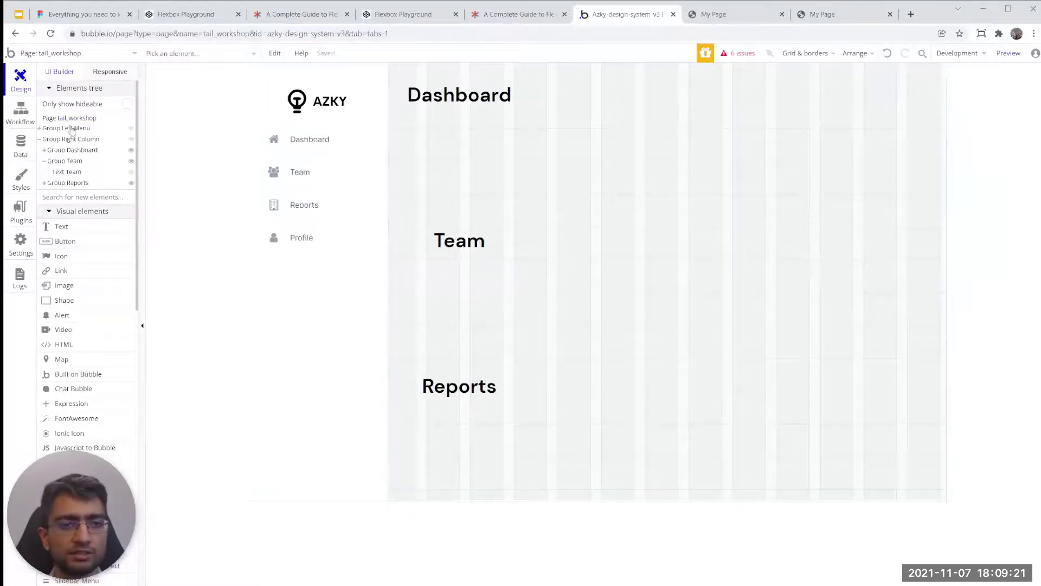
left_click(79, 119)
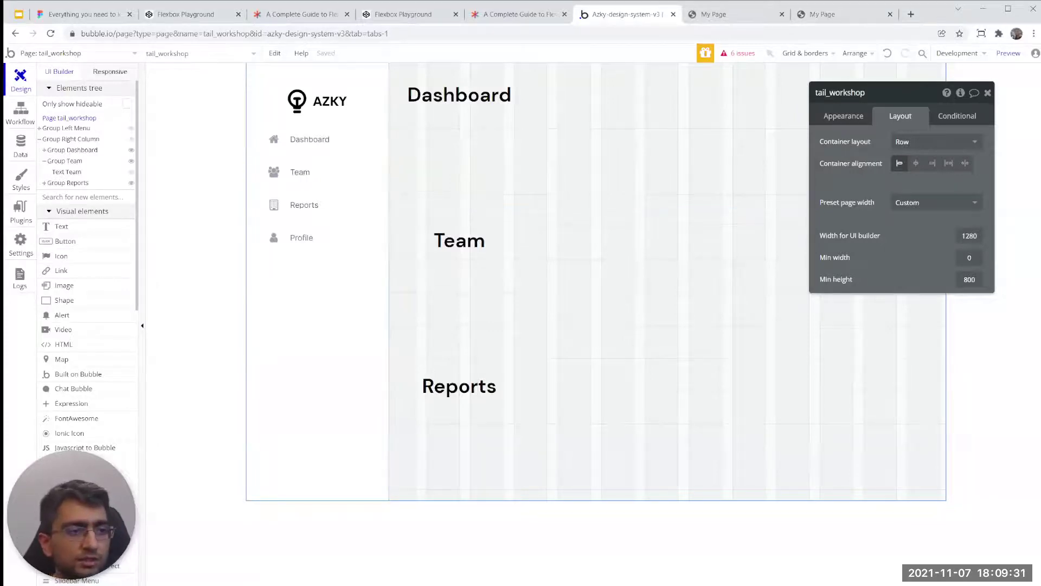
- Switch to the page preview, load the latest version, and narrow and widen the viewport to check the dashboard's responsiveness
left_click(731, 21)
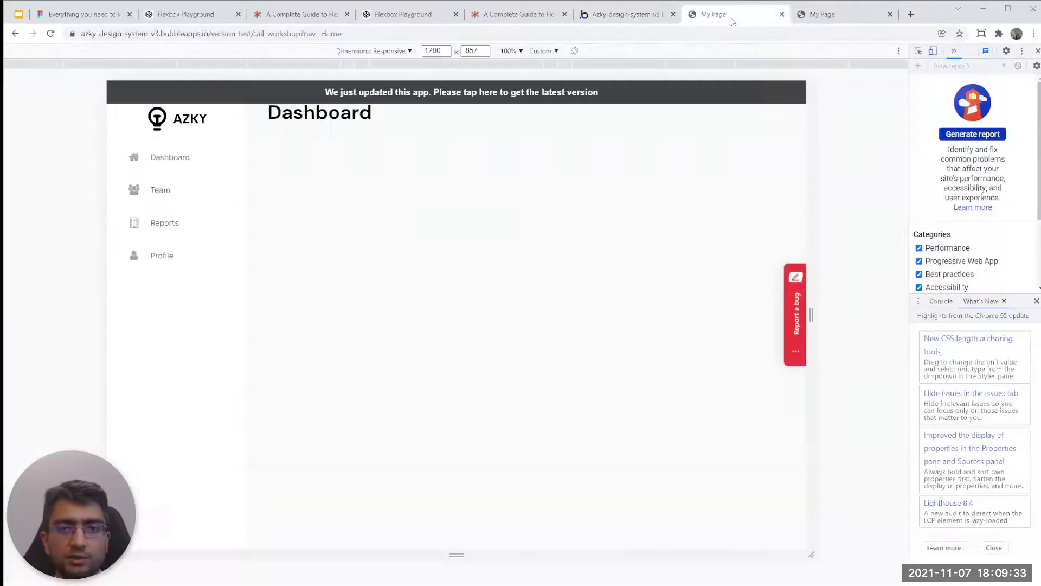
left_click(541, 89)
left_click_drag(806, 155, 763, 176)
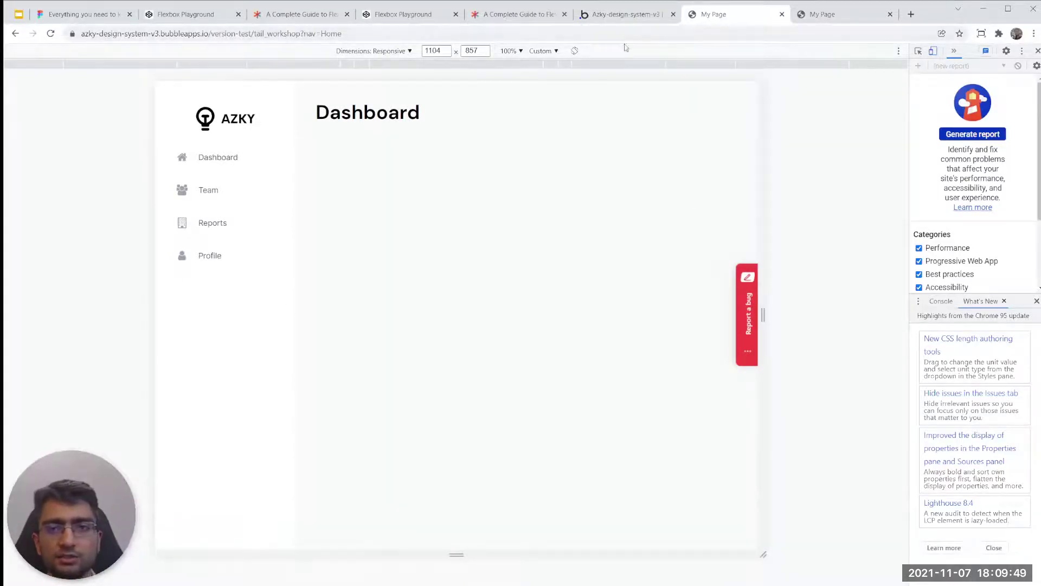
left_click_drag(765, 115, 809, 115)
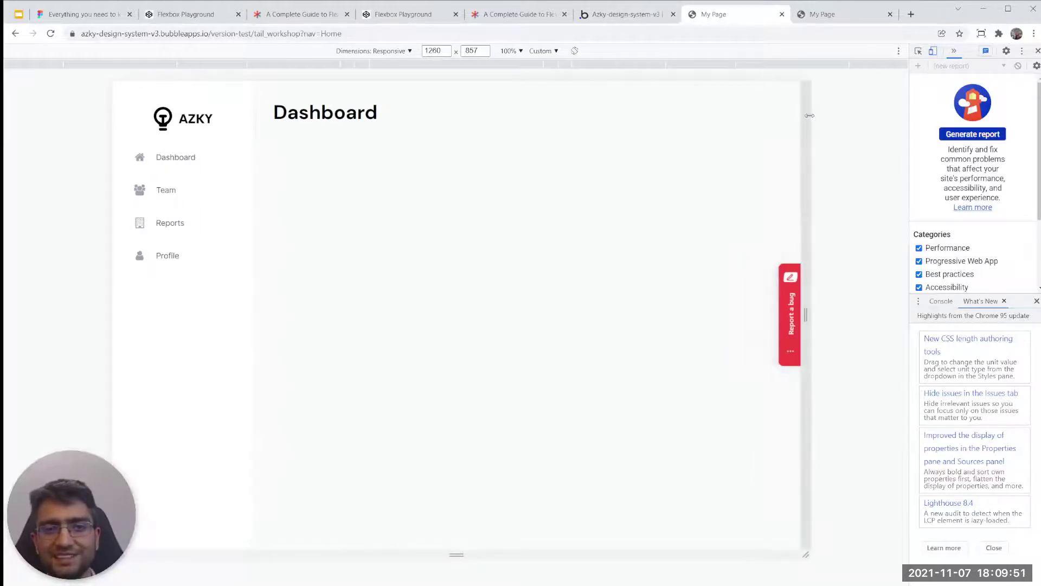
- Return to the Bubble editor, find the group element, and hide Group Dashboard, Group Team and Group Reports inside Group Right Column
left_click(620, 23)
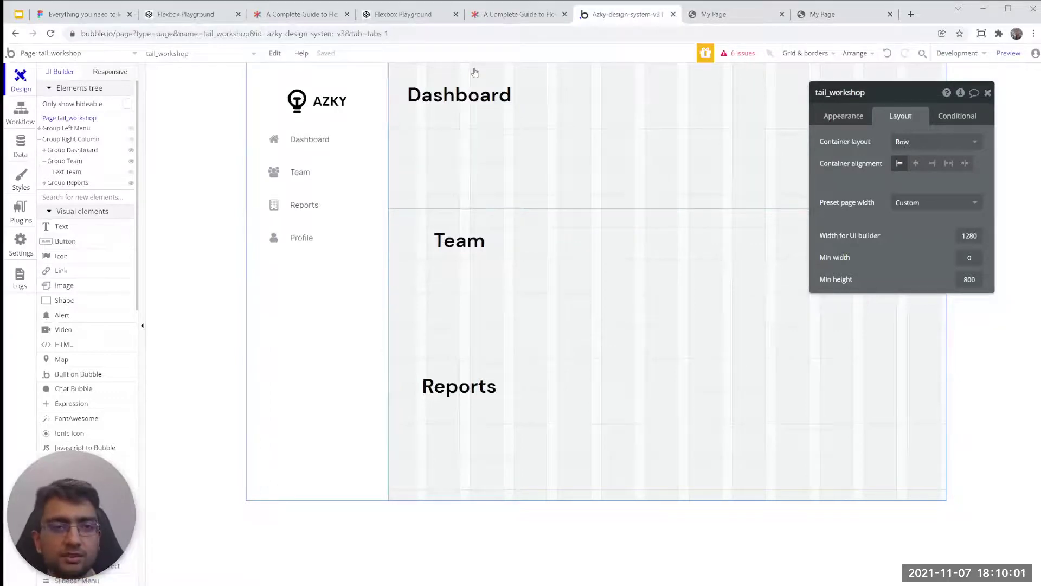
type("group")
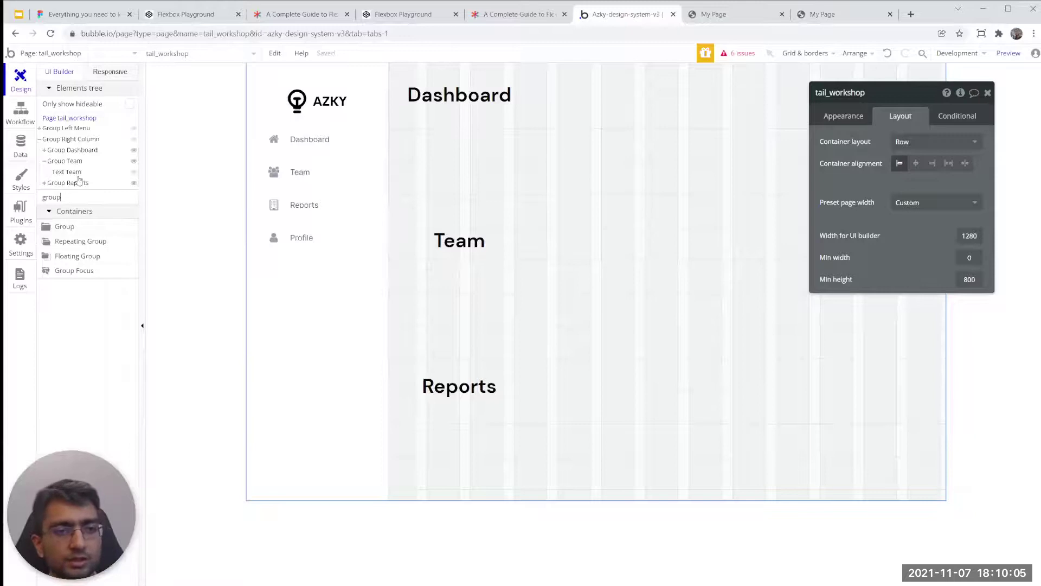
left_click(134, 152)
left_click(134, 161)
left_click(134, 183)
left_click(70, 140)
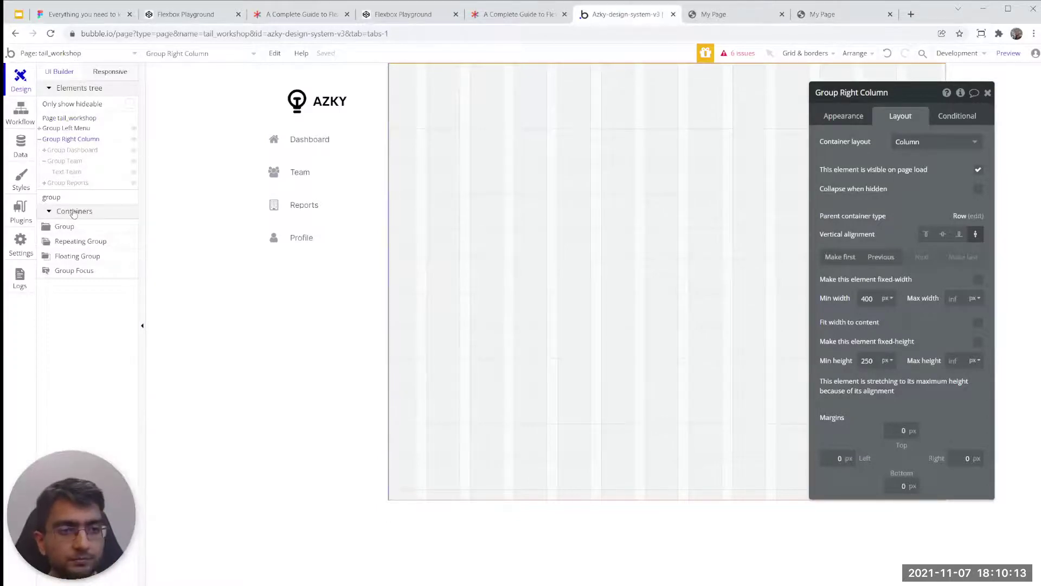
- Place a new group inside Group Right Column and name it Group Header
left_click(79, 233)
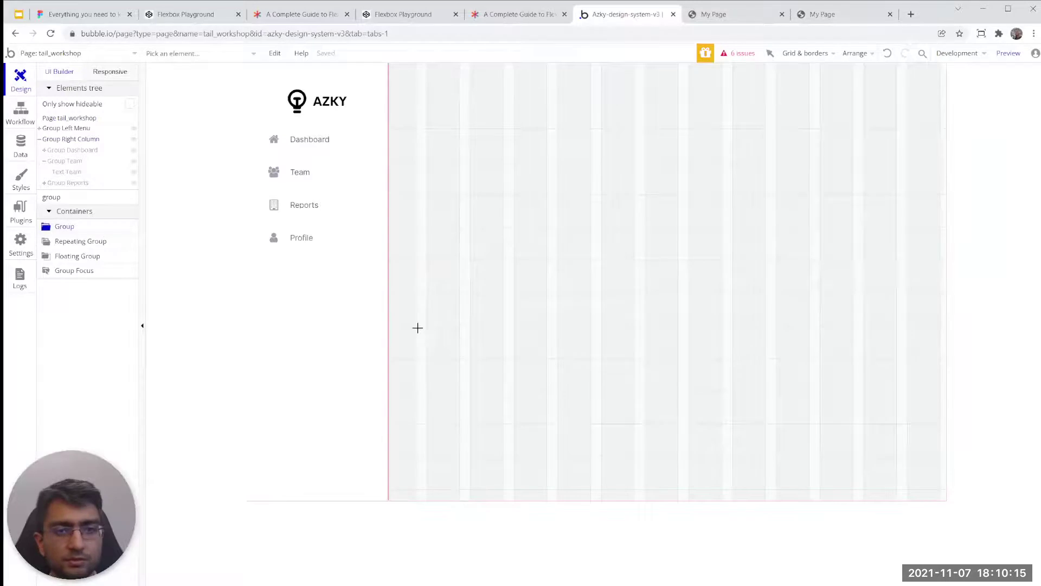
left_click(434, 338)
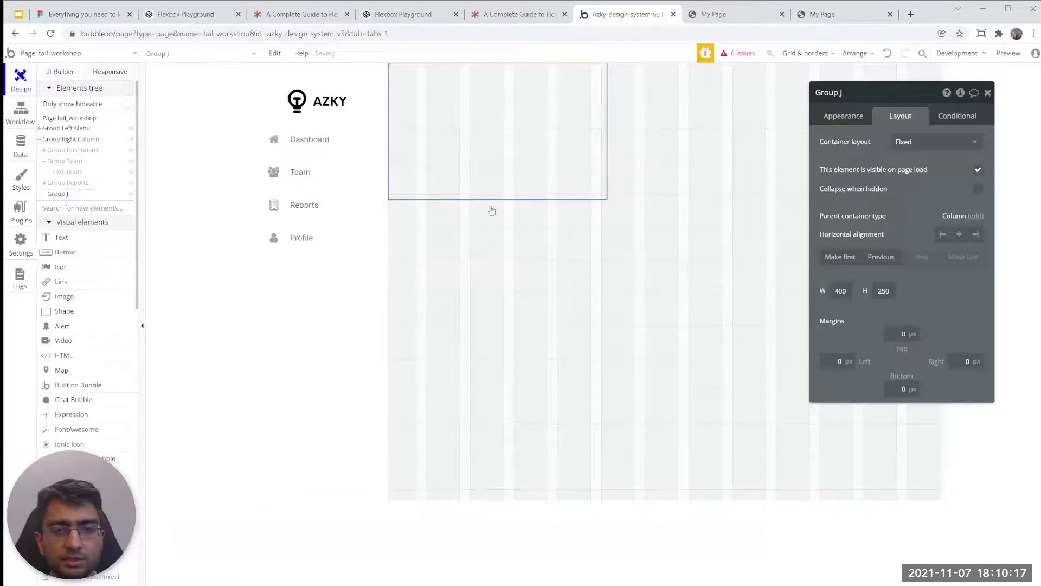
left_click(848, 95)
type("Header")
key("Return")
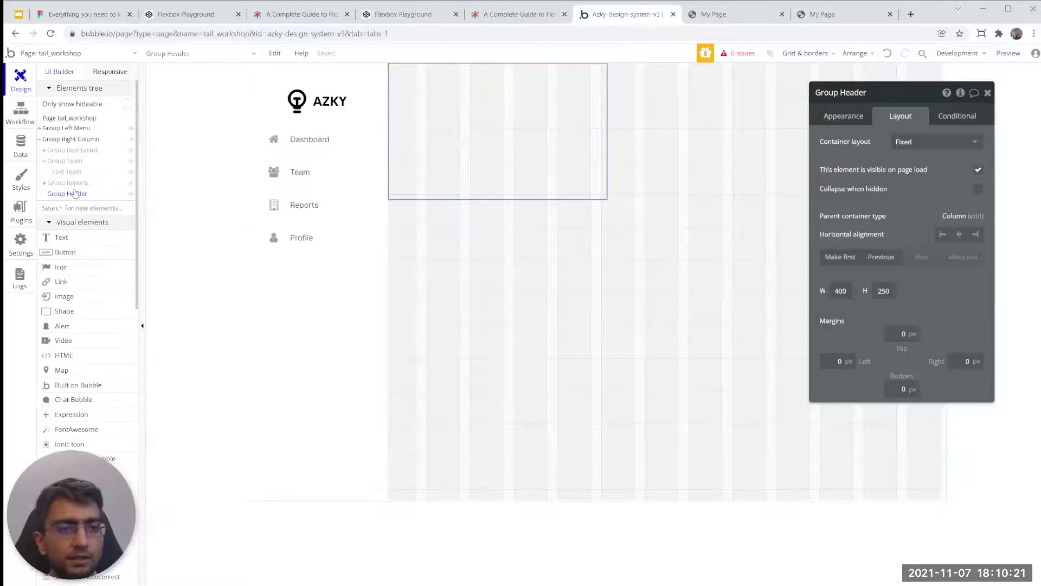
- Make Group Header the first element in Group Right Column, with Group Dashboard and Group Reports shown and Group Team hidden
left_click(85, 183)
left_click(84, 173)
left_click(82, 161)
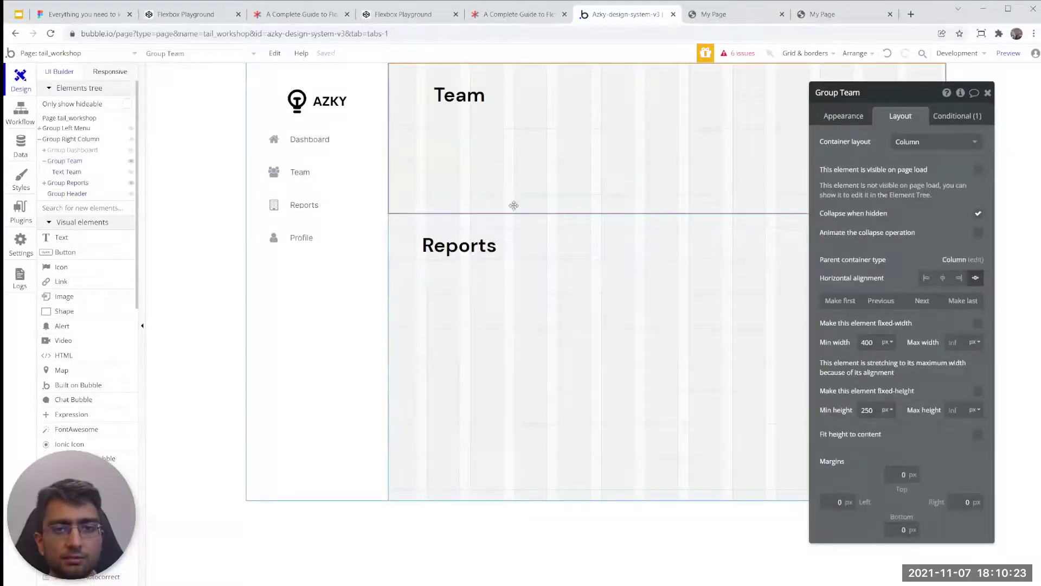
left_click(75, 165)
left_click(70, 194)
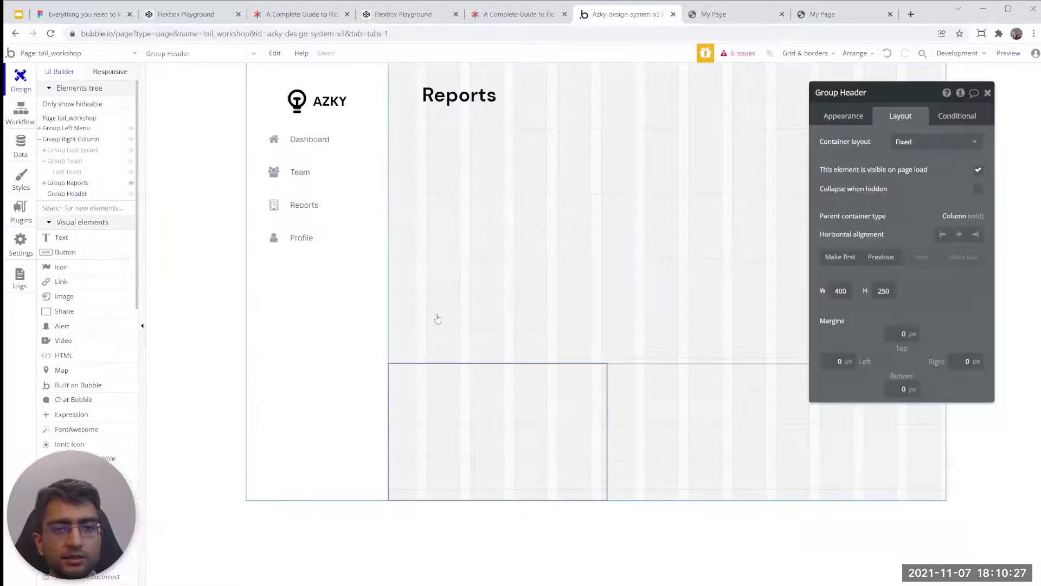
left_click(841, 258)
left_click(131, 161)
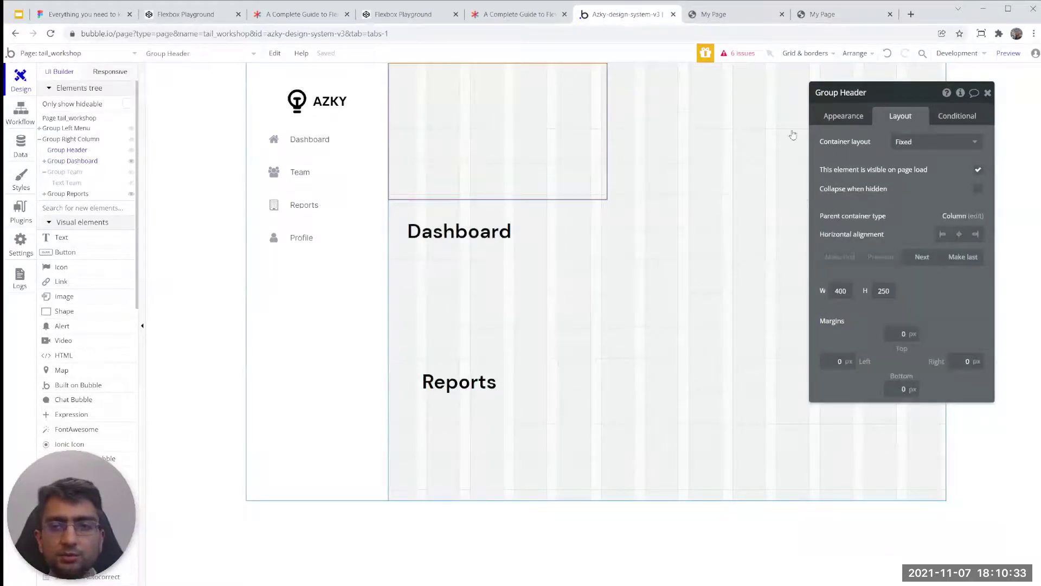
- Set Group Header's container layout to Row and apply the White Menu style
left_click(906, 144)
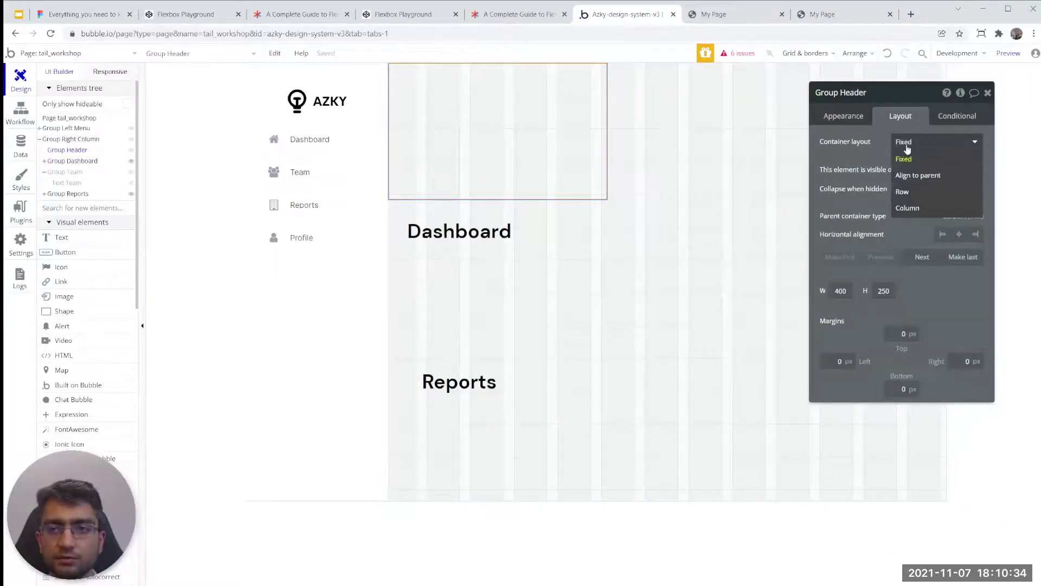
left_click(919, 193)
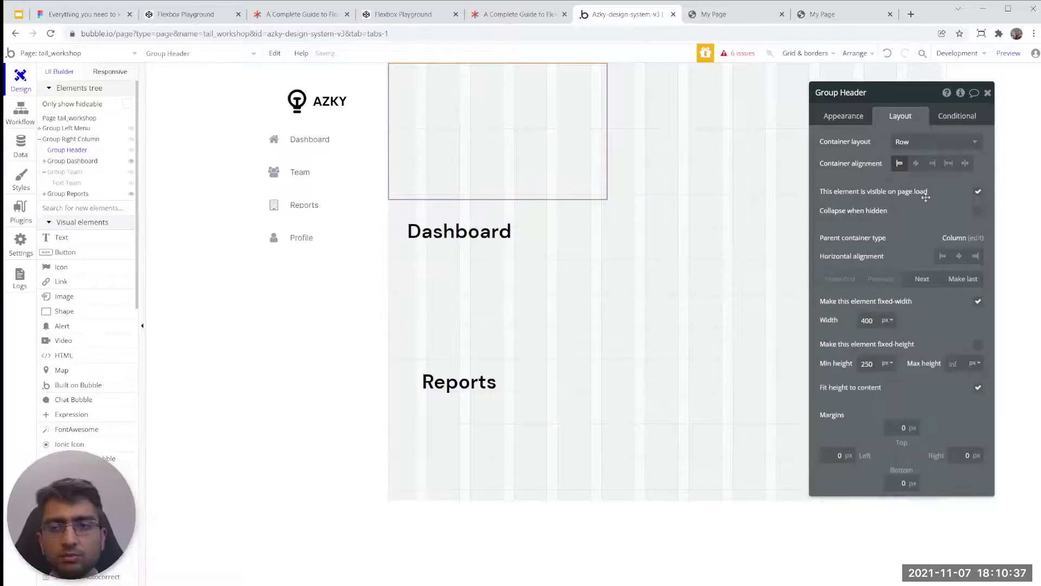
left_click(858, 123)
left_click(884, 247)
type("whit")
left_click(890, 276)
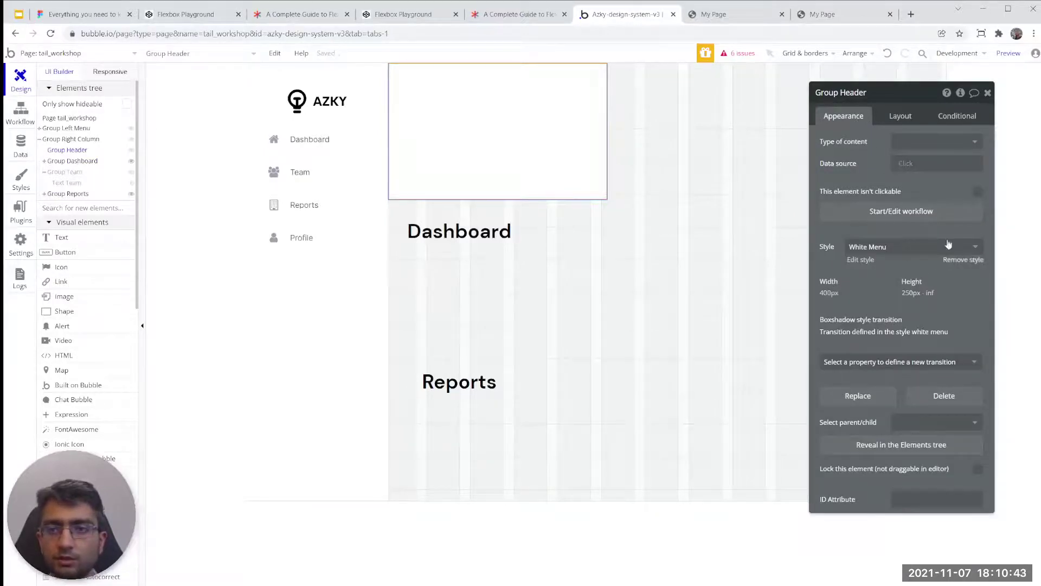
- Turn off Group Header's fixed width, stretch it horizontally and set its minimum height to 70 px
left_click(909, 116)
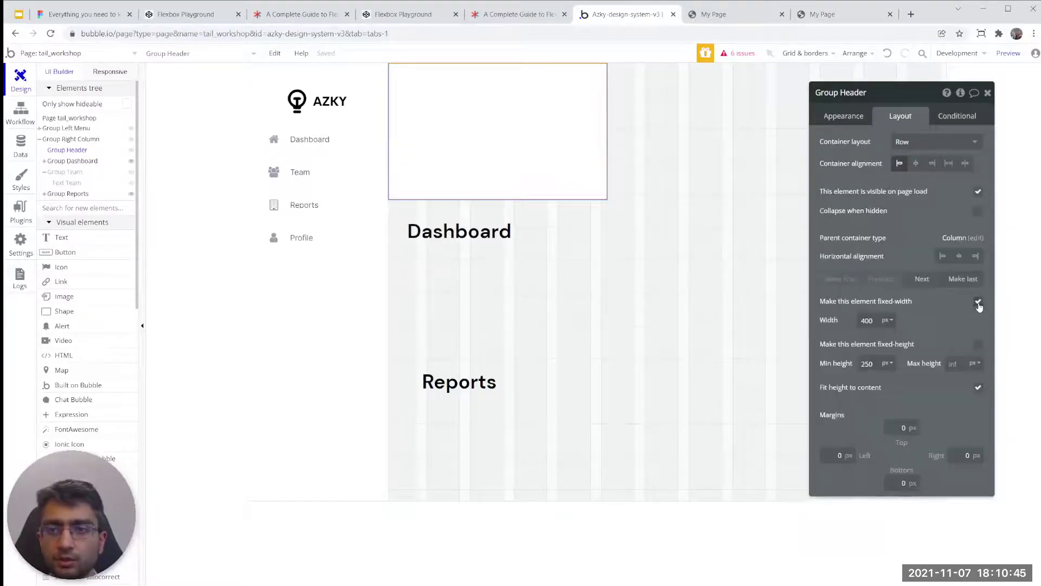
left_click(978, 302)
left_click(976, 257)
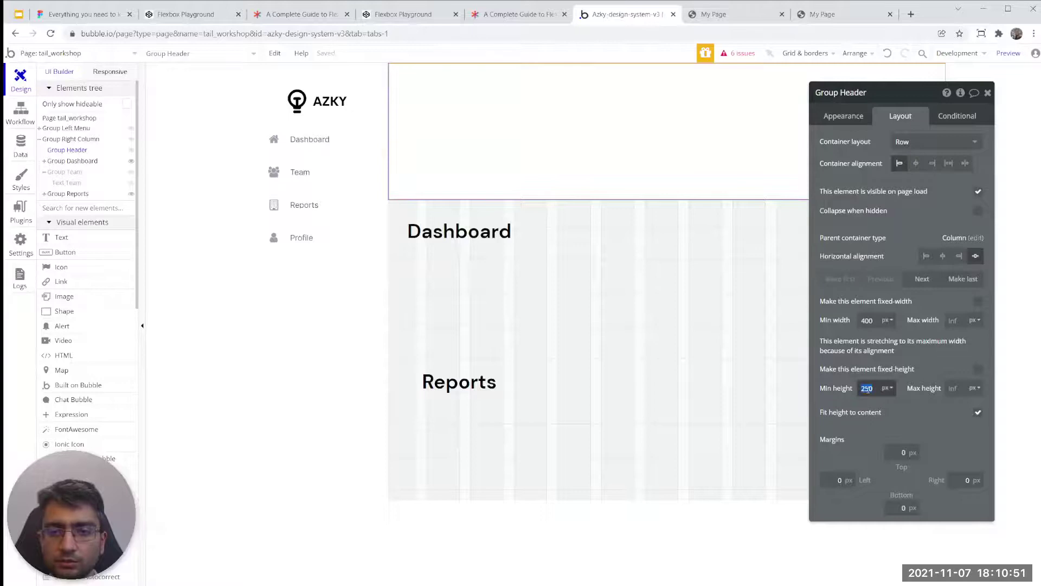
left_click(867, 389)
type("70")
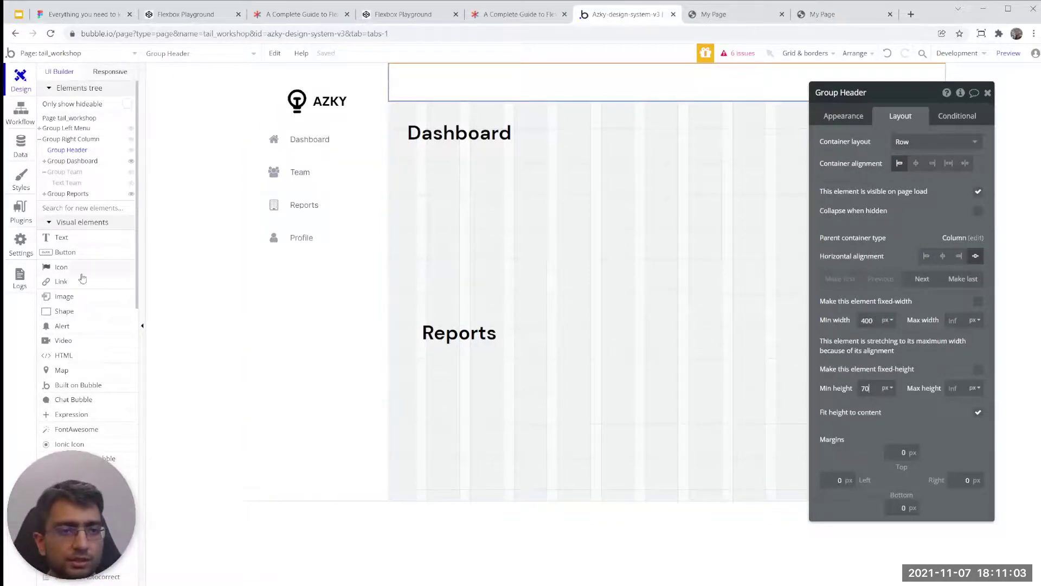
- Add an icon inside Group Header and choose the bars (fa-bars) symbol for it
left_click(61, 269)
left_click(402, 70)
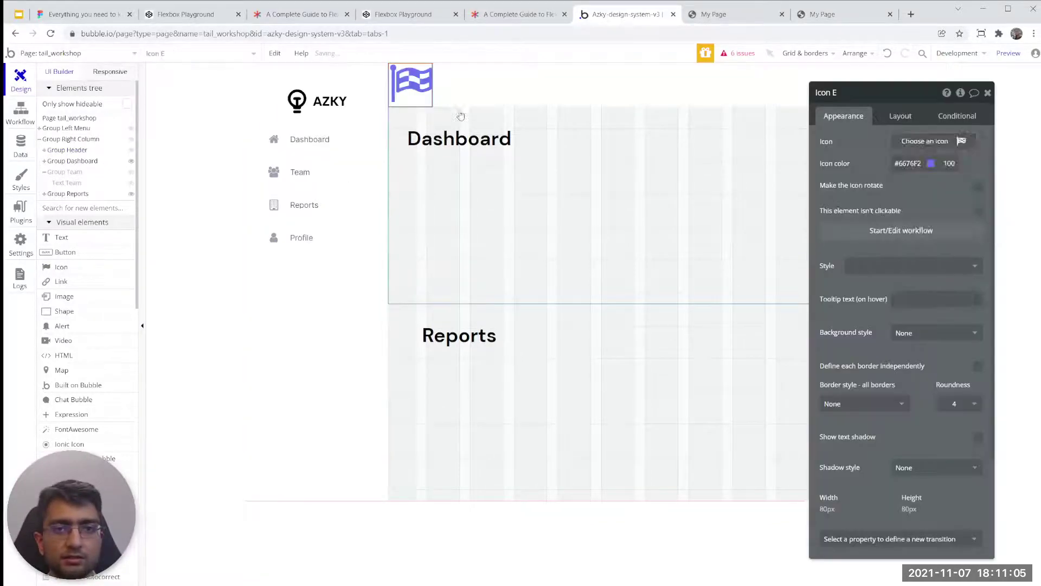
scroll(1003, 255, "down", 2)
type("bar")
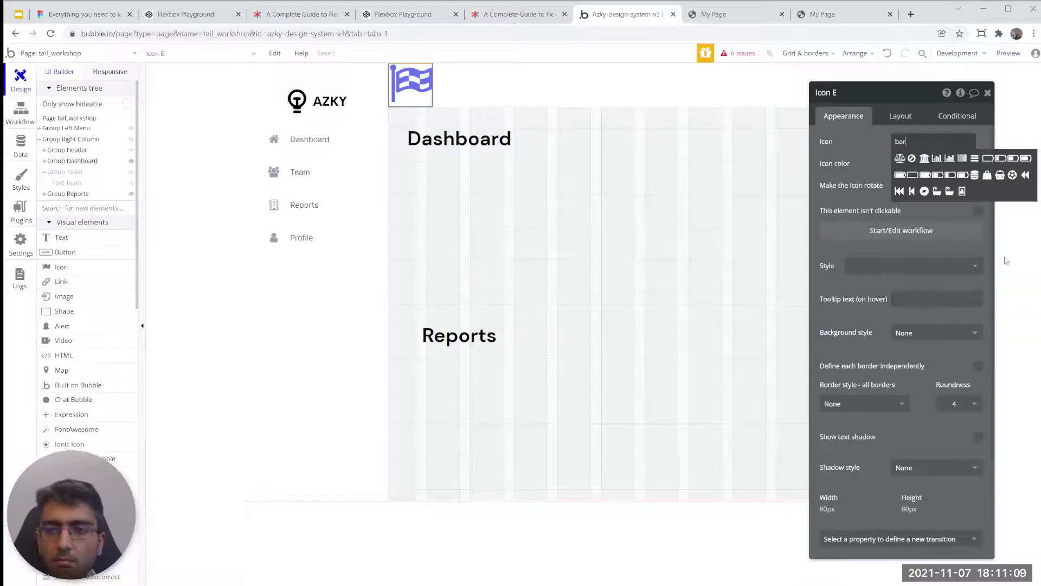
left_click(935, 157)
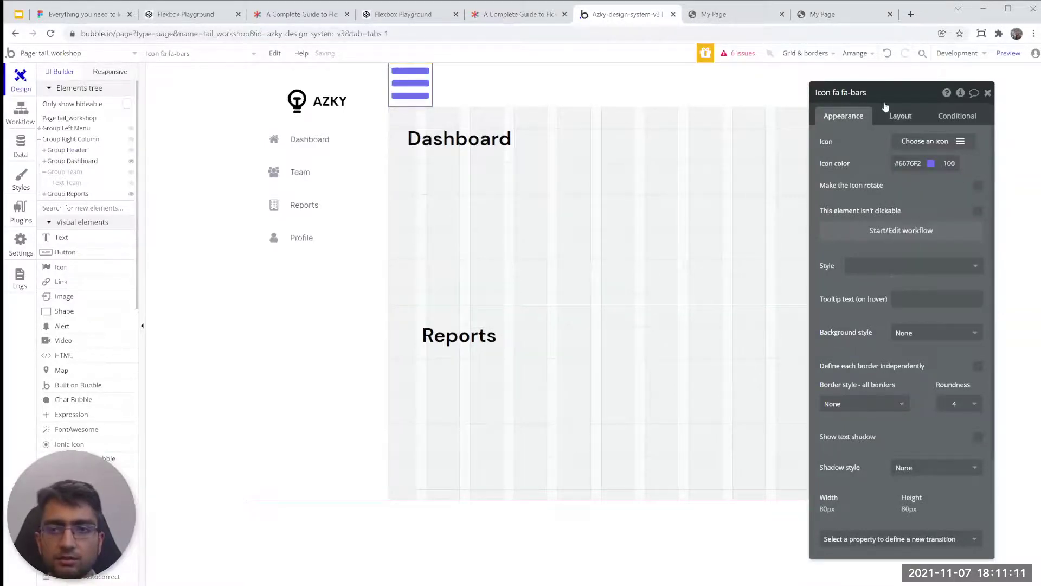
- Size the bars icon to 30 by 30 px, centre it vertically and give it a 30 px left margin
left_click(899, 116)
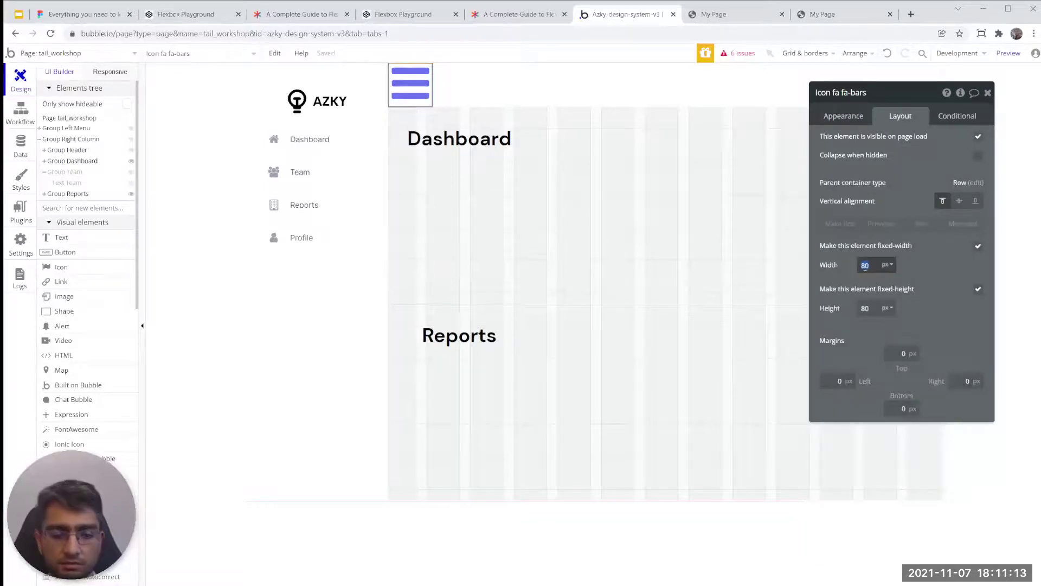
left_click(866, 308)
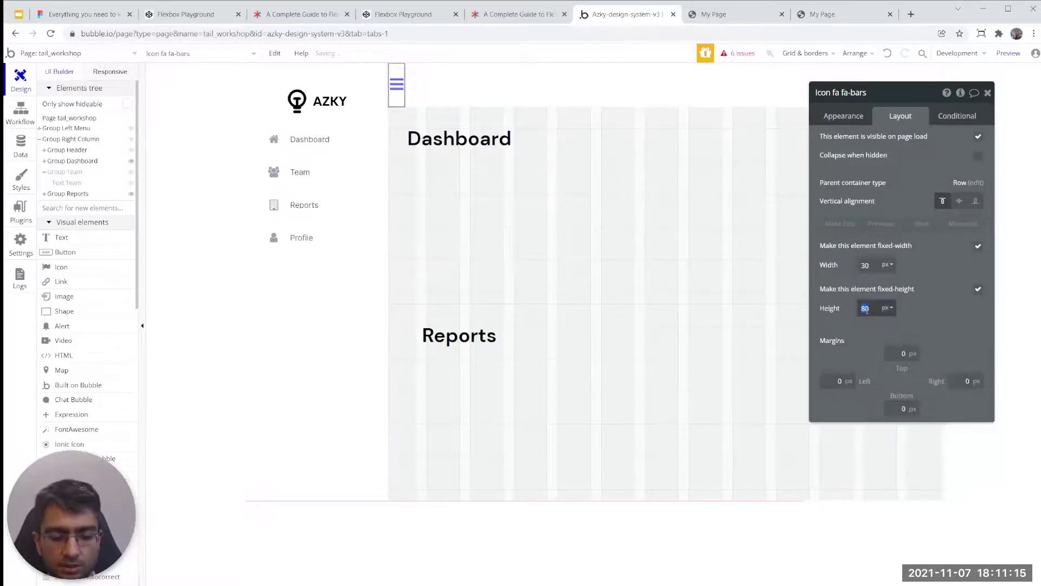
type("30")
left_click(864, 325)
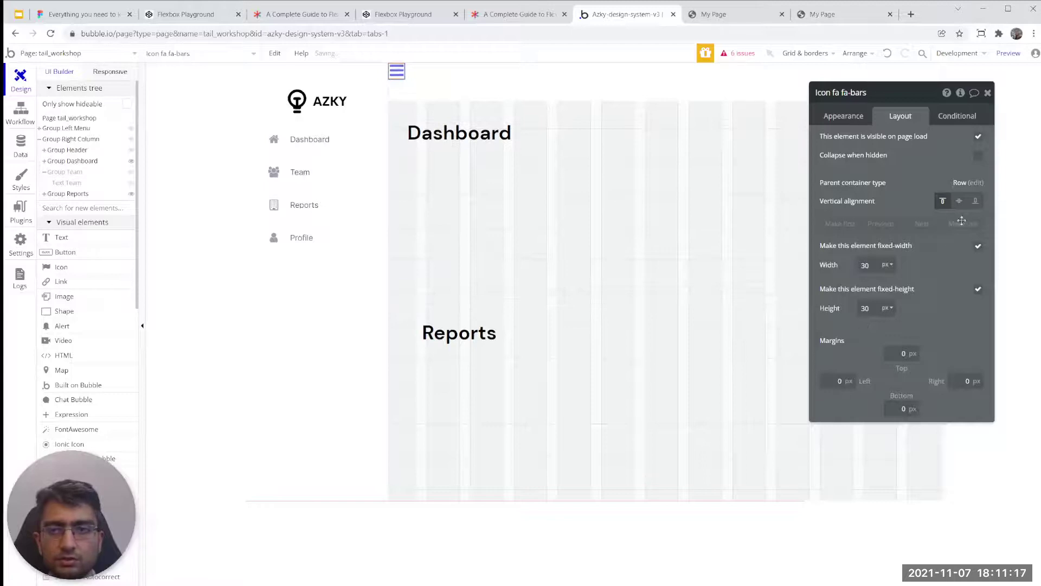
left_click(959, 202)
left_click(839, 380)
type("30")
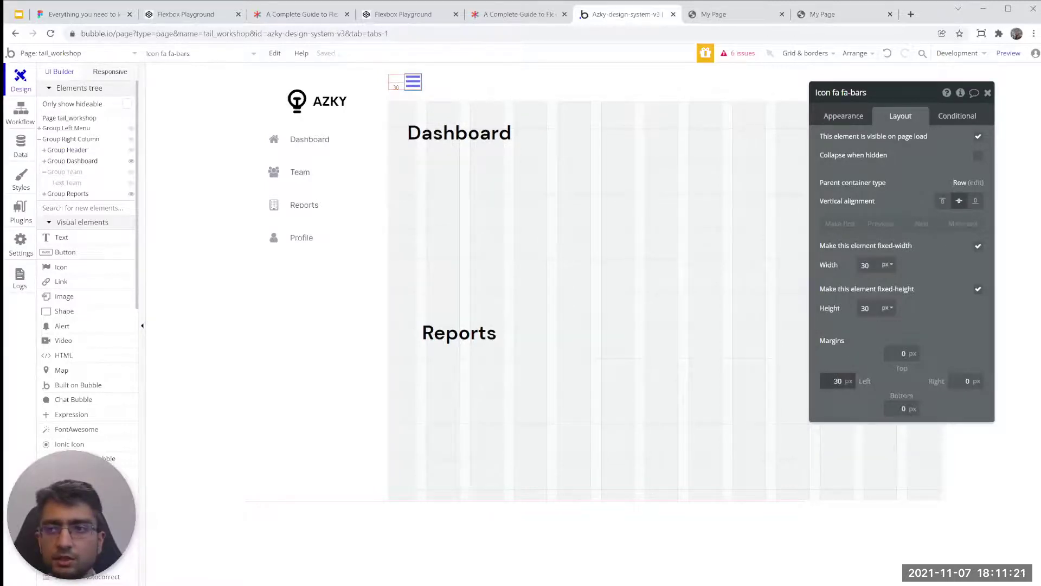
- Set the bars icon's colour to #6B7280 and check the appearance settings of Group Header and Group Left Menu
key("alt+Tab")
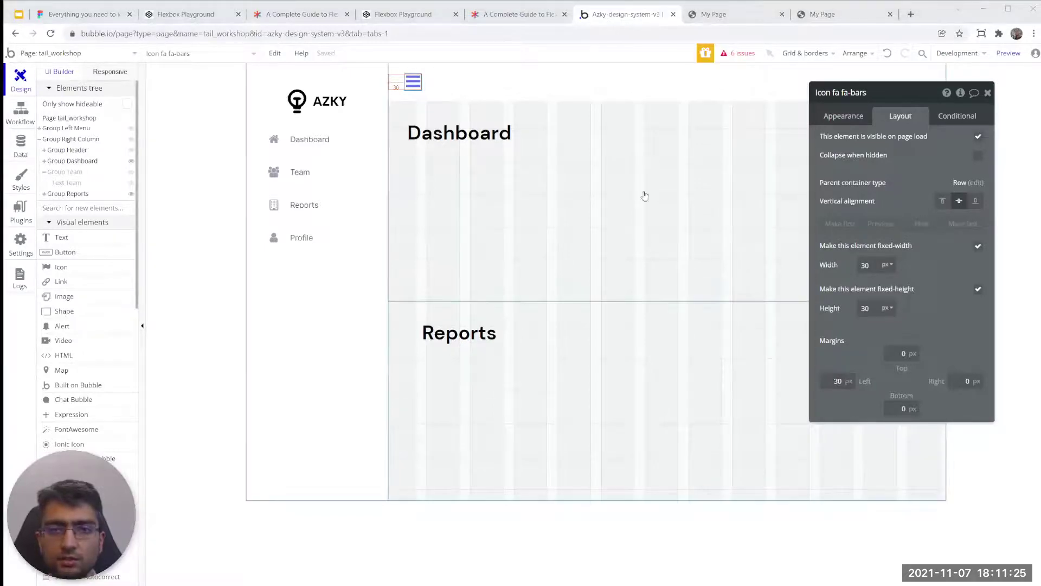
left_click(844, 117)
left_click(907, 163)
type("#6B7280")
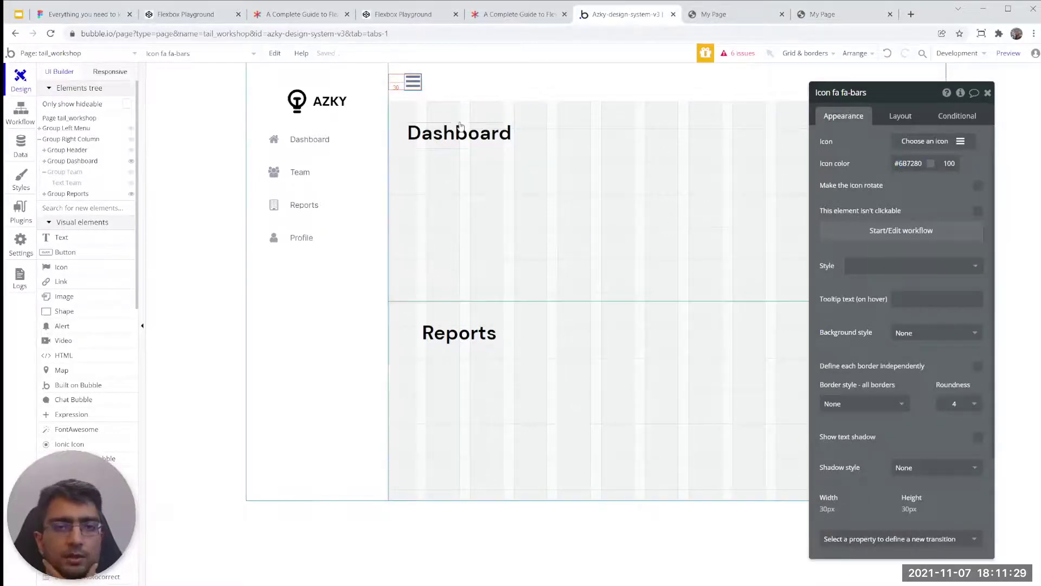
left_click(473, 83)
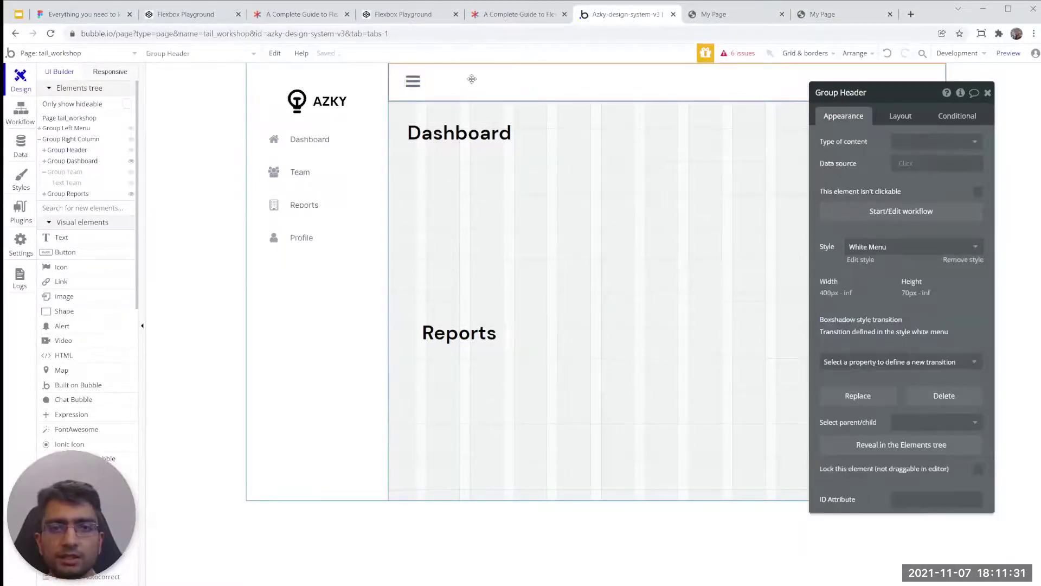
left_click(352, 84)
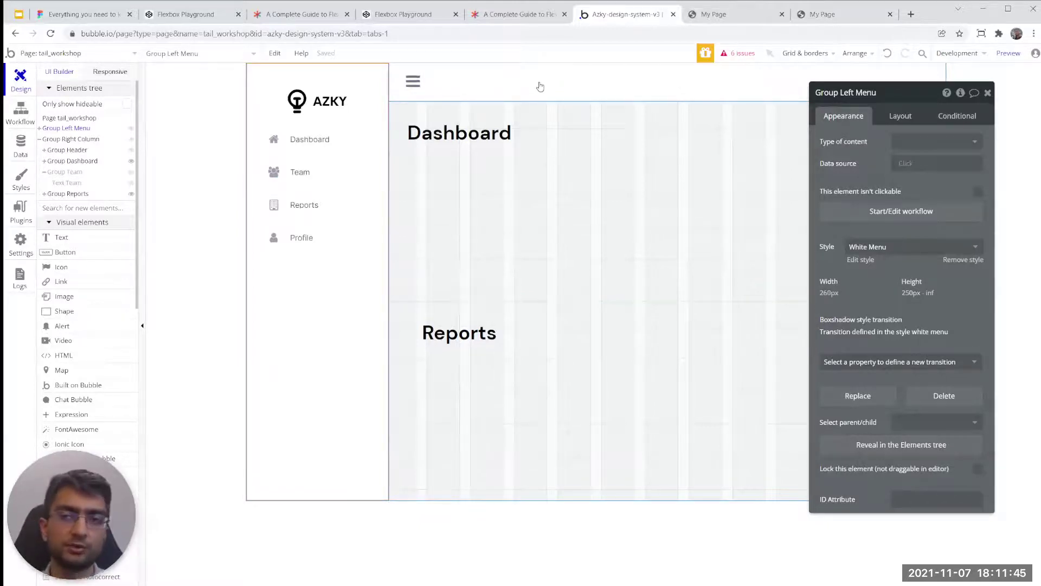
- Check the conditional settings of Group Dashboard and Group Left Menu
left_click(752, 125)
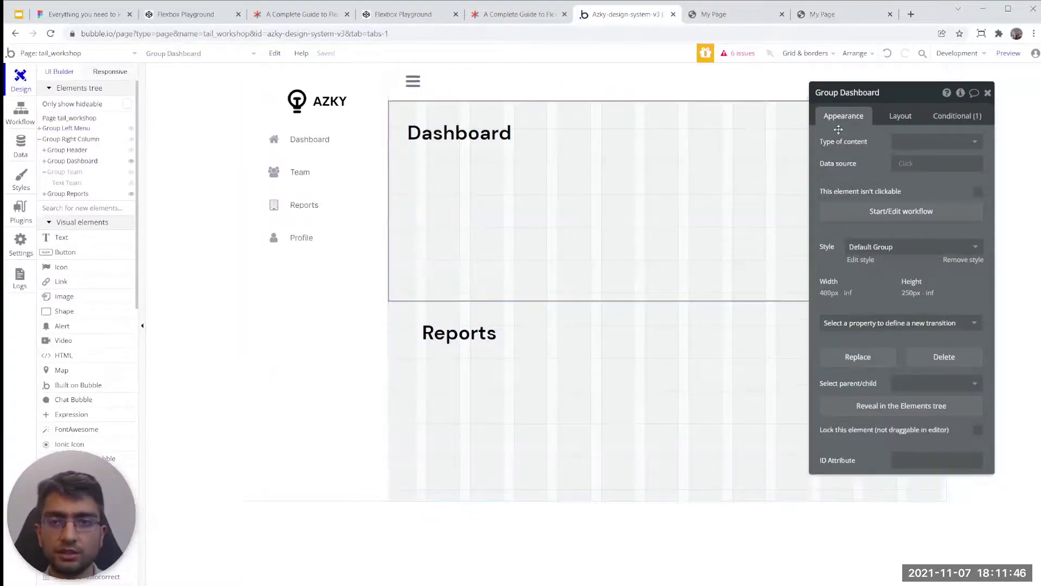
left_click(937, 117)
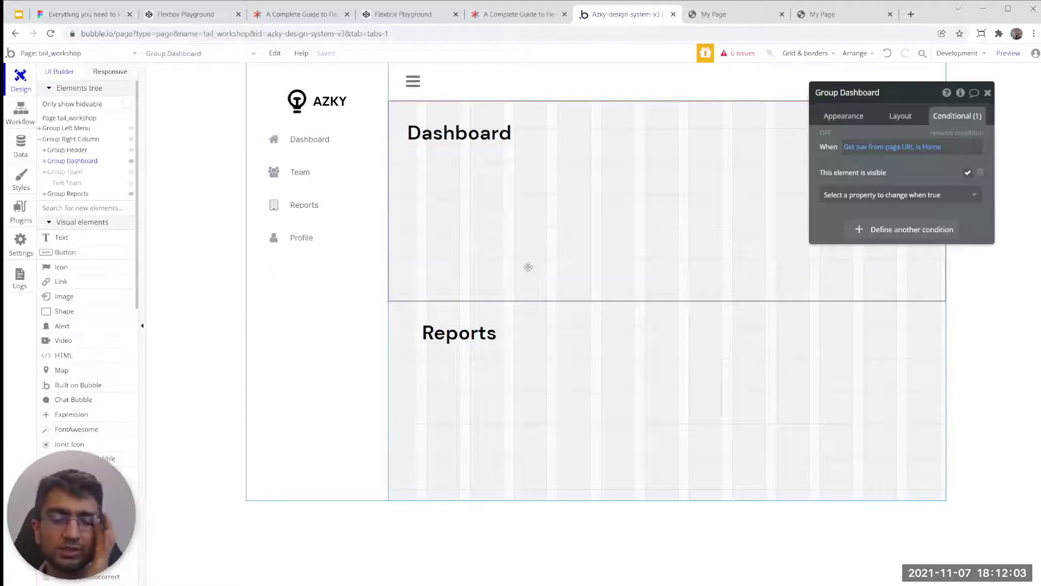
left_click(327, 287)
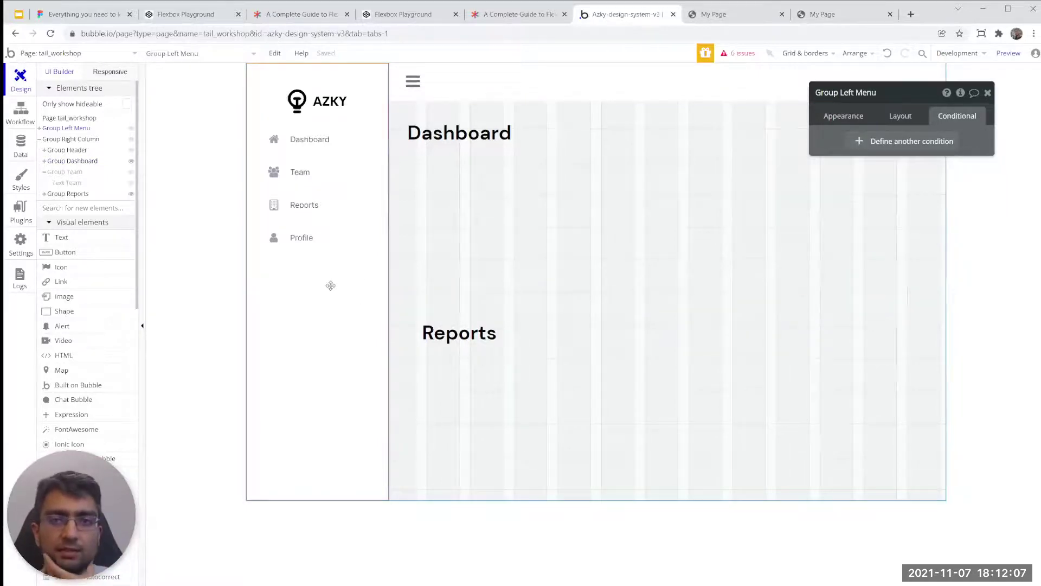
- Enable collapse when hidden for Group Left Menu and keep it visible on page load
left_click(869, 116)
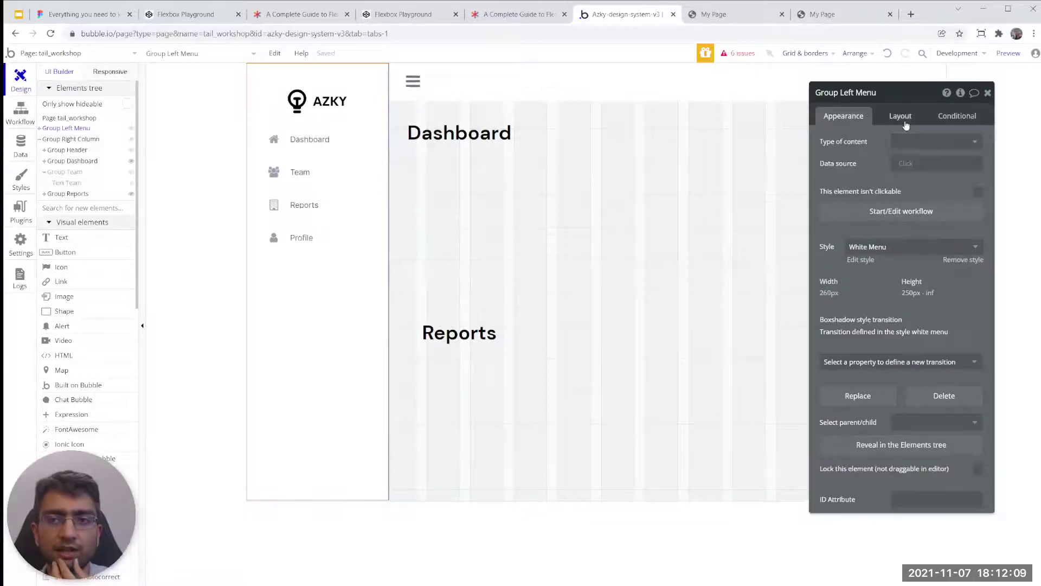
left_click(902, 116)
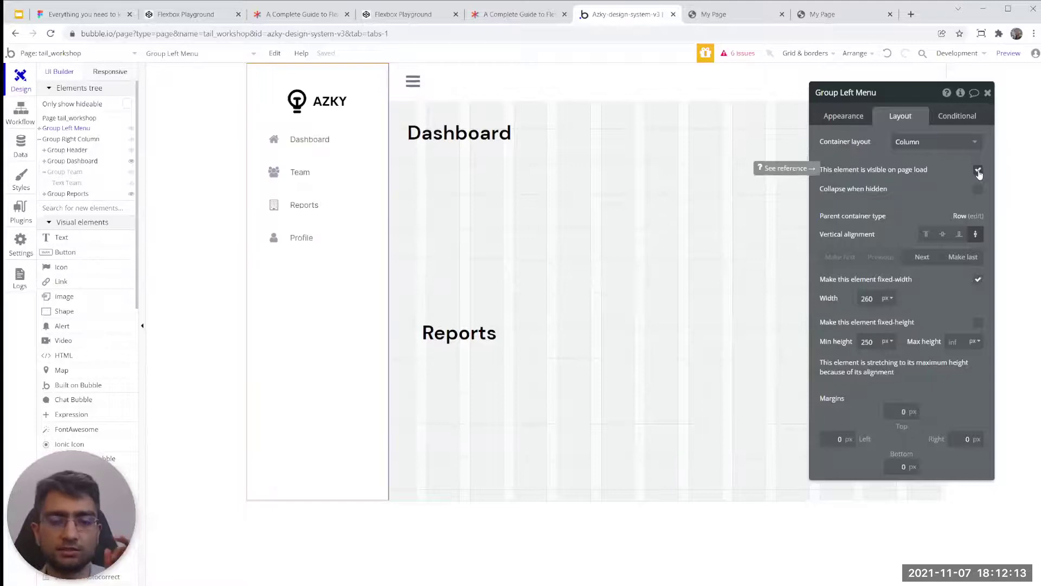
left_click(979, 172)
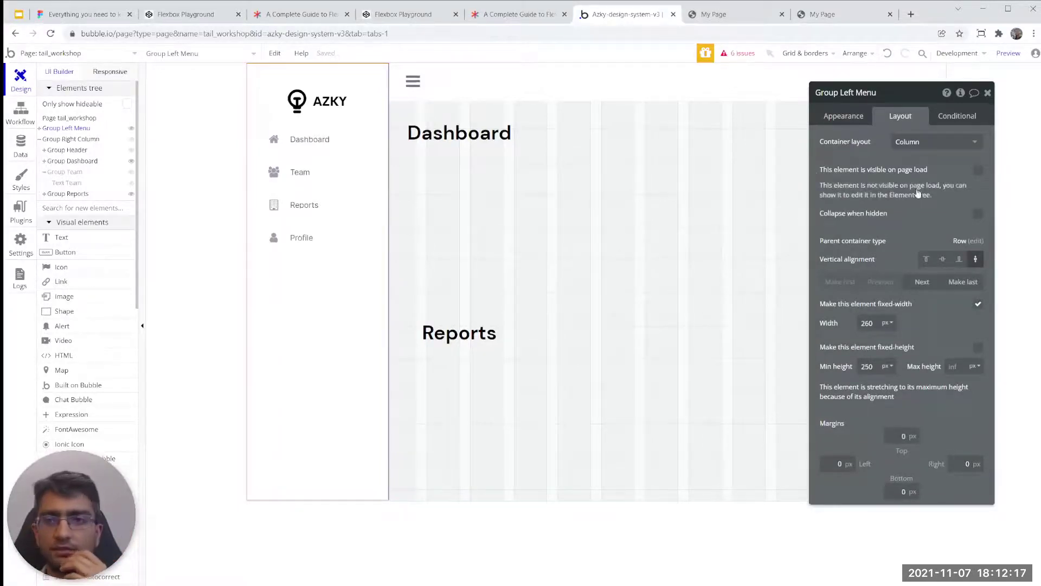
left_click(978, 170)
left_click(978, 189)
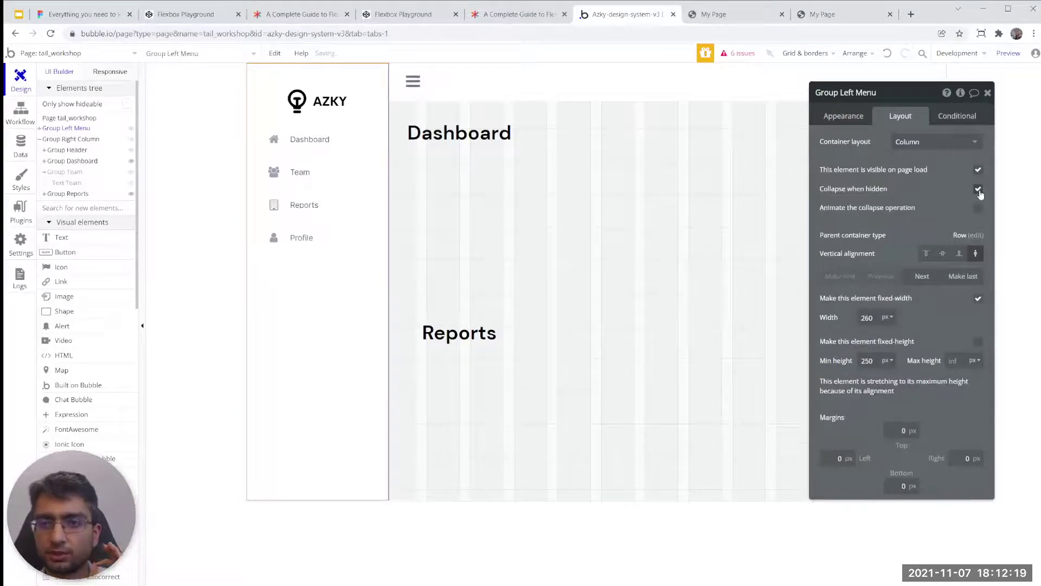
left_click(978, 170)
left_click(978, 170)
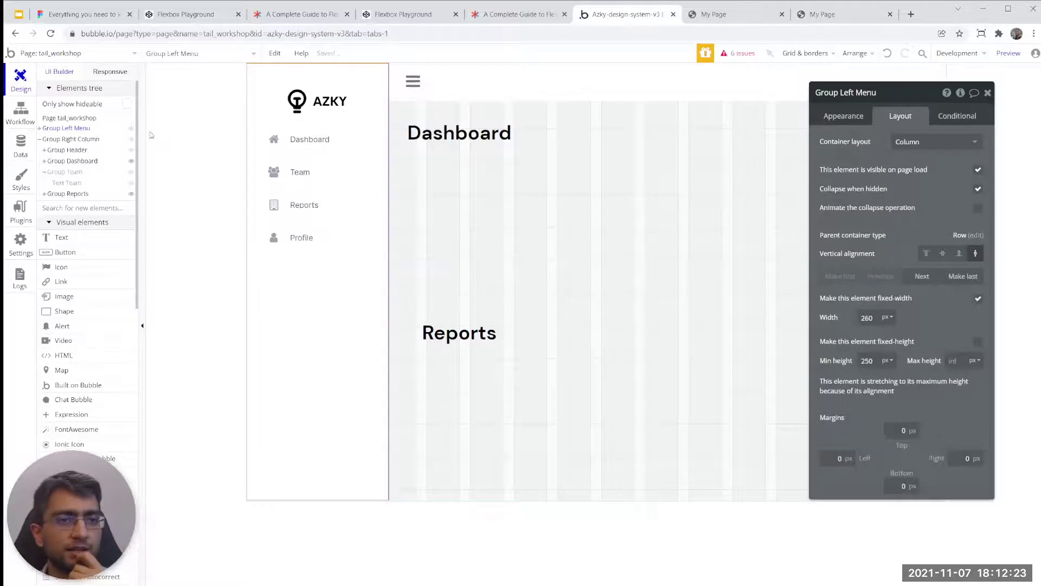
- Hide and show Group Left Menu repeatedly in the editor to preview how it collapses
left_click(132, 130)
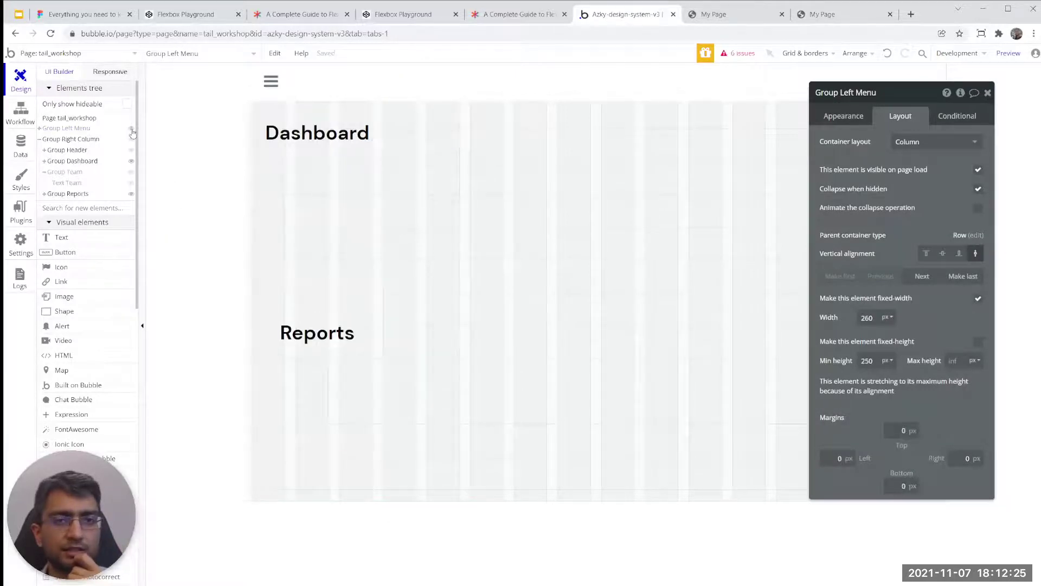
left_click(132, 130)
left_click(131, 130)
left_click(132, 130)
left_click(132, 130)
left_click(132, 131)
left_click(131, 130)
left_click(132, 130)
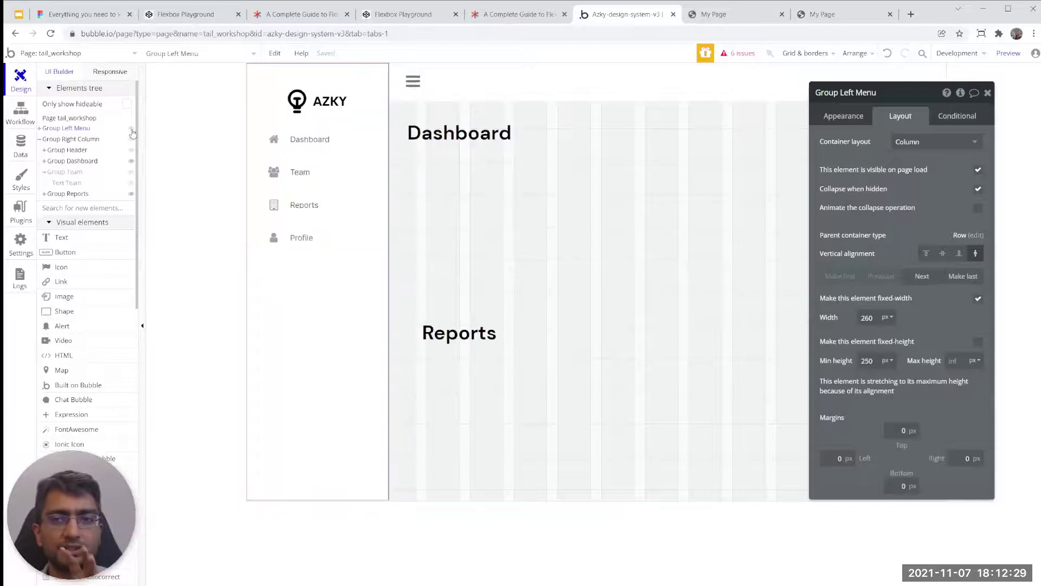
left_click(132, 131)
left_click(131, 130)
left_click(131, 131)
left_click(131, 130)
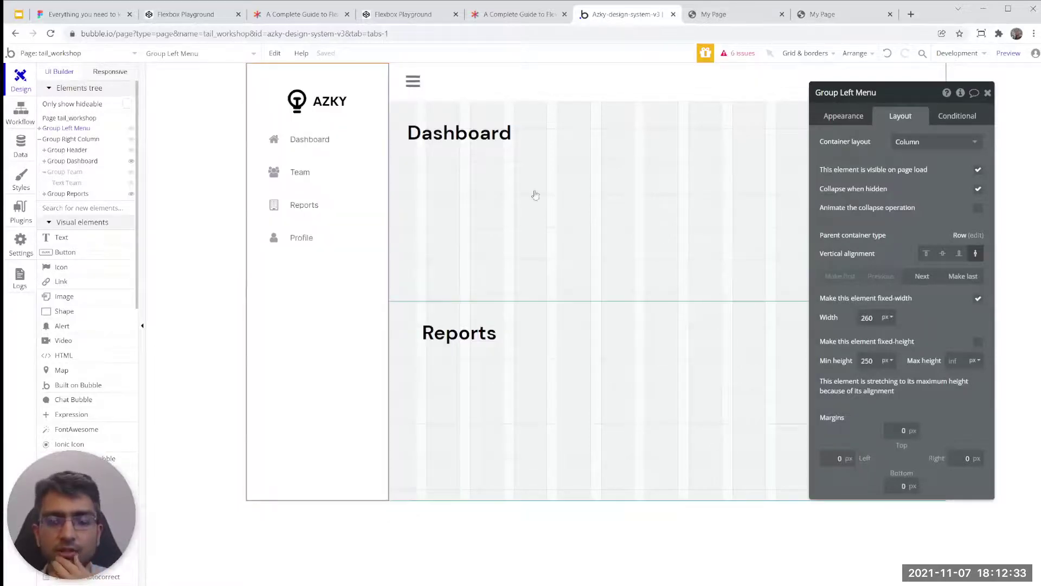
- Compare hiding Group Left Menu with collapse when hidden disabled and enabled, leaving the option on
left_click(978, 190)
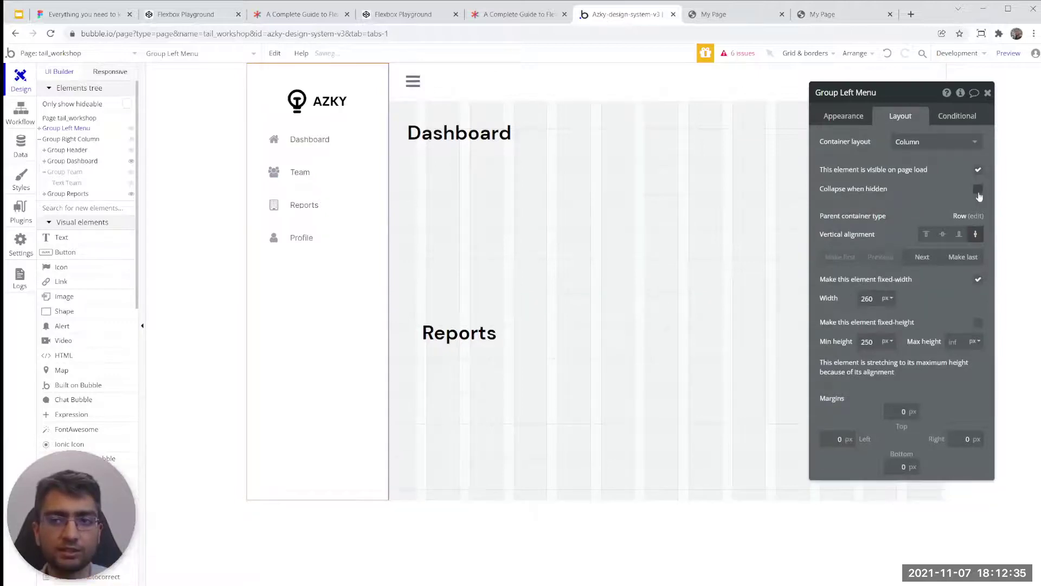
left_click(130, 131)
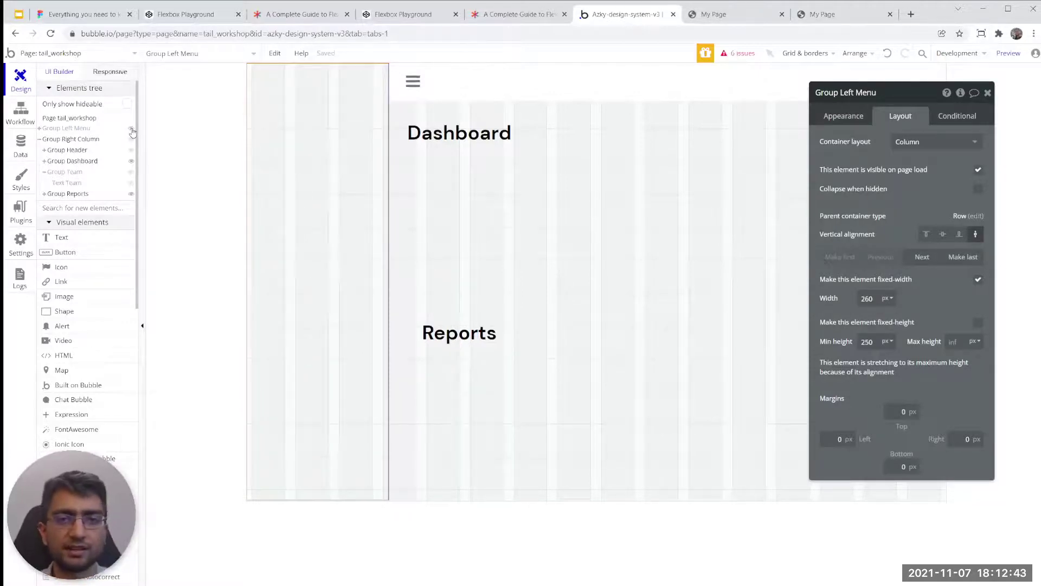
left_click(131, 132)
left_click(978, 188)
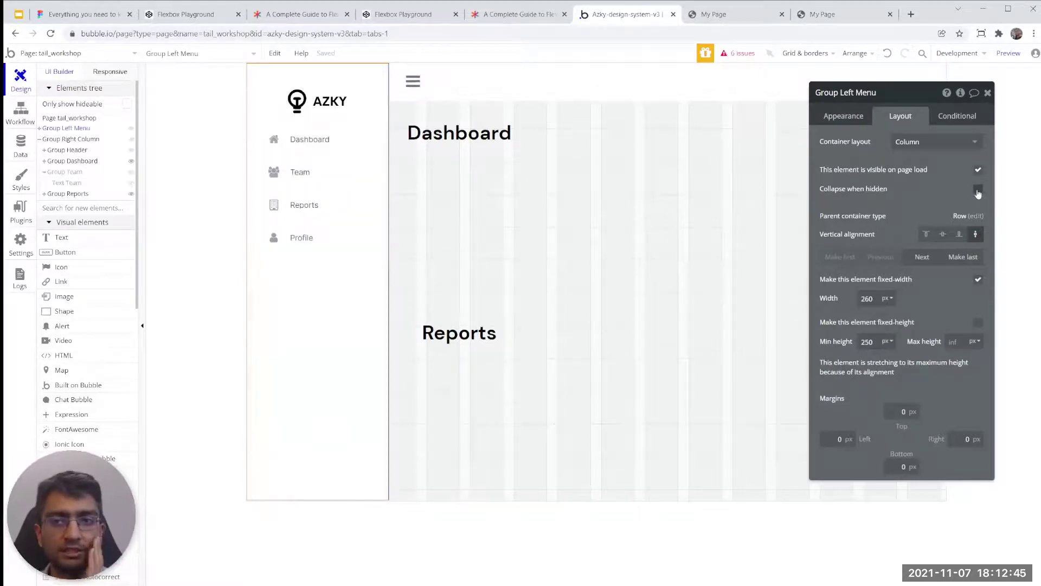
left_click(131, 132)
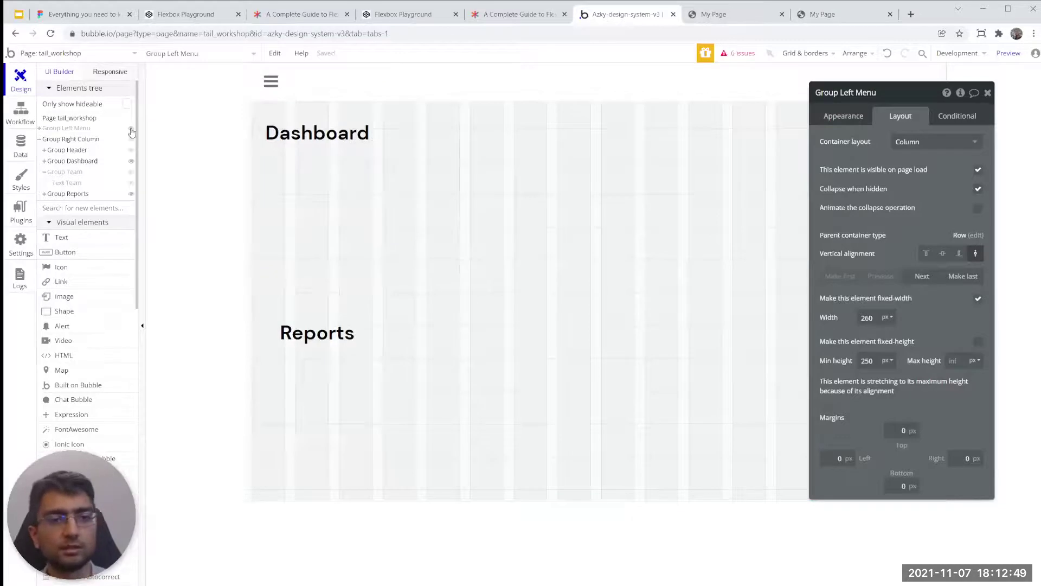
left_click(131, 131)
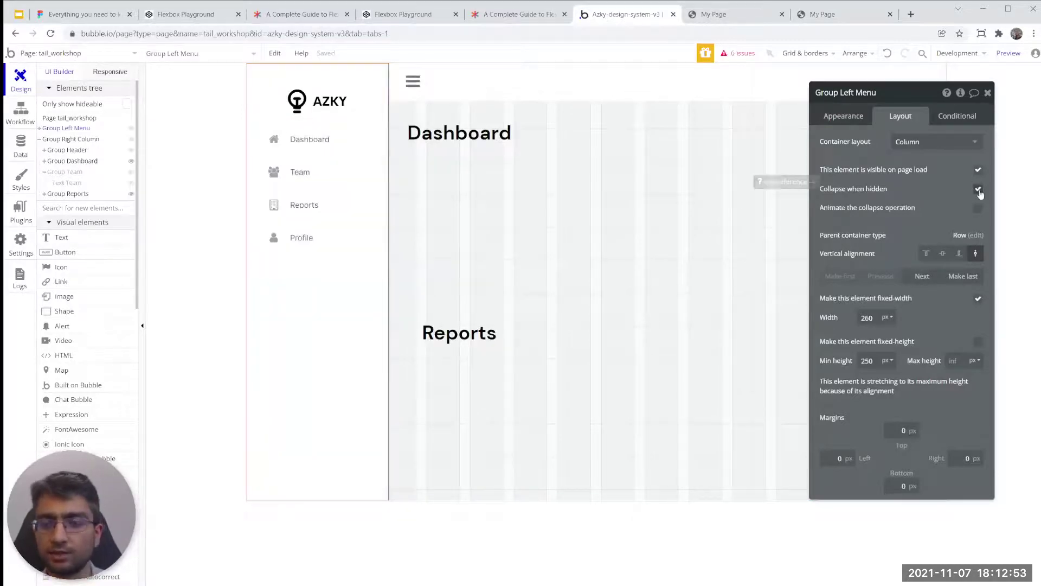
- Add a condition to Group Left Menu that applies when Current page width < 992
left_click(957, 117)
left_click(884, 146)
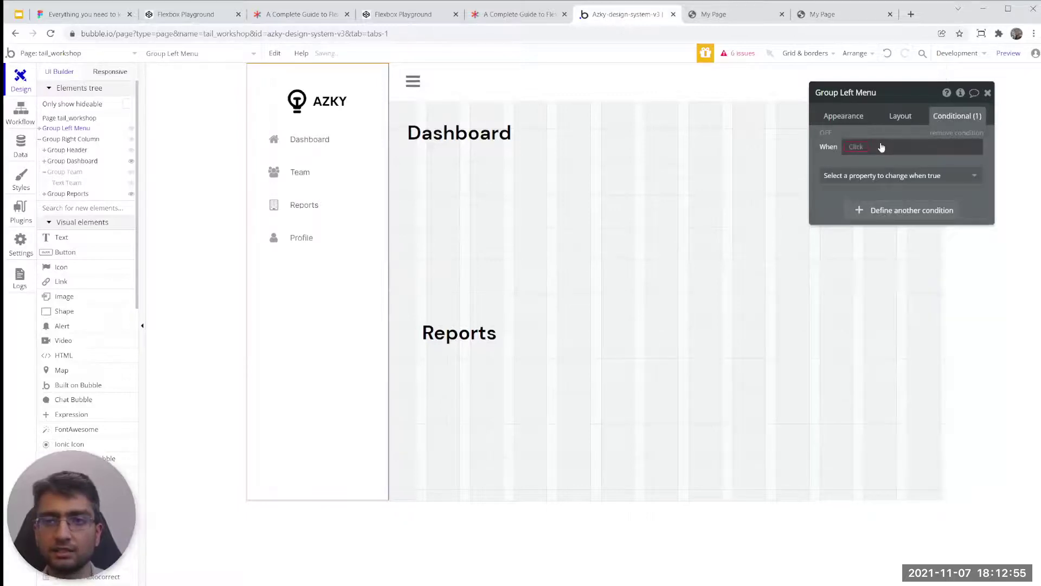
left_click(881, 147)
type("curre")
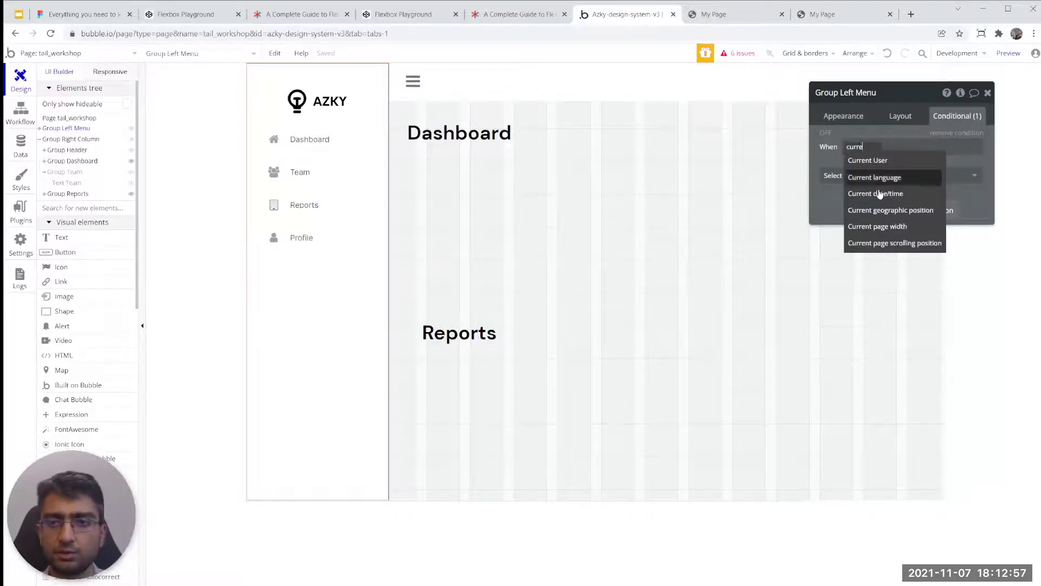
left_click(878, 226)
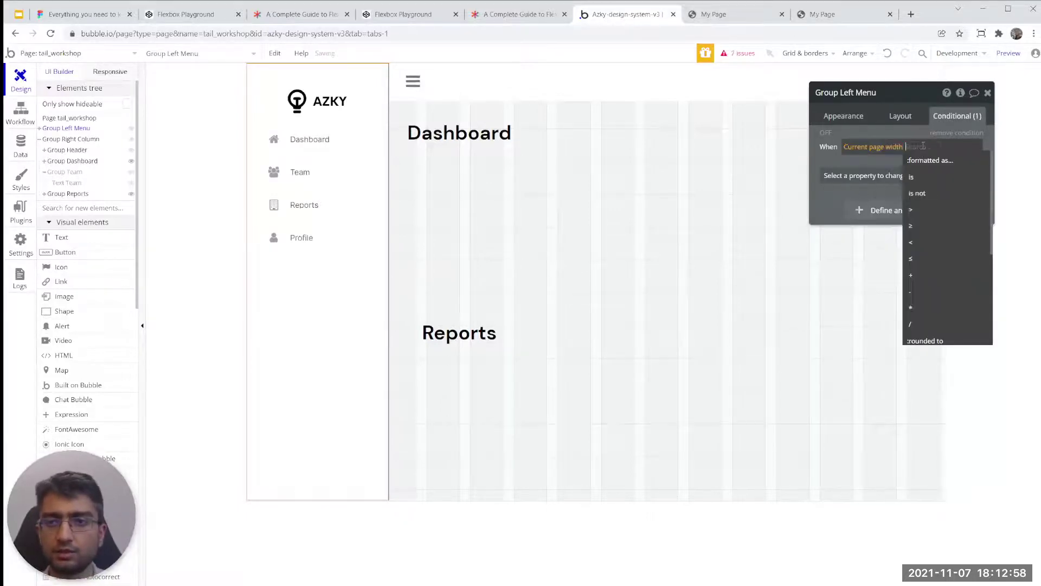
left_click(927, 257)
type("99")
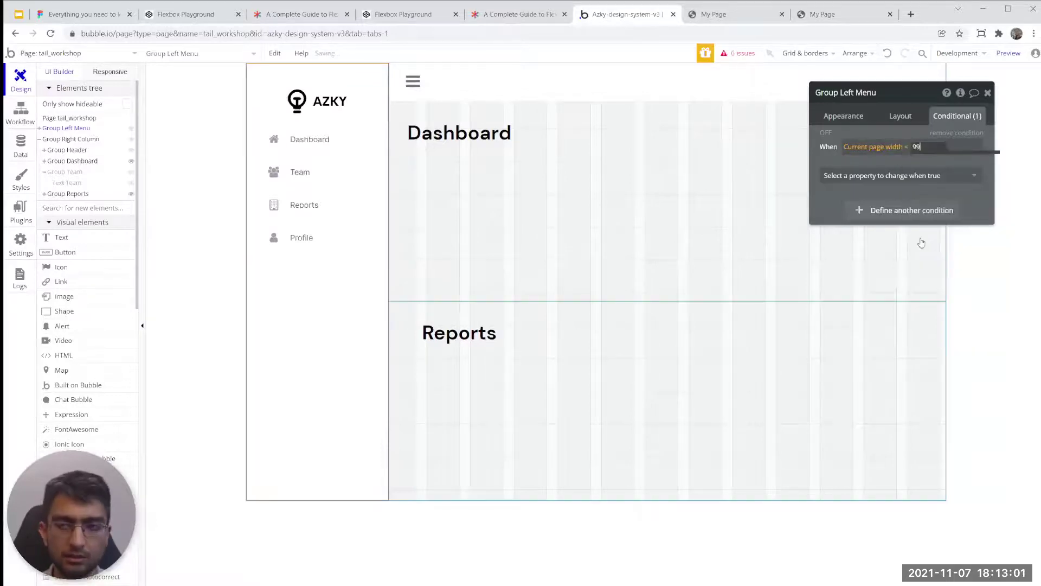
type("2")
key("Return")
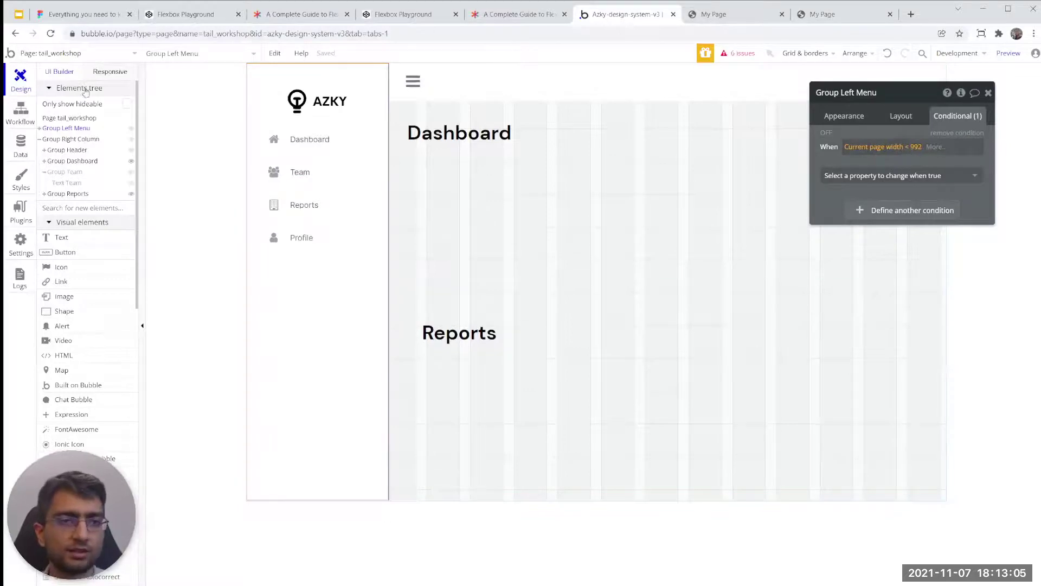
- Check the page breakpoints in the responsive view and return to Group Left Menu's condition
left_click(97, 76)
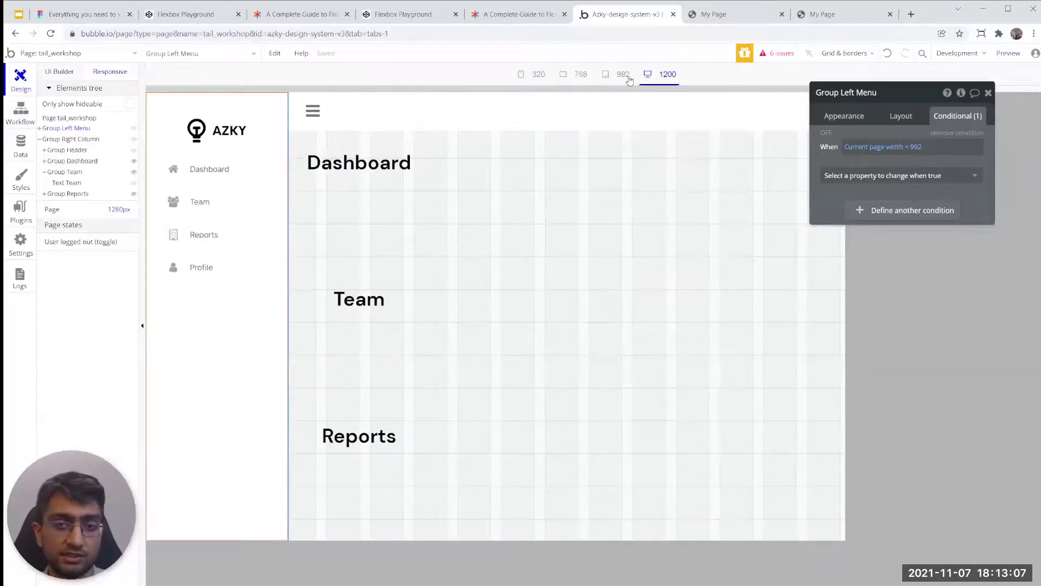
left_click(60, 72)
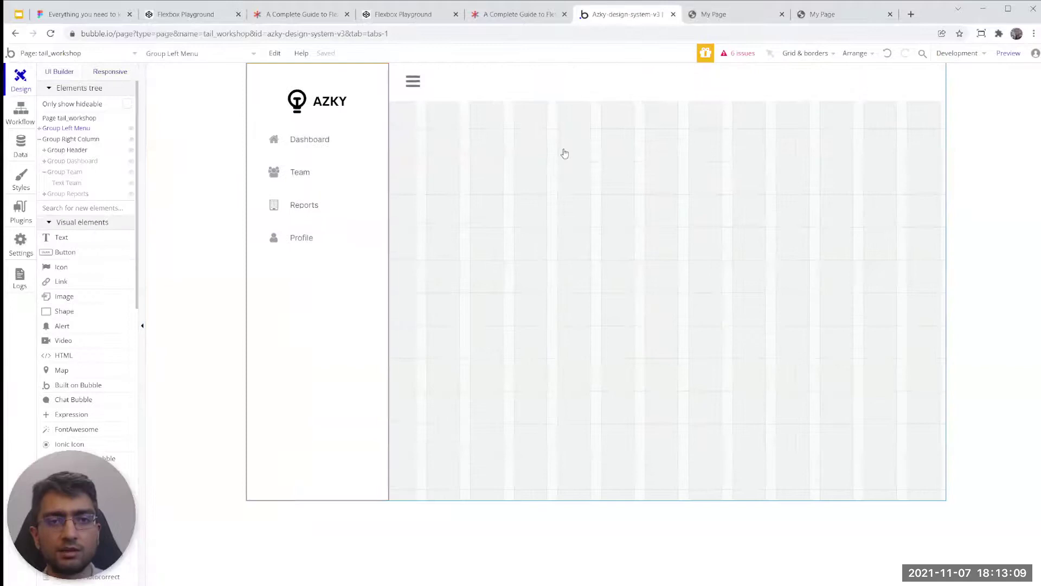
double_click(362, 85)
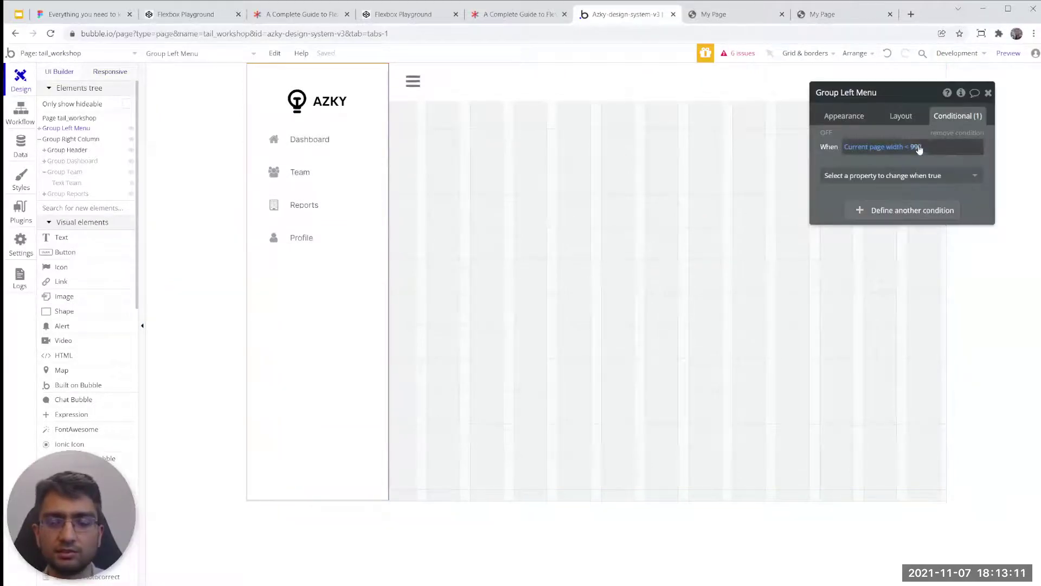
- Make Group Left Menu's page-width condition hide the group by adding an unticked This element is visible property
left_click(885, 175)
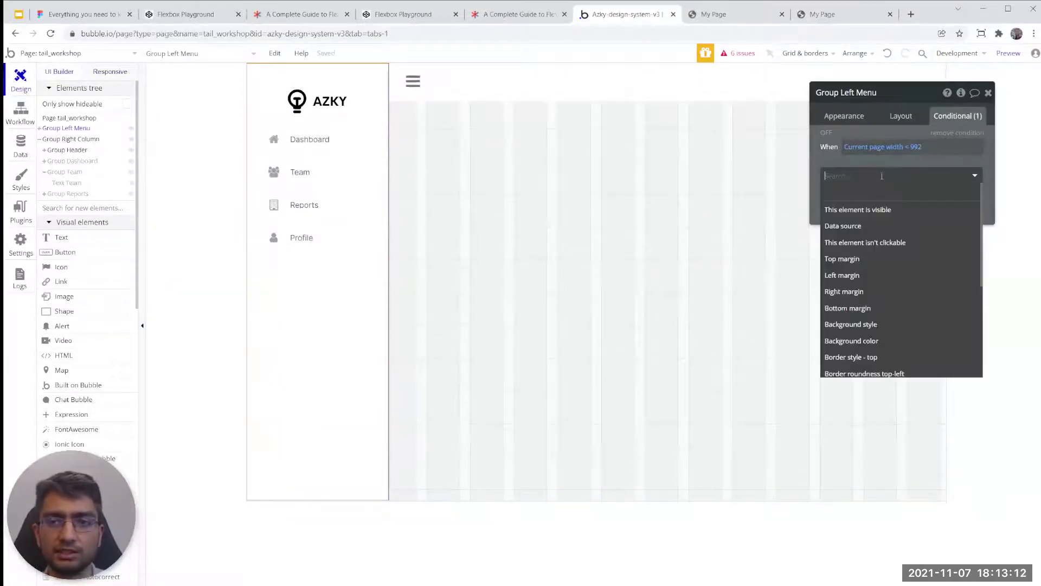
left_click(873, 210)
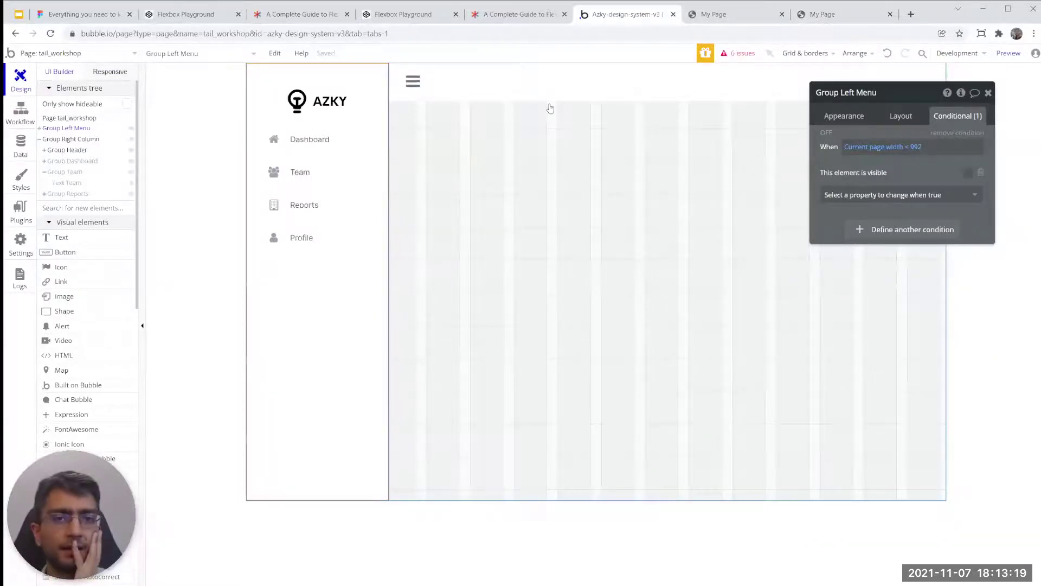
right_click(864, 163)
- Set Group Header to be not visible on page load and to collapse when hidden
left_click(458, 80)
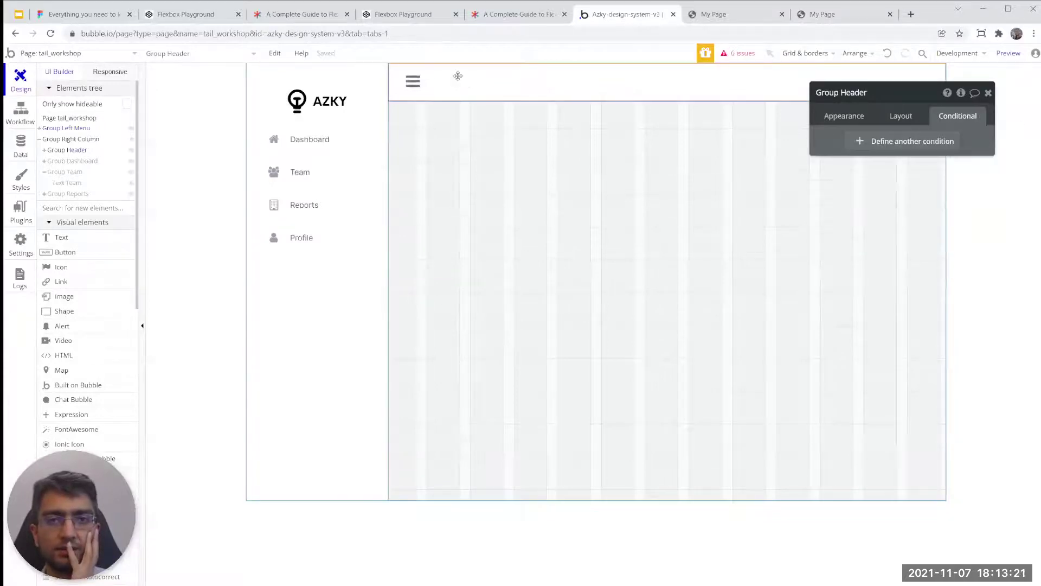
left_click(843, 117)
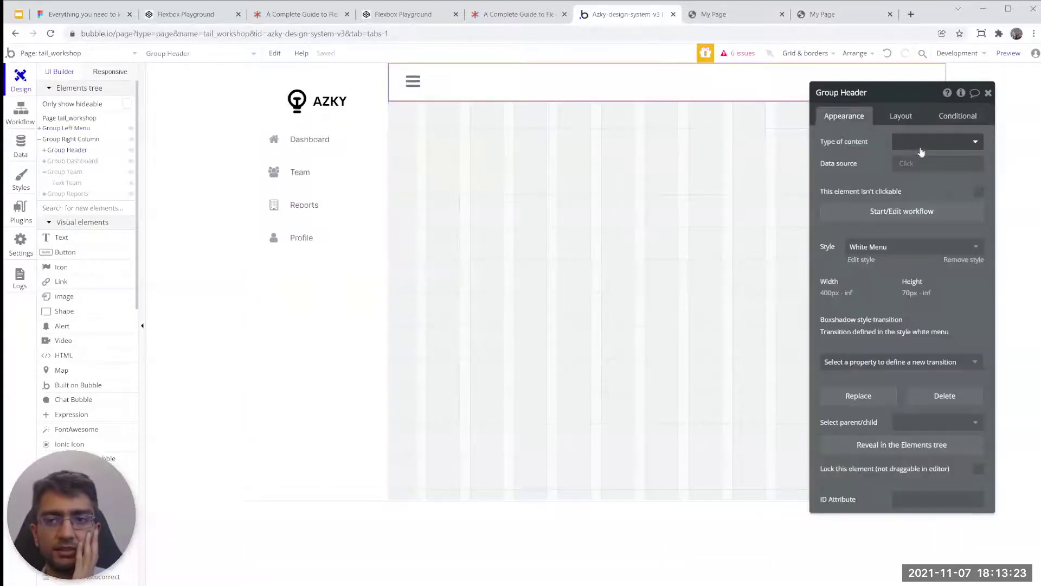
left_click(901, 116)
left_click(979, 192)
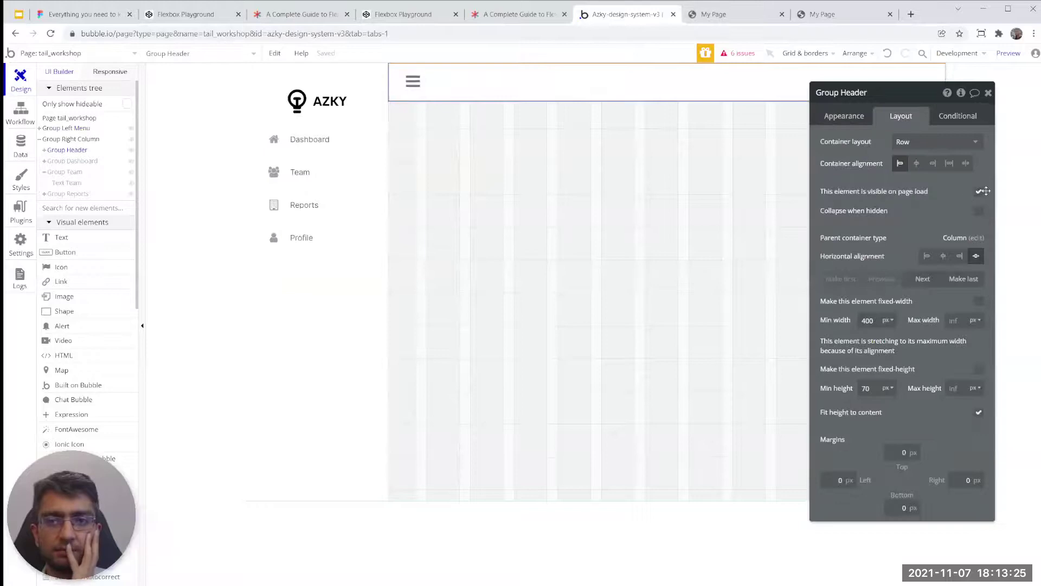
left_click(979, 236)
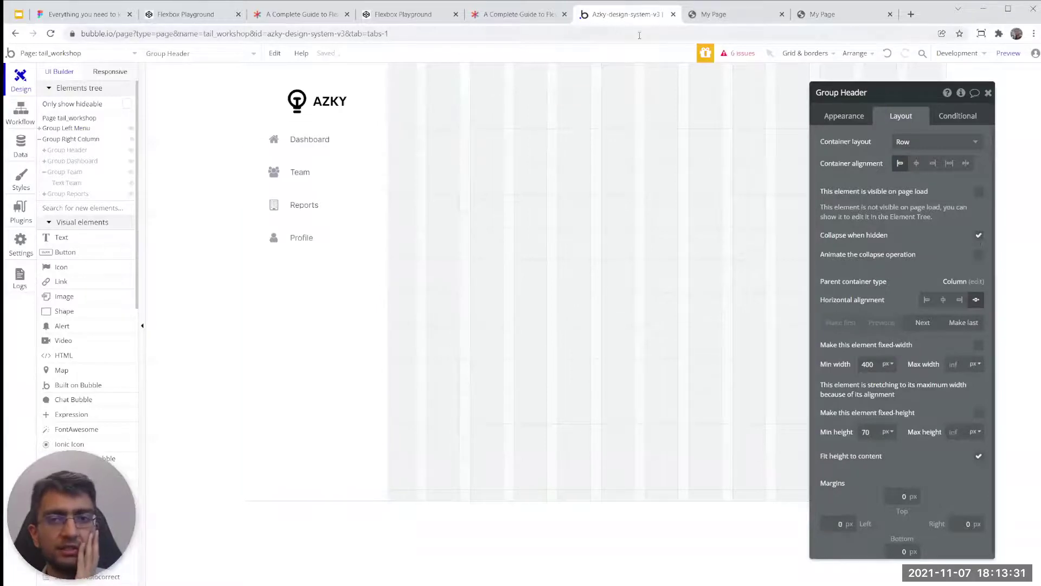
- Copy Group Left Menu's Current page width < 992 condition to Group Header and tick This element is visible there
left_click(341, 80)
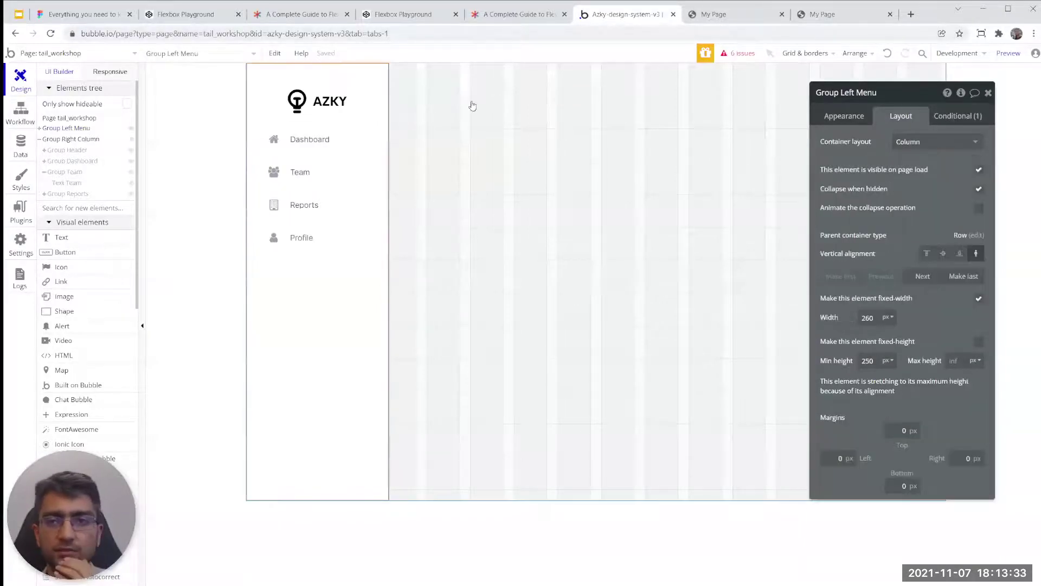
left_click(947, 117)
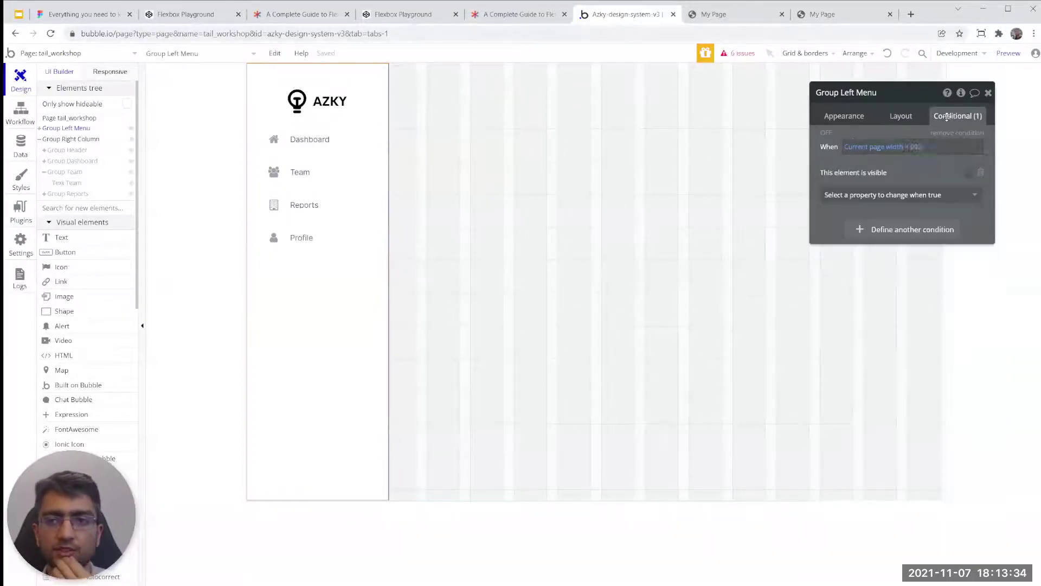
right_click(903, 163)
left_click(976, 135)
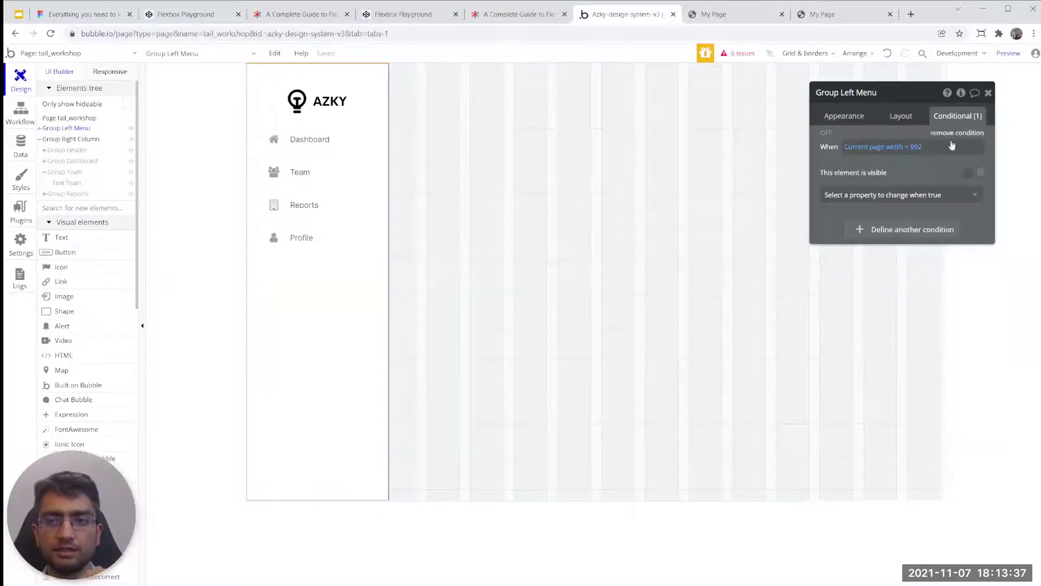
left_click(81, 151)
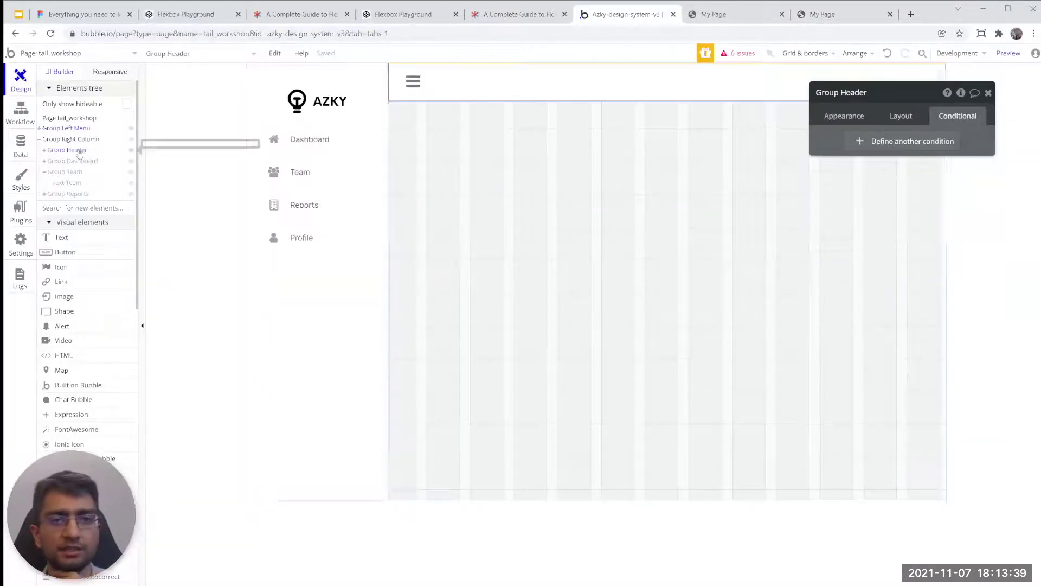
right_click(884, 138)
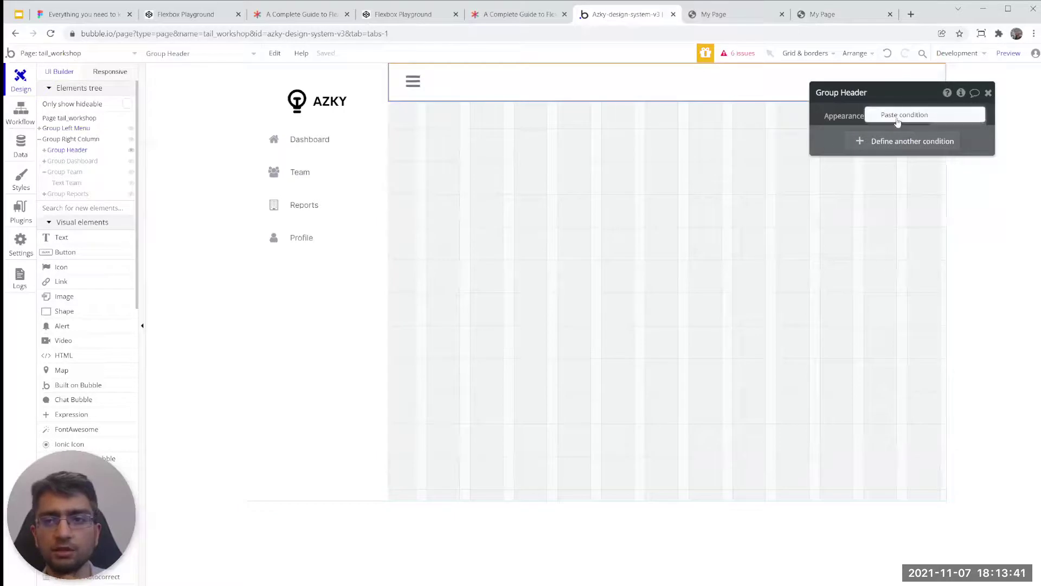
left_click(898, 122)
left_click(968, 172)
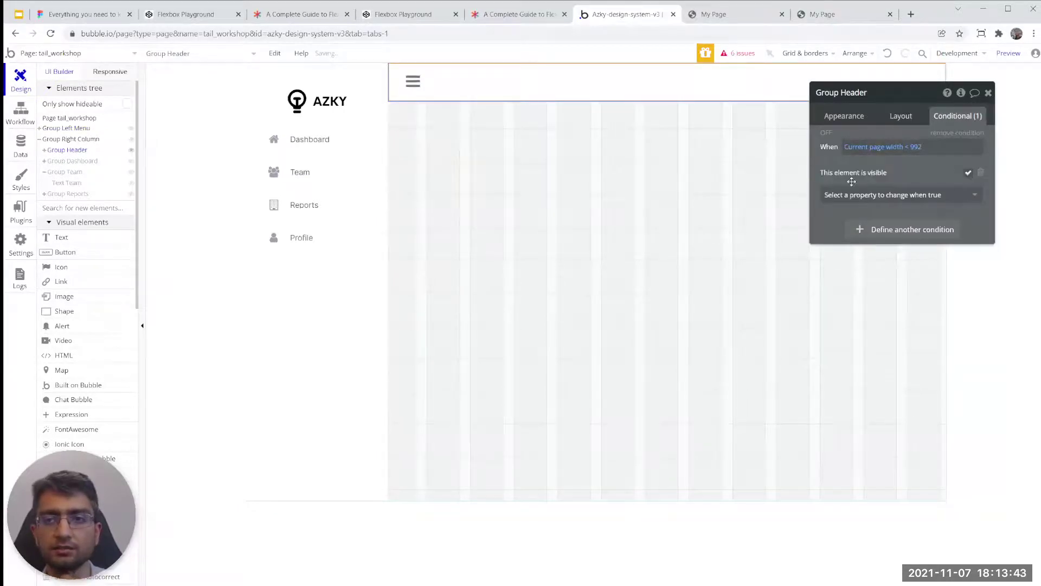
- Review the conditions of Group Left Menu and Group Header, and test the page preview at a narrower width
left_click(713, 14)
left_click(631, 14)
left_click(258, 115)
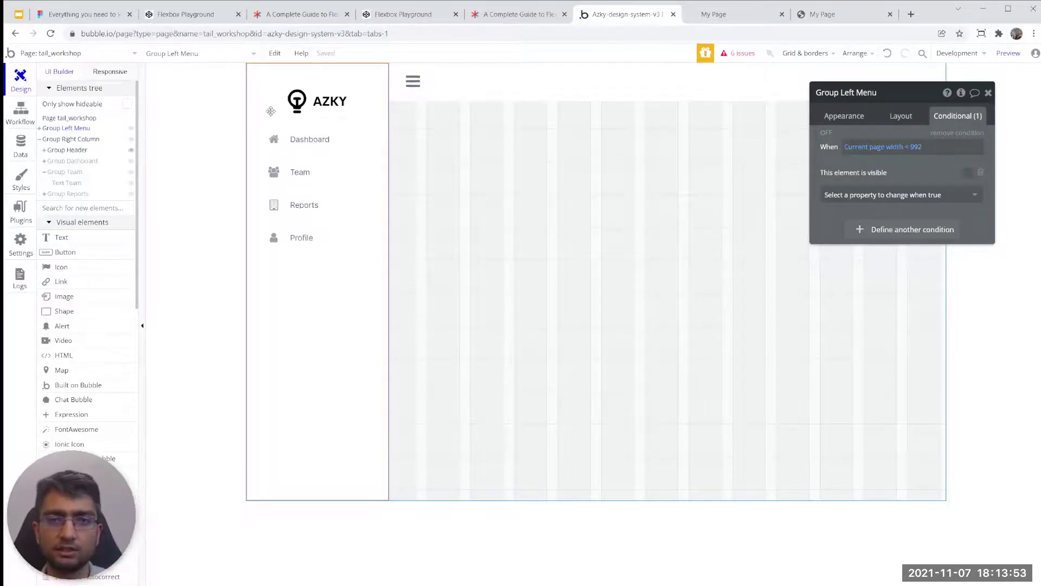
left_click(480, 82)
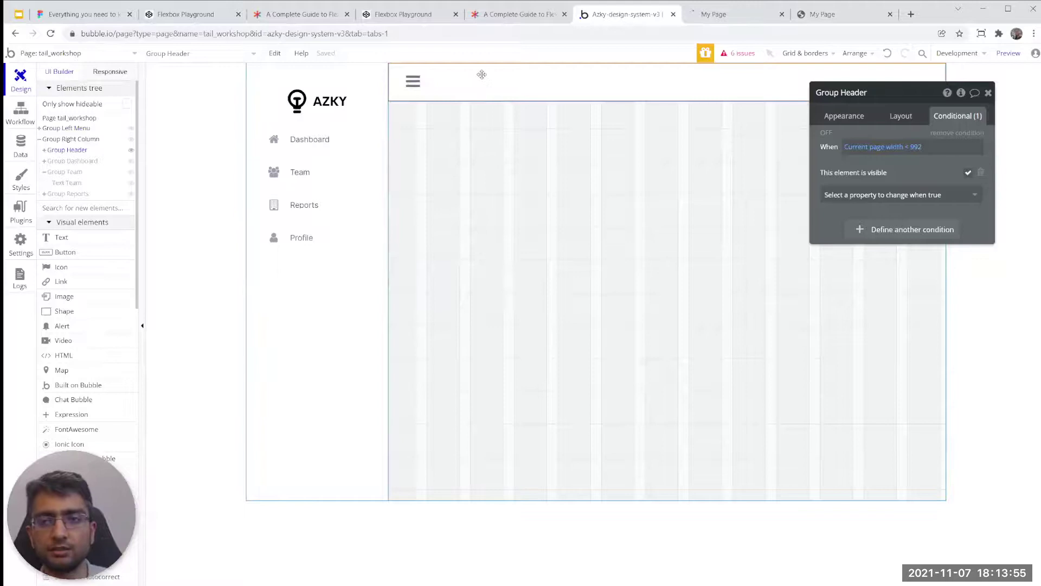
left_click(724, 16)
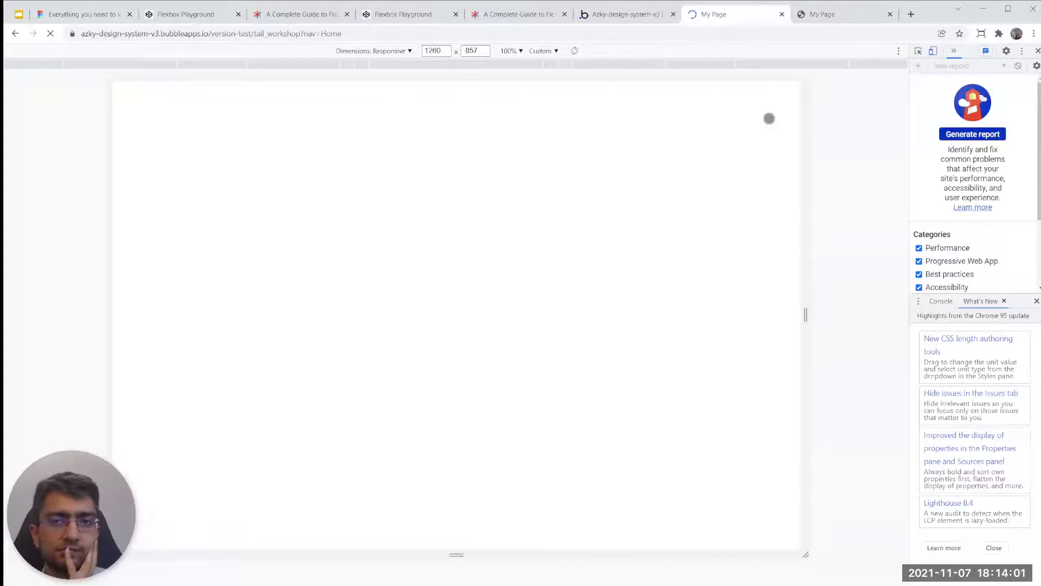
left_click_drag(809, 127, 745, 137)
- Add a workflow to the header's fa-bars menu icon that toggles Group Left Menu when the icon is clicked
left_click(624, 15)
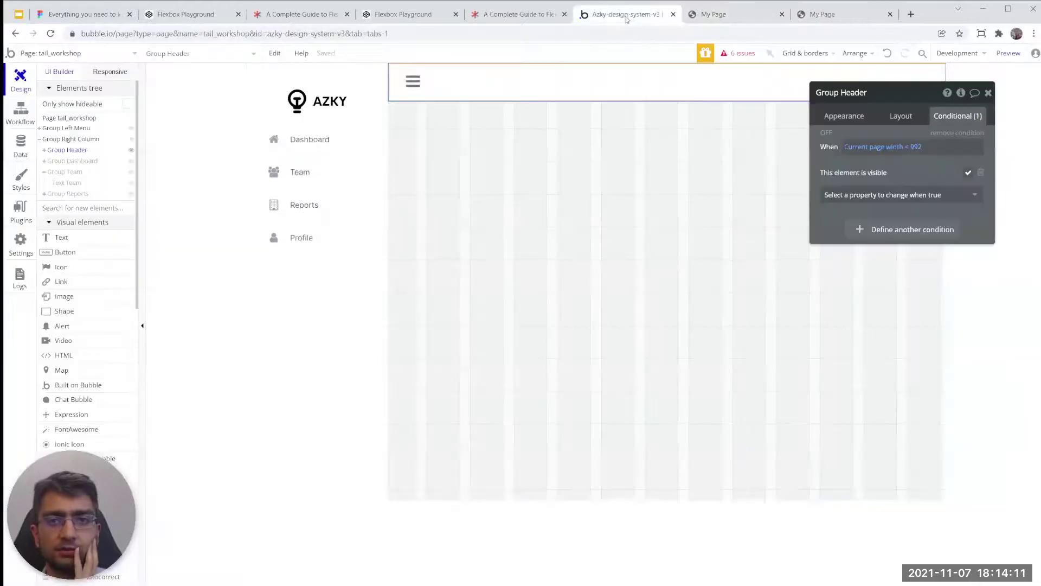
left_click(414, 80)
left_click(843, 116)
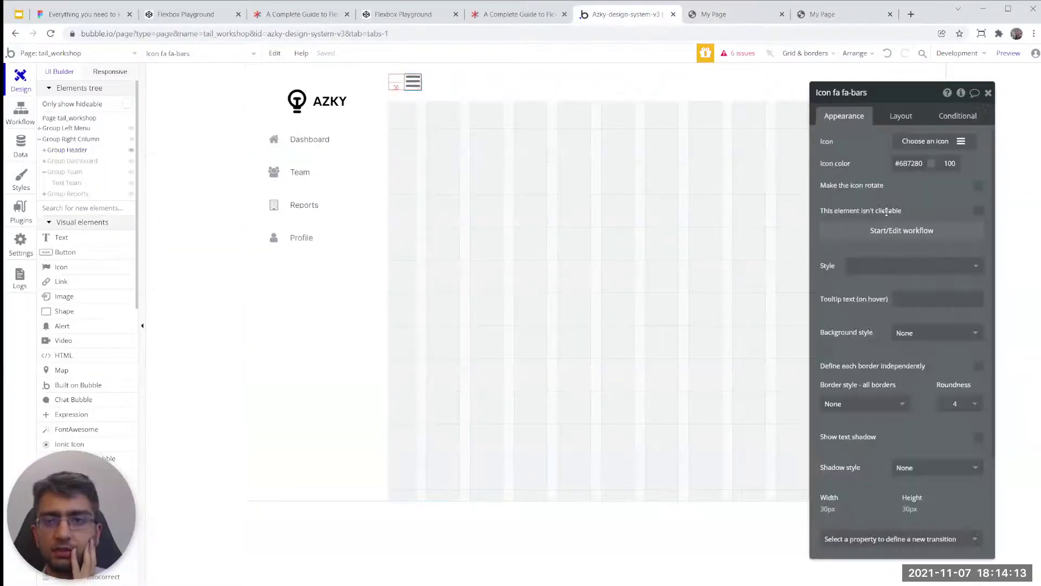
left_click(902, 231)
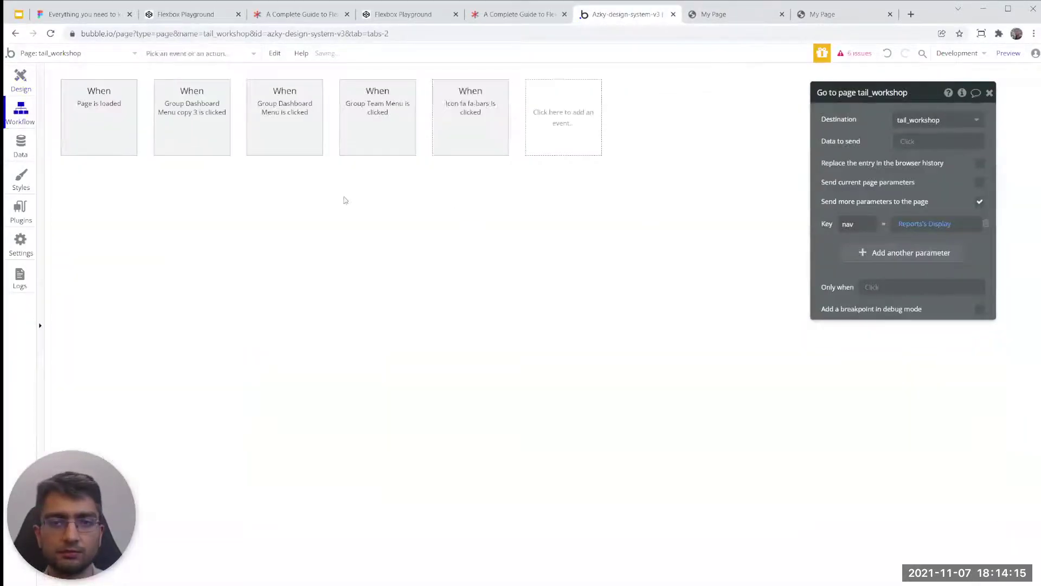
left_click(131, 197)
type("togg")
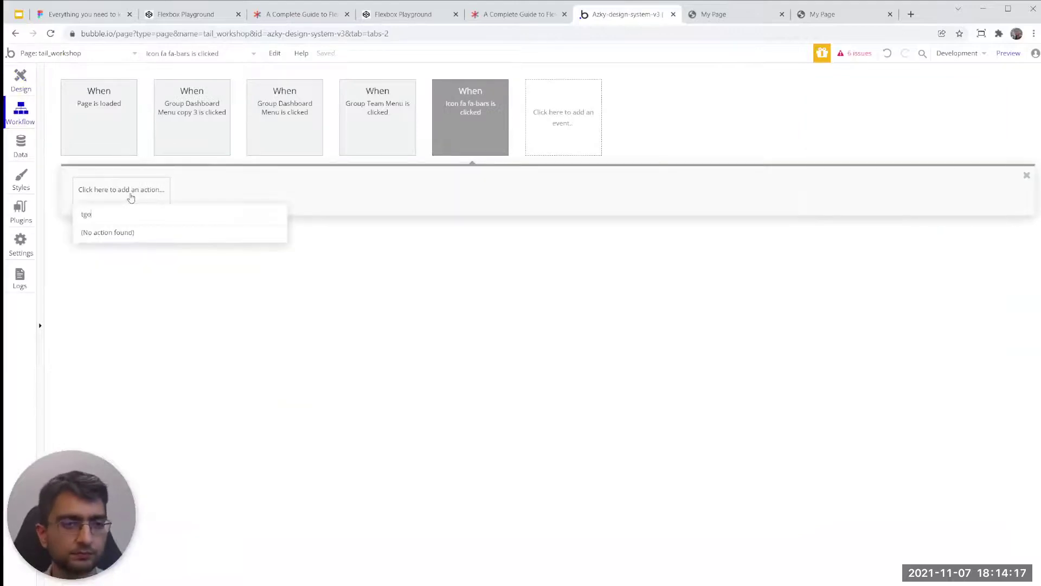
left_click(129, 233)
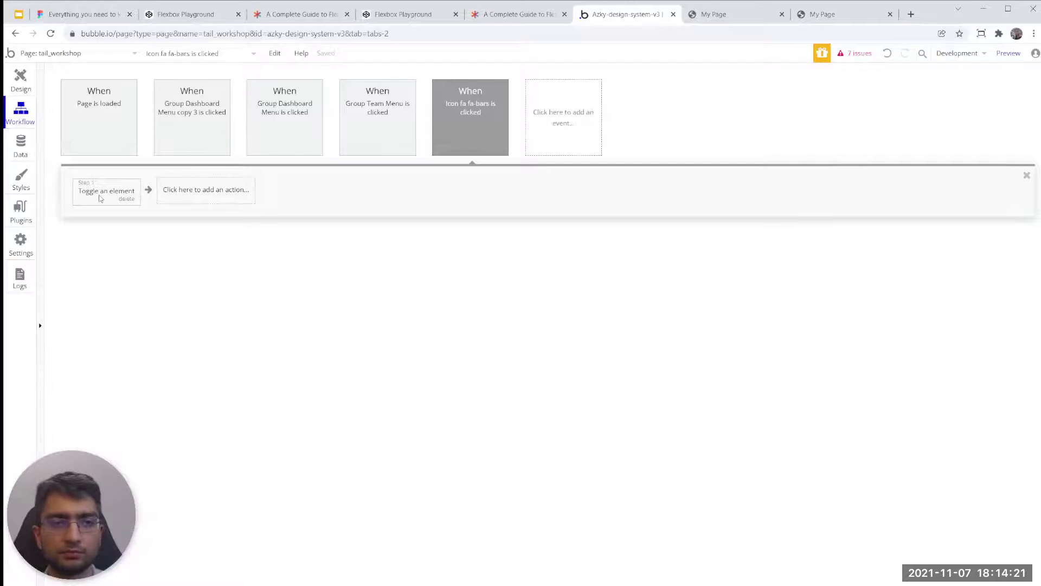
left_click(915, 118)
type("left")
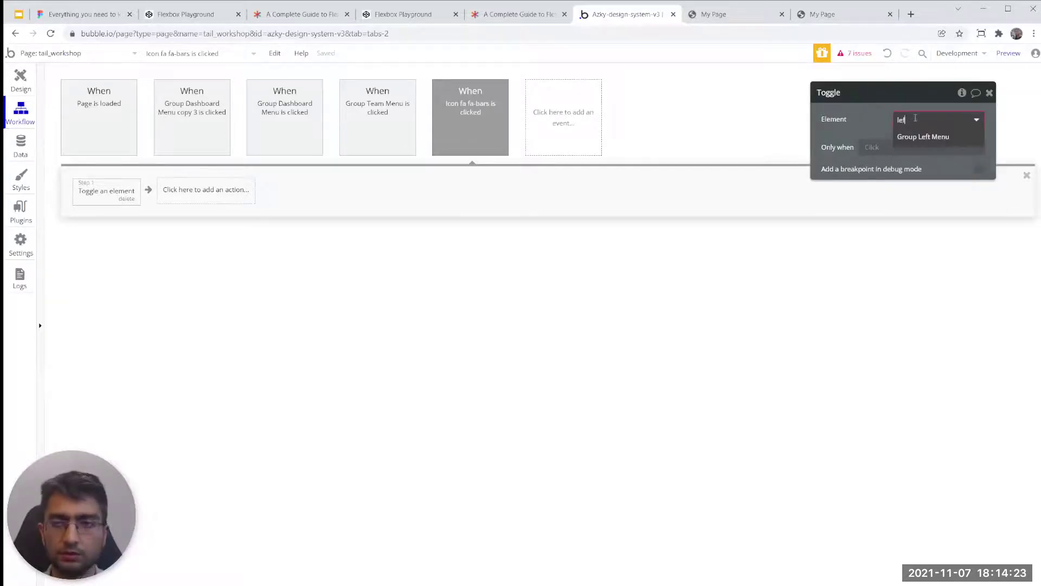
left_click(926, 135)
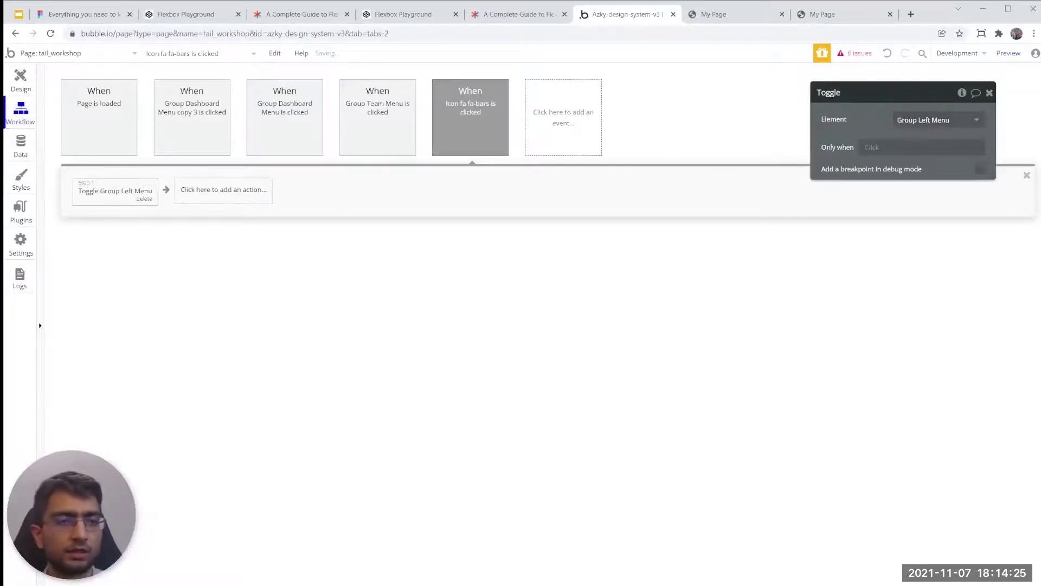
- Check the menu icon's layout and appearance settings in the page design and reload the page preview
left_click(21, 81)
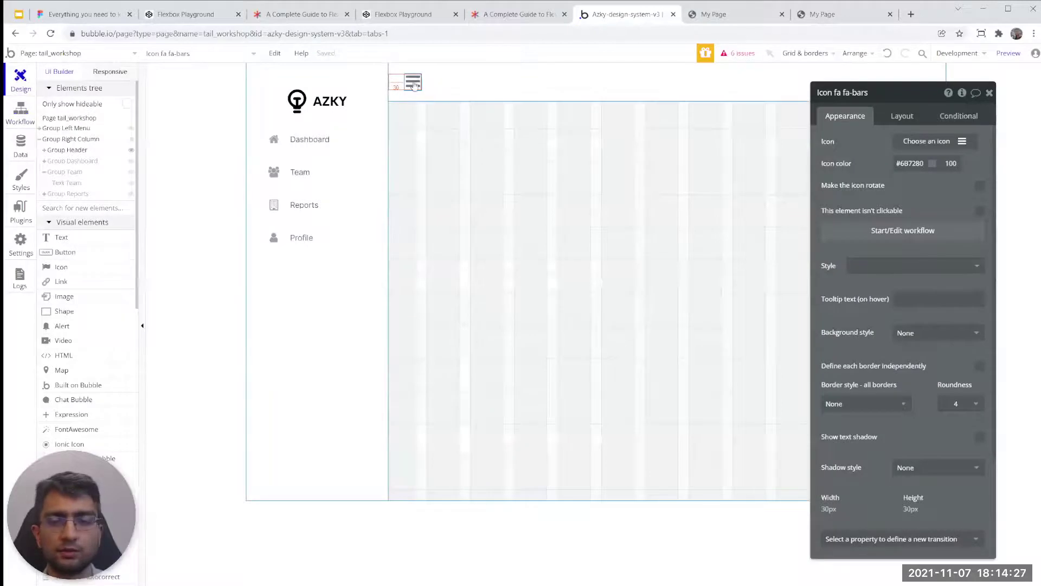
left_click(902, 116)
left_click(845, 116)
left_click(735, 21)
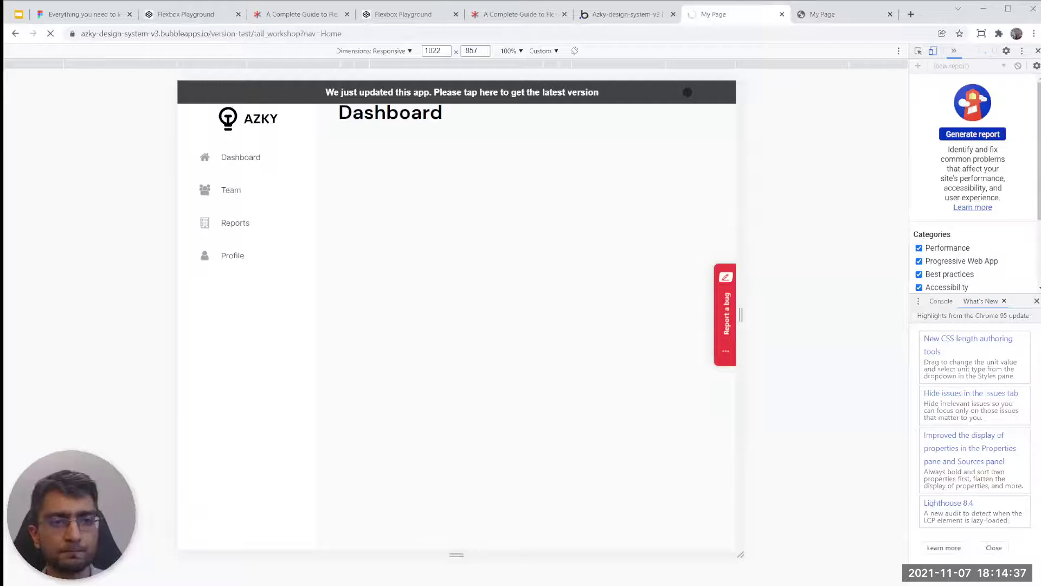
left_click(599, 16)
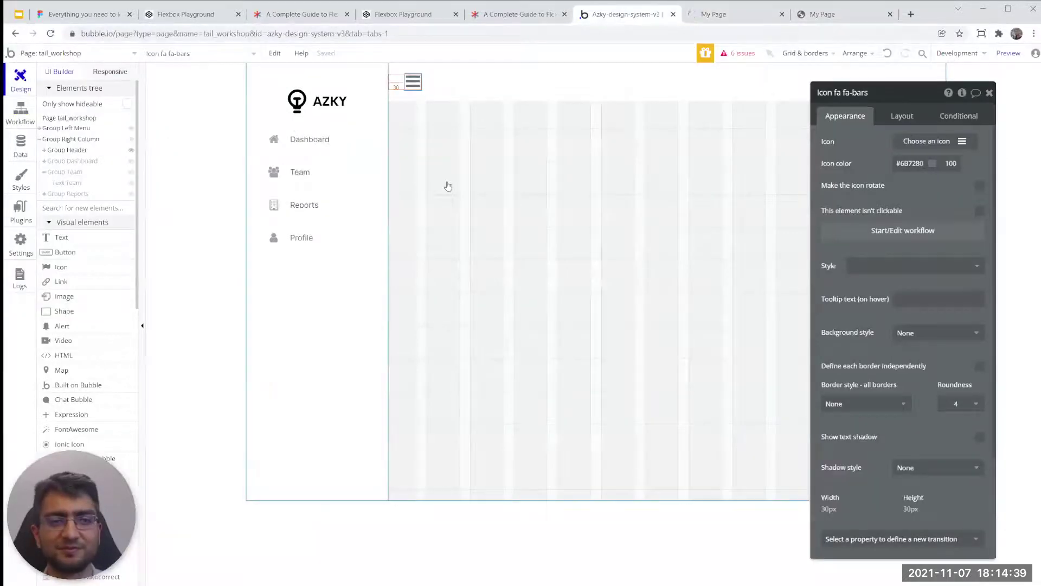
- Show Group Team, remove the style from its Team heading and left-align the text
left_click(68, 174)
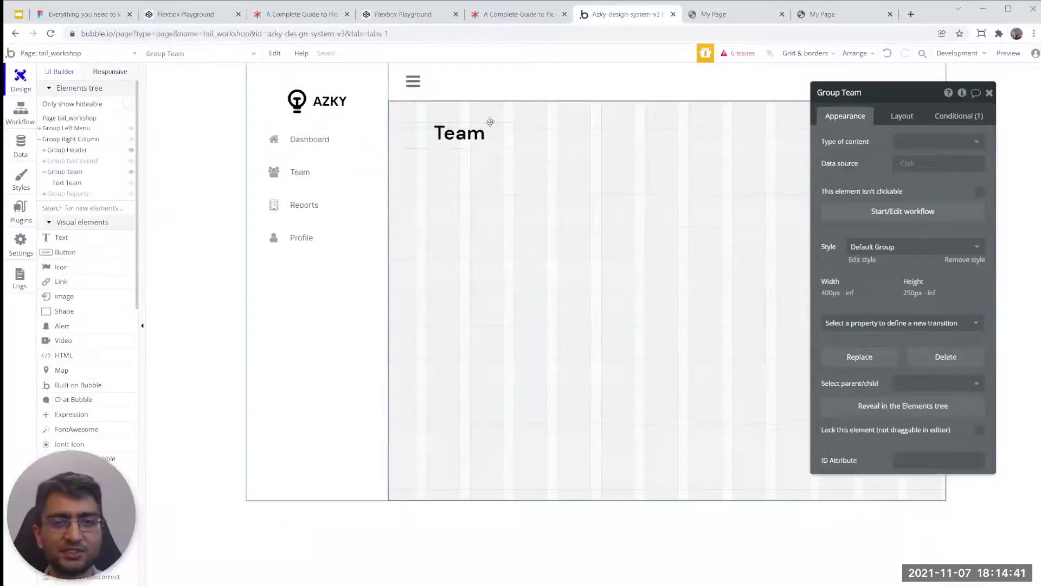
left_click(477, 133)
left_click(964, 299)
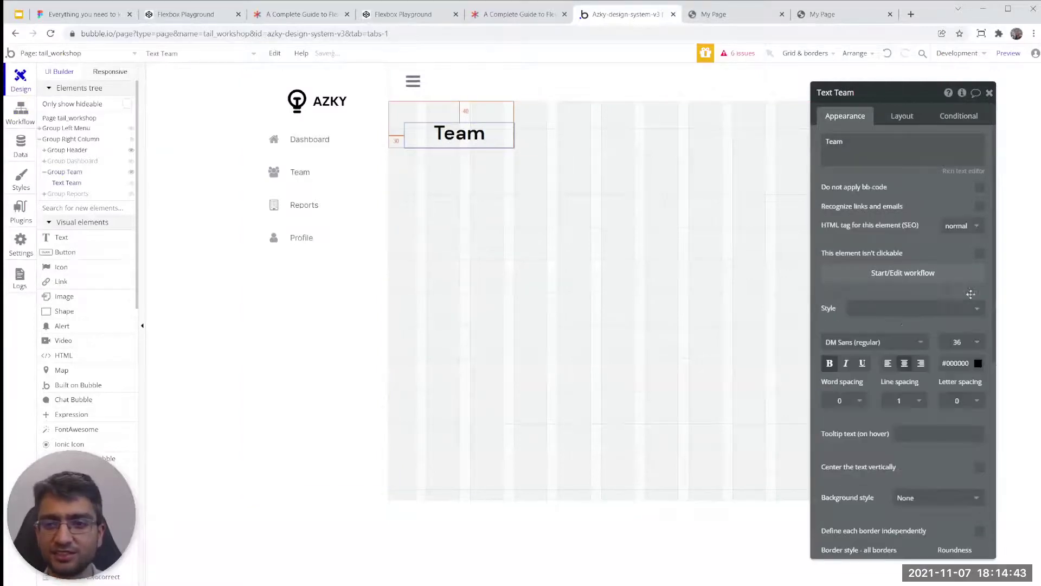
left_click(889, 365)
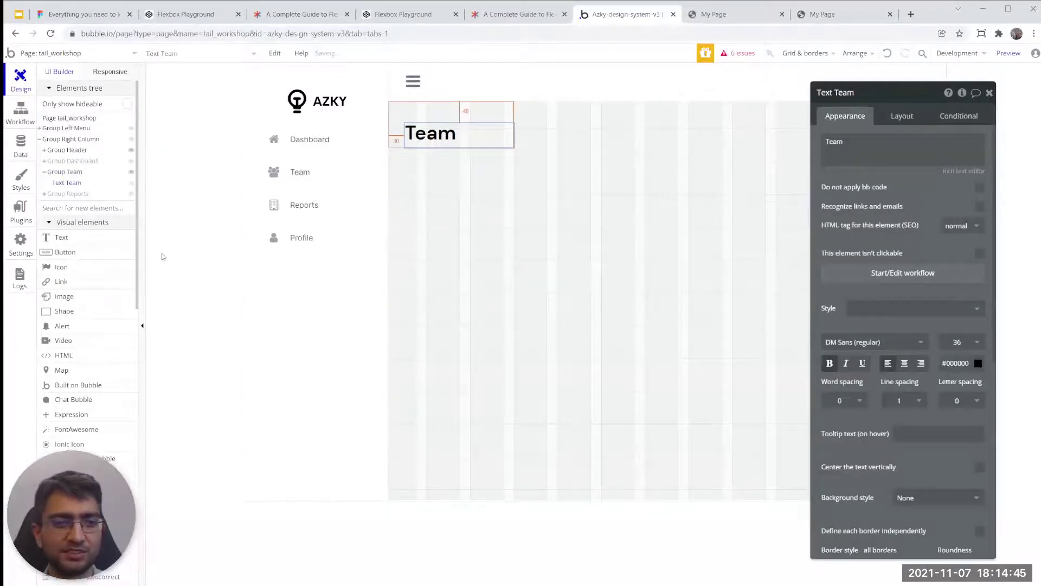
- Remove the Tails Heading style from Group Reports' heading and left-align it, then show Group Dashboard
left_click(72, 194)
left_click(472, 340)
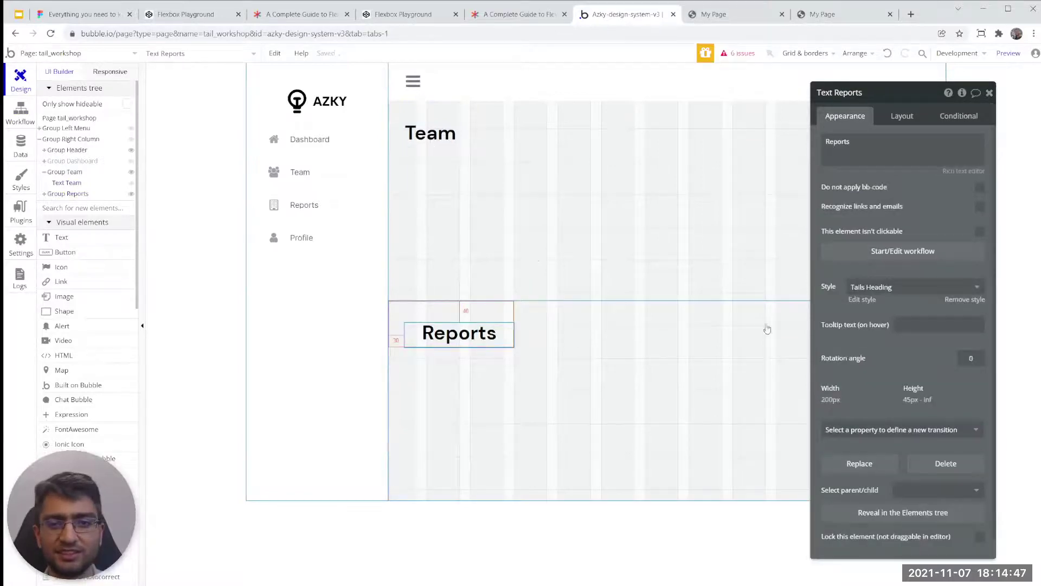
left_click(955, 301)
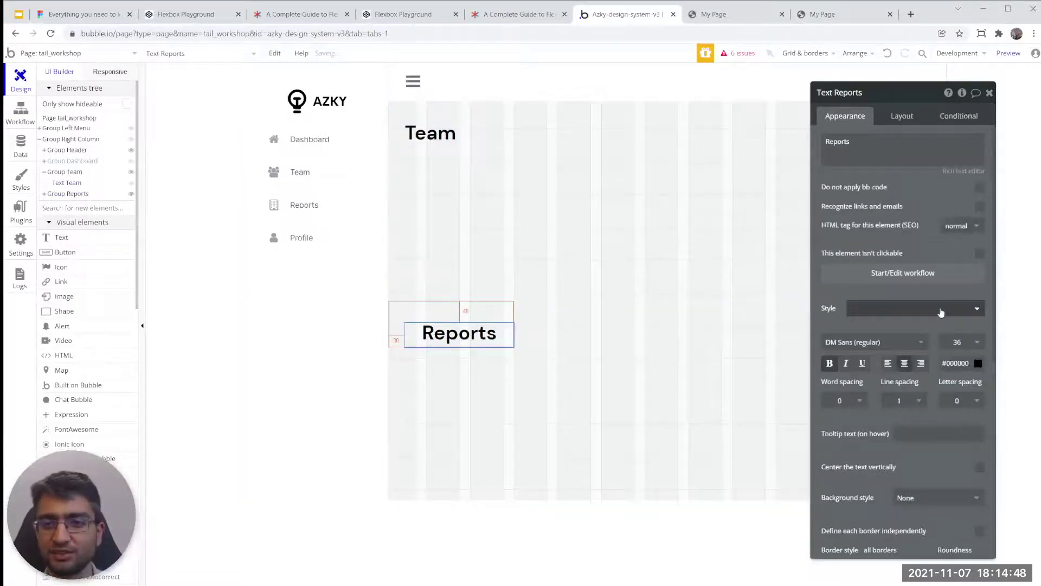
left_click(888, 363)
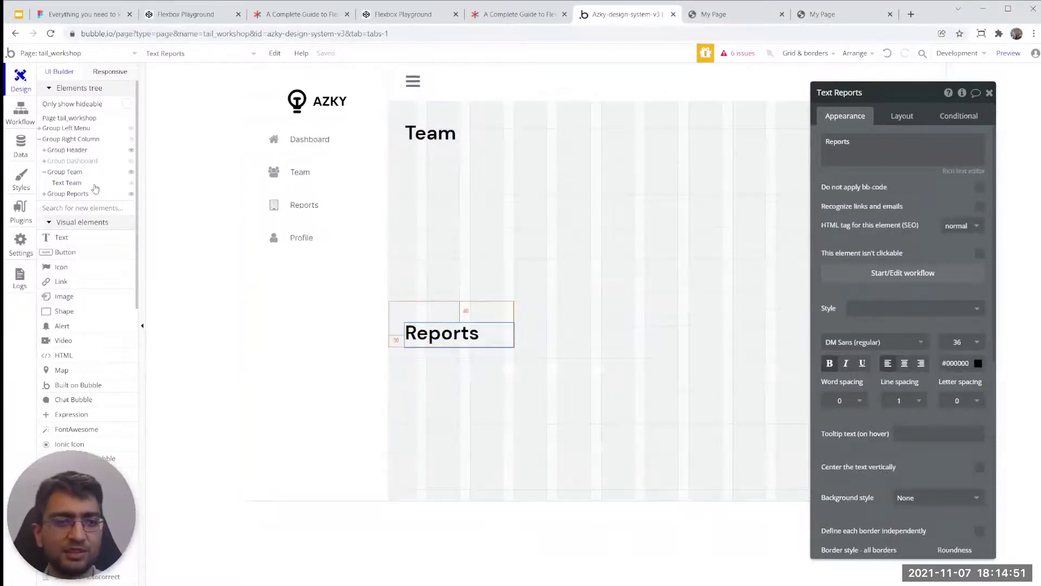
left_click(71, 161)
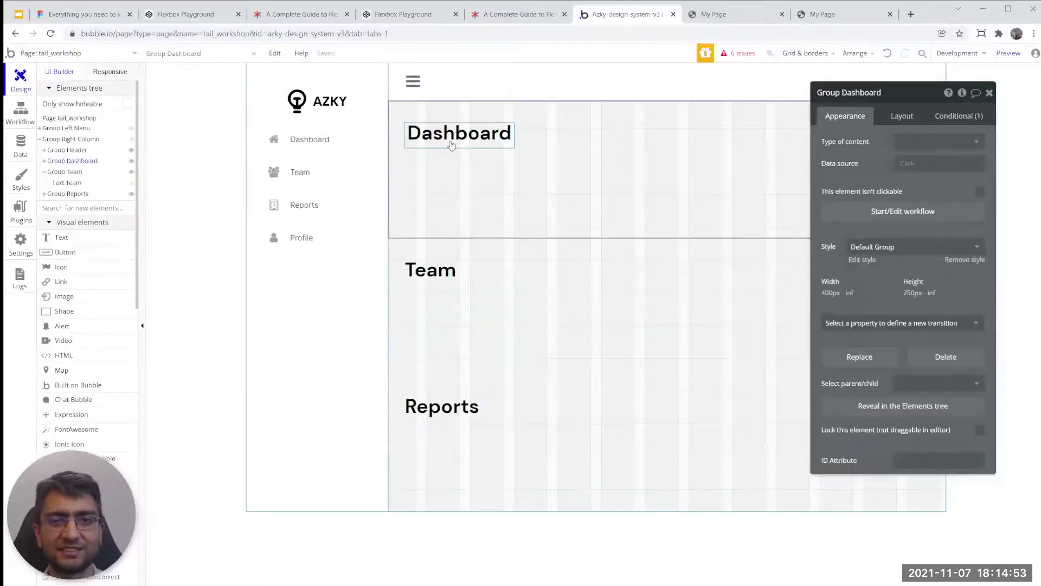
- Preview the page and test the left menu by visiting Team, Reports and Dashboard
left_click(1008, 52)
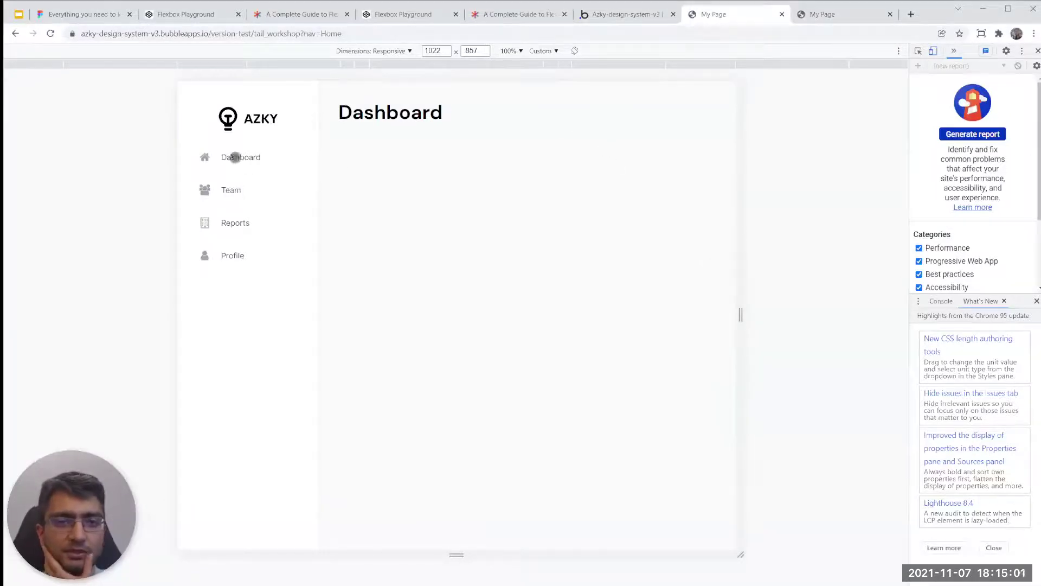
left_click(233, 187)
left_click(234, 217)
left_click(235, 161)
- Narrow the preview to 802 px and test opening and closing the left menu repeatedly with the header's menu icon
left_click_drag(738, 154, 678, 154)
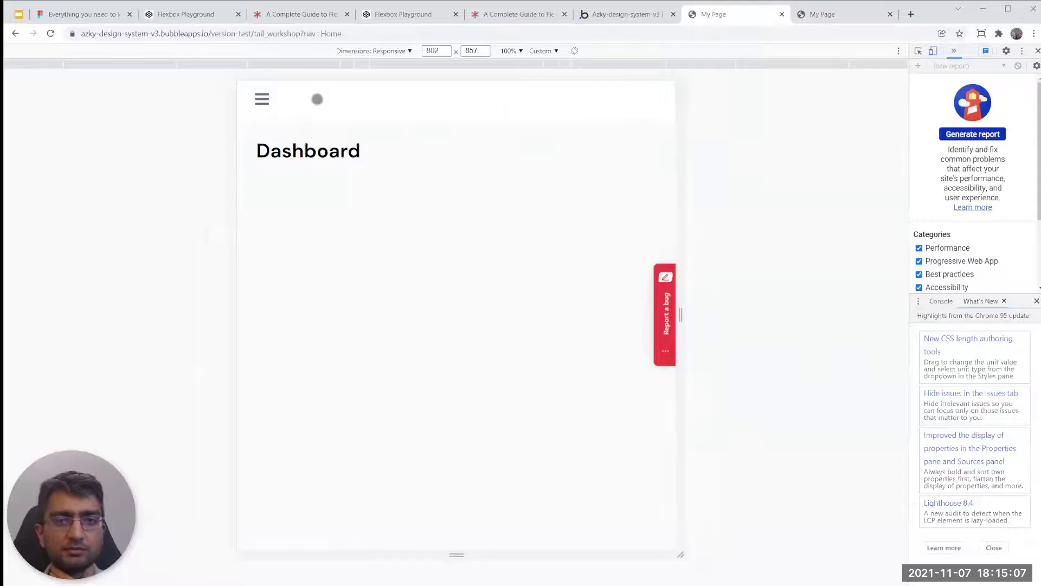
left_click(262, 99)
left_click(404, 98)
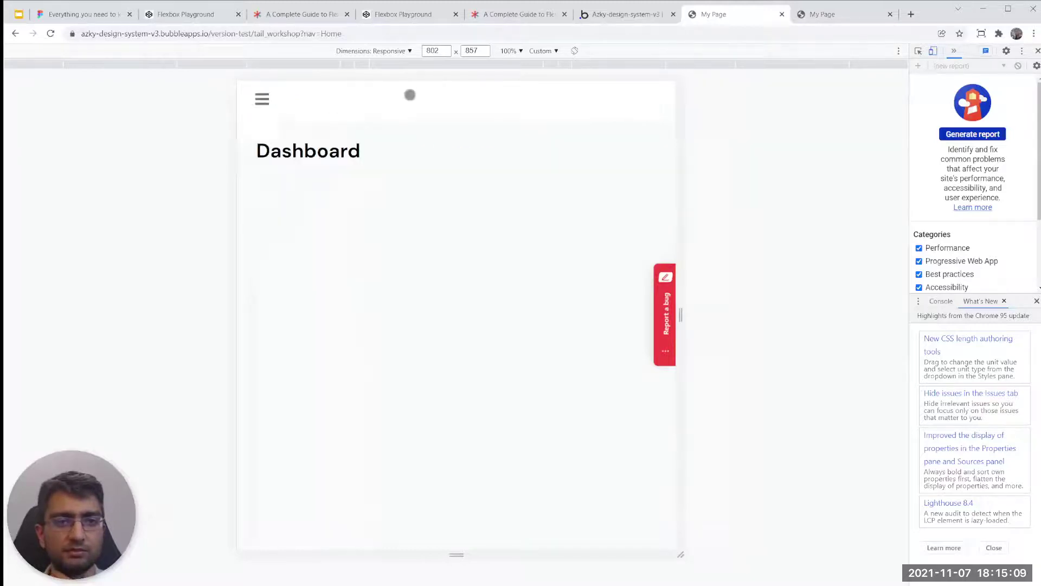
left_click(264, 99)
left_click(404, 98)
left_click(264, 99)
left_click(396, 101)
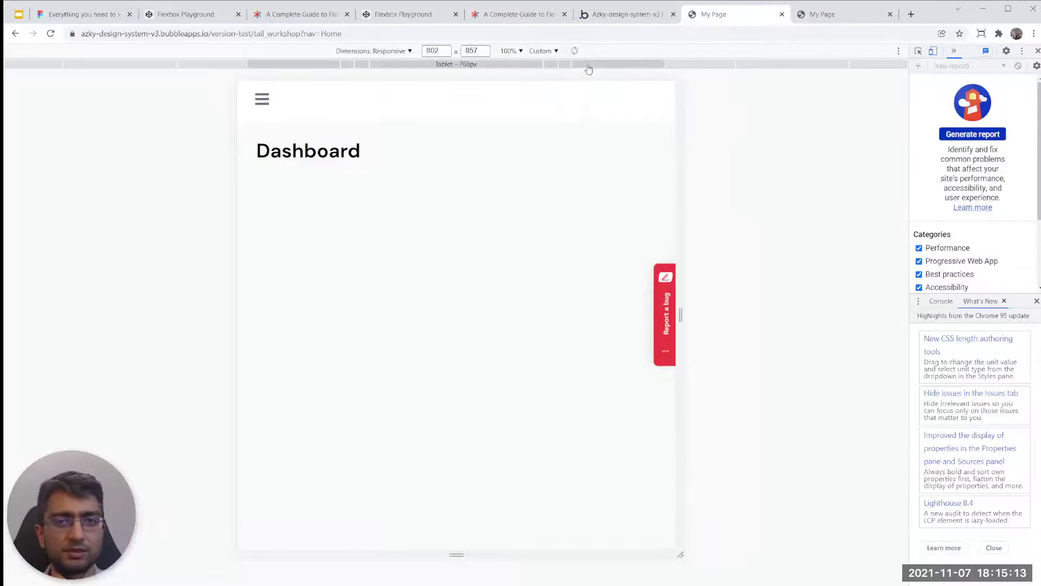
- Return to the editor and add a condition to the header's bars icon that applies when Group Left Menu is visible
left_click(646, 15)
left_click(413, 83)
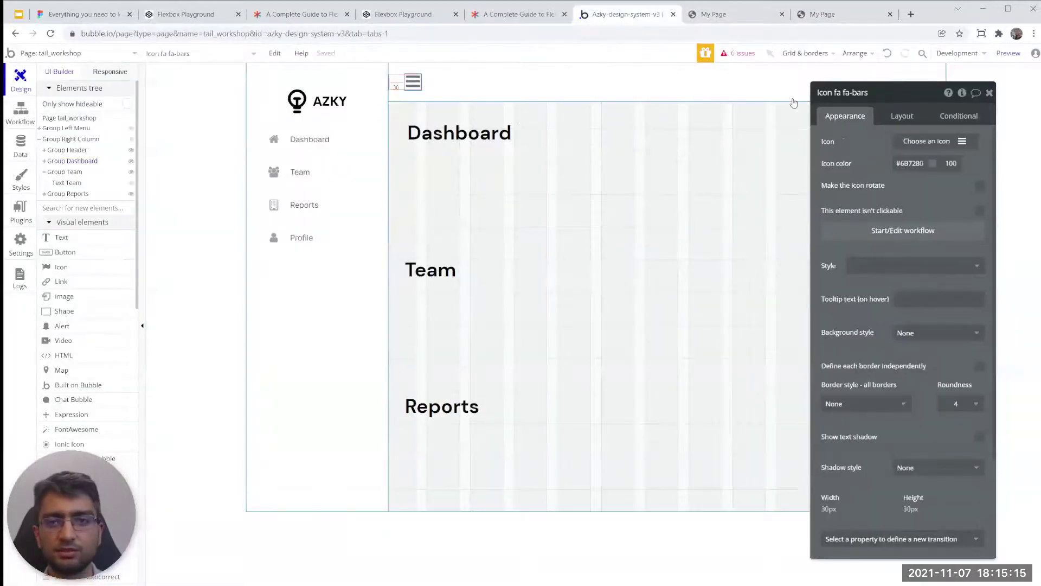
left_click(959, 116)
left_click(928, 142)
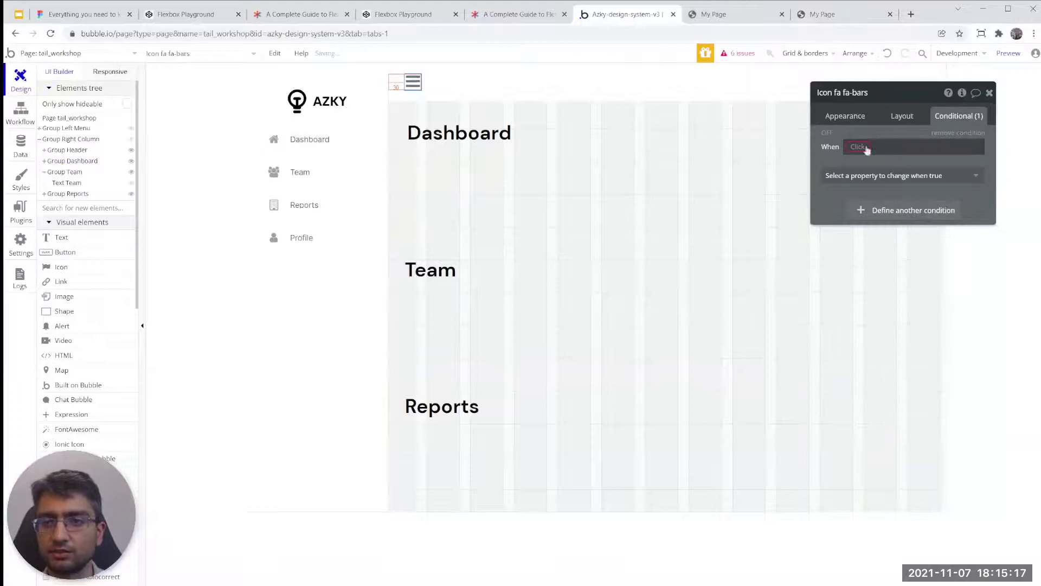
left_click(860, 146)
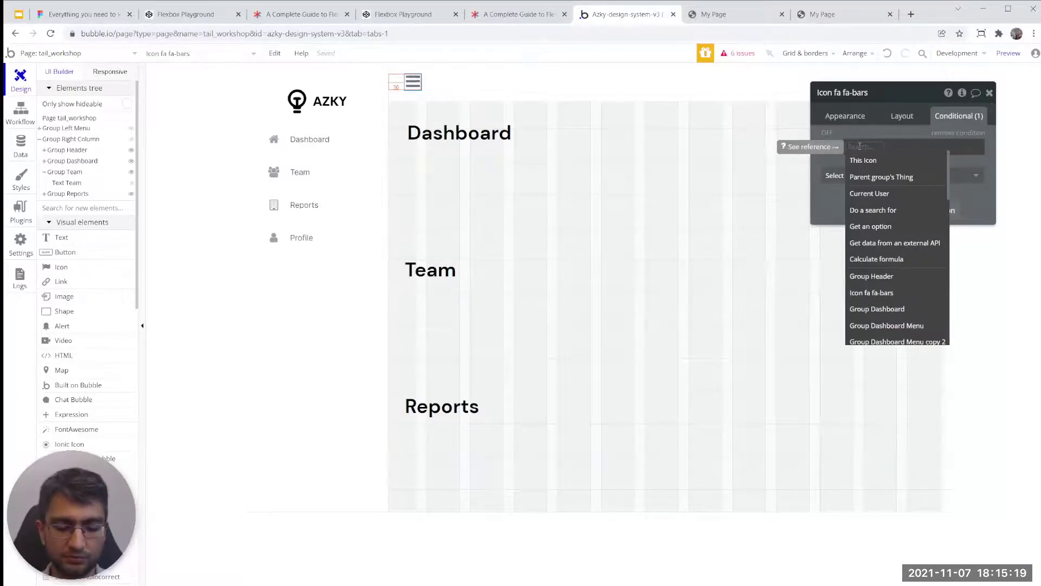
right_click(861, 134)
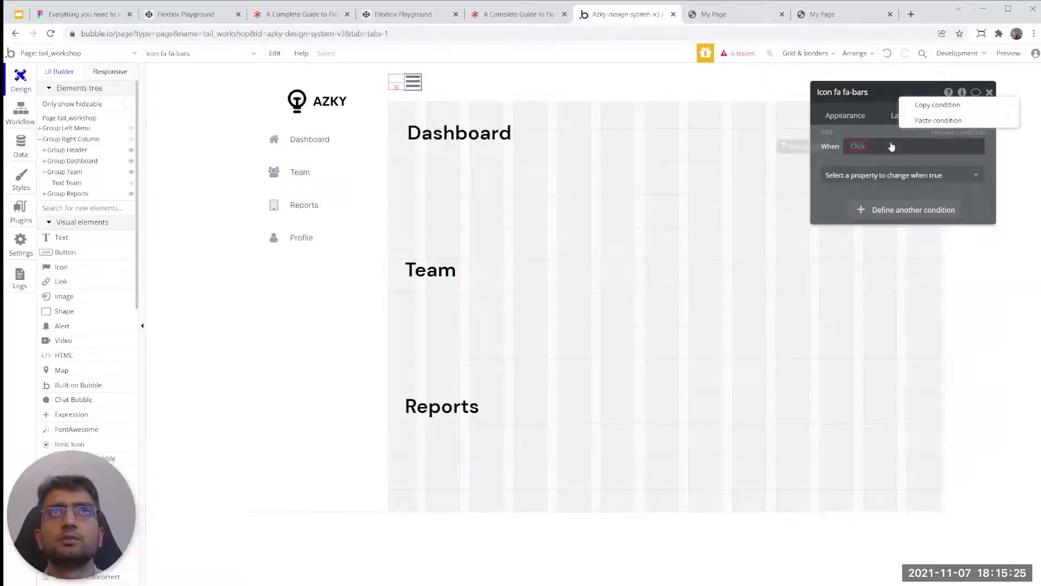
left_click(858, 147)
type("left")
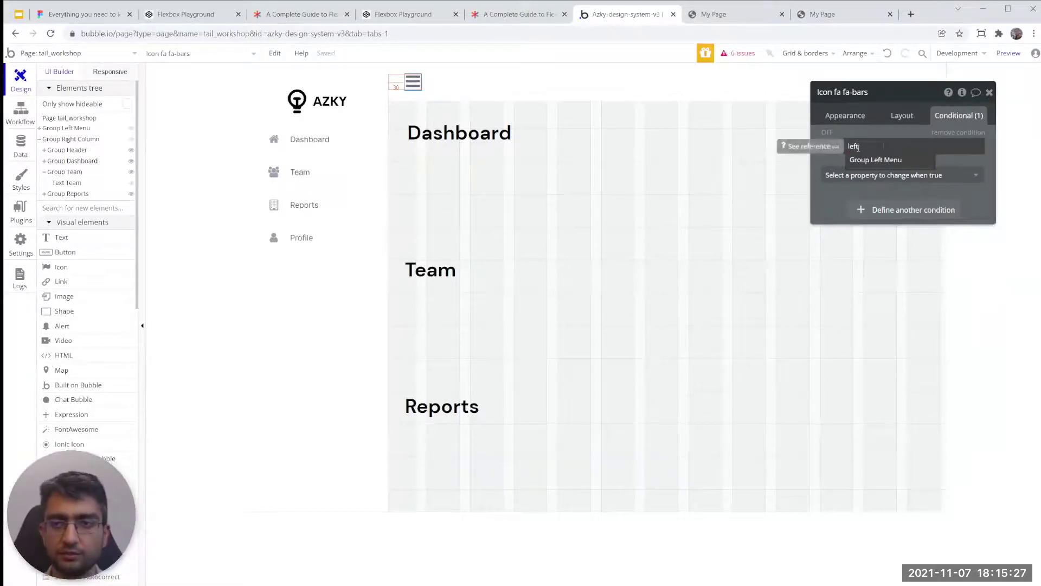
left_click(874, 168)
left_click(933, 242)
- Make the condition change the header icon to the X (close) icon
left_click(883, 176)
left_click(873, 223)
left_click(956, 174)
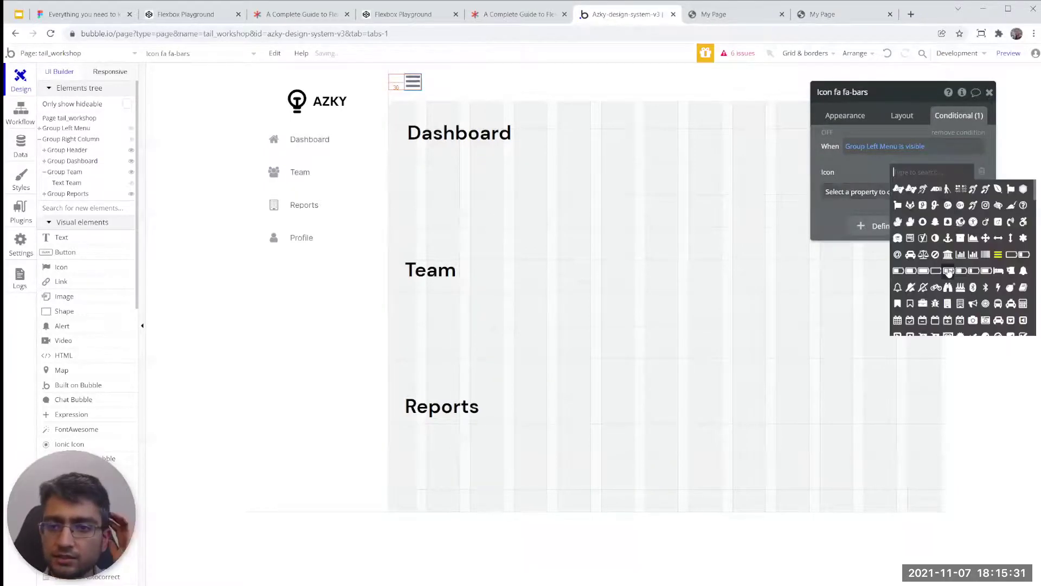
scroll(953, 278, "down", 5)
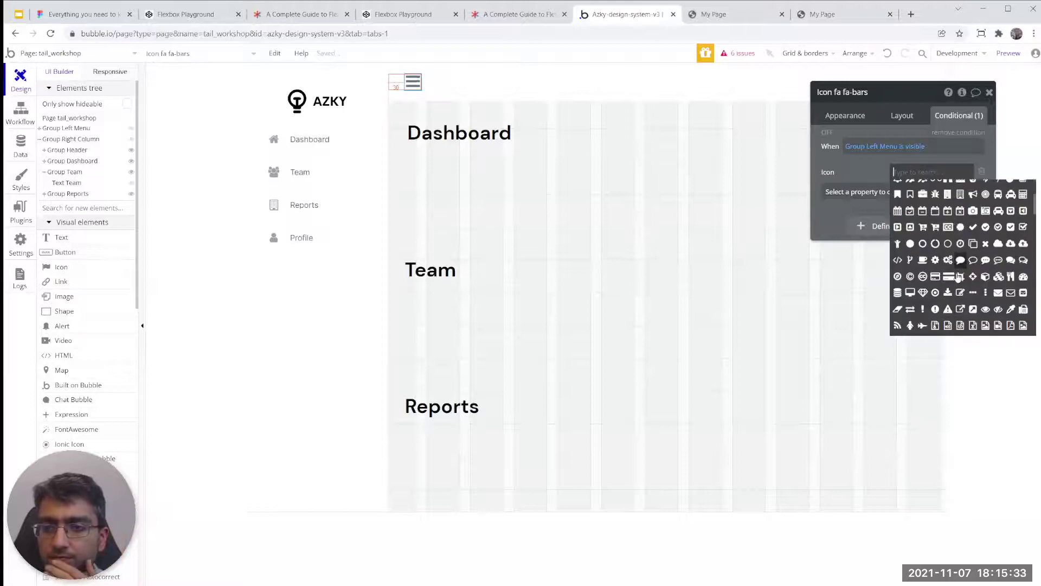
scroll(963, 285, "down", 6)
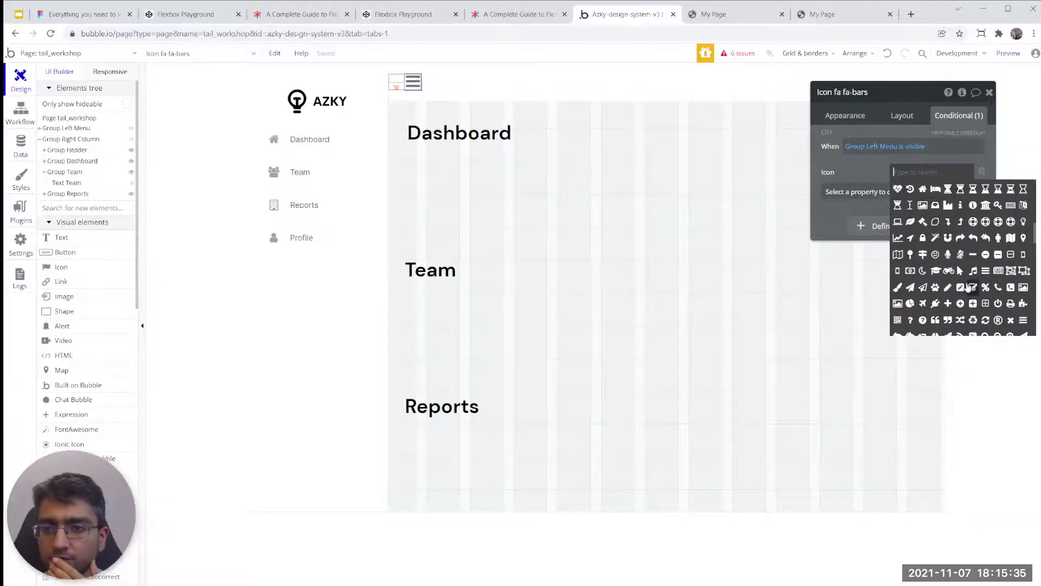
scroll(974, 315, "down", 3)
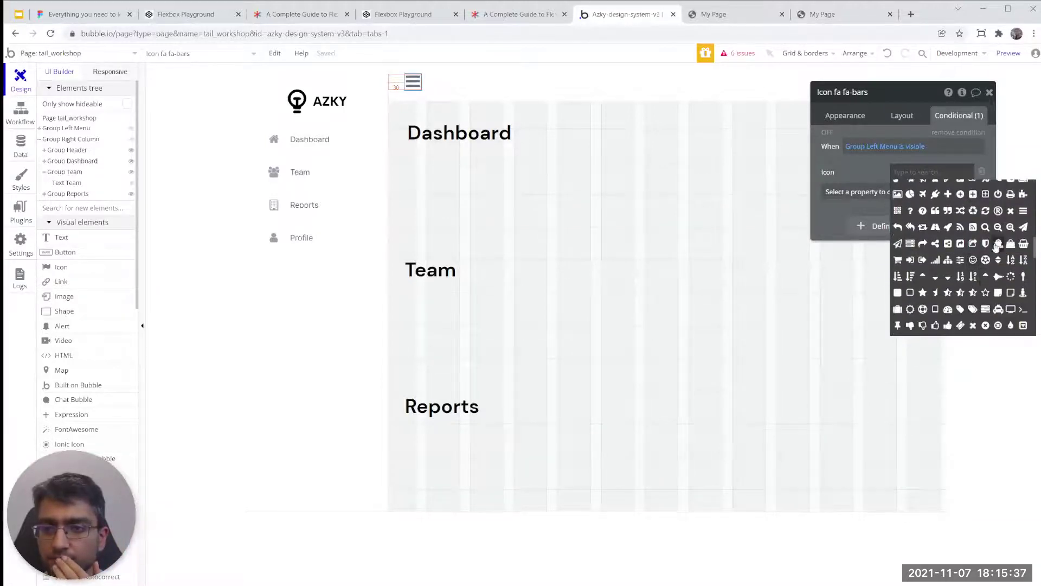
left_click(1008, 213)
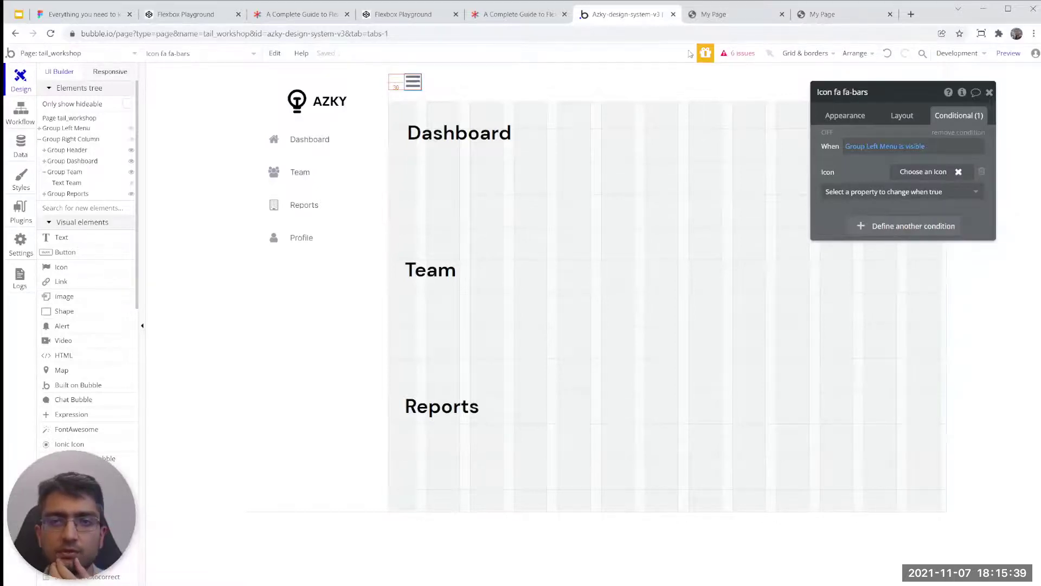
- Preview the page at 774 px wide and toggle the left menu repeatedly to test the header icon change
left_click(716, 15)
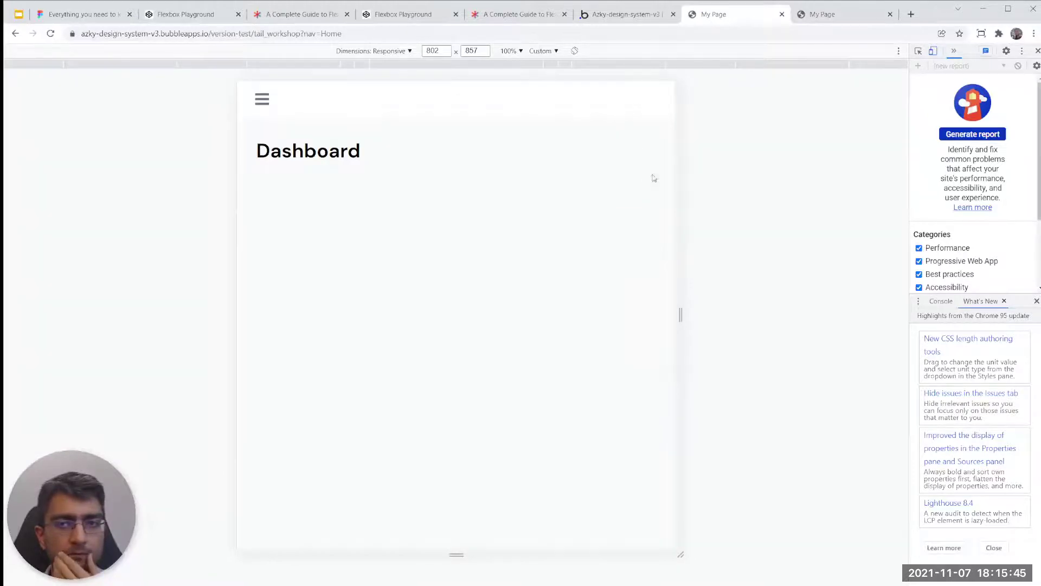
mouse_move(678, 176)
left_mouse_down()
mouse_move(702, 177)
mouse_move(672, 184)
left_mouse_up()
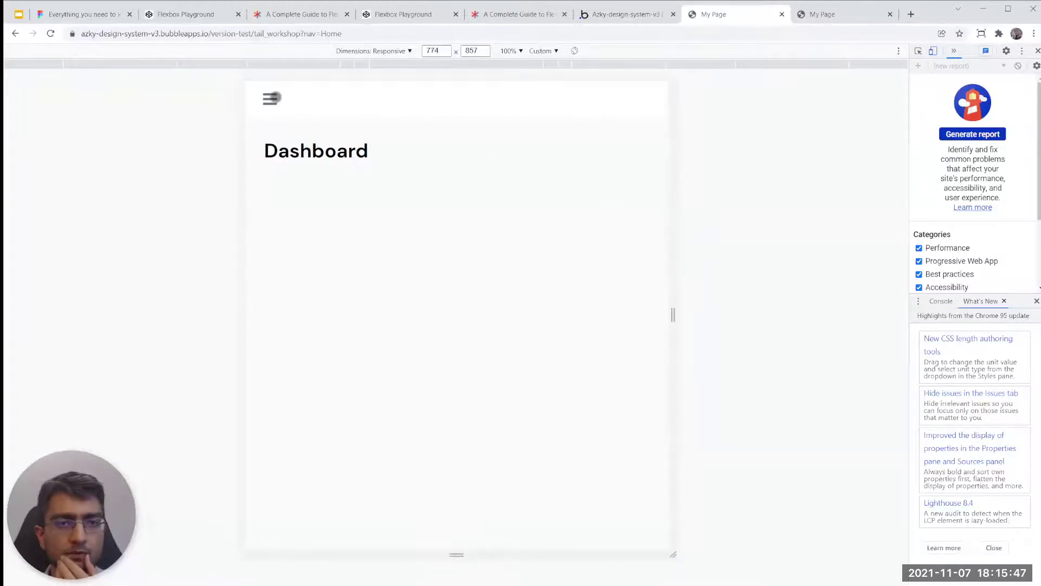
left_click(270, 99)
left_click(415, 97)
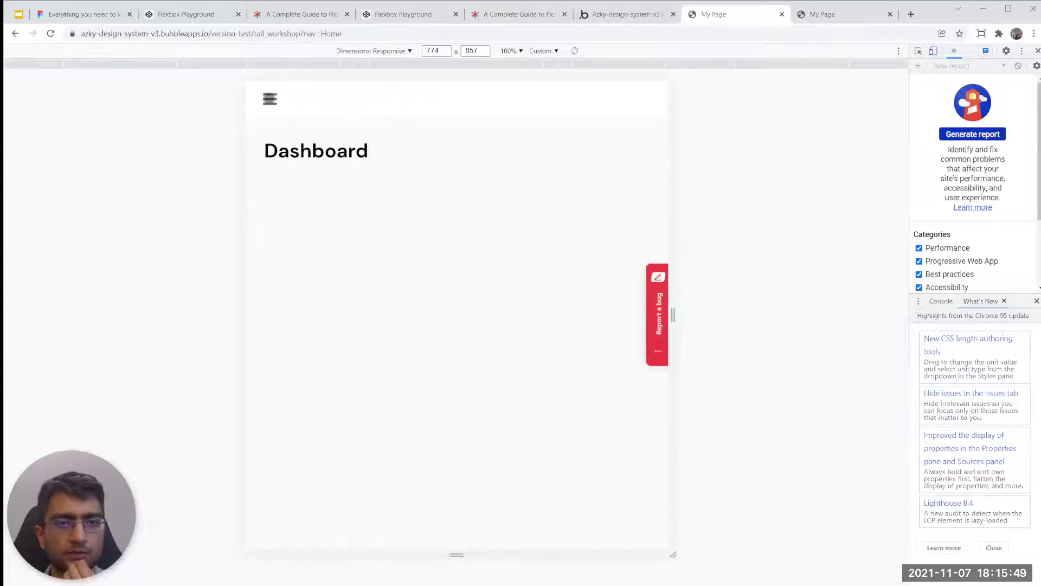
left_click(270, 98)
left_click(410, 99)
left_click(411, 99)
left_click(411, 100)
- Widen the preview to 884 px and toggle the left menu several more times with the header icon
left_click_drag(672, 161, 703, 179)
left_click(239, 100)
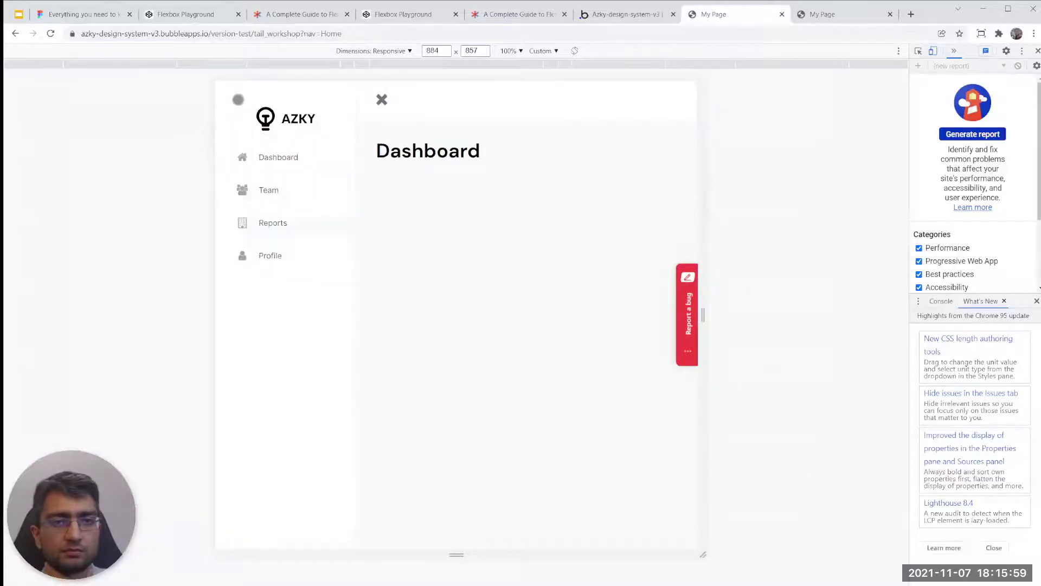
left_click(380, 100)
left_click(240, 98)
left_click(381, 99)
- Narrow the preview to 425 px and open the left menu to check the mobile layout
left_click_drag(703, 147, 581, 144)
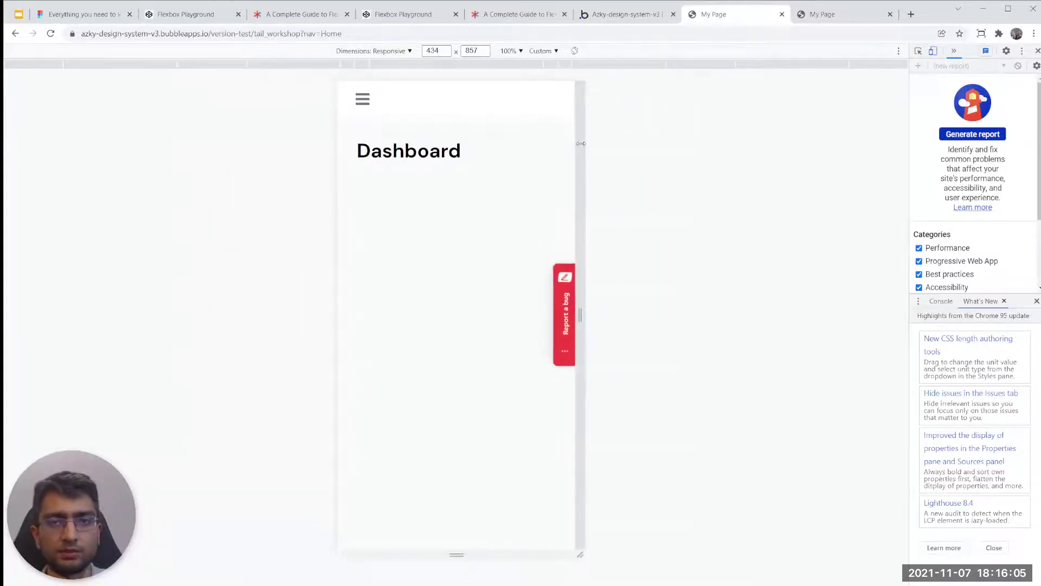
left_click(566, 65)
left_click(363, 99)
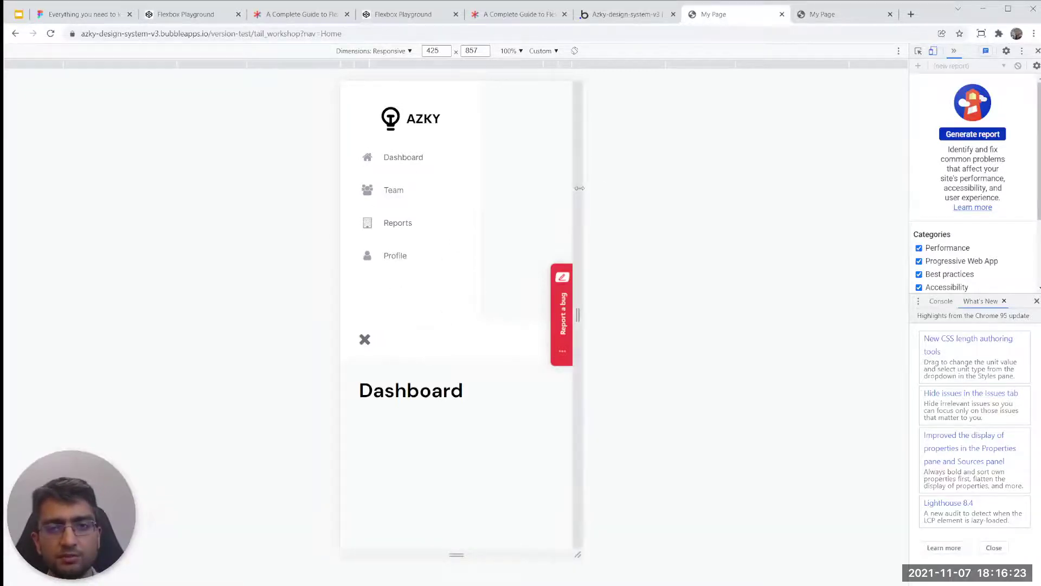
- Compare the layout settings of Group Left Menu and Group Right Column in the editor with the narrow preview
left_click(624, 14)
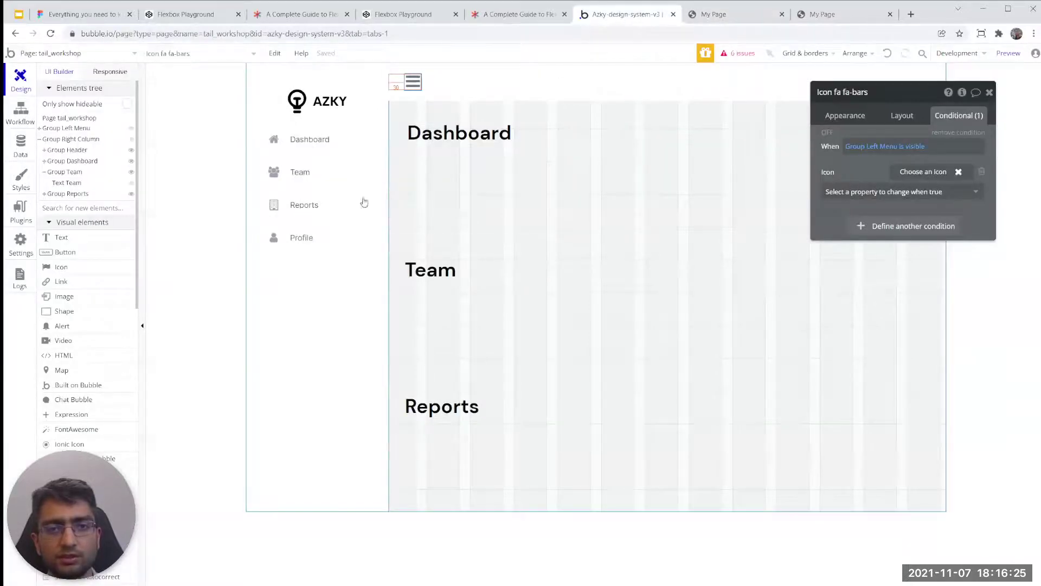
left_click(353, 274)
left_click(896, 116)
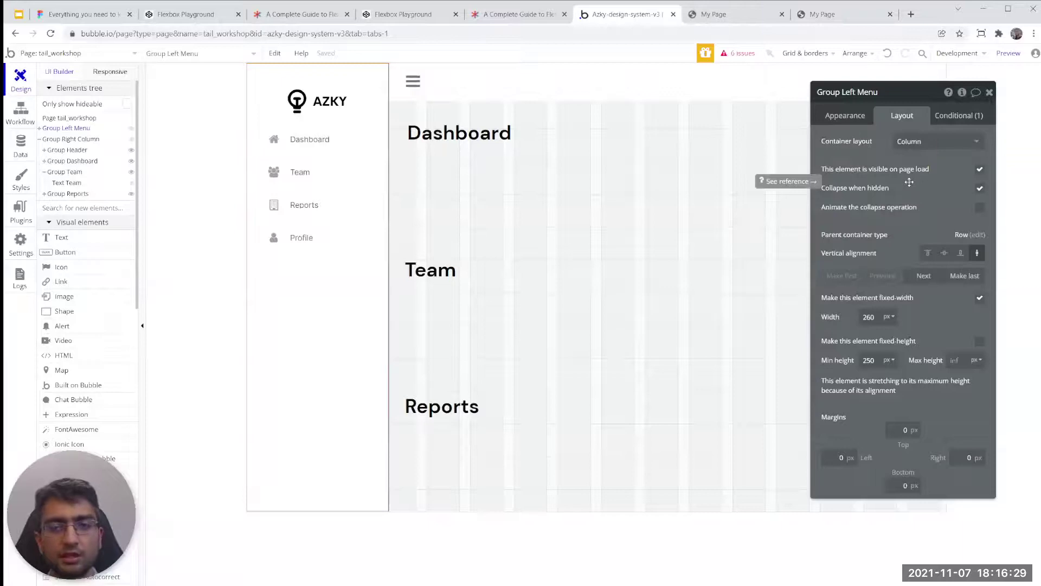
key("ctrl+Tab")
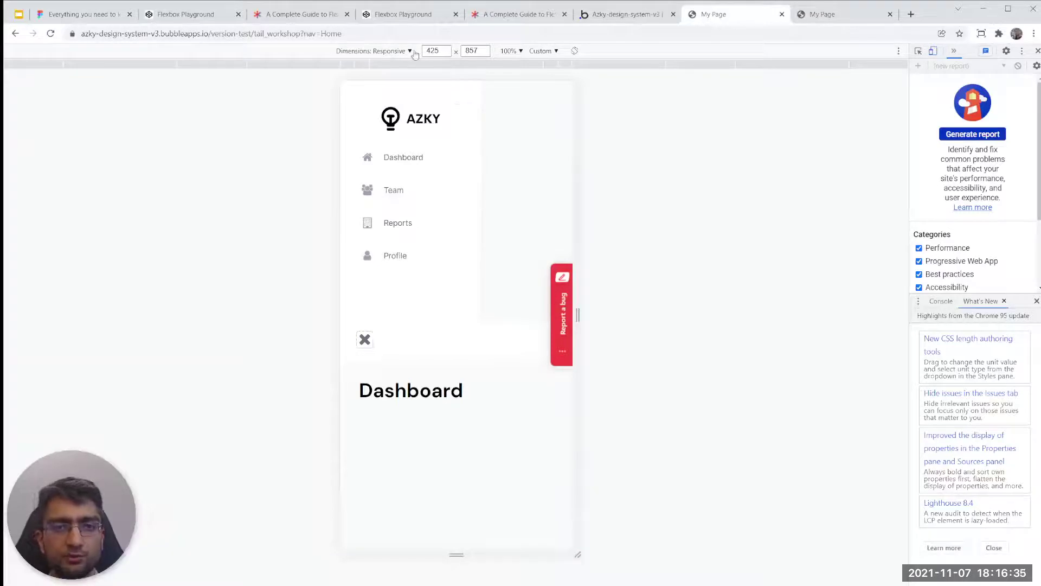
left_click(624, 14)
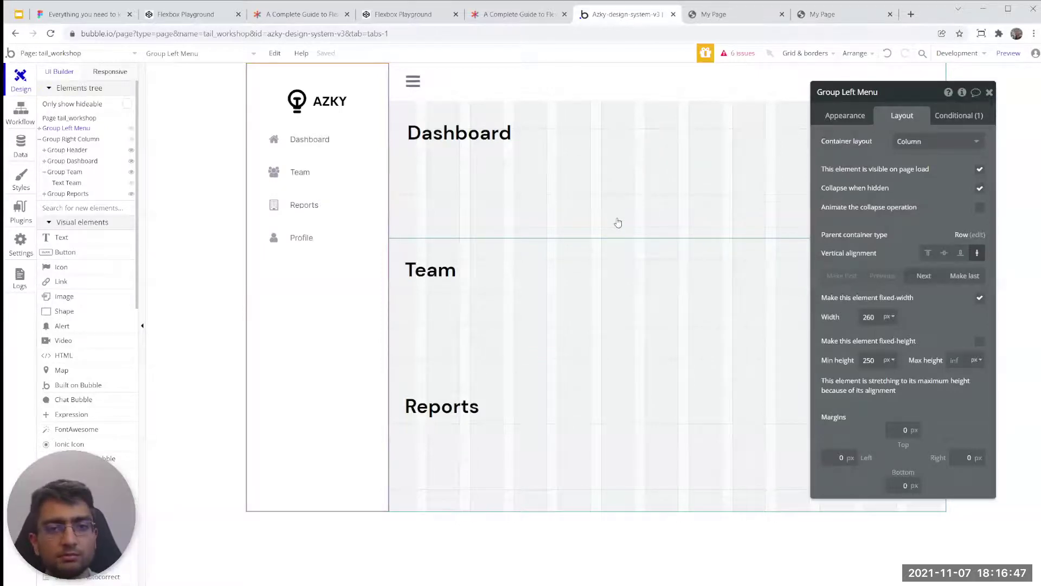
left_click(72, 139)
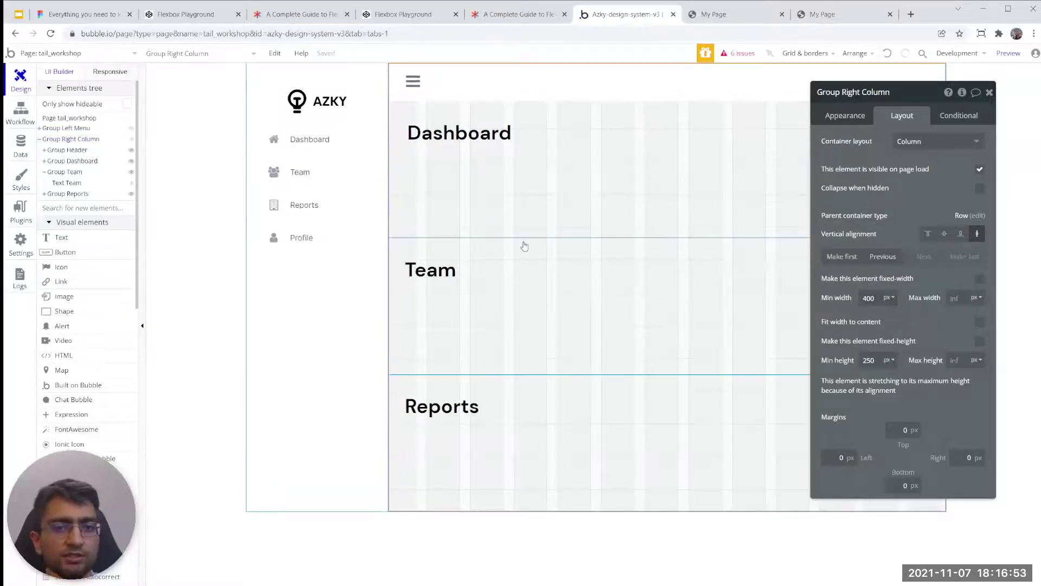
- Examine the minimum widths of the header, Dashboard, Team and Reports groups inside Group Right Column
left_click(529, 199)
left_click(529, 290)
left_click(527, 420)
left_click(518, 293)
left_click(526, 96)
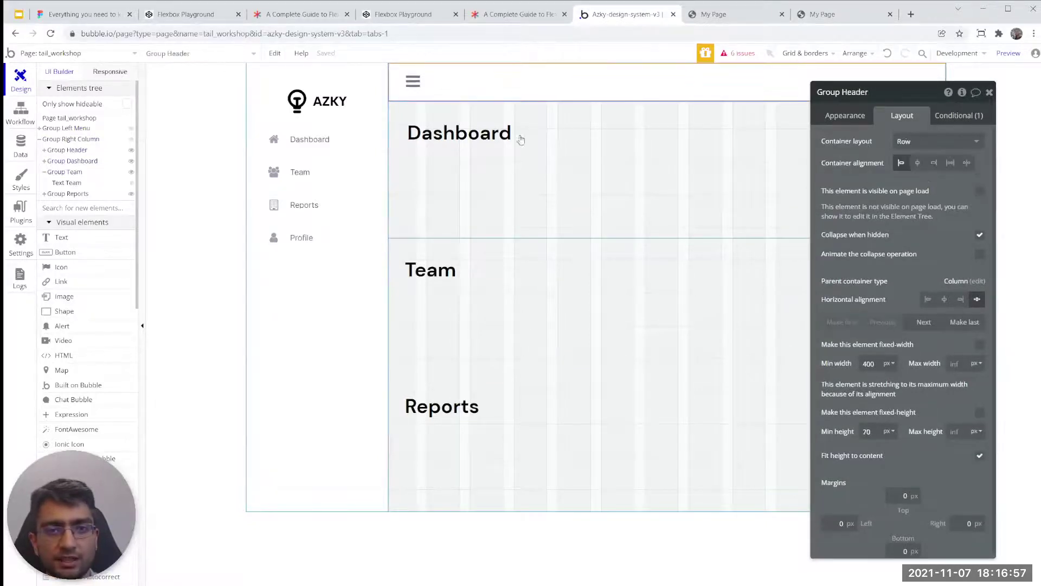
left_click(511, 177)
left_click(537, 326)
left_click(552, 452)
- Set the minimum width of Group Header, Group Dashboard, Group Team and Group Reports to 0 px
left_click(521, 92)
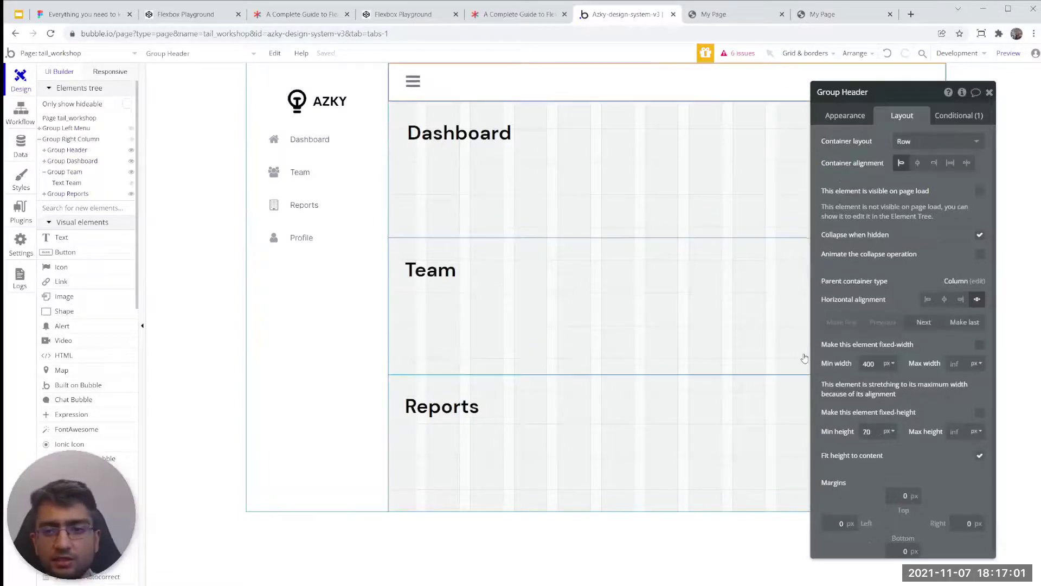
type("00")
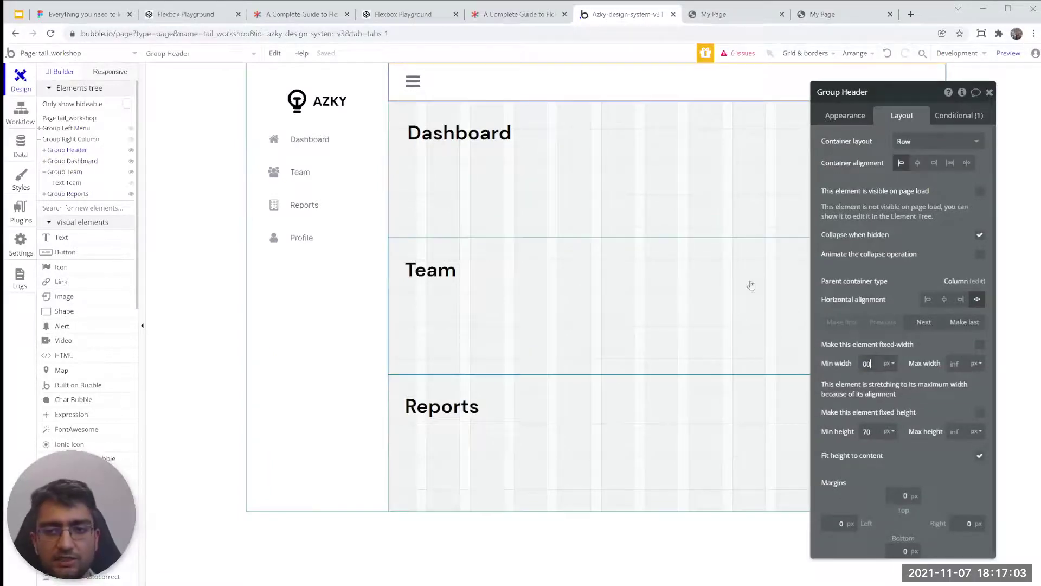
left_click(597, 197)
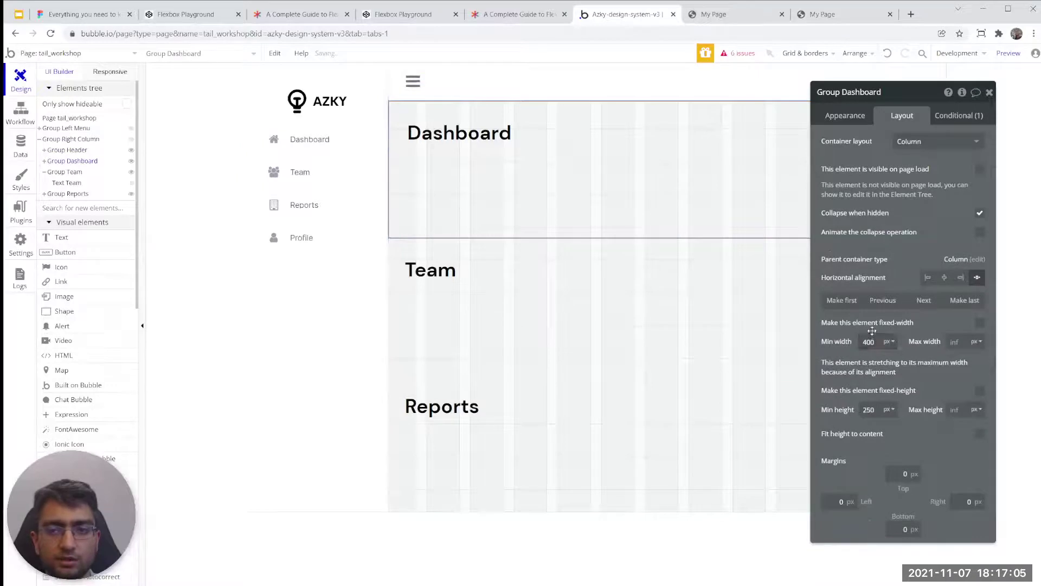
left_click(634, 301)
left_click(597, 442)
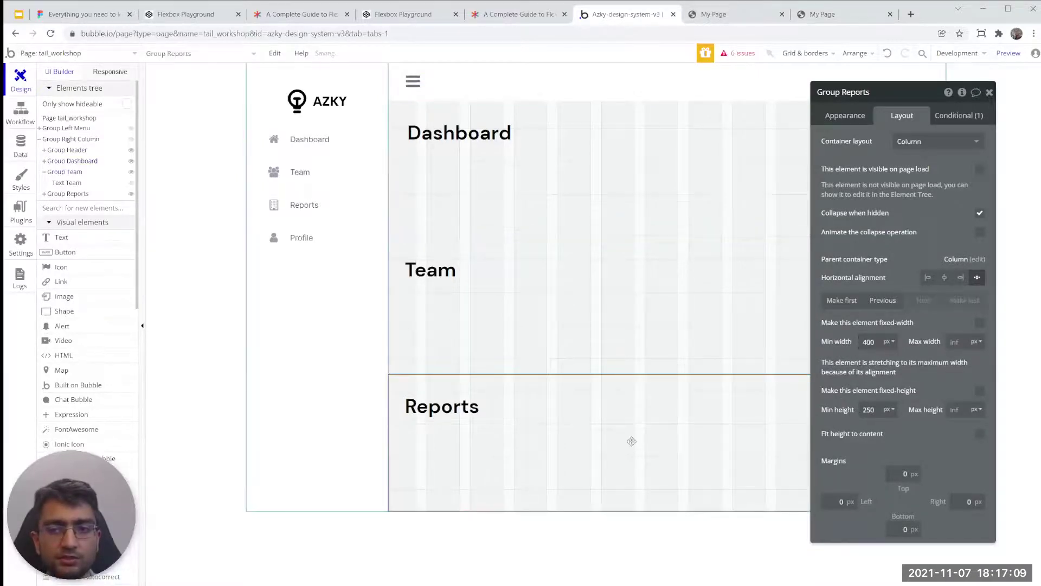
left_click(876, 340)
key("Return")
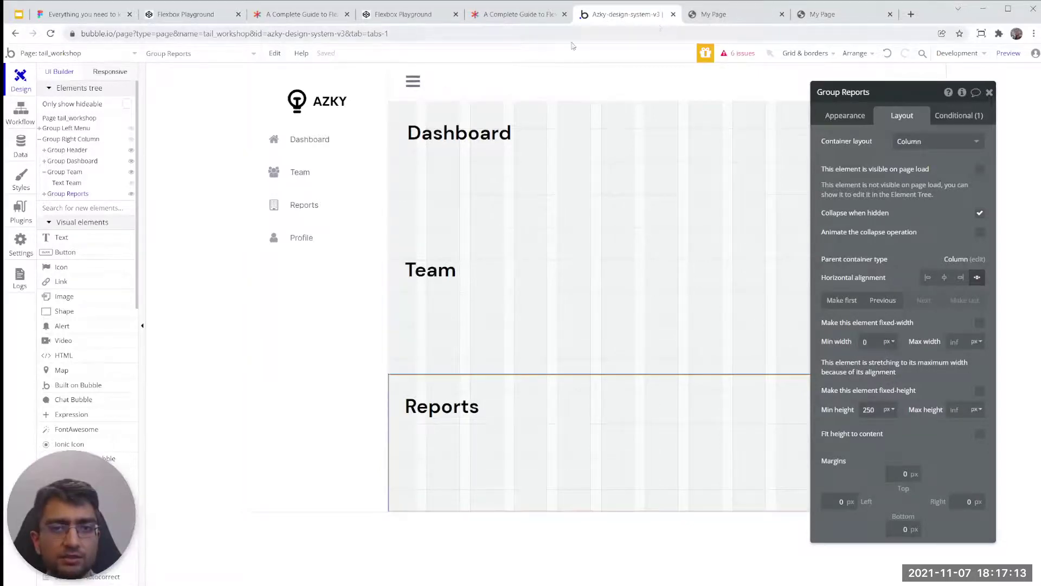
- Test the updated preview by opening the left menu at 719 px wide and narrowing the page to 457 px
left_click(767, 16)
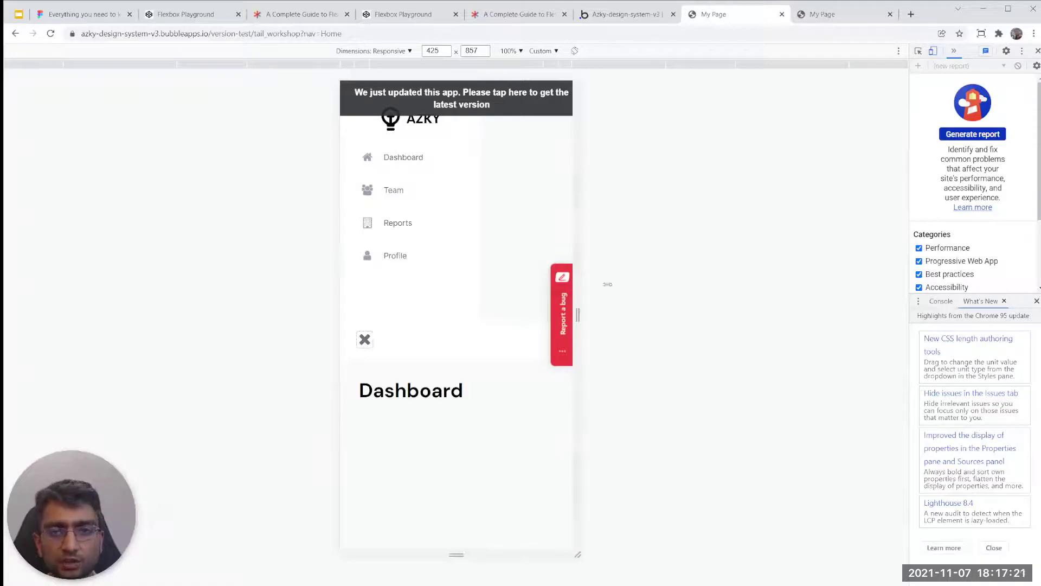
left_click_drag(580, 158, 668, 152)
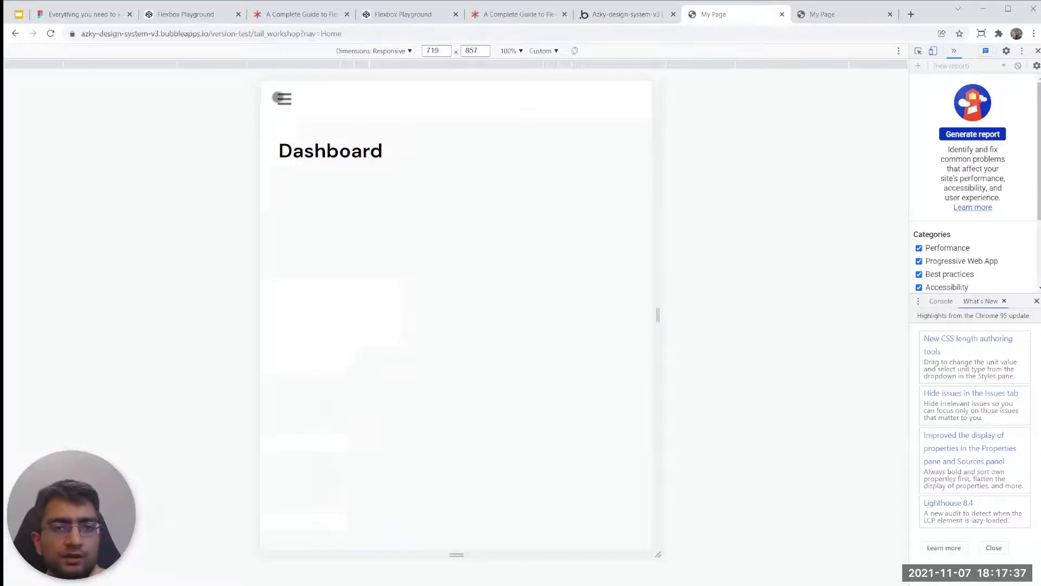
left_click(280, 98)
left_click_drag(656, 156, 584, 153)
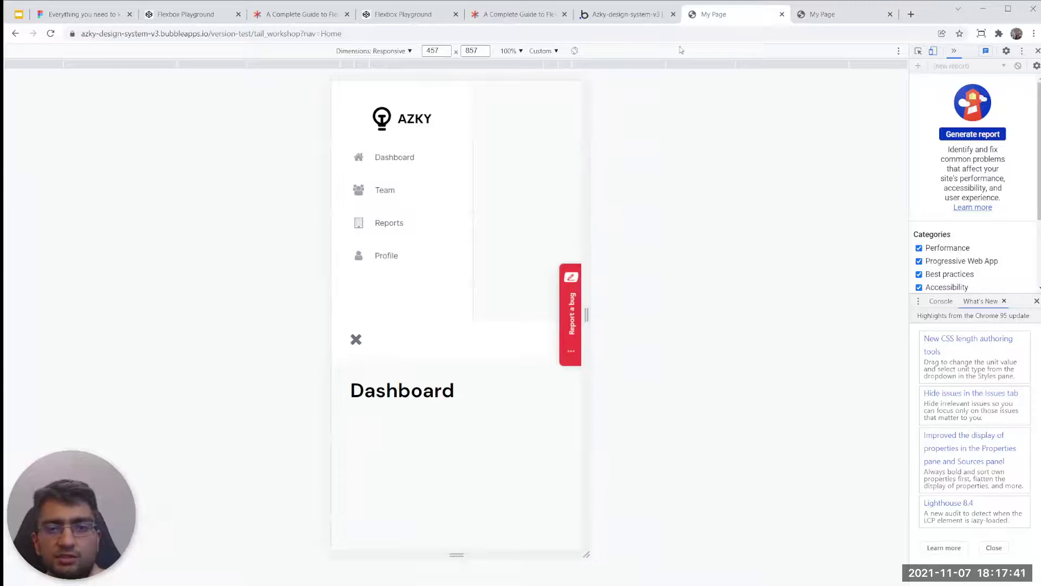
- Return to the editor and set Group Right Column's minimum width to 0 px
left_click(623, 15)
left_click(70, 139)
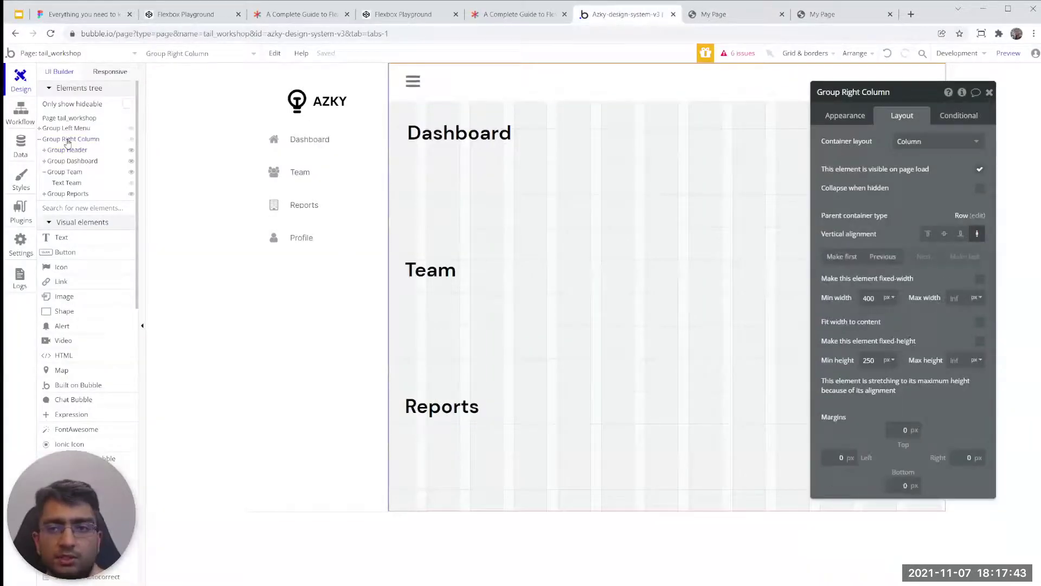
type("0")
- Check the minimum widths of the header, Dashboard, Team and Reports groups again
left_click(68, 150)
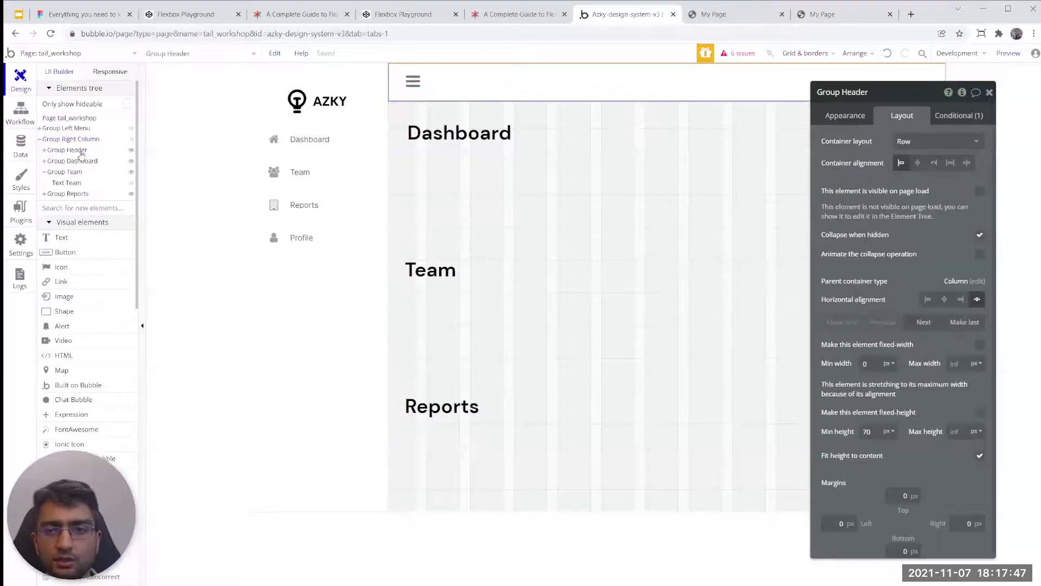
left_click(80, 162)
left_click(76, 172)
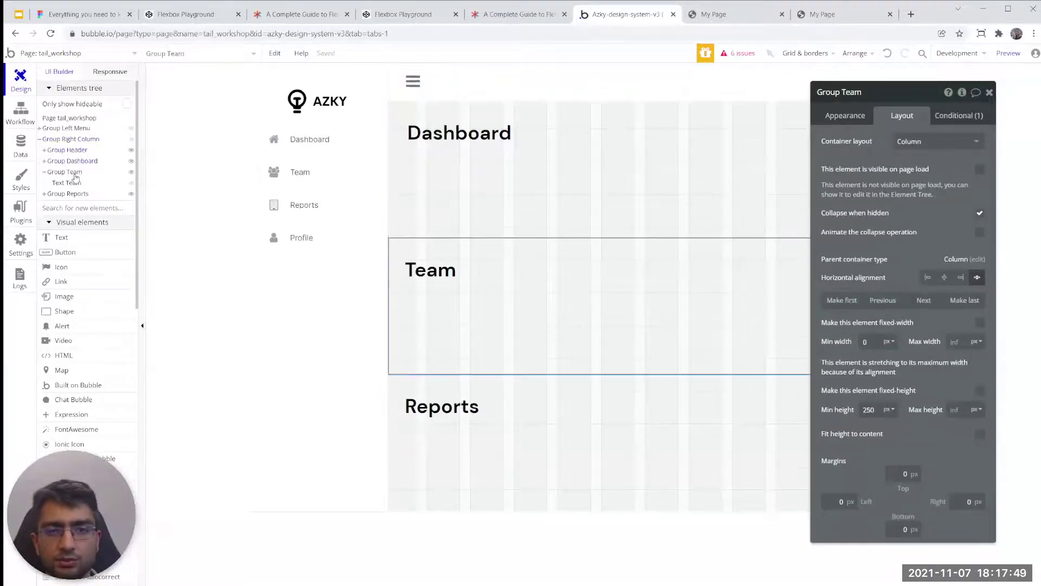
left_click(70, 194)
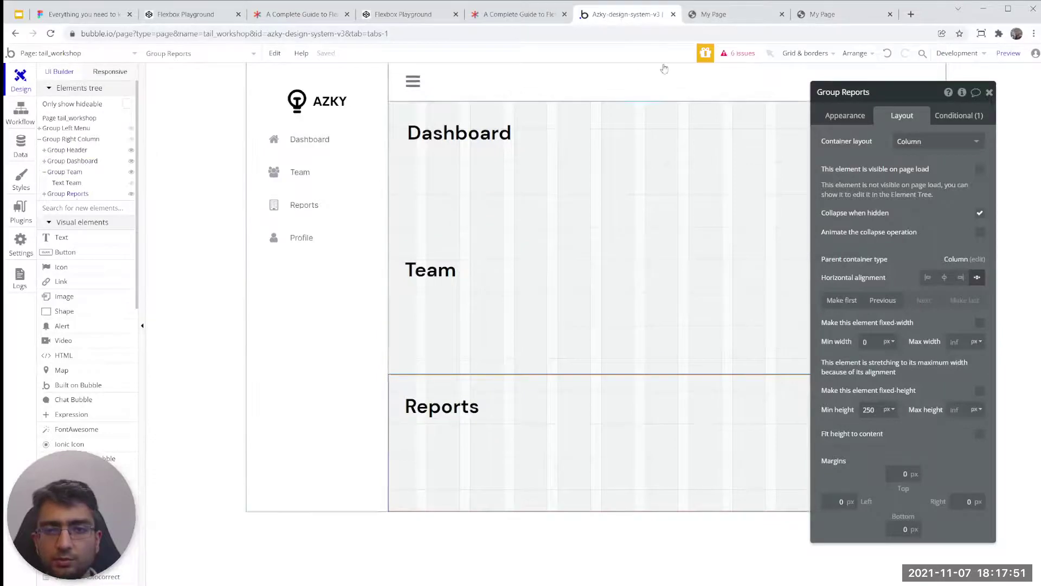
- Switch to the page preview and check the layout with the left menu open at 425 px and 768 px wide
left_click(754, 14)
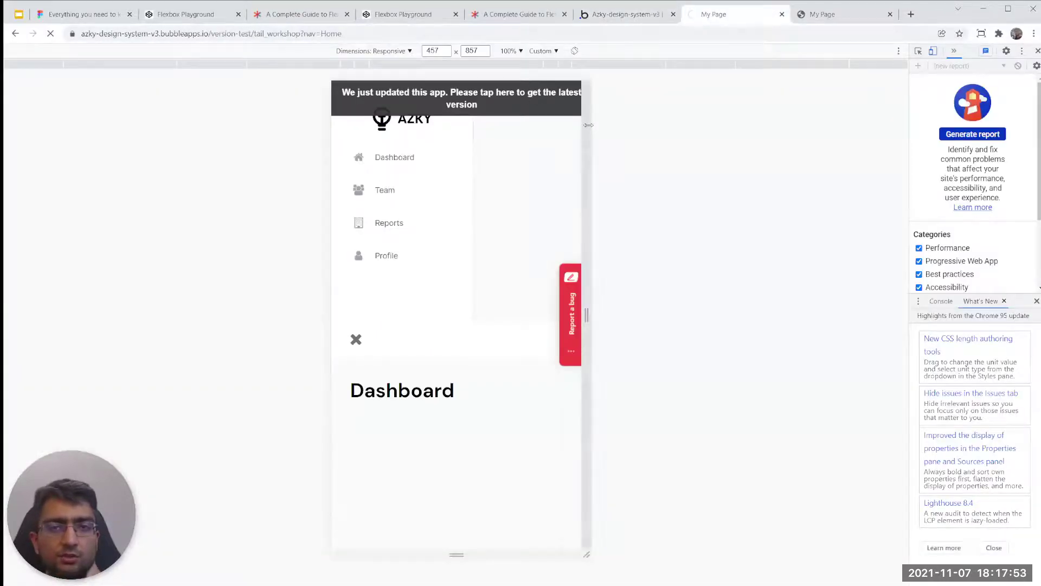
left_click_drag(615, 125, 598, 141)
left_click(563, 66)
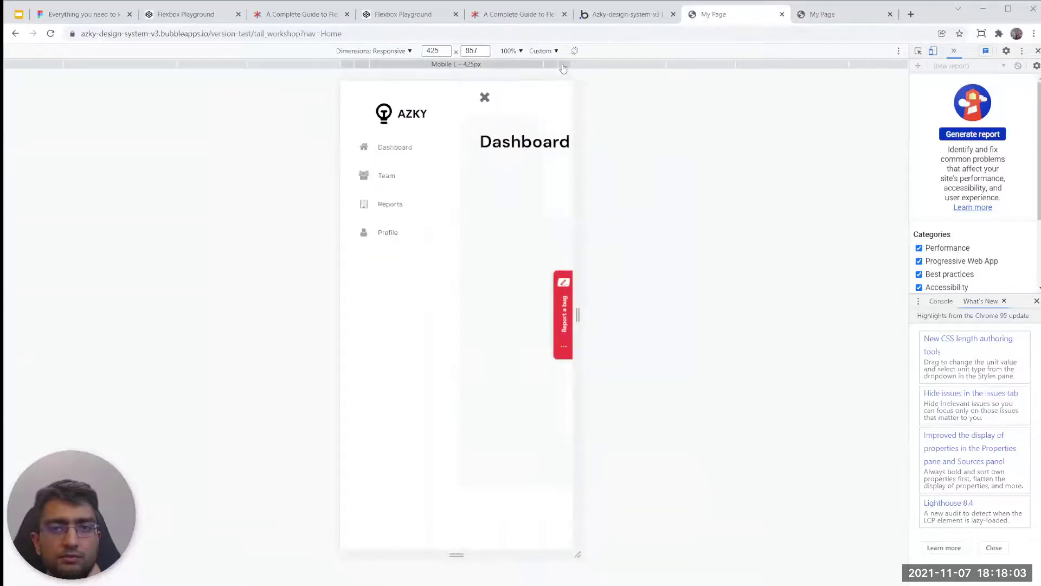
left_click(554, 66)
left_click(566, 65)
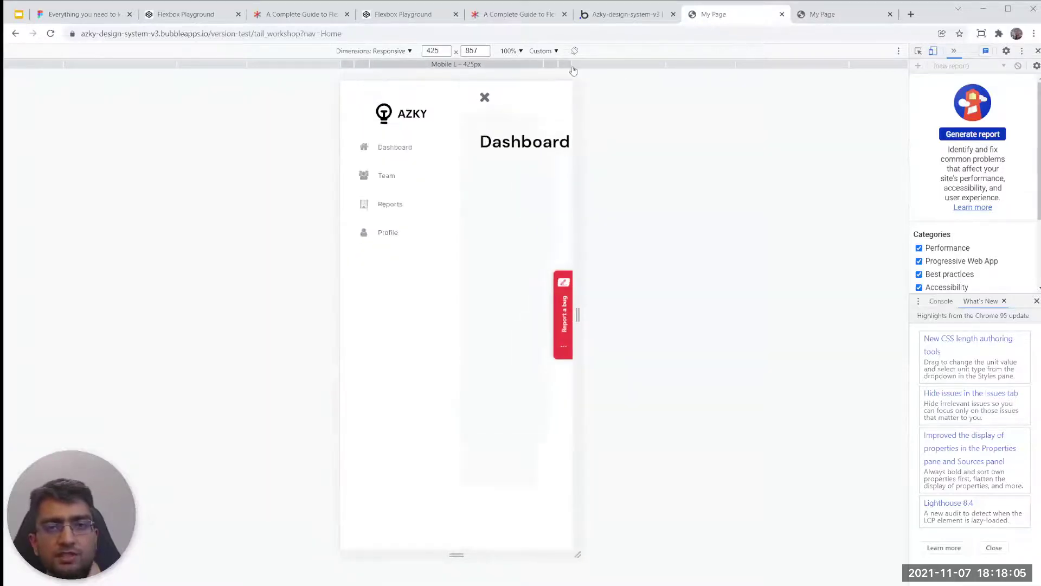
left_click(622, 65)
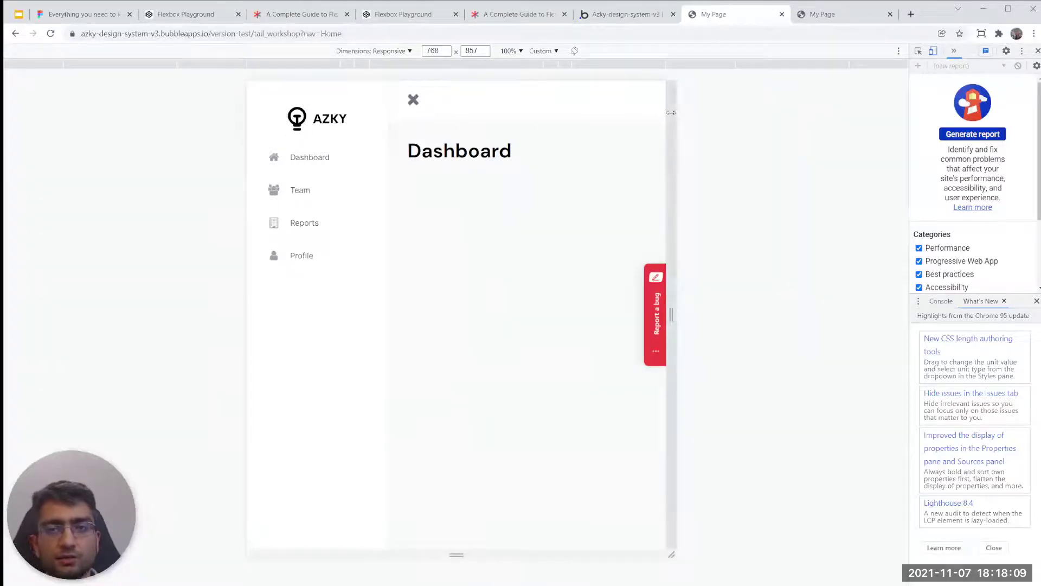
- Widen the preview to 1010 px and test the header's menu toggle and the Team and Dashboard menu items
left_click_drag(677, 124, 747, 146)
left_click(316, 99)
left_click(460, 100)
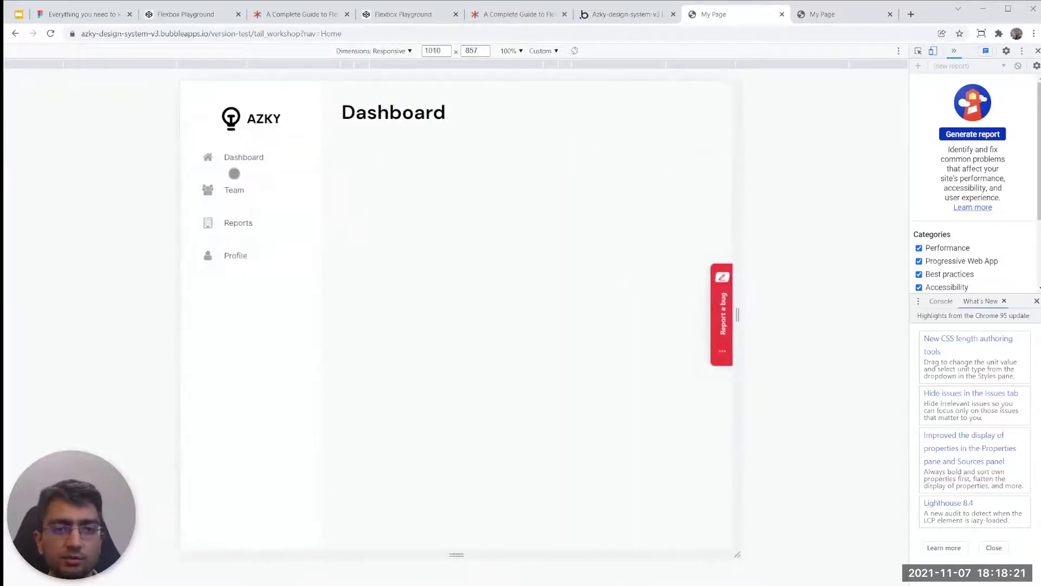
left_click(237, 189)
left_click(253, 158)
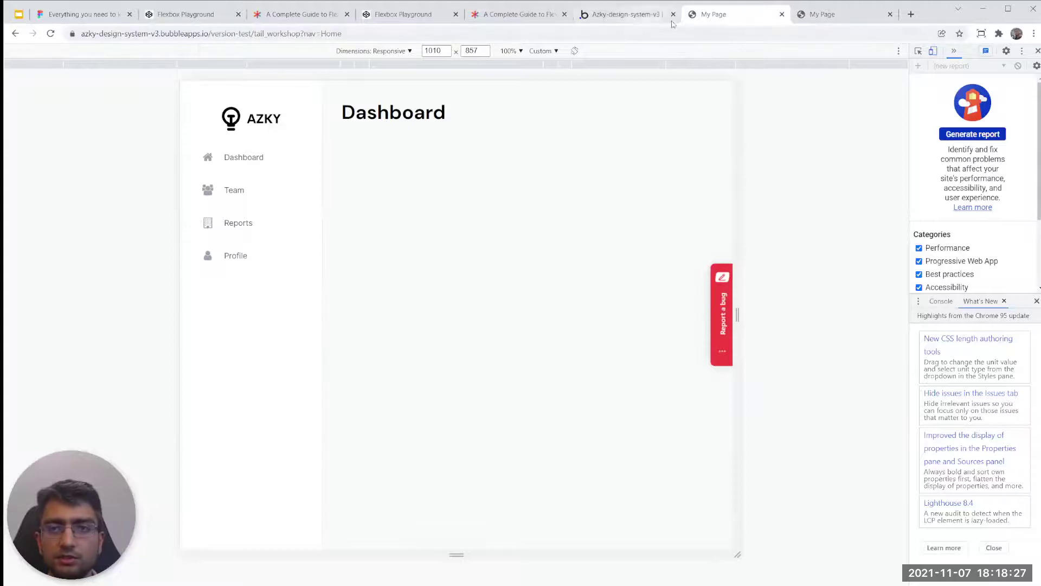
- View the Team section of the tail_dashboard example, and return to the workshop preview to resize it to 994 px wide
key("ctrl+Tab")
left_click(85, 155)
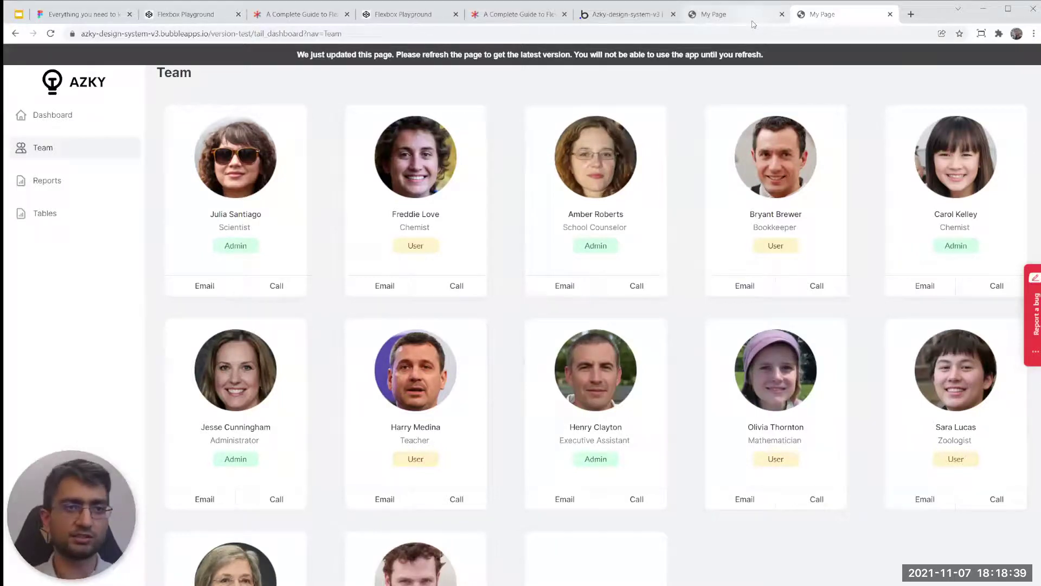
left_click(726, 18)
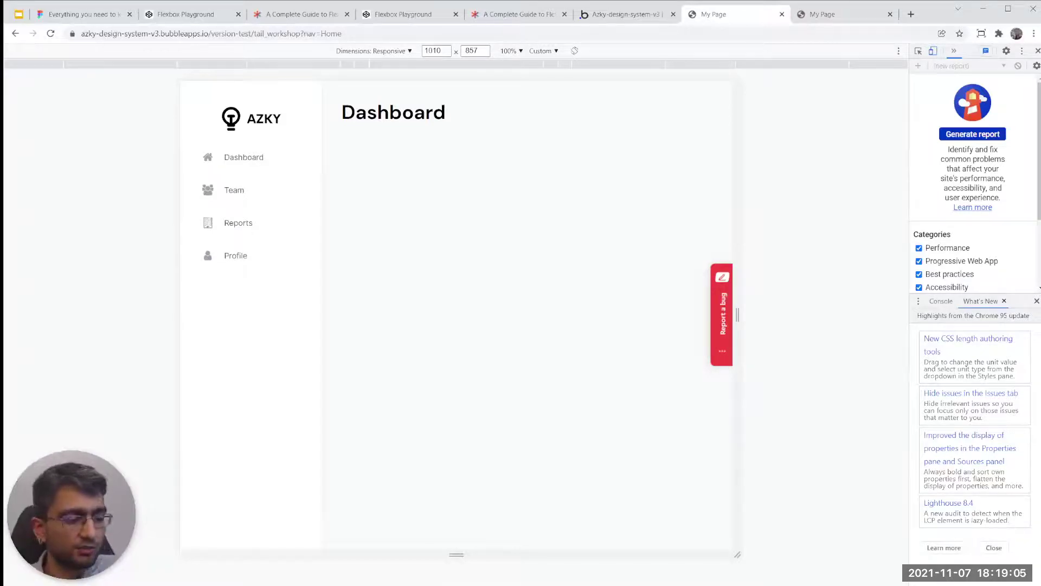
mouse_move(739, 163)
left_mouse_down()
mouse_move(728, 167)
mouse_move(750, 168)
left_mouse_up()
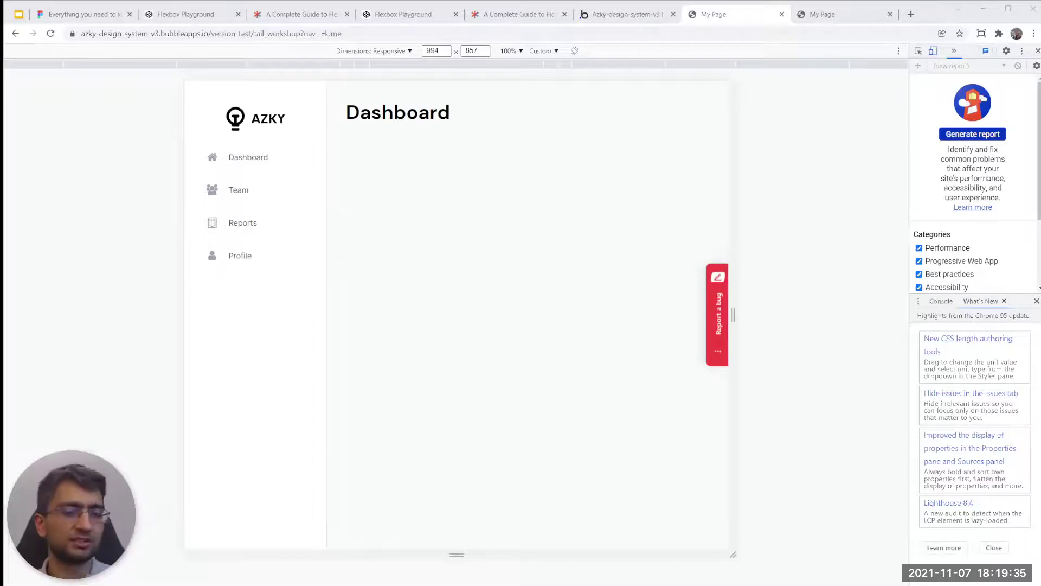
- Return to the editor and try Column as the container layout of the tail_workshop page
left_click(626, 15)
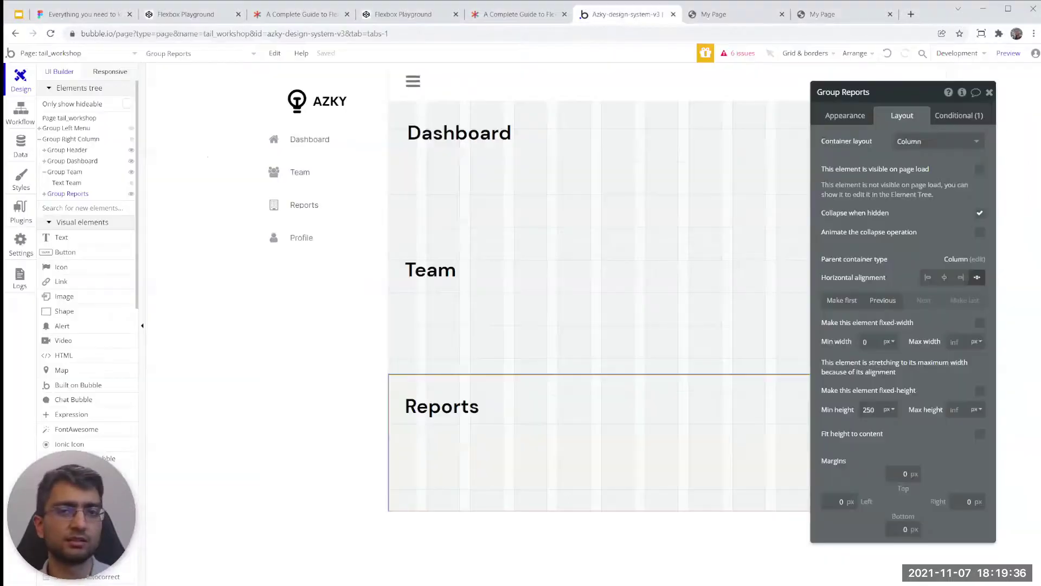
left_click(180, 168)
left_click(75, 120)
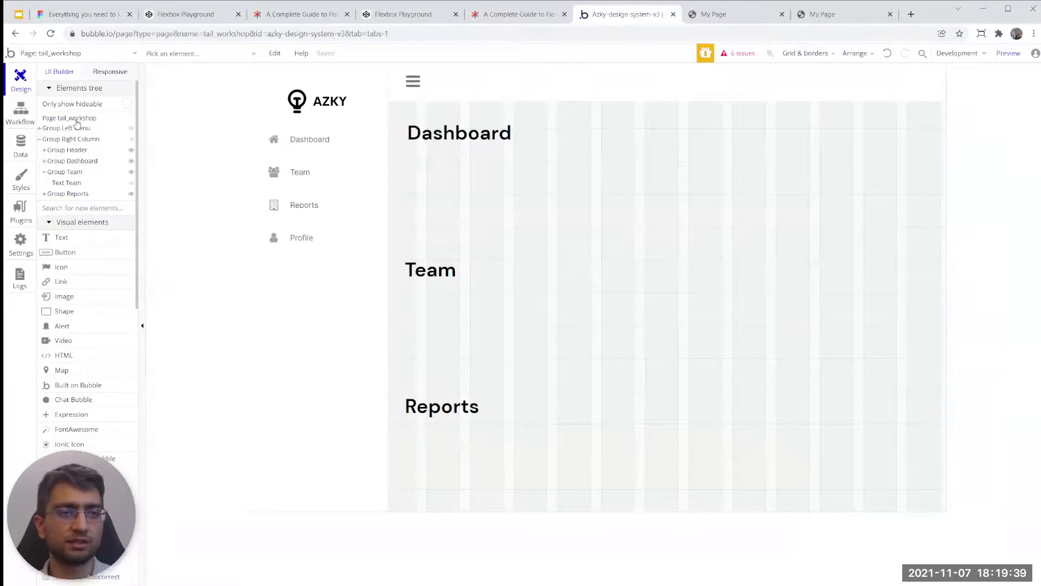
left_click(74, 120)
left_click(925, 141)
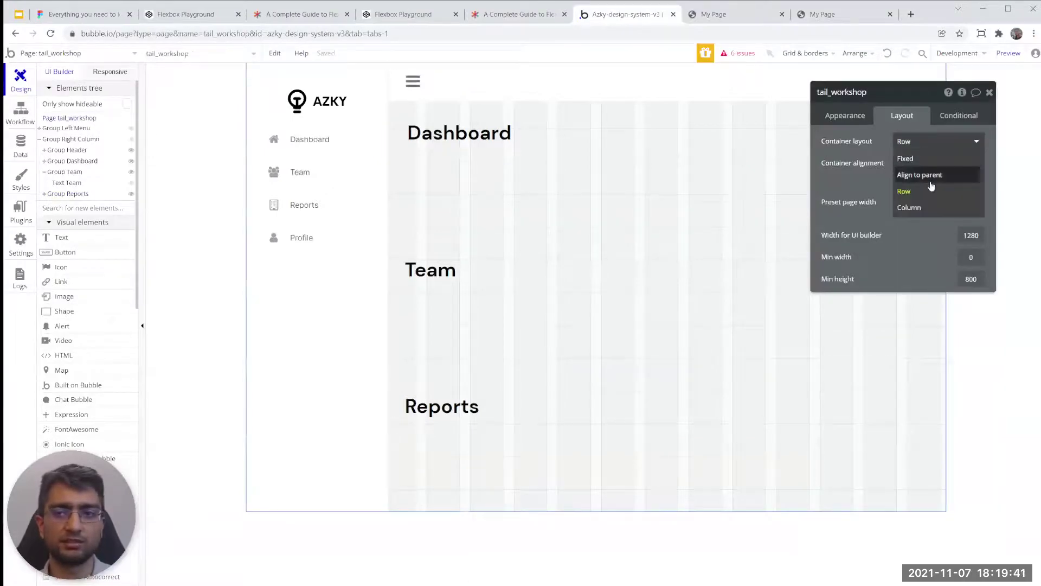
left_click(934, 206)
left_click(936, 139)
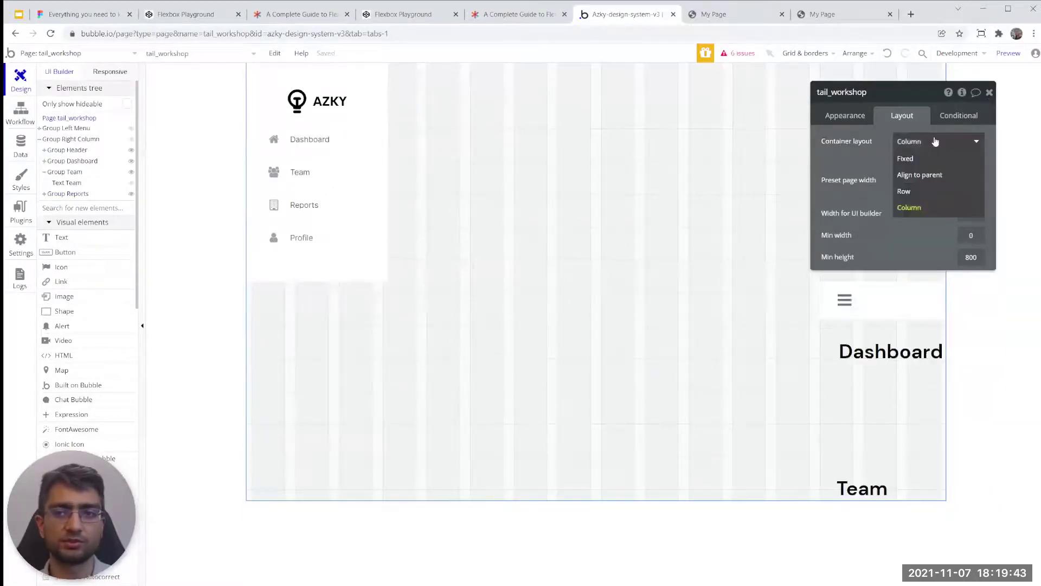
left_click(887, 57)
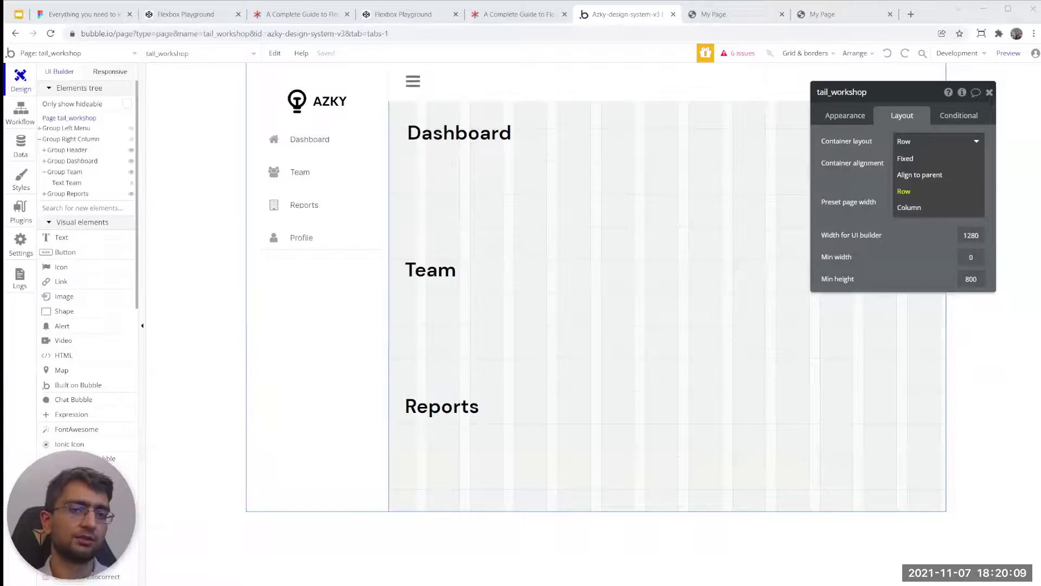
- Select Group Left Menu and search the available elements for a Floating Group
left_click(296, 309)
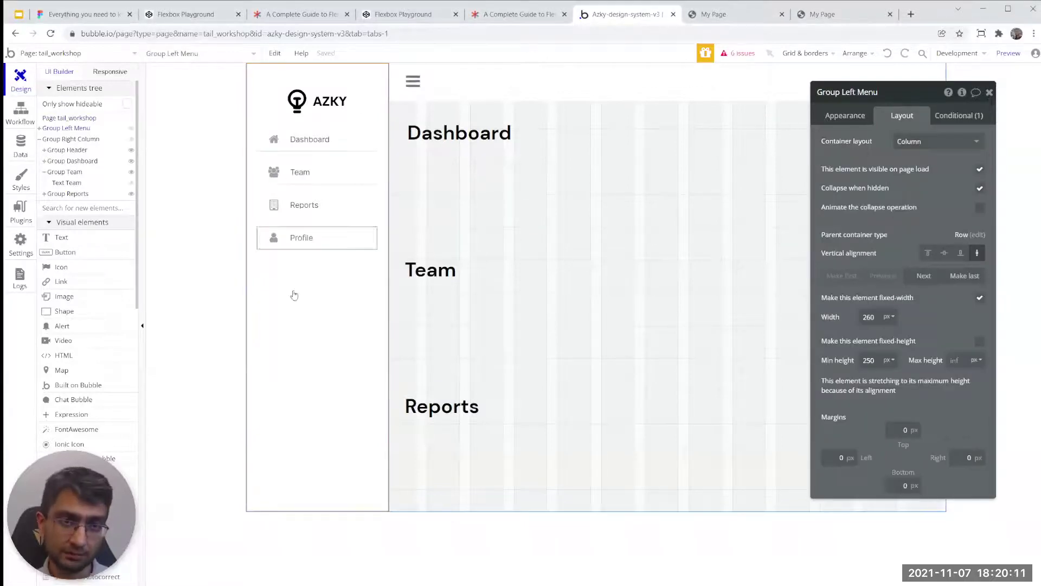
left_click(55, 207)
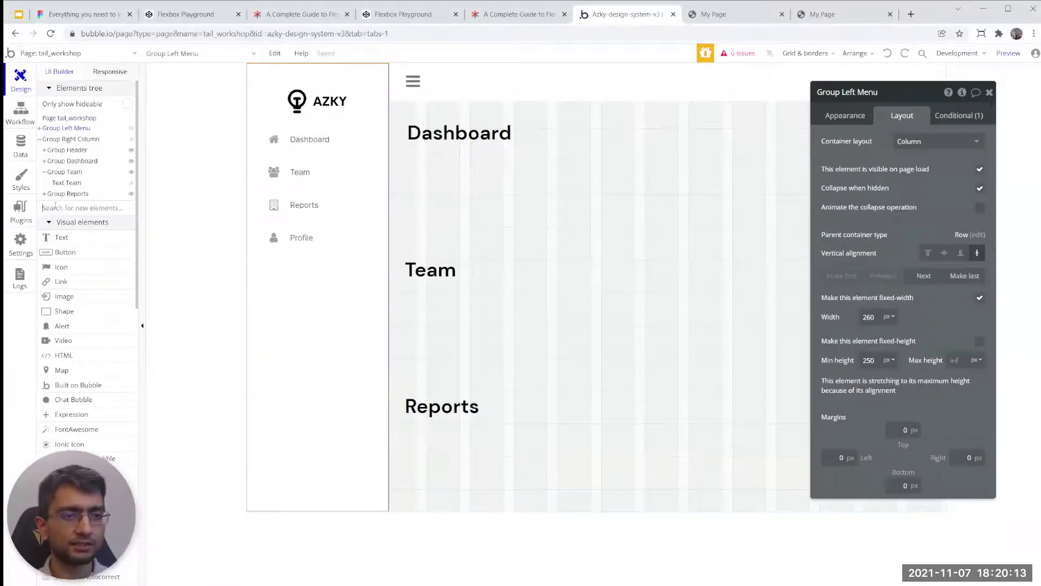
type("fr")
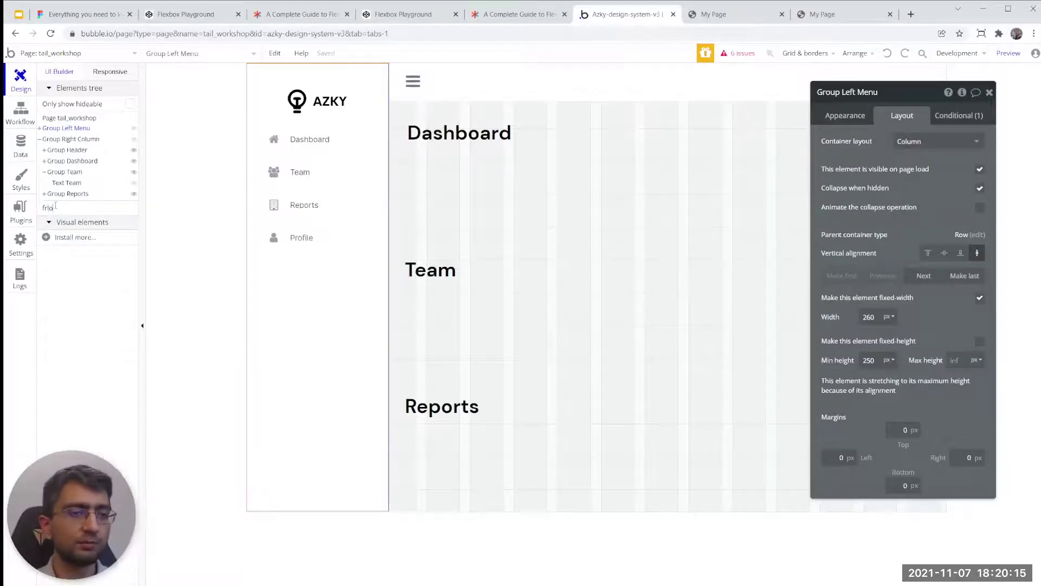
key("BackSpace")
type("l")
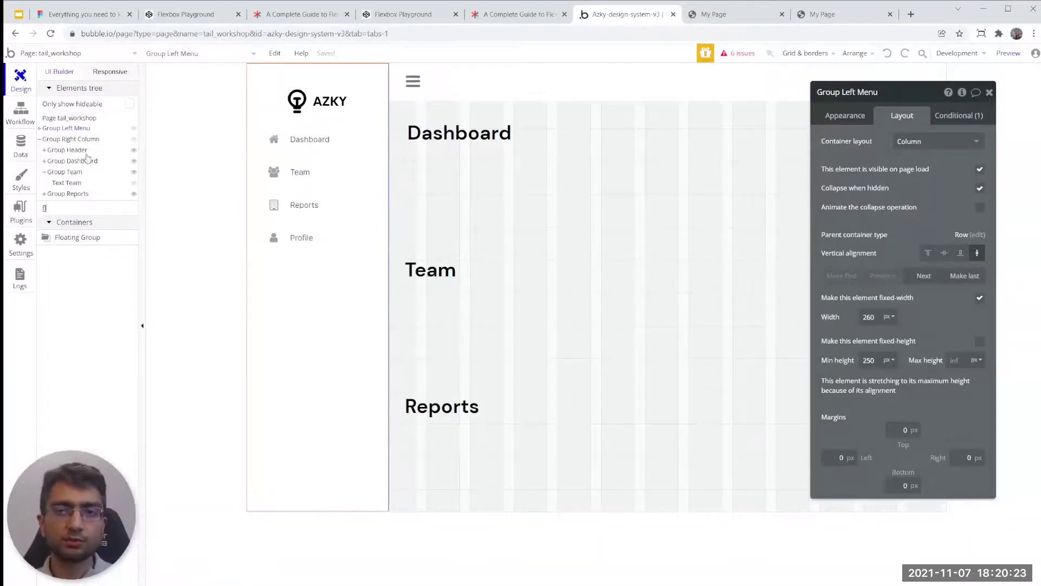
- Narrow the page preview to 494 px and test the header's menu toggle
left_click(727, 14)
left_click_drag(732, 175, 596, 175)
left_click(342, 104)
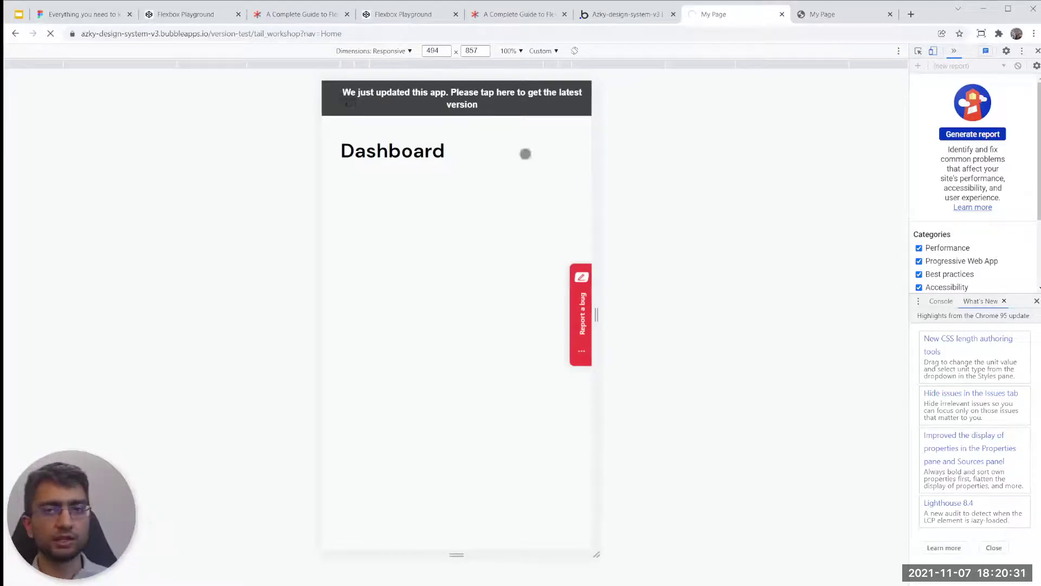
- Return to the editor and clear the element search
left_click(632, 16)
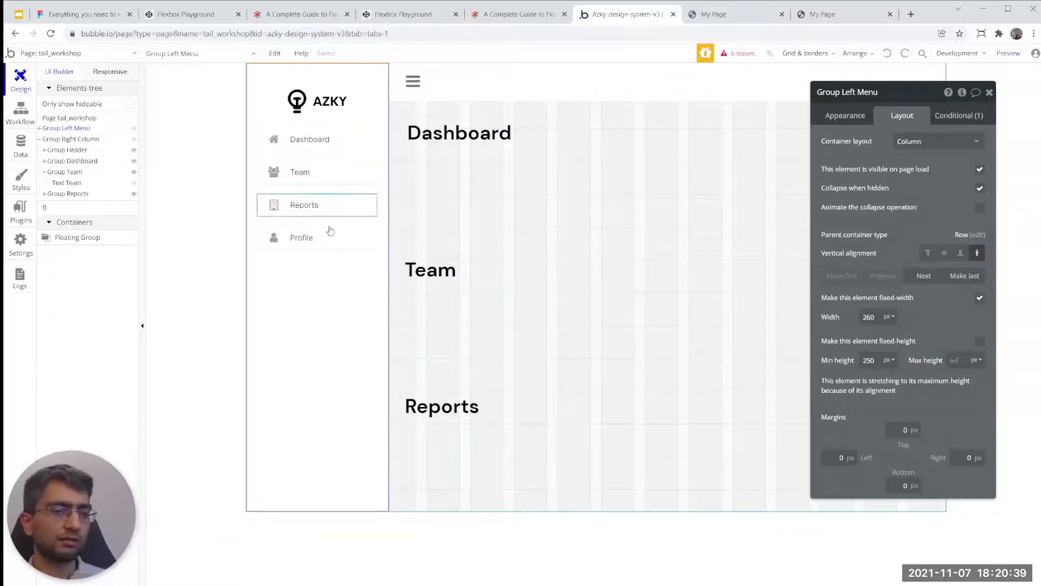
key("BackSpace")
key("BackSpace")
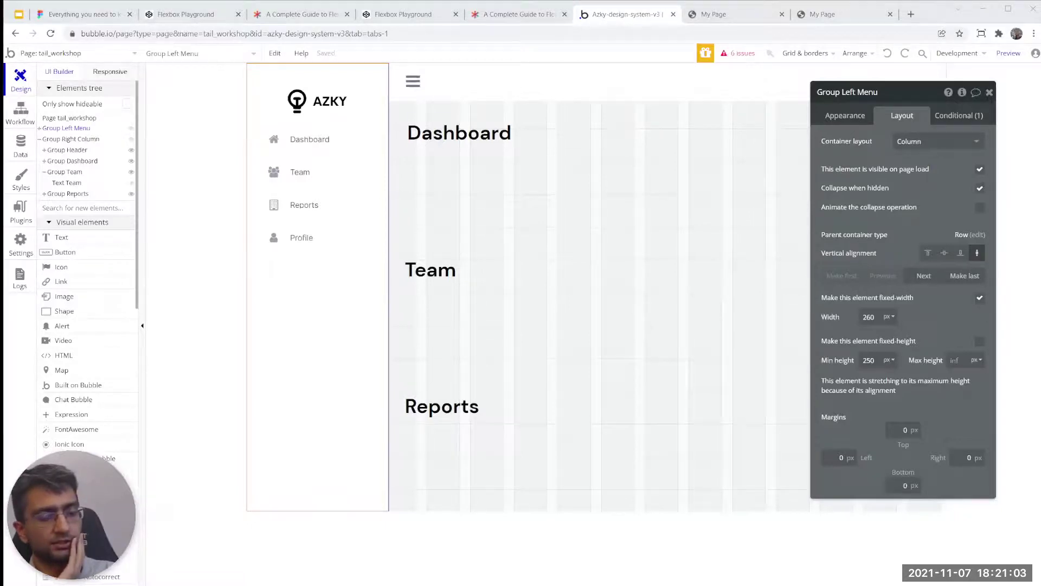
- Examine Group Header's layout settings and the go-to-page action in the page-load workflow
left_click(442, 79)
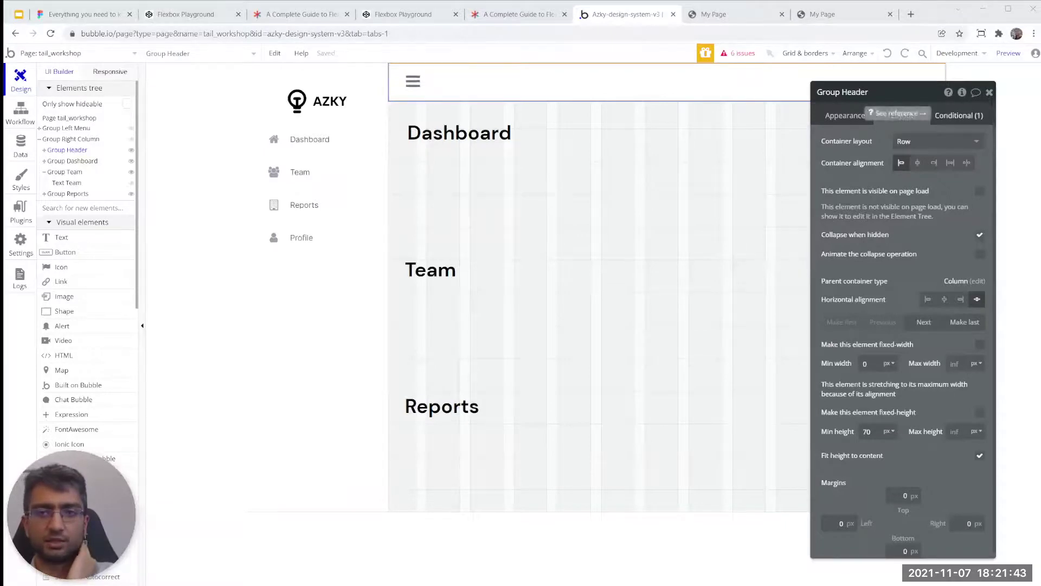
left_click(218, 175)
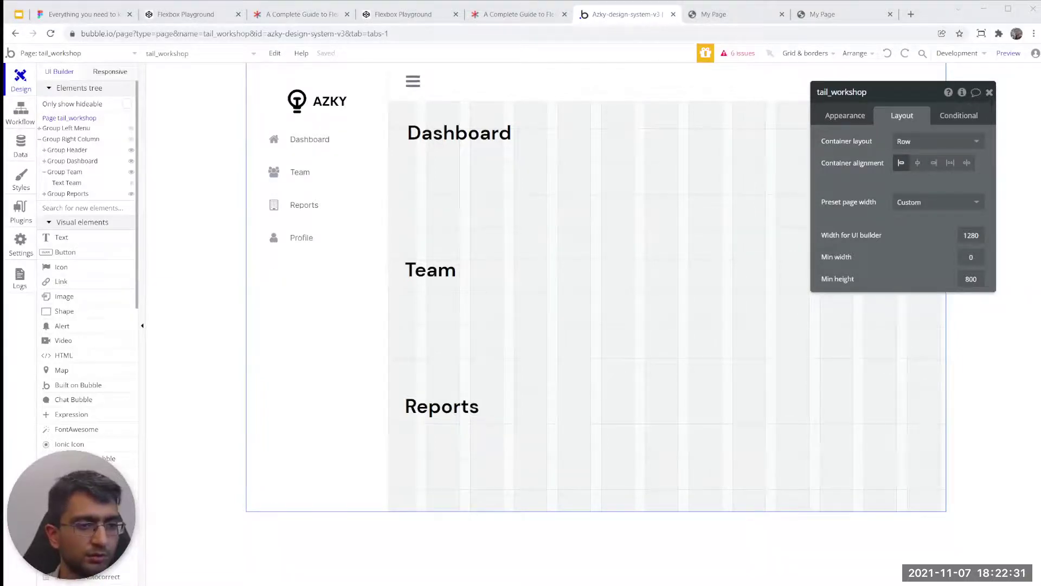
left_click(20, 111)
left_click(121, 114)
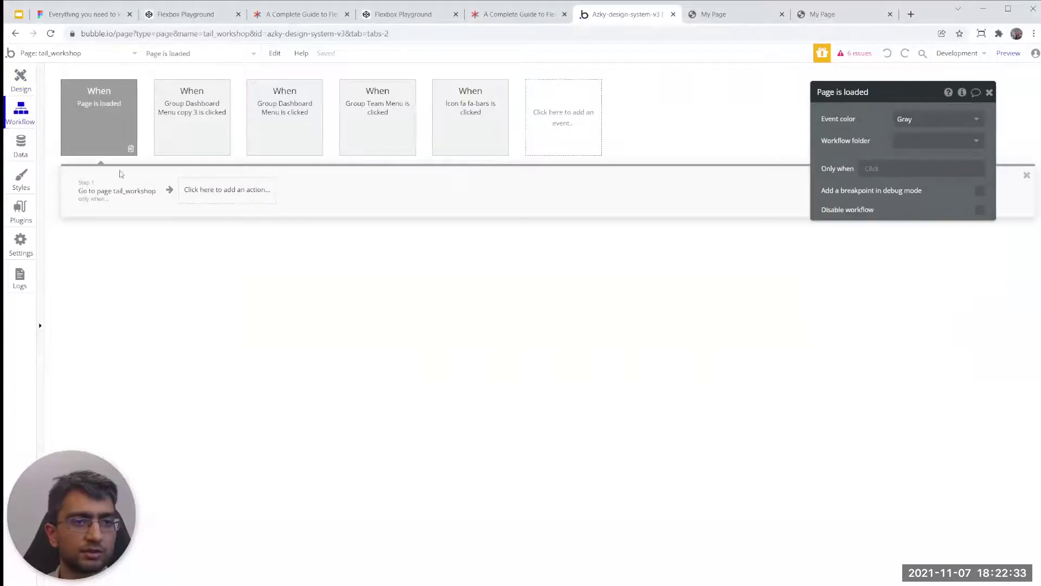
left_click(124, 195)
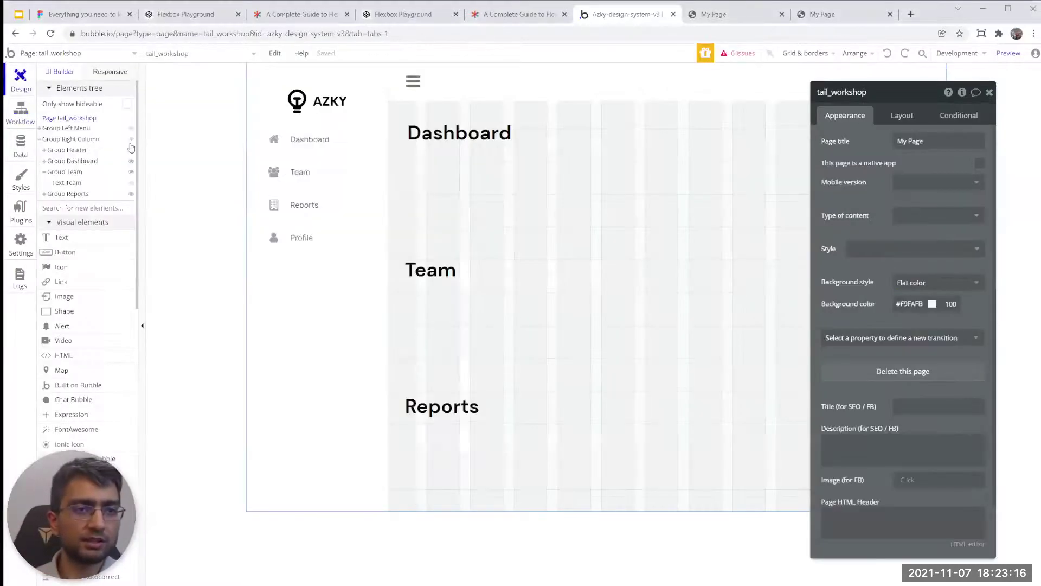
- Return to the design view and show the tail_workshop page's layout settings
left_click(21, 80)
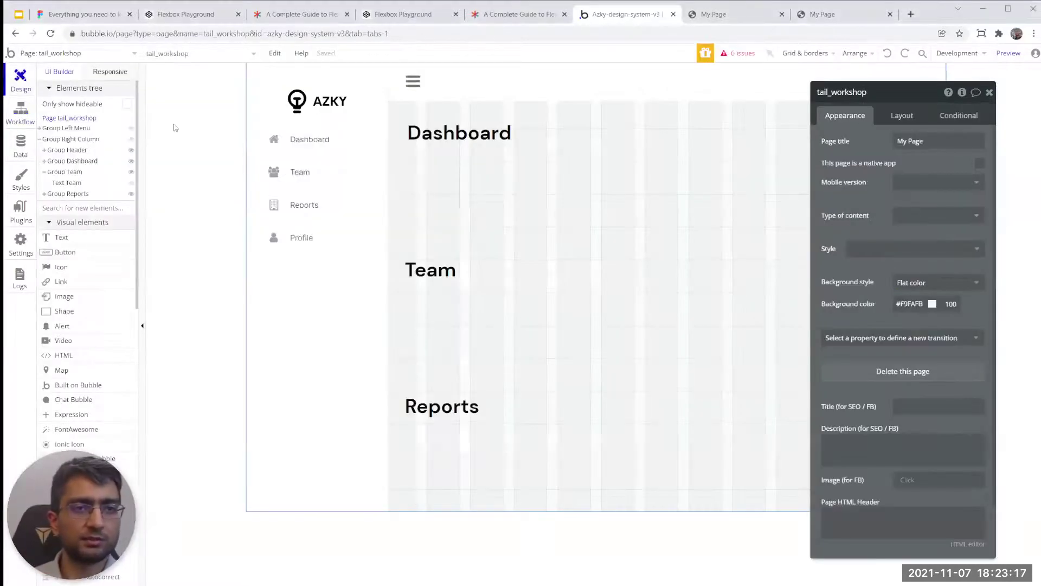
left_click(74, 121)
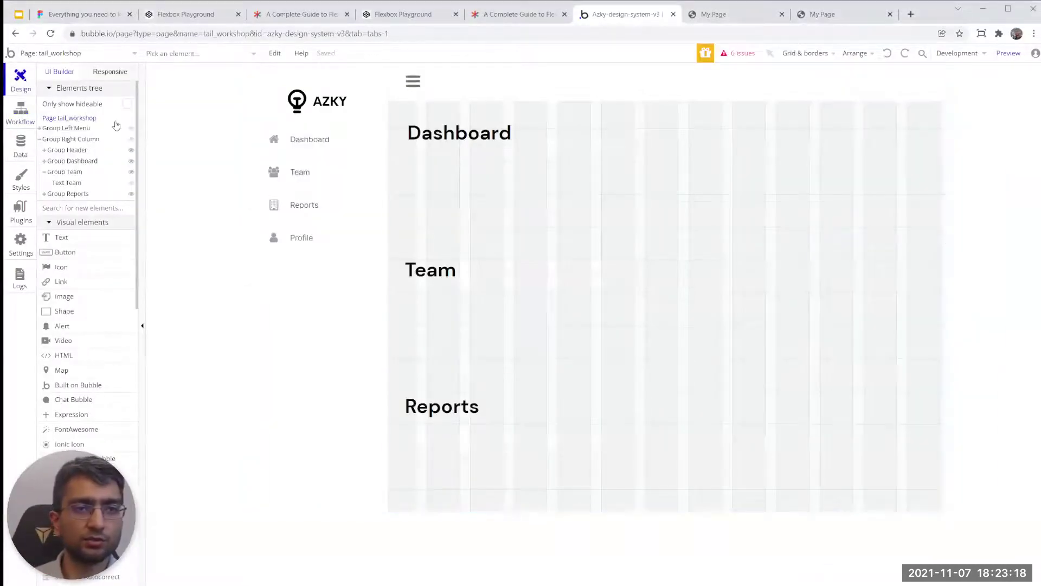
left_click(73, 121)
left_click(902, 115)
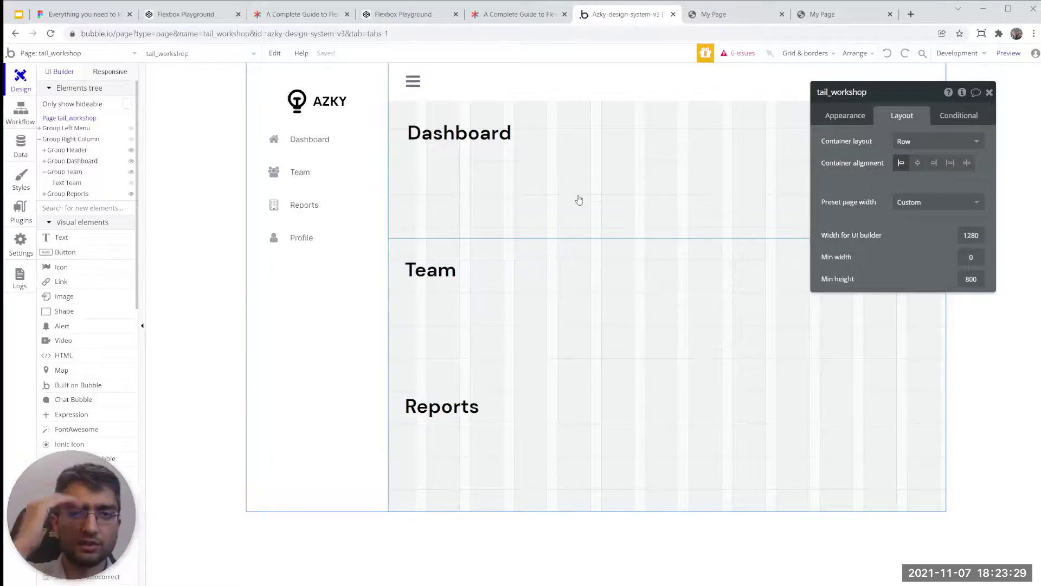
- Consult the Flexbox properties in the CSS-Tricks guide and check the page preview at a larger width
left_click(502, 16)
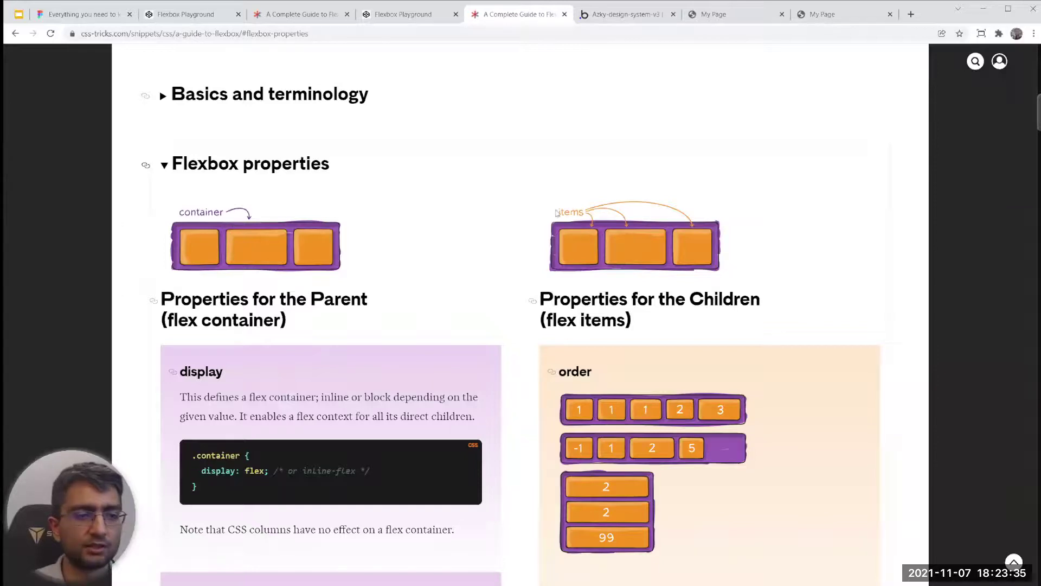
left_click(619, 16)
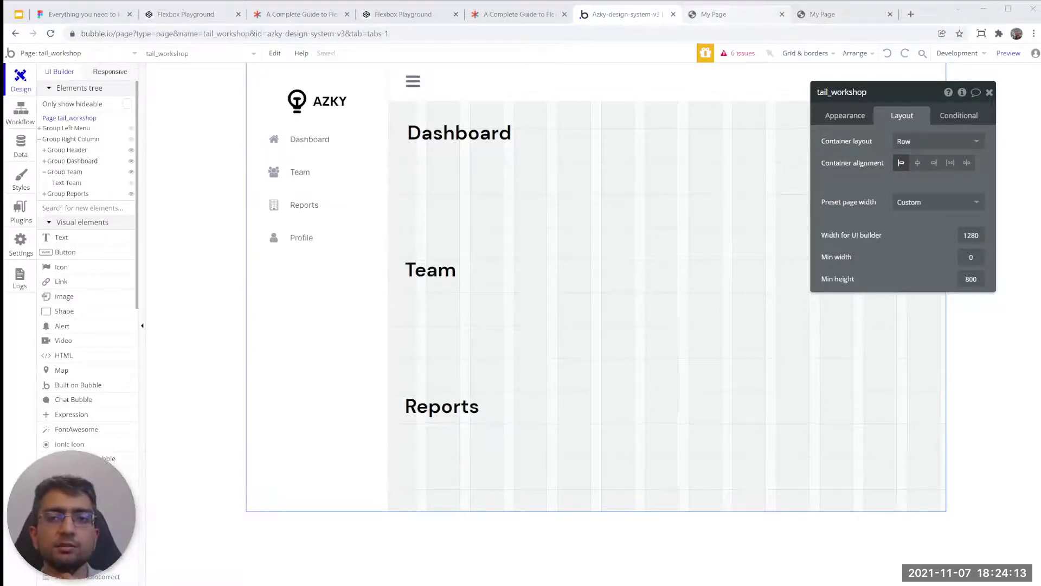
left_click(727, 16)
left_click_drag(596, 121, 710, 124)
left_click(624, 22)
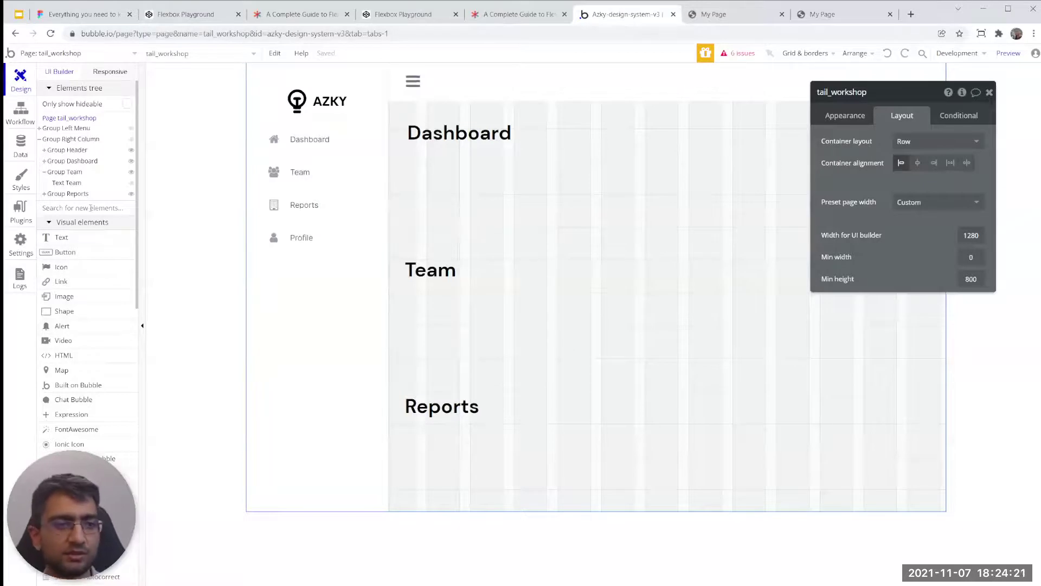
- Hide Group Reports and Group Dashboard in the editor, keeping Group Team shown
left_click(131, 194)
left_click(131, 172)
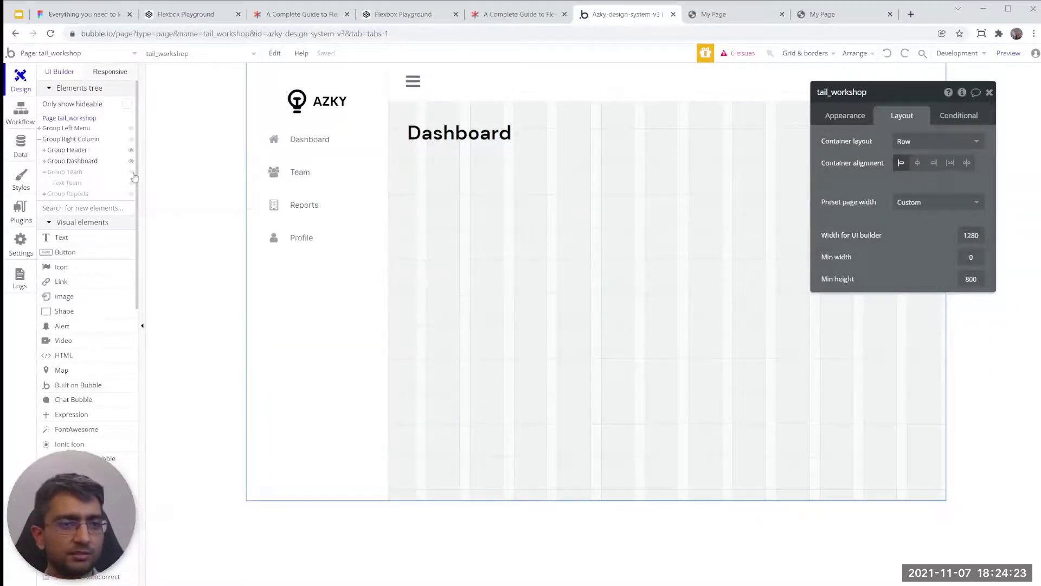
left_click(131, 161)
left_click(131, 172)
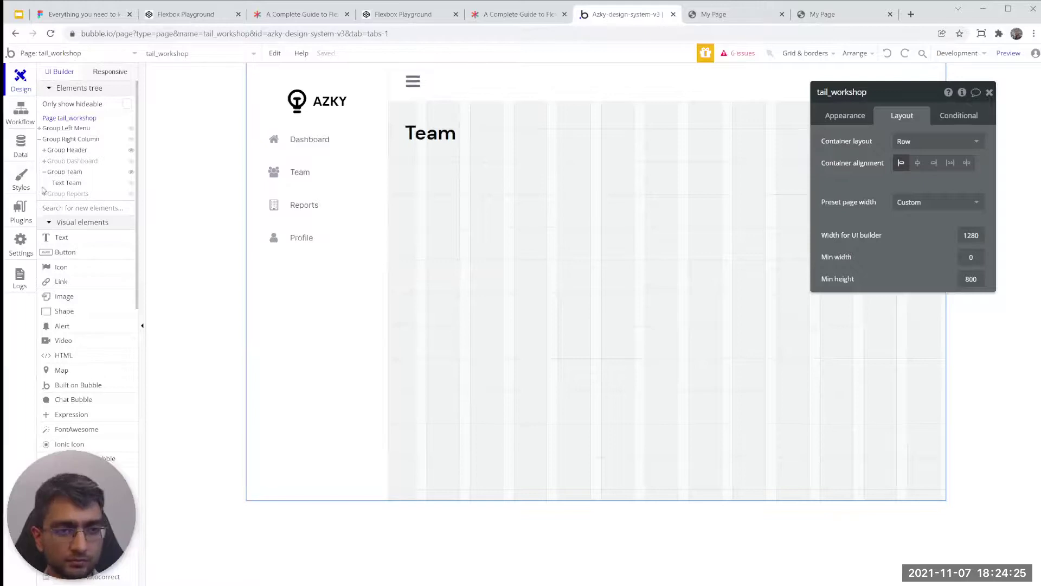
- Add a repeating group to Group Team, directly below the Team heading
left_click(63, 172)
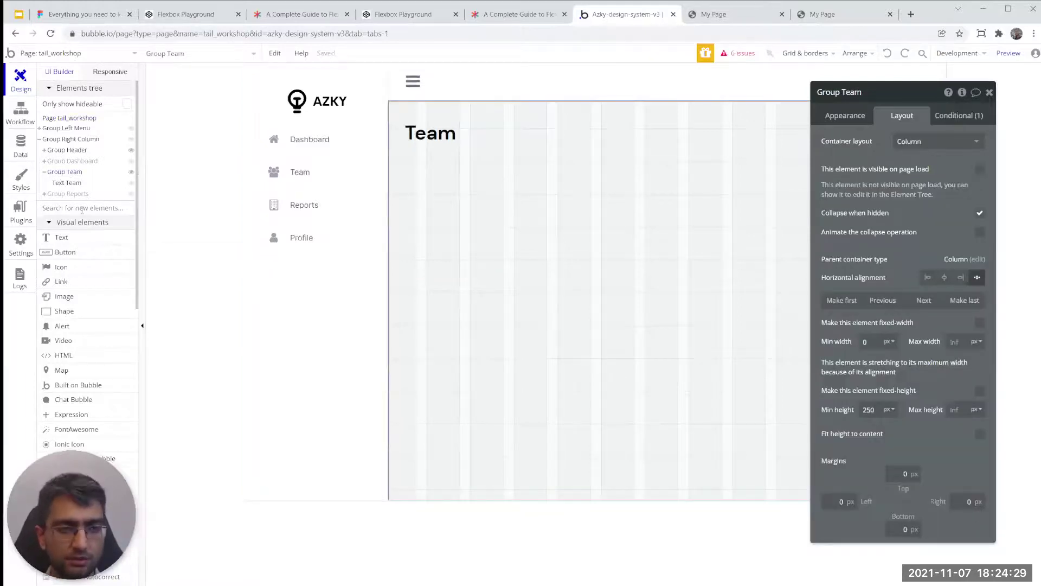
type("repe")
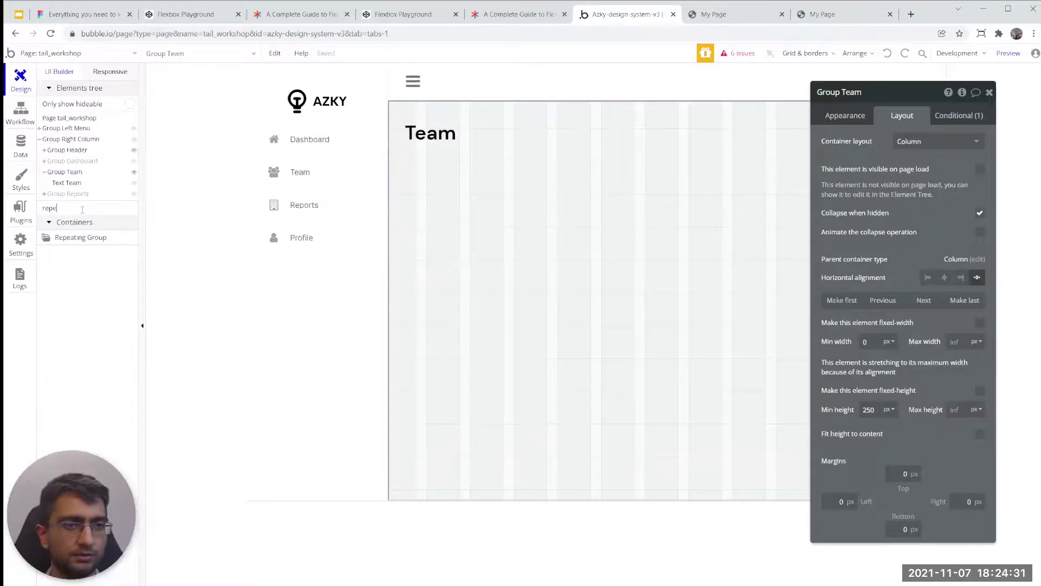
left_click(81, 238)
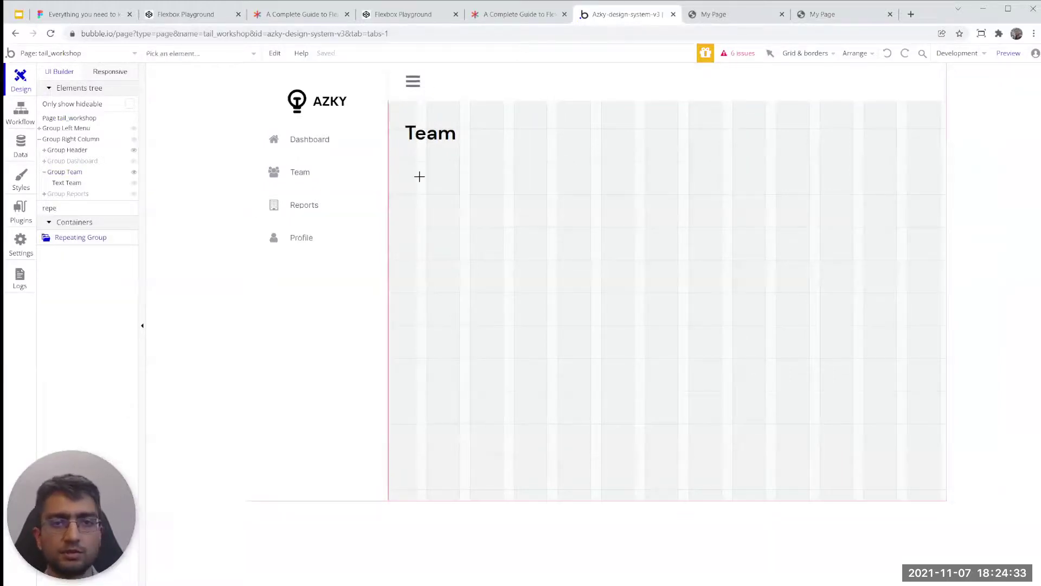
left_click(419, 175)
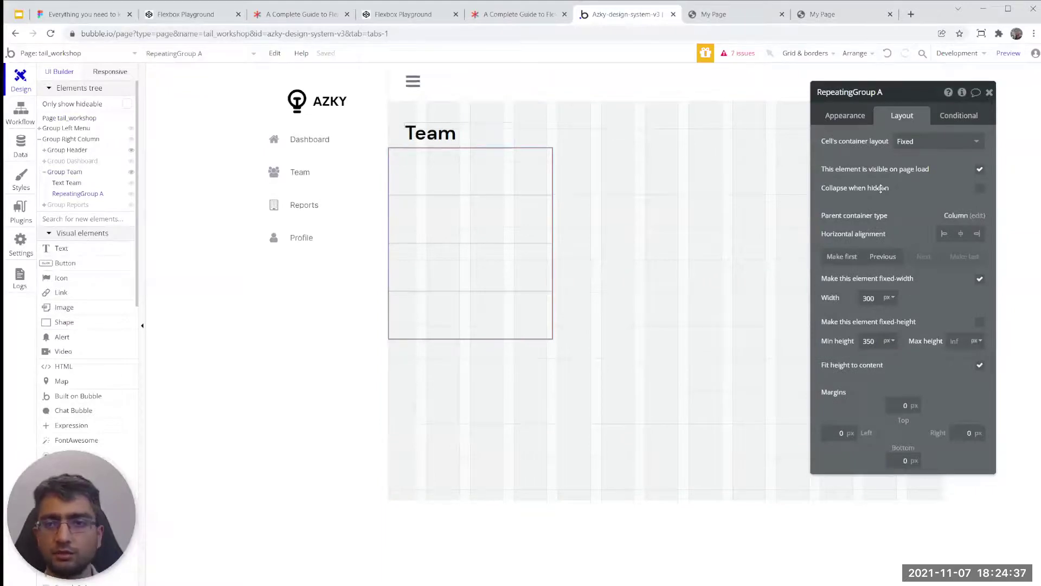
- Set the repeating group's content type to User and its data source to a search for Users
left_click(845, 116)
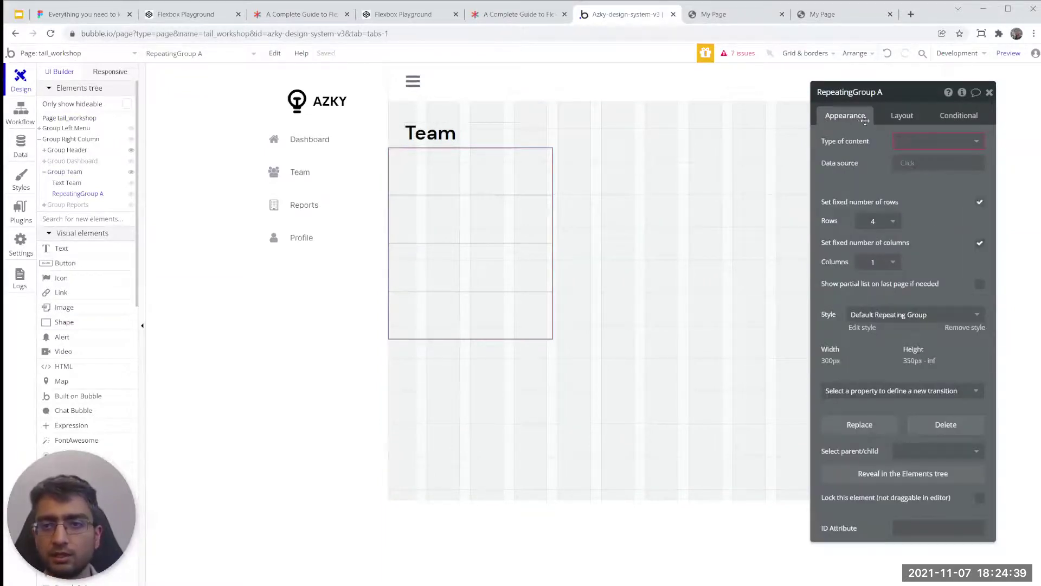
left_click(902, 144)
left_click(797, 158)
left_click(910, 165)
left_click(923, 227)
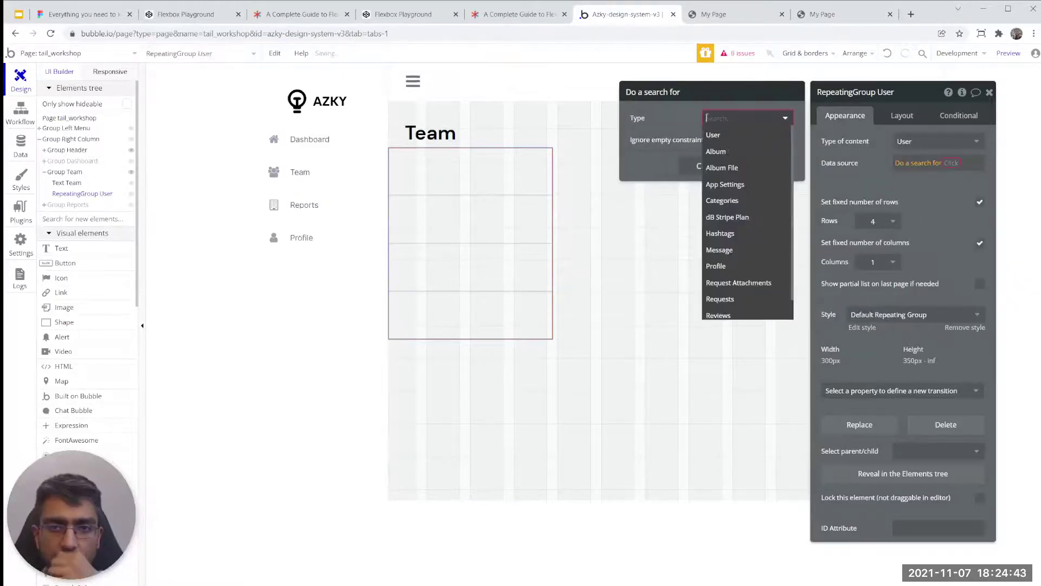
left_click(720, 137)
left_click(888, 196)
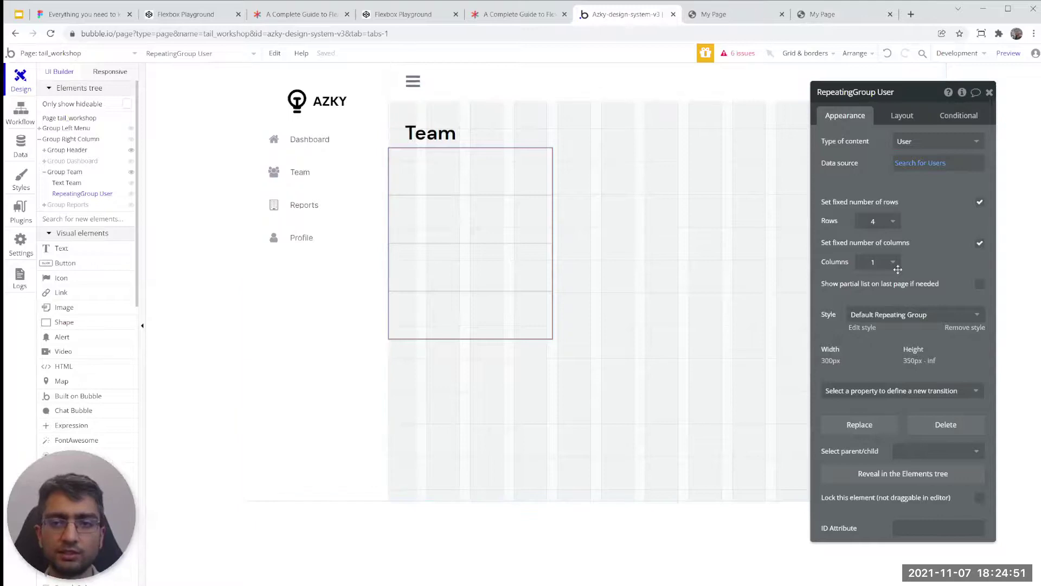
- Give the repeating group a left margin of 30 px and a top margin of 20 px
left_click(902, 115)
left_click(837, 432)
type("30")
left_click(898, 406)
type("20")
left_click(511, 199)
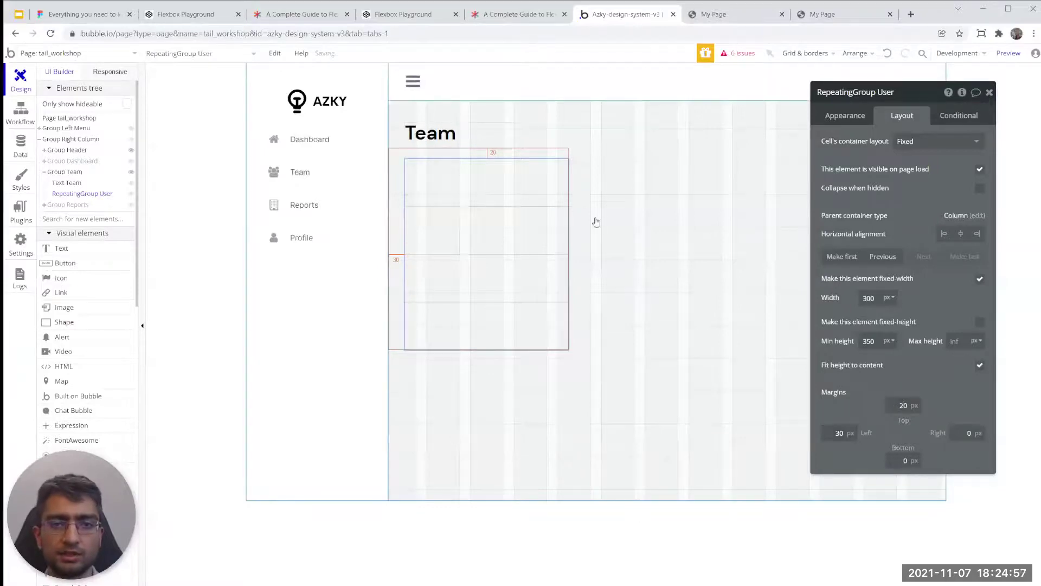
- Set the repeating group to 1 row and its cell's container layout to Column
left_click(874, 220)
left_click(867, 234)
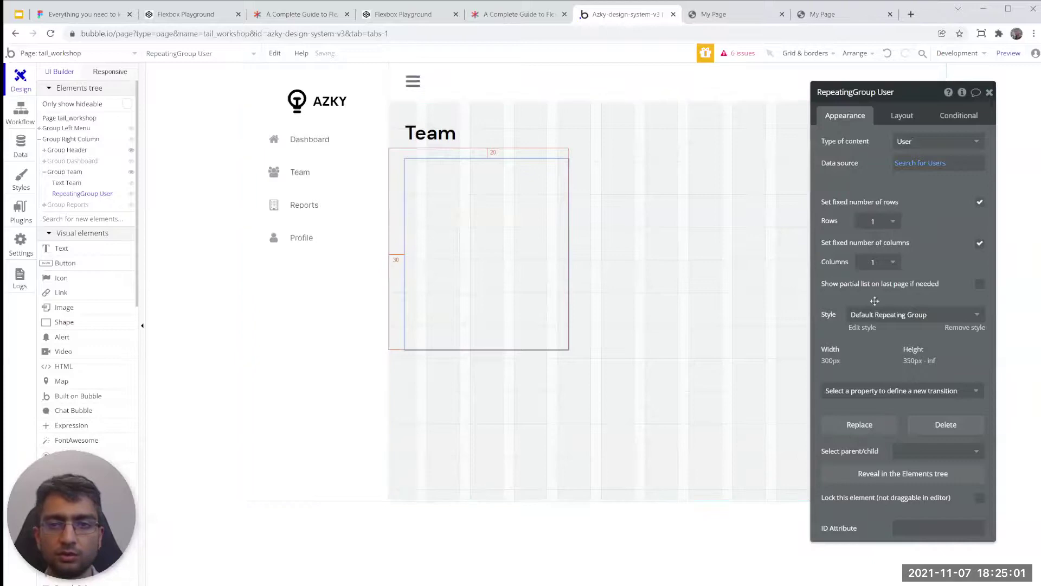
left_click(907, 119)
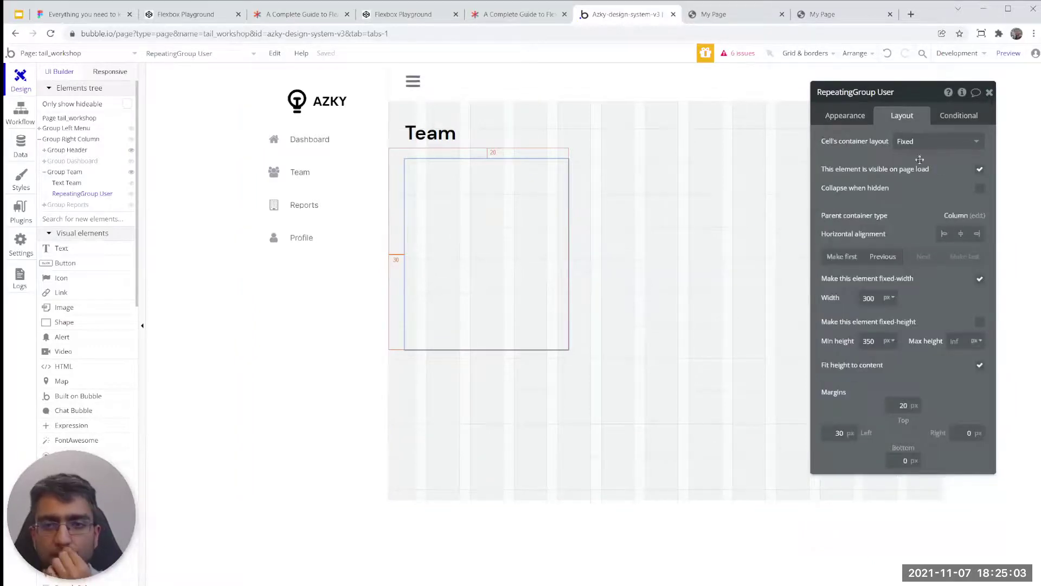
left_click(931, 144)
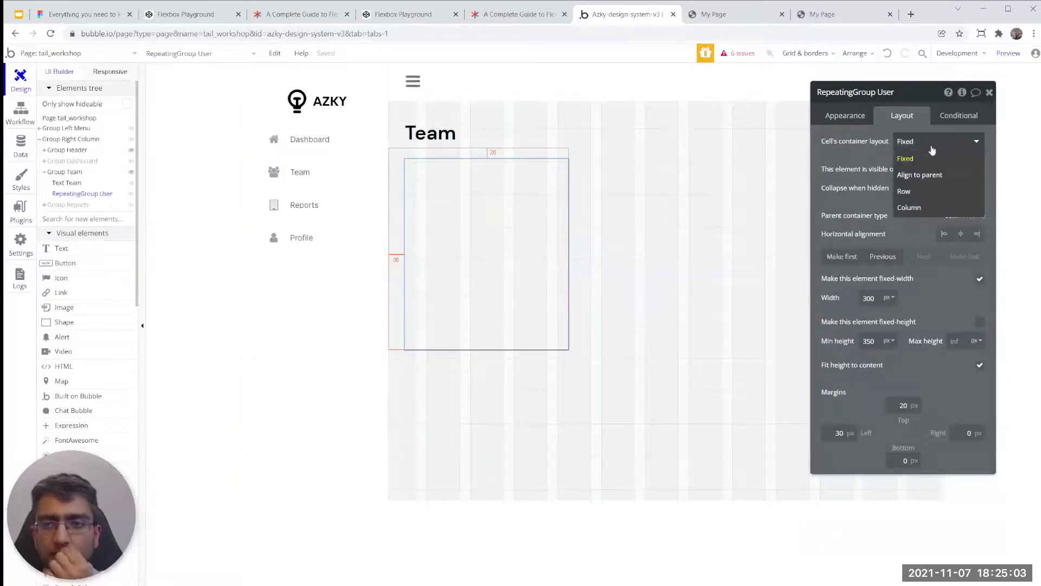
left_click(926, 209)
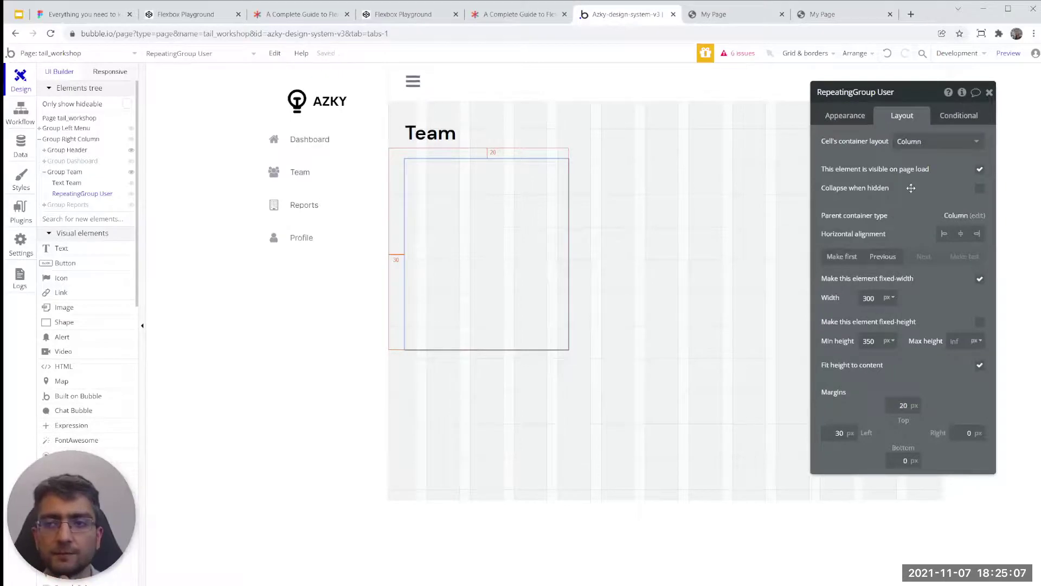
- Place an image in the repeating group's cell and bind it to the current cell's User's Profile Photo
left_click(857, 121)
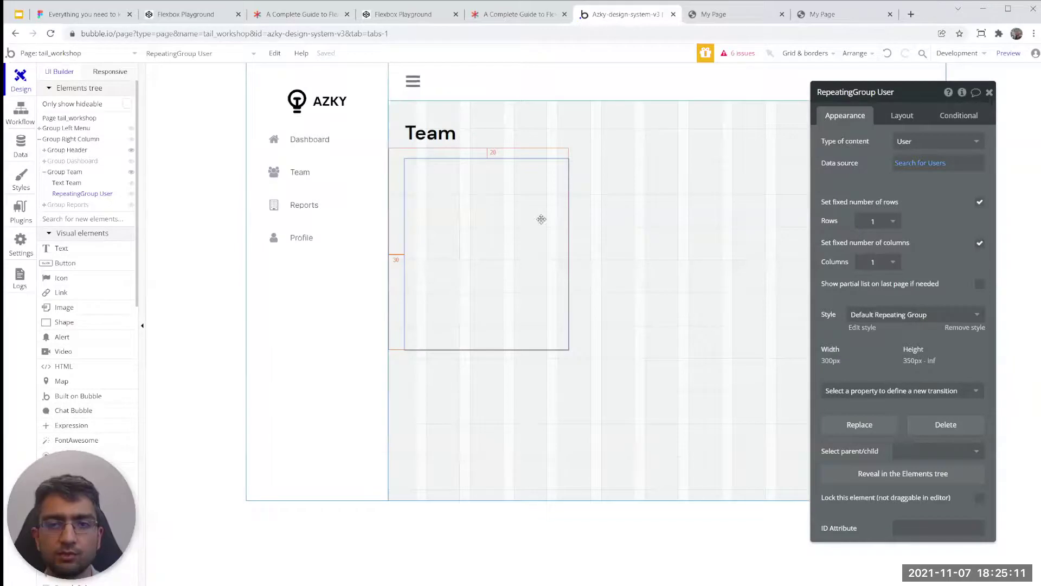
left_click(68, 307)
left_click(437, 187)
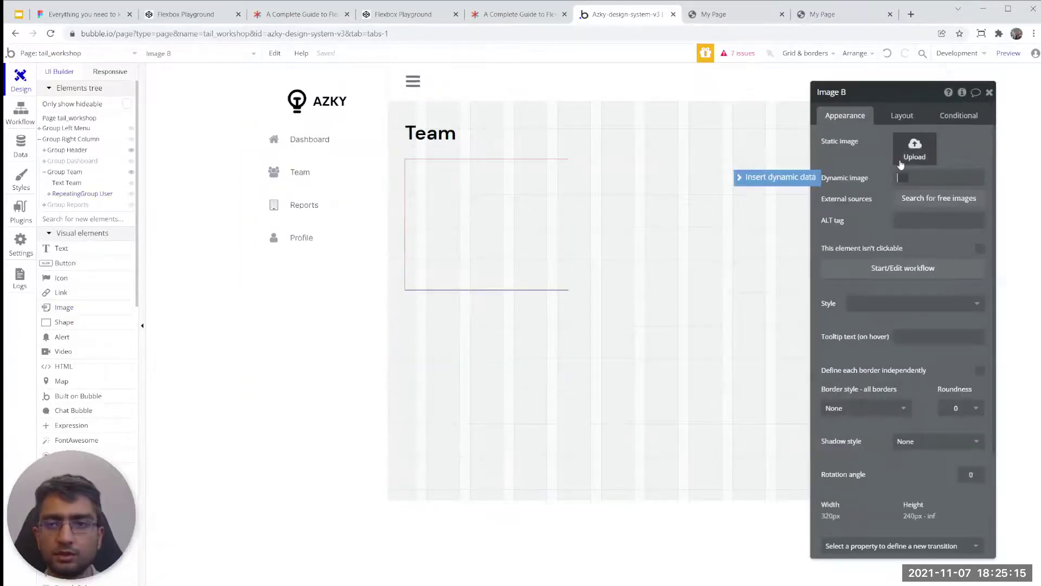
left_click(813, 179)
left_click(929, 208)
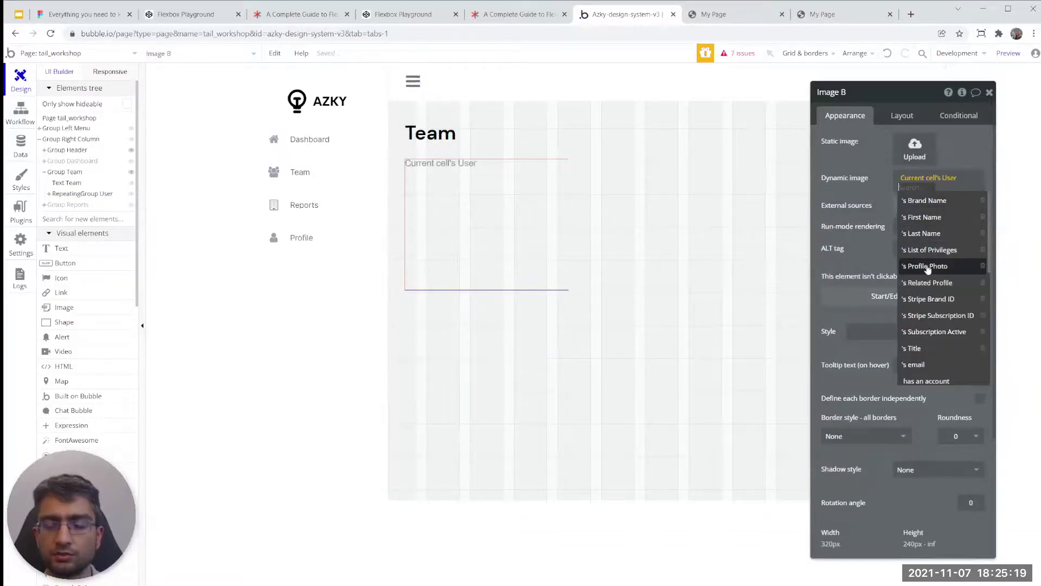
left_click(927, 267)
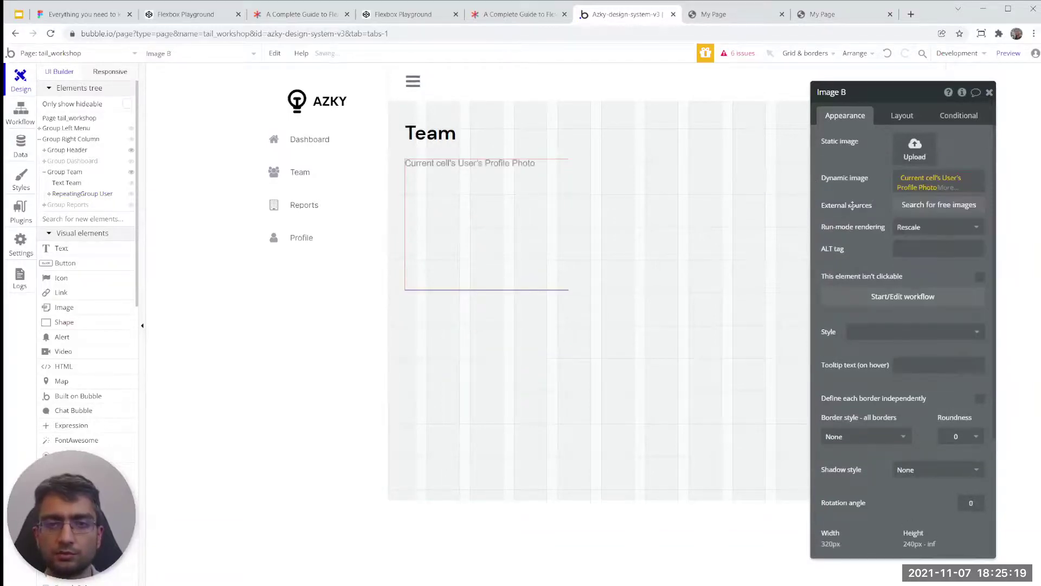
- Set the profile image's width and minimum height to 80 px each
left_click(902, 116)
double_click(874, 265)
type("80")
key("Tab")
type("80")
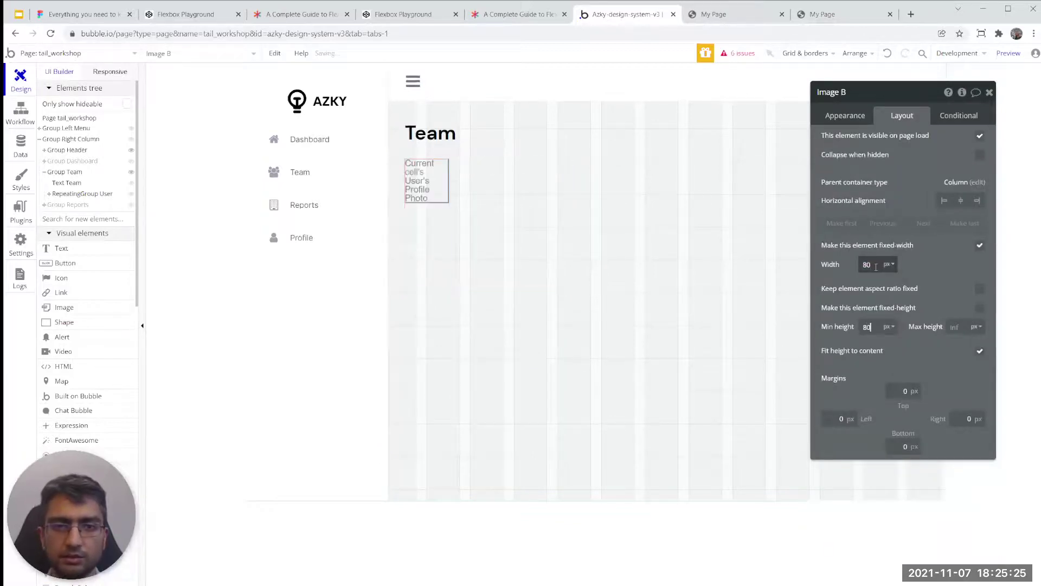
- Centre the profile image horizontally in the cell and give it a 40 px top margin
left_click(977, 200)
left_click(960, 200)
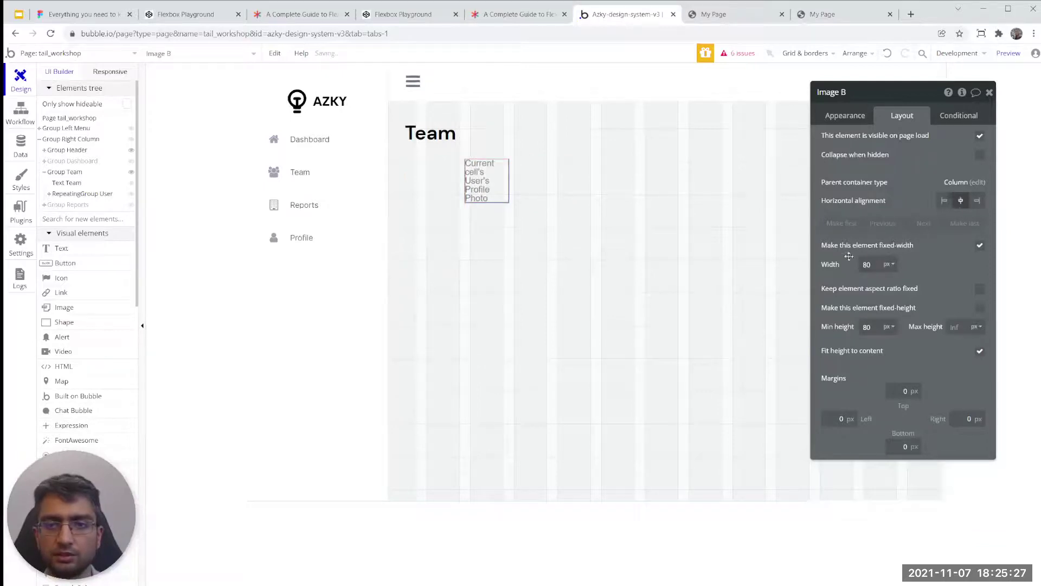
left_click(905, 390)
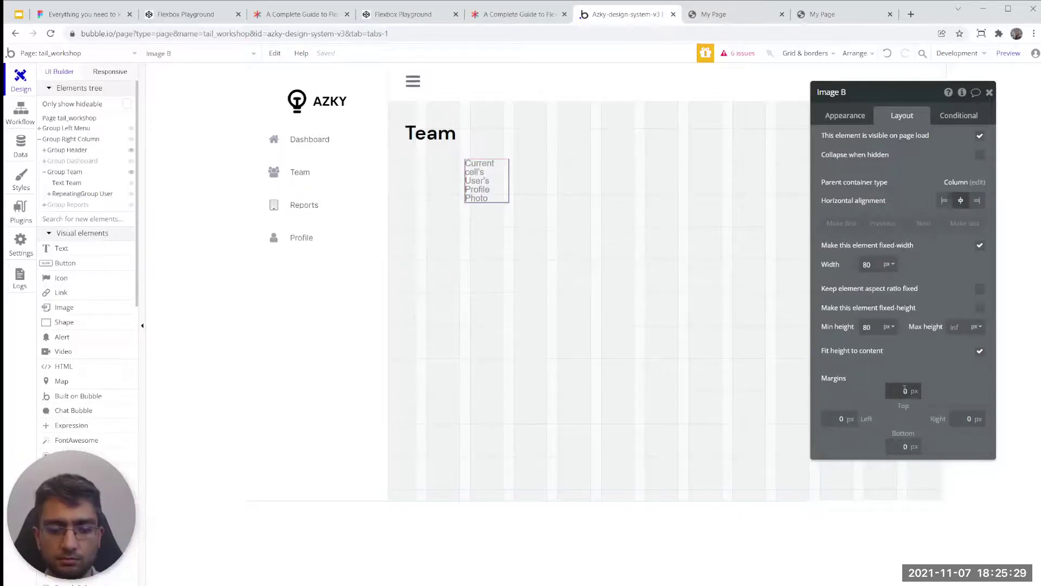
left_click(503, 208)
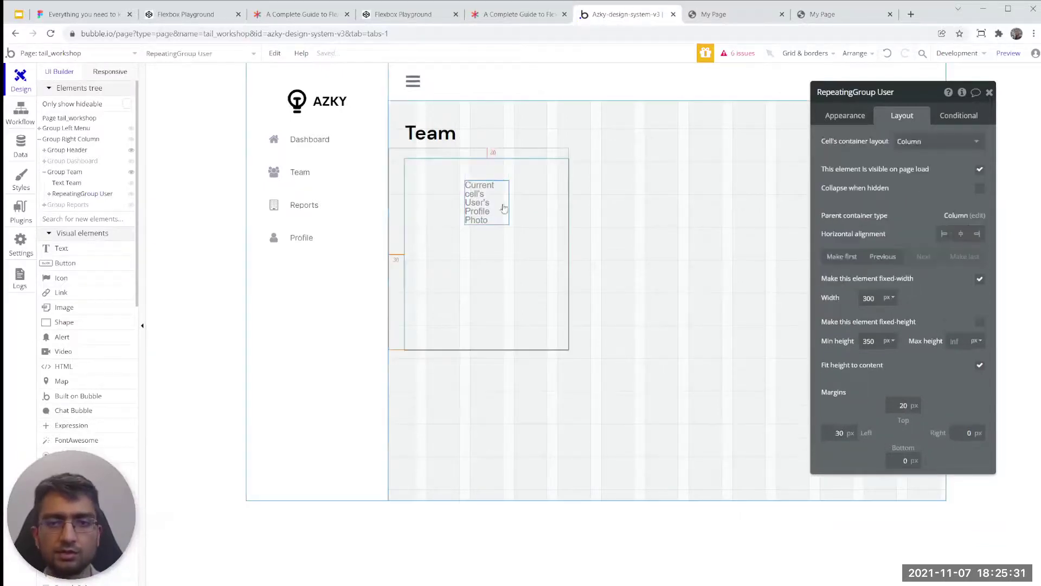
- Preview the page at a width of 1350 px and open its Team section to check the profile image
left_click(849, 116)
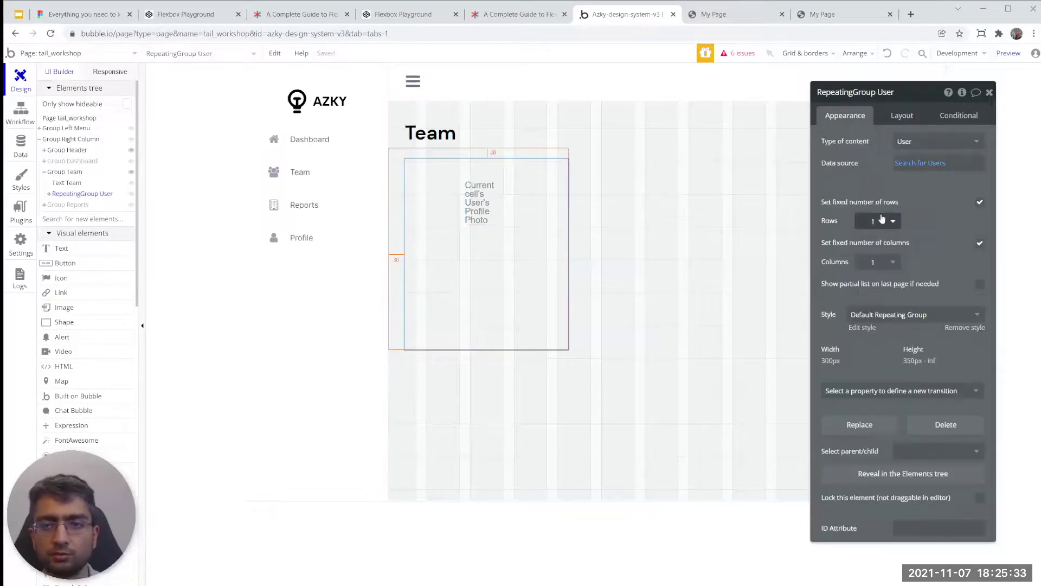
left_click(1008, 53)
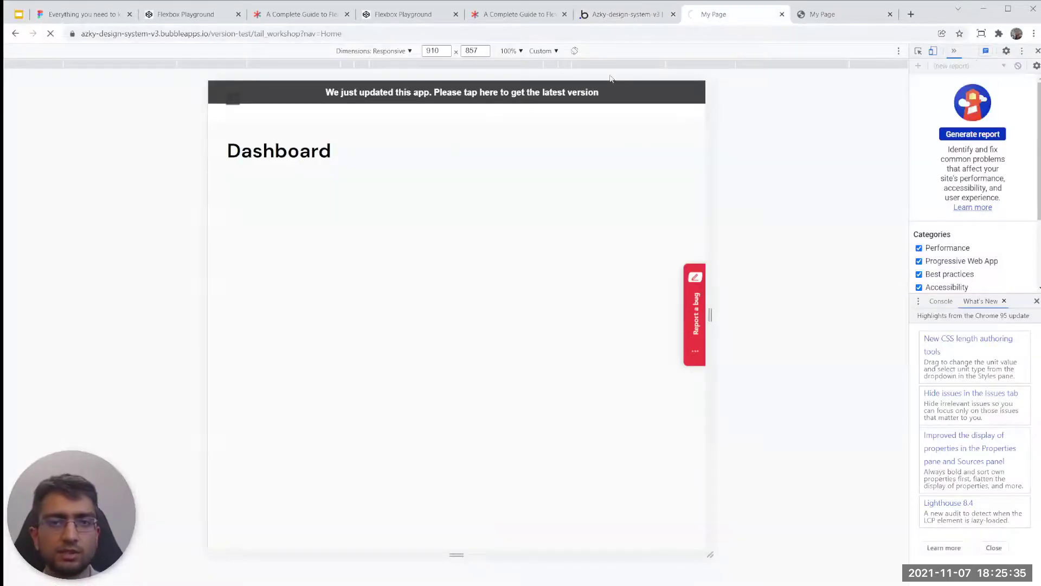
left_click_drag(711, 110, 831, 110)
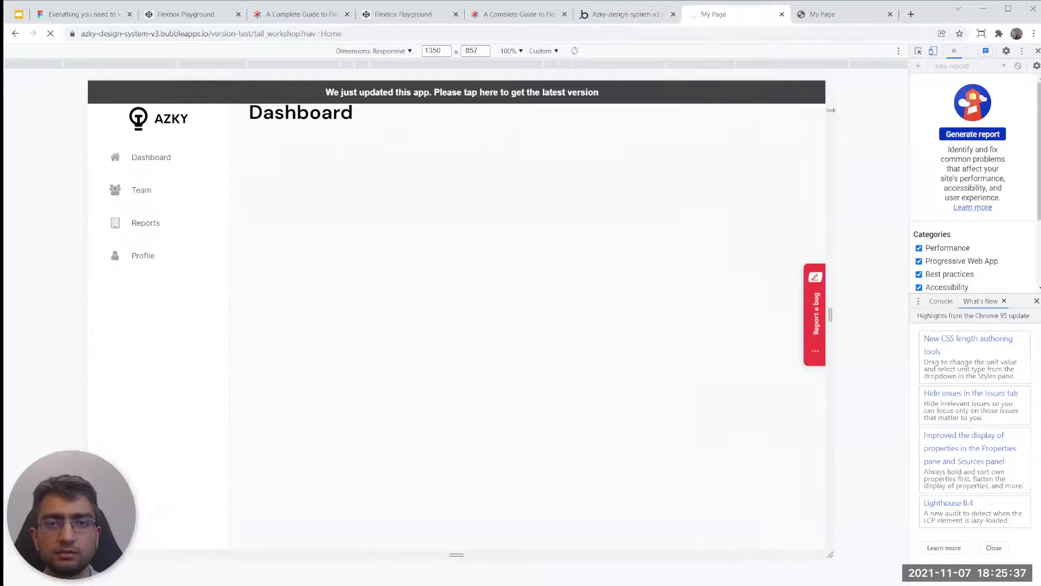
key("ctrl+shift+Tab")
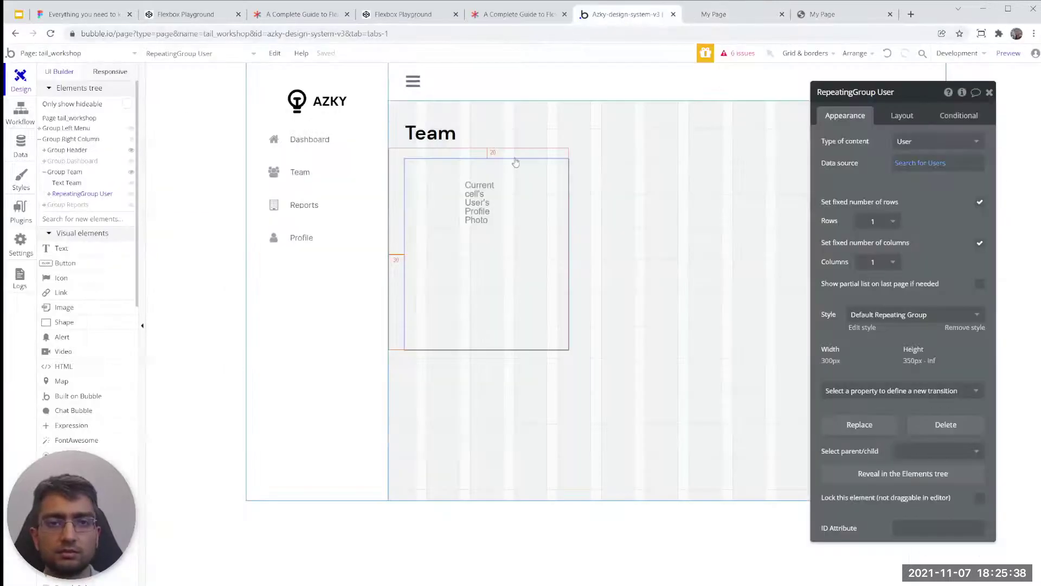
left_click(484, 193)
left_click(712, 13)
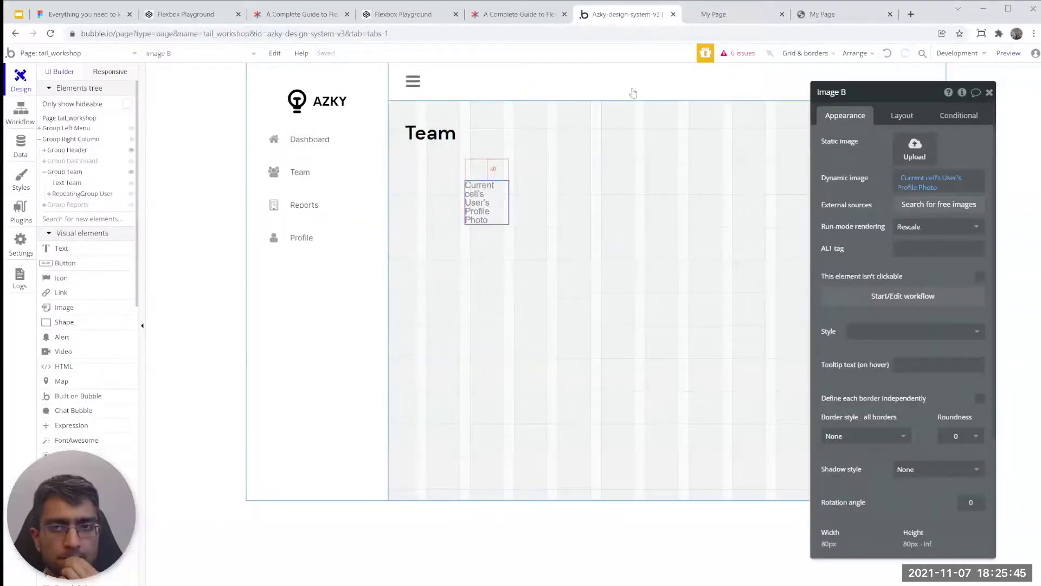
left_click(699, 19)
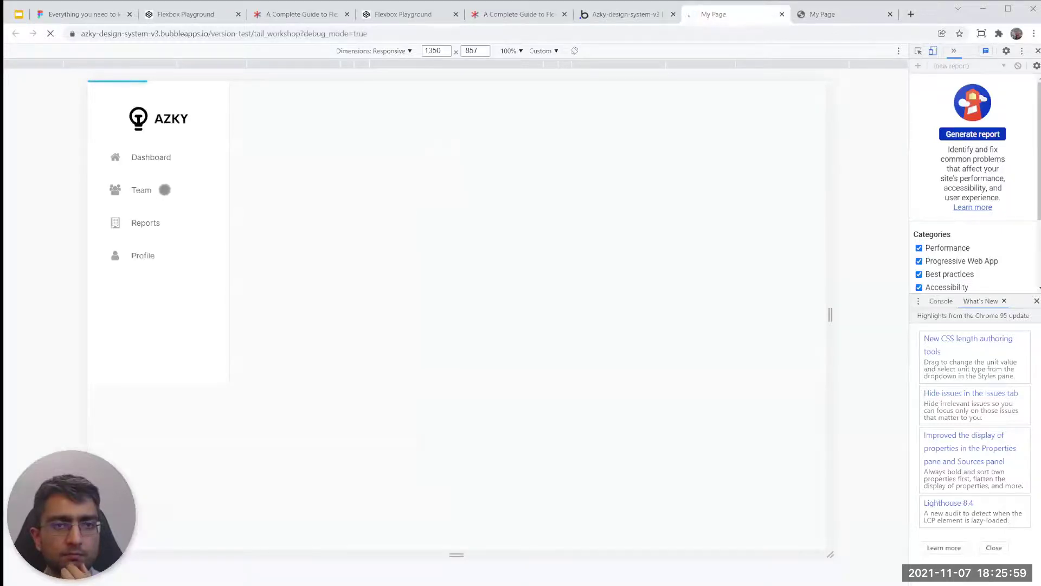
left_click(165, 187)
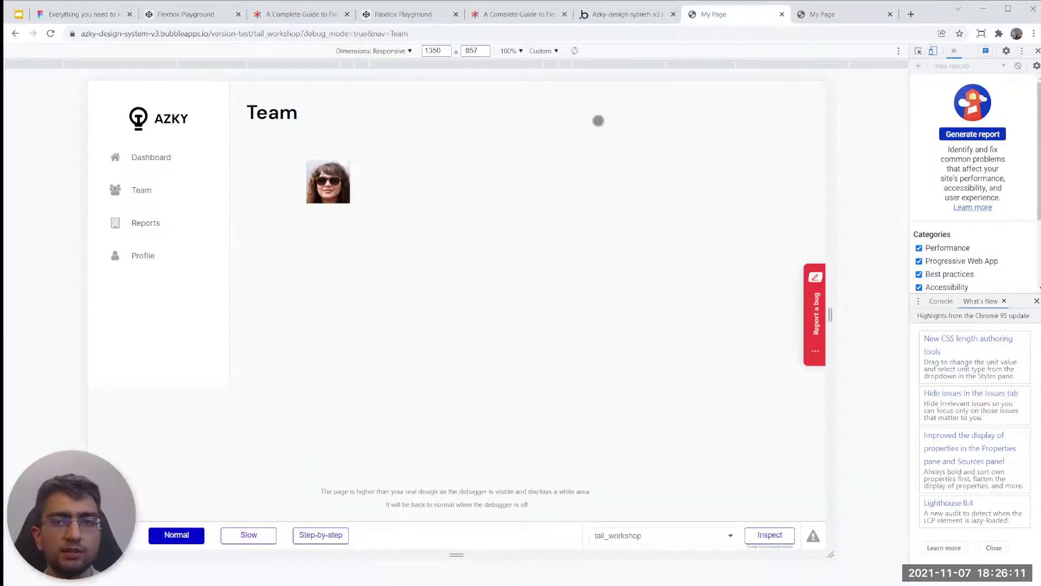
- Return to the editor and set the User repeating group's number of rows to 4
left_click(624, 14)
left_click(553, 232)
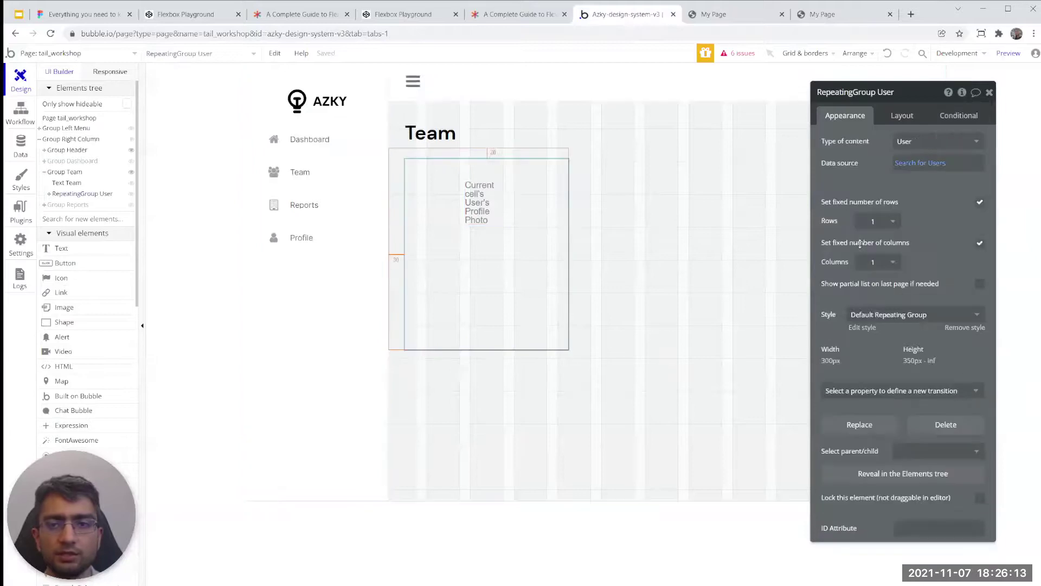
left_click(881, 221)
left_click(884, 284)
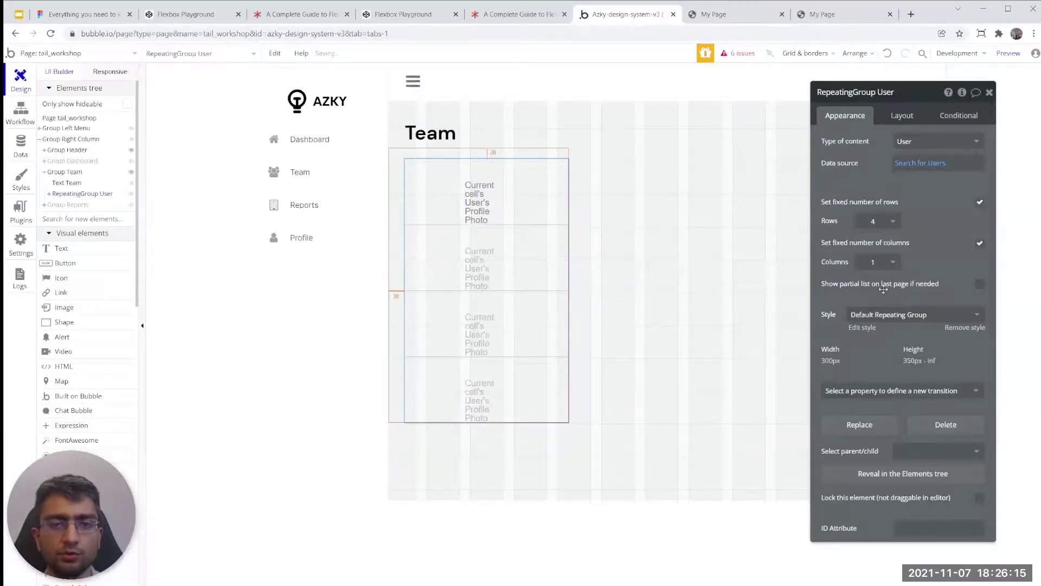
- Check the repeating group's rows in the page preview and return to the editor
left_click(712, 14)
left_click(619, 14)
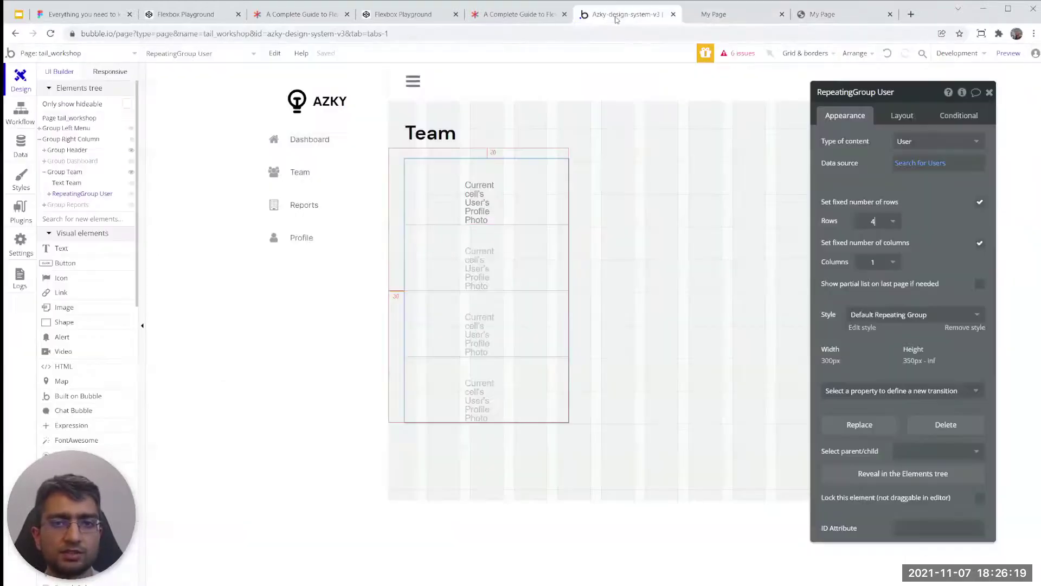
left_click(712, 17)
left_click(639, 22)
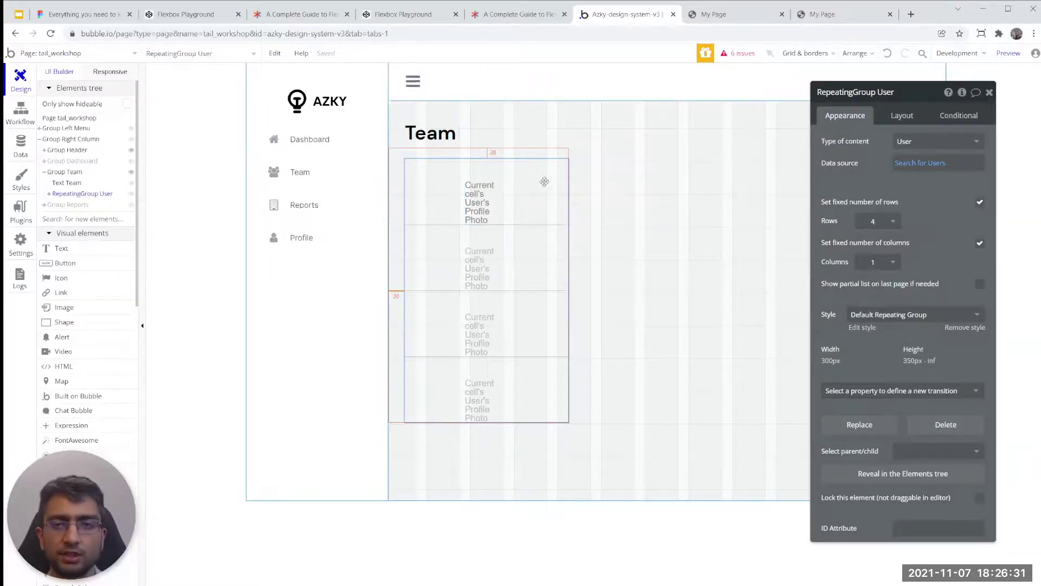
- Change the repeating group's cell layout to Align to parent and align the profile image to the cell's middle right
left_click(901, 114)
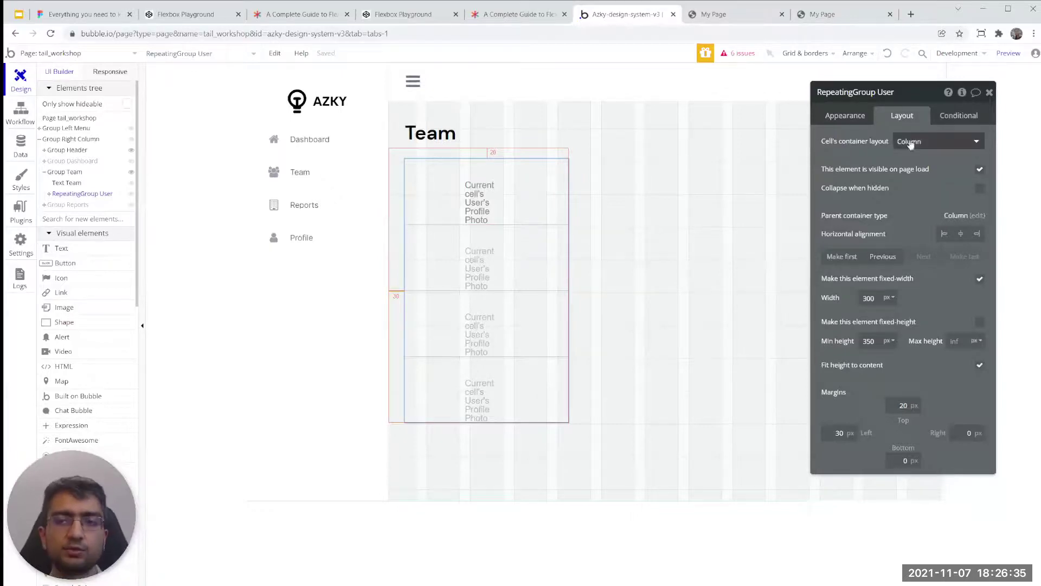
left_click(927, 143)
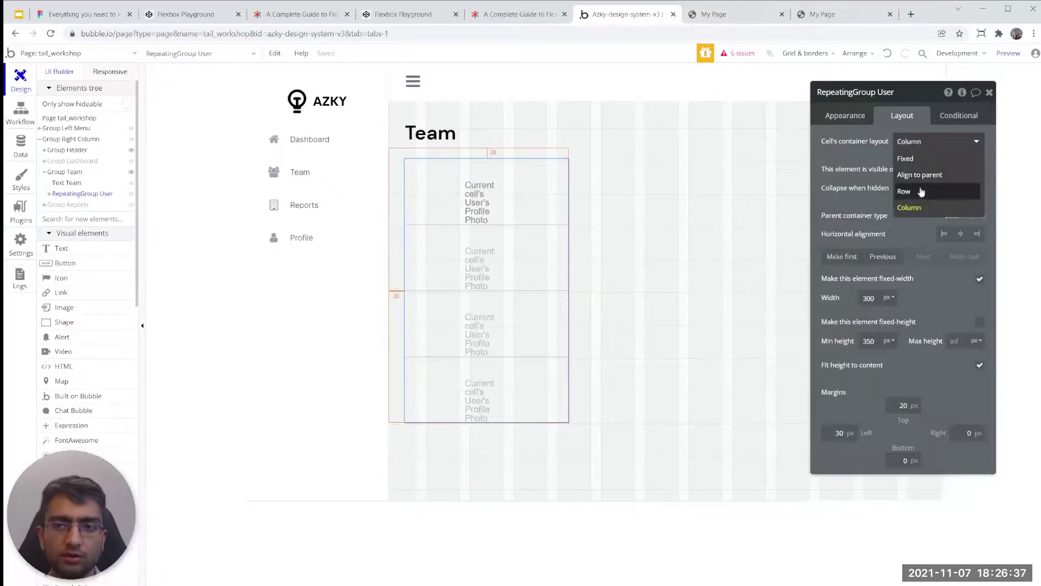
left_click(947, 178)
left_click(486, 201)
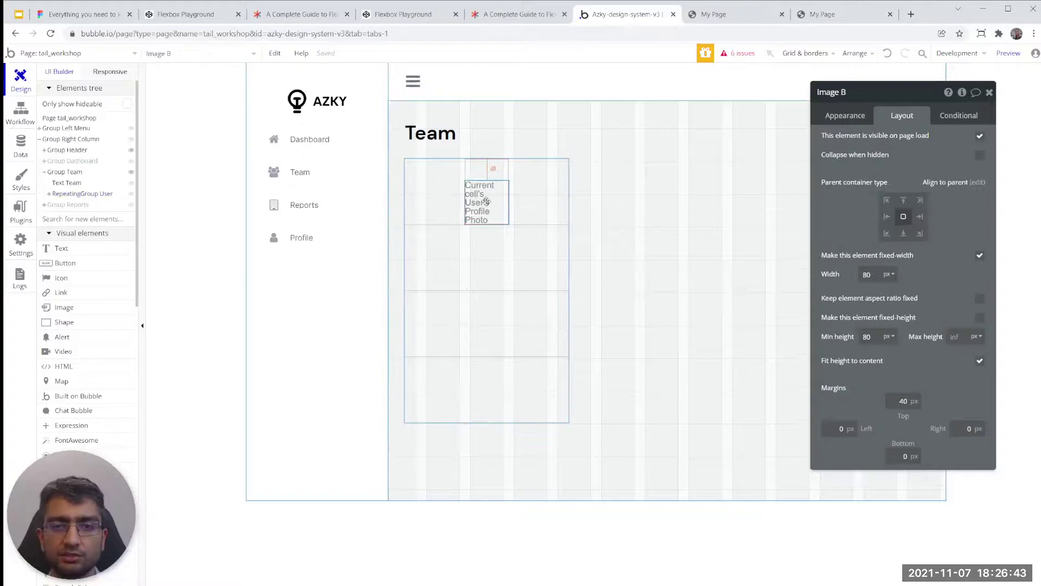
left_click(920, 217)
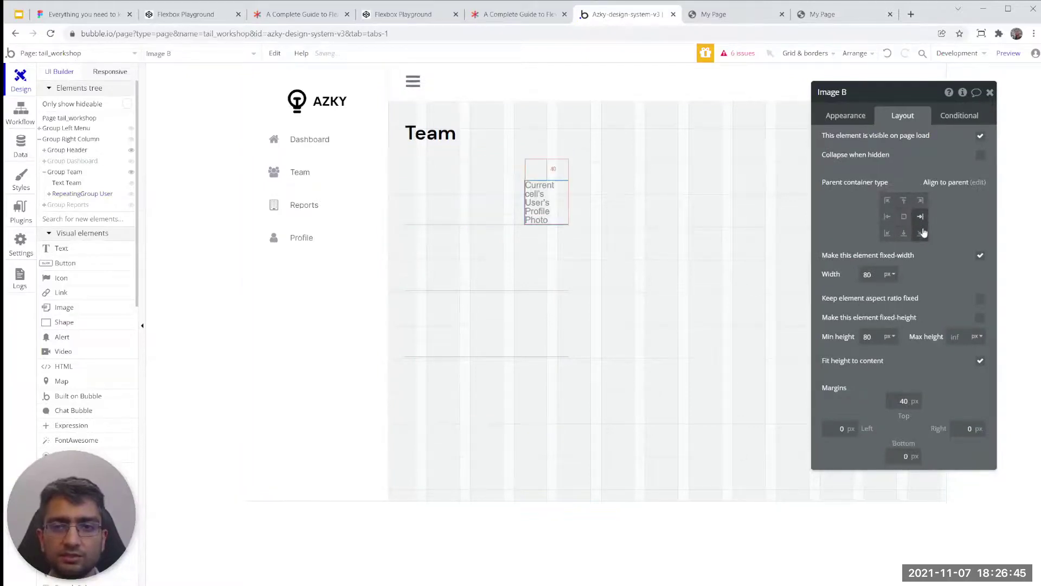
- Align the profile image to the cell's top left and set its top margin to 0 px
left_click(903, 233)
left_click(887, 232)
left_click(887, 200)
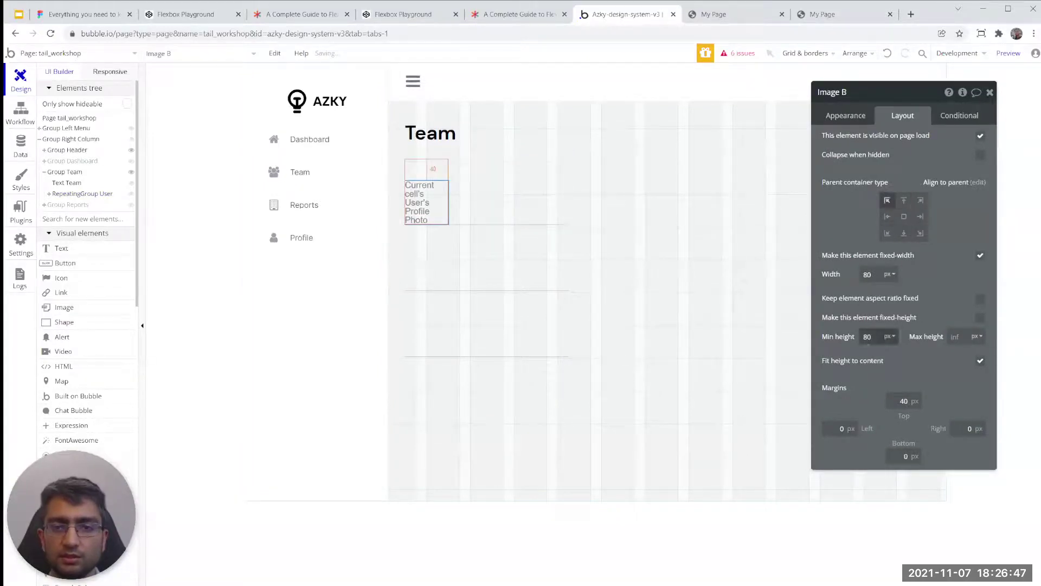
left_click(904, 401)
type("0")
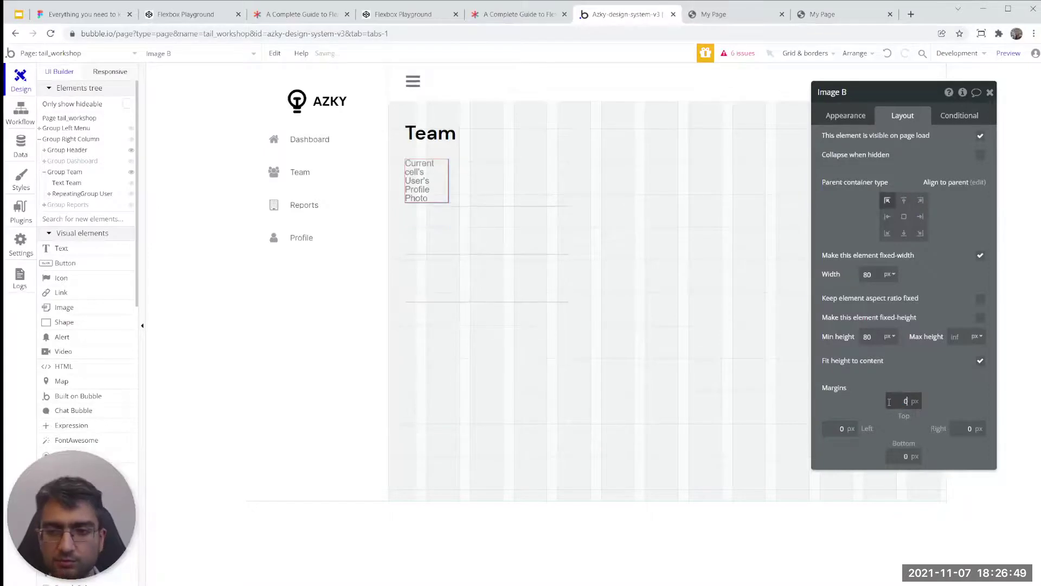
- Try the profile image in the cell's various alignment positions and leave it aligned to the top centre
left_click(903, 200)
left_click(920, 200)
left_click(920, 232)
left_click(903, 232)
left_click(887, 216)
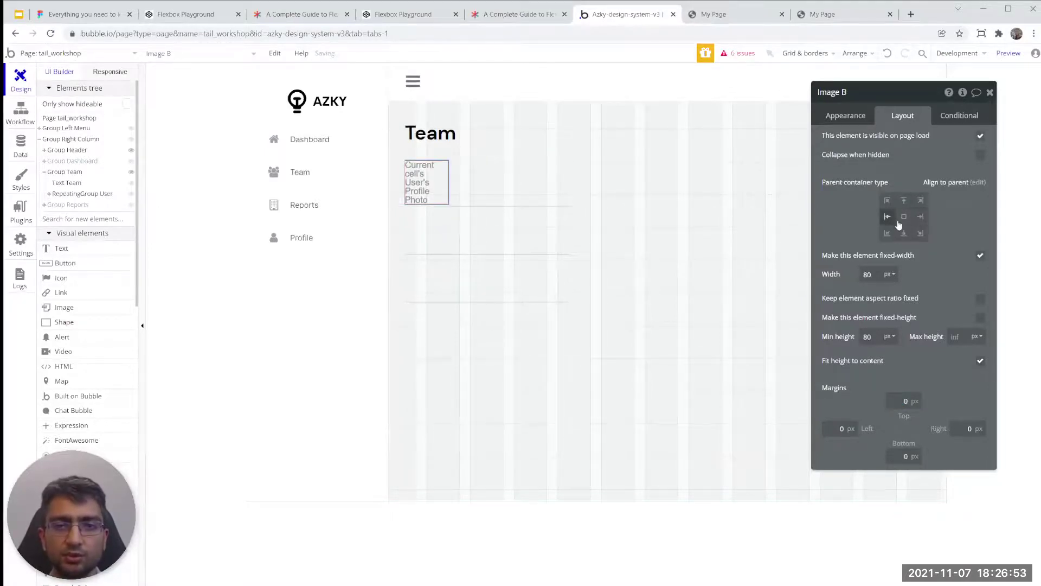
left_click(887, 201)
left_click(903, 200)
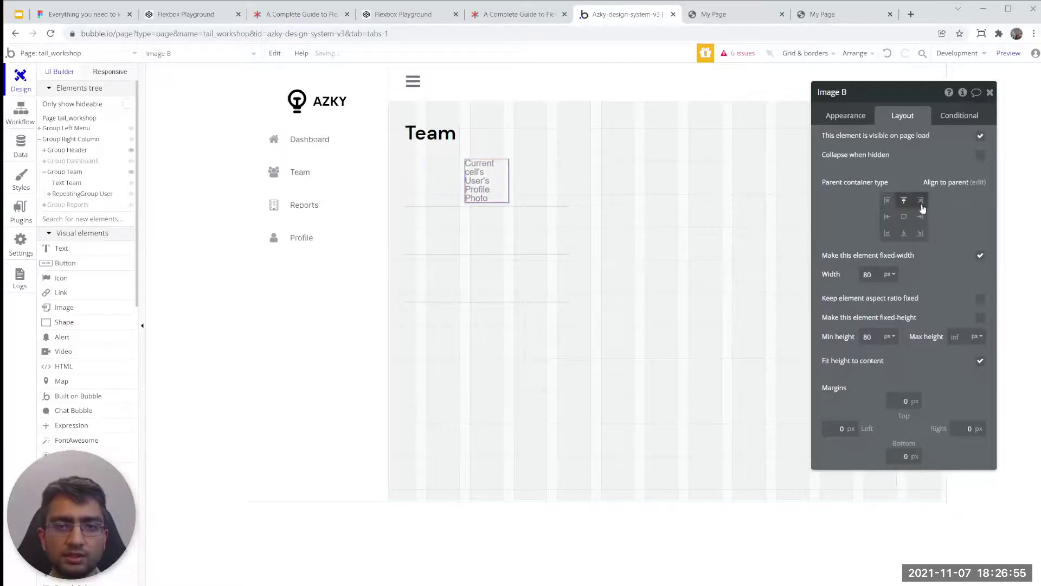
left_click(920, 200)
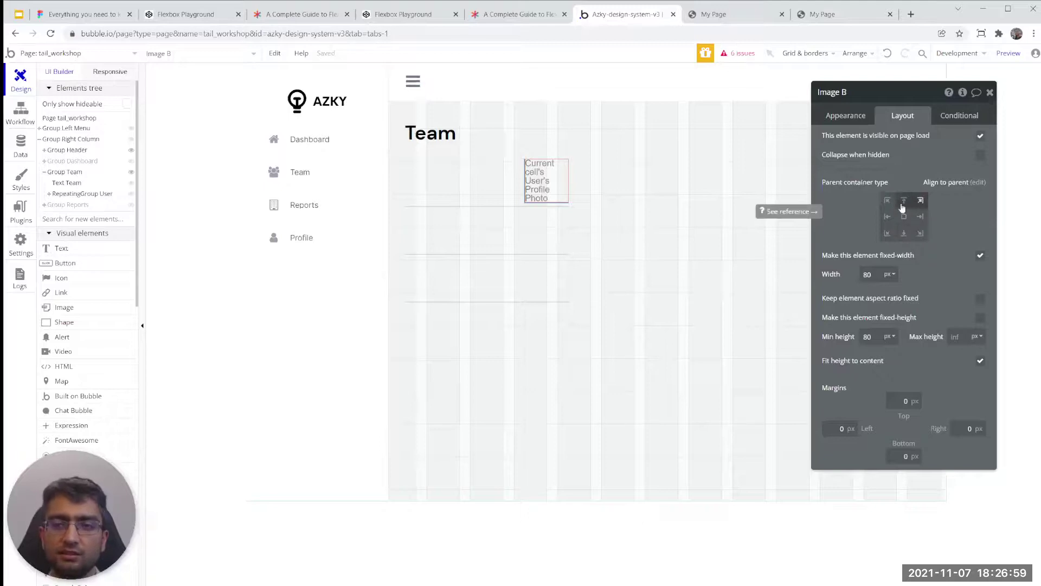
left_click(904, 233)
left_click(920, 233)
left_click(904, 234)
left_click(887, 233)
left_click(929, 197)
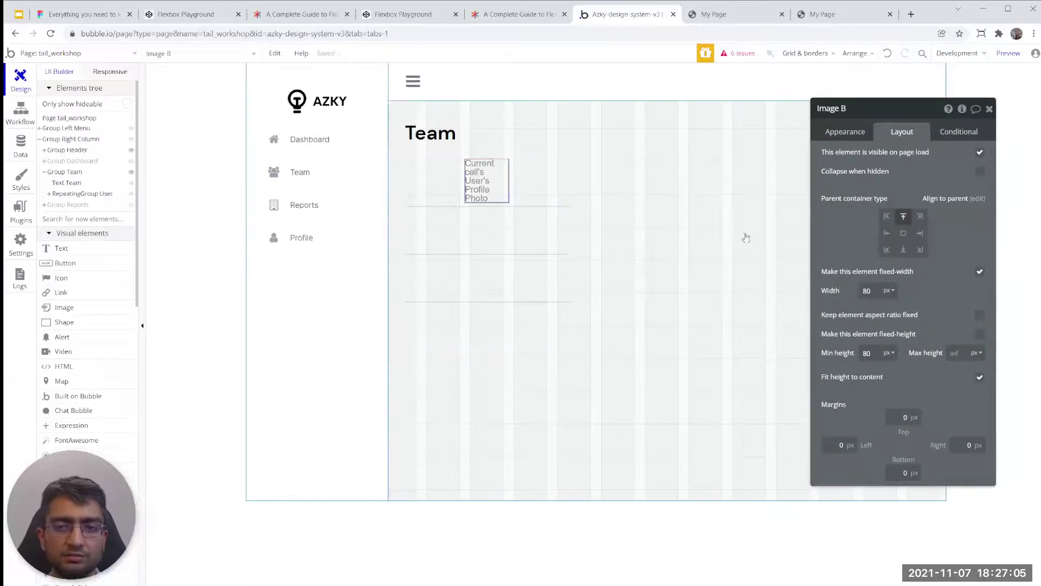
- Set the User repeating group's cell container layout to Column and check the Team page preview
left_click_drag(868, 256, 871, 253)
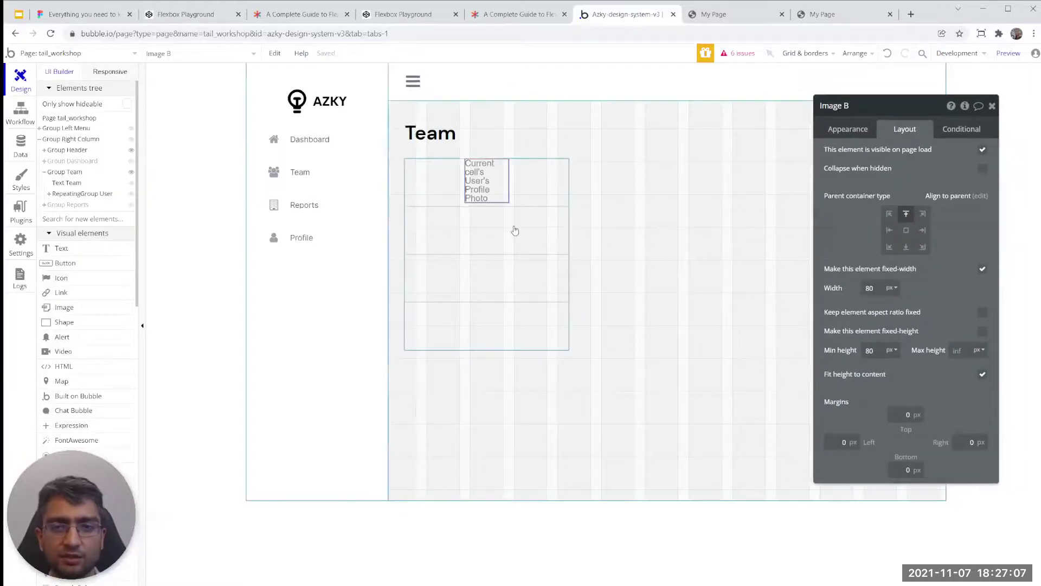
left_click(515, 230)
left_click(955, 156)
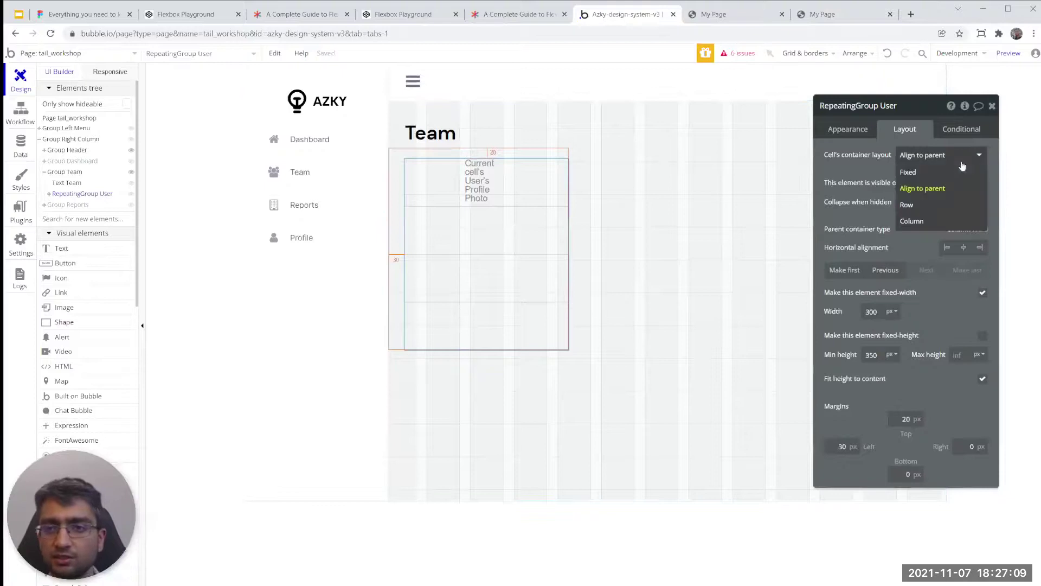
left_click(927, 208)
left_click(928, 162)
left_click(918, 218)
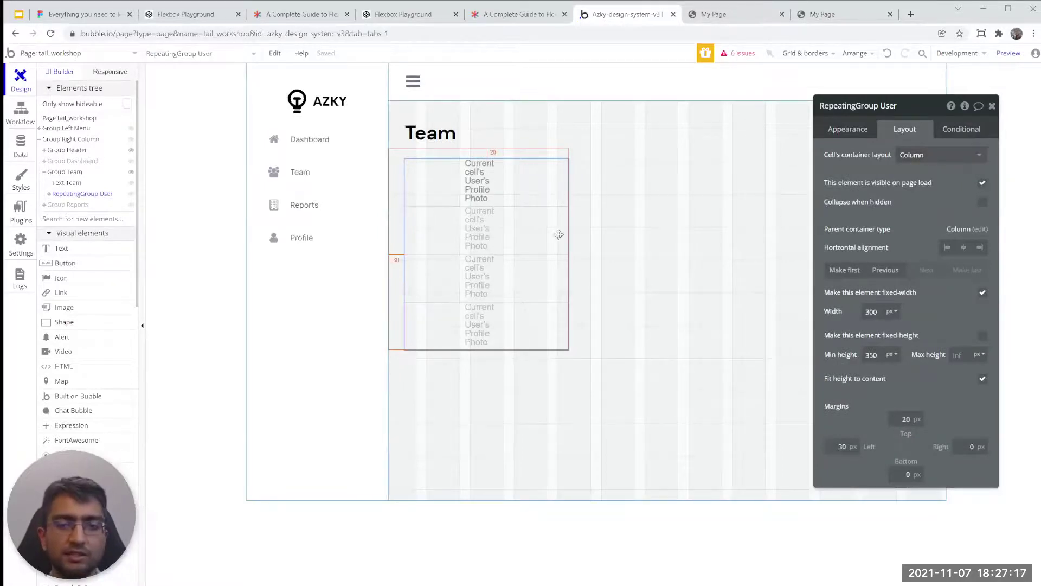
key("ctrl+Tab")
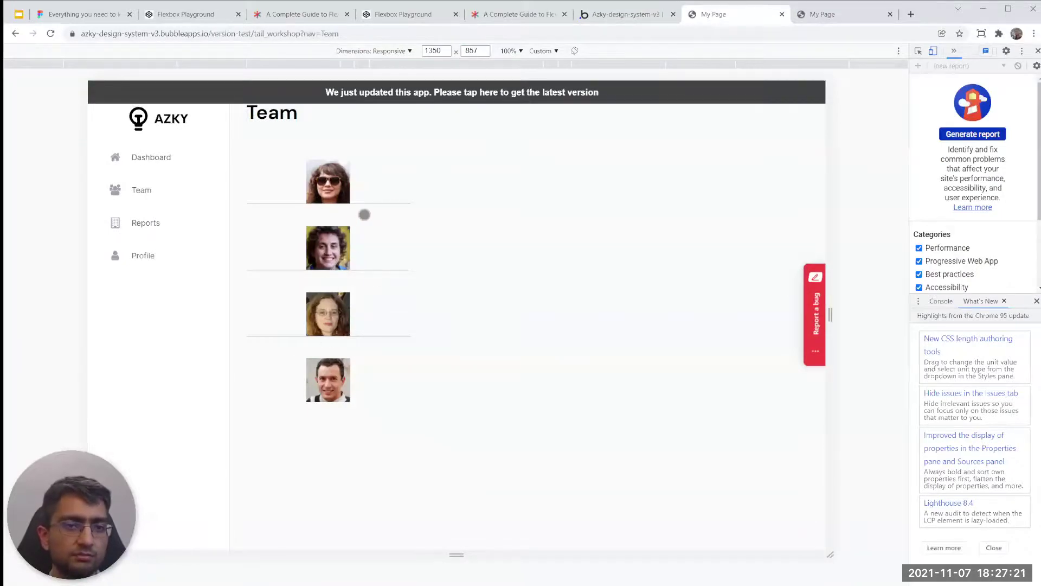
left_click(629, 14)
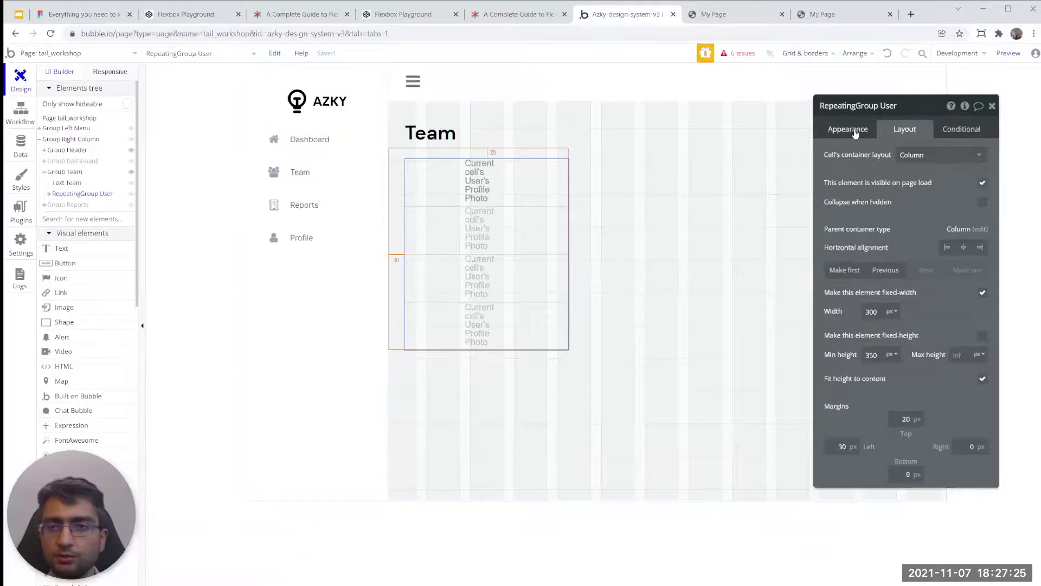
- Turn off the fixed number of rows and the fixed number of columns for the User repeating group, keeping vertical scrolling
left_click(854, 130)
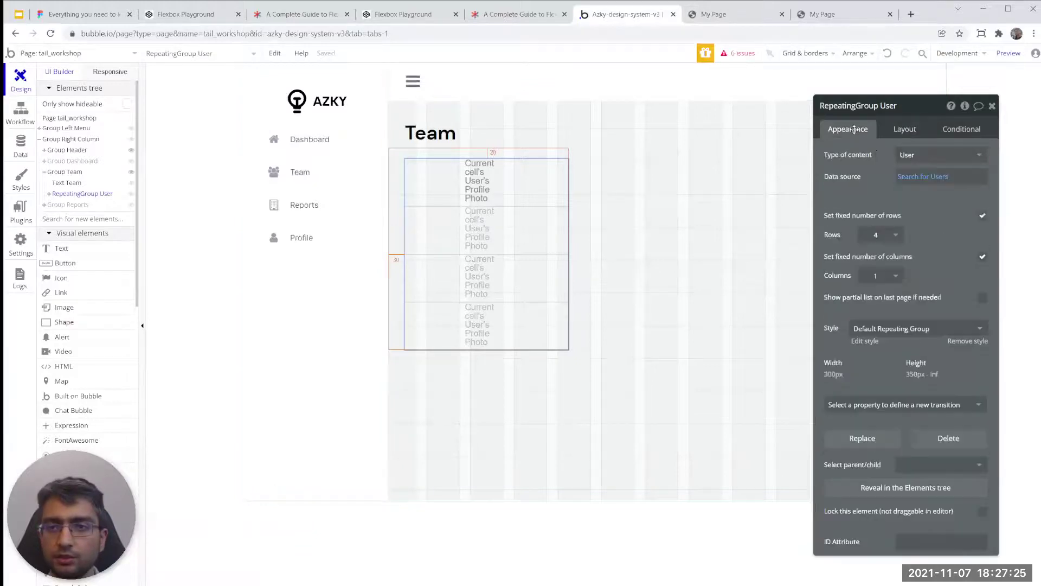
left_click(982, 216)
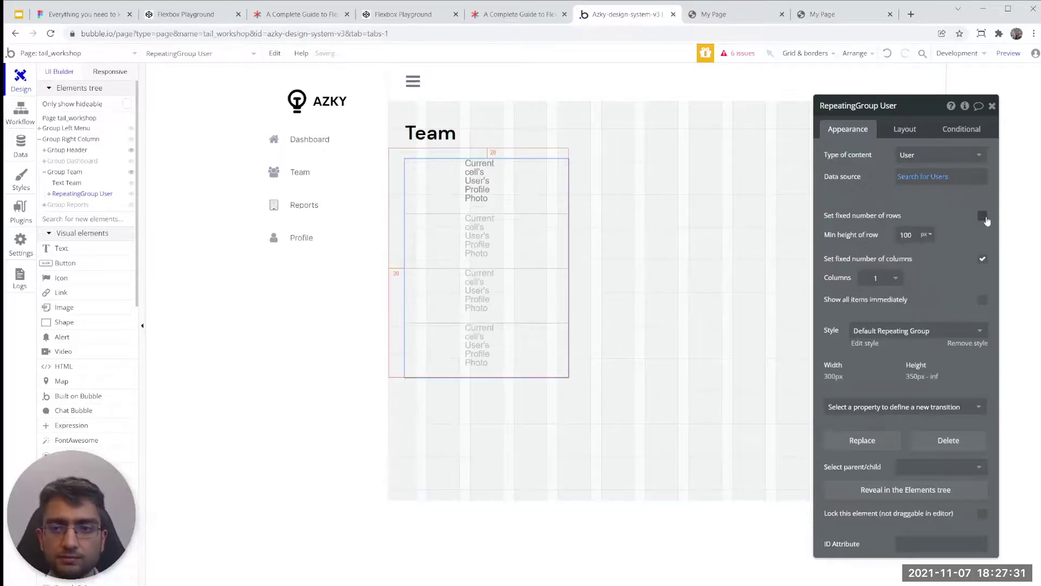
left_click(982, 260)
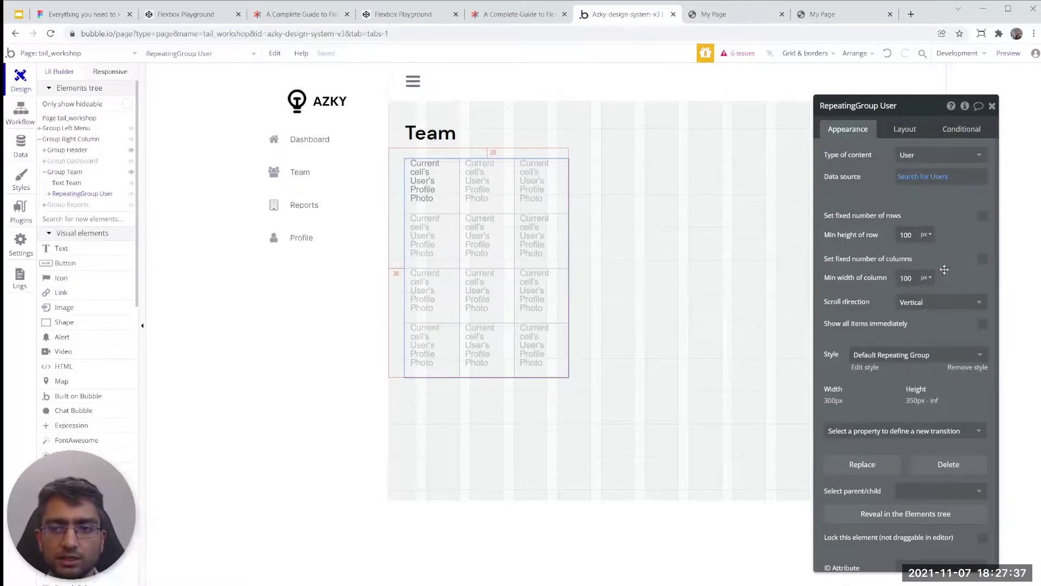
left_click(939, 305)
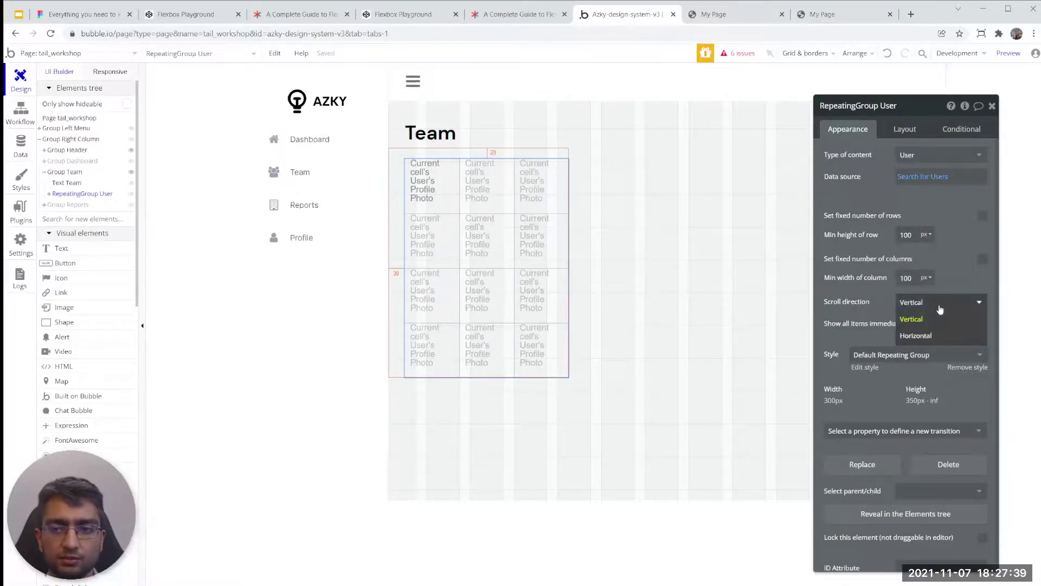
left_click(944, 300)
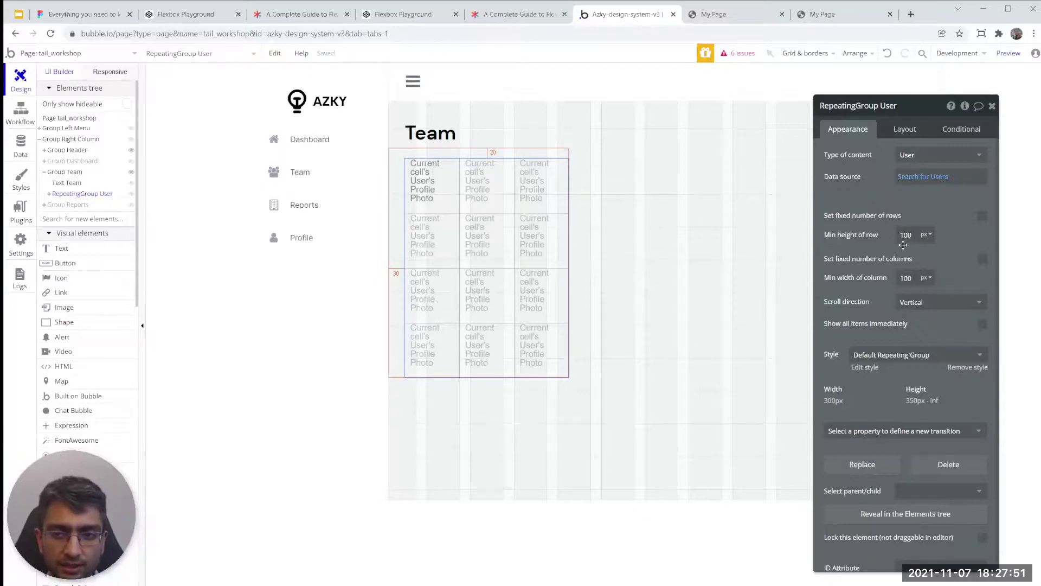
- Turn off fixed width and fit-height-to-content for the User repeating group and stretch it horizontally across its parent
left_click(903, 129)
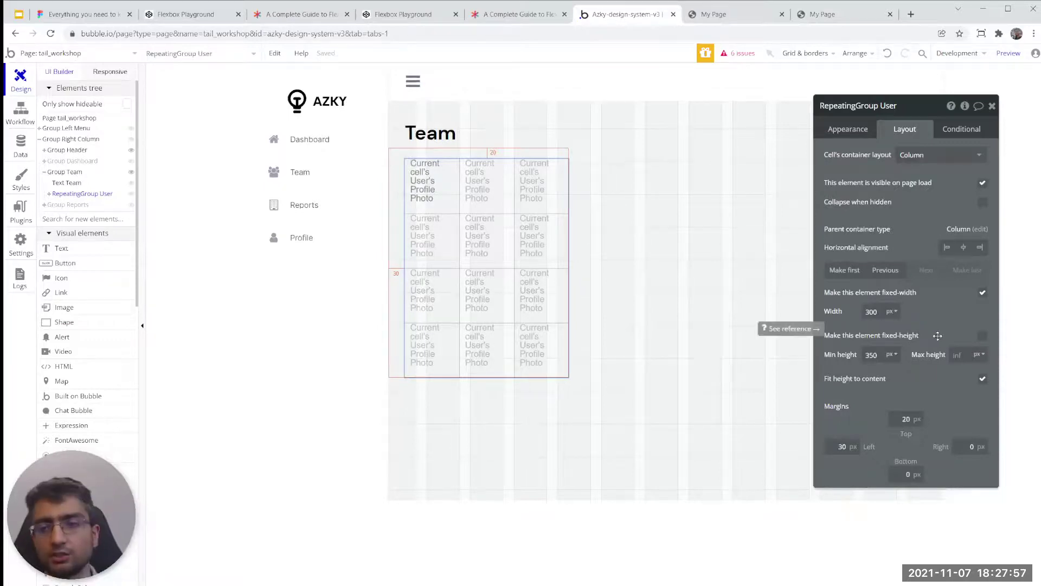
left_click(982, 293)
left_click(983, 378)
left_click(979, 248)
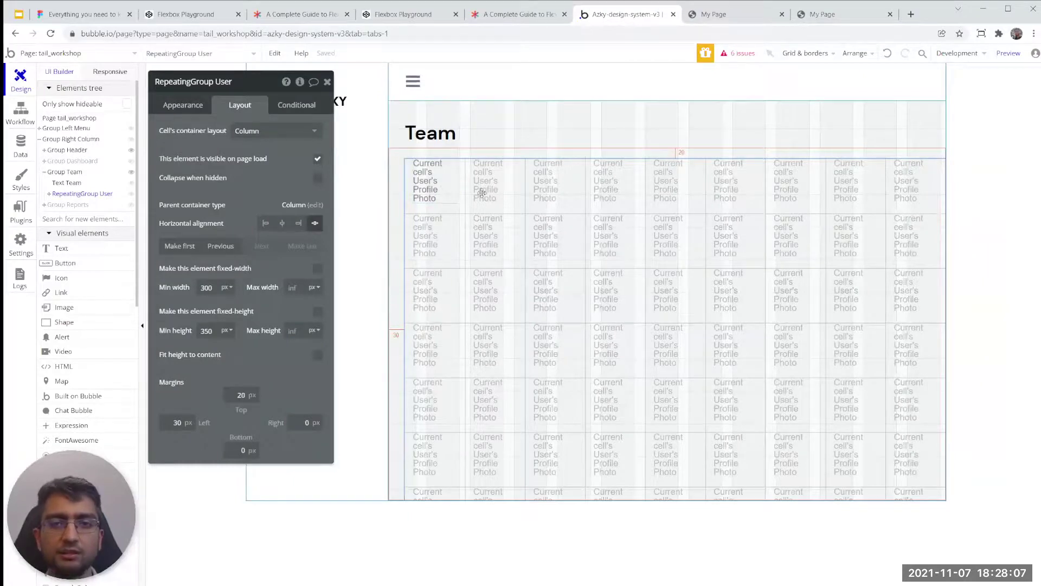
left_click(316, 223)
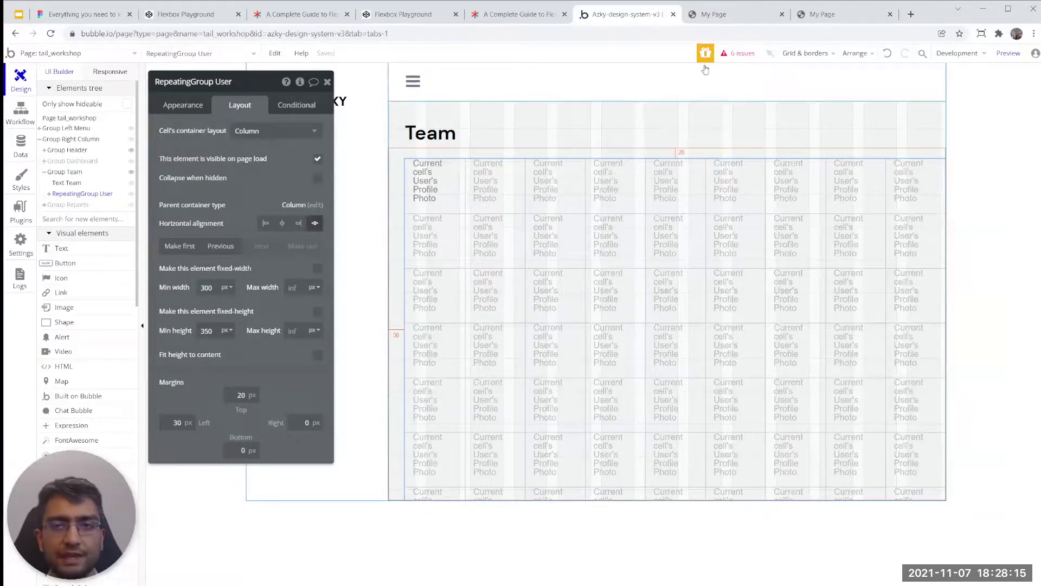
- Preview the Team page and narrow the responsive viewport to about 1212 px to check how the photo grid reacts
left_click(725, 14)
left_click(607, 14)
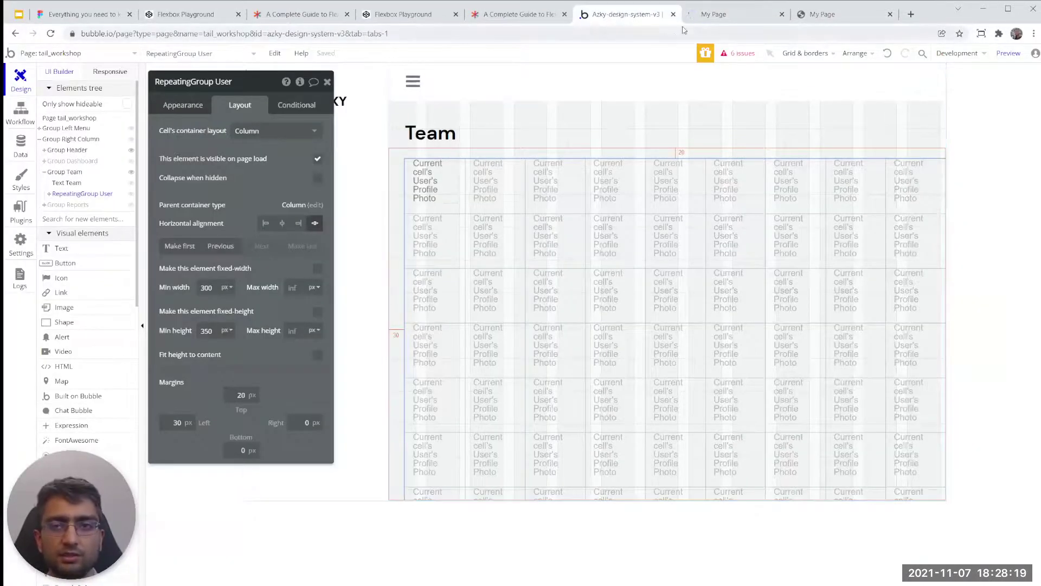
left_click(704, 15)
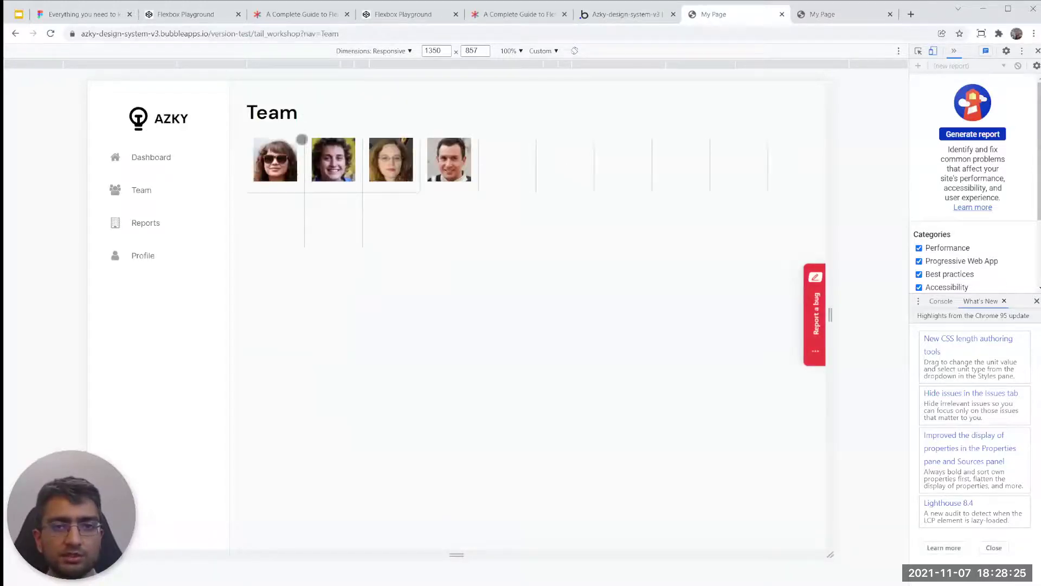
left_click_drag(822, 212, 789, 217)
left_click(631, 16)
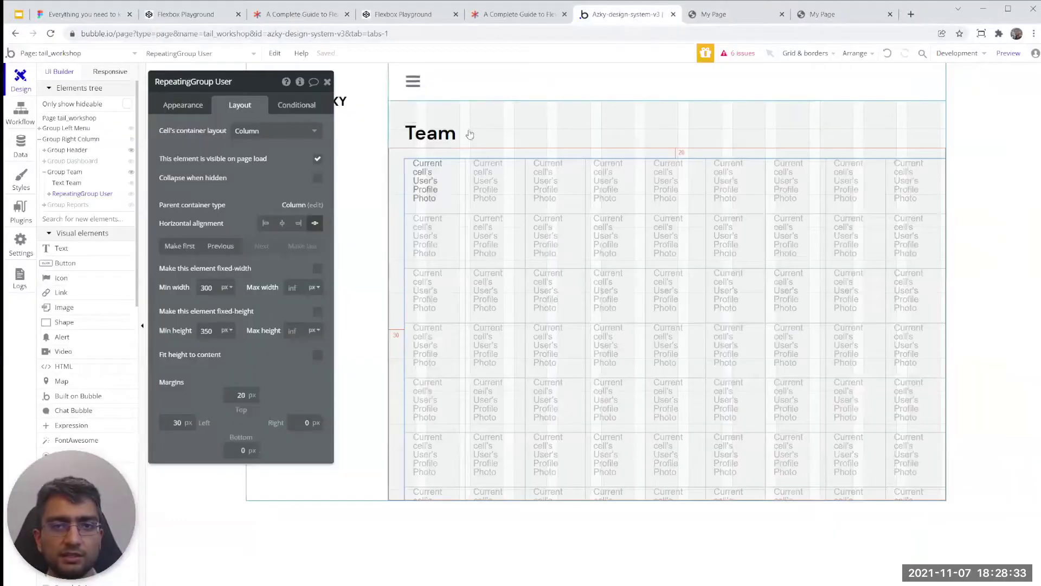
- Set the User repeating group's minimum row height and minimum column width to 50% each
left_click(170, 108)
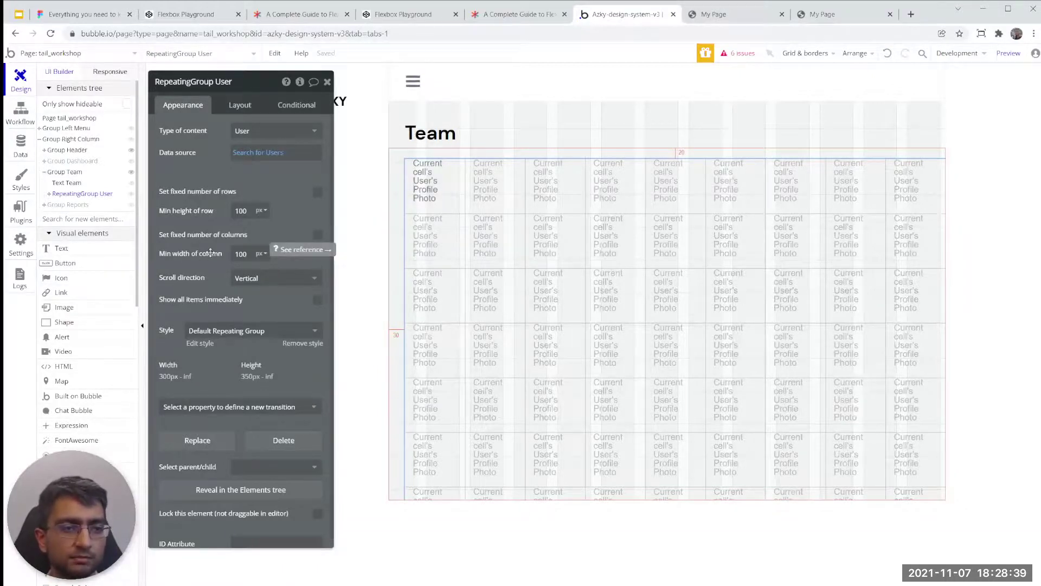
left_click(236, 107)
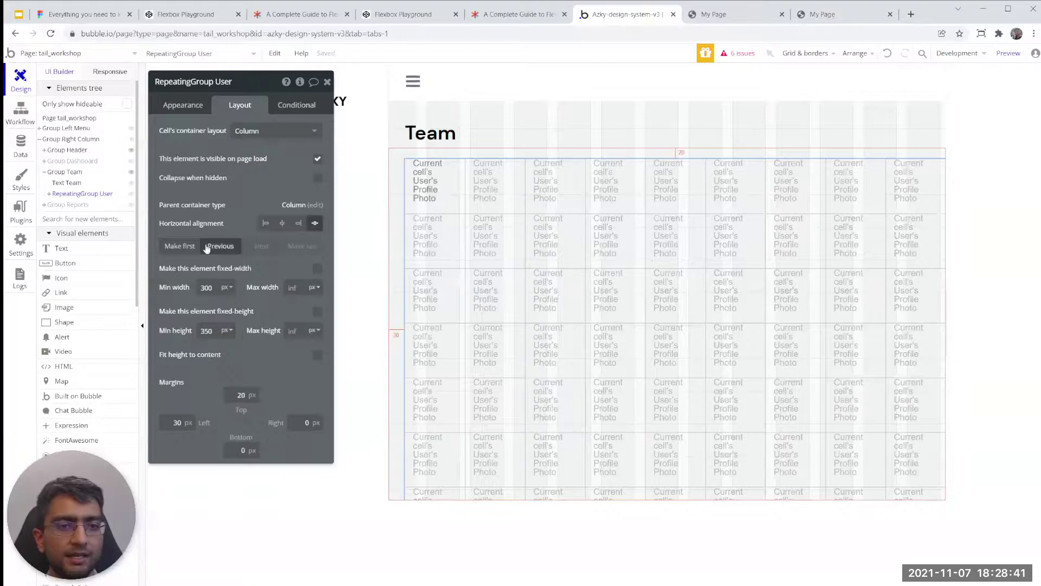
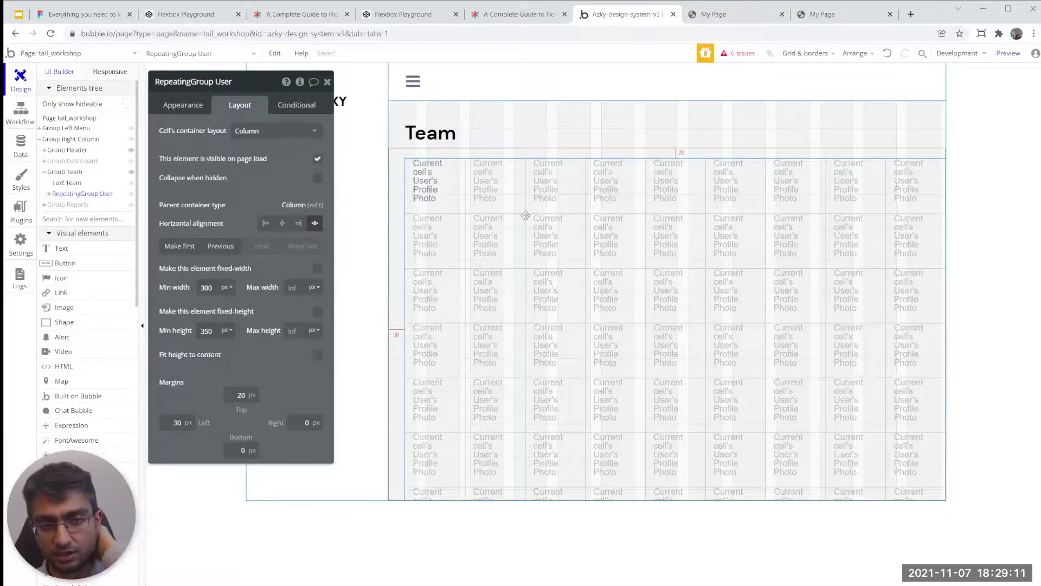
left_click(179, 111)
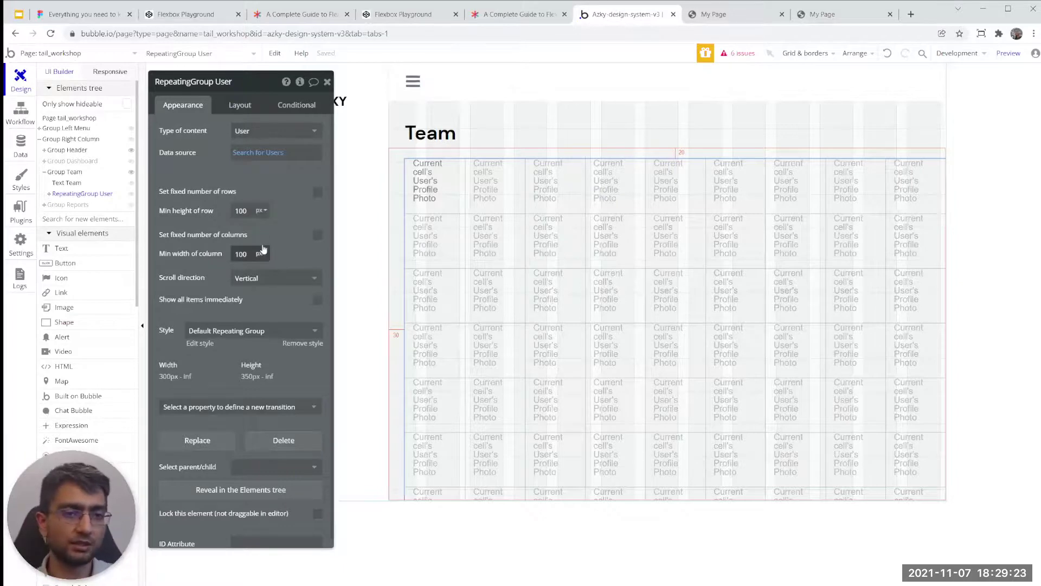
left_click(261, 209)
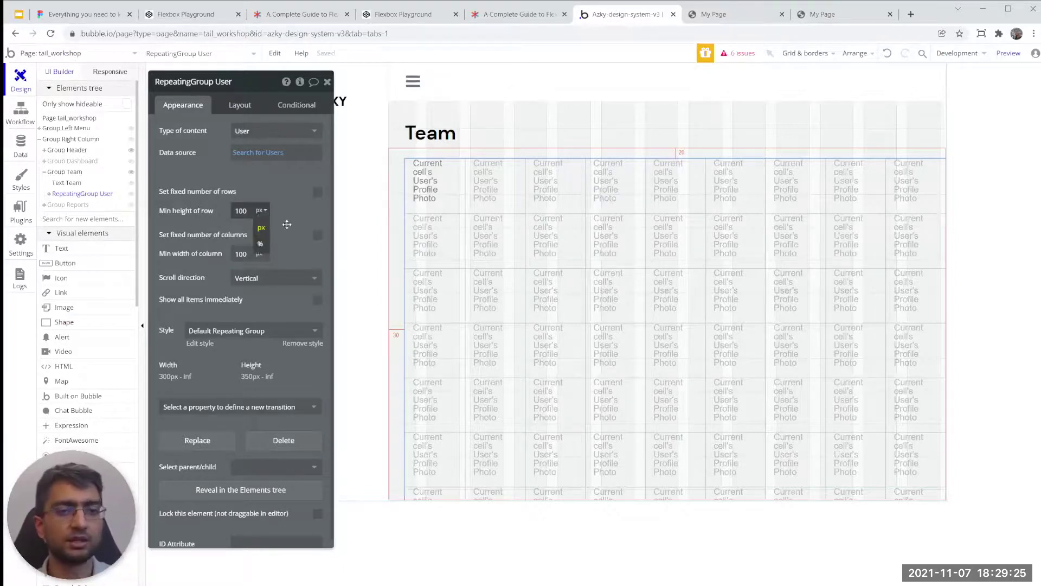
left_click(261, 243)
left_click(261, 254)
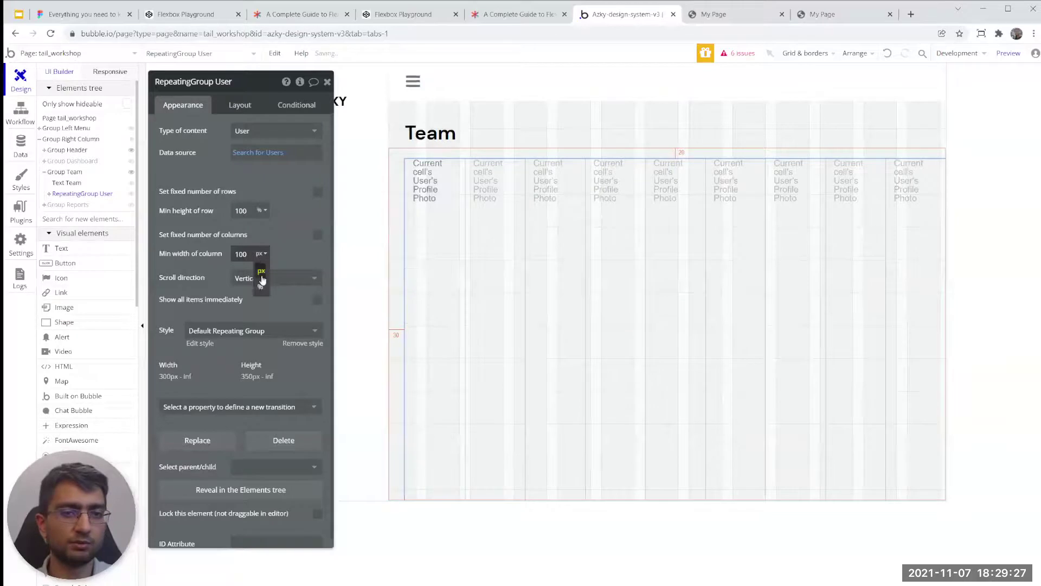
left_click(259, 288)
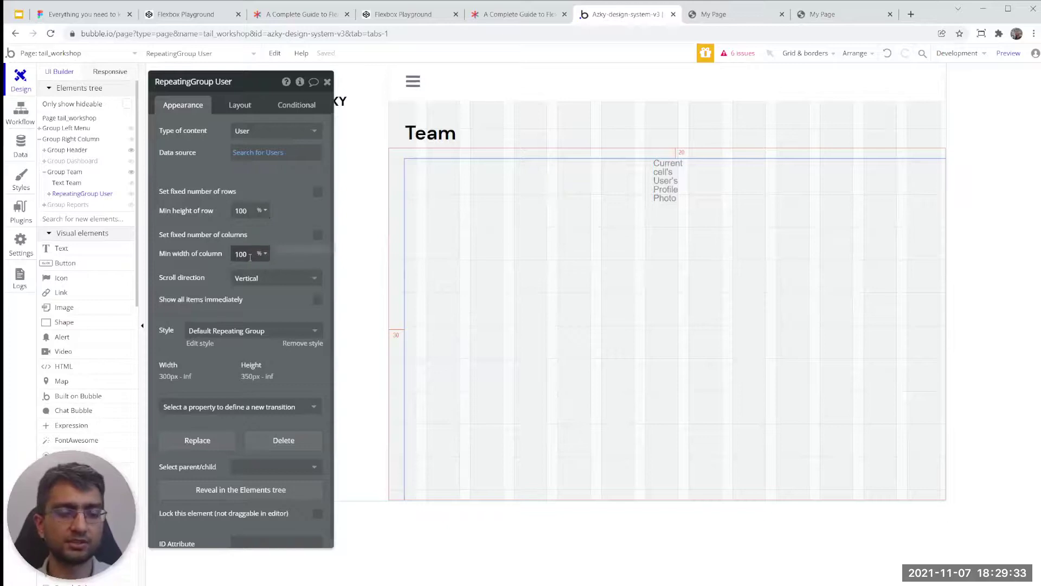
double_click(242, 212)
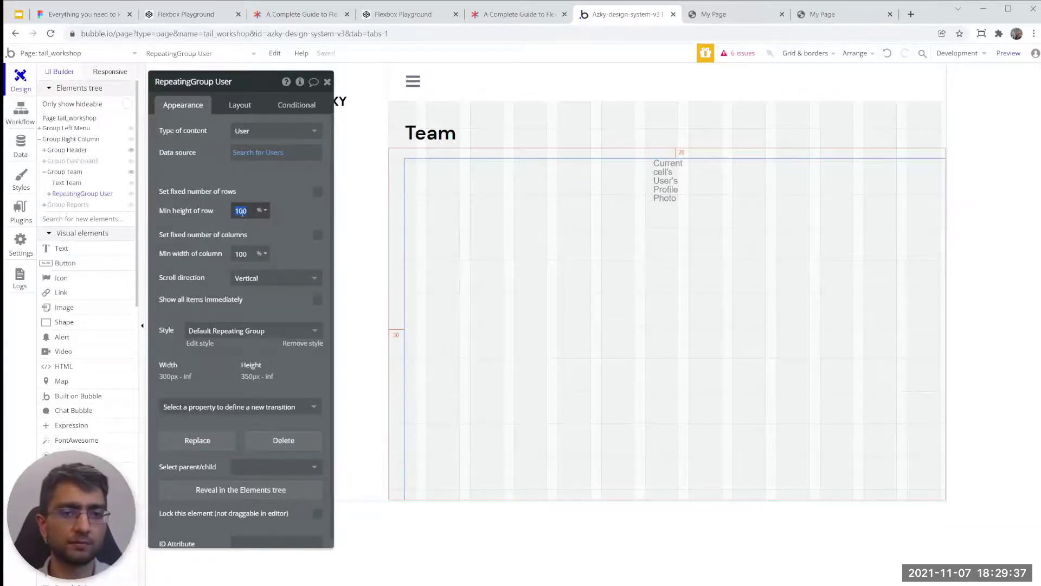
double_click(242, 253)
type("50")
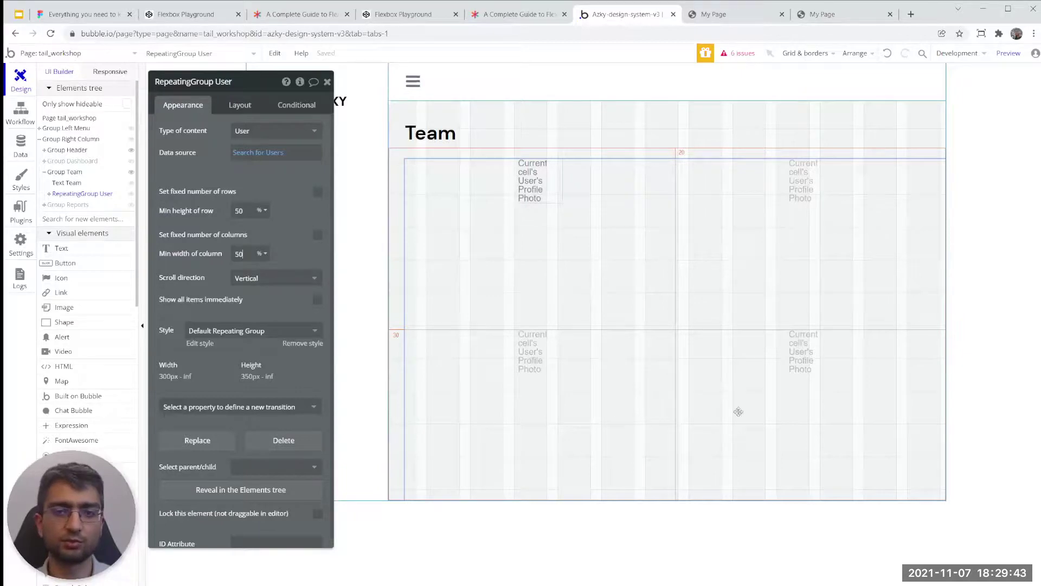
- Inspect the profile image's settings, then load the latest version of the preview and check the team grid's cells
left_click(540, 191)
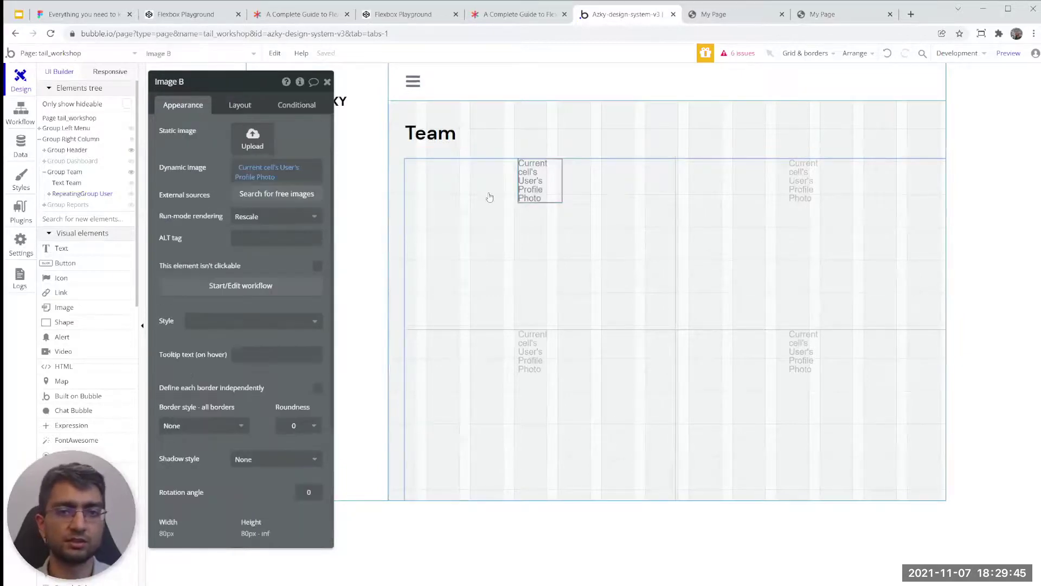
left_click(240, 105)
left_click(183, 105)
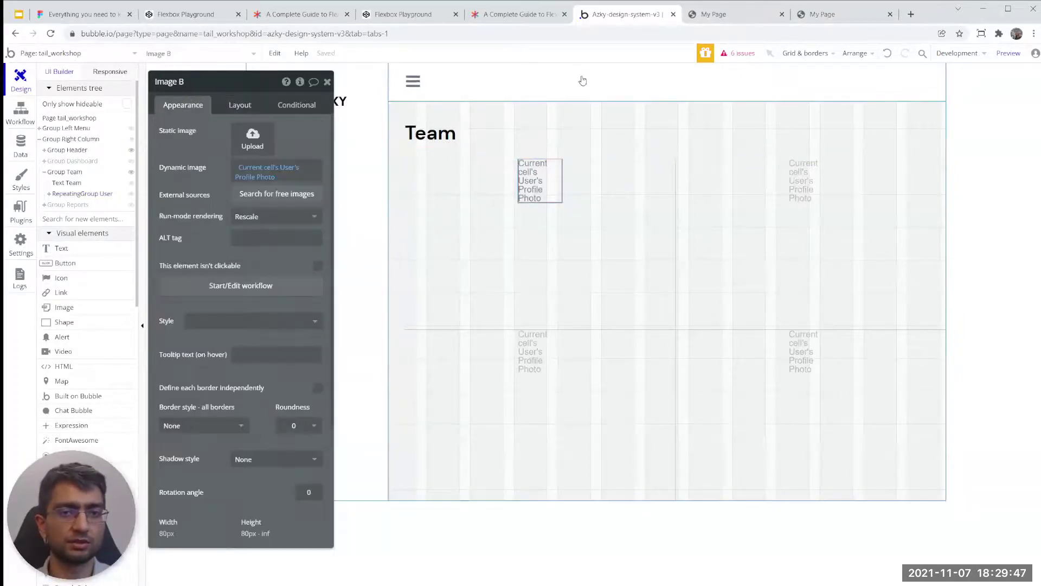
left_click(743, 15)
left_click(618, 97)
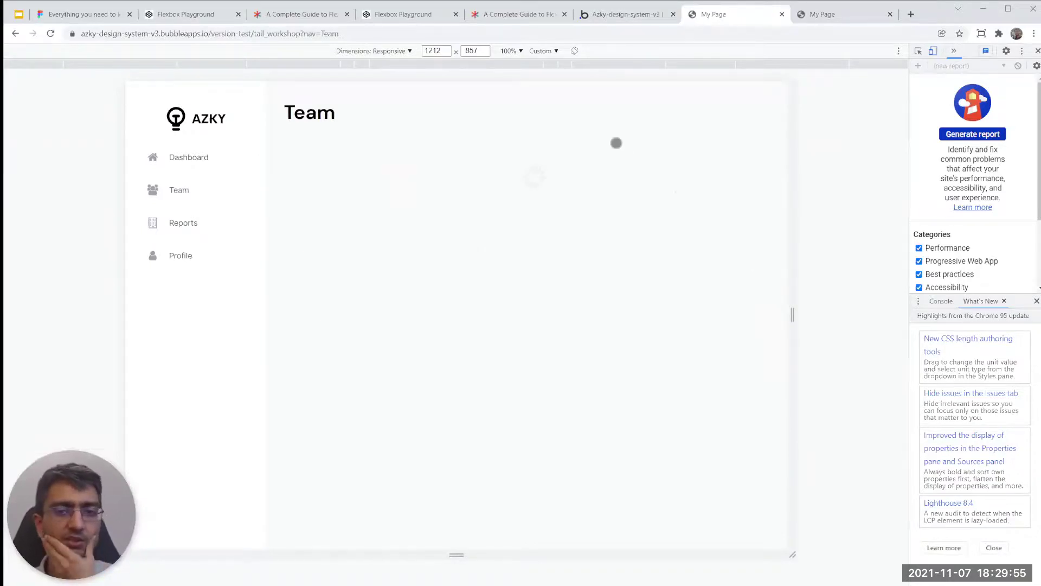
mouse_move(795, 202)
left_mouse_down()
mouse_move(914, 204)
mouse_move(616, 199)
mouse_move(854, 203)
mouse_move(797, 203)
left_mouse_up()
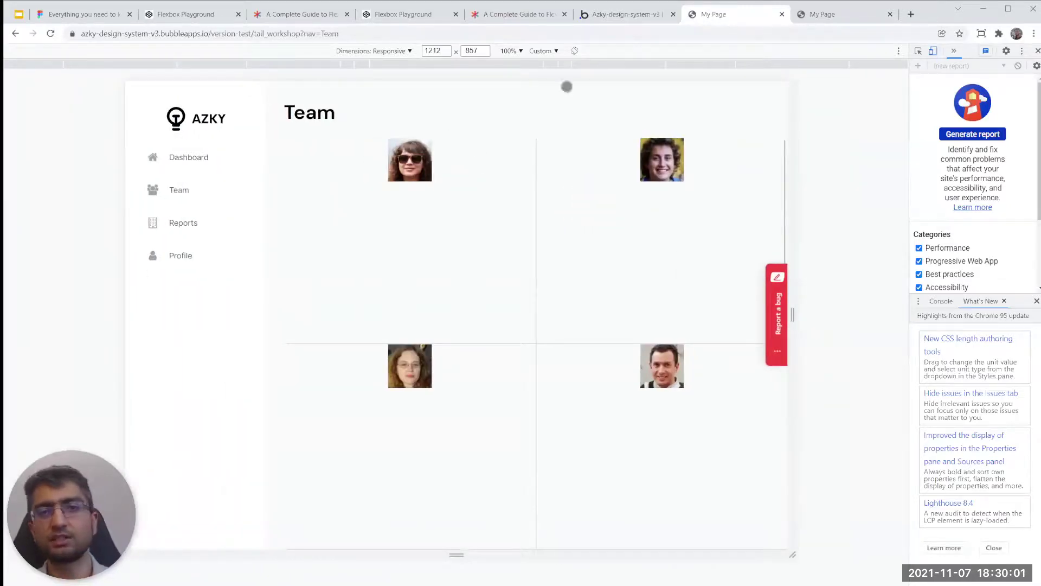
left_click(621, 15)
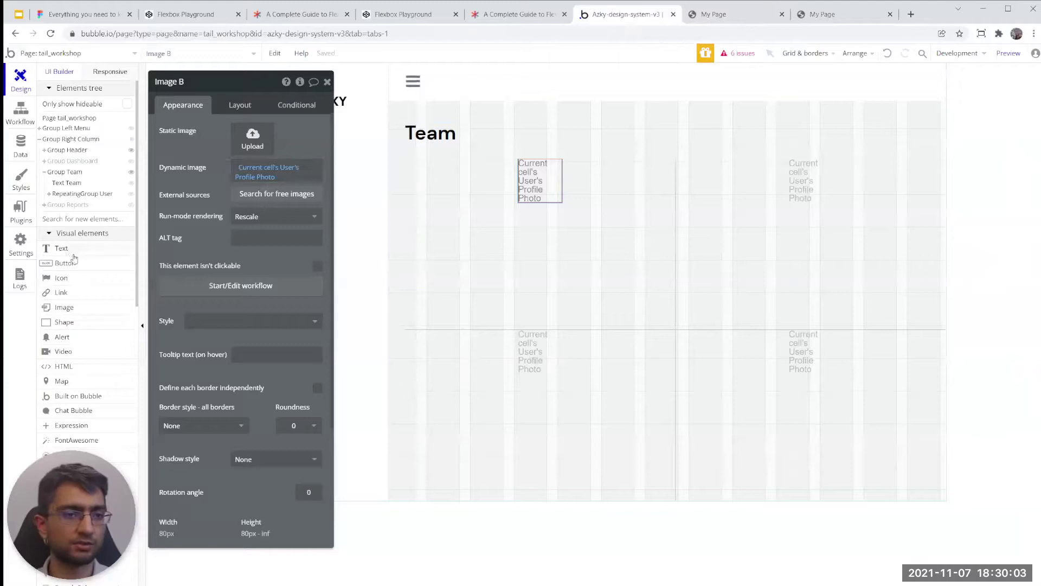
- Add a button below the profile photo in the repeating group's first cell and review its conditions and layout
left_click(74, 264)
left_click(471, 225)
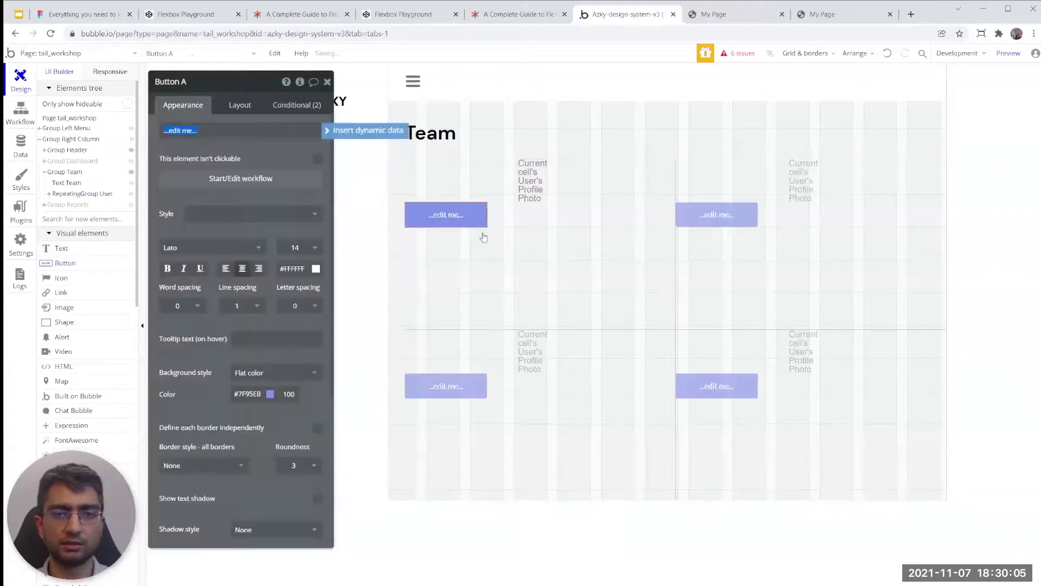
left_click(297, 105)
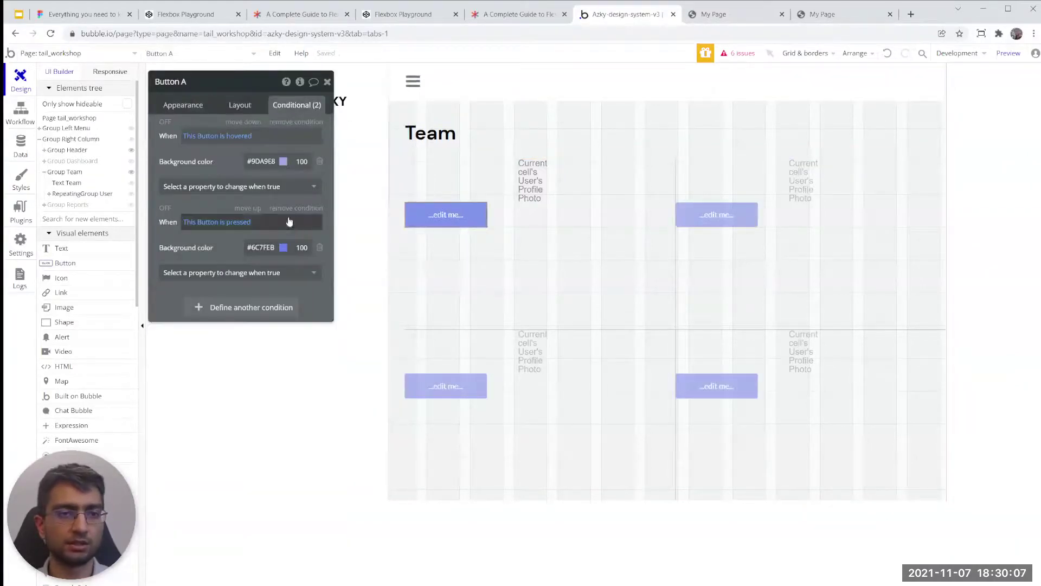
left_click(239, 105)
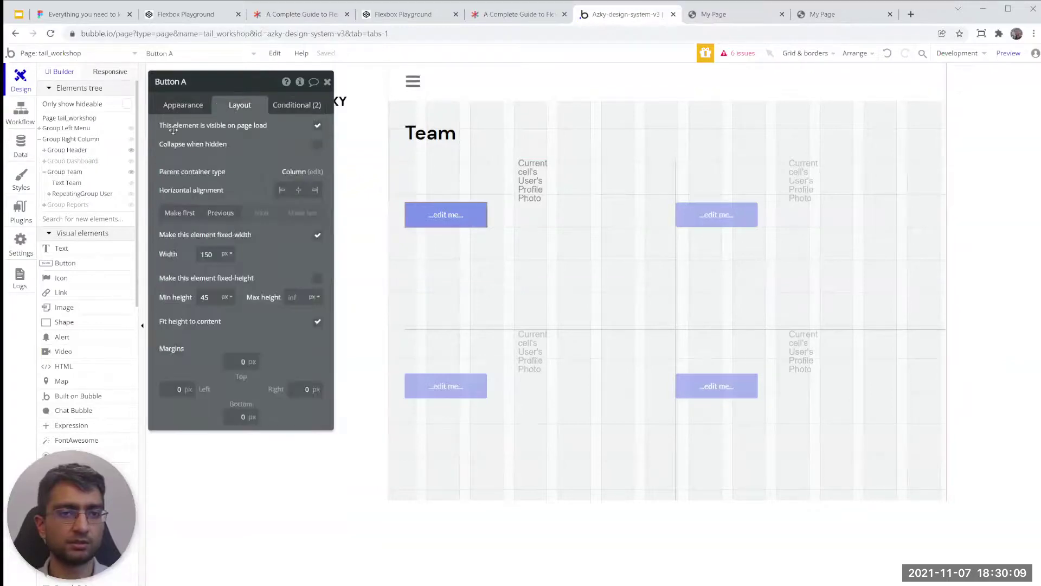
- Apply the Tails Primary style to the new button and open its layout settings
left_click(183, 105)
left_click(243, 216)
type("tail")
left_click(258, 281)
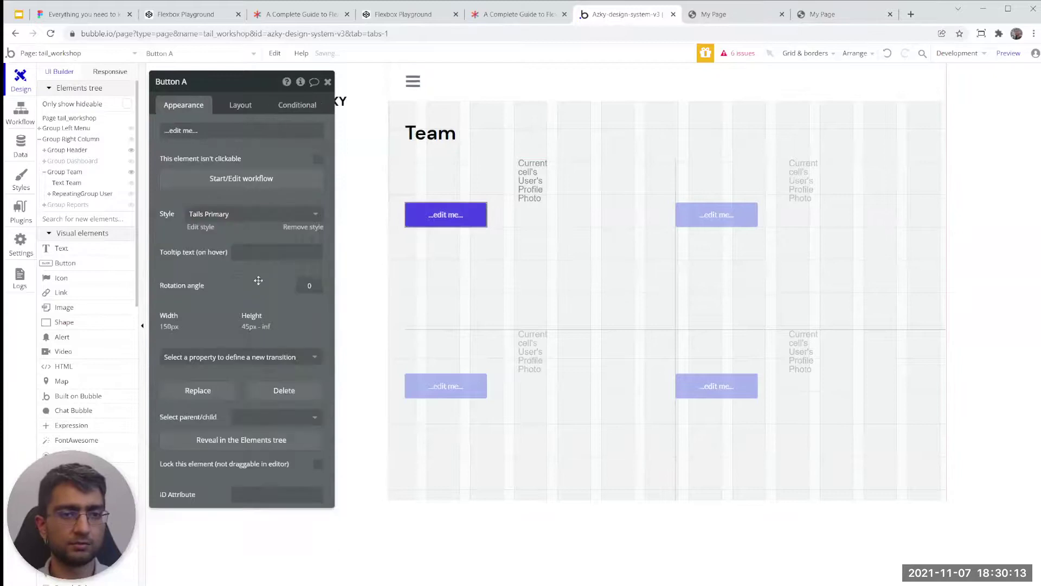
left_click(241, 106)
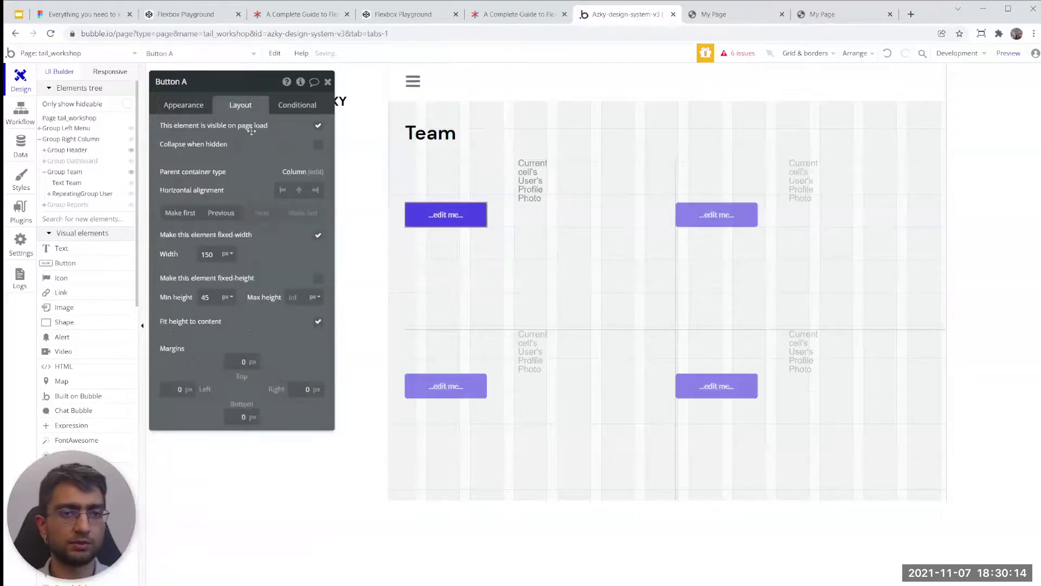
- Turn off the button's fixed width, stretch it across its cell, and set its left and right margins to 30 px
left_click(319, 235)
left_click(316, 191)
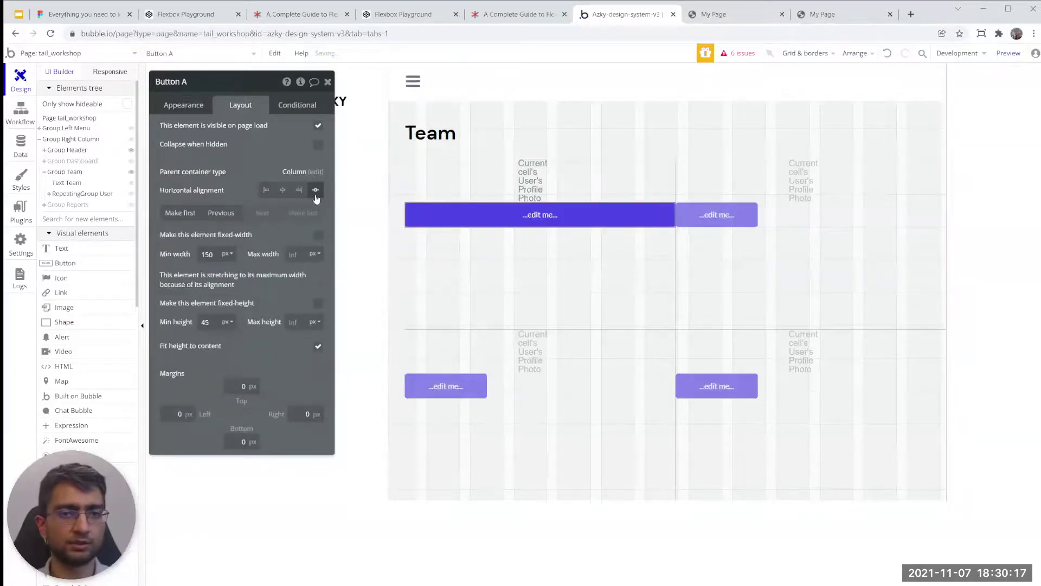
left_click(176, 413)
type("3")
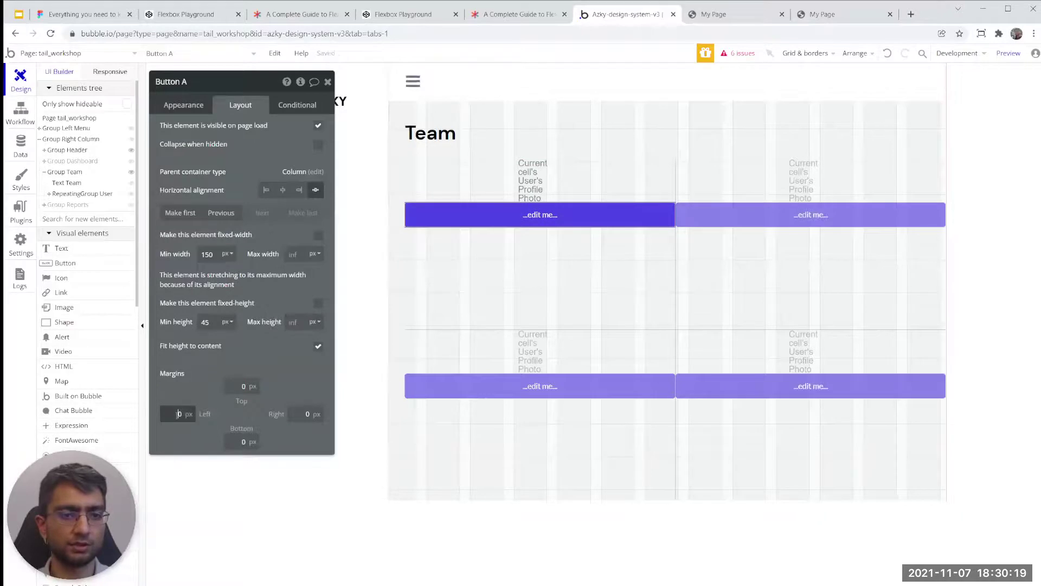
left_click(307, 414)
type("3")
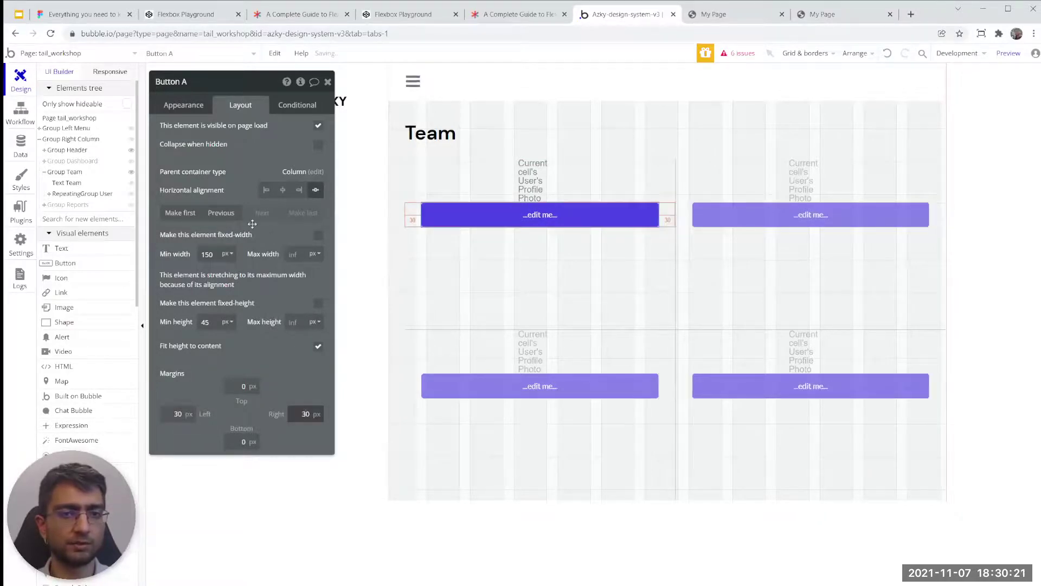
- Try centering the button, restore the stretch alignment, and set its top margin to 40 px
left_click(283, 190)
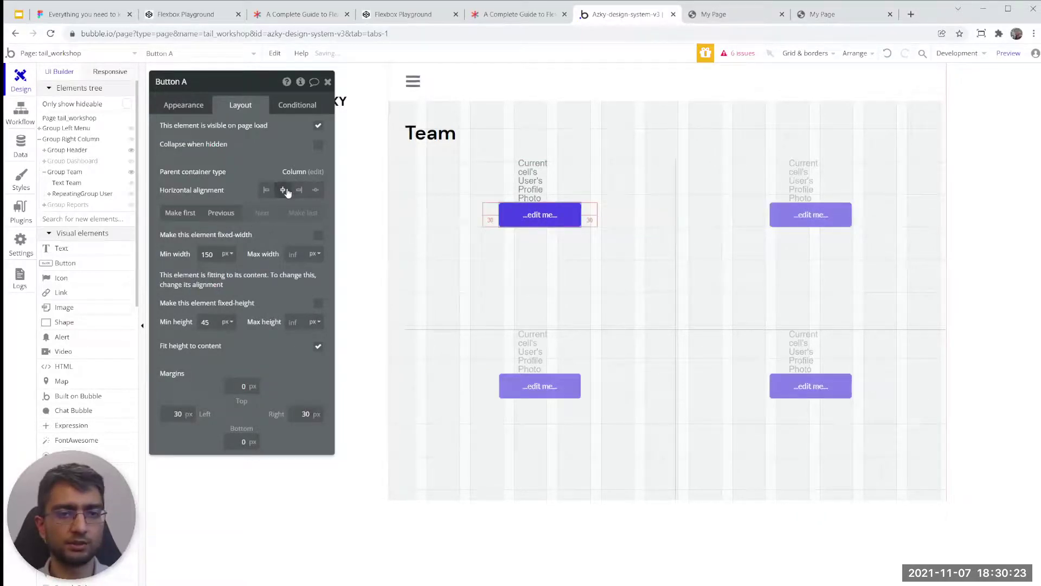
left_click(316, 190)
left_click(239, 386)
type("4")
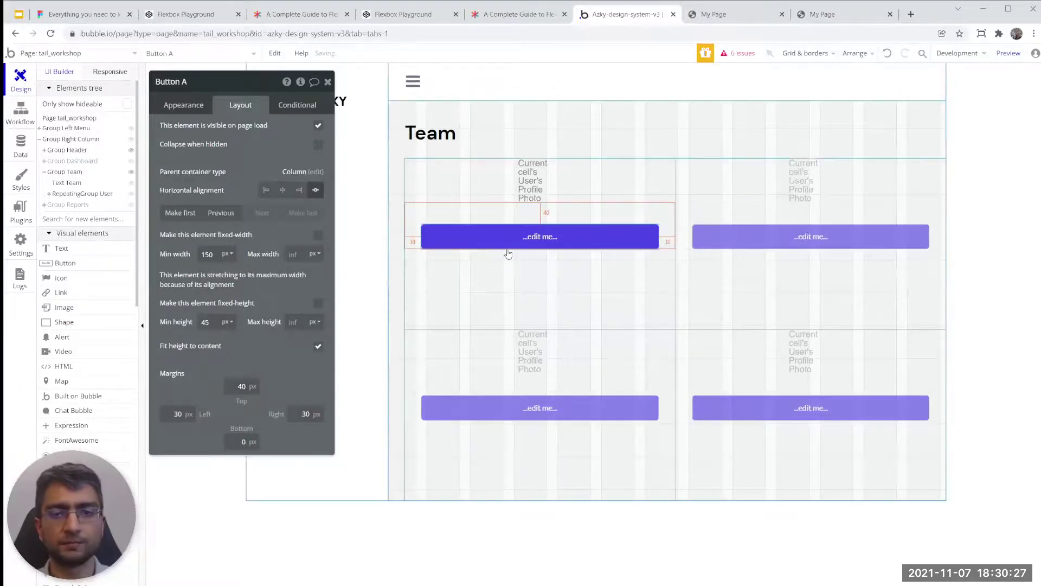
- Review the User repeating group's appearance settings, then reload the preview and narrow it to check how the team grid responds
left_click(530, 273)
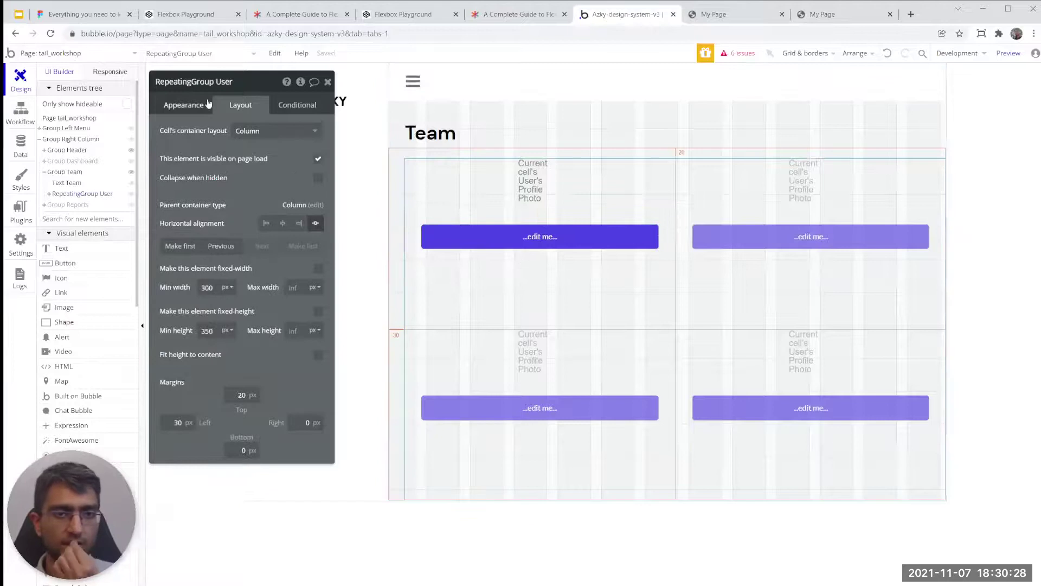
left_click(179, 104)
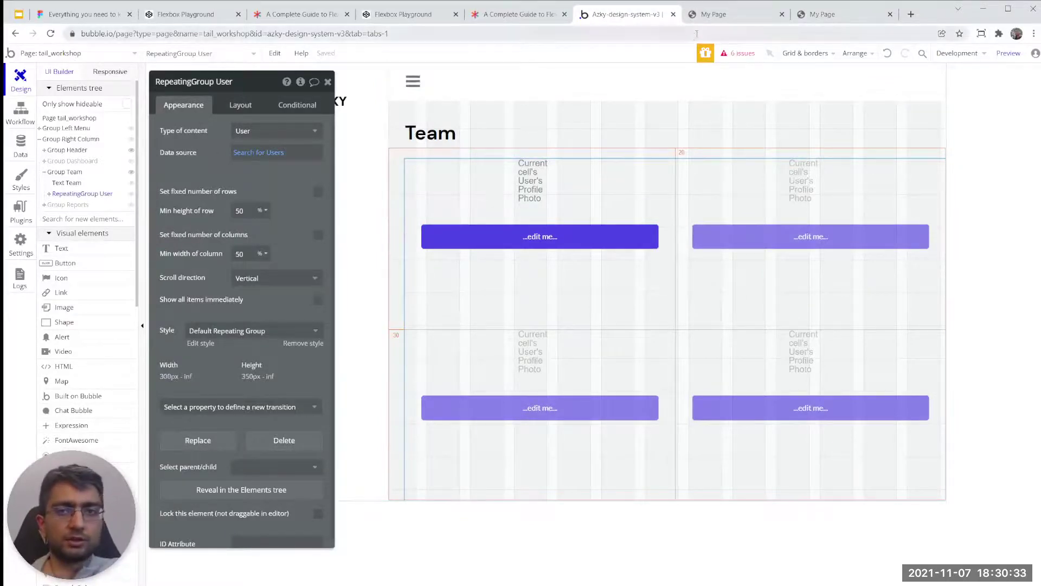
left_click(713, 15)
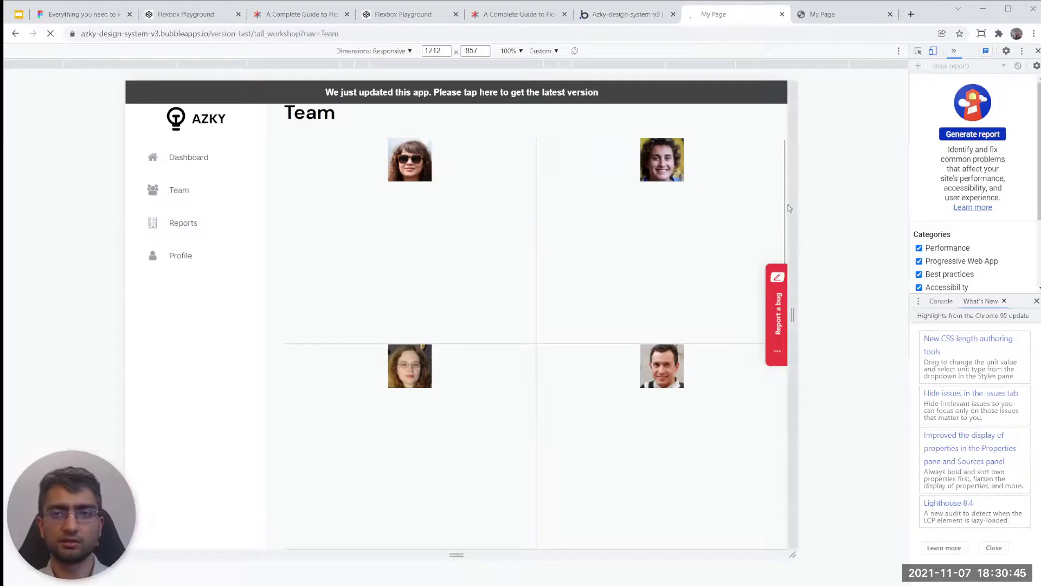
left_click(624, 14)
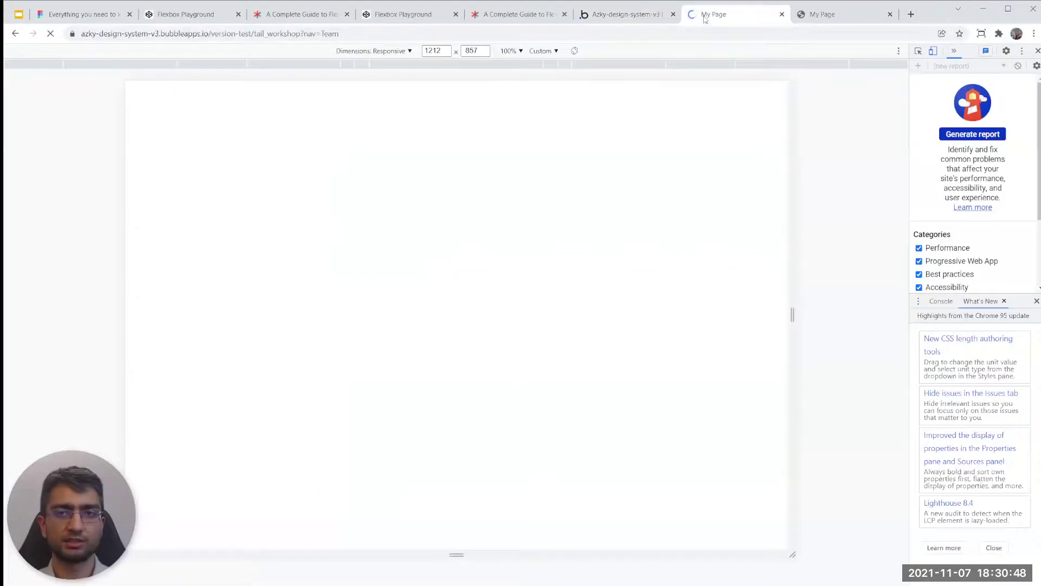
left_click(711, 14)
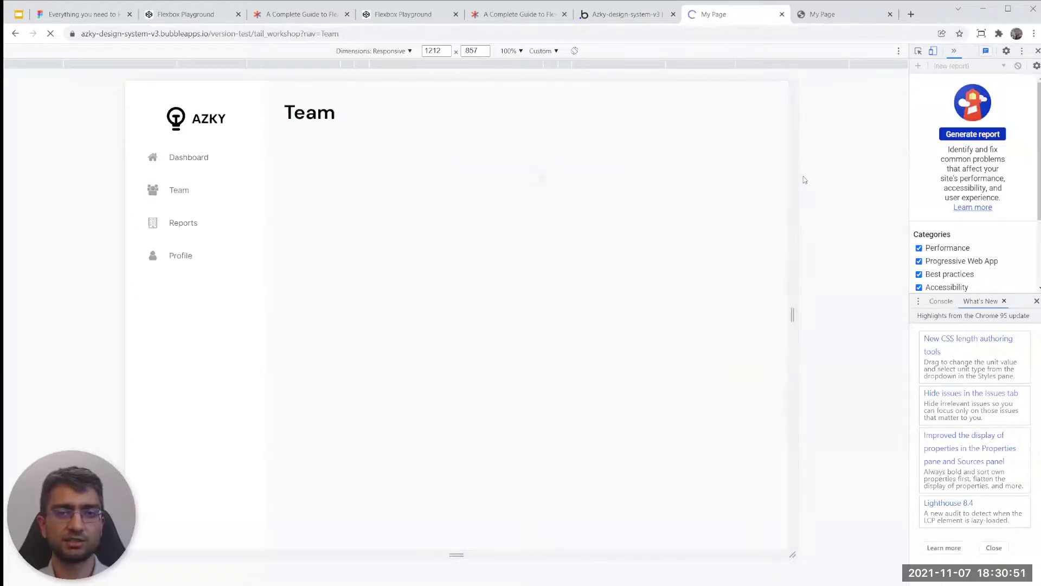
left_click_drag(797, 190, 691, 185)
left_click(636, 20)
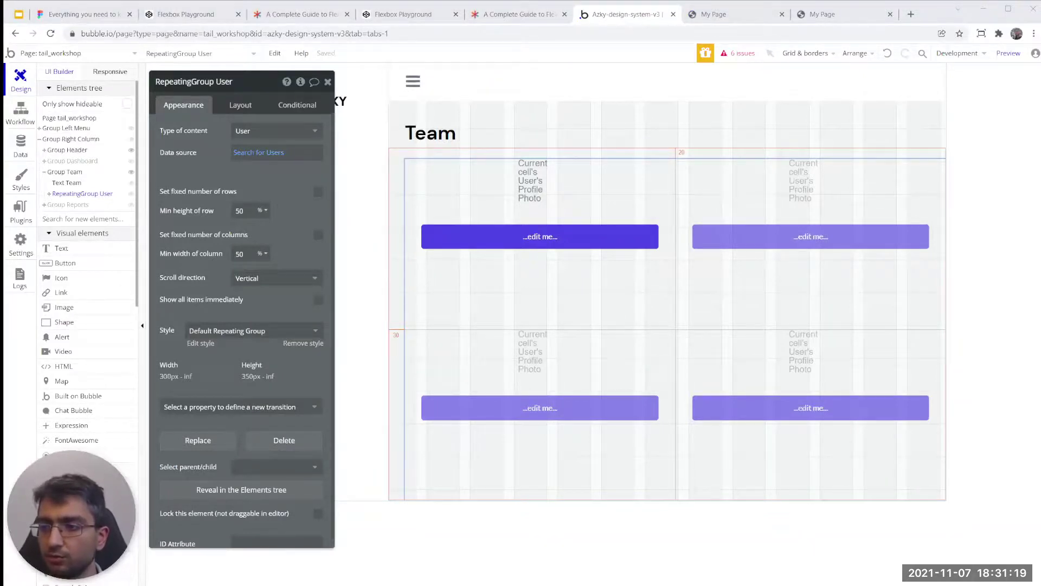
- Delete the button and the profile photo from the repeating group's first cell
left_click(536, 238)
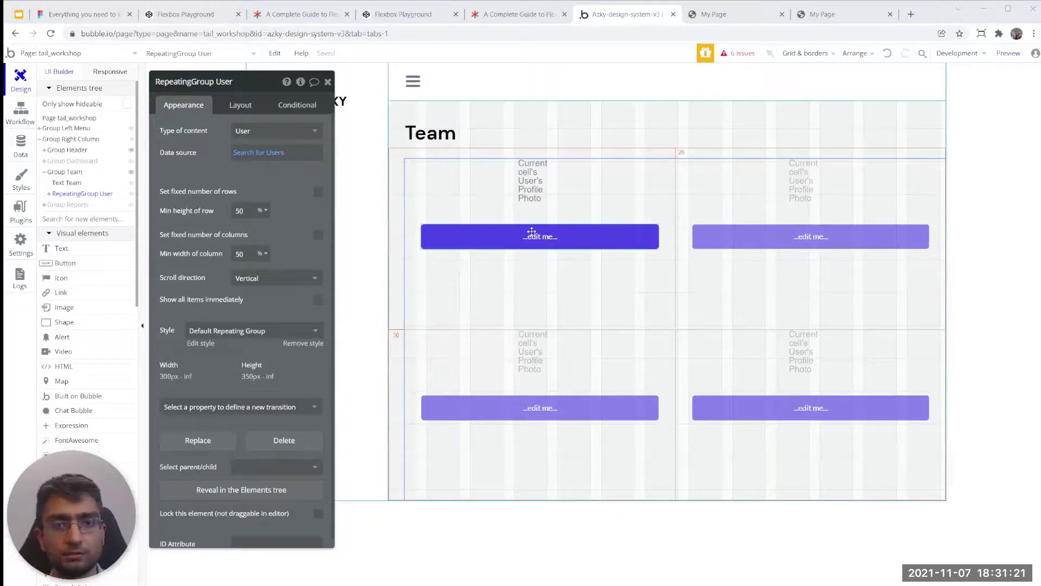
key("Delete")
left_click(530, 193)
key("Delete")
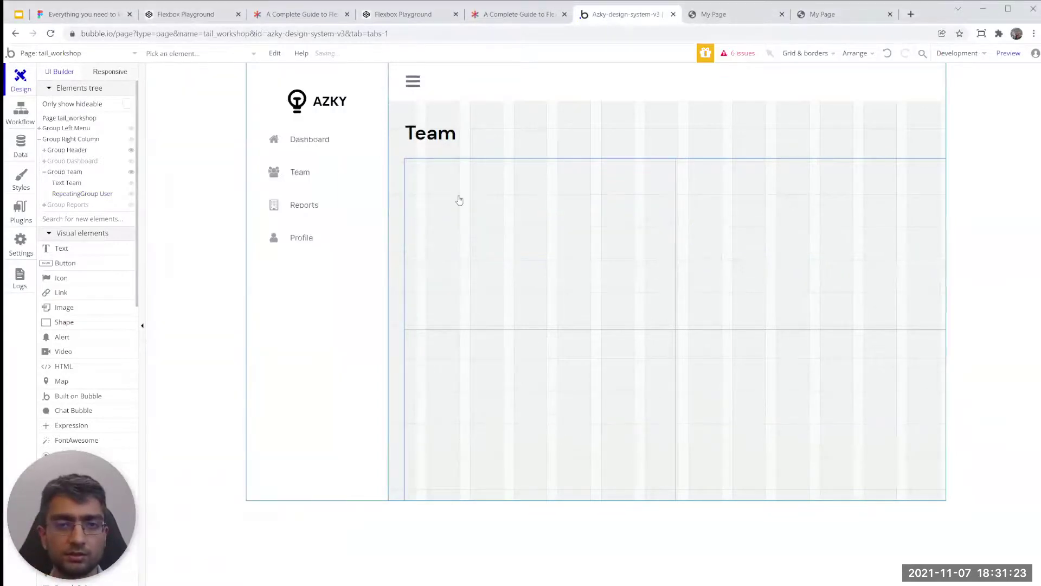
- Set the User repeating group's minimum row height and minimum column width to 100% each
left_click(459, 198)
left_click(239, 105)
left_click(202, 105)
left_click(254, 210)
type("100")
left_click(252, 252)
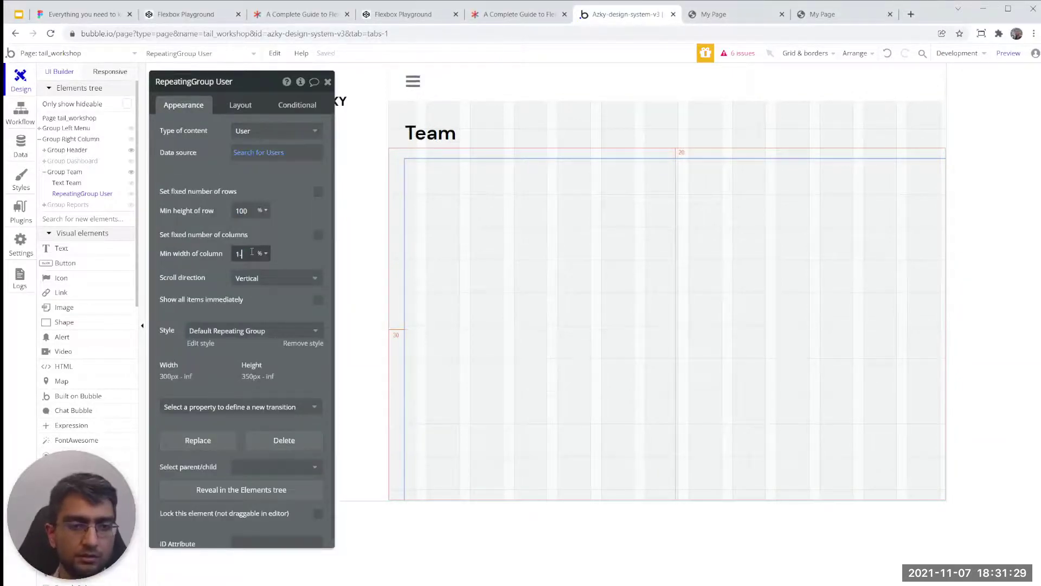
type("100")
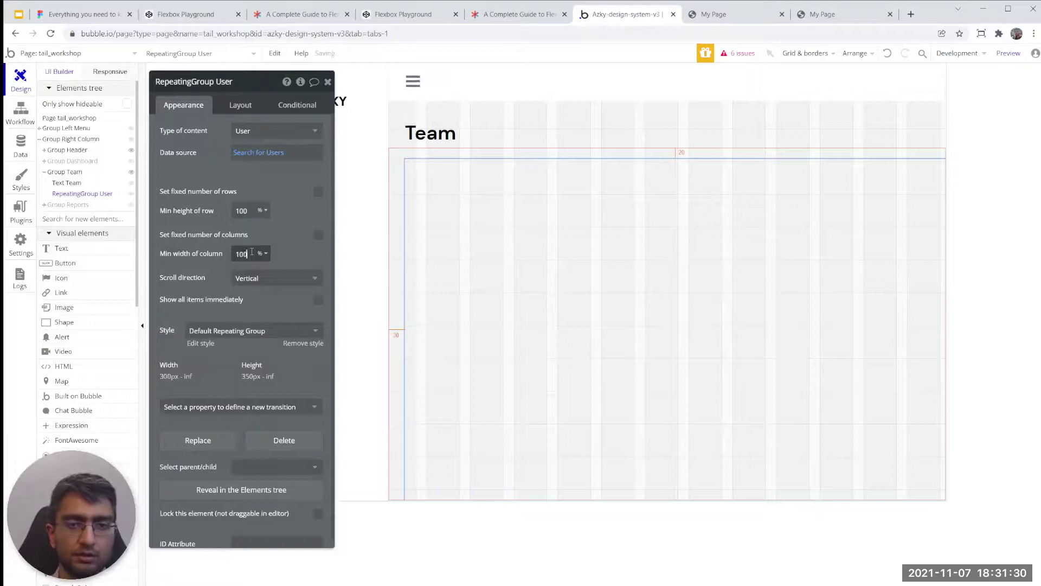
- Paste the Group User card into the repeating group's cell and expand it in the elements tree to inspect its contents
left_click(466, 238)
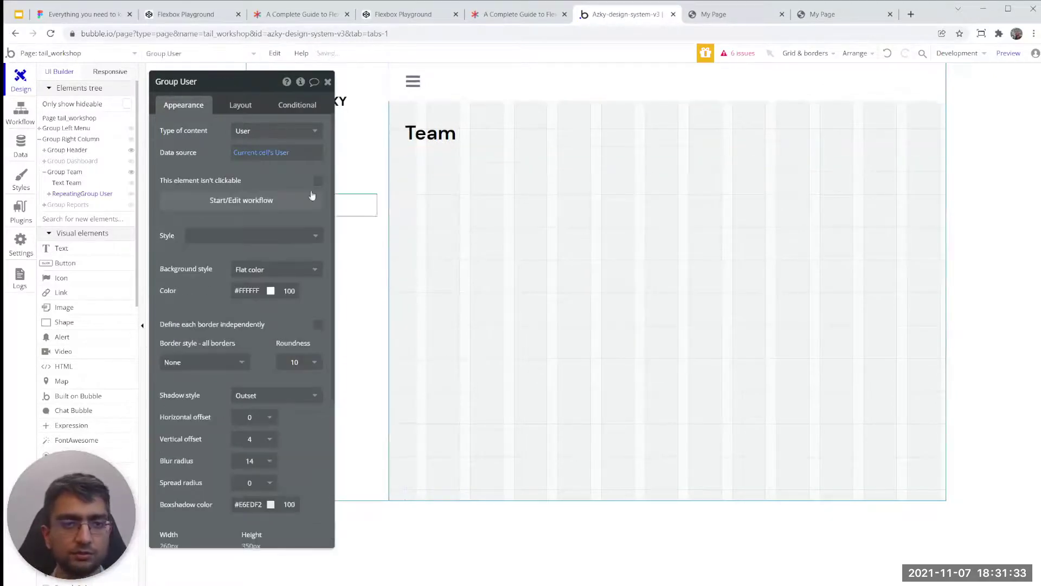
left_click(63, 194)
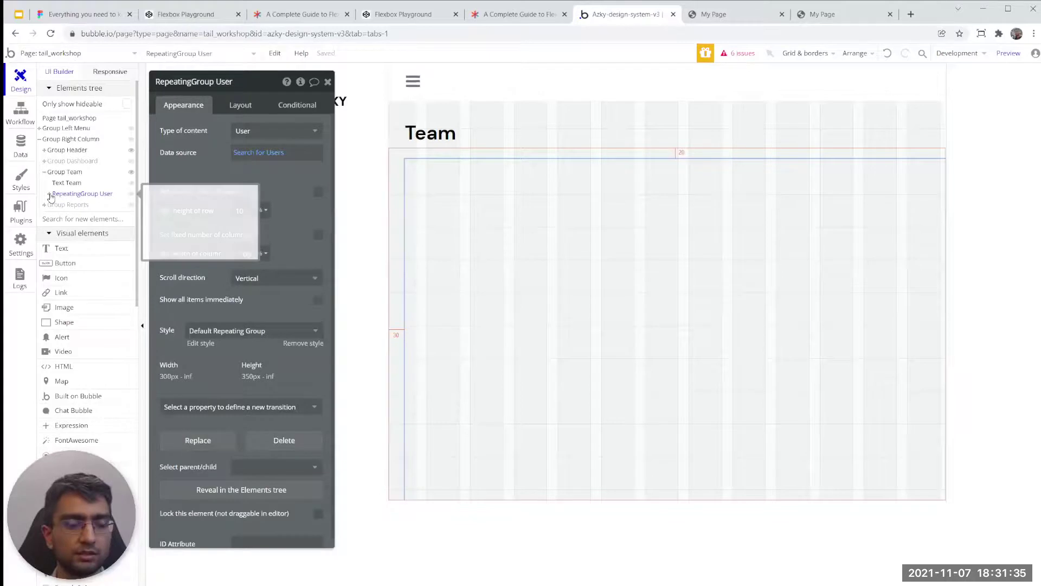
left_click(68, 206)
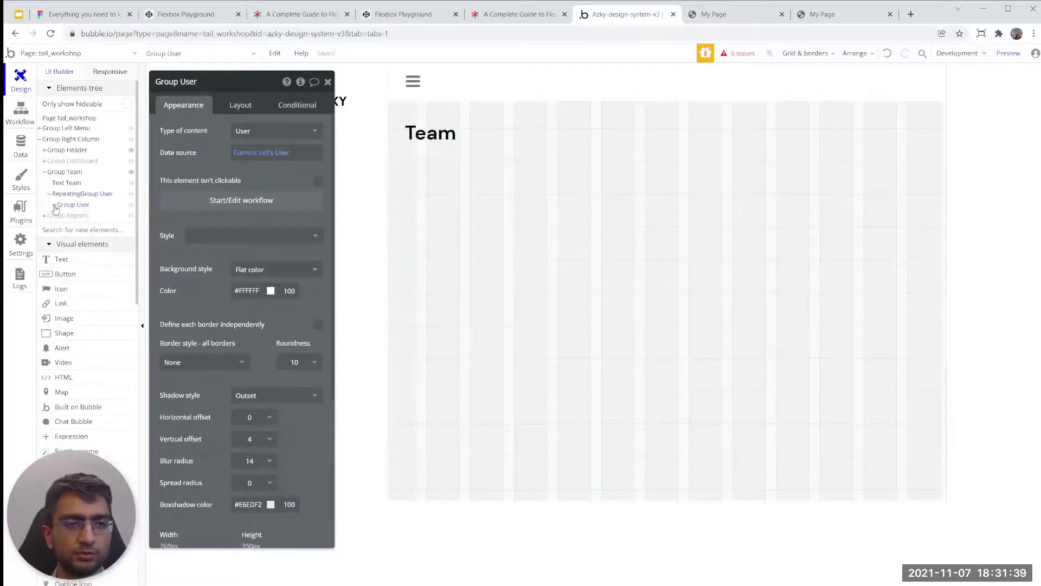
left_click(54, 205)
left_click(84, 232)
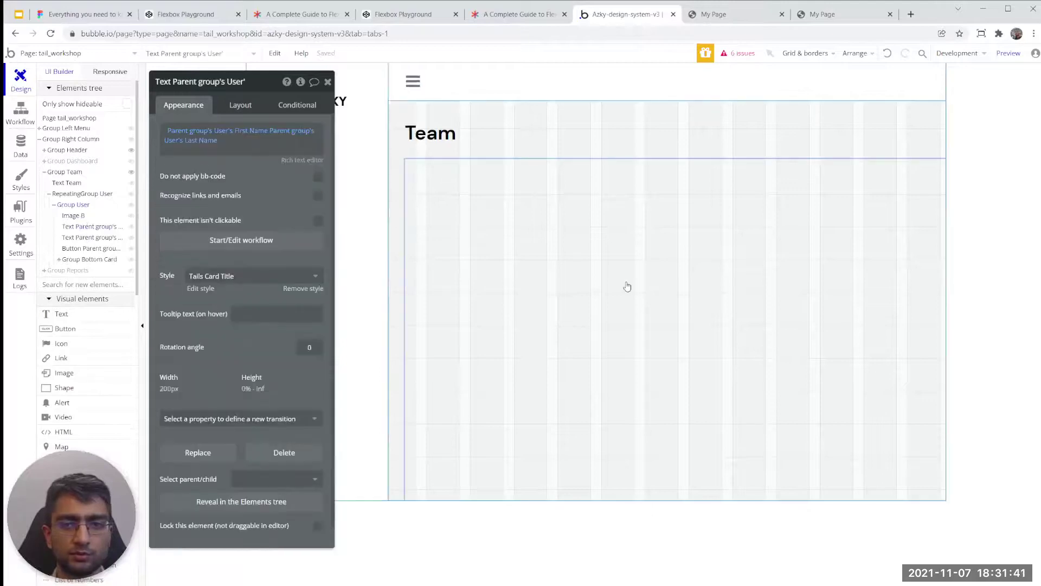
- Inspect the layout settings of the Group User card, its Image B and its name text
left_click(623, 257)
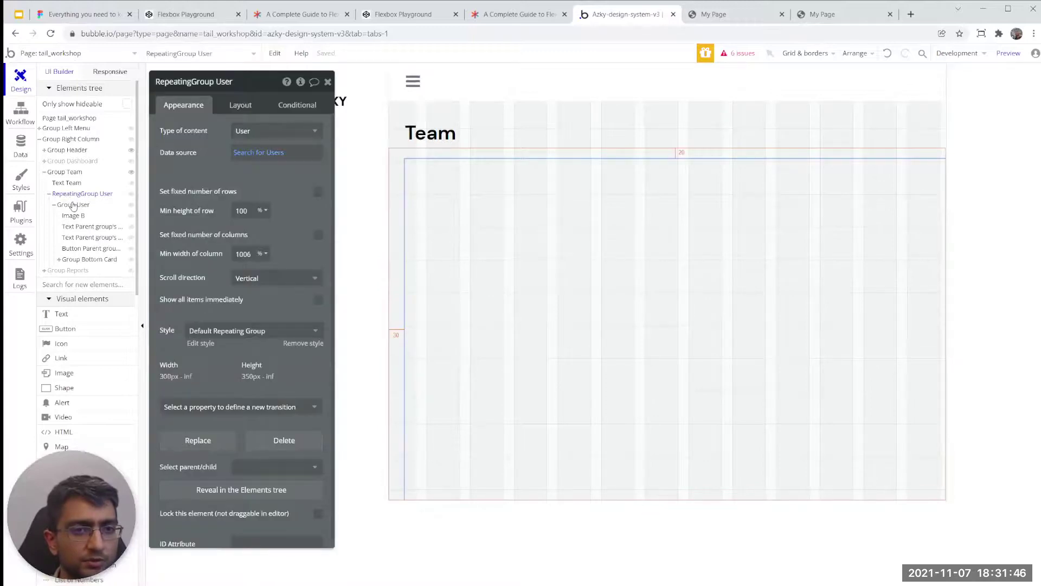
left_click(73, 205)
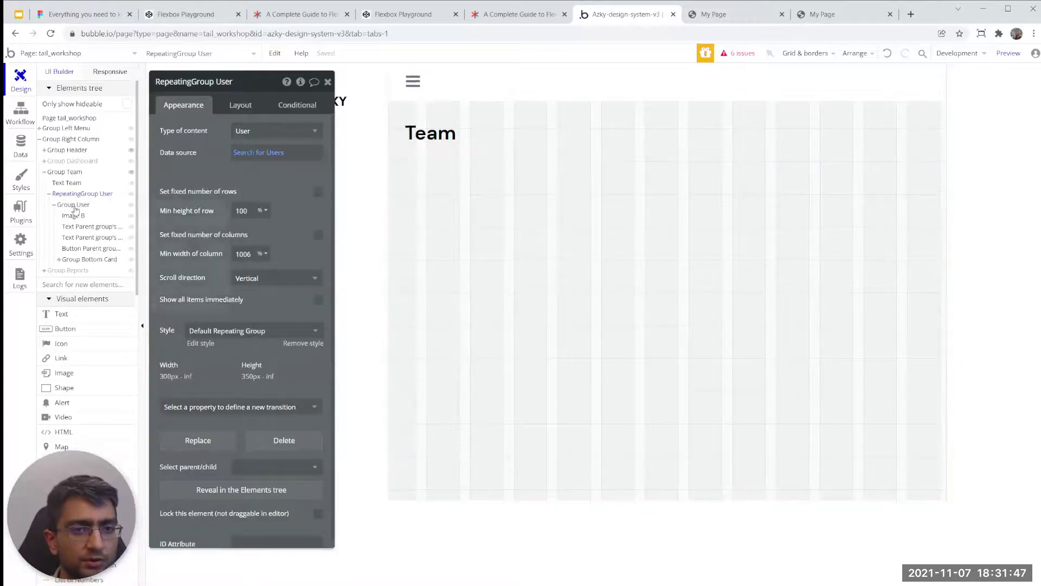
left_click(241, 106)
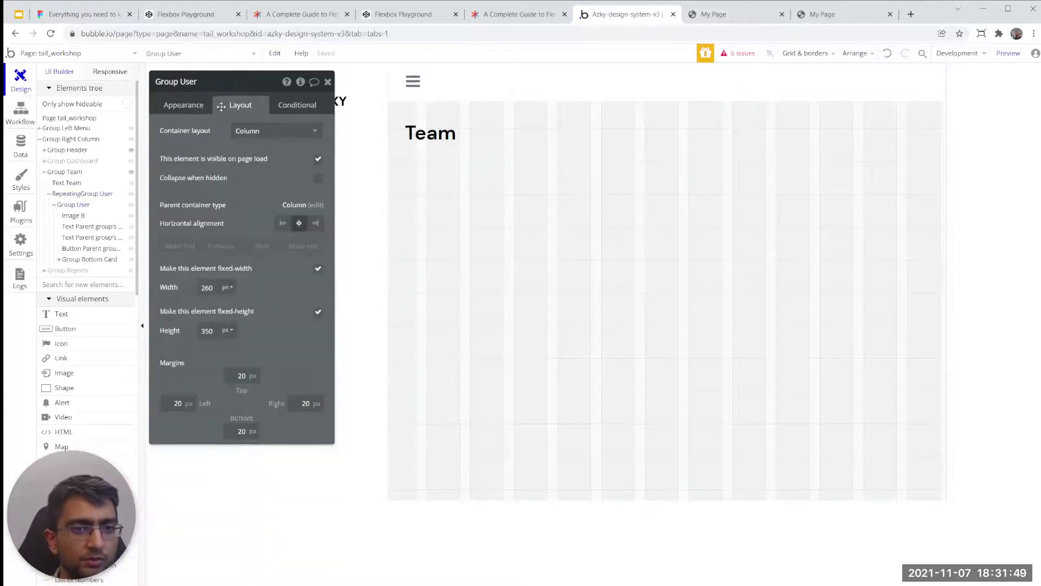
left_click(76, 216)
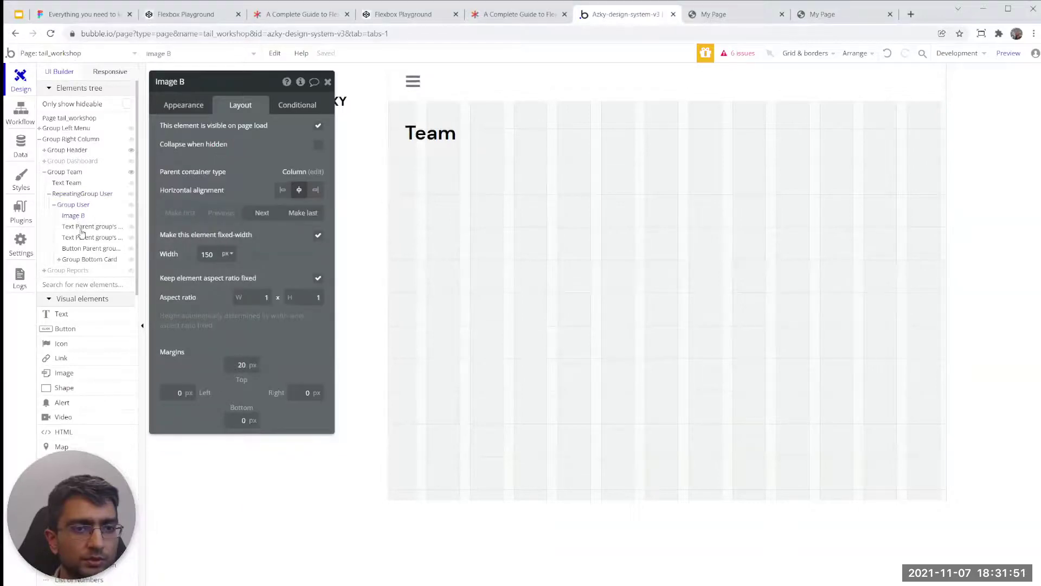
left_click(81, 228)
- Correct the User repeating group's minimum column width to 100%
left_click(82, 195)
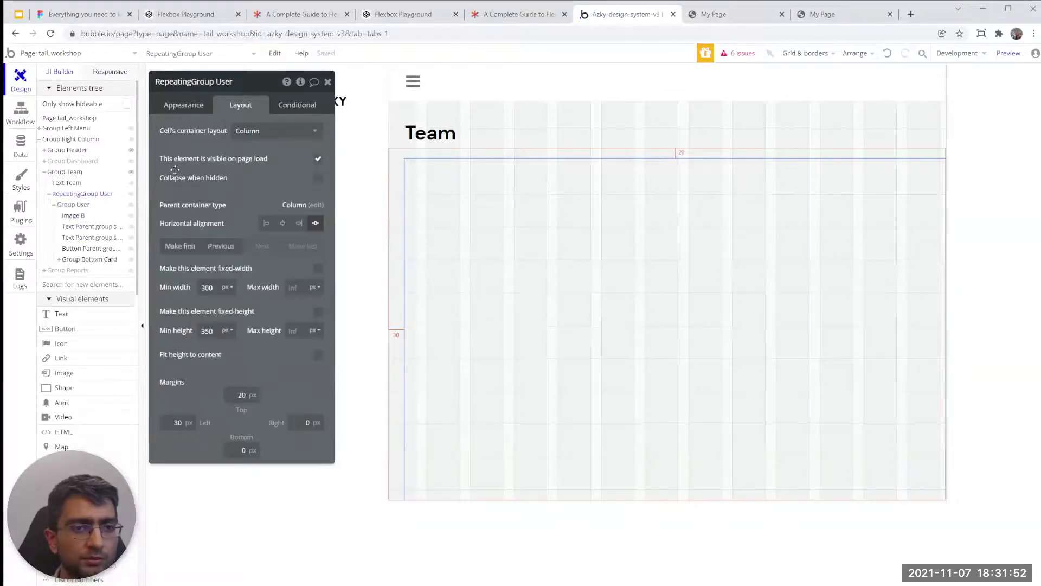
left_click(199, 108)
left_click(250, 254)
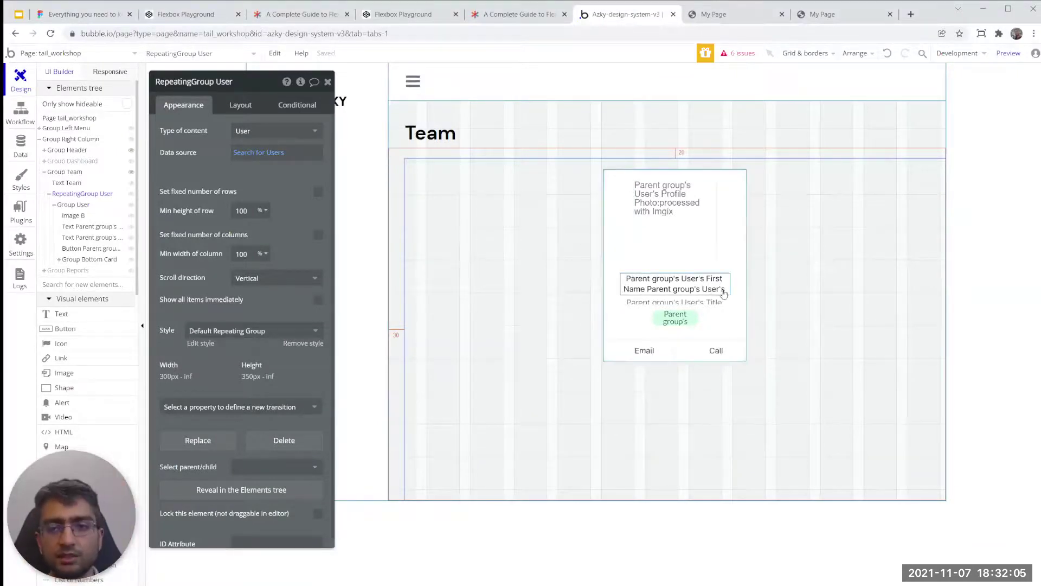
- Examine the layout settings of the user card and its image, name text, green button and Email/Call group
left_click(621, 205)
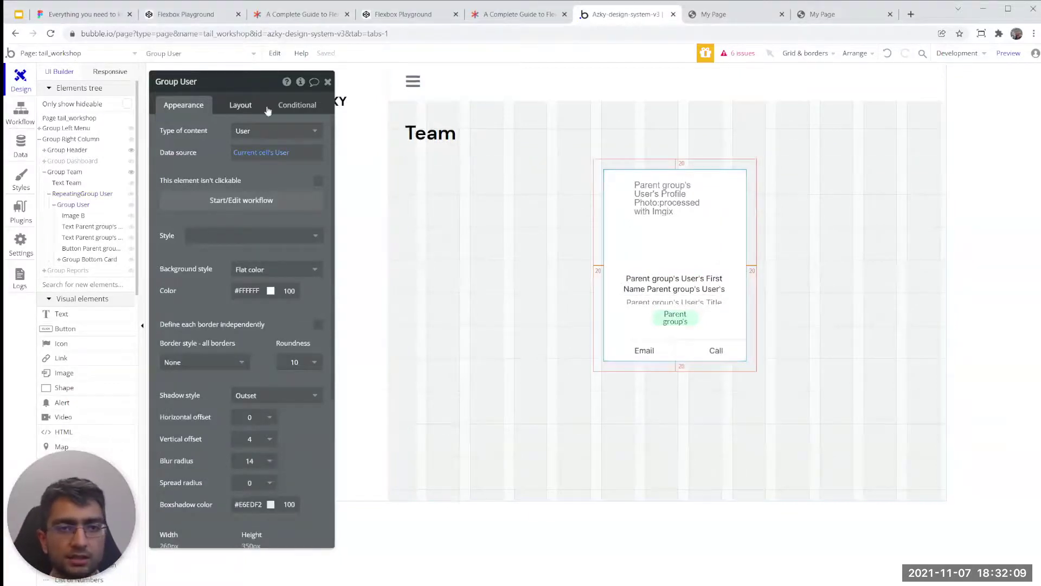
left_click(241, 107)
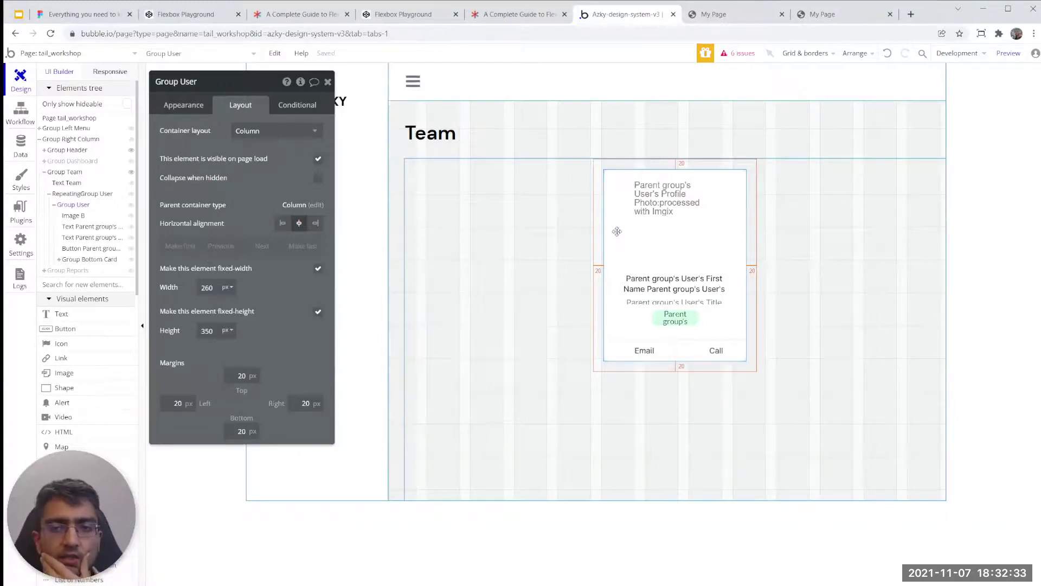
left_click(667, 199)
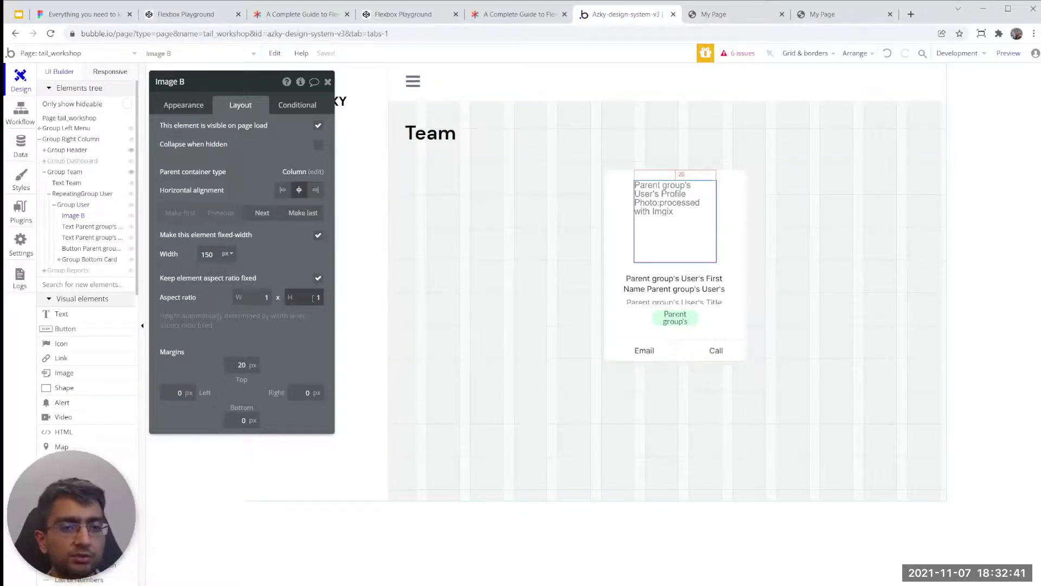
left_click(676, 279)
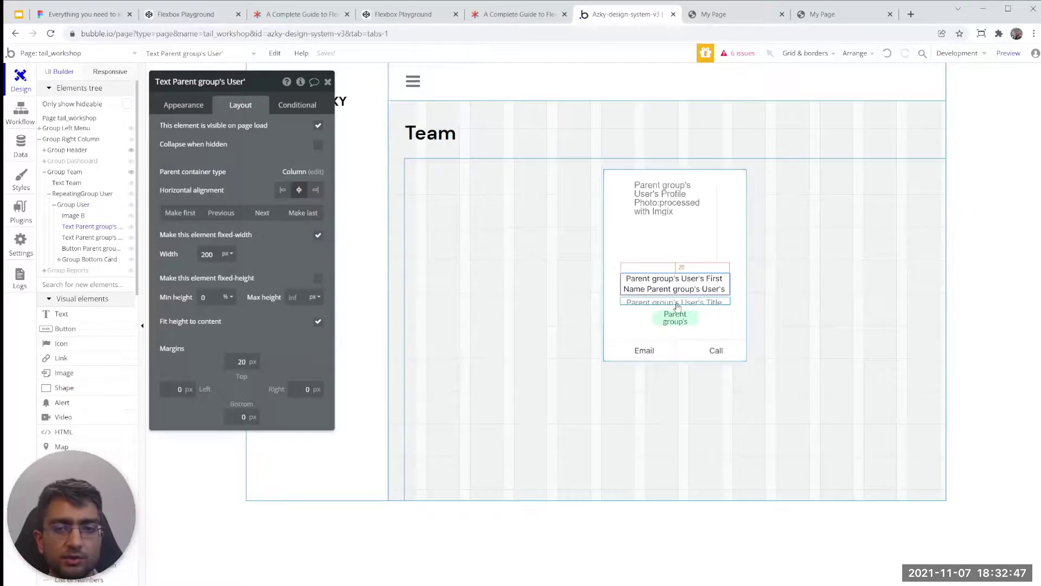
left_click(696, 324)
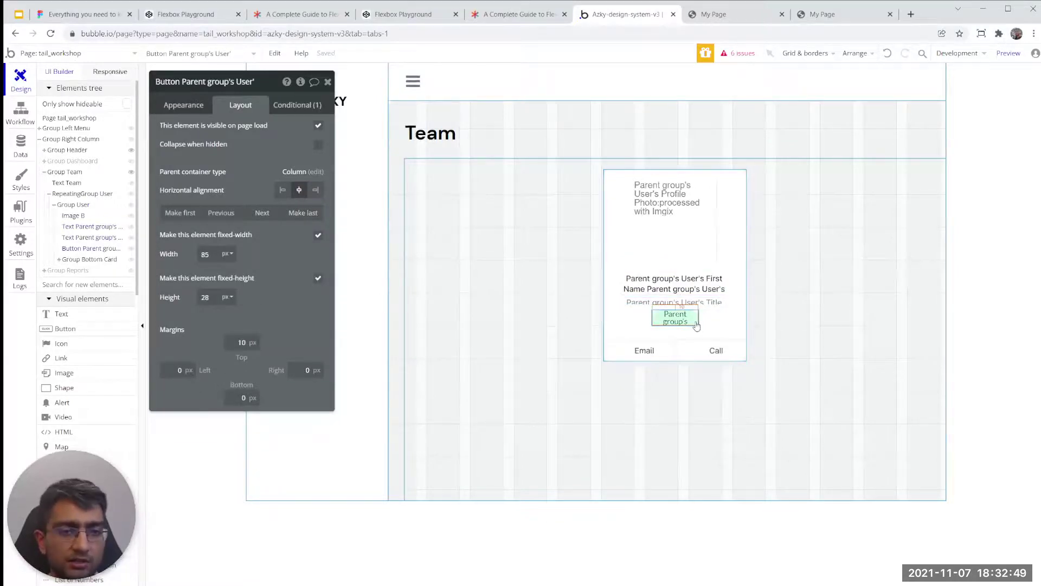
left_click(677, 333)
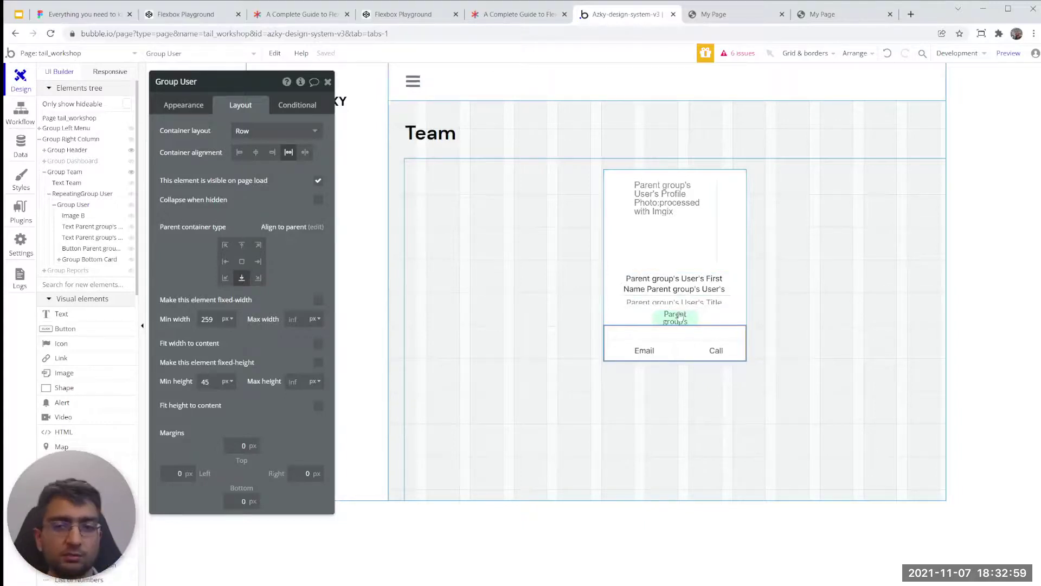
- Move the property editor clear of the canvas and compare the layouts of the left menu, user card and Email/Call row
left_click_drag(228, 83, 118, 79)
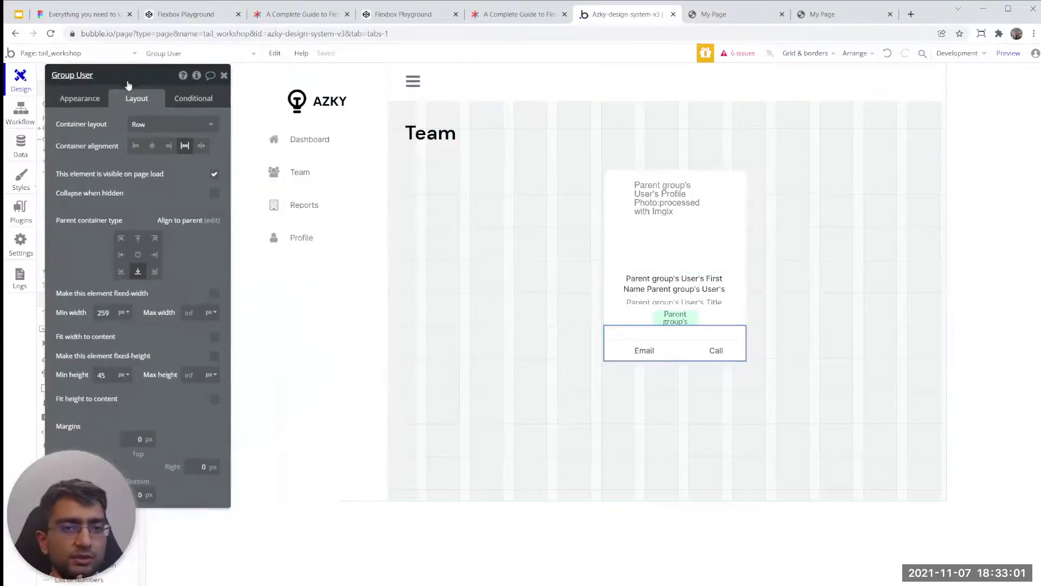
left_click(329, 301)
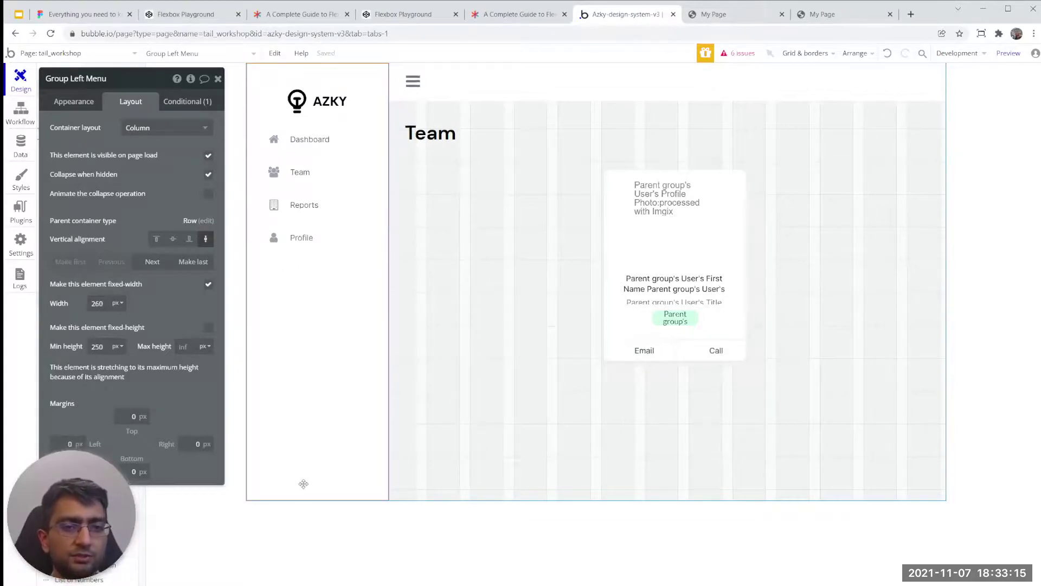
left_click(618, 319)
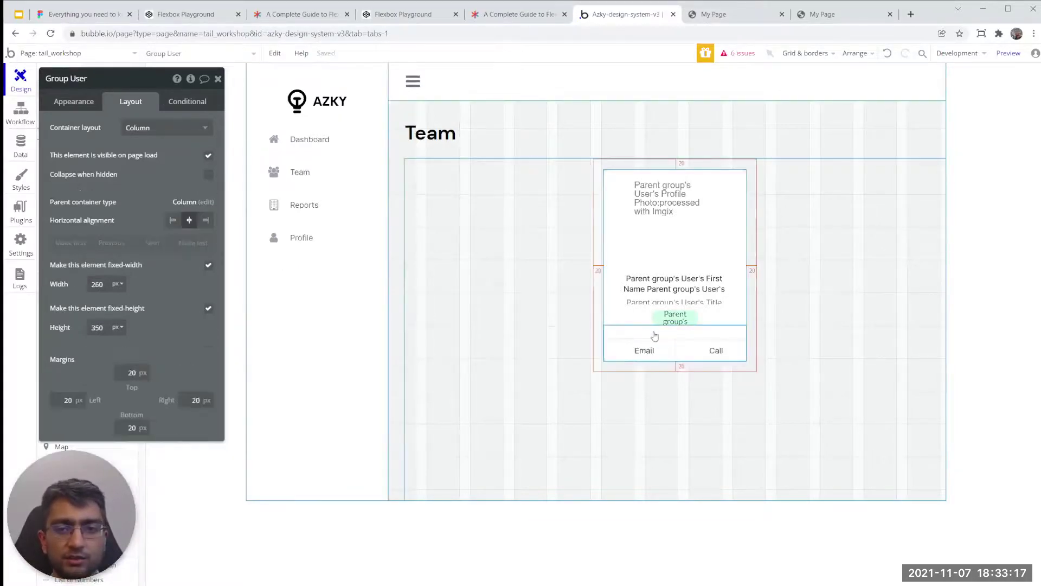
left_click(624, 332)
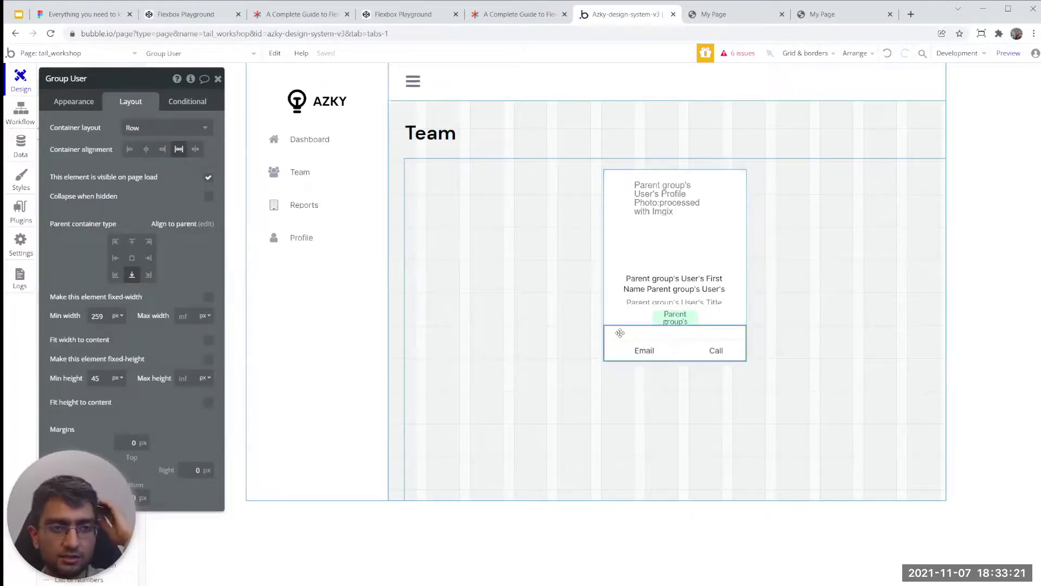
- Select the parent Group Bottom Card, reveal it in the elements tree, uncover the tree and expand the card's nested groups
left_click(68, 103)
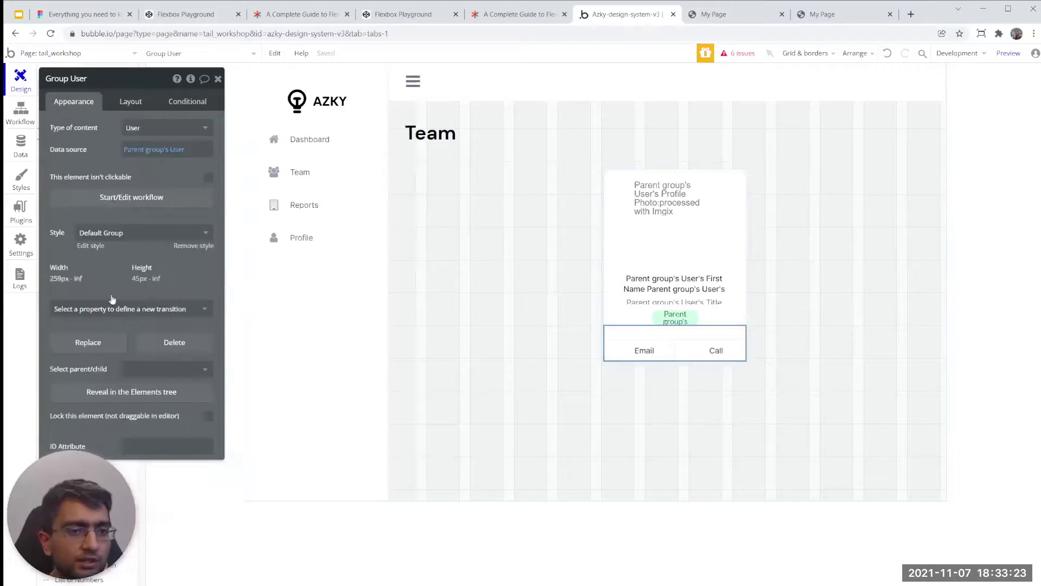
left_click(142, 375)
left_click(145, 402)
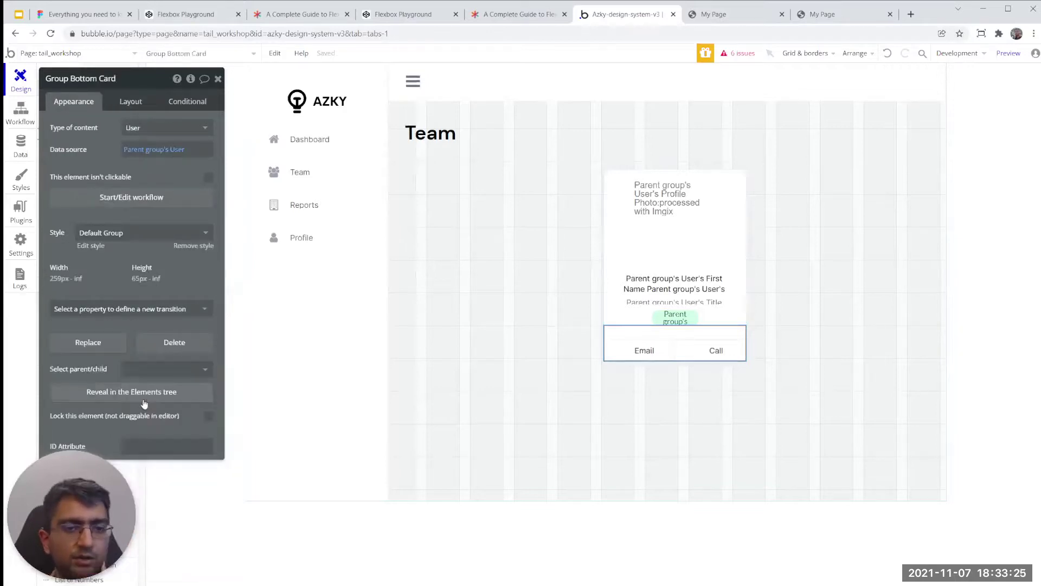
left_click_drag(96, 143, 241, 143)
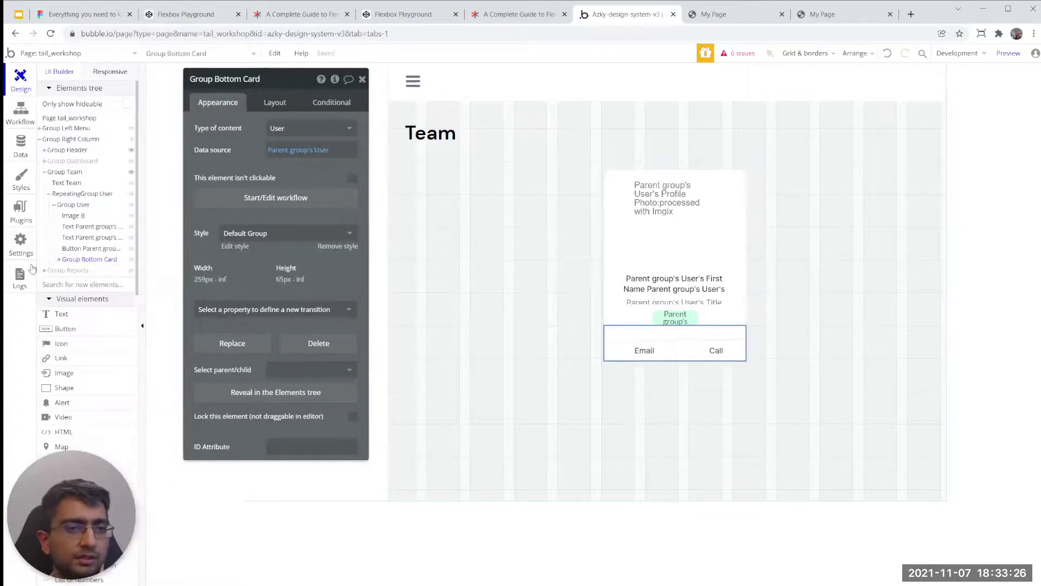
left_click(60, 262)
left_click(63, 271)
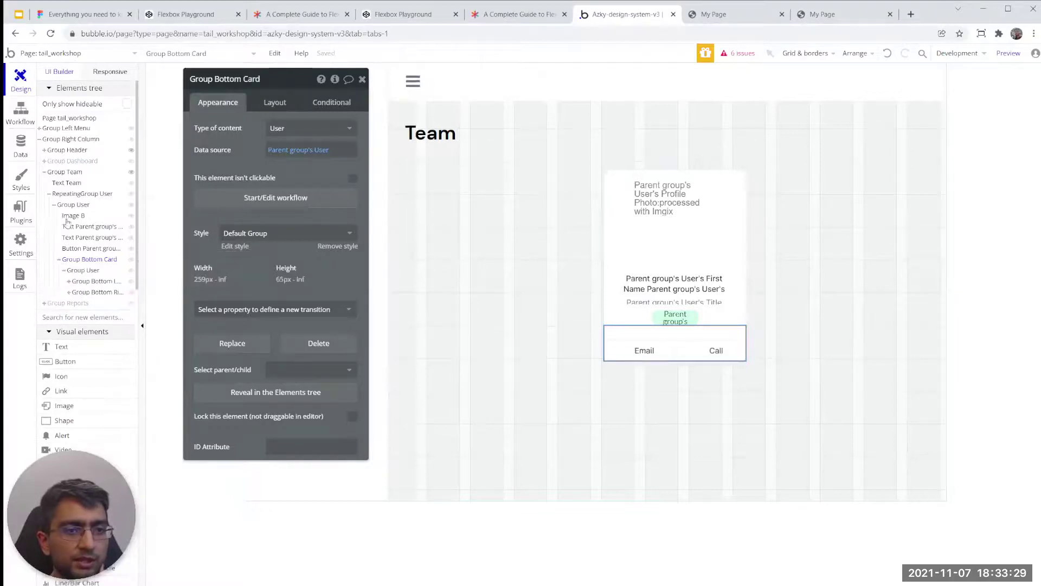
- Examine the layout settings of the Group User card, Image B, both text elements, the button and Group Bottom Card
left_click(73, 207)
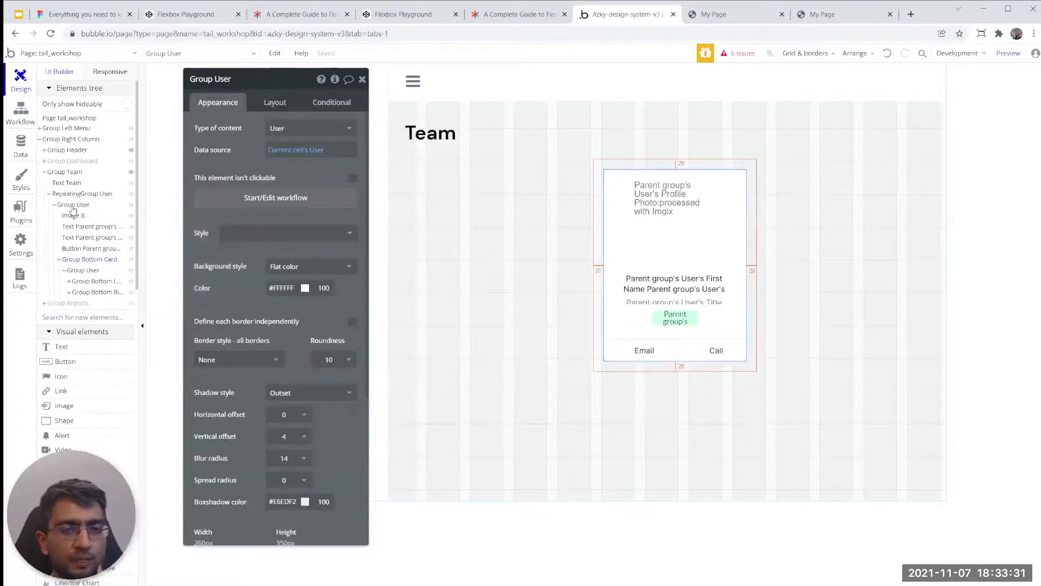
left_click(76, 216)
left_click(74, 205)
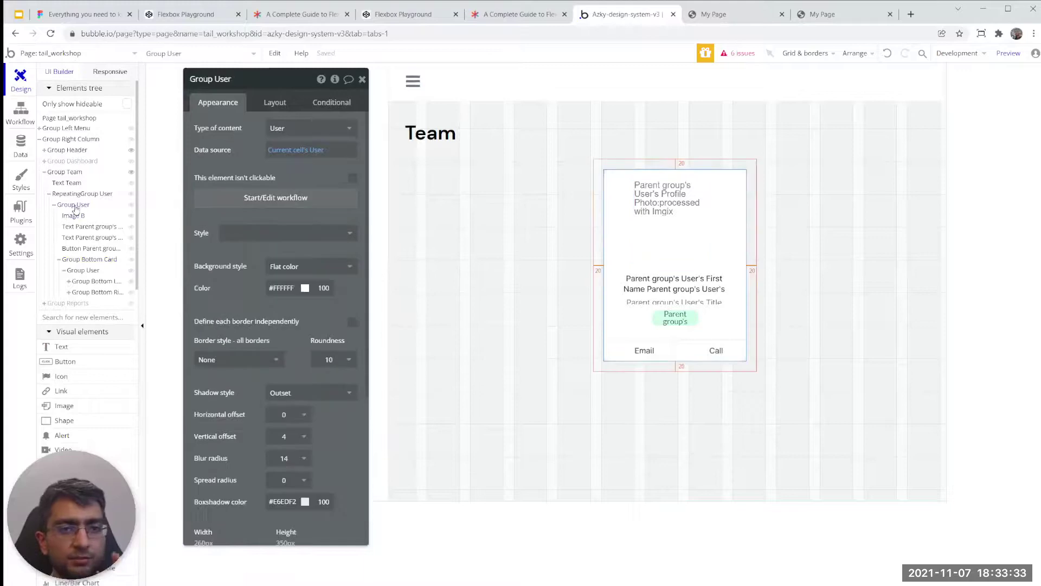
left_click(275, 102)
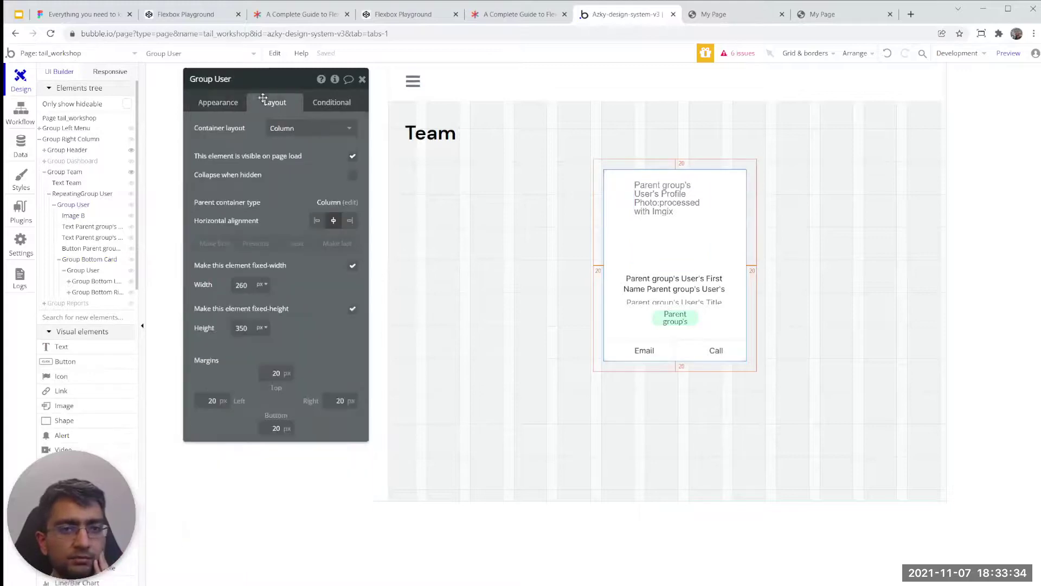
left_click(70, 217)
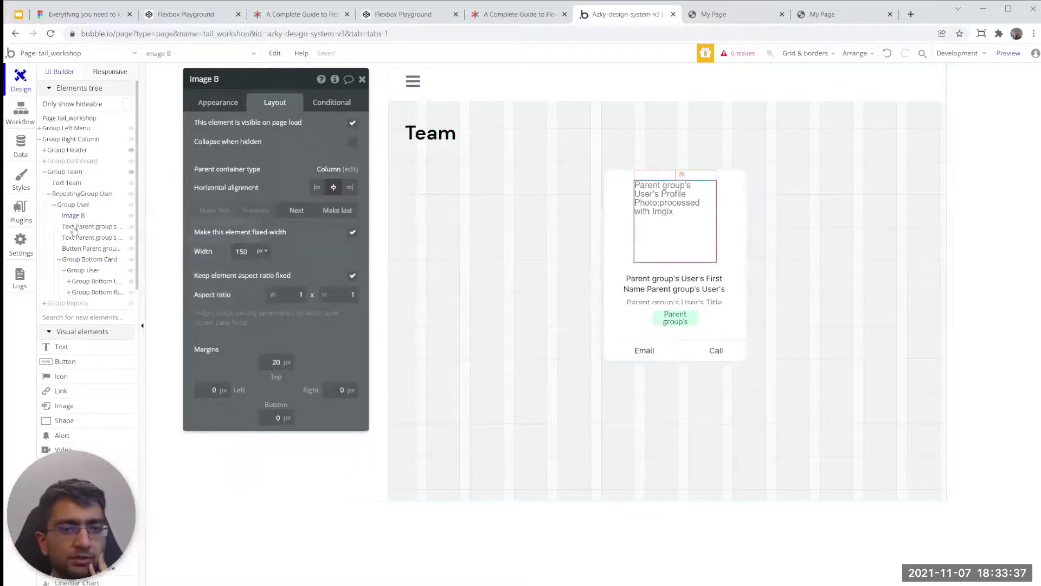
left_click(74, 228)
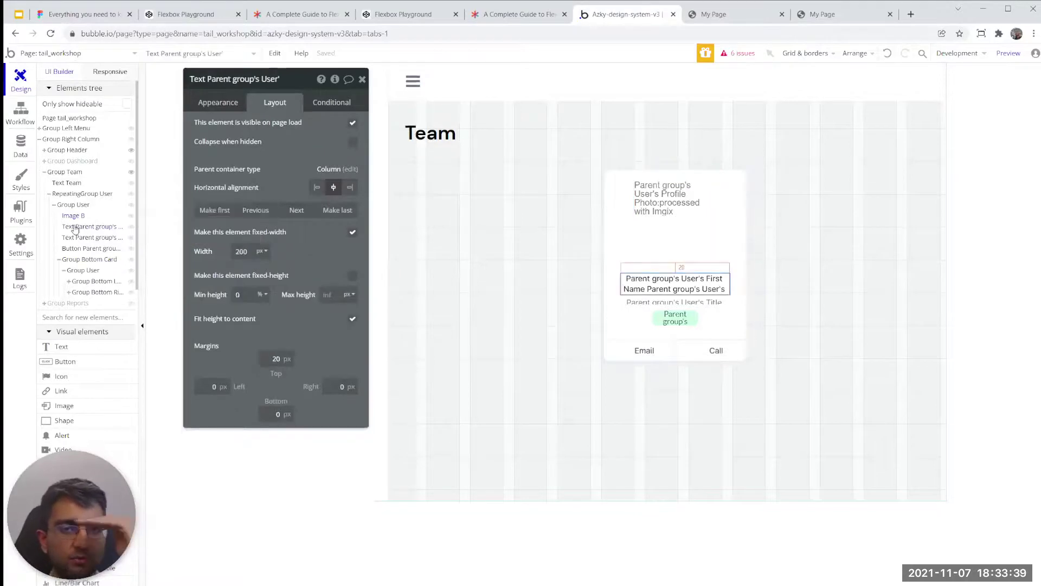
left_click(79, 238)
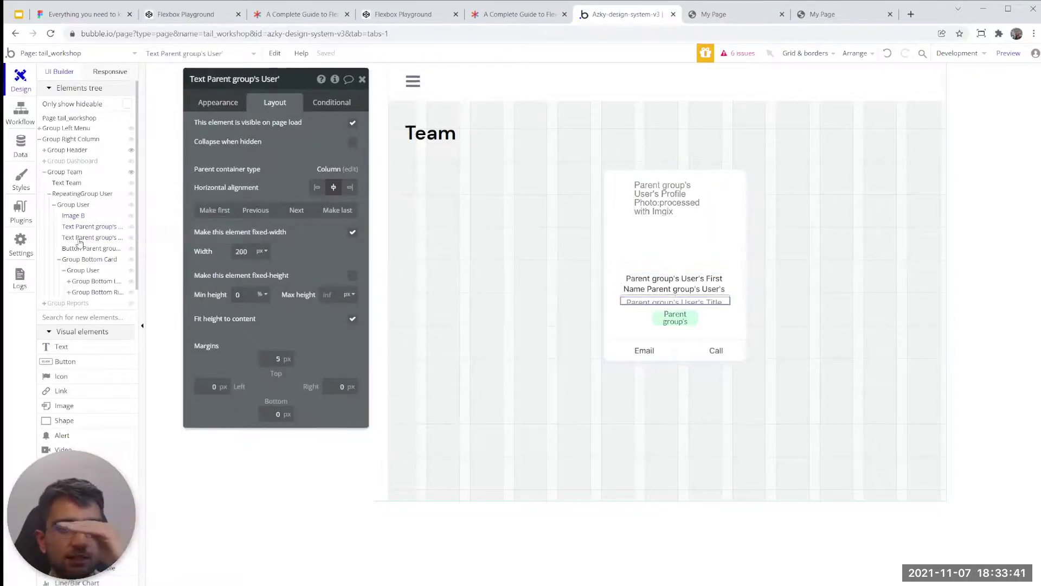
left_click(80, 249)
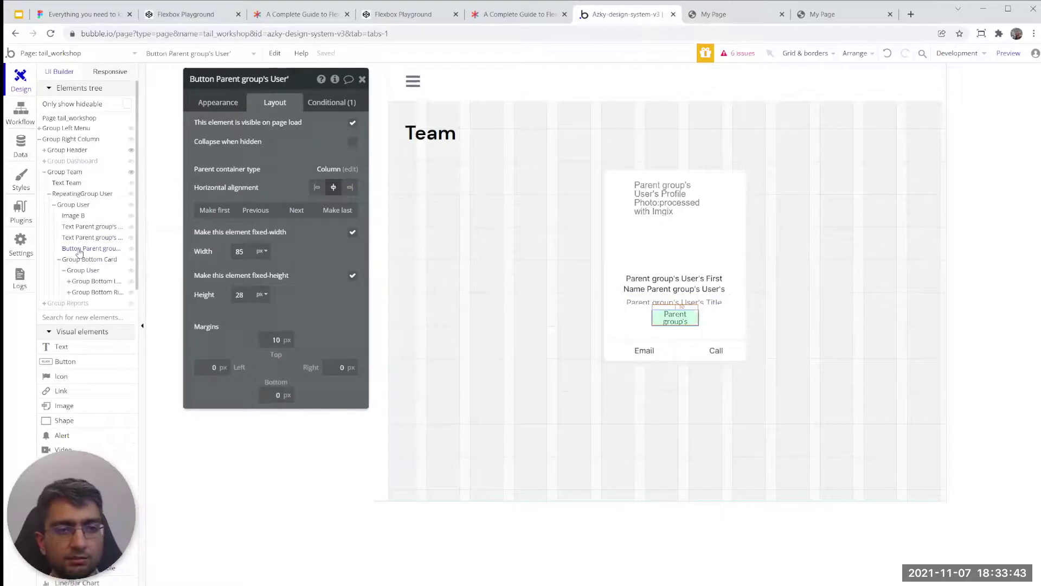
left_click(81, 260)
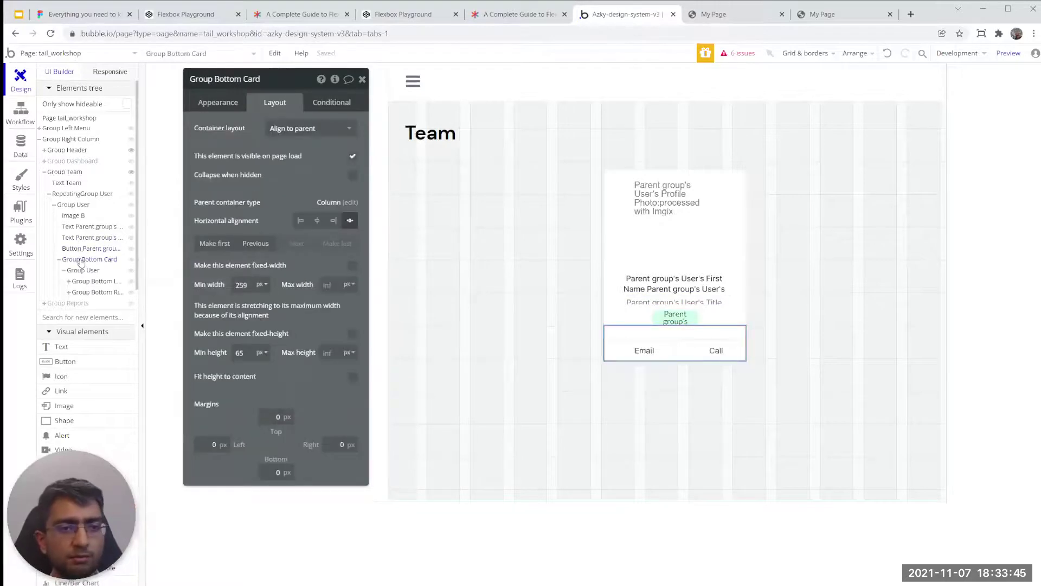
mouse_move(85, 263)
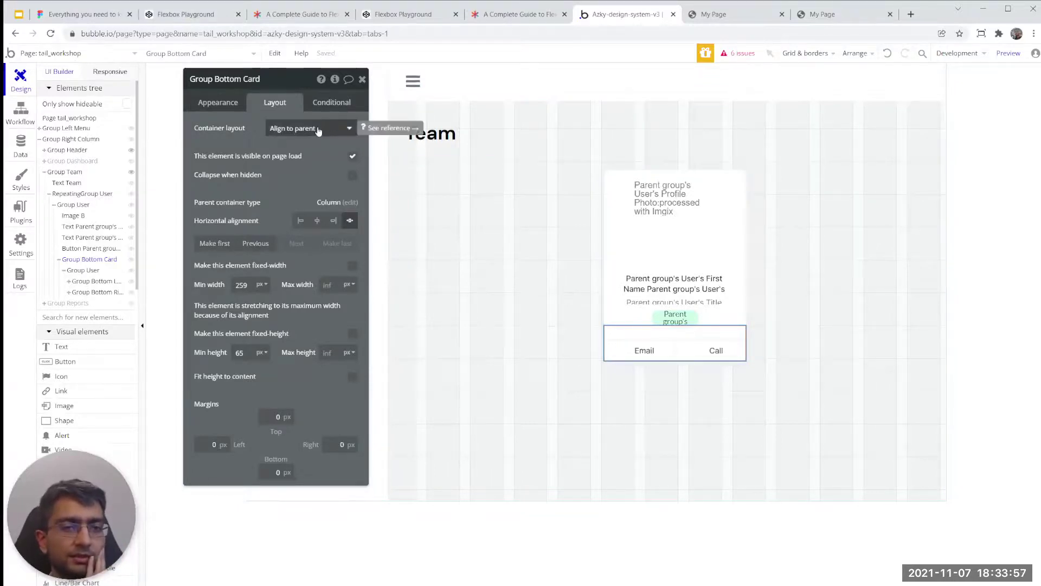
- Try top-centre alignment for the Group User row inside Group Bottom Card and return it to bottom-centre
left_click(84, 270)
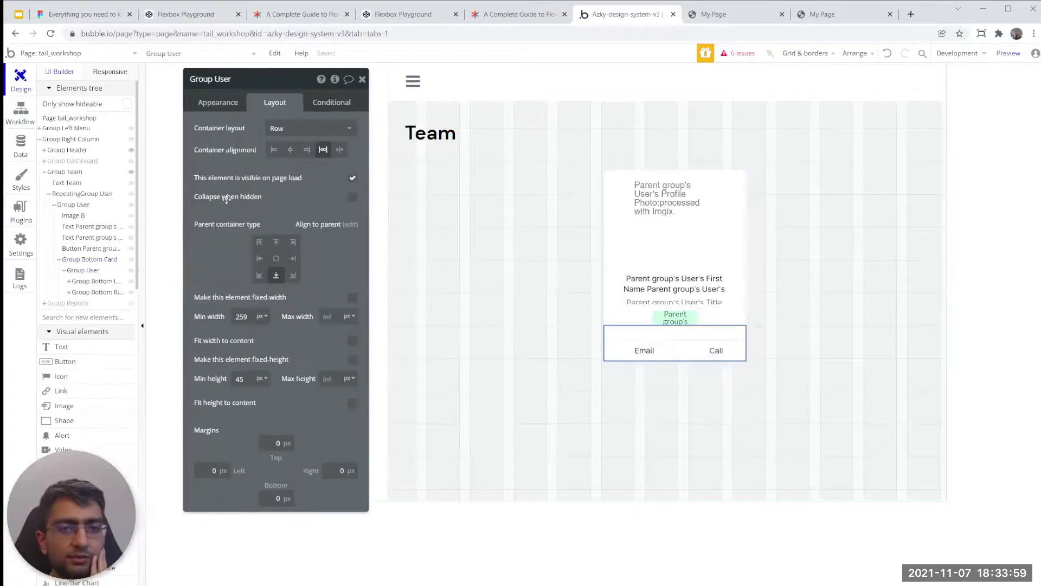
left_click(276, 244)
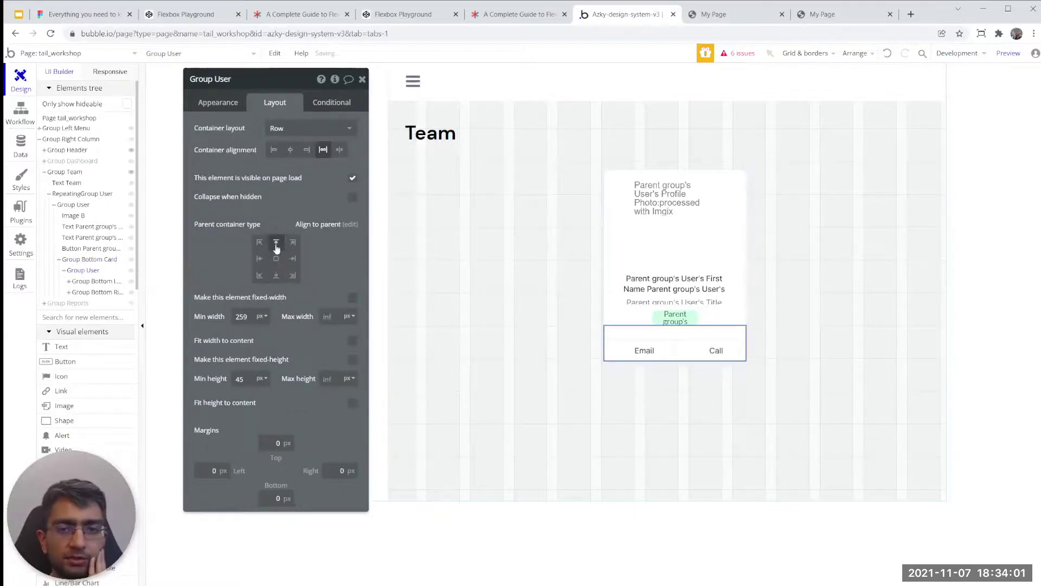
left_click_drag(76, 271, 271, 275)
left_click(276, 275)
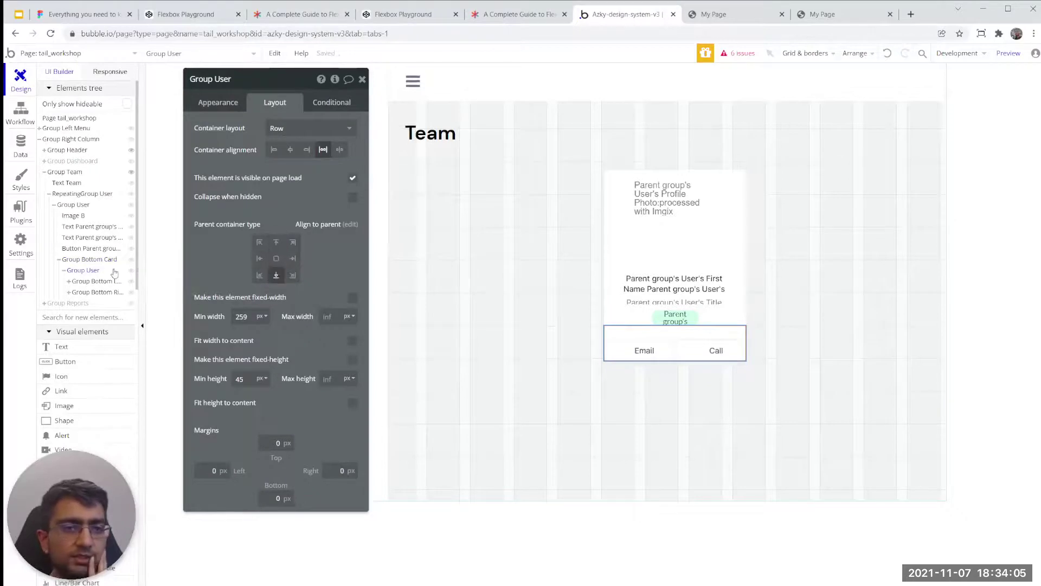
left_click(93, 282)
left_click(92, 272)
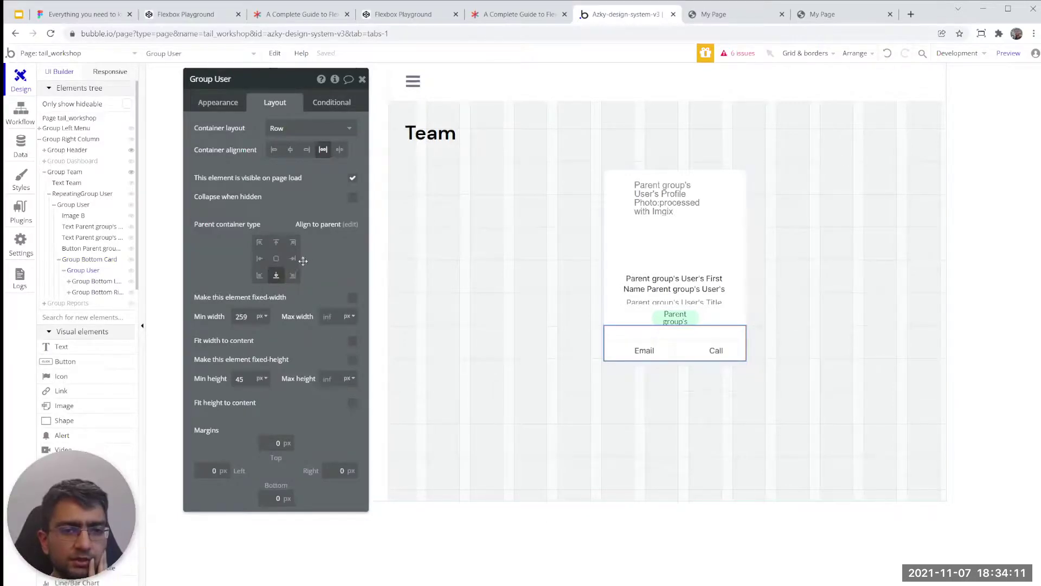
left_click(276, 242)
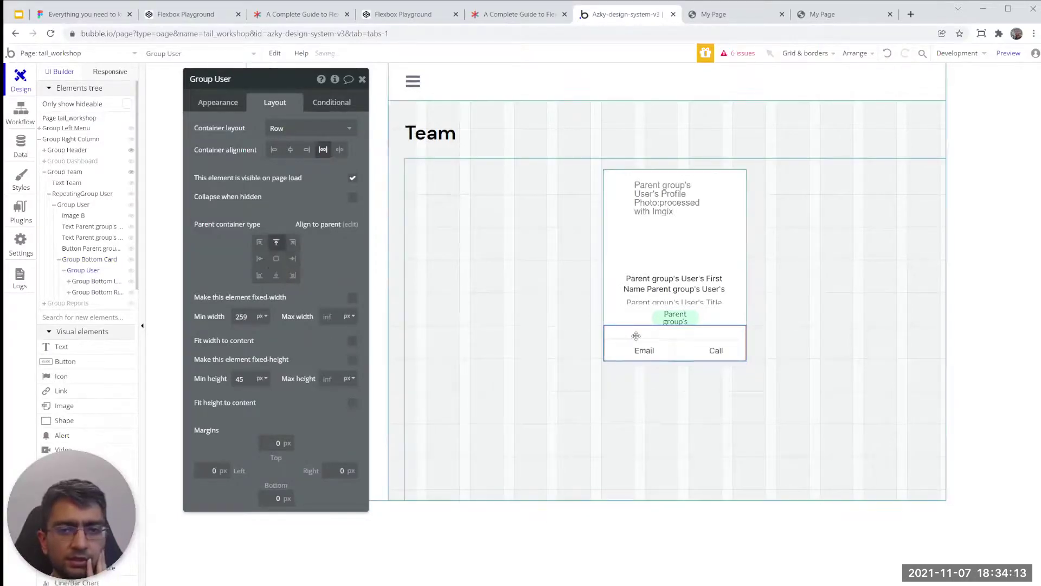
left_click(658, 344)
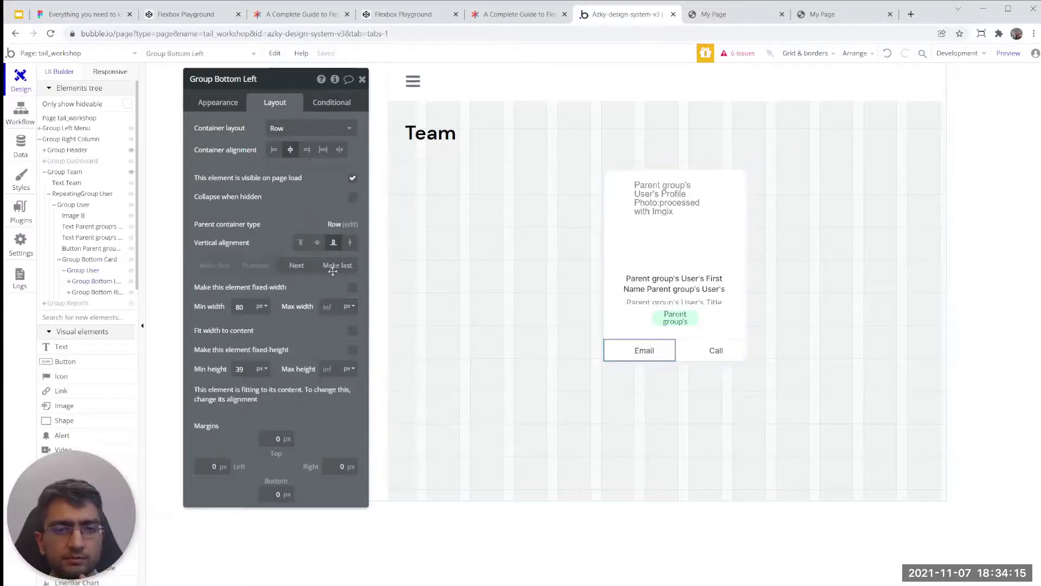
left_click(83, 270)
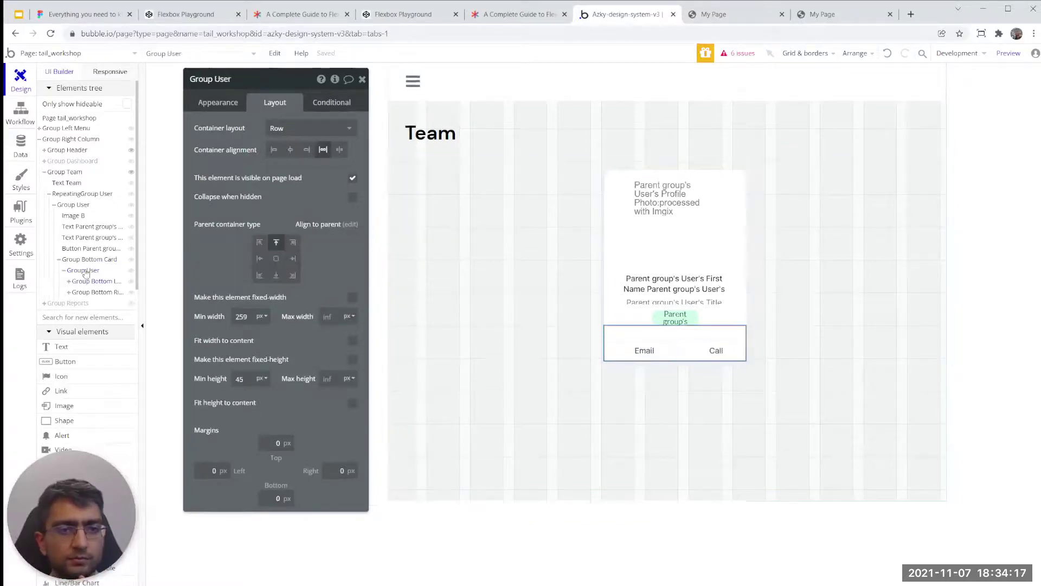
left_click(277, 275)
left_click(94, 261)
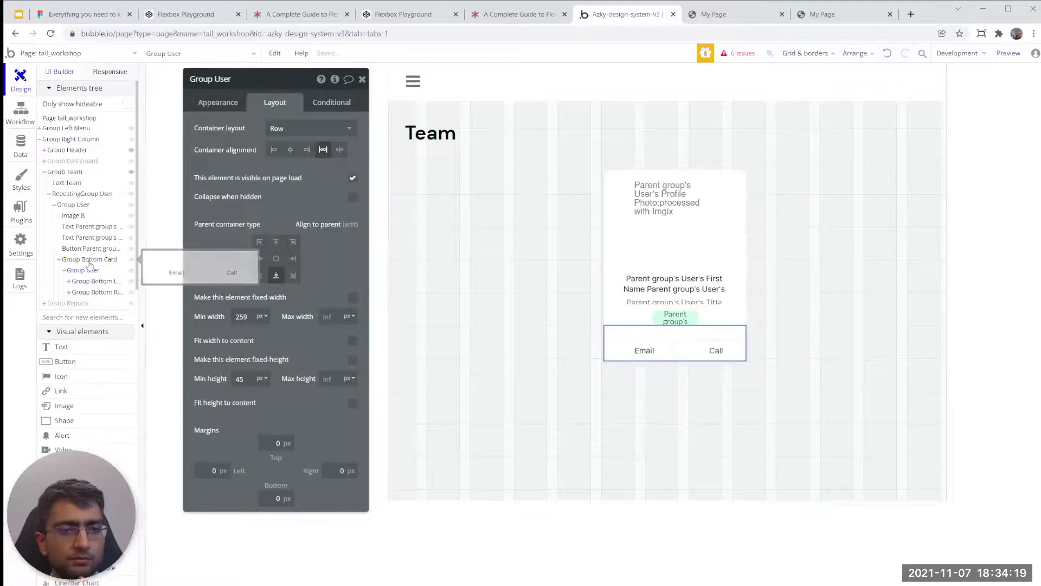
left_click(78, 272)
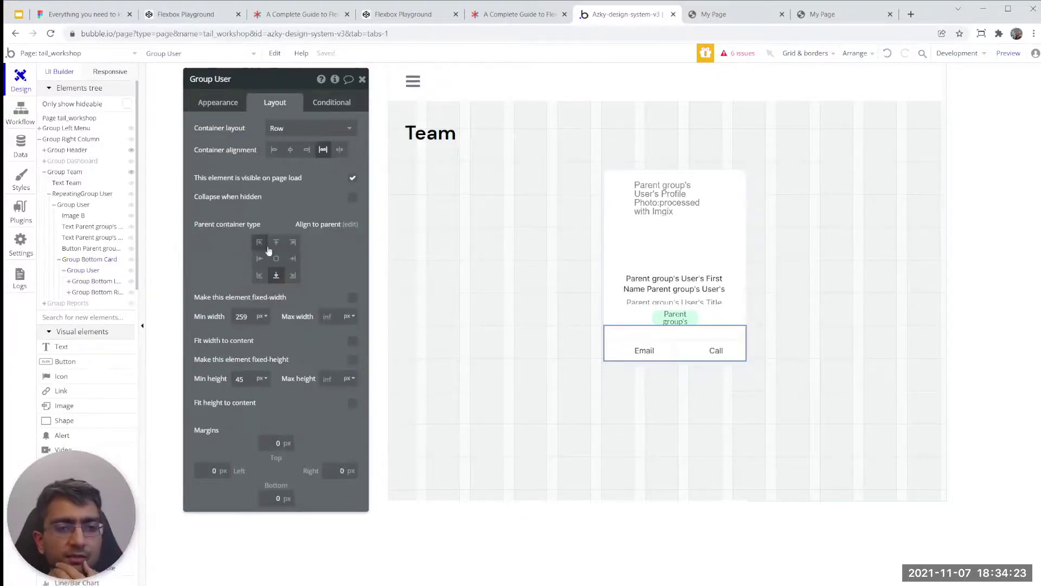
- Check the user card's layout and appearance, and set the User repeating group's scroll direction to Horizontal
left_click(616, 186)
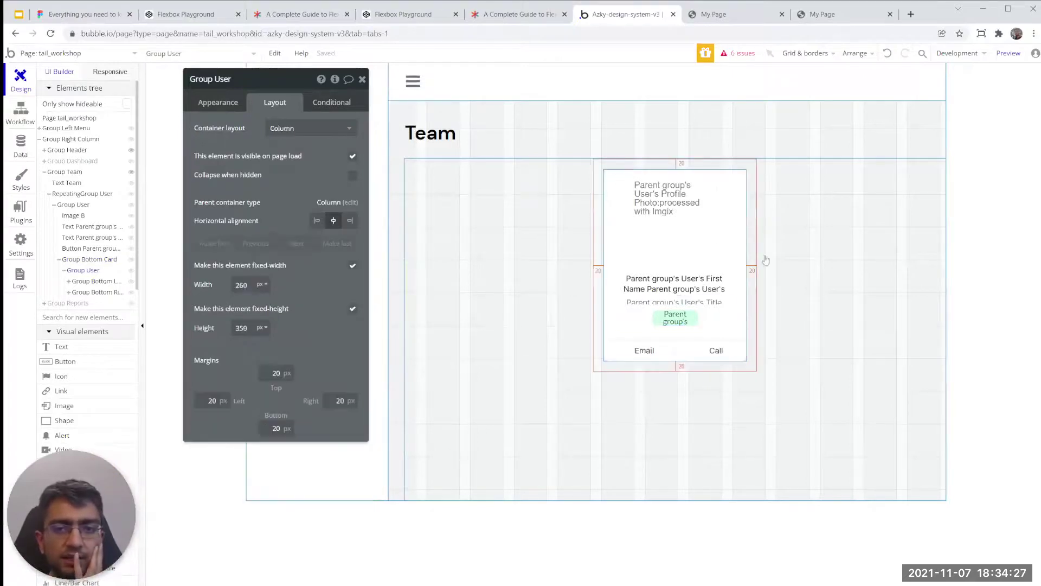
left_click(218, 102)
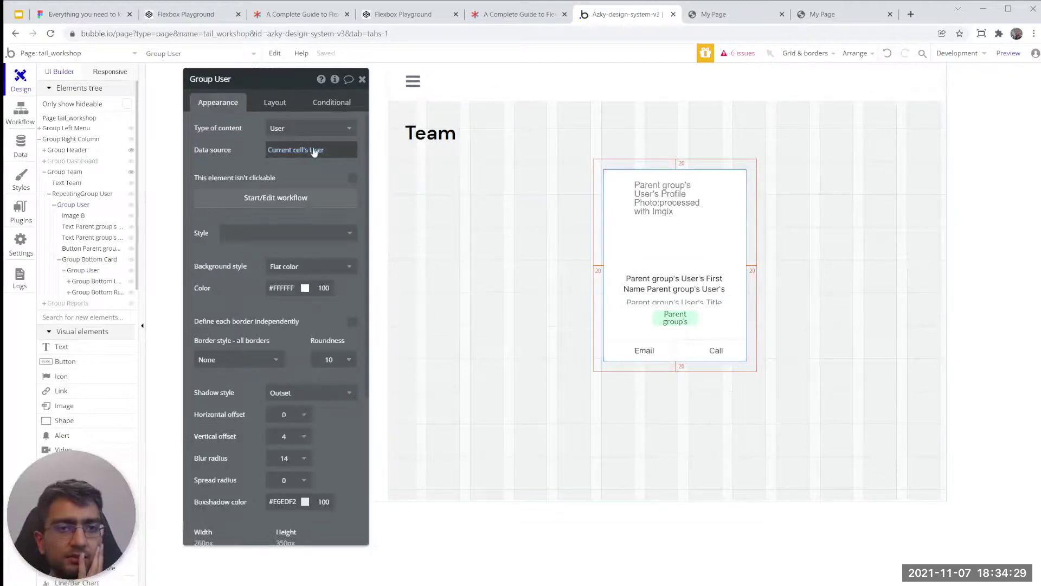
left_click(542, 199)
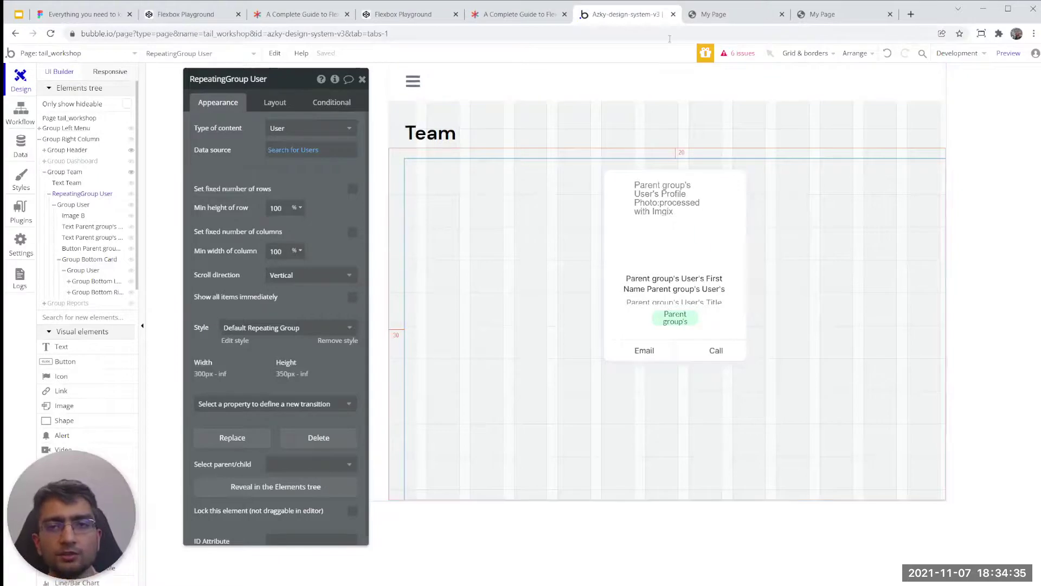
left_click(307, 279)
left_click(293, 307)
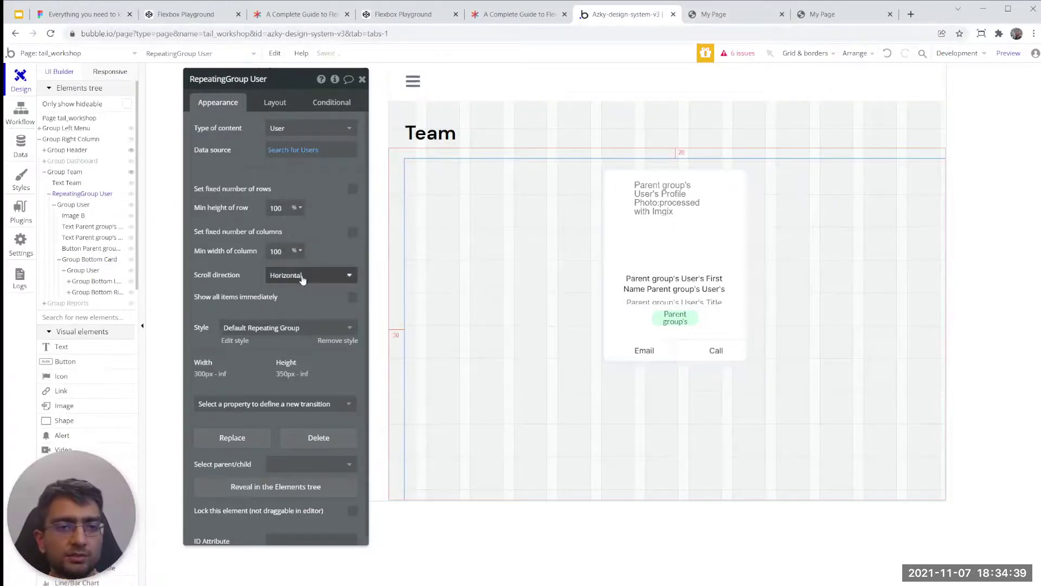
- Preview the horizontally scrolling Team page, widen the responsive view to 1554 px and swipe through the user cards
left_click(711, 15)
left_click(624, 15)
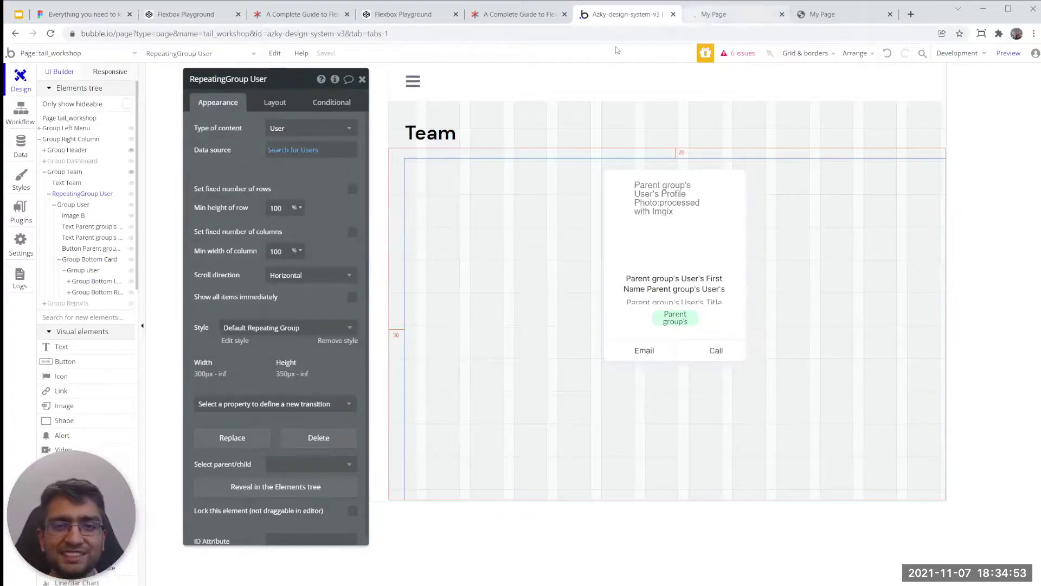
left_click(734, 13)
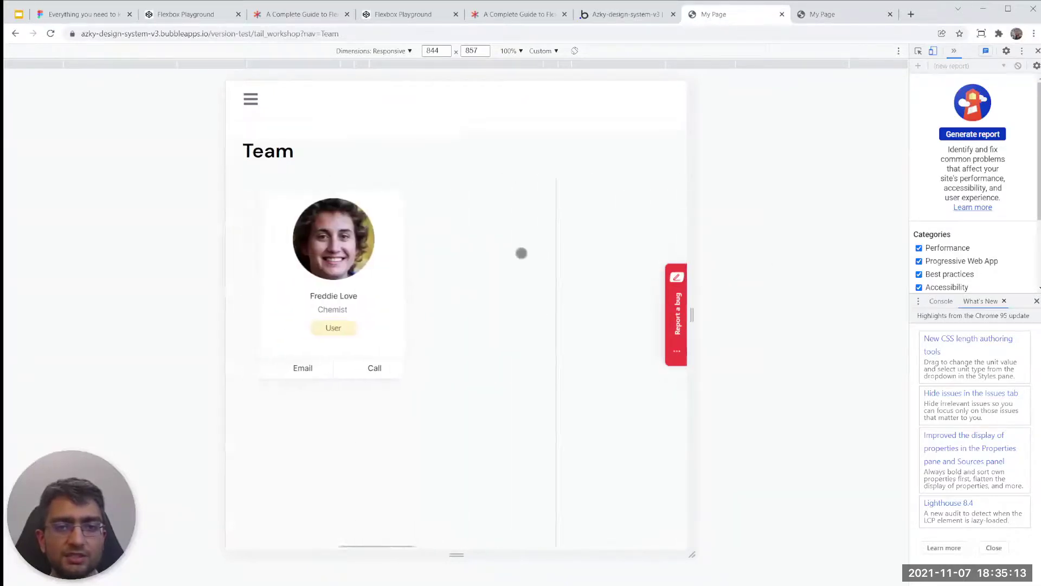
left_click_drag(688, 245, 867, 240)
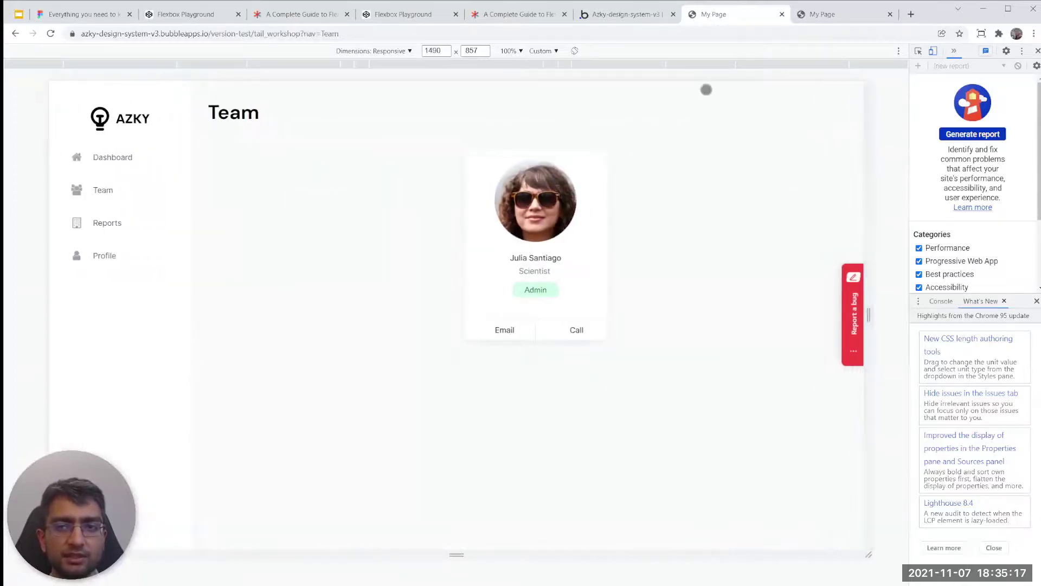
left_click(626, 15)
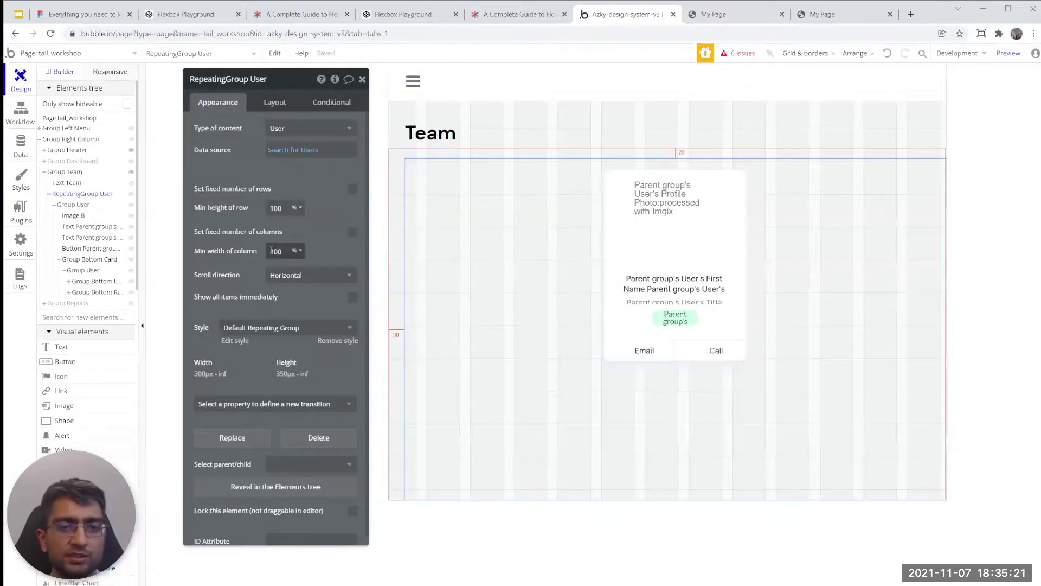
left_click(711, 14)
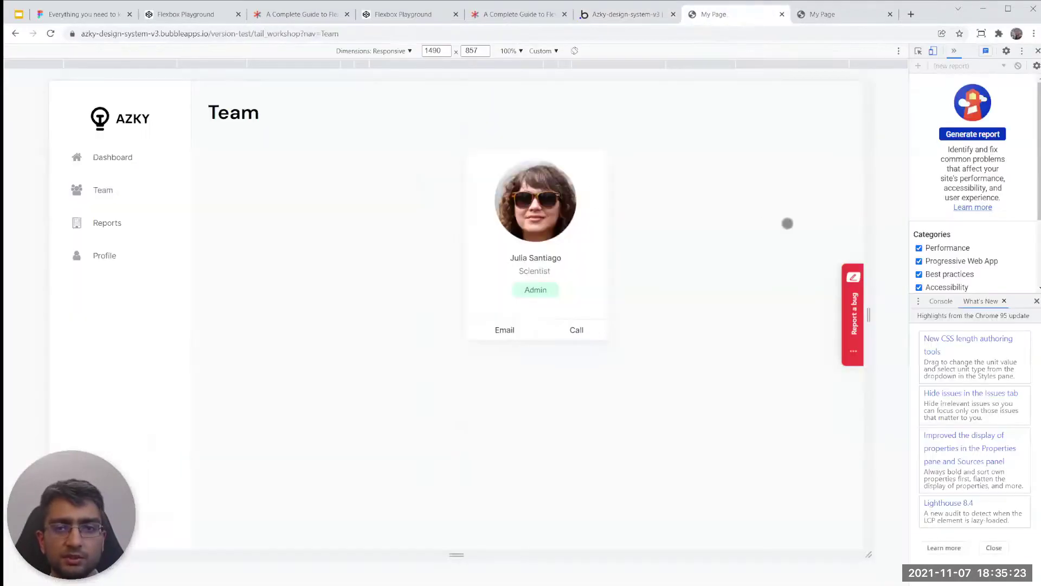
left_click_drag(874, 213, 891, 213)
left_click_drag(770, 219, 347, 221)
left_click_drag(261, 222, 880, 240)
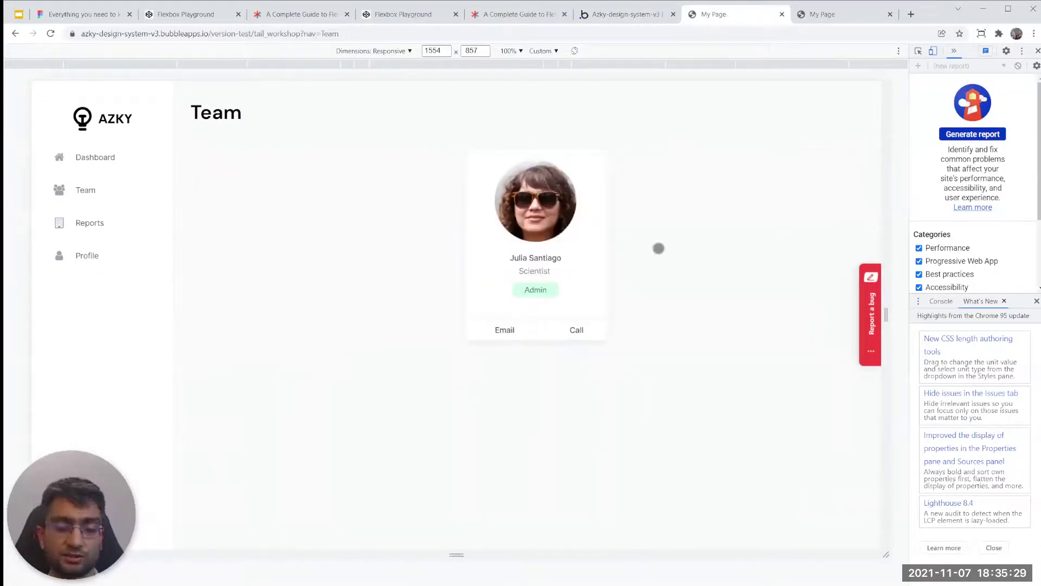
- Set the User repeating group's scroll direction back to Vertical and preview the Team page
left_click(615, 14)
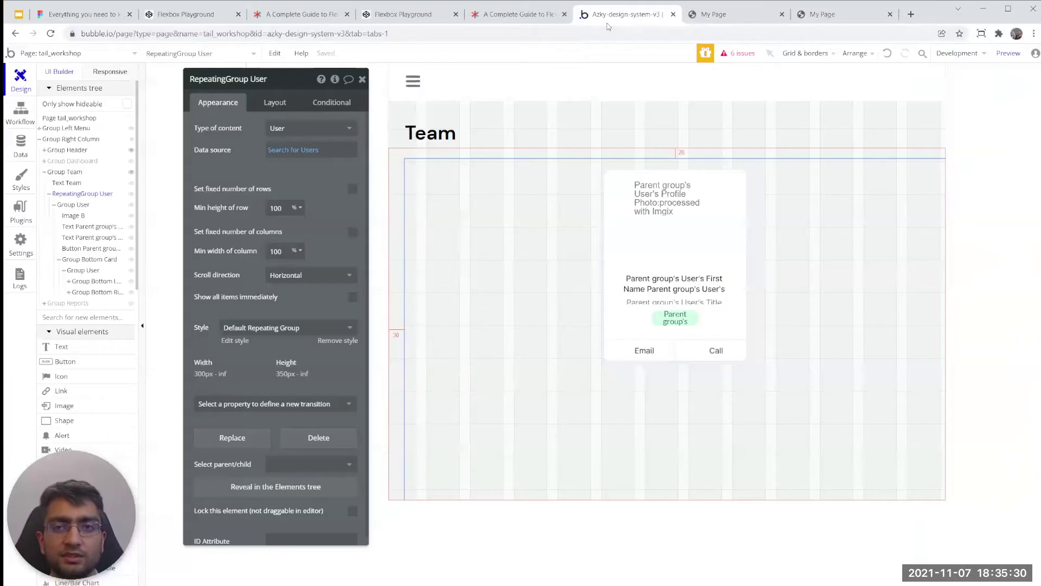
left_click(285, 276)
left_click(284, 297)
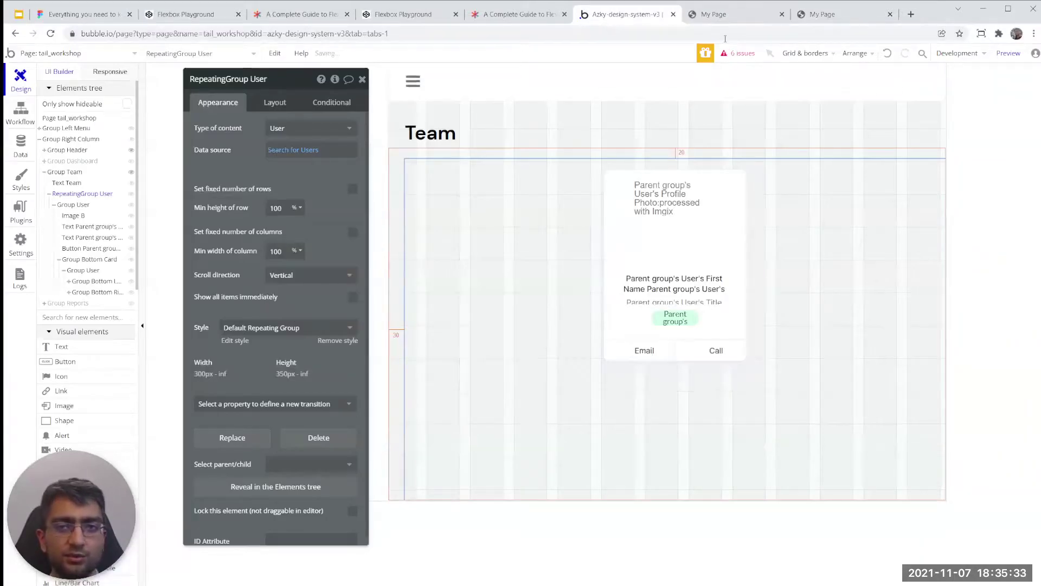
left_click(725, 14)
left_click(619, 88)
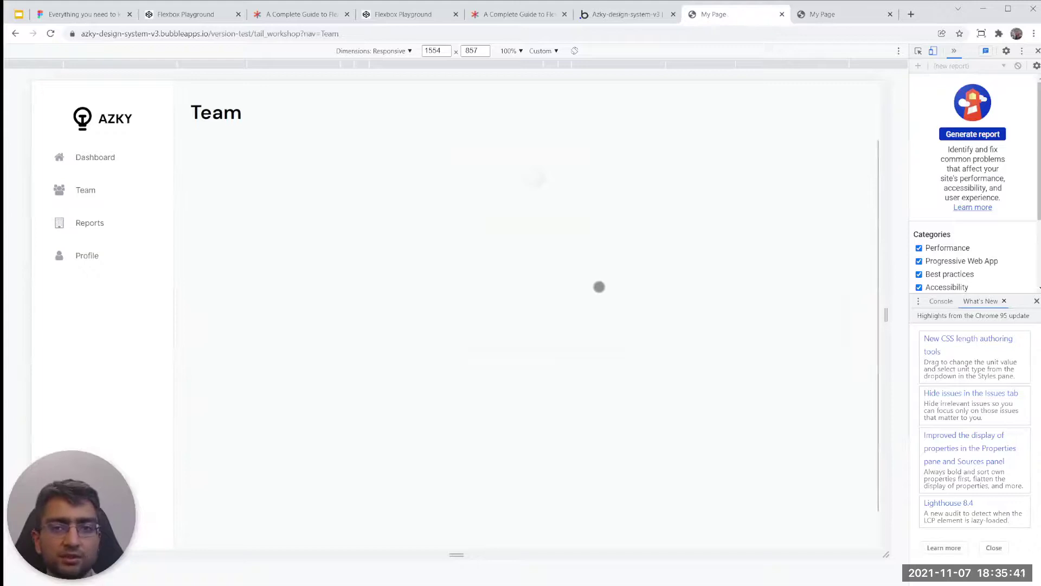
- Scroll vertically through the user cards in the Team page preview to check their one-per-row layout
scroll(673, 265, "down", 5)
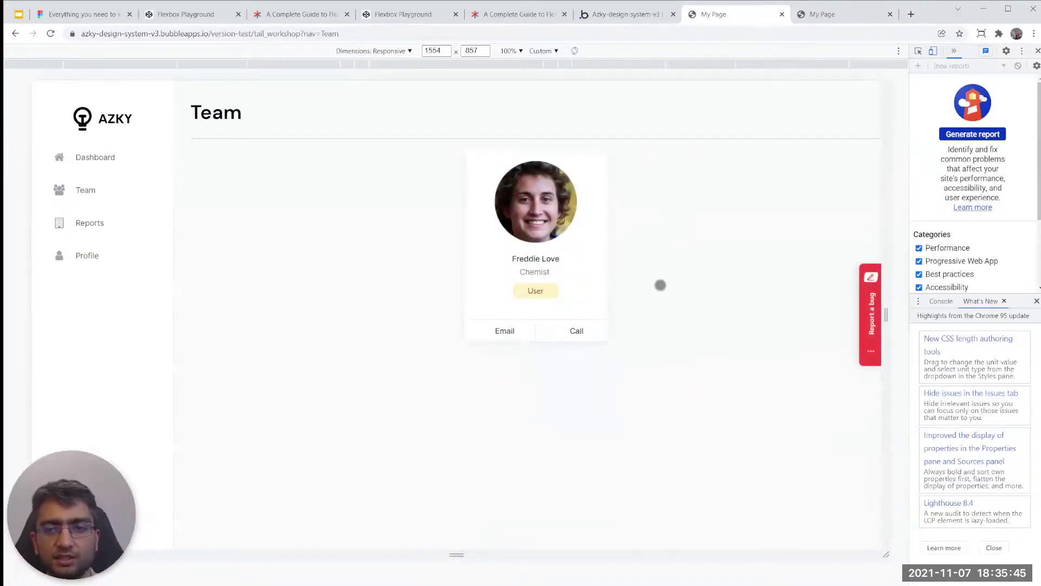
scroll(690, 348, "up", 2)
left_click_drag(718, 354, 718, 187)
left_click_drag(725, 241, 718, 109)
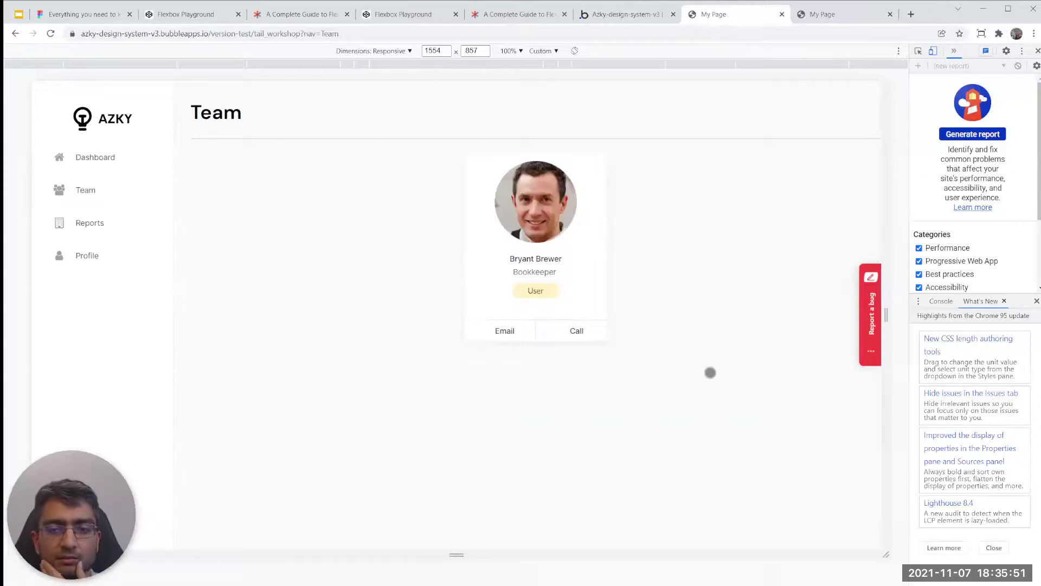
left_click_drag(714, 387, 698, 506)
left_click_drag(706, 380, 709, 165)
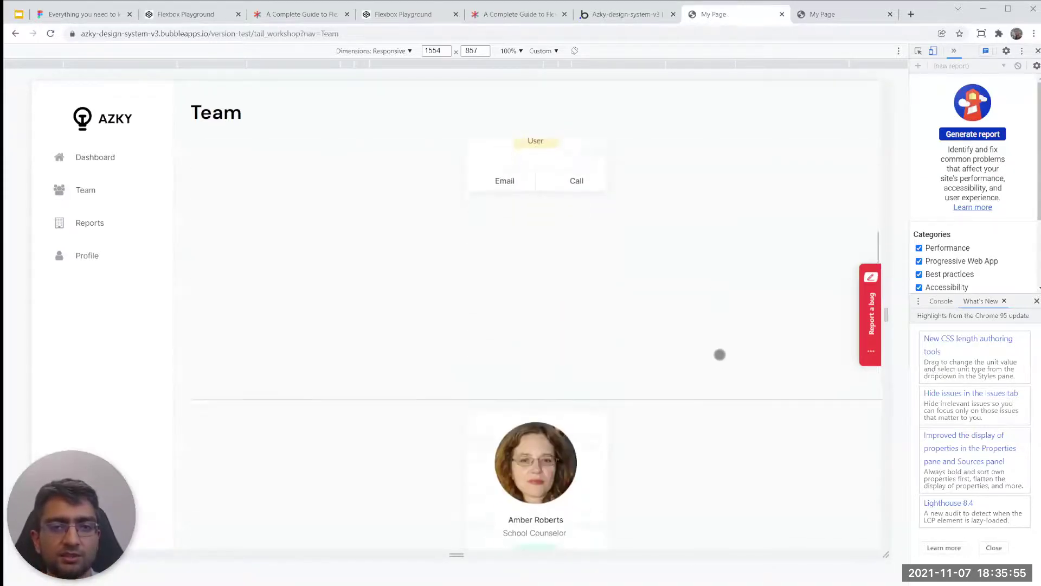
left_click_drag(707, 398, 707, 195)
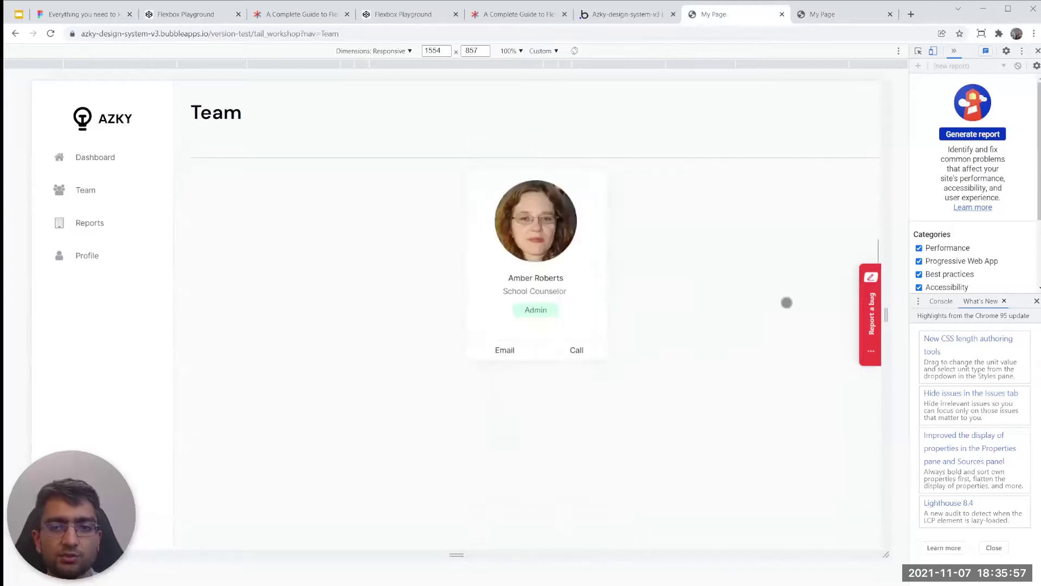
- Give the User repeating group a fixed width of 400 px and a fixed height of 400 px
left_click(623, 14)
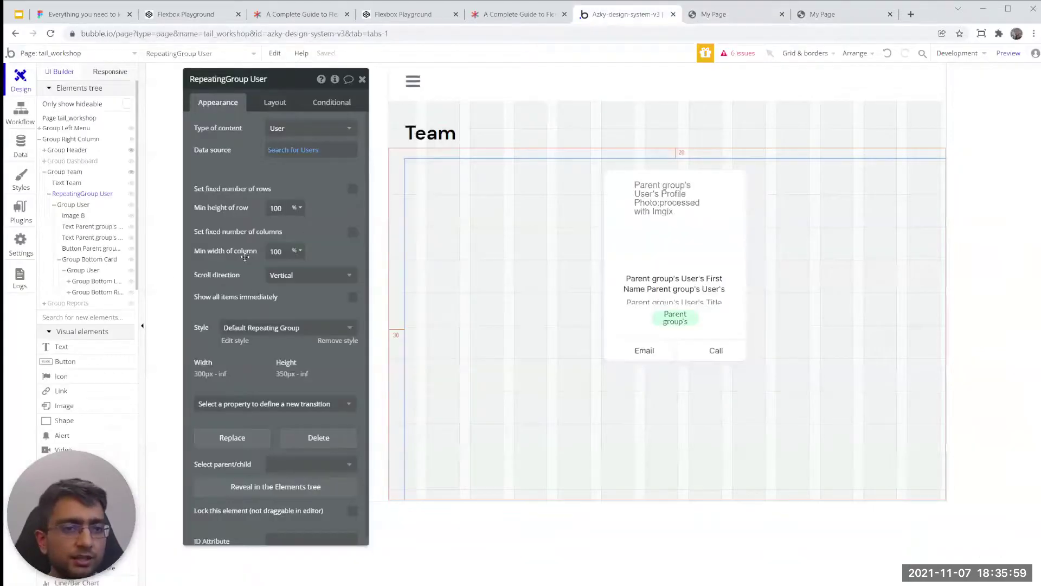
left_click(274, 102)
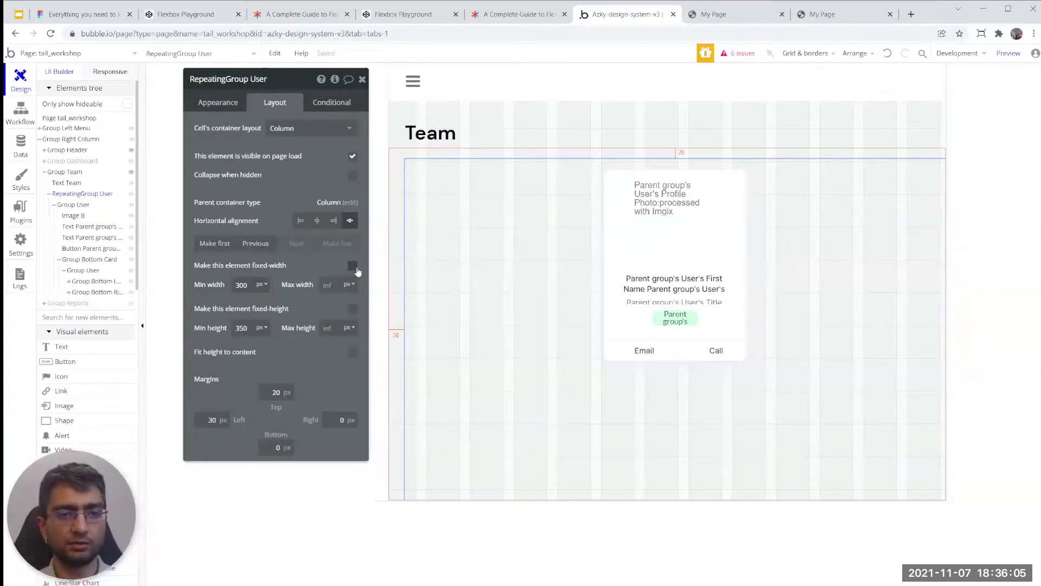
left_click(353, 308)
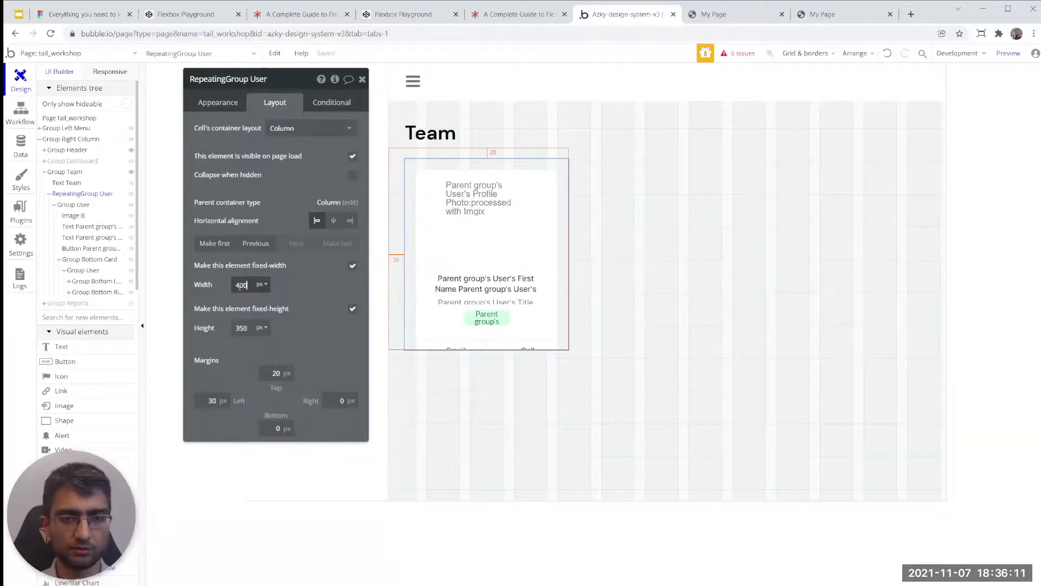
left_click(246, 331)
type("400")
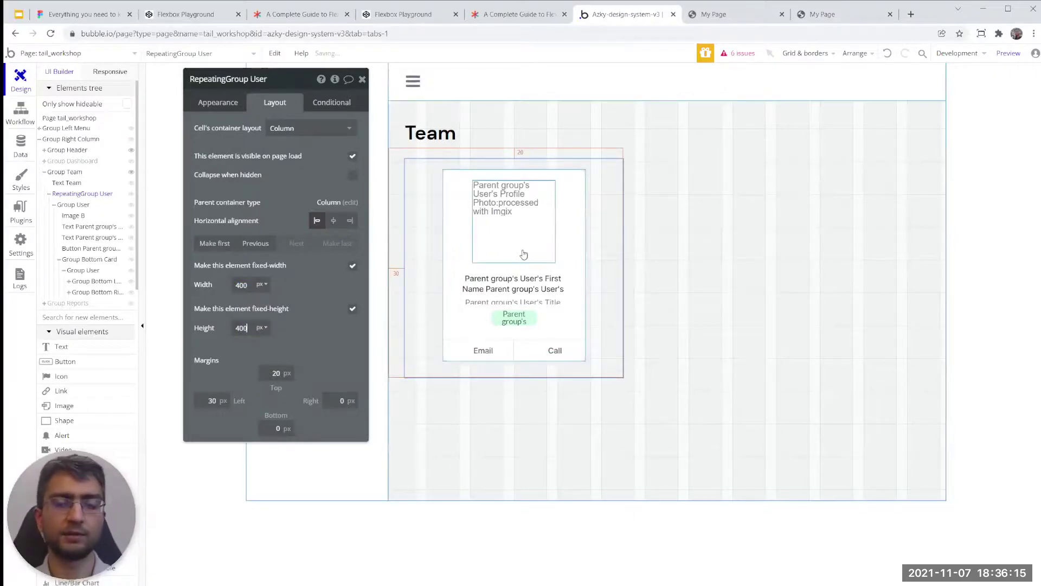
- Reload the Team page preview and scroll through the user cards inside the fixed-size repeating group
left_click(700, 16)
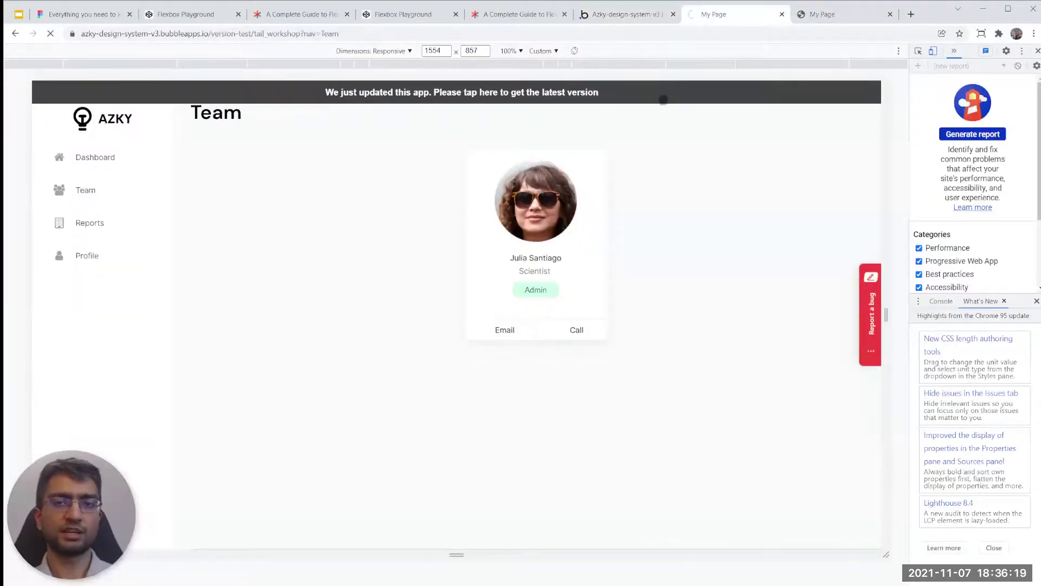
left_click(632, 16)
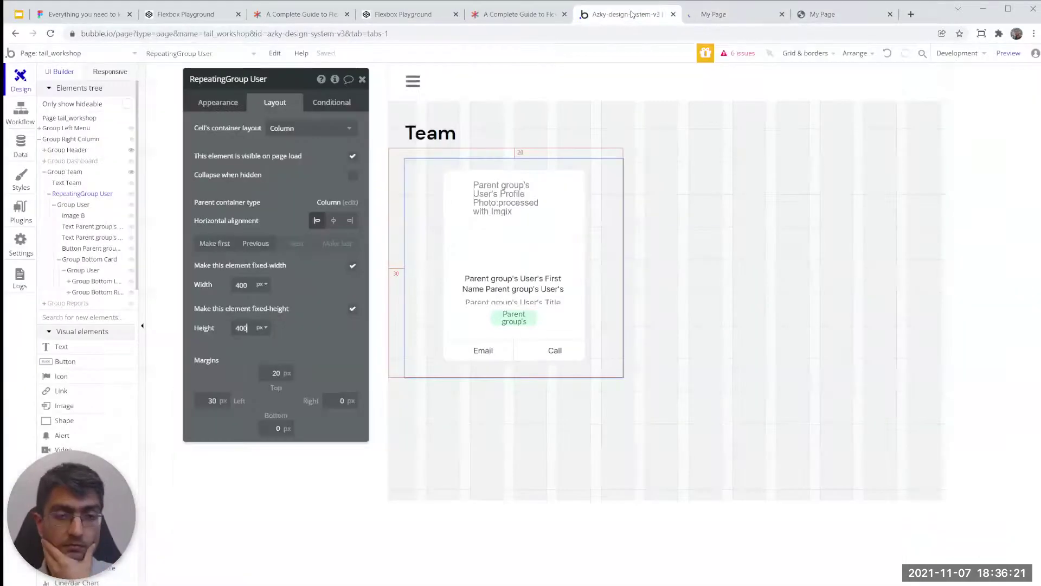
left_click(212, 103)
left_click(716, 15)
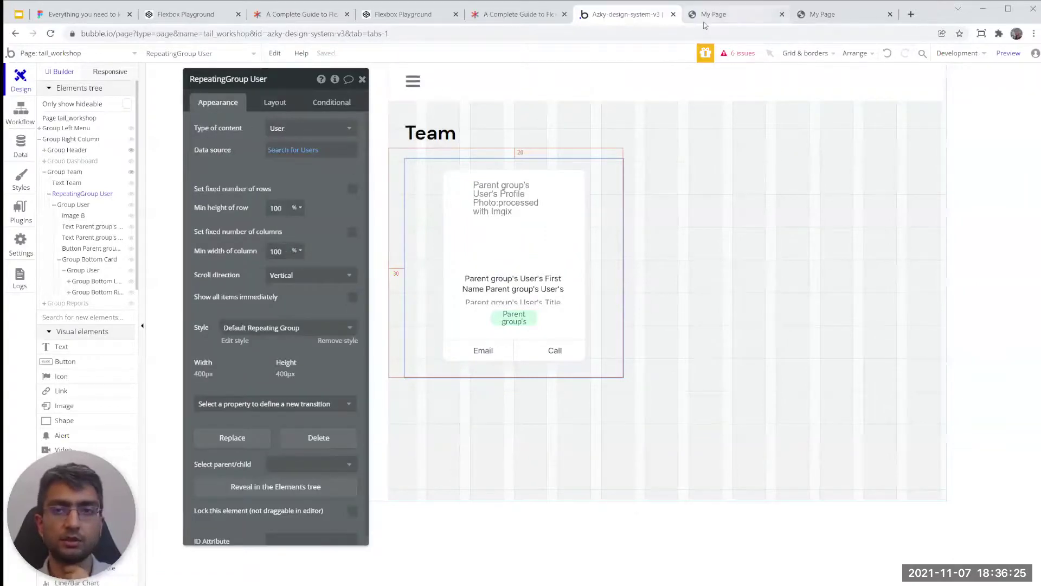
scroll(320, 184, "down", 5)
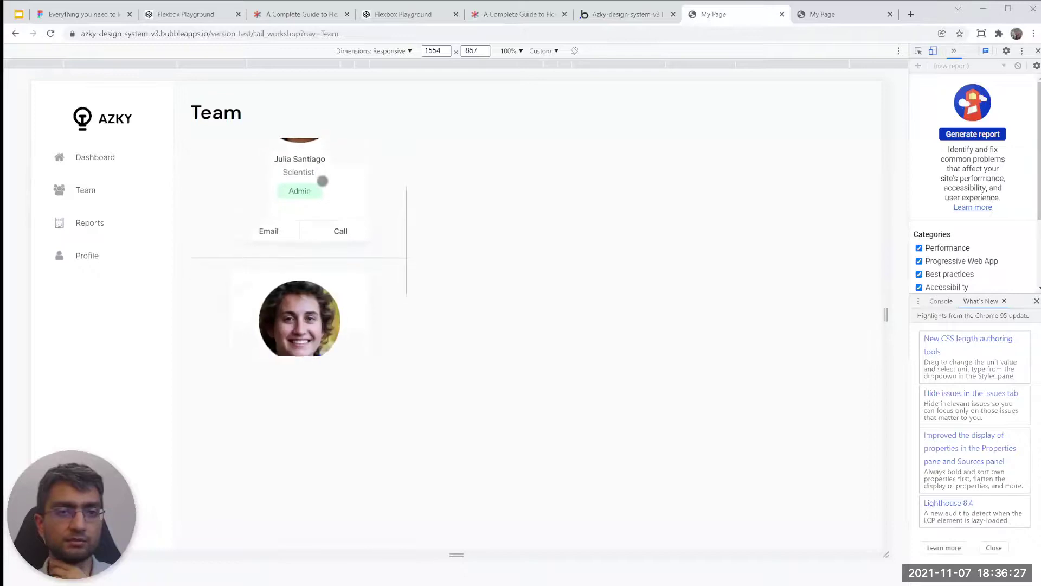
scroll(386, 228, "up", 5)
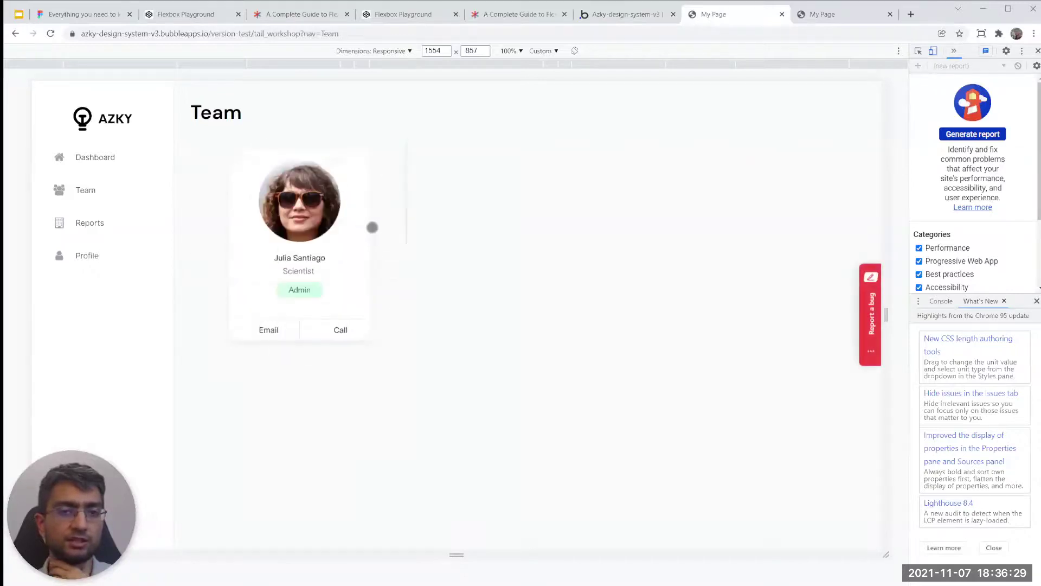
scroll(372, 225, "down", 5)
scroll(367, 203, "up", 3)
scroll(342, 214, "down", 5)
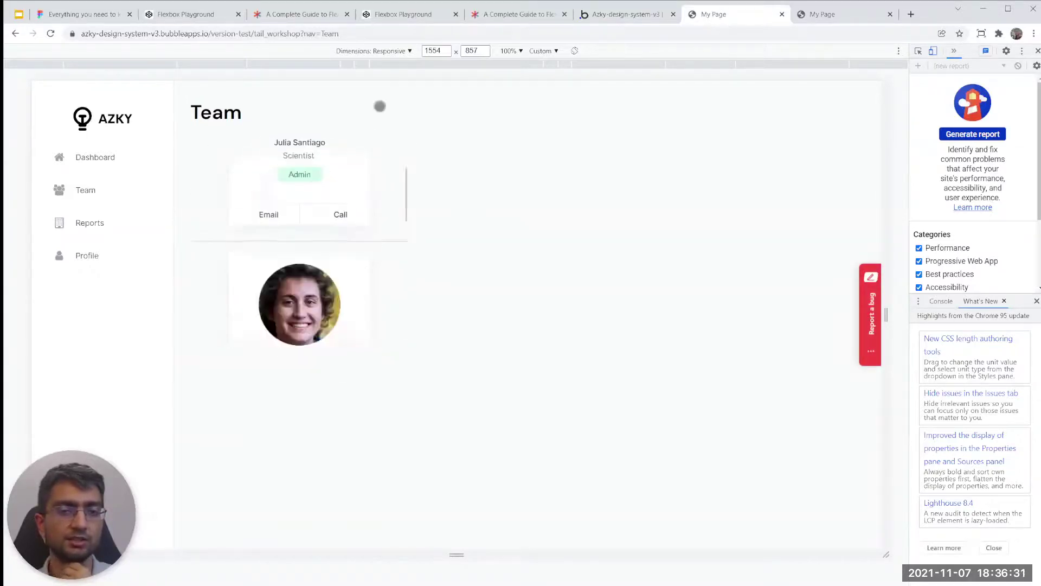
scroll(370, 159, "up", 5)
scroll(372, 203, "down", 5)
scroll(372, 257, "up", 5)
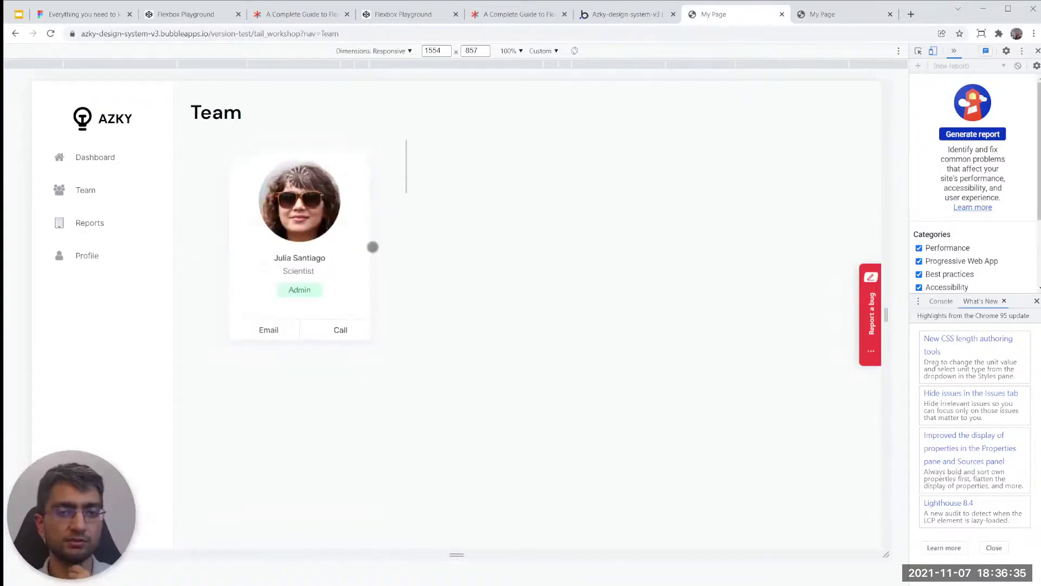
scroll(356, 230, "down", 8)
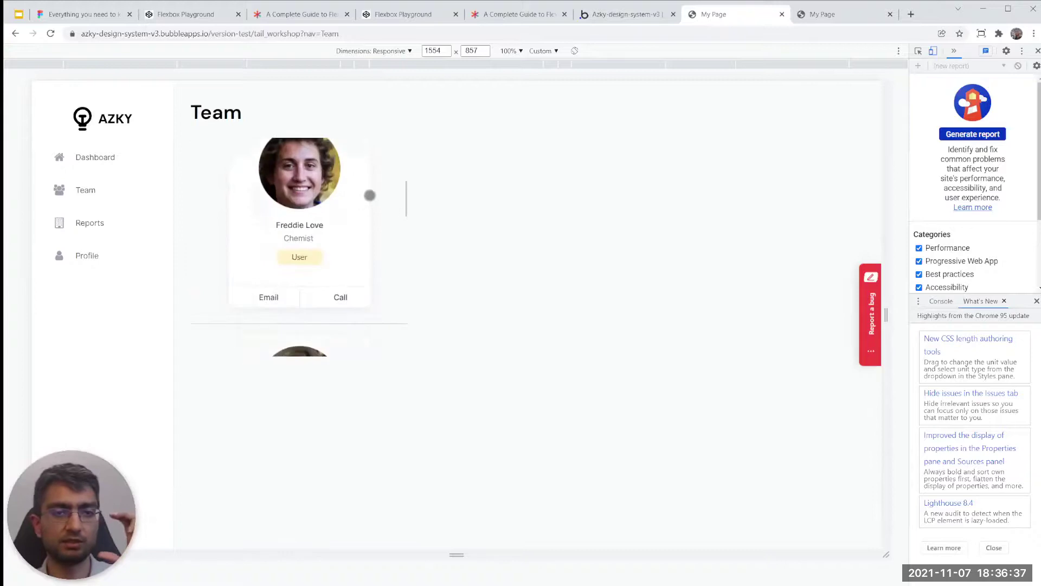
scroll(364, 191, "up", 10)
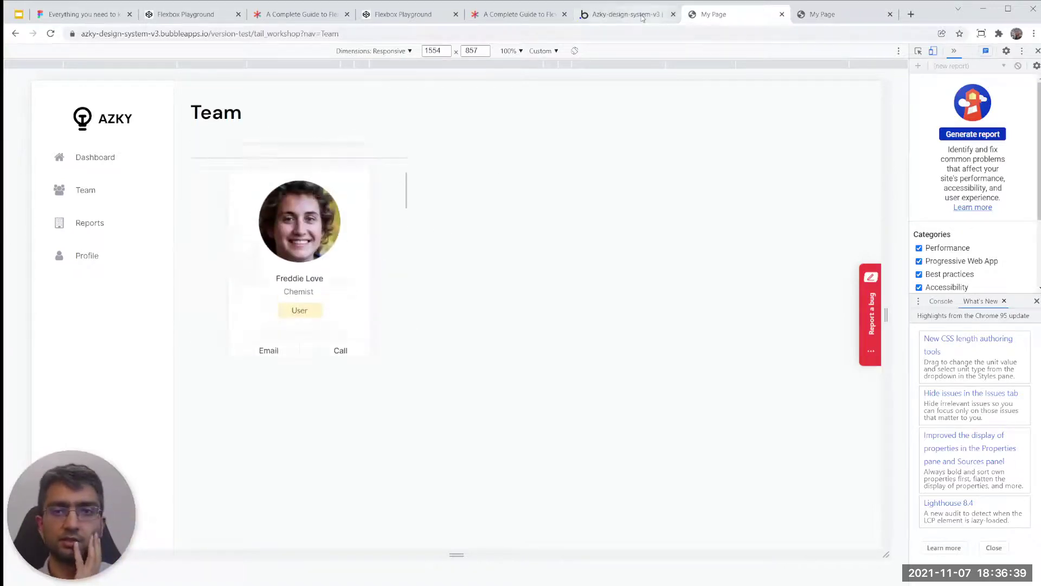
- Turn off fixed width and fixed height for the User repeating group and stretch it horizontally across its parent
left_click(640, 14)
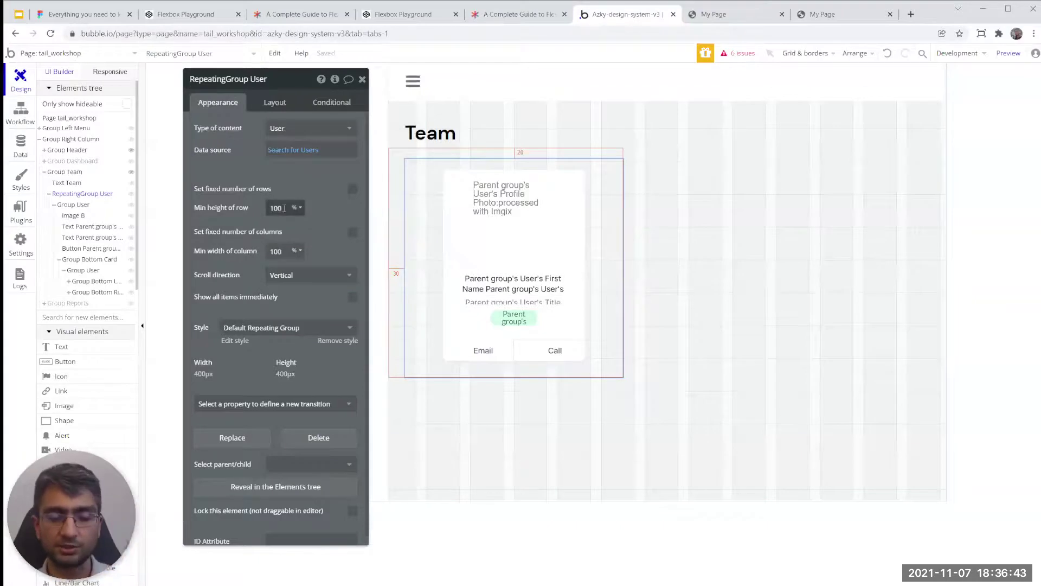
left_click(271, 104)
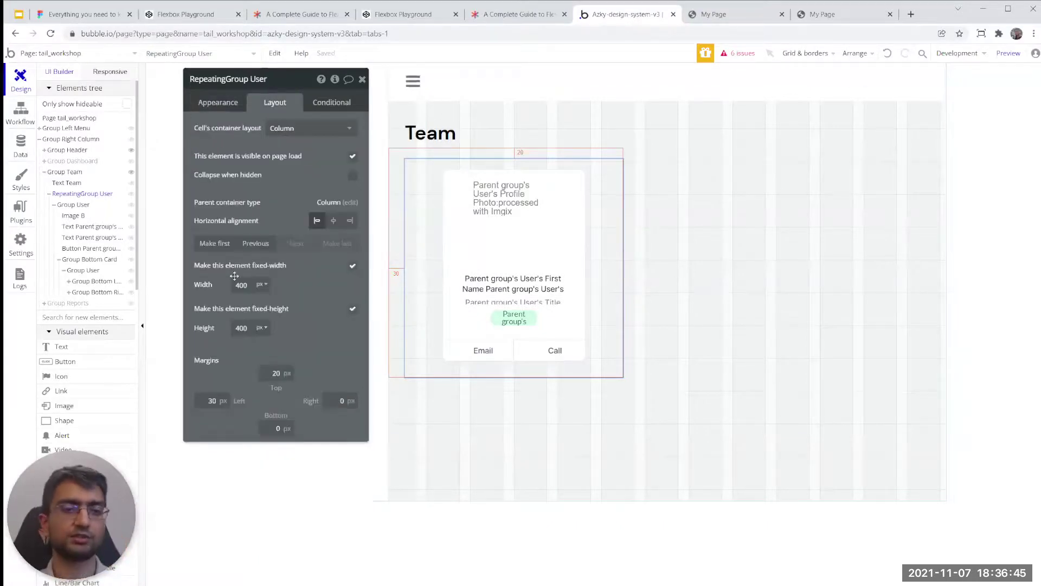
left_click(353, 266)
left_click(353, 308)
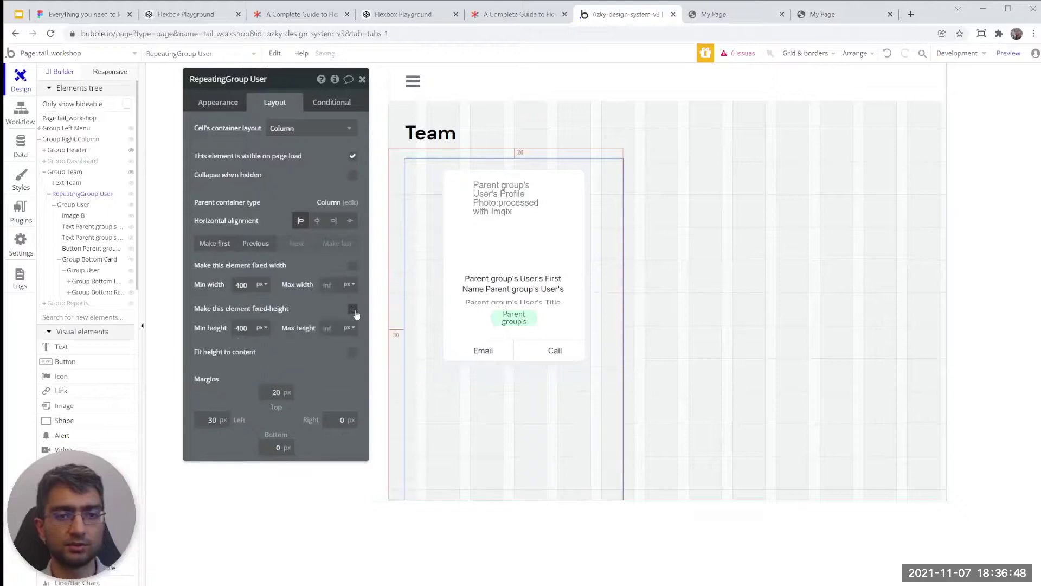
left_click(351, 221)
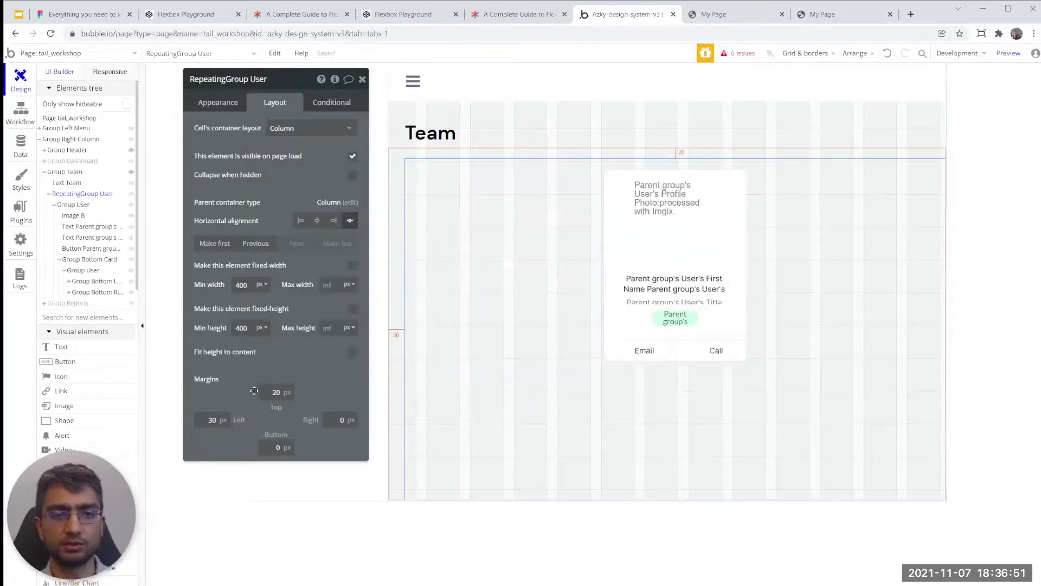
- Set the User repeating group's right margin to 30 px, bottom margin to 20 px, and minimum row height and column width to 50%
left_click(337, 418)
type("3")
left_click(274, 447)
type("2")
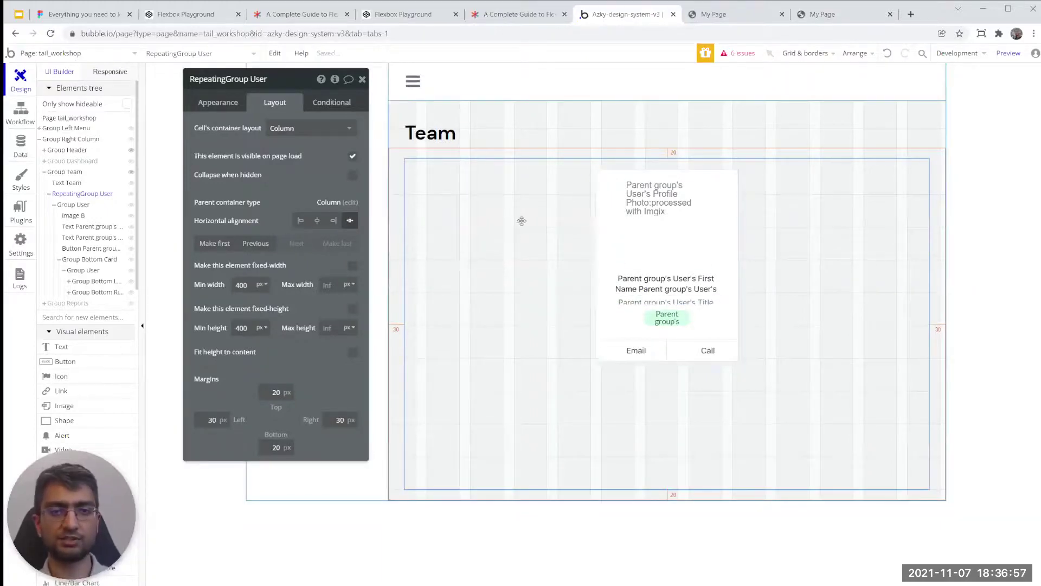
left_click(218, 102)
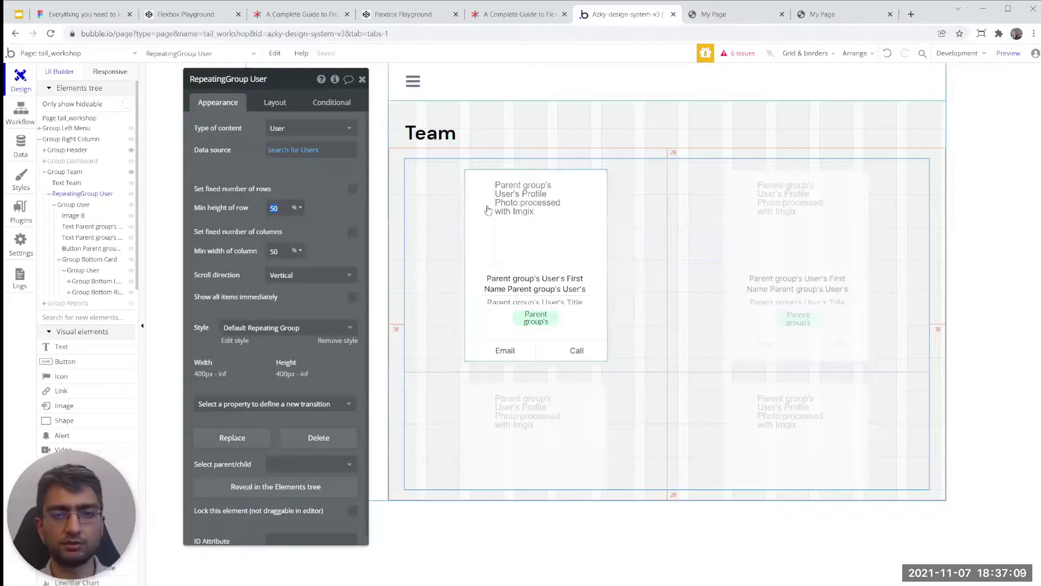
- Set the tail_workshop page's minimum height to 1800
left_click(153, 236)
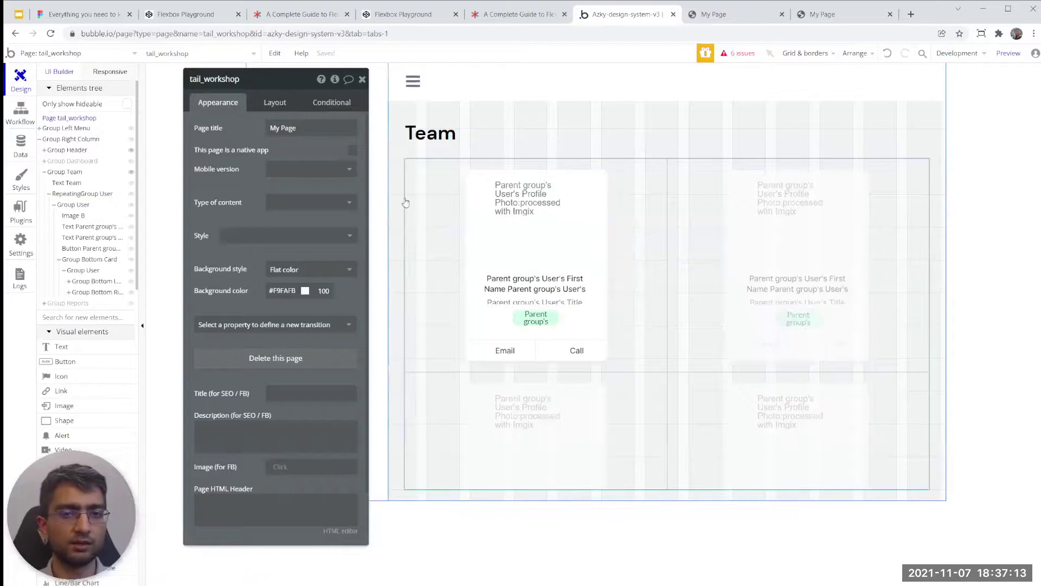
left_click(264, 103)
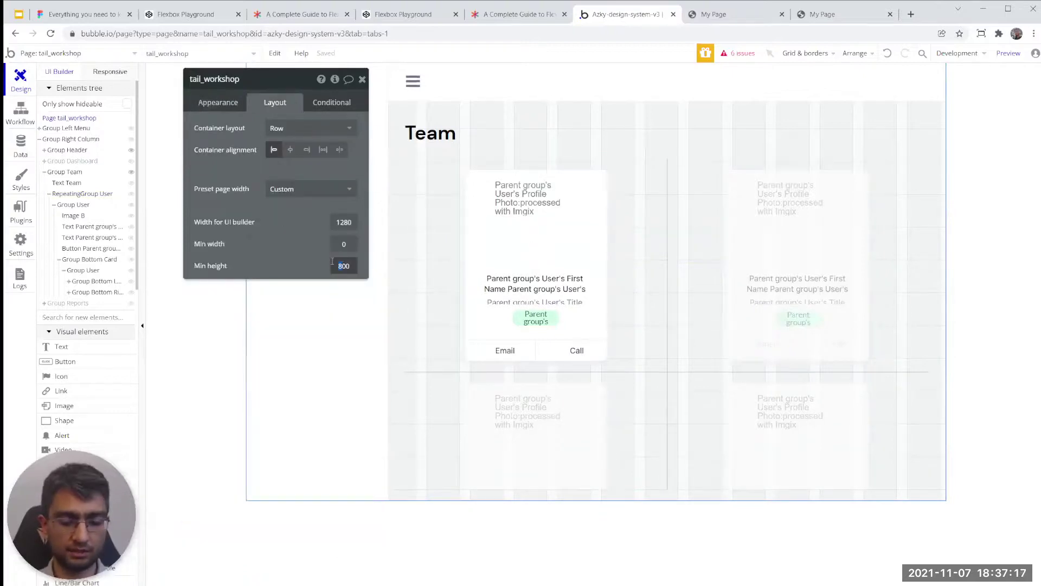
type("1")
scroll(276, 393, "down", 5)
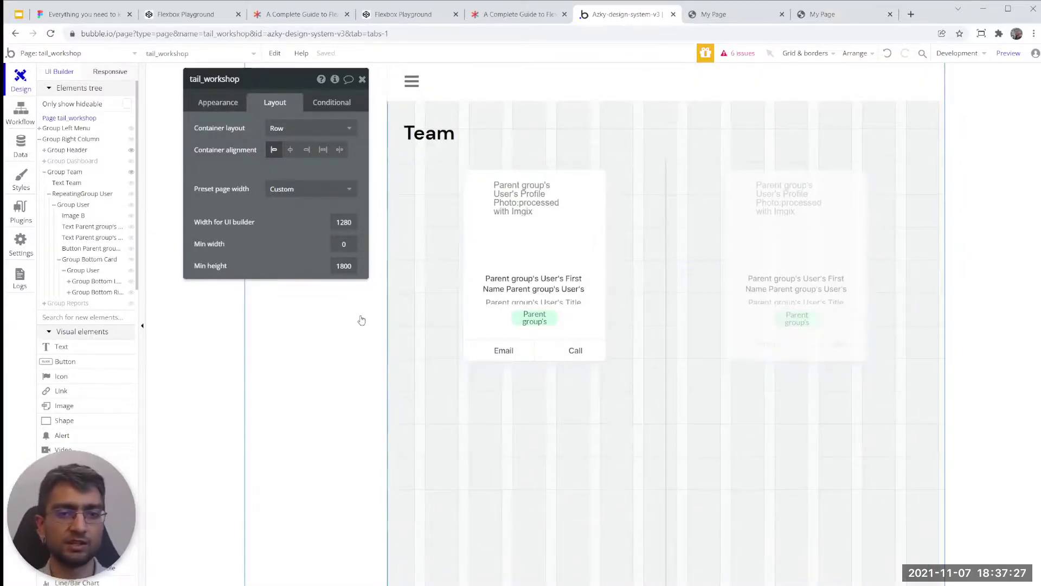
- Set the User repeating group's minimum row height and minimum column width to 30%
left_click(450, 241)
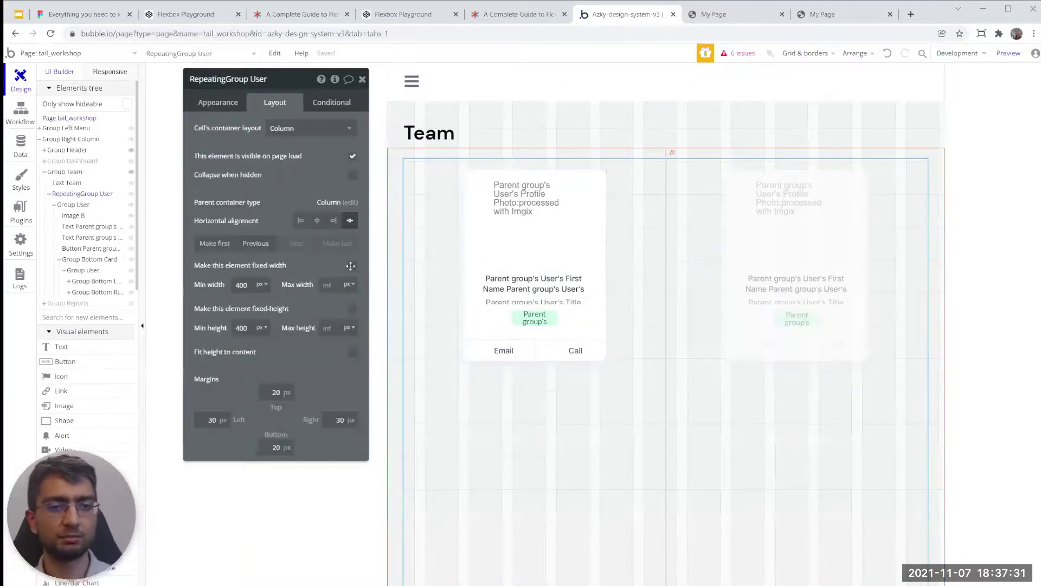
left_click(219, 103)
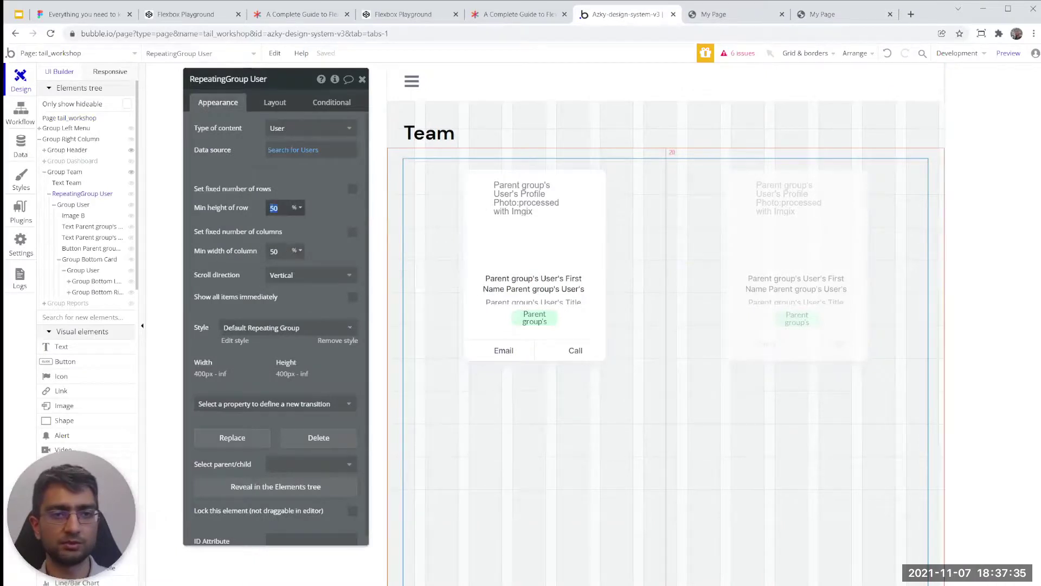
left_click(285, 208)
type("30")
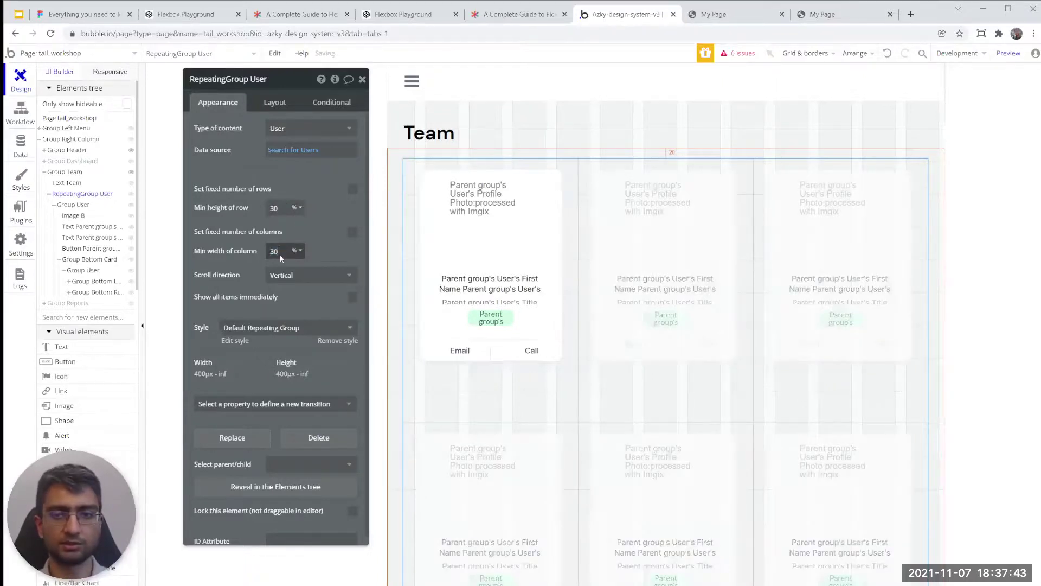
scroll(633, 287, "down", 3)
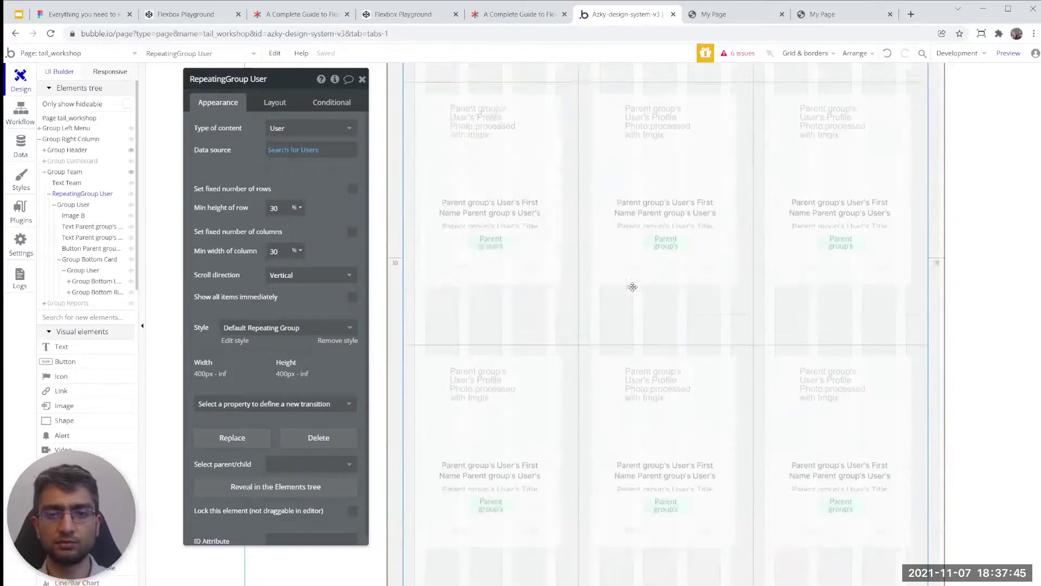
scroll(632, 287, "up", 3)
- Preview the updated Team page, narrow the responsive view to 608 px to check the card columns, and return to the editor
left_click(729, 14)
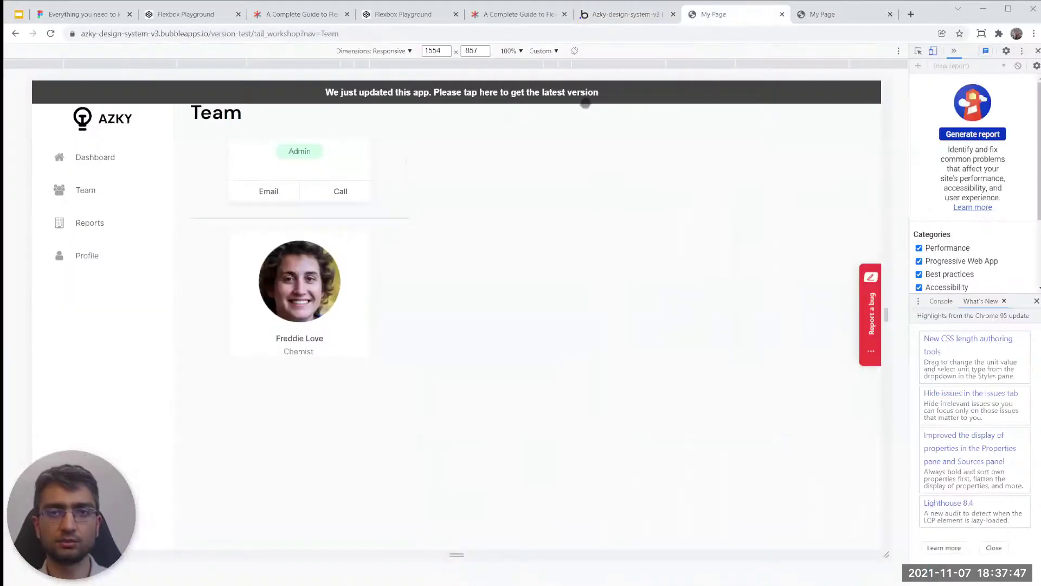
left_click(619, 17)
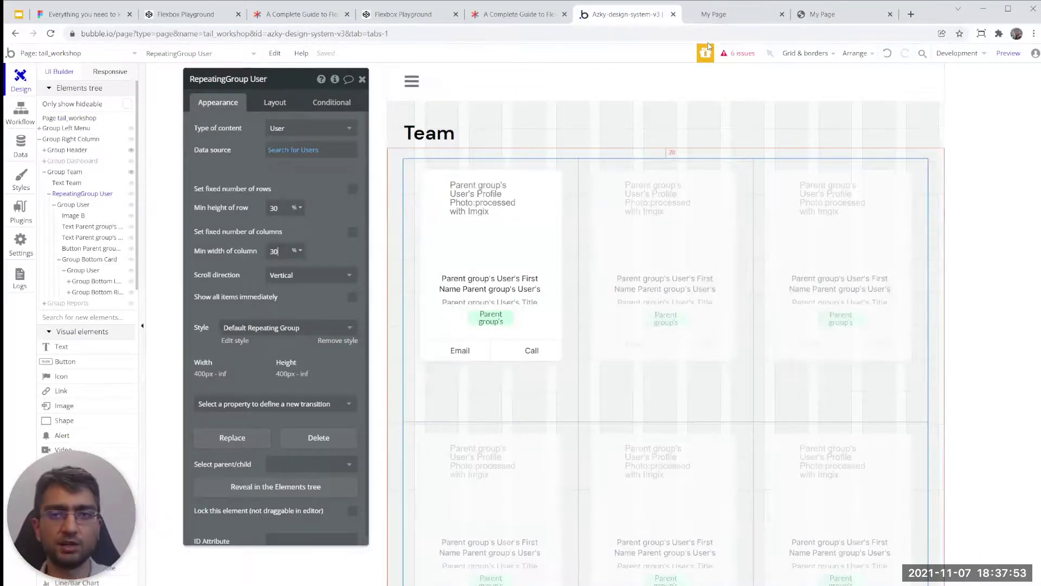
left_click(704, 23)
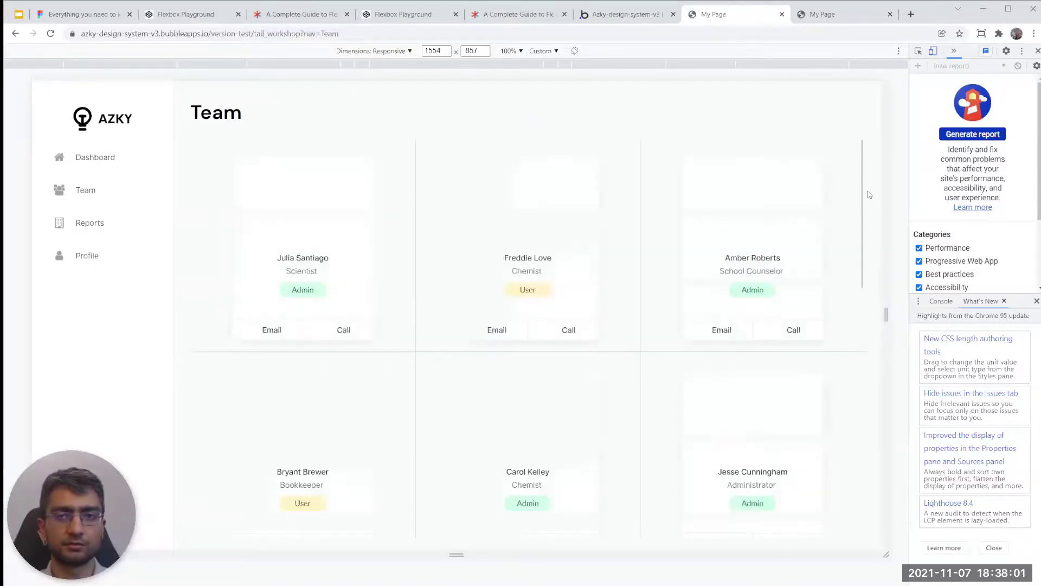
left_click_drag(882, 191, 627, 206)
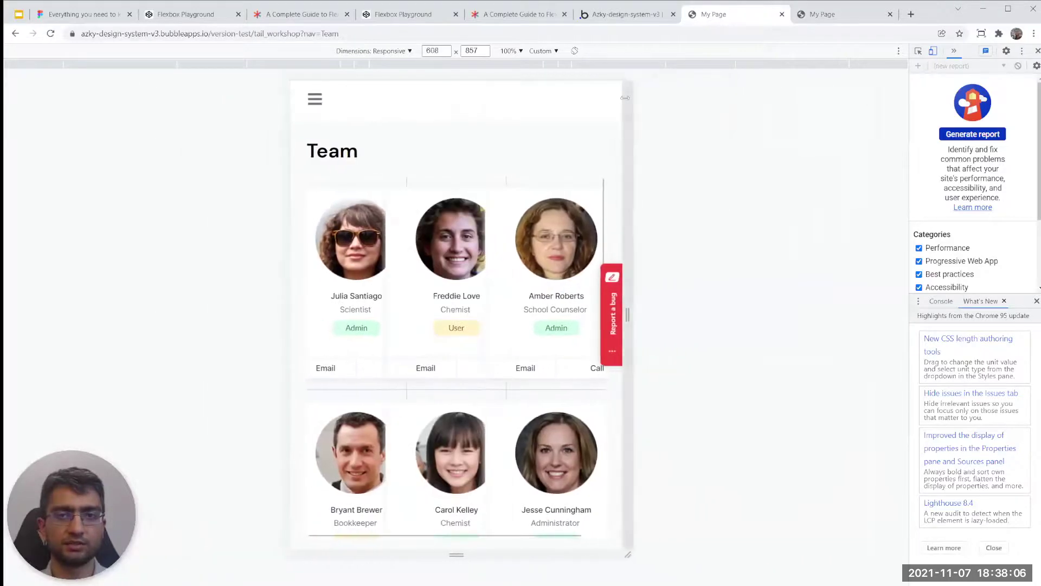
left_click(625, 16)
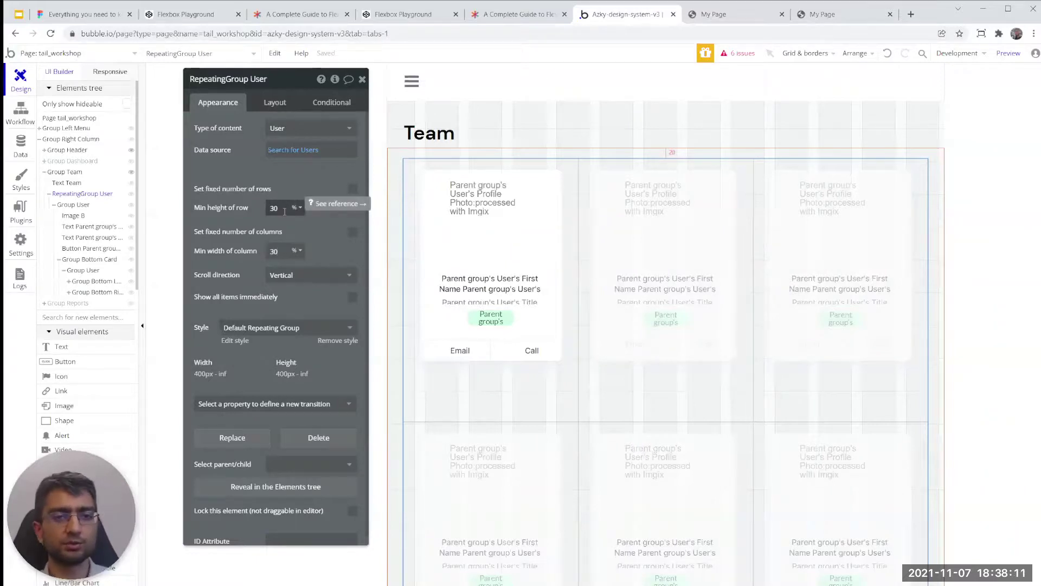
- Compare the card columns in the 608 px preview with the Group User card's layout settings in the editor
left_click(713, 14)
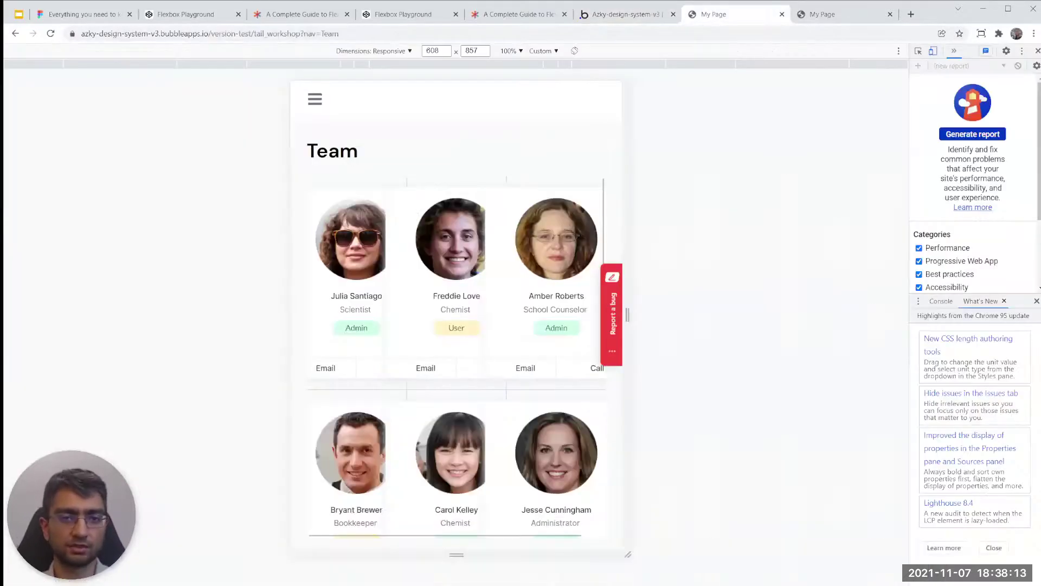
left_click(626, 14)
left_click(440, 186)
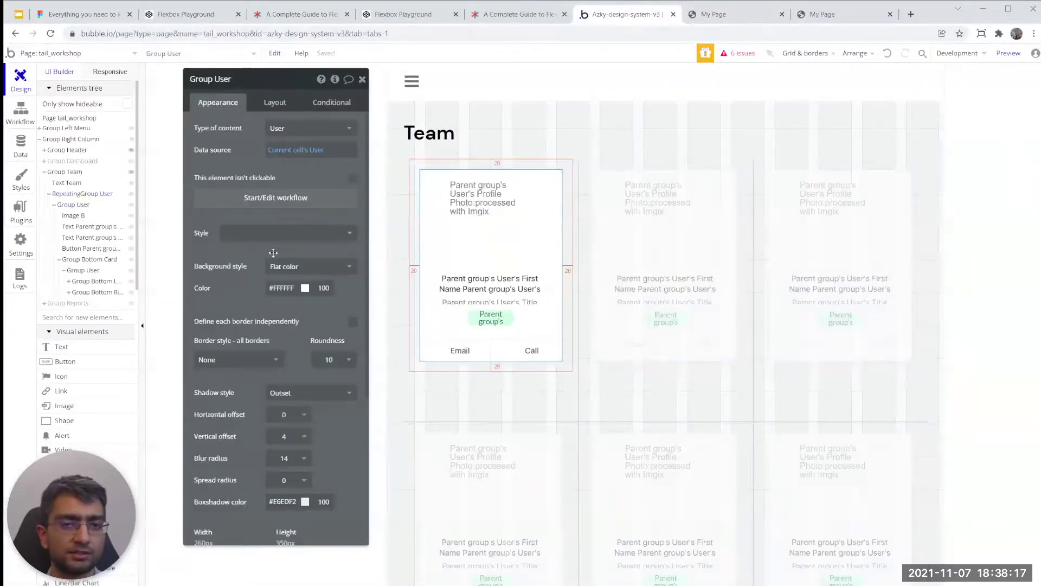
left_click(275, 103)
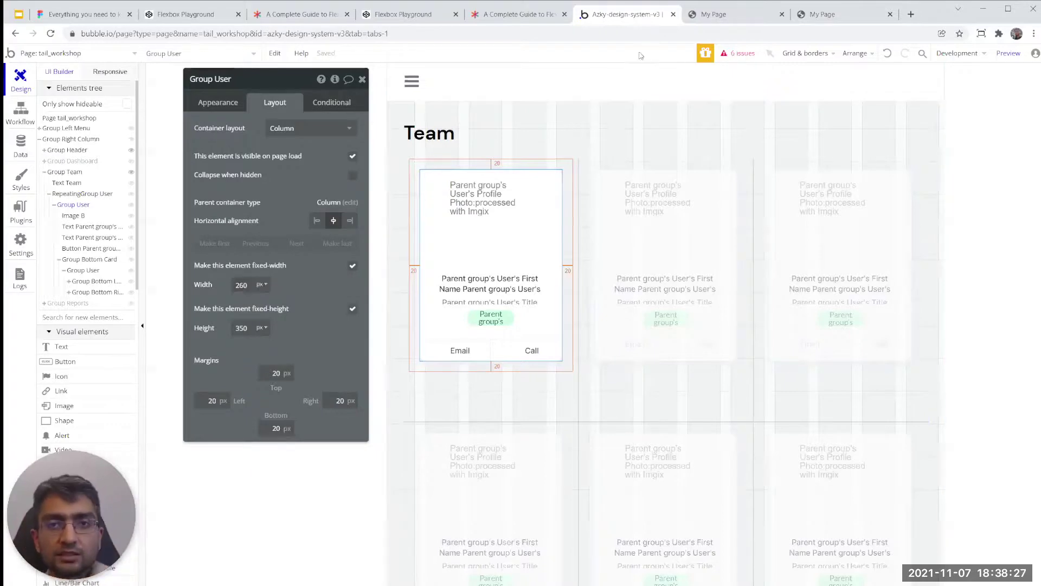
left_click(727, 14)
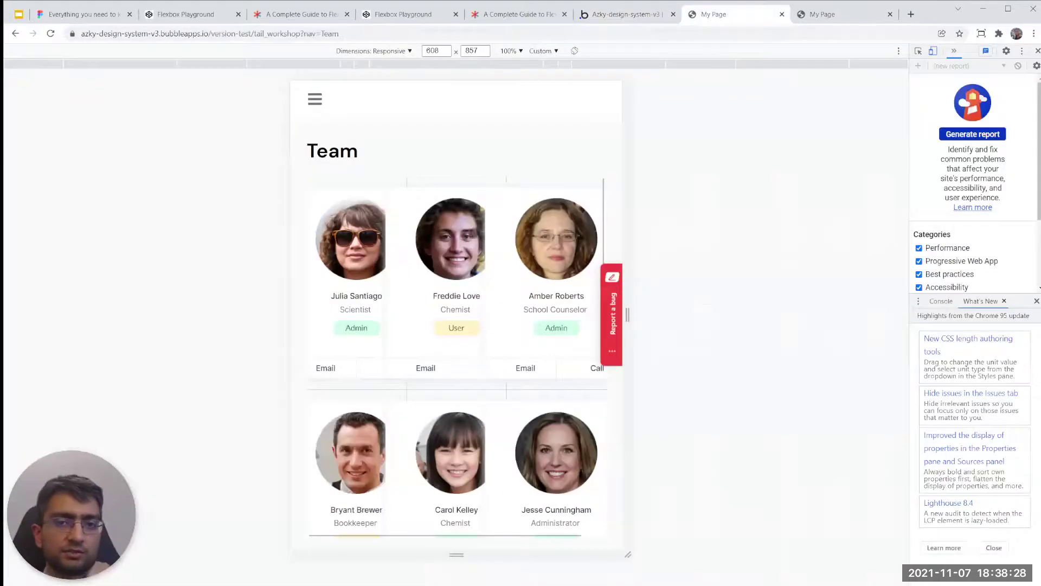
left_click(646, 14)
- Switch the User repeating group's minimum row height and minimum column width to pixels and set both to 350 px
left_click(629, 235)
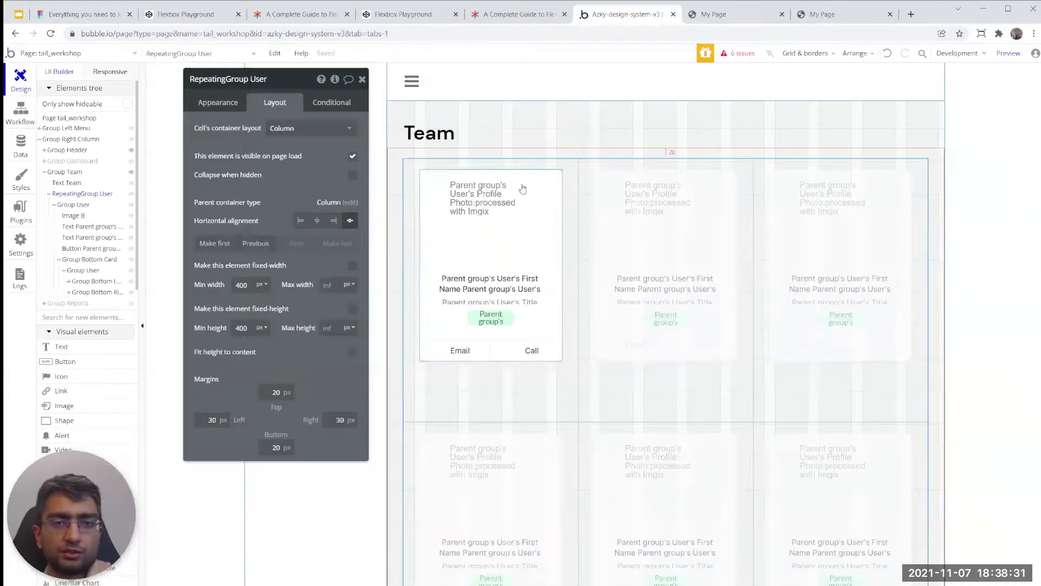
left_click(234, 108)
left_click(296, 207)
left_click(295, 224)
left_click(299, 251)
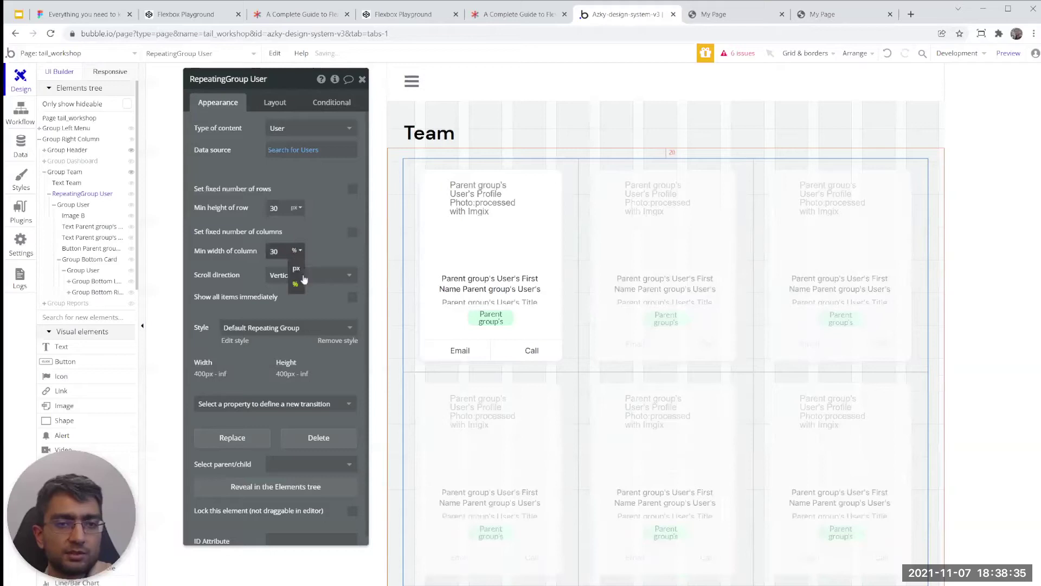
left_click(296, 268)
double_click(278, 209)
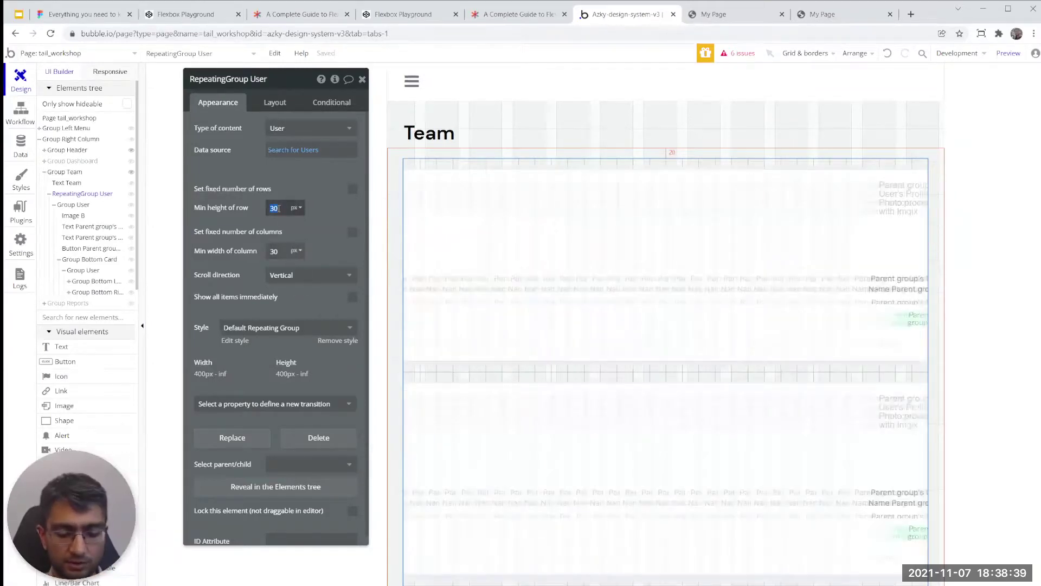
left_click(280, 247)
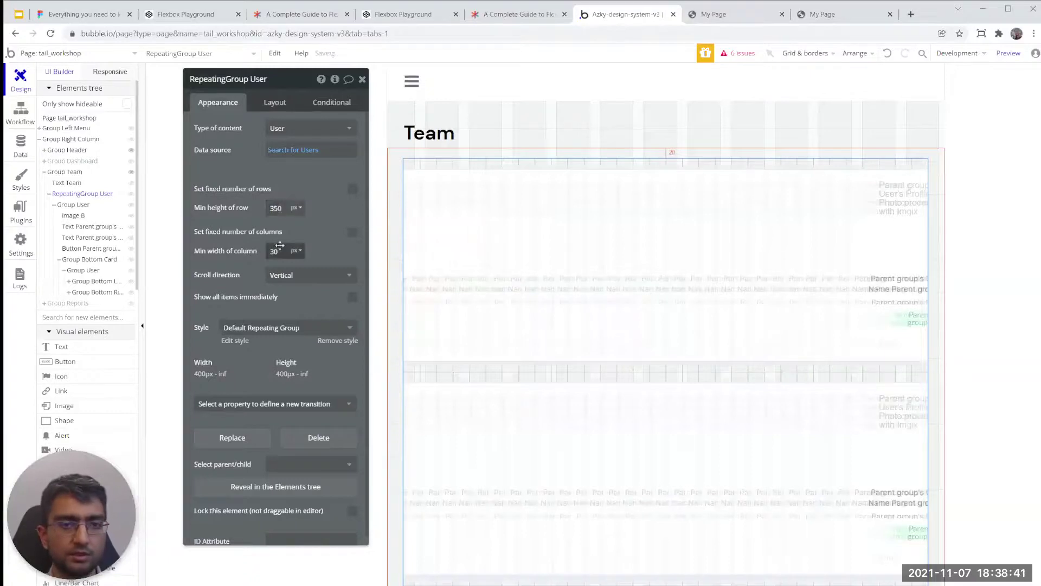
type("350")
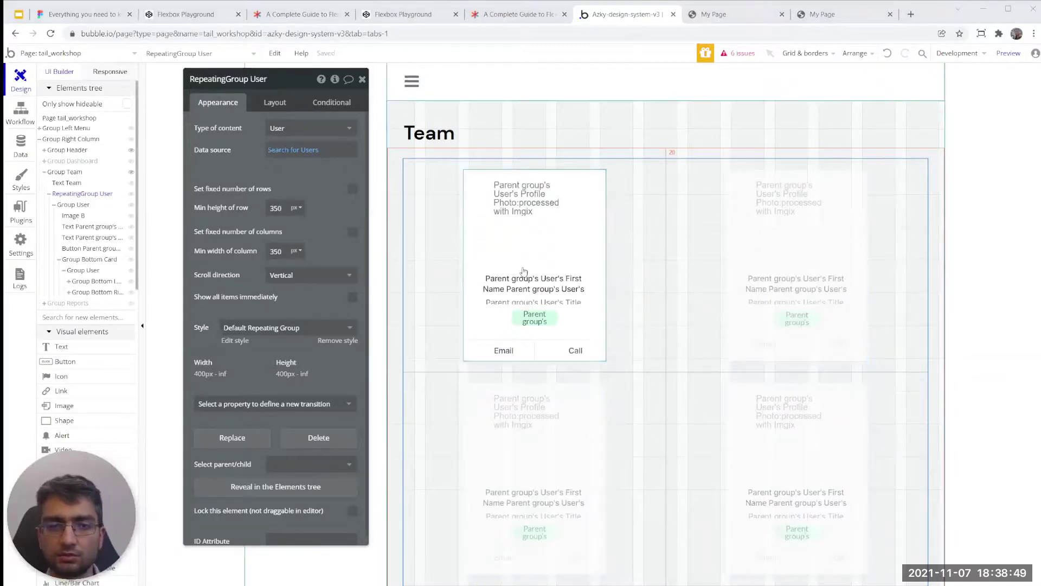
- Set the User repeating group's minimum column width to 280 px and review the card and repeating group settings
double_click(275, 251)
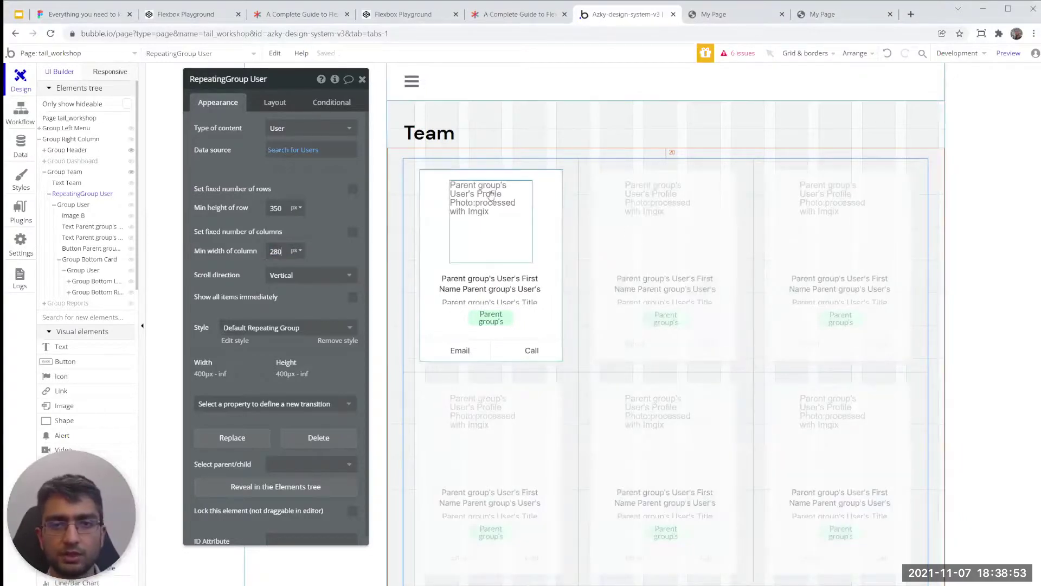
left_click(538, 195)
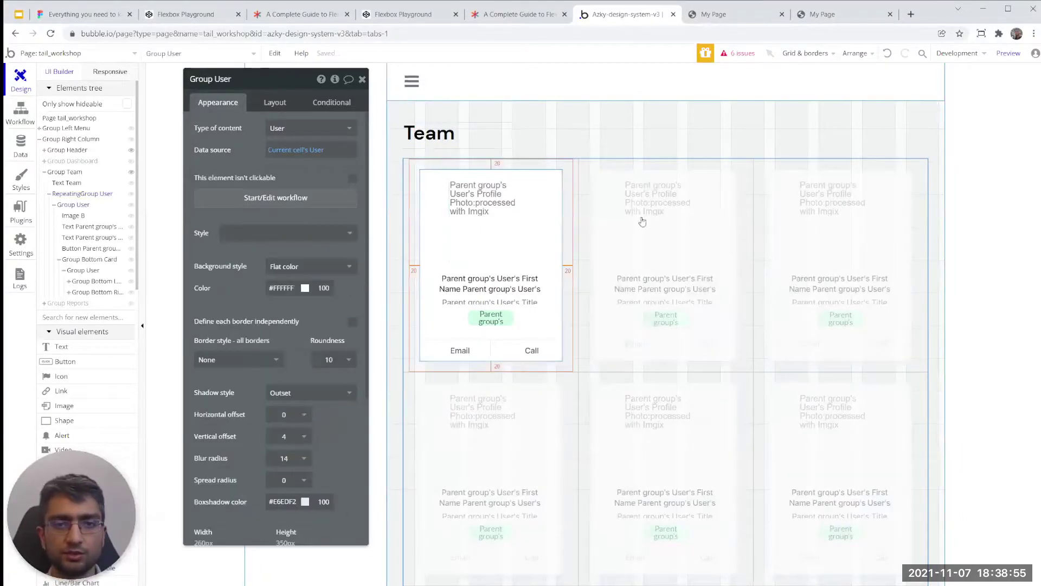
left_click(661, 221)
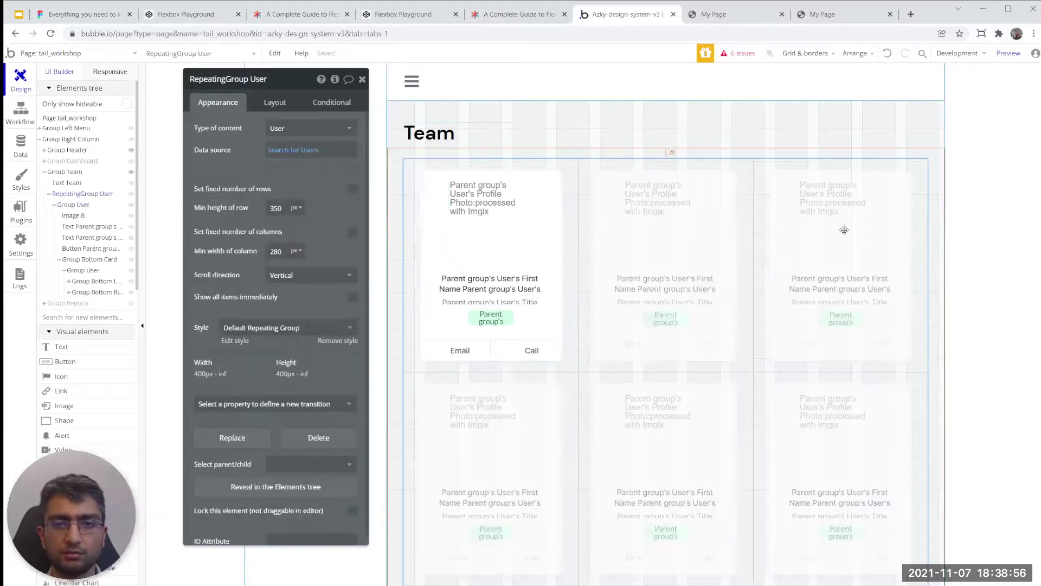
left_click(275, 103)
left_click(223, 104)
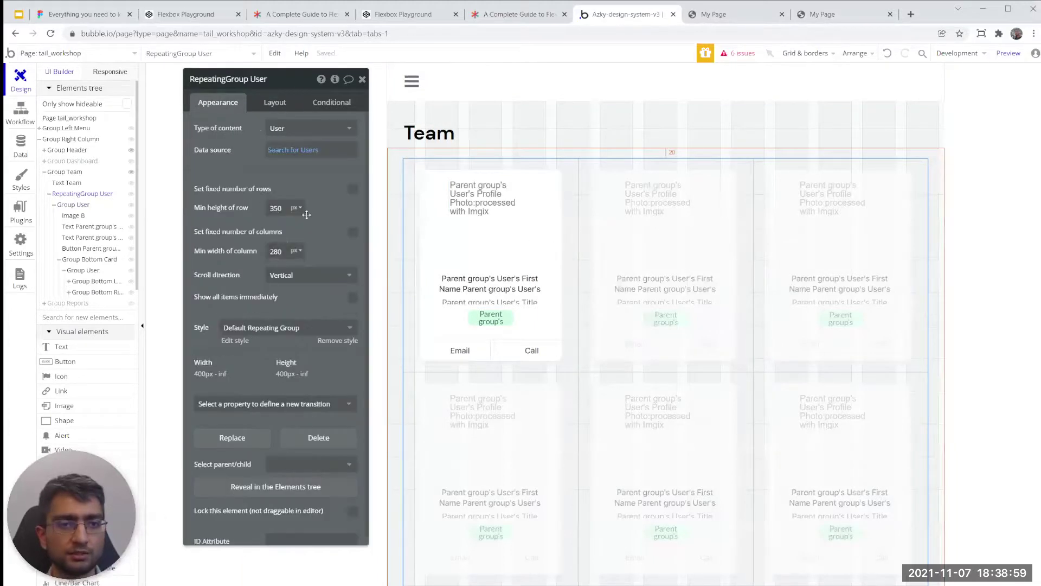
- Widen the responsive preview to 1354 px to check how the card columns reflow, and return to the editor
left_click(715, 14)
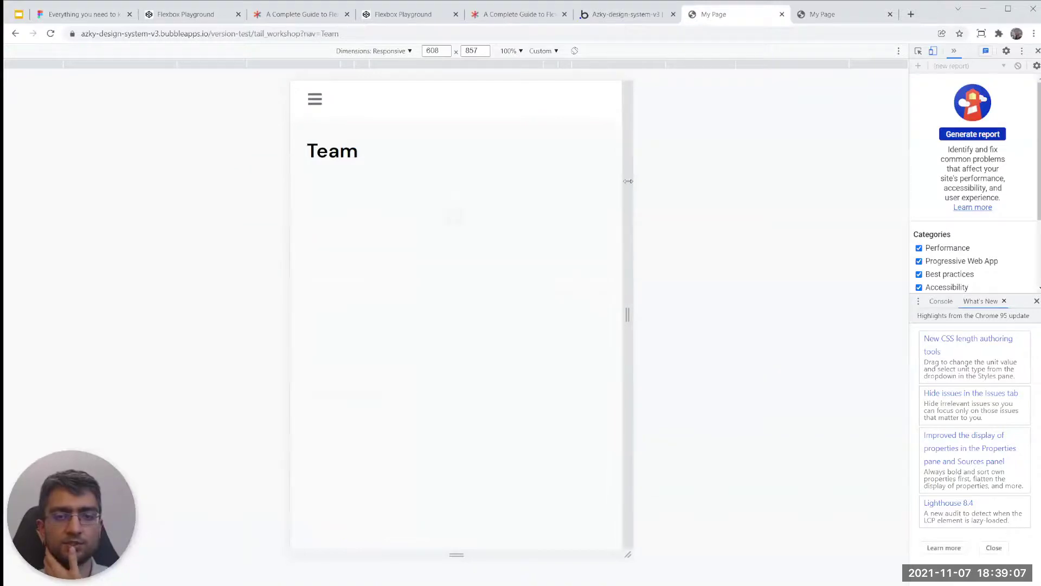
left_click_drag(619, 183, 830, 209)
left_click(623, 18)
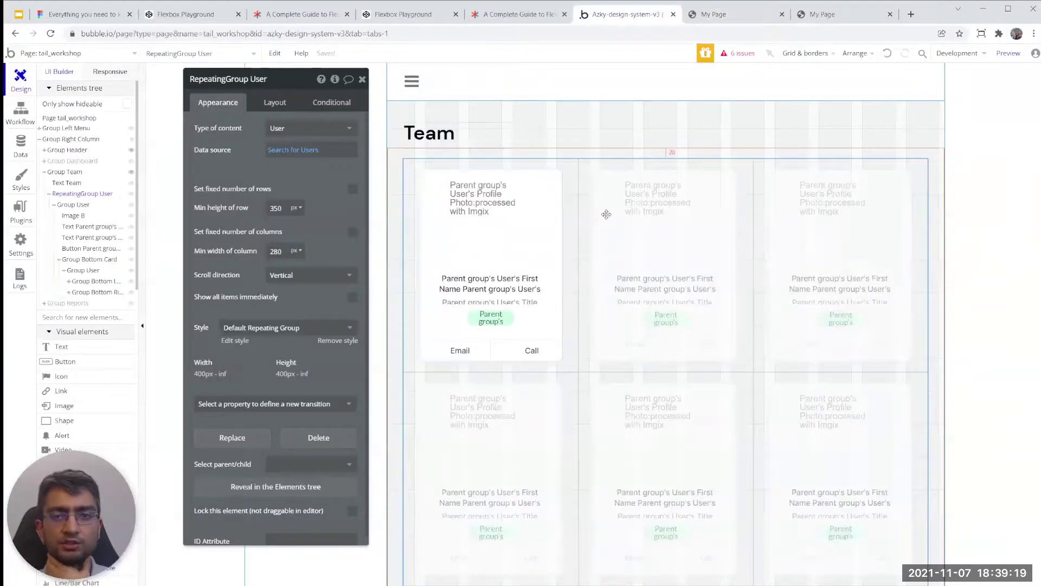
- Make the User repeating group fixed-height and change its scroll direction to Horizontal
left_click(275, 102)
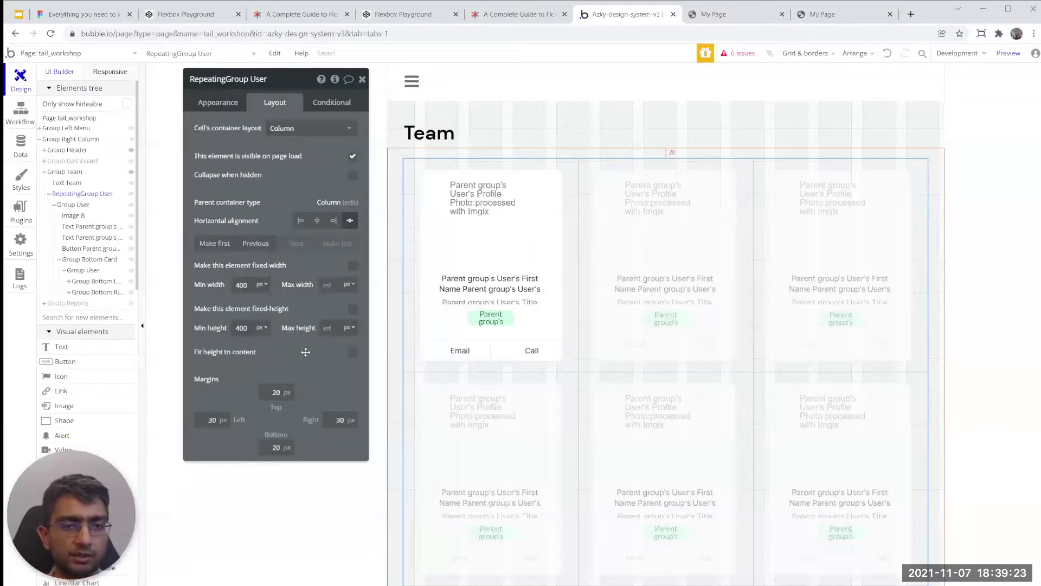
left_click(353, 309)
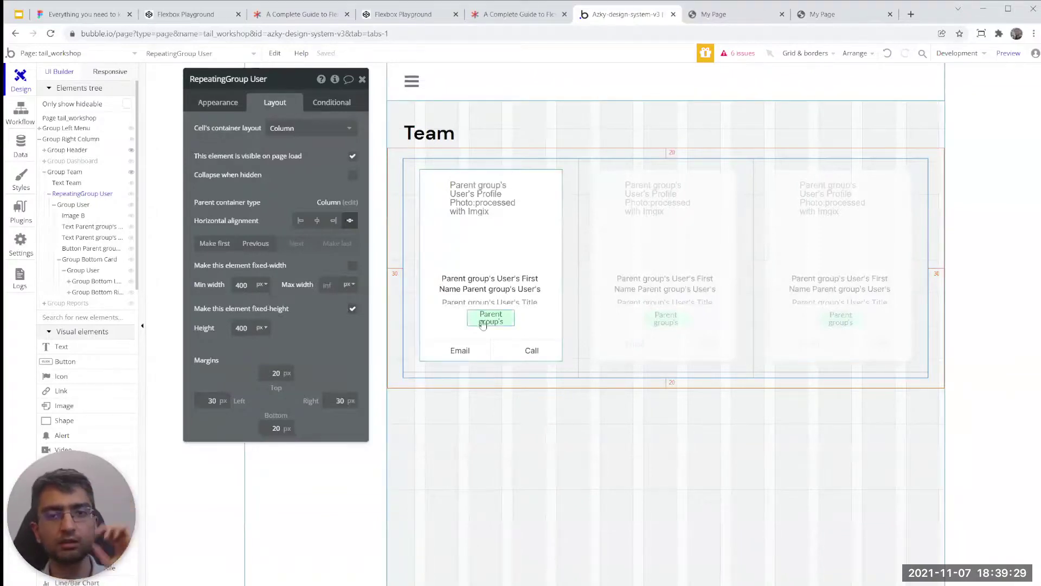
left_click(217, 102)
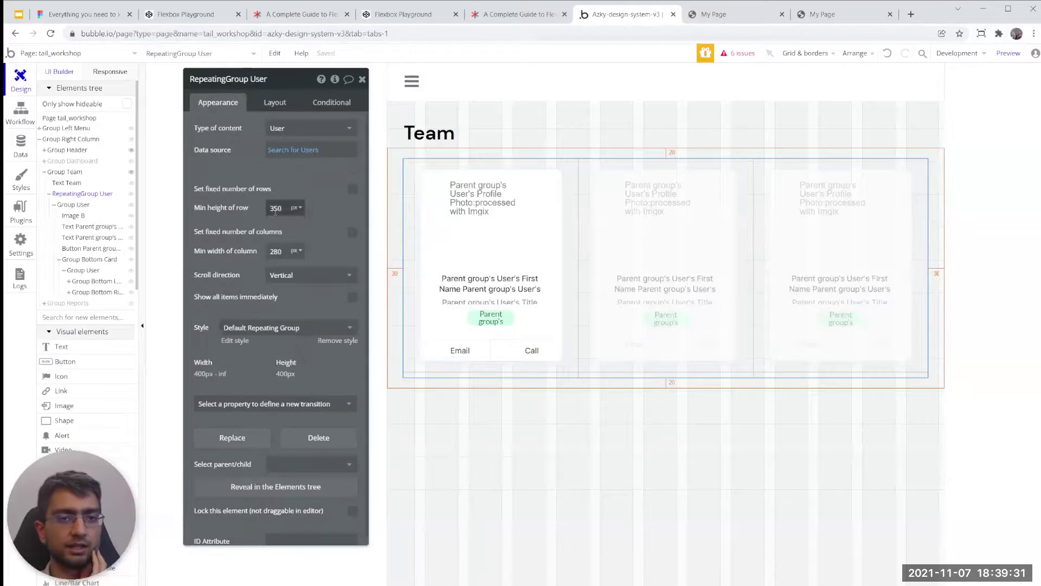
left_click(306, 275)
left_click(298, 307)
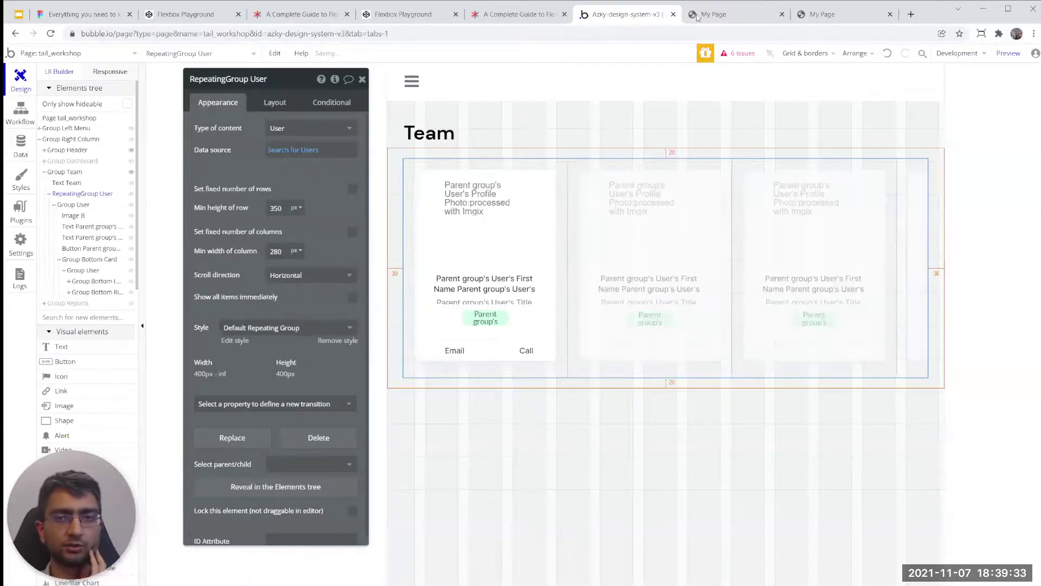
- Check the horizontal scrolling of the team cards in both directions in the preview, and return to the editor
left_click(706, 16)
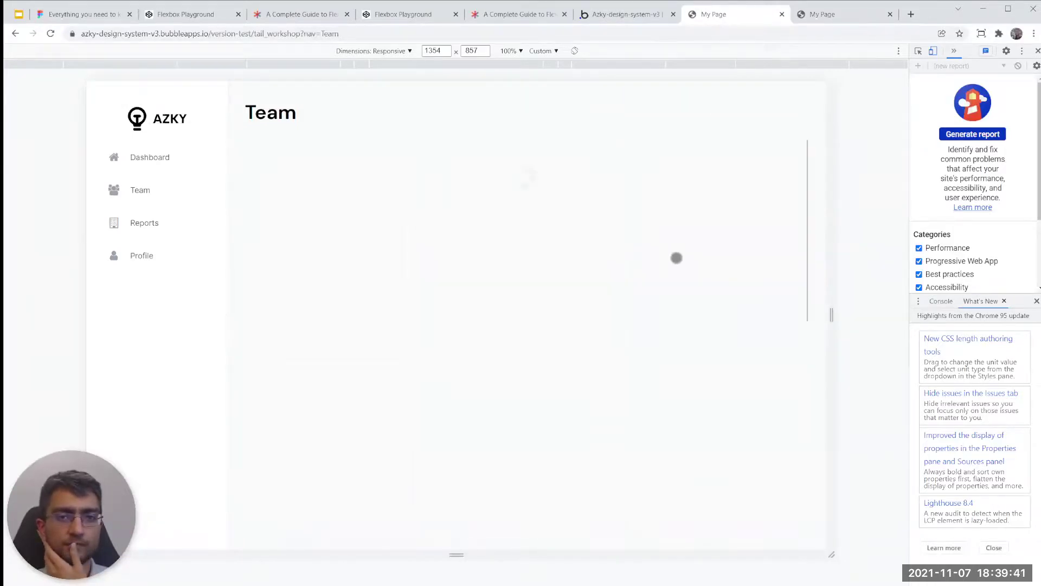
scroll(677, 257, "right", 5)
scroll(677, 257, "left", 4)
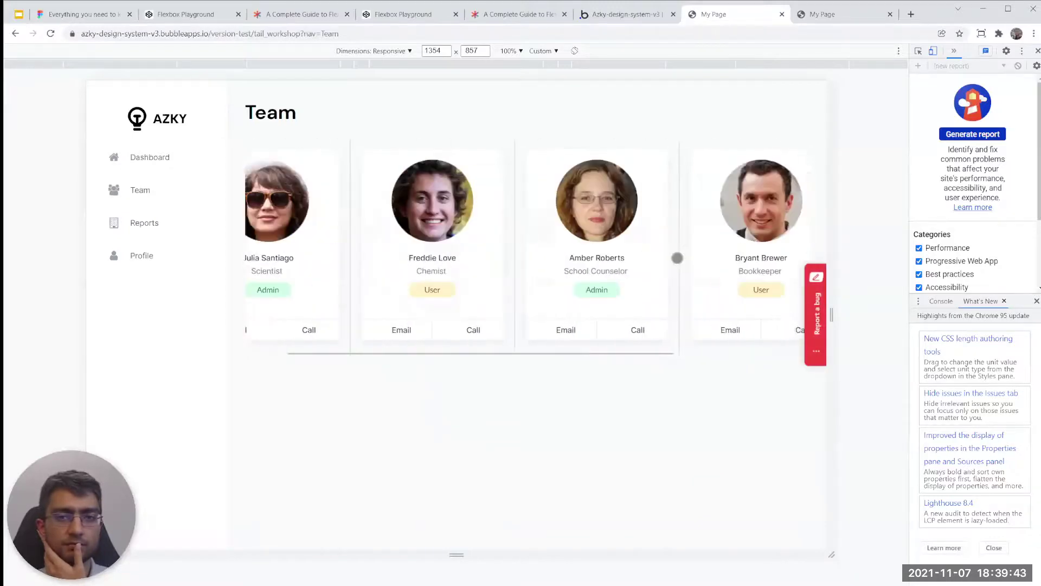
left_click_drag(623, 258, 674, 251)
scroll(657, 247, "right", 3)
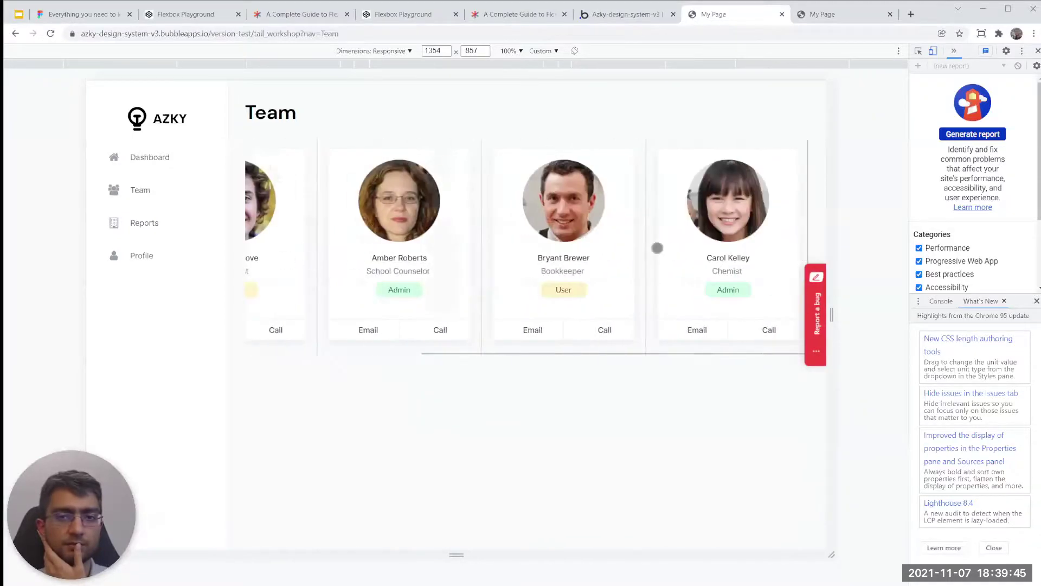
scroll(739, 240, "right", 5)
left_click_drag(509, 242, 356, 266)
scroll(356, 266, "right", 3)
scroll(676, 241, "left", 5)
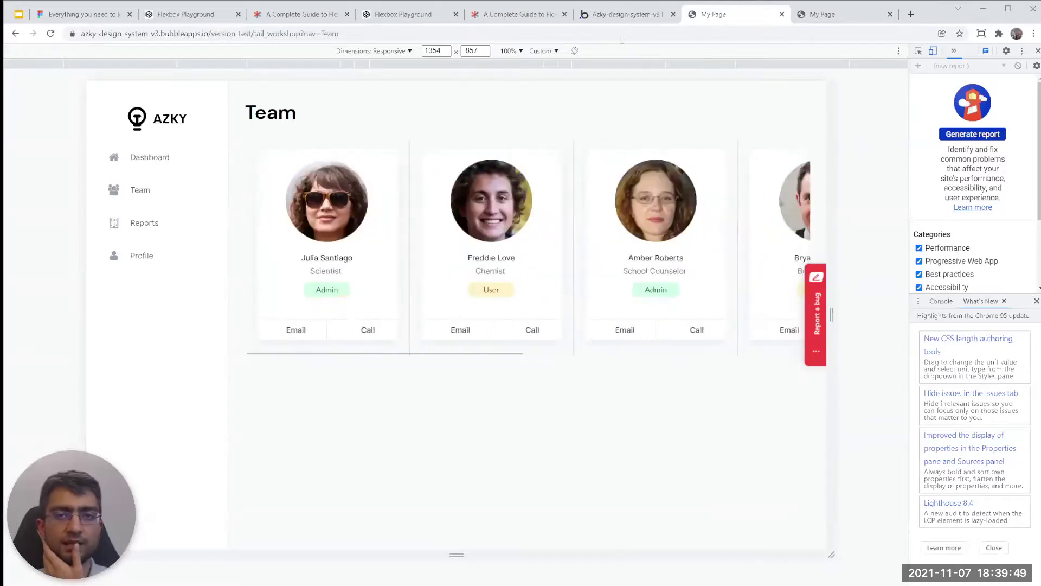
left_click(624, 14)
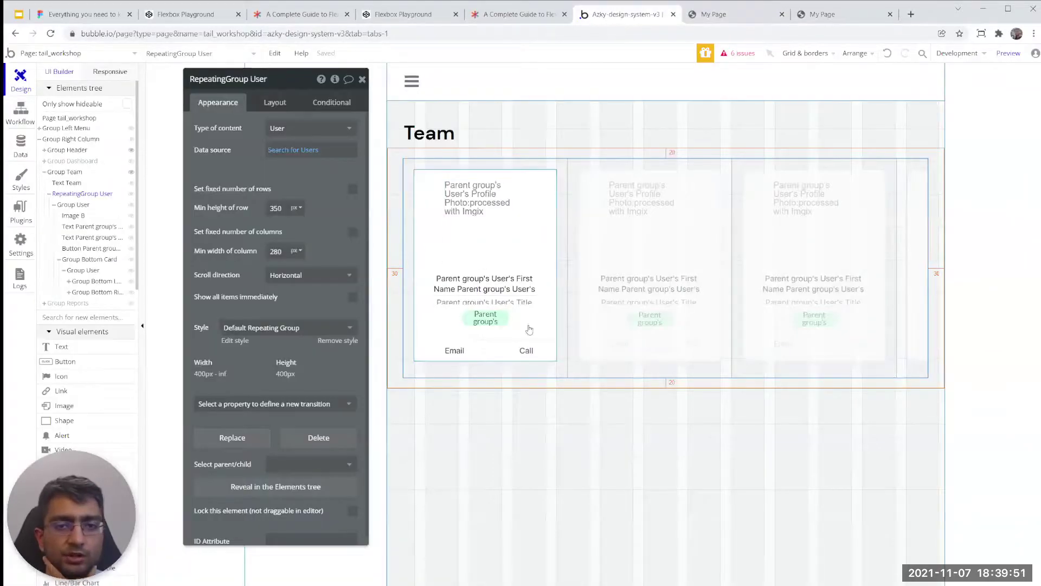
- Set the User repeating group's fixed height to 800 px, comparing the layout with fixed height off and on
left_click(274, 102)
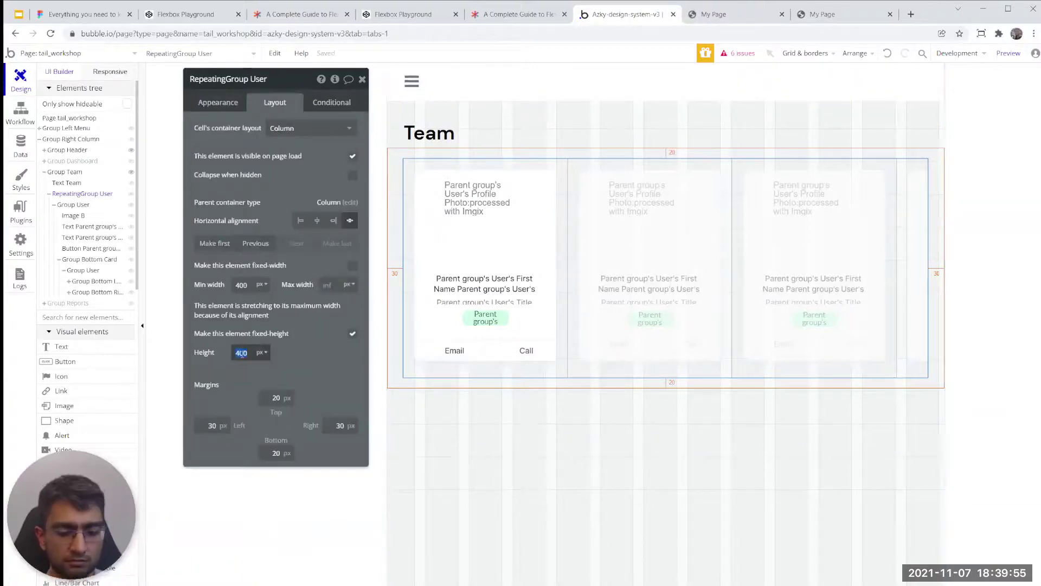
type("800")
scroll(580, 338, "down", 5)
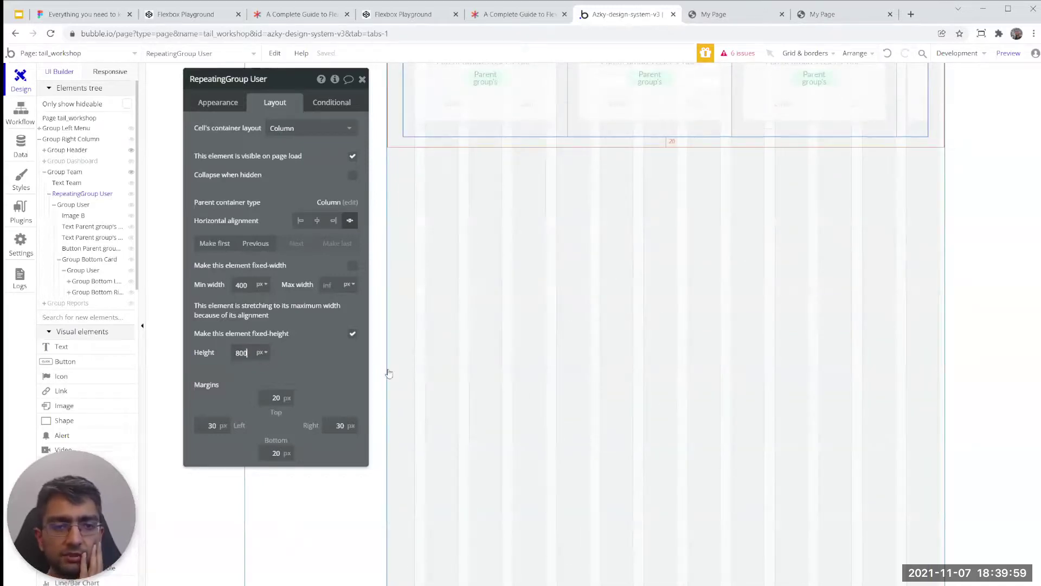
left_click(352, 334)
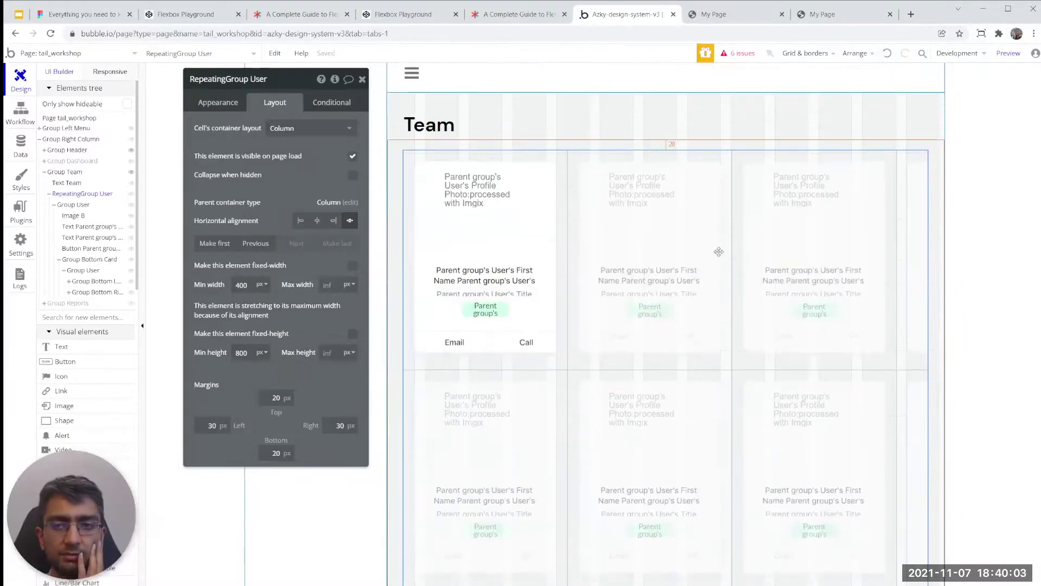
left_click(353, 334)
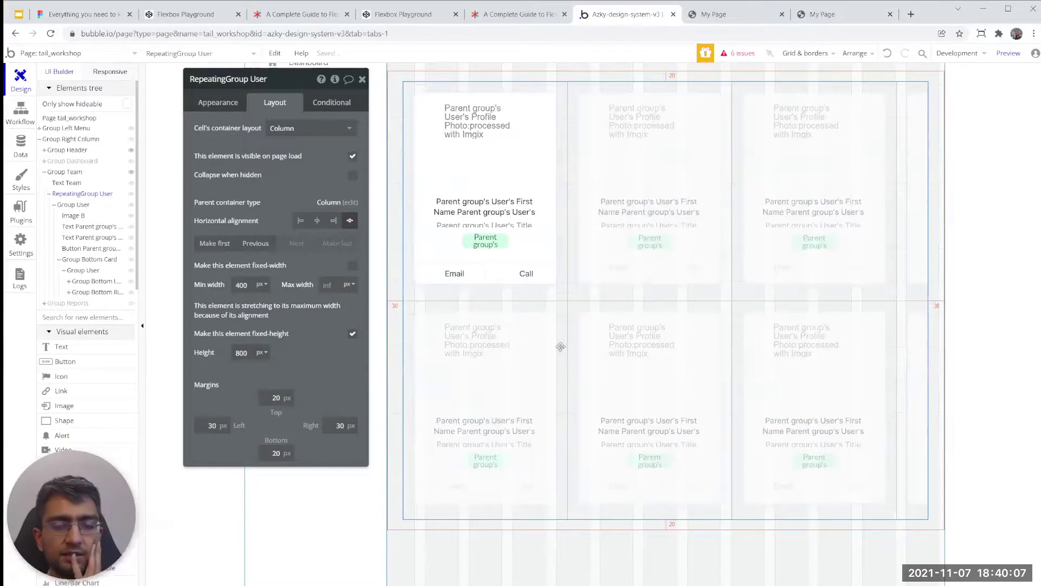
left_click(219, 102)
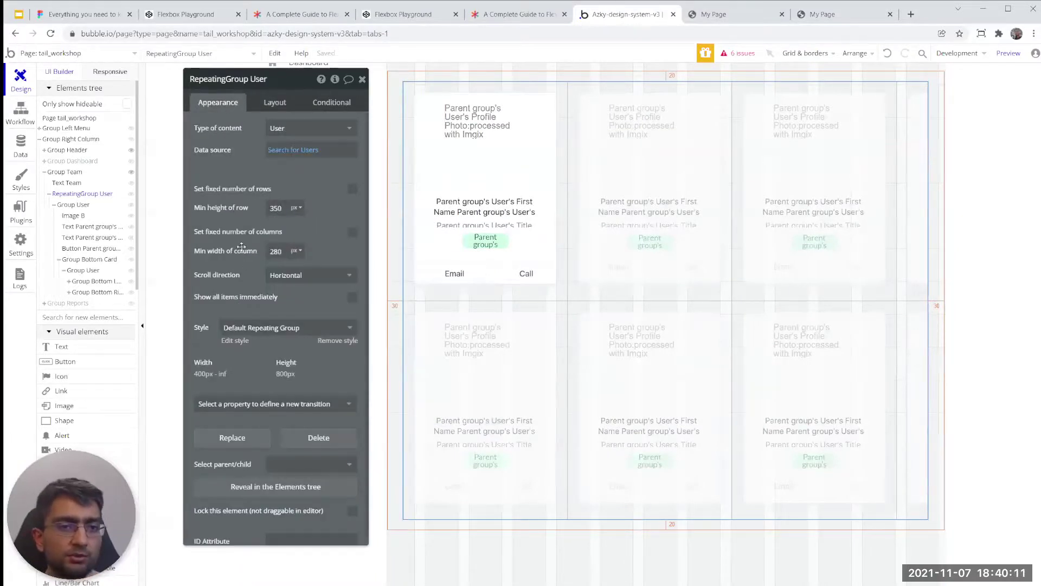
- Preview the taller Team repeating group, scroll sideways through its rows of cards, and return to the editor
left_click(710, 14)
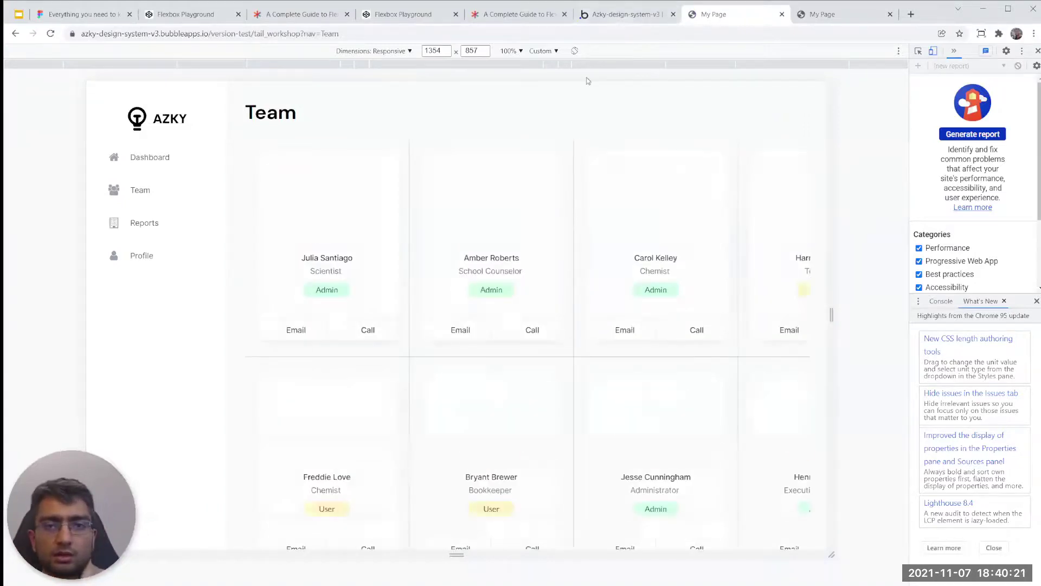
scroll(561, 272, "down", 1)
scroll(560, 272, "right", 5)
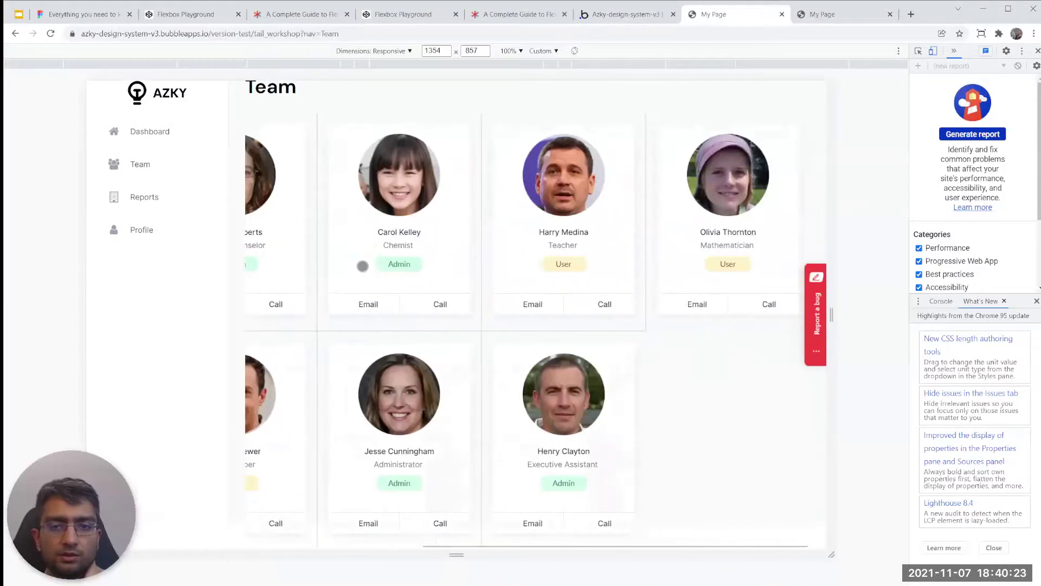
scroll(667, 256, "left", 5)
scroll(682, 234, "right", 3)
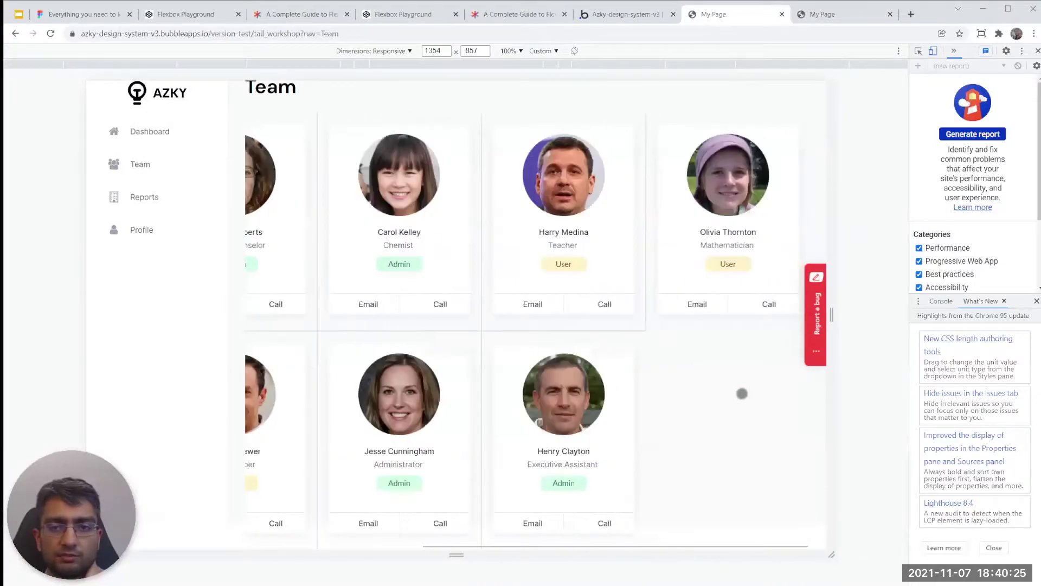
scroll(721, 404, "left", 2)
scroll(486, 384, "right", 5)
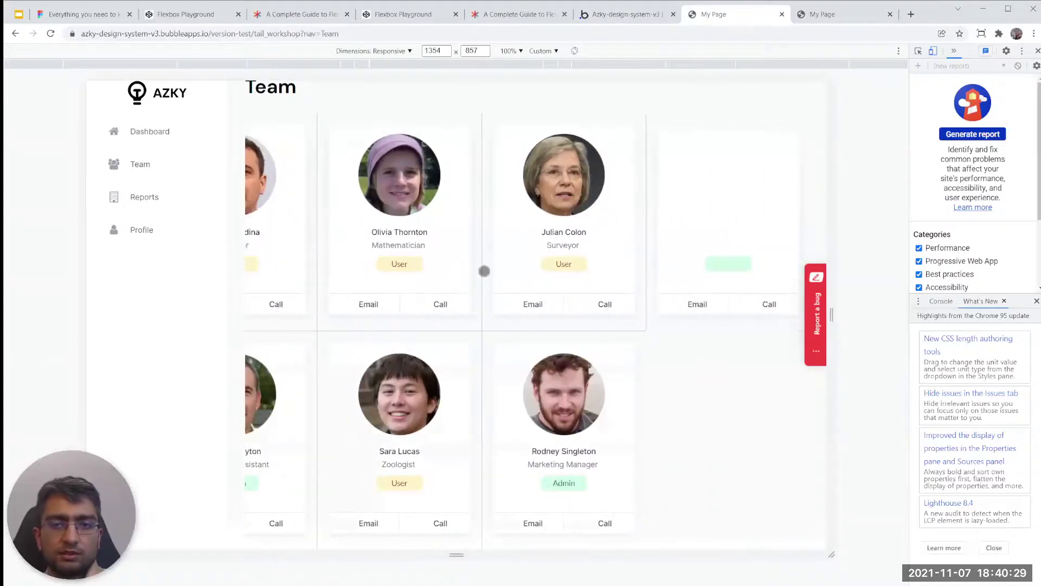
scroll(483, 270, "left", 10)
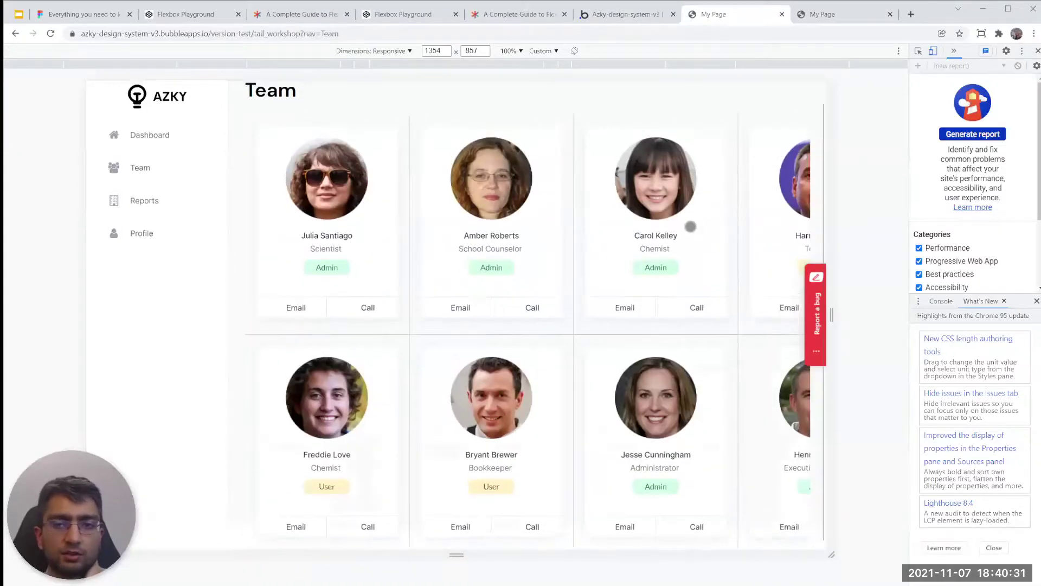
left_click(624, 14)
- Add a button directly below the User repeating group inside the Team group
left_click(52, 346)
scroll(444, 405, "down", 6)
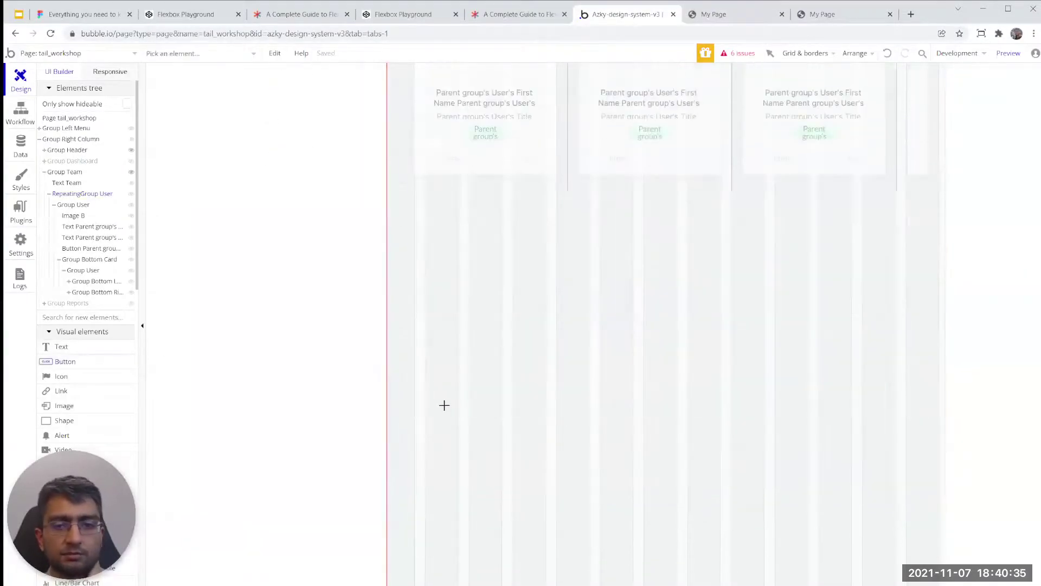
left_click(475, 299)
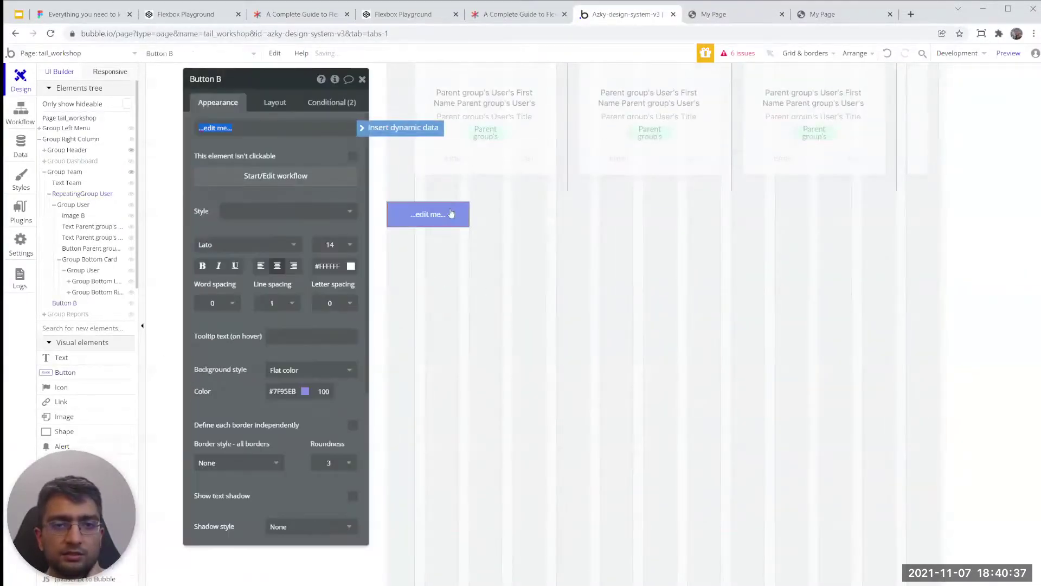
- Preview the Team page and check where the button sits below the cards while scrolling them sideways
left_click(705, 19)
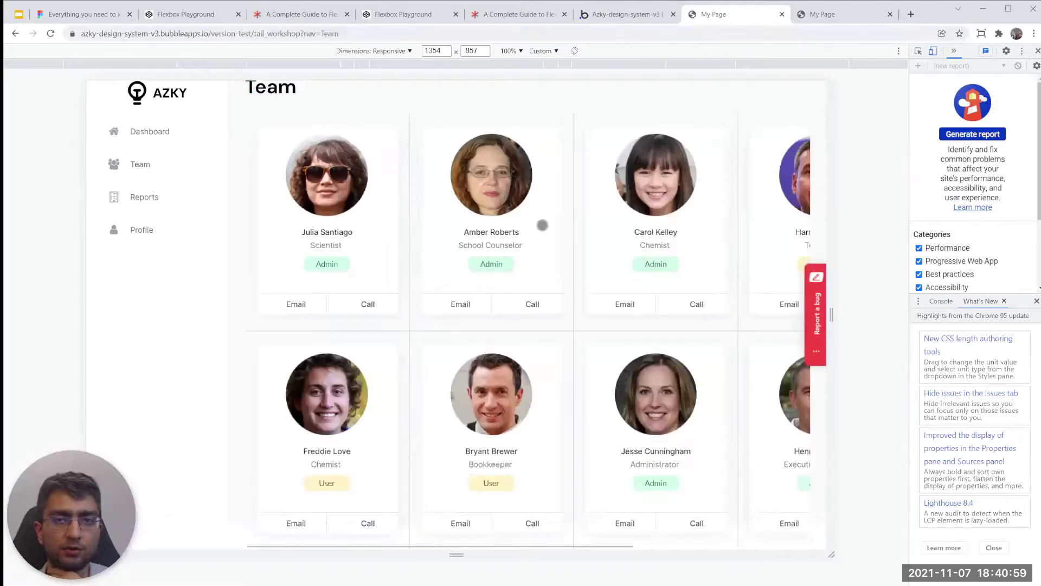
scroll(534, 269, "down", 1)
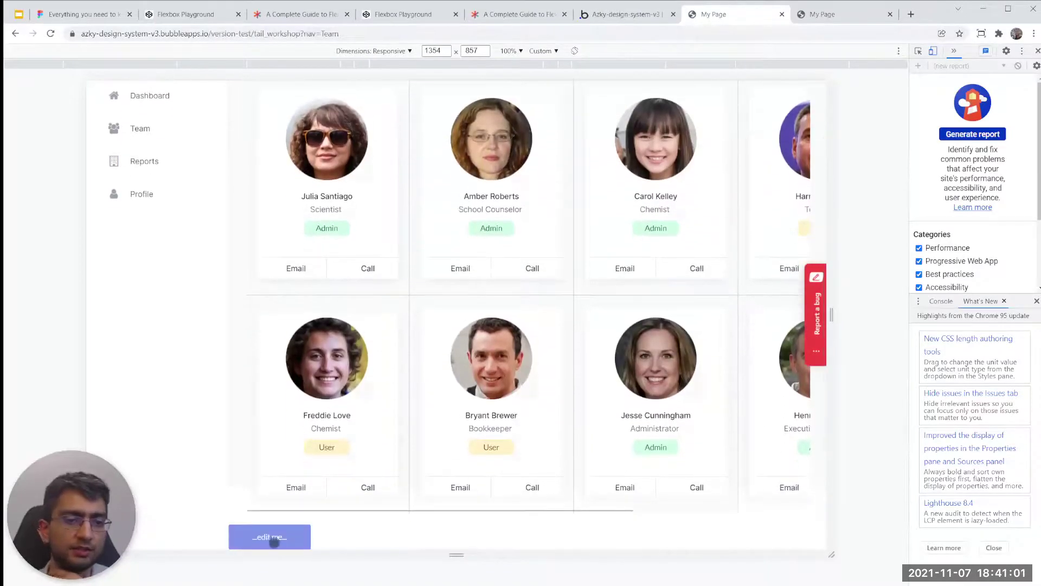
scroll(320, 170, "up", 1)
scroll(519, 297, "down", 1)
left_click_drag(520, 297, 255, 290)
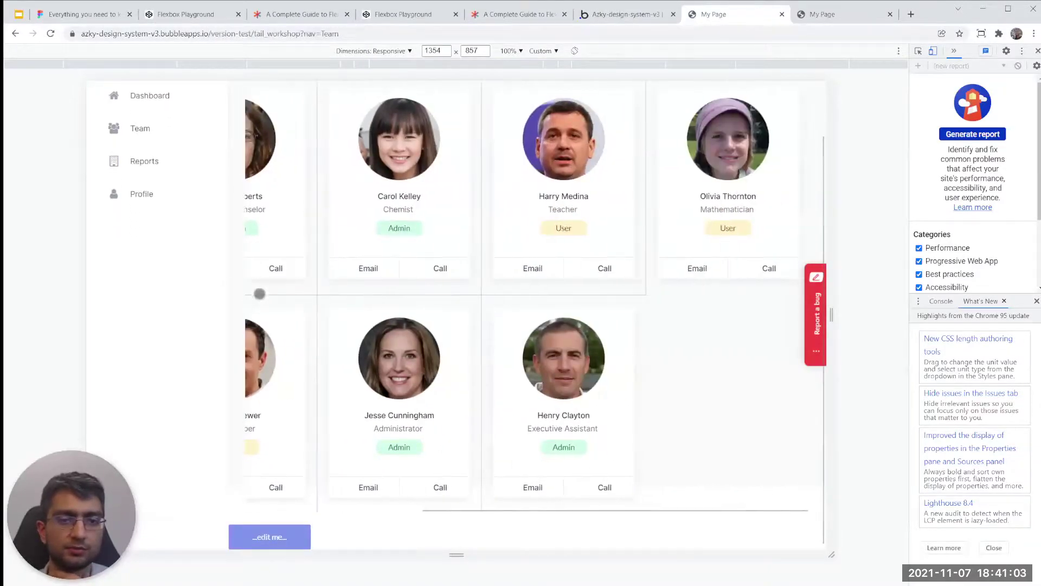
left_click_drag(376, 305, 493, 157)
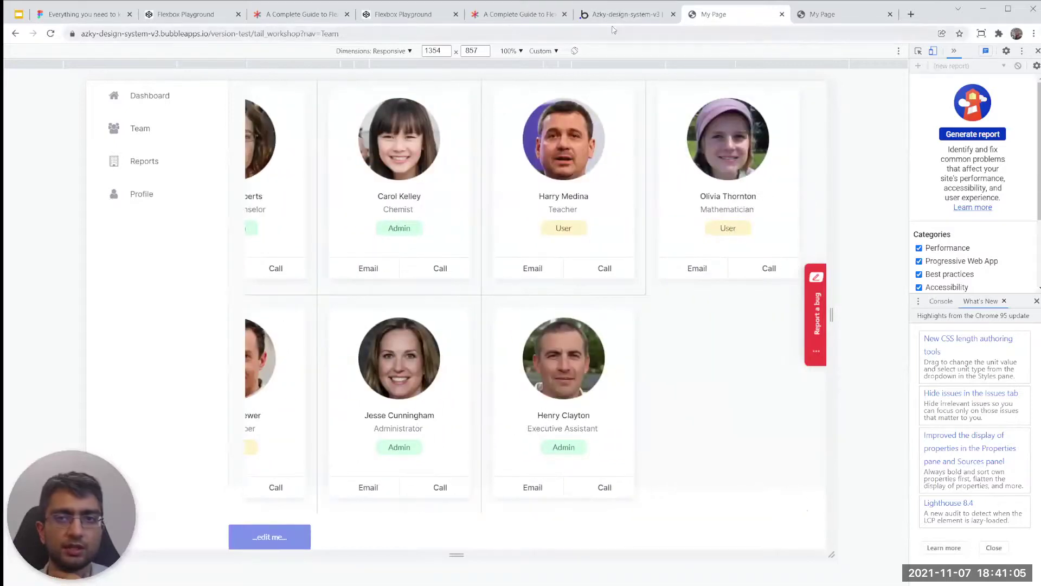
- Turn off fixed height for the User repeating group in the editor, keeping 800 px as its minimum height
key("ctrl+shift+Tab")
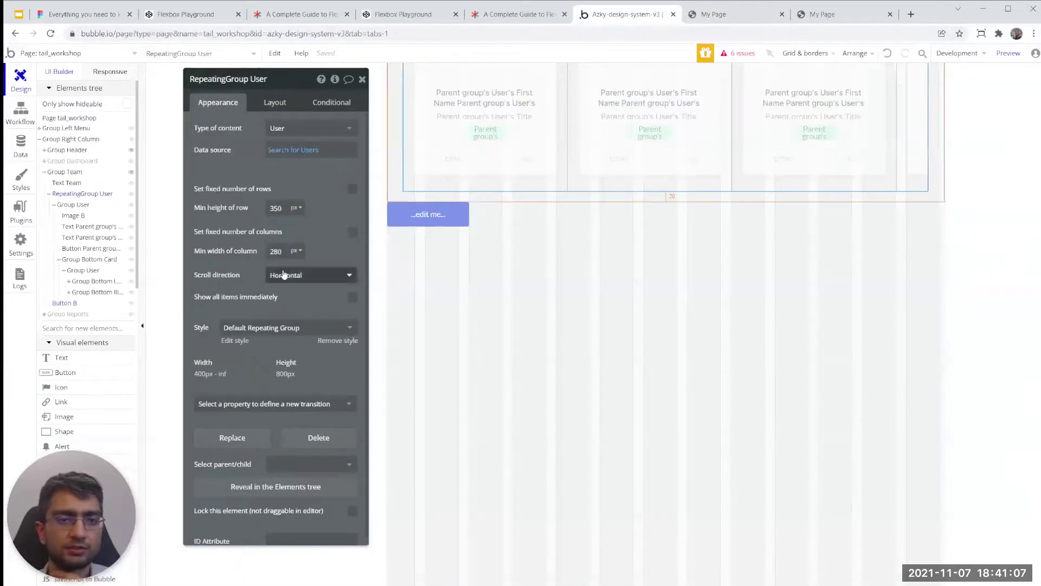
left_click(274, 102)
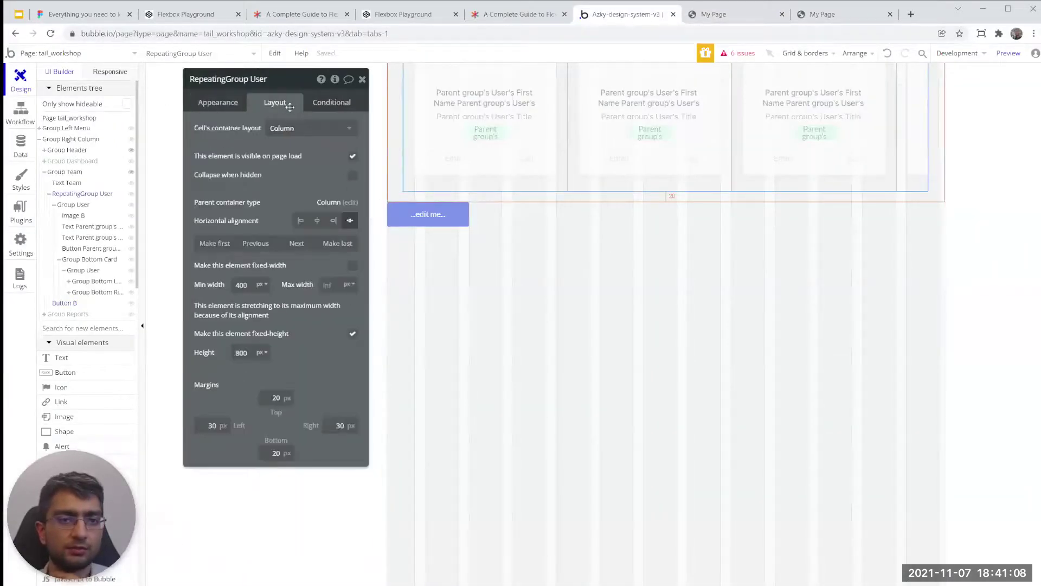
left_click(353, 334)
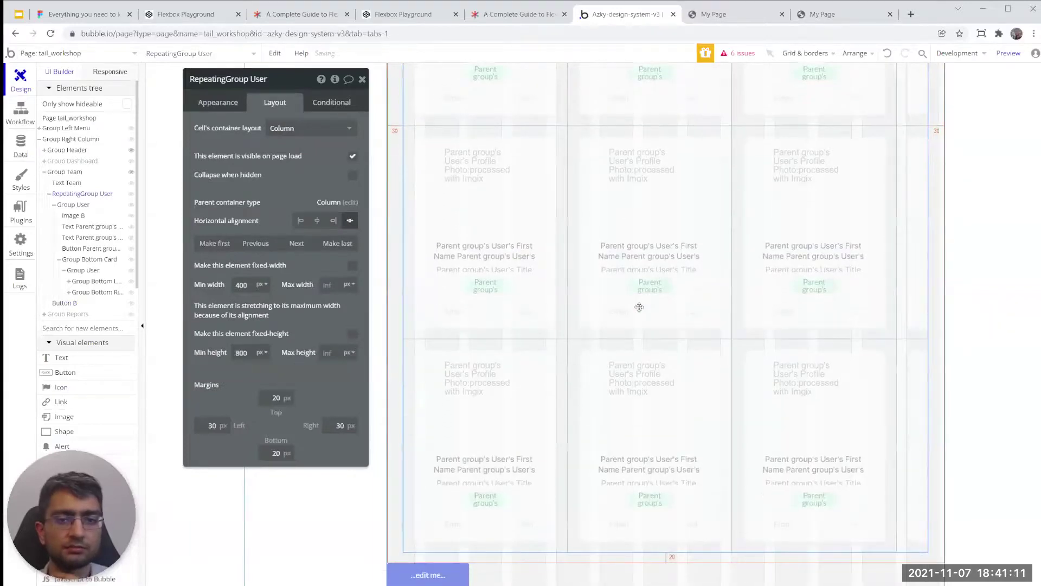
scroll(633, 314, "down", 1)
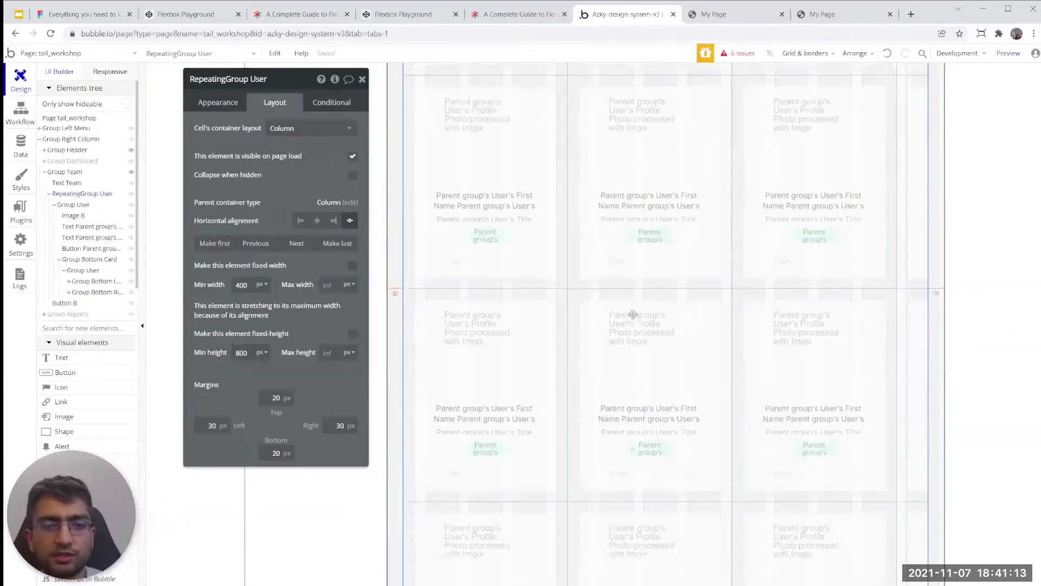
scroll(633, 315, "up", 3)
scroll(597, 306, "down", 6)
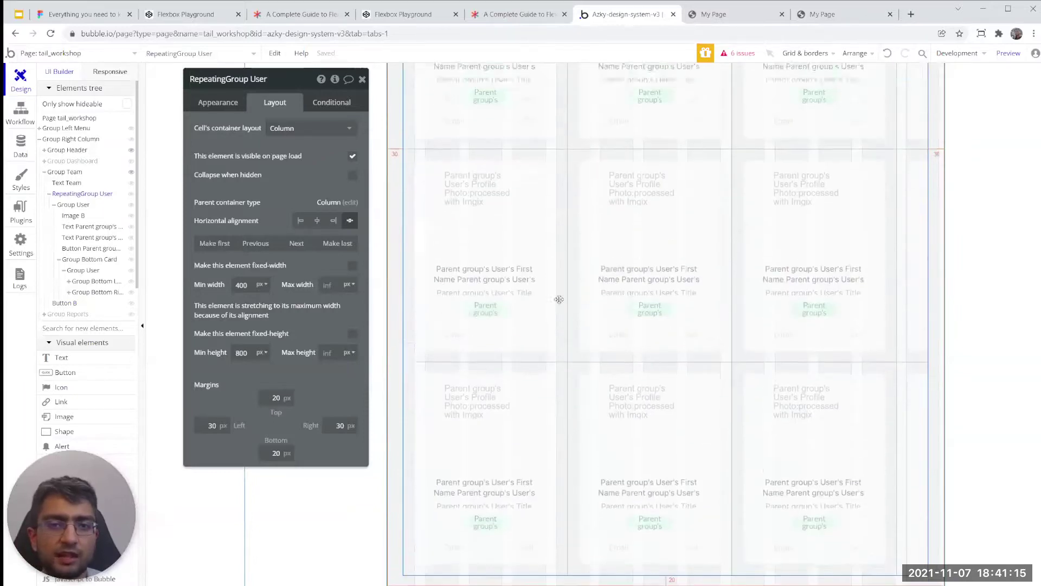
- Preview the updated Team page and scroll the card rows sideways and vertically to check the minimum-height layout
left_click(722, 14)
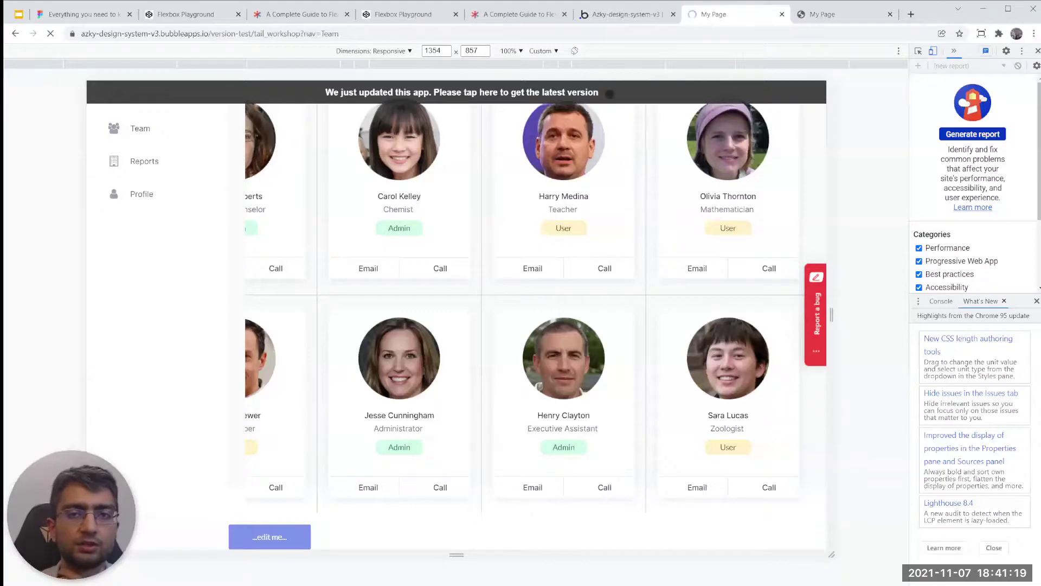
left_click(617, 14)
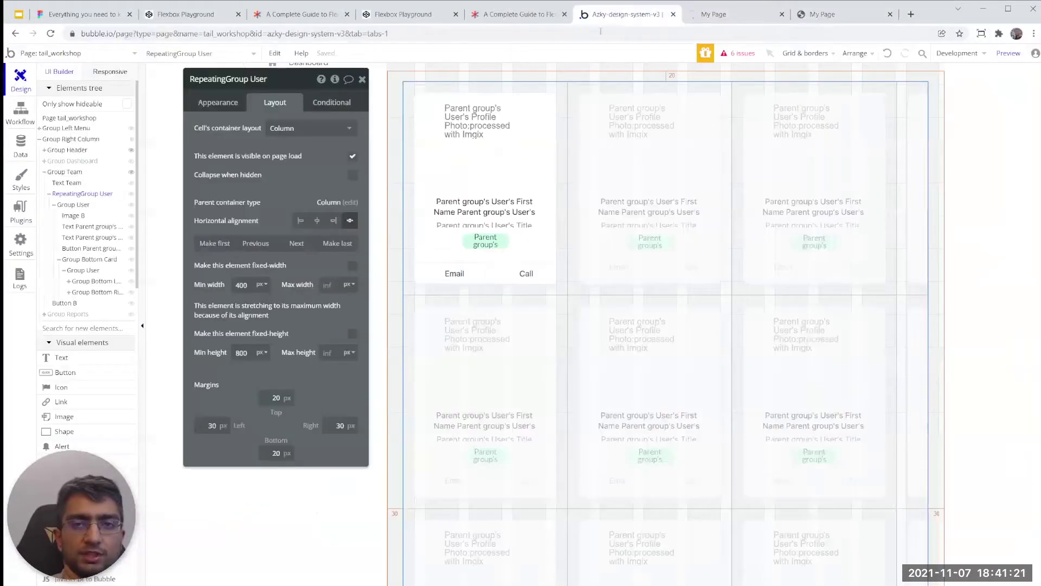
left_click(714, 14)
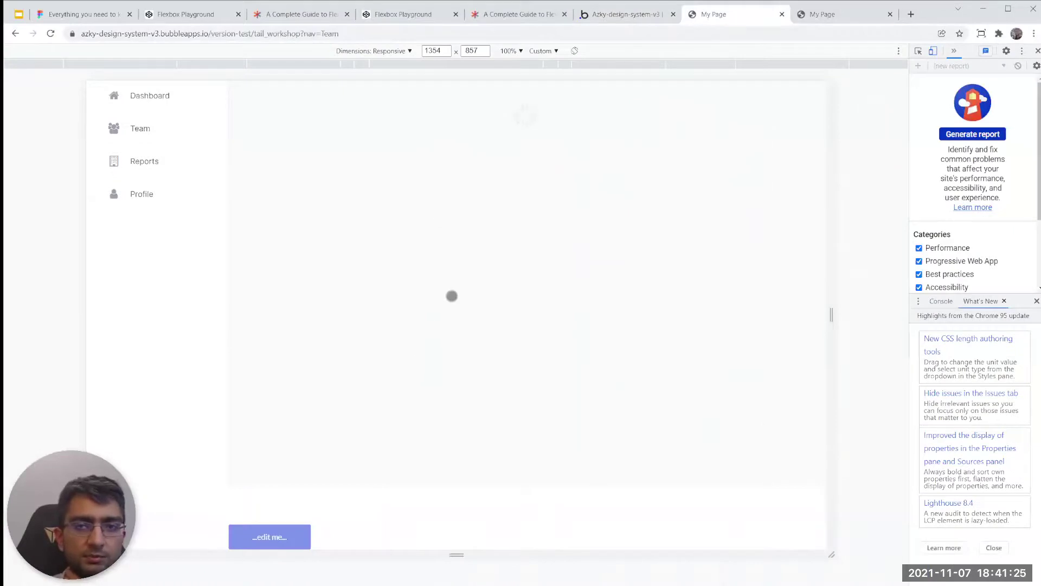
scroll(302, 360, "right", 4)
scroll(302, 360, "left", 4)
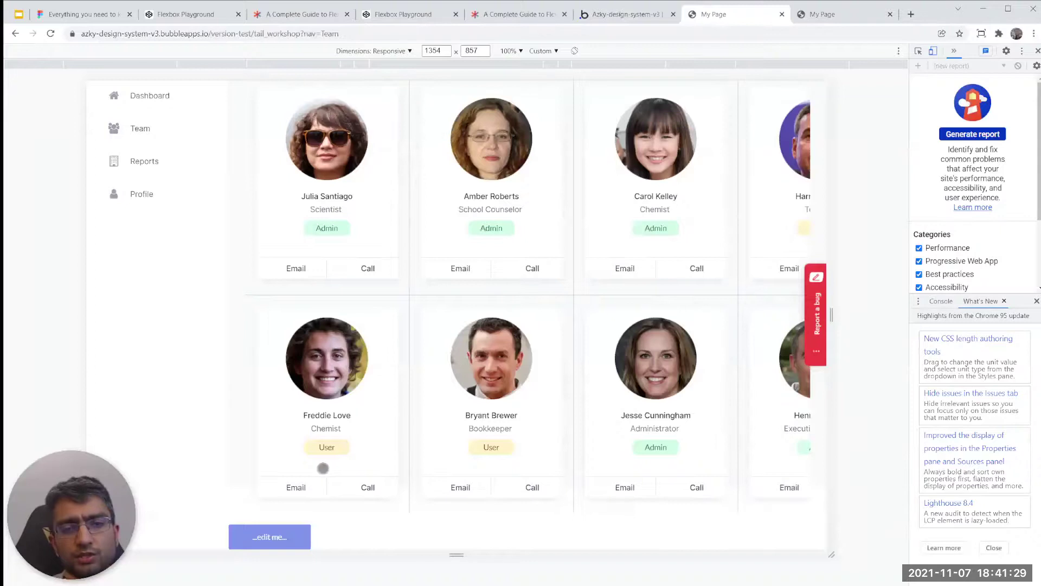
scroll(390, 248, "up", 3)
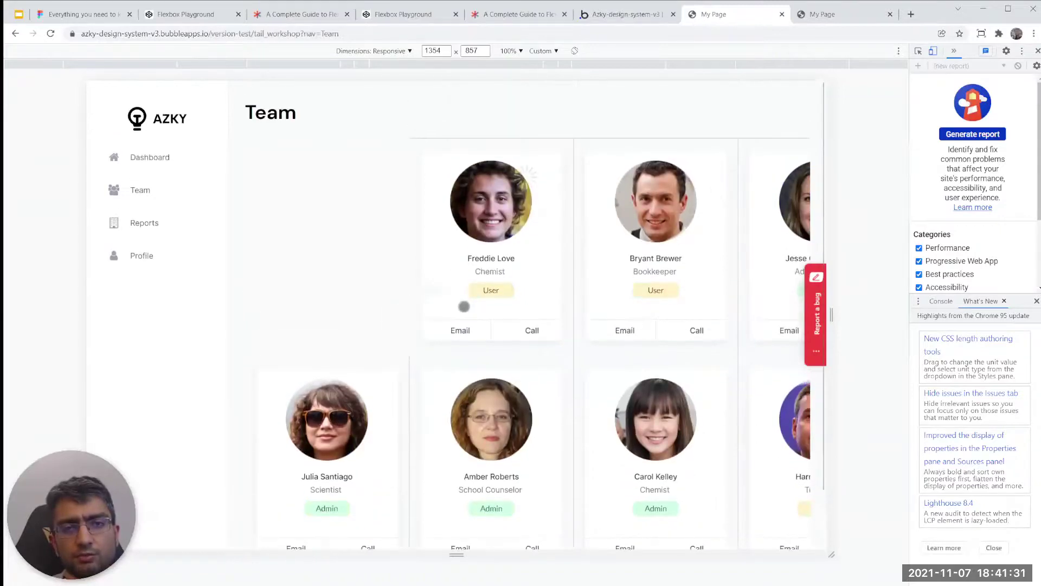
scroll(464, 306, "down", 3)
- Compare the repeating group's rows in the editor with the card rows in the preview
left_click(659, 13)
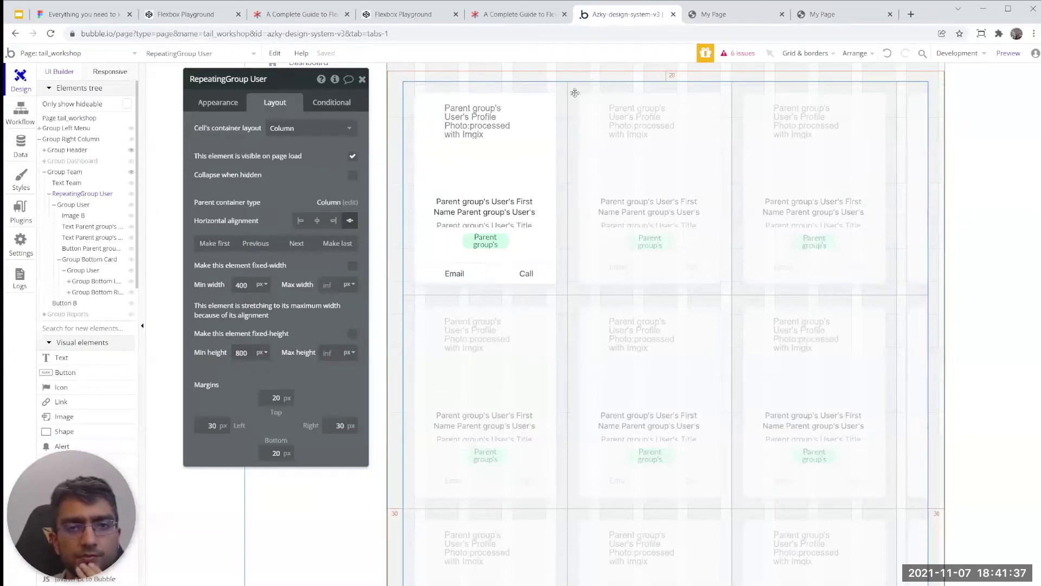
left_click(705, 15)
scroll(481, 296, "up", 2)
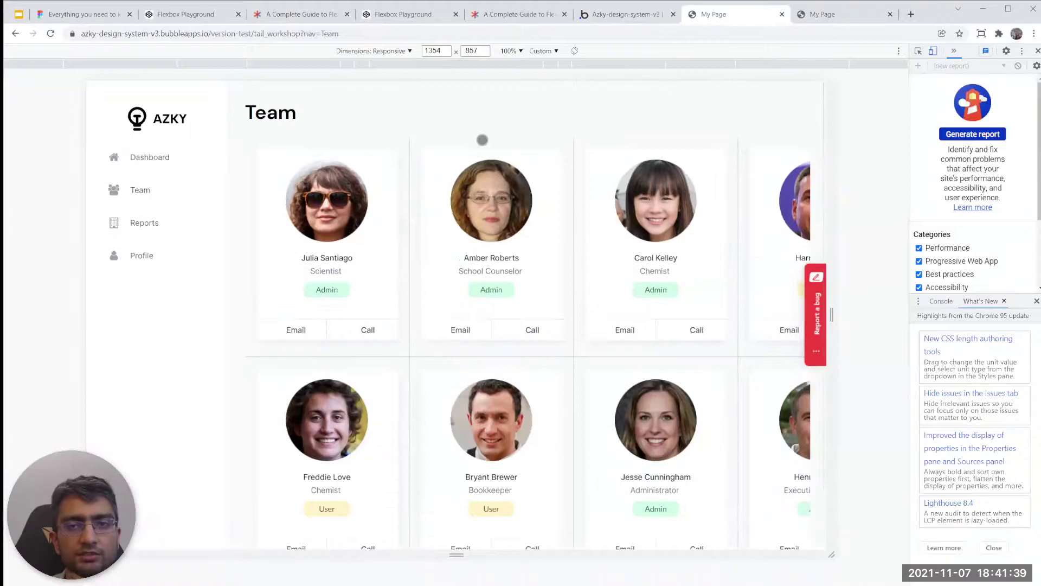
left_click(603, 15)
scroll(450, 499, "down", 1)
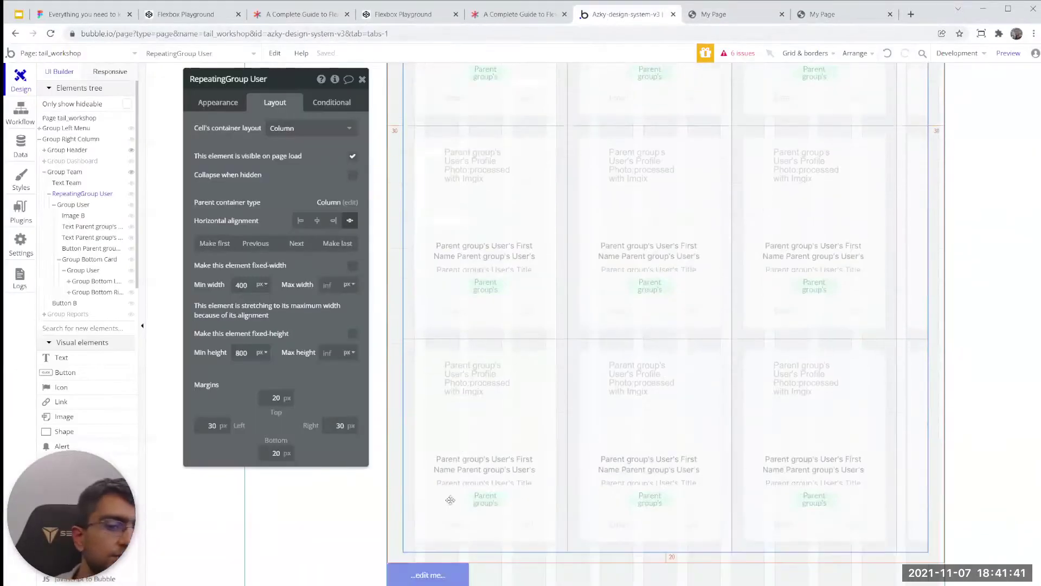
- Delete the placeholder button below the User repeating group after reviewing both elements' layout settings
left_click(409, 576)
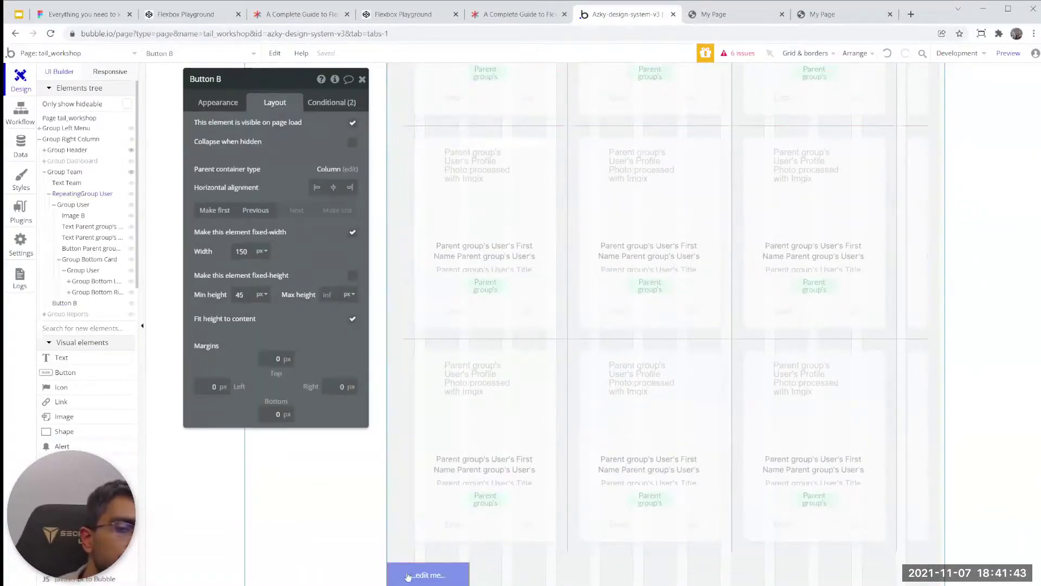
left_click(458, 335)
scroll(505, 349, "up", 1)
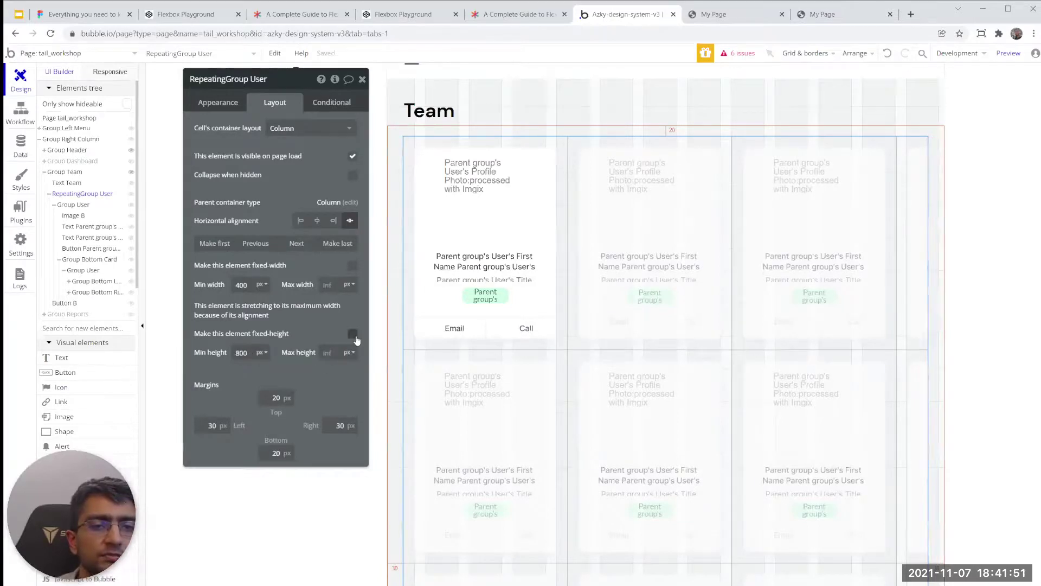
scroll(495, 396, "down", 3)
scroll(495, 396, "down", 3)
left_click(424, 574)
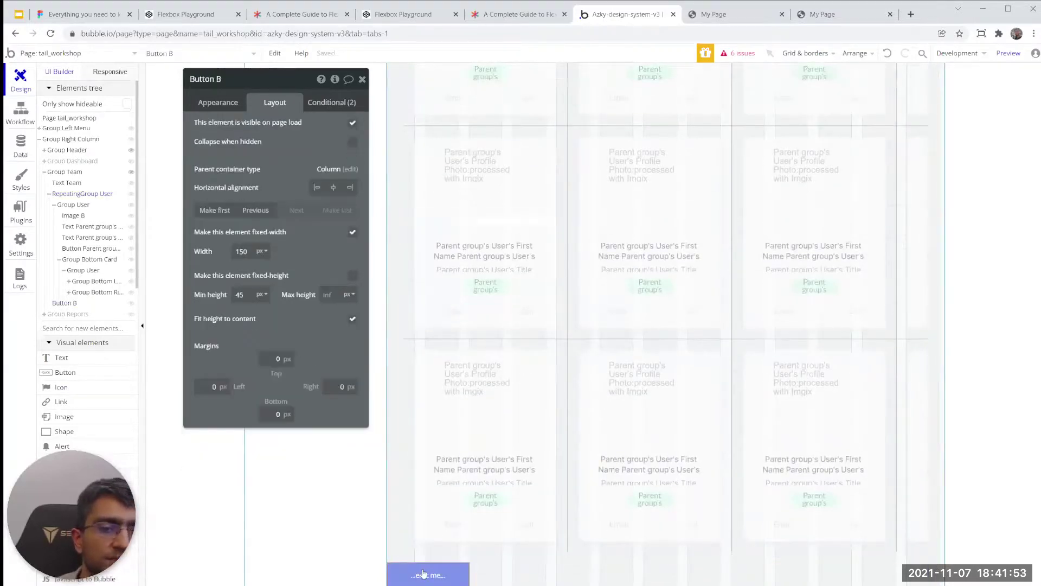
scroll(569, 260, "down", 3)
- Preview the Team page without the button and scroll the cards sideways in both directions
left_click(713, 14)
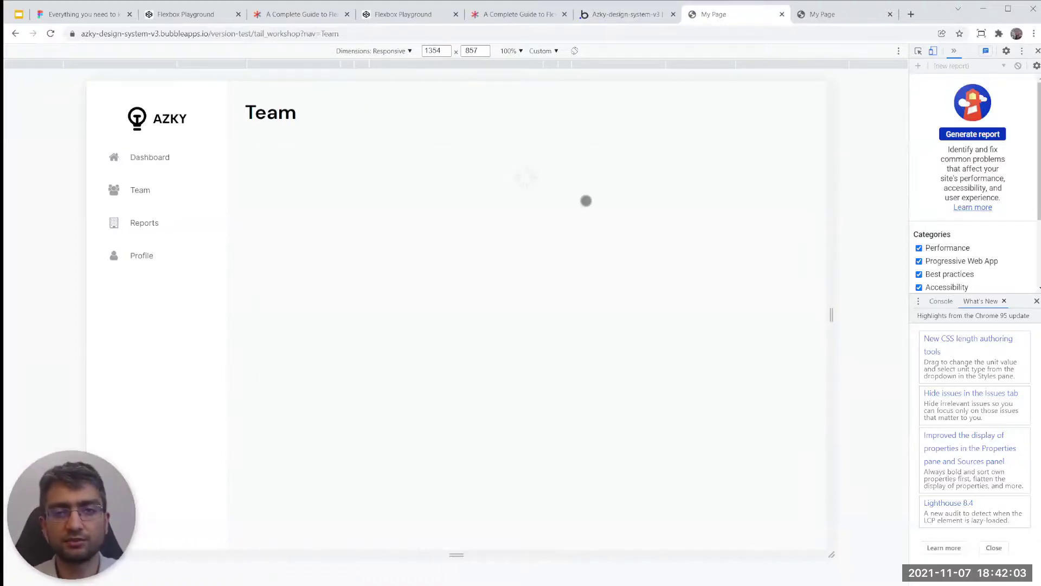
scroll(585, 200, "down", 1)
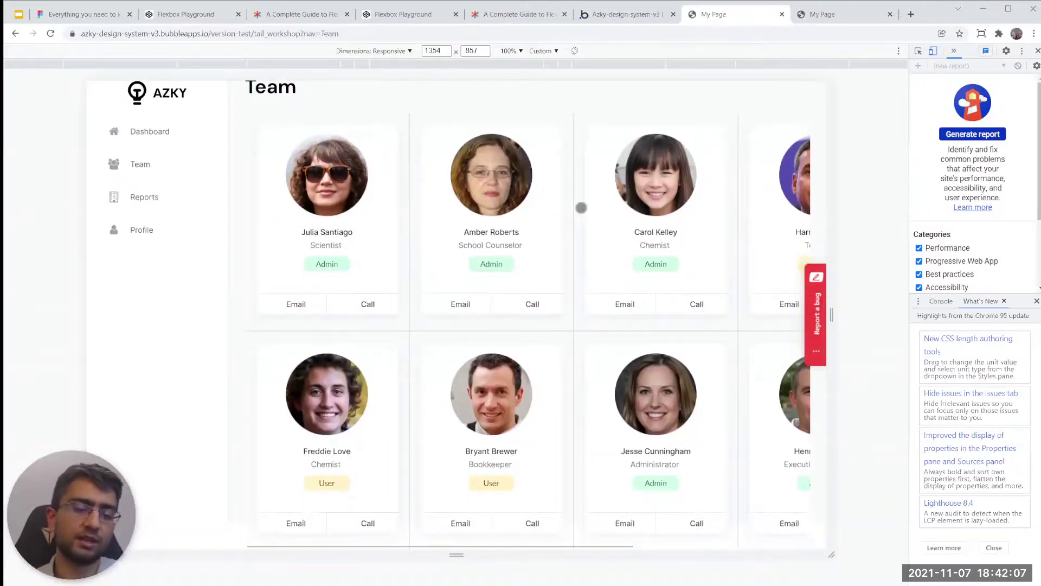
scroll(602, 210, "right", 5)
scroll(651, 233, "left", 5)
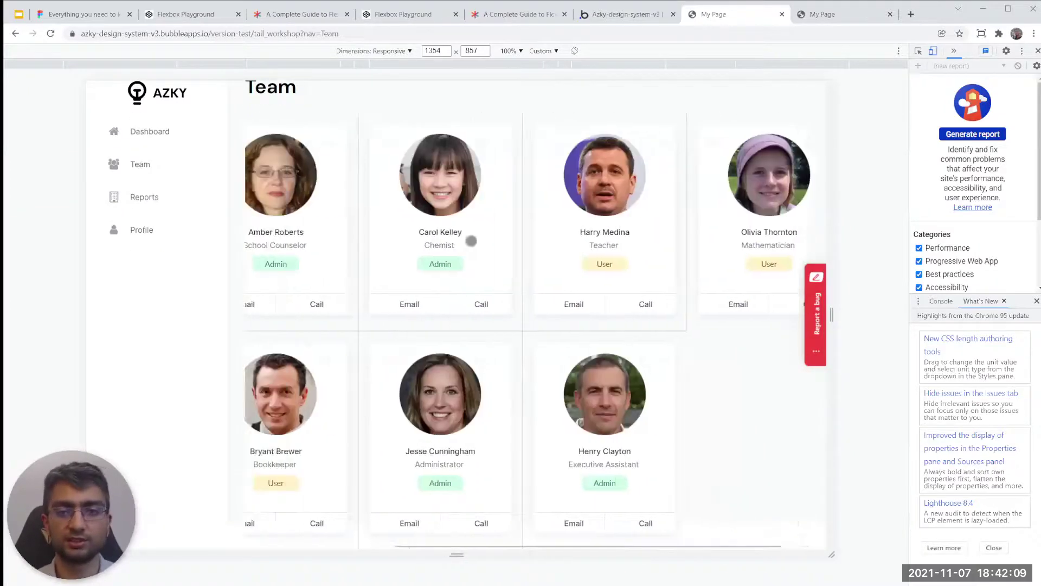
scroll(699, 236, "right", 3)
scroll(699, 234, "left", 3)
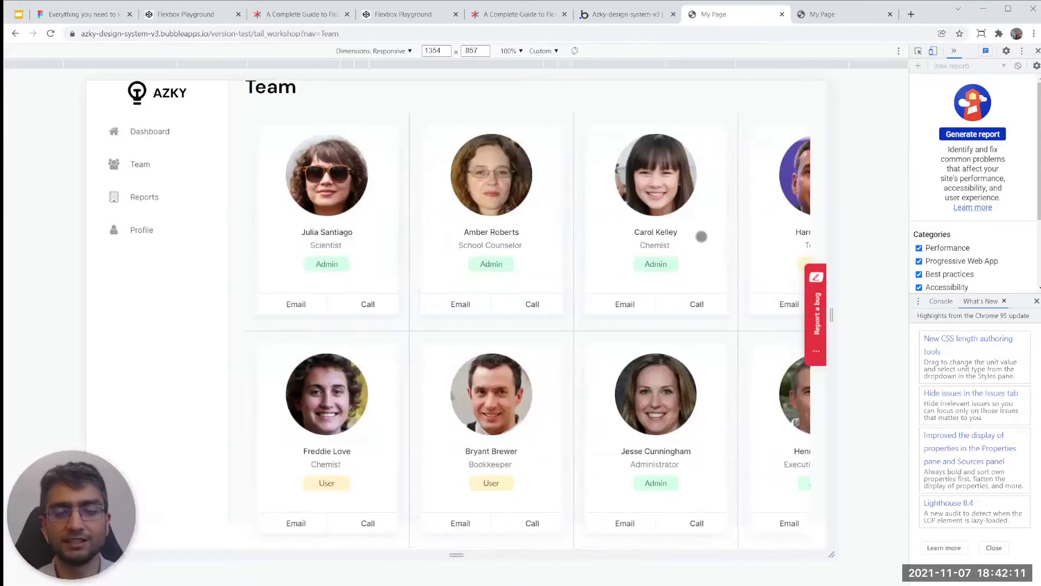
scroll(701, 237, "left", 1)
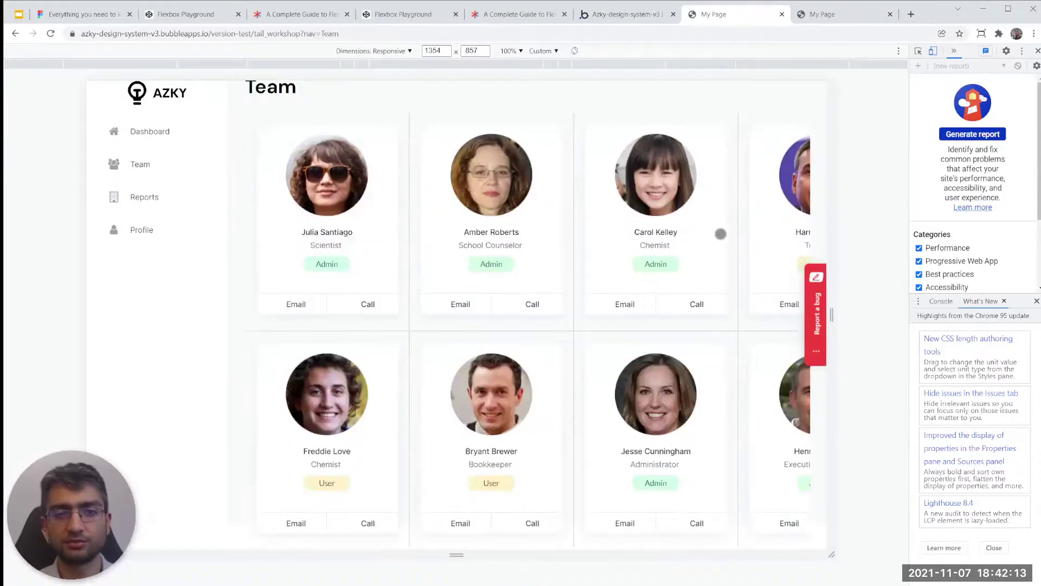
scroll(705, 234, "right", 5)
scroll(652, 246, "left", 5)
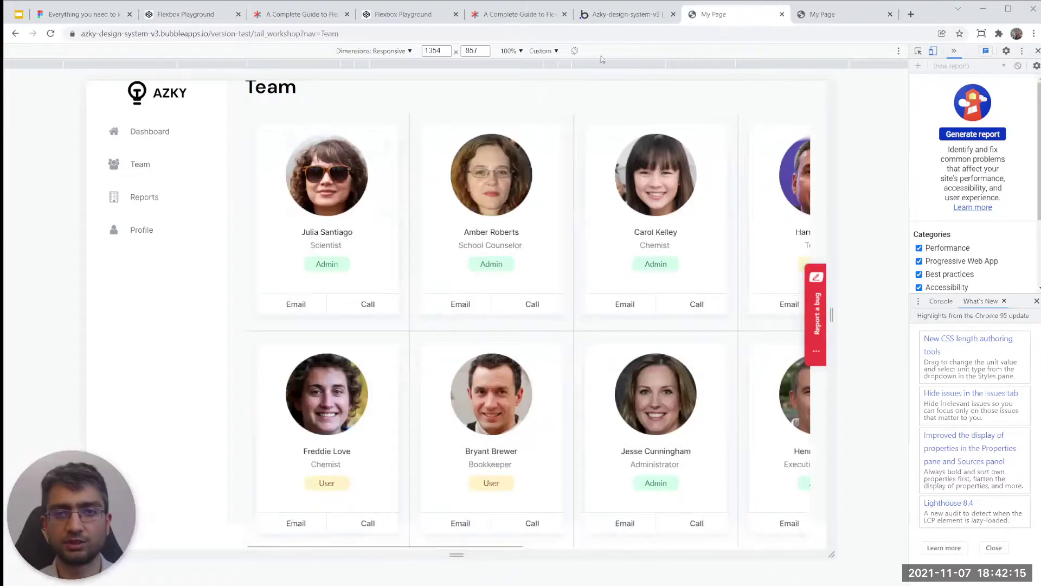
- Try left and centre horizontal alignment on the User repeating group, and restore its stretch alignment
left_click(626, 14)
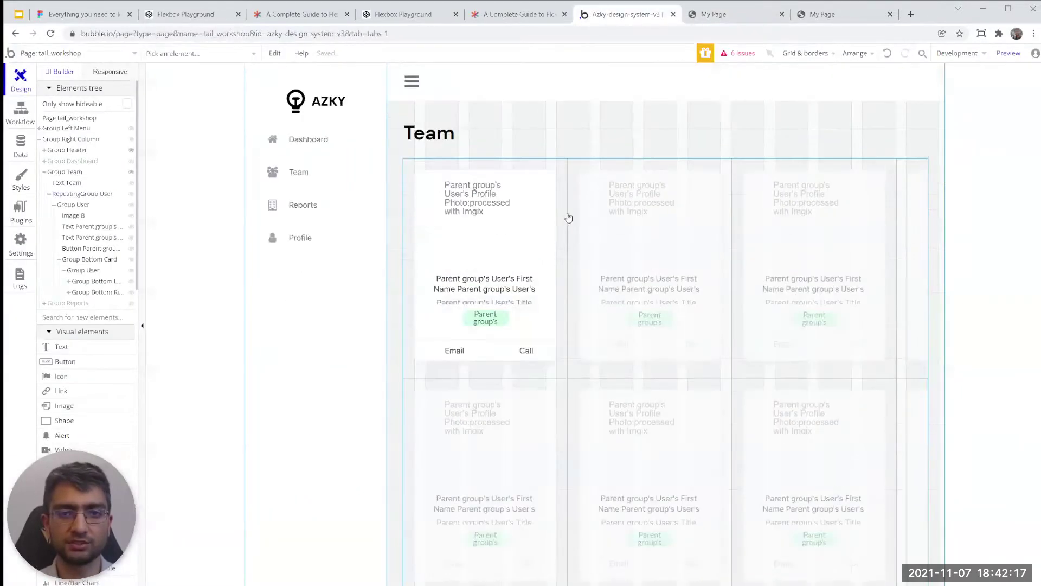
double_click(567, 218)
left_click(301, 220)
left_click(318, 221)
left_click(350, 220)
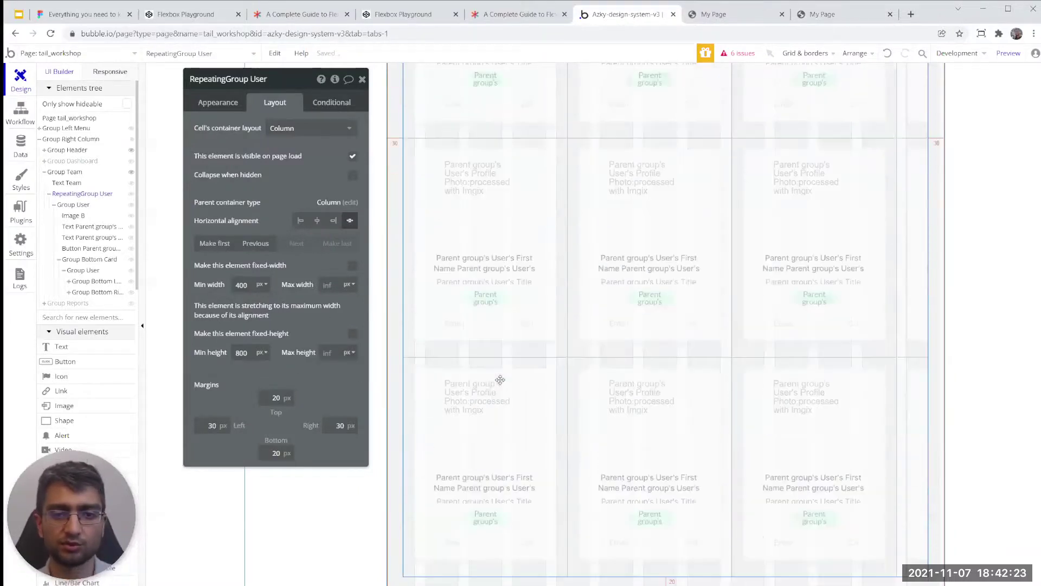
scroll(540, 383, "up", 4)
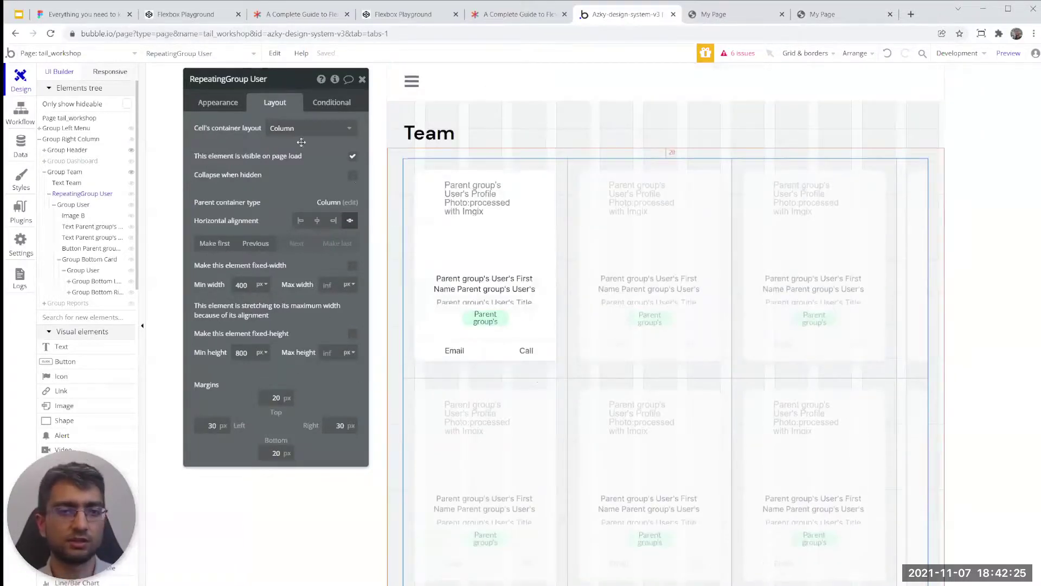
- Set the User repeating group's scroll direction to Vertical and load the updated version in the preview
left_click(219, 103)
left_click(286, 281)
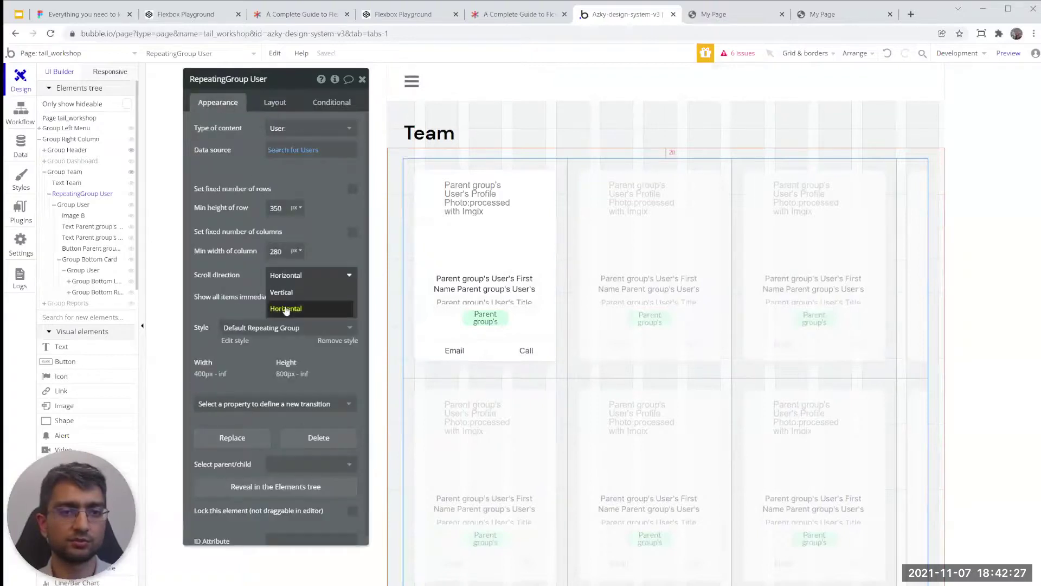
left_click(286, 289)
scroll(549, 250, "down", 5)
scroll(549, 250, "up", 5)
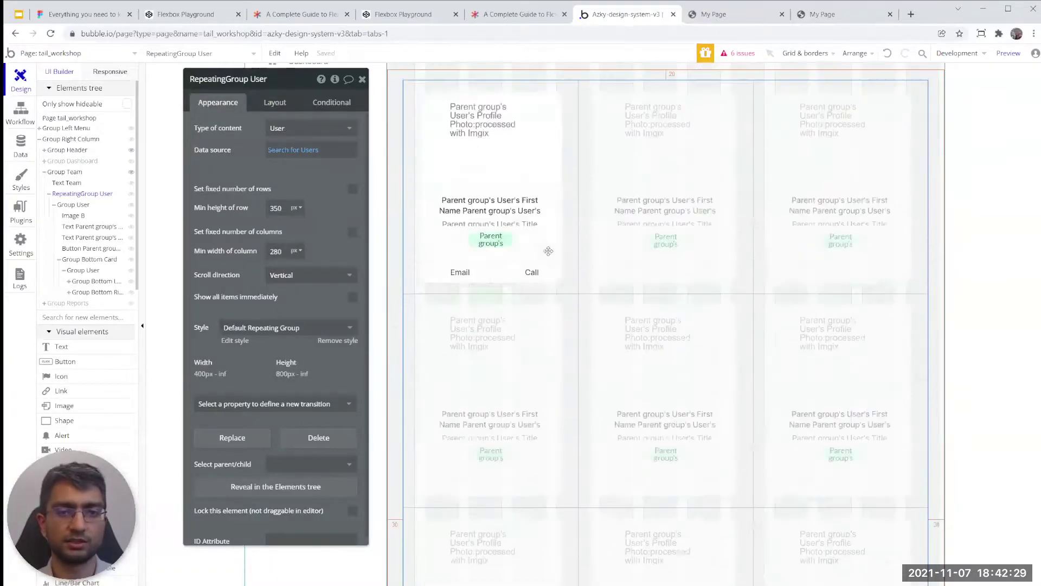
left_click(713, 14)
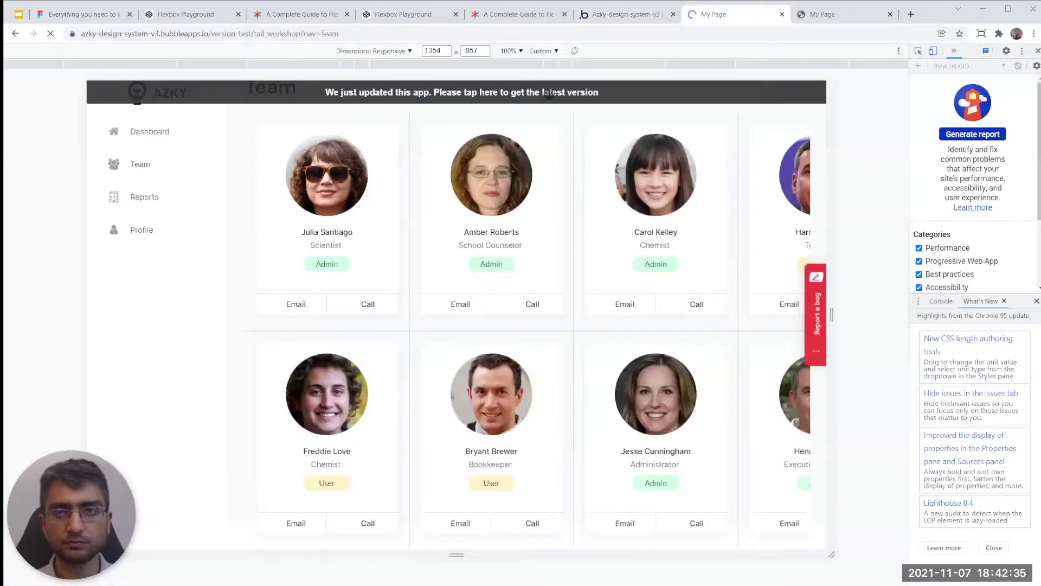
left_click(549, 93)
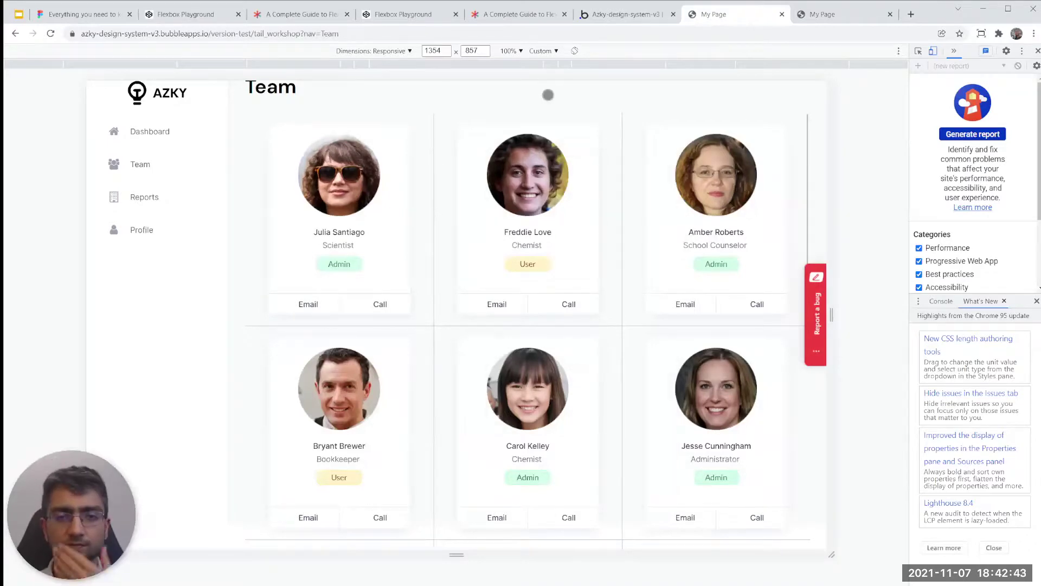
- Check the vertical scrolling of the Team cards in the preview and return to the Bubble editor
scroll(474, 265, "down", 7)
scroll(469, 290, "up", 7)
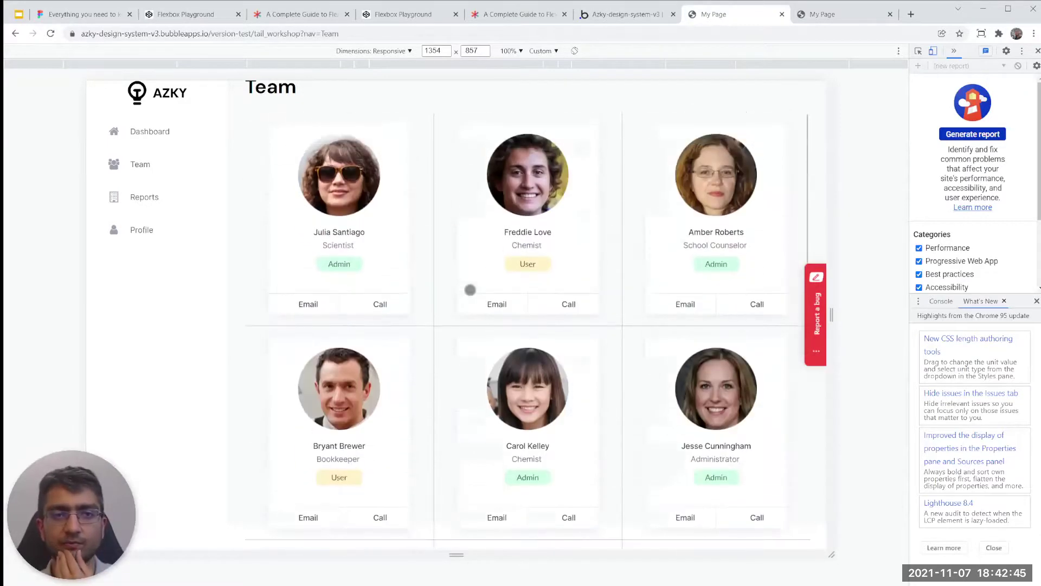
left_click(629, 14)
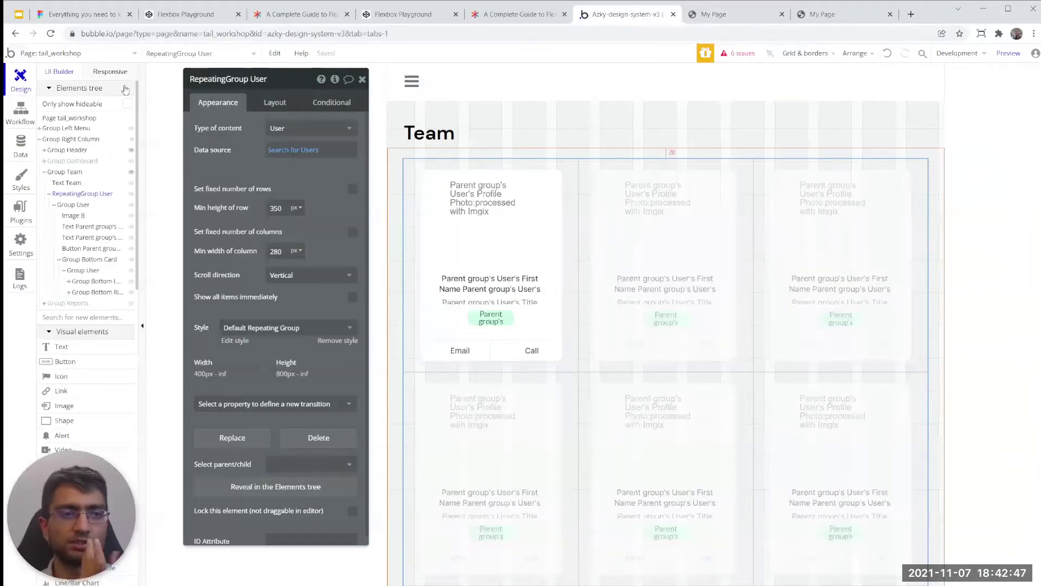
- Open the tail_dashboard page in the editor and select its Group Row
left_click(109, 53)
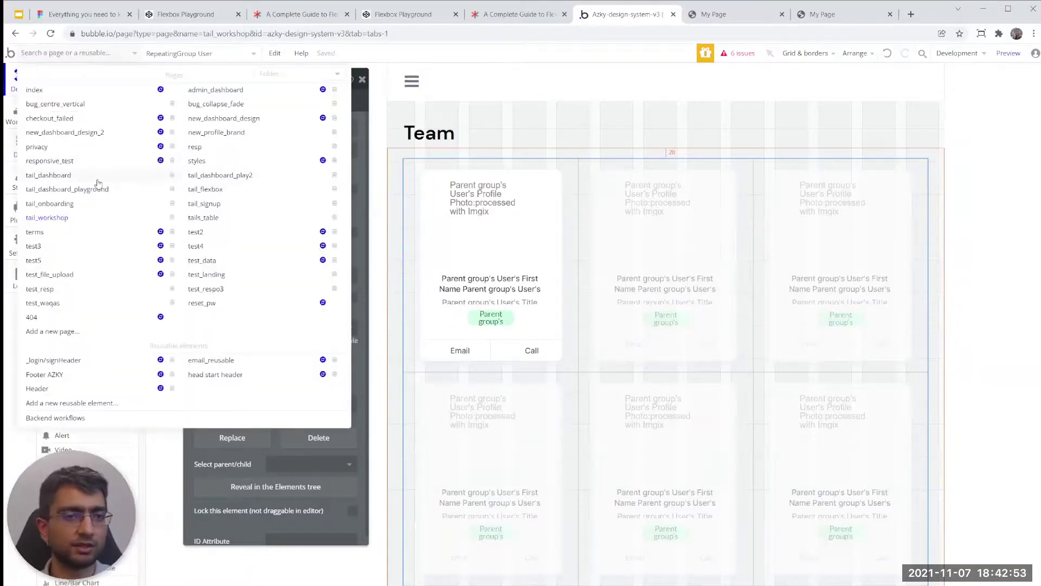
mouse_move(98, 183)
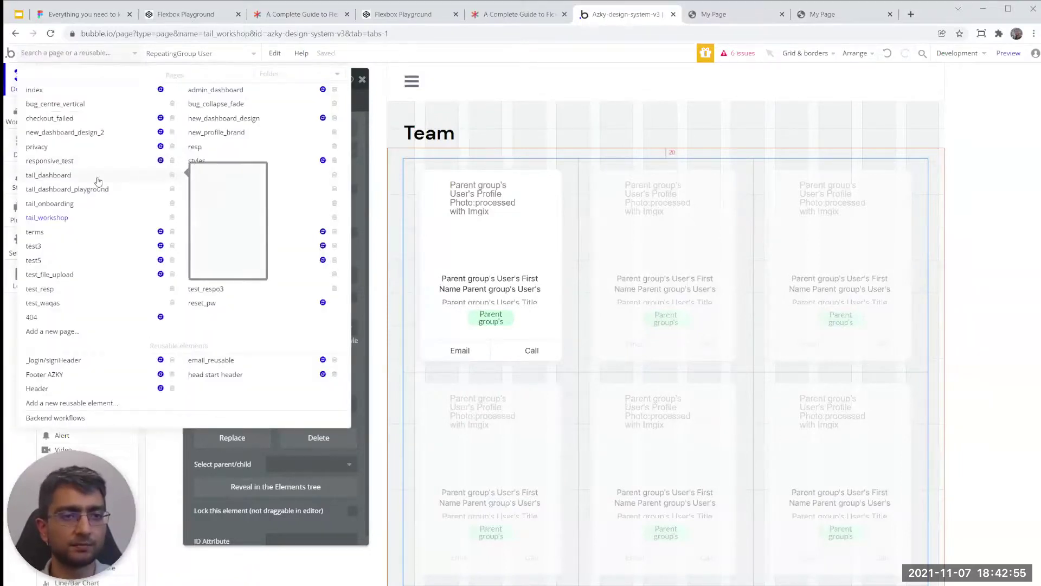
left_click(115, 180)
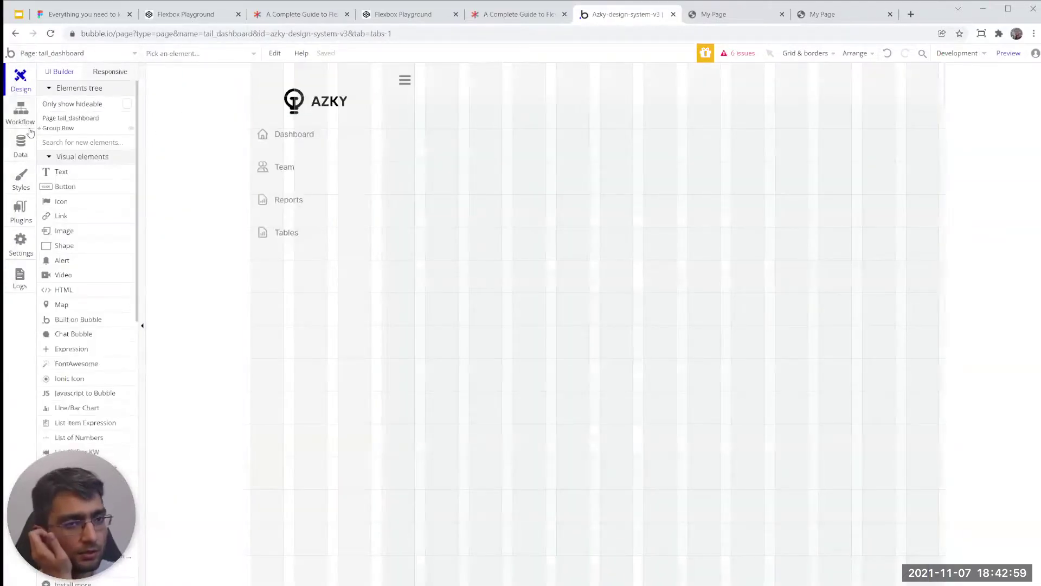
left_click(50, 129)
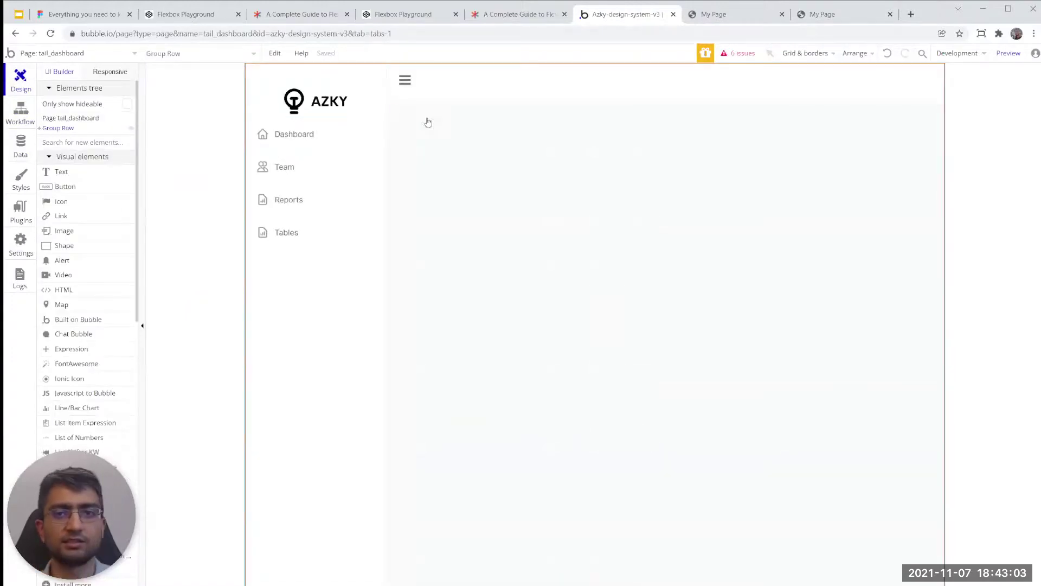
- Open the Tailwind UI website in a new browser tab
left_click(911, 14)
type("tao")
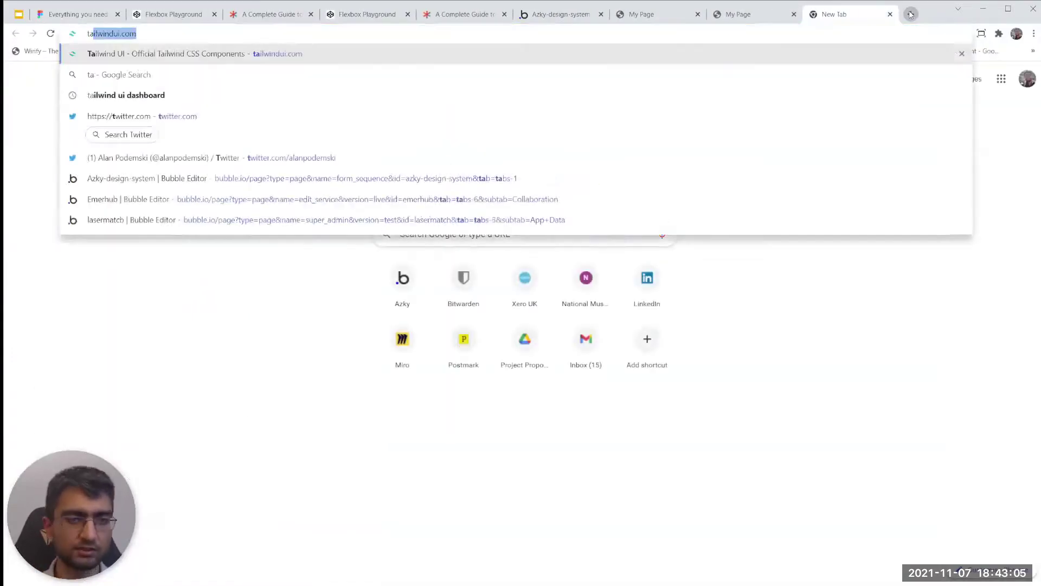
key("BackSpace")
type("ilwind")
key("Return")
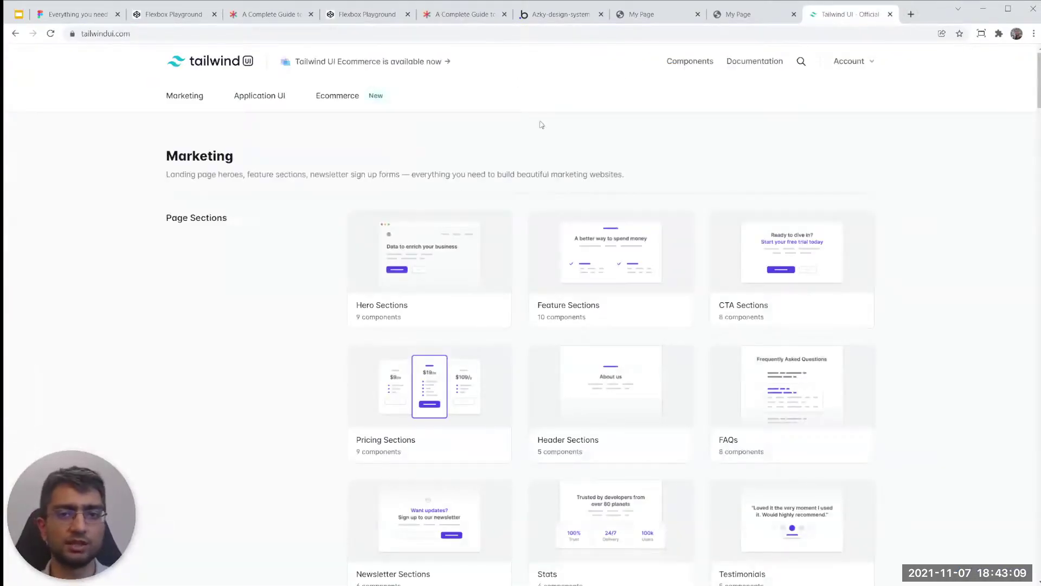
- Look through the Tailwind UI component catalogue for the Sidebar Navigation category
scroll(296, 255, "down", 20)
scroll(296, 253, "down", 13)
scroll(295, 253, "up", 13)
scroll(595, 263, "down", 4)
scroll(614, 186, "up", 4)
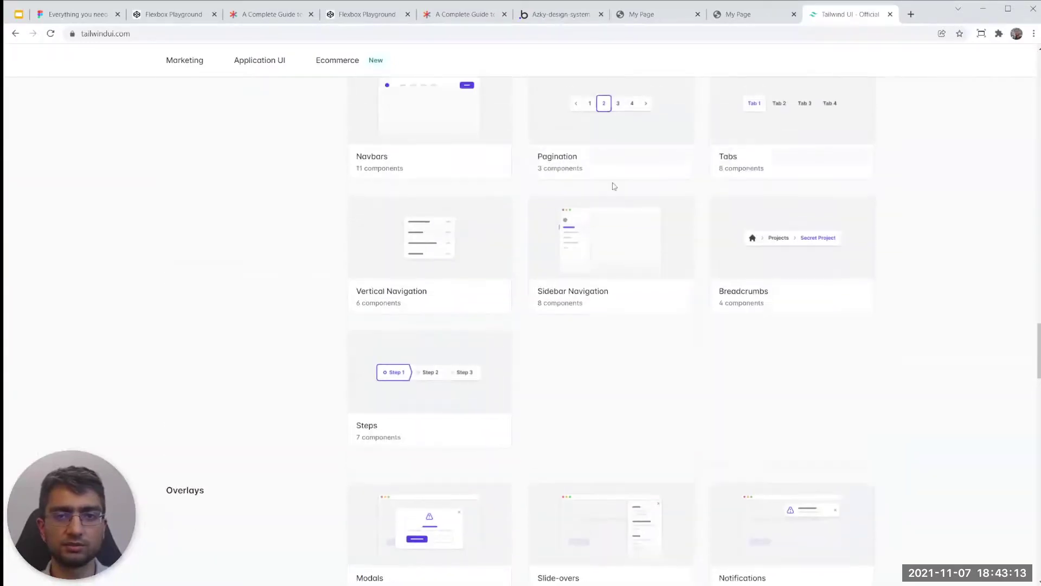
- Examine the Sidebar Navigation examples and how their preview resizes, and close the Tailwind UI tab
scroll(181, 279, "down", 10)
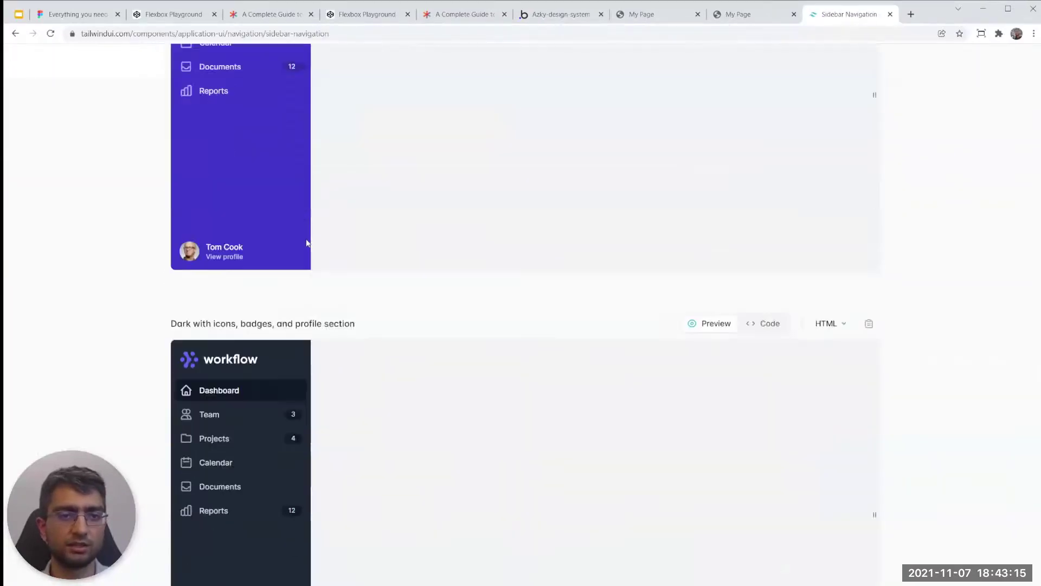
scroll(181, 279, "up", 1)
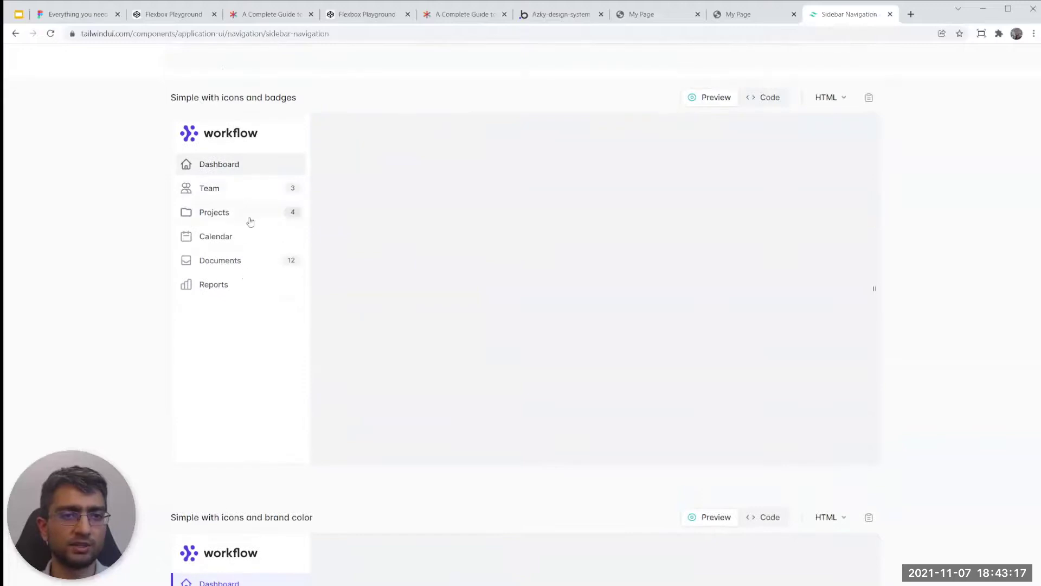
left_click_drag(876, 231, 857, 293)
scroll(696, 245, "down", 7)
scroll(696, 244, "up", 9)
middle_click(848, 19)
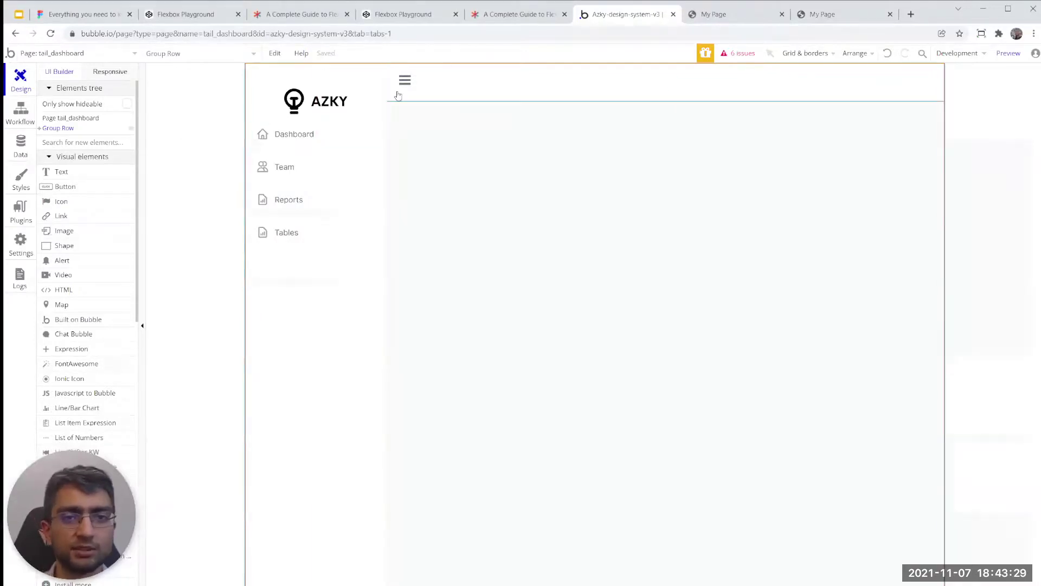
- Reveal Group Tables inside Group Right and open the layout settings of its RepeatingGroup User
left_click(43, 128)
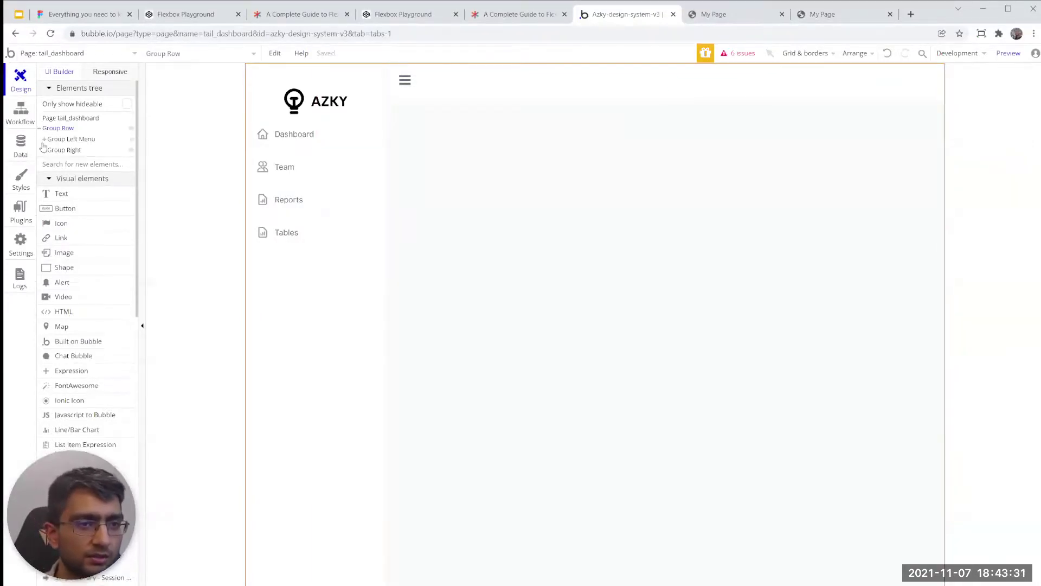
left_click(44, 151)
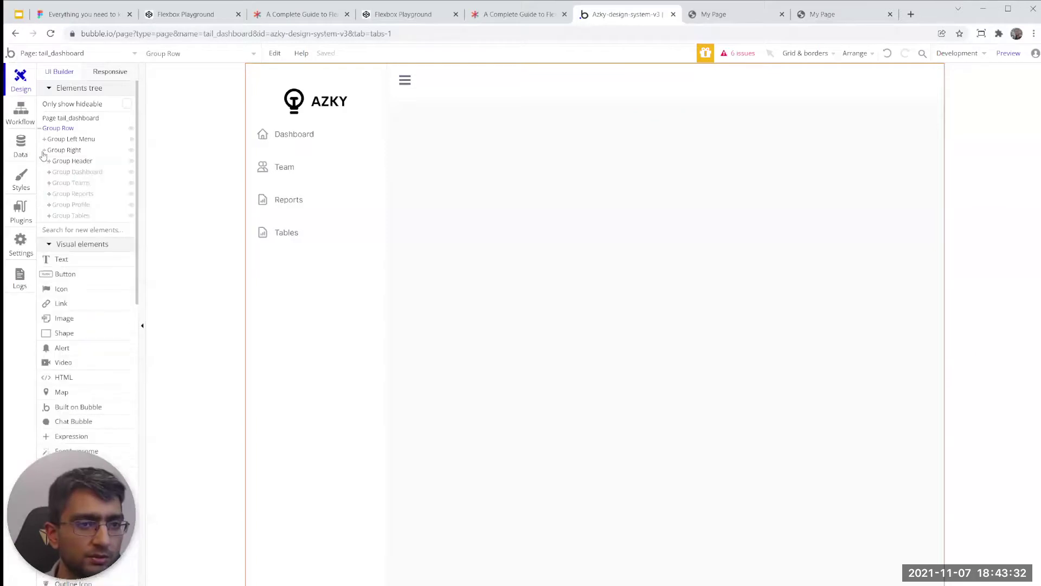
left_click(64, 217)
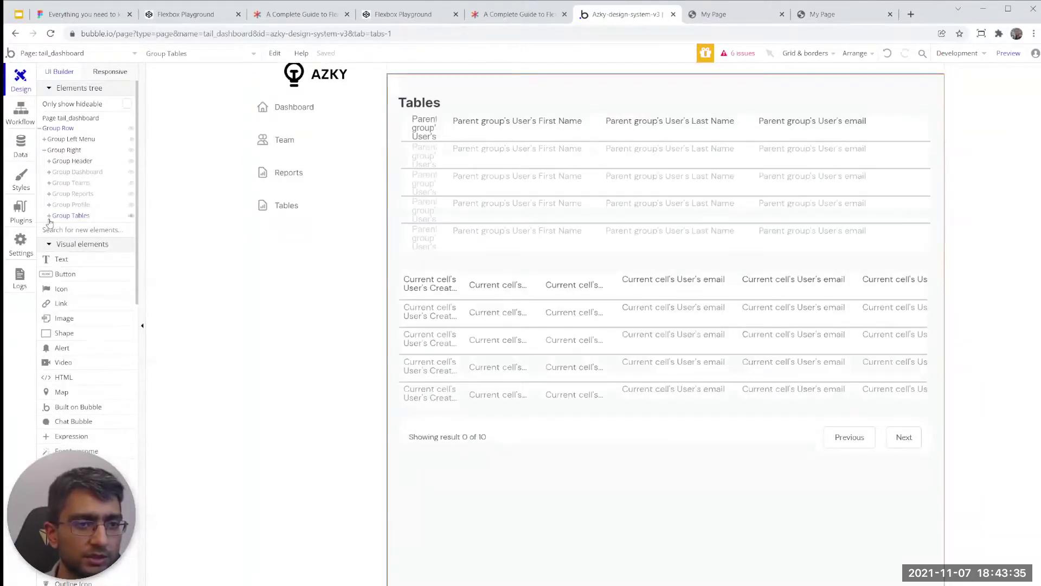
left_click(49, 217)
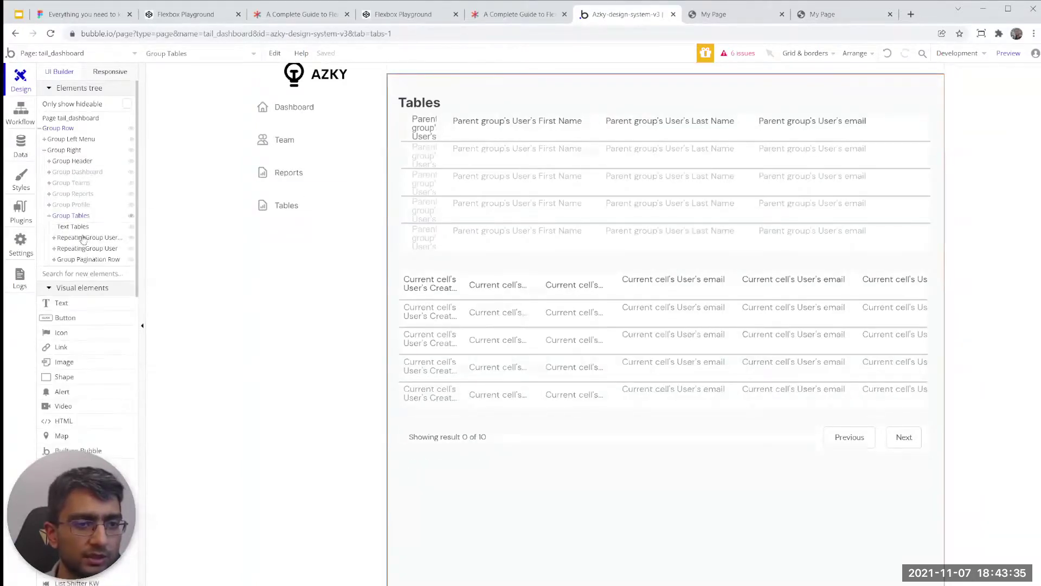
double_click(527, 316)
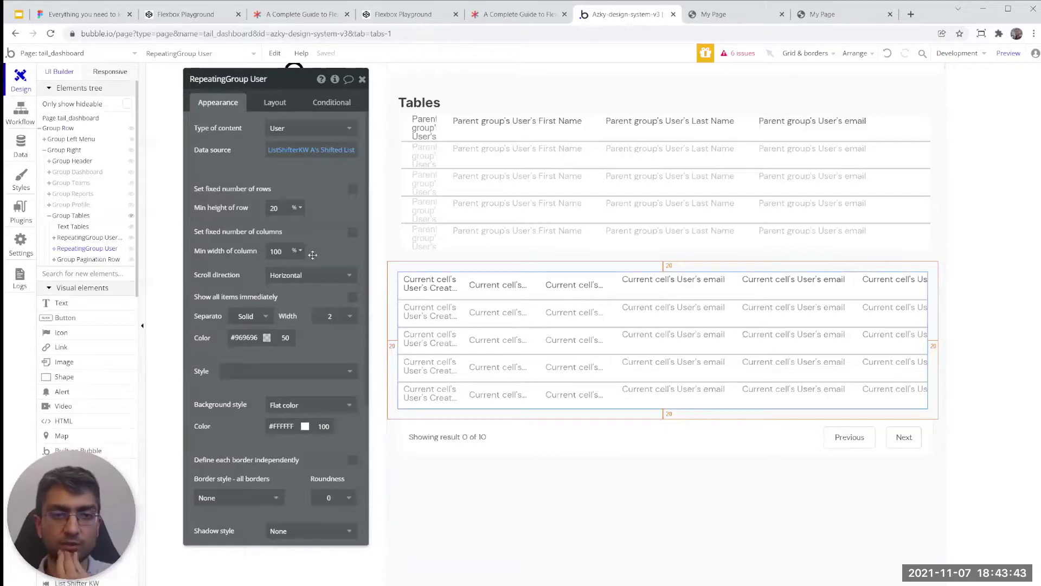
left_click(274, 104)
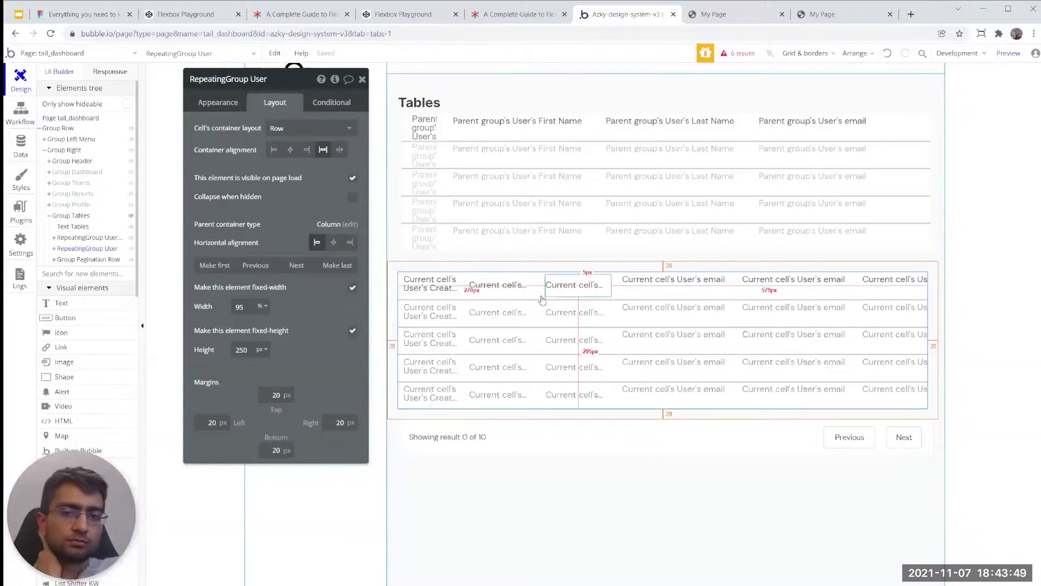
- Find RepeatingGroup User Card and review its layout settings, and return to RepeatingGroup User in Group Tables
left_click(169, 54)
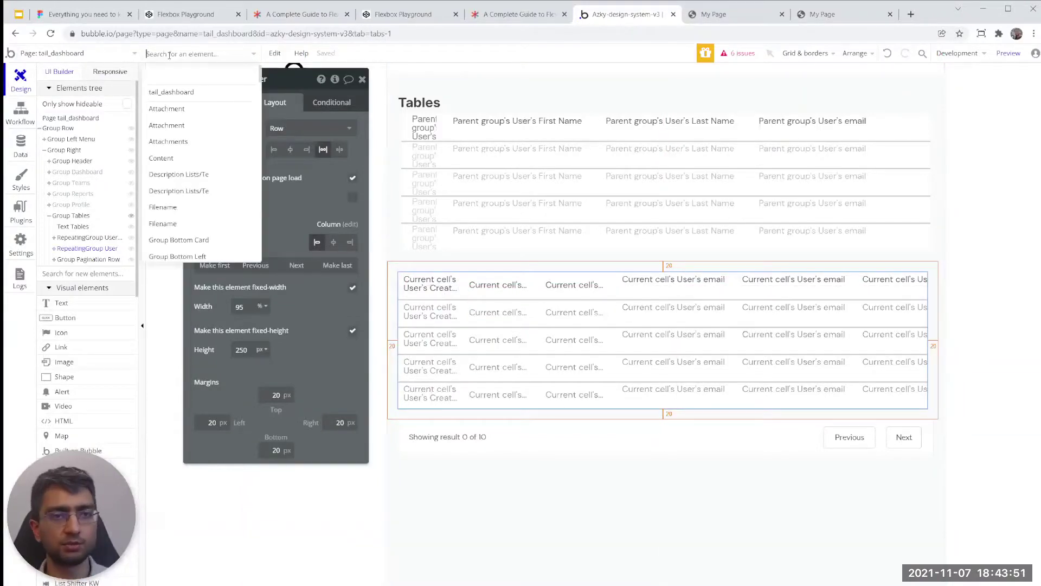
type("repe")
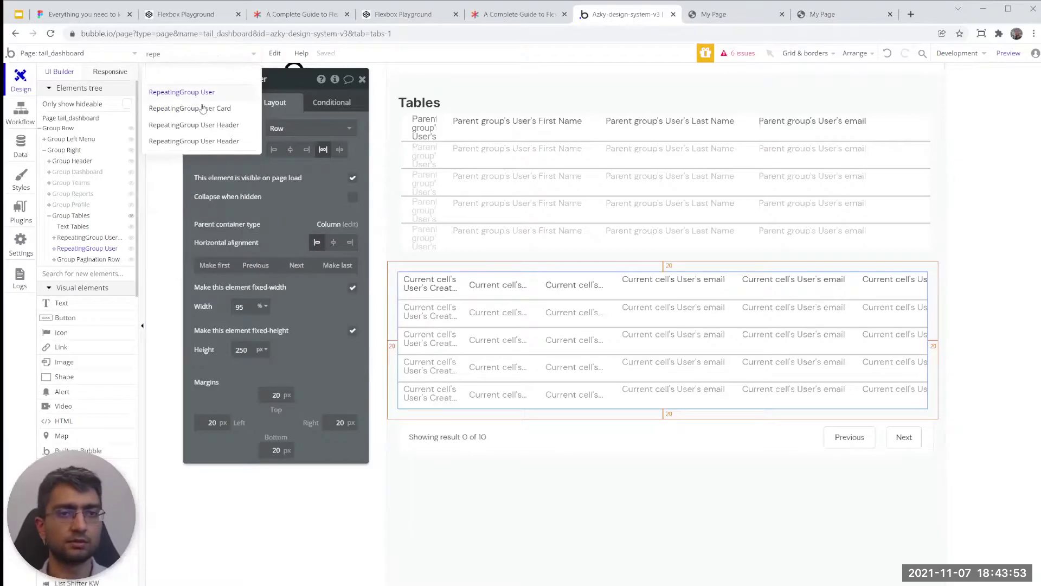
left_click(202, 109)
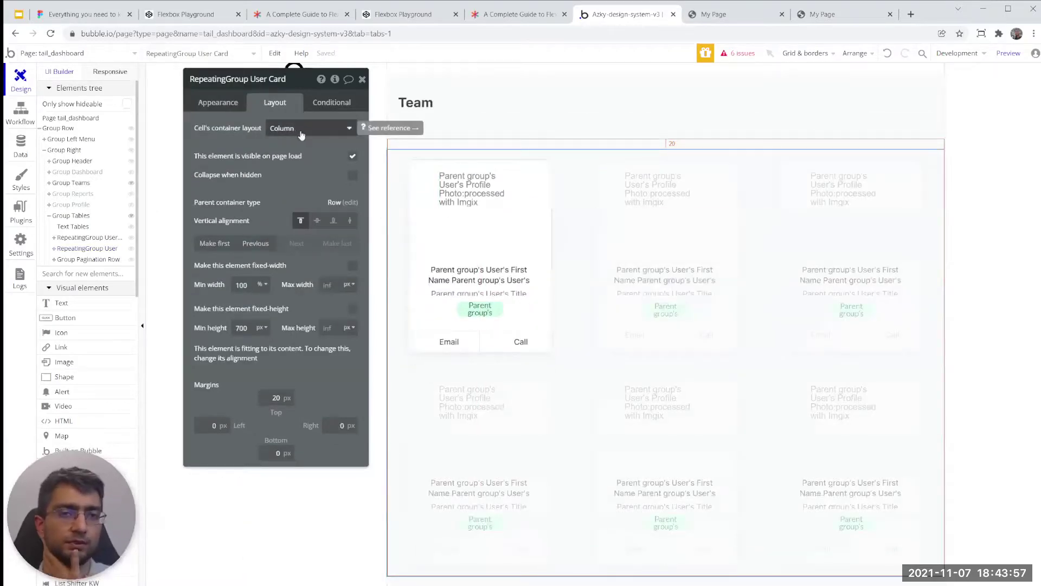
scroll(689, 222, "down", 10)
left_click(547, 322)
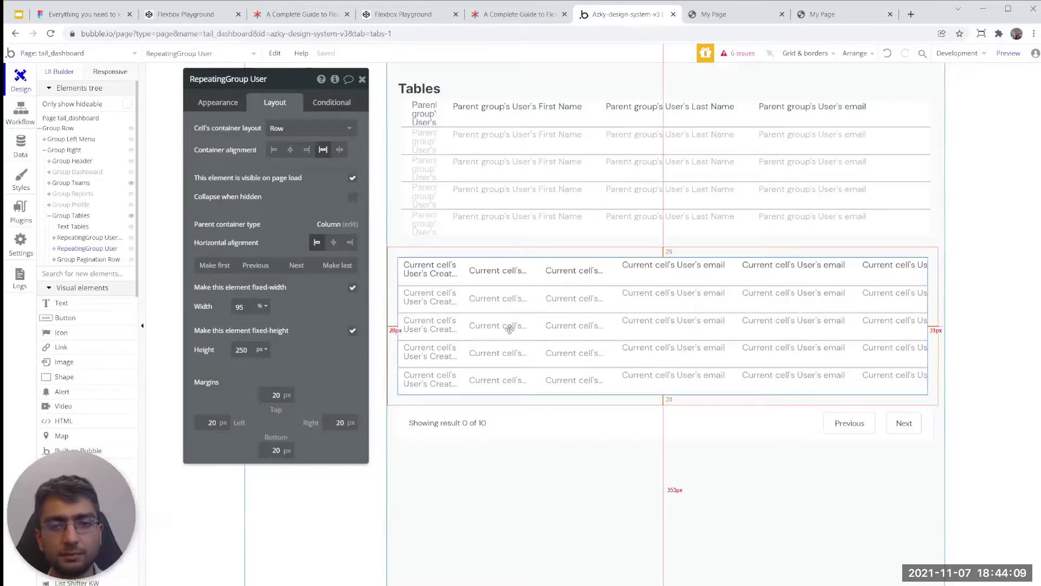
- Show the Tables section in the tail_dashboard preview and examine the rows of the lower table
left_click(715, 16)
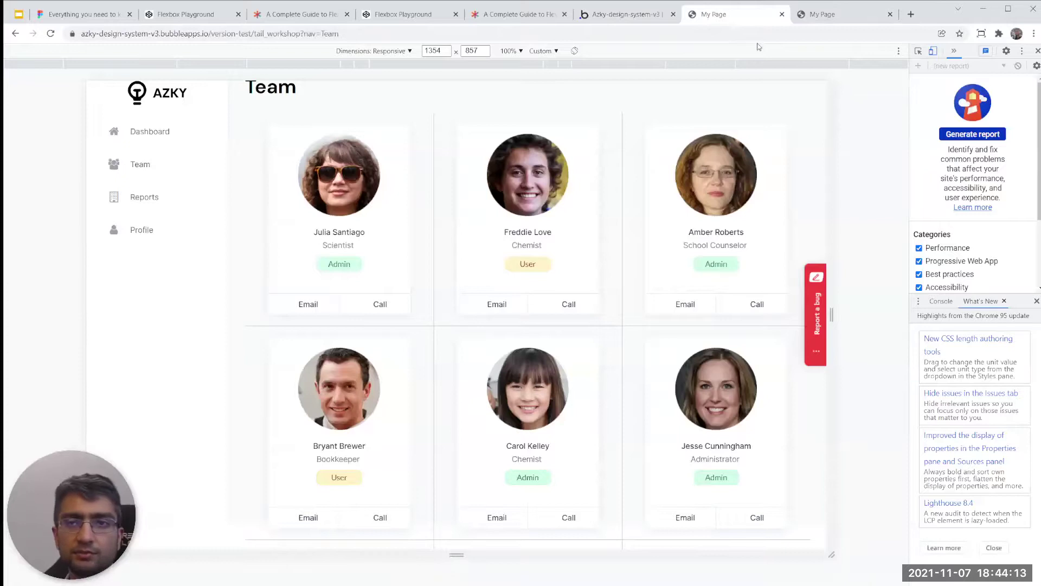
left_click(809, 17)
left_click(60, 215)
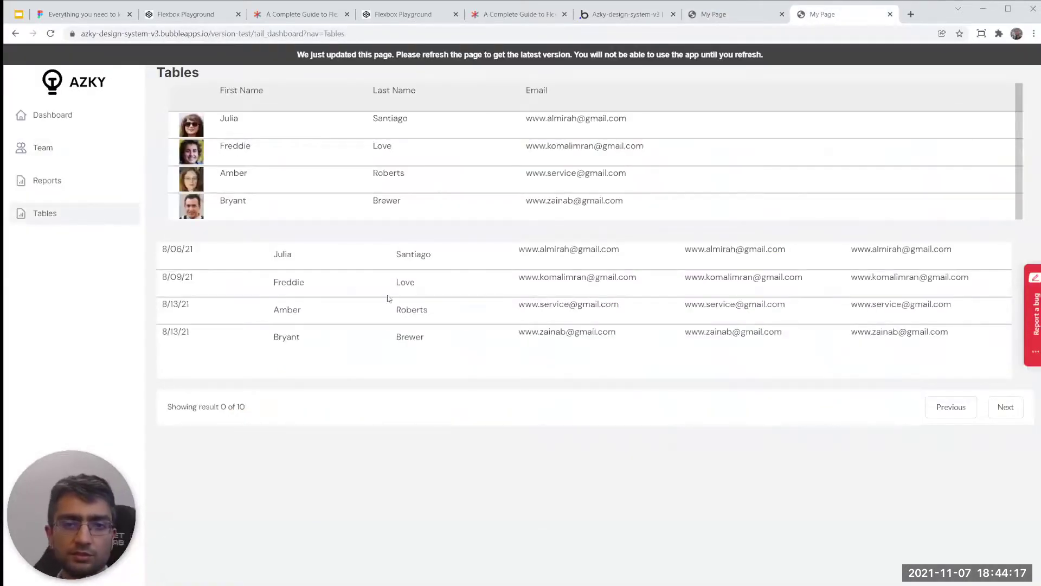
left_click_drag(179, 258, 965, 343)
left_click(968, 344)
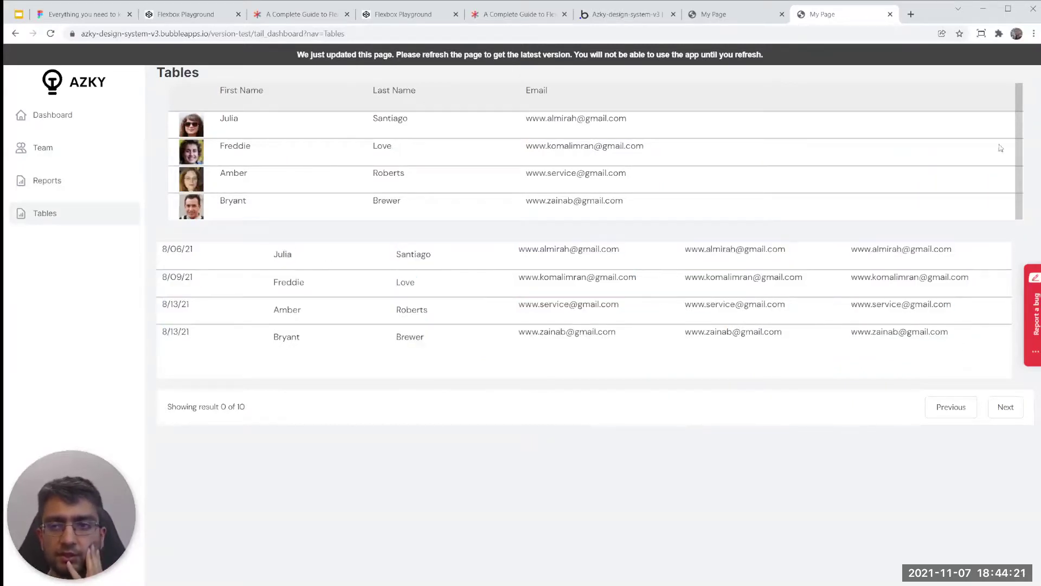
- Turn on responsive device view, narrow the preview to 728 px and scroll the lower table sideways in both directions
key("ctrl+shift+i")
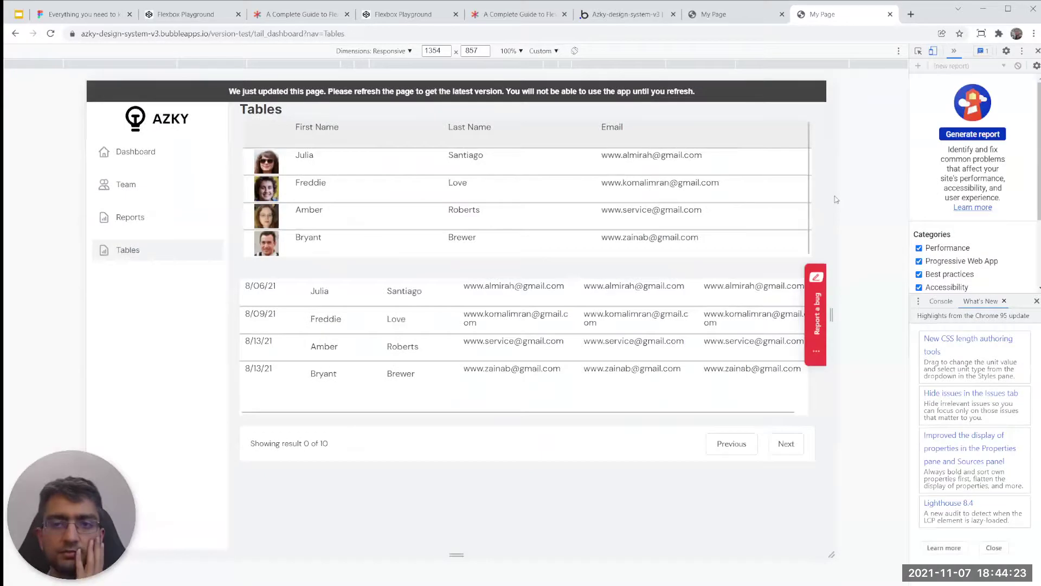
left_click_drag(834, 220, 679, 211)
left_click_drag(573, 378, 660, 393)
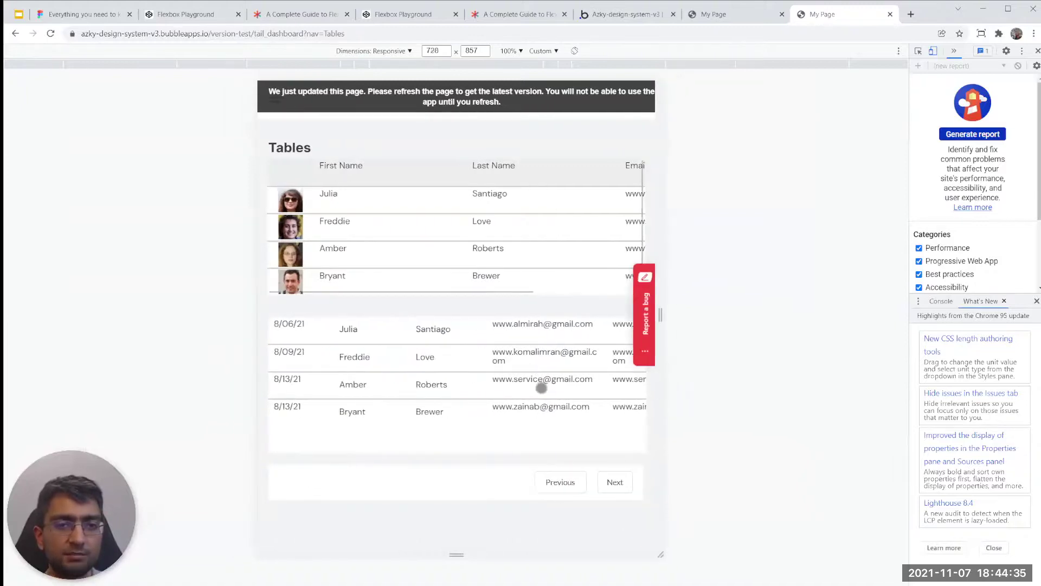
left_click_drag(541, 387, 328, 390)
mouse_move(471, 239)
left_mouse_down()
mouse_move(350, 237)
mouse_move(457, 237)
left_mouse_up()
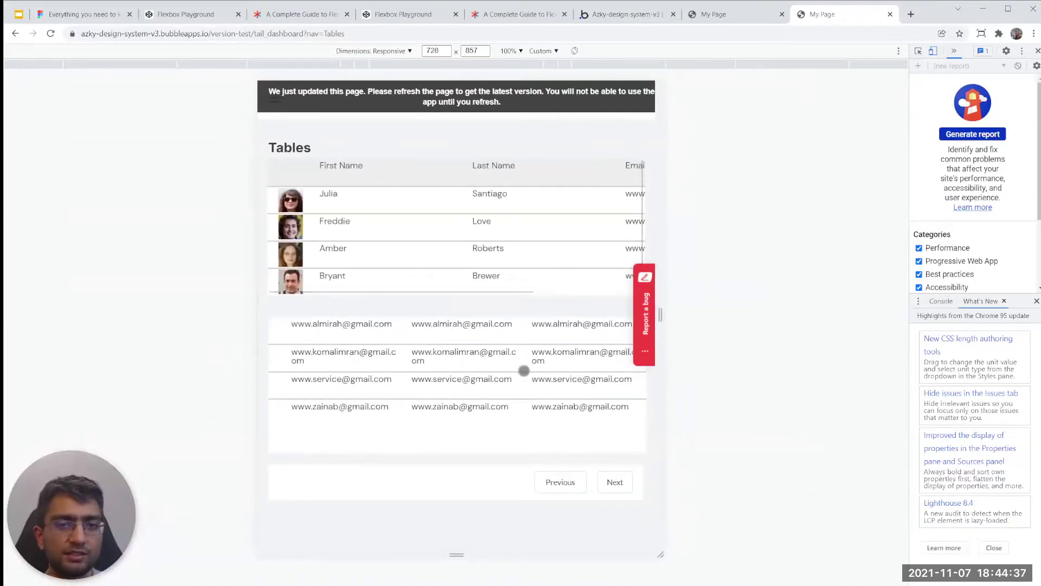
left_click_drag(365, 371, 619, 376)
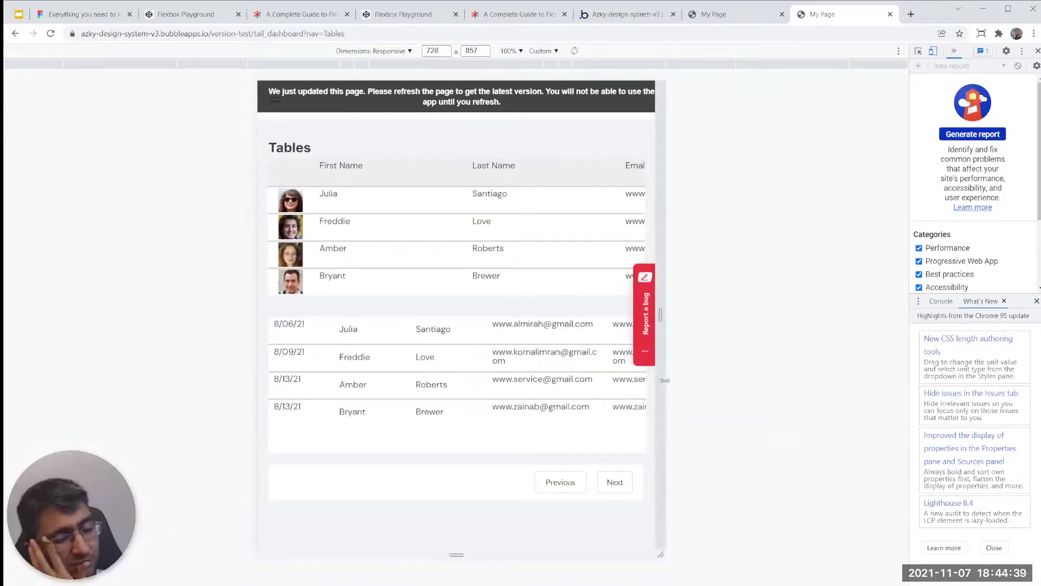
- Widen the preview back to desktop width and test the sideways scrolling of the lower table
left_click_drag(662, 383, 857, 389)
scroll(349, 363, "right", 2)
scroll(380, 363, "left", 2)
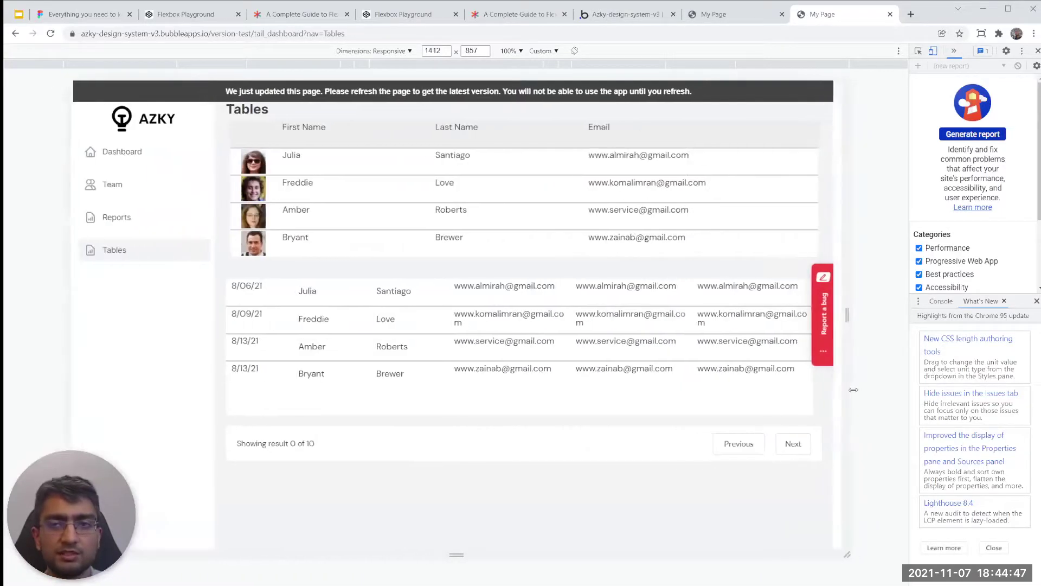
- Set the fixed width of RepeatingGroup User in Group Tables to 50%
left_click(626, 15)
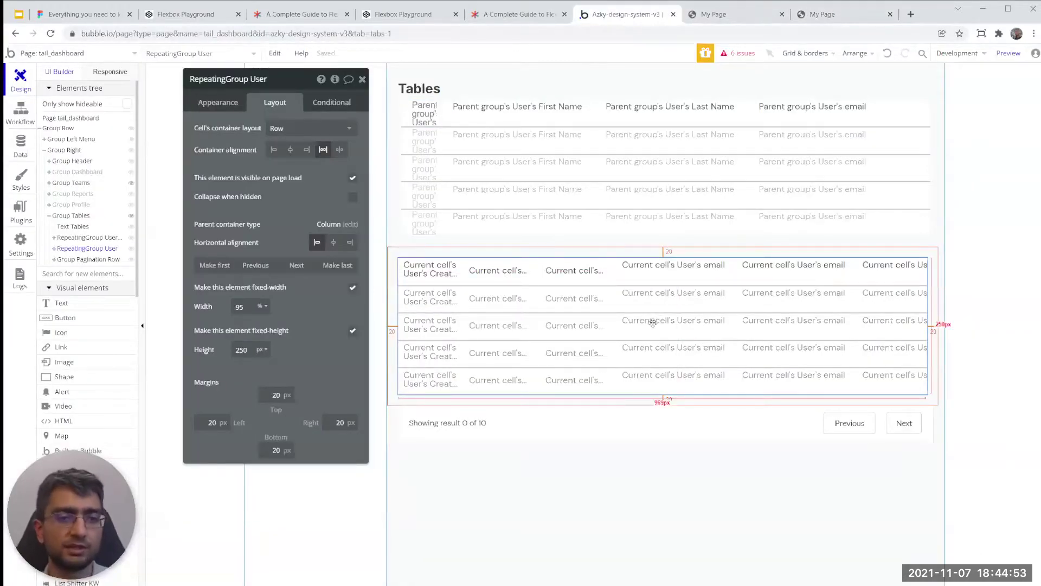
left_click(249, 308)
type("50")
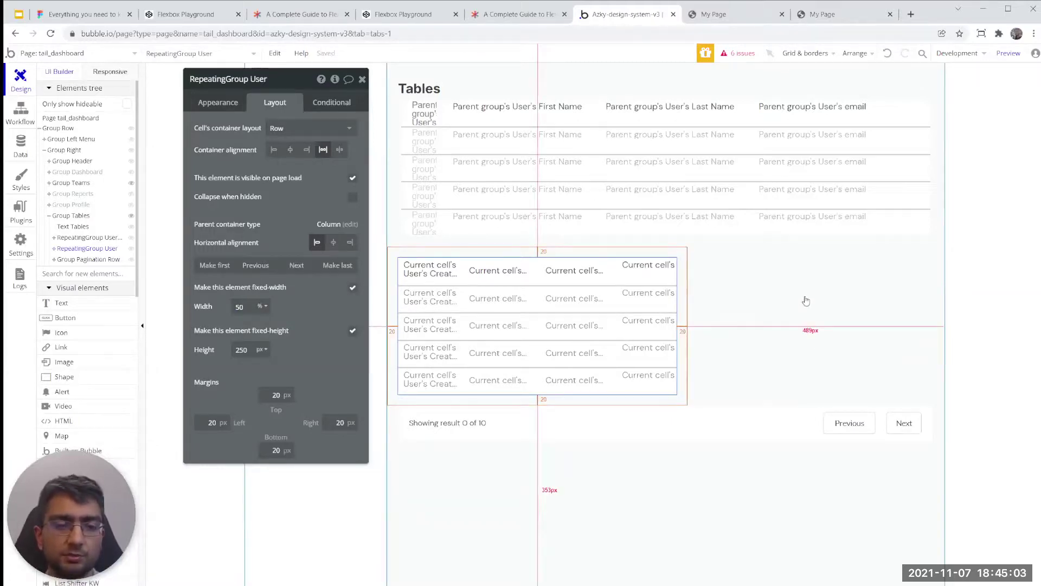
- Check the updated lower table in the Tables preview and narrow the preview to 1046 px
left_click(740, 19)
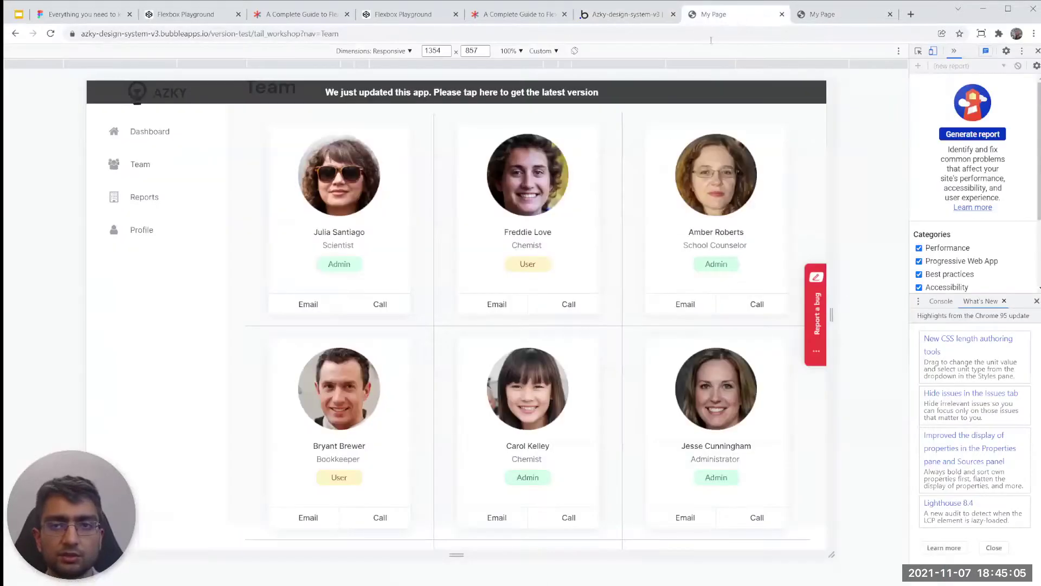
key("ctrl+Tab")
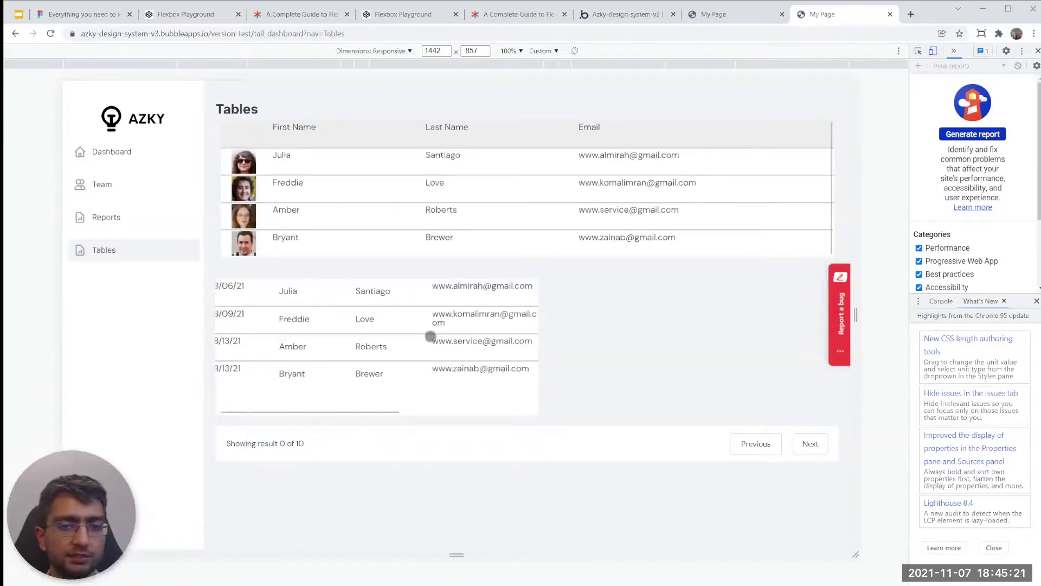
left_click_drag(855, 277, 747, 276)
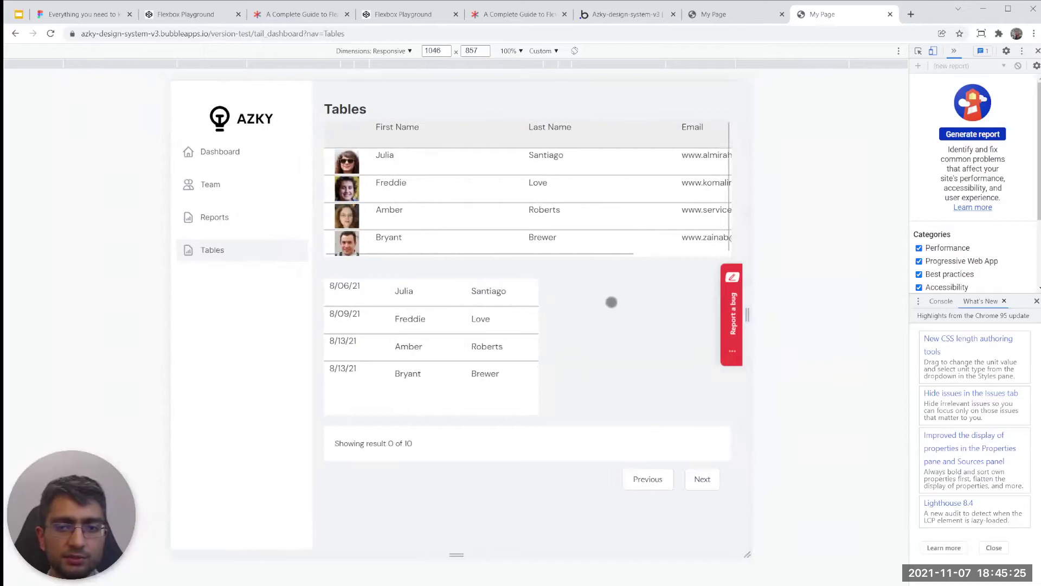
- Widen the Tables preview to 1150 px, and set the fixed width of RepeatingGroup User to 95% in the Bubble editor
left_click_drag(751, 282, 776, 282)
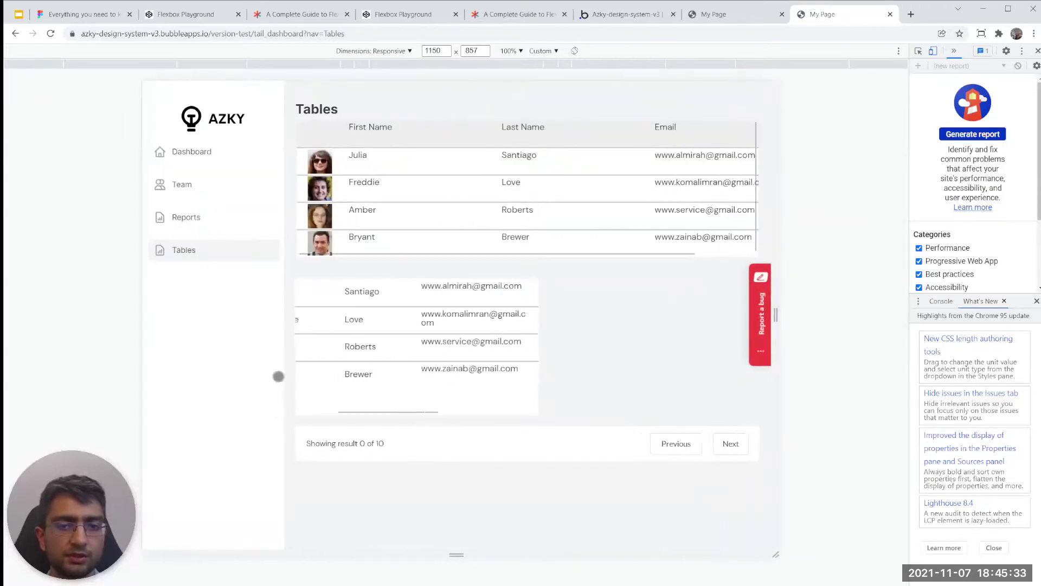
left_click(743, 14)
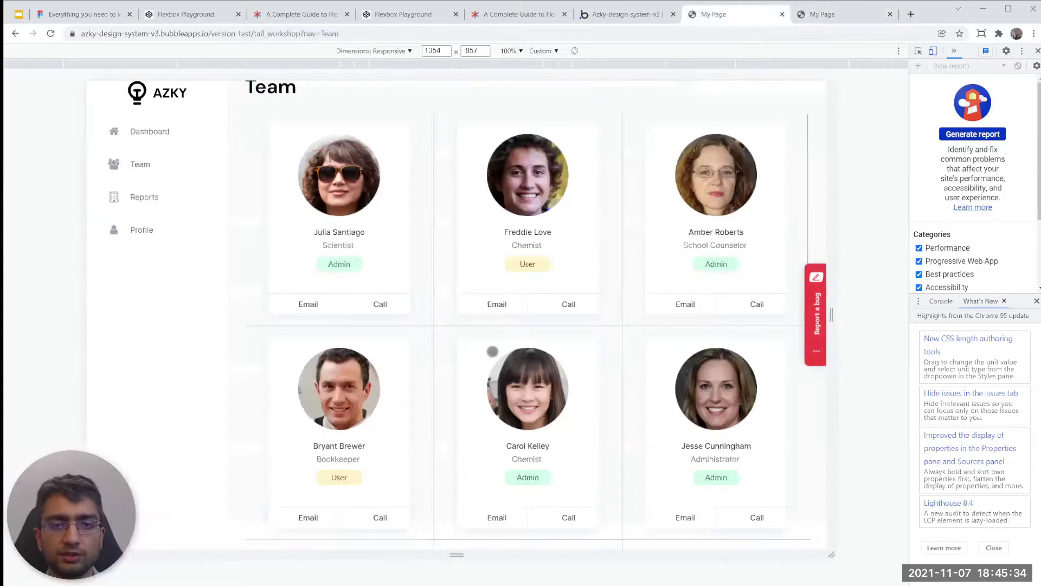
left_click(591, 18)
left_click(242, 308)
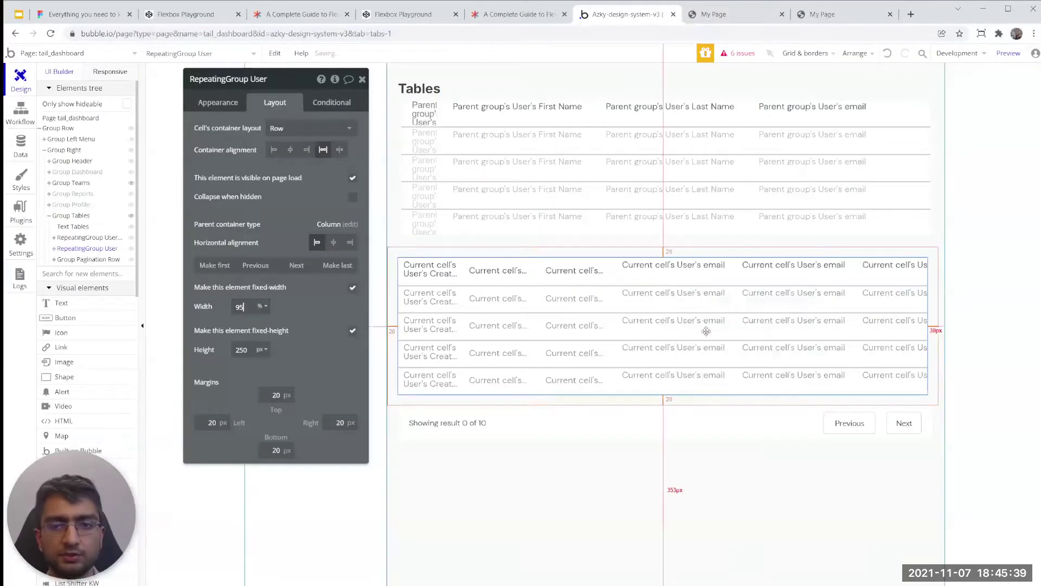
- Review RepeatingGroup User's minimum row height, minimum column width, scroll direction and fixed width and height settings
left_click(219, 103)
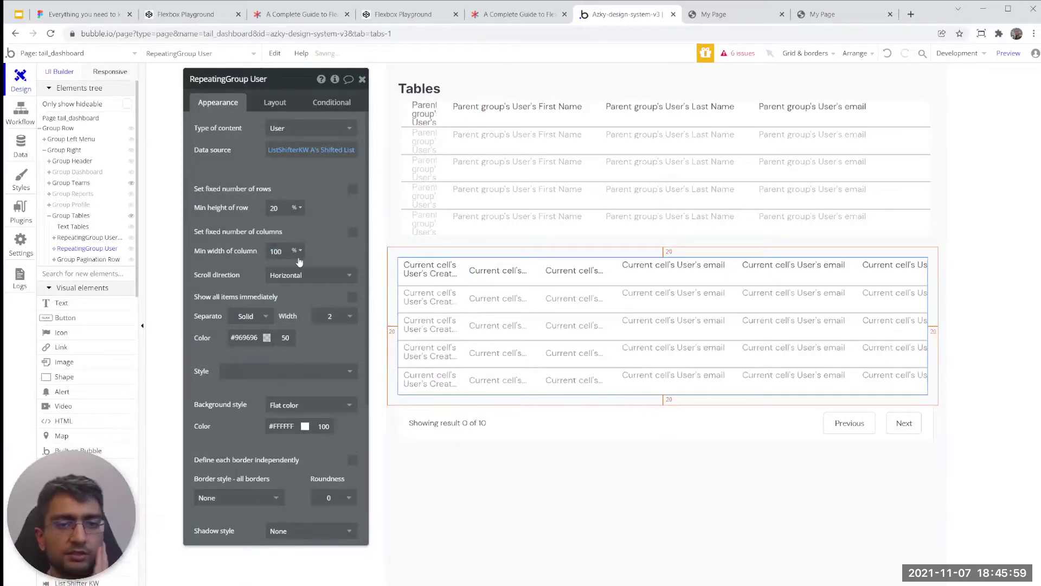
type("100")
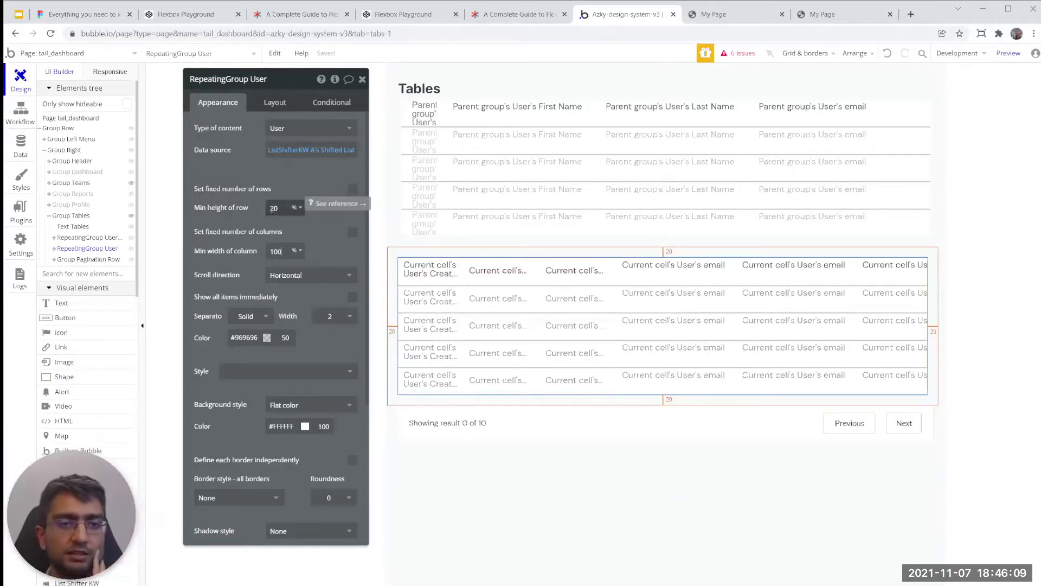
left_click(278, 208)
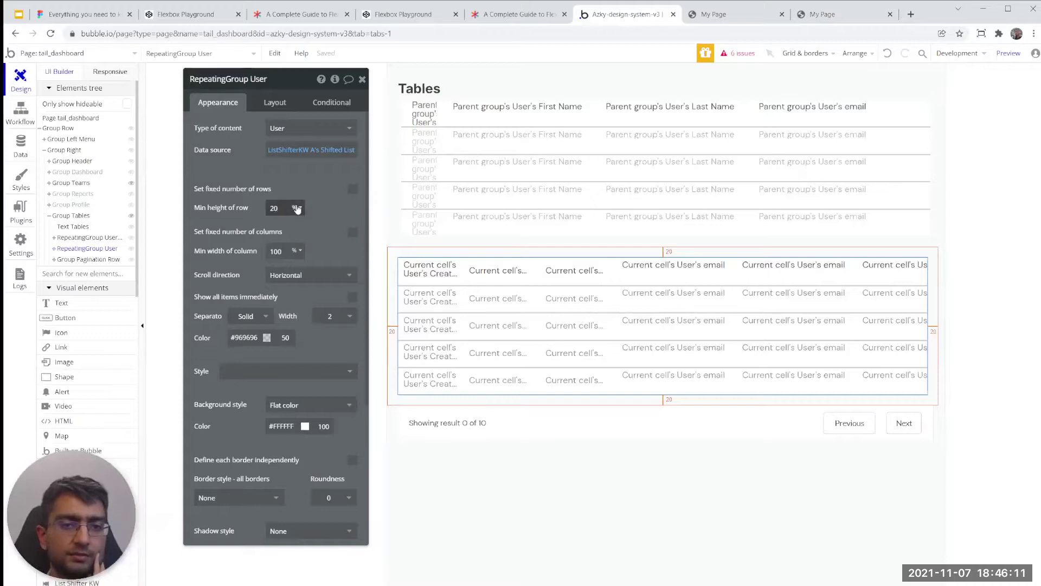
left_click(255, 105)
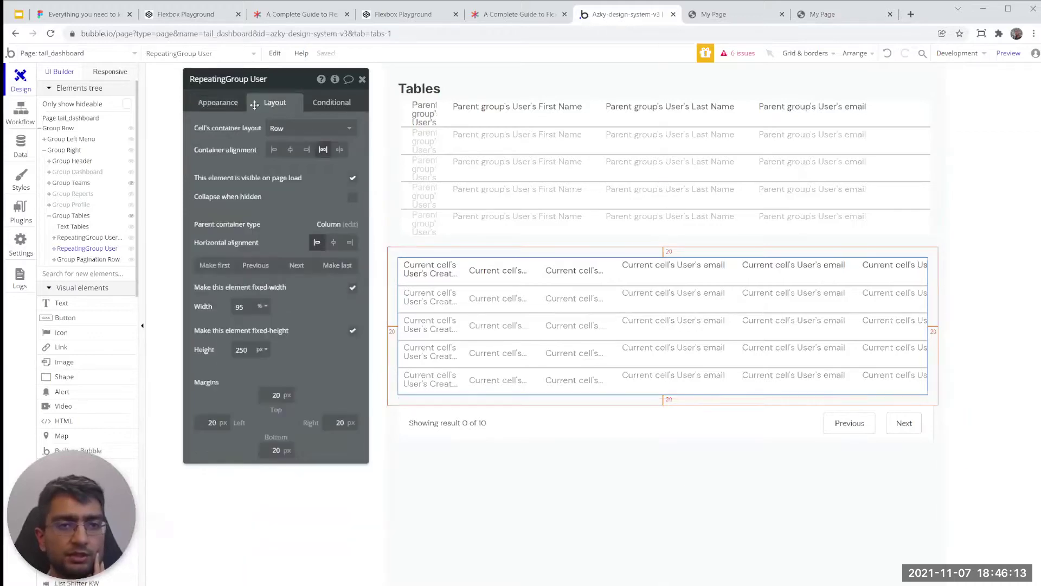
left_click(248, 350)
double_click(243, 352)
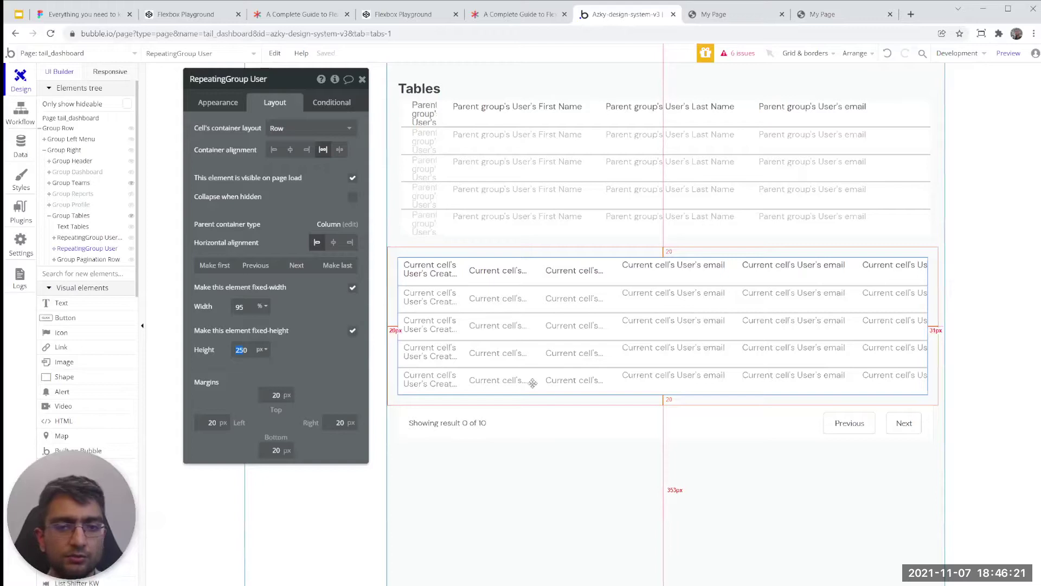
left_click(238, 105)
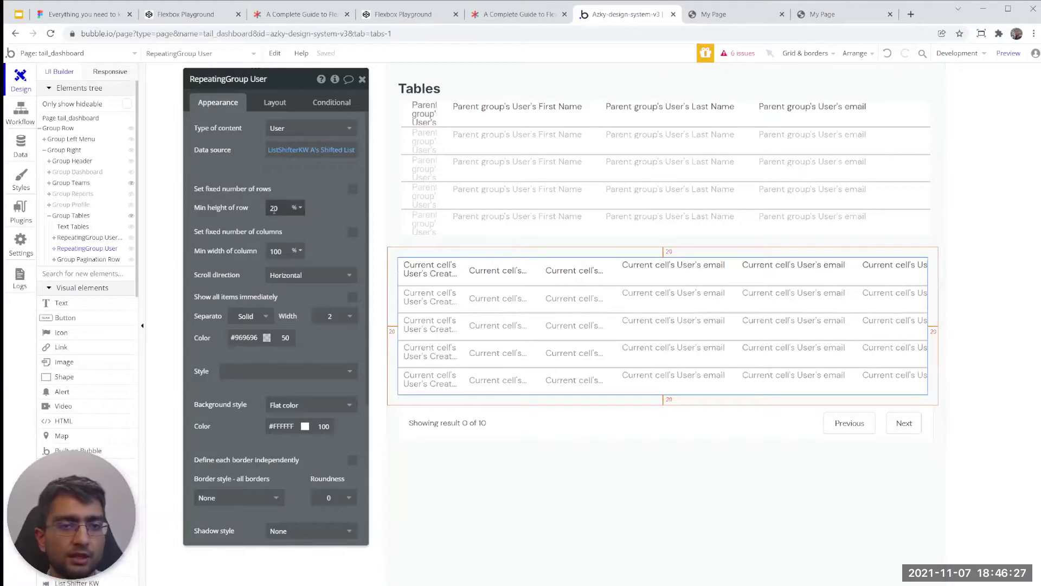
left_click(272, 106)
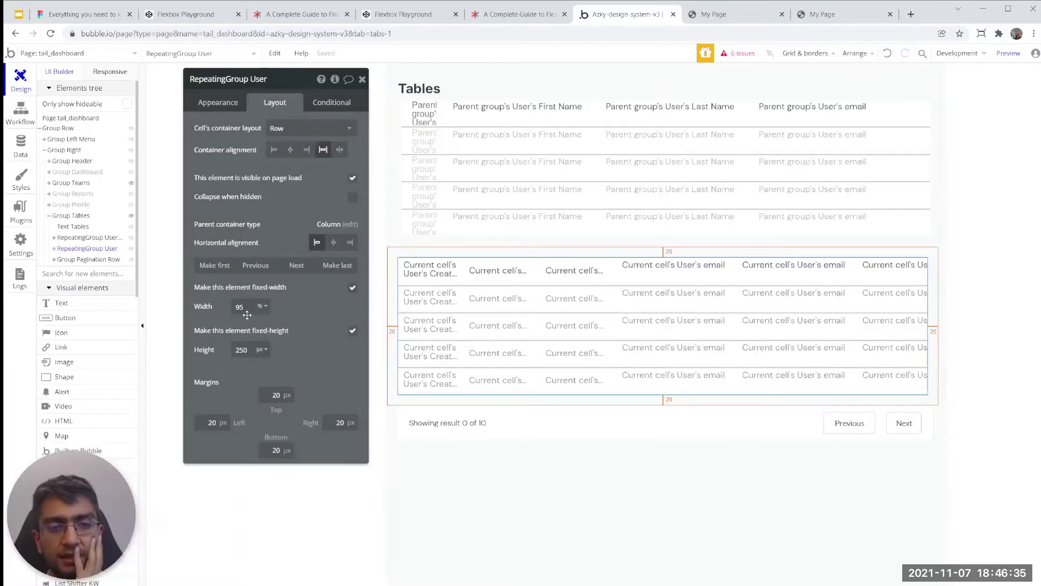
- Inspect the minimum width and height settings of each text element in the lower table's first row
left_click(433, 282)
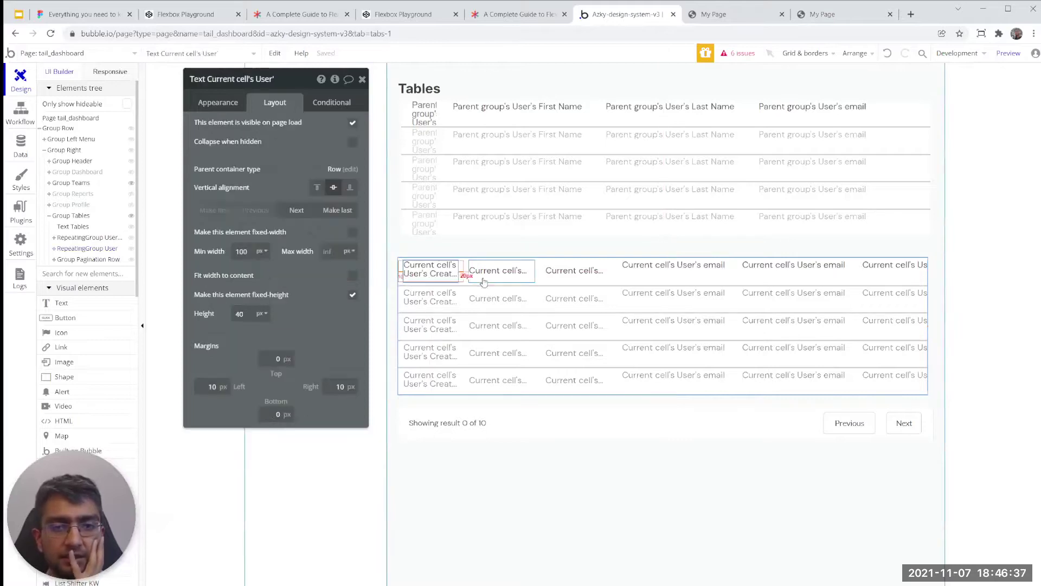
left_click(489, 281)
left_click(567, 274)
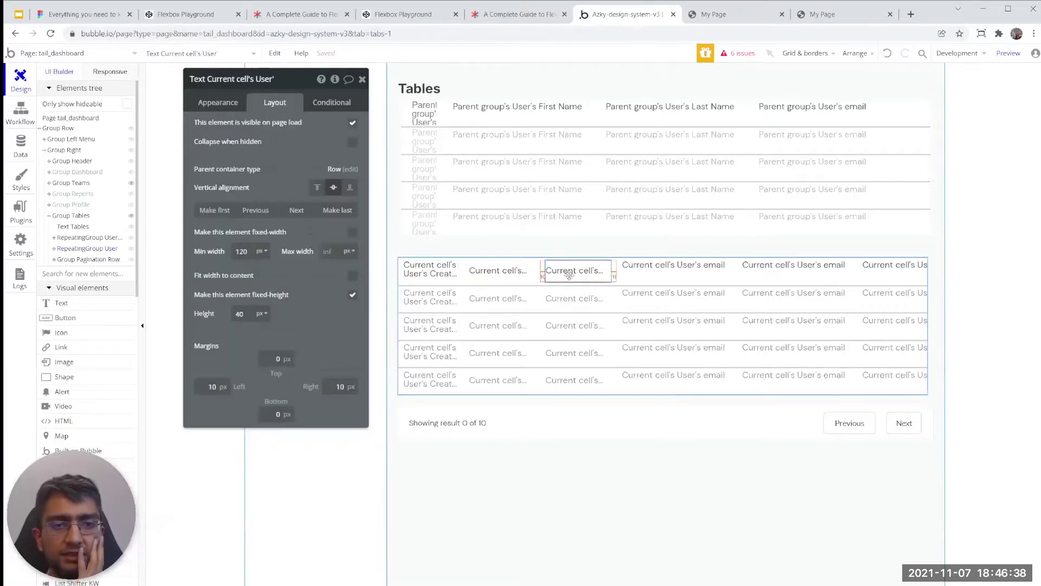
left_click(676, 273)
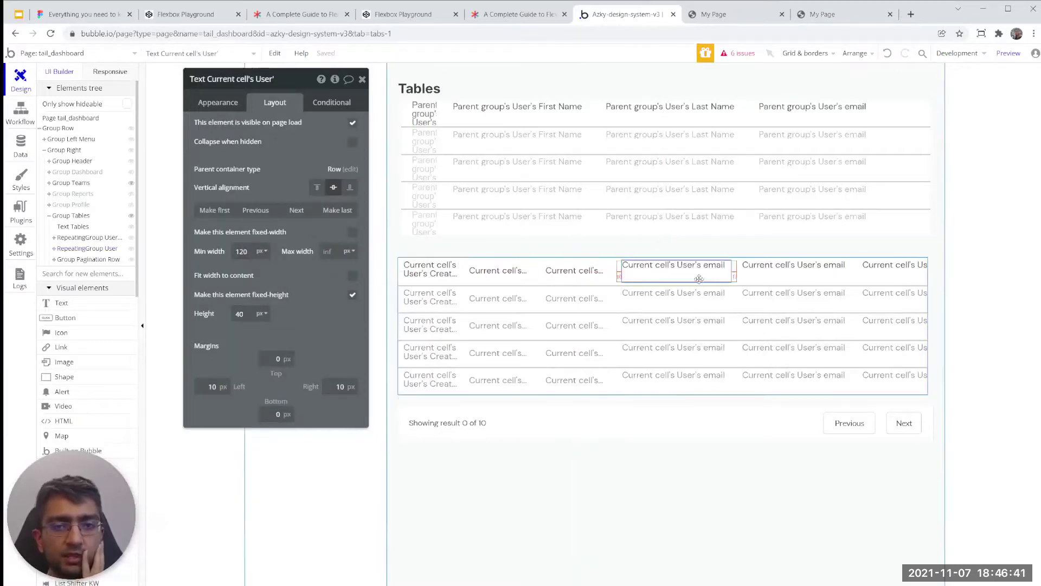
left_click(779, 275)
left_click(873, 273)
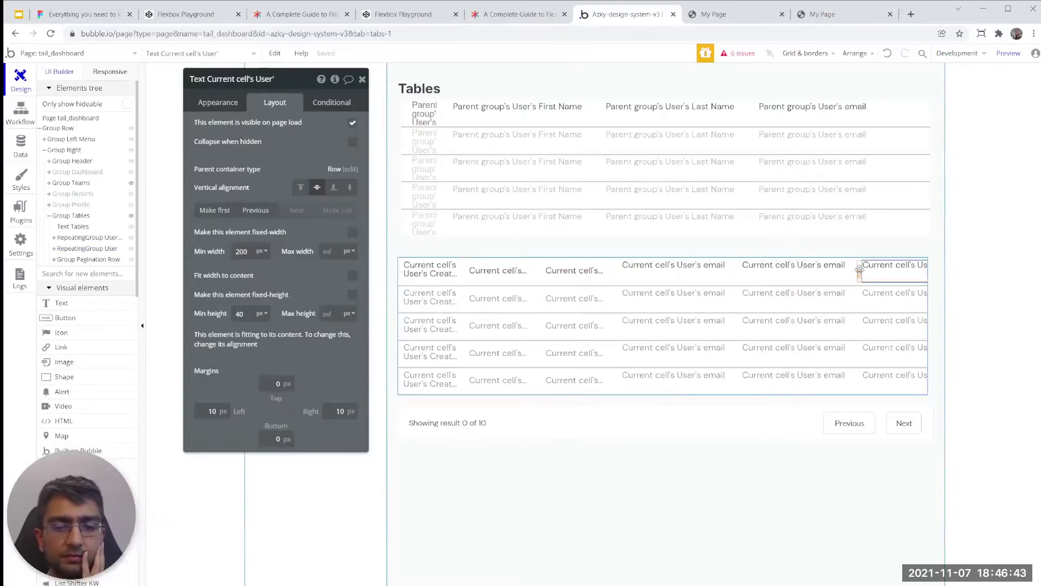
left_click(808, 275)
left_click(612, 274)
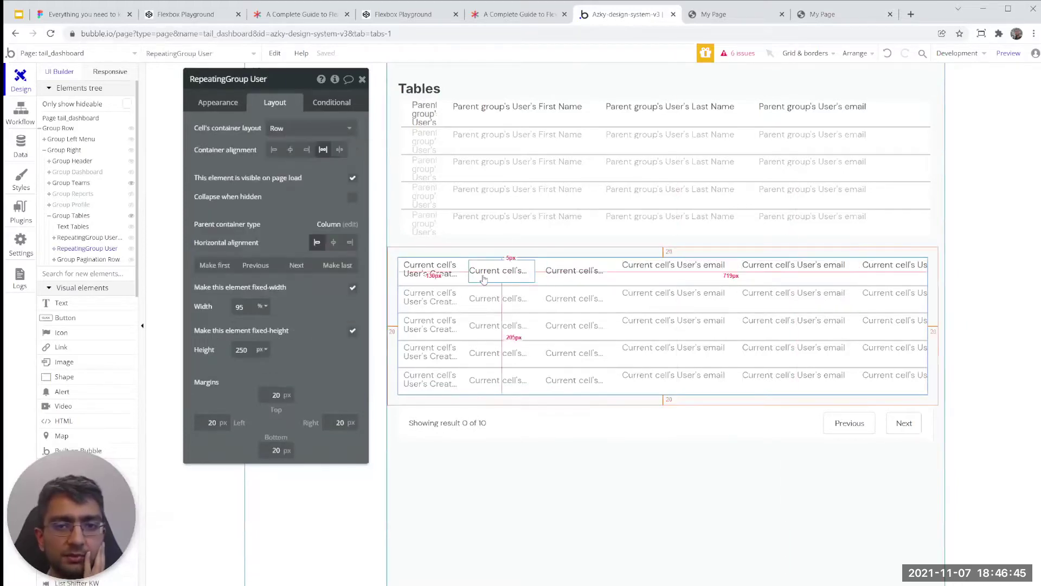
- Expand RepeatingGroup User in the elements tree and show the layout settings of its creation date text
left_click(412, 267)
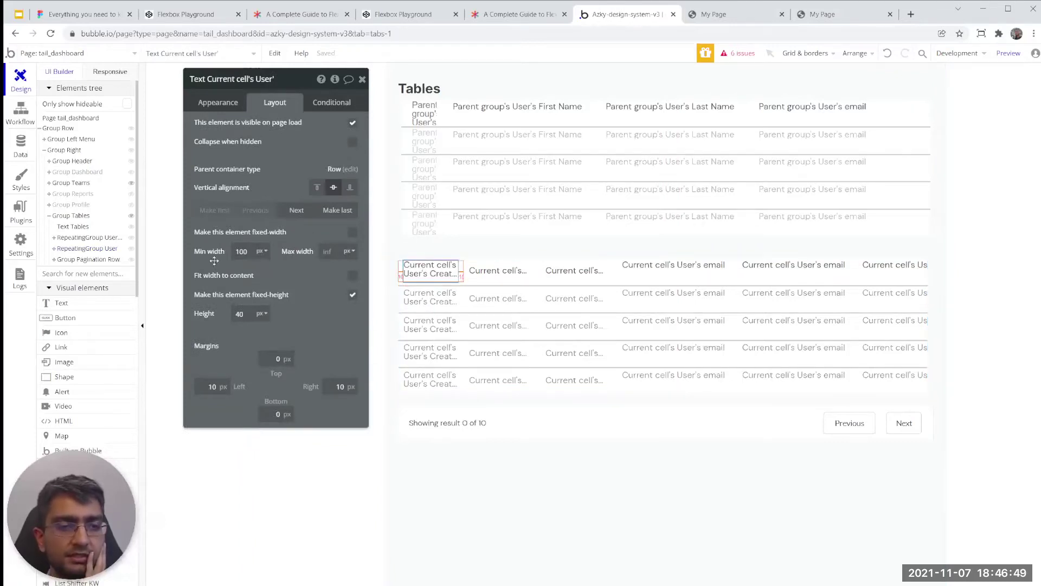
left_click(54, 248)
key("Escape")
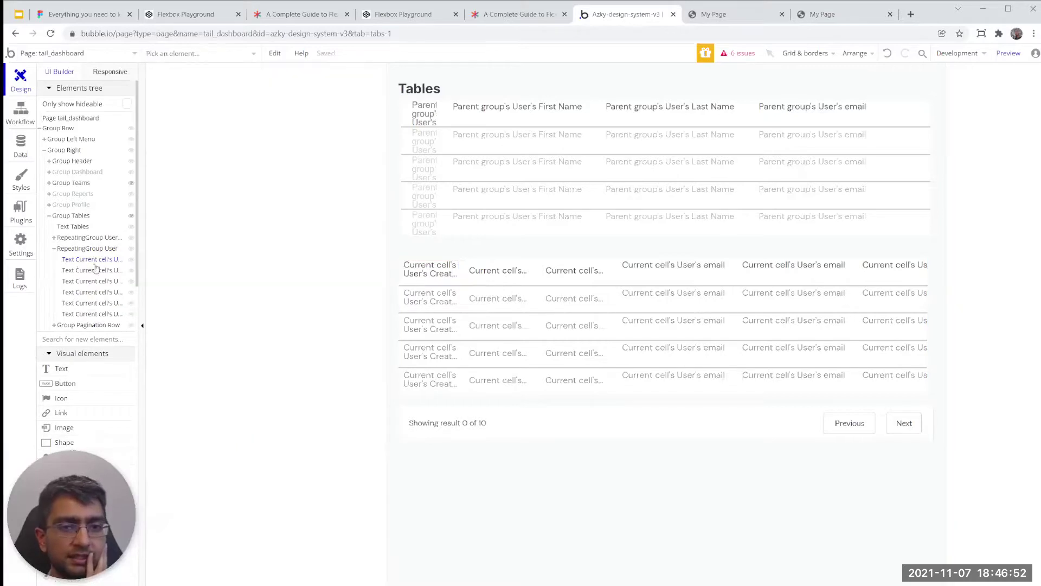
double_click(428, 270)
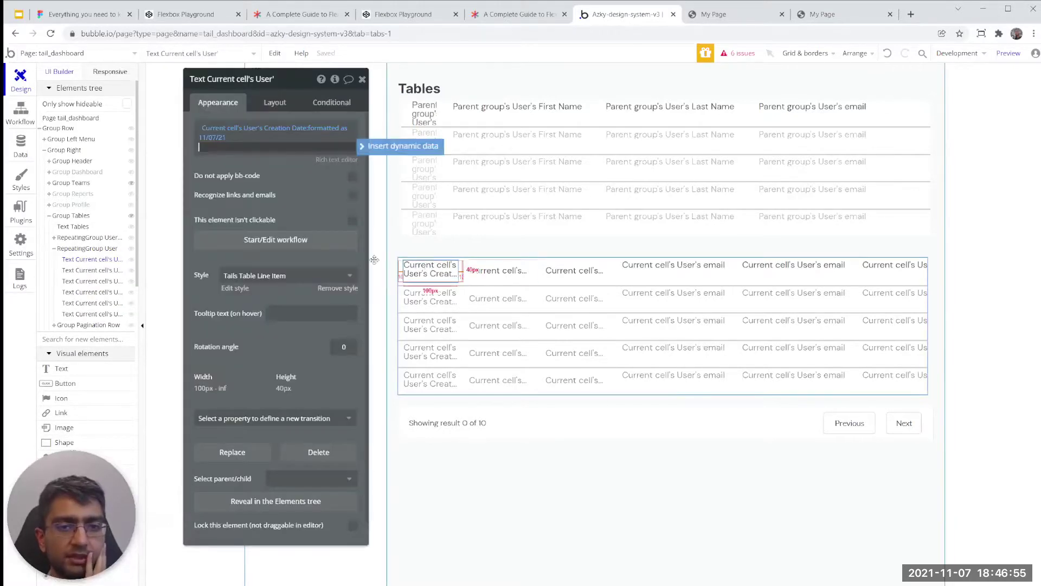
left_click(275, 102)
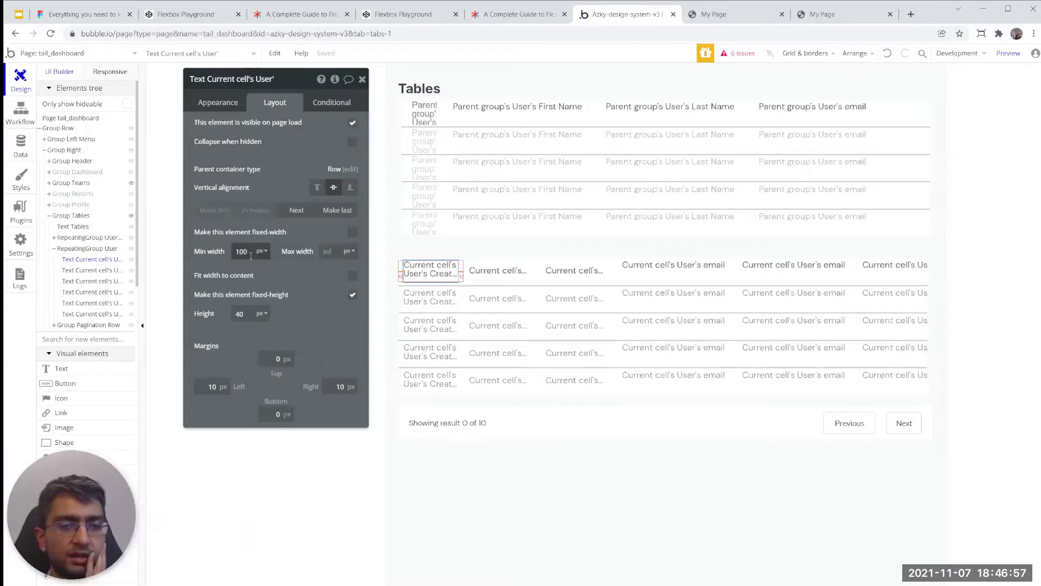
- Compare the minimum widths of the name and email texts across the lower table's row, ending back at the creation date text
left_click(497, 270)
left_click(542, 270)
left_click_drag(545, 271, 665, 288)
left_click(664, 288)
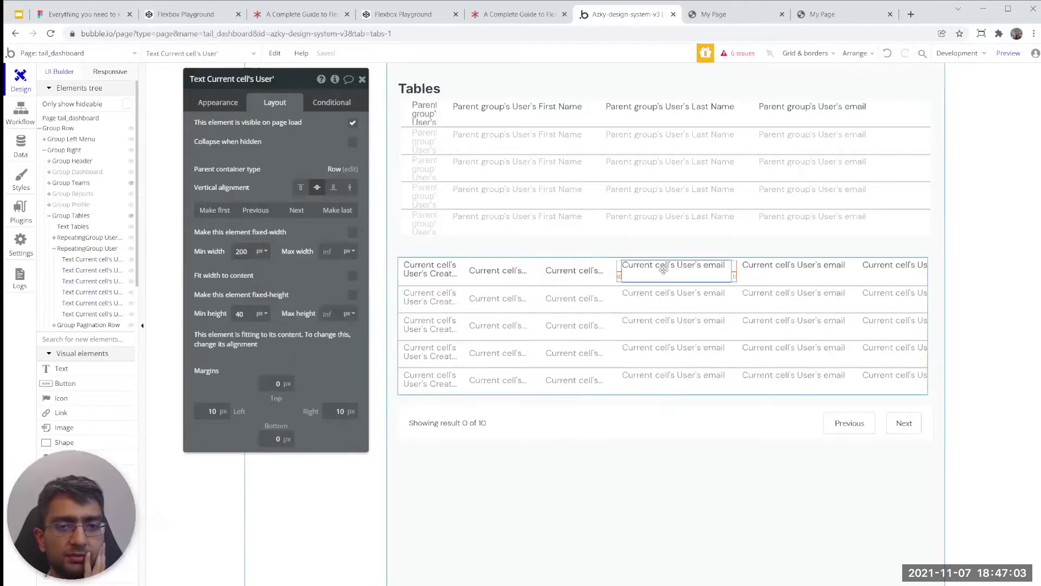
left_click(794, 271)
left_click_drag(802, 274, 861, 274)
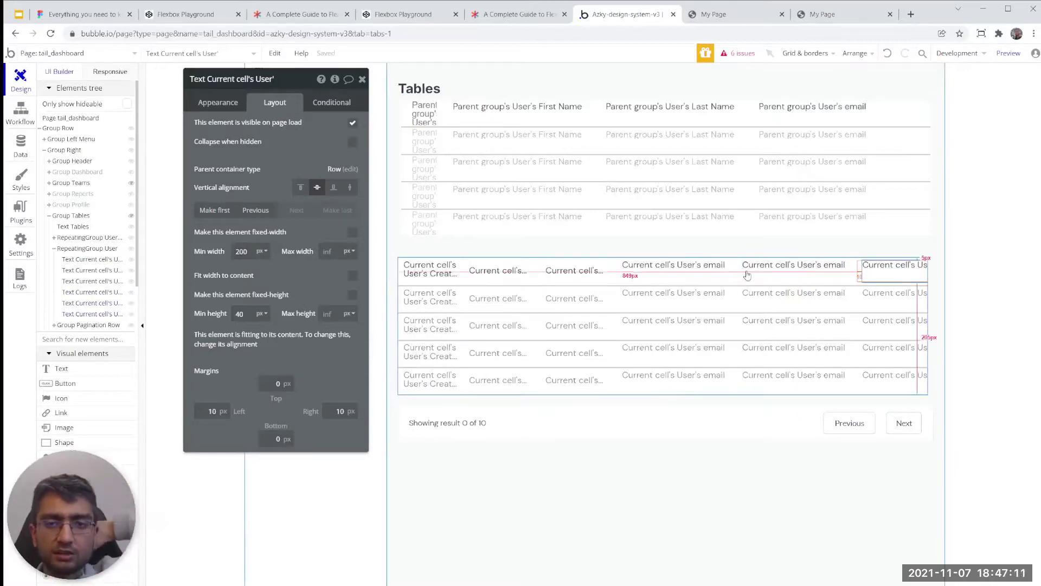
left_click_drag(883, 275, 778, 277)
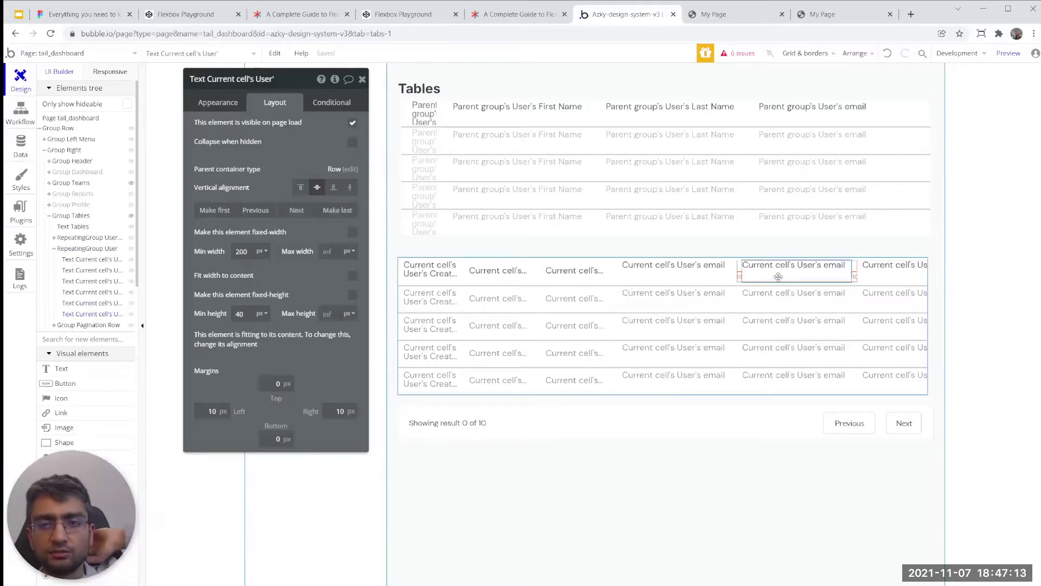
left_click(548, 274)
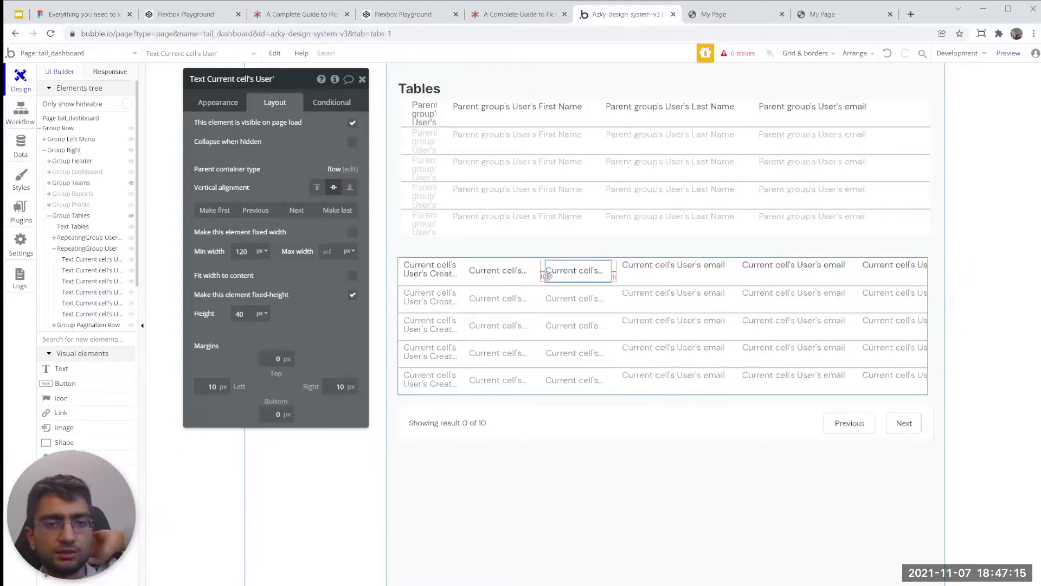
left_click(493, 278)
left_click(442, 277)
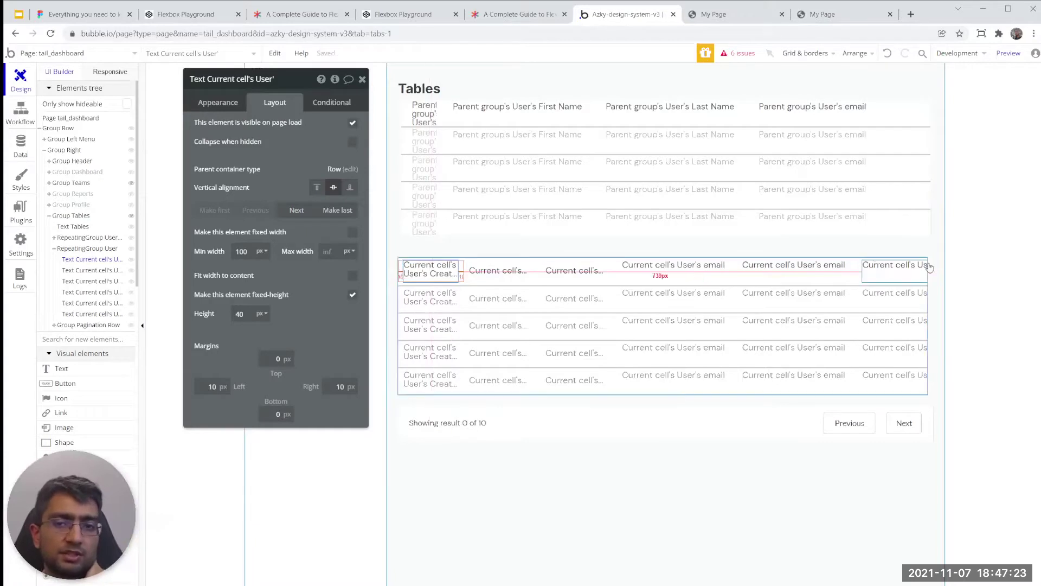
- Compare the width settings of RepeatingGroup User with those of its parent container Group Tables
left_click(613, 341)
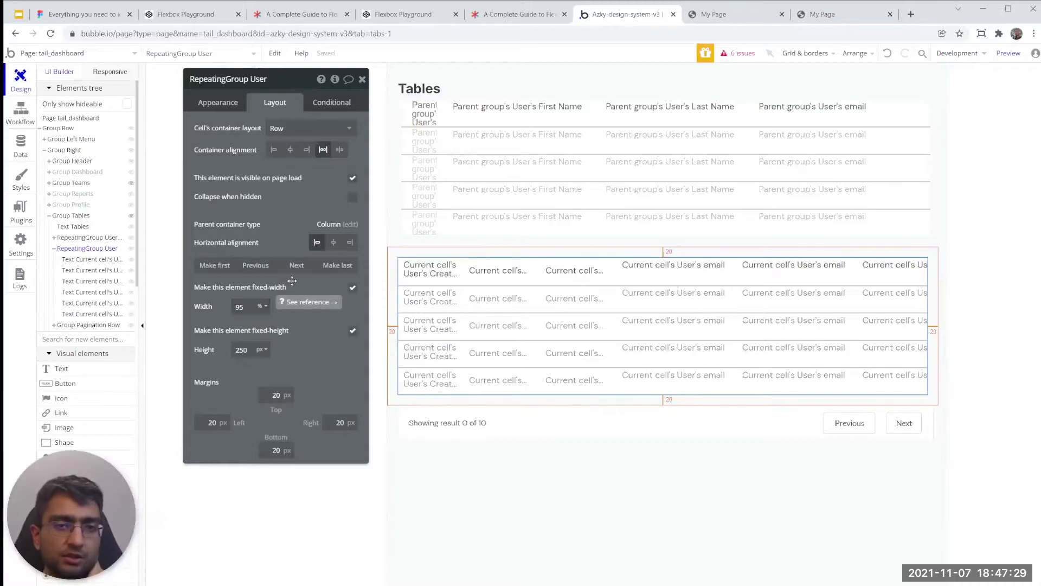
left_click(393, 238)
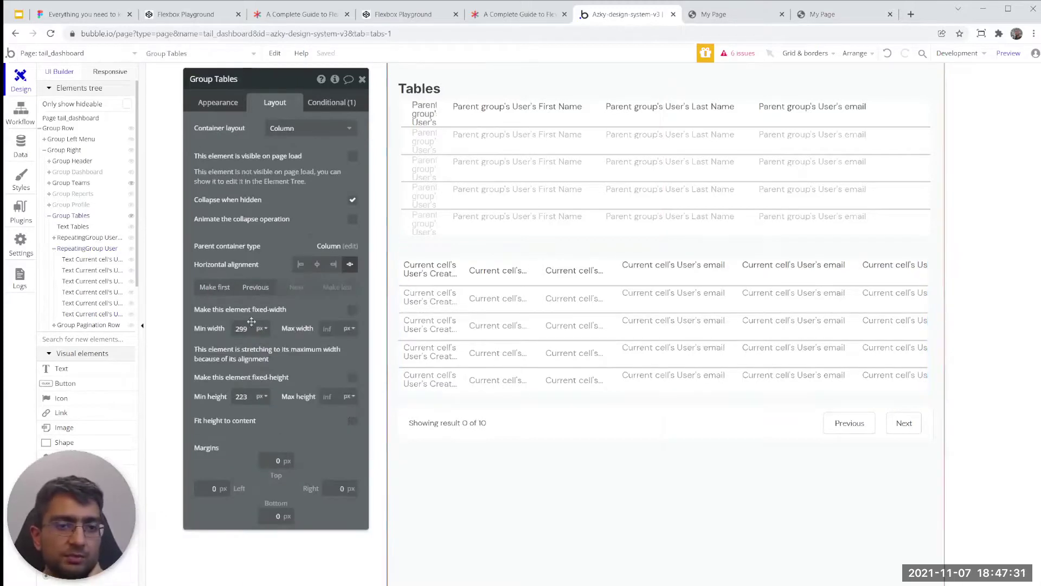
left_click(510, 313)
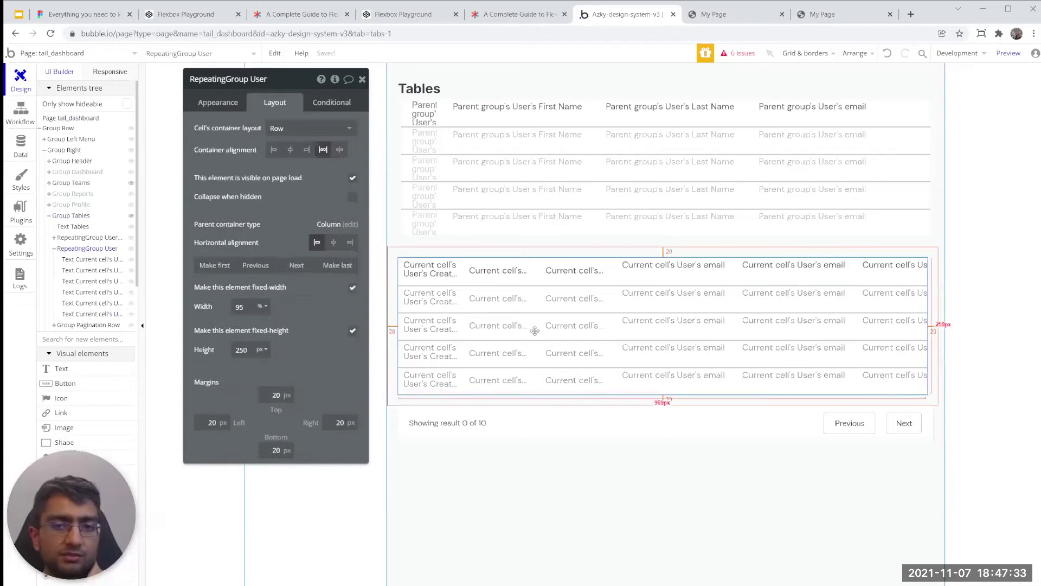
- Return to the Tables preview, widen it to 1617 px and check the updated lower table
left_click(741, 16)
left_click(833, 15)
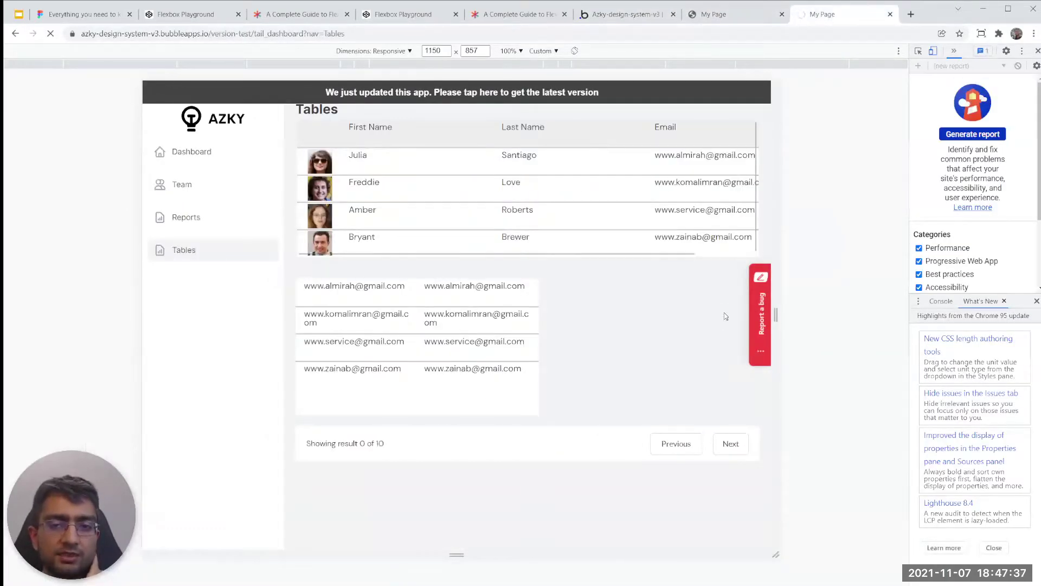
left_click_drag(777, 282, 944, 288)
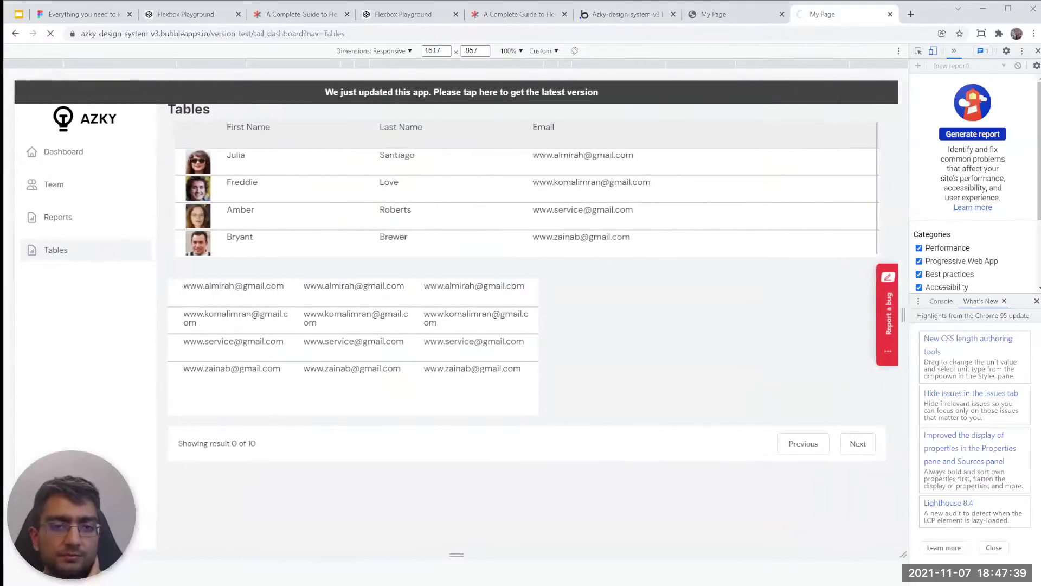
left_click_drag(309, 331, 396, 348)
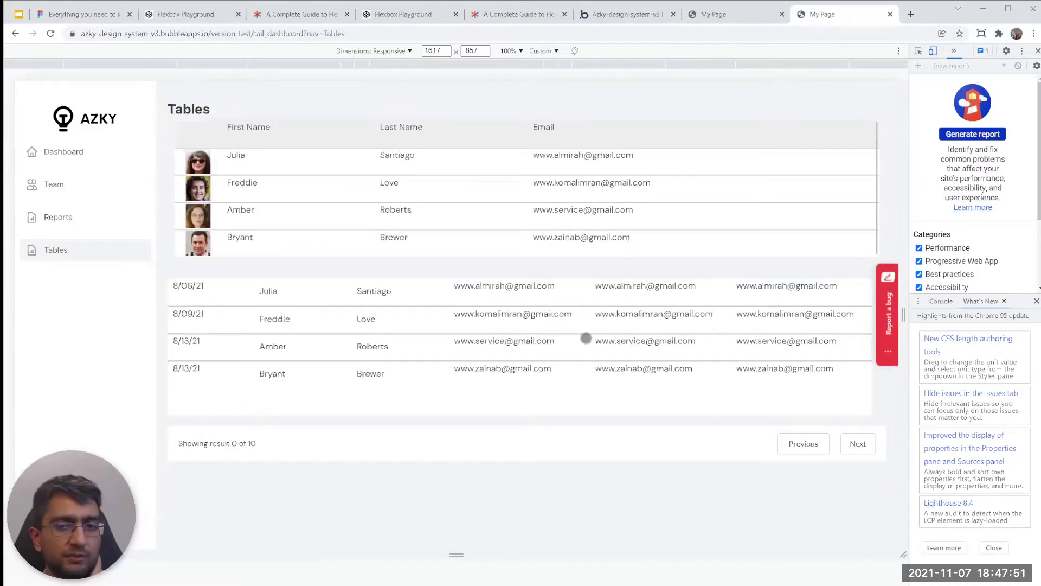
- Narrow the Tables preview to 1321 px and 709 px to test the lower table's sideways scrolling, and return to the Team preview
left_click_drag(903, 320, 755, 328)
left_click_drag(609, 367, 823, 338)
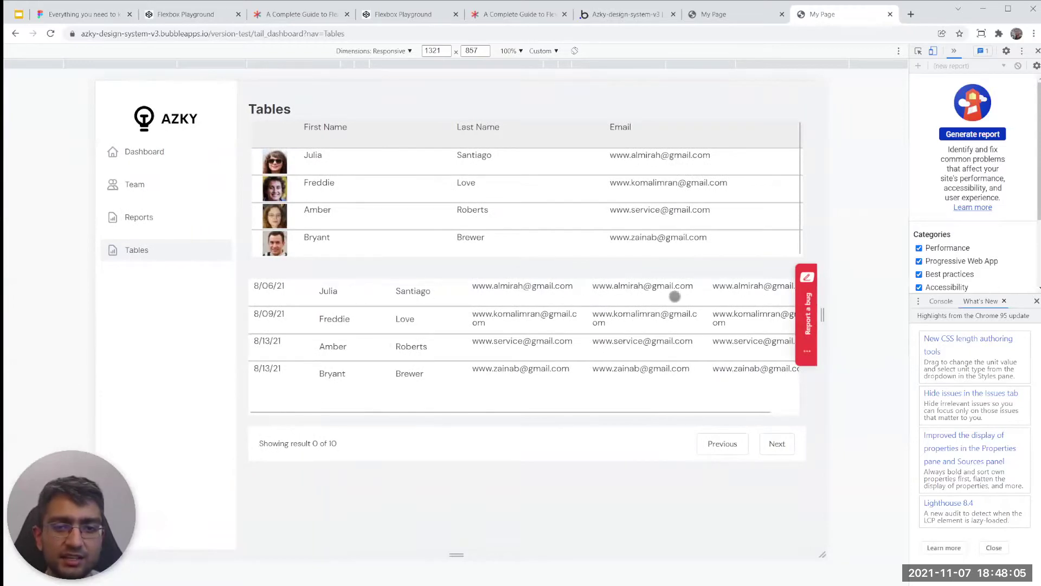
left_click_drag(649, 305, 656, 390)
left_click_drag(565, 406, 319, 407)
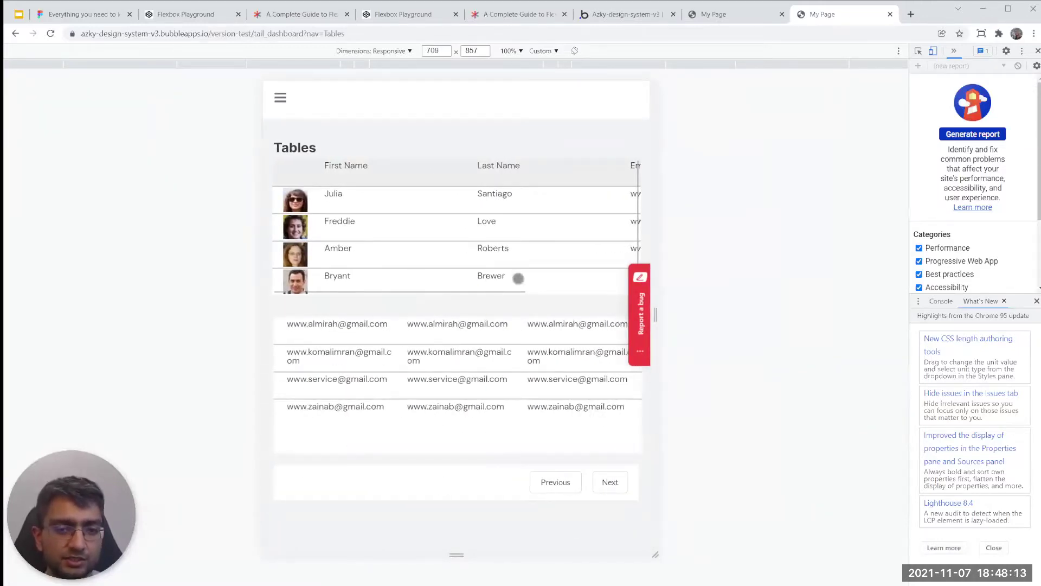
left_click_drag(369, 403, 384, 379)
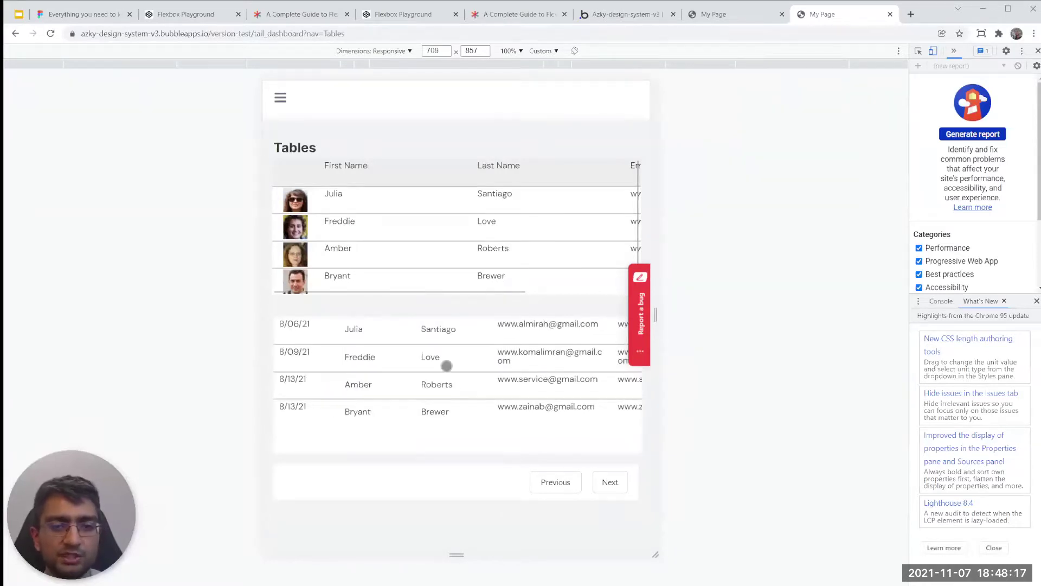
left_click_drag(583, 380, 621, 385)
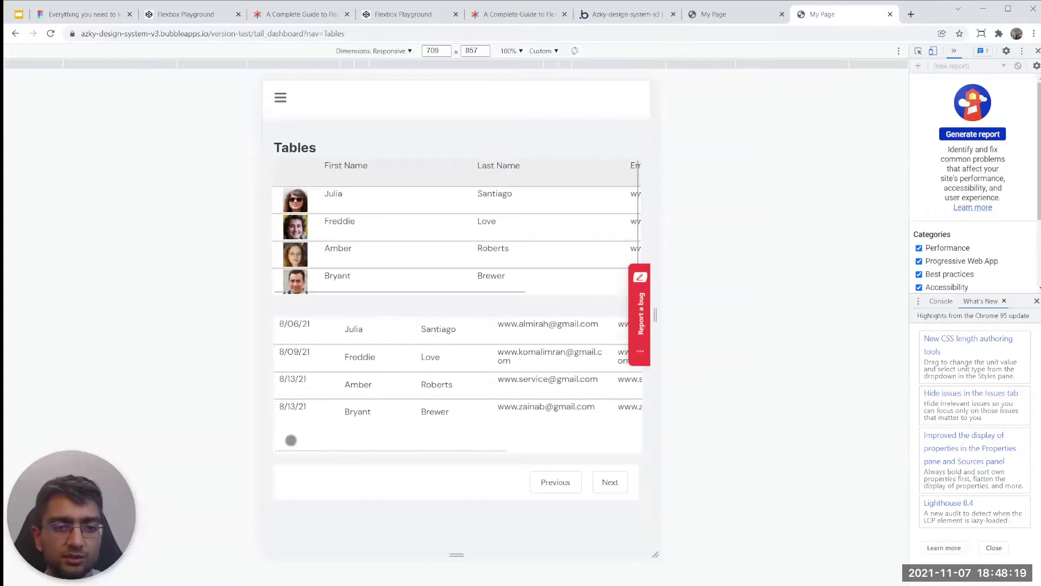
left_click(727, 15)
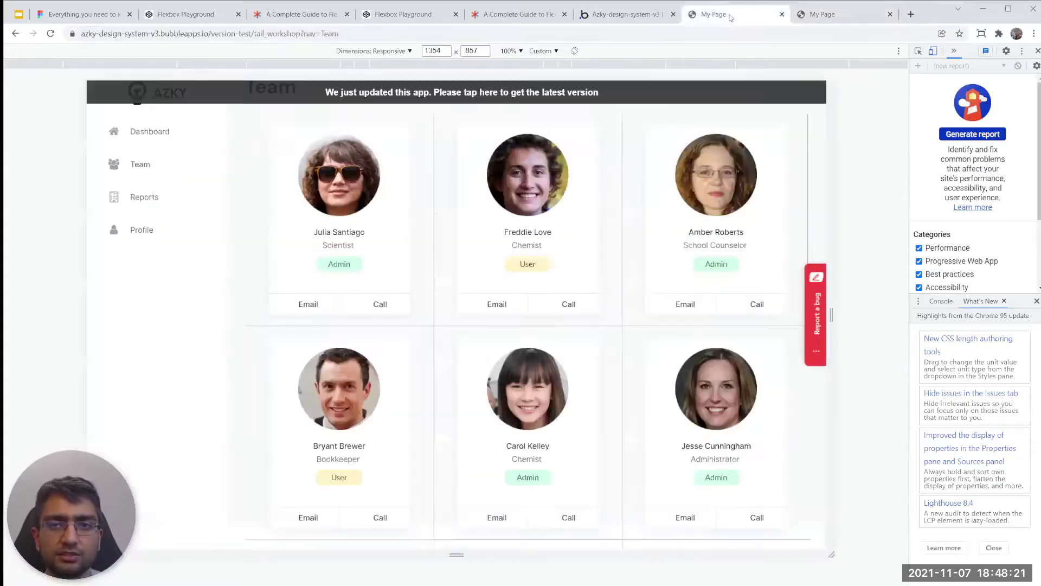
- Return to the Bubble editor and set RepeatingGroup User's scroll direction to Vertical
left_click(624, 15)
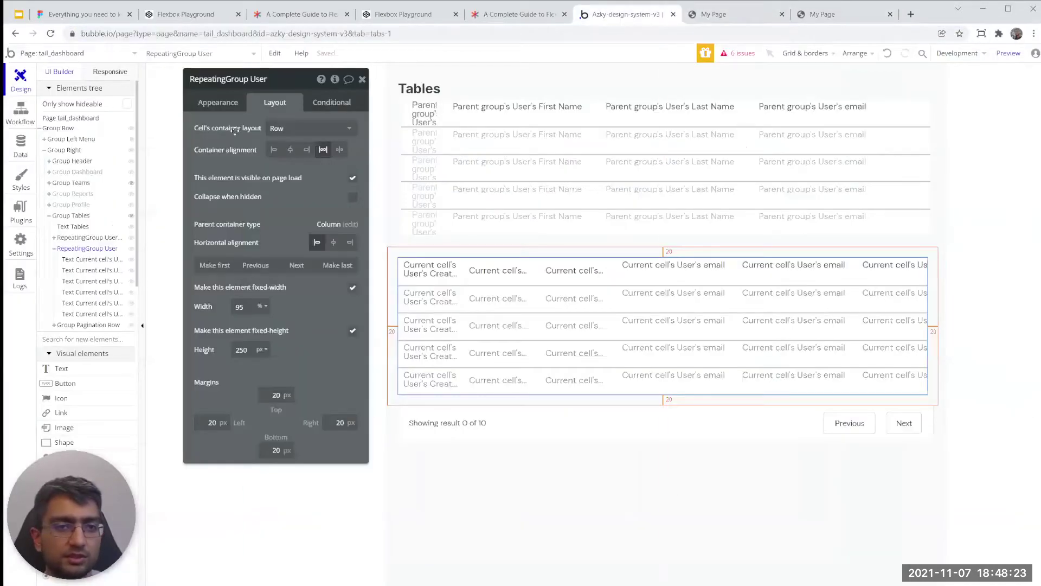
left_click(218, 102)
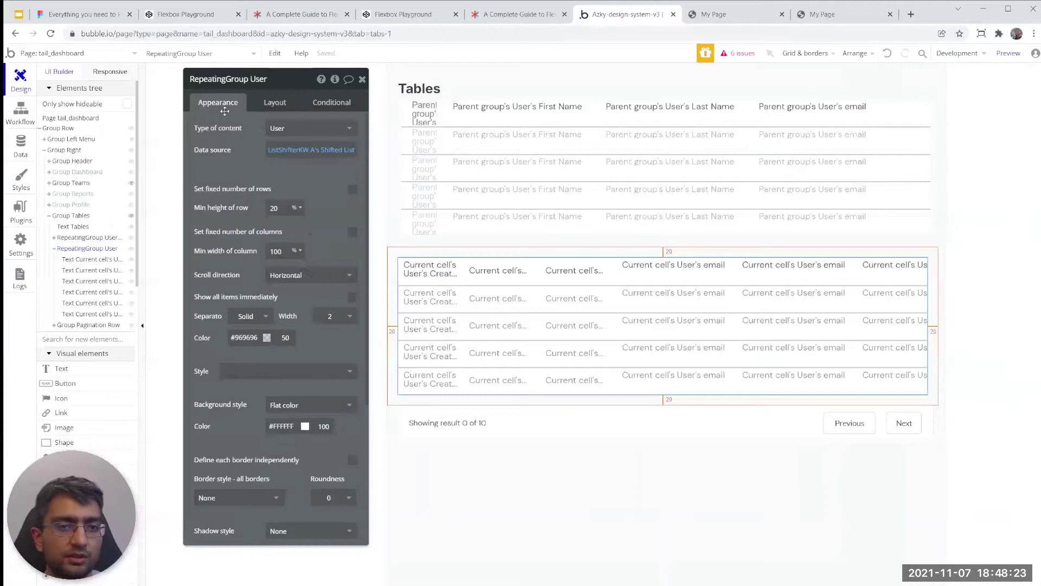
left_click(304, 281)
left_click(301, 295)
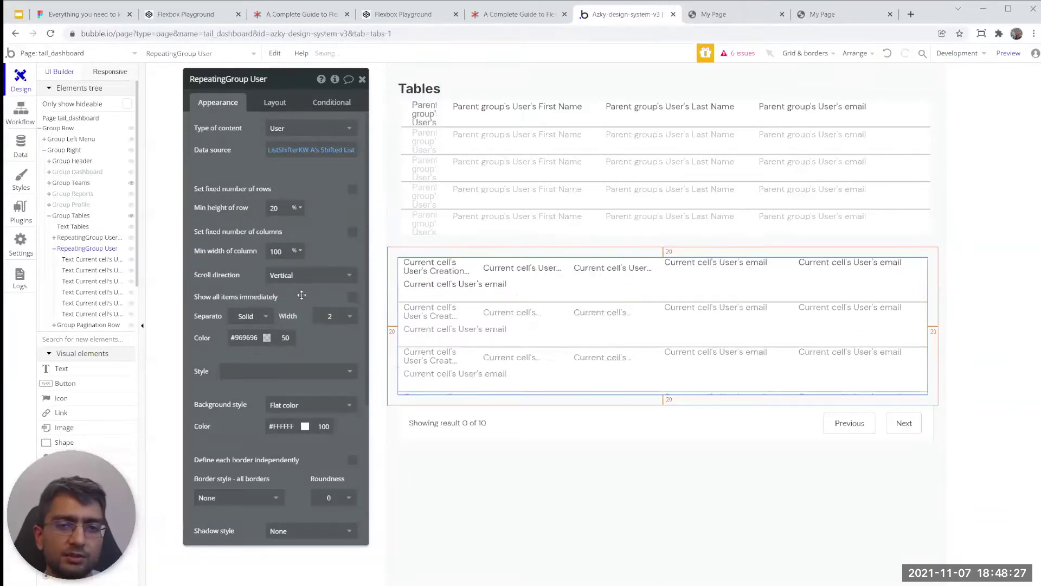
- Load the latest version in the Tables preview and widen it to 1535 px to check the lower table with vertical scrolling
left_click(721, 15)
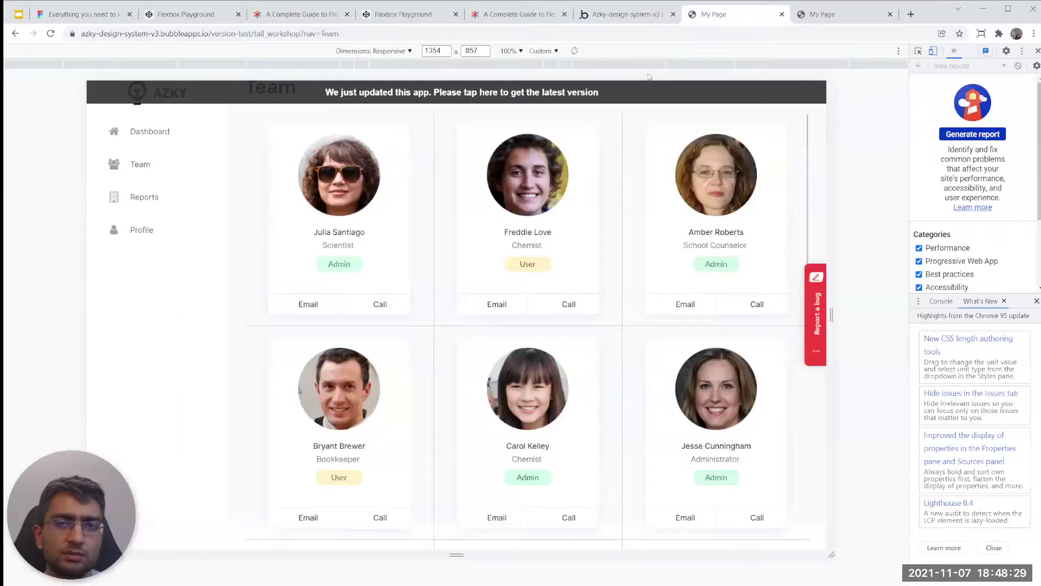
left_click(813, 16)
left_click(601, 95)
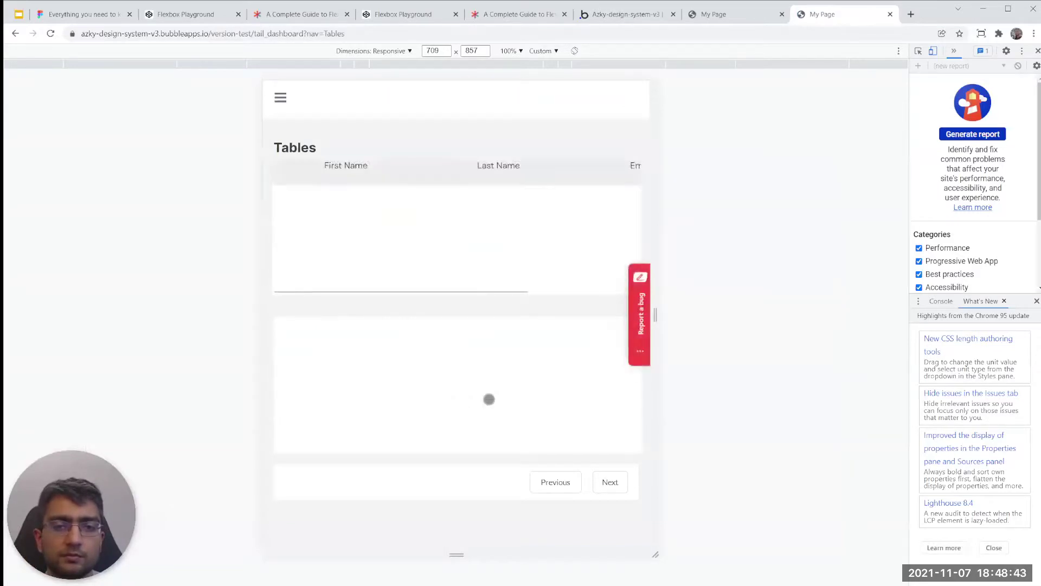
left_click_drag(489, 399, 889, 391)
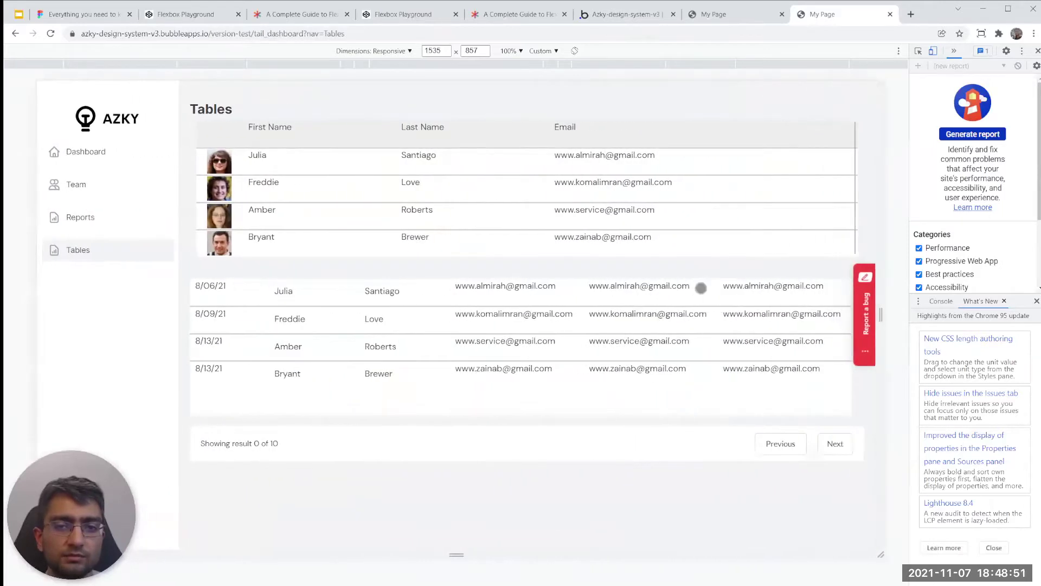
- Return to the Bubble editor and set RepeatingGroup User's scroll direction back to Horizontal
left_click(640, 14)
left_click(291, 276)
left_click(287, 308)
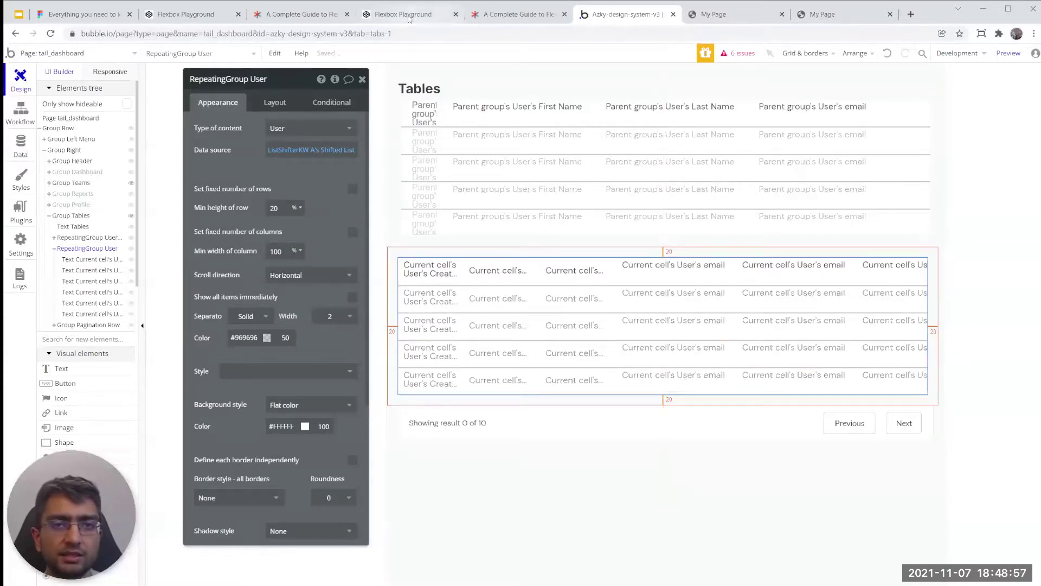
- Switch to the CSS-Tricks flexbox guide and review its properties, especially flex-direction and flex-wrap
left_click(502, 15)
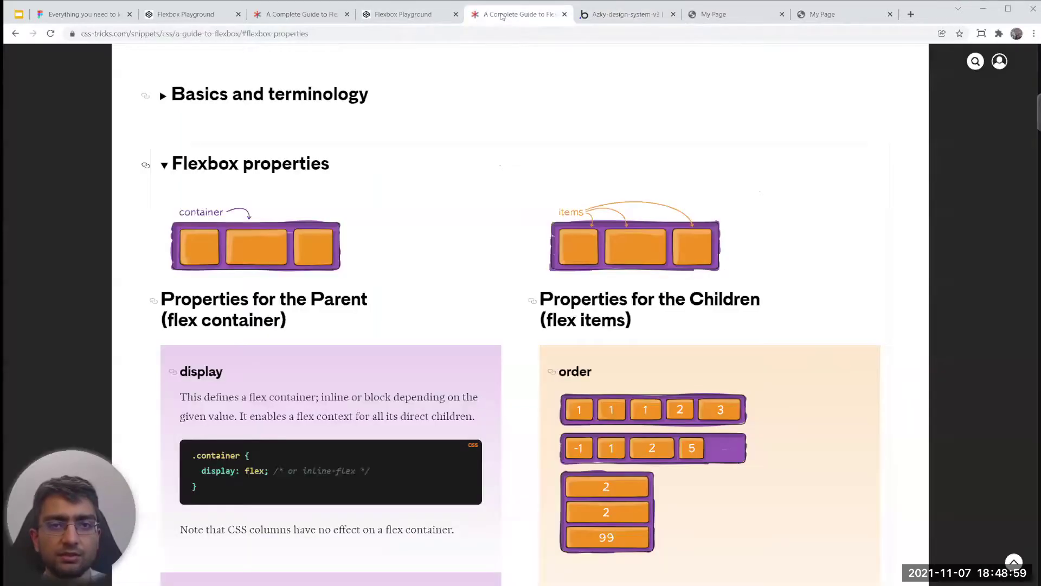
scroll(510, 322, "down", 15)
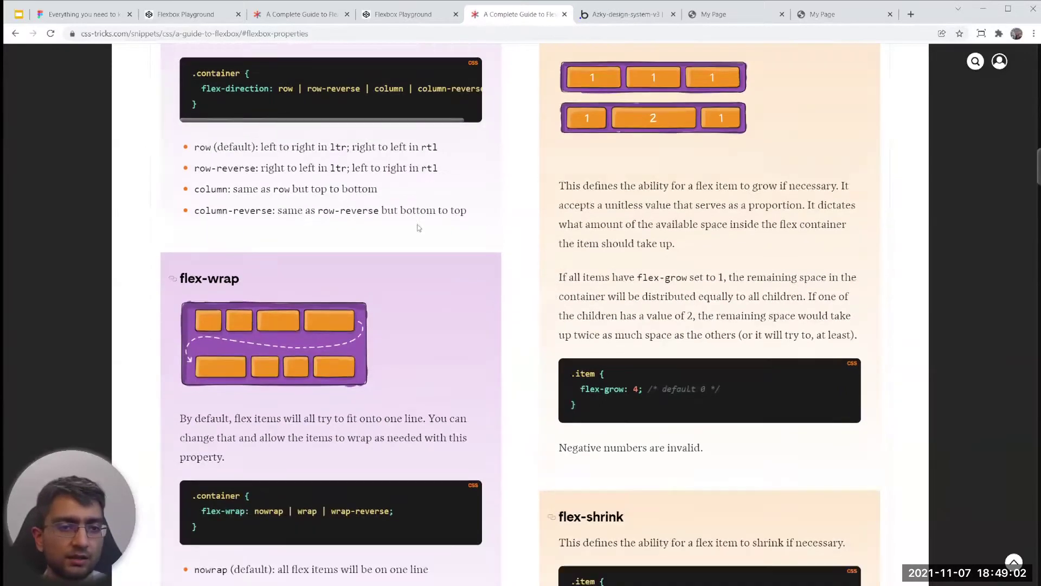
scroll(419, 228, "down", 1)
left_click_drag(184, 248, 276, 252)
scroll(354, 254, "down", 8)
scroll(441, 281, "down", 8)
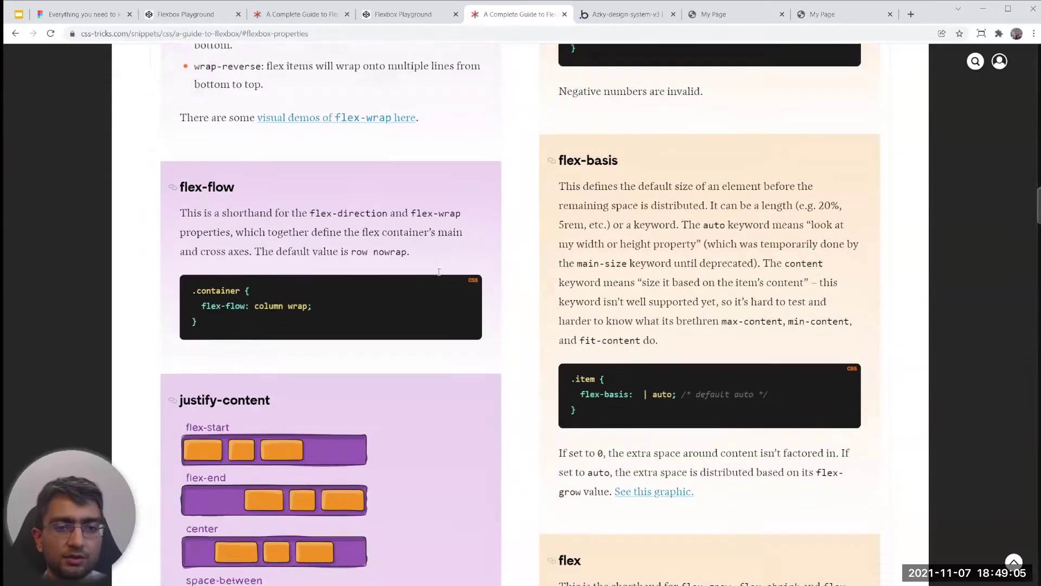
scroll(595, 289, "down", 15)
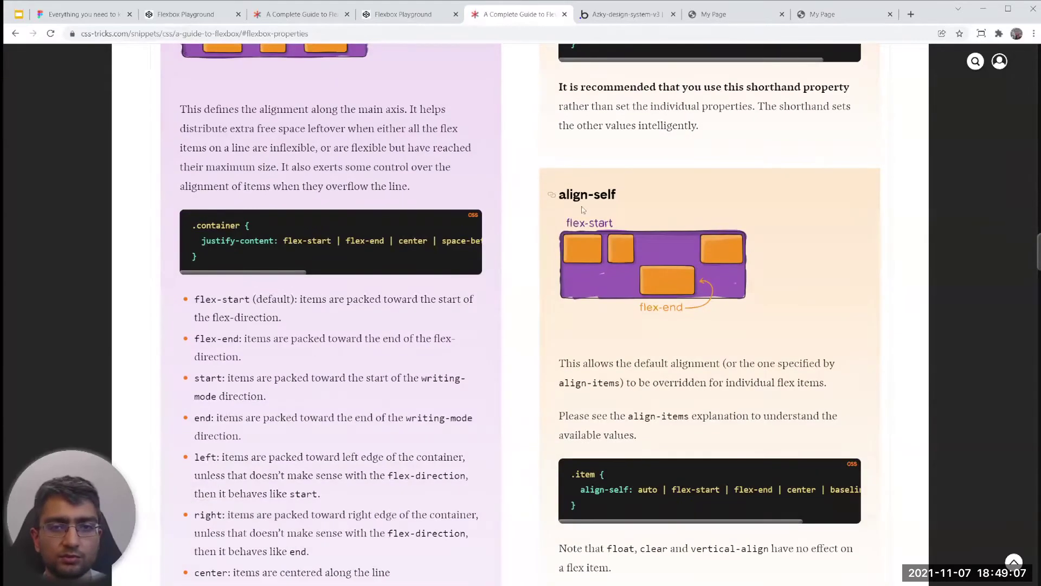
scroll(411, 338, "down", 8)
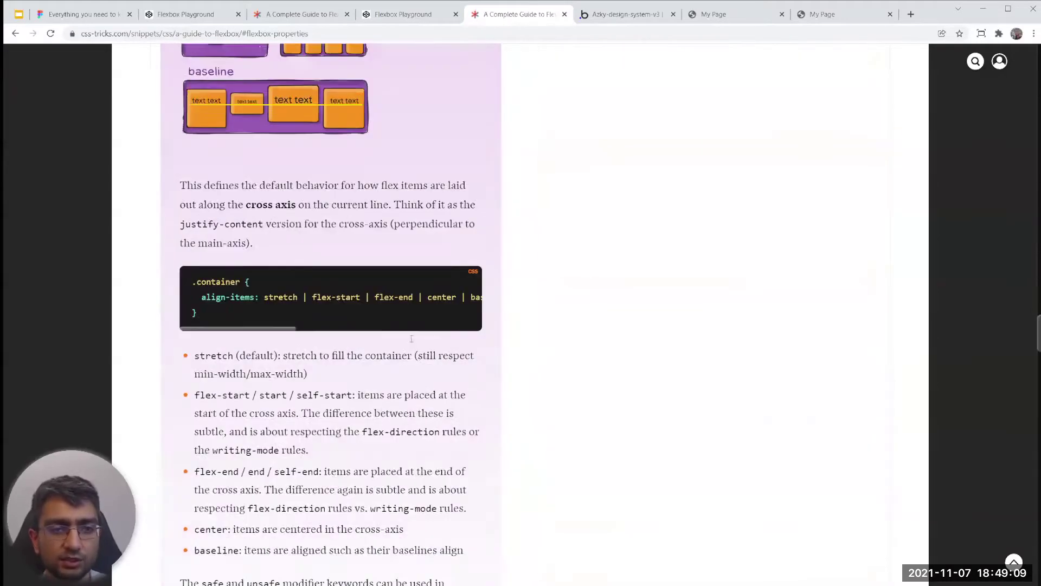
scroll(411, 338, "up", 20)
scroll(411, 338, "up", 15)
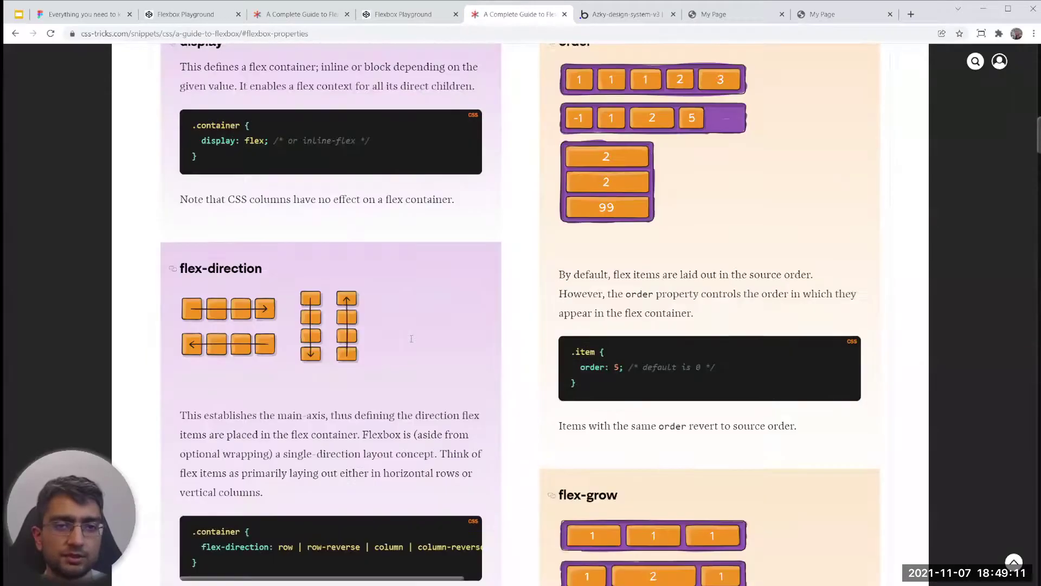
scroll(411, 338, "down", 3)
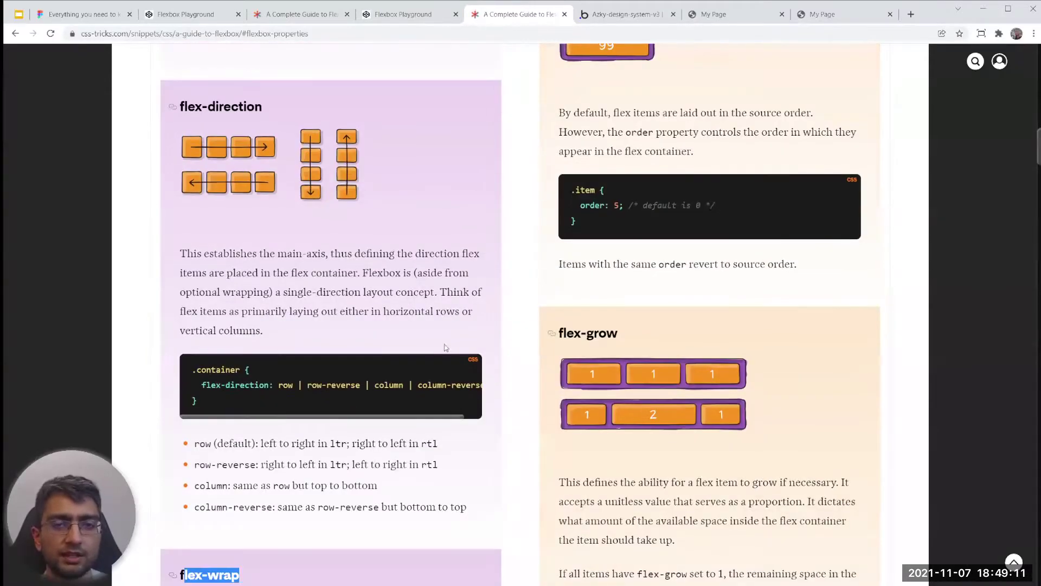
- Reload the Tables preview with the current horizontal scrolling and return to the Bubble editor
left_click(601, 23)
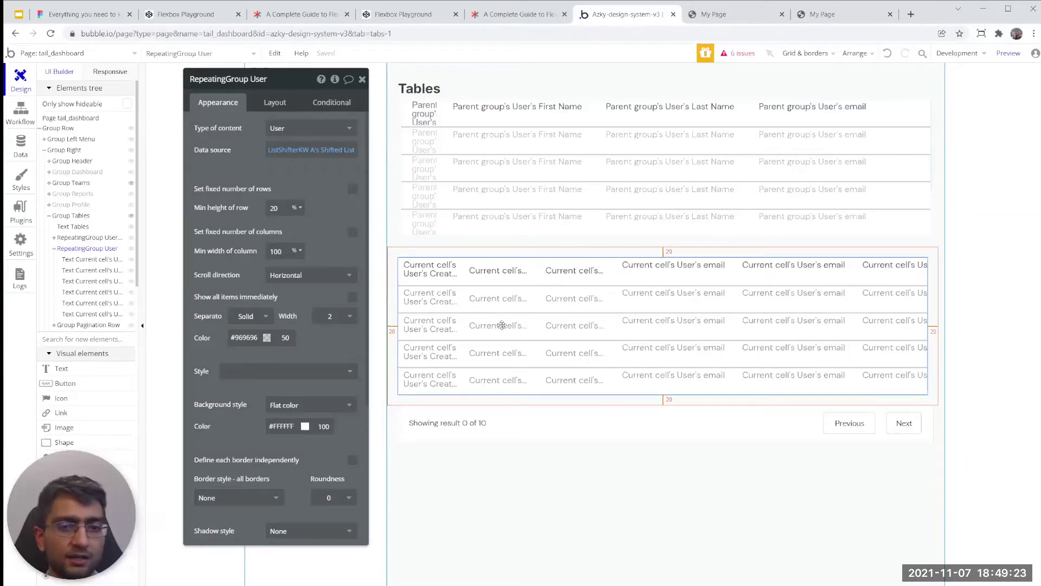
left_click(700, 17)
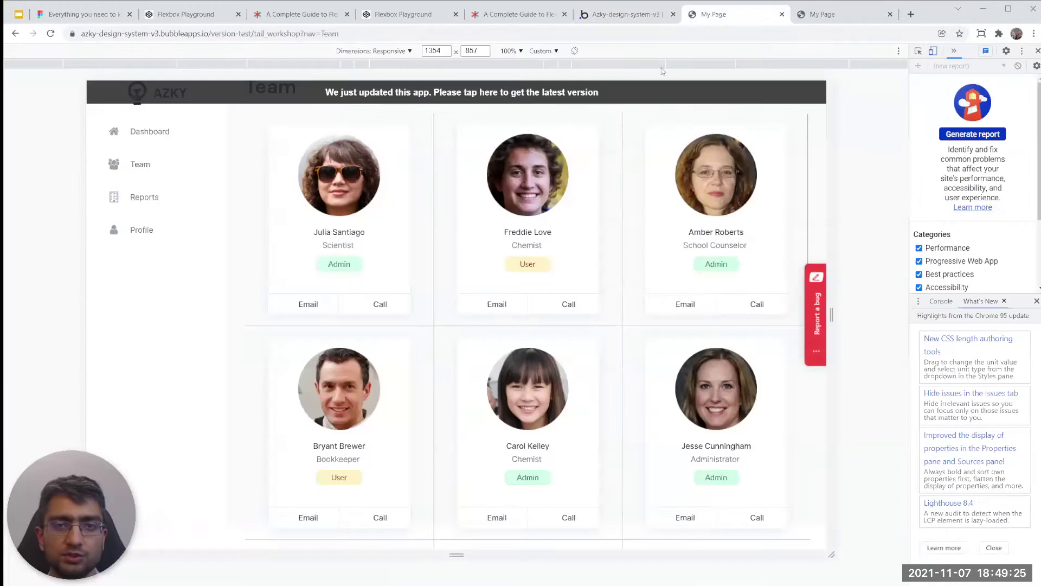
left_click(835, 15)
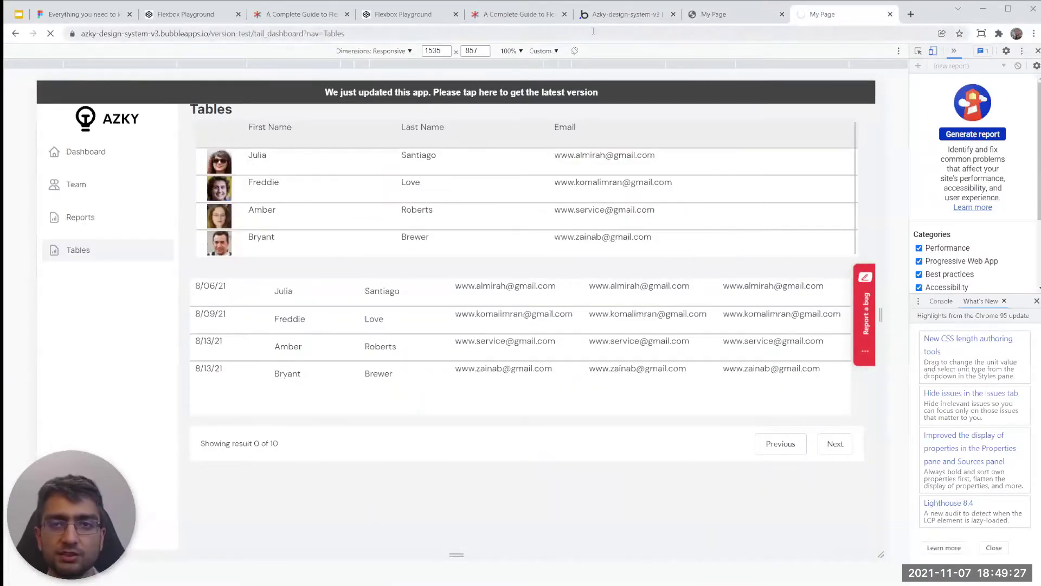
left_click(623, 14)
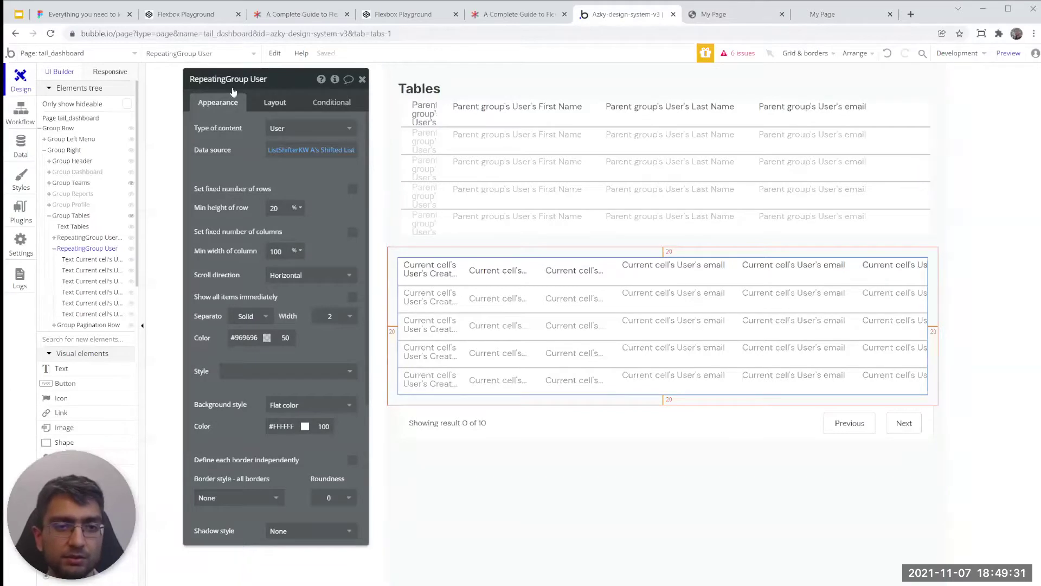
- Examine the layout settings of RepeatingGroup User and of the creation date and email texts in its first row
left_click(274, 103)
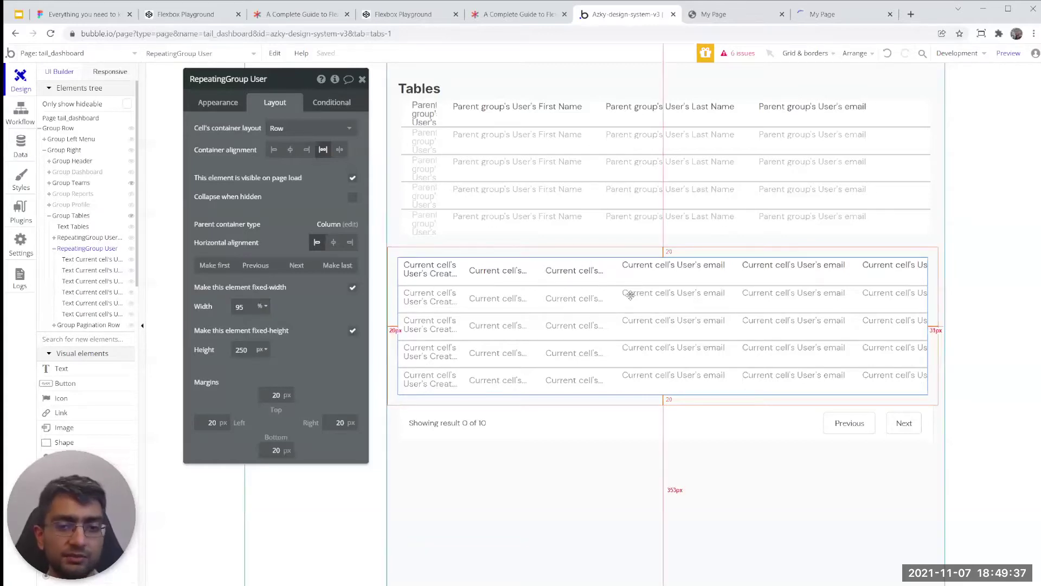
left_click(429, 270)
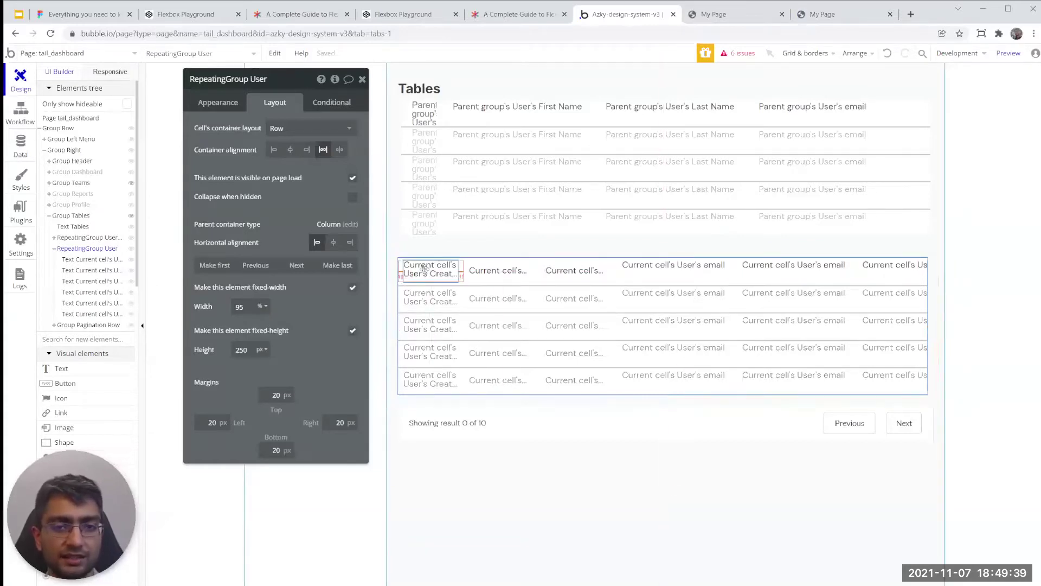
left_click(672, 271)
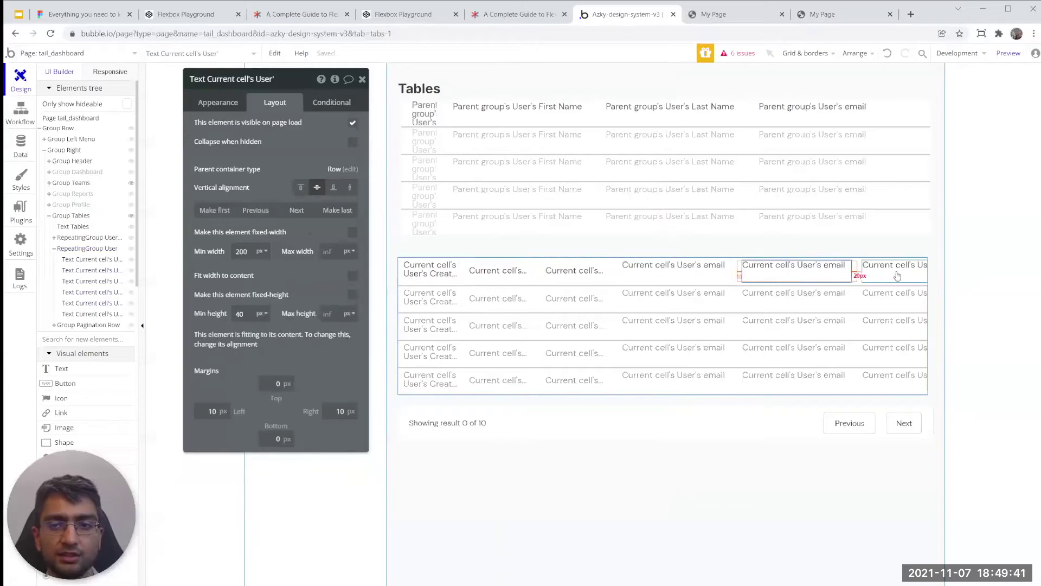
left_click(453, 271)
left_click(583, 321)
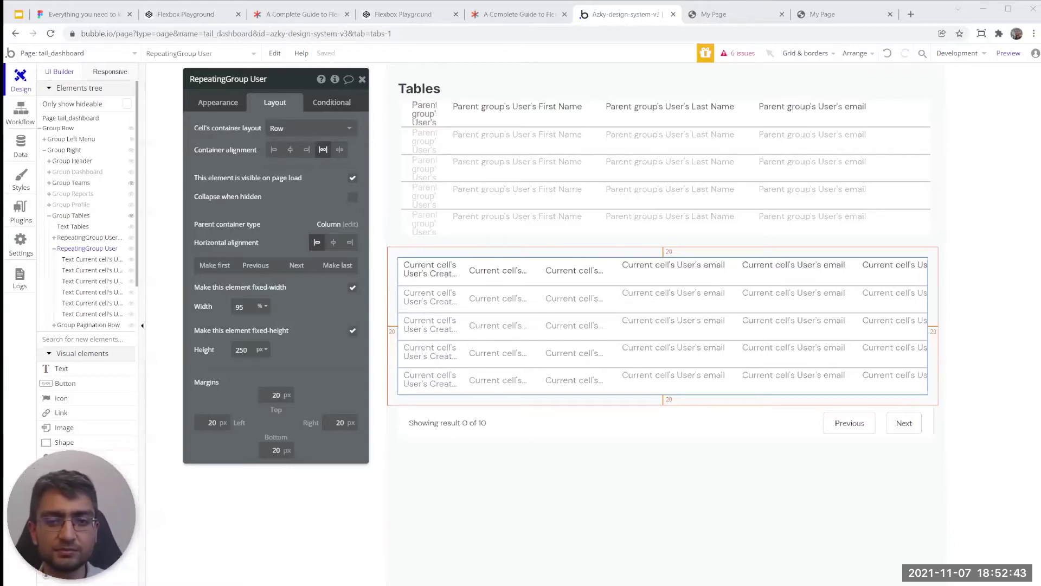
- Inspect the minimum width of Group Tables and the layout settings of its parent, Group Right
key("alt+Tab")
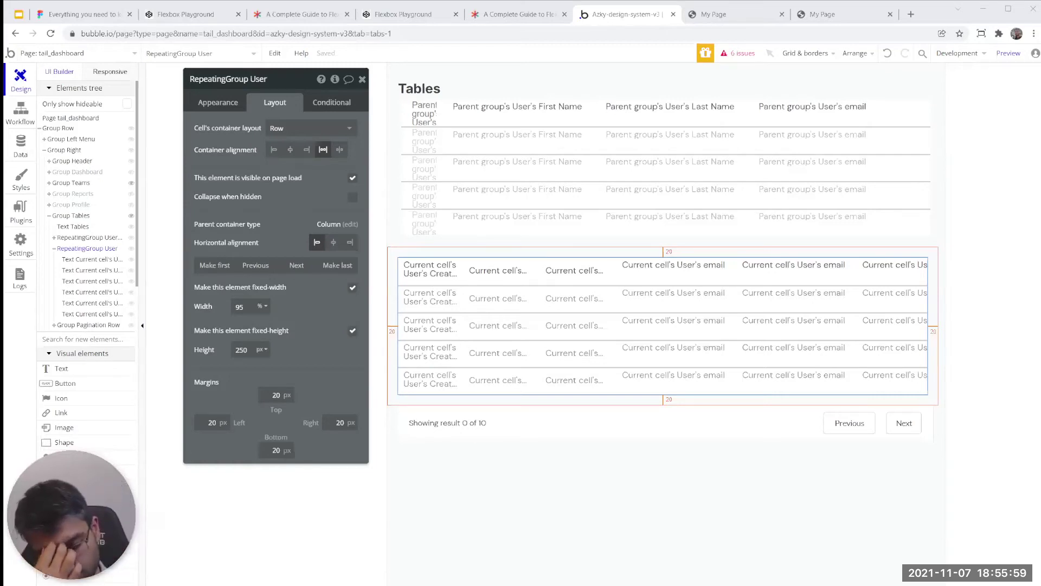
left_click(393, 156)
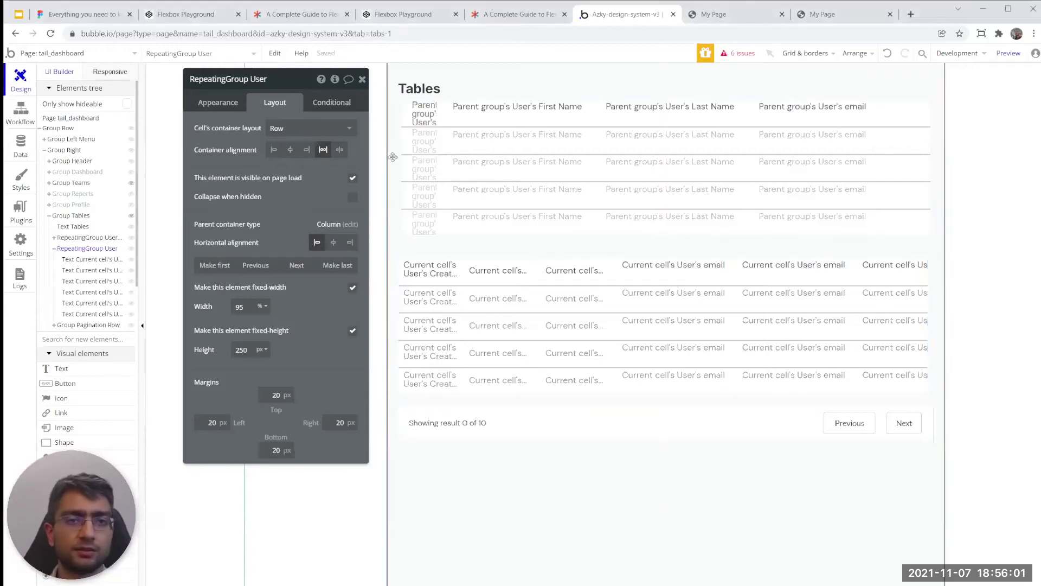
double_click(244, 329)
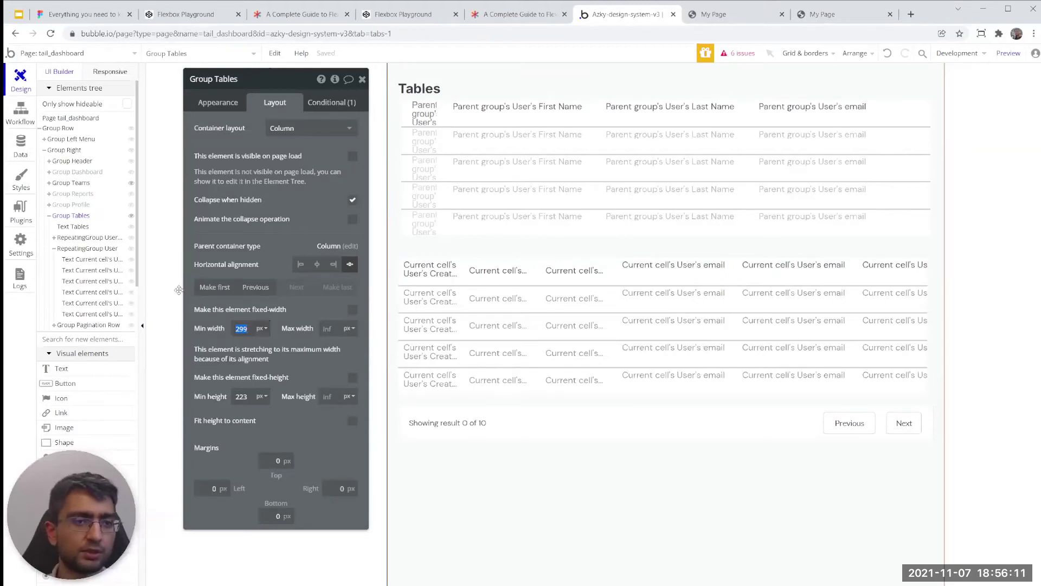
left_click(64, 151)
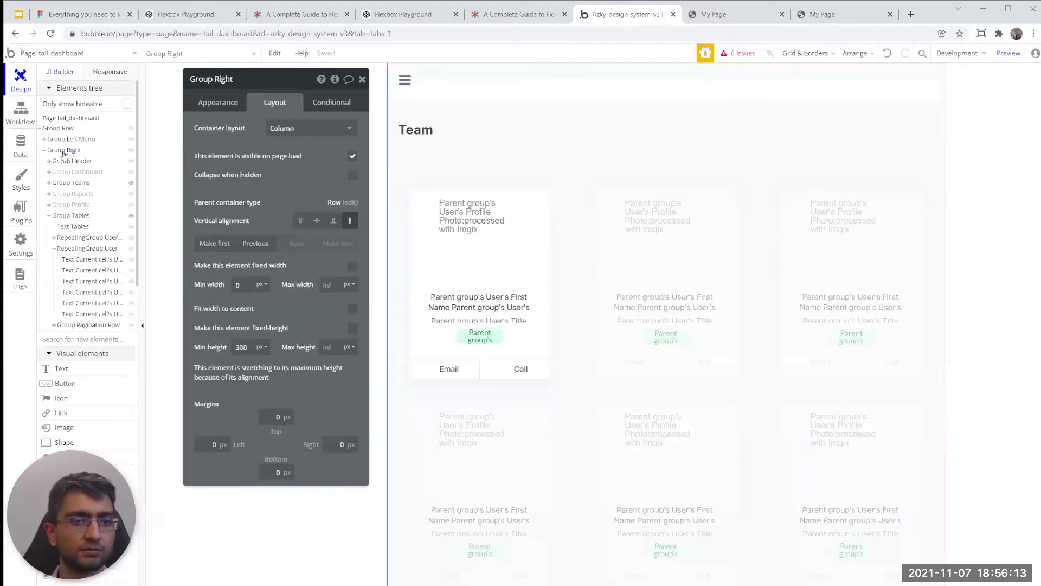